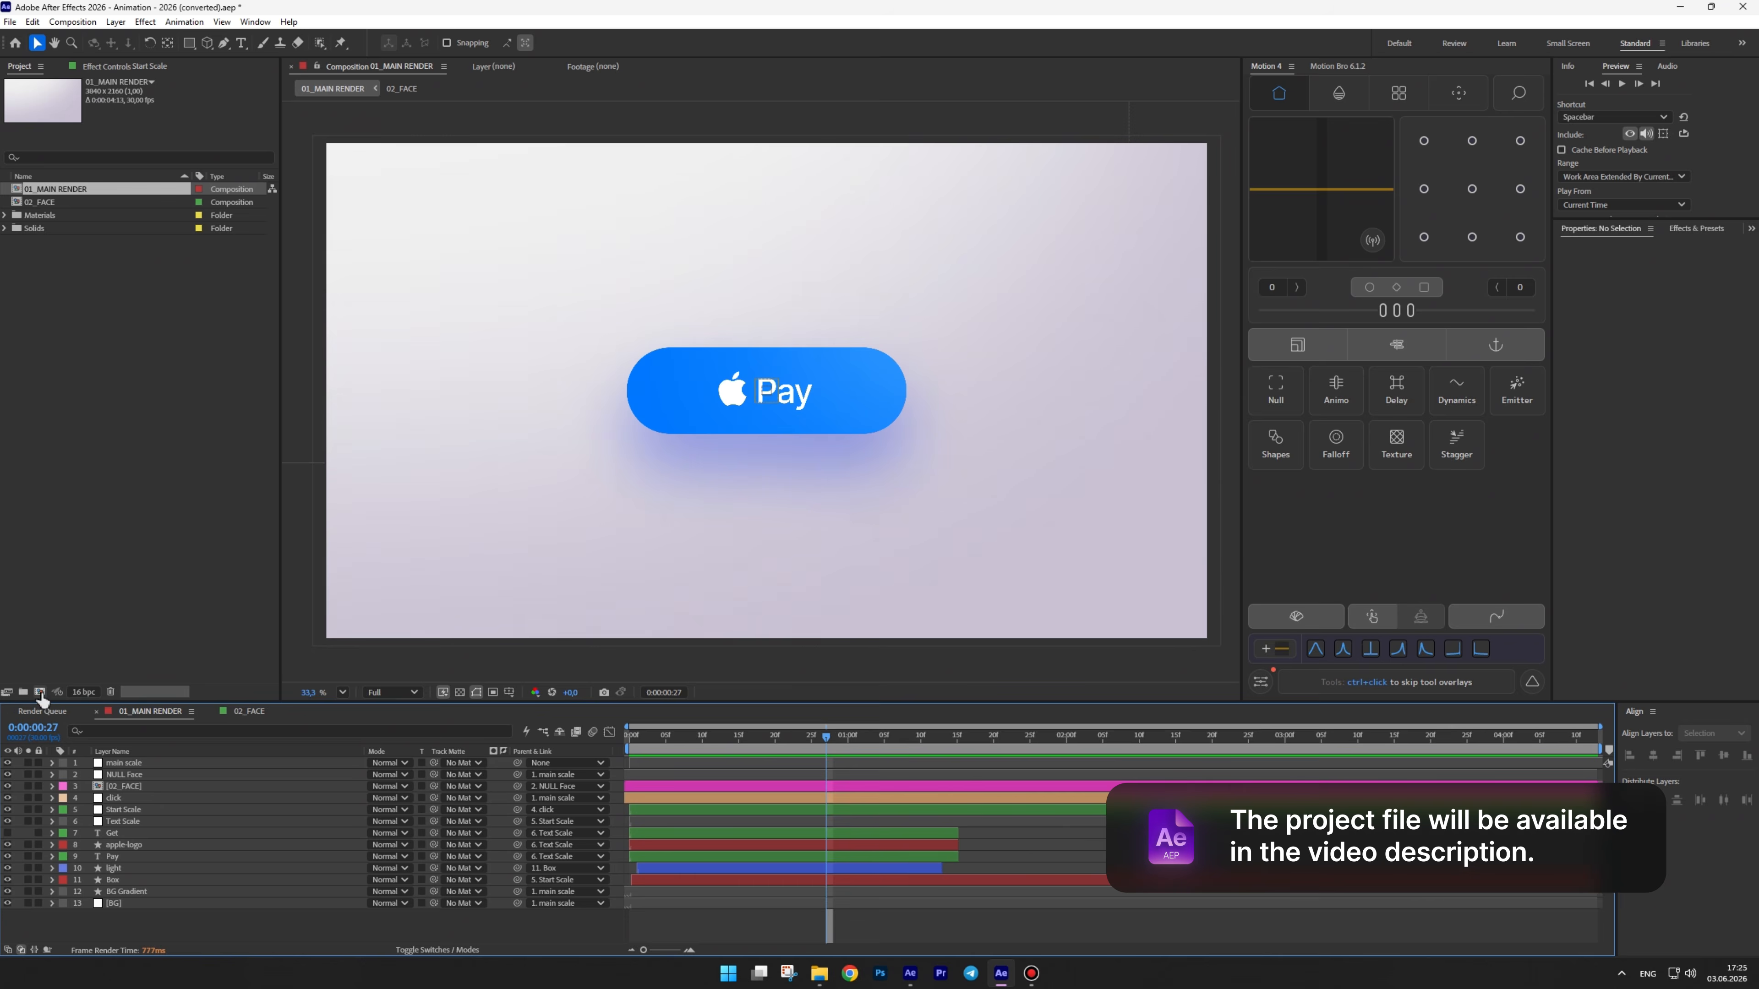
# Create a new composition 3840 px wide and 2160 px high at 30 fps
pyautogui.hotkey('ctrl', 'n')
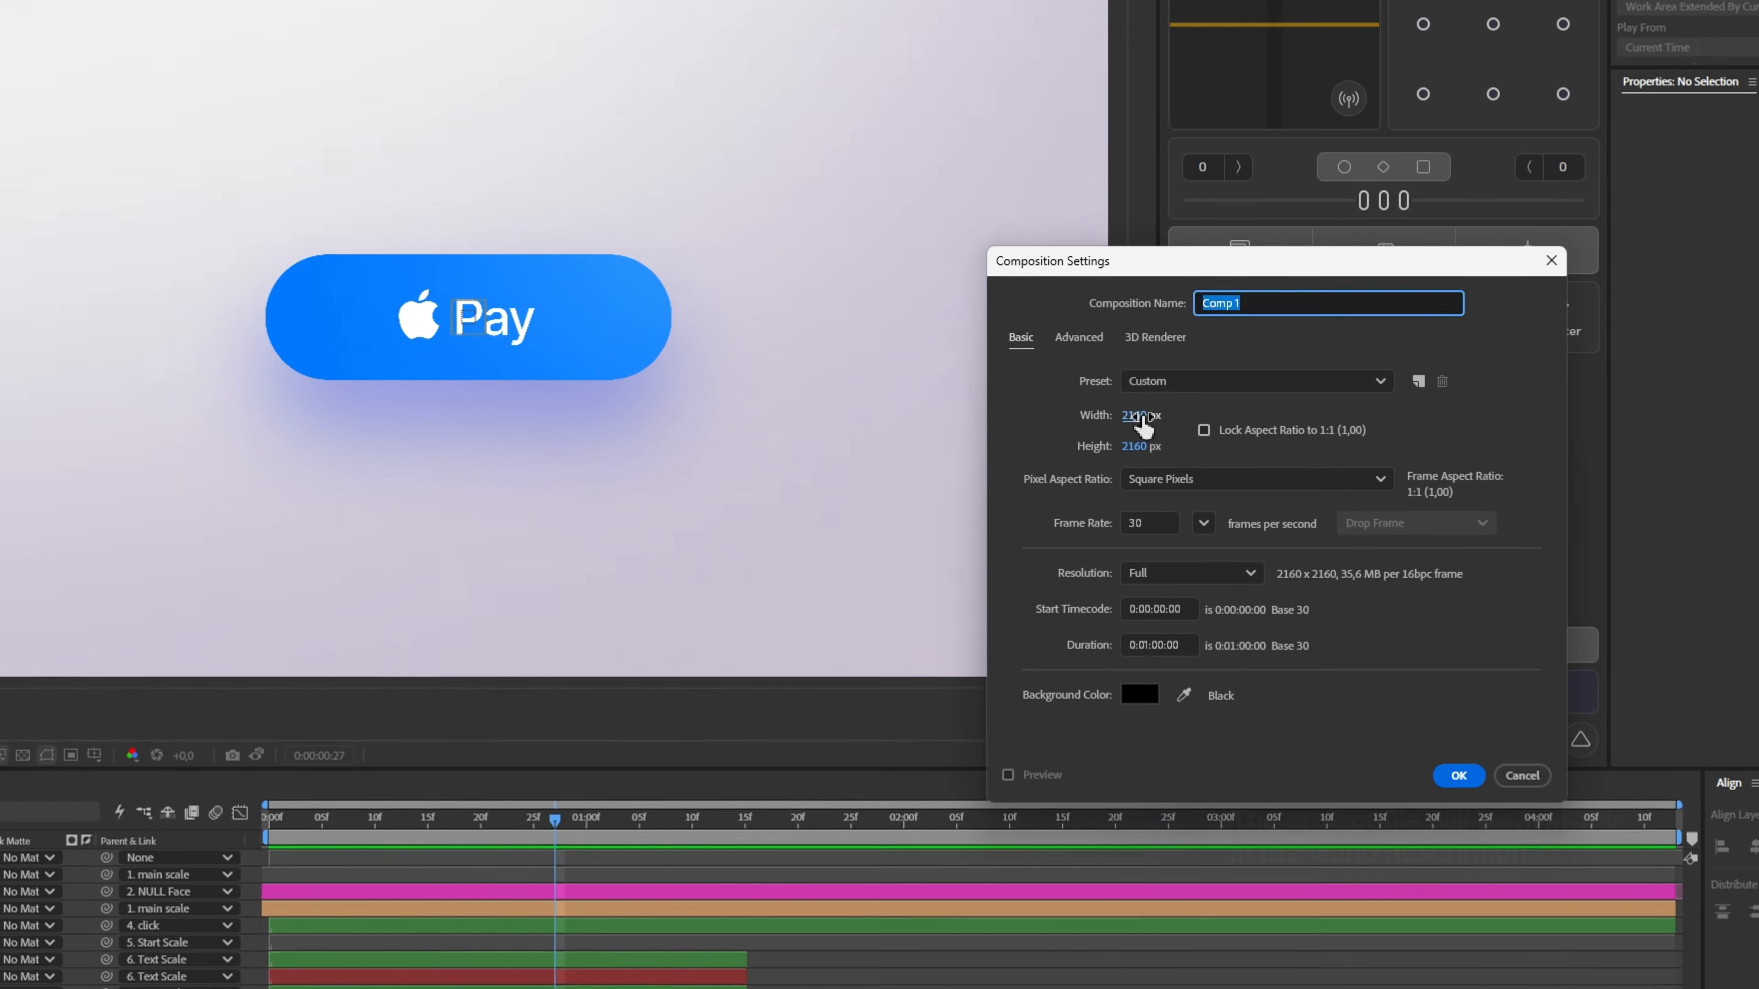
pyautogui.click(1136, 416)
pyautogui.write('3840')
pyautogui.click(1246, 556)
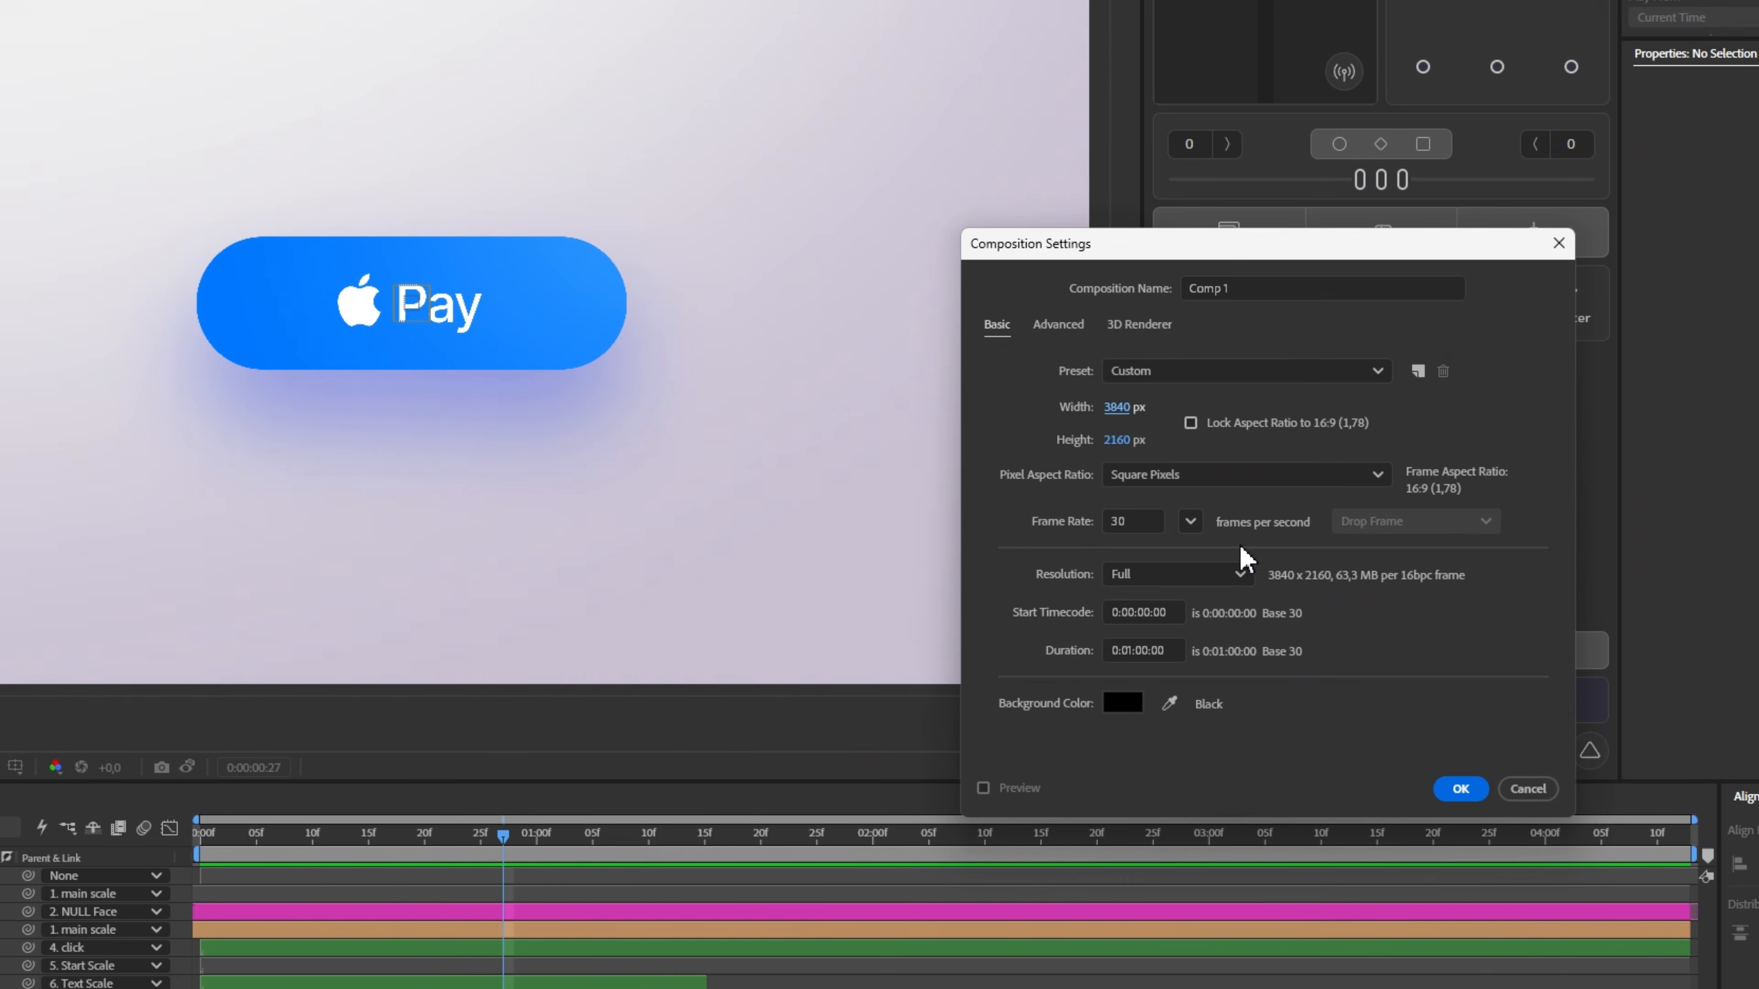
pyautogui.click(1447, 776)
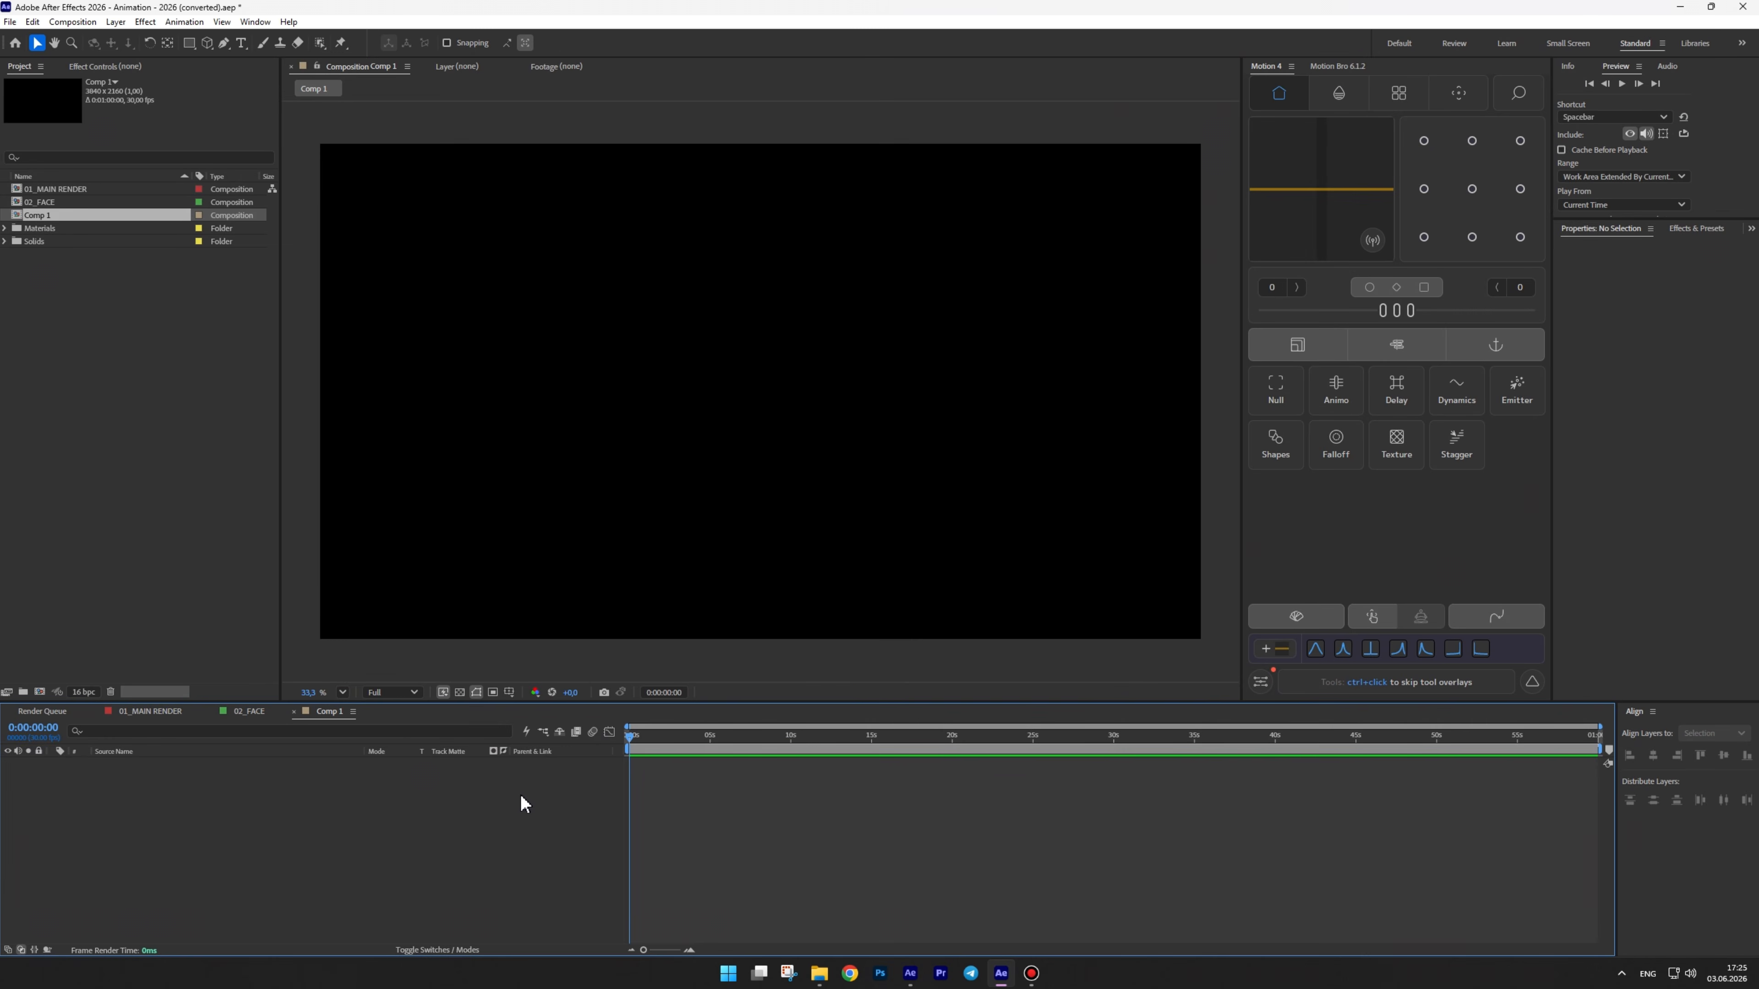
# Create a composition-sized solid layer named BG
pyautogui.hotkey('ctrl', 'y')
pyautogui.write('BG')
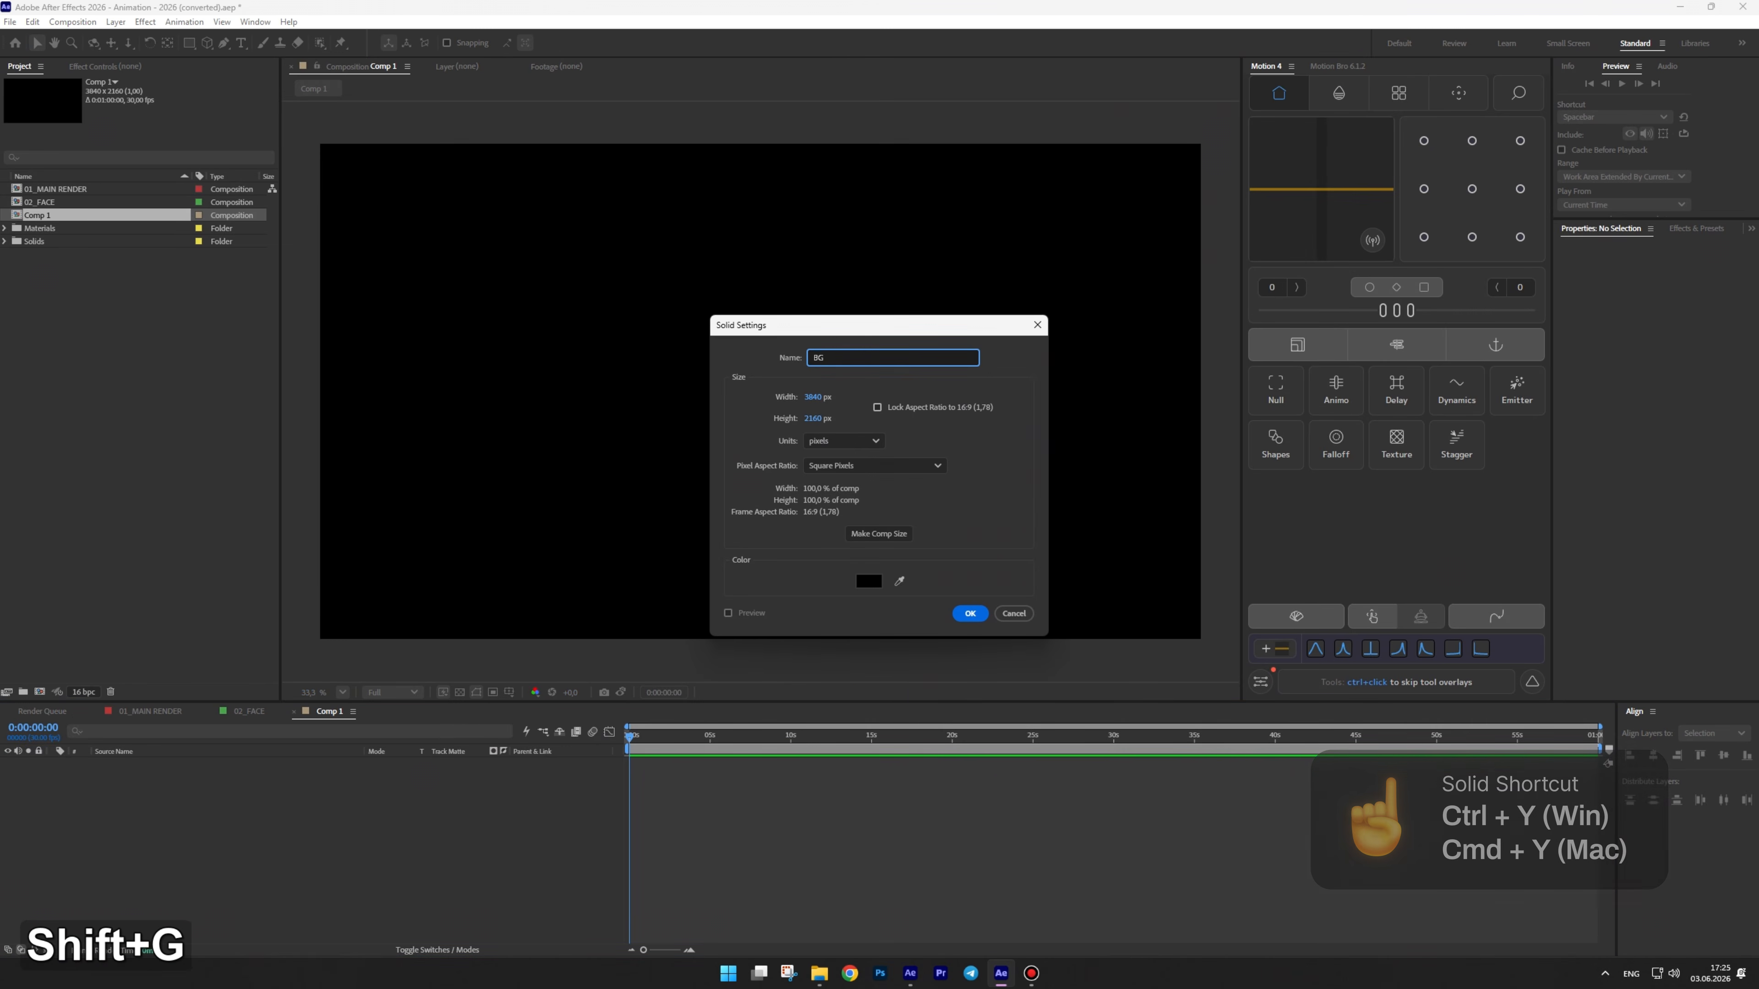
pyautogui.press('Return')
# Apply the Fill effect to the BG solid with a pale lavender colour (hue 267°, saturation 8%, brightness 83%)
pyautogui.hotkey('ctrl', 'space')
pyautogui.write('fill')
pyautogui.press('Return')
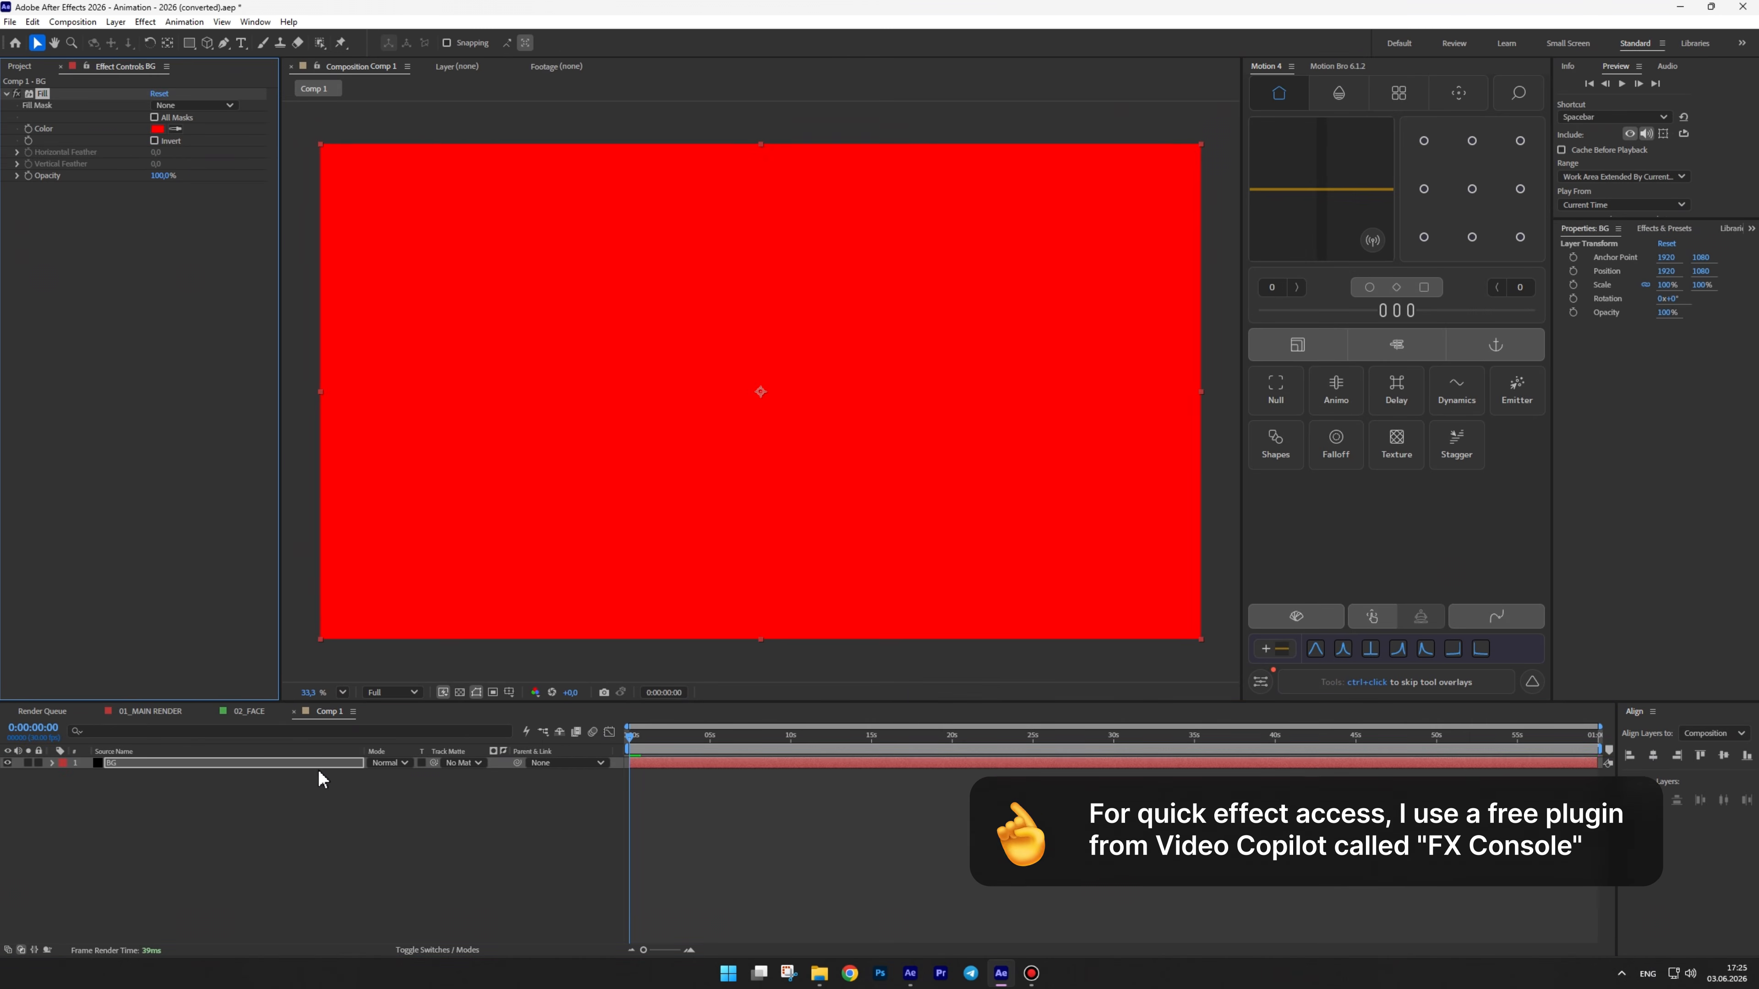
pyautogui.click(157, 130)
pyautogui.click(982, 510)
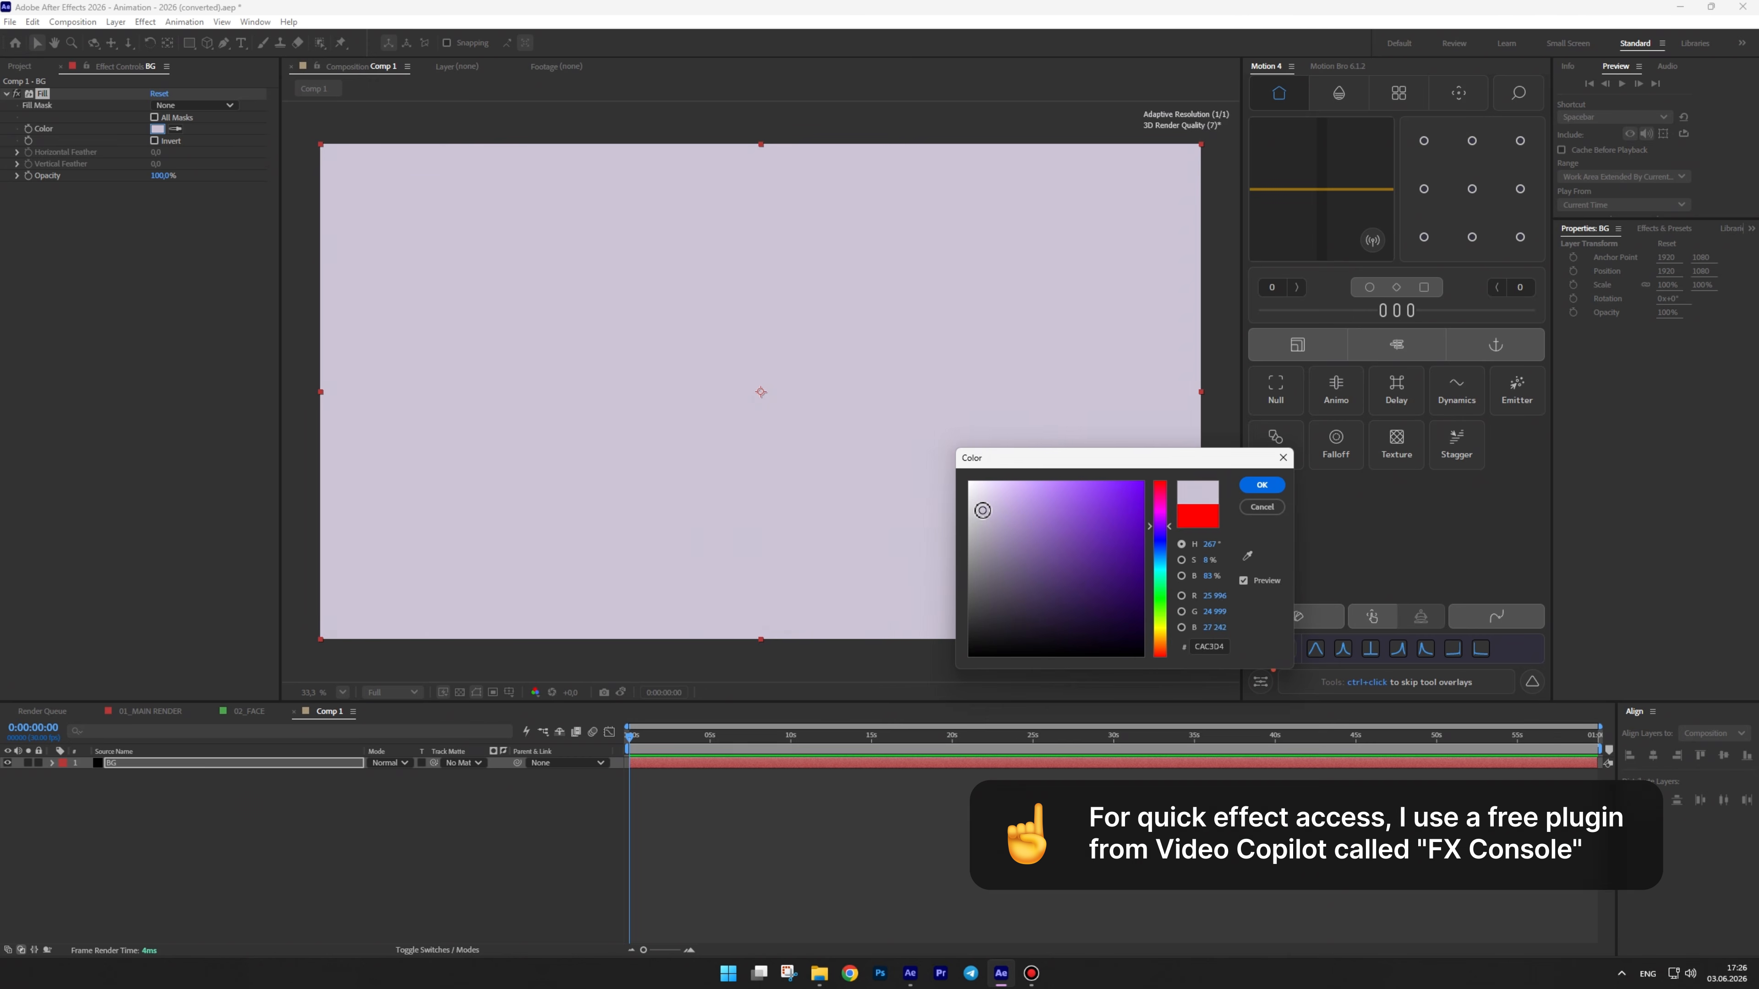
pyautogui.click(1246, 489)
# Create an empty shape layer and add an ellipse path and a fill to it
pyautogui.rightClick(247, 616)
pyautogui.moveTo(278, 621)
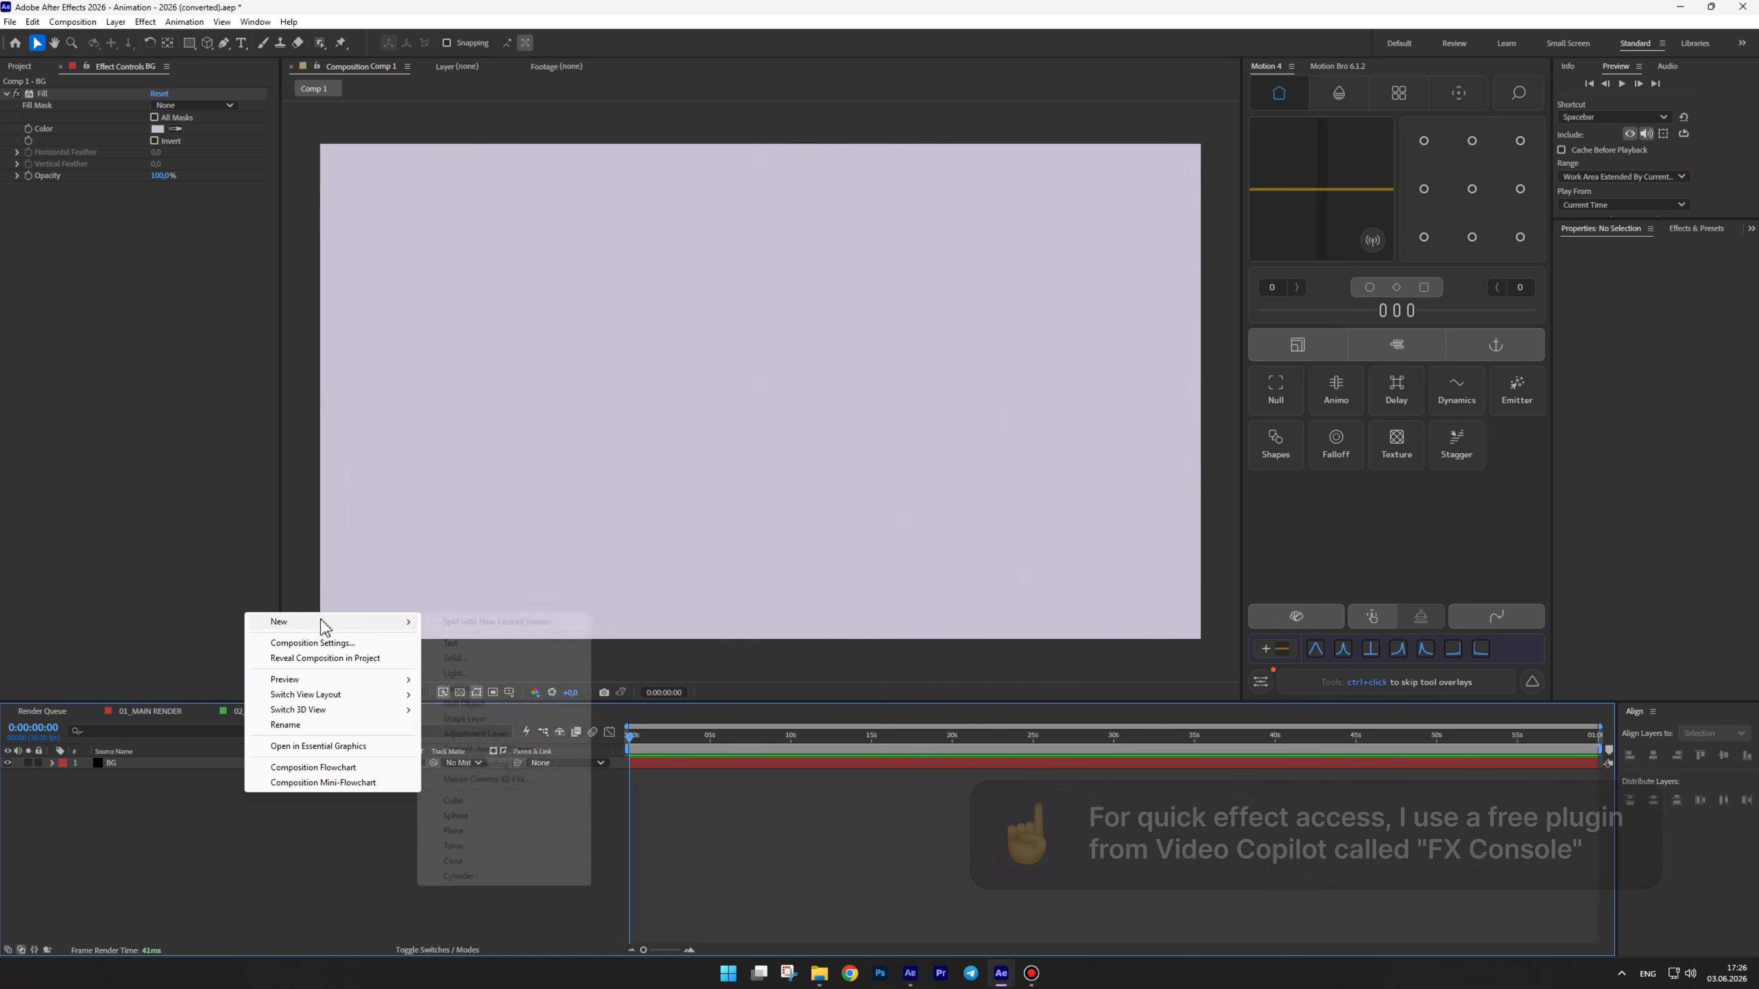
pyautogui.click(493, 720)
pyautogui.click(575, 42)
pyautogui.click(621, 80)
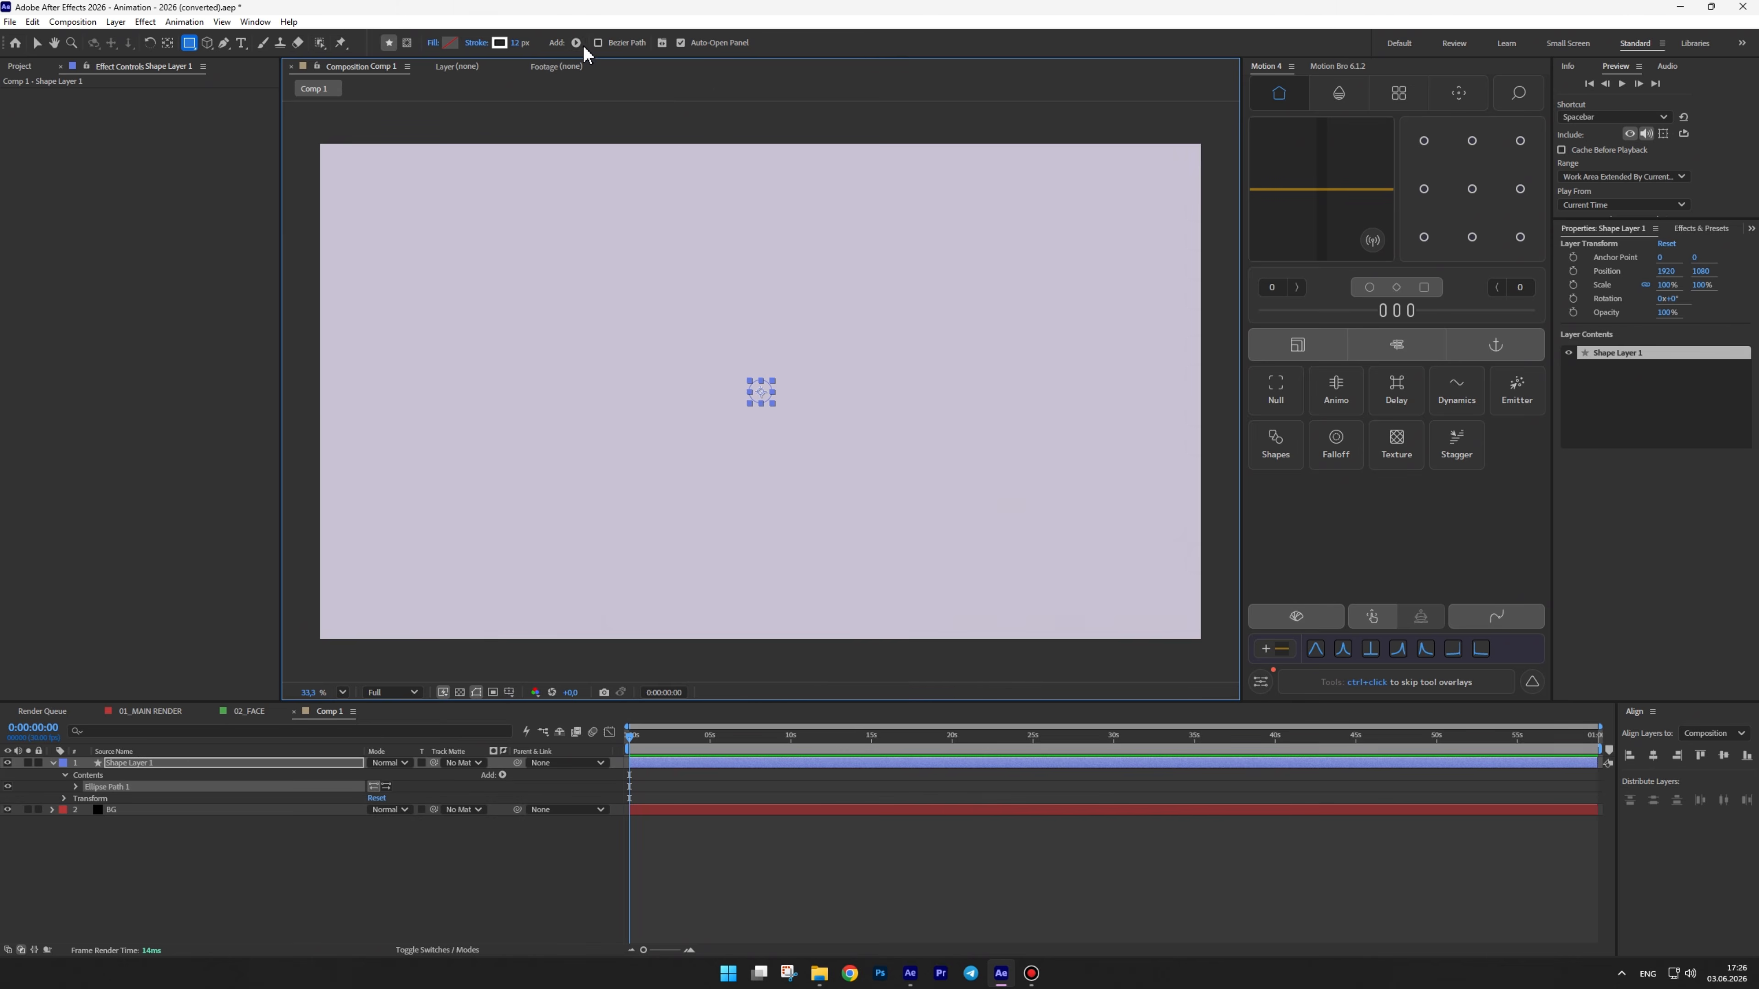
pyautogui.click(575, 42)
pyautogui.click(618, 132)
pyautogui.press('v')
# Stretch the ellipse to about 5565% by 3556% and move it so it covers the composition's upper-left area
pyautogui.scroll(-1, 568, 291)
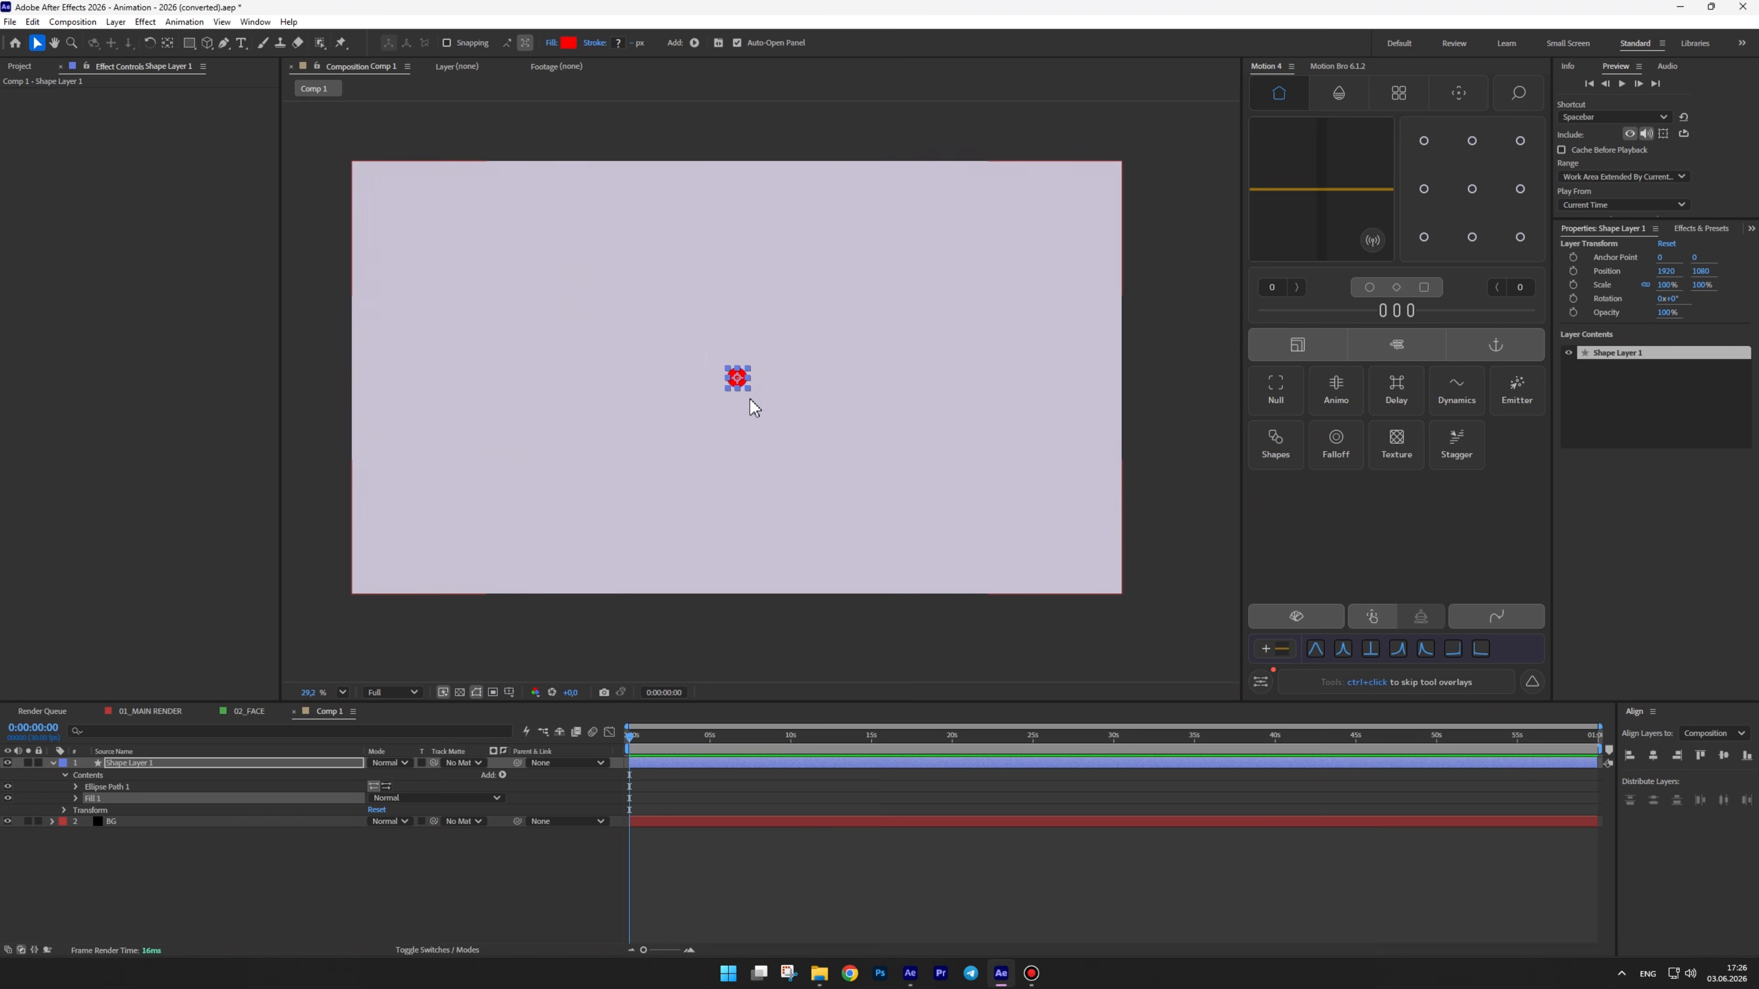
pyautogui.moveTo(749, 389); pyautogui.dragTo(987, 415)
pyautogui.moveTo(750, 284); pyautogui.dragTo(740, 277)
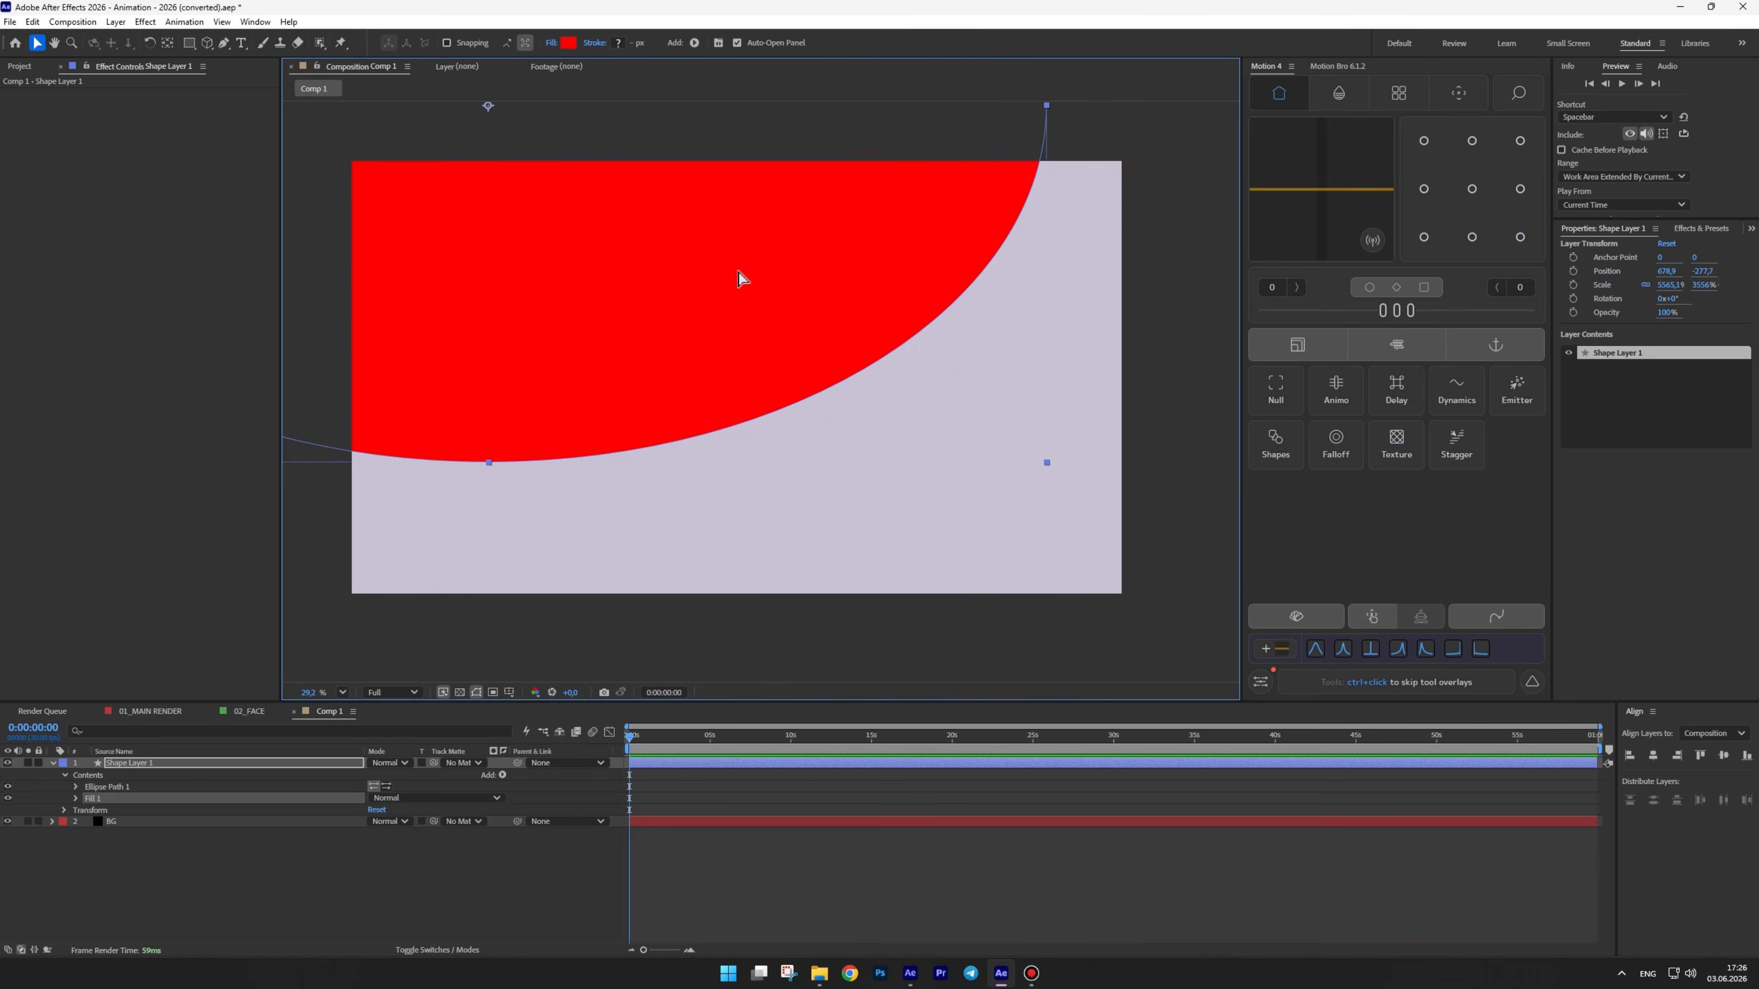
# Apply the Fill effect to the ellipse layer with the off-white colour F0F0F0
pyautogui.hotkey('ctrl', 'space')
pyautogui.click(612, 257)
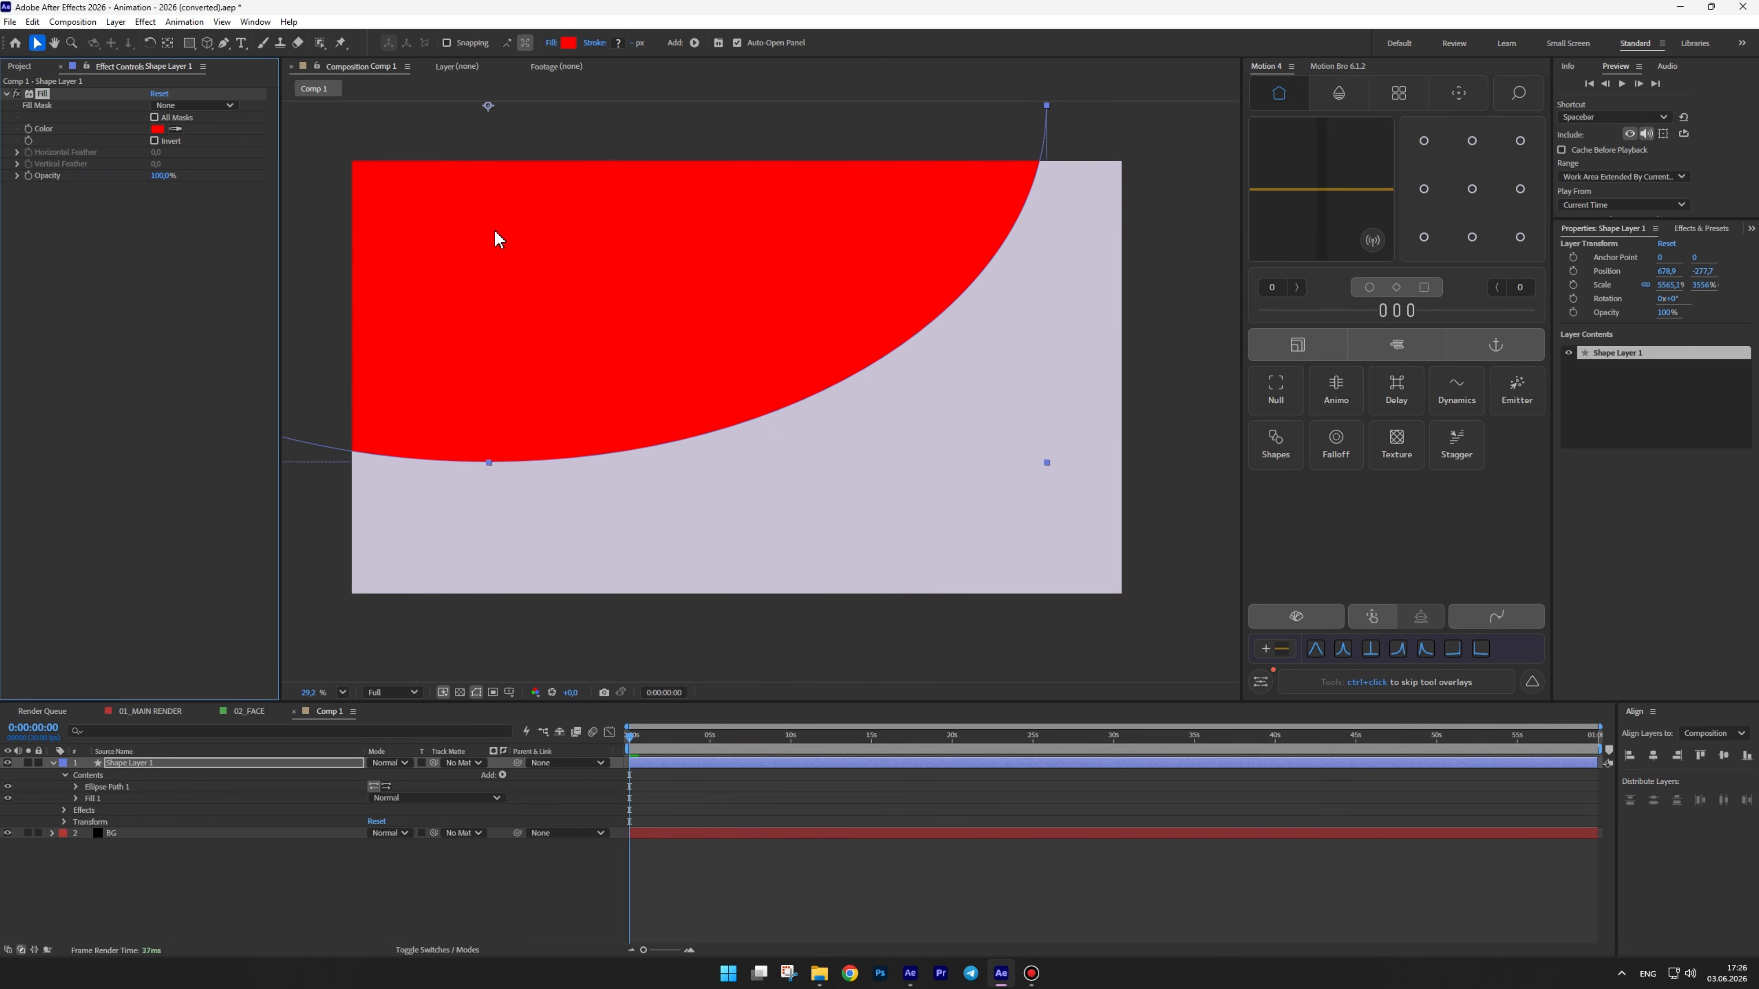
pyautogui.click(162, 131)
pyautogui.click(972, 491)
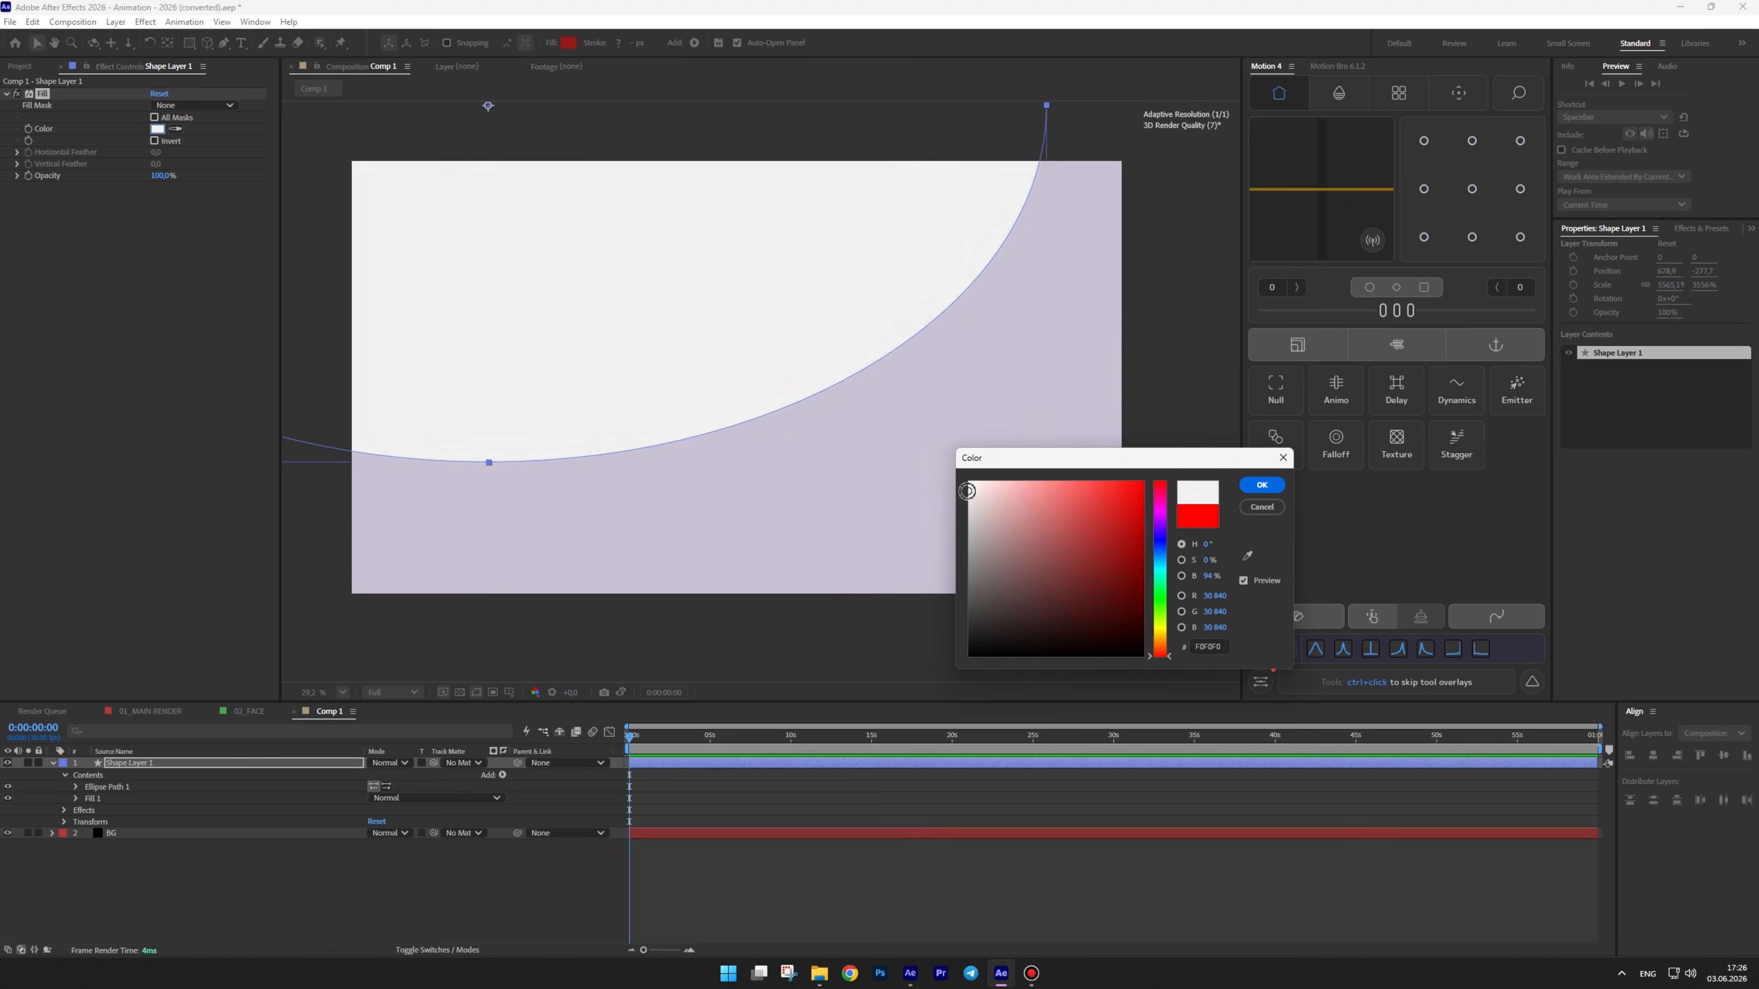
pyautogui.click(1262, 485)
# Apply Fast Box Blur to the ellipse layer with a blur radius of about 576
pyautogui.hotkey('ctrl', 'space')
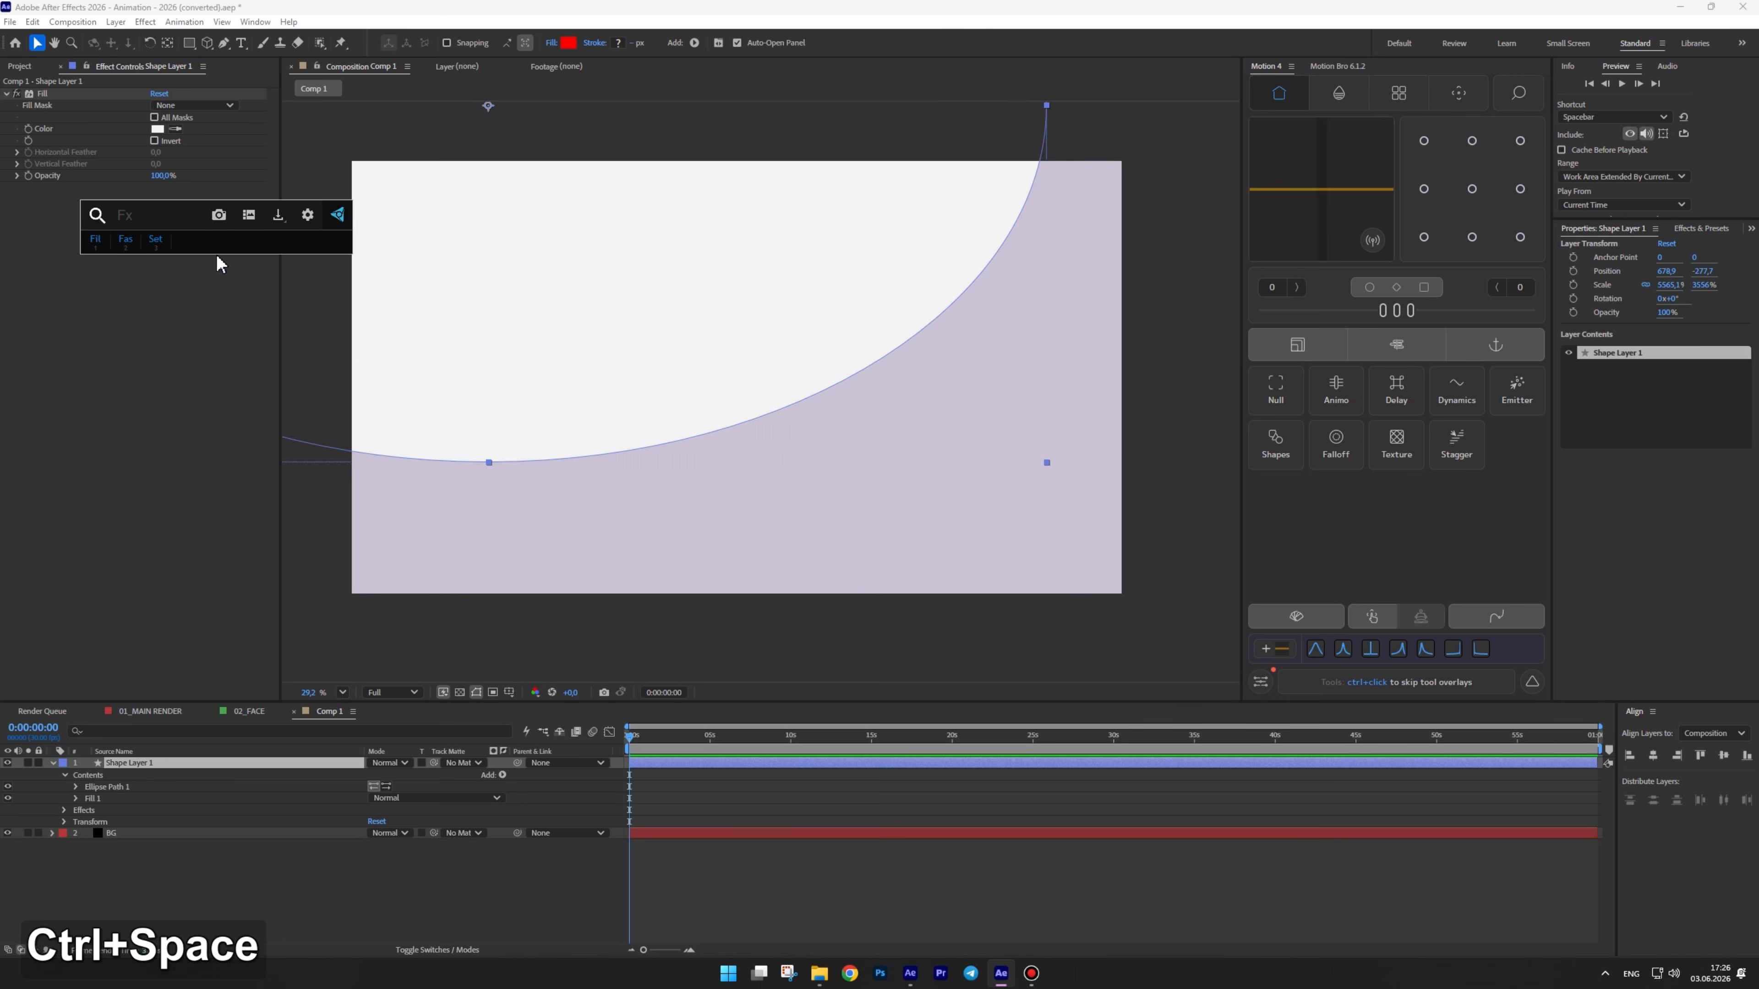
pyautogui.click(128, 241)
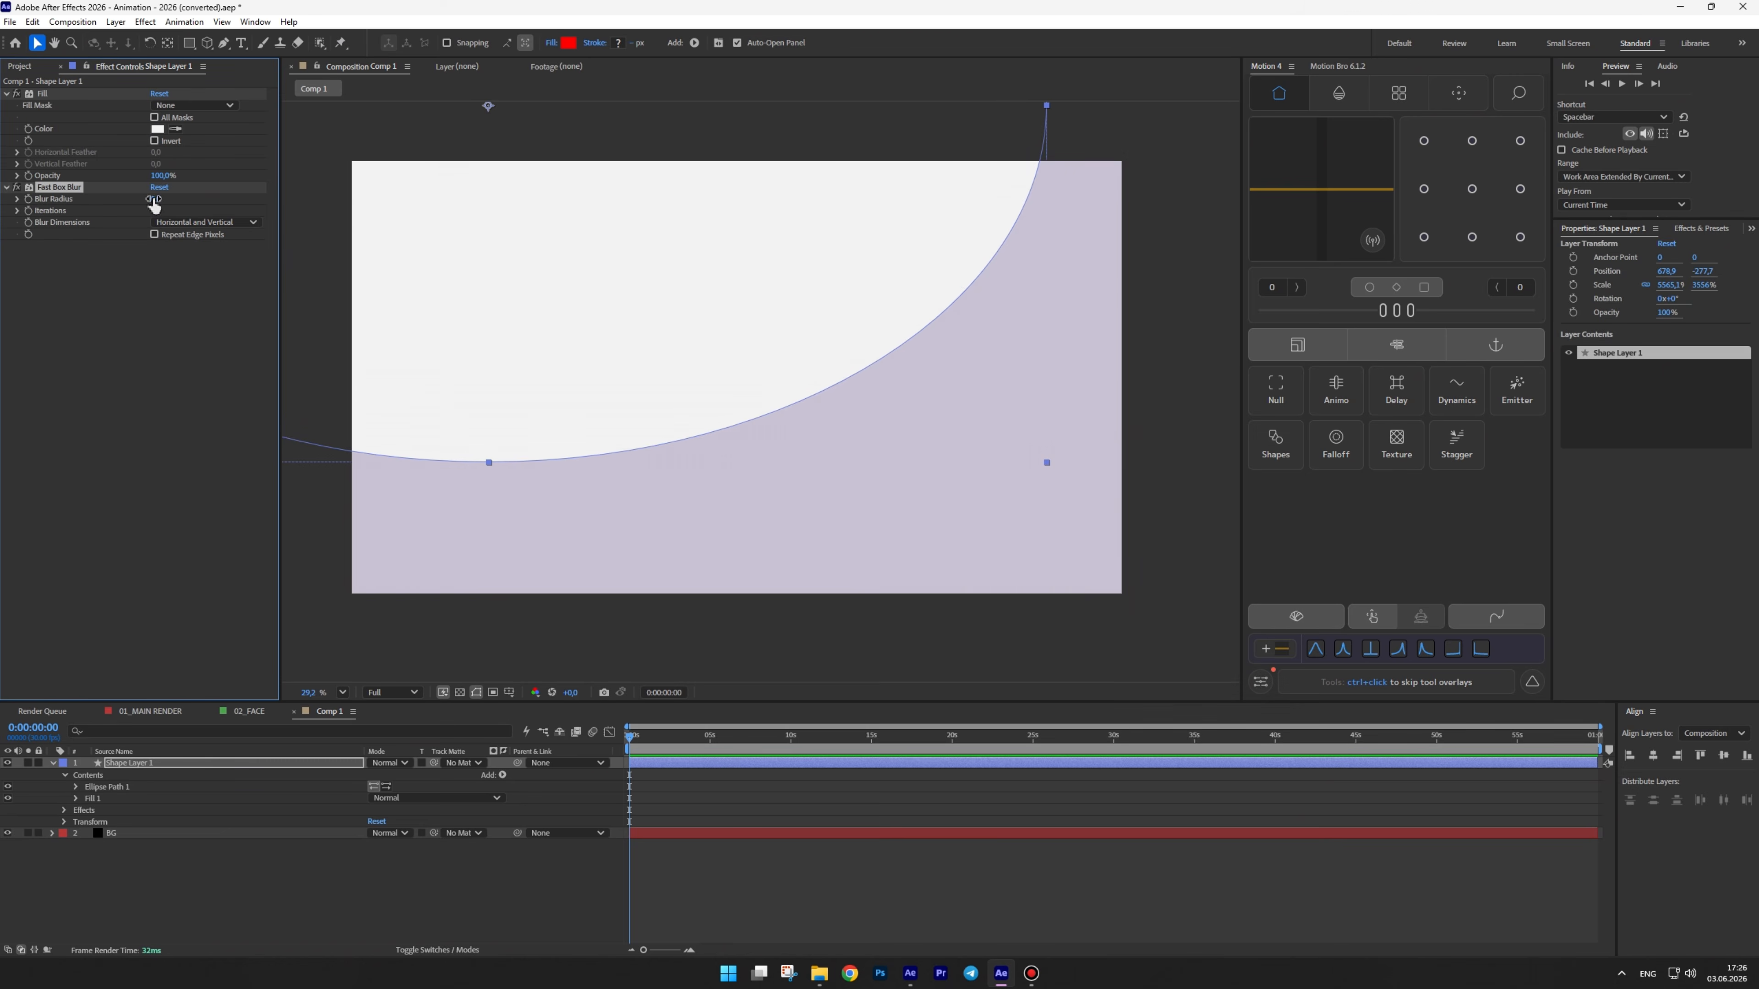
pyautogui.moveTo(154, 202); pyautogui.dragTo(554, 204)
pyautogui.click(223, 790)
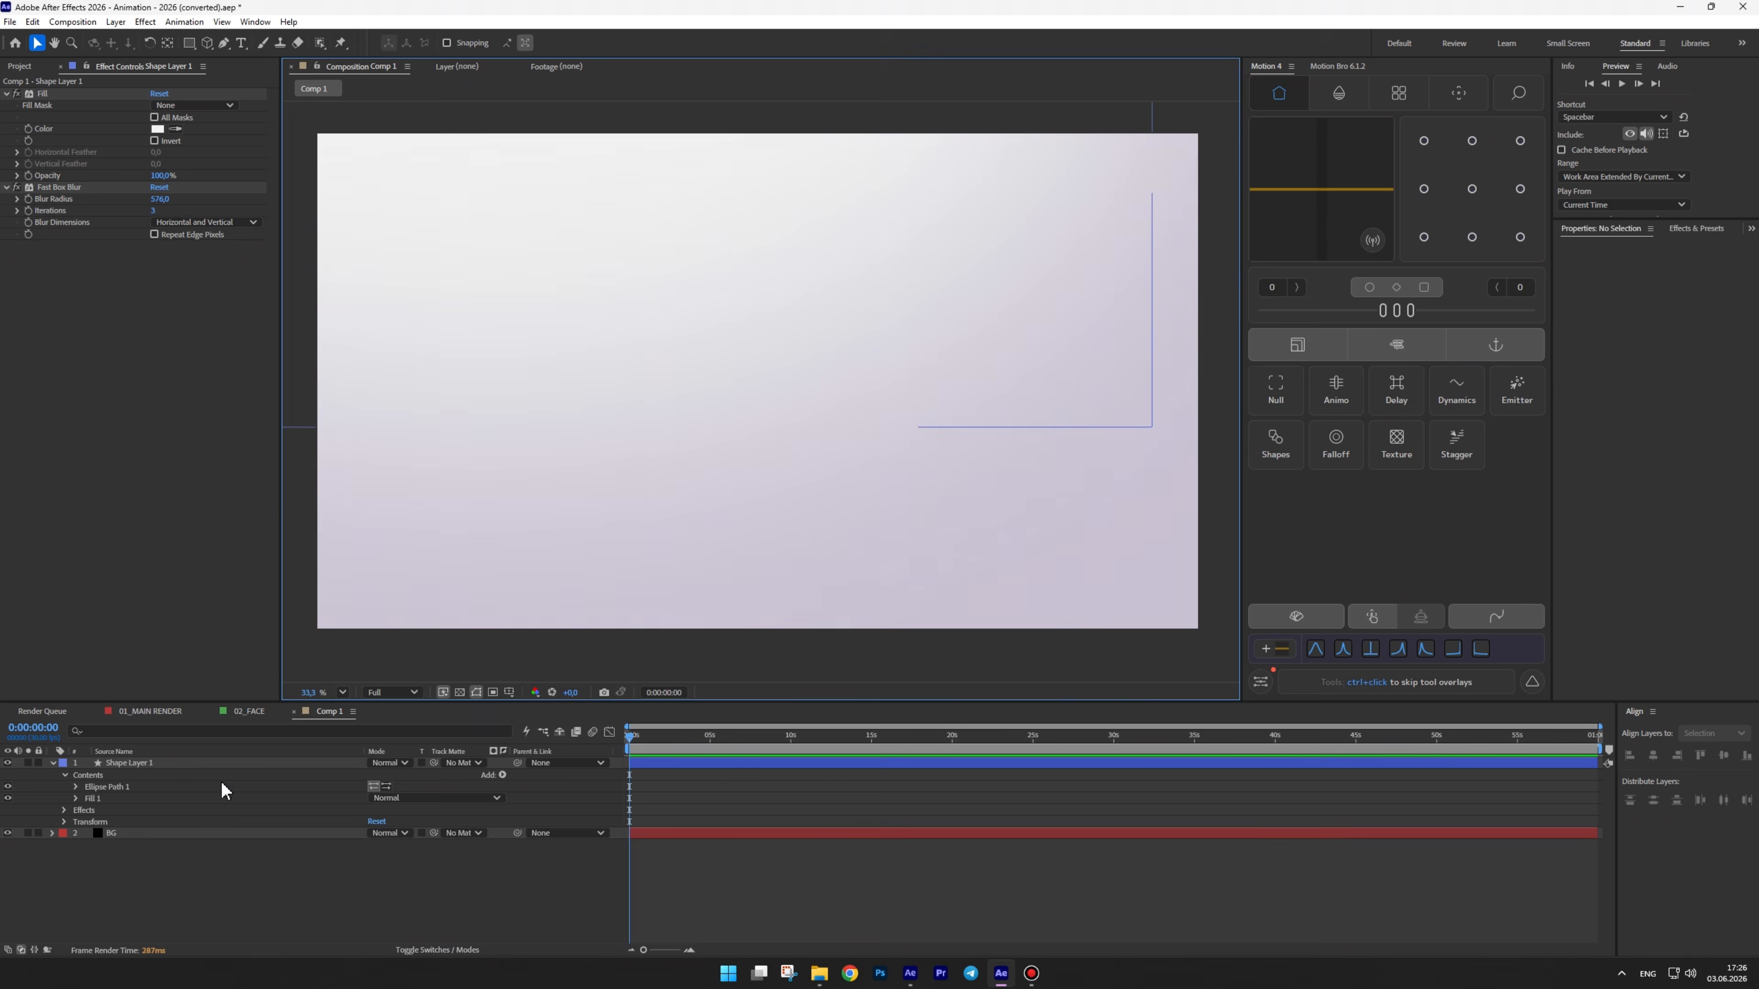
# Rename the blurred ellipse layer as Gradient
pyautogui.click(185, 764)
pyautogui.press('Return')
pyautogui.write('Gradient')
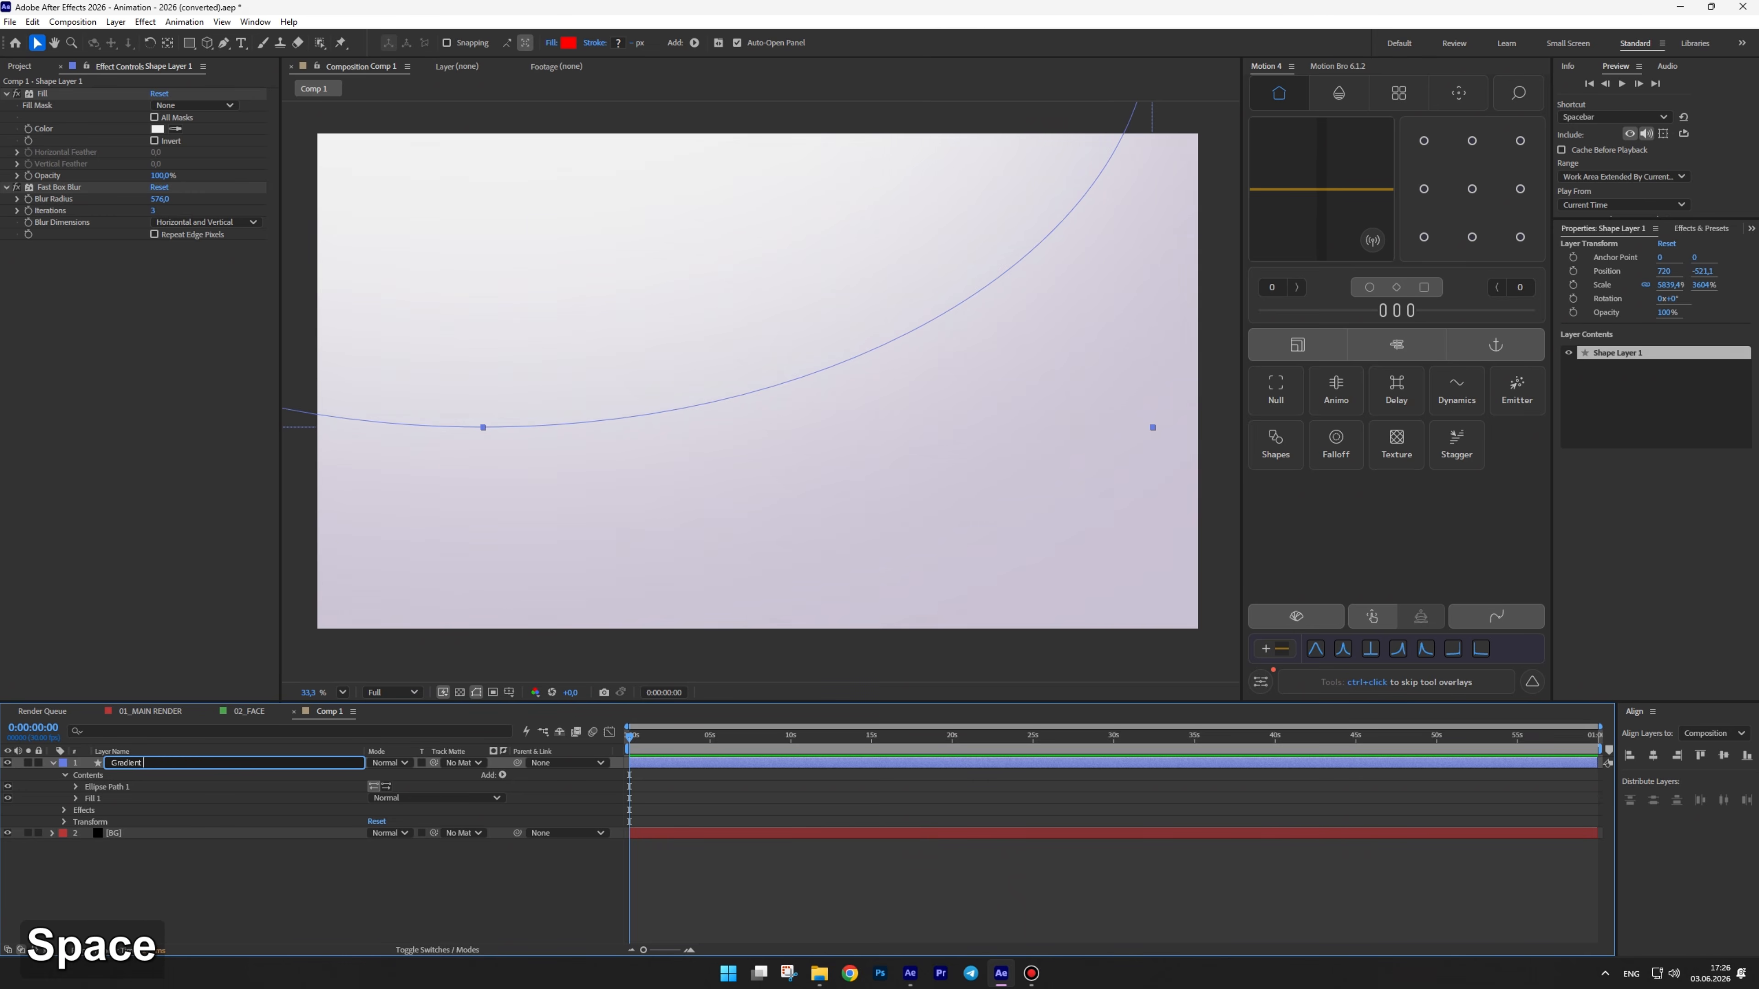
pyautogui.press('Return')
# Create another shape layer and add a rectangle path and a fill to it
pyautogui.rightClick(418, 649)
pyautogui.moveTo(512, 656)
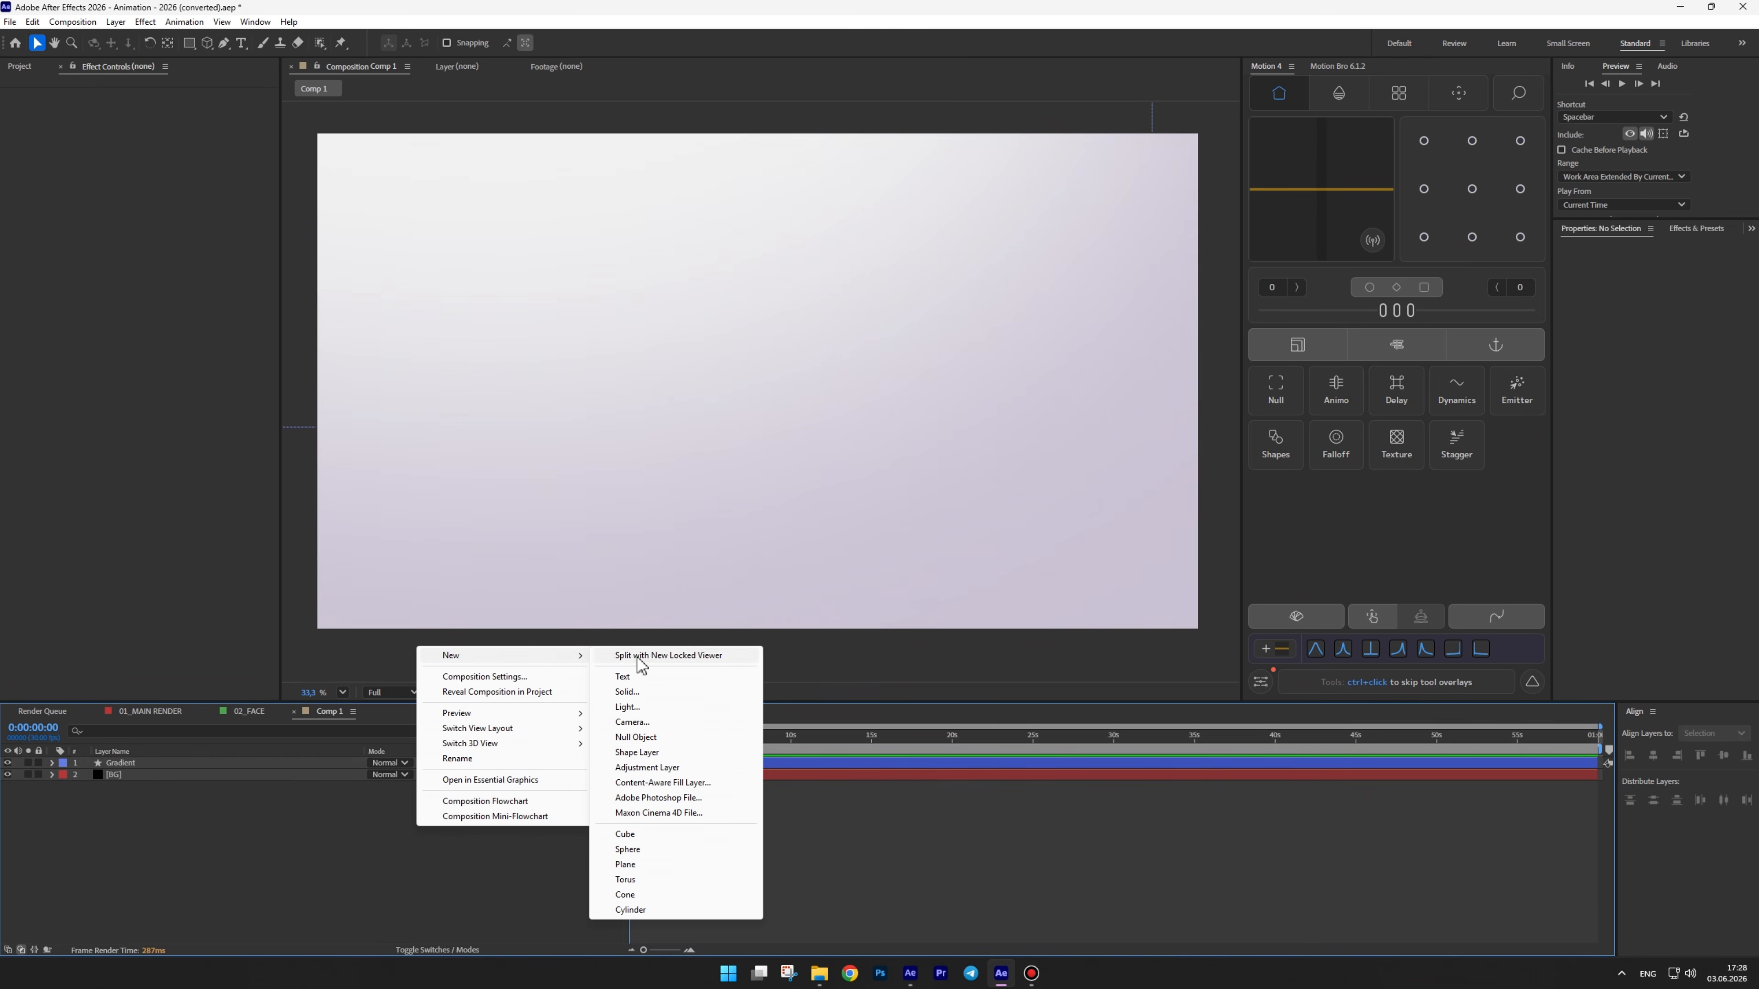
pyautogui.click(659, 756)
pyautogui.click(576, 42)
pyautogui.click(609, 63)
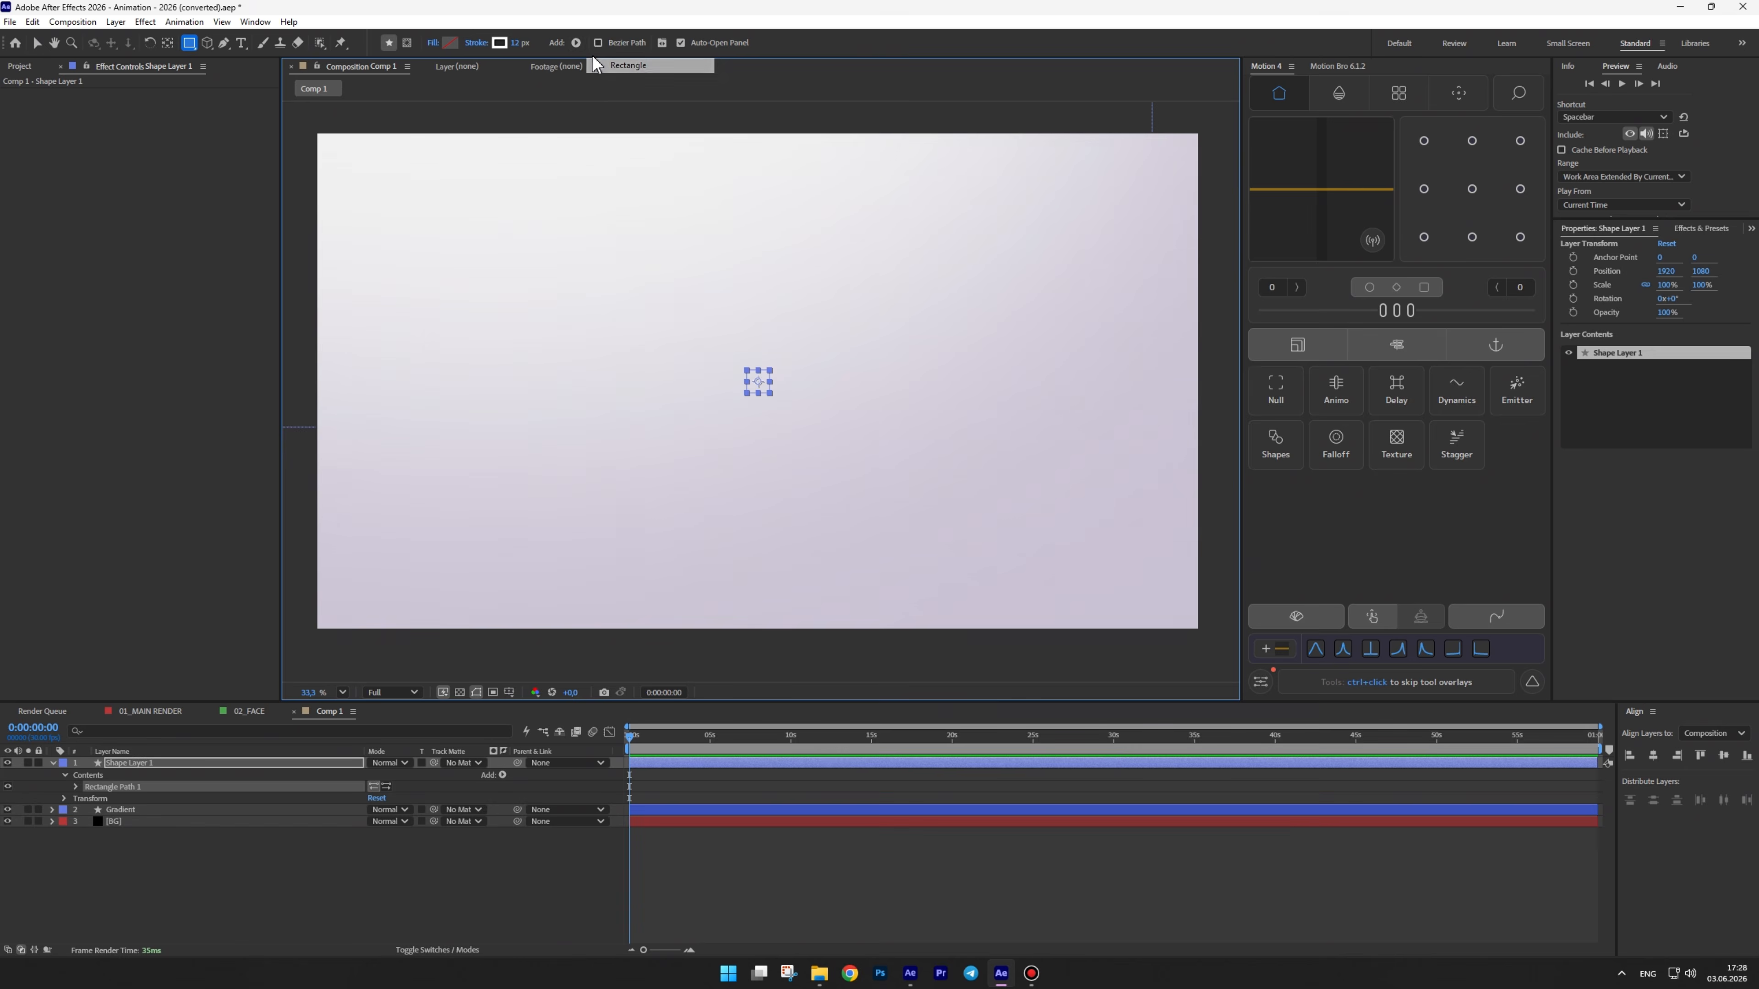
pyautogui.click(577, 42)
pyautogui.click(606, 130)
pyautogui.click(38, 43)
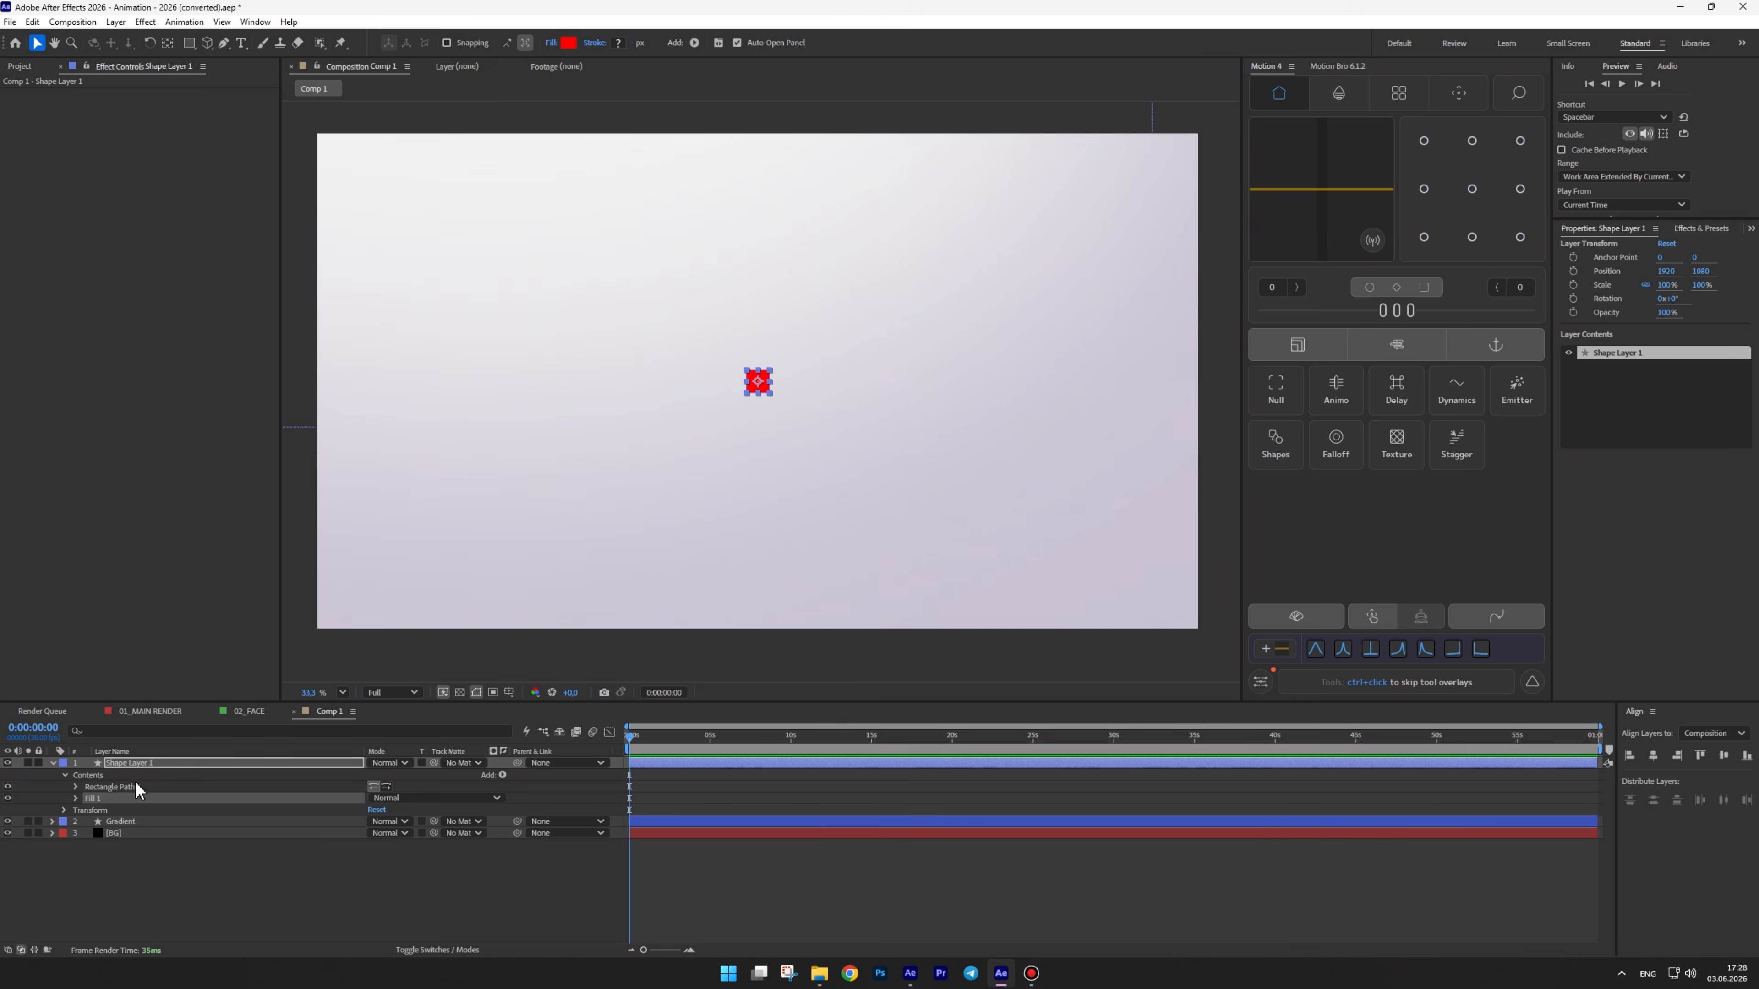
# Rename the rectangle's shape layer as Box
pyautogui.click(145, 762)
pyautogui.press('Return')
pyautogui.write('Box')
pyautogui.press('Return')
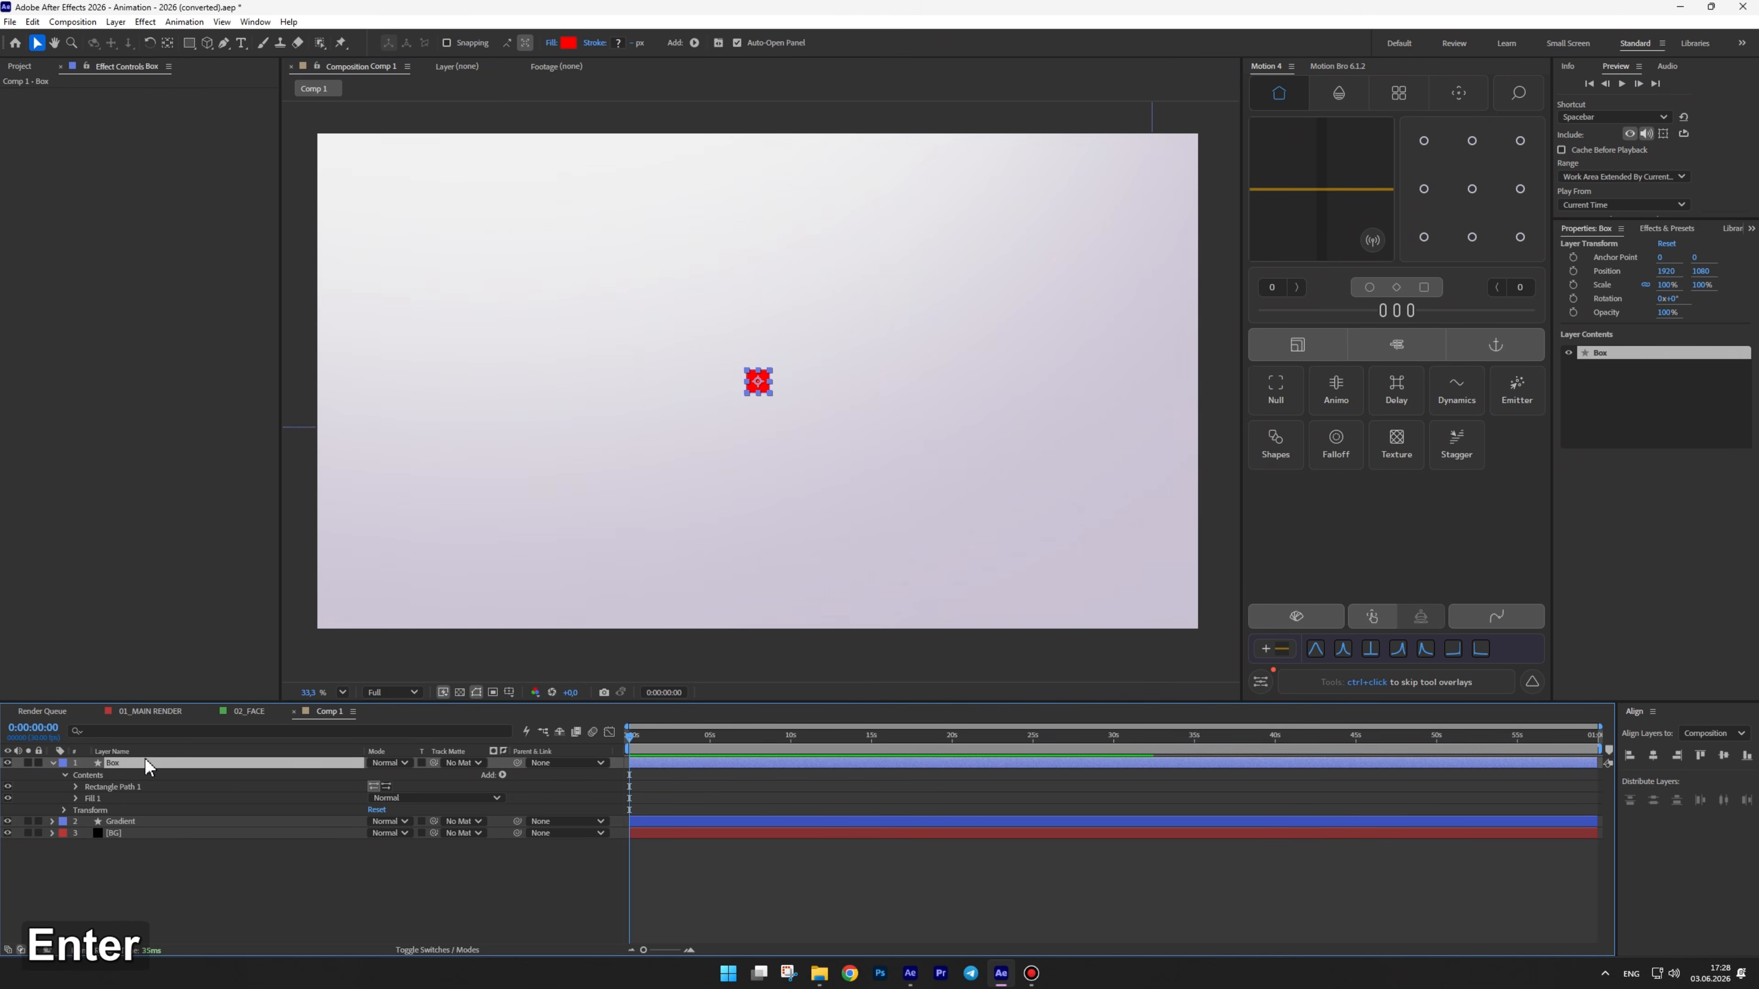
# Add two Slider Control effects to the Box layer and name them X and Y
pyautogui.click(75, 786)
pyautogui.rightClick(103, 418)
pyautogui.moveTo(227, 628)
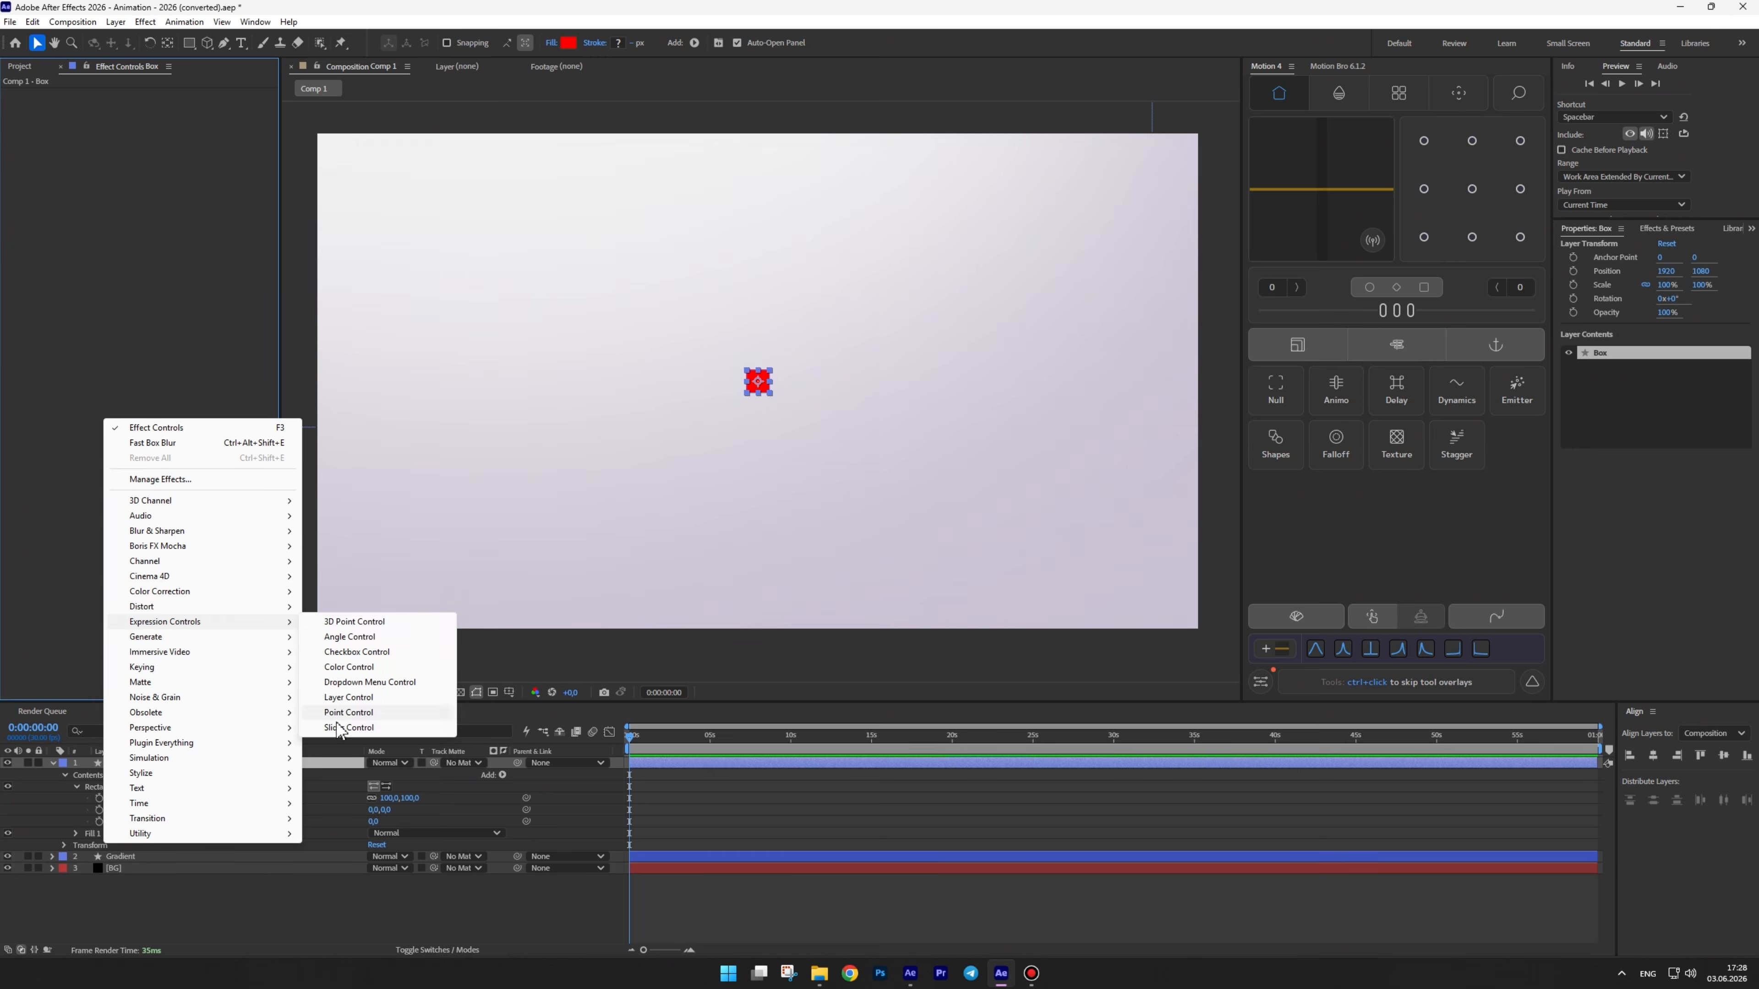
pyautogui.click(347, 728)
pyautogui.press('Return')
pyautogui.write('X')
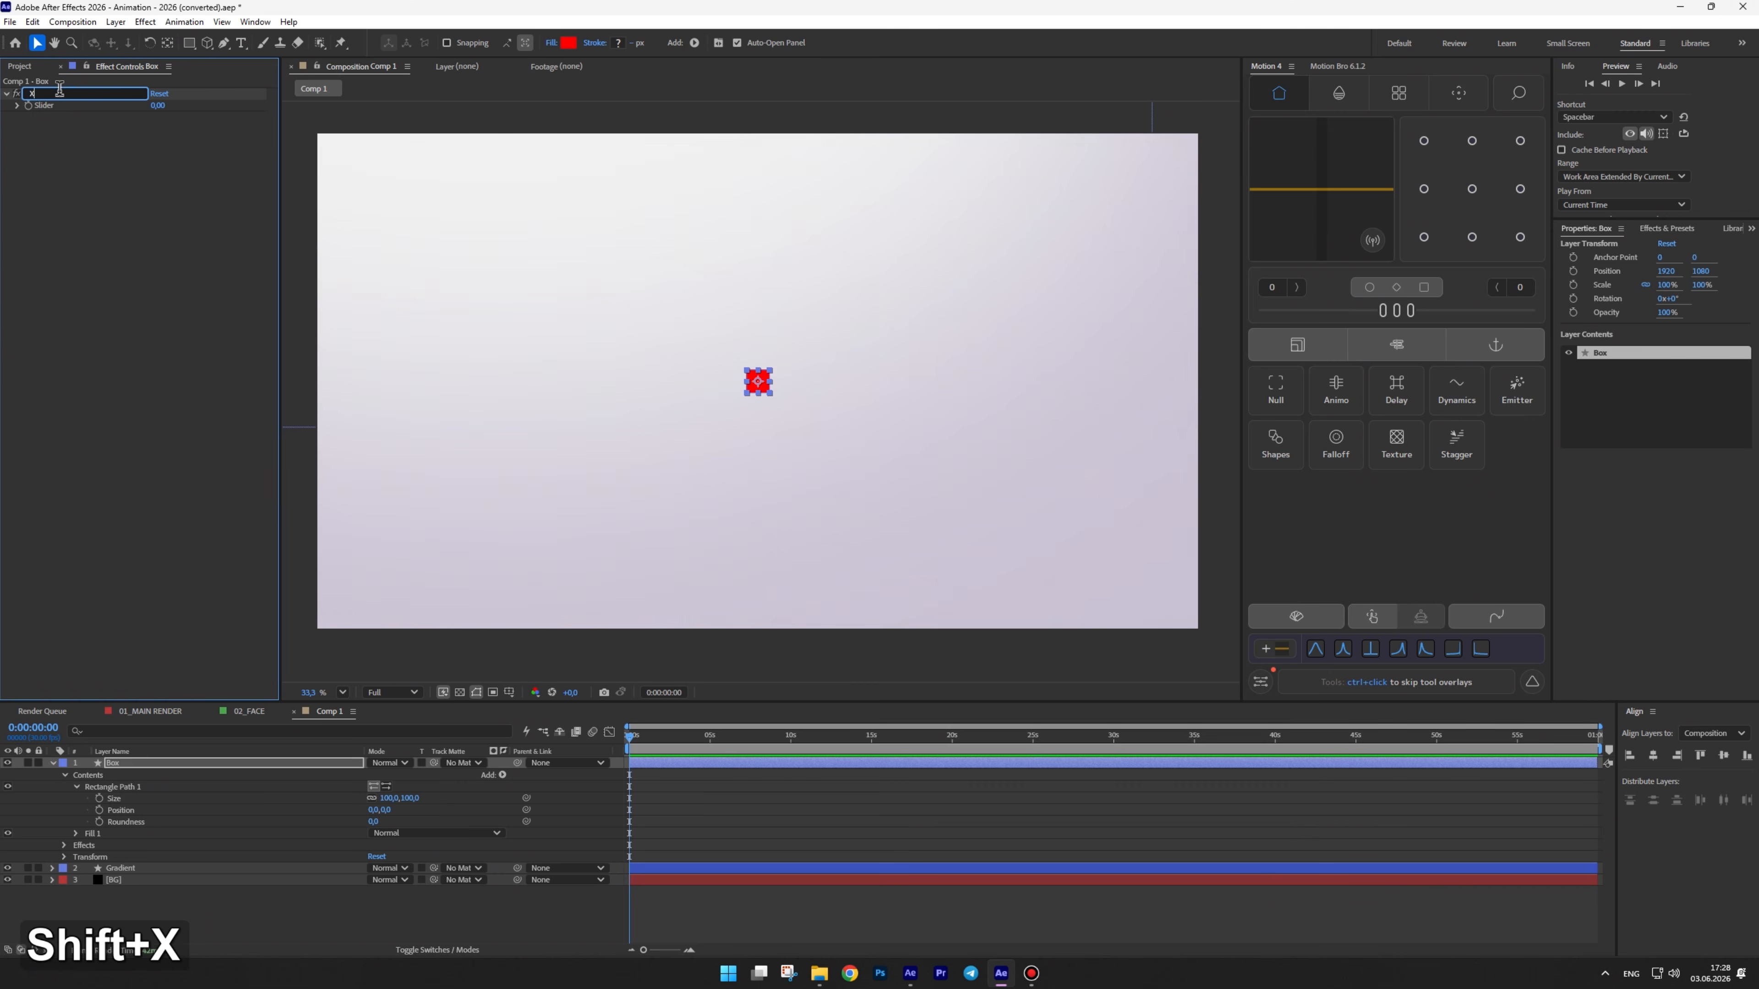
pyautogui.press('Return')
pyautogui.hotkey('ctrl', 'd')
pyautogui.press('Return')
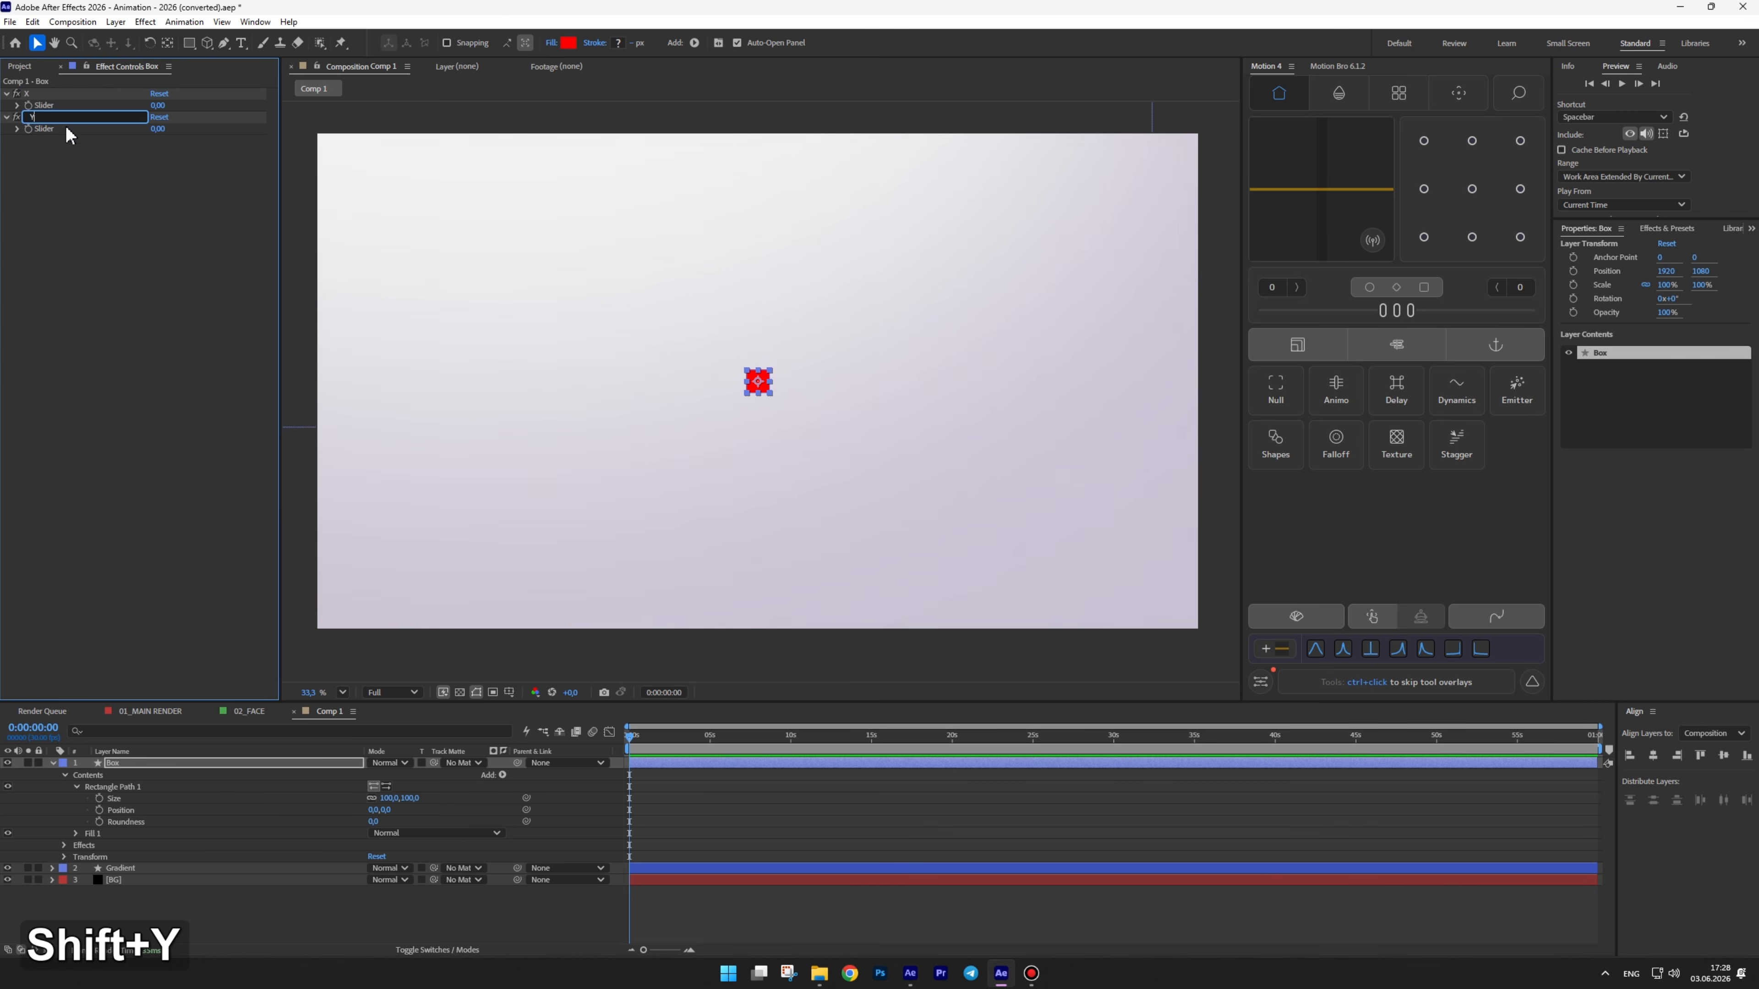
pyautogui.press('Return')
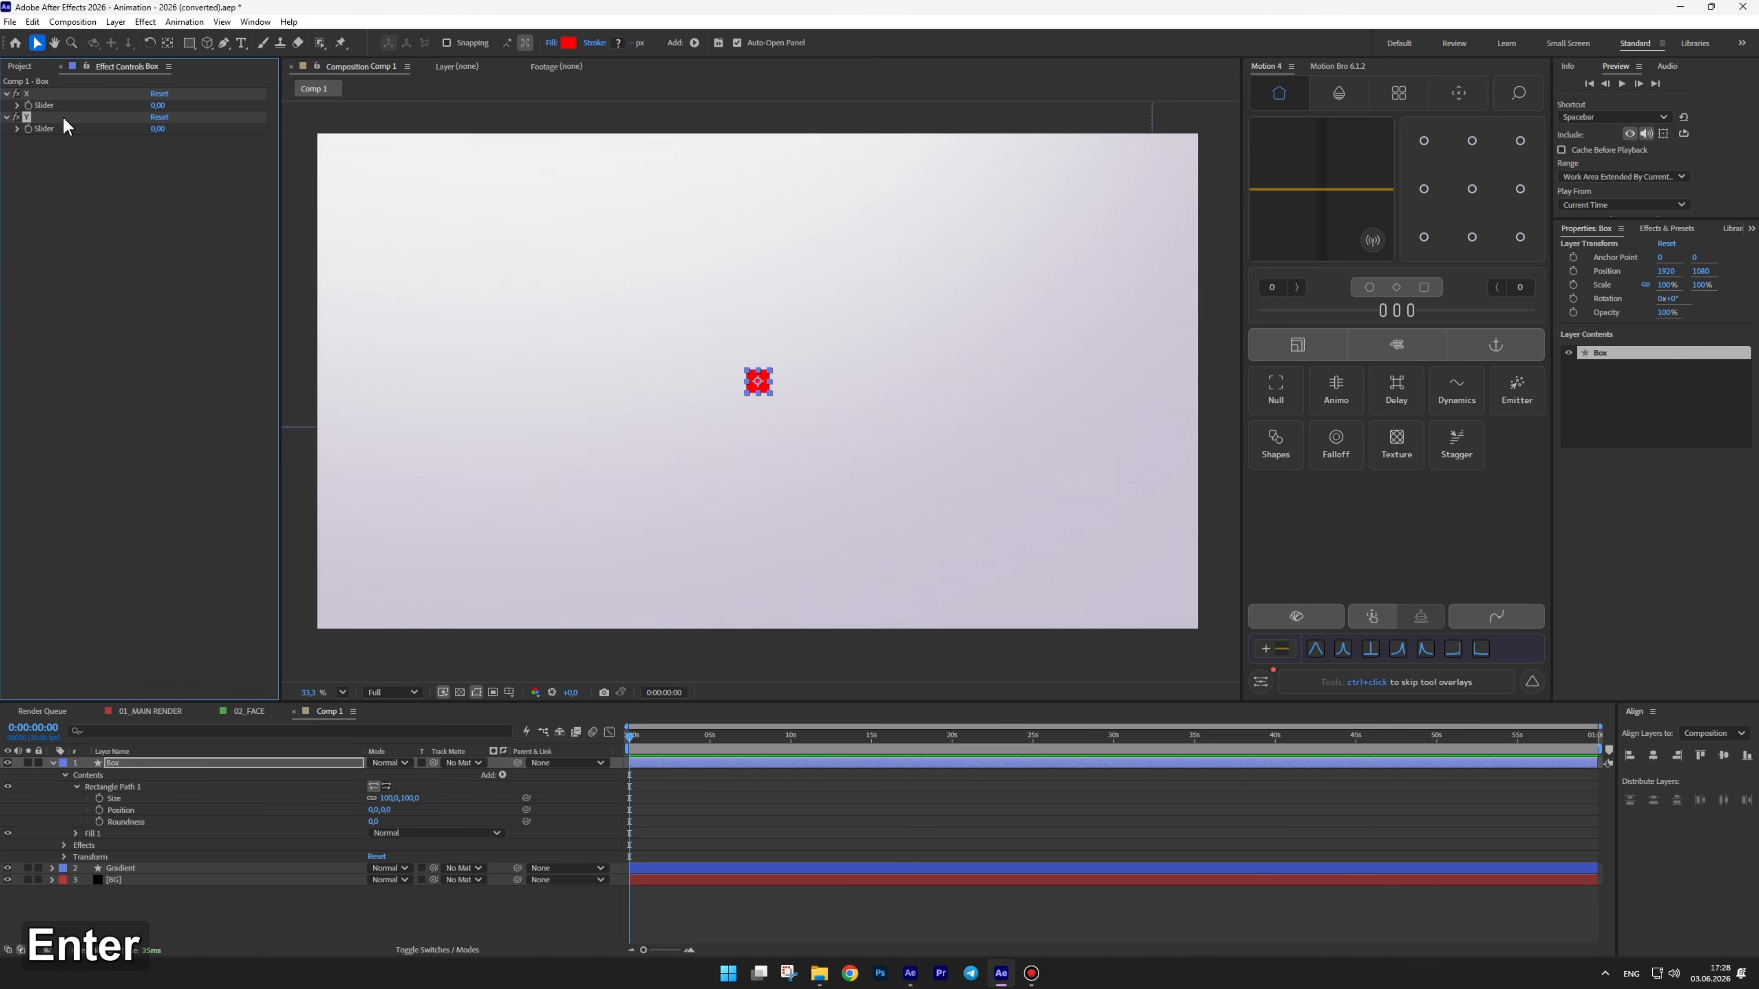
# Add an expression to the rectangle's Size that links its width to the X slider and its height to the Y slider
pyautogui.keyDown('alt'); pyautogui.click(99, 799); pyautogui.keyUp('alt')
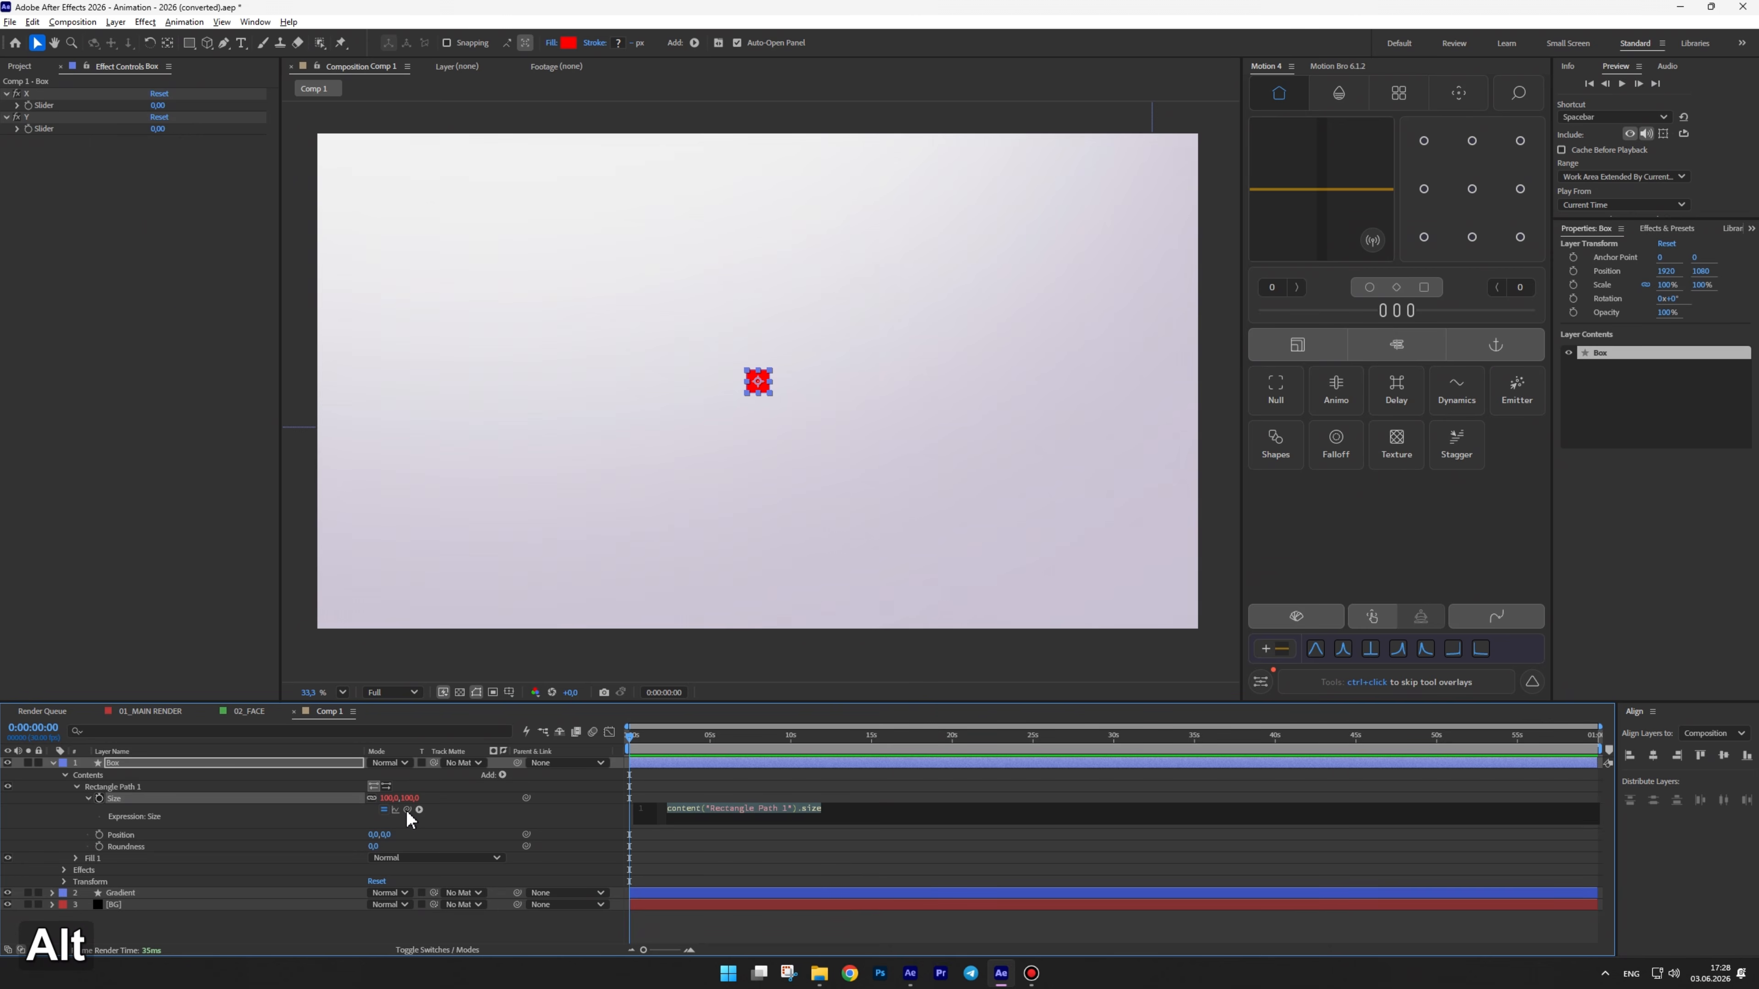
pyautogui.moveTo(205, 285); pyautogui.dragTo(81, 109)
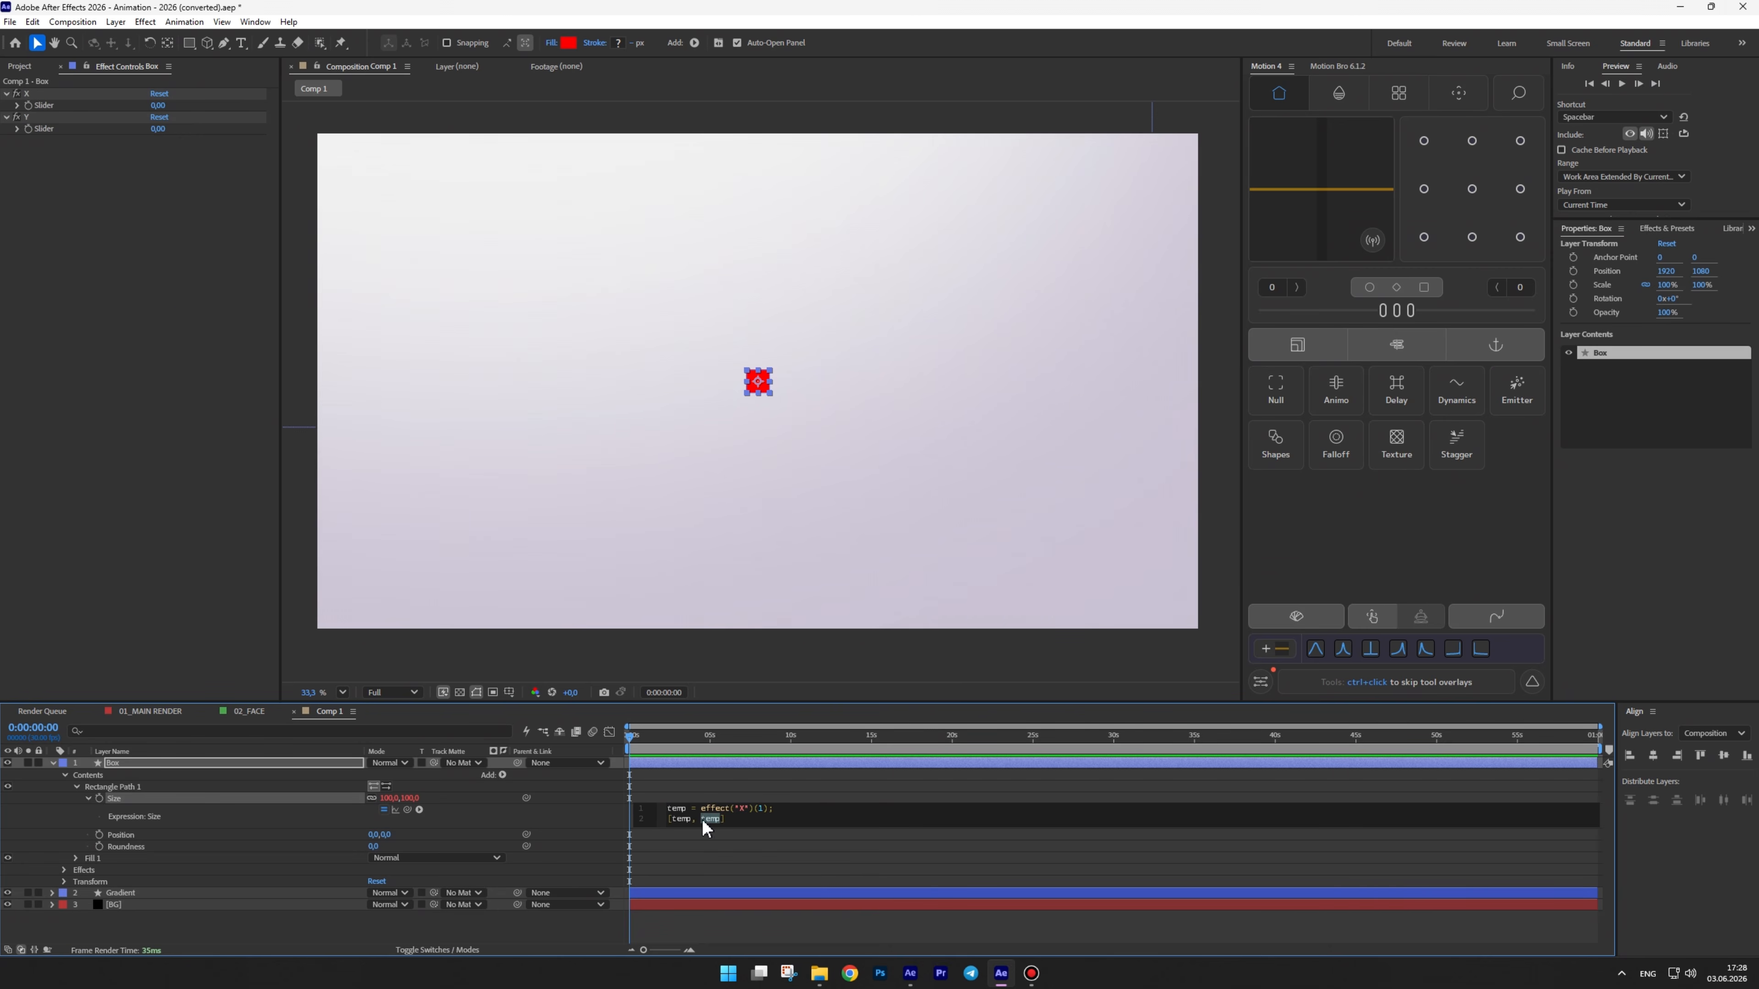
pyautogui.moveTo(33, 160); pyautogui.dragTo(50, 128)
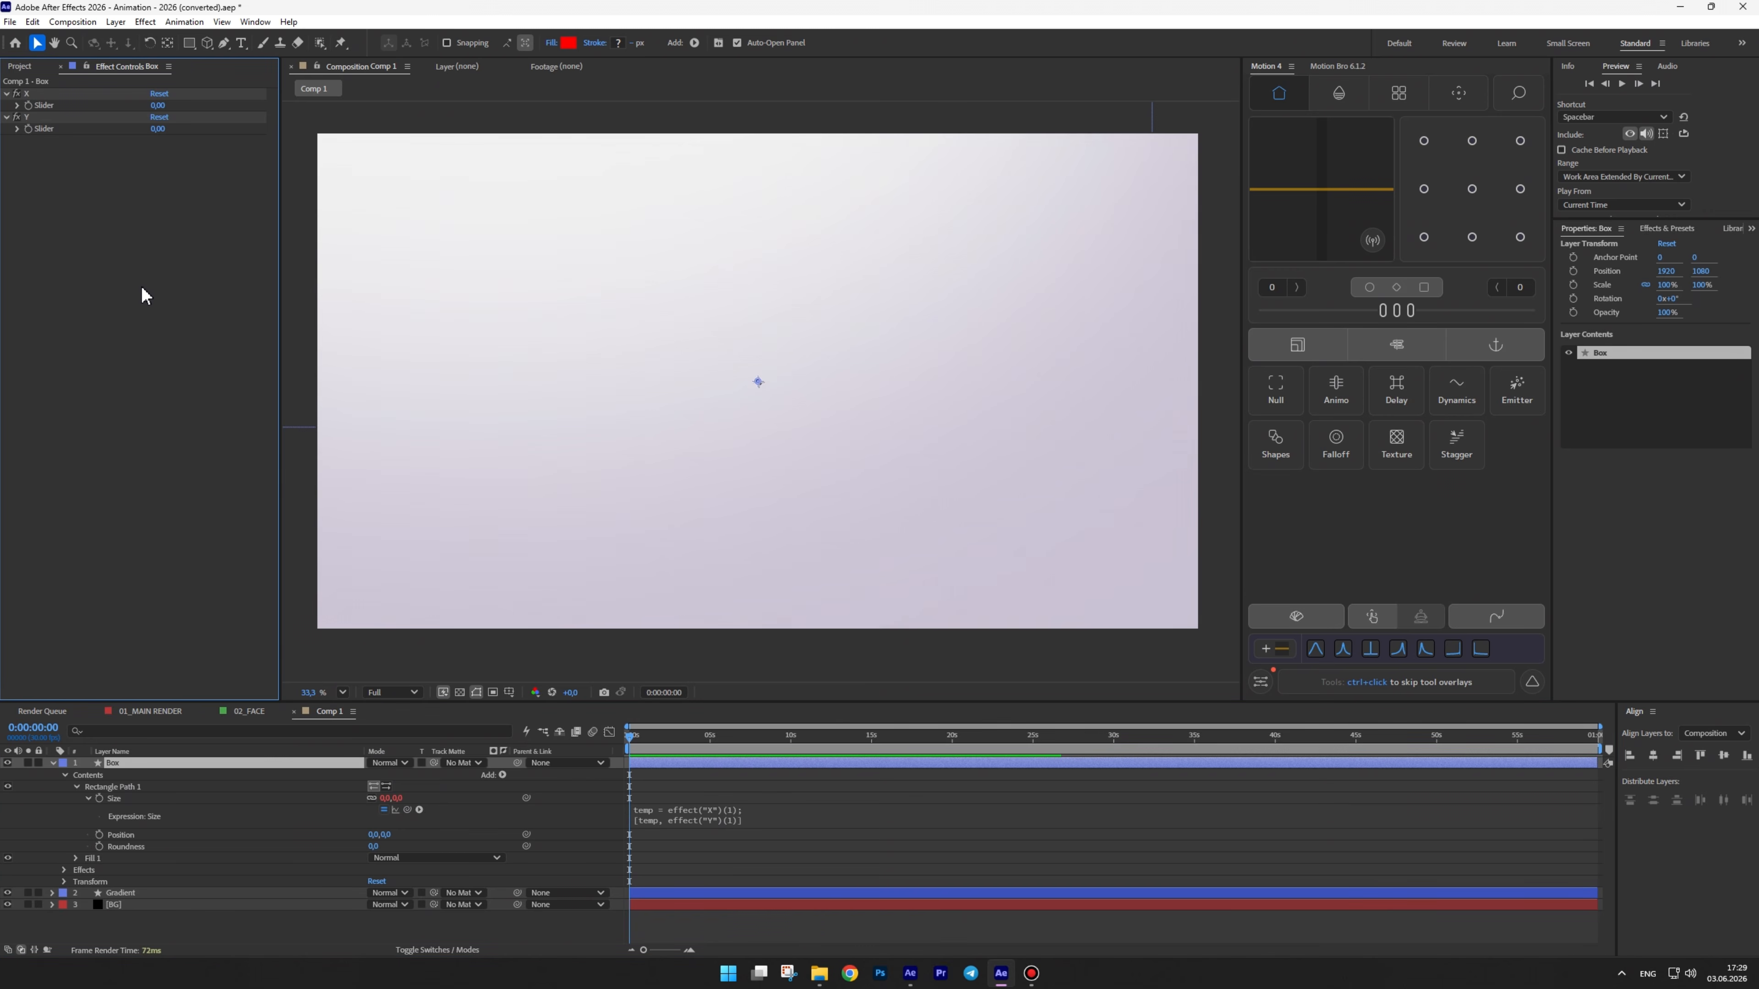
# Set the X slider to about 1172 and the Y slider to 376, and fully round the rectangle's corners
pyautogui.moveTo(158, 105); pyautogui.dragTo(517, 115)
pyautogui.moveTo(793, 129); pyautogui.dragTo(828, 132)
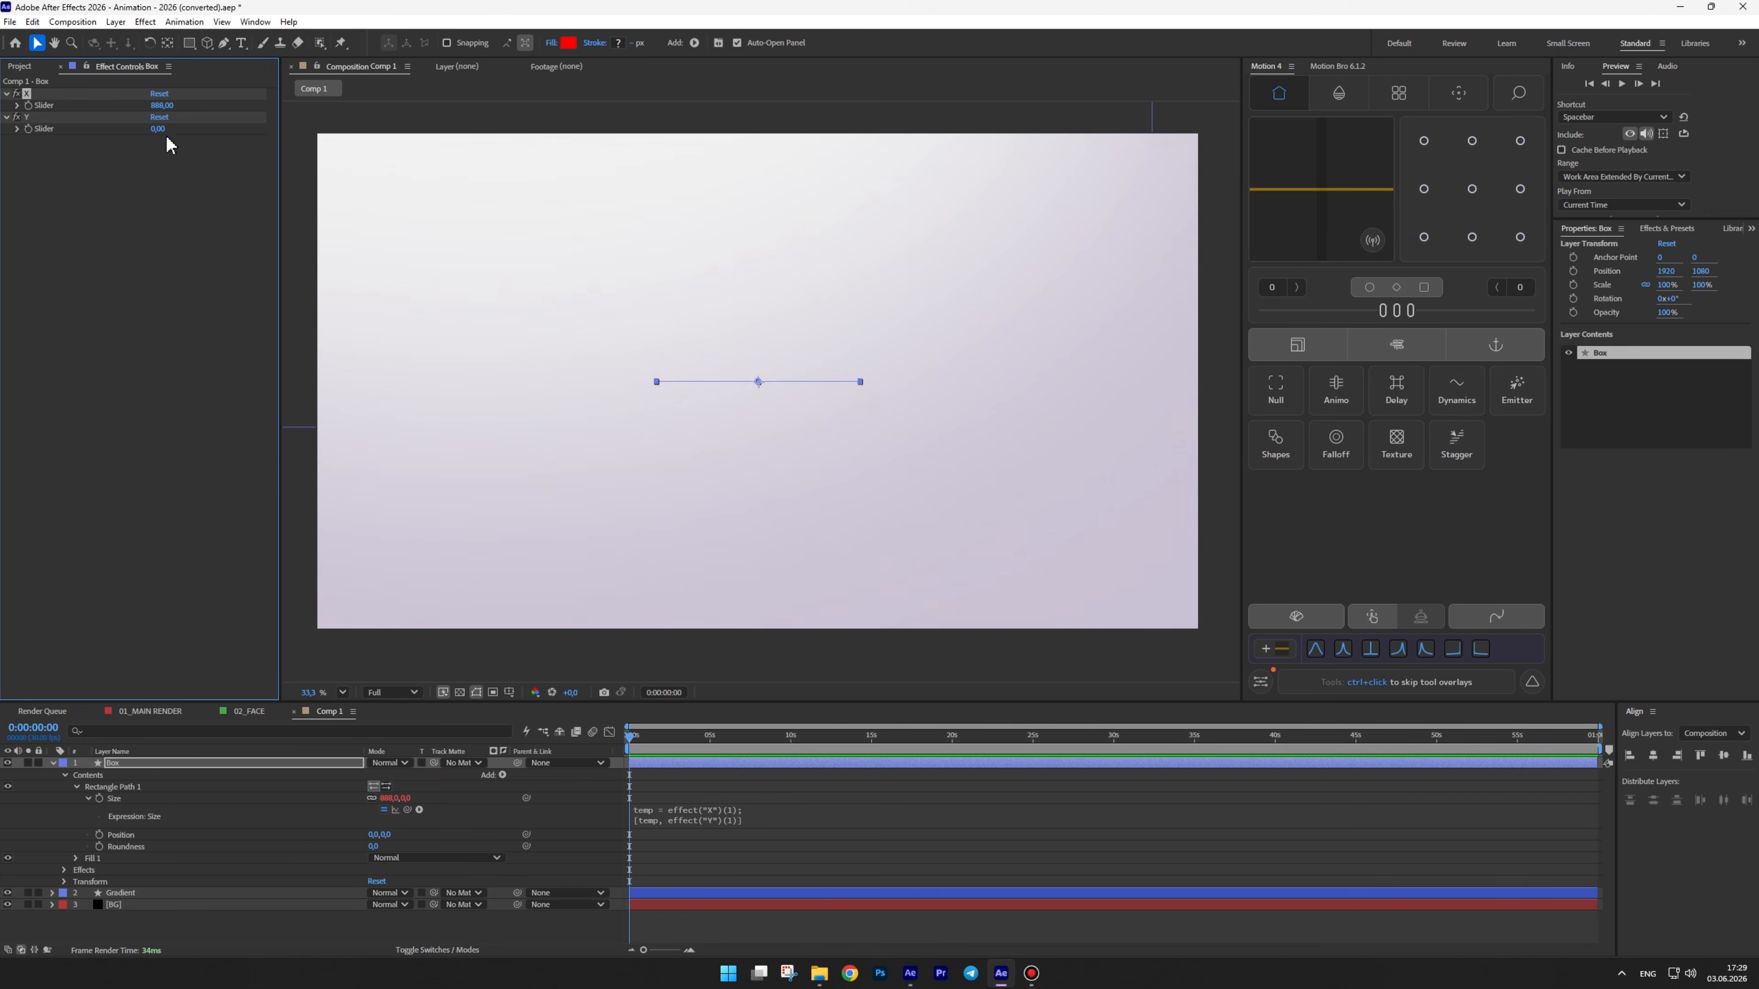
pyautogui.moveTo(158, 129); pyautogui.dragTo(461, 148)
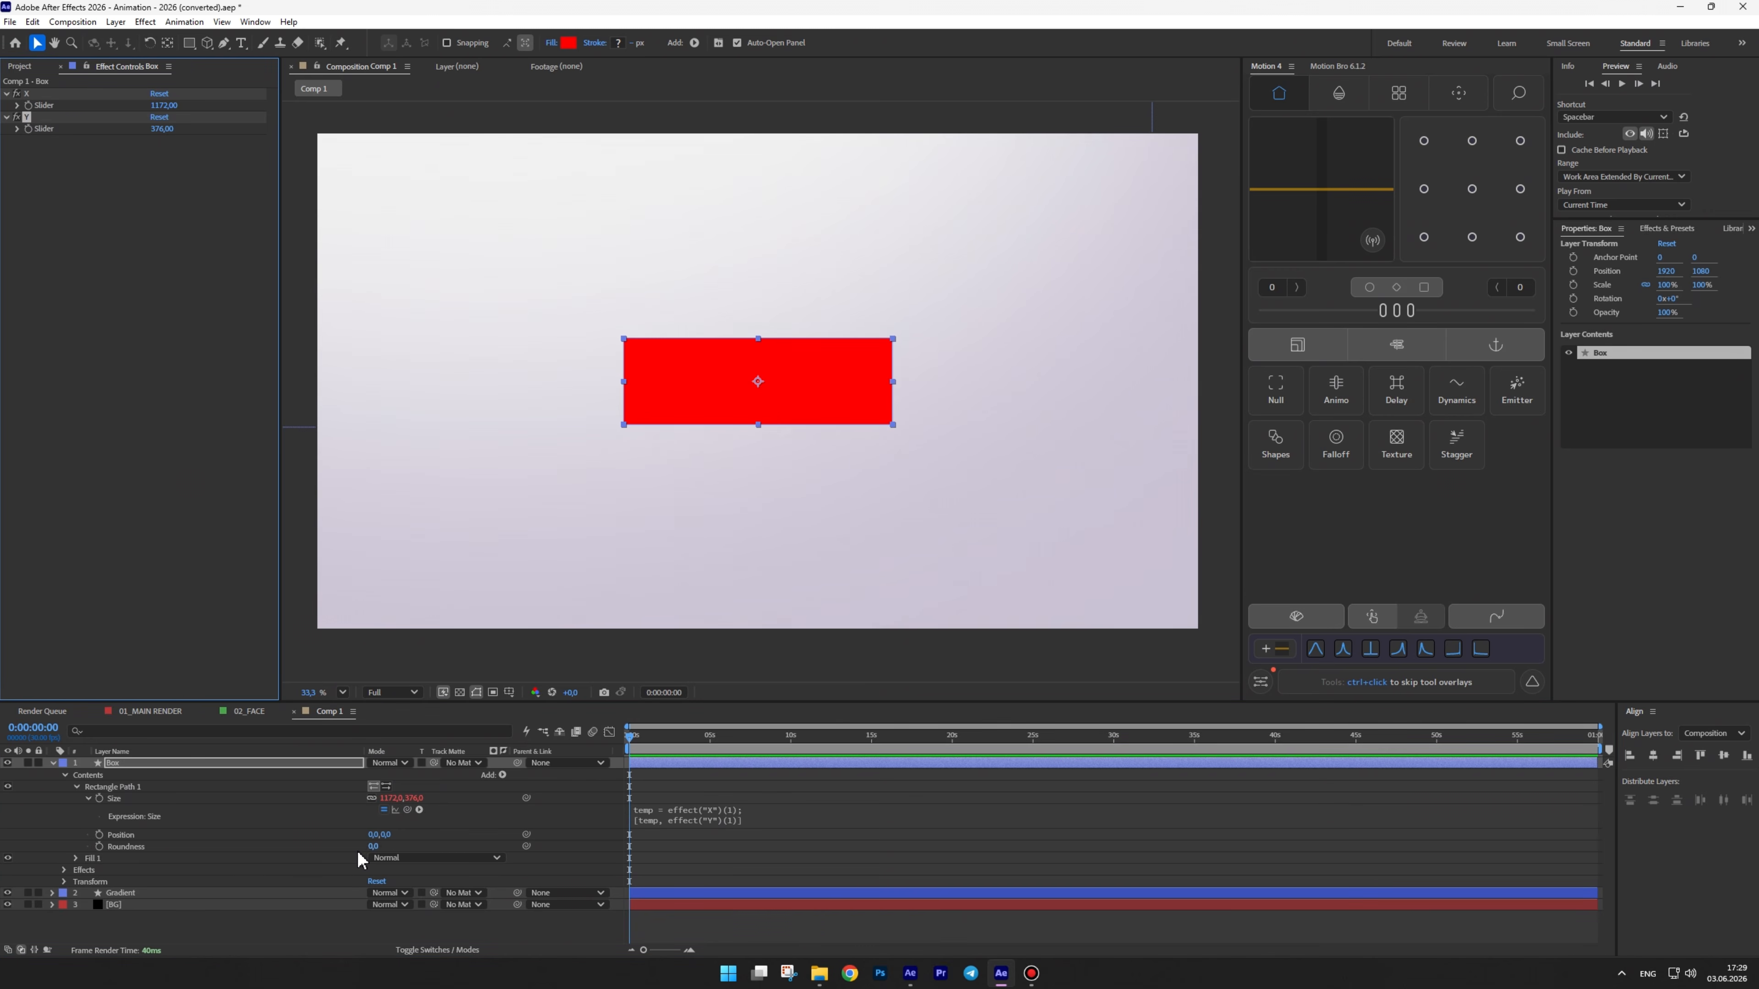
pyautogui.moveTo(372, 852); pyautogui.dragTo(375, 834)
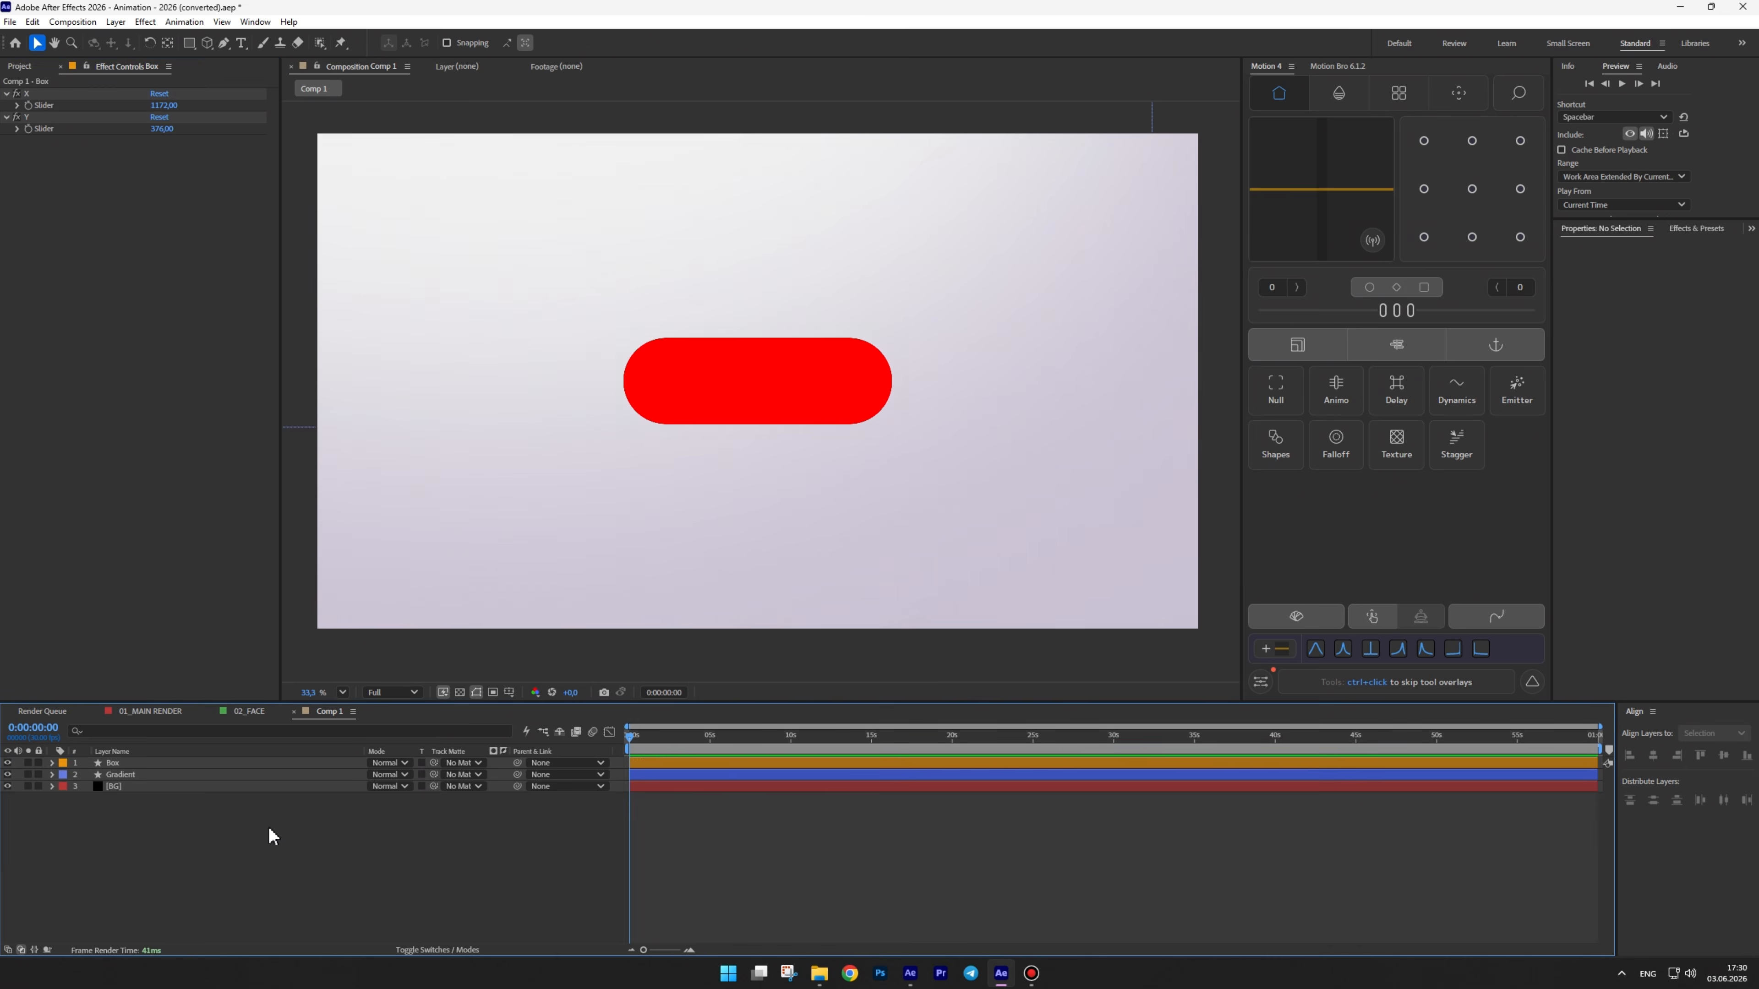
# Apply the Fill effect to the Box layer with the blue colour 0078FF
pyautogui.click(120, 763)
pyautogui.hotkey('ctrl', 'space')
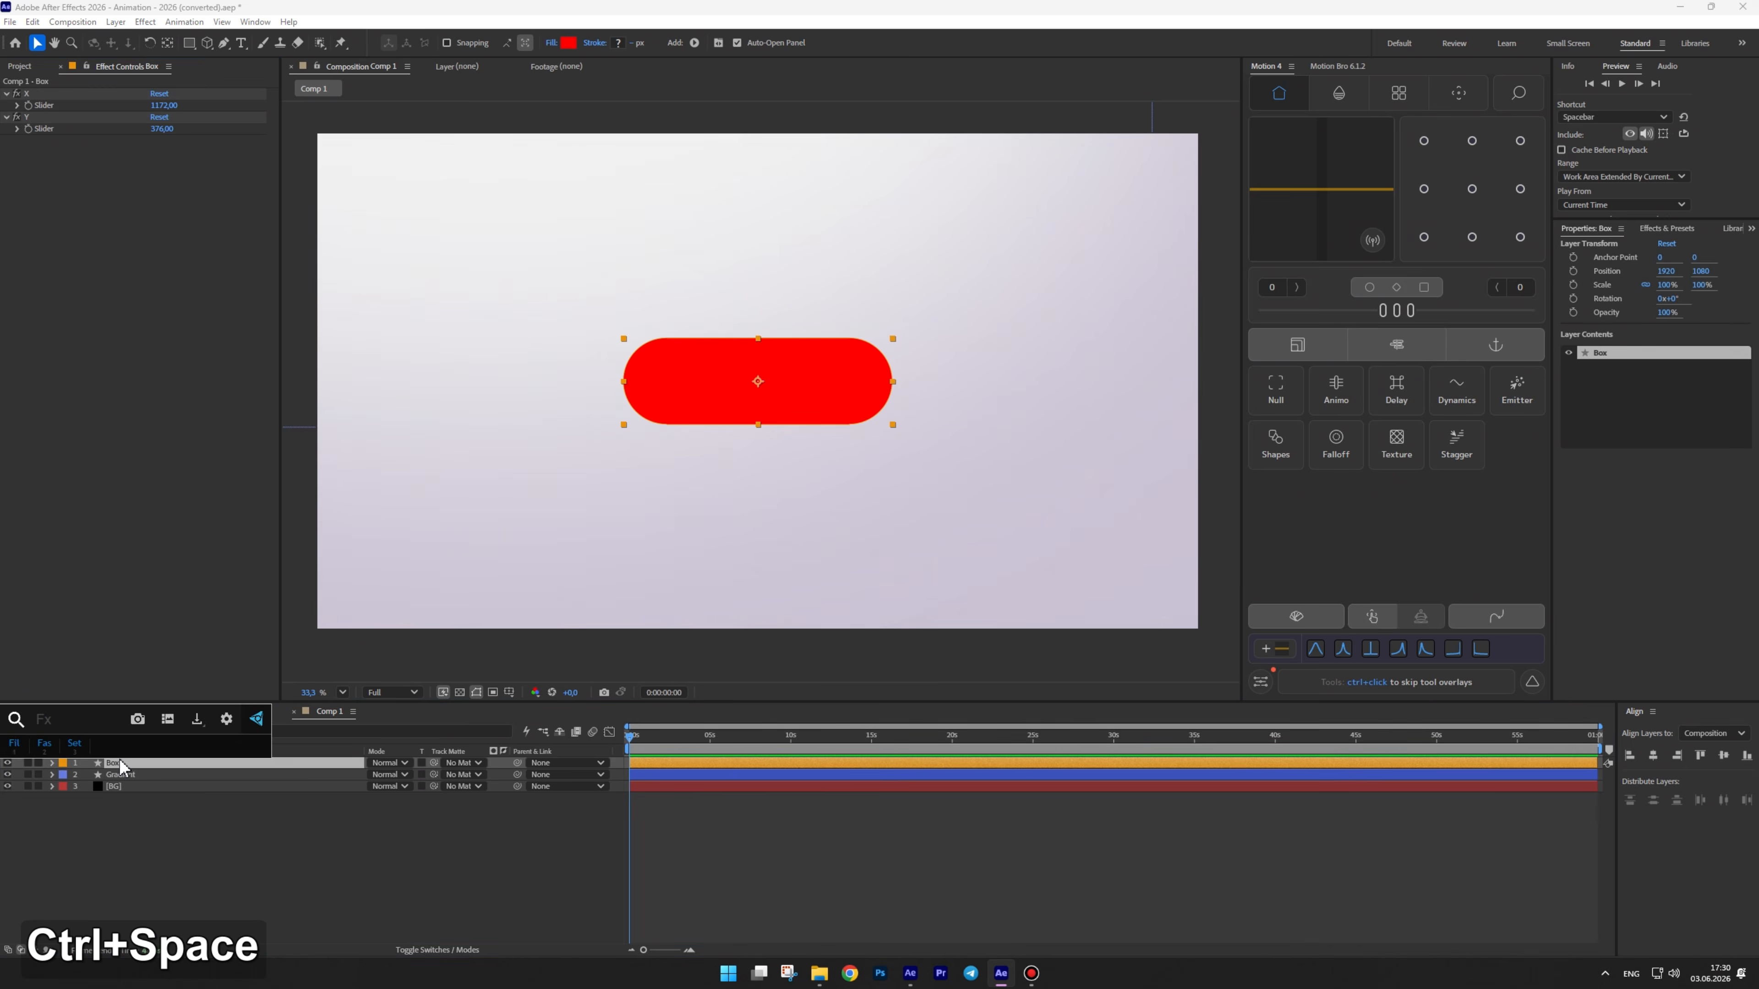
pyautogui.click(27, 741)
pyautogui.click(158, 175)
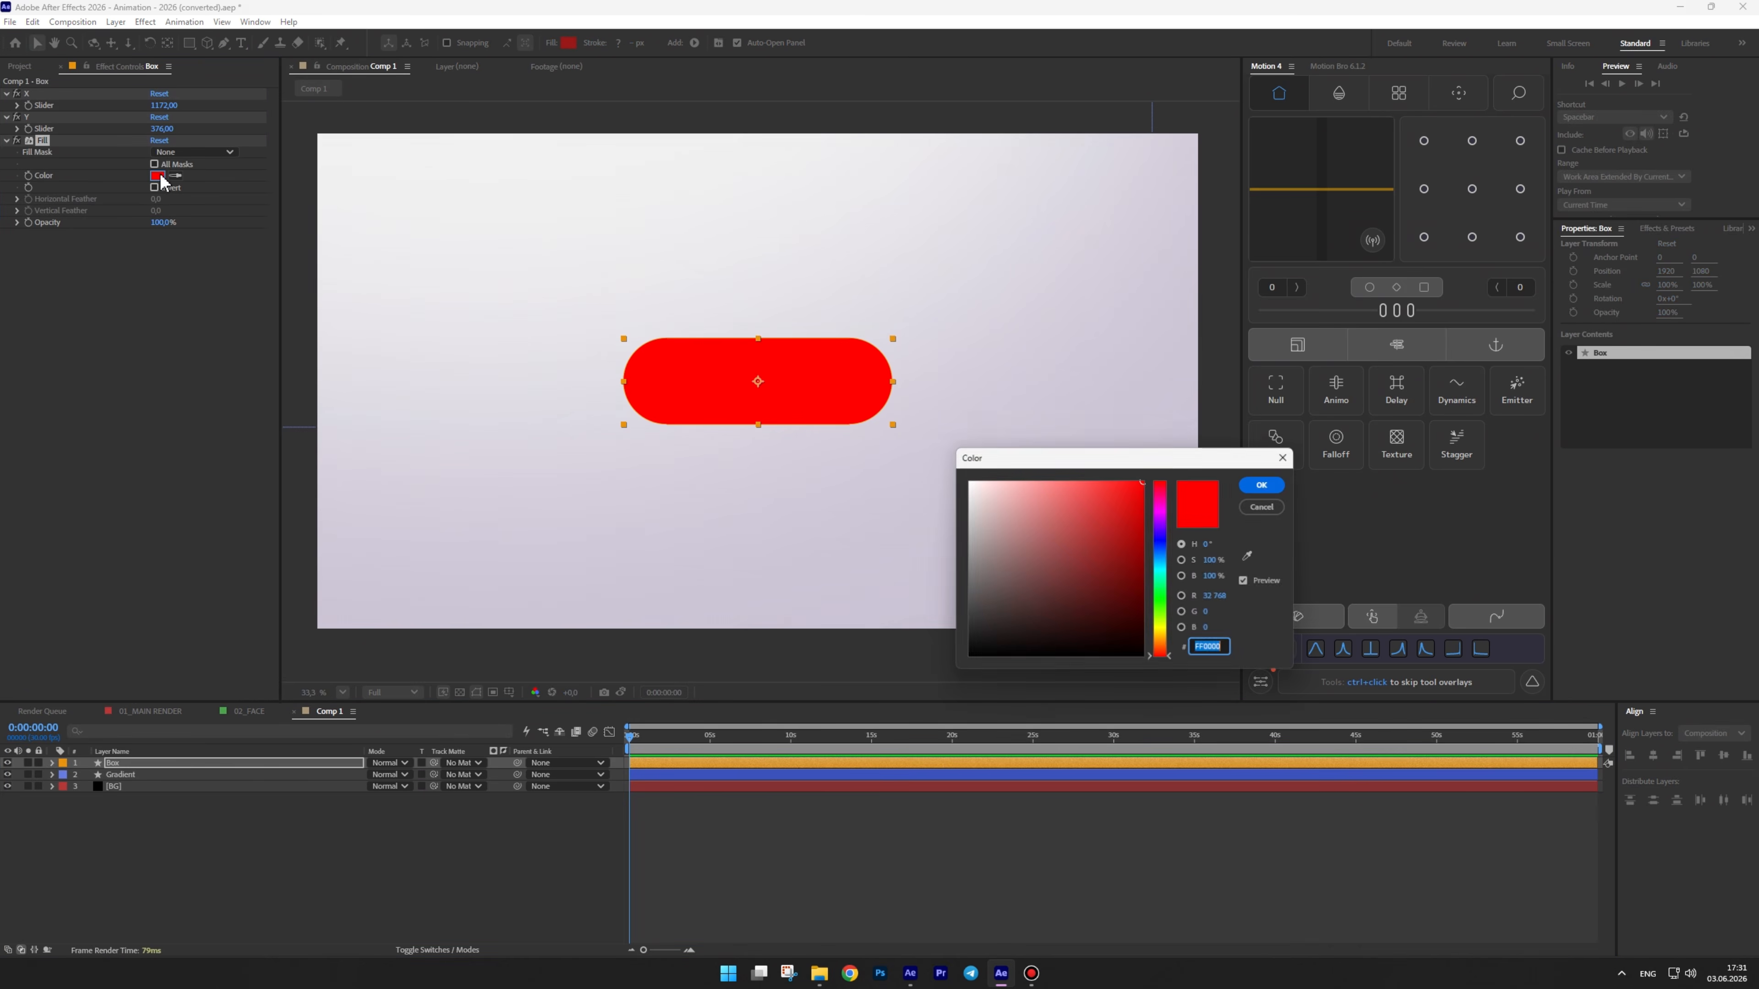
pyautogui.write('0078FF')
pyautogui.moveTo(1140, 485); pyautogui.dragTo(1148, 475)
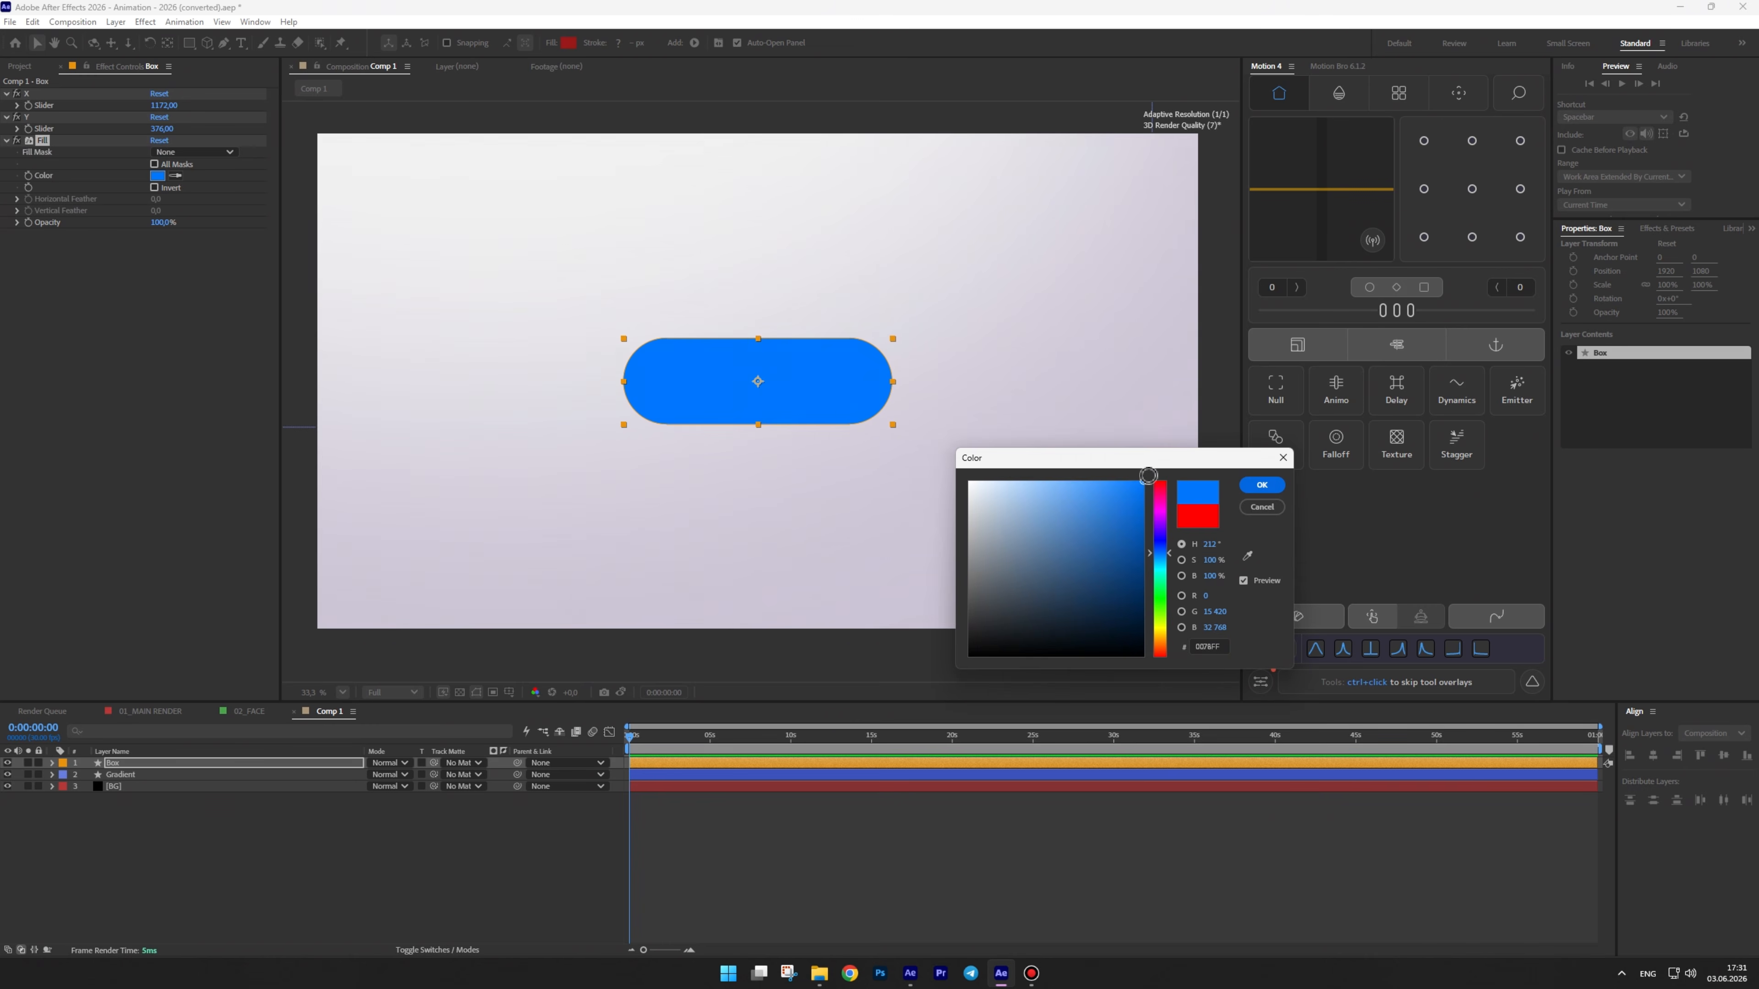
pyautogui.click(1261, 485)
# Add a new null object to the composition
pyautogui.click(309, 853)
pyautogui.rightClick(318, 844)
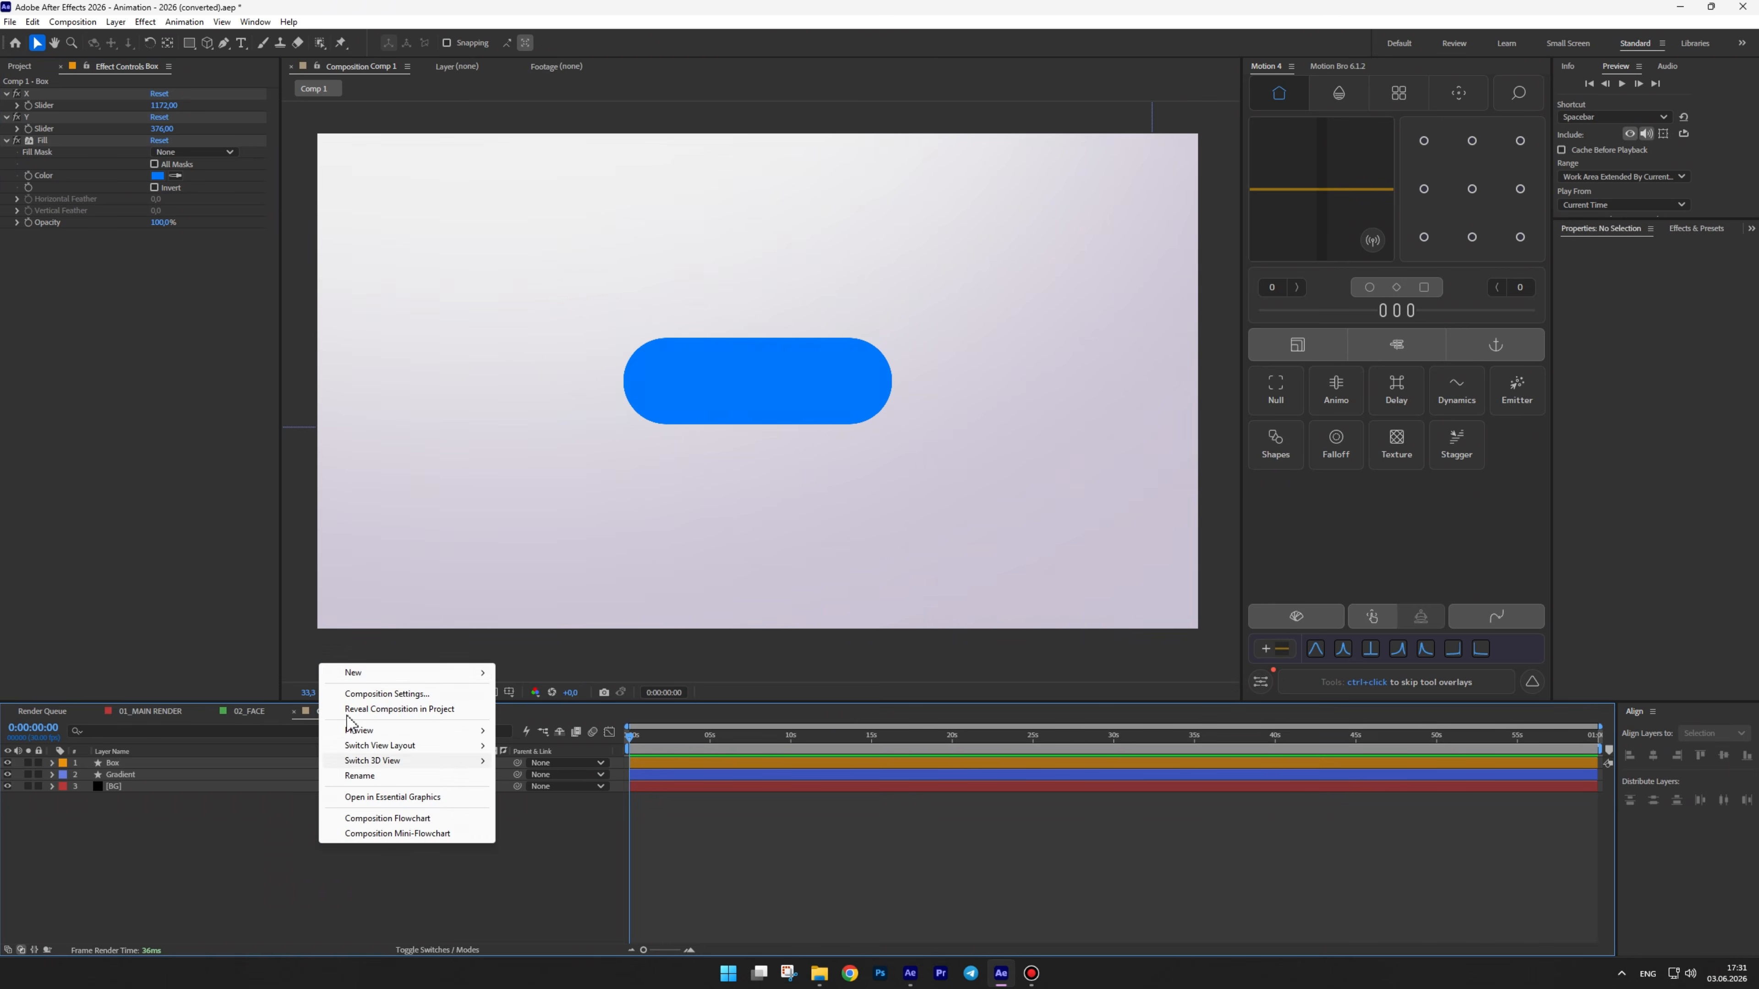
pyautogui.moveTo(451, 673)
pyautogui.click(547, 761)
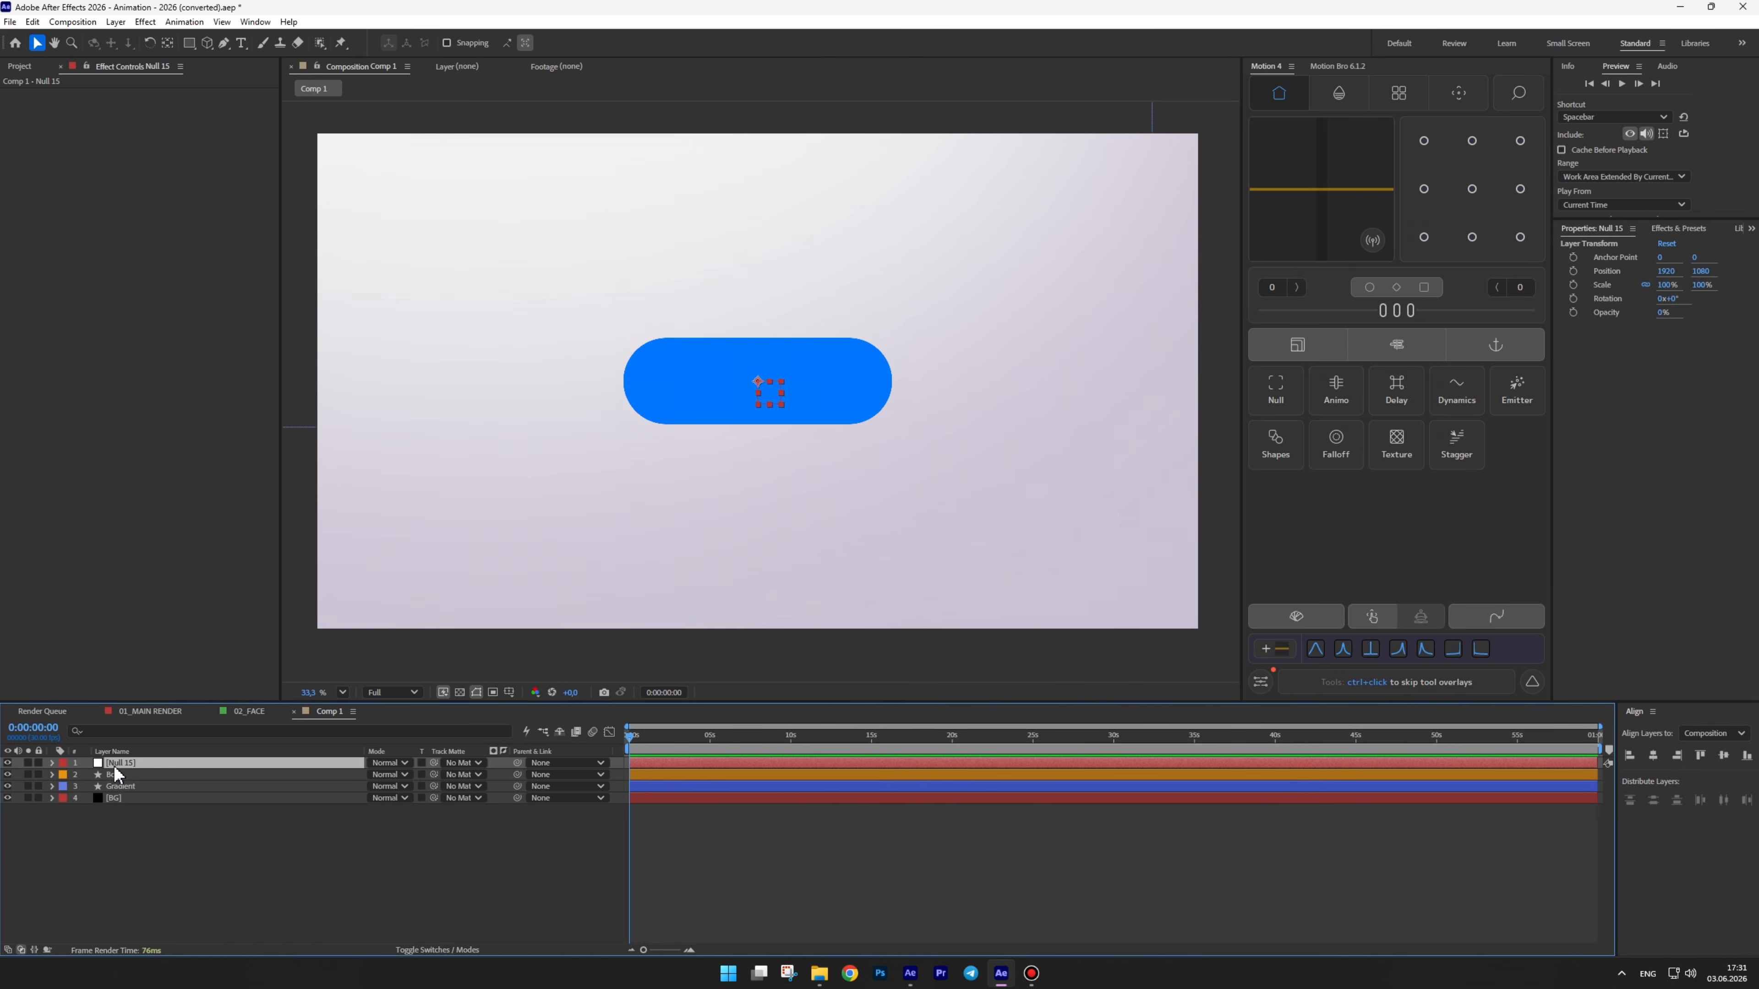
# Rename the new null as Start Scale and parent the Box layer to it
pyautogui.press('Return')
pyautogui.write('Start Scale')
pyautogui.press('Return')
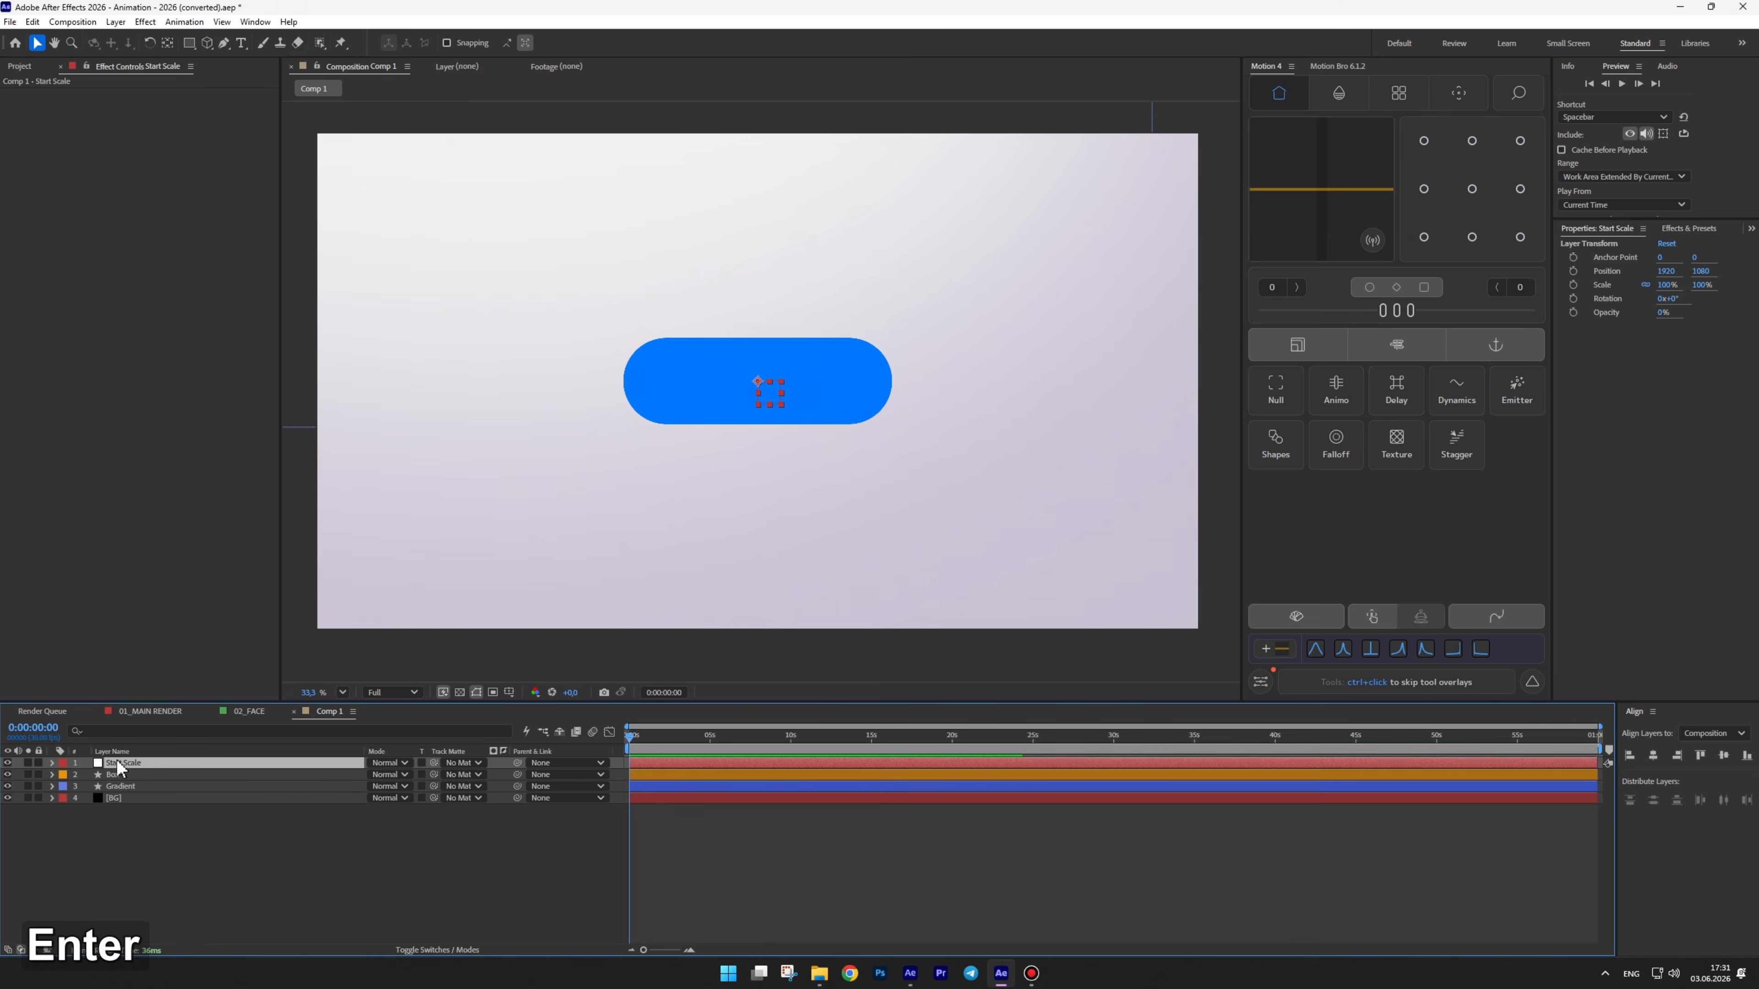
pyautogui.moveTo(516, 775); pyautogui.dragTo(133, 766)
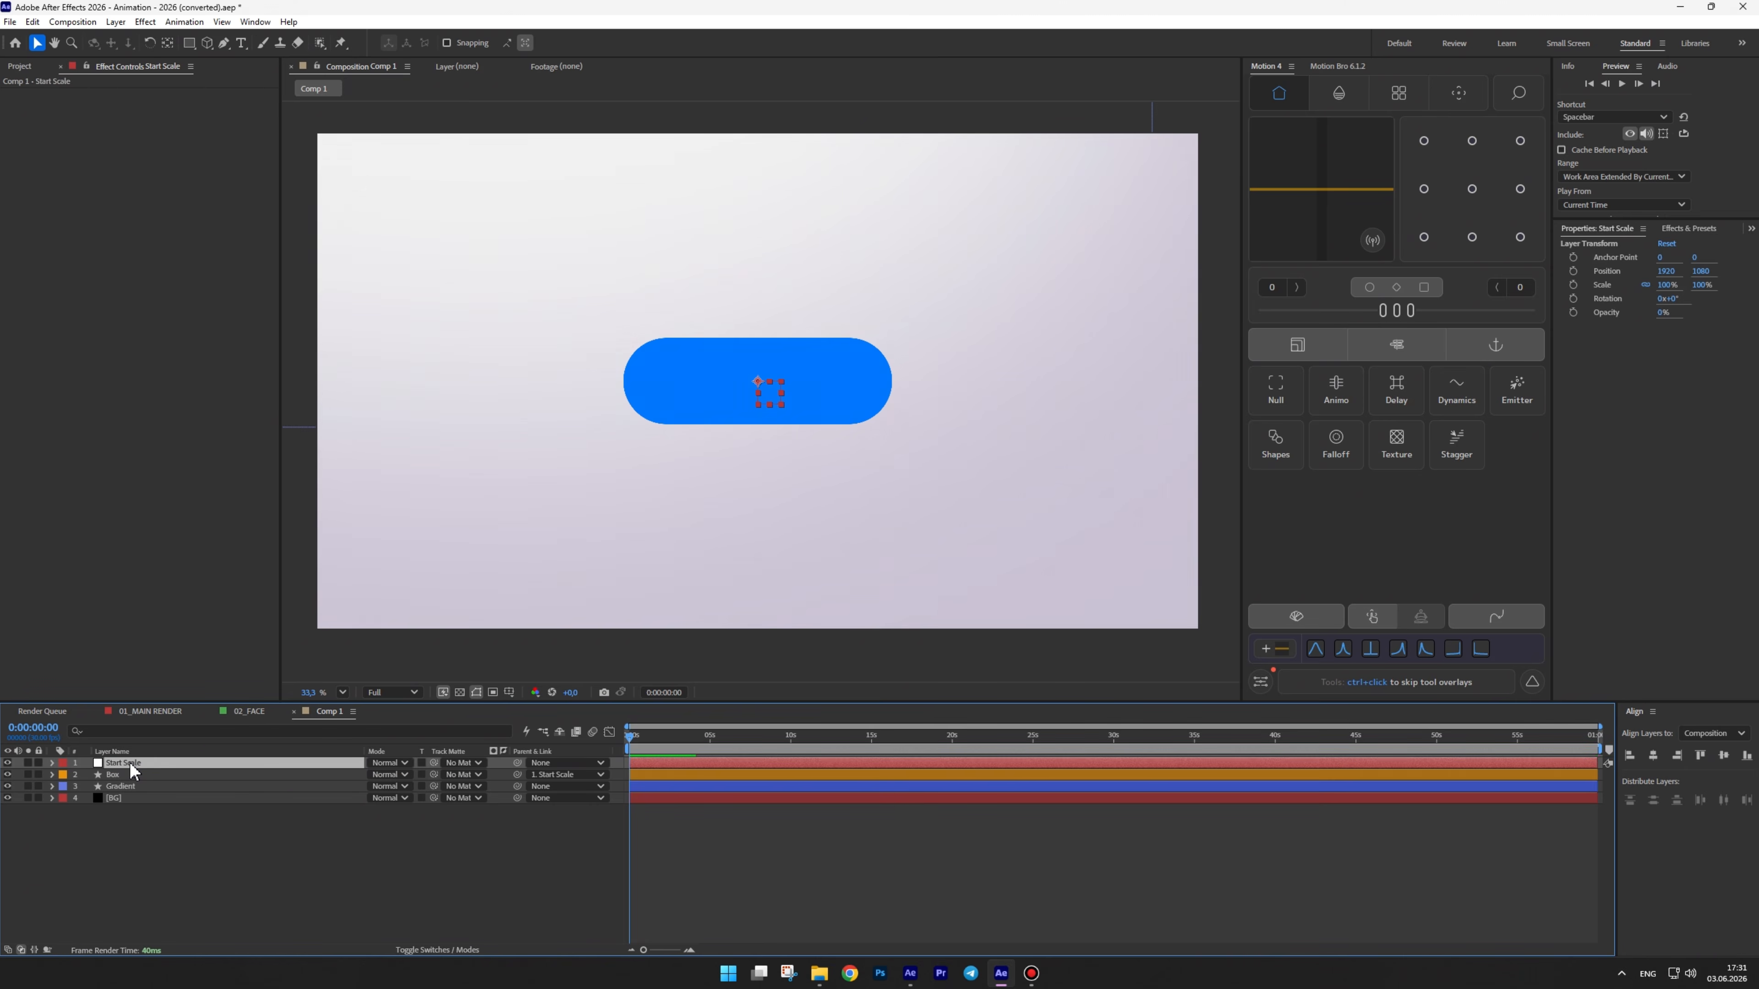
# Keyframe the Start Scale null's Scale from 0% at the first frame to 100% at about frame 4
pyautogui.press('s')
pyautogui.click(87, 775)
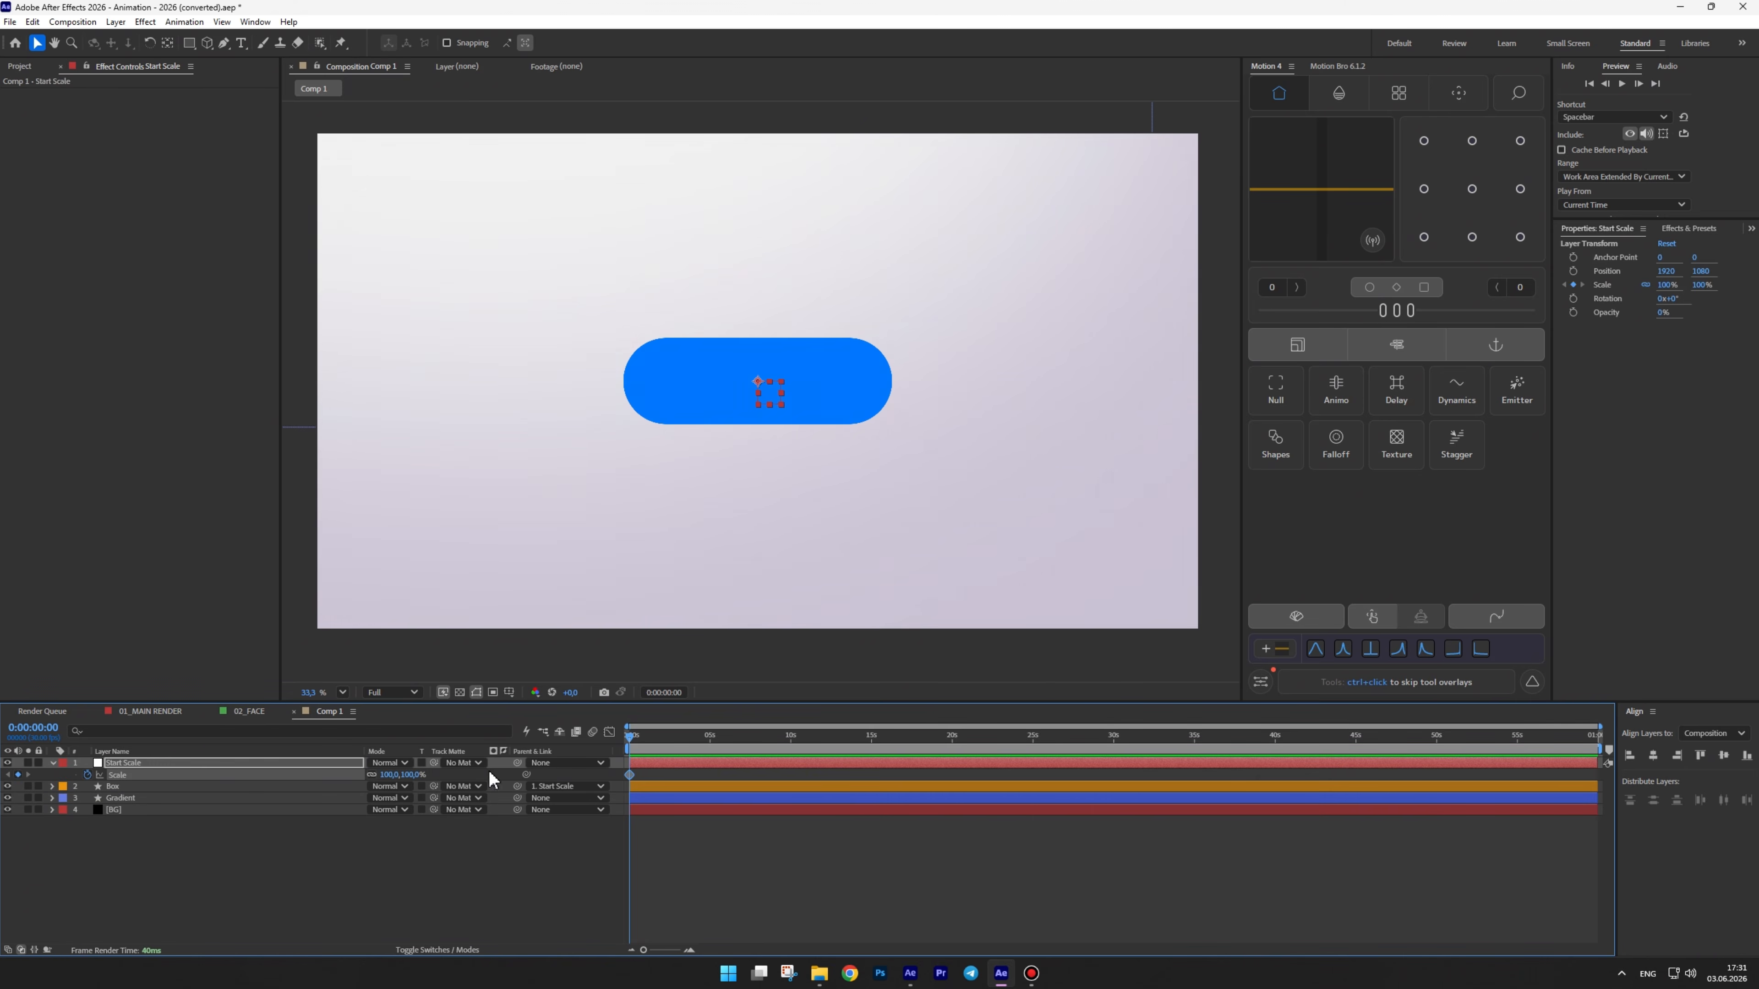
pyautogui.scroll(4, 634, 739)
pyautogui.click(637, 737)
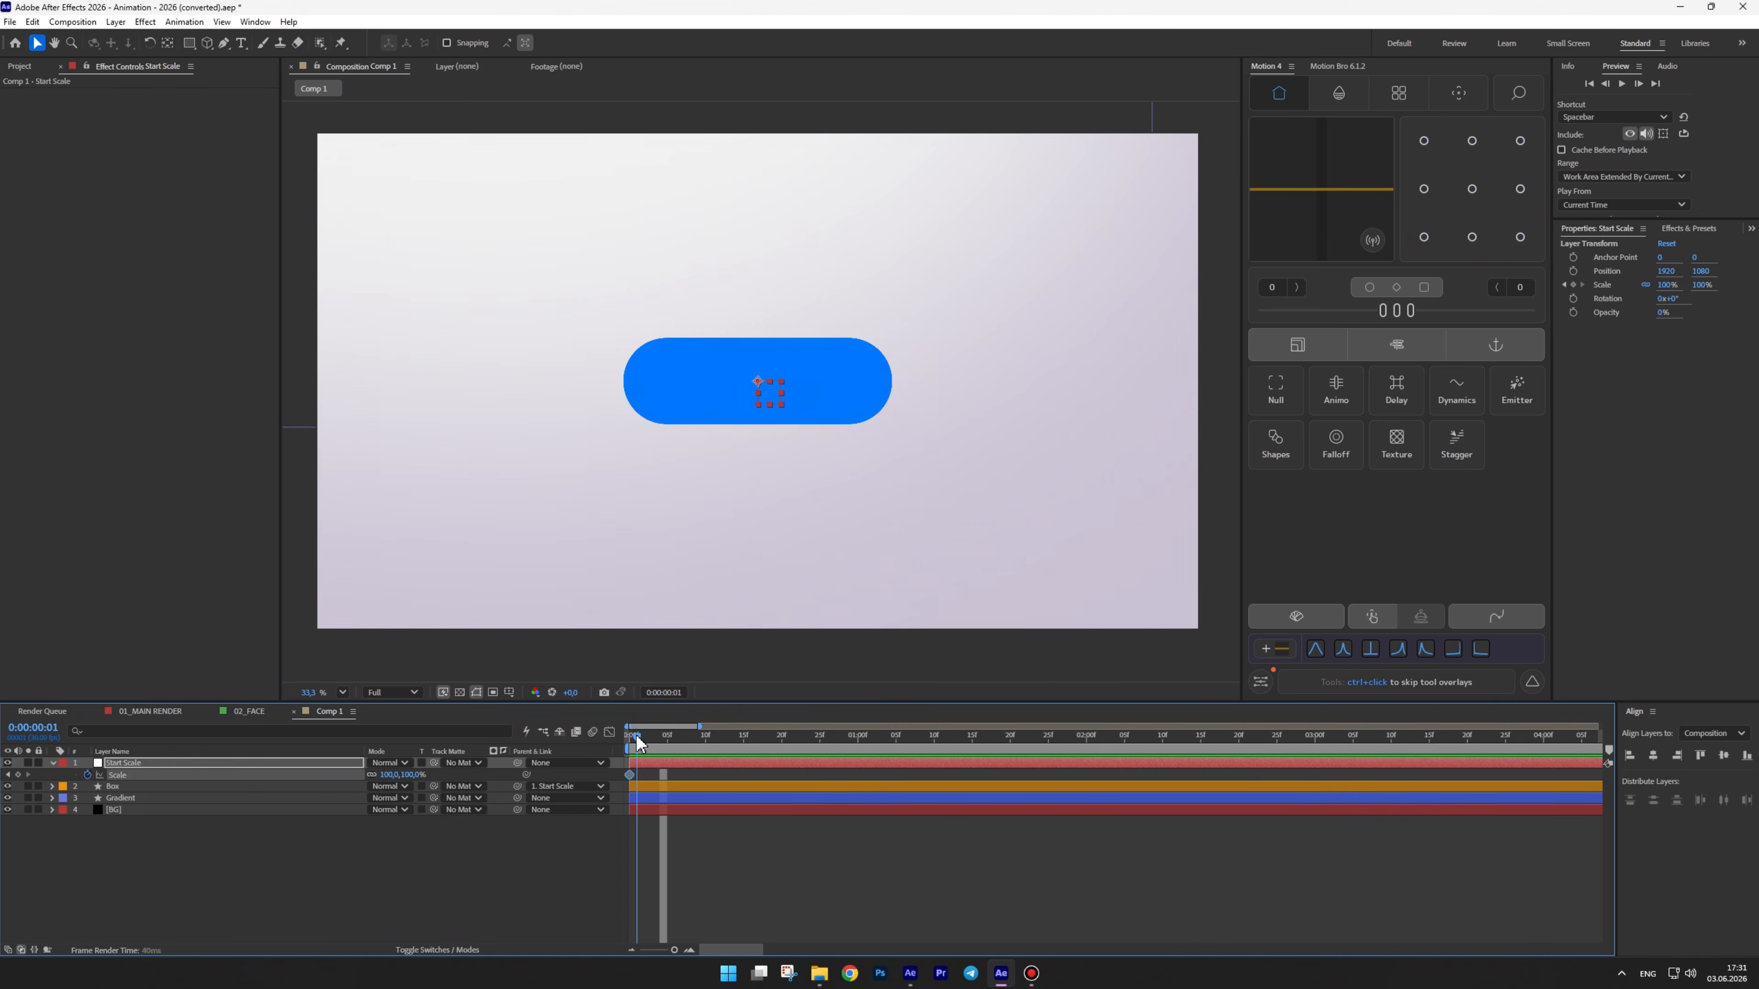
pyautogui.click(17, 774)
pyautogui.click(9, 775)
pyautogui.click(391, 774)
pyautogui.write('0')
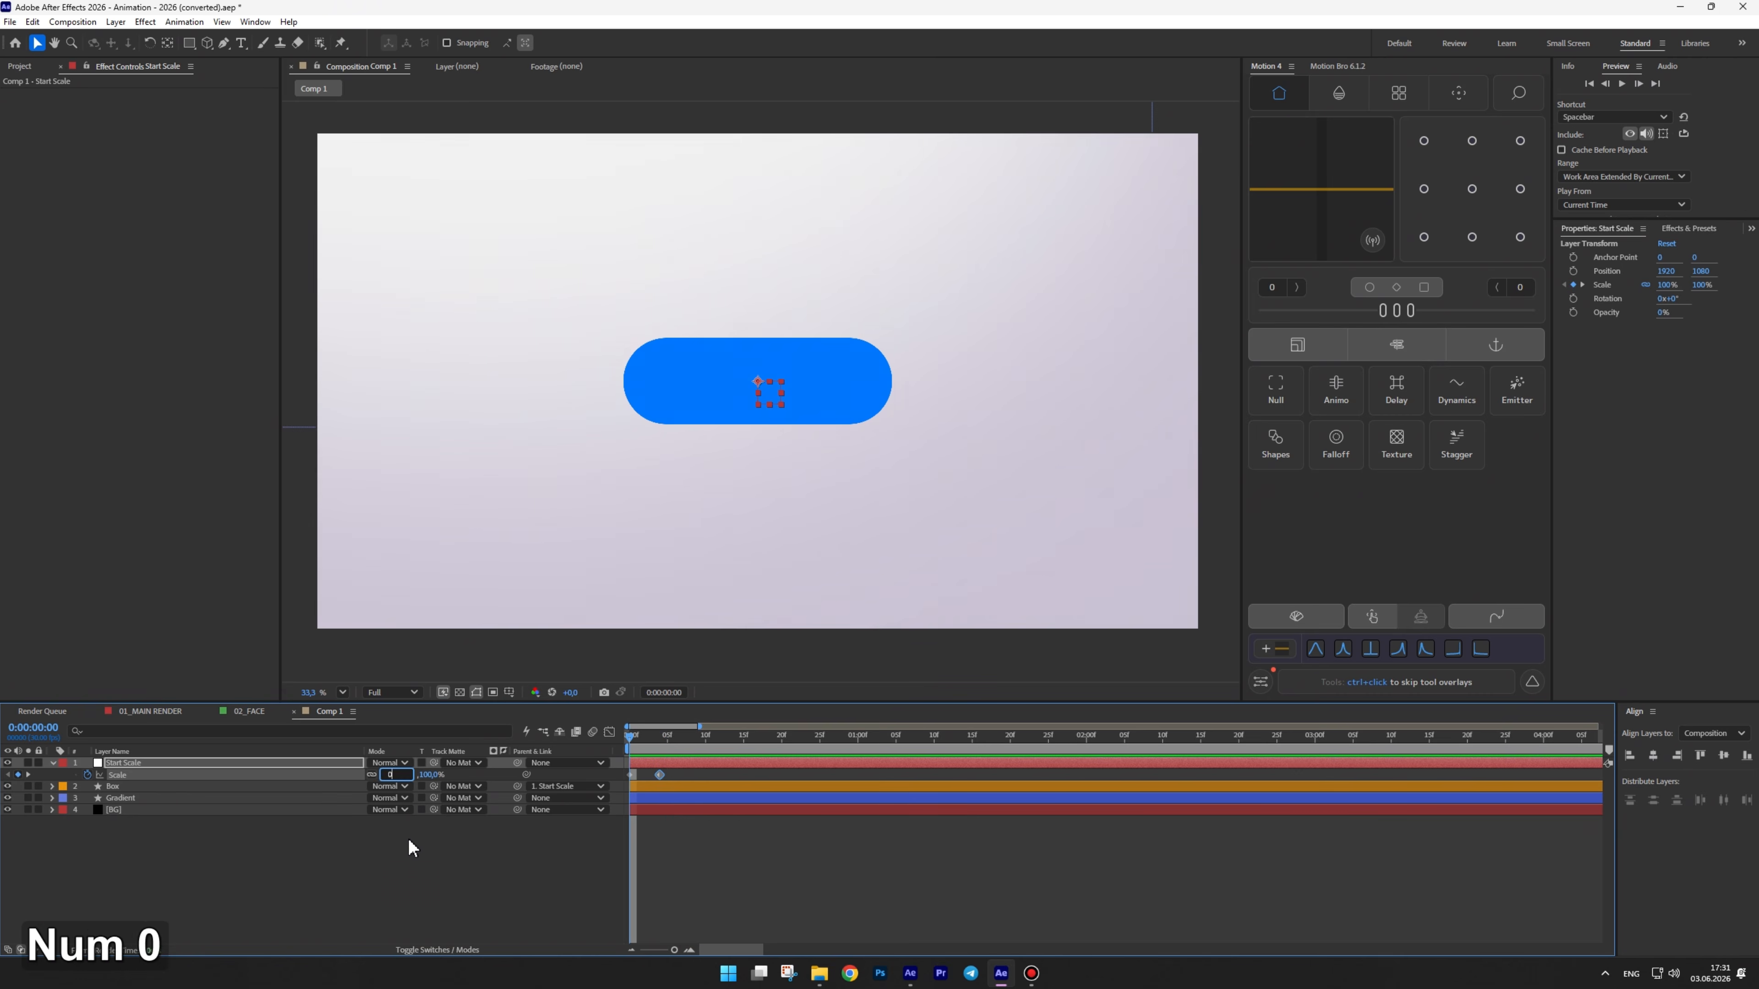
pyautogui.press('Return')
pyautogui.moveTo(643, 738)
pyautogui.mouseDown()
pyautogui.moveTo(671, 738)
pyautogui.moveTo(628, 737)
pyautogui.mouseUp()
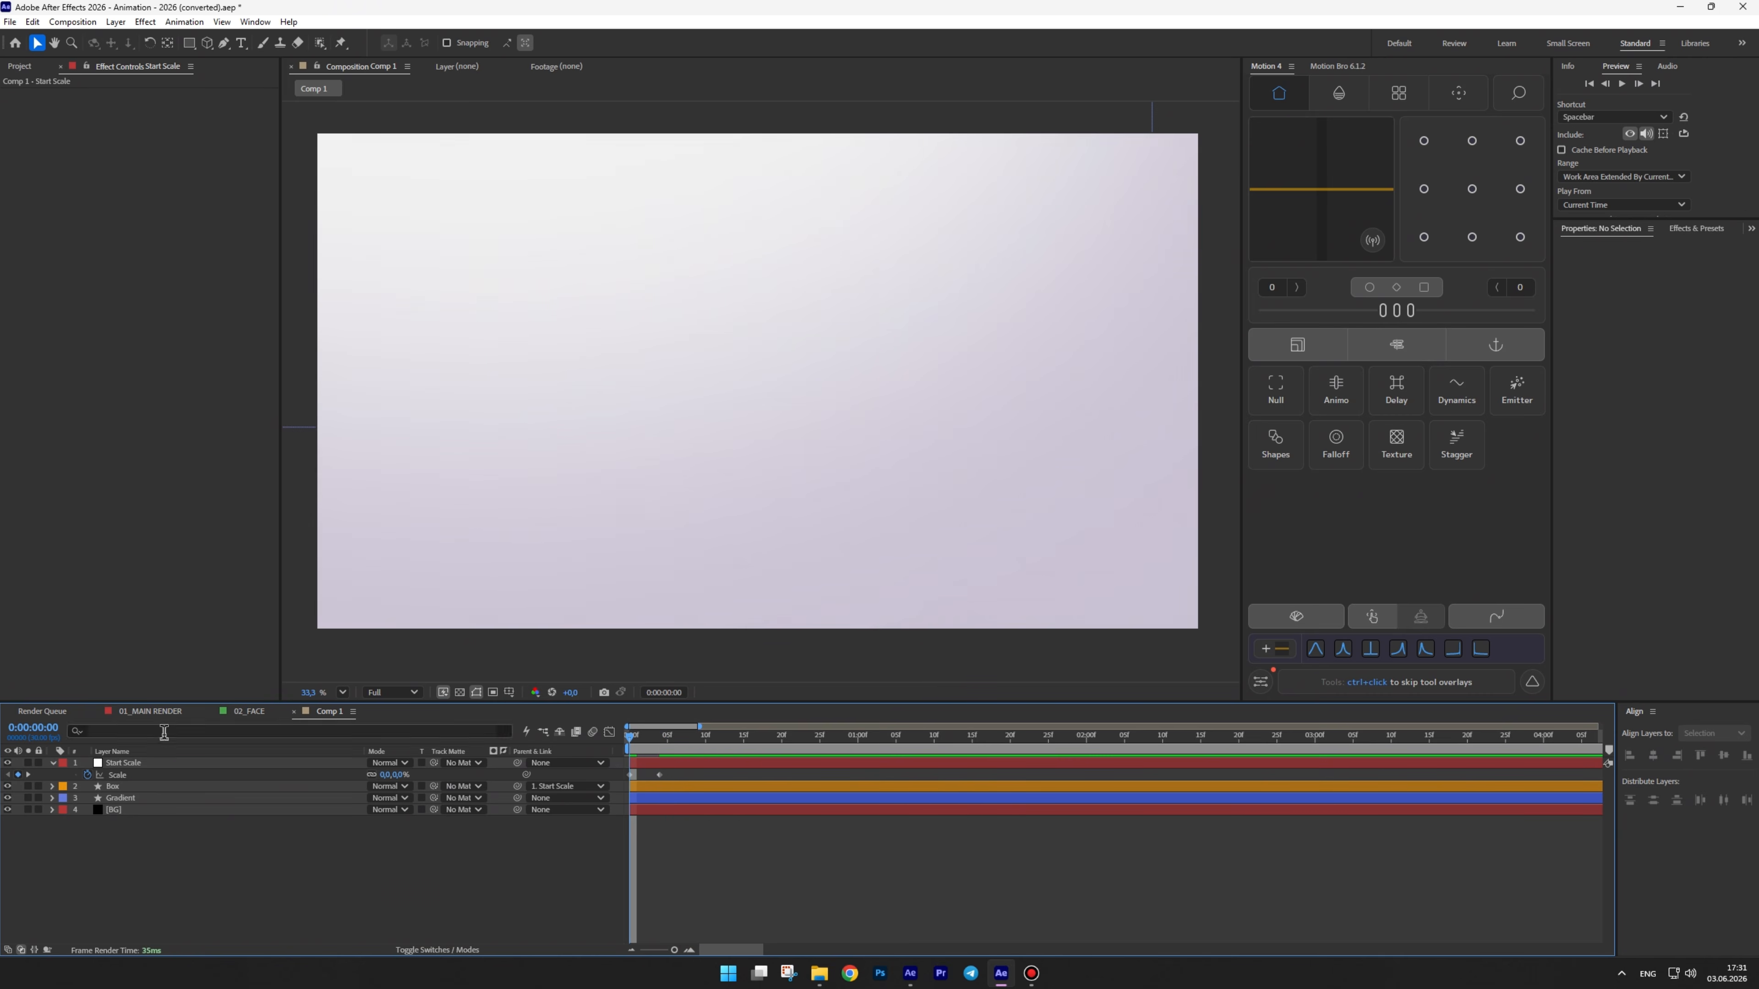
# Paste the bounce expression with amp 0.04, freq 2 and decay 12 onto Start Scale's Scale, and preview the animation
pyautogui.keyDown('alt'); pyautogui.click(88, 775); pyautogui.keyUp('alt')
pyautogui.hotkey('ctrl', 'v')
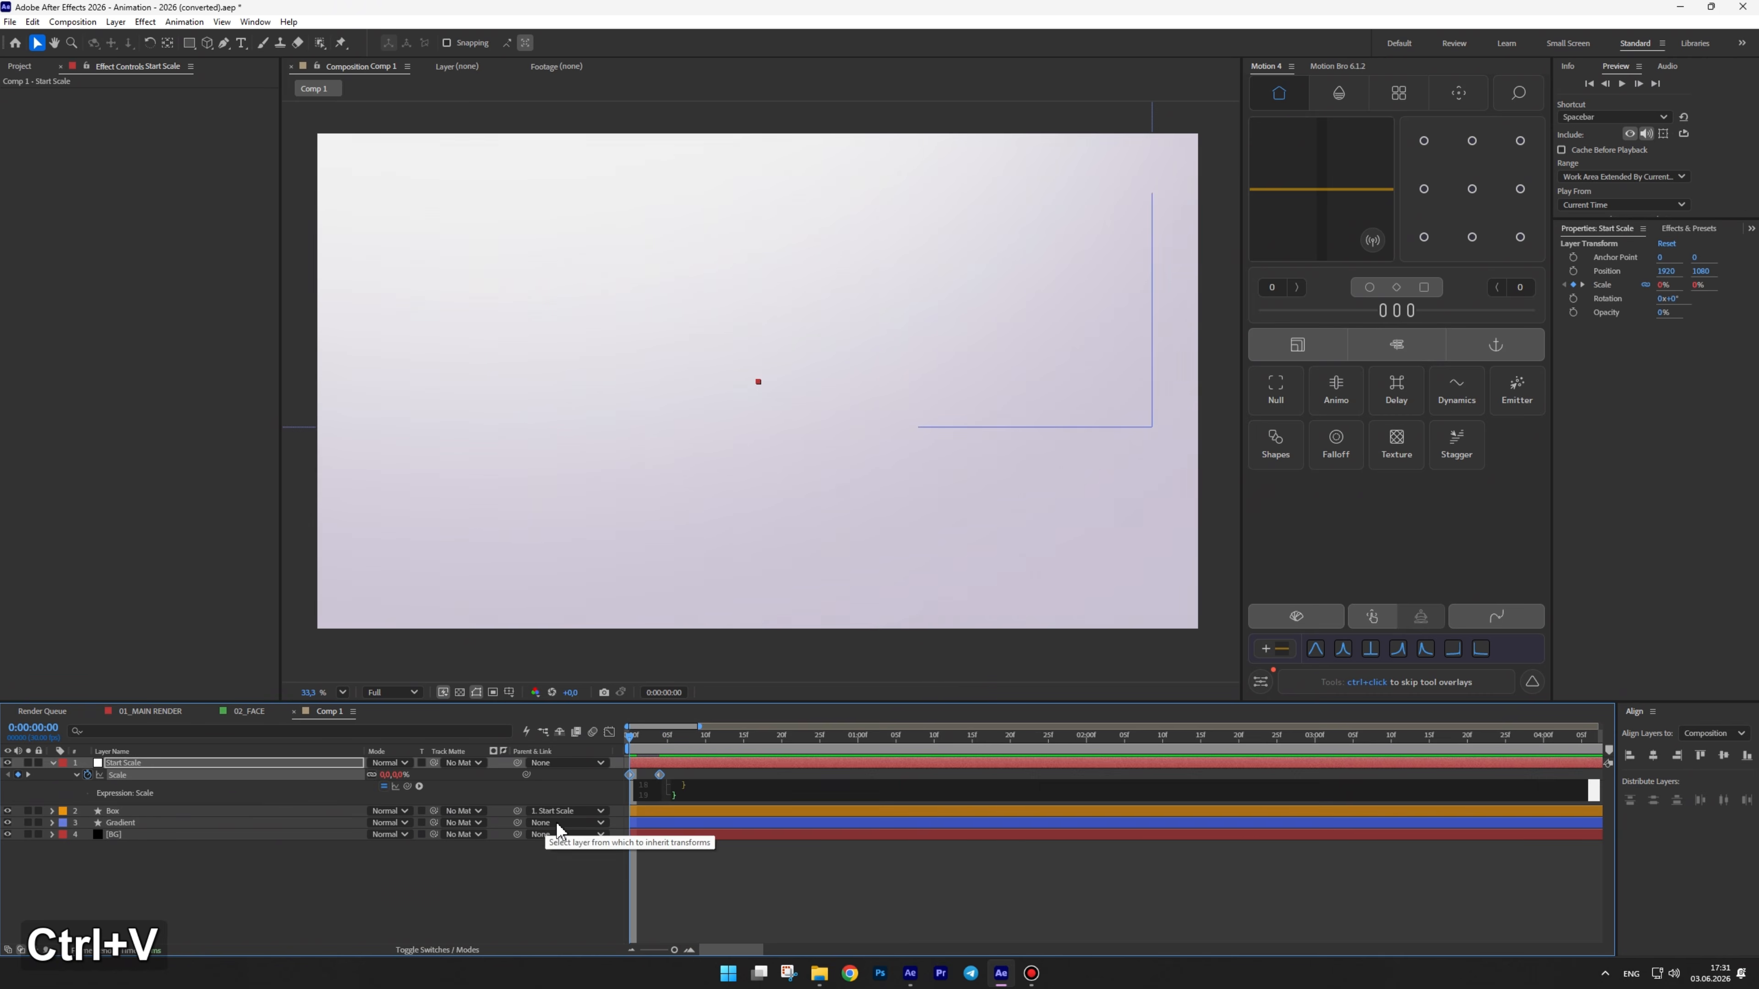
pyautogui.moveTo(597, 813); pyautogui.dragTo(600, 925)
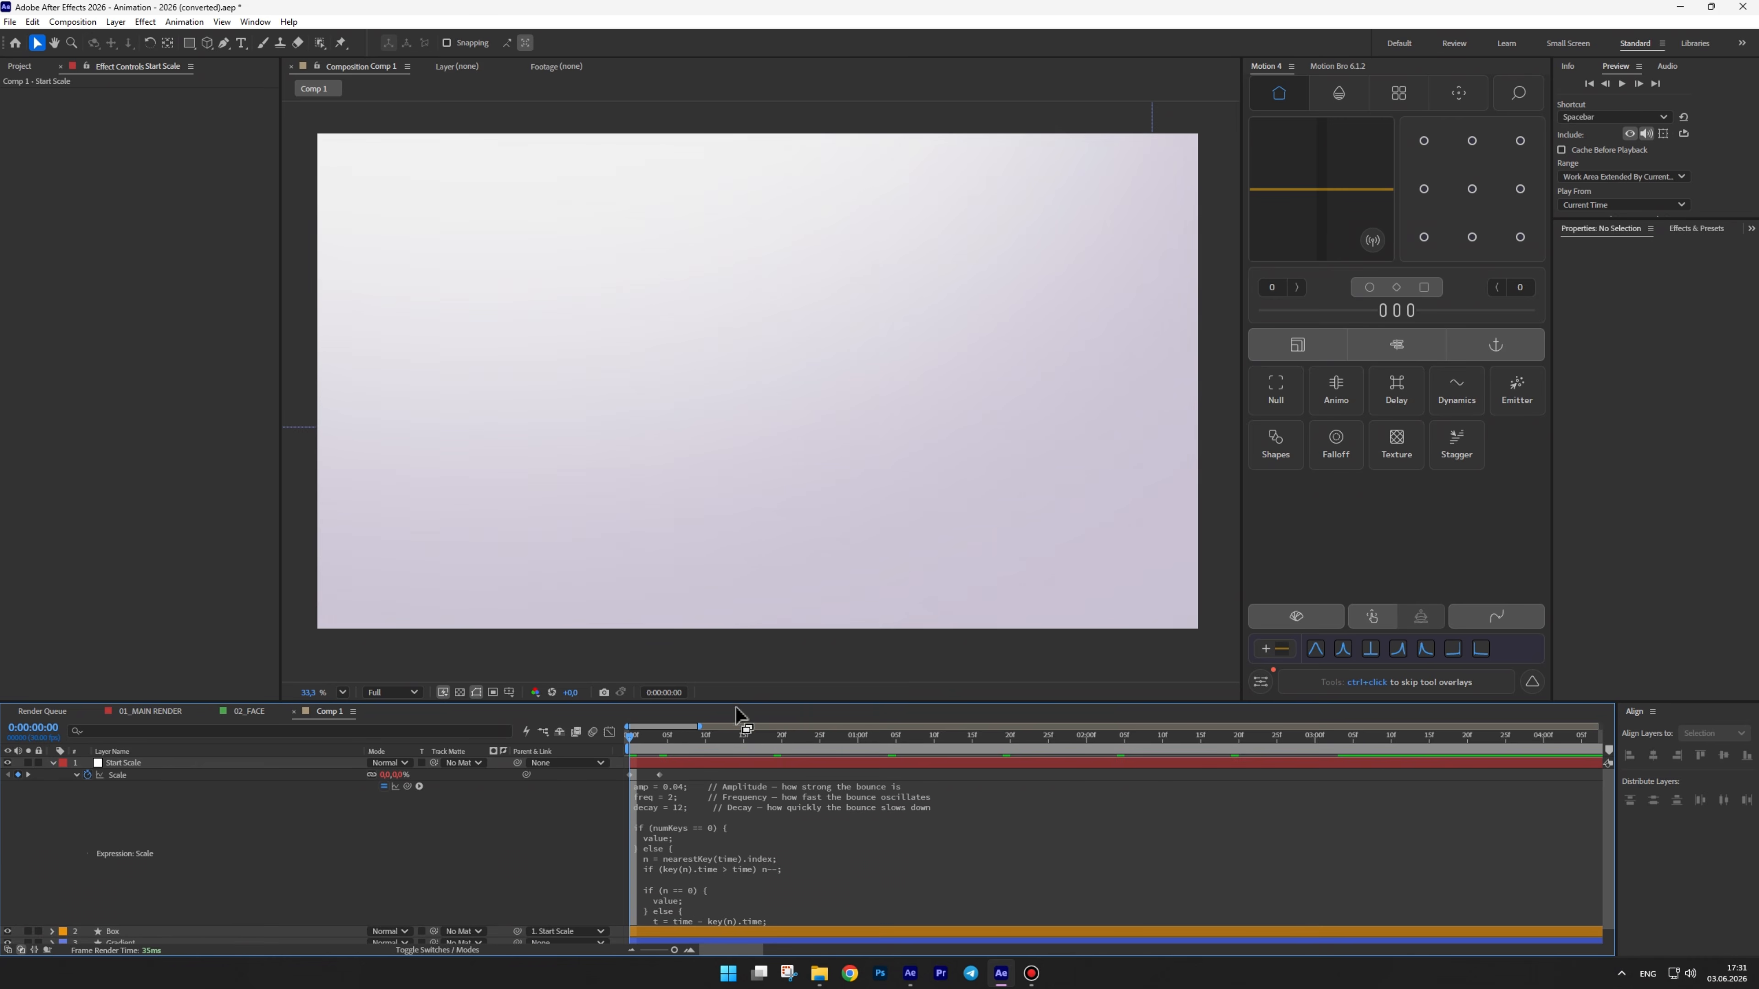
pyautogui.moveTo(741, 663); pyautogui.dragTo(740, 591)
pyautogui.moveTo(739, 858); pyautogui.dragTo(759, 916)
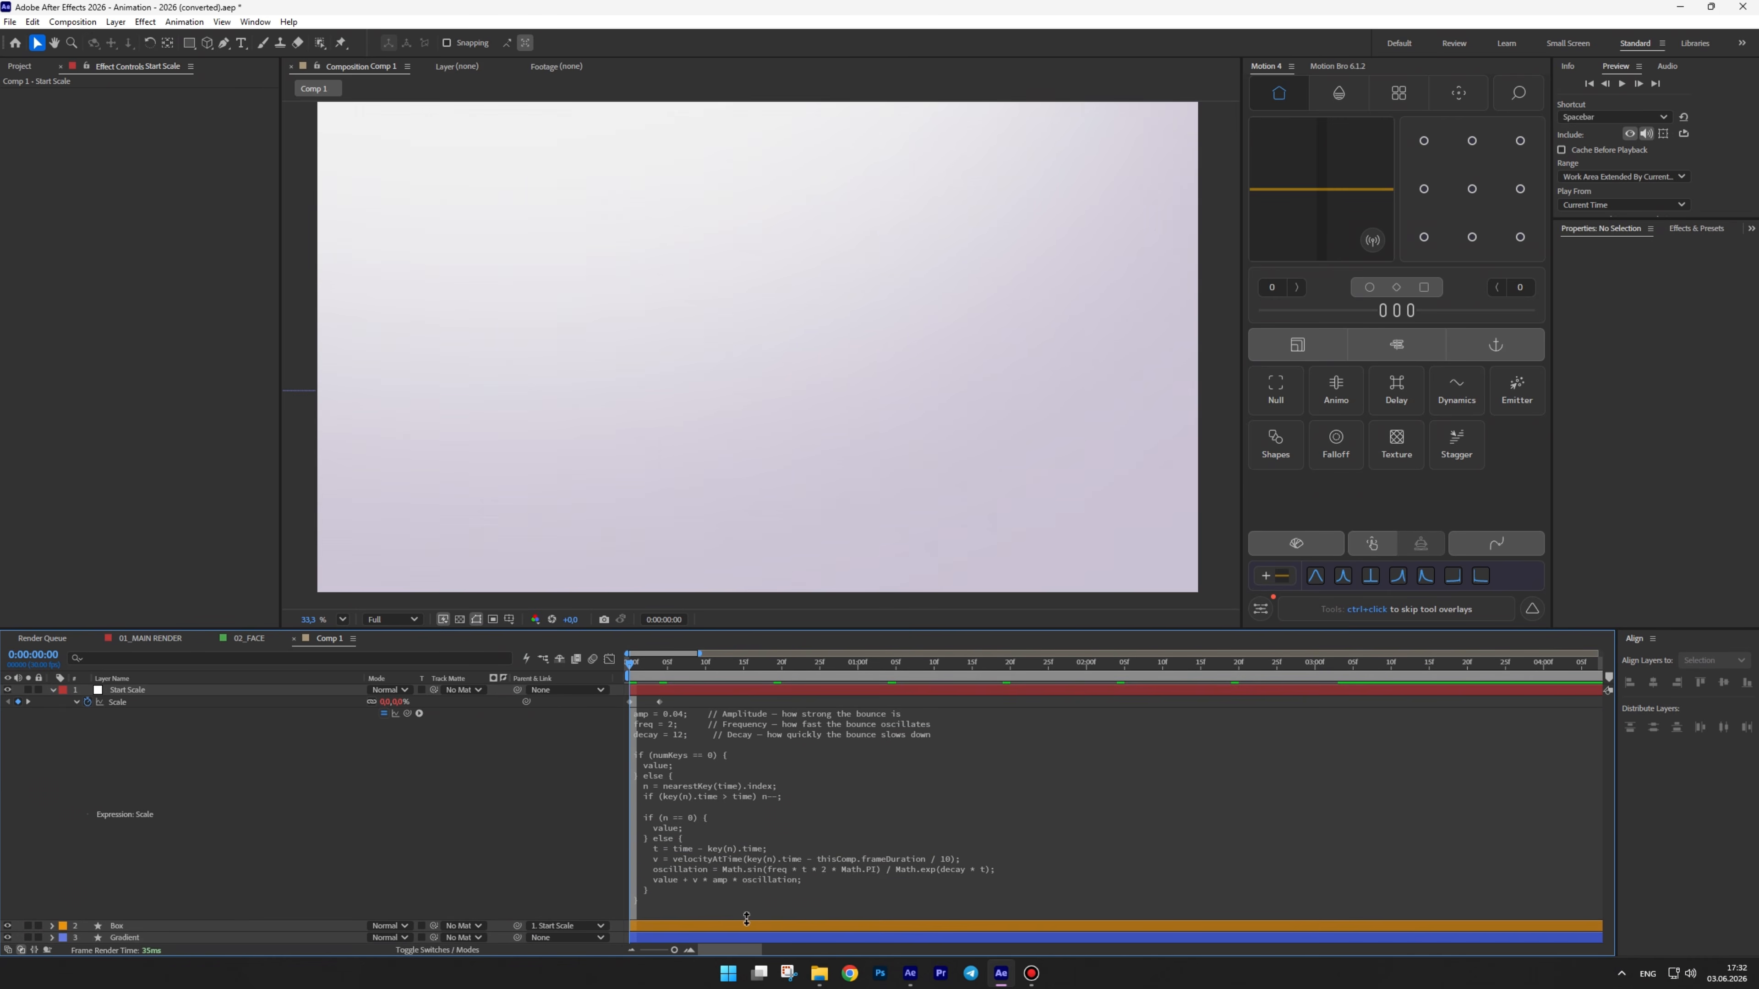
pyautogui.click(76, 702)
pyautogui.moveTo(693, 630); pyautogui.dragTo(685, 679)
pyautogui.press('space')
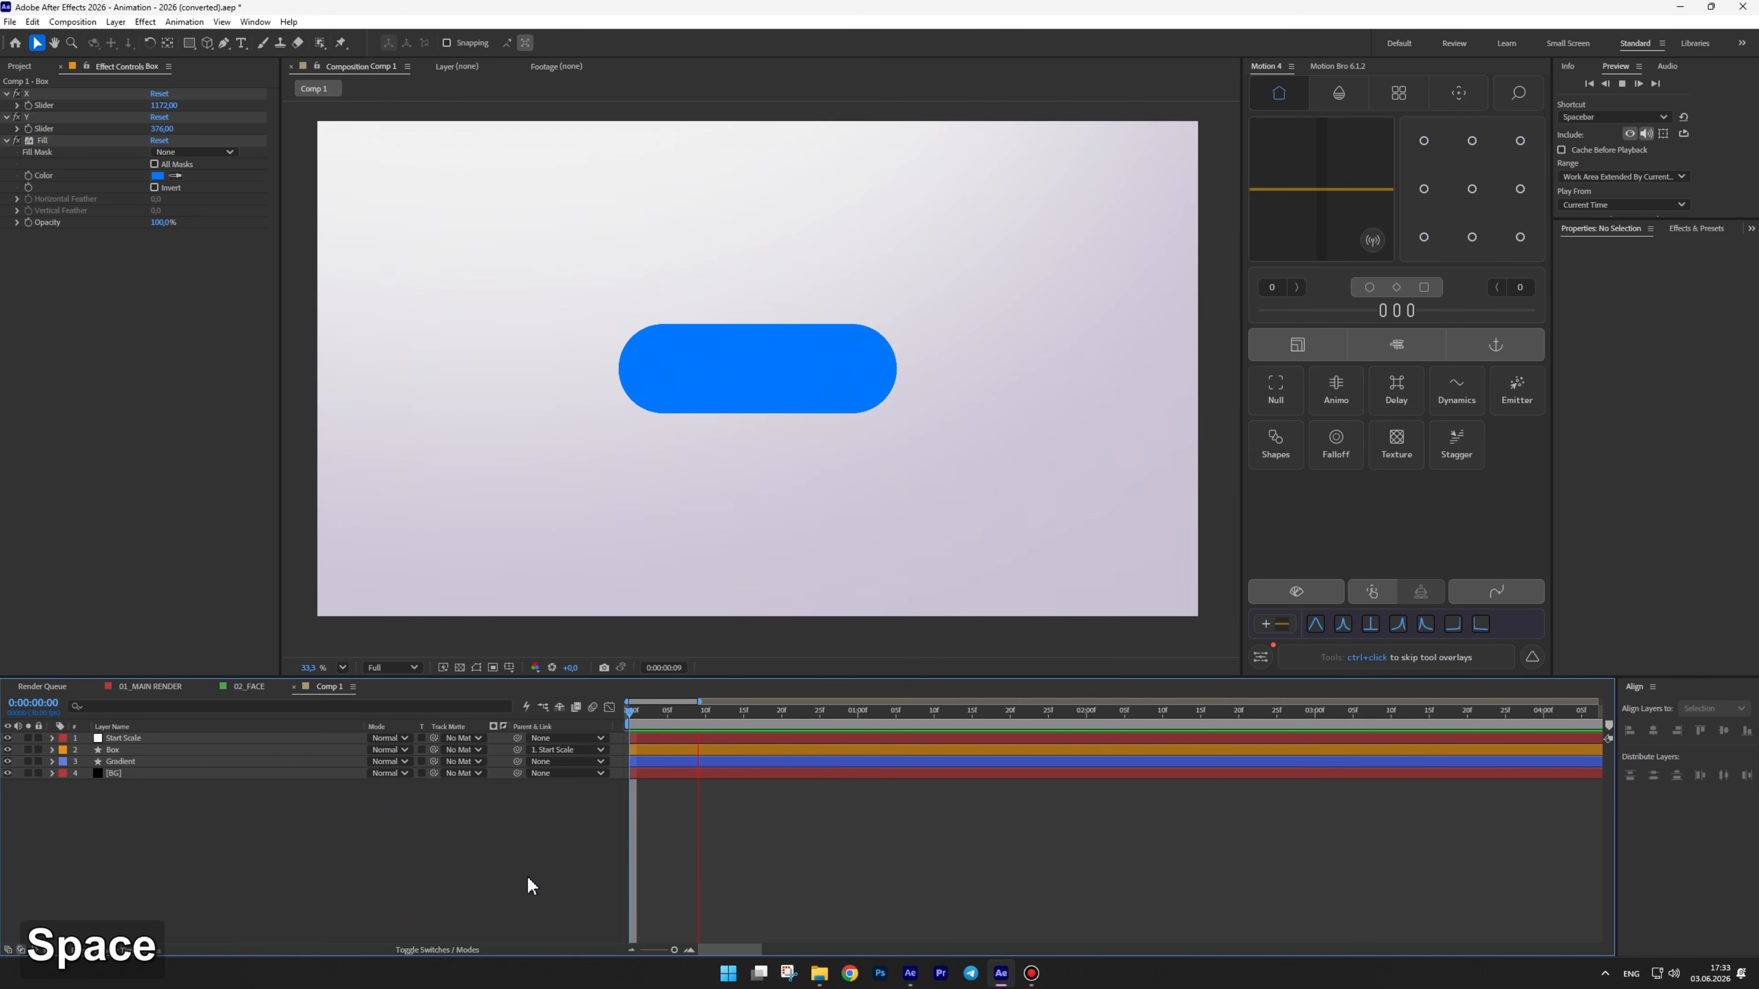
pyautogui.press('space')
# Reveal the X and Y effect properties of the Box layer in the timeline
pyautogui.moveTo(639, 712); pyautogui.dragTo(821, 714)
pyautogui.click(127, 751)
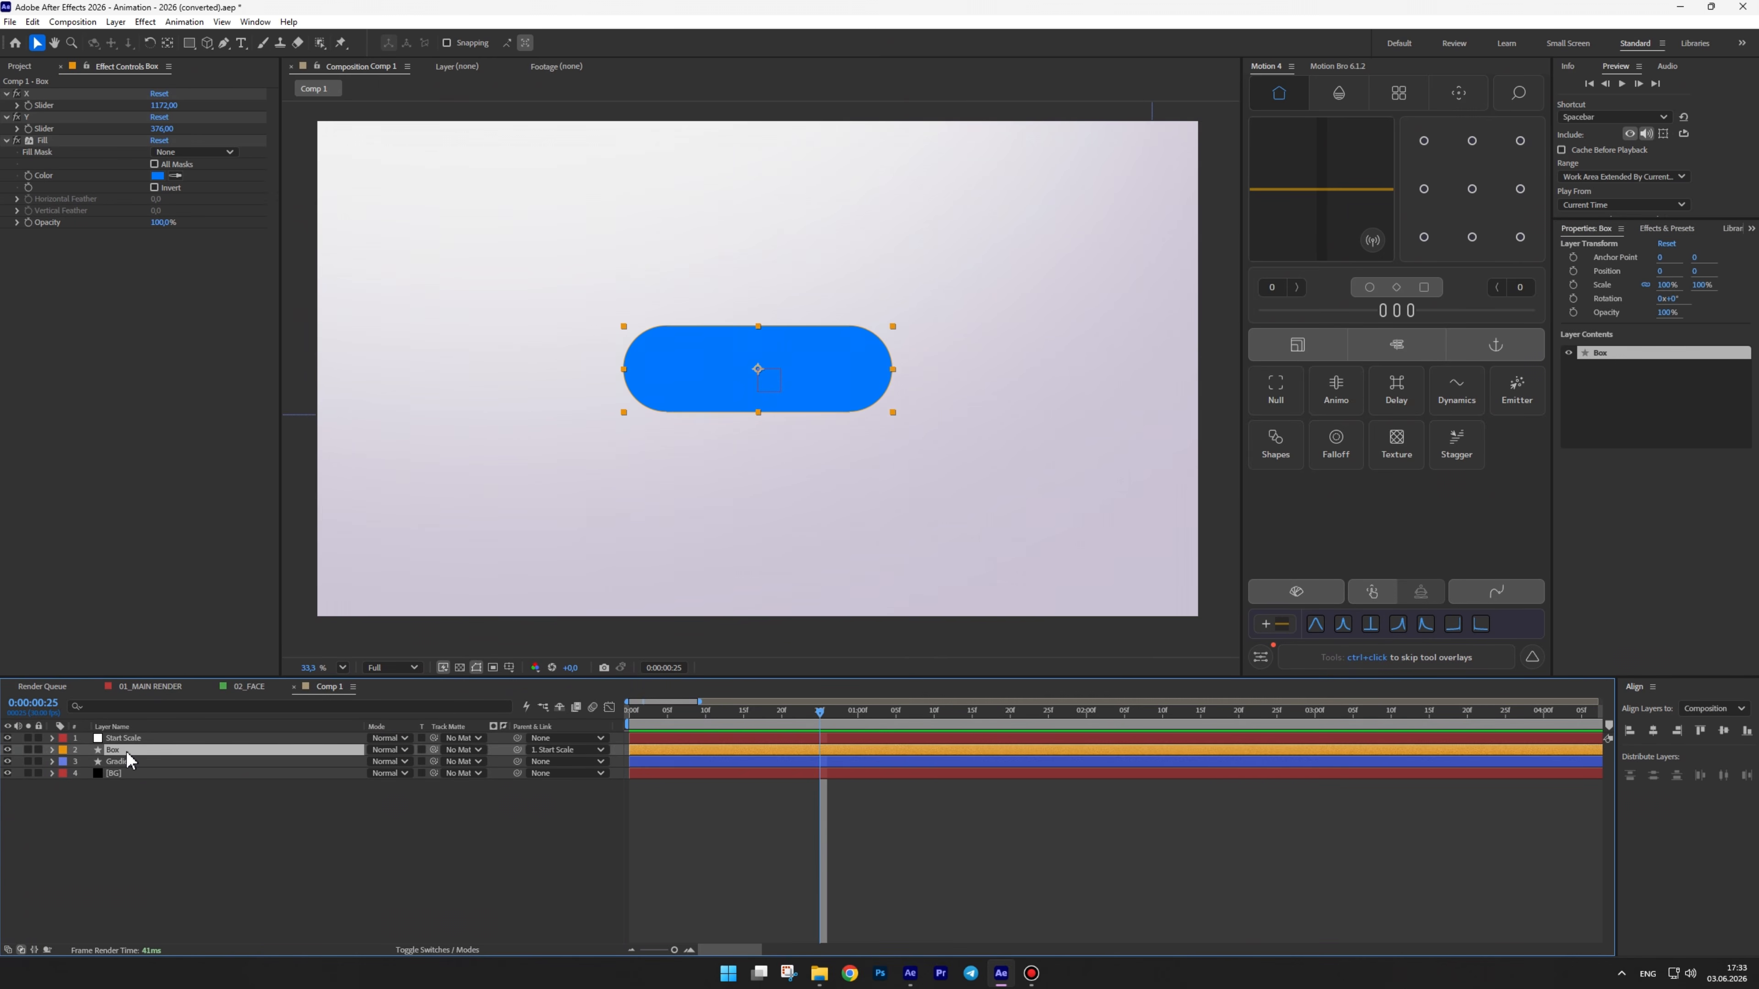
pyautogui.click(52, 750)
pyautogui.click(63, 761)
pyautogui.click(63, 774)
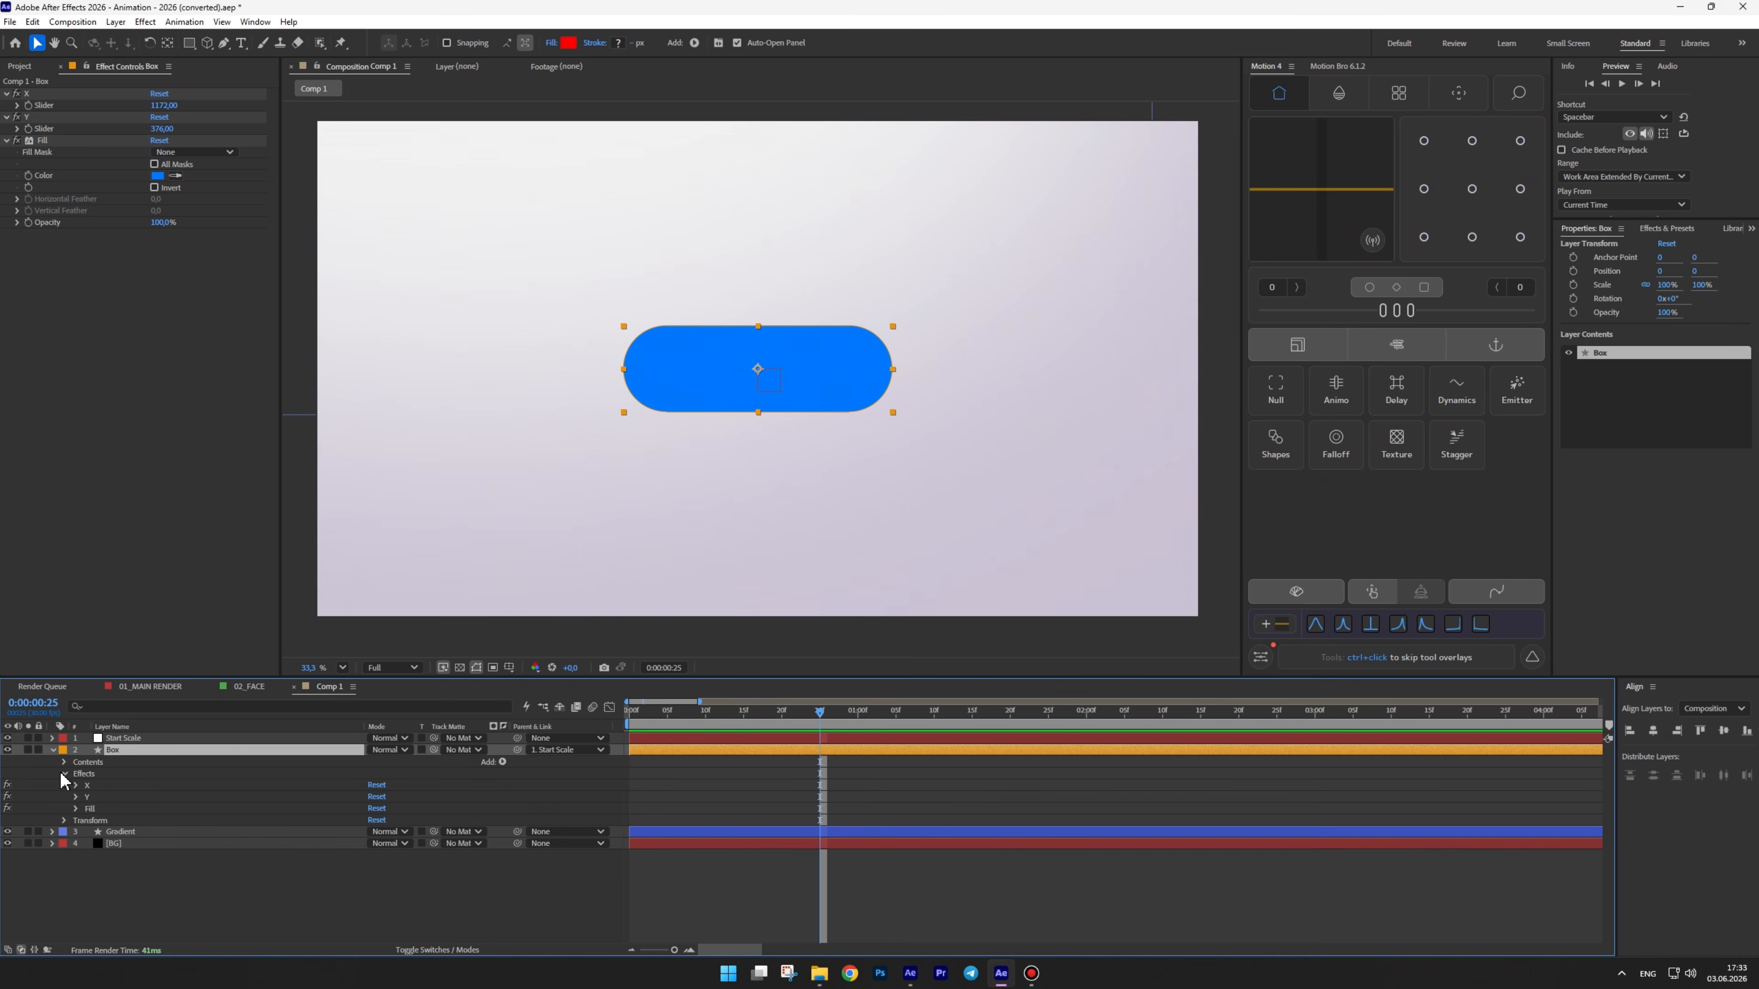
pyautogui.click(76, 786)
pyautogui.click(77, 821)
# Keyframe the Box's X slider from 376 at frame 3 to 1172 at frame 6
pyautogui.moveTo(706, 727); pyautogui.dragTo(652, 714)
pyautogui.click(99, 797)
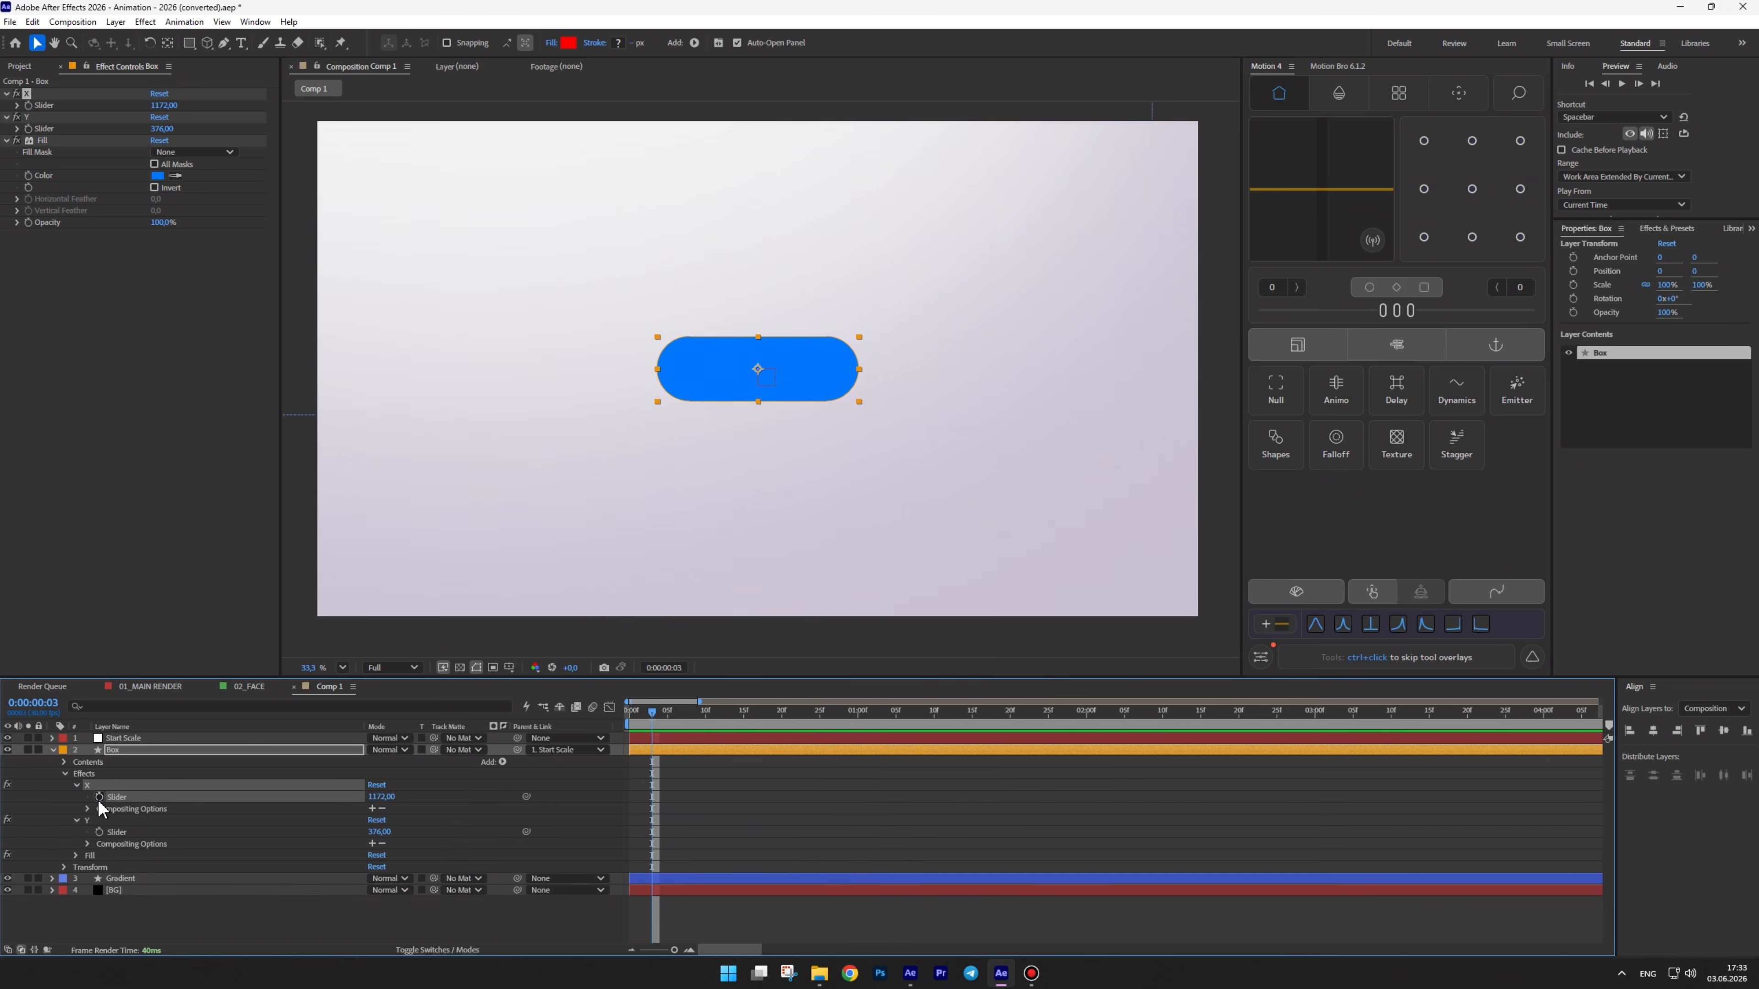
pyautogui.press('pagedown')
pyautogui.press('pagedown')
pyautogui.press('pagedown')
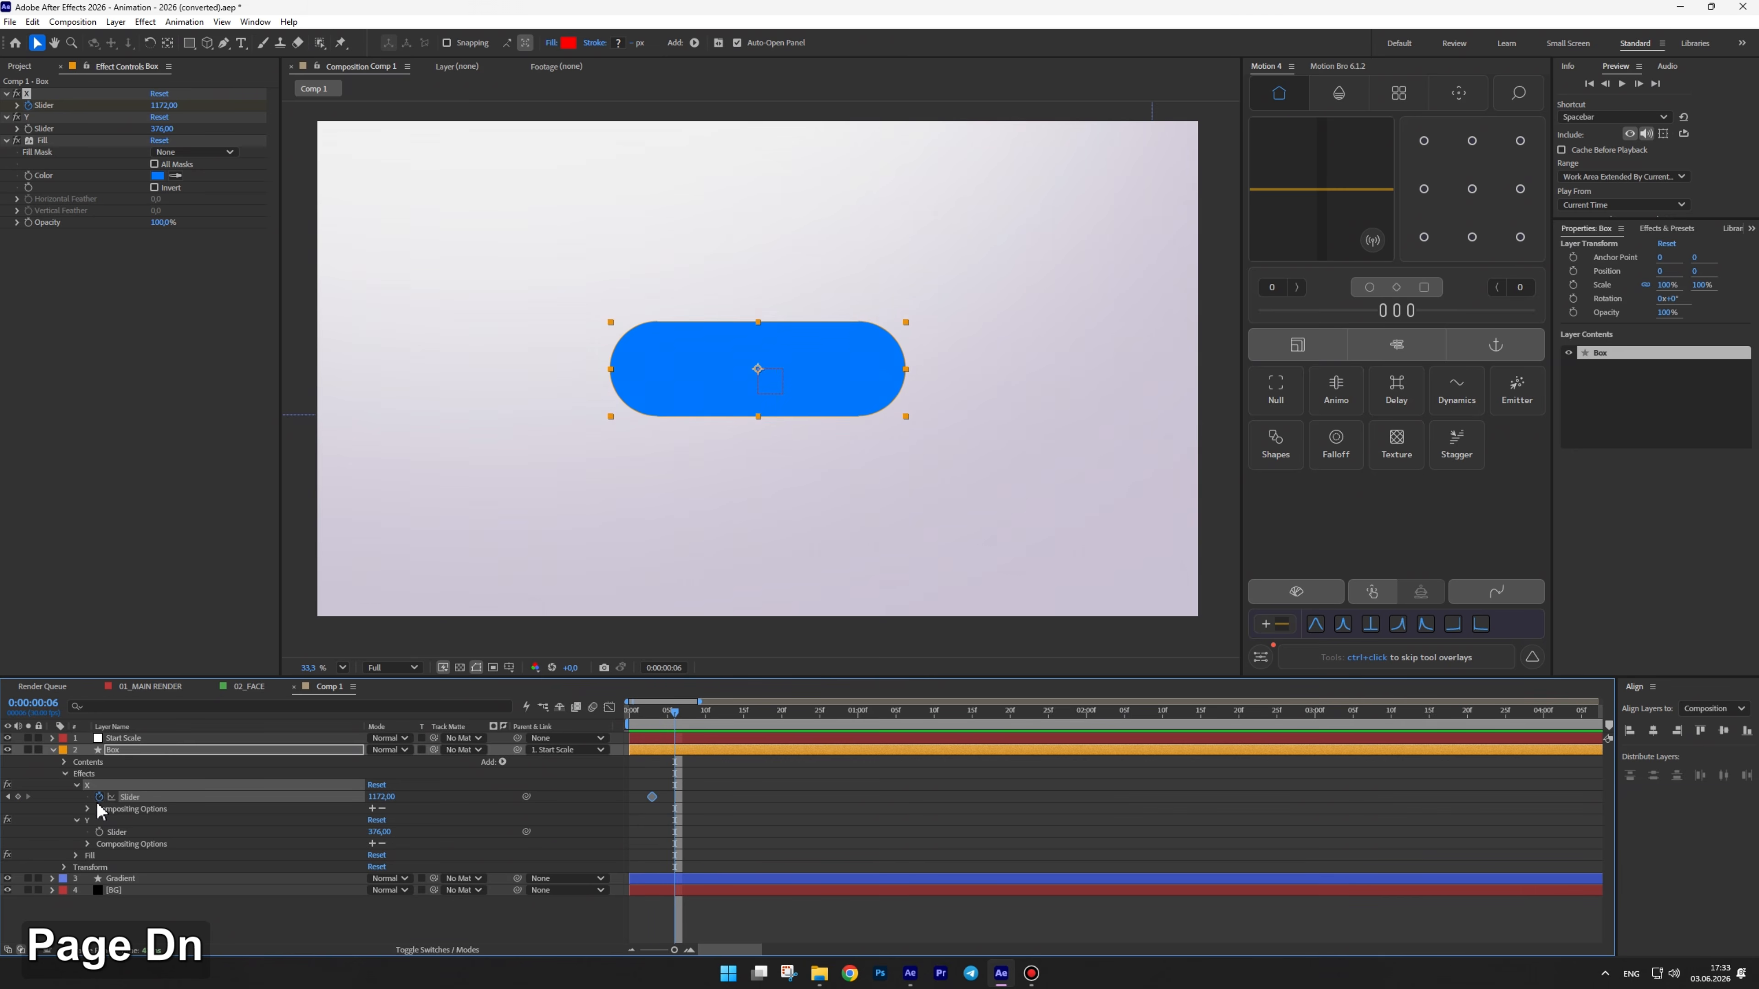
pyautogui.click(18, 796)
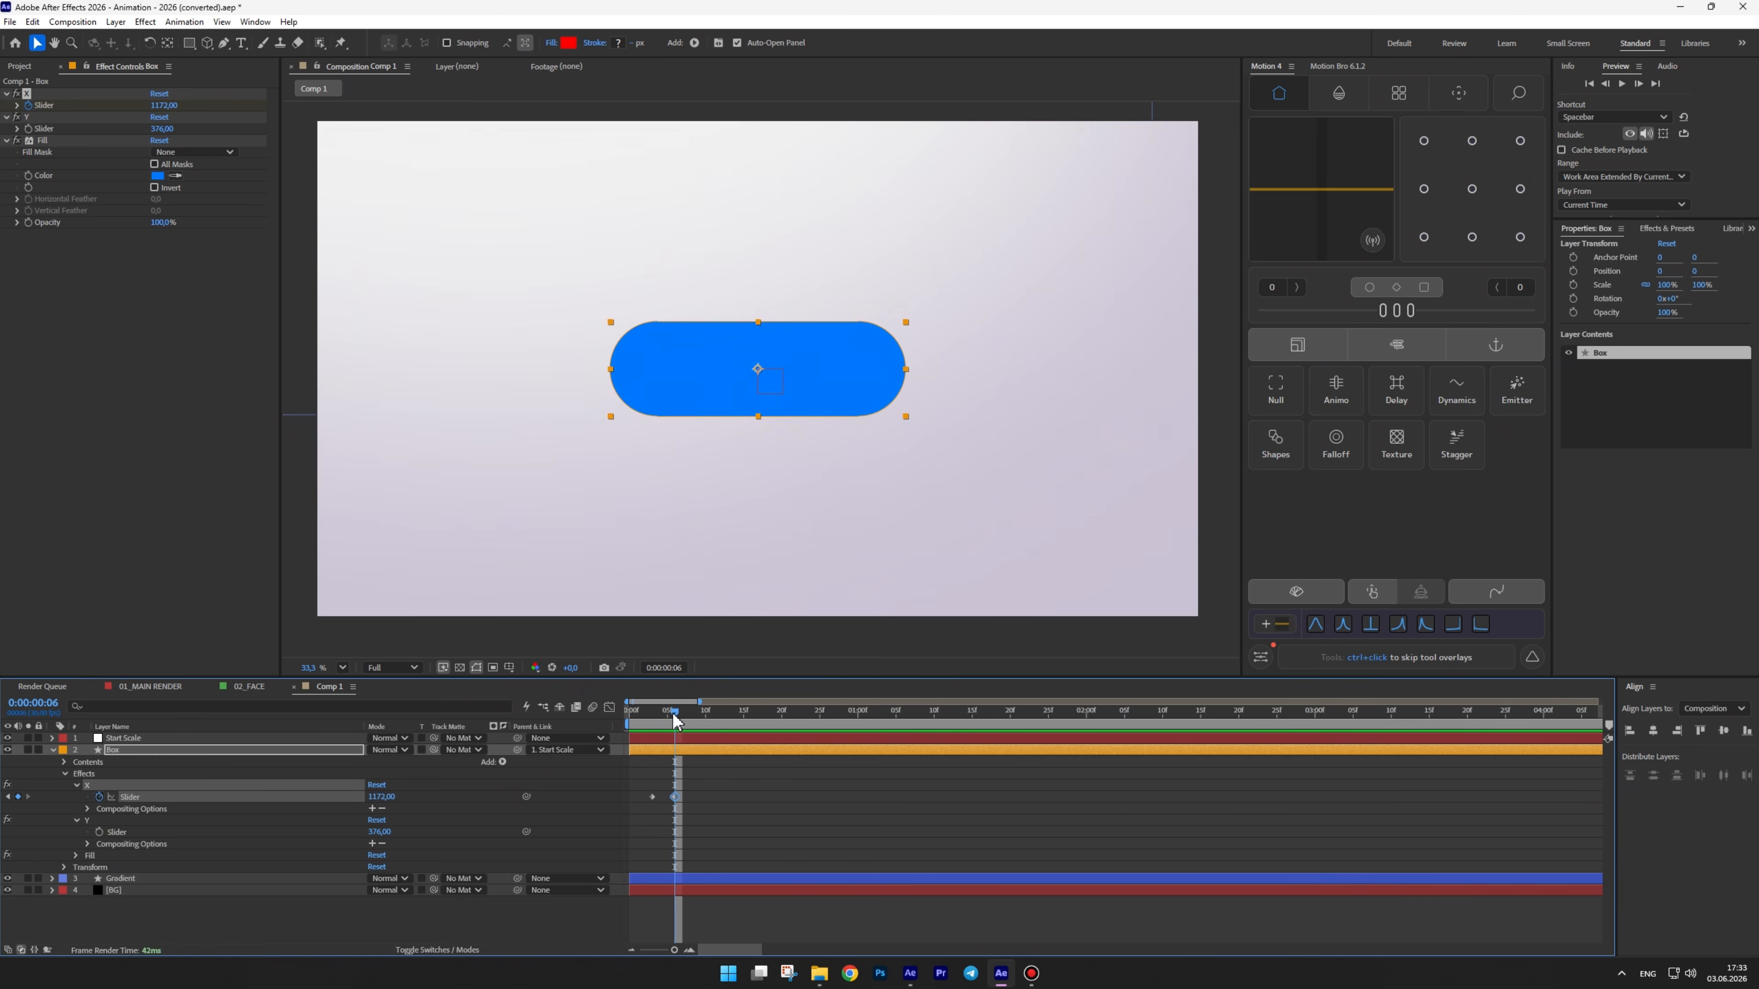
pyautogui.moveTo(675, 721); pyautogui.dragTo(652, 720)
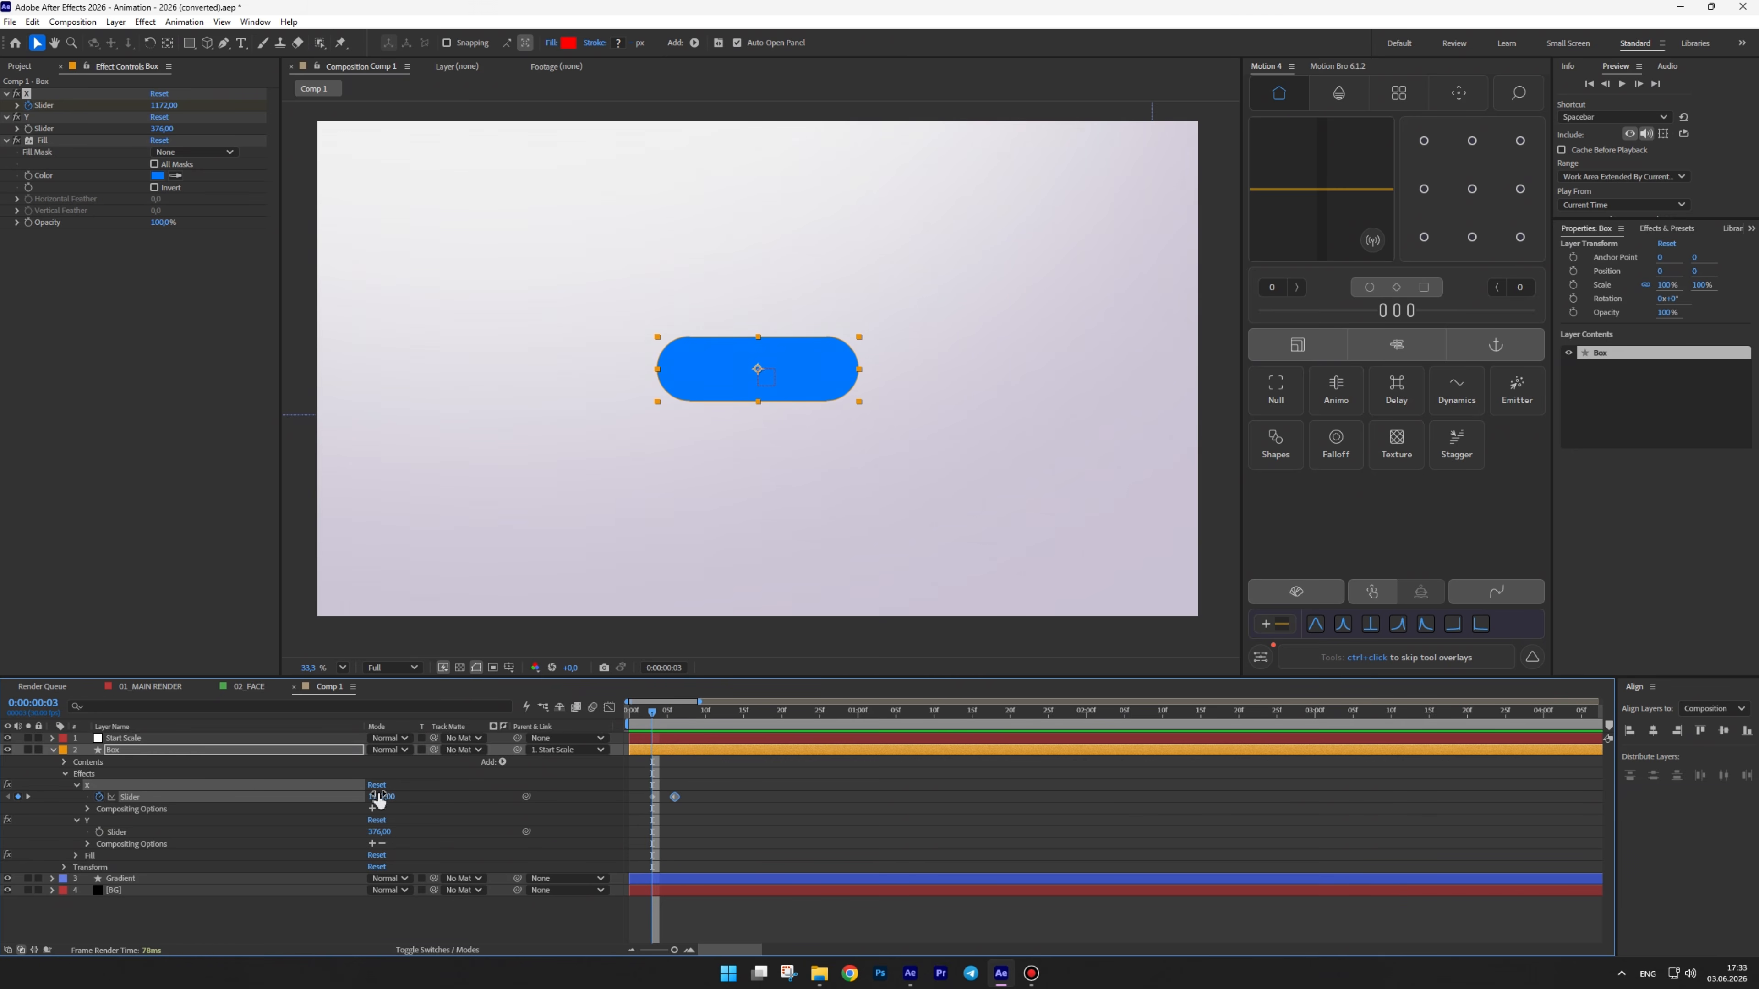
pyautogui.moveTo(379, 797); pyautogui.dragTo(138, 797)
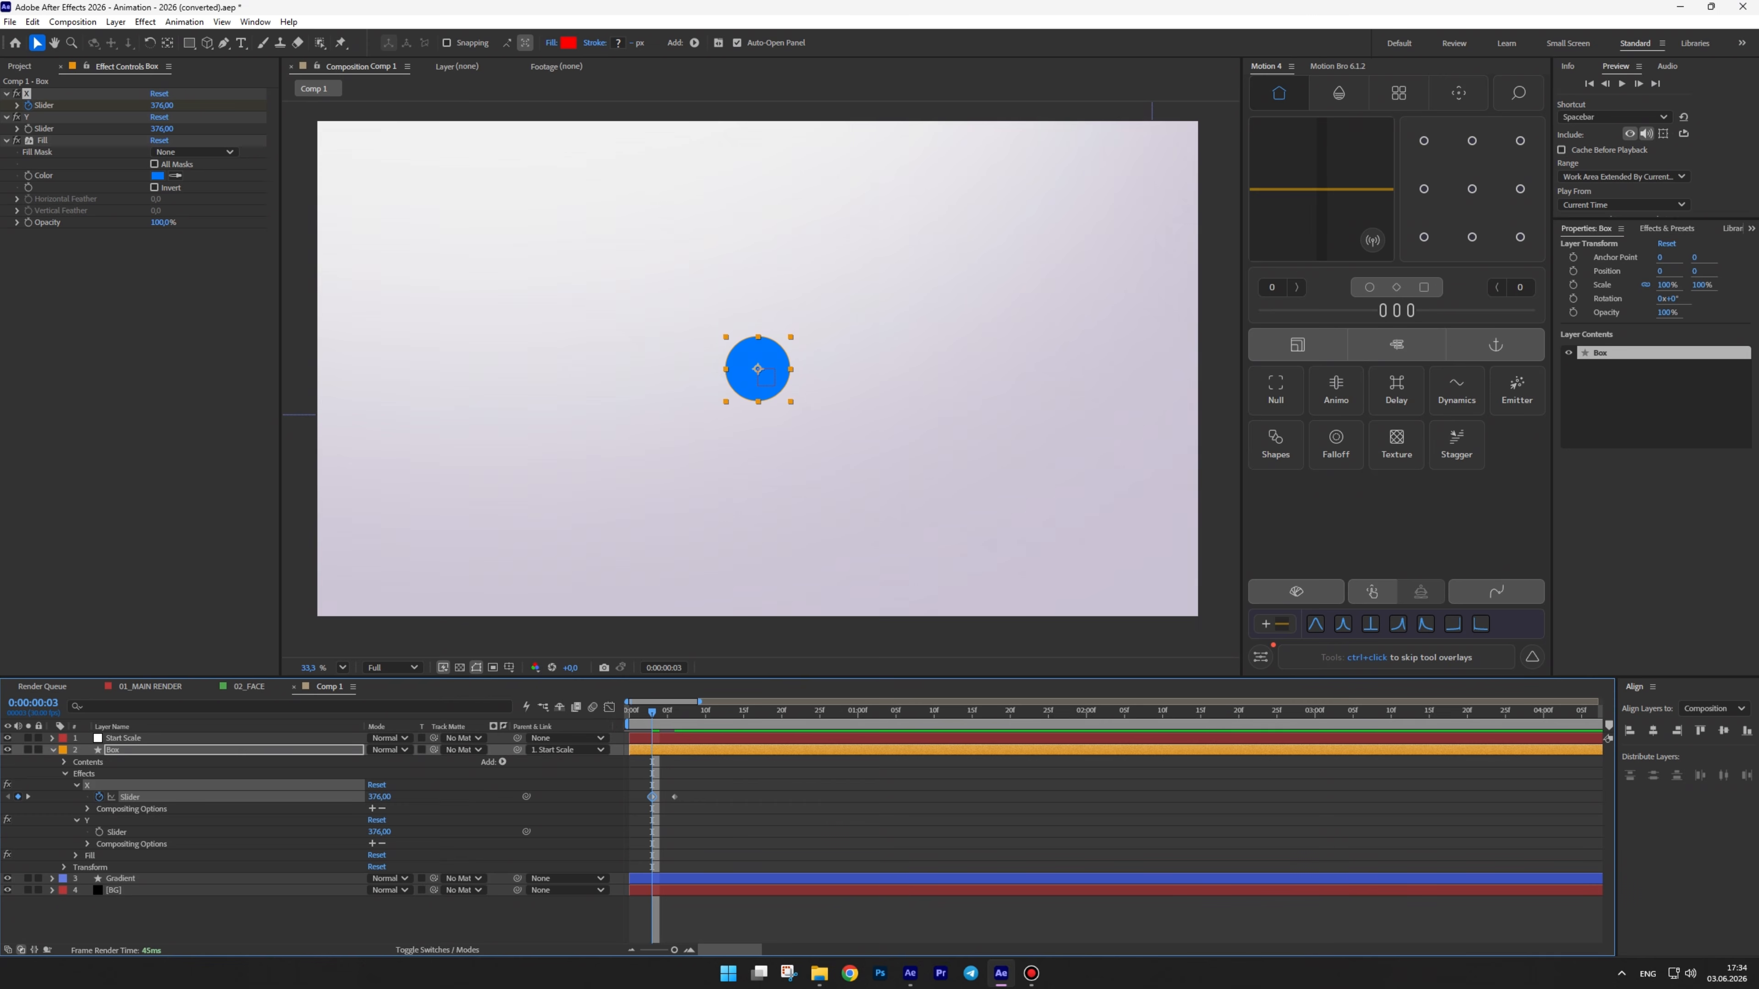
# Keyframe the Box's Y slider from 437 at frame 5 to 376 at frame 8
pyautogui.moveTo(663, 718)
pyautogui.mouseDown()
pyautogui.moveTo(645, 716)
pyautogui.moveTo(699, 714)
pyautogui.moveTo(656, 713)
pyautogui.mouseUp()
pyautogui.press('pagedown')
pyautogui.press('pagedown')
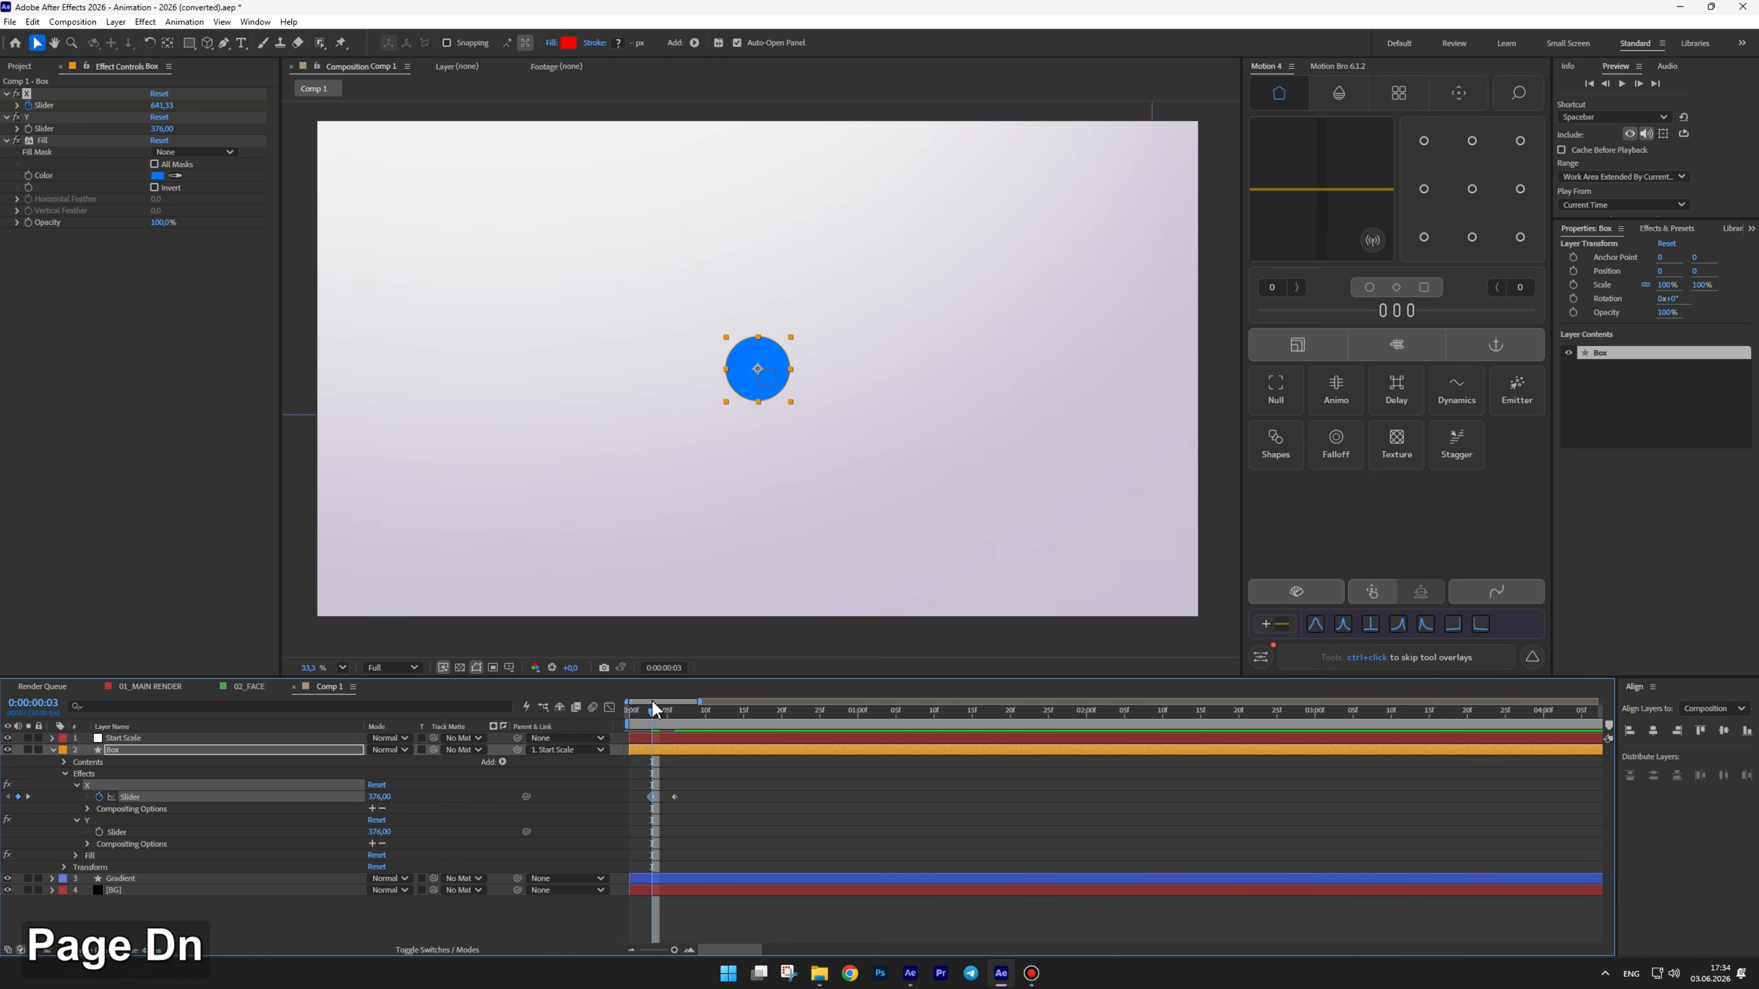
pyautogui.click(99, 832)
pyautogui.press('pagedown')
pyautogui.press('pagedown')
pyautogui.press('pagedown')
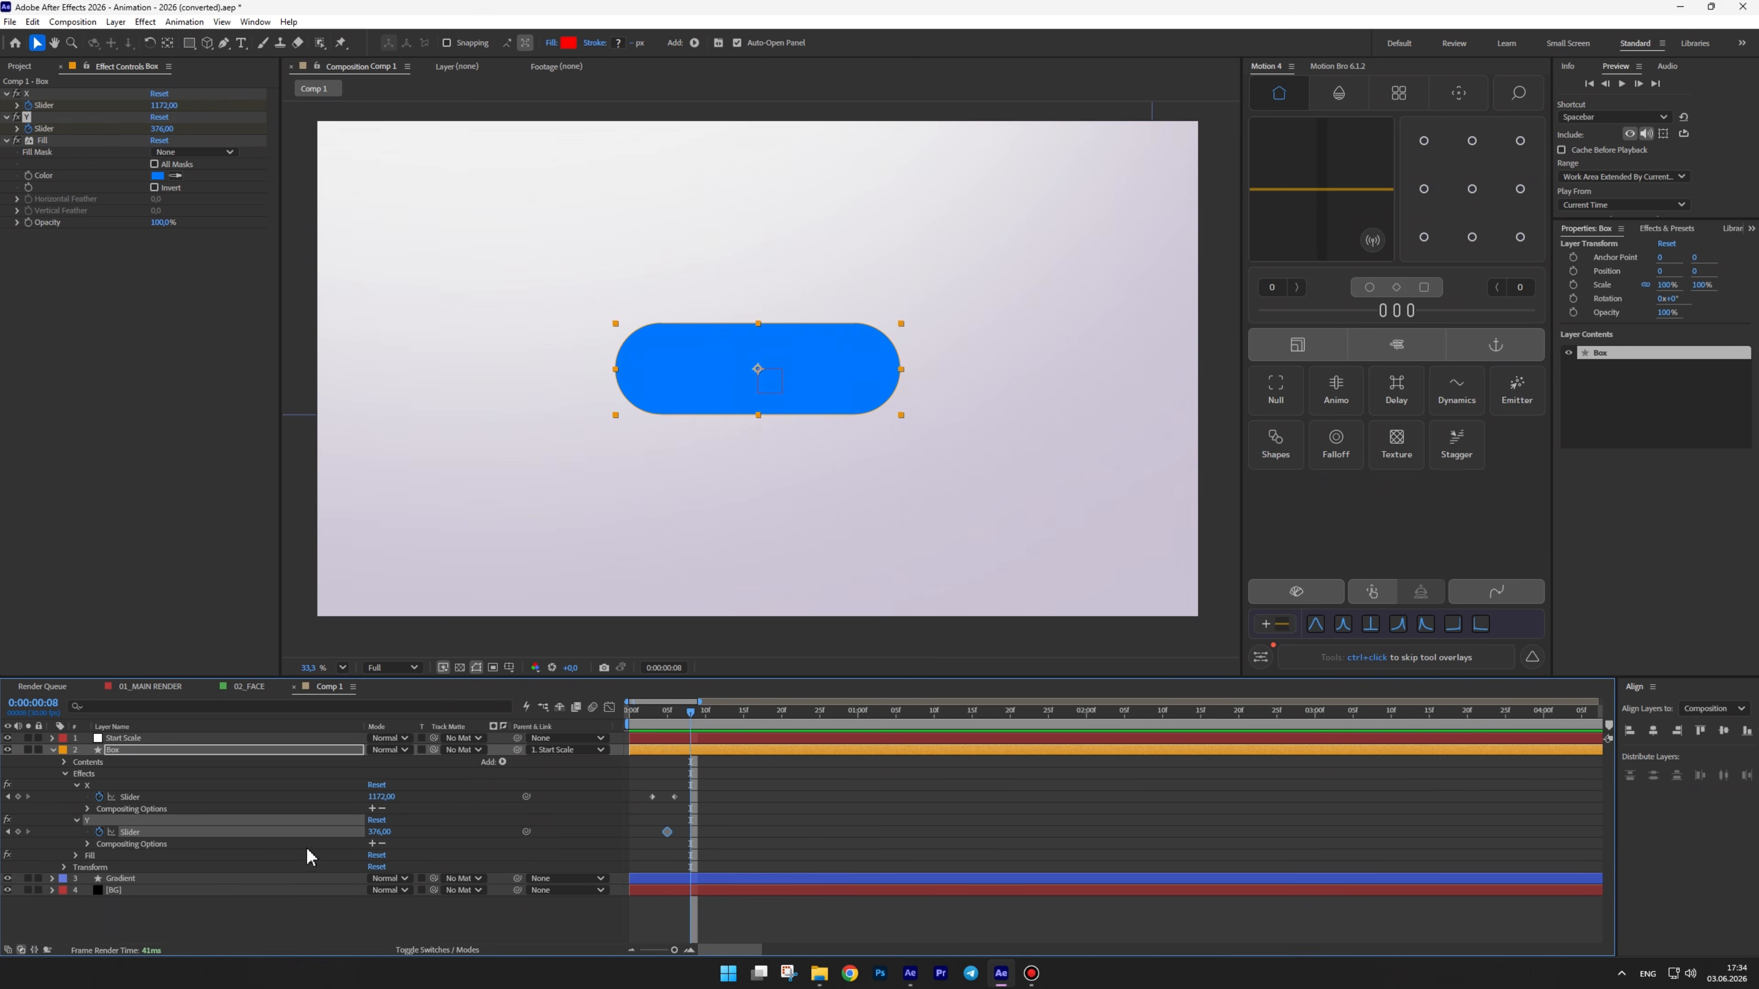
pyautogui.click(17, 832)
pyautogui.moveTo(693, 720); pyautogui.dragTo(747, 713)
# Copy the bounce expression from Start Scale's Scale and paste it onto the Box's X slider
pyautogui.click(138, 739)
pyautogui.press('e')
pyautogui.press('e')
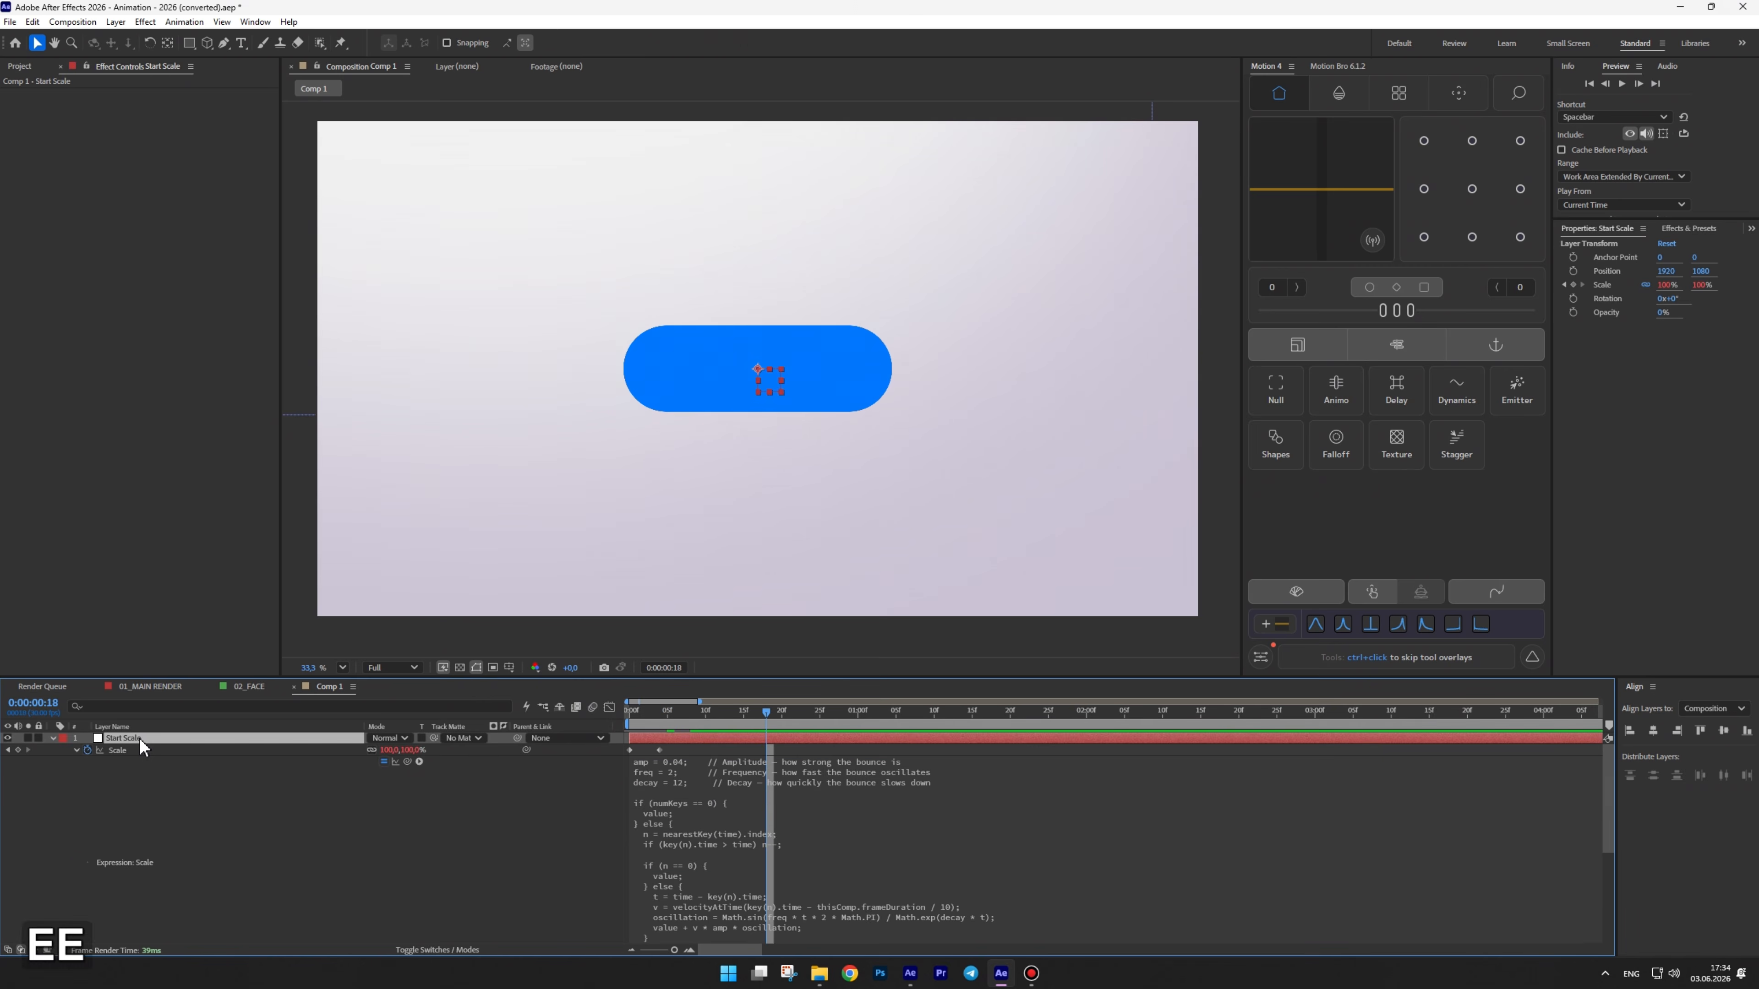
pyautogui.click(770, 829)
pyautogui.hotkey('ctrl', 'c')
pyautogui.click(493, 841)
pyautogui.click(76, 751)
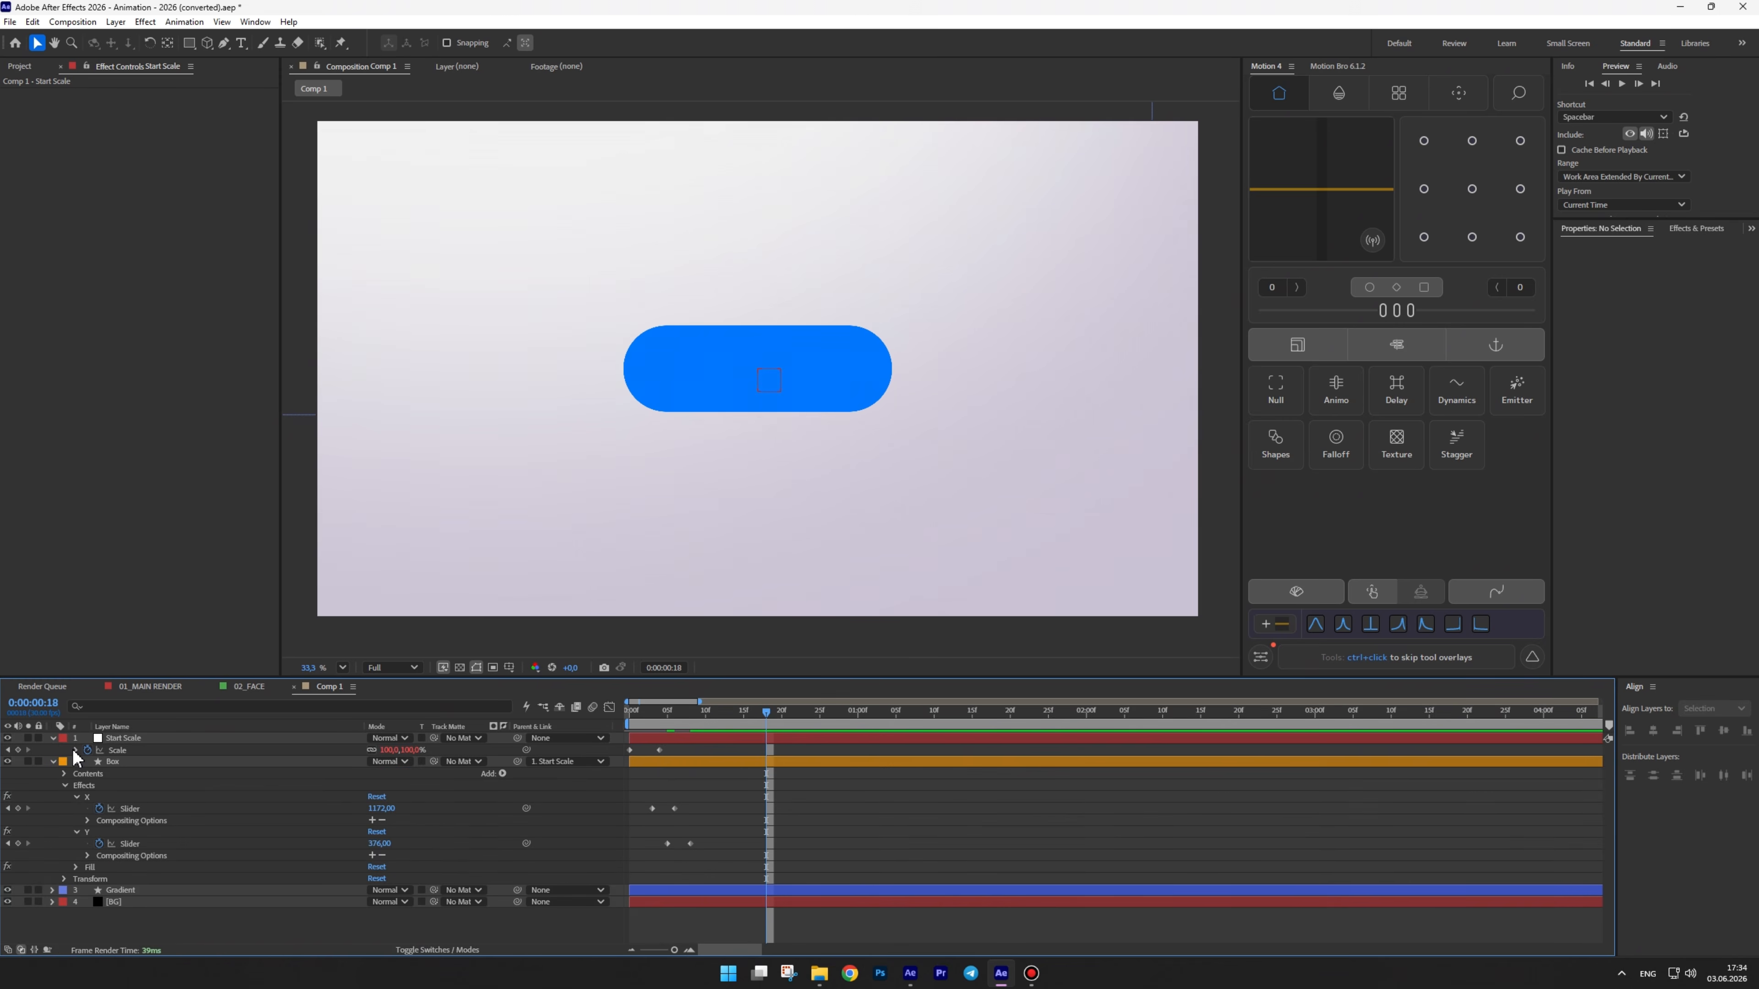
pyautogui.keyDown('alt'); pyautogui.click(99, 808); pyautogui.keyUp('alt')
pyautogui.hotkey('ctrl', 'v')
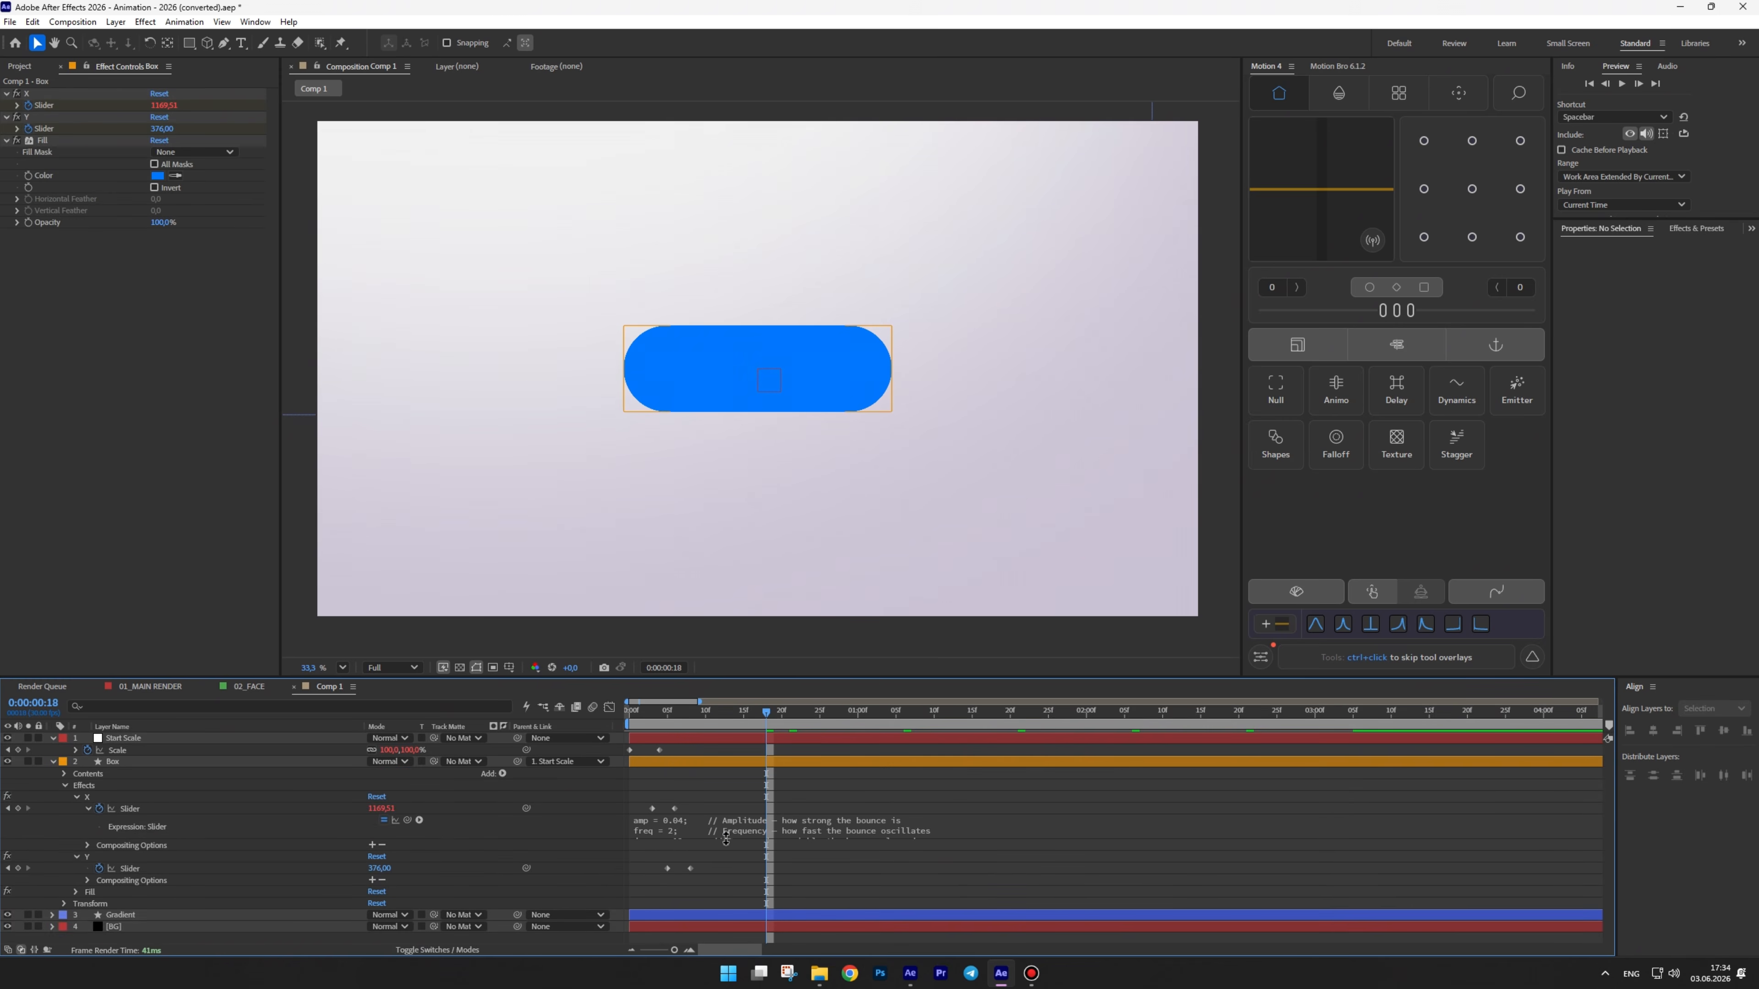
# Change the decay value in the X slider's bounce expression to 7
pyautogui.doubleClick(717, 840)
pyautogui.press('BackSpace')
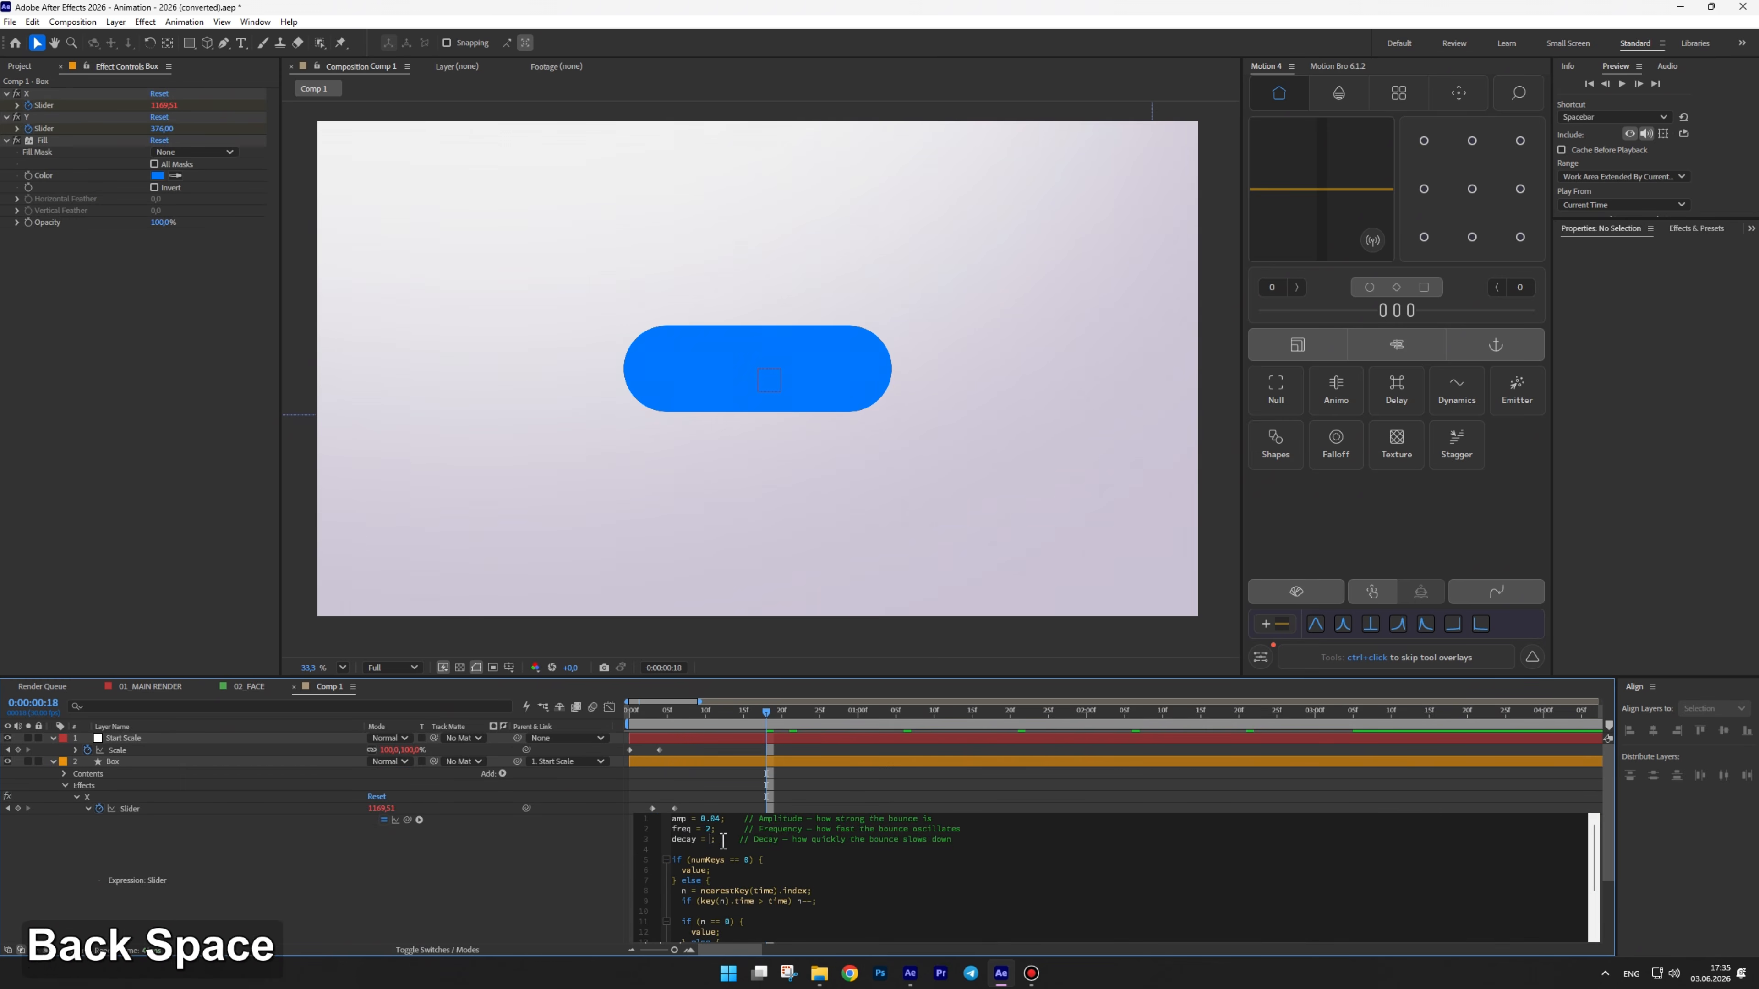
pyautogui.write('7')
pyautogui.click(514, 864)
# Copy the X slider's expression with decay 7 onto the Box's Y slider and collapse both expressions
pyautogui.click(755, 845)
pyautogui.hotkey('ctrl', 'c')
pyautogui.click(457, 884)
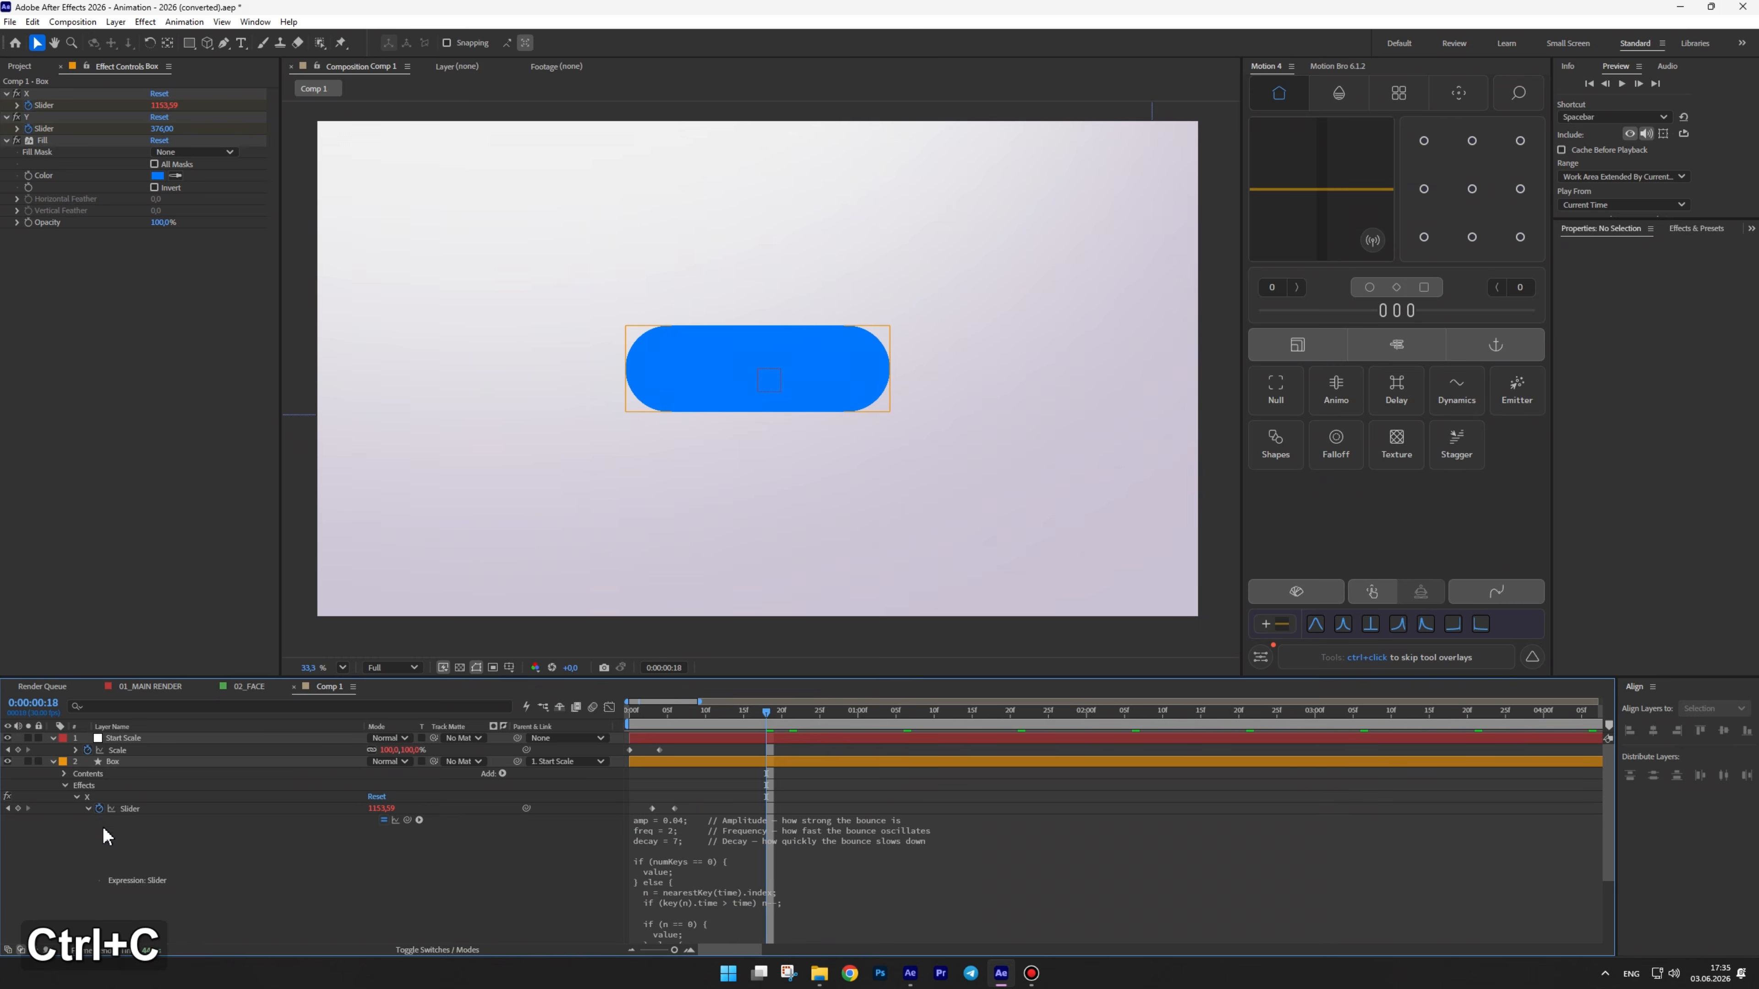
pyautogui.click(88, 808)
pyautogui.keyDown('alt'); pyautogui.click(99, 843); pyautogui.keyUp('alt')
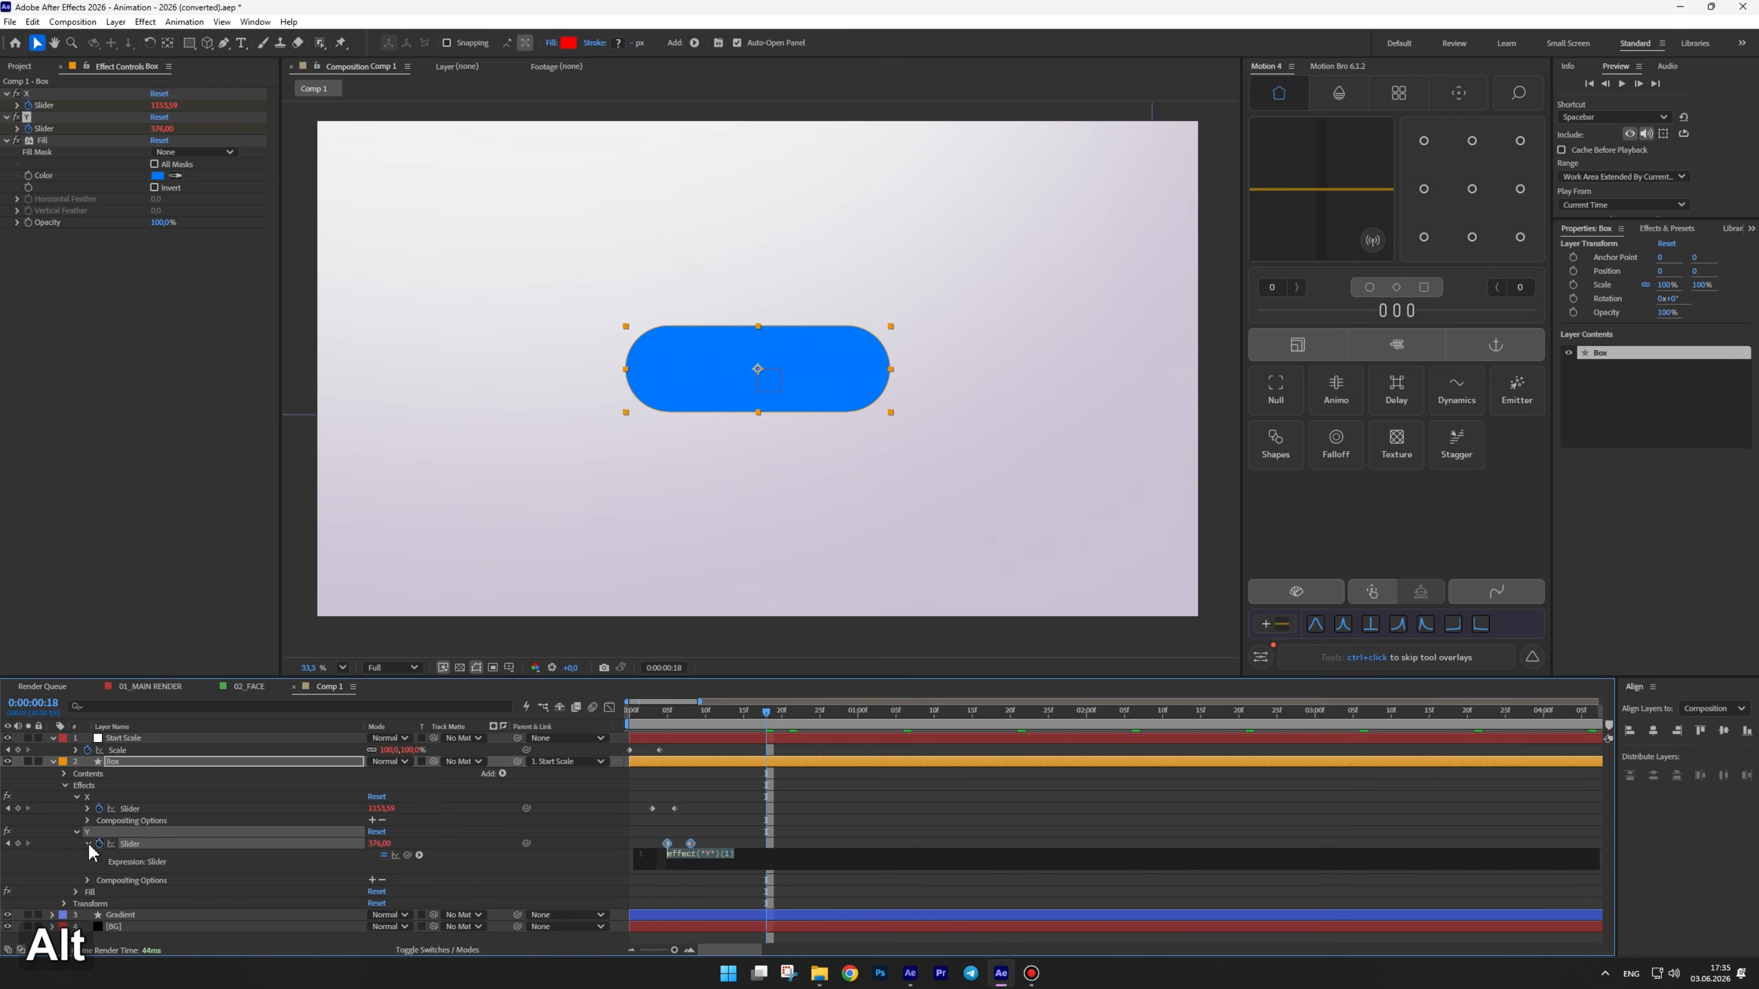
pyautogui.hotkey('ctrl', 'v')
pyautogui.click(89, 844)
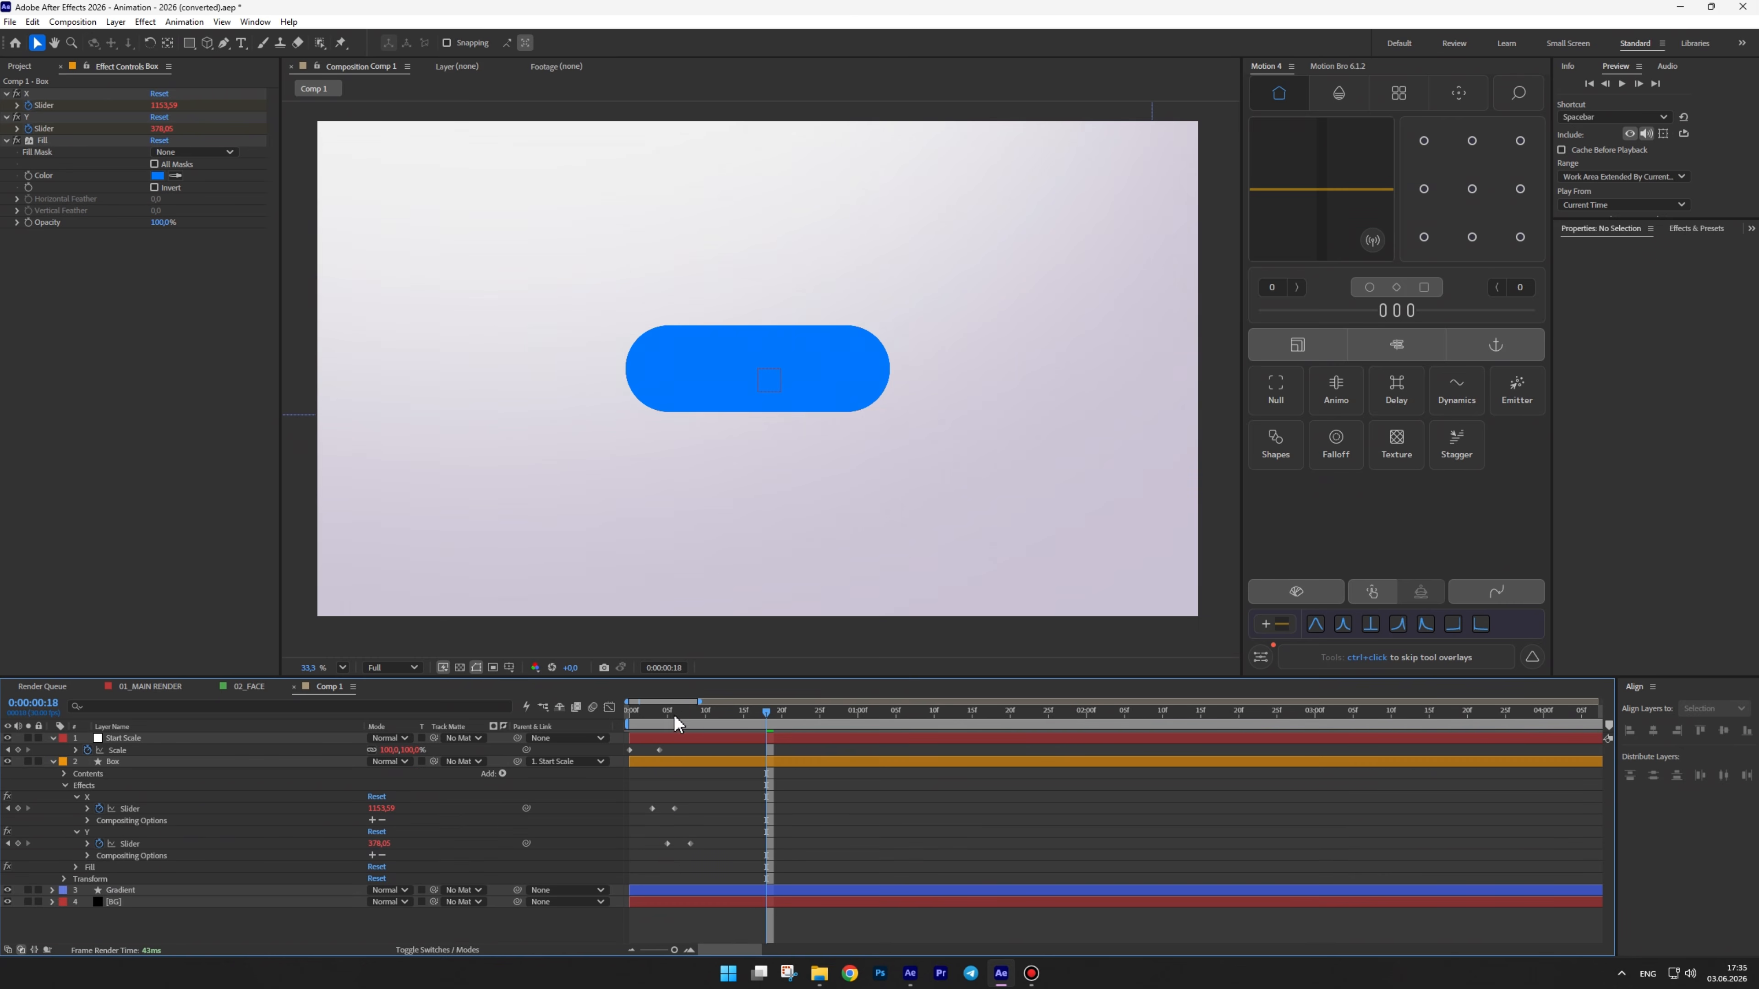
# Play back the button's opening animation from the first frame
pyautogui.click(631, 721)
pyautogui.press('space')
pyautogui.click(632, 721)
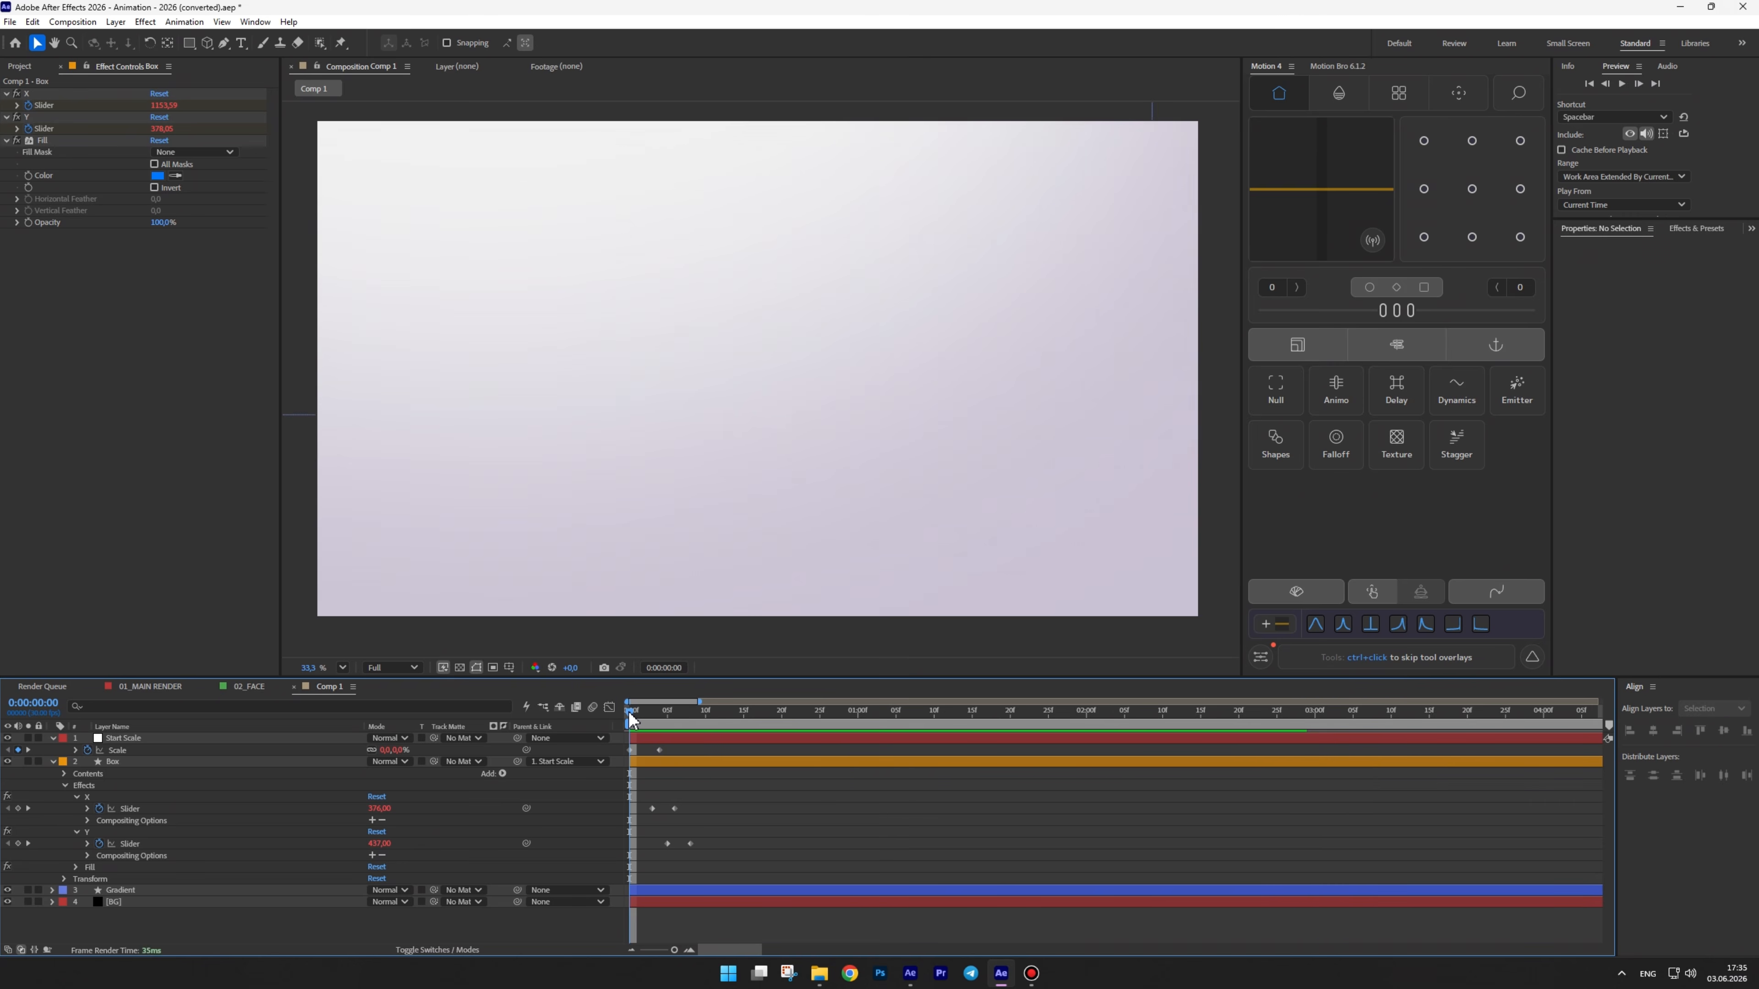
pyautogui.press('space')
pyautogui.keyDown('shift'); pyautogui.click(632, 721); pyautogui.keyUp('shift')
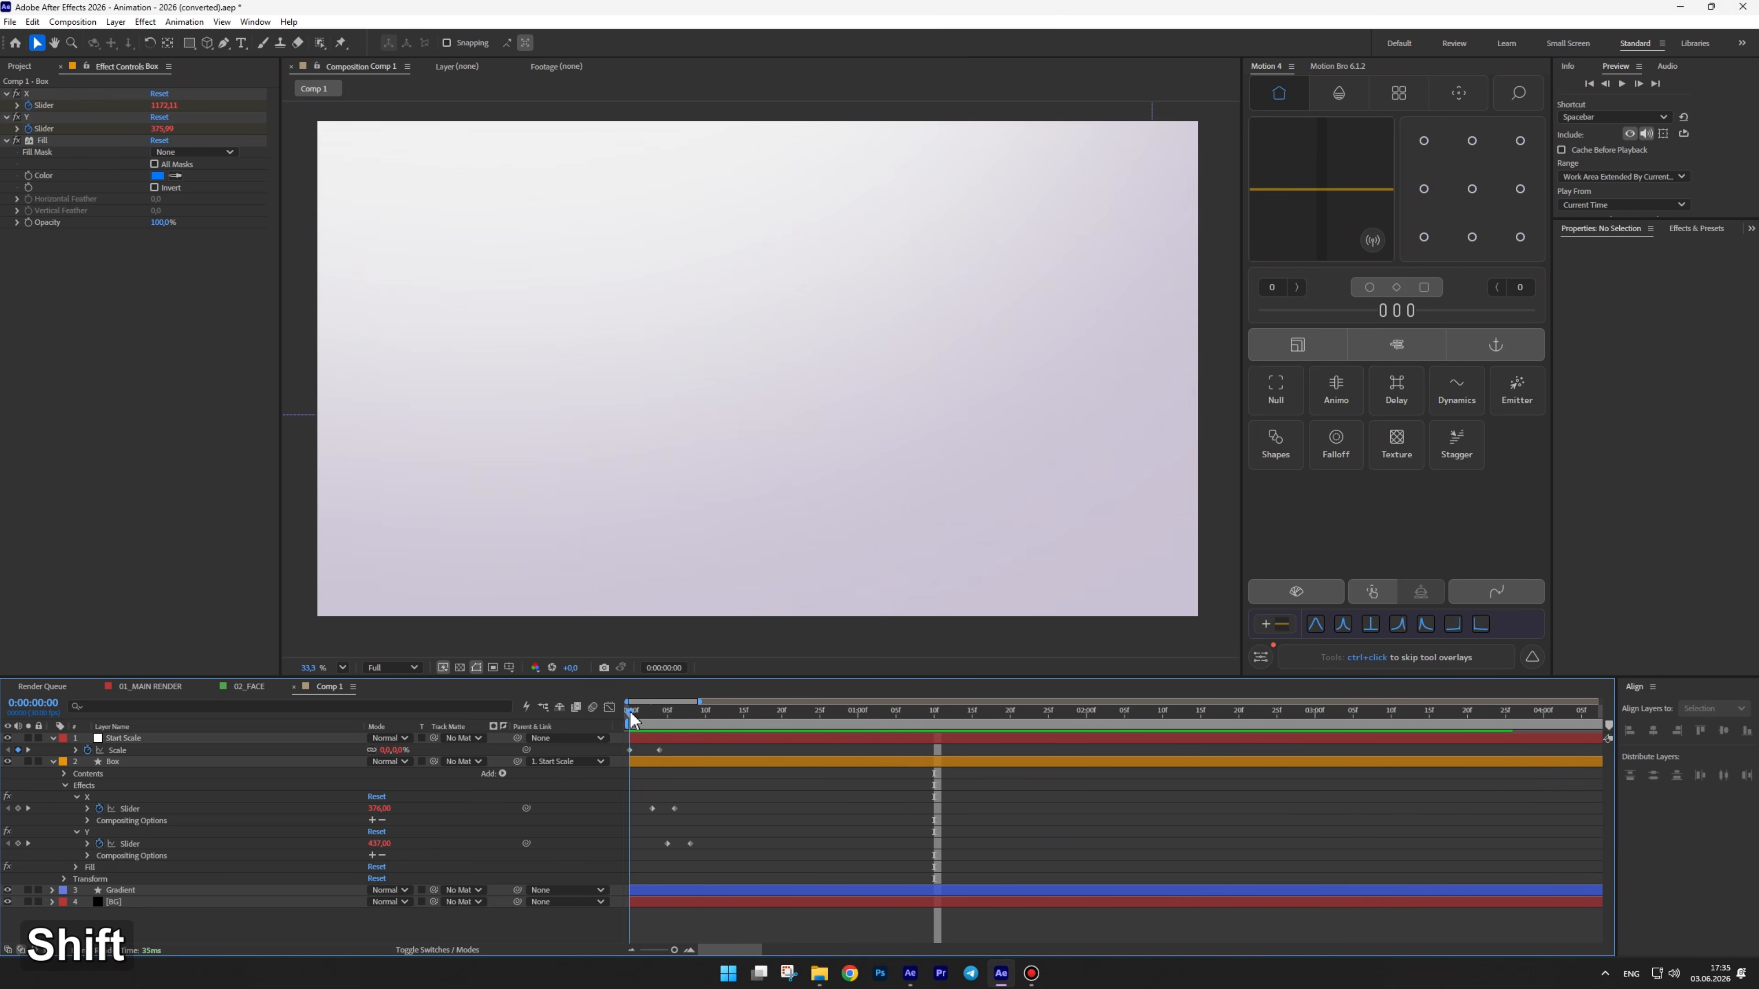
# Raise the X slider's keyframe at frame 3 to about 447 and preview the animation from the start
pyautogui.moveTo(631, 720); pyautogui.dragTo(657, 719)
pyautogui.click(378, 809)
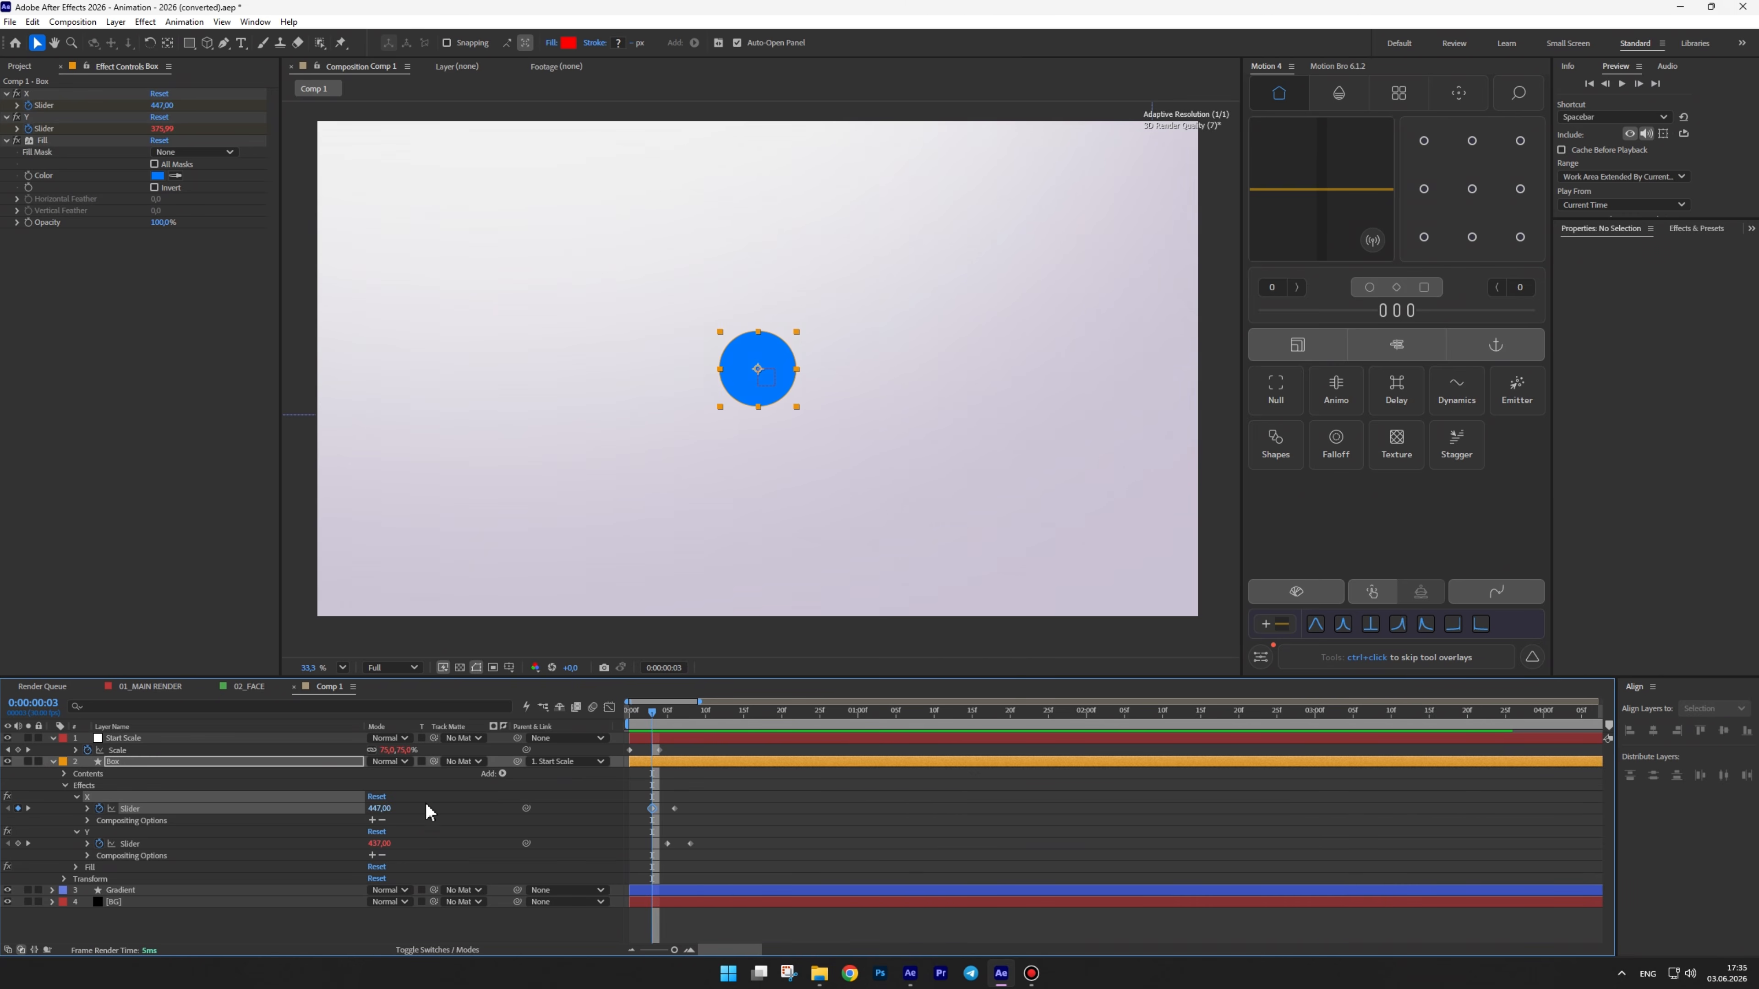
pyautogui.click(636, 756)
pyautogui.click(624, 719)
pyautogui.press('space')
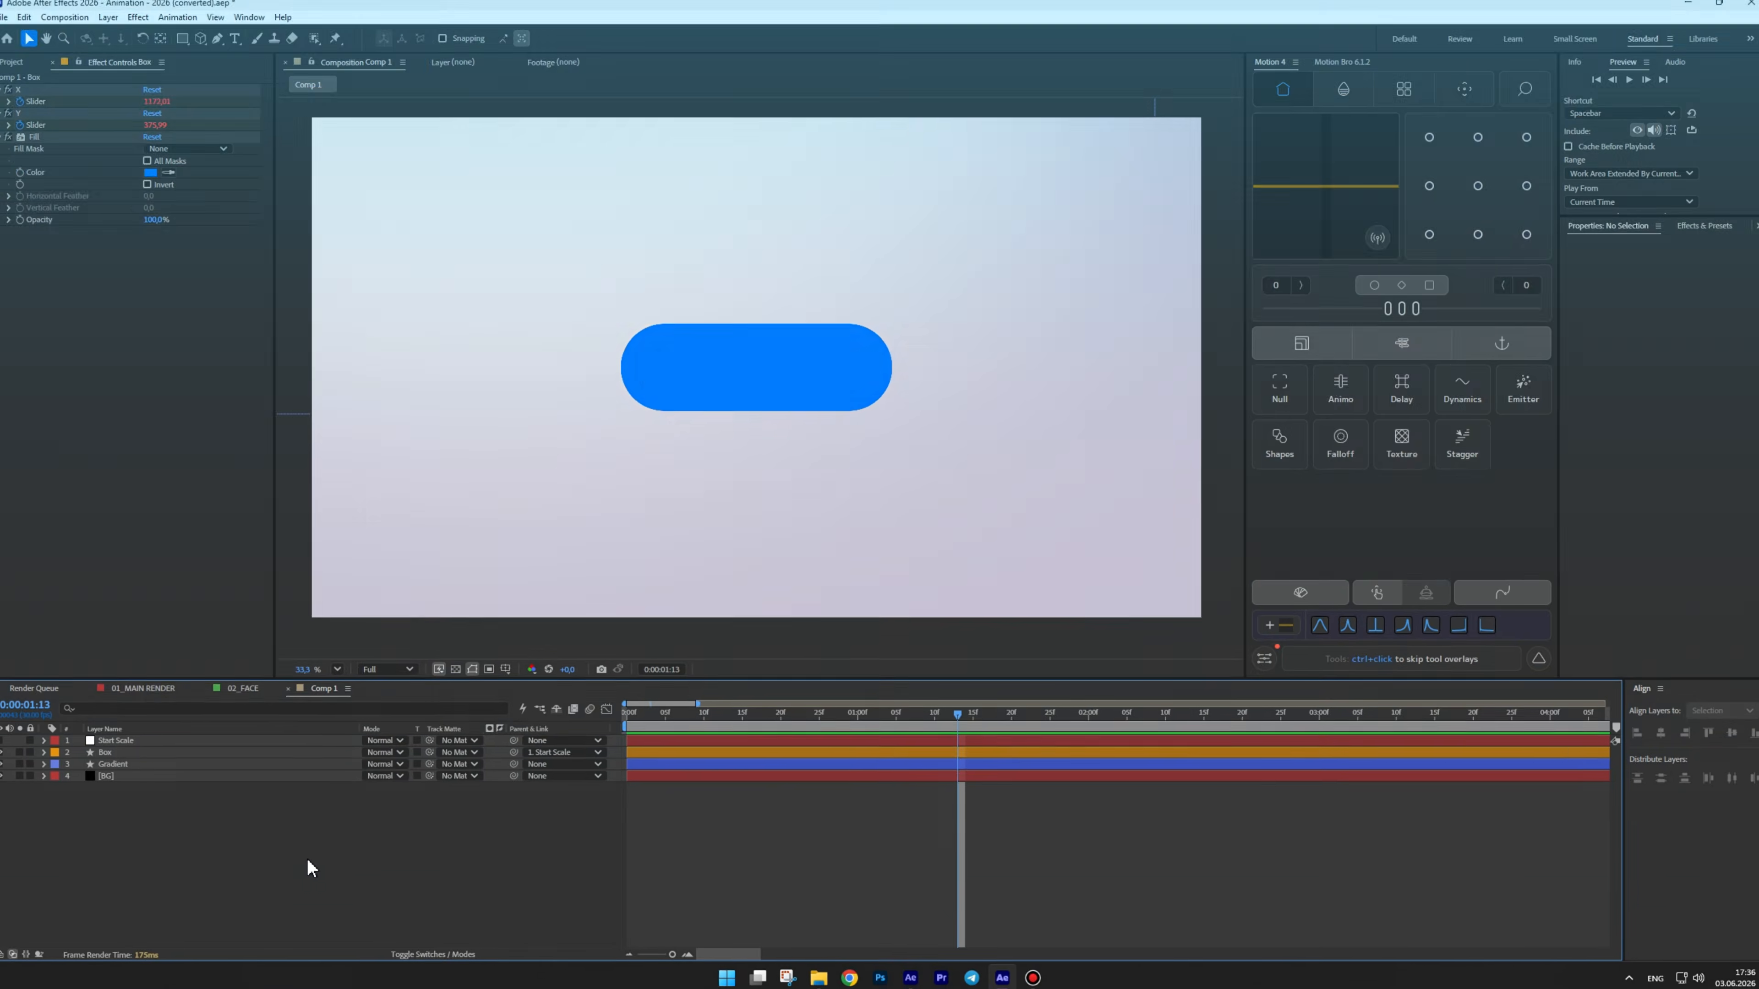
# Add a text layer reading "Pay", show the title/action safe guides, and place the text just right of the blue box's centre
pyautogui.rightClick(308, 859)
pyautogui.moveTo(350, 677)
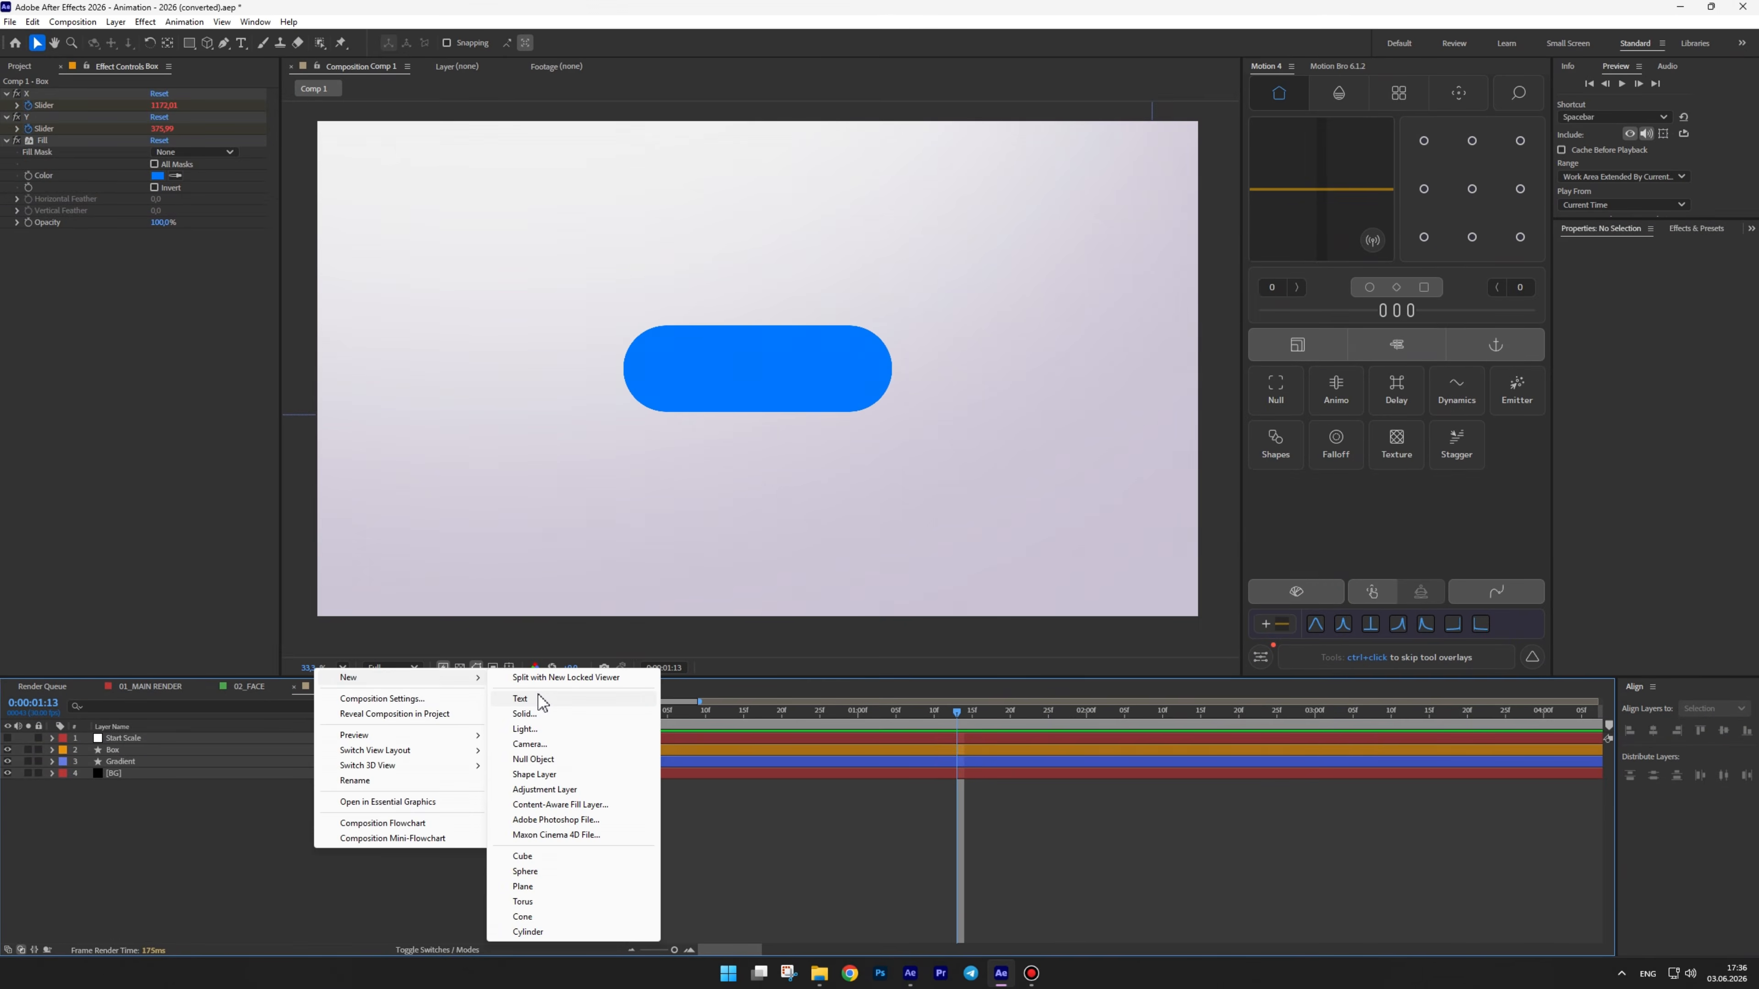
pyautogui.click(536, 699)
pyautogui.write('Pay')
pyautogui.press('Escape')
pyautogui.press("'")
pyautogui.moveTo(765, 354); pyautogui.dragTo(778, 364)
# Open the Logo composition from the Materials folder and copy its apple-logo layer
pyautogui.click(19, 66)
pyautogui.click(6, 229)
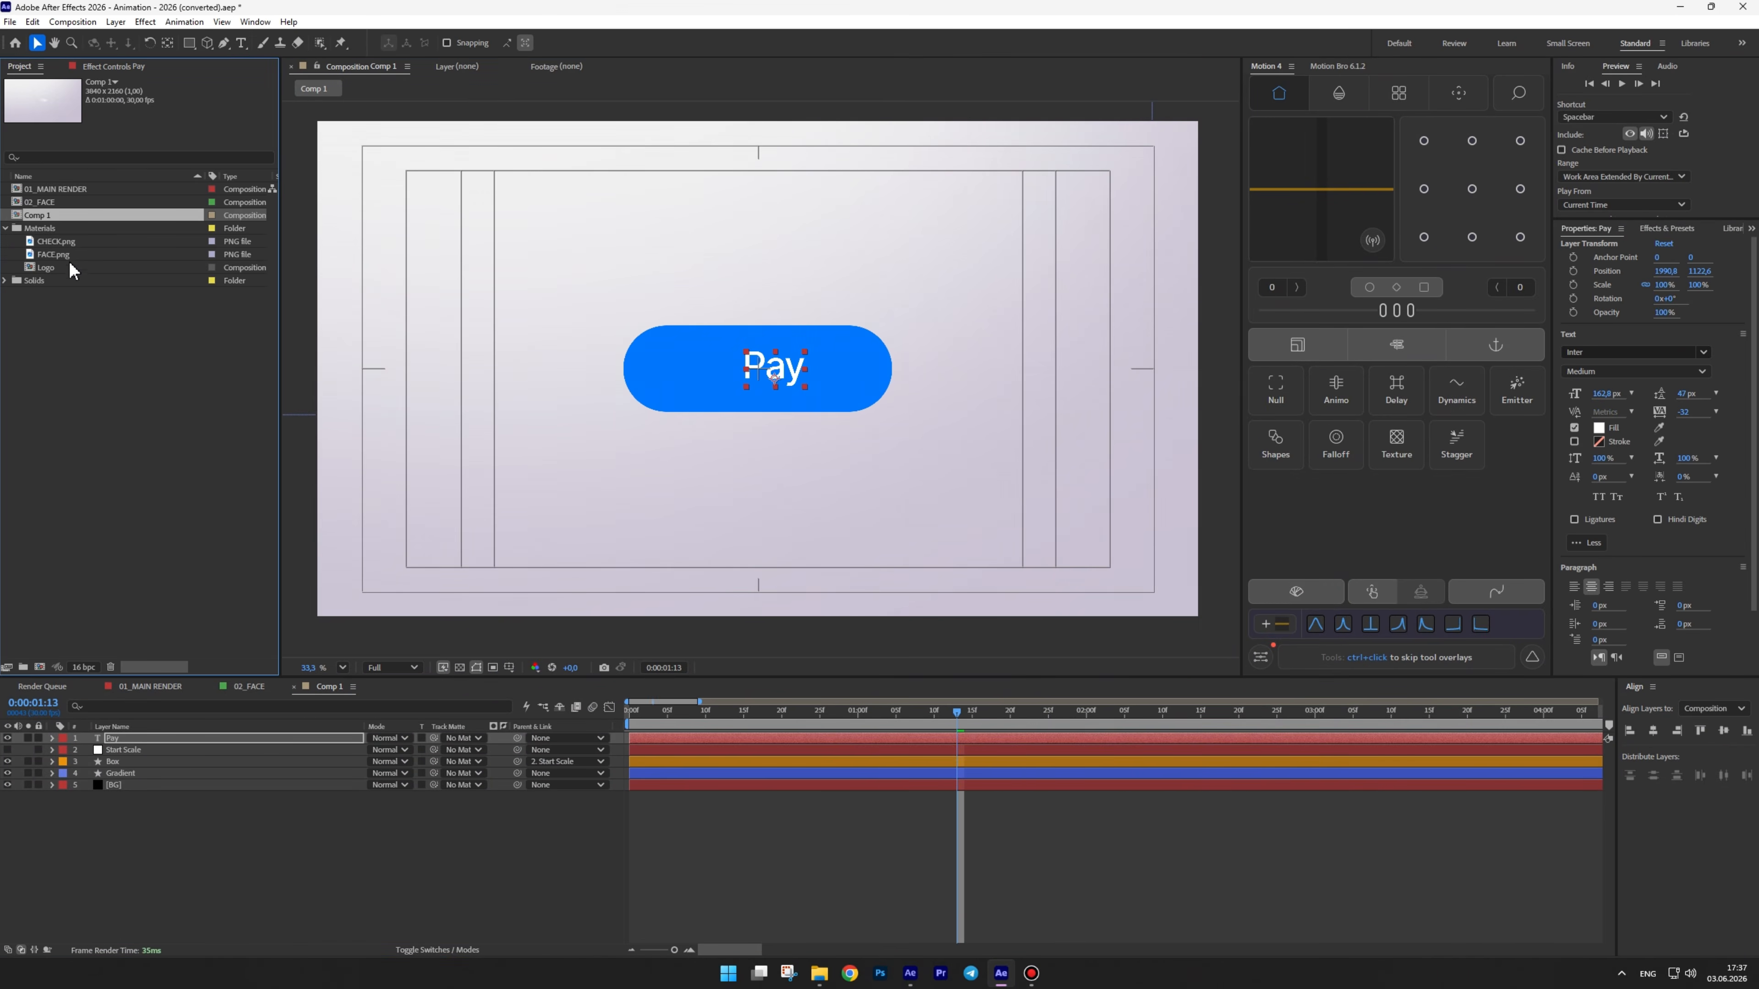
pyautogui.doubleClick(62, 266)
pyautogui.click(778, 366)
pyautogui.hotkey('ctrl', 'c')
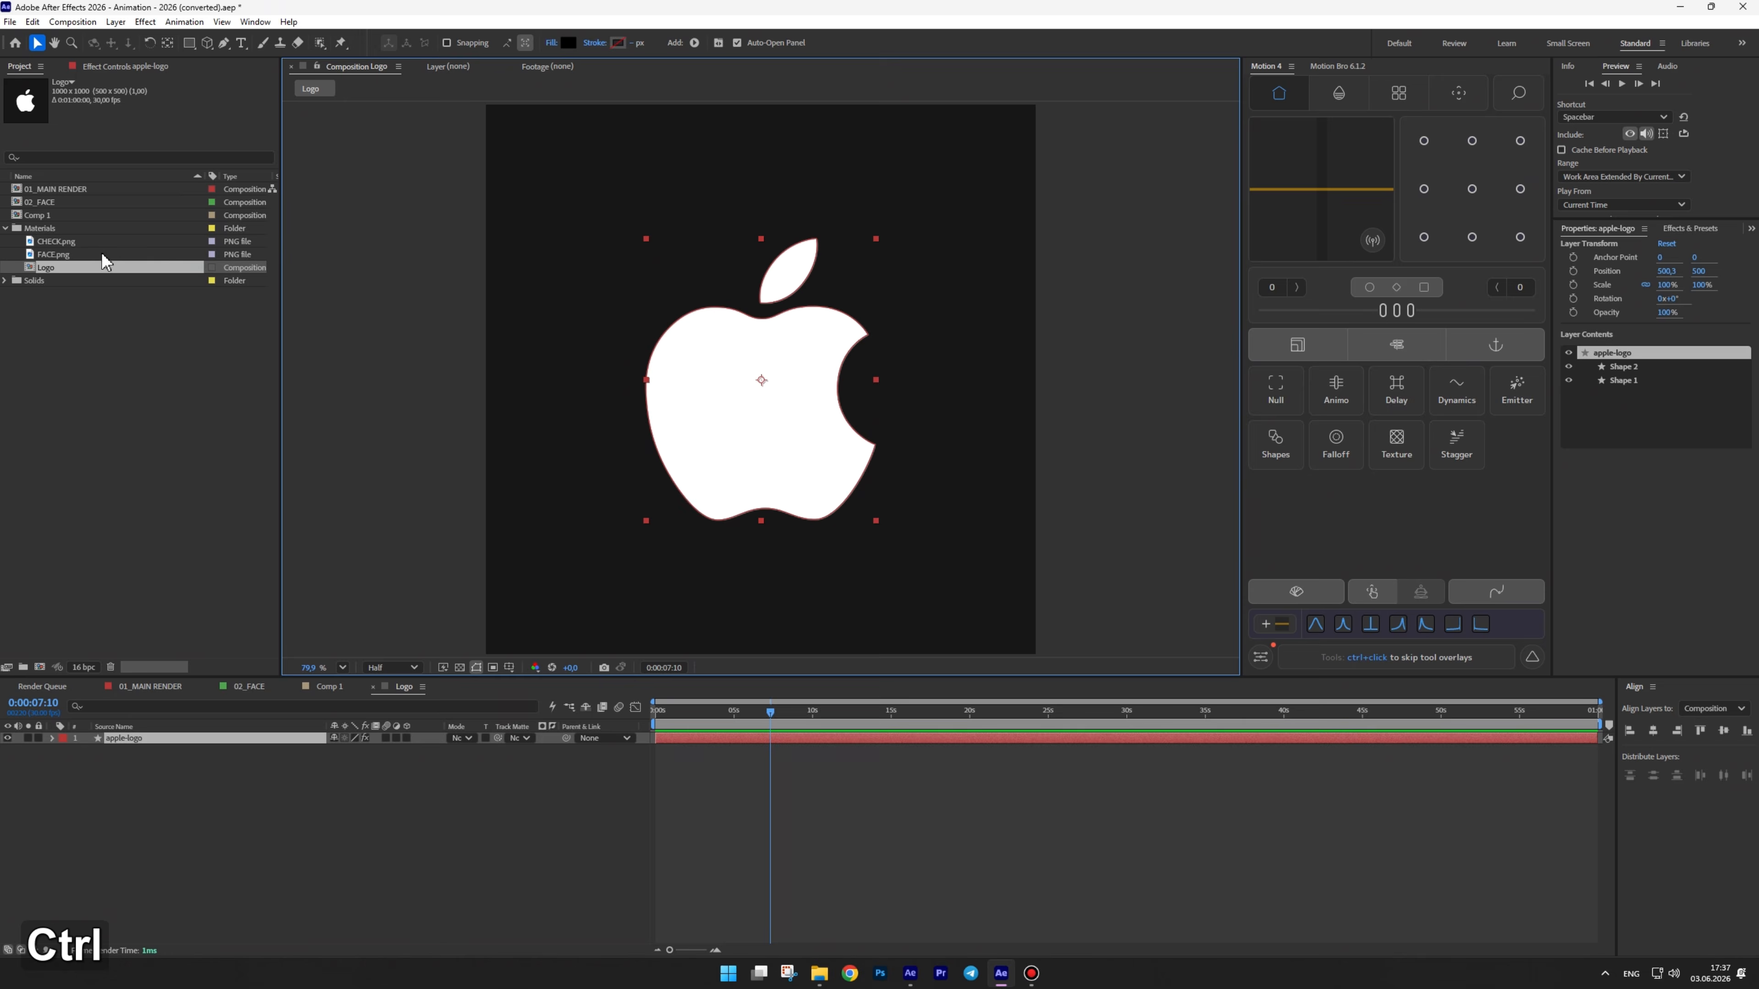
# Paste the apple logo into Comp 1, place it directly left of the Pay text, and scale it to about 31%
pyautogui.doubleClick(38, 215)
pyautogui.hotkey('ctrl', 'v')
pyautogui.moveTo(437, 240); pyautogui.dragTo(735, 372)
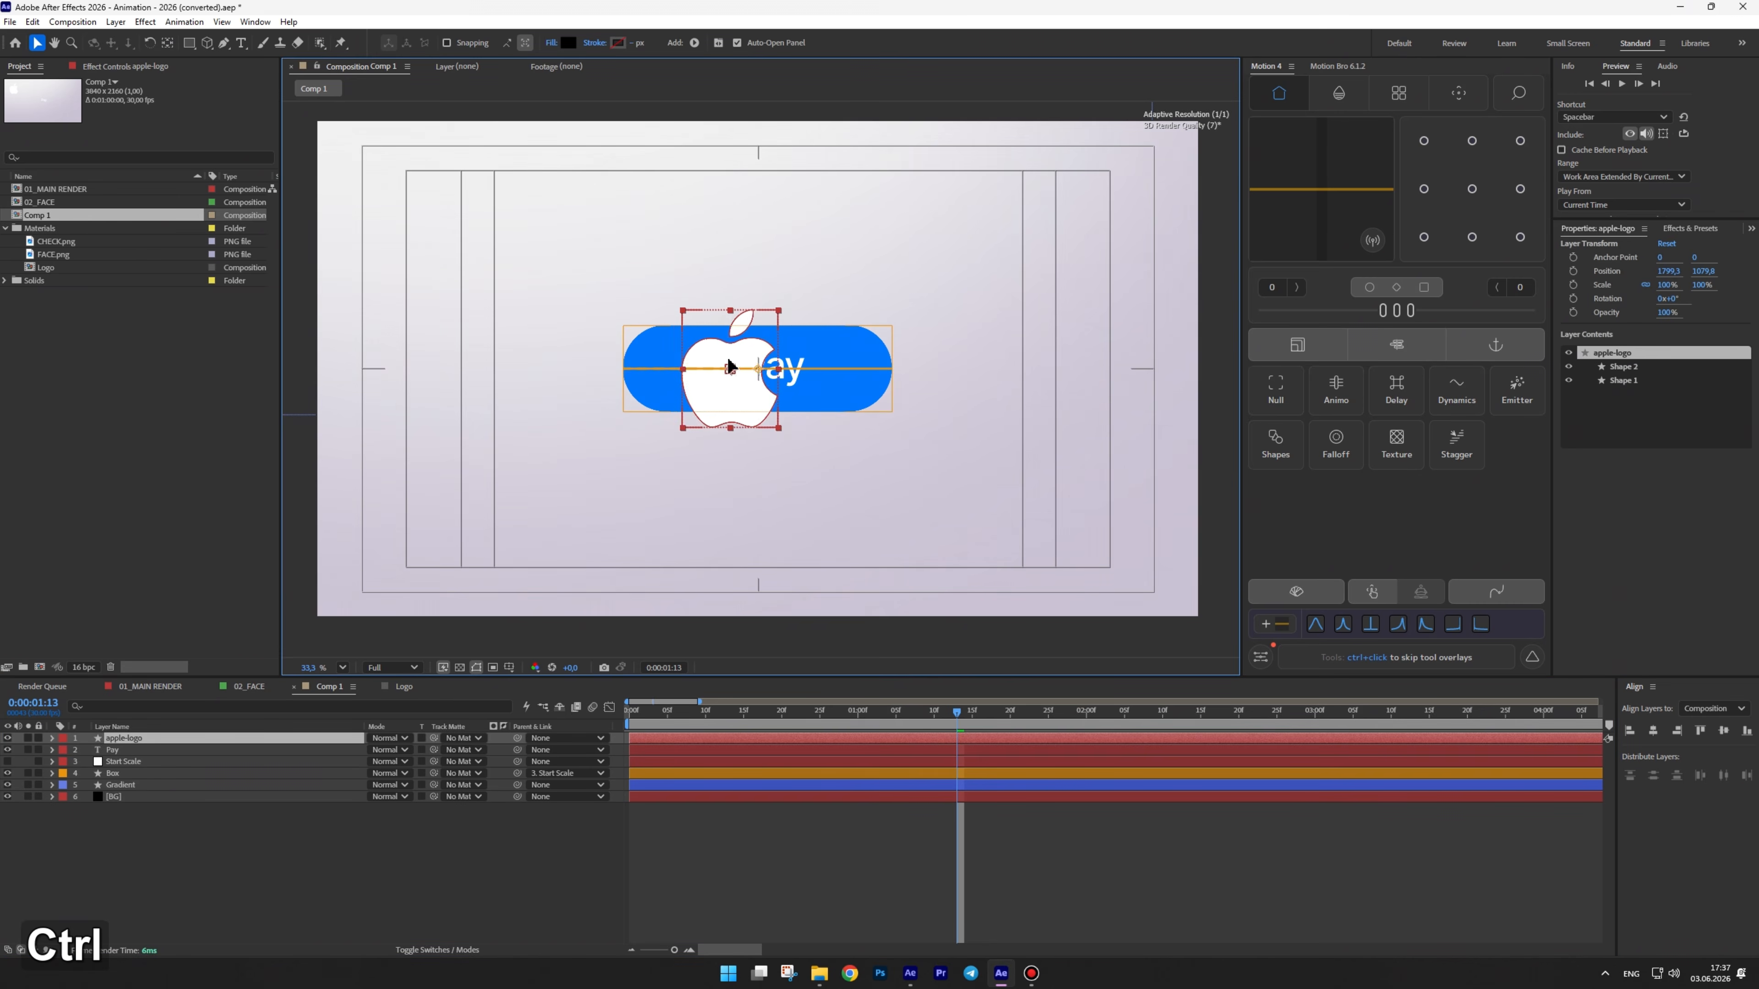
pyautogui.moveTo(778, 428); pyautogui.dragTo(702, 366)
pyautogui.scroll(1, 746, 367)
# Hide the title/action safe guides over the composition and select the Pay text
pyautogui.click(509, 667)
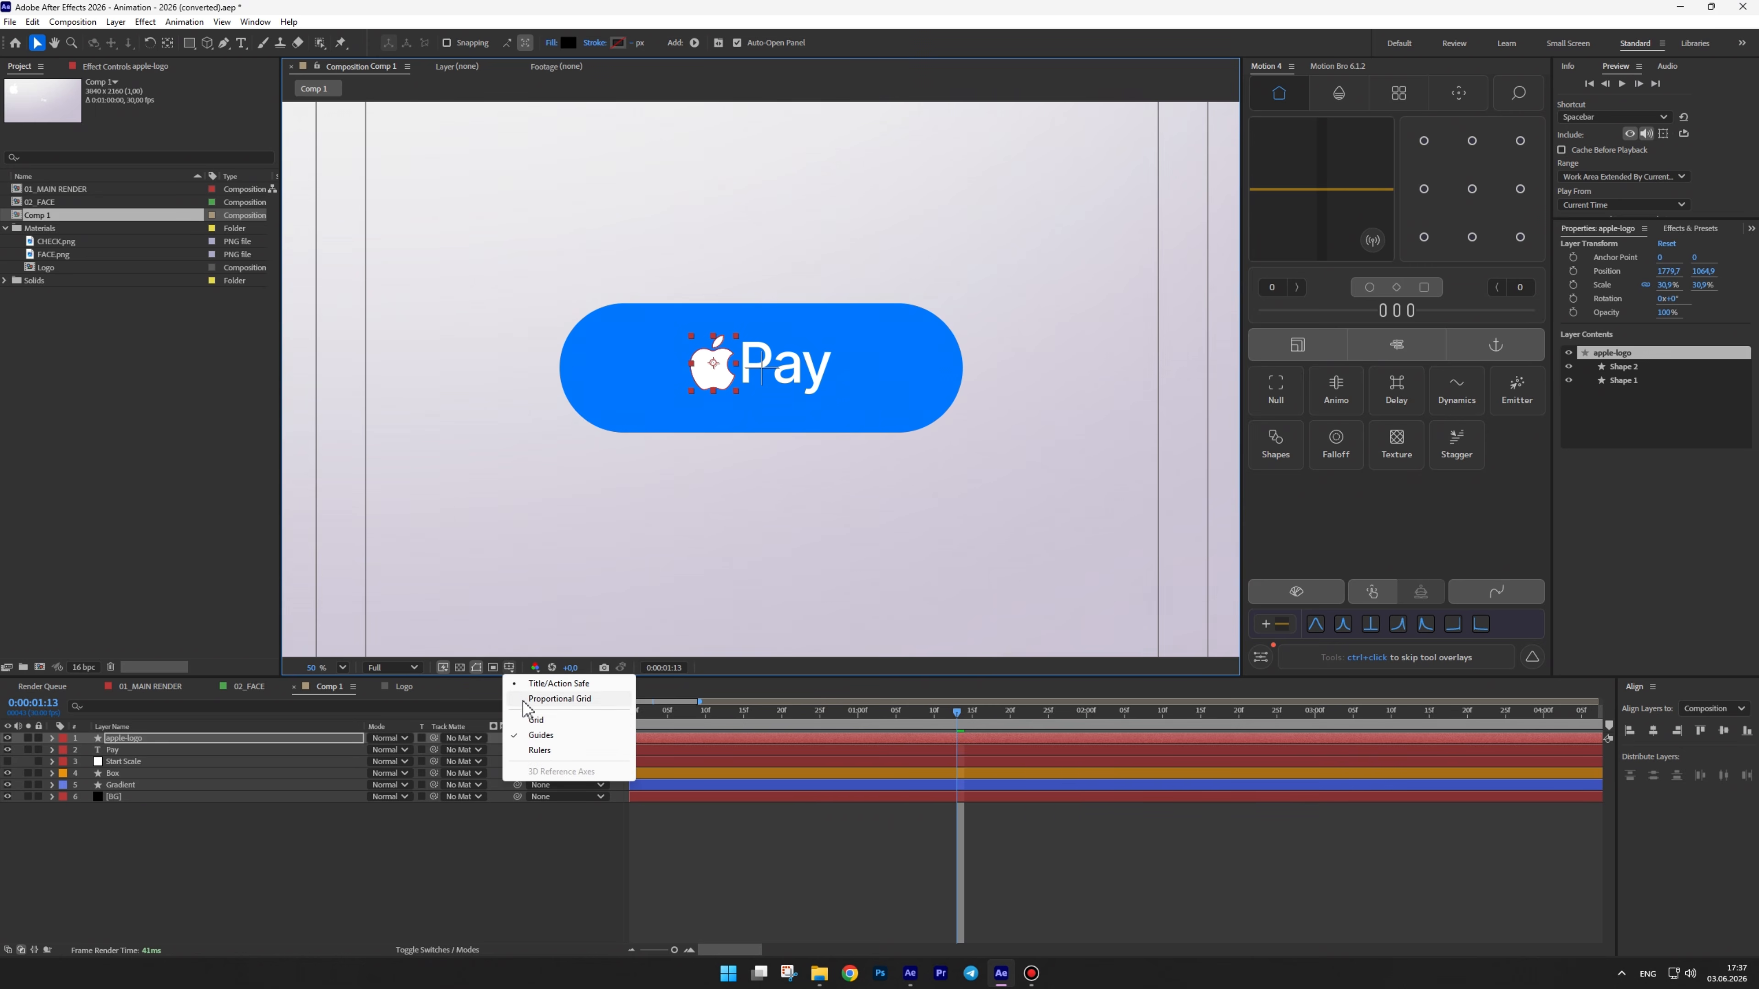
pyautogui.click(532, 719)
pyautogui.click(788, 380)
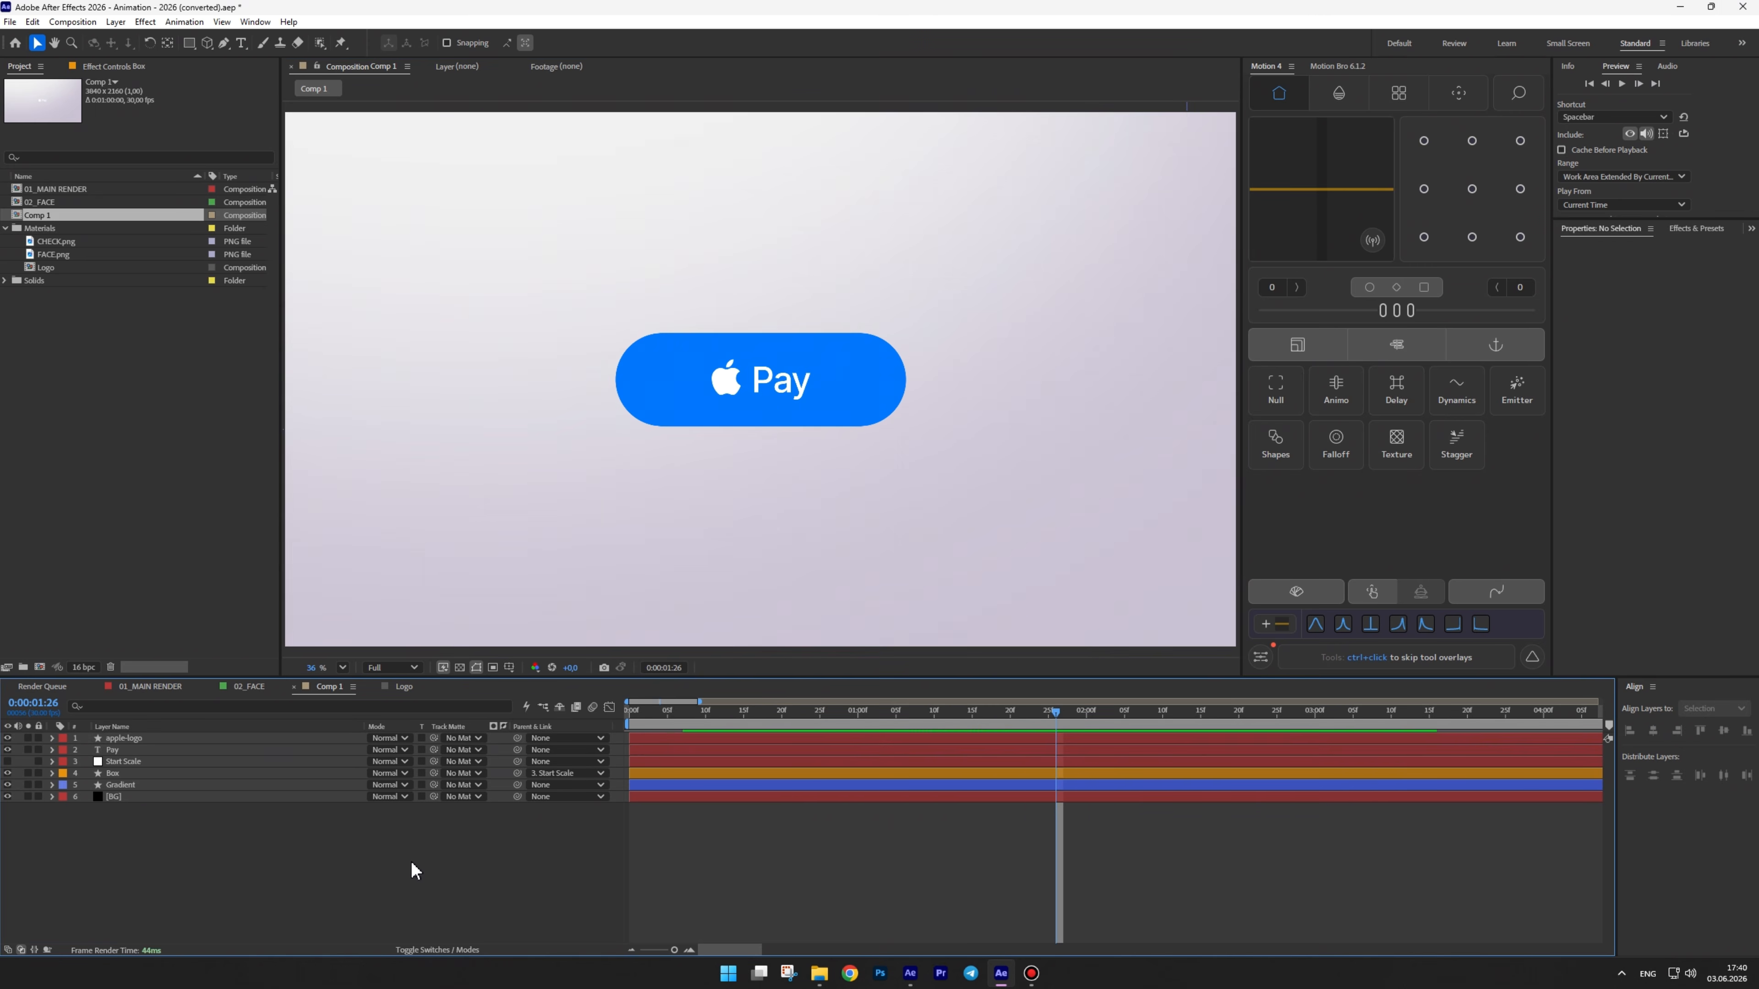
# Add a red solid as a temporary spacing guide, lower its opacity, and shrink it toward the blue box
pyautogui.hotkey('ctrl', 'y')
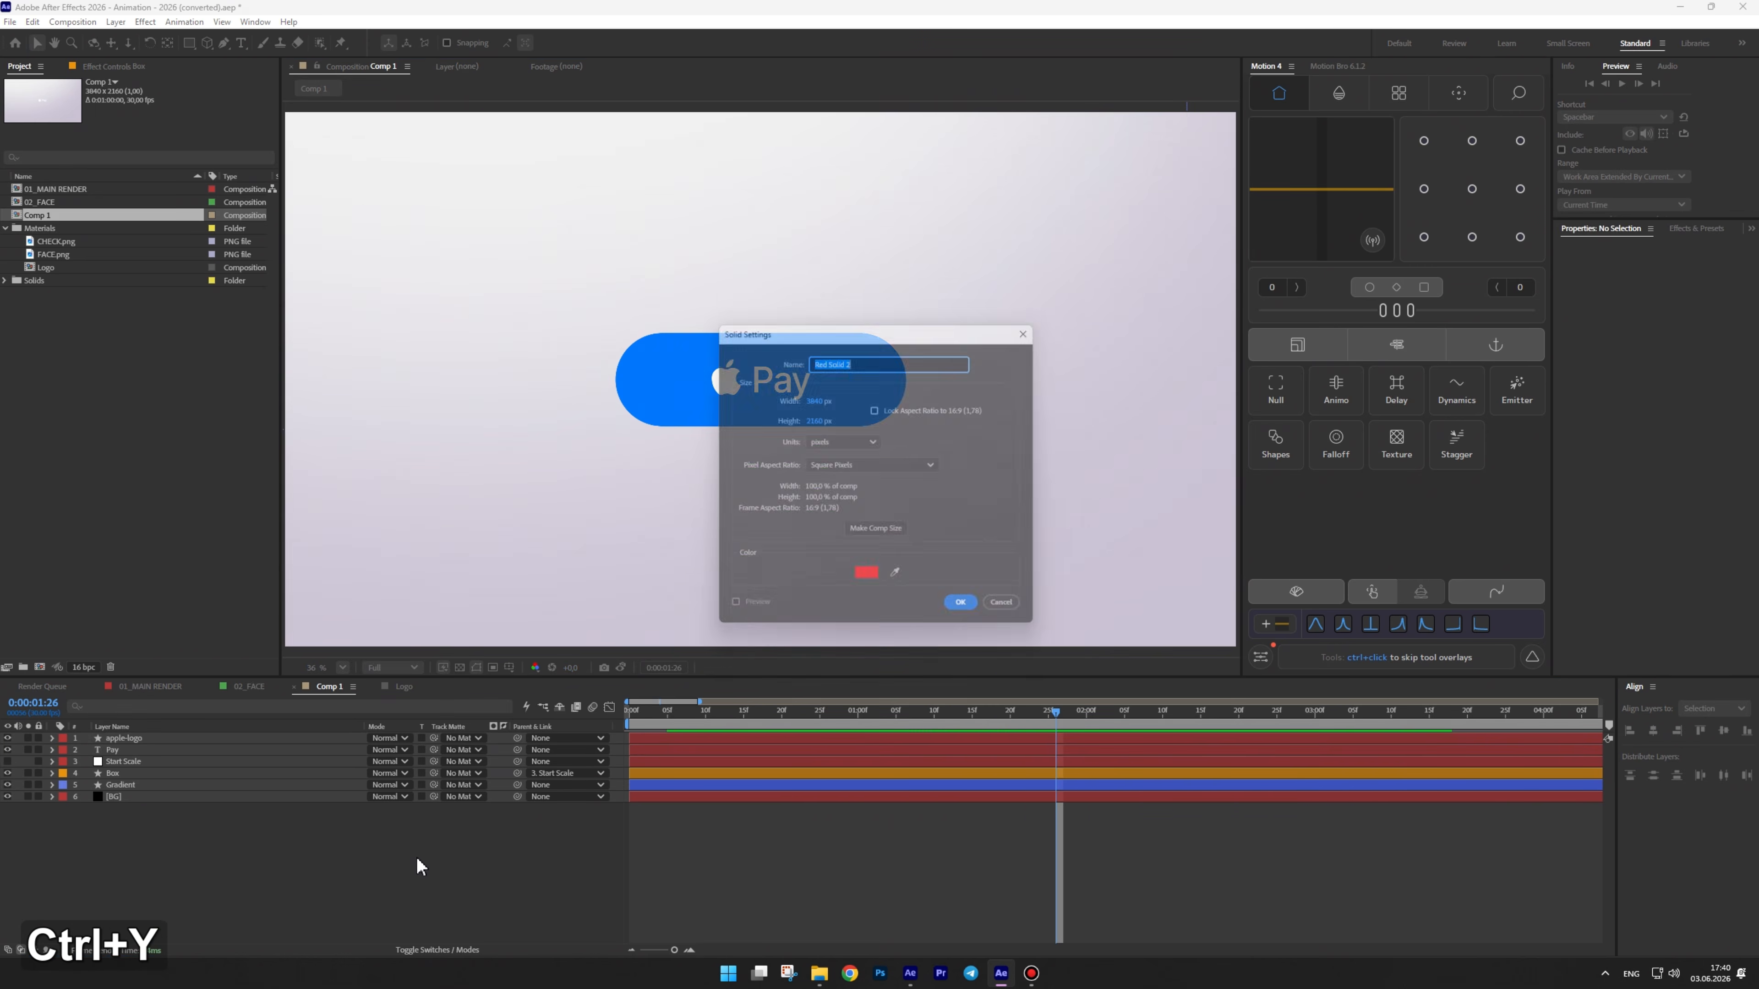
pyautogui.press('Return')
pyautogui.press('t')
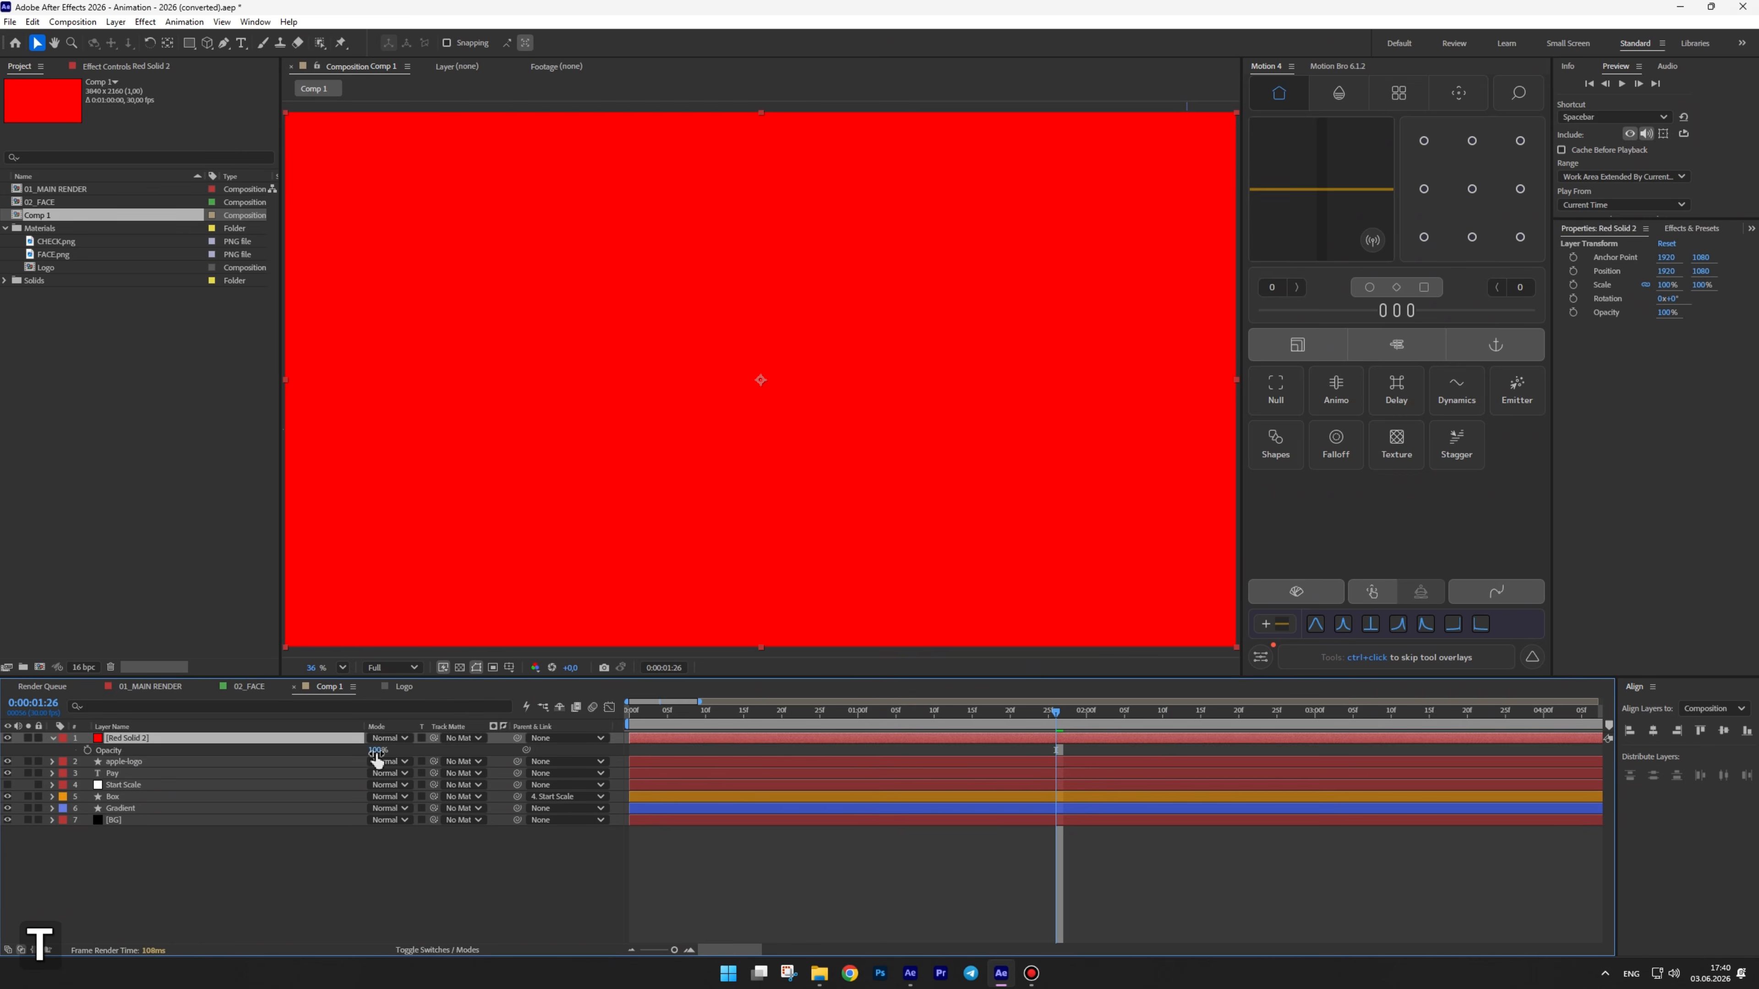
pyautogui.moveTo(377, 754); pyautogui.dragTo(327, 760)
pyautogui.moveTo(286, 648); pyautogui.dragTo(622, 428)
pyautogui.scroll(5, 764, 380)
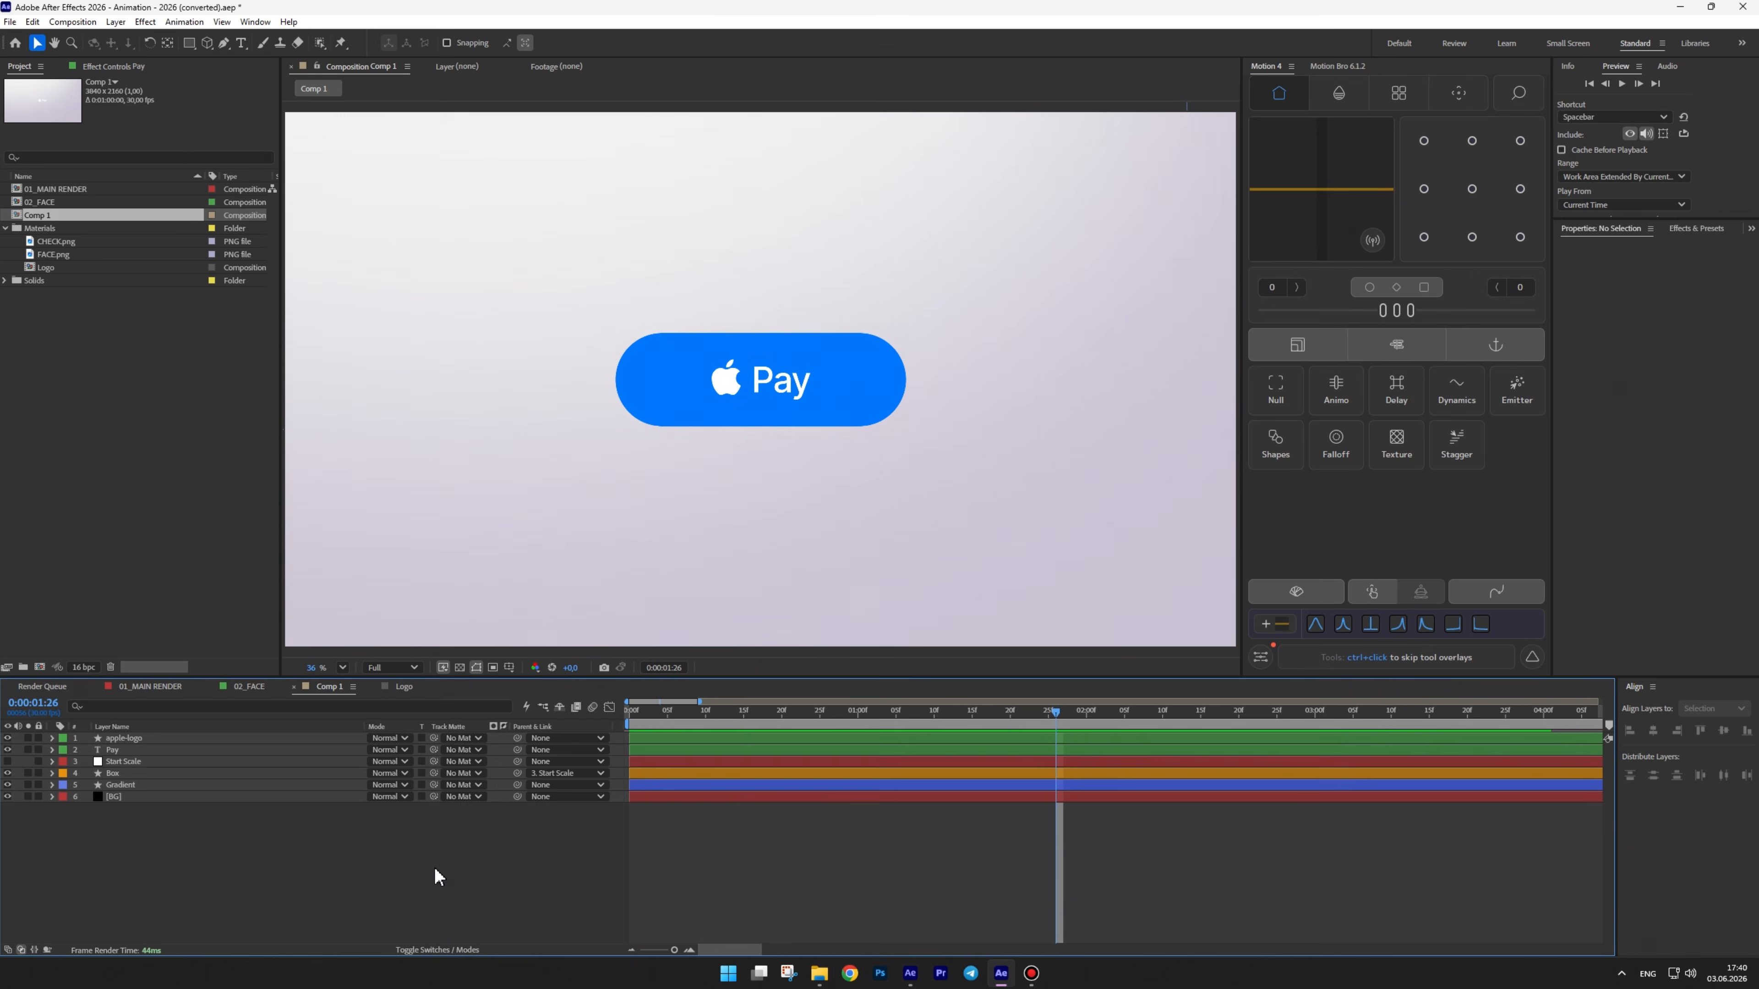
# Create a null object and name it Text Scale
pyautogui.rightClick(435, 870)
pyautogui.moveTo(498, 700)
pyautogui.click(701, 786)
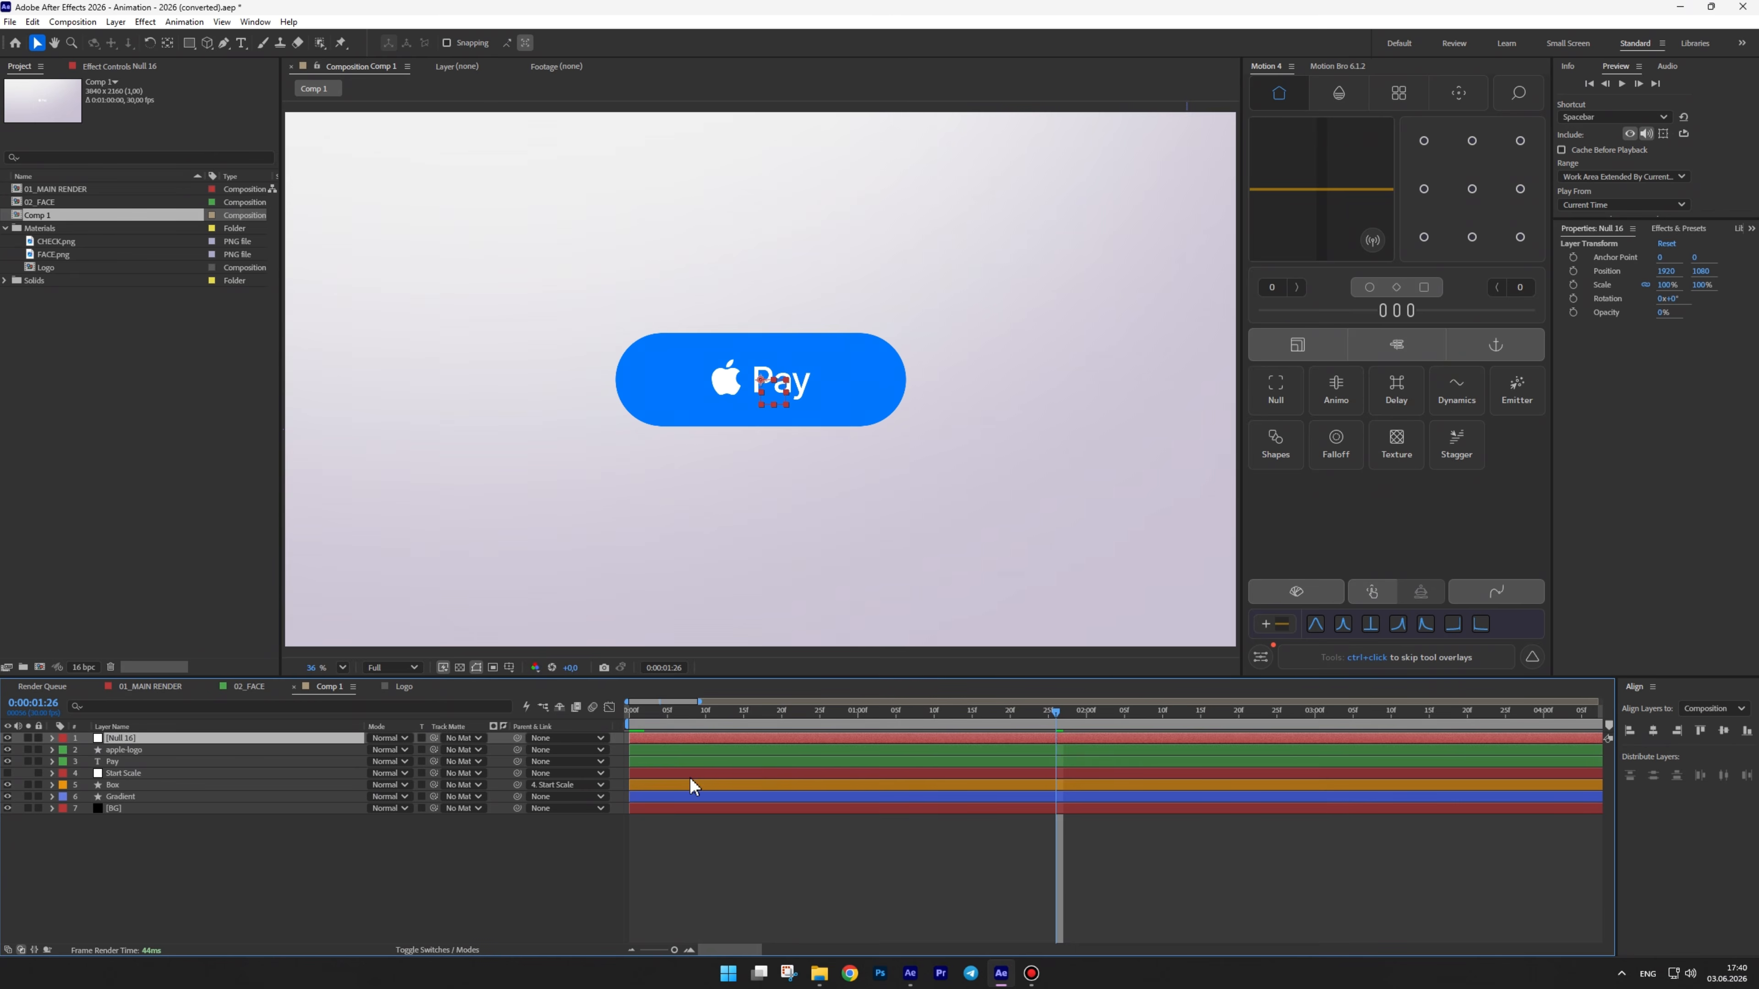
pyautogui.press('Return')
pyautogui.write('Te')
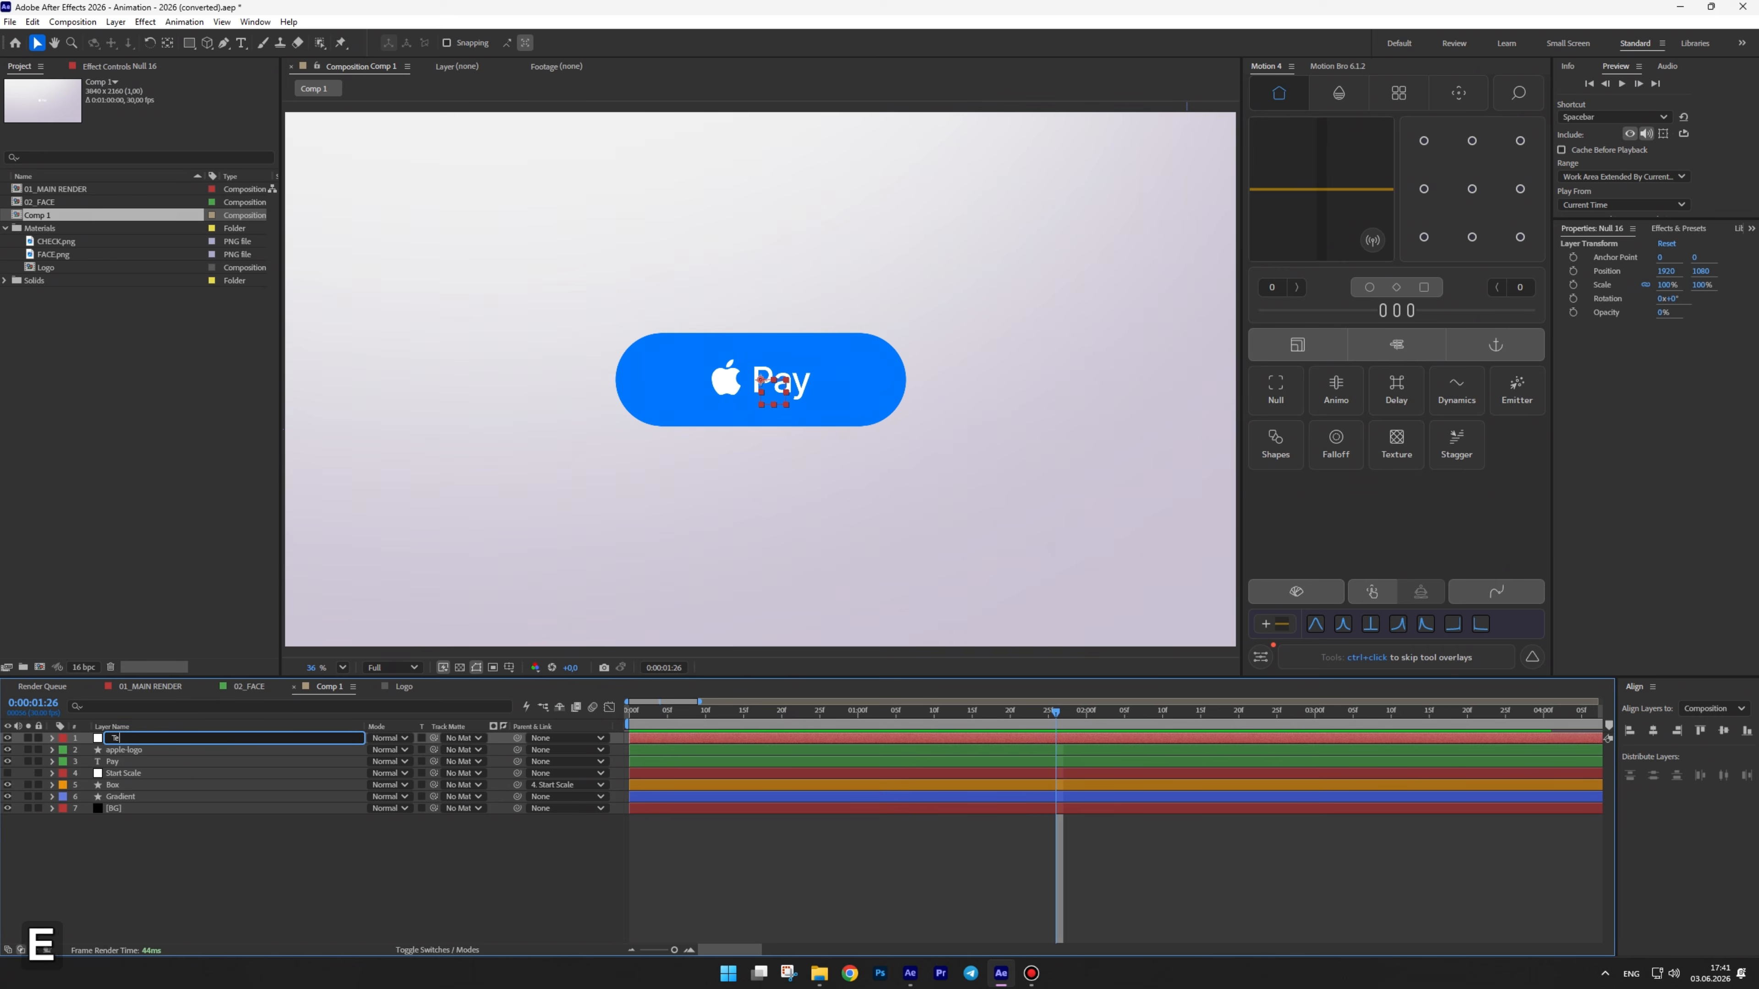
pyautogui.write('xt Scale')
# Parent the apple-logo and Pay layers to Text Scale, and parent Text Scale to Start Scale
pyautogui.click(132, 750)
pyautogui.keyDown('shift'); pyautogui.click(132, 761); pyautogui.keyUp('shift')
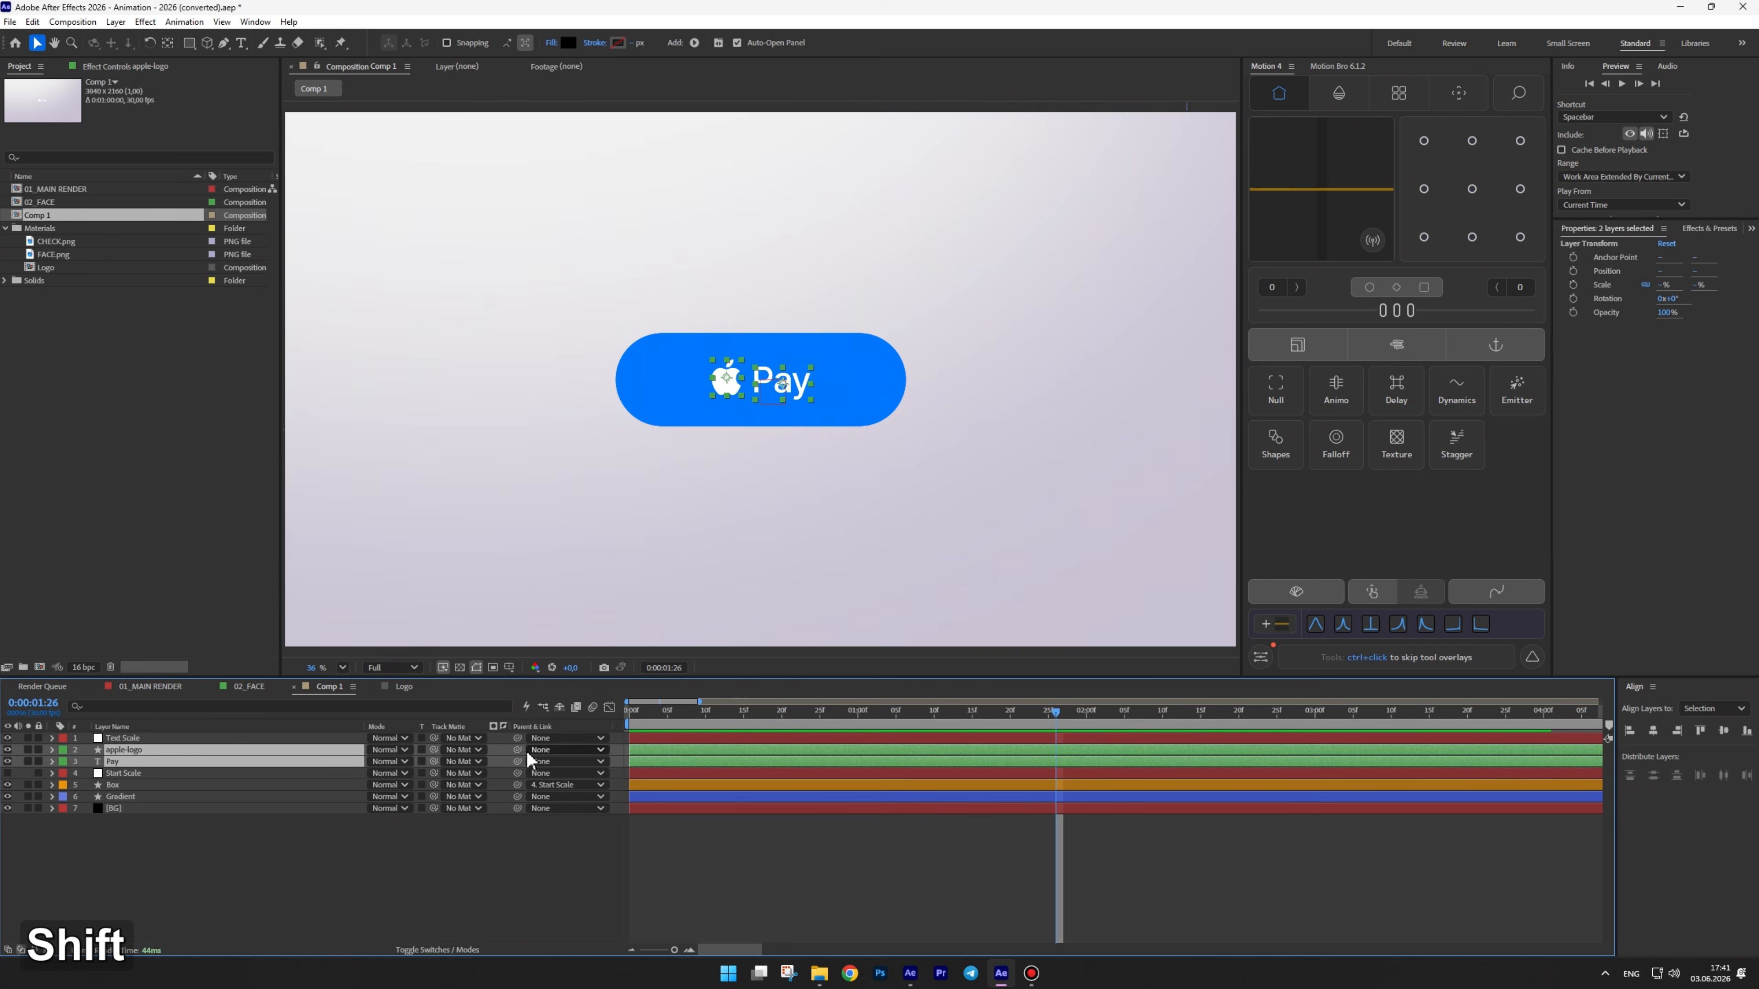
pyautogui.moveTo(521, 749); pyautogui.dragTo(184, 745)
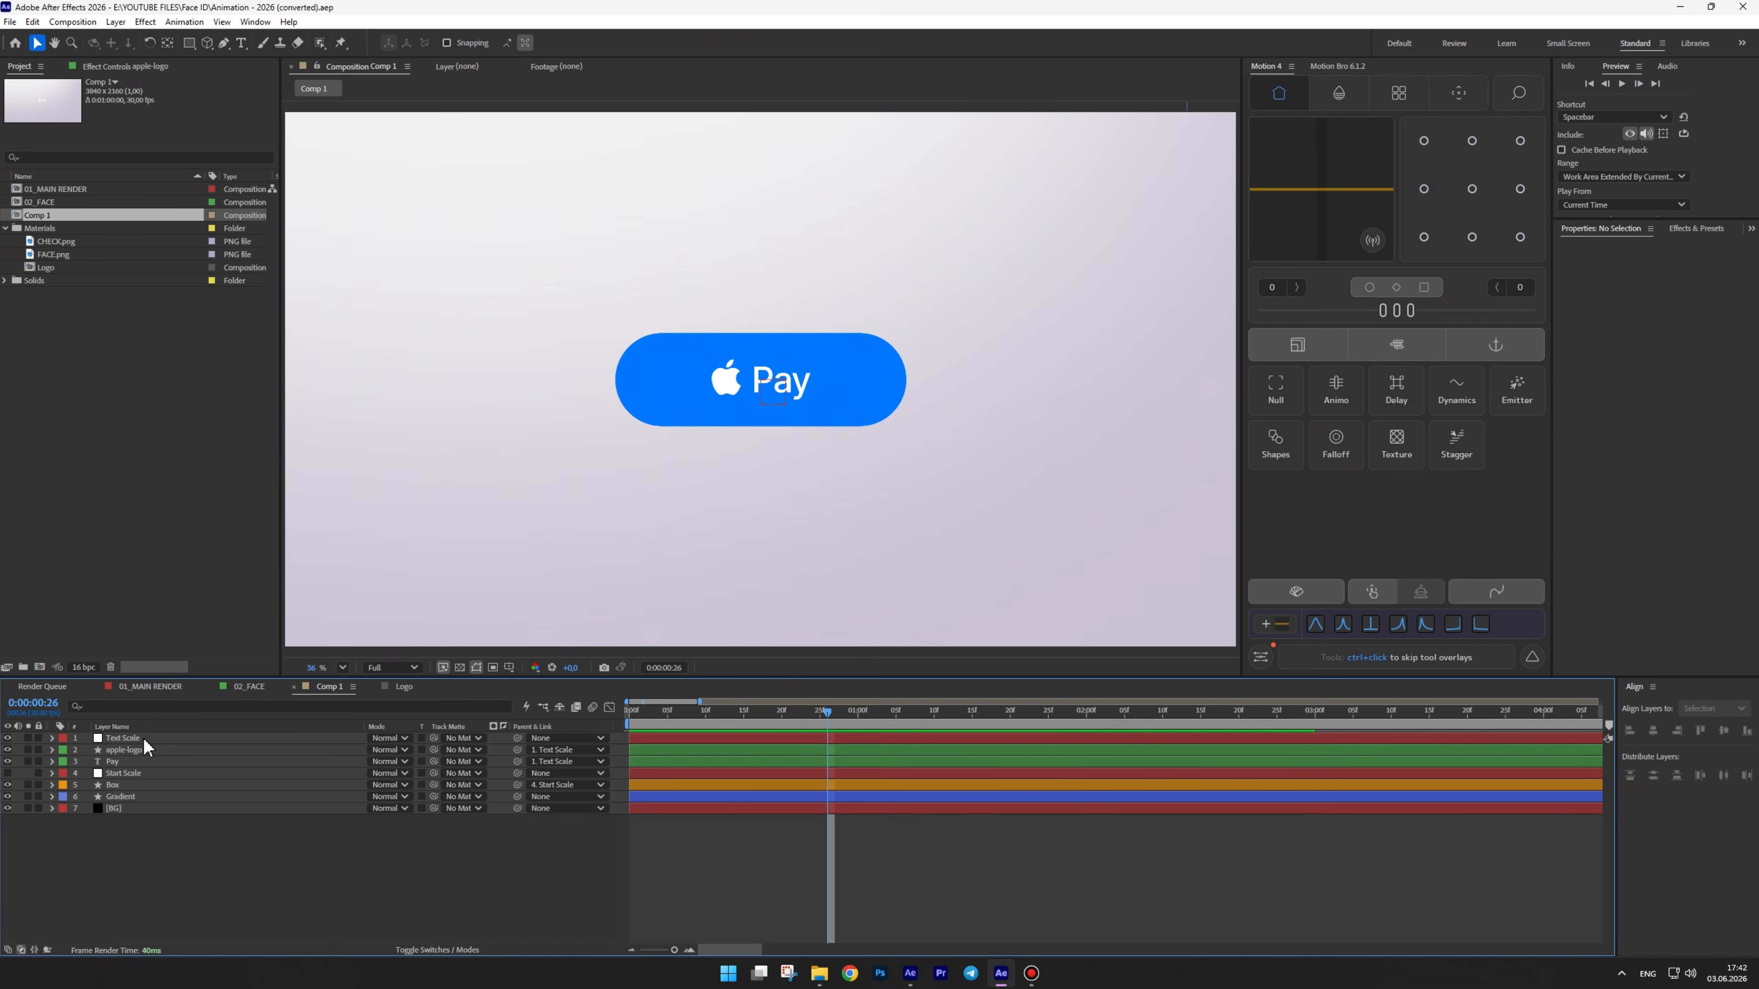
pyautogui.click(126, 738)
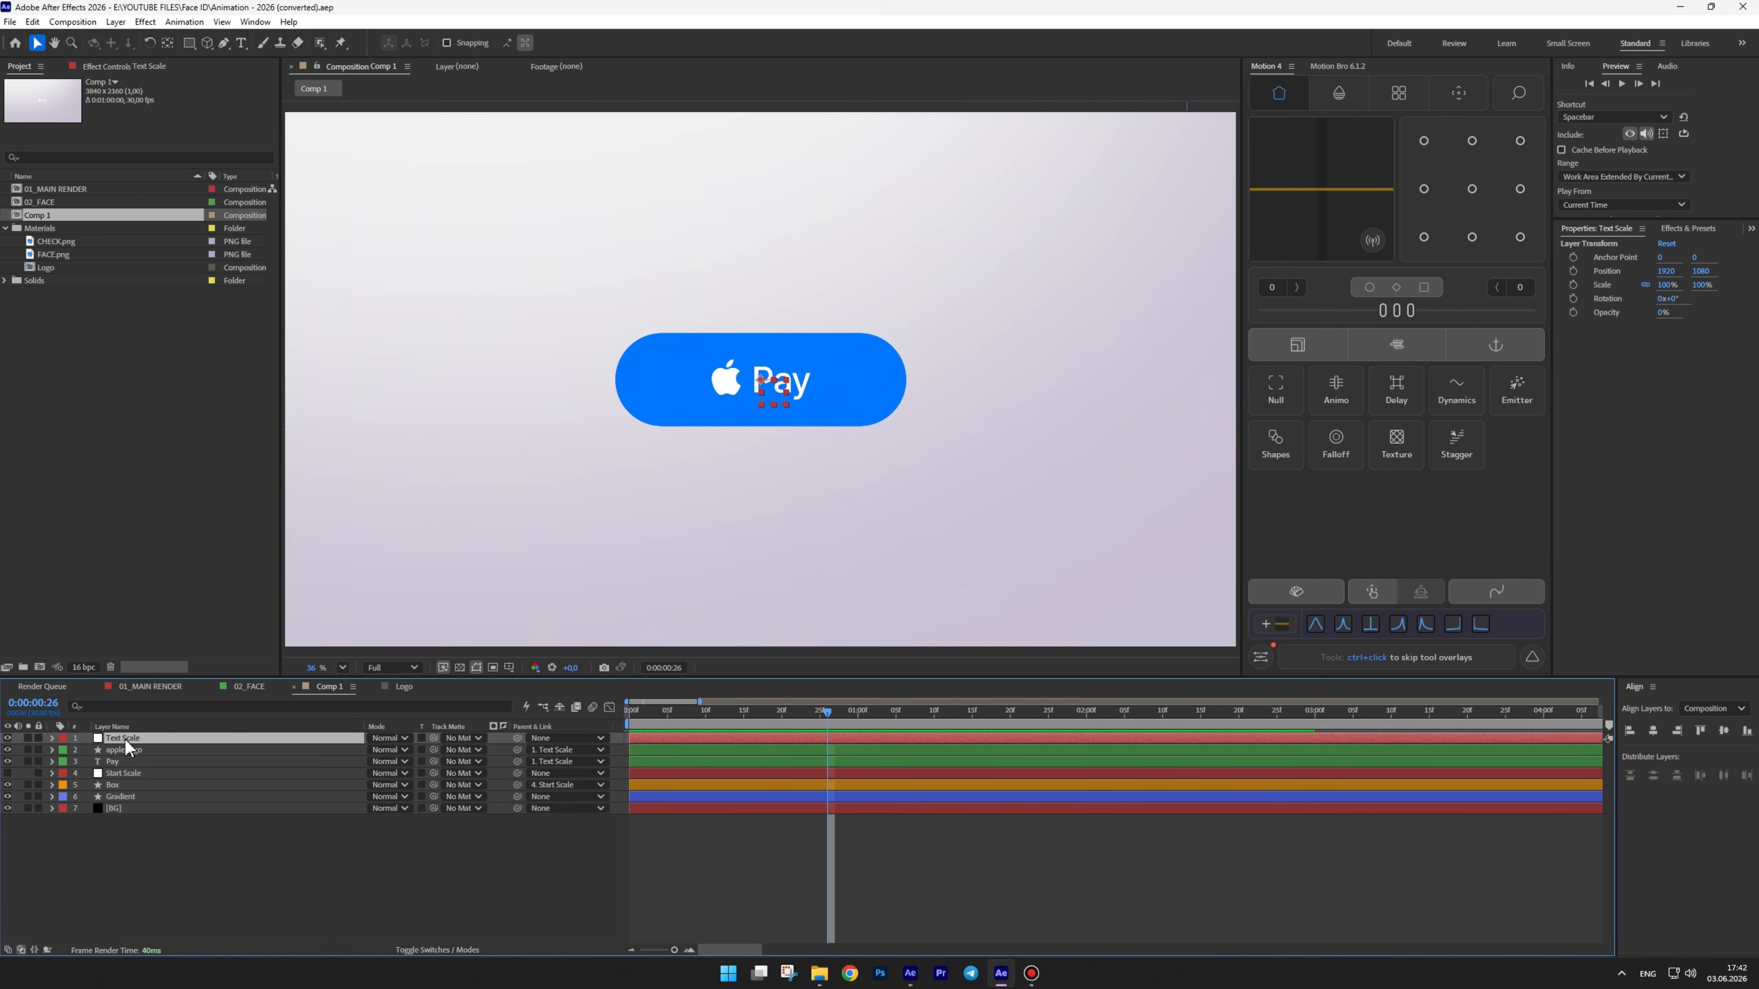
pyautogui.moveTo(517, 738); pyautogui.dragTo(166, 774)
pyautogui.click(645, 722)
pyautogui.moveTo(644, 722); pyautogui.dragTo(806, 705)
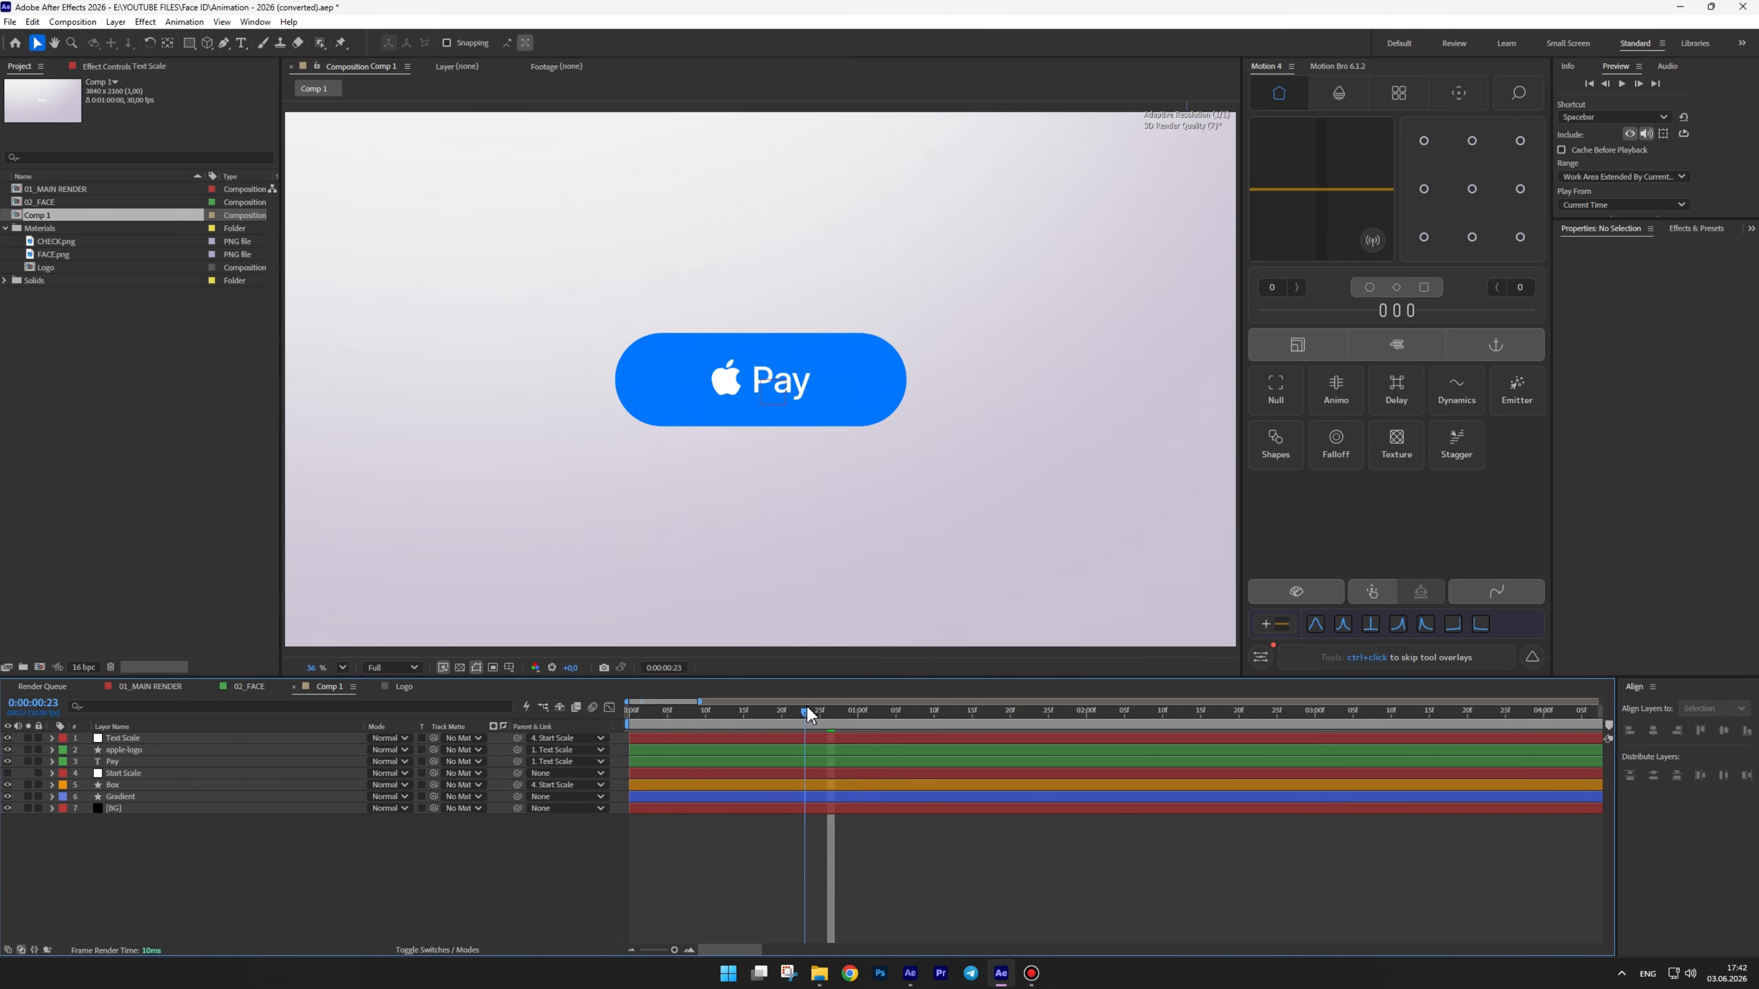
# Keyframe the Text Scale null's Scale from 0% at frame 4 to 100% at frame 9
pyautogui.click(128, 740)
pyautogui.press('s')
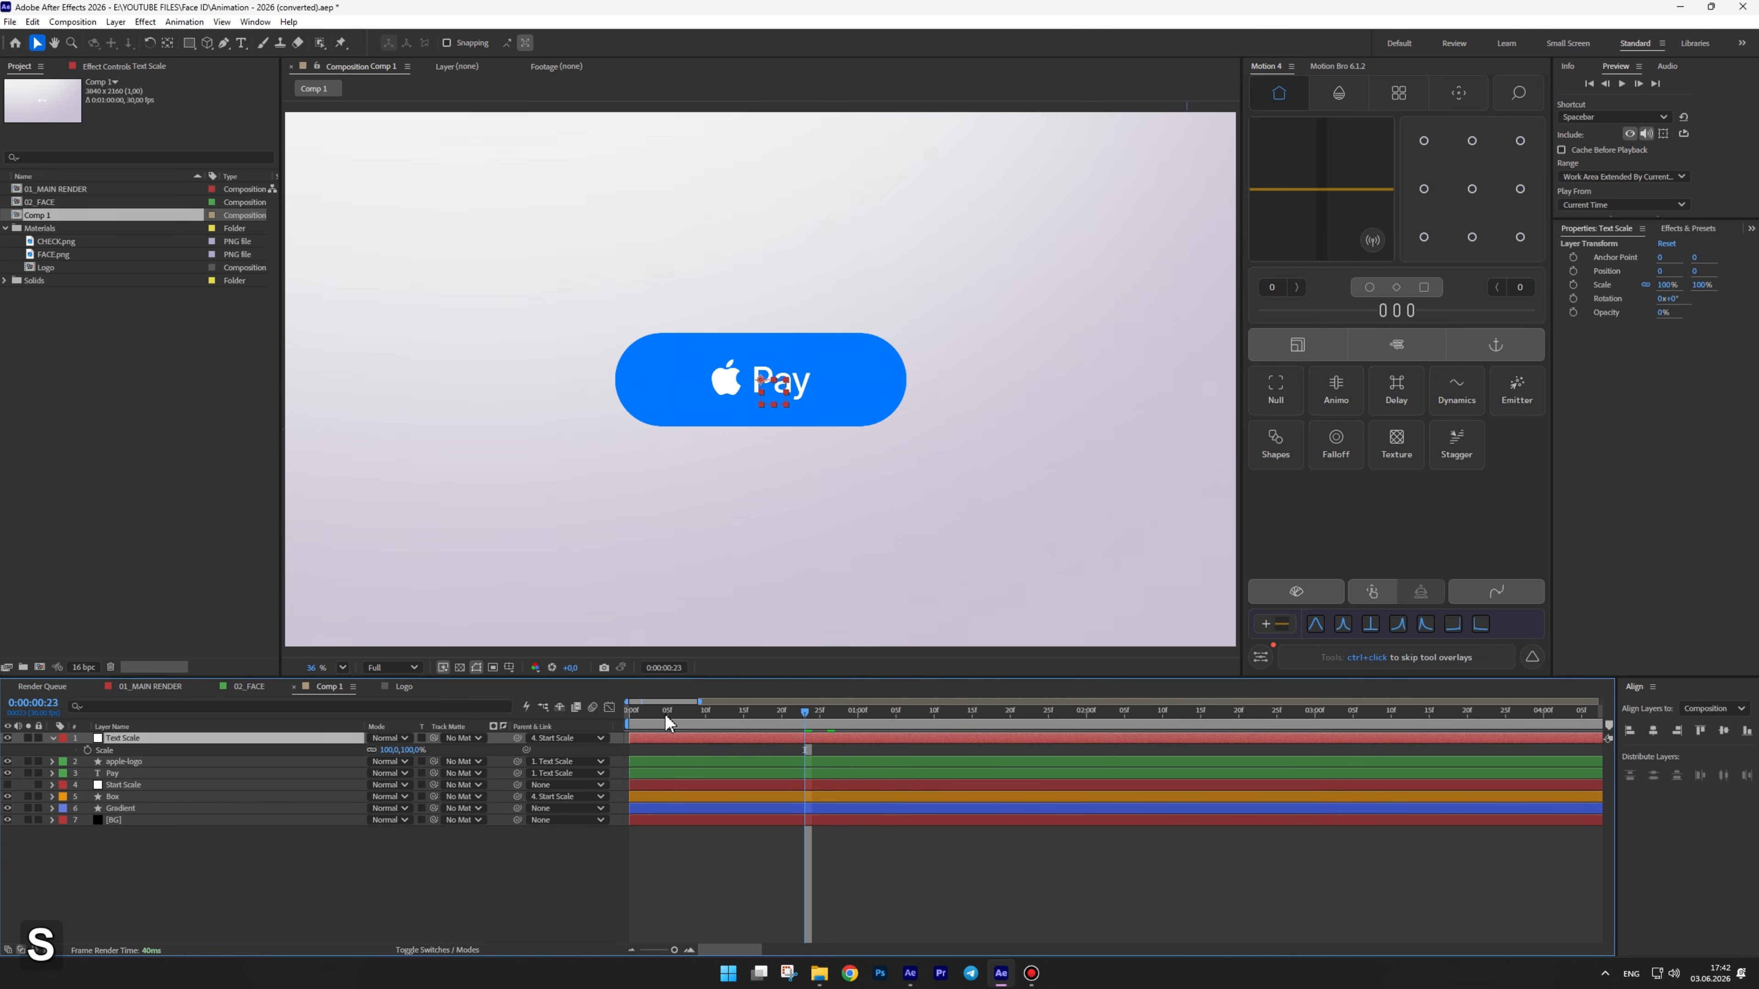
pyautogui.moveTo(664, 714)
pyautogui.mouseDown()
pyautogui.moveTo(636, 722)
pyautogui.moveTo(660, 711)
pyautogui.mouseUp()
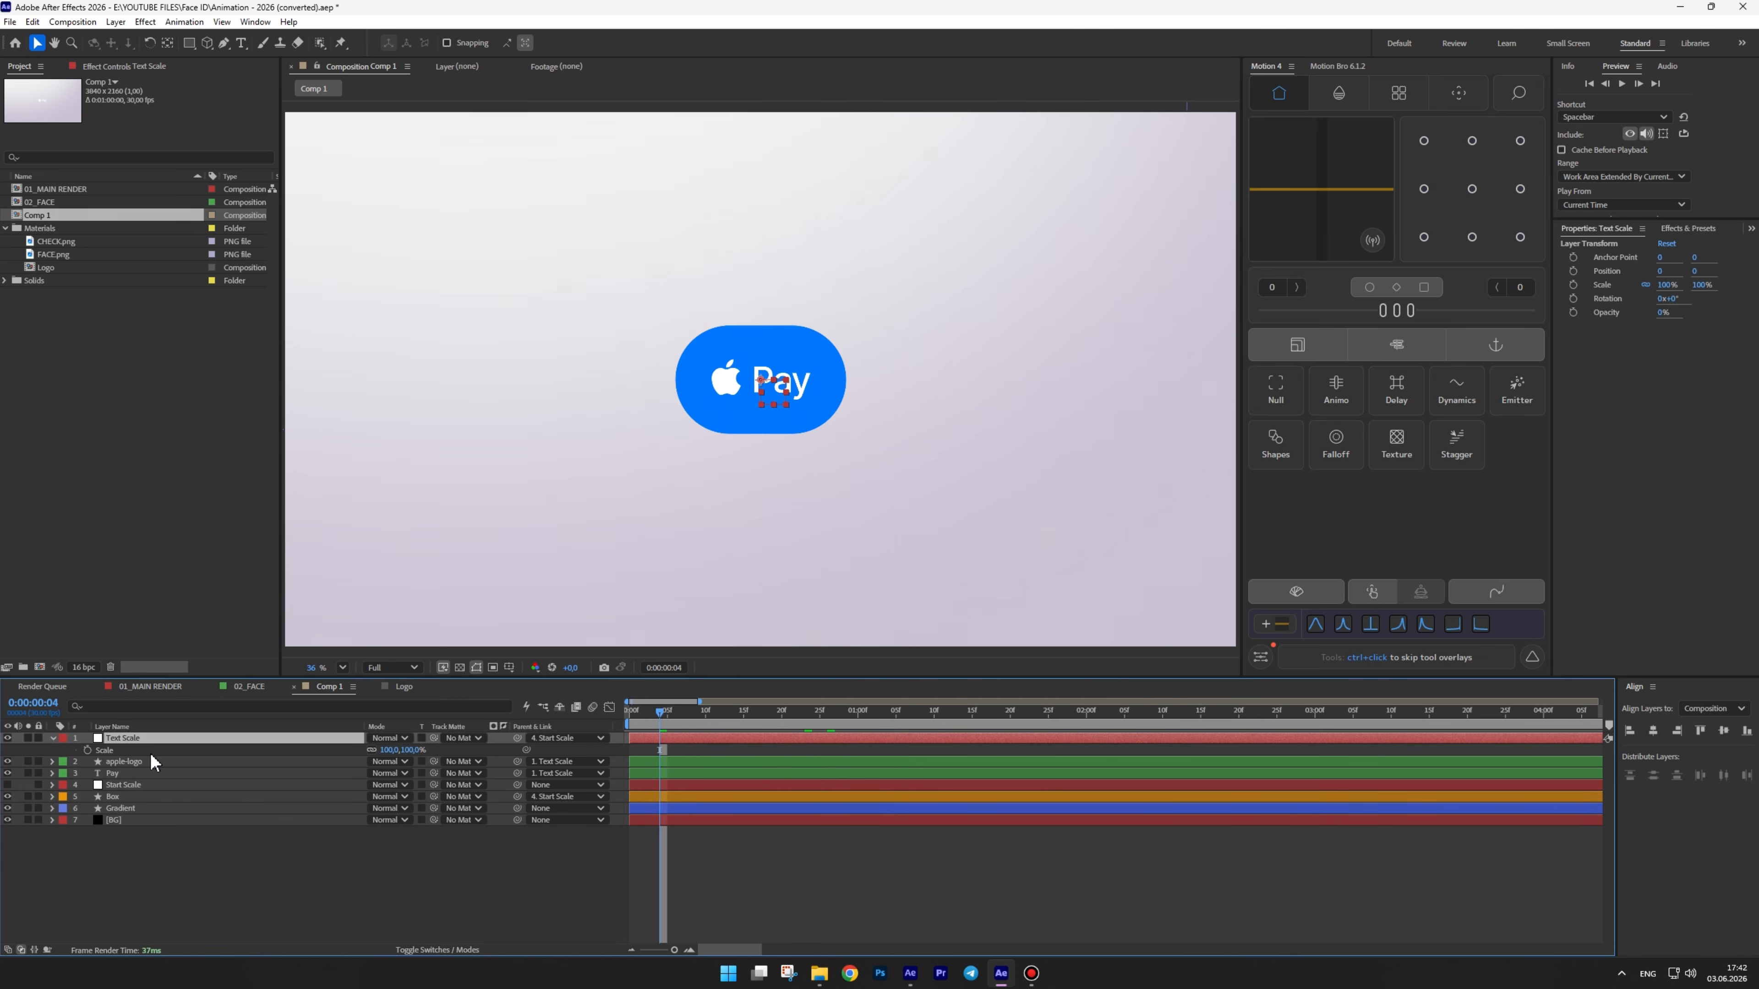
pyautogui.press('pagedown')
pyautogui.press('pagedown')
pyautogui.press('pagedown')
pyautogui.press('pagedown')
pyautogui.press('pagedown')
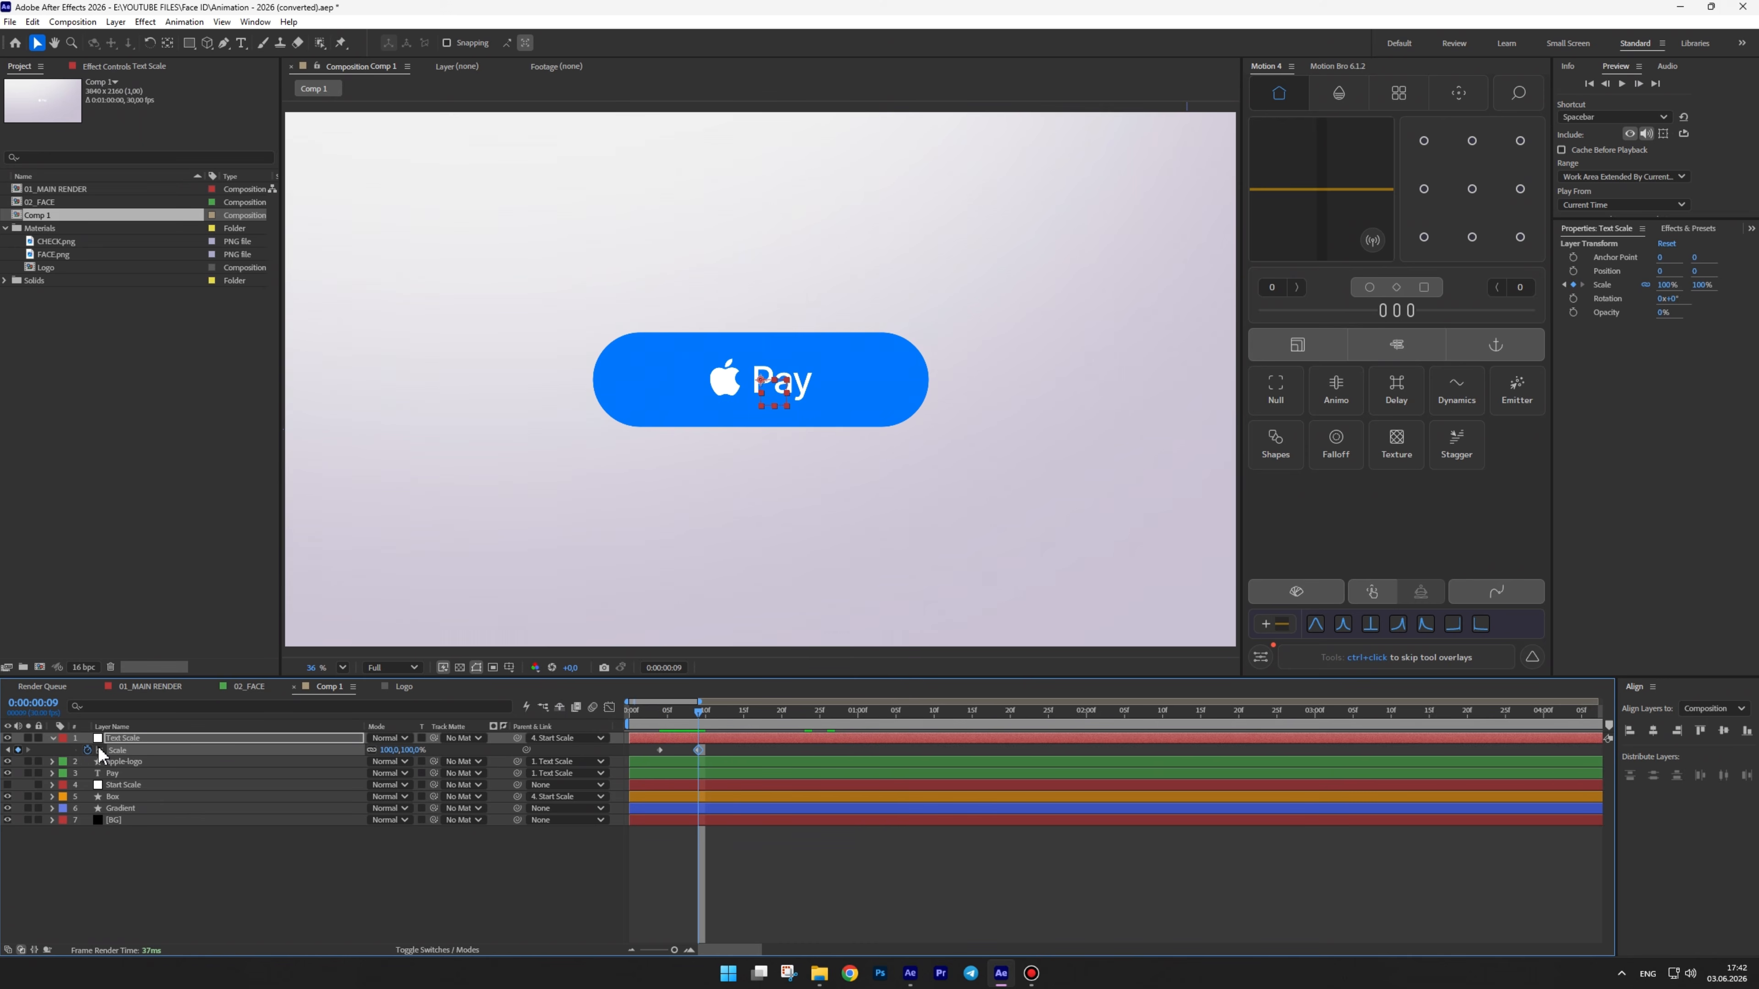
pyautogui.moveTo(696, 721); pyautogui.dragTo(728, 696)
pyautogui.click(388, 749)
pyautogui.write('0')
pyautogui.press('Return')
# Reveal the bounce expression on the Start Scale null's Scale and copy it
pyautogui.click(526, 849)
pyautogui.click(126, 785)
pyautogui.press('e')
pyautogui.press('e')
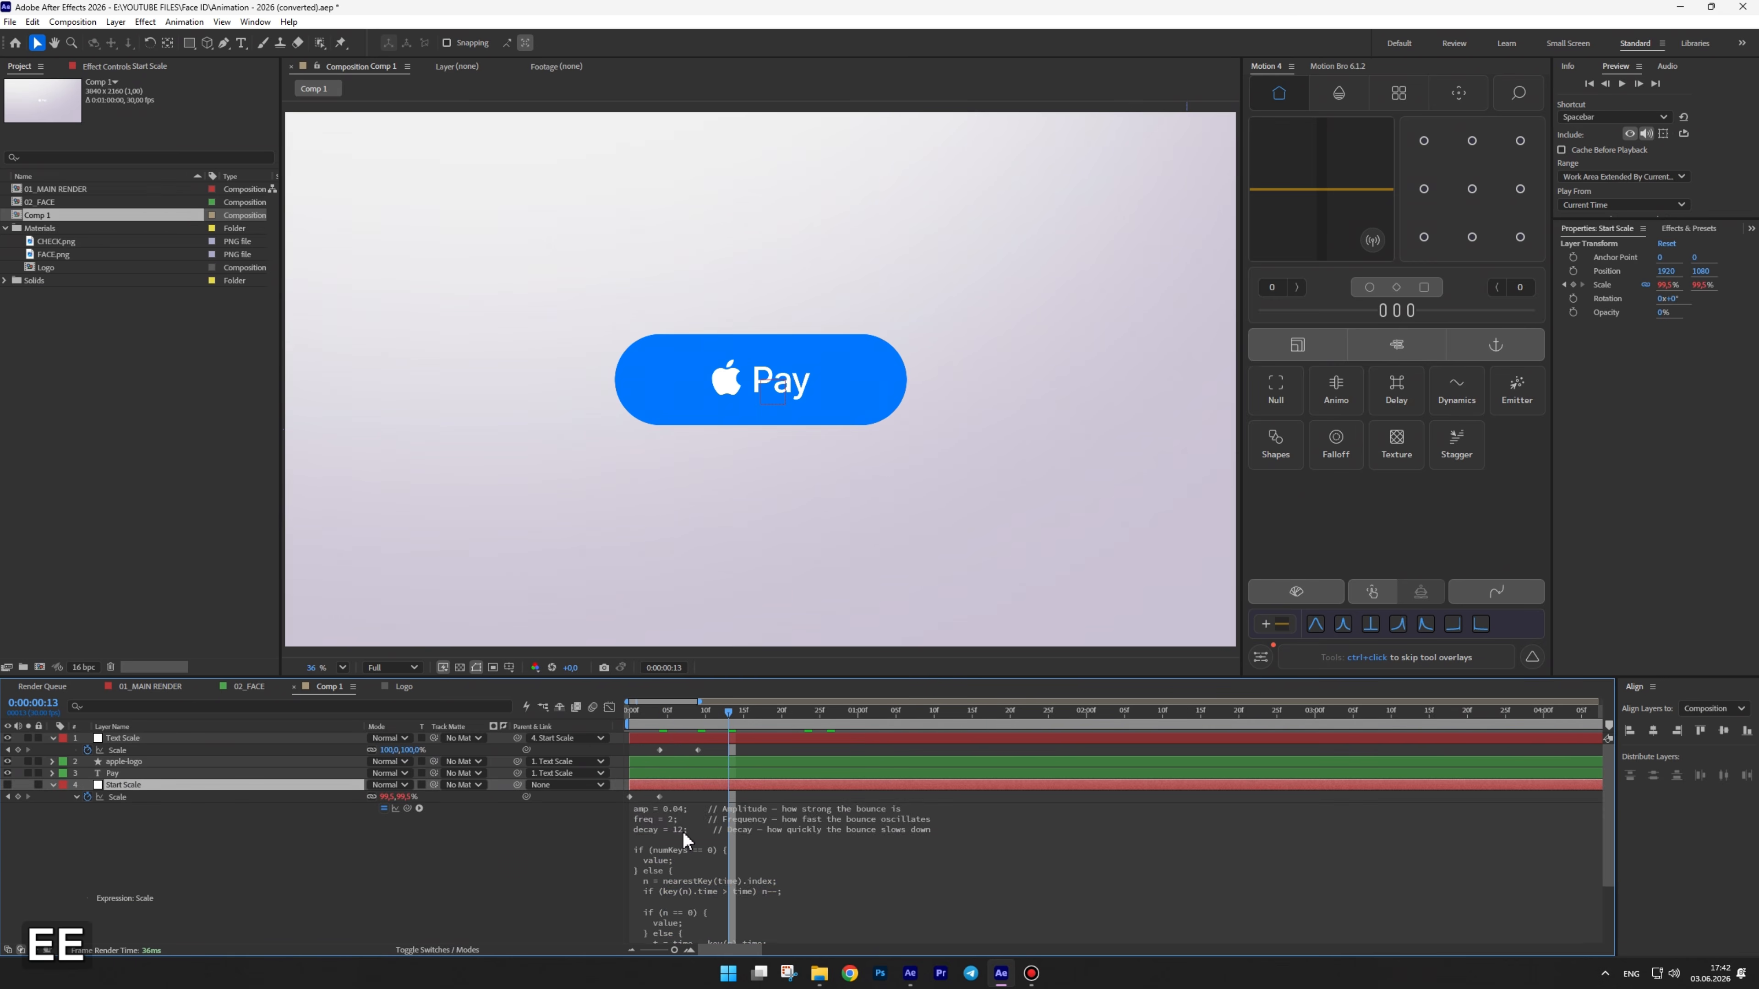
pyautogui.click(683, 832)
pyautogui.hotkey('ctrl', 'c')
pyautogui.click(540, 835)
pyautogui.click(77, 797)
# Paste the bounce expression onto the Text Scale null's Scale, set its decay to 10, and preview the animation
pyautogui.keyDown('alt'); pyautogui.click(89, 750); pyautogui.keyUp('alt')
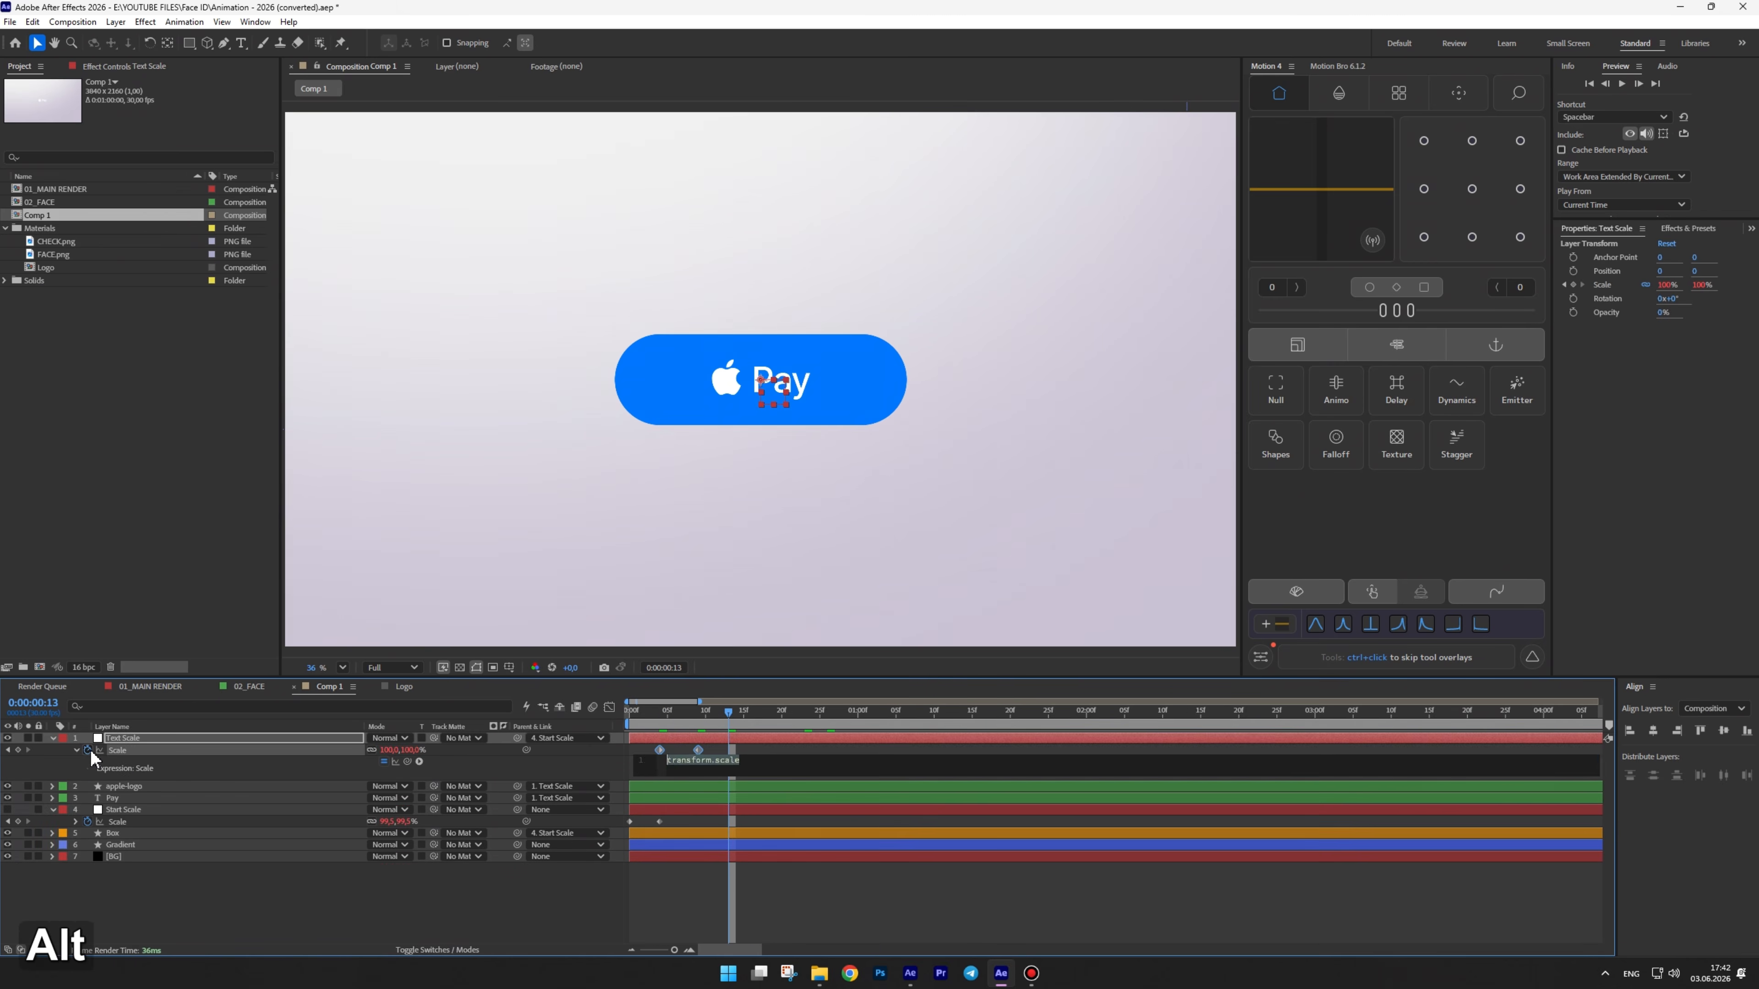
pyautogui.hotkey('ctrl', 'v')
pyautogui.write('0')
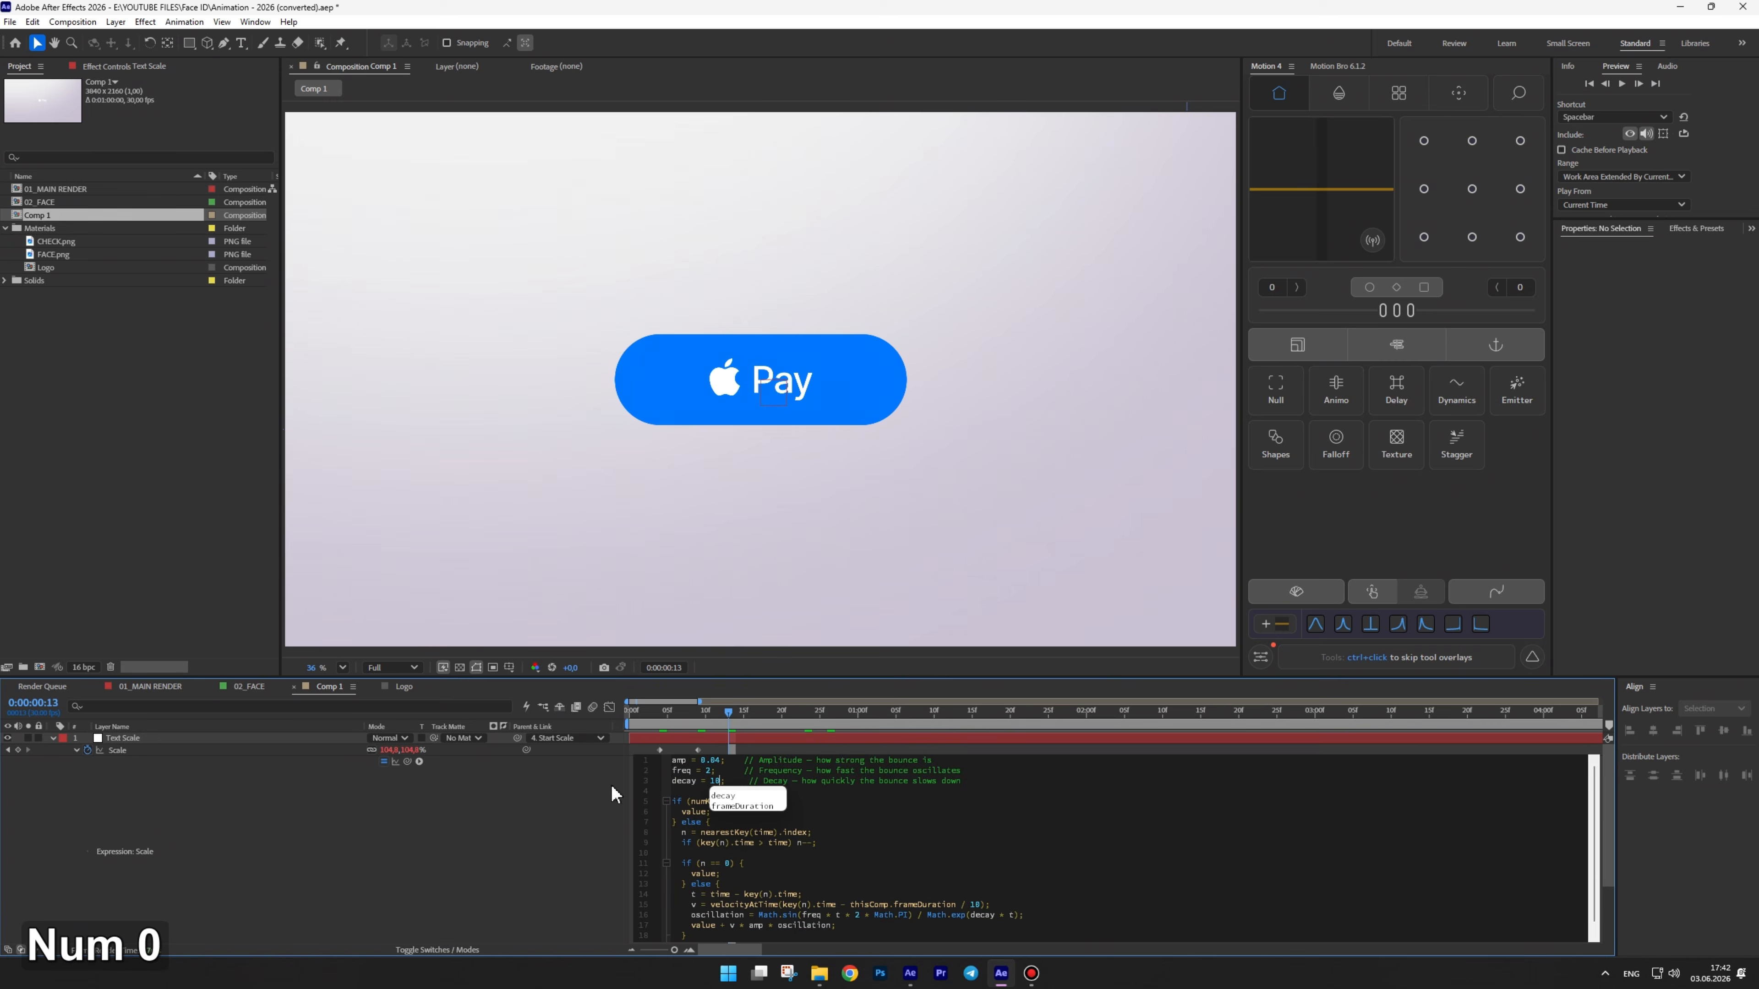
pyautogui.click(525, 795)
pyautogui.click(75, 750)
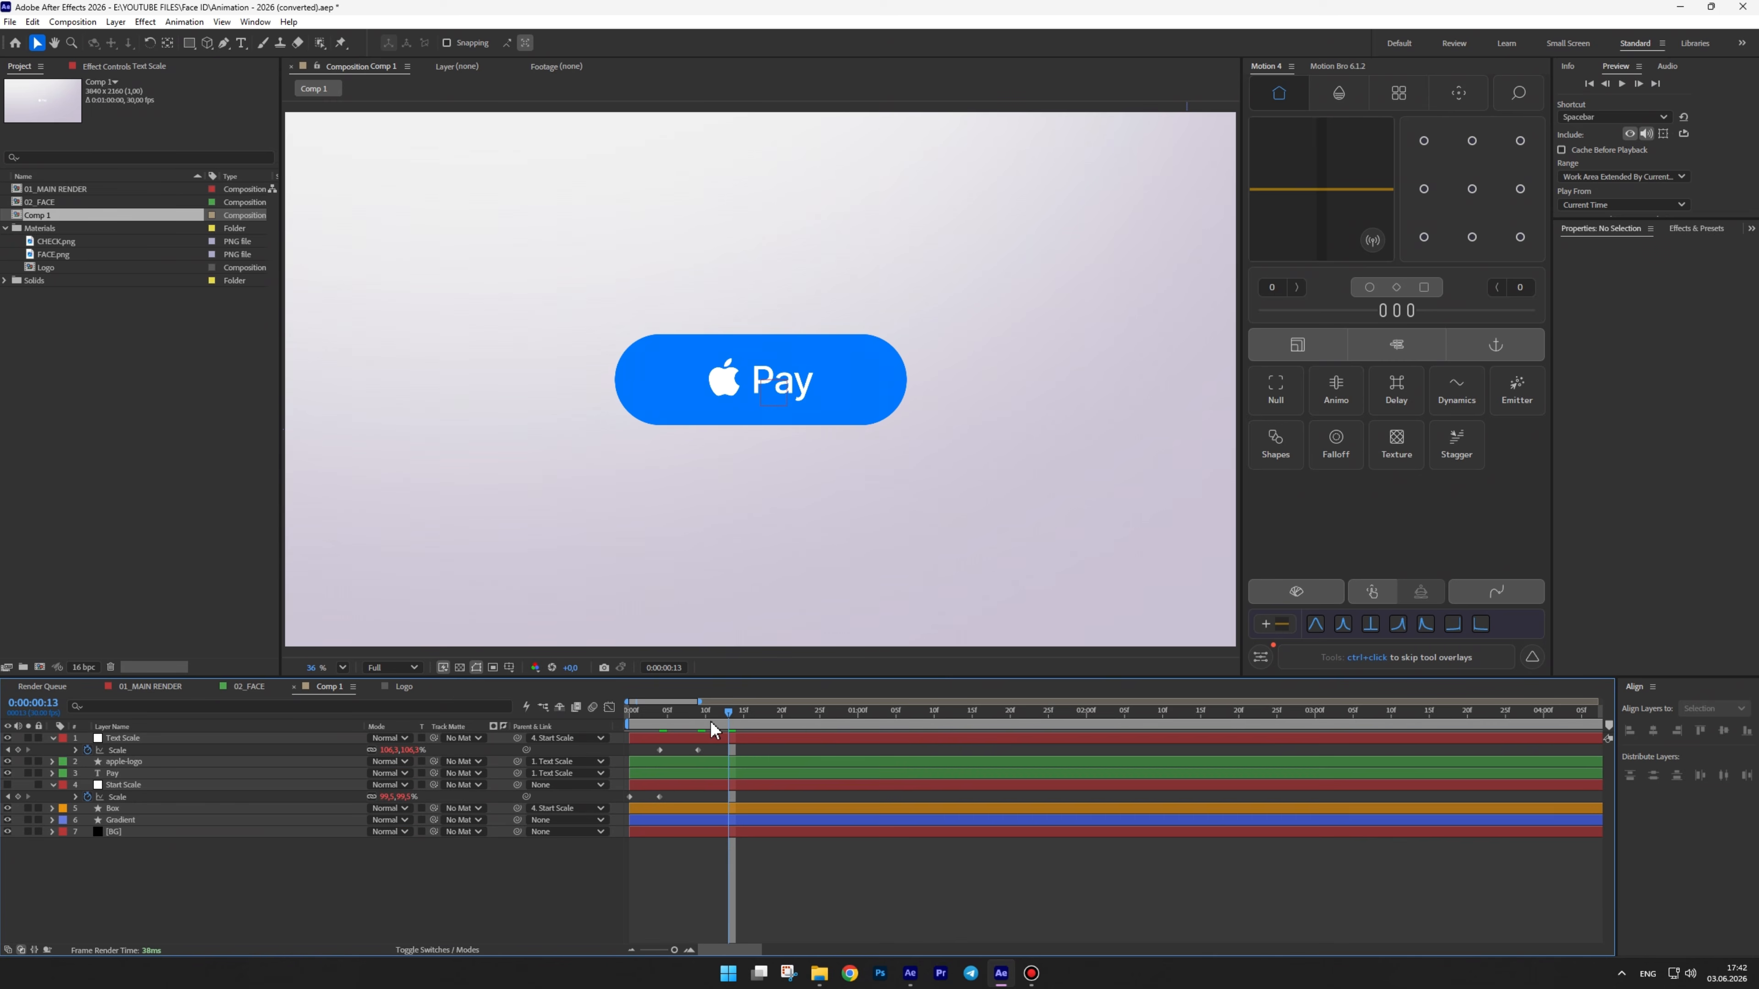
pyautogui.click(659, 714)
pyautogui.press('space')
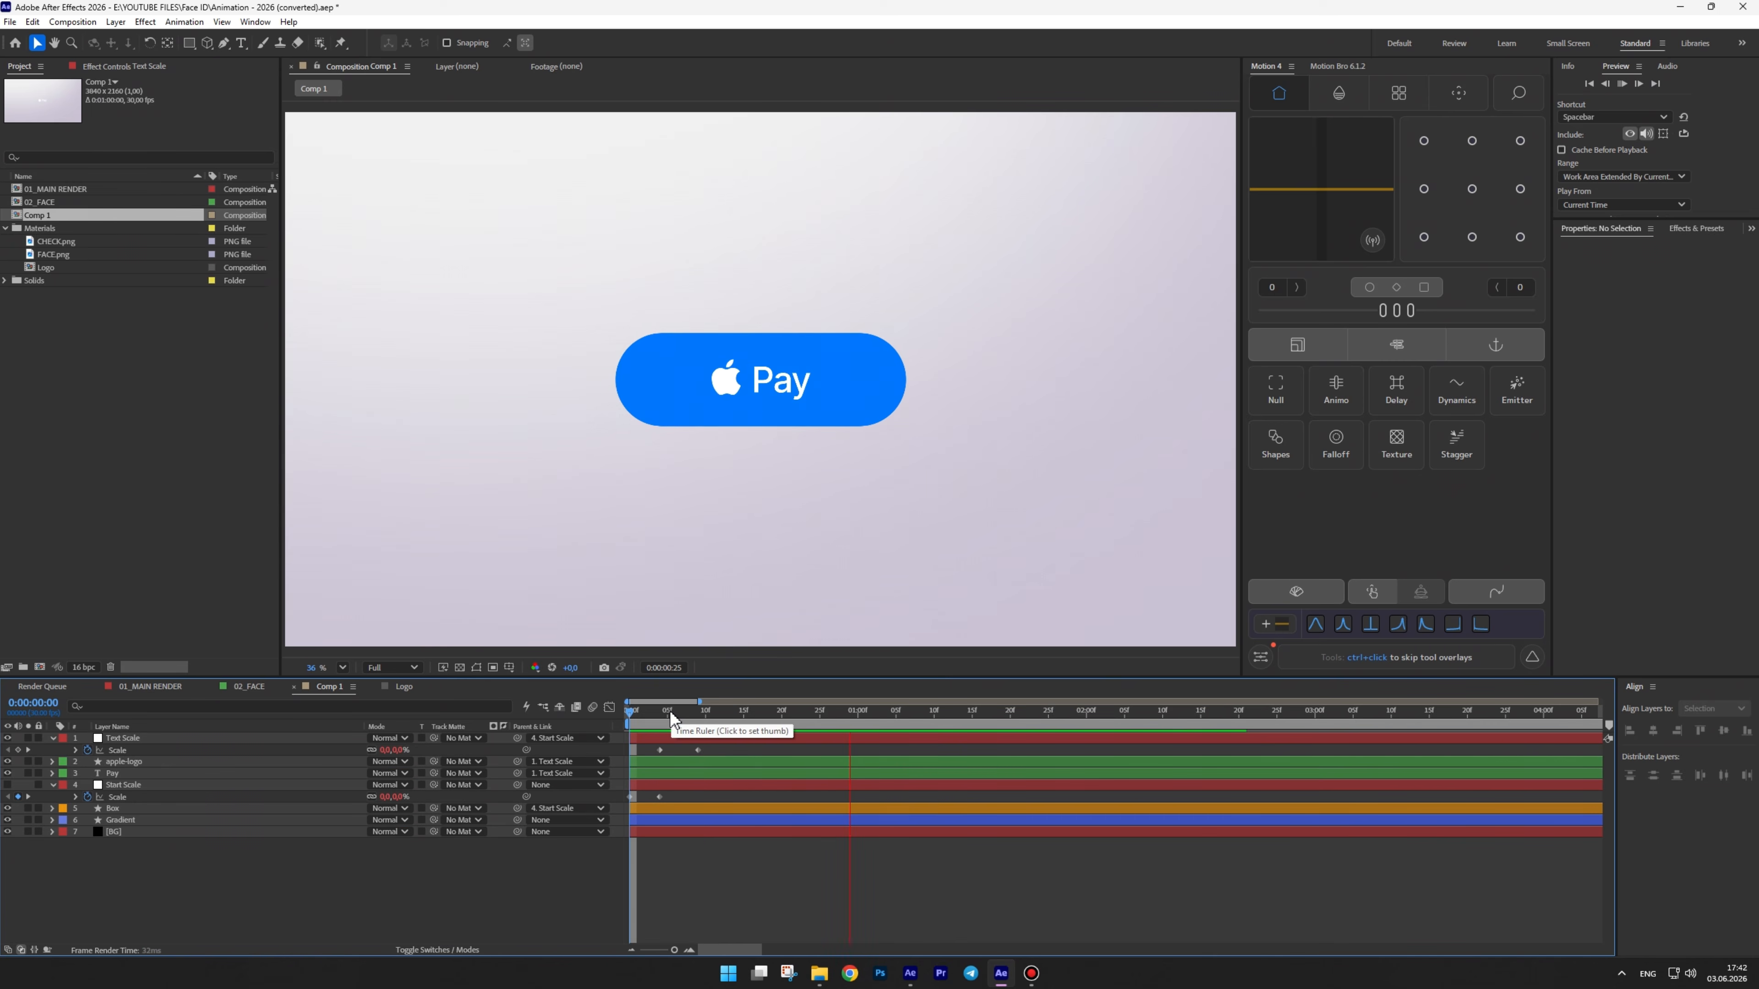
pyautogui.press('space')
# Apply the Fast Box Blur effect to the Pay text layer
pyautogui.click(117, 763)
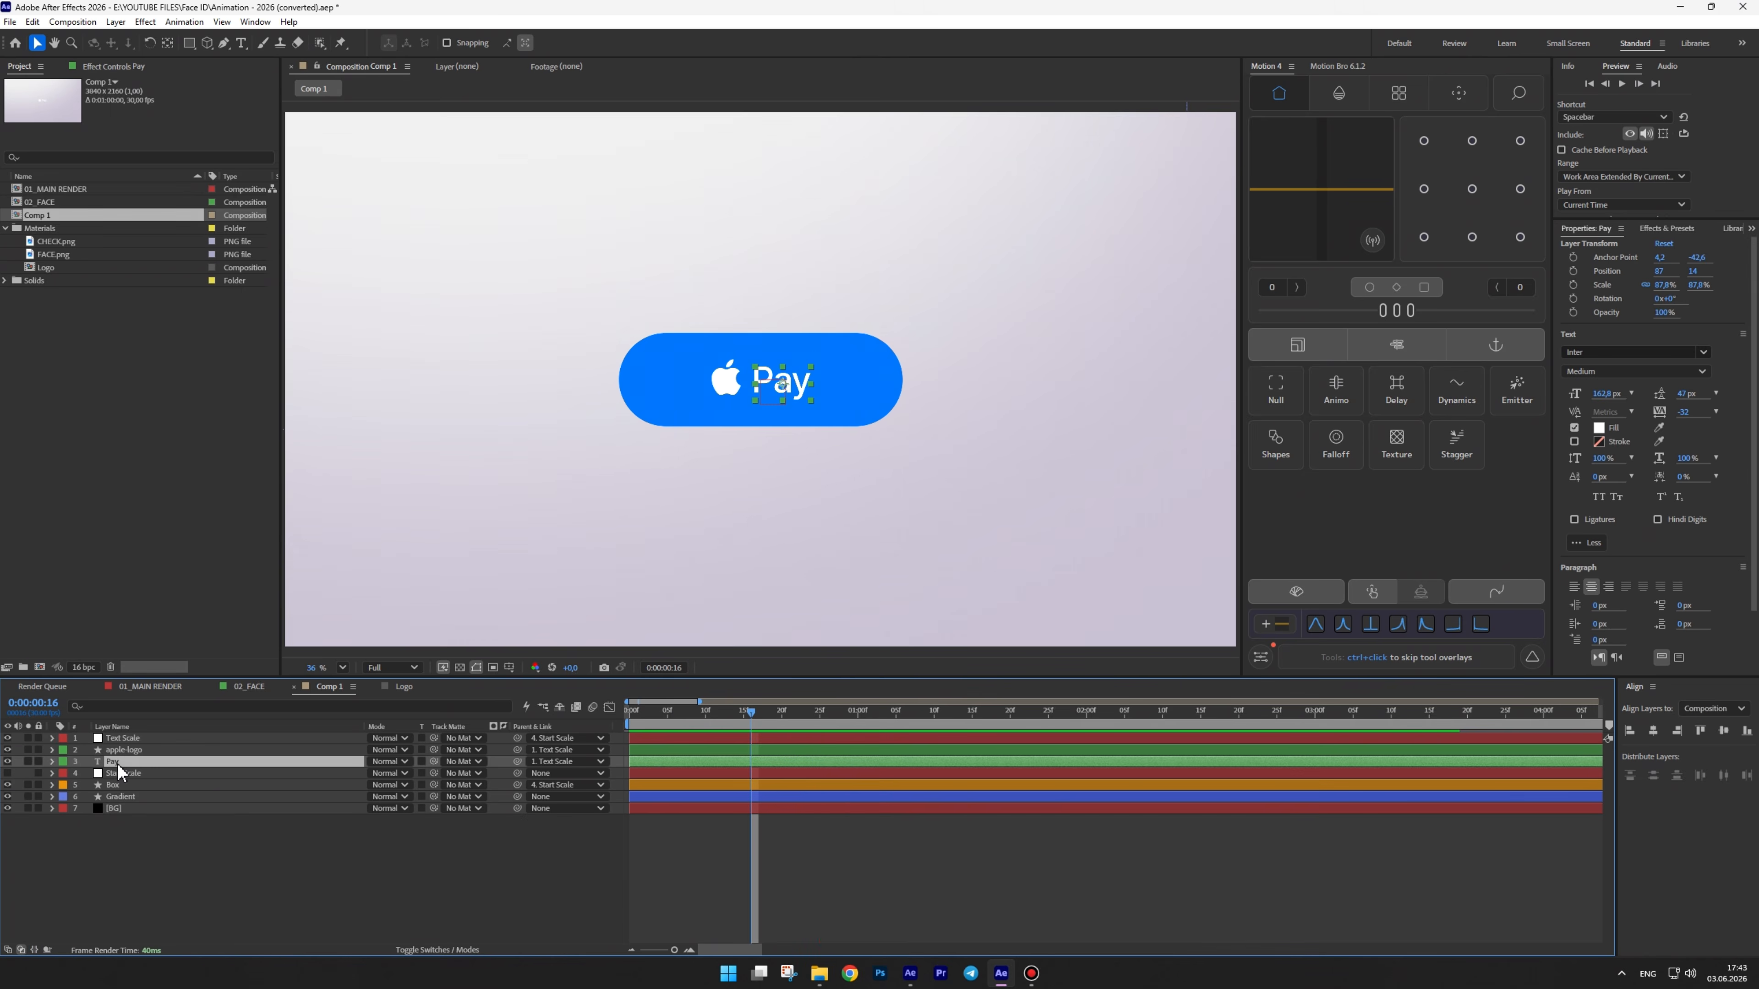
pyautogui.hotkey('ctrl', 'space')
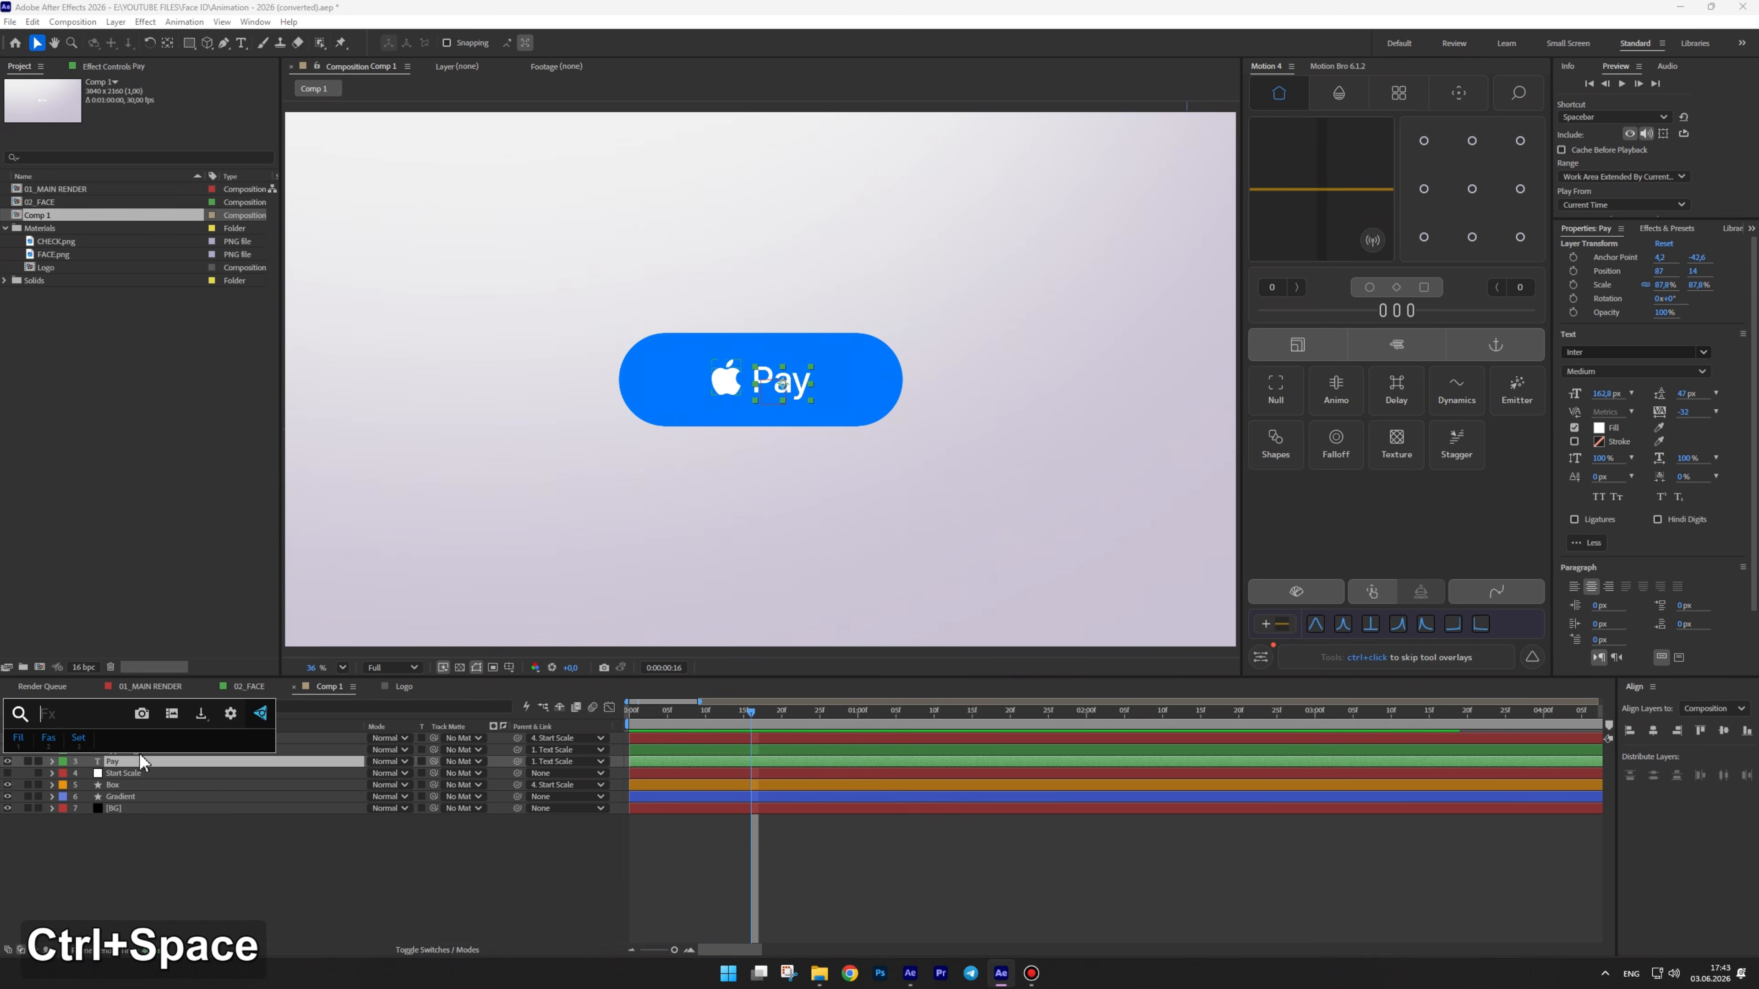
pyautogui.click(48, 738)
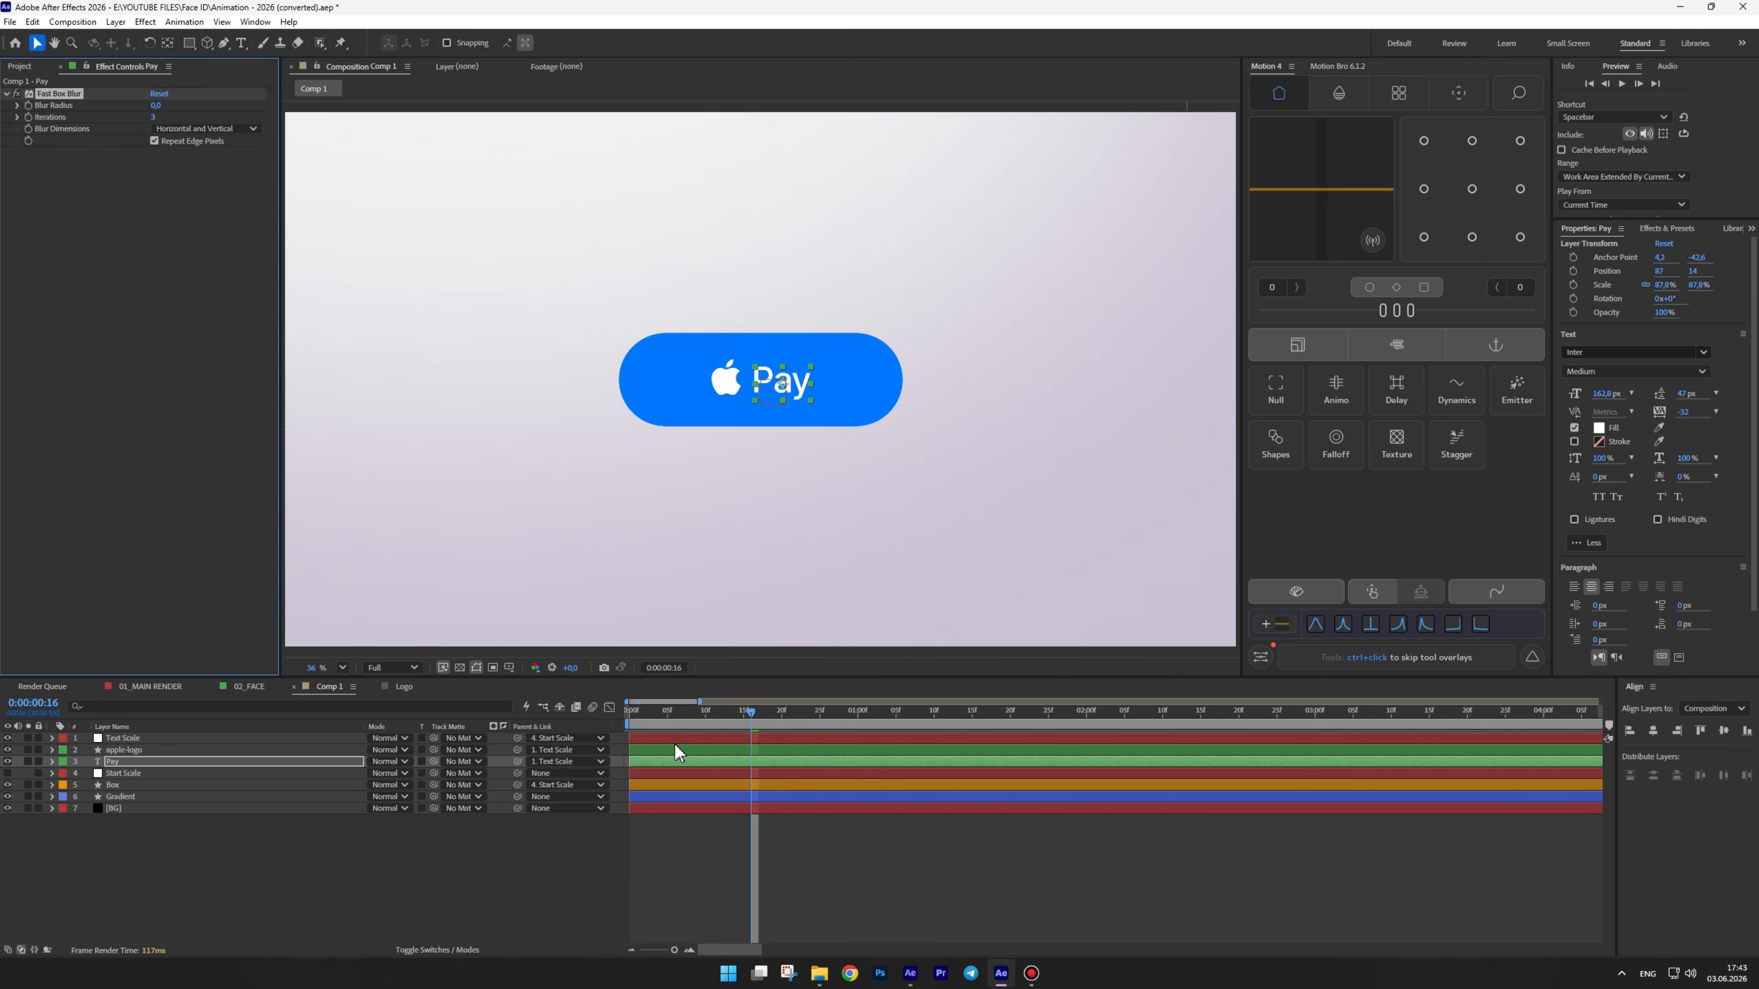
# Keyframe the Pay layer's Blur Radius from 24 at frame 4 to 0 at frame 12
pyautogui.click(662, 711)
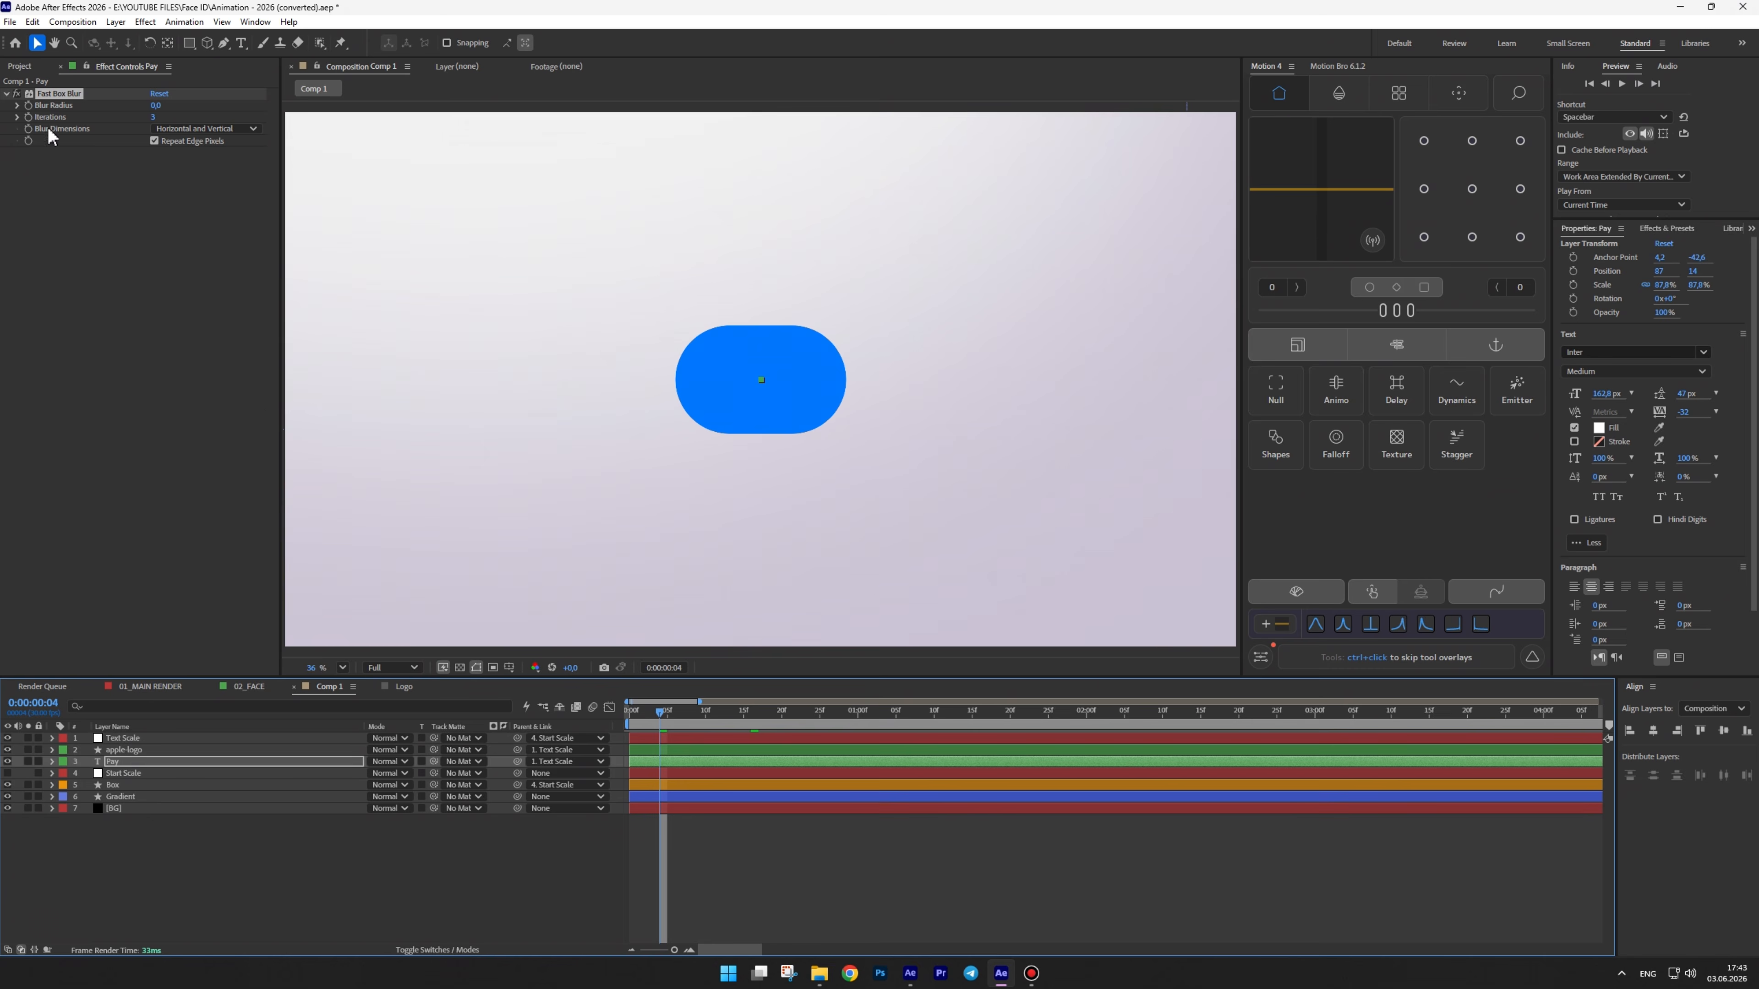
pyautogui.click(31, 108)
pyautogui.press('u')
pyautogui.moveTo(661, 711)
pyautogui.mouseDown()
pyautogui.moveTo(723, 710)
pyautogui.moveTo(662, 717)
pyautogui.mouseUp()
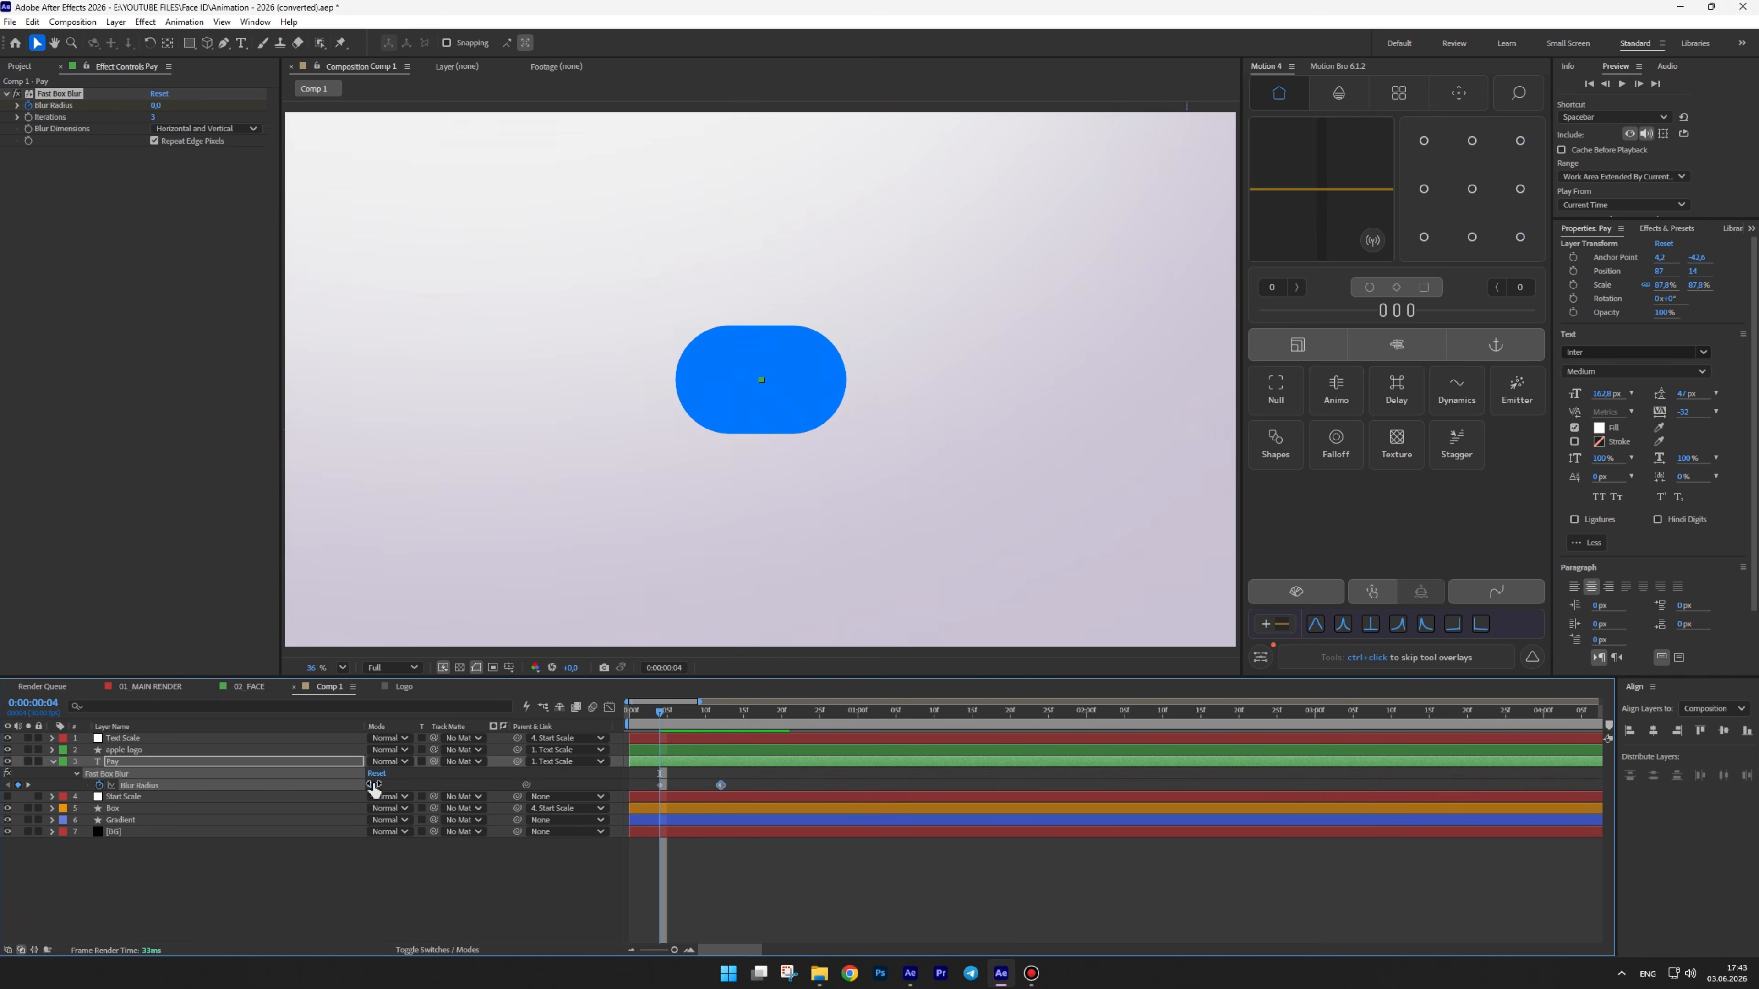
pyautogui.click(373, 784)
pyautogui.write('24')
pyautogui.press('Return')
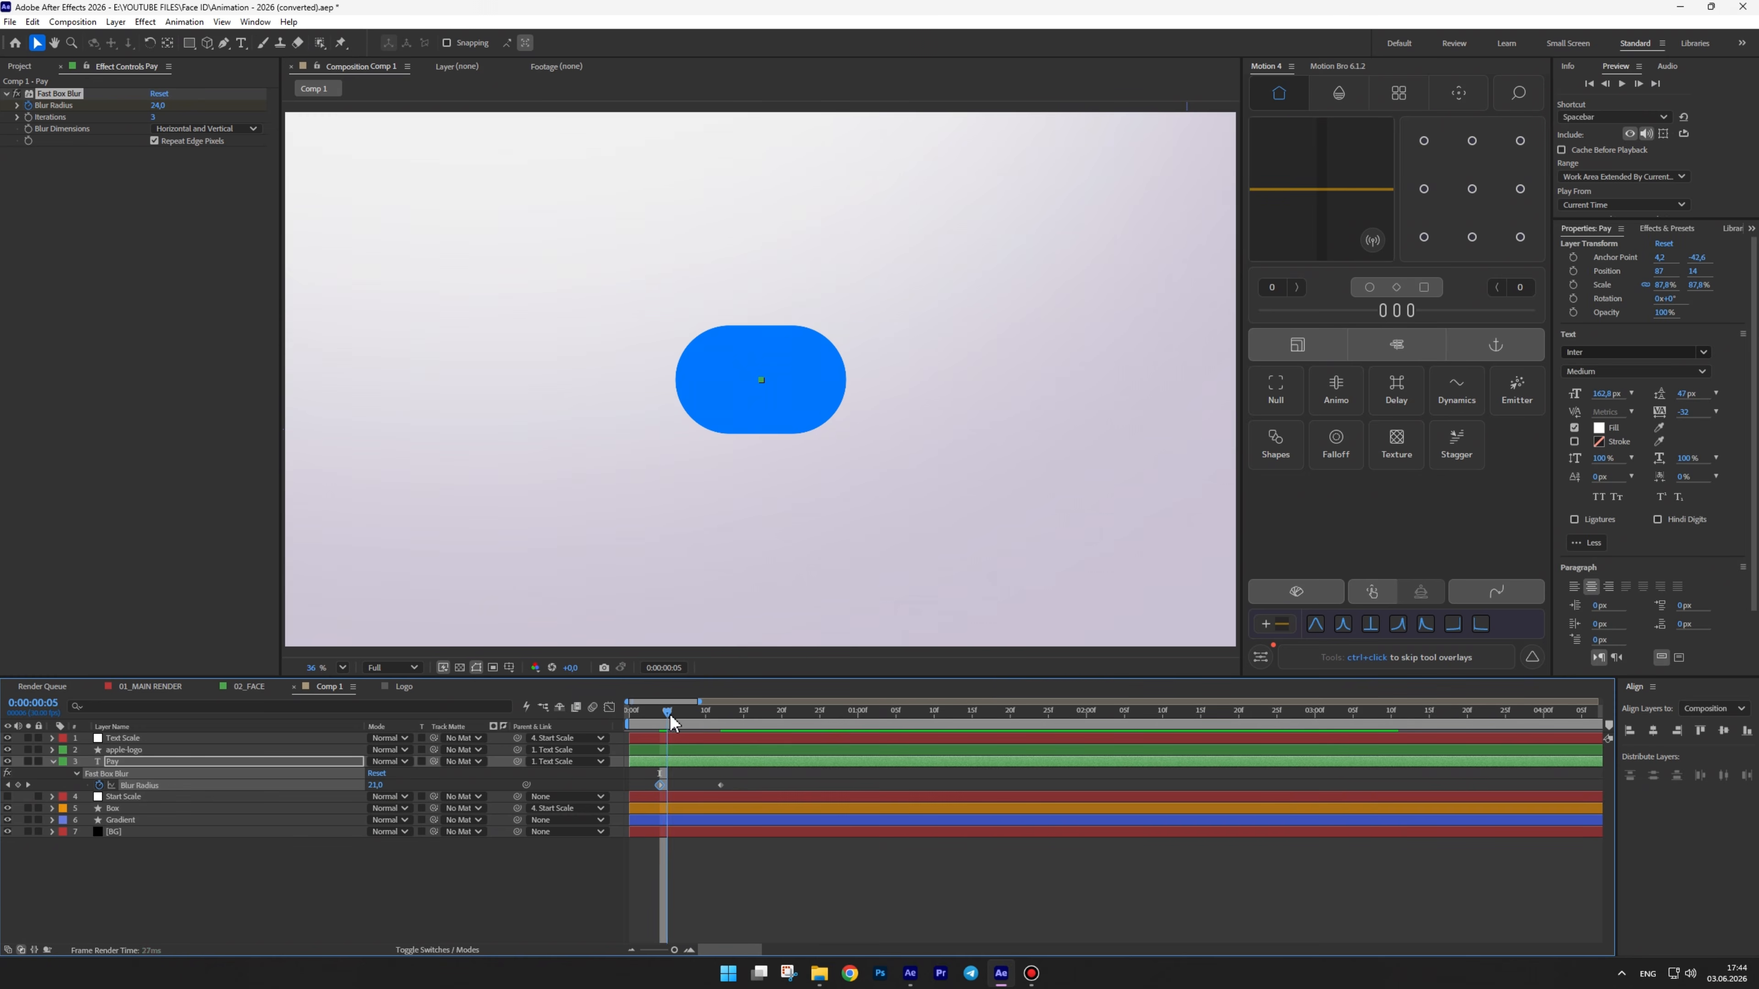
# Apply Easy Ease to both Blur Radius keyframes on the Pay layer
pyautogui.moveTo(661, 711); pyautogui.dragTo(722, 711)
pyautogui.moveTo(735, 776); pyautogui.dragTo(651, 799)
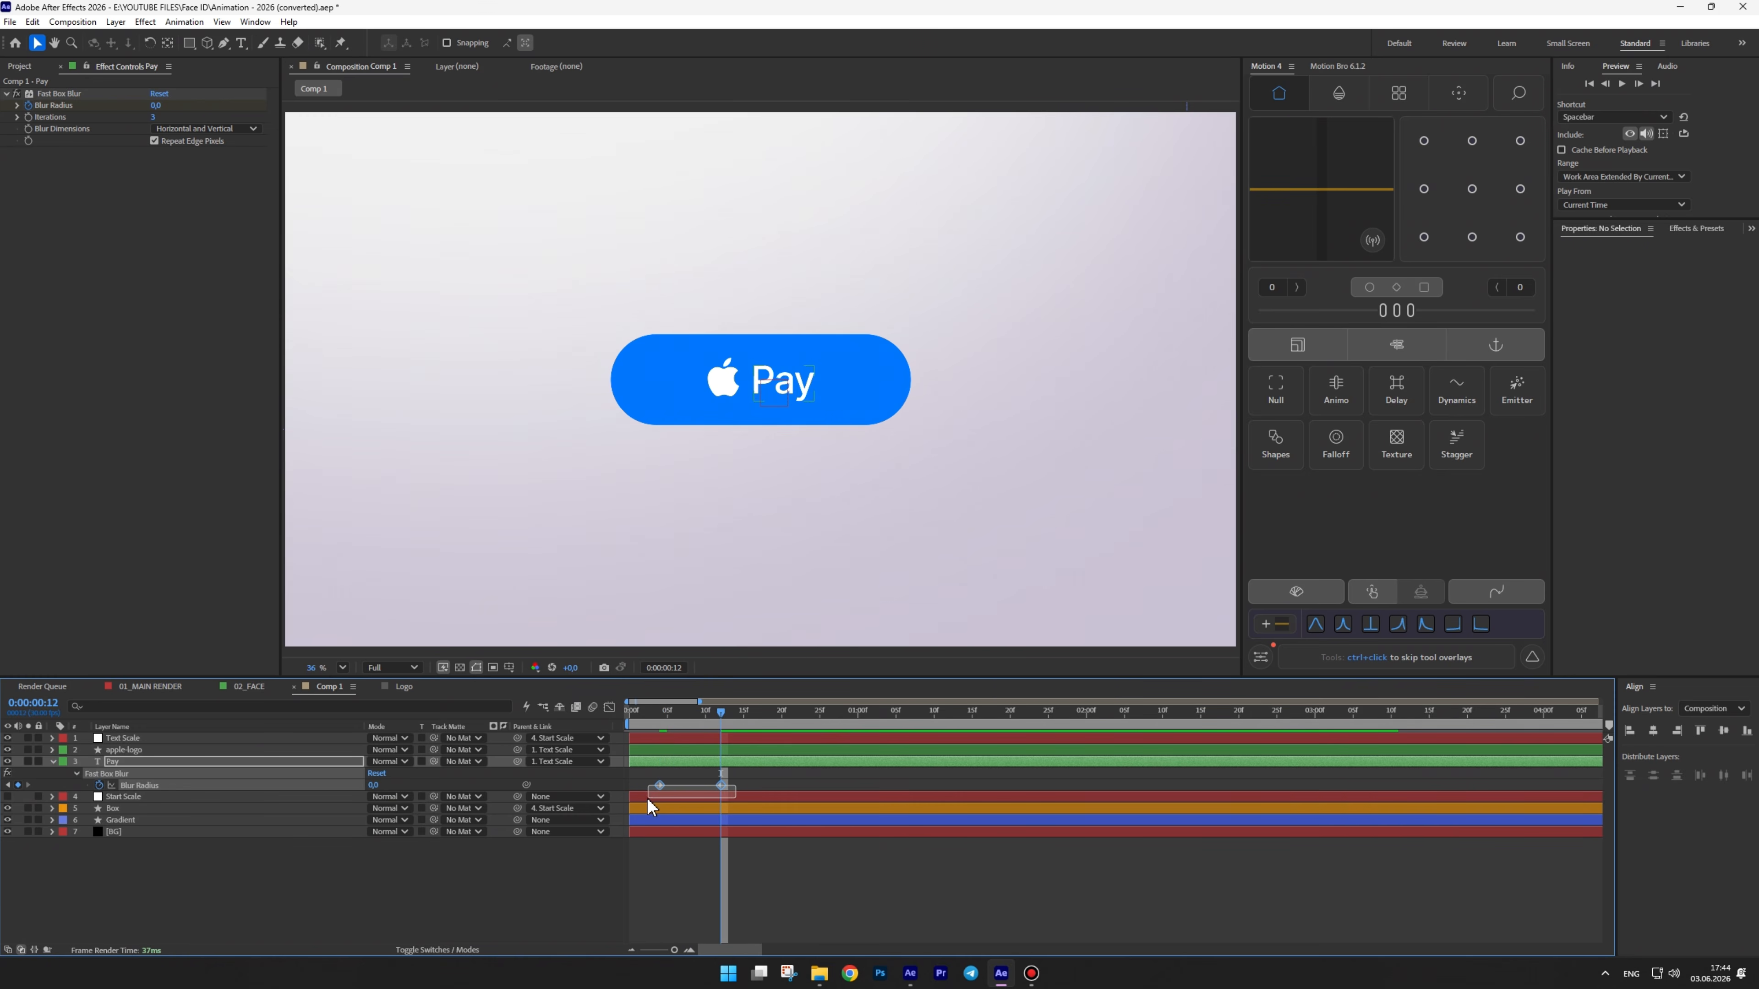
pyautogui.press('F9')
pyautogui.click(679, 874)
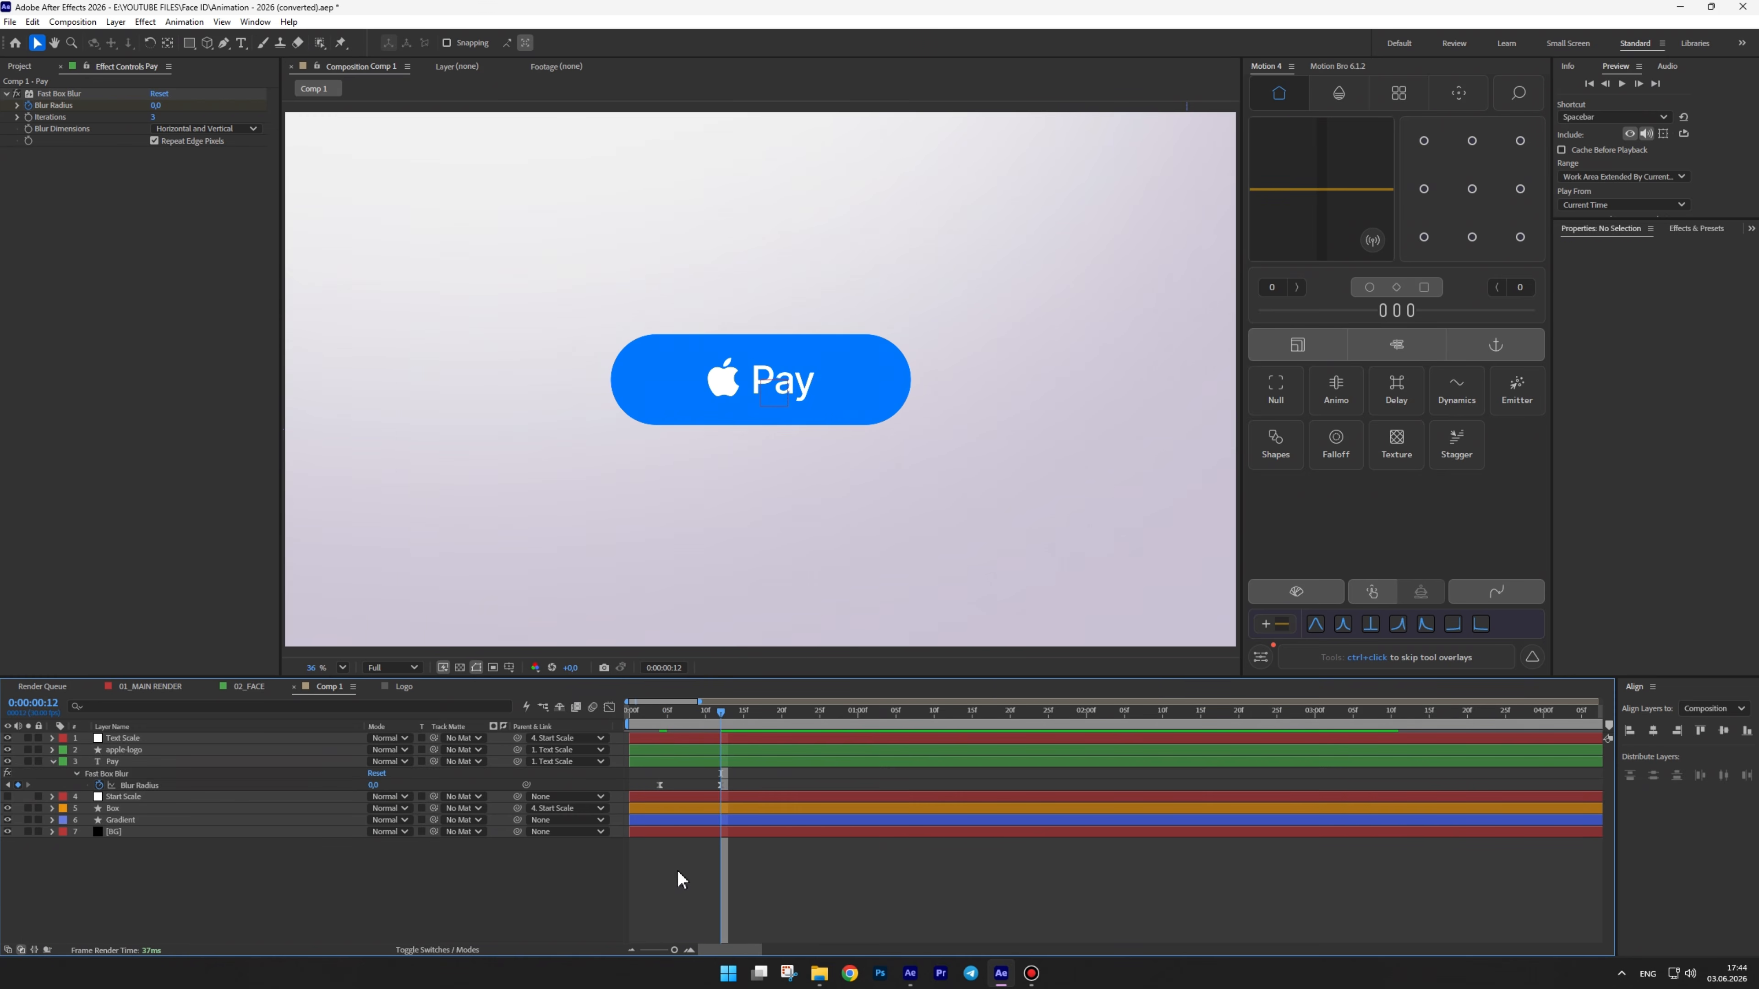
# Copy the keyframed Fast Box Blur from Pay at frame 4 and paste it onto the apple-logo layer
pyautogui.moveTo(722, 711); pyautogui.dragTo(656, 718)
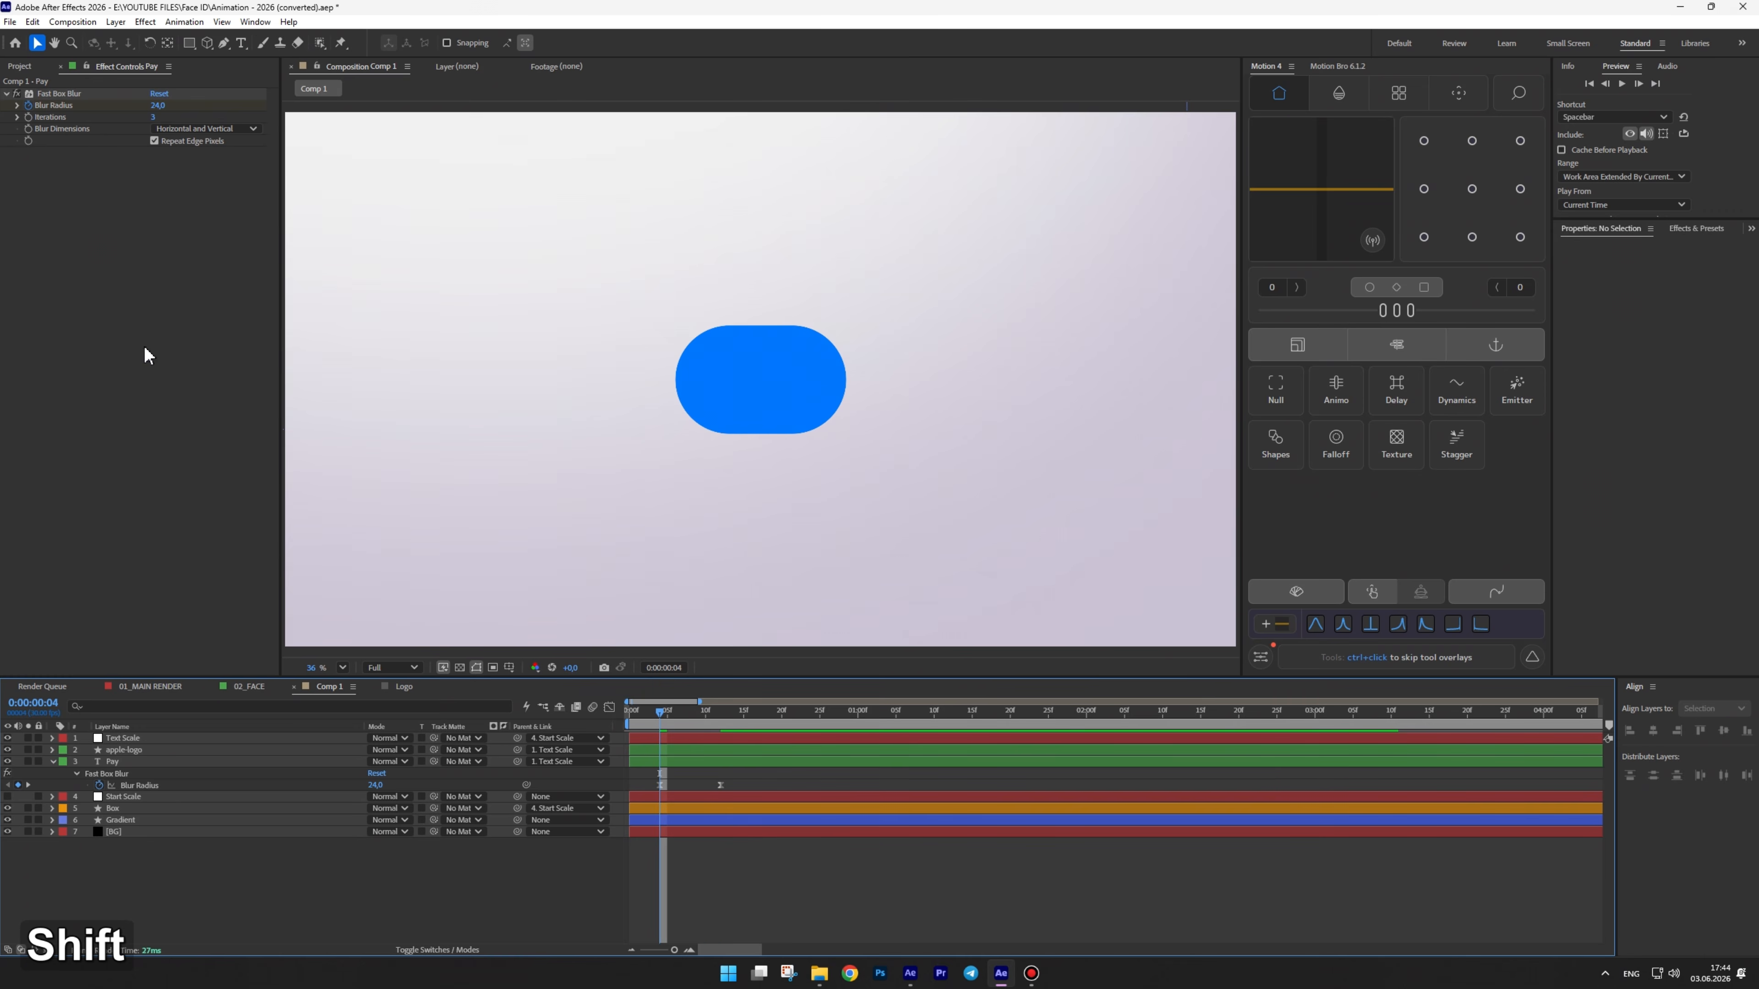
pyautogui.click(60, 93)
pyautogui.hotkey('ctrl', 'c')
pyautogui.click(125, 750)
pyautogui.hotkey('ctrl', 'v')
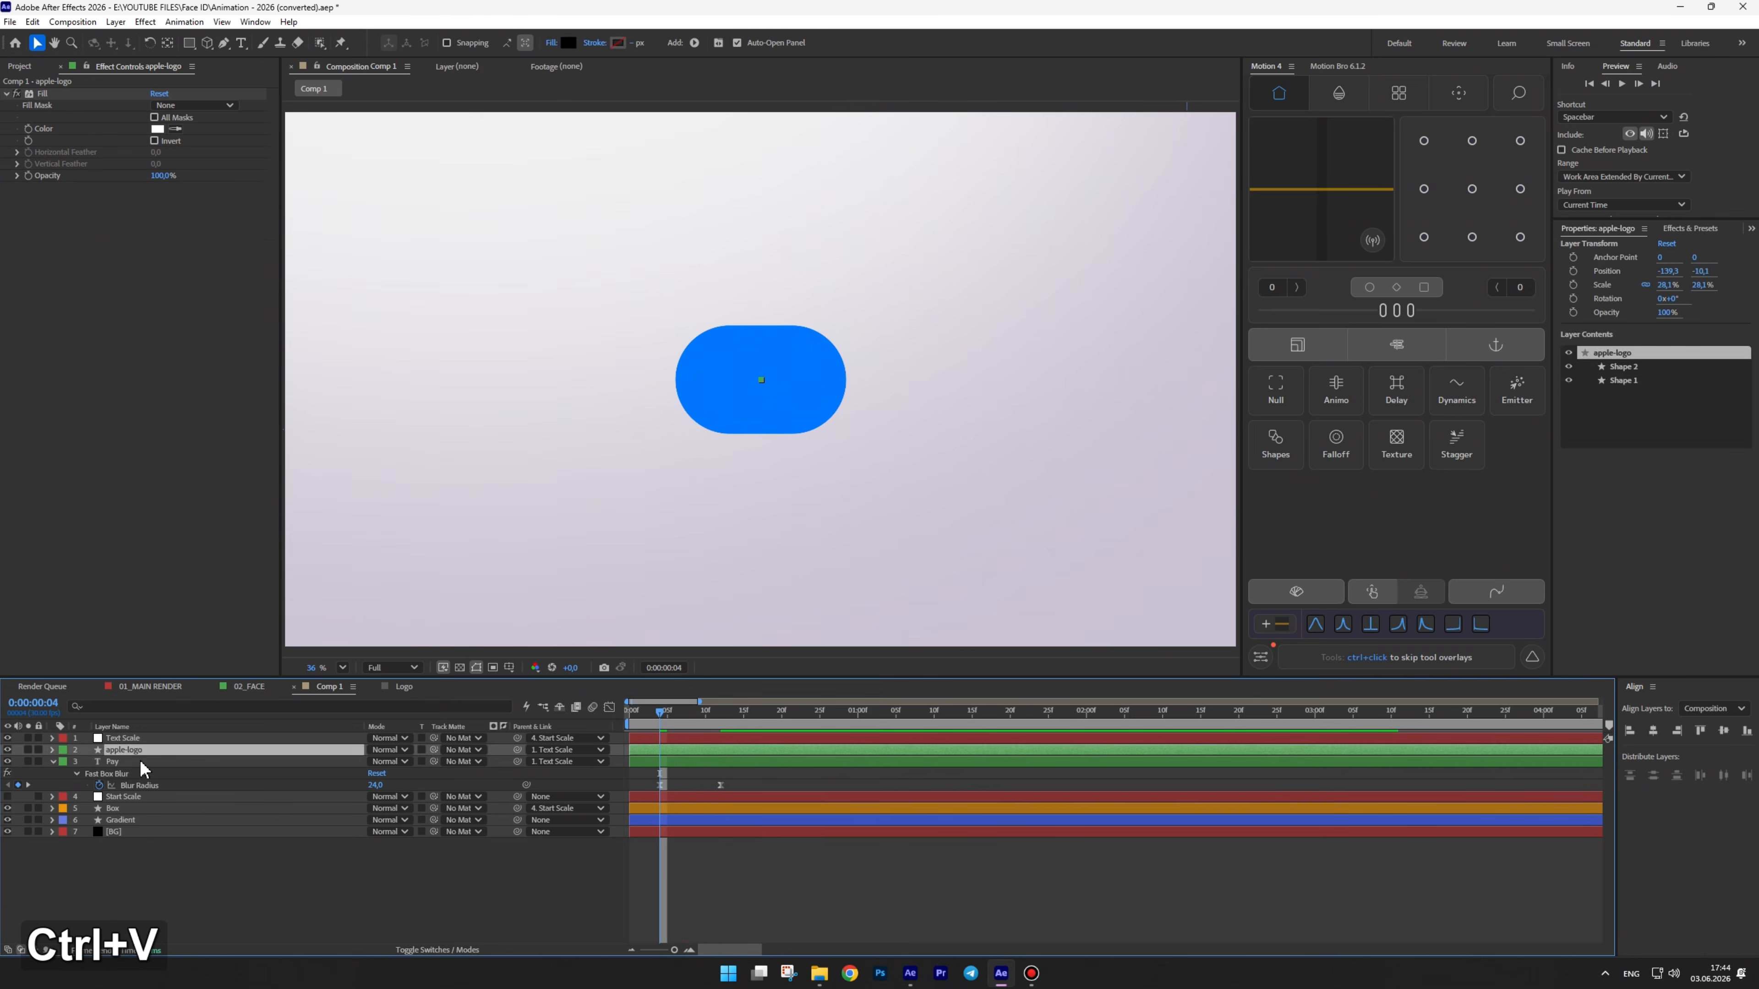
# Preview the blurred logo and text reveal from the start, and collapse the layers' keyframed properties
pyautogui.click(564, 892)
pyautogui.press('space')
pyautogui.press('space')
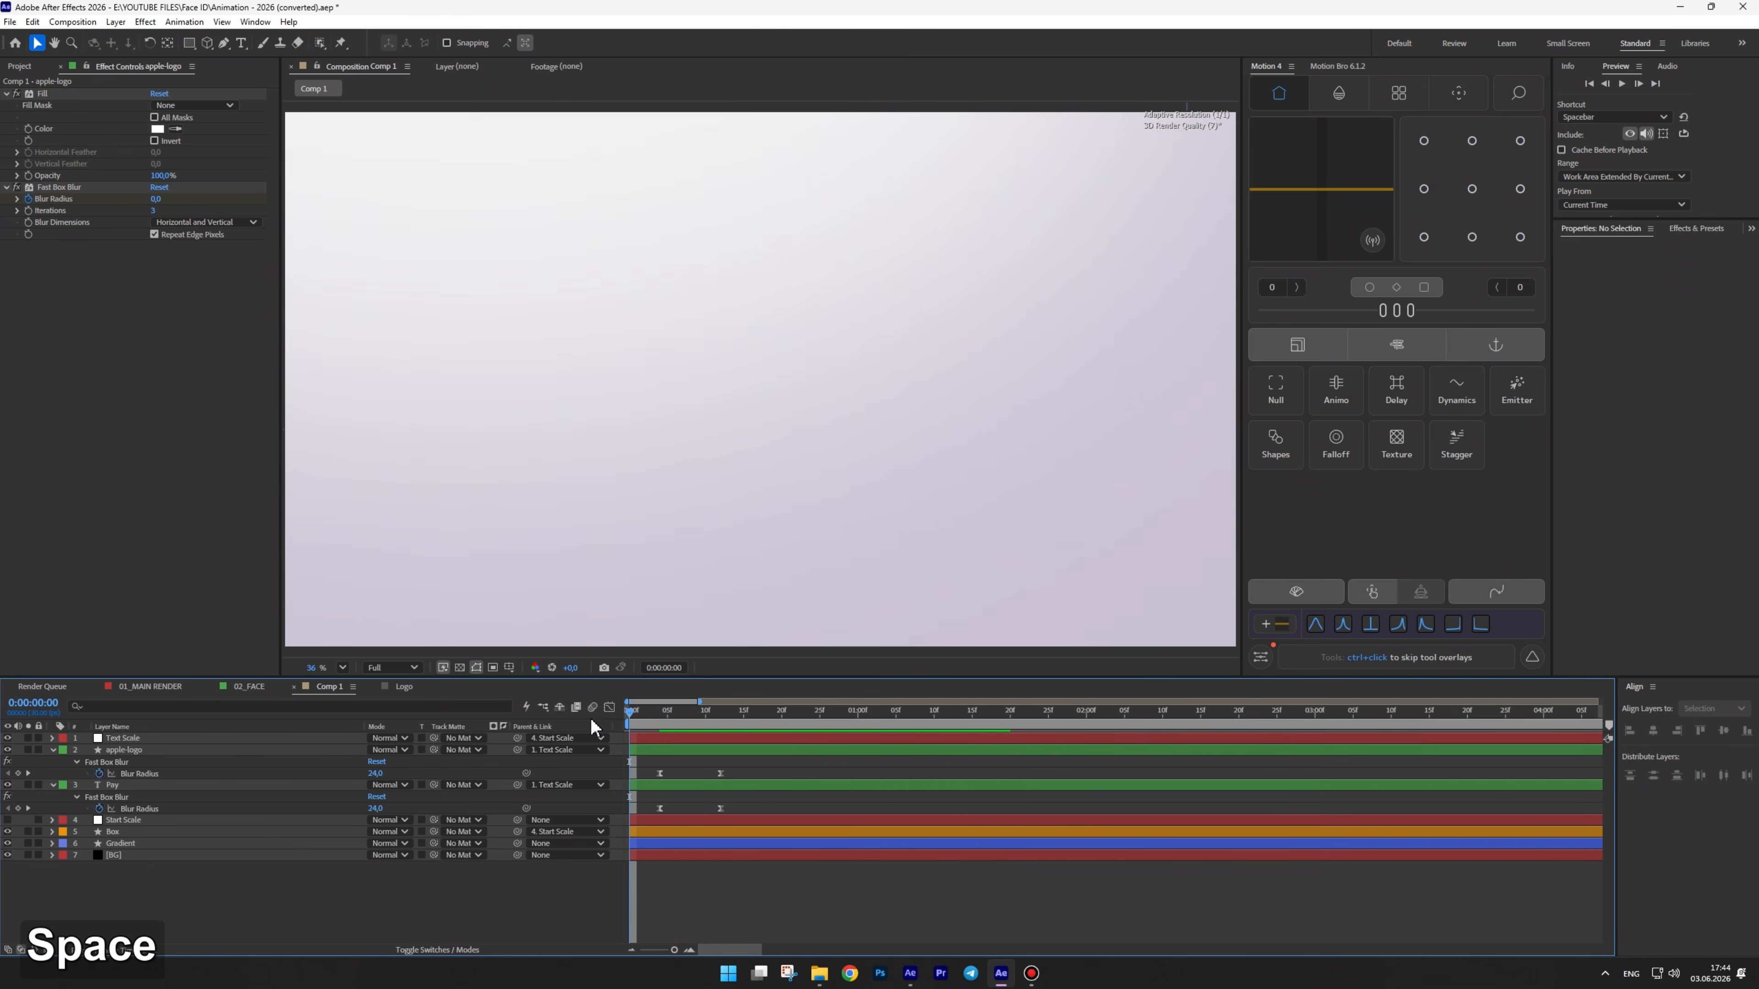
pyautogui.press('space')
pyautogui.press('space')
pyautogui.press('space')
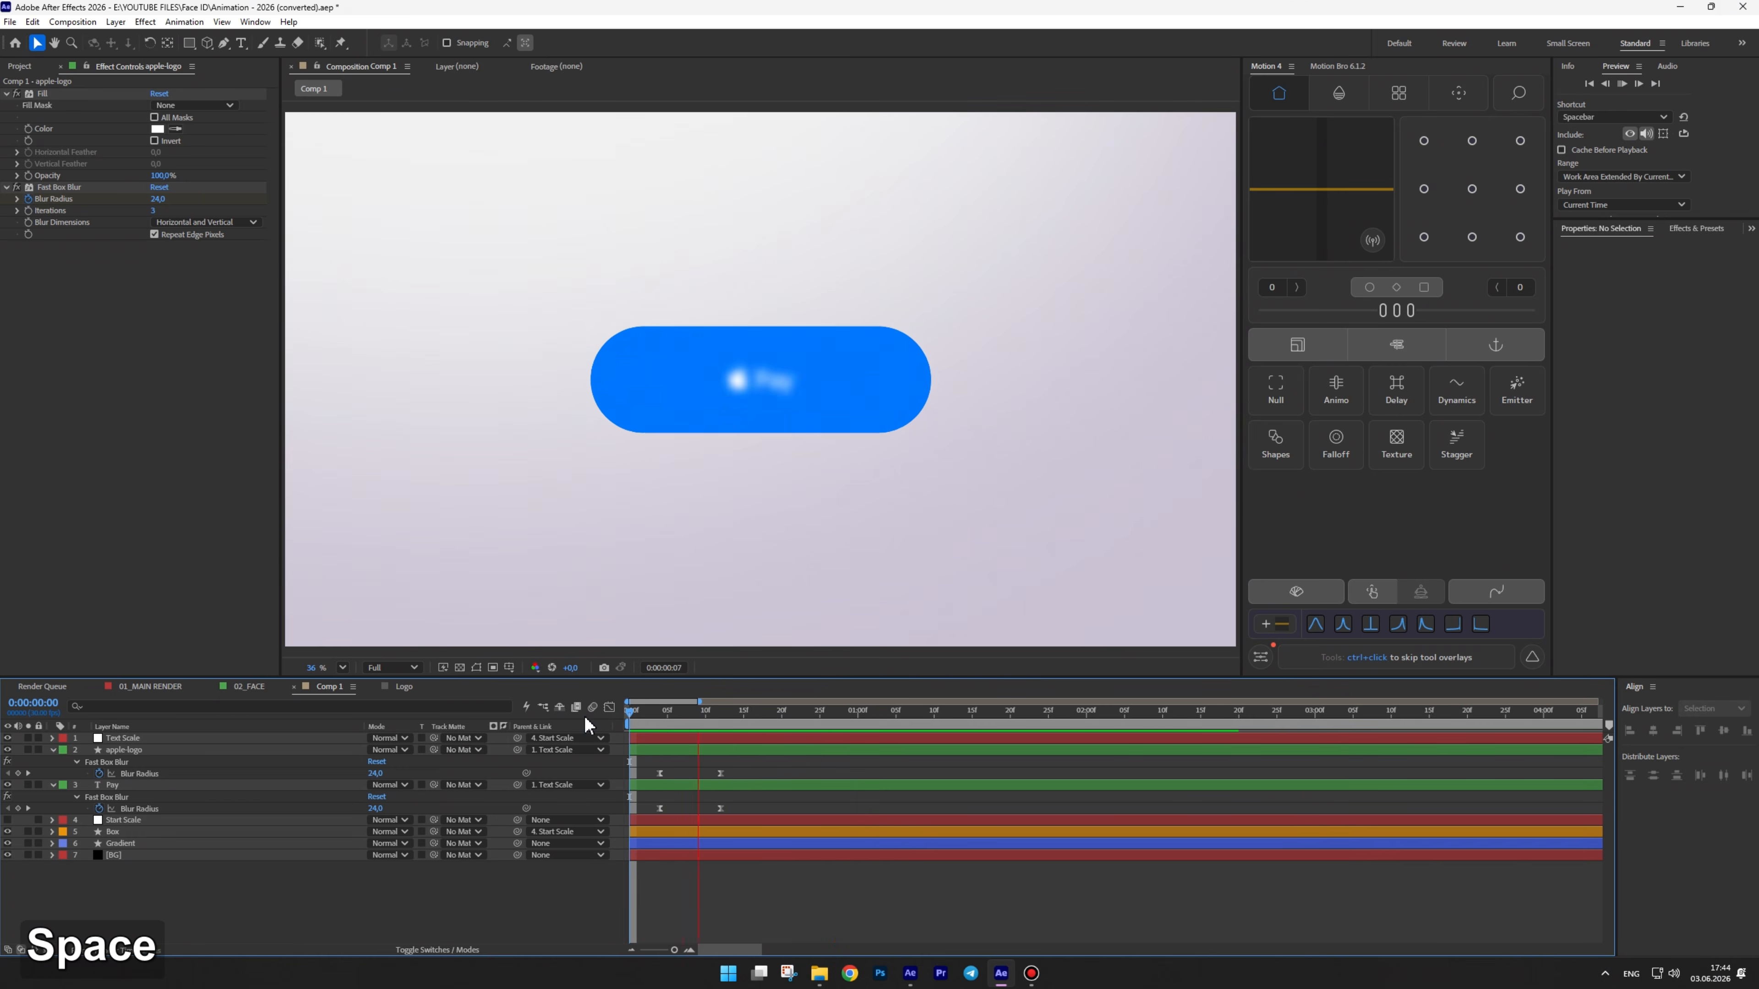
pyautogui.press('space')
pyautogui.moveTo(761, 714)
pyautogui.mouseDown()
pyautogui.moveTo(635, 718)
pyautogui.moveTo(778, 710)
pyautogui.mouseUp()
pyautogui.press('u')
pyautogui.press('u')
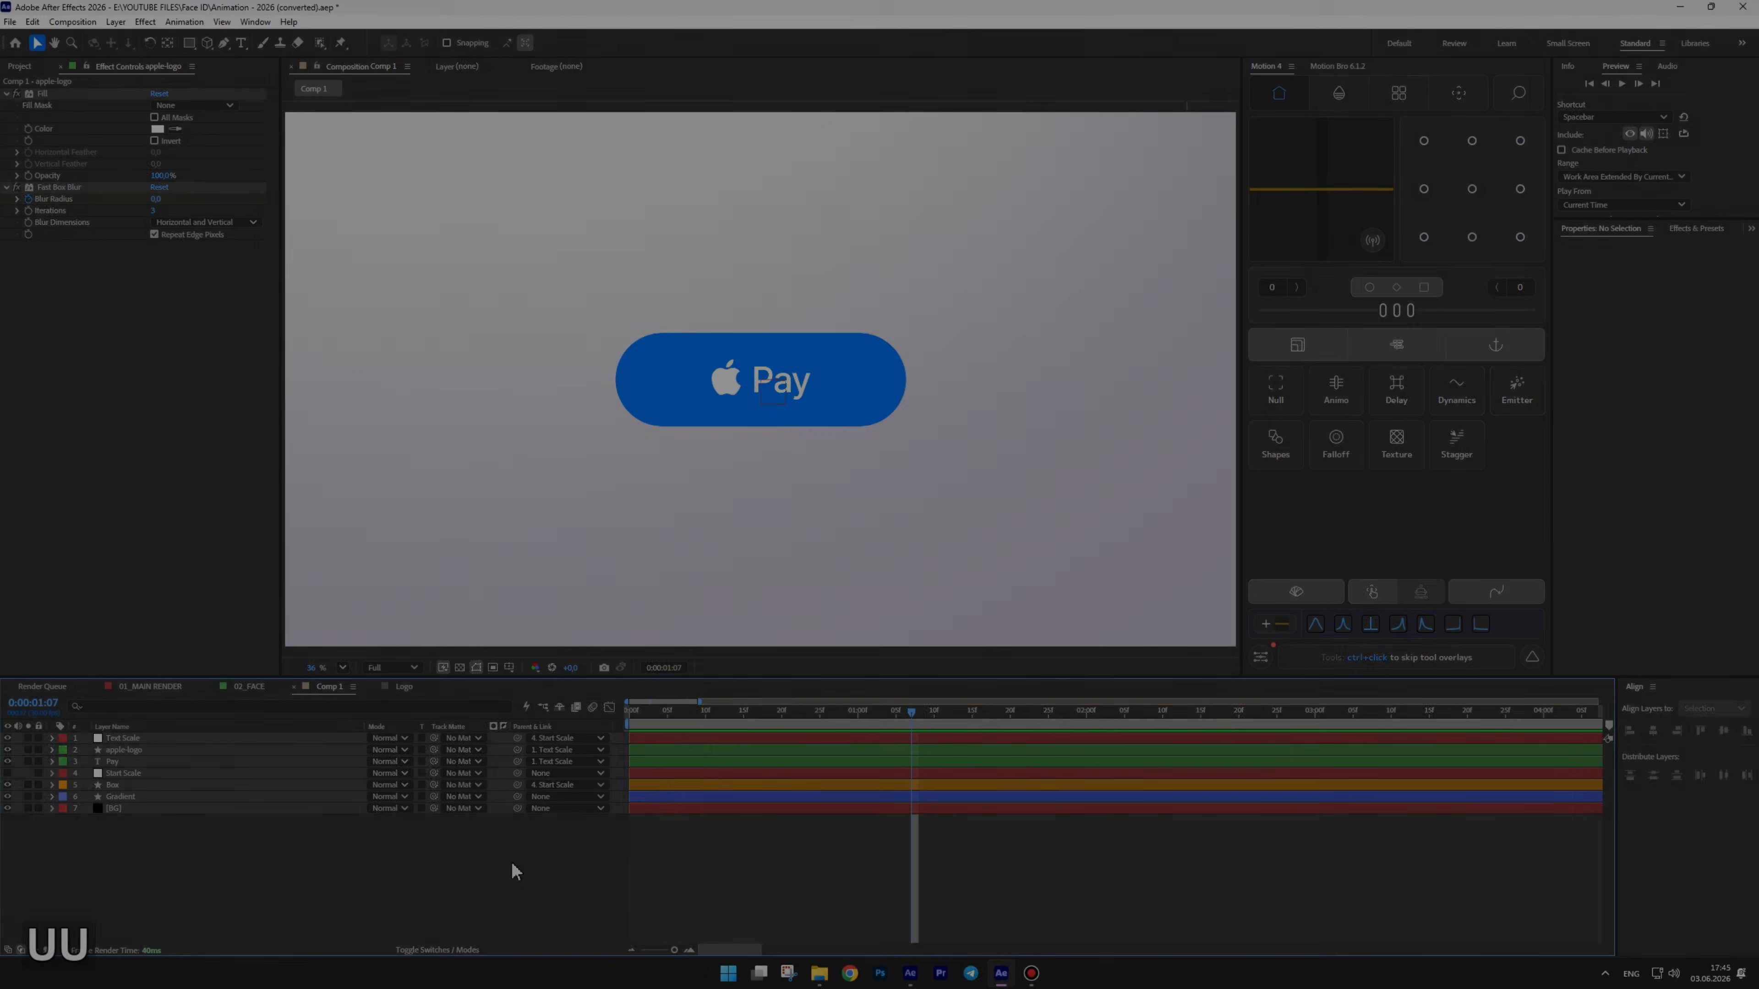
# Open the 01_MAIN RENDER composition and review its finished Apple Pay button animation for reference
pyautogui.click(139, 686)
pyautogui.click(695, 714)
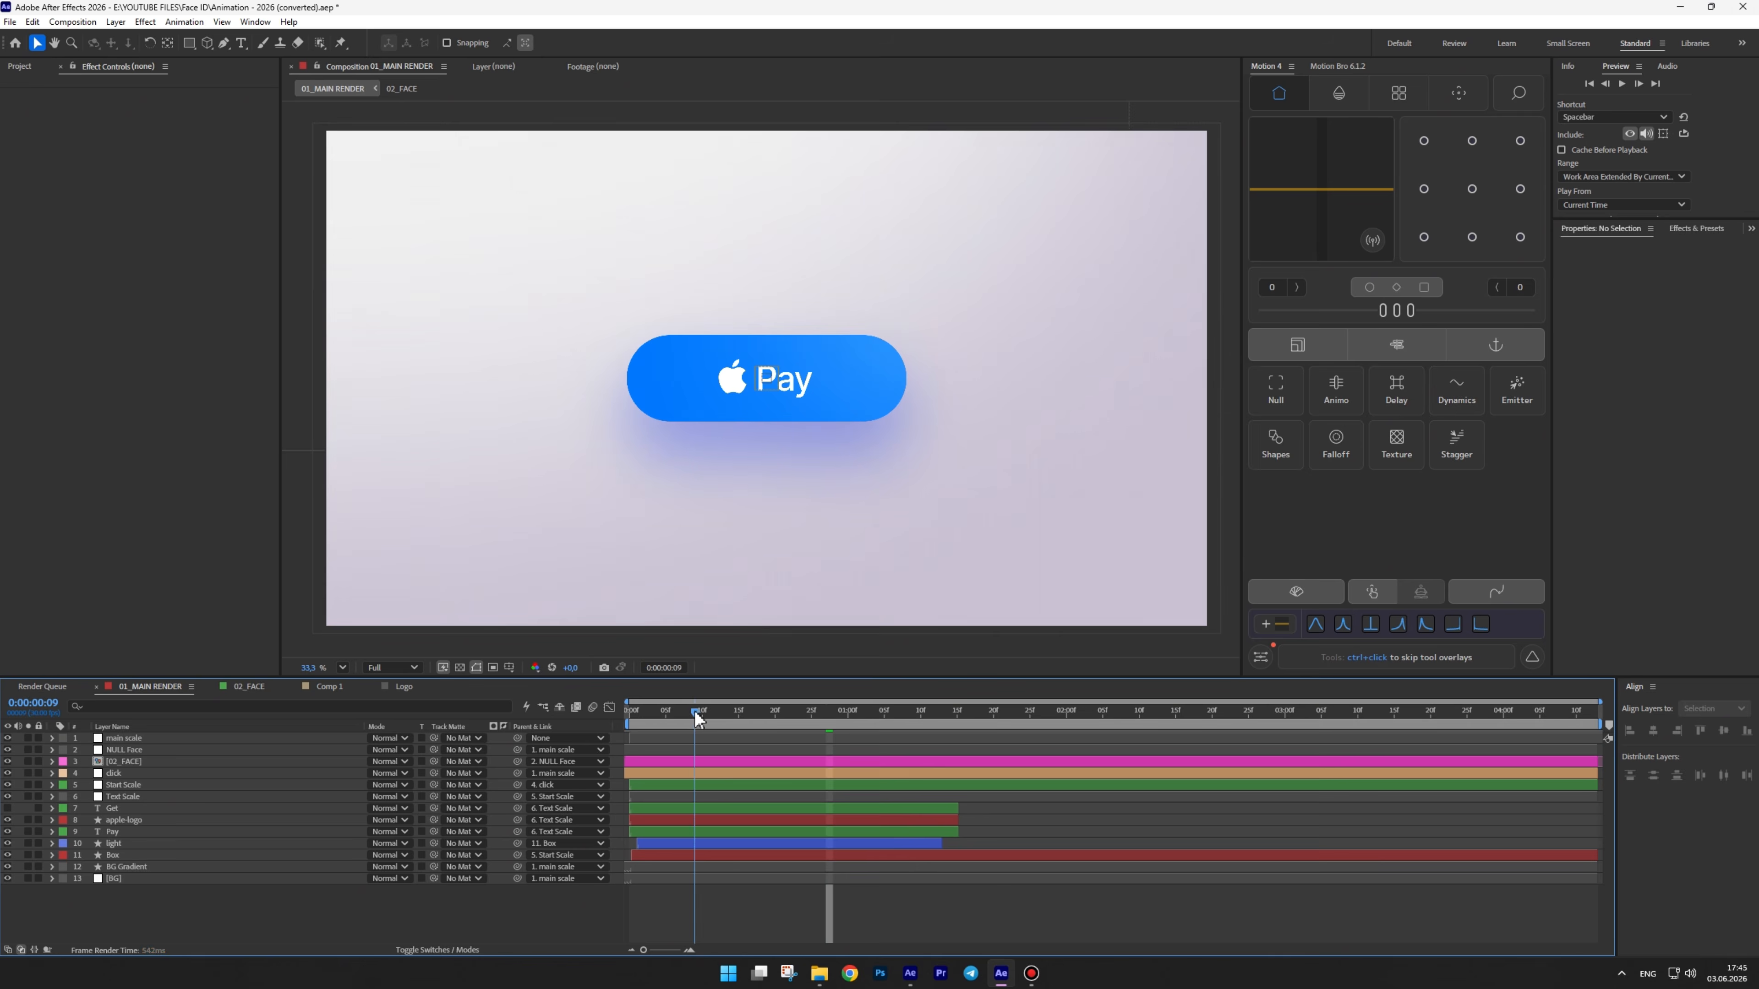
pyautogui.moveTo(699, 720); pyautogui.dragTo(814, 710)
pyautogui.press('space')
# Create a shape layer in Comp 1 and add an Ellipse and a red Fill to its contents
pyautogui.click(329, 686)
pyautogui.rightClick(315, 870)
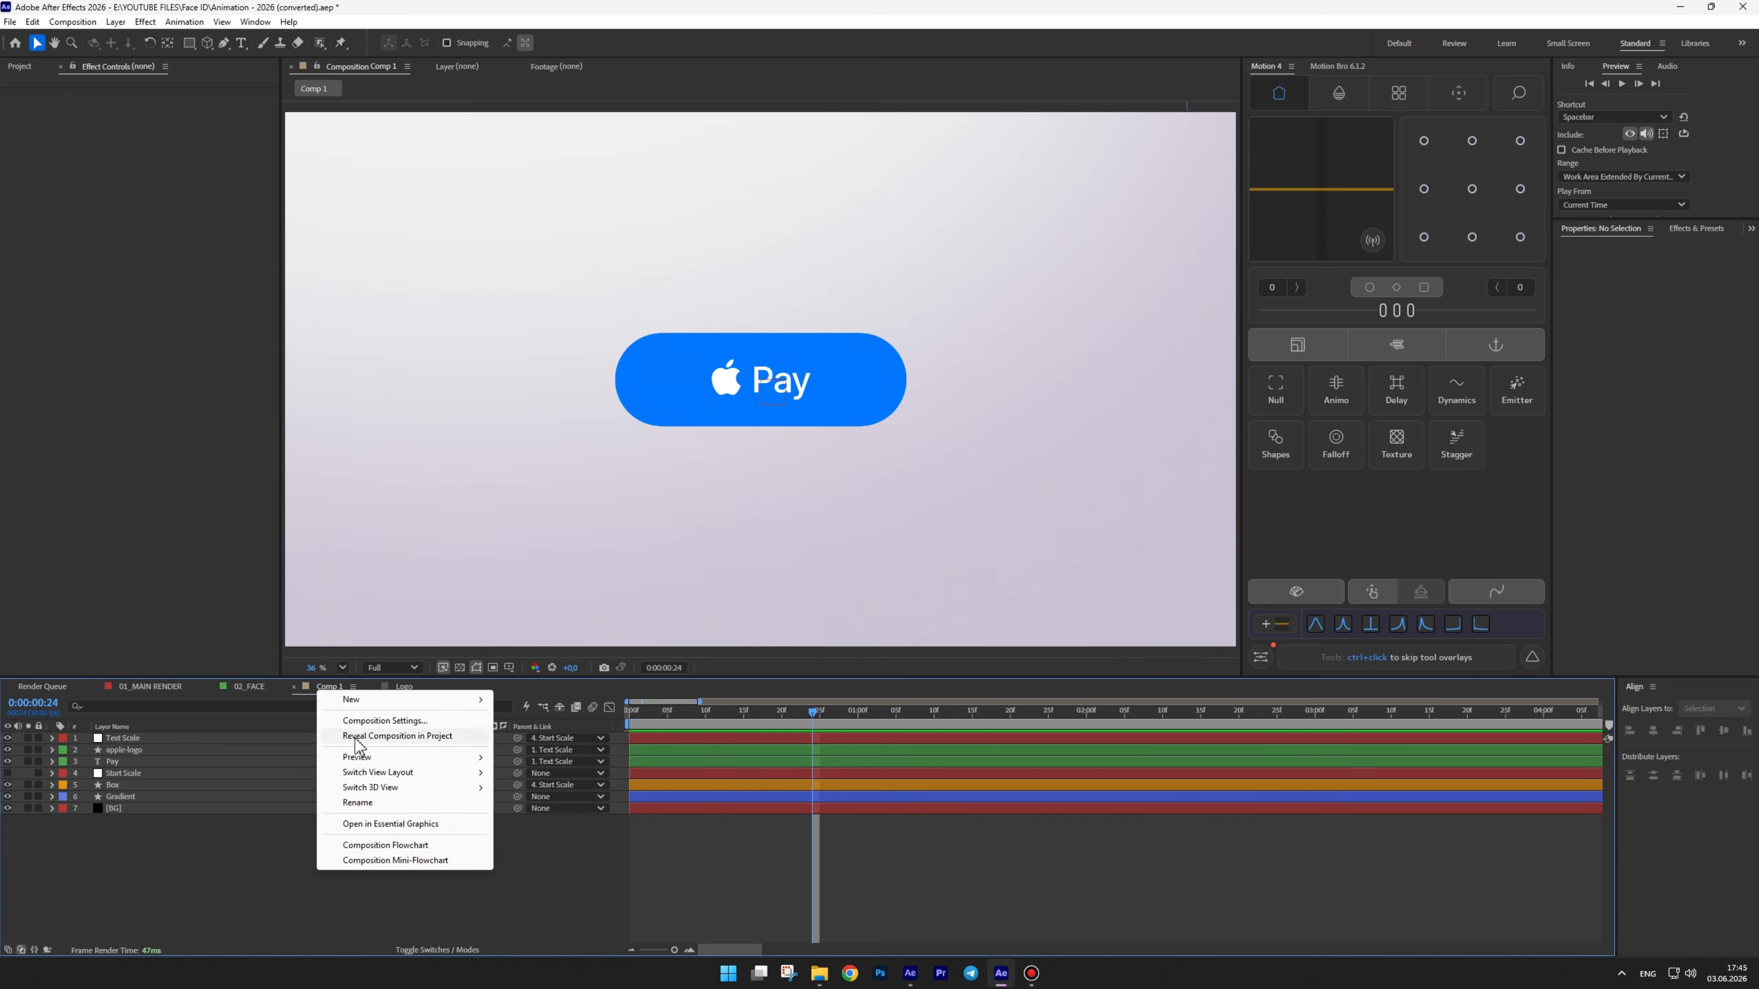
pyautogui.moveTo(367, 703)
pyautogui.click(589, 798)
pyautogui.click(577, 43)
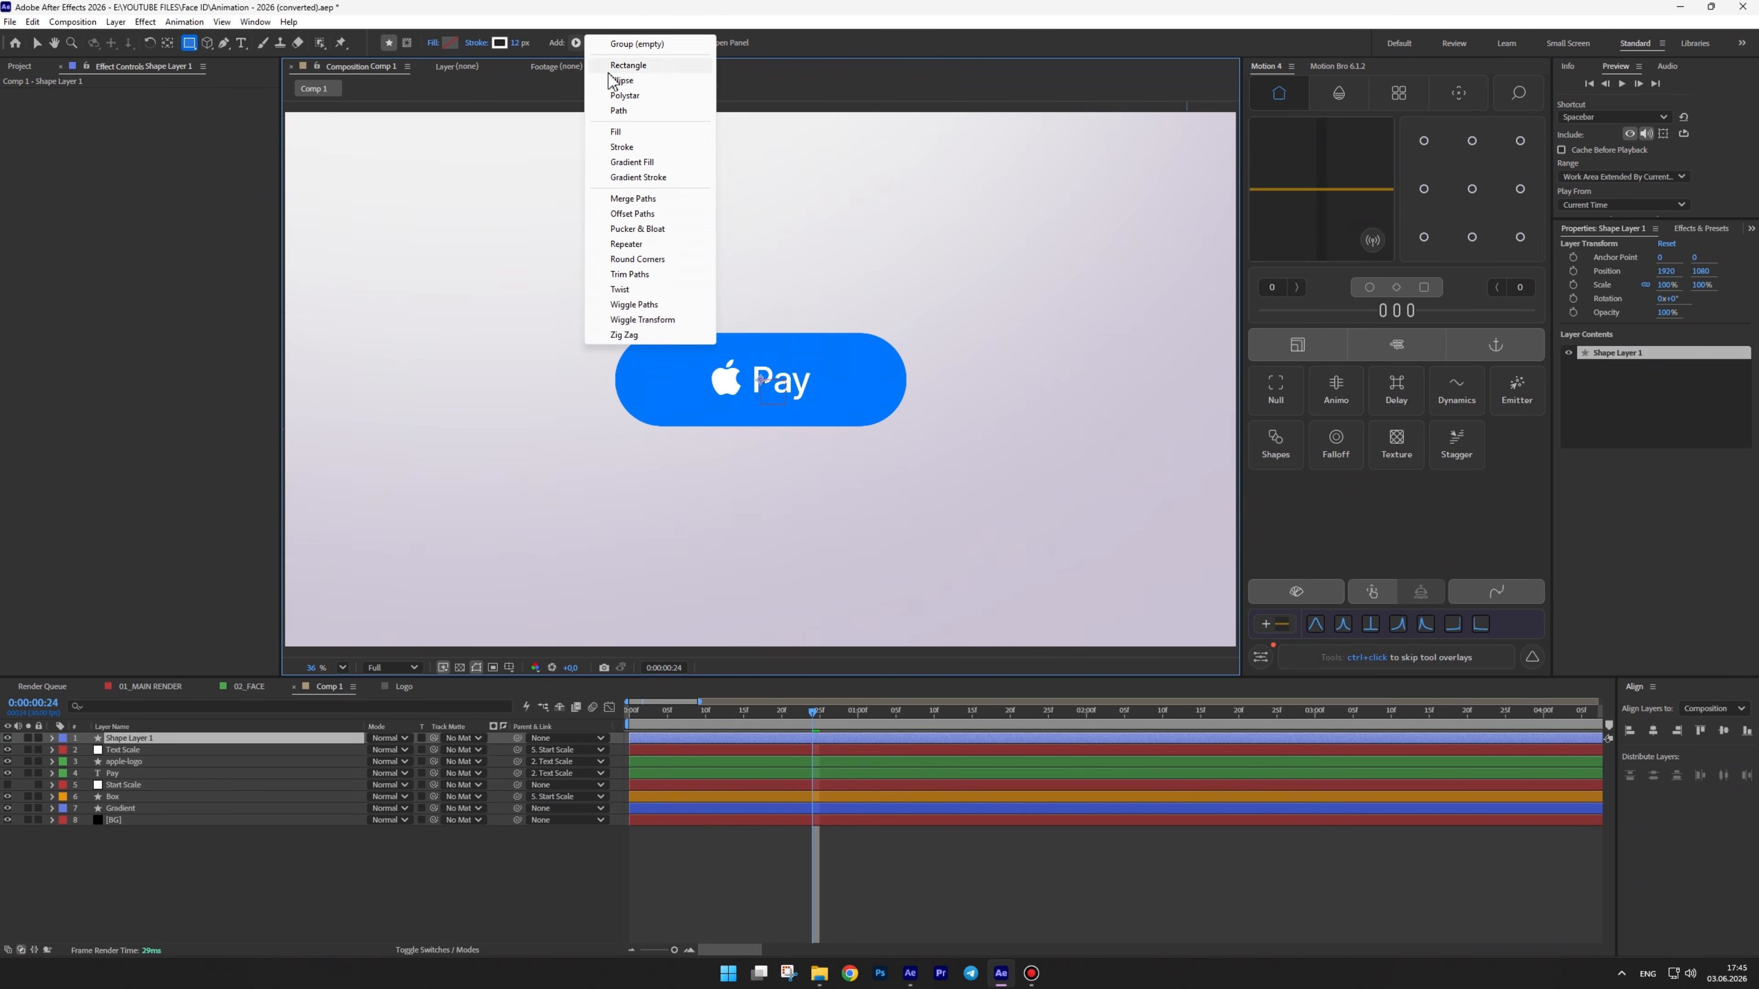
pyautogui.click(609, 69)
pyautogui.click(577, 43)
pyautogui.click(609, 120)
pyautogui.click(37, 43)
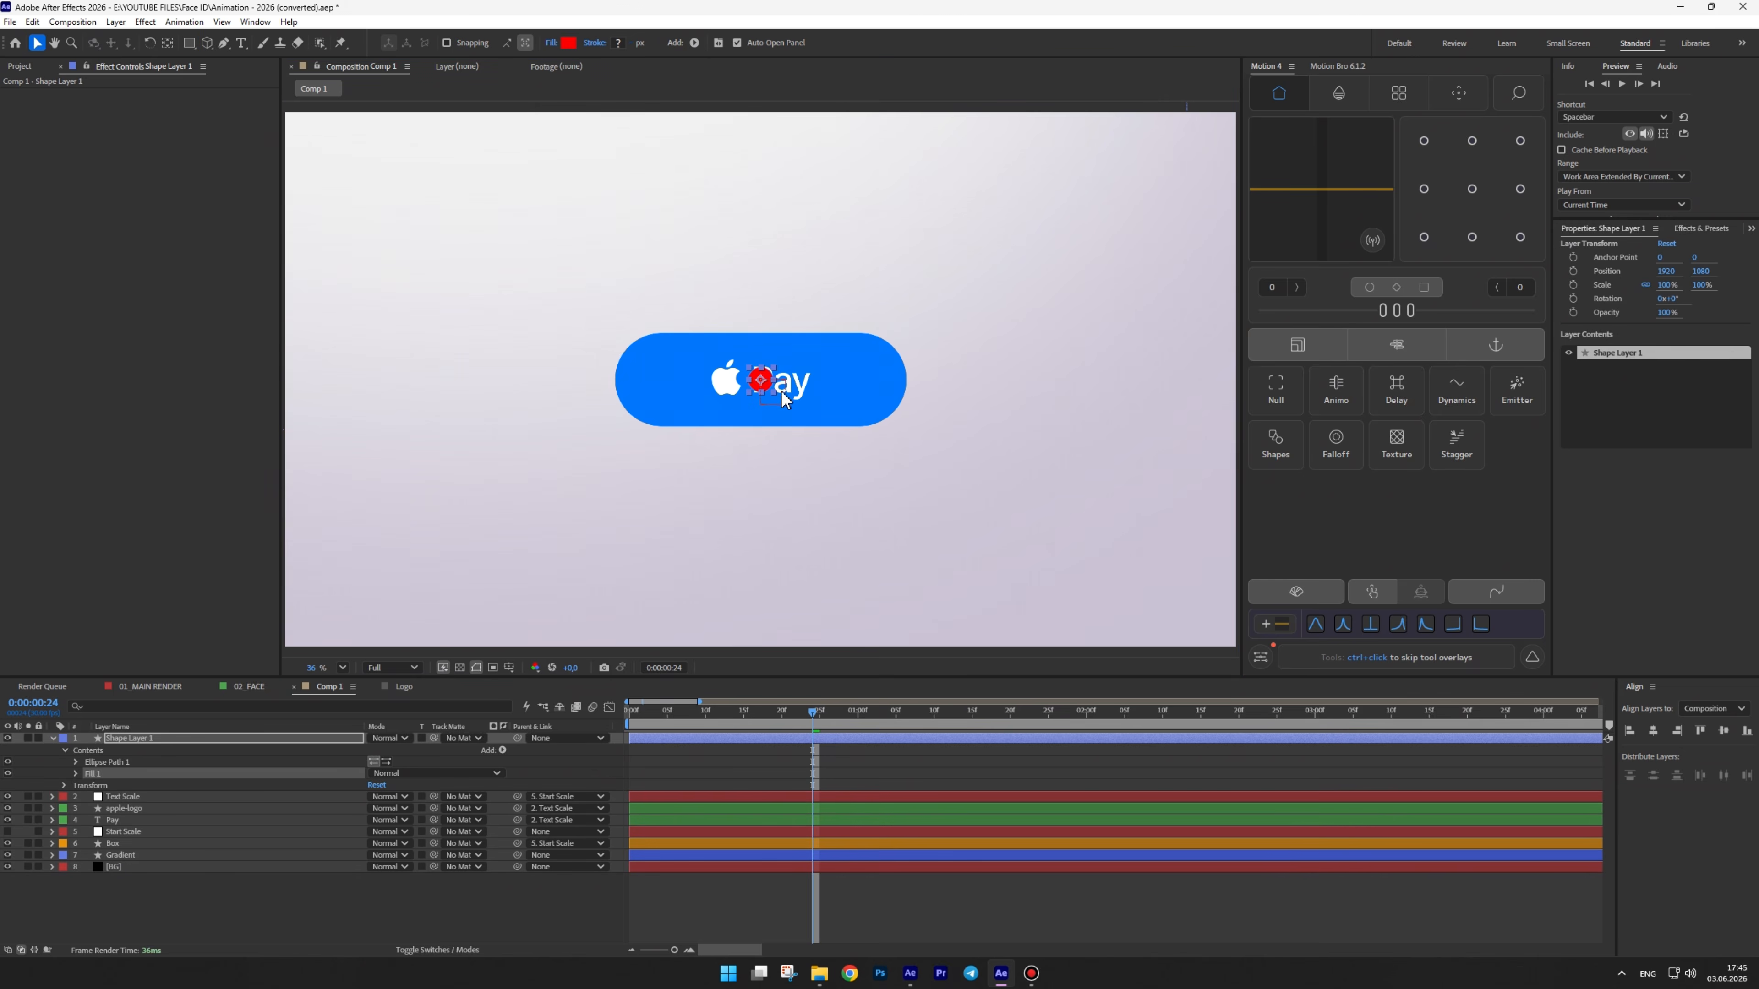
# Stretch the red ellipse into a wide oval at about 1649% width, overlapping the button's upper-left corner
pyautogui.moveTo(775, 392); pyautogui.dragTo(946, 472)
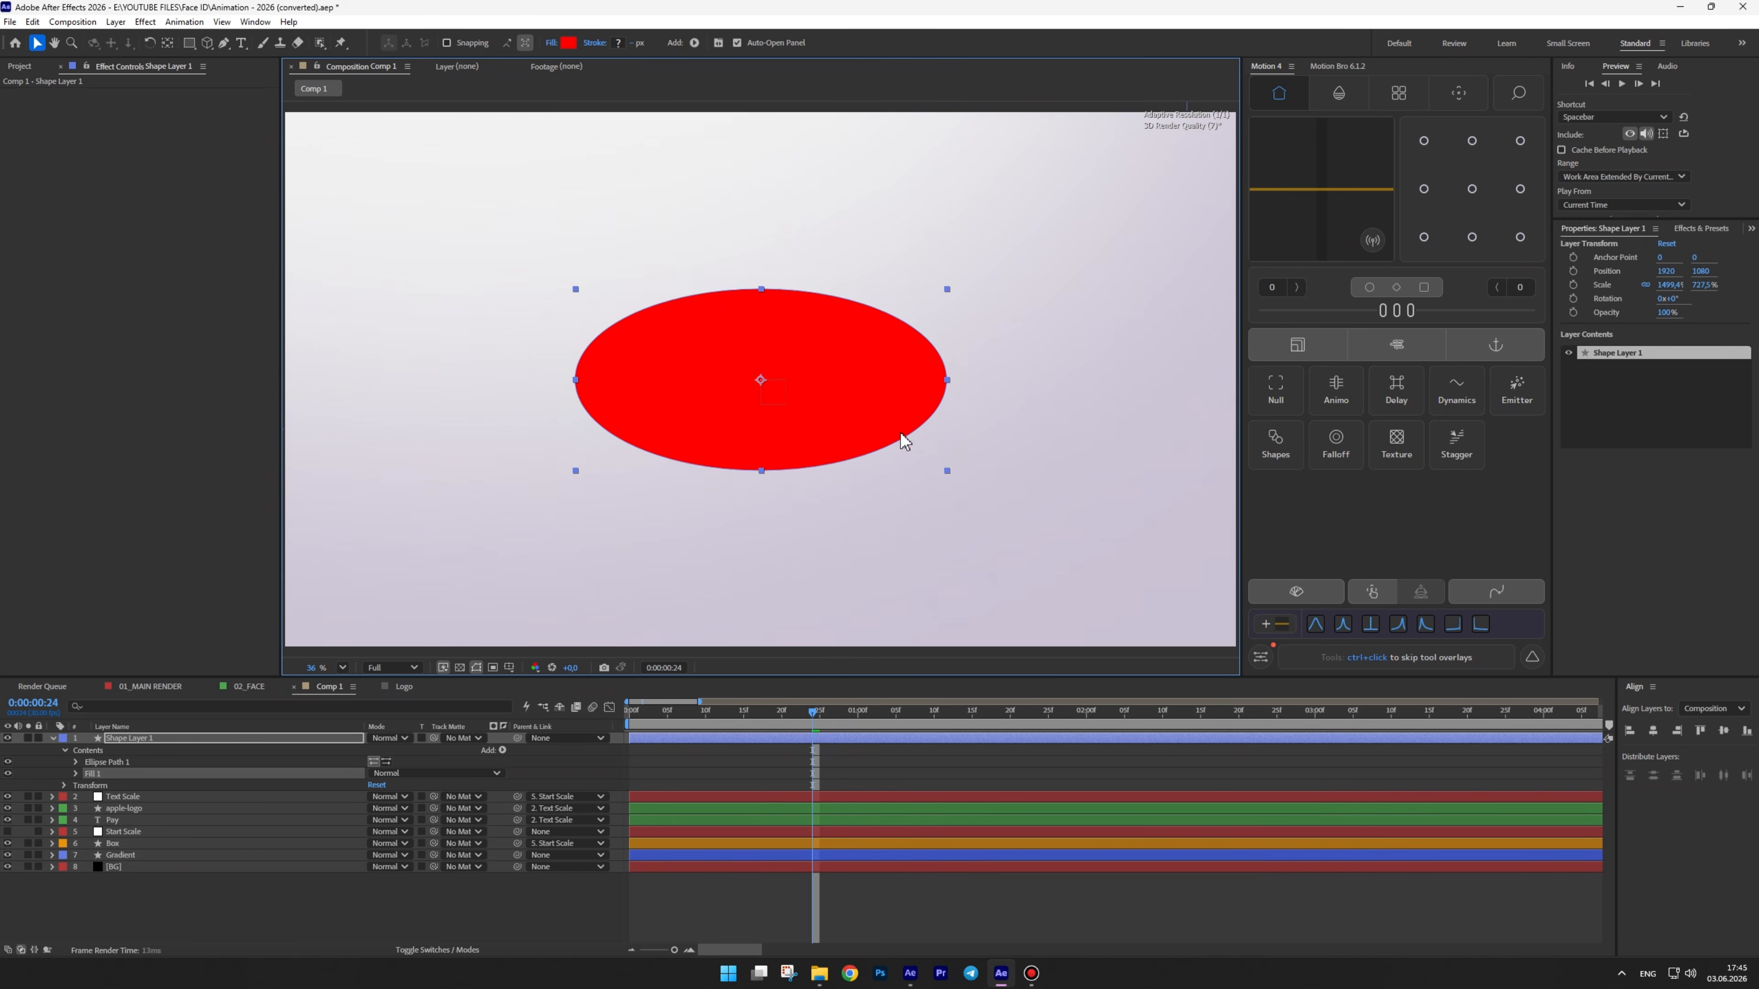
pyautogui.moveTo(859, 385); pyautogui.dragTo(721, 281)
pyautogui.moveTo(811, 367); pyautogui.dragTo(828, 366)
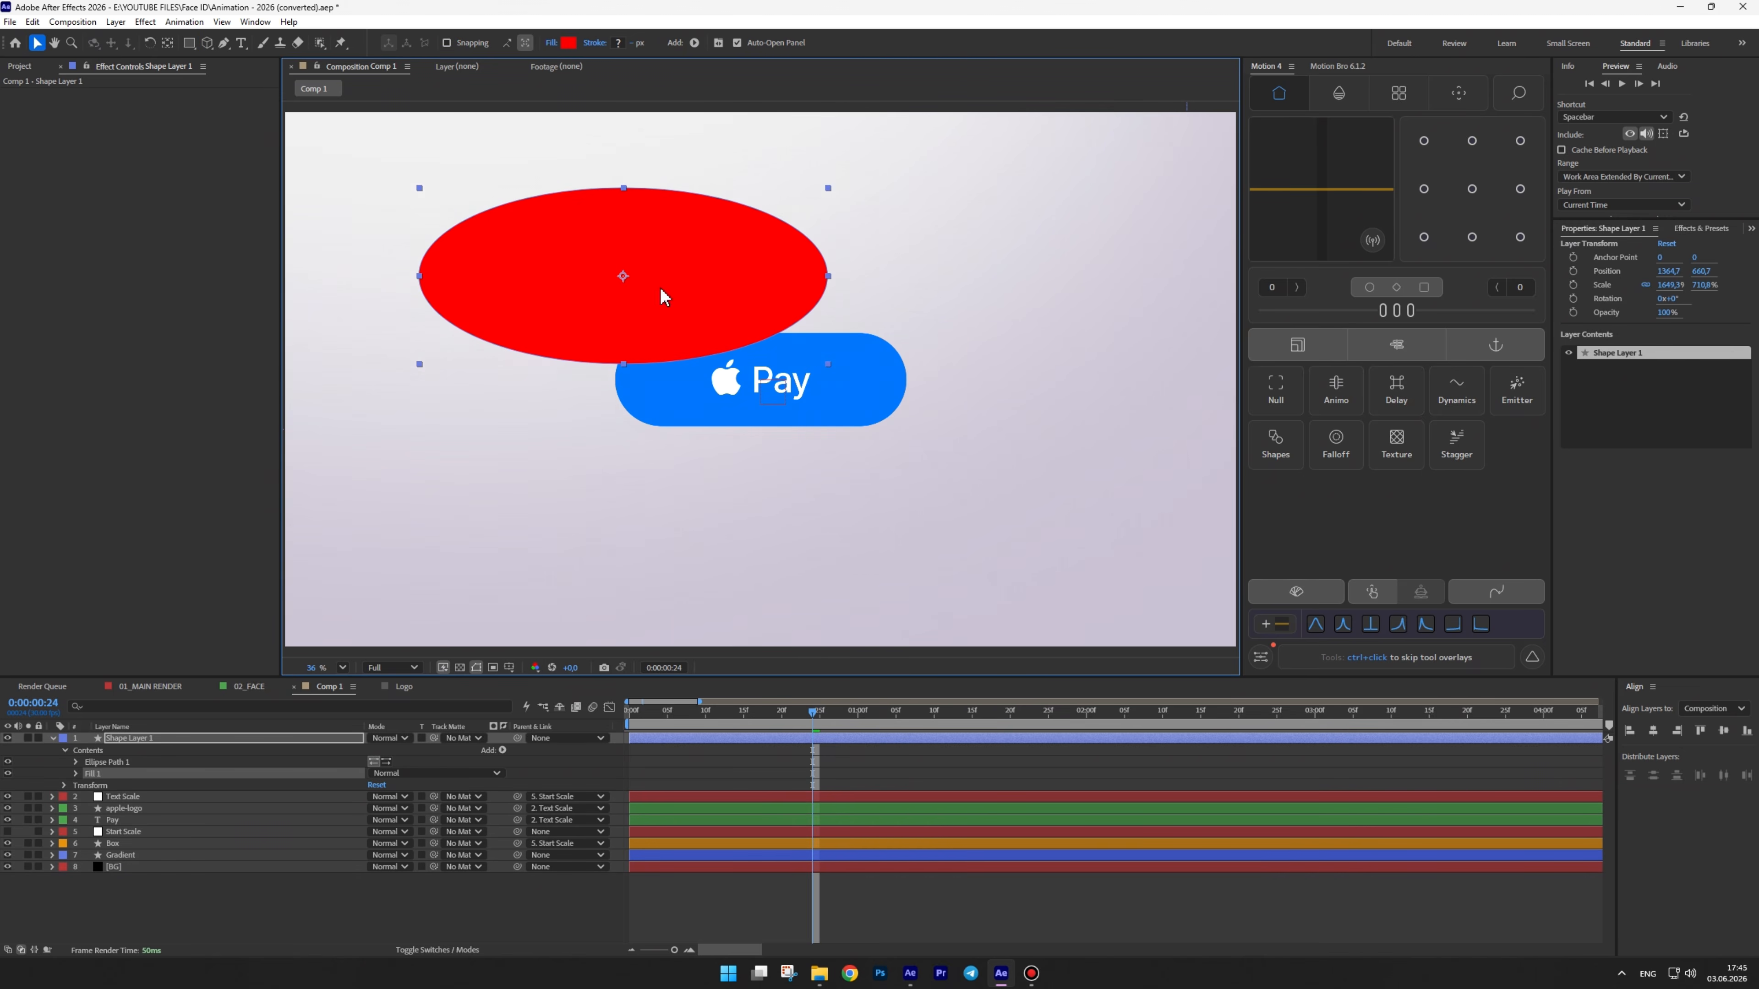
pyautogui.moveTo(663, 290); pyautogui.dragTo(633, 303)
# Place the shape layer directly above Box in the layer stack and rename it Light
pyautogui.click(53, 738)
pyautogui.moveTo(128, 738); pyautogui.dragTo(136, 788)
pyautogui.press('Return')
pyautogui.write('Light')
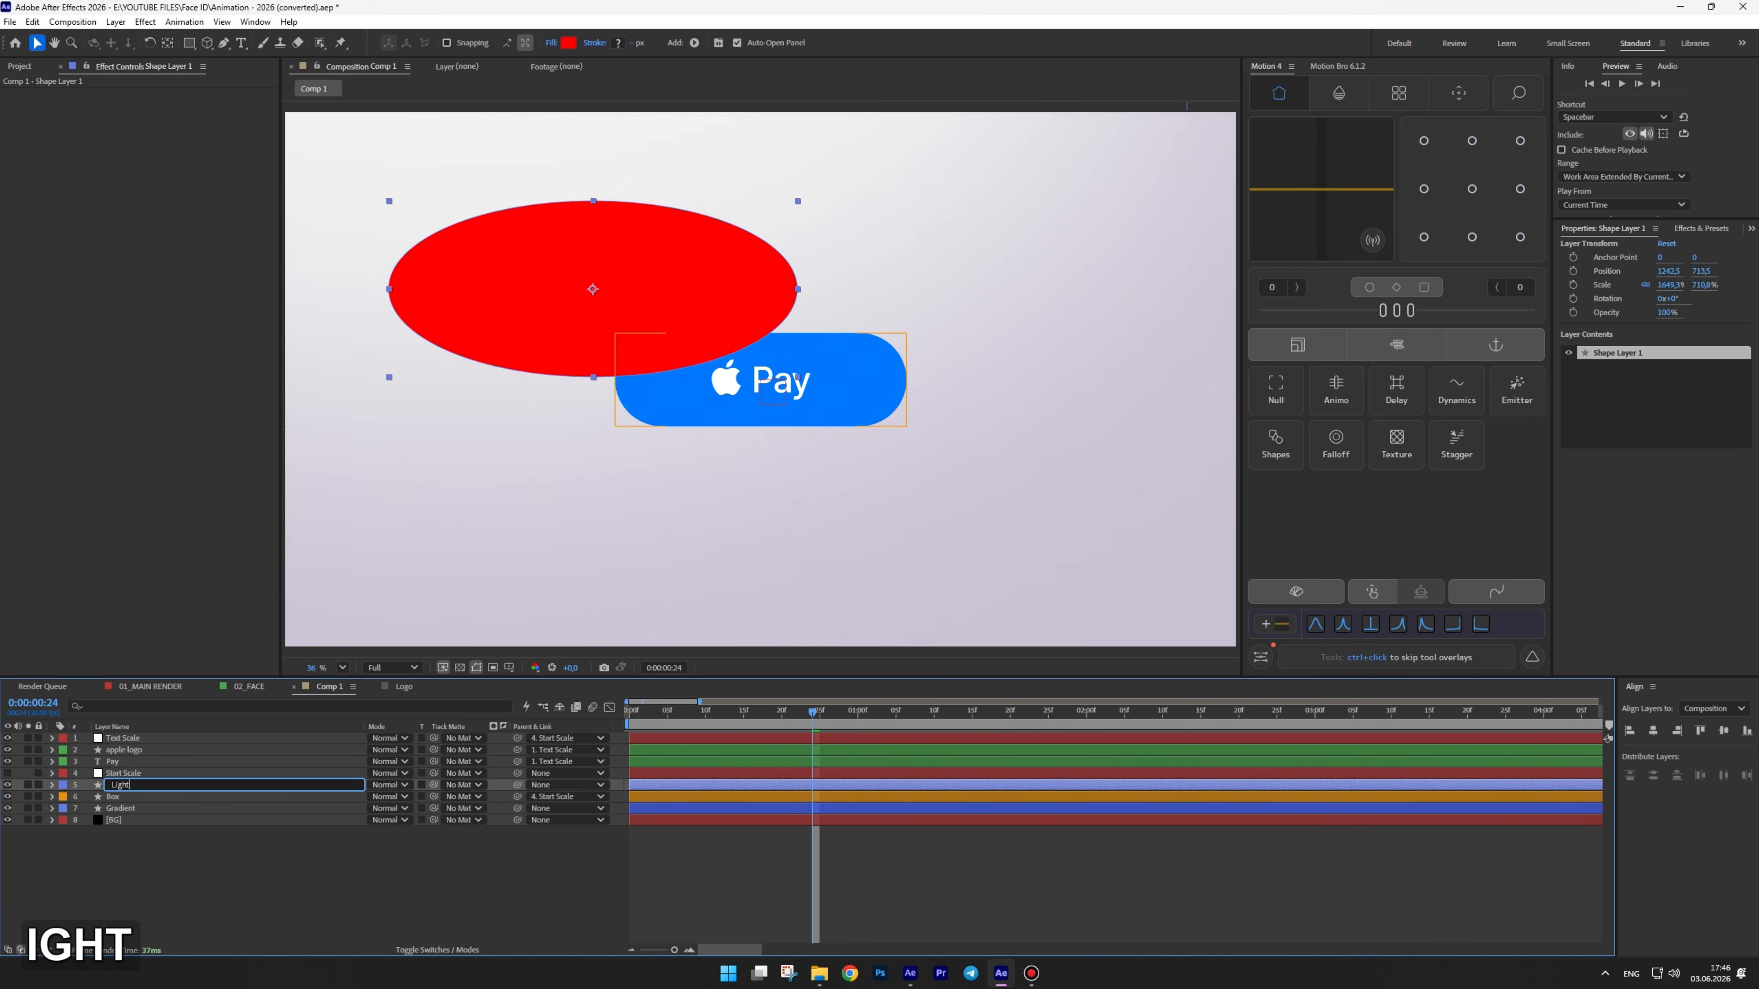
pyautogui.press('Return')
# Apply a Fill effect to Light with a light blue color of H 205°, S 56%, B 100%
pyautogui.hotkey('ctrl', 'space')
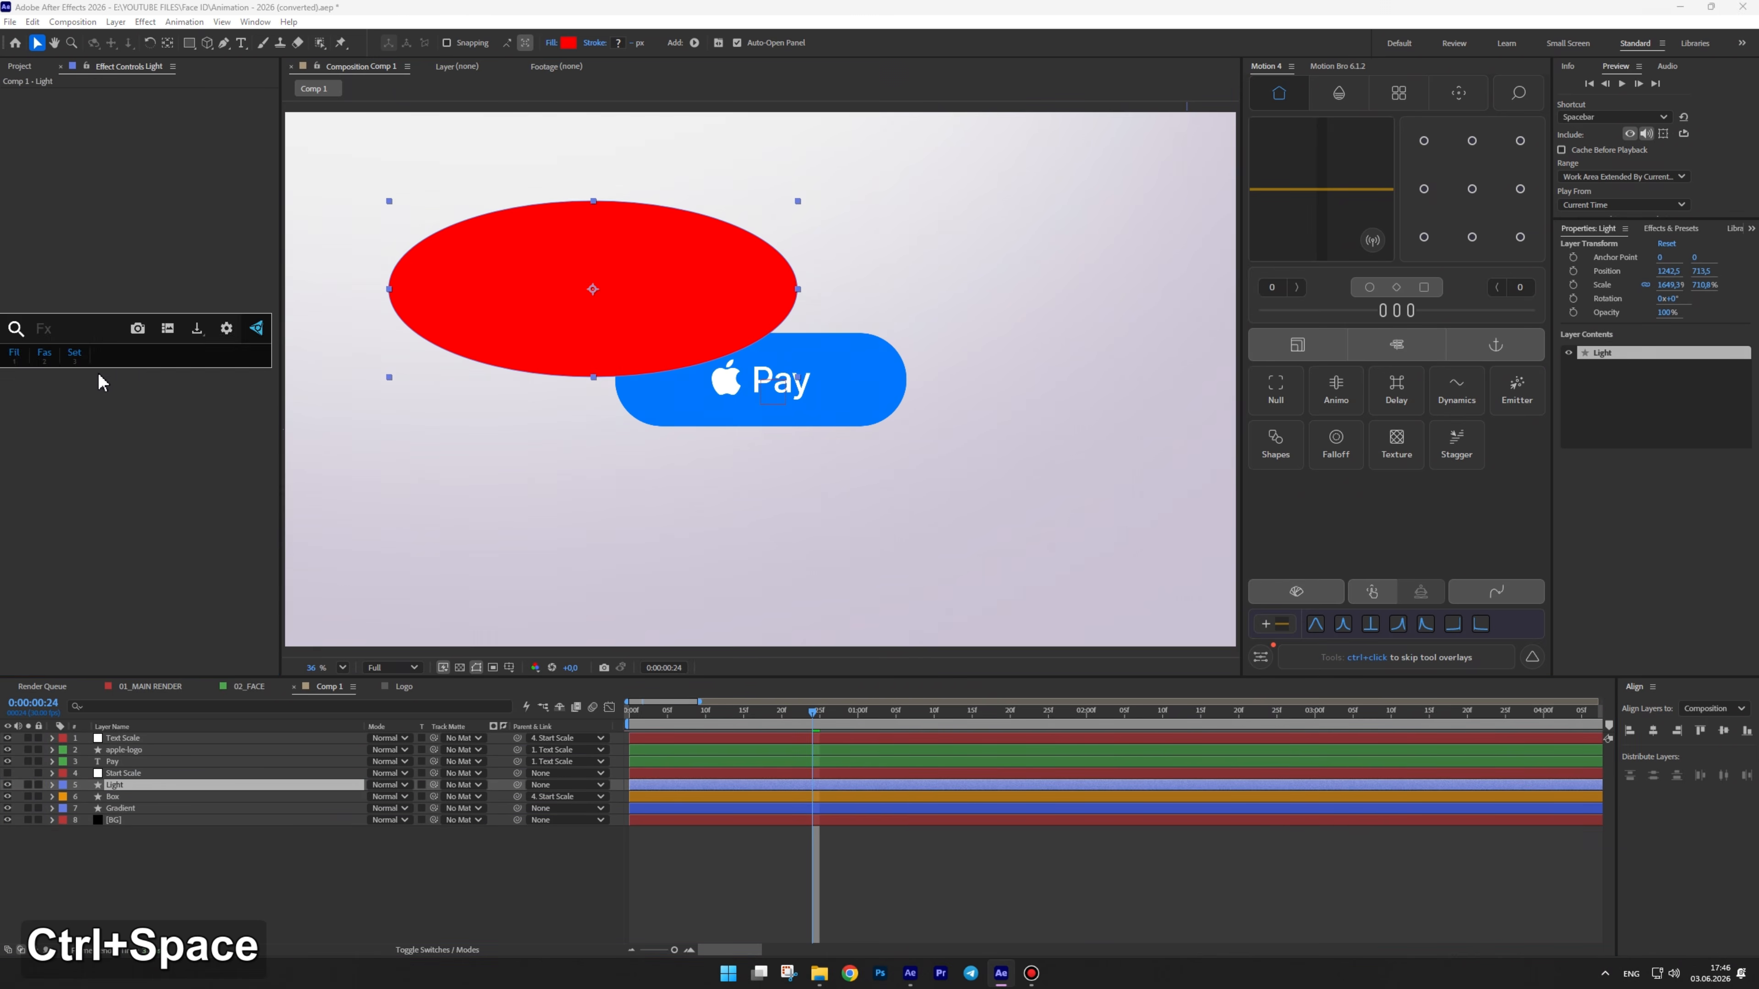
pyautogui.click(24, 351)
pyautogui.click(155, 129)
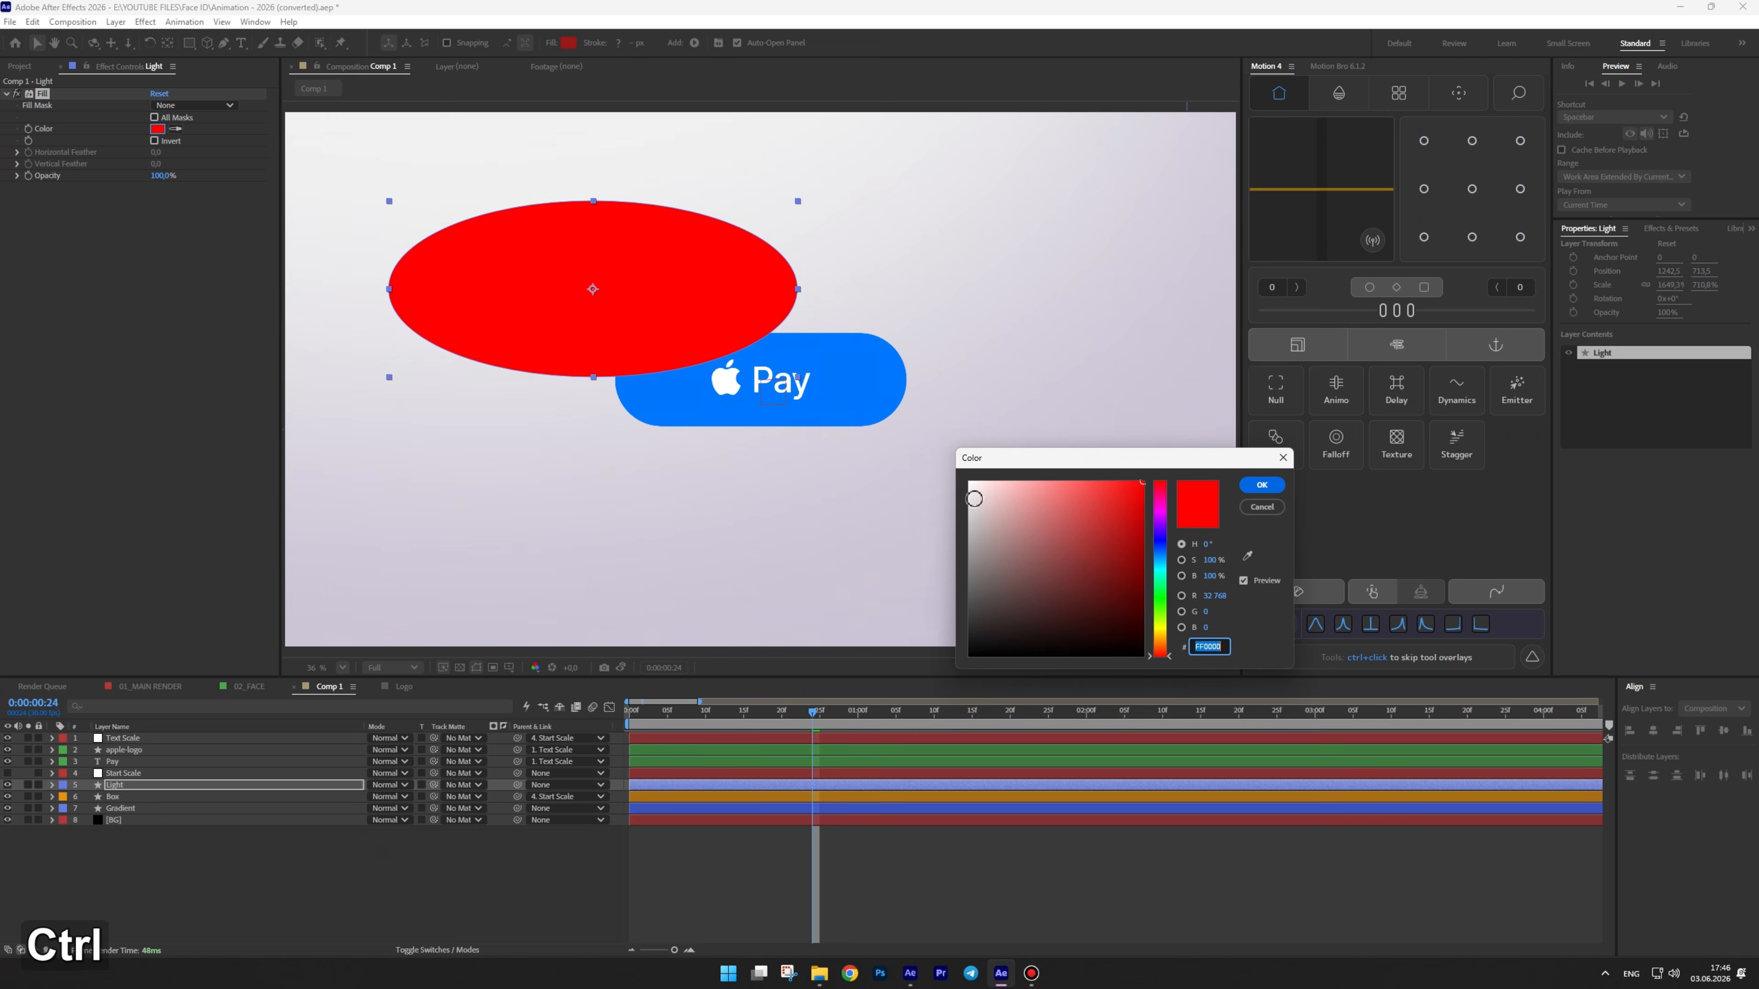
pyautogui.hotkey('ctrl', 'v')
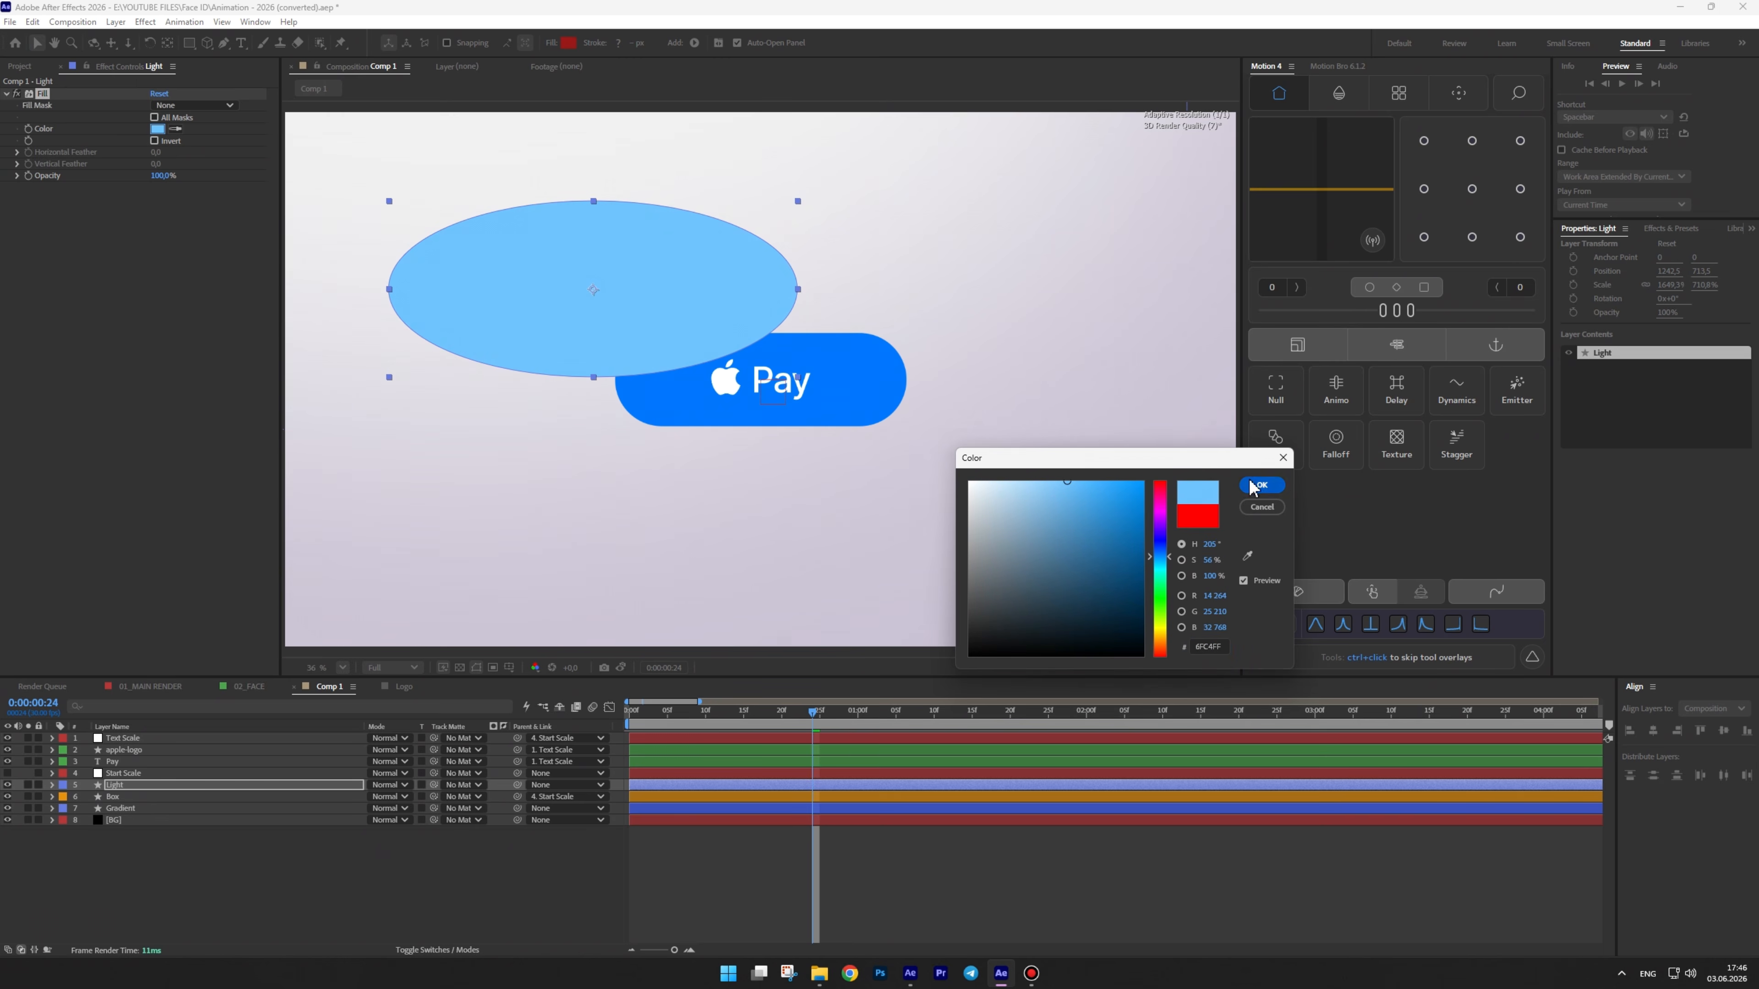
pyautogui.click(1259, 485)
# Apply Fast Box Blur to Light with a Blur Radius of 370
pyautogui.hotkey('ctrl', 'space')
pyautogui.click(87, 260)
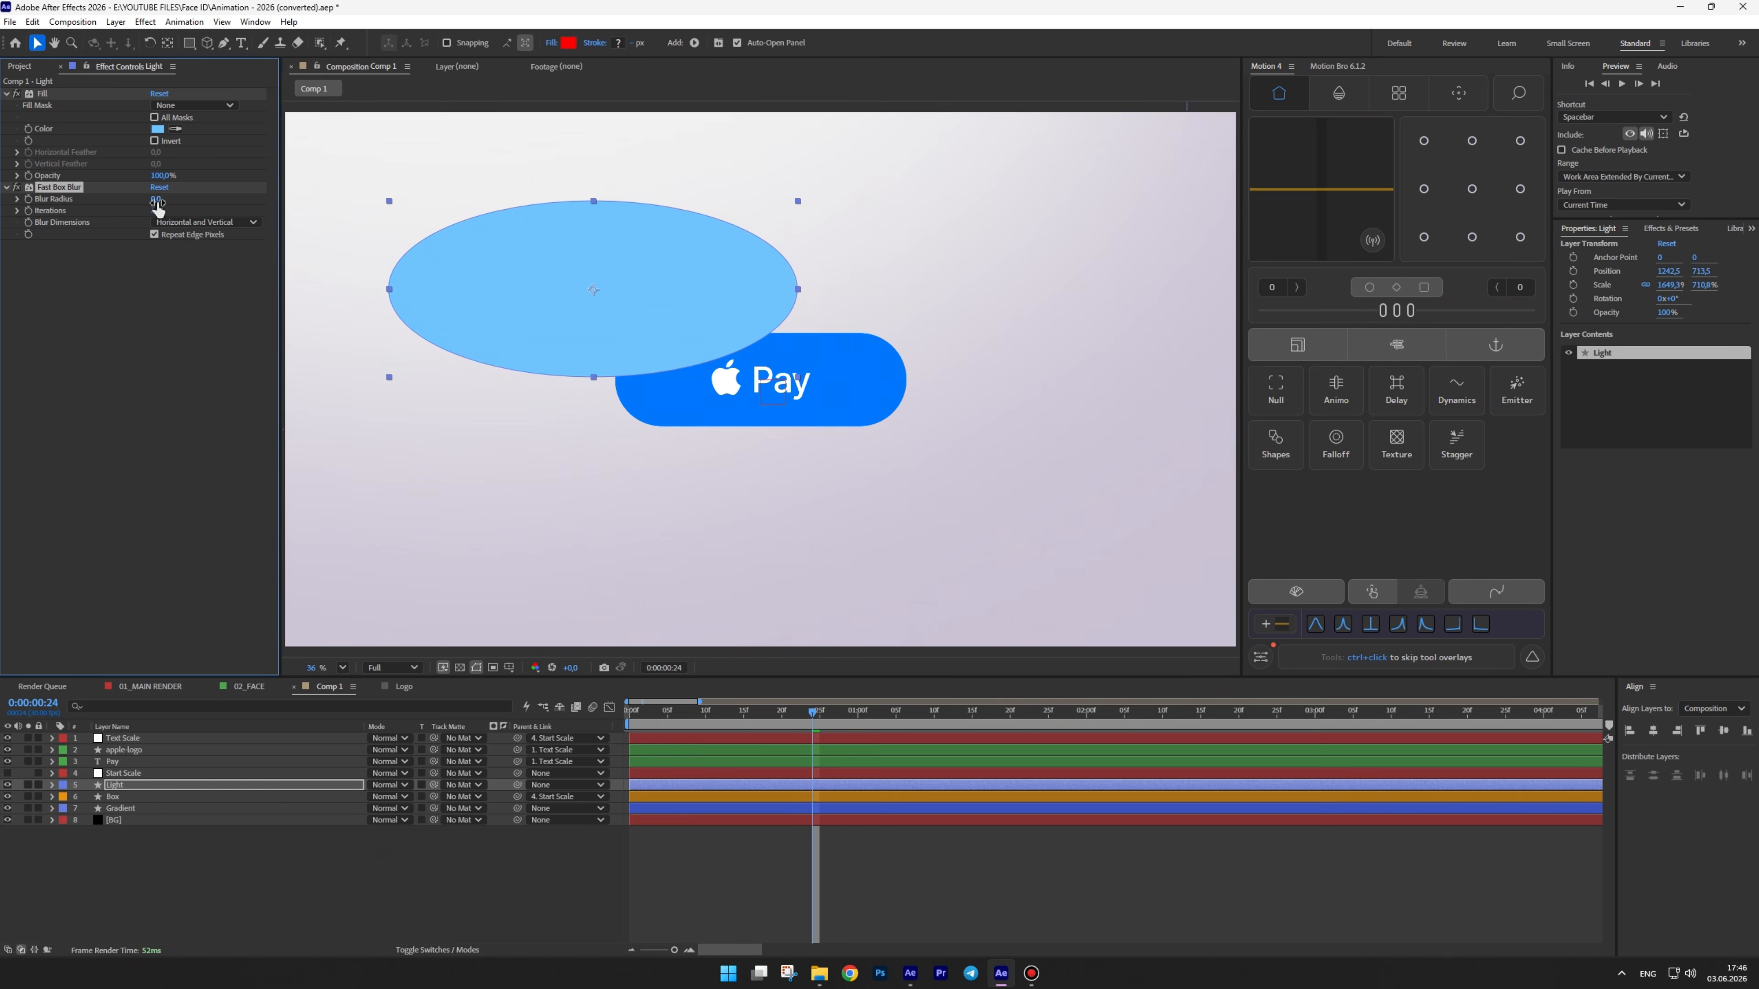
pyautogui.moveTo(158, 201); pyautogui.dragTo(359, 193)
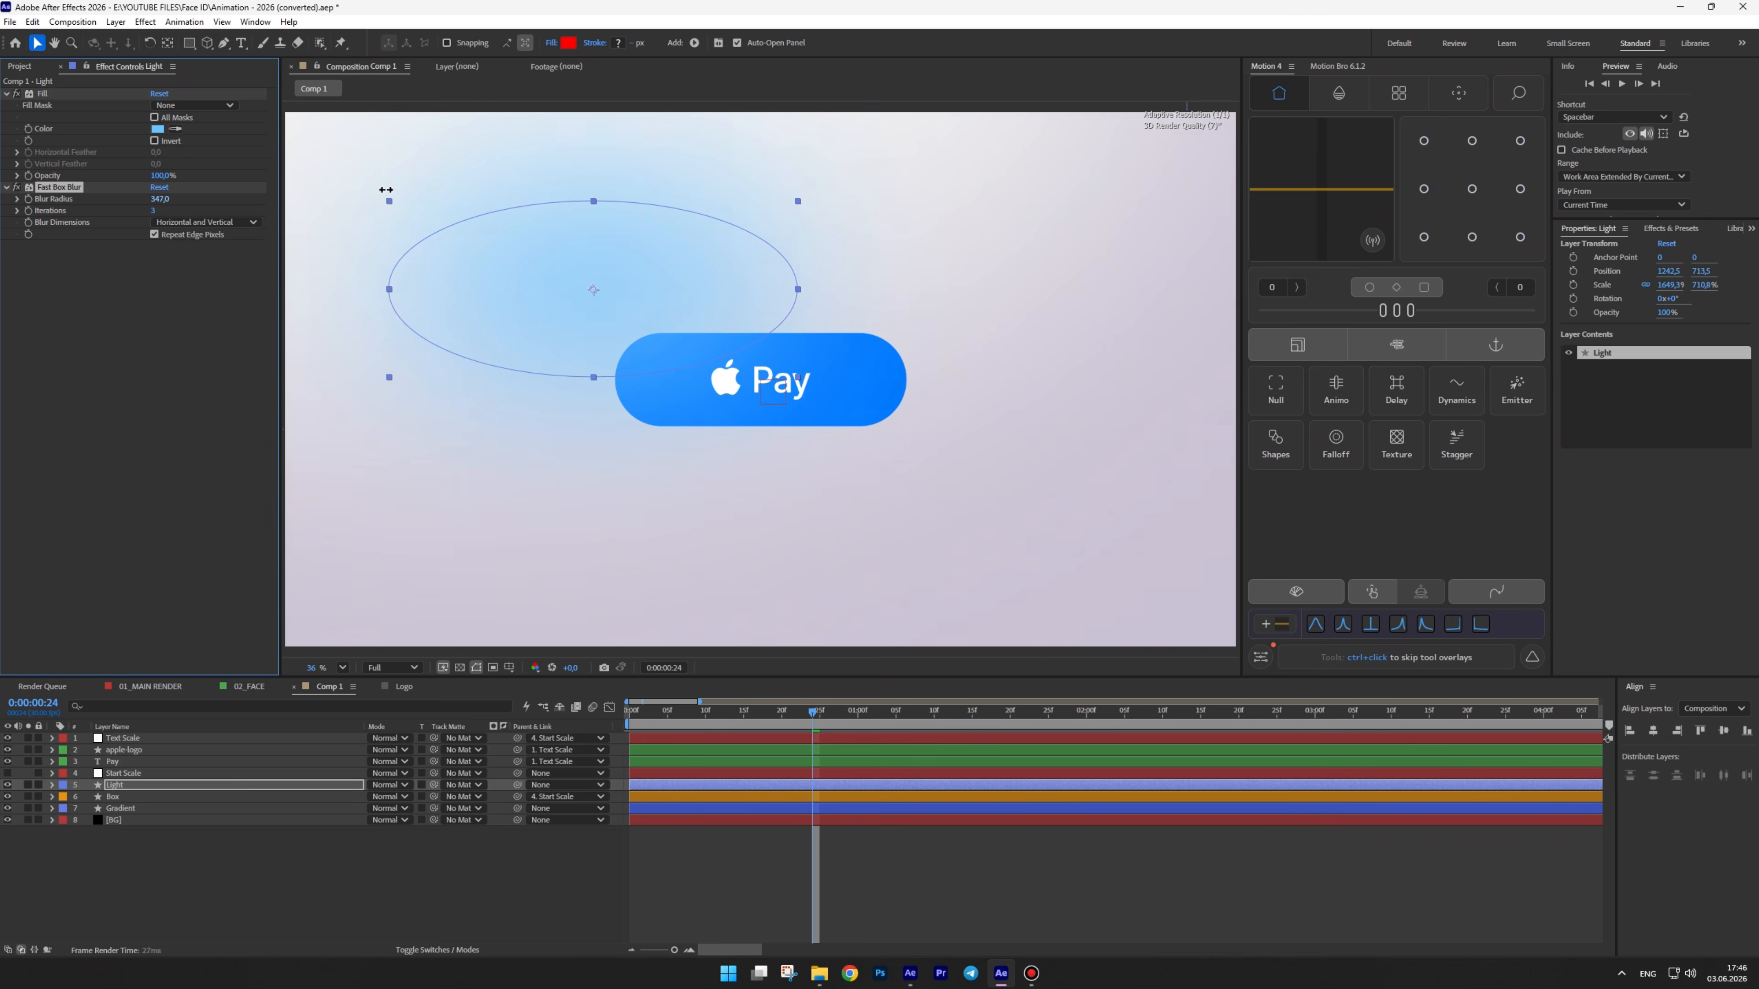
# Apply Set Matte to Light, taking the matte from the Box layer with Effects & Masks as its source
pyautogui.hotkey('ctrl', 'space')
pyautogui.click(83, 285)
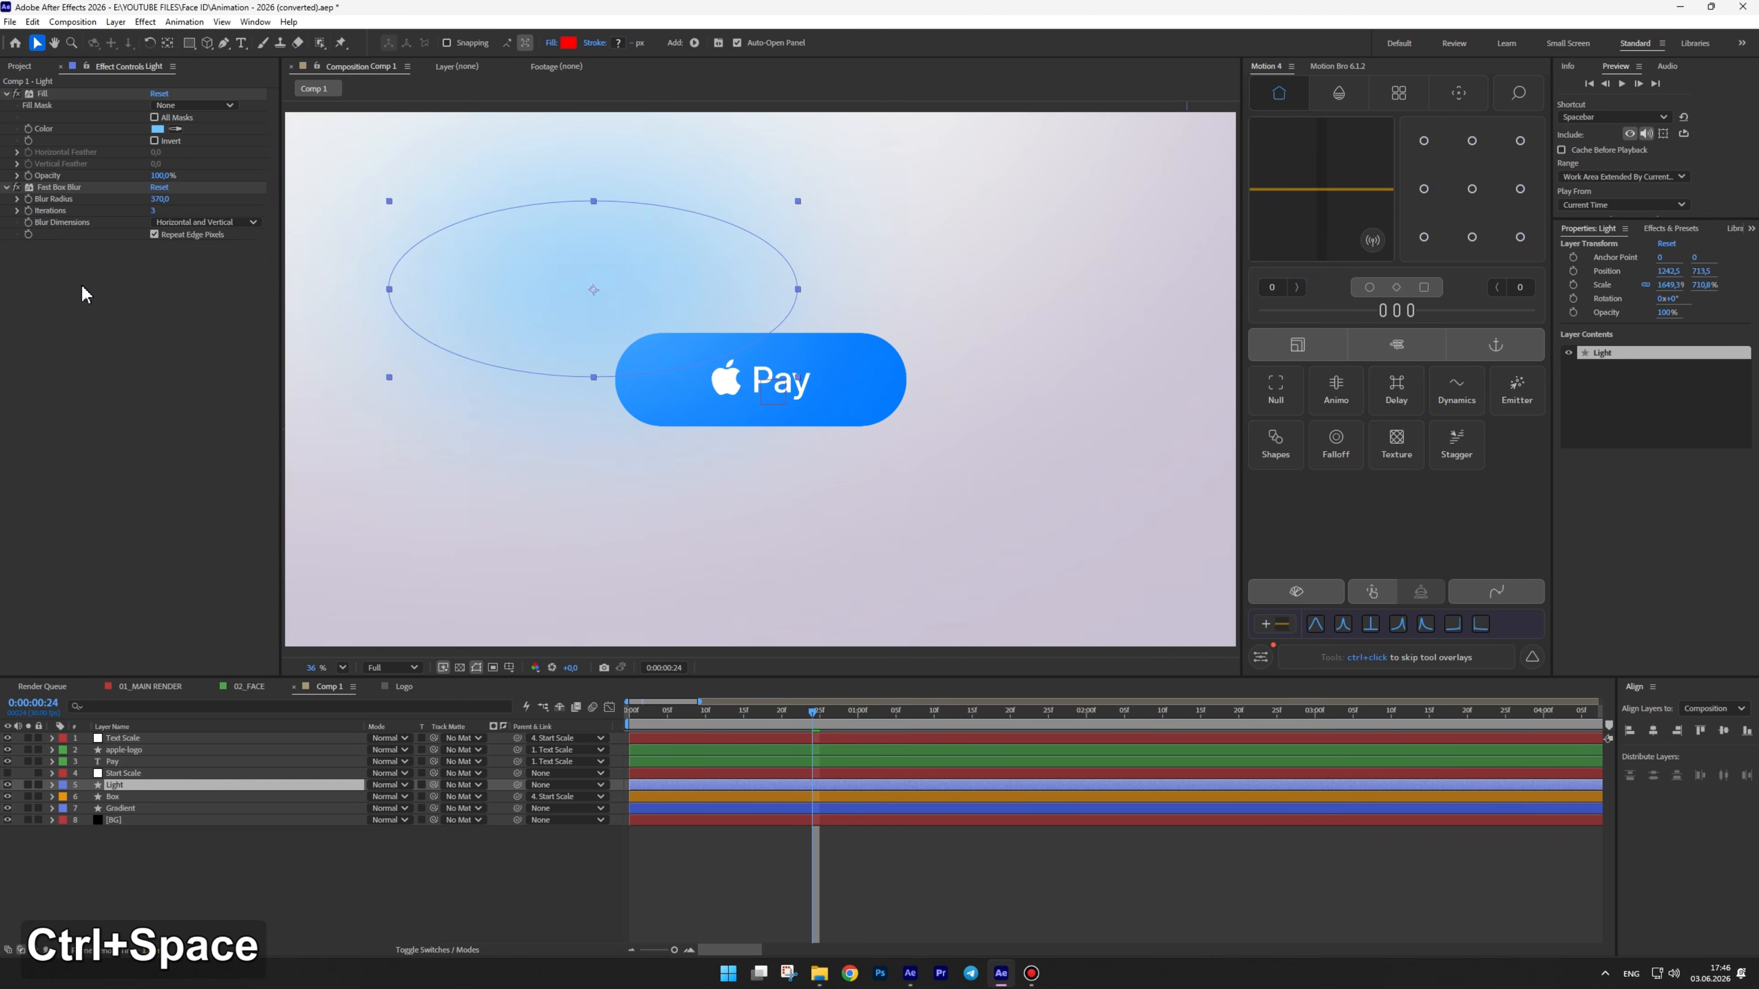
pyautogui.click(158, 258)
pyautogui.click(193, 368)
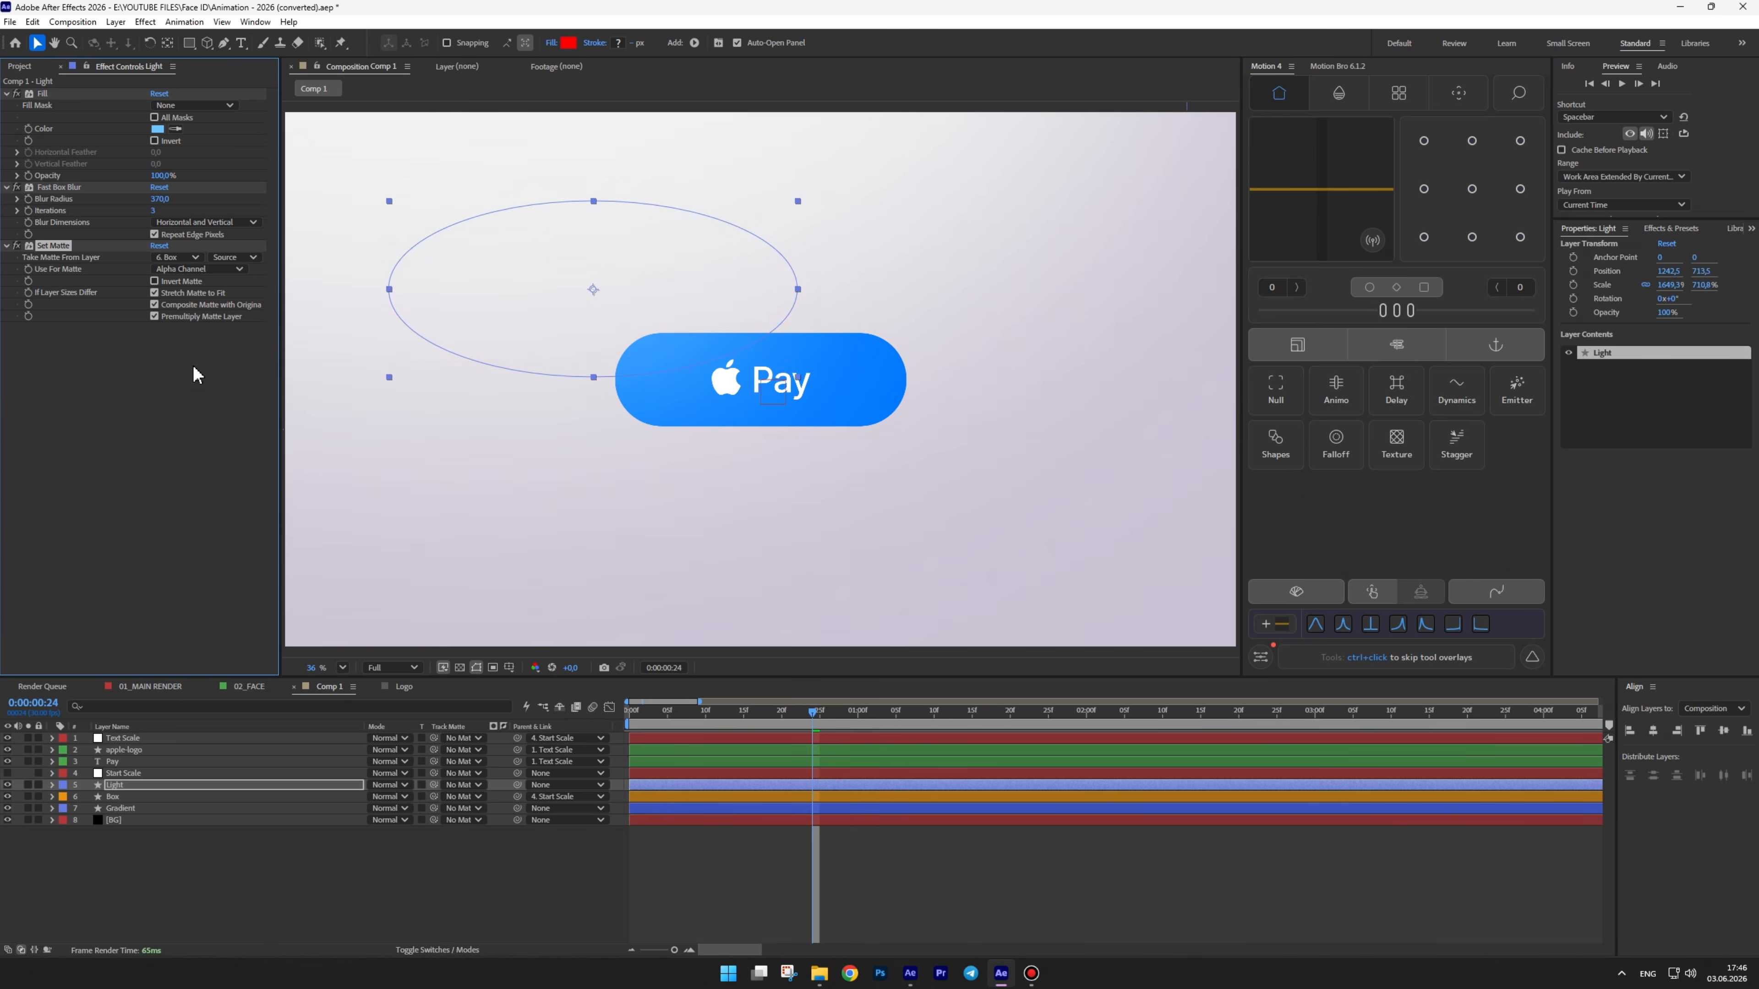
pyautogui.click(231, 257)
# Widen Light to about 1838%, shift it left to about 965, 772, and parent it to Box
pyautogui.moveTo(565, 283); pyautogui.dragTo(537, 338)
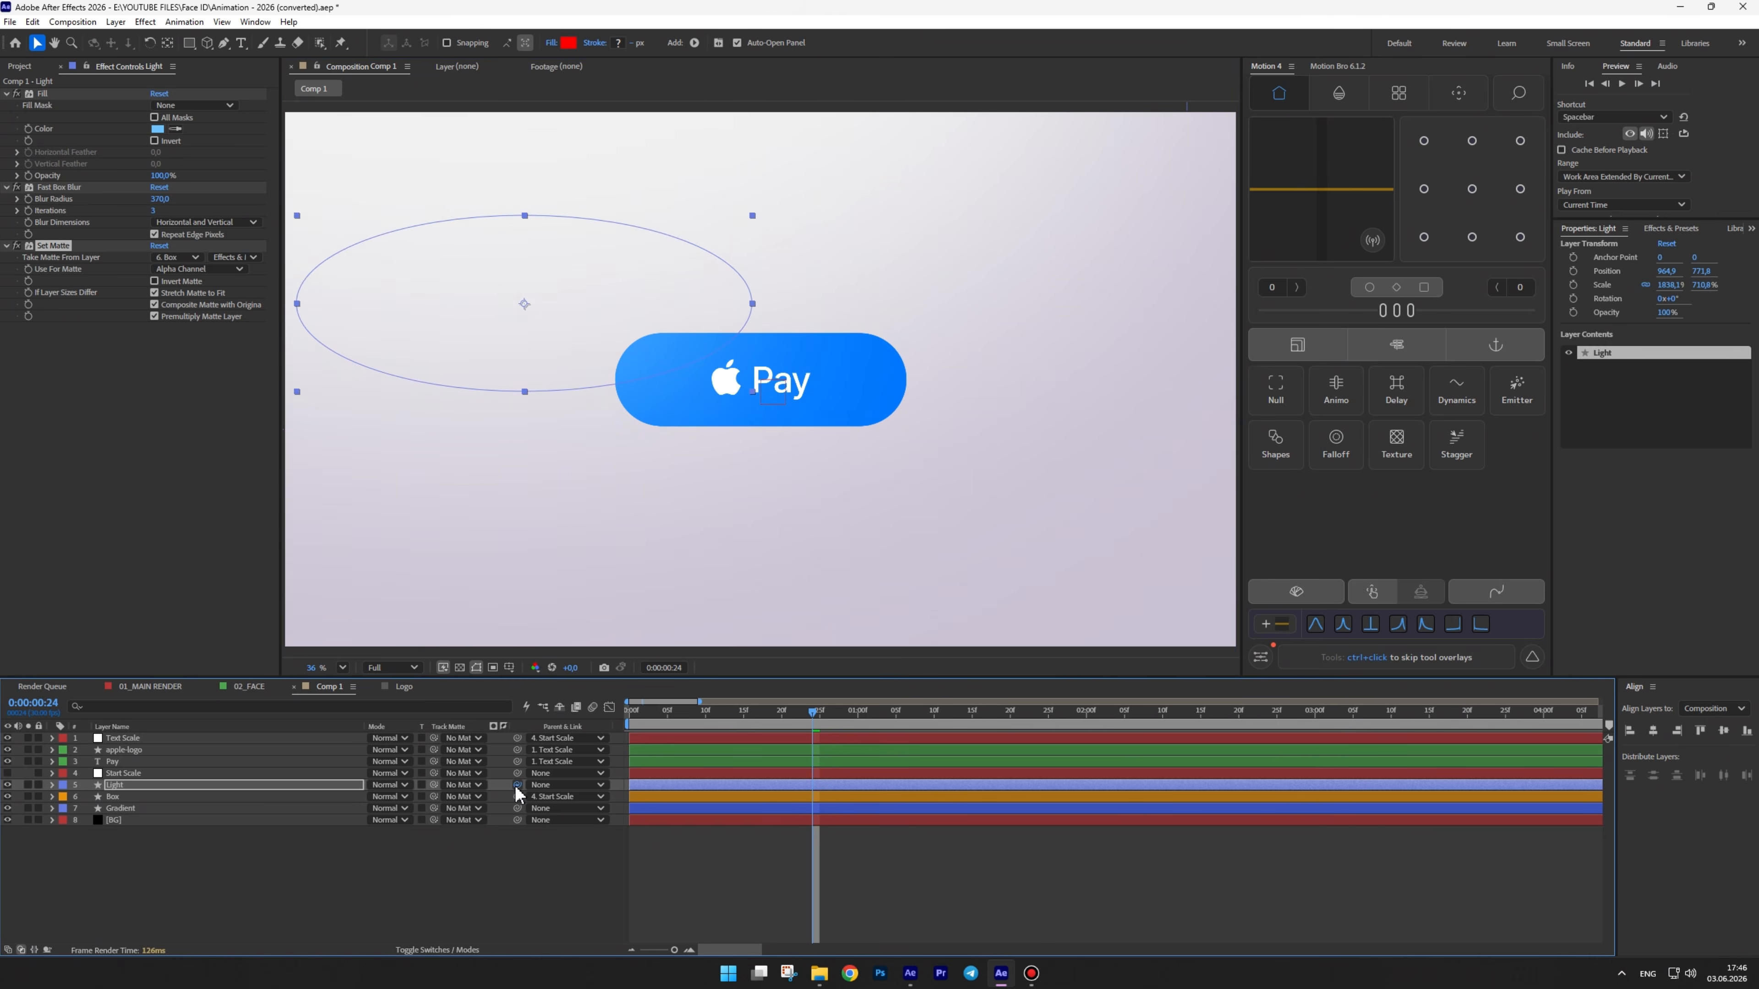
pyautogui.moveTo(517, 785); pyautogui.dragTo(132, 805)
# Keyframe Light's Position to sweep across the button from about -1507, -308 at frame 5 to about 1492, -308 at 1:11
pyautogui.moveTo(677, 707)
pyautogui.mouseDown()
pyautogui.moveTo(640, 710)
pyautogui.moveTo(764, 714)
pyautogui.moveTo(667, 710)
pyautogui.mouseUp()
pyautogui.click(123, 787)
pyautogui.press('p')
pyautogui.click(88, 796)
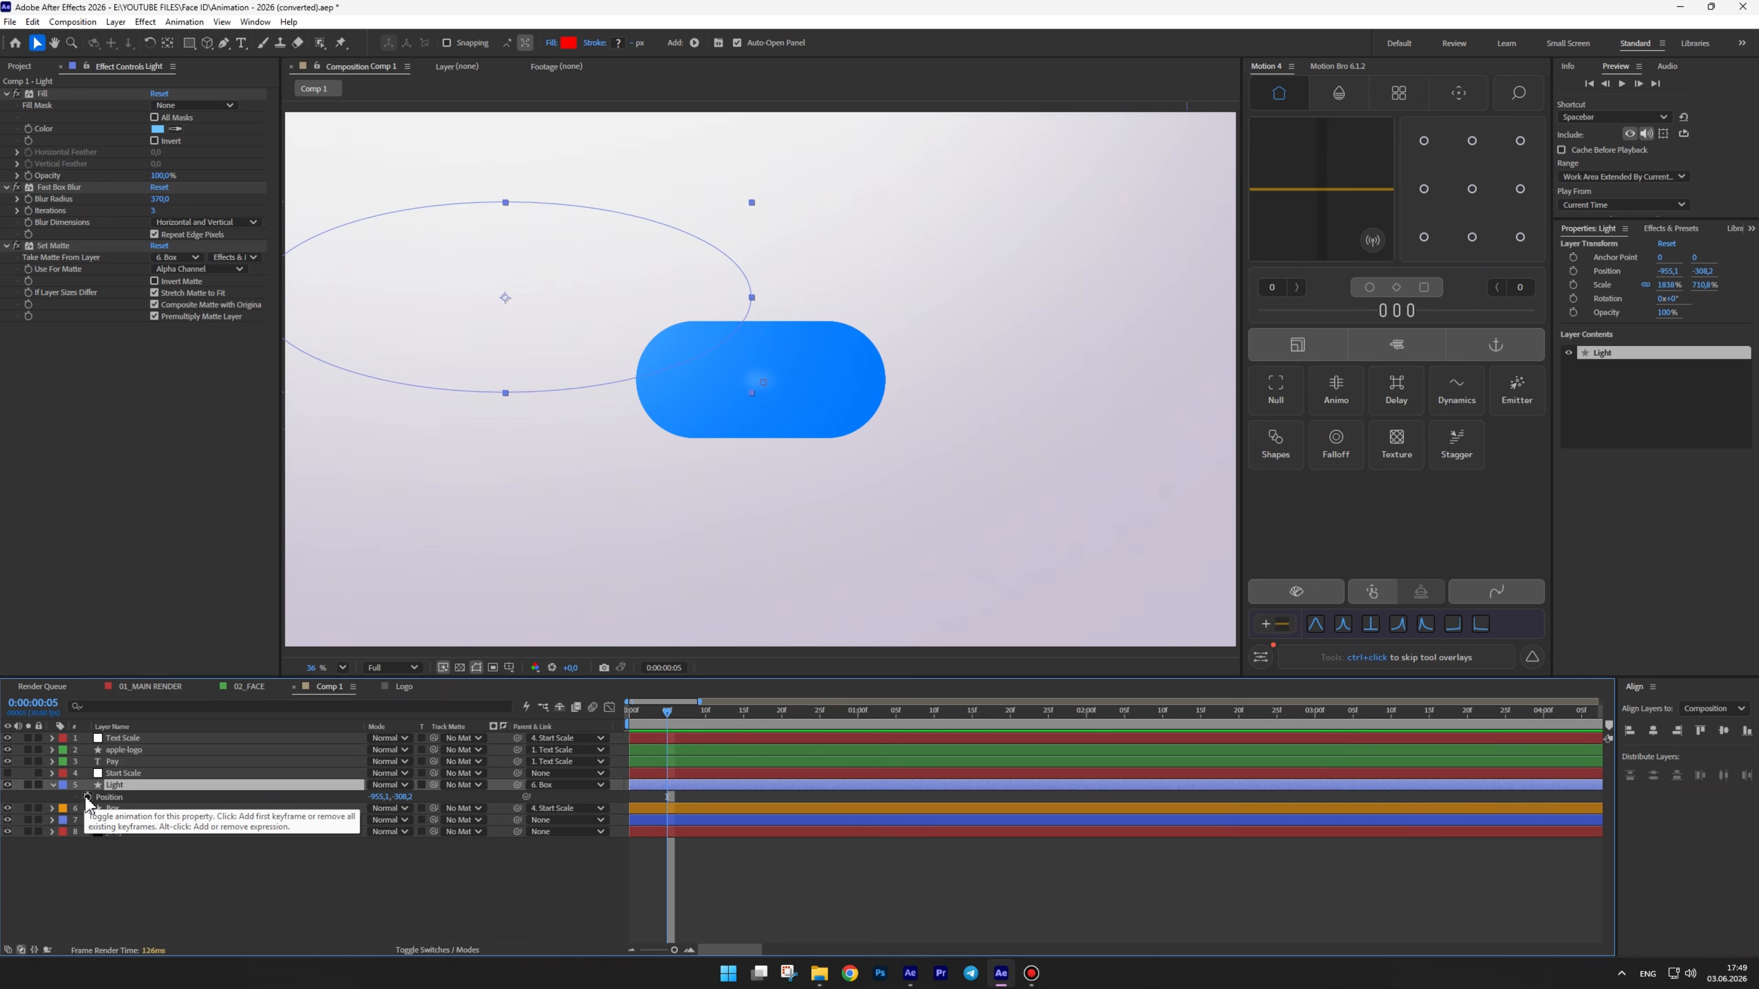
pyautogui.moveTo(604, 314); pyautogui.dragTo(456, 301)
pyautogui.click(866, 714)
pyautogui.moveTo(870, 714); pyautogui.dragTo(939, 707)
pyautogui.moveTo(412, 330); pyautogui.dragTo(1095, 311)
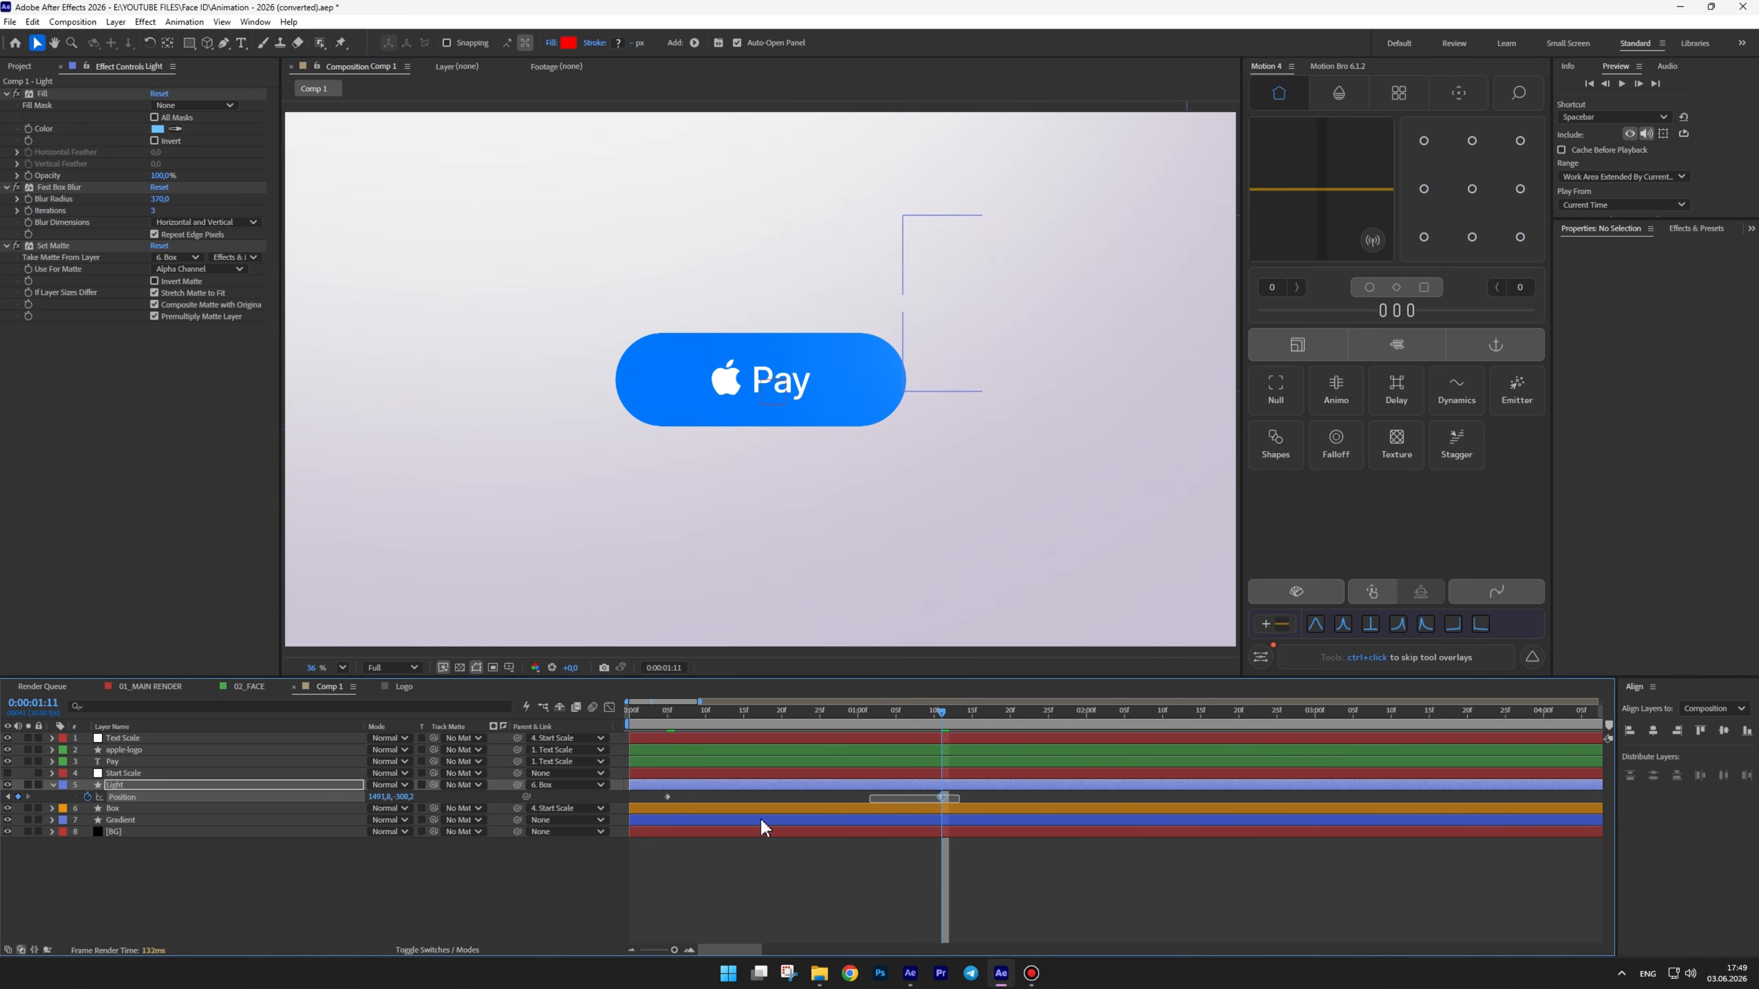
# Apply Easy Ease to Light's Position keyframes and reshape the speed curve to accelerate early and slow down gradually
pyautogui.press('F9')
pyautogui.click(607, 707)
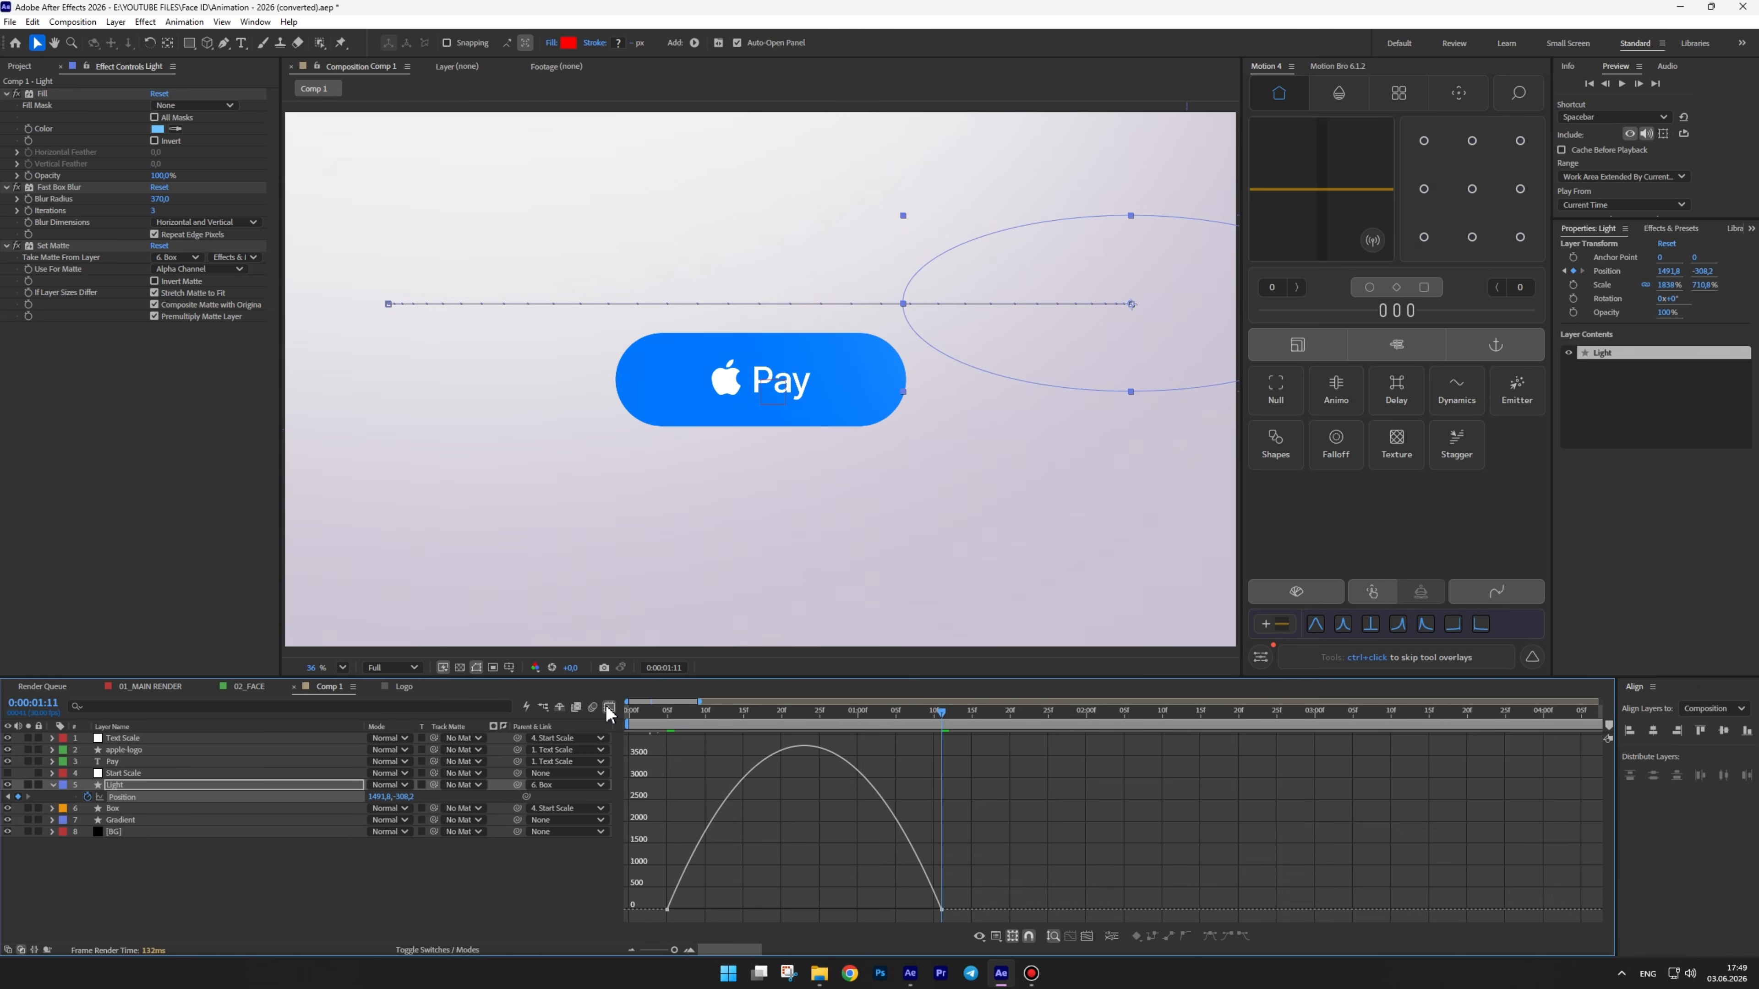
pyautogui.moveTo(735, 913); pyautogui.dragTo(695, 904)
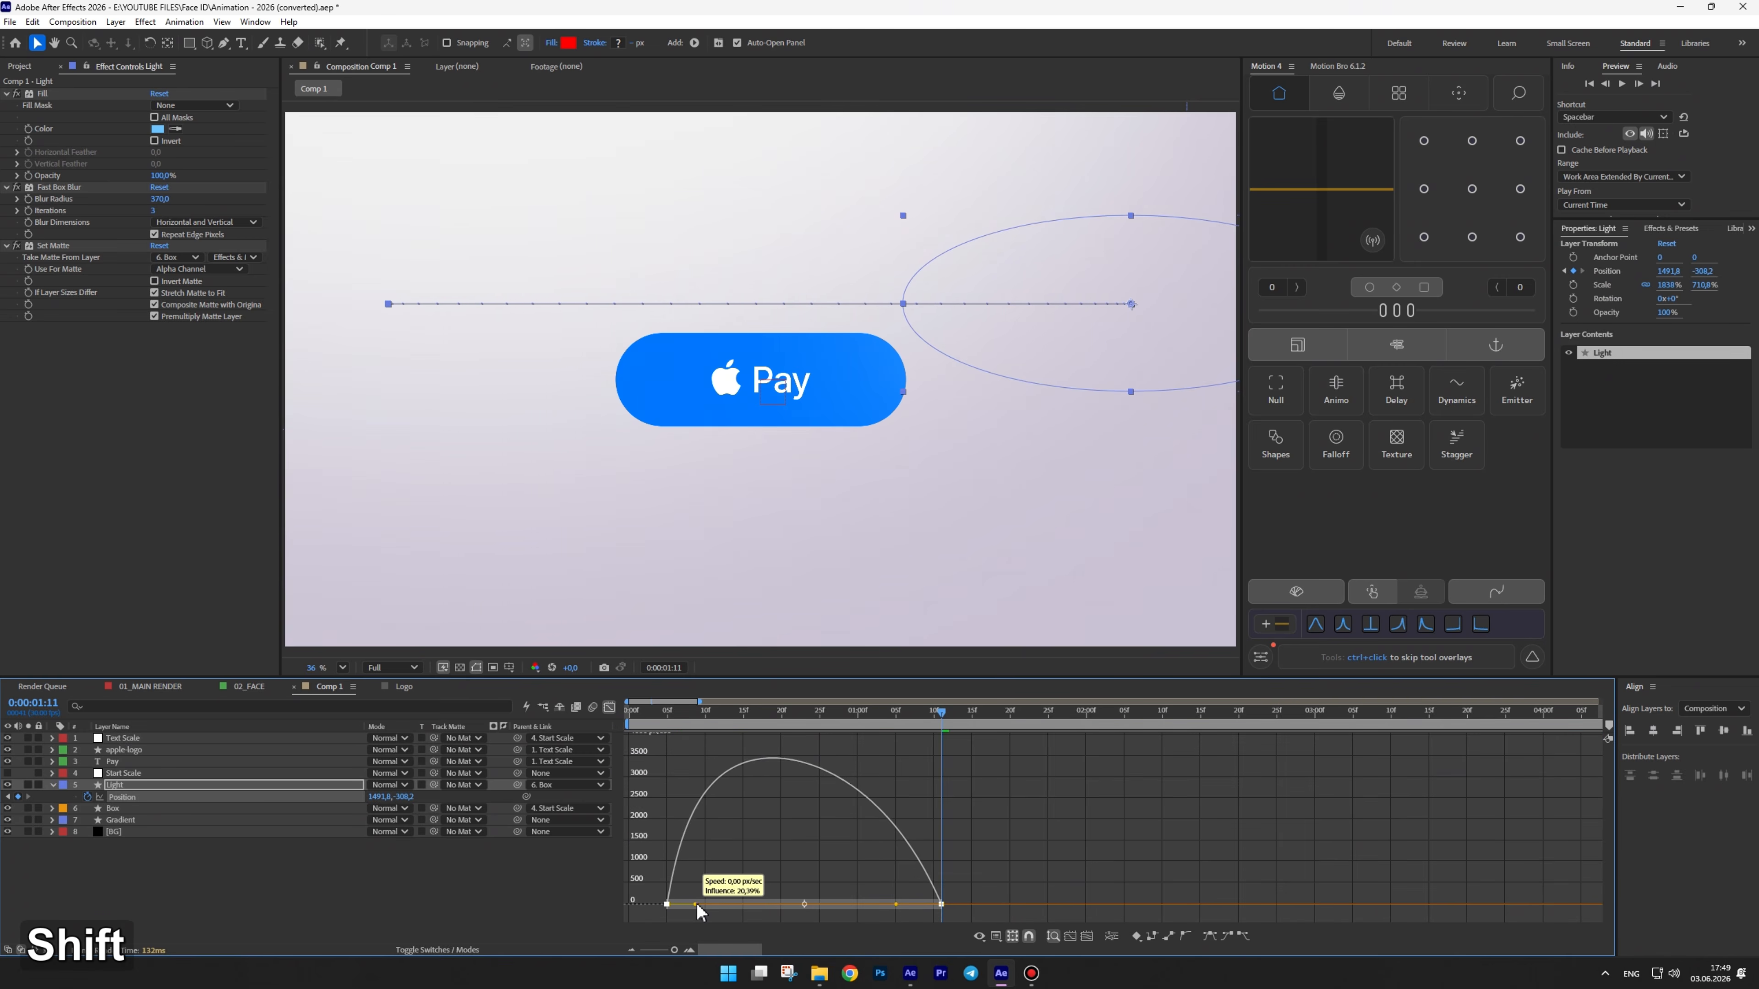
pyautogui.moveTo(896, 904); pyautogui.dragTo(858, 902)
pyautogui.click(610, 707)
# Preview the light sweep across the button from the start of the composition
pyautogui.click(858, 714)
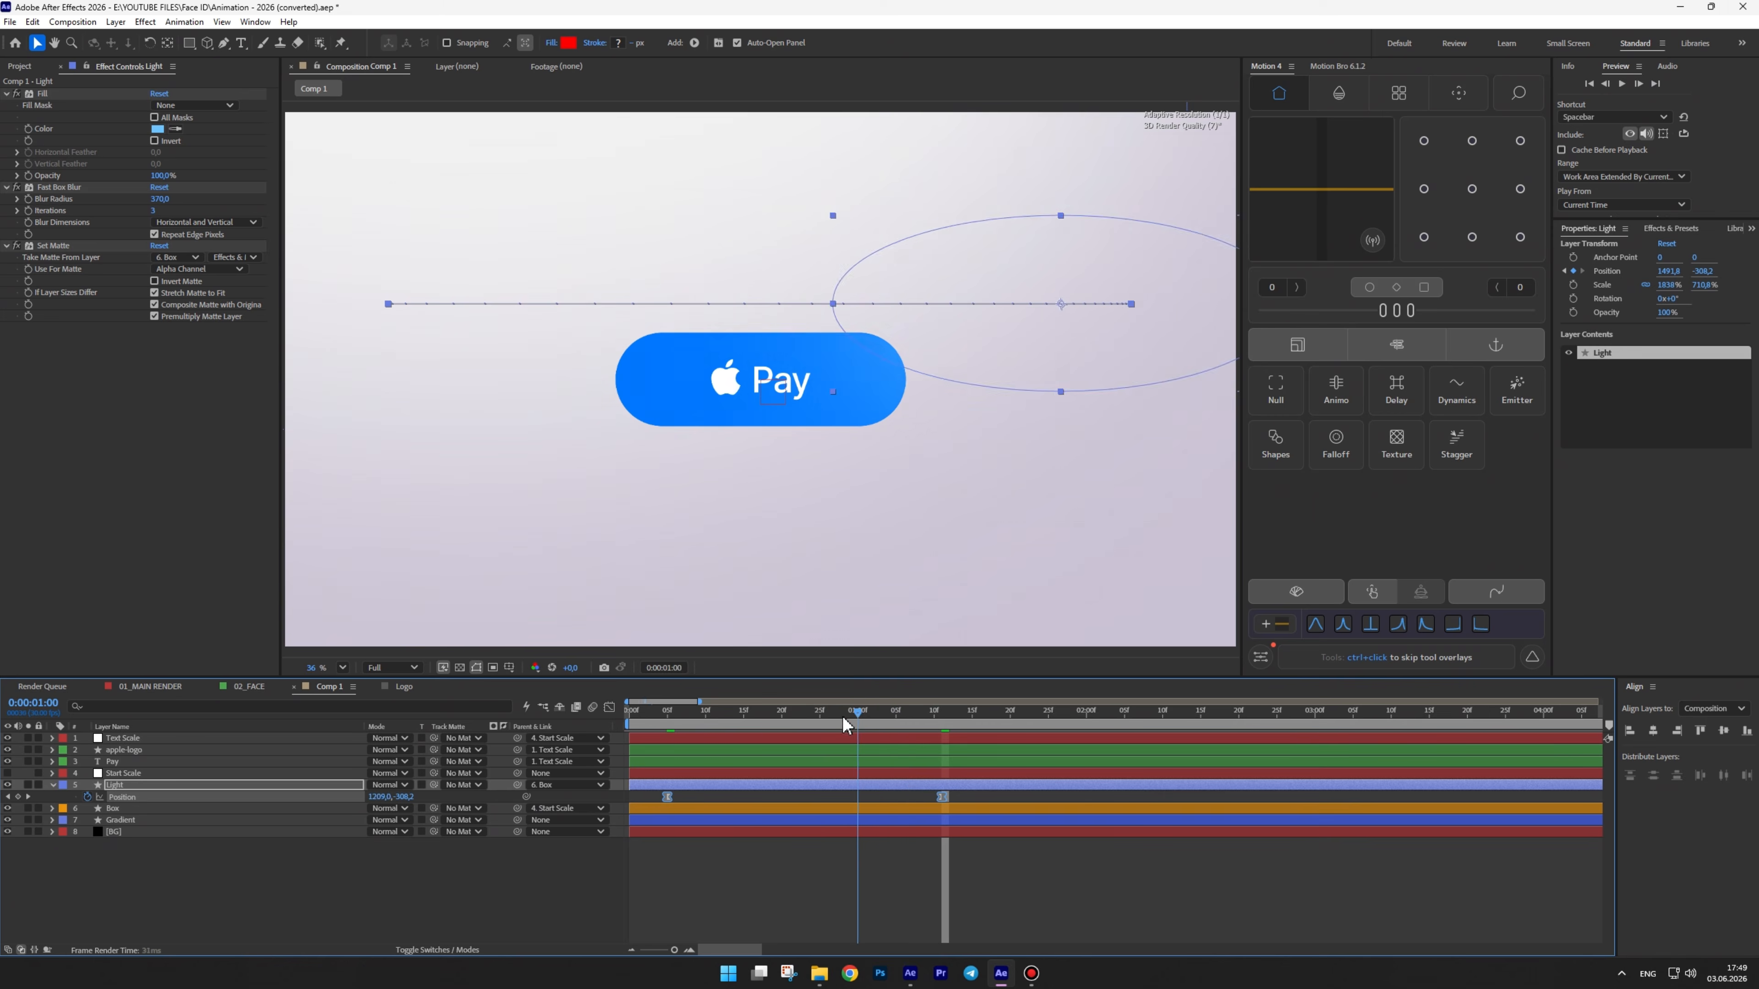
pyautogui.moveTo(842, 717); pyautogui.dragTo(636, 712)
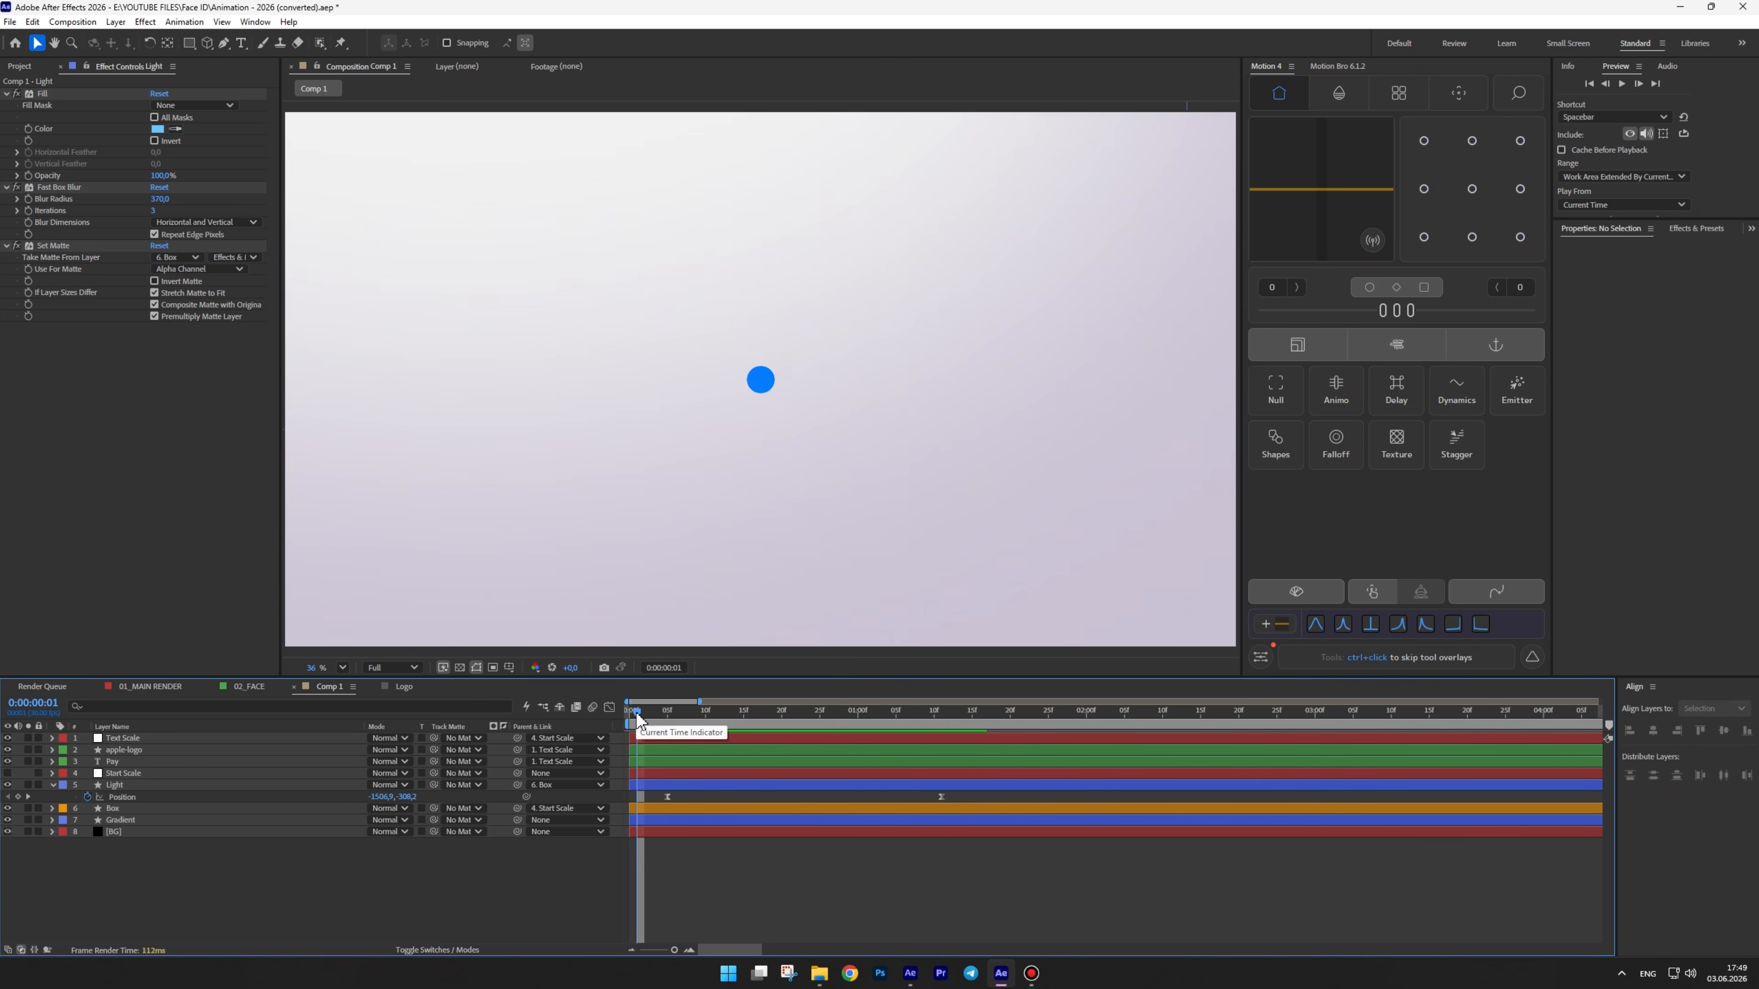
pyautogui.press('space')
# Keyframe Light's Opacity from 100% at frame 20 to 1% at 1:11 and apply Easy Ease to both keyframes
pyautogui.click(762, 784)
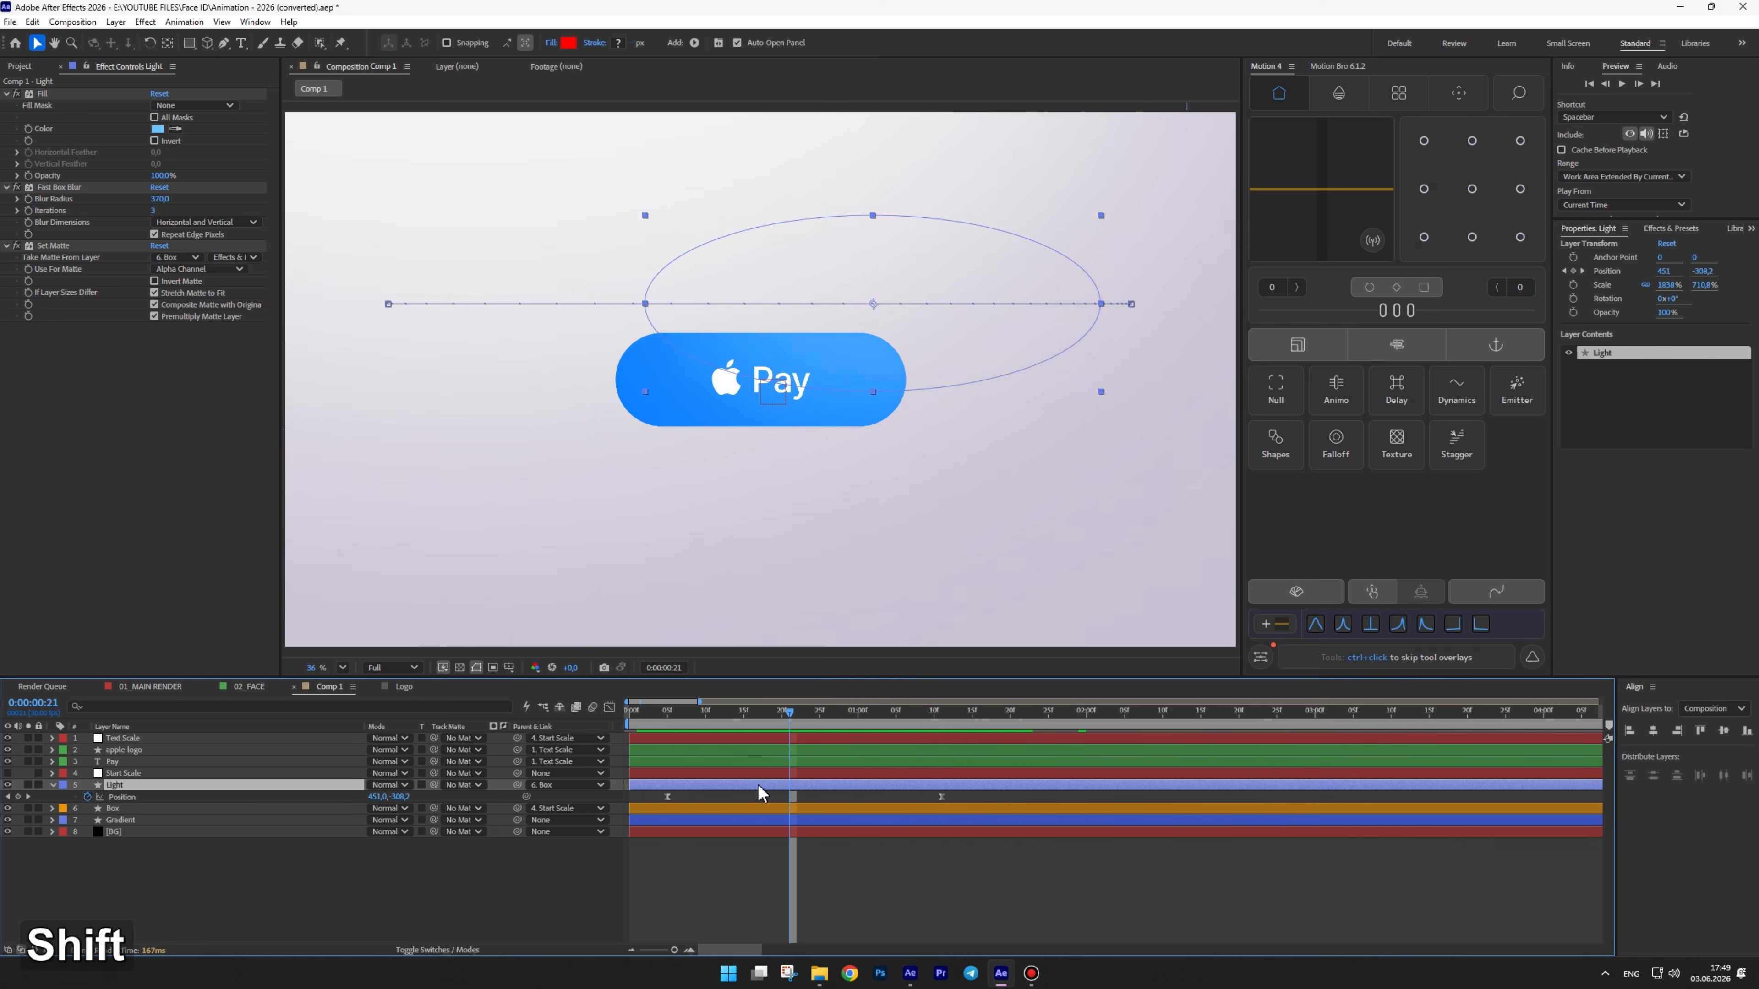
pyautogui.hotkey('shift', 't')
pyautogui.click(87, 809)
pyautogui.moveTo(790, 713); pyautogui.dragTo(865, 711)
pyautogui.moveTo(768, 811); pyautogui.dragTo(783, 811)
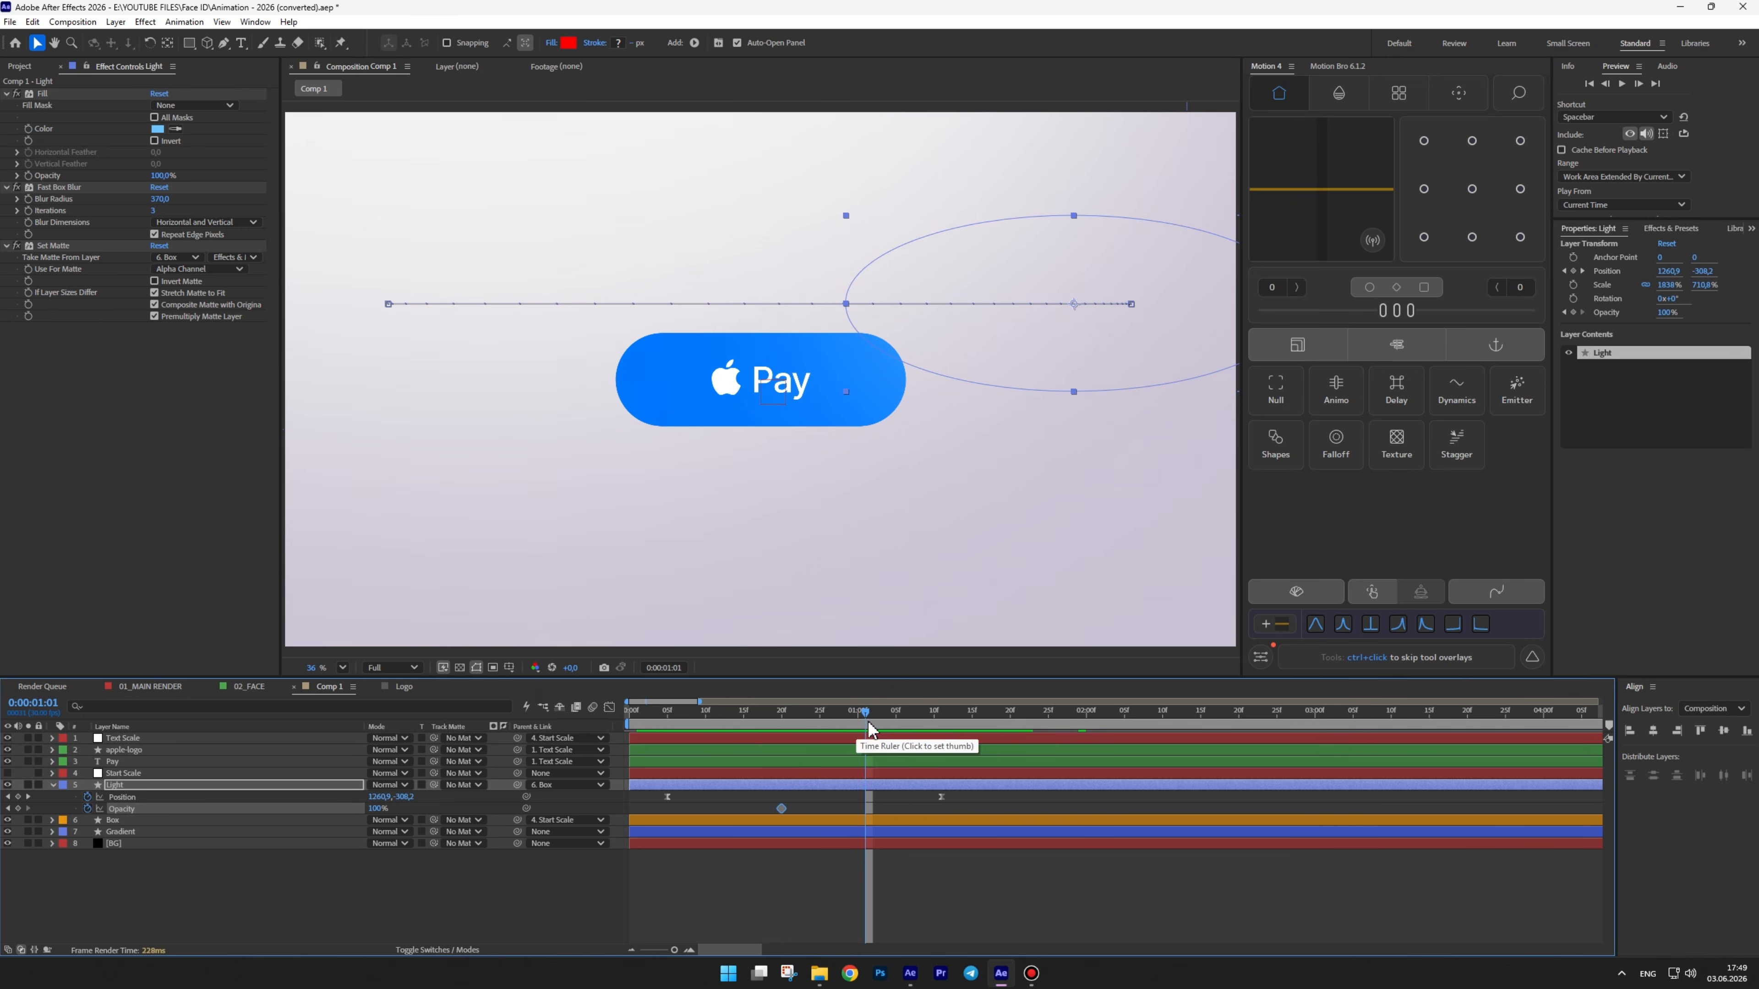
pyautogui.moveTo(867, 714); pyautogui.dragTo(941, 713)
pyautogui.moveTo(374, 809); pyautogui.dragTo(306, 810)
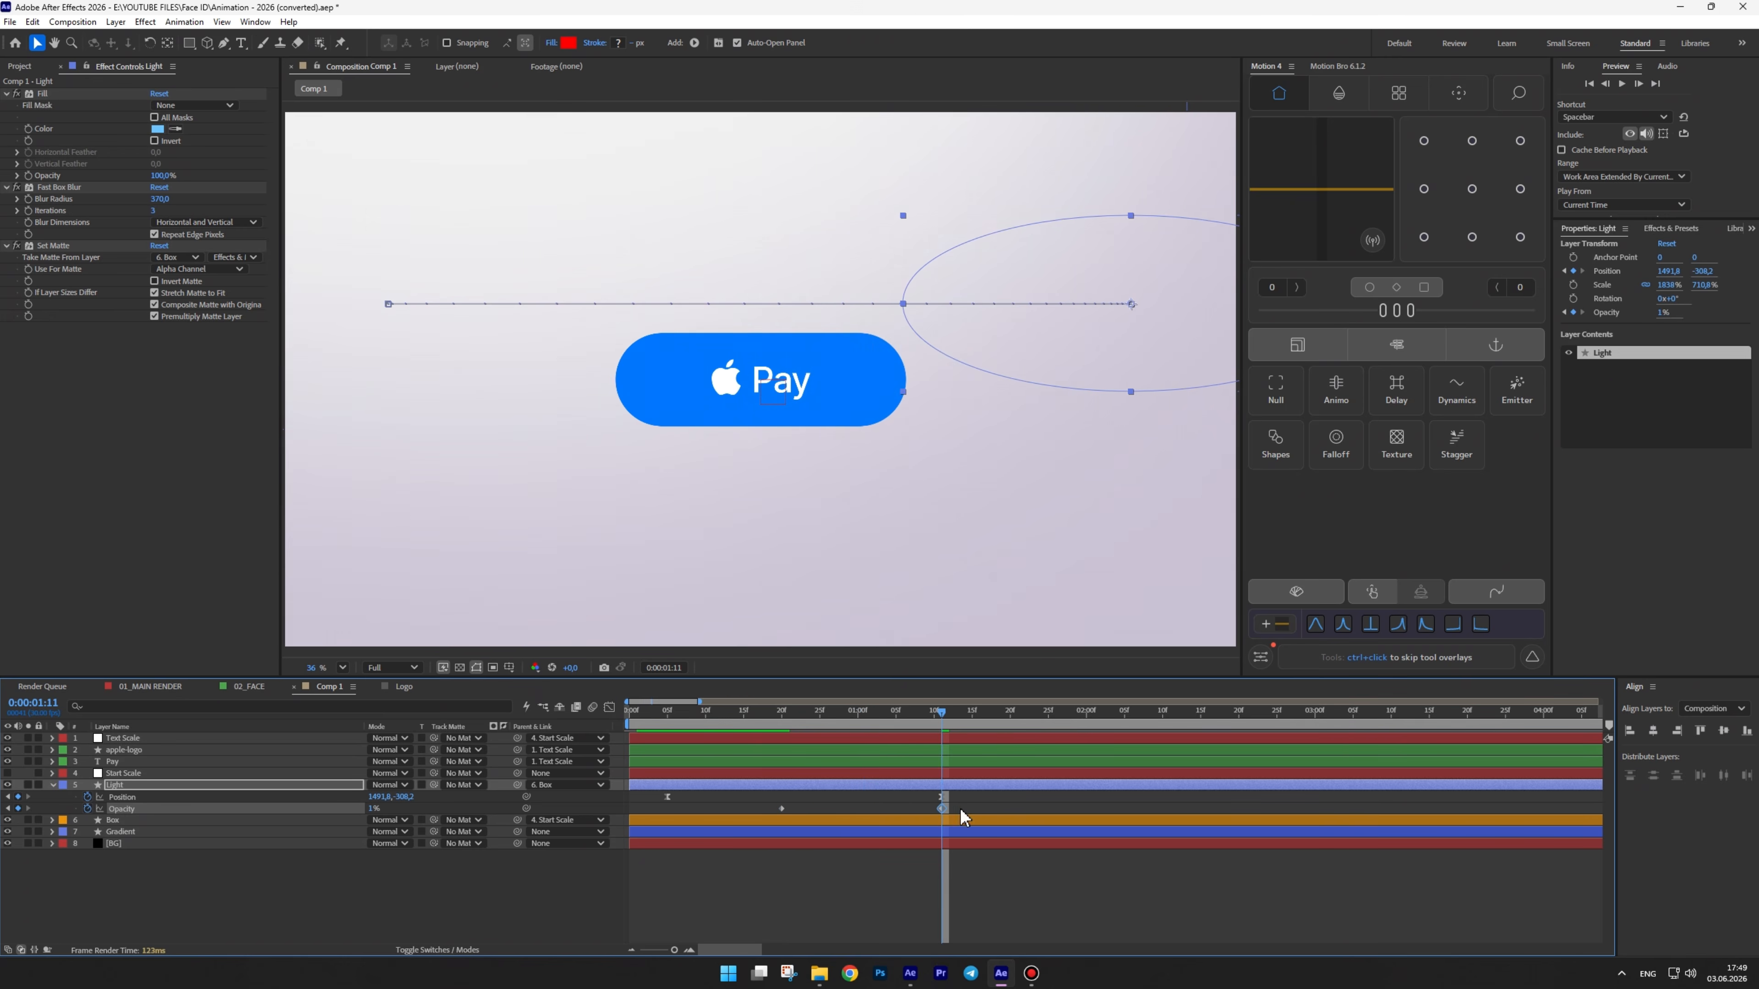
pyautogui.moveTo(960, 810); pyautogui.dragTo(689, 838)
pyautogui.press('F9')
# Preview the fading light sweep on the button and collapse Light's keyframed properties
pyautogui.click(755, 872)
pyautogui.click(659, 716)
pyautogui.press('space')
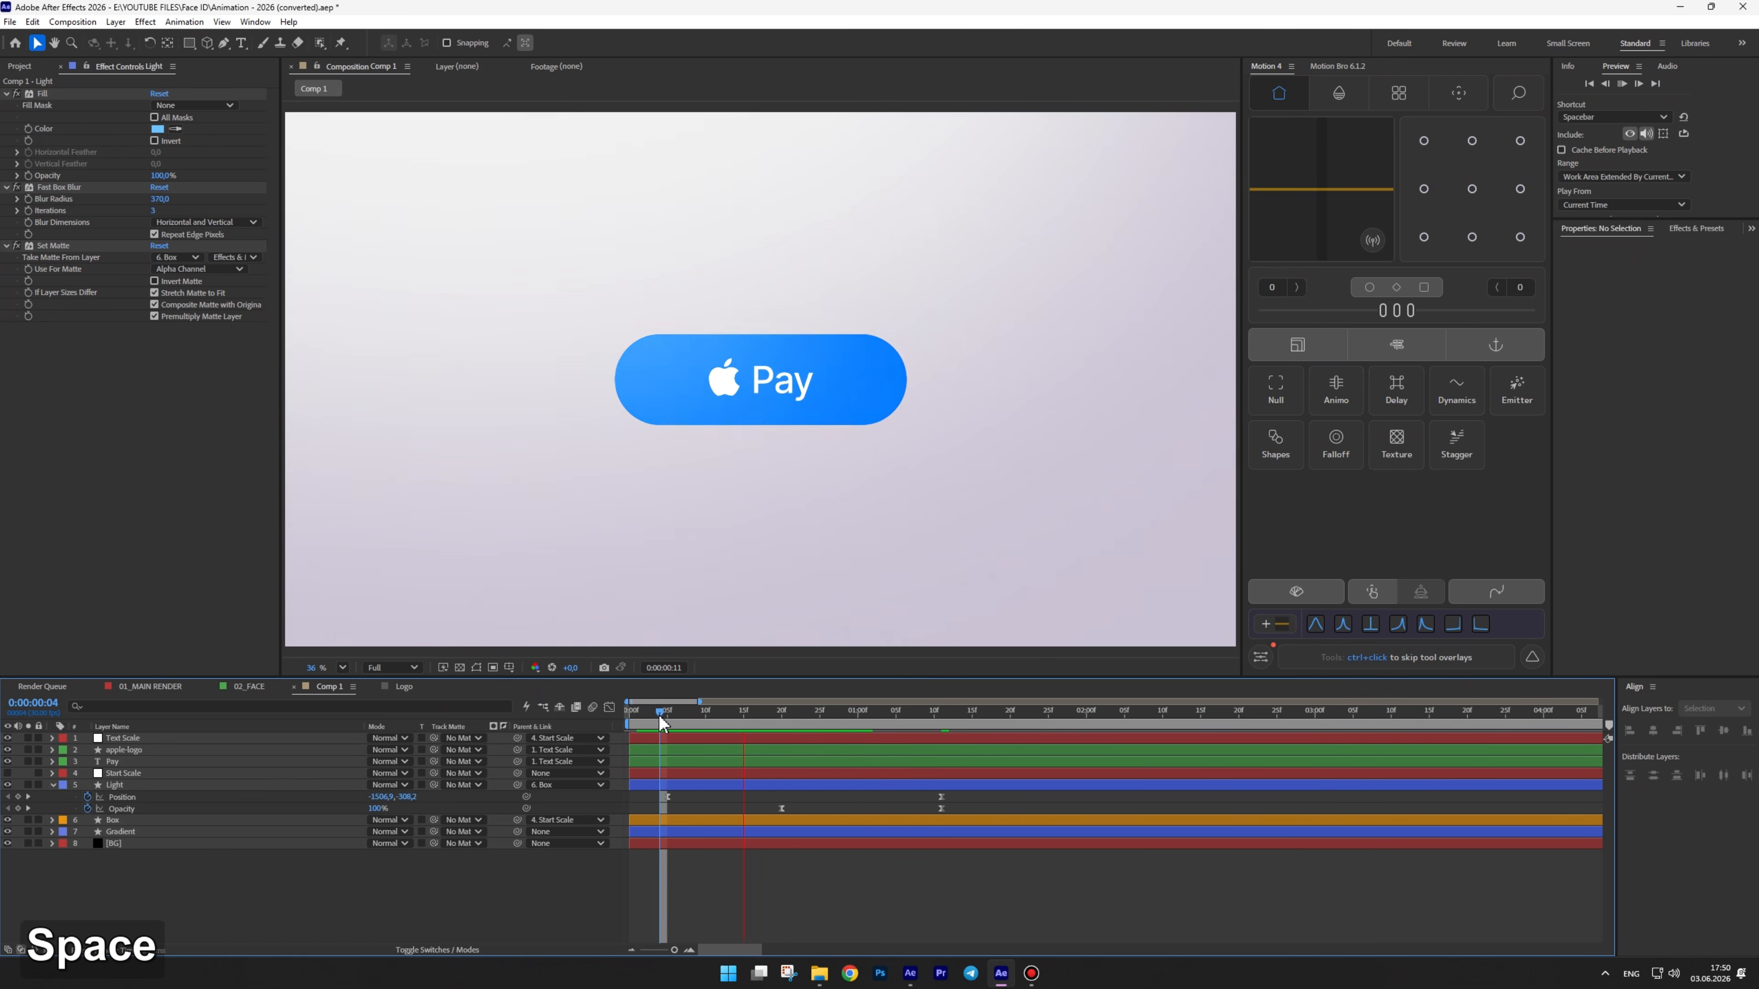
pyautogui.moveTo(659, 715); pyautogui.dragTo(920, 695)
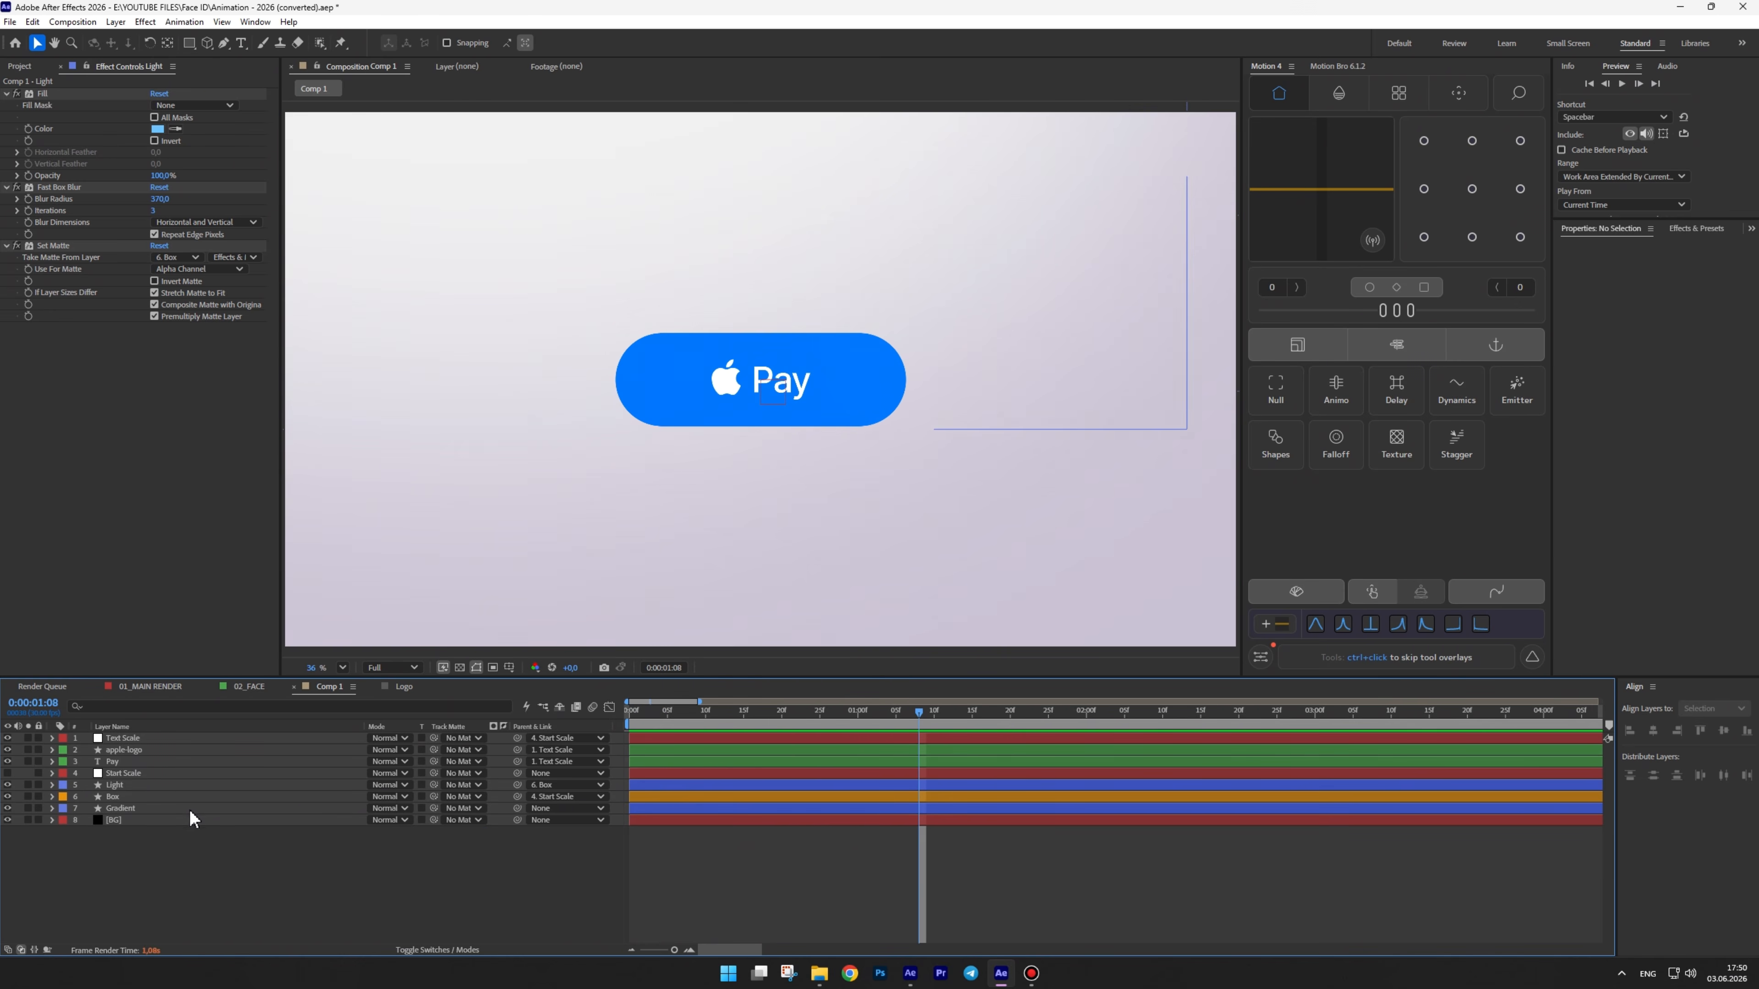
# Apply a Drop Shadow effect to Box and set its shadow color to a deep blue
pyautogui.click(112, 797)
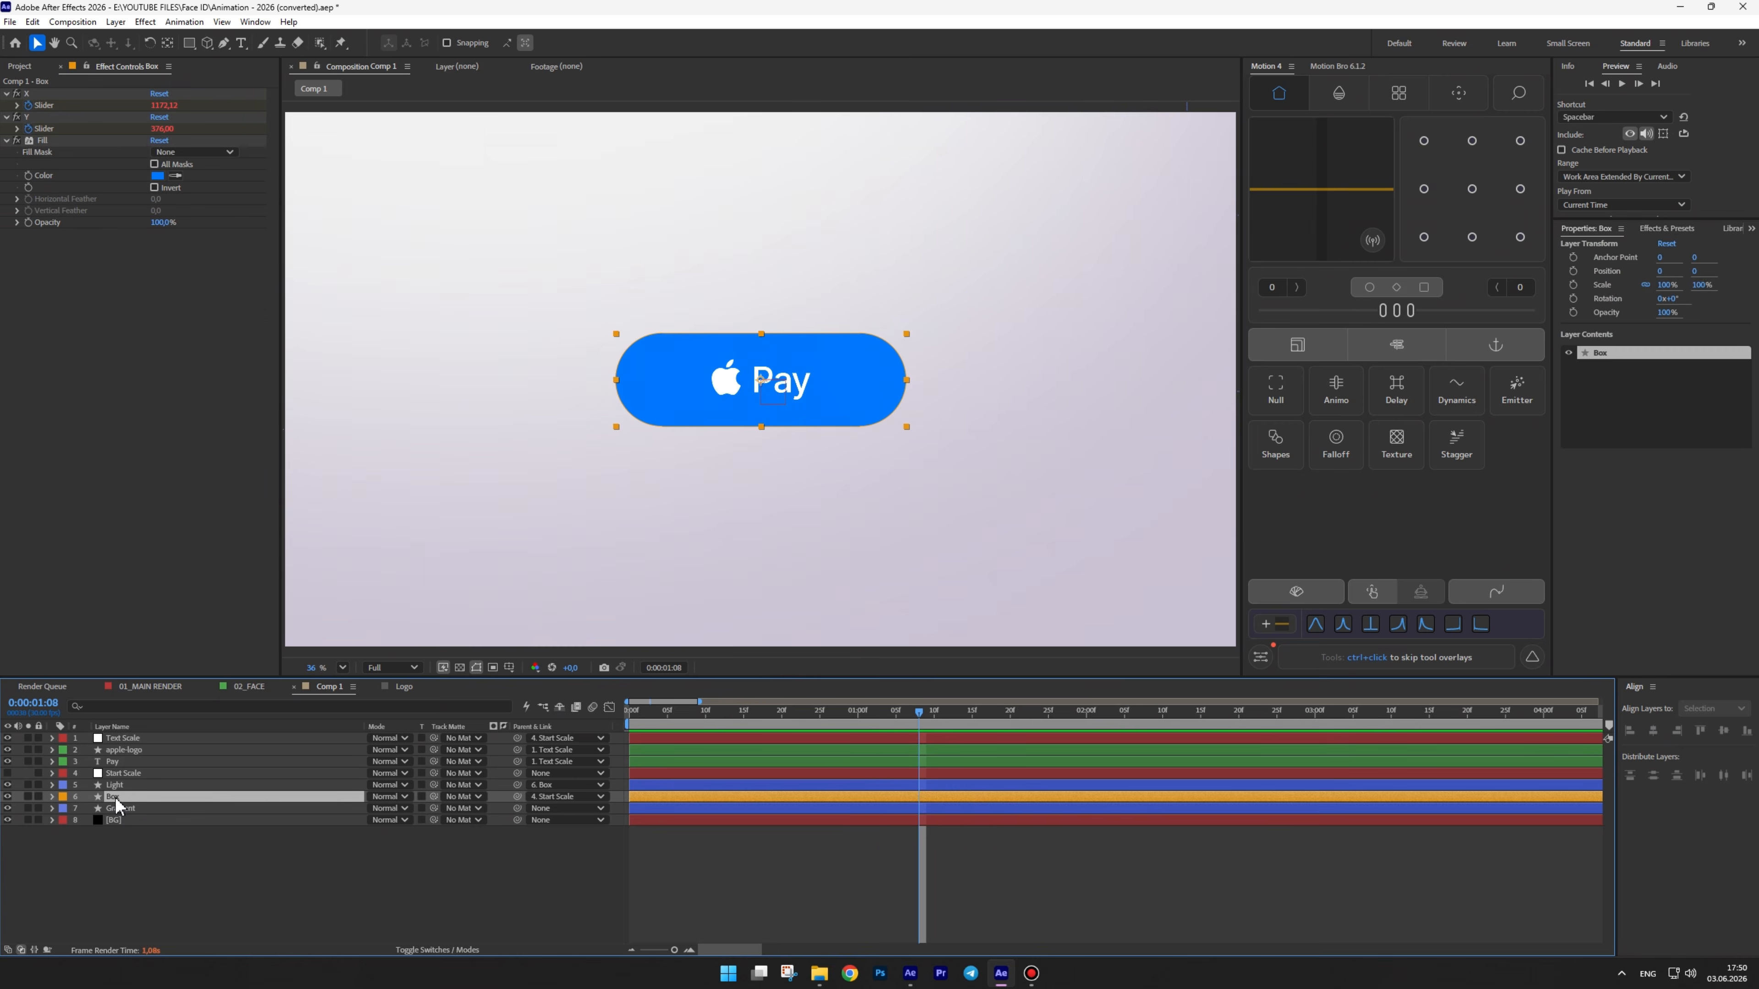
pyautogui.hotkey('ctrl', 'space')
pyautogui.write('drop')
pyautogui.click(107, 476)
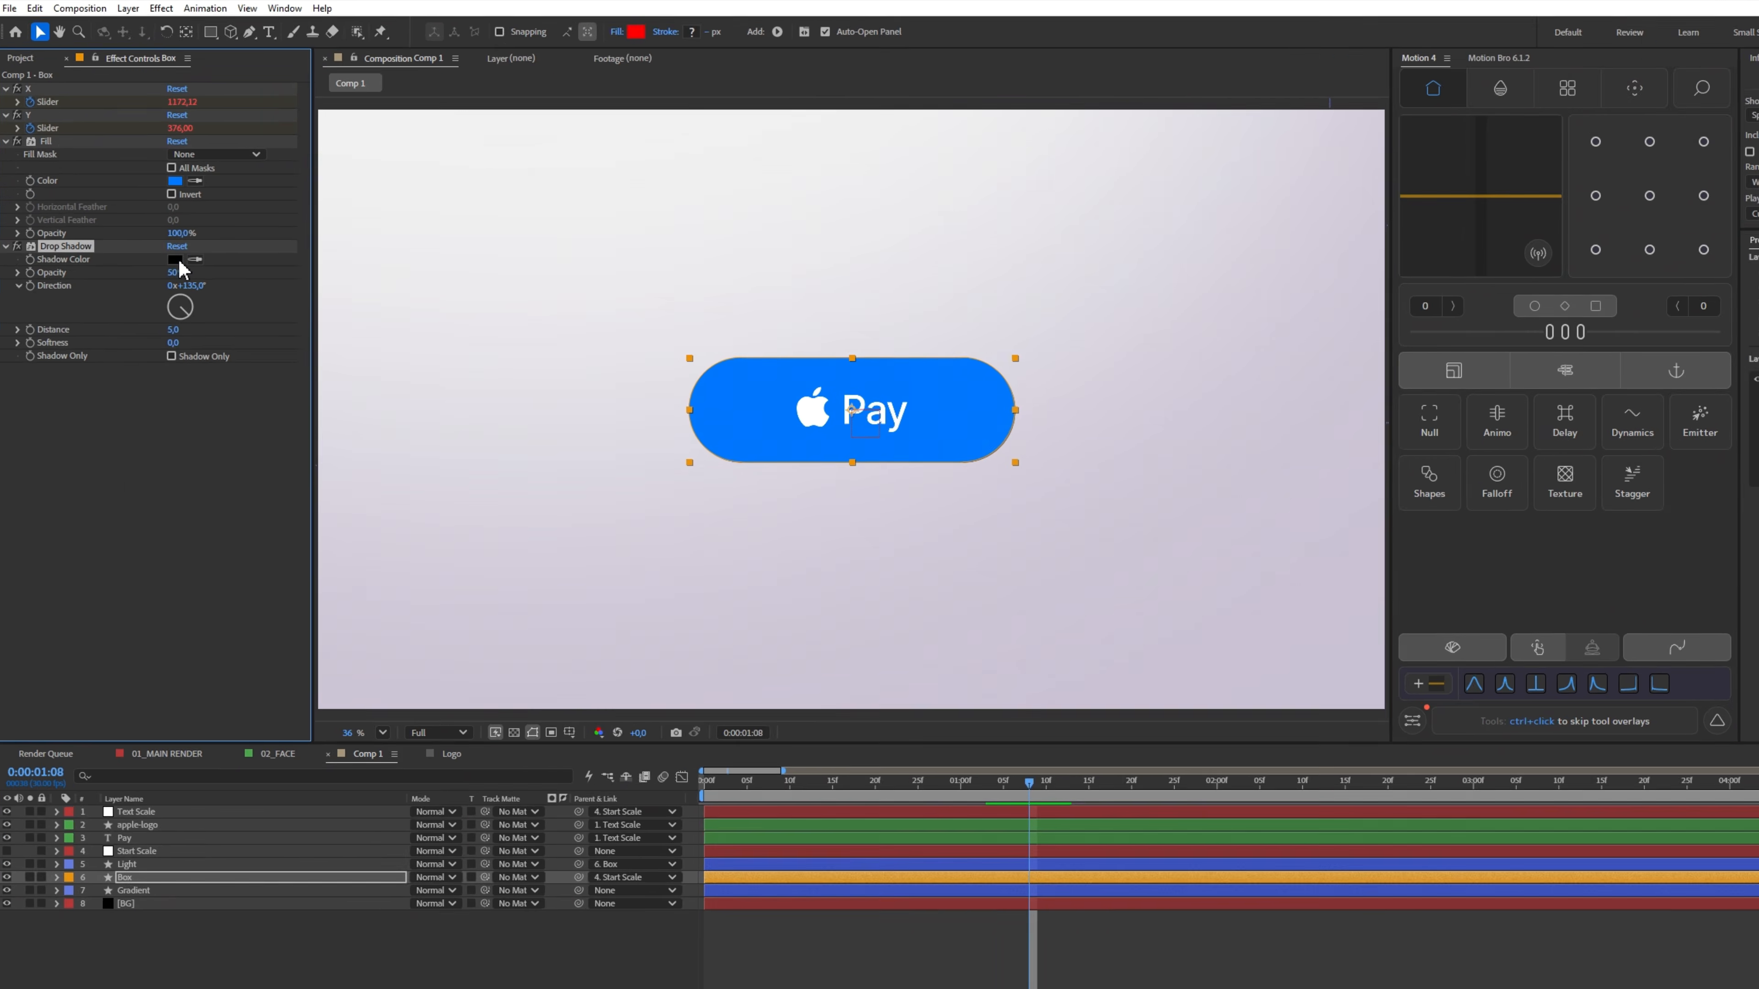
pyautogui.click(176, 260)
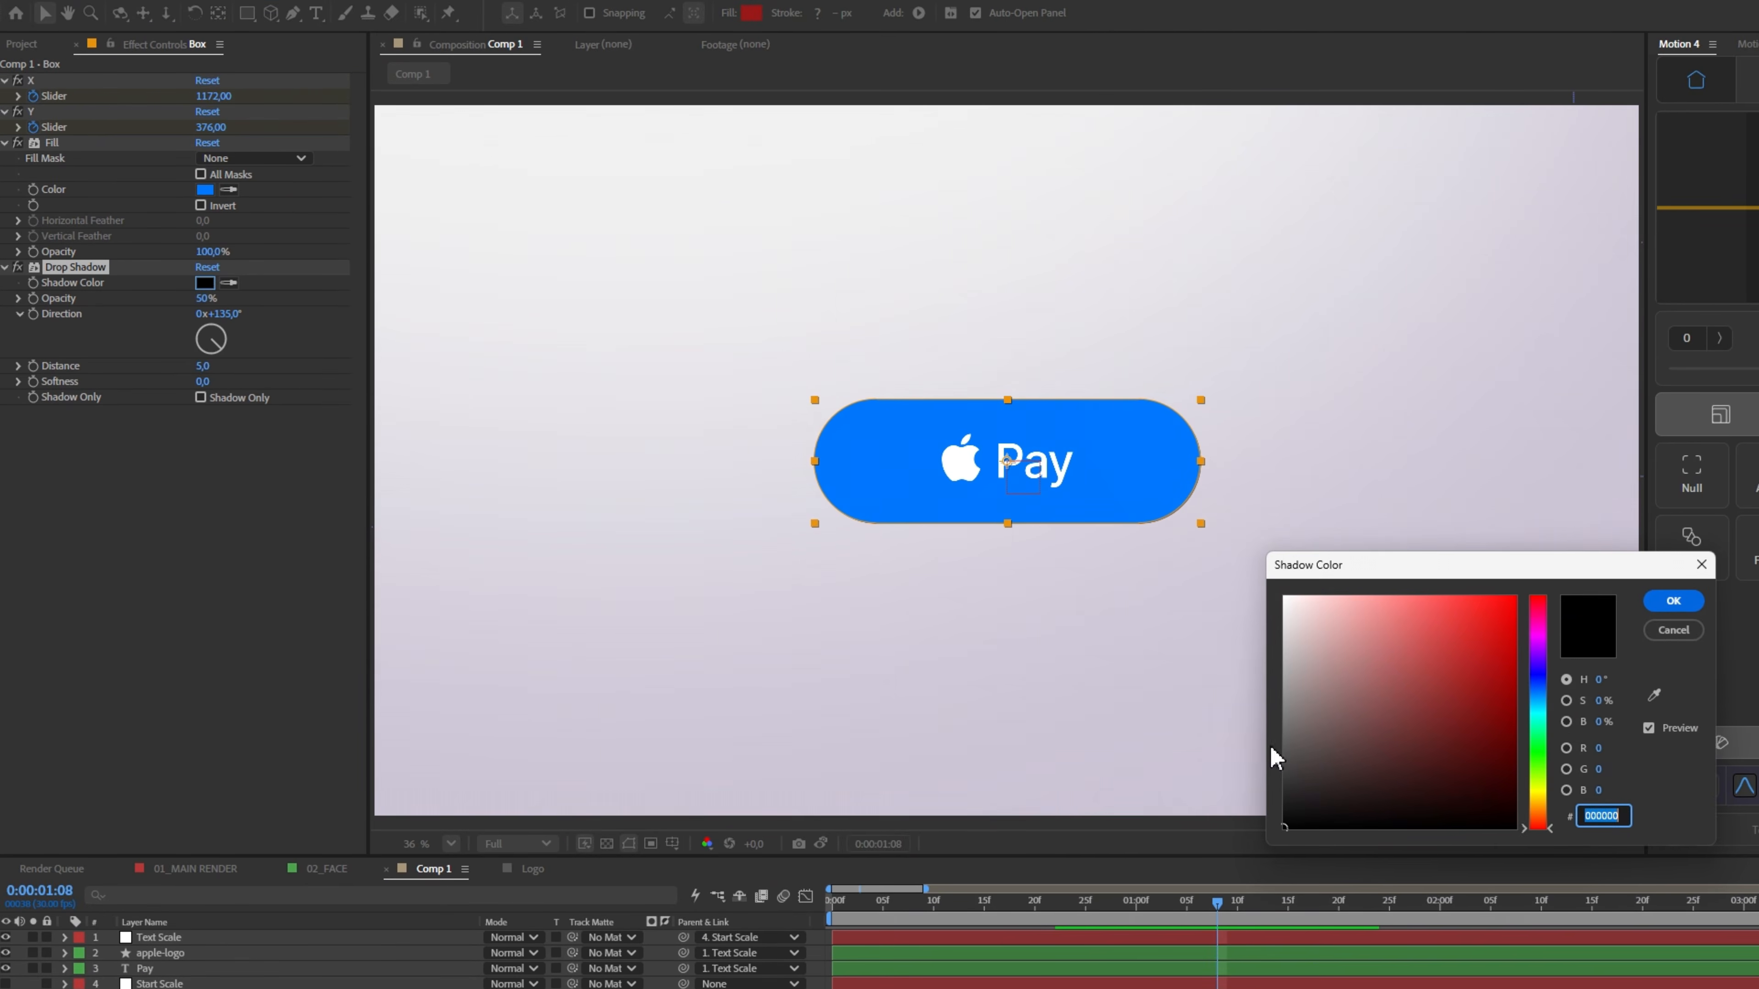
pyautogui.click(1296, 594)
pyautogui.click(1252, 543)
pyautogui.click(1400, 531)
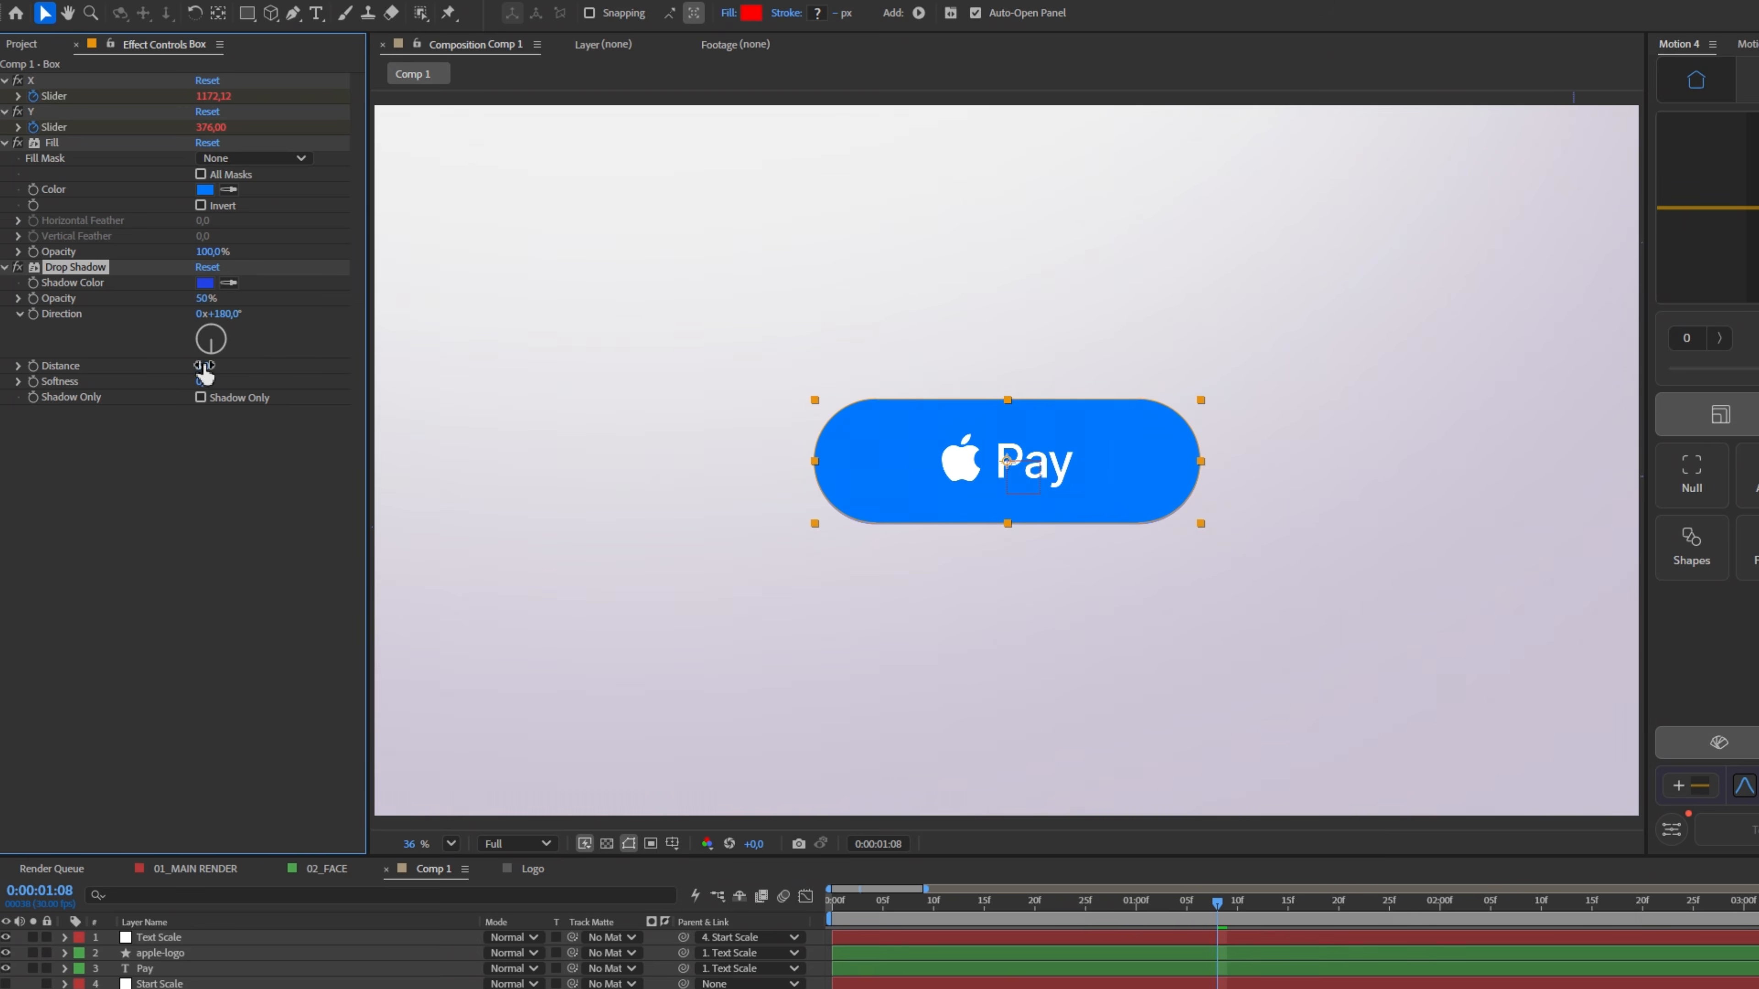
# Set Box's drop shadow to direction 180°, distance 152, softness 678 and opacity 41%
pyautogui.moveTo(236, 368); pyautogui.dragTo(316, 364)
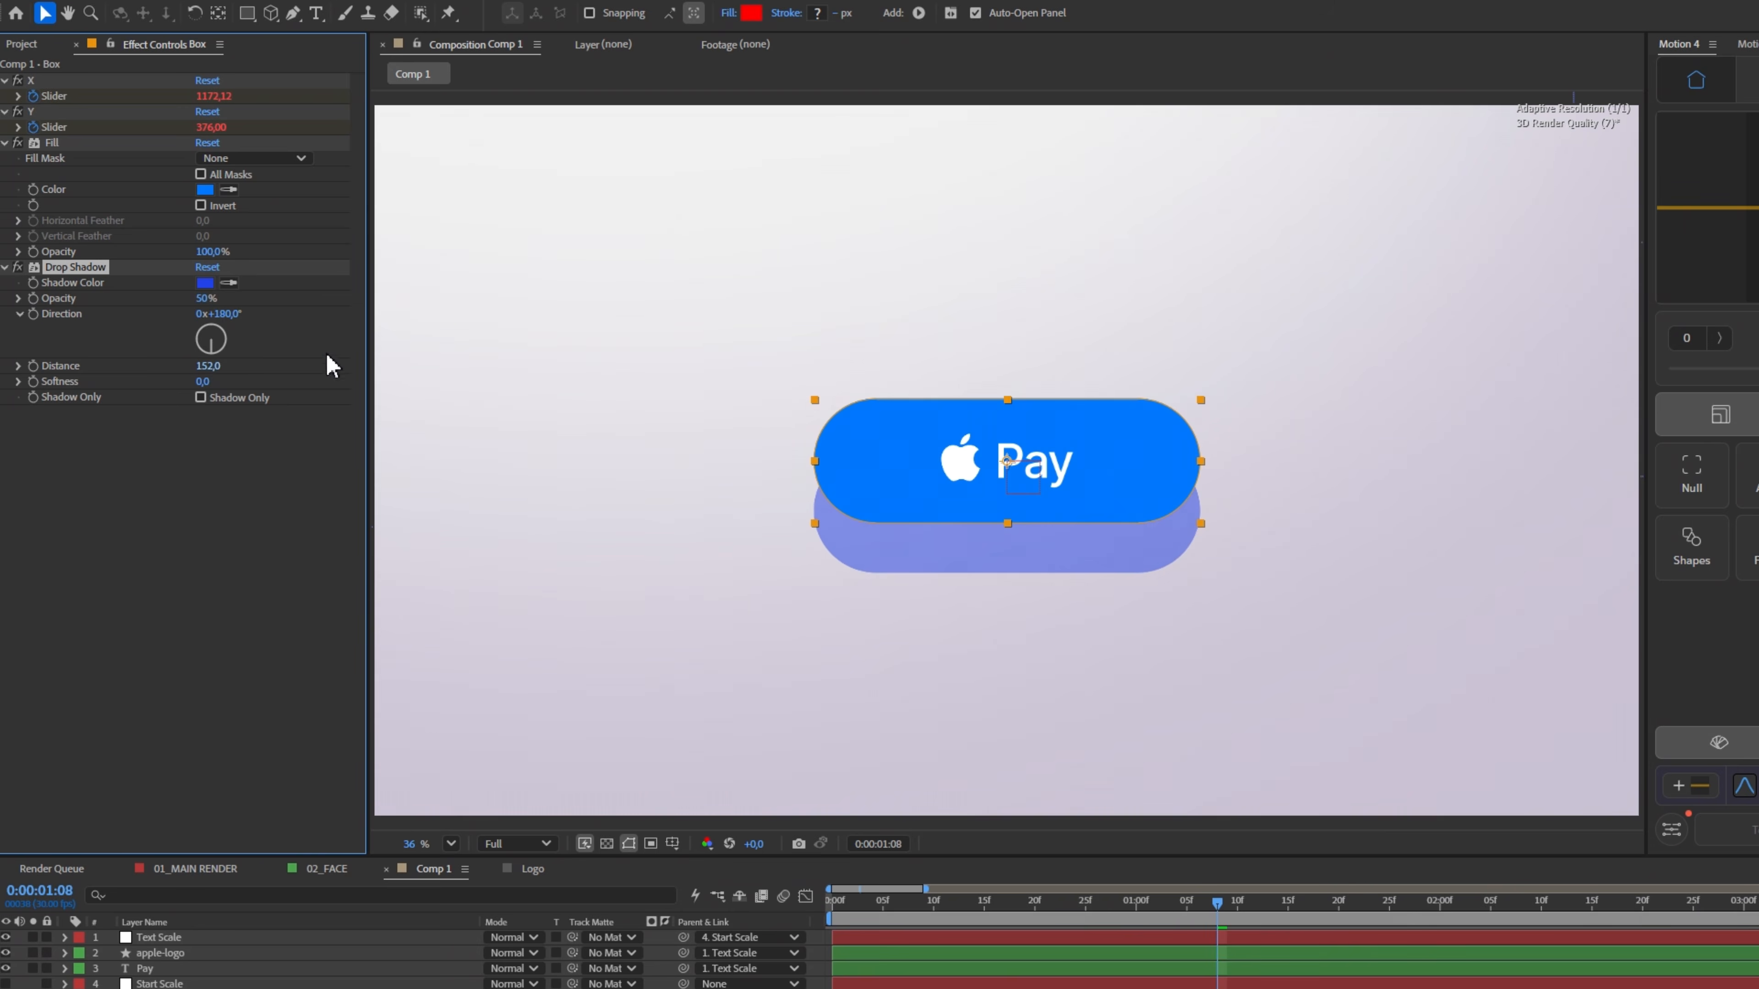
pyautogui.moveTo(257, 378); pyautogui.dragTo(730, 388)
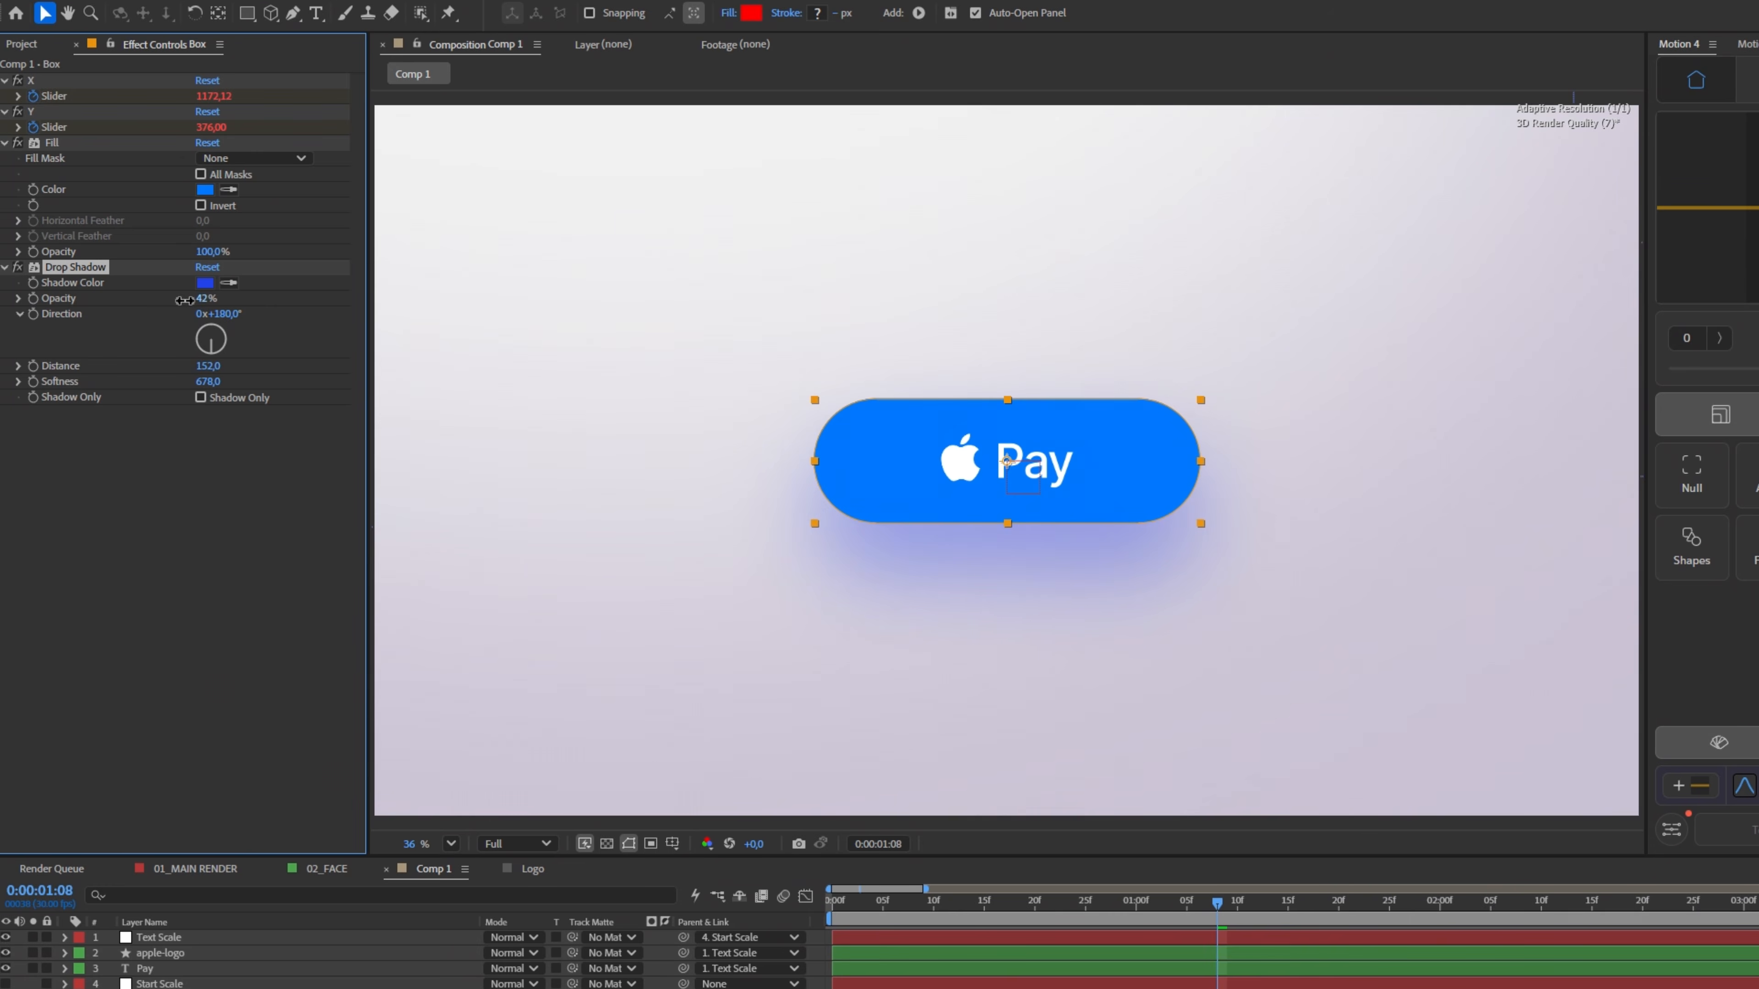
pyautogui.moveTo(180, 302); pyautogui.dragTo(184, 302)
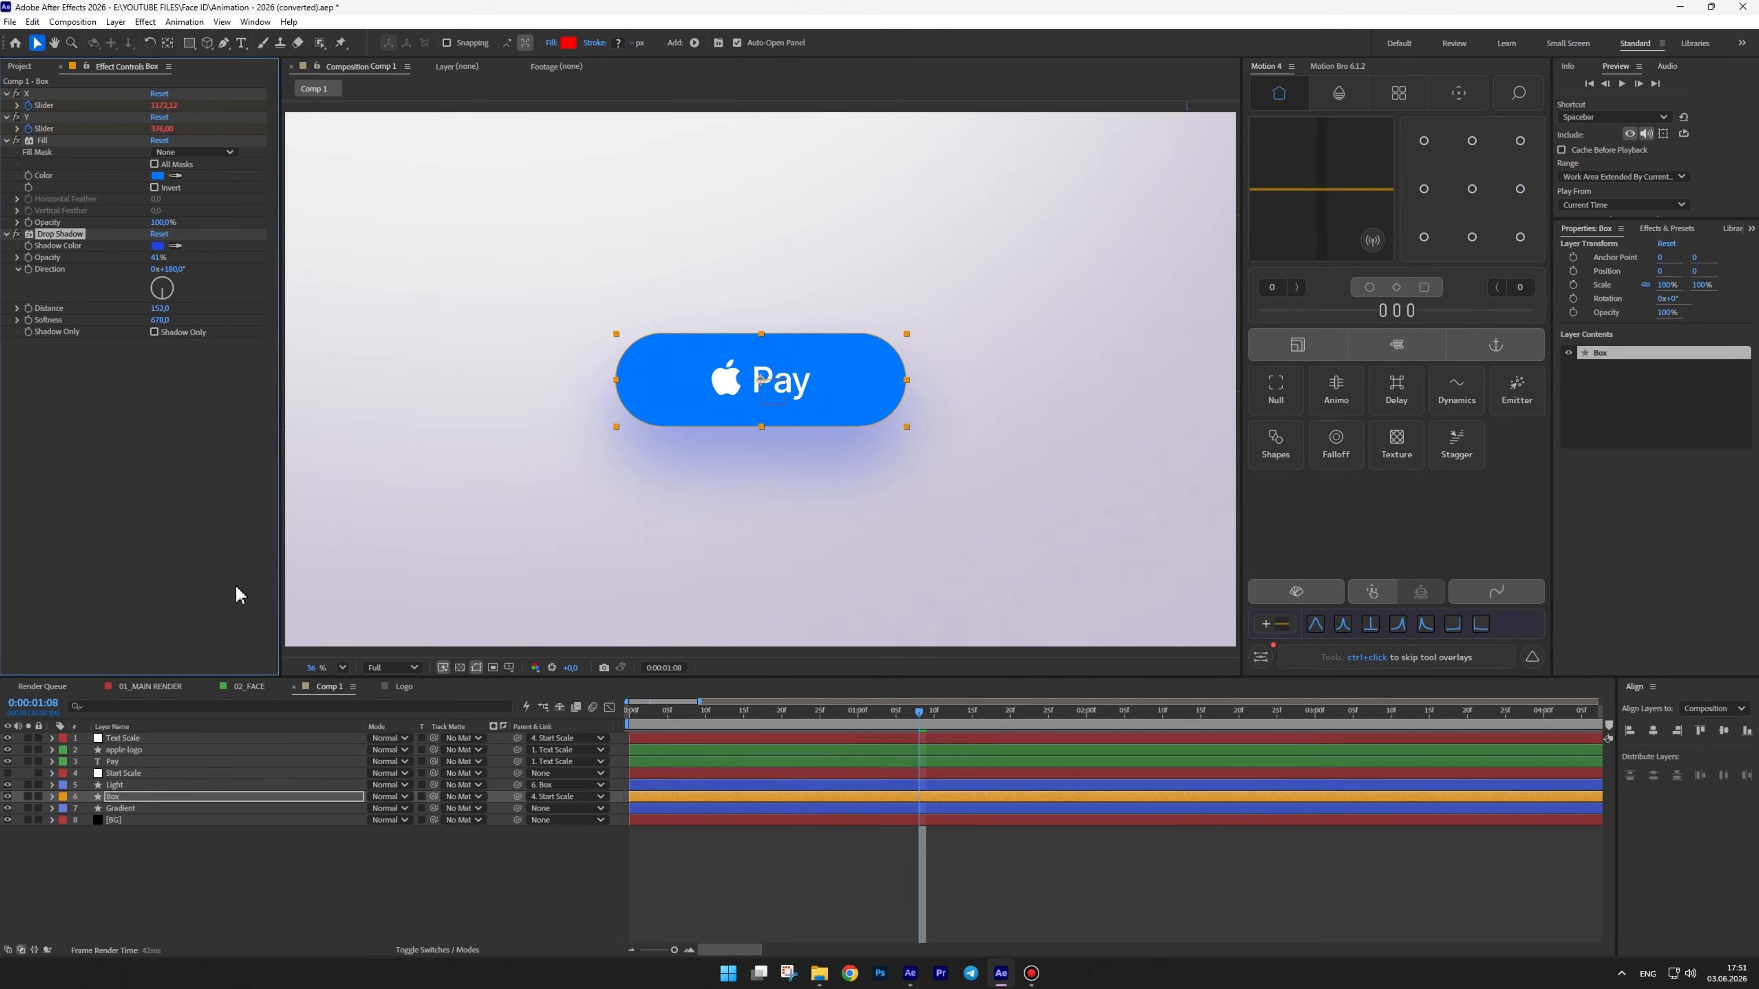
# Preview the complete button animation with its light sweep and blue shadow from the start
pyautogui.scroll(-1, 886, 451)
pyautogui.moveTo(887, 451); pyautogui.dragTo(866, 446)
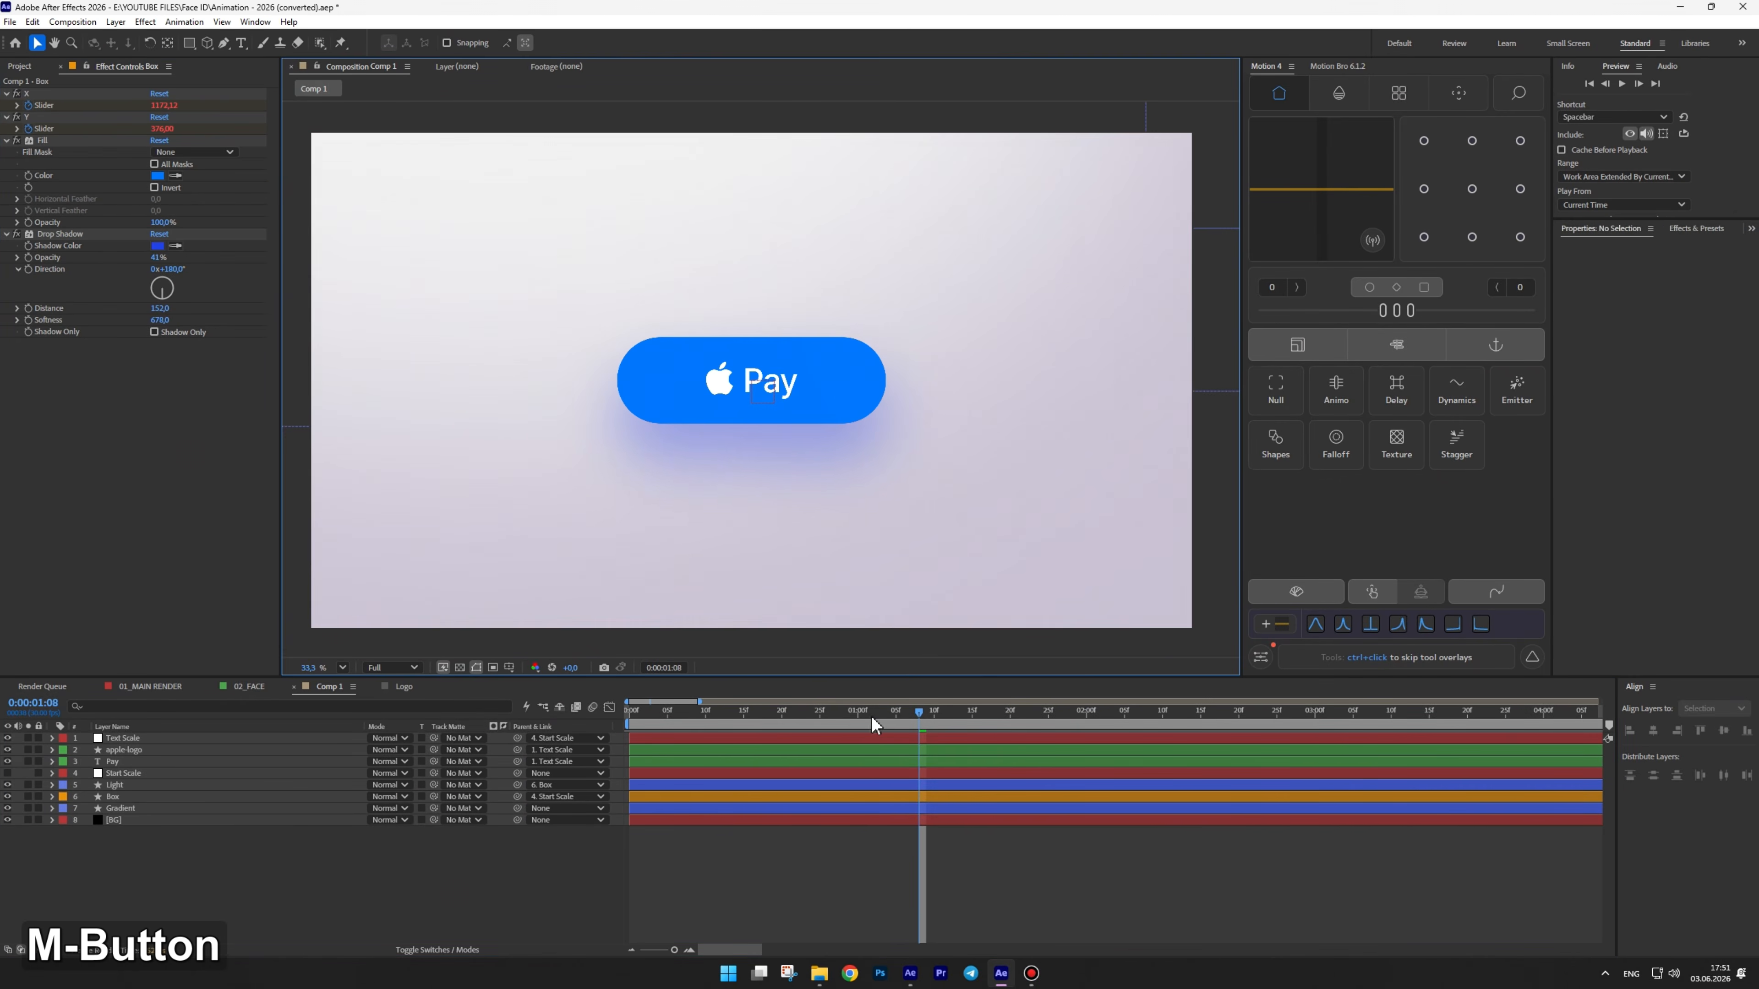
pyautogui.moveTo(870, 714); pyautogui.dragTo(613, 713)
pyautogui.press('space')
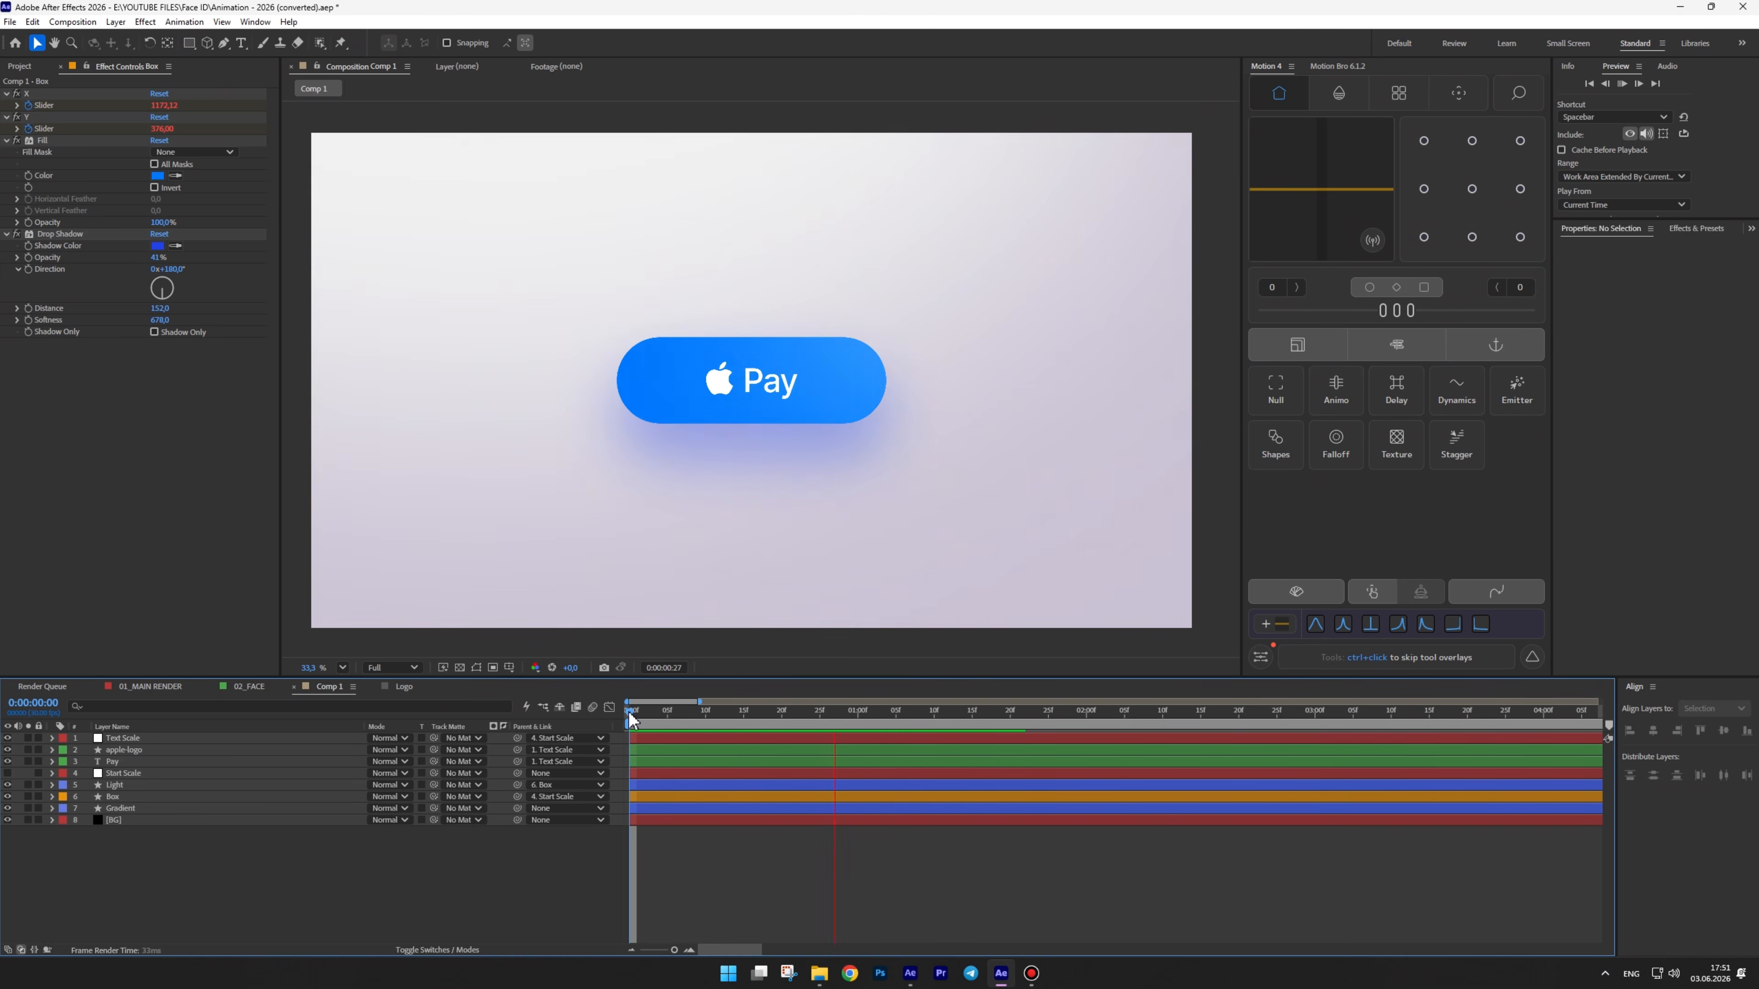
pyautogui.press('space')
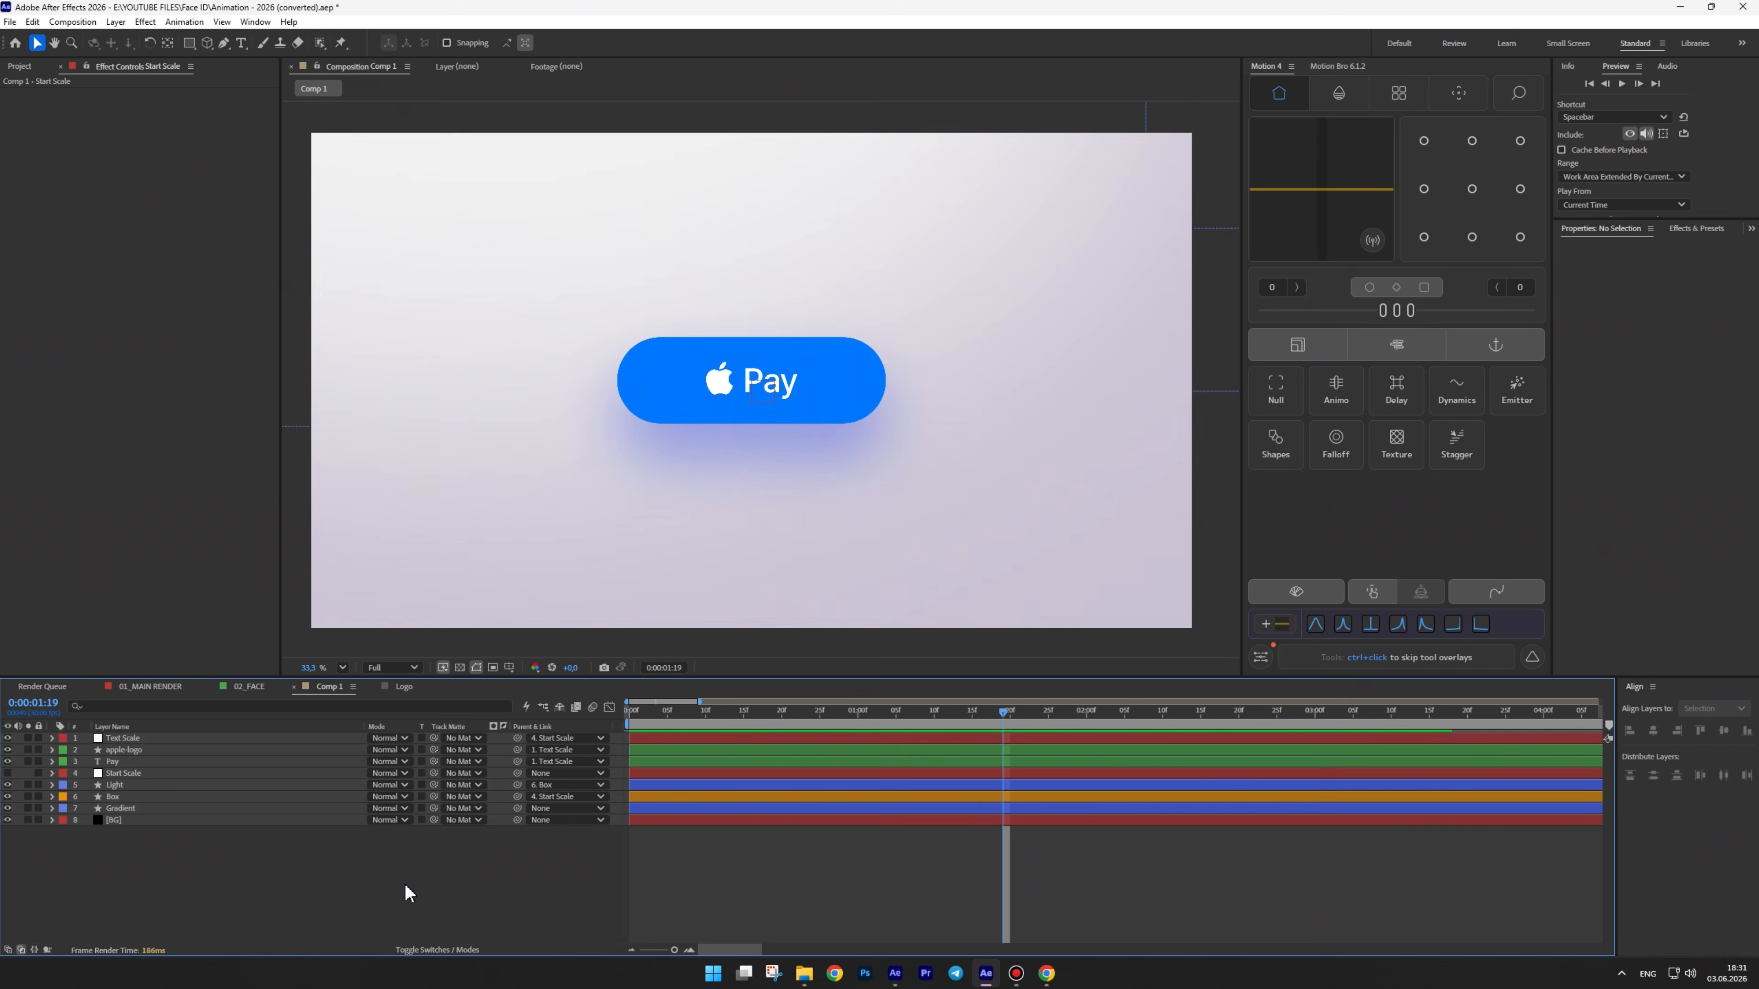
# Create a new null object and name it Click
pyautogui.rightClick(409, 894)
pyautogui.moveTo(457, 715)
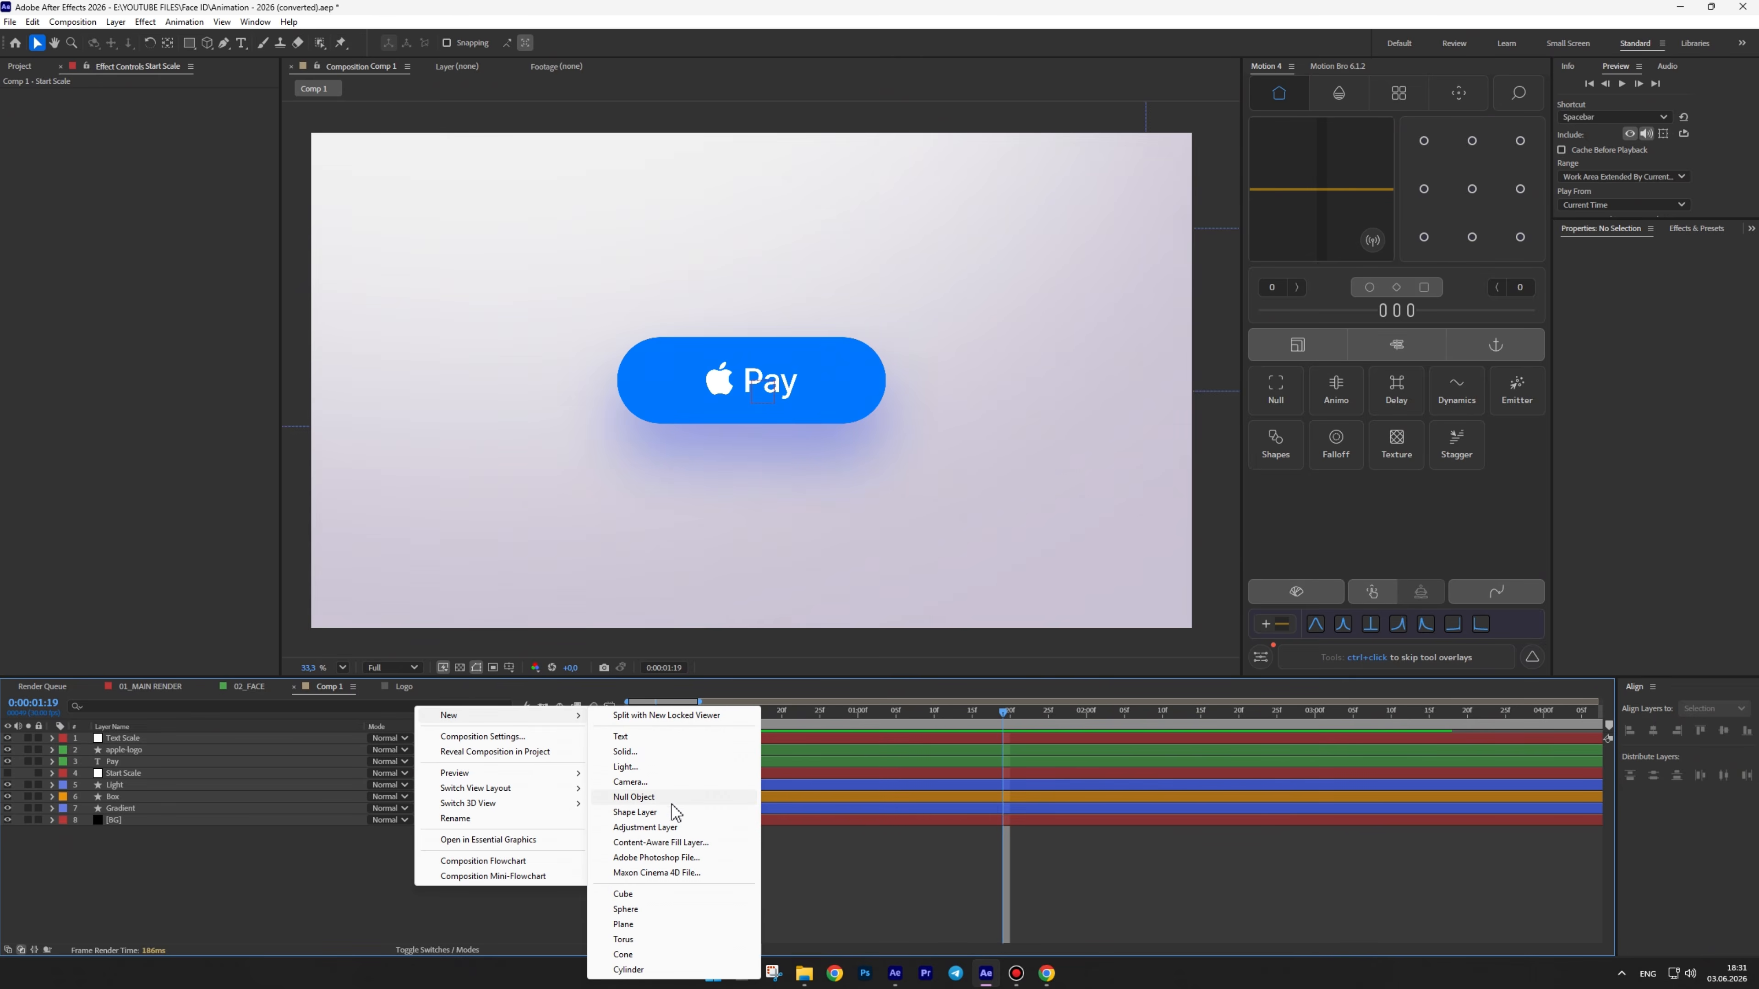
pyautogui.click(663, 800)
pyautogui.press('Return')
pyautogui.write('Cli')
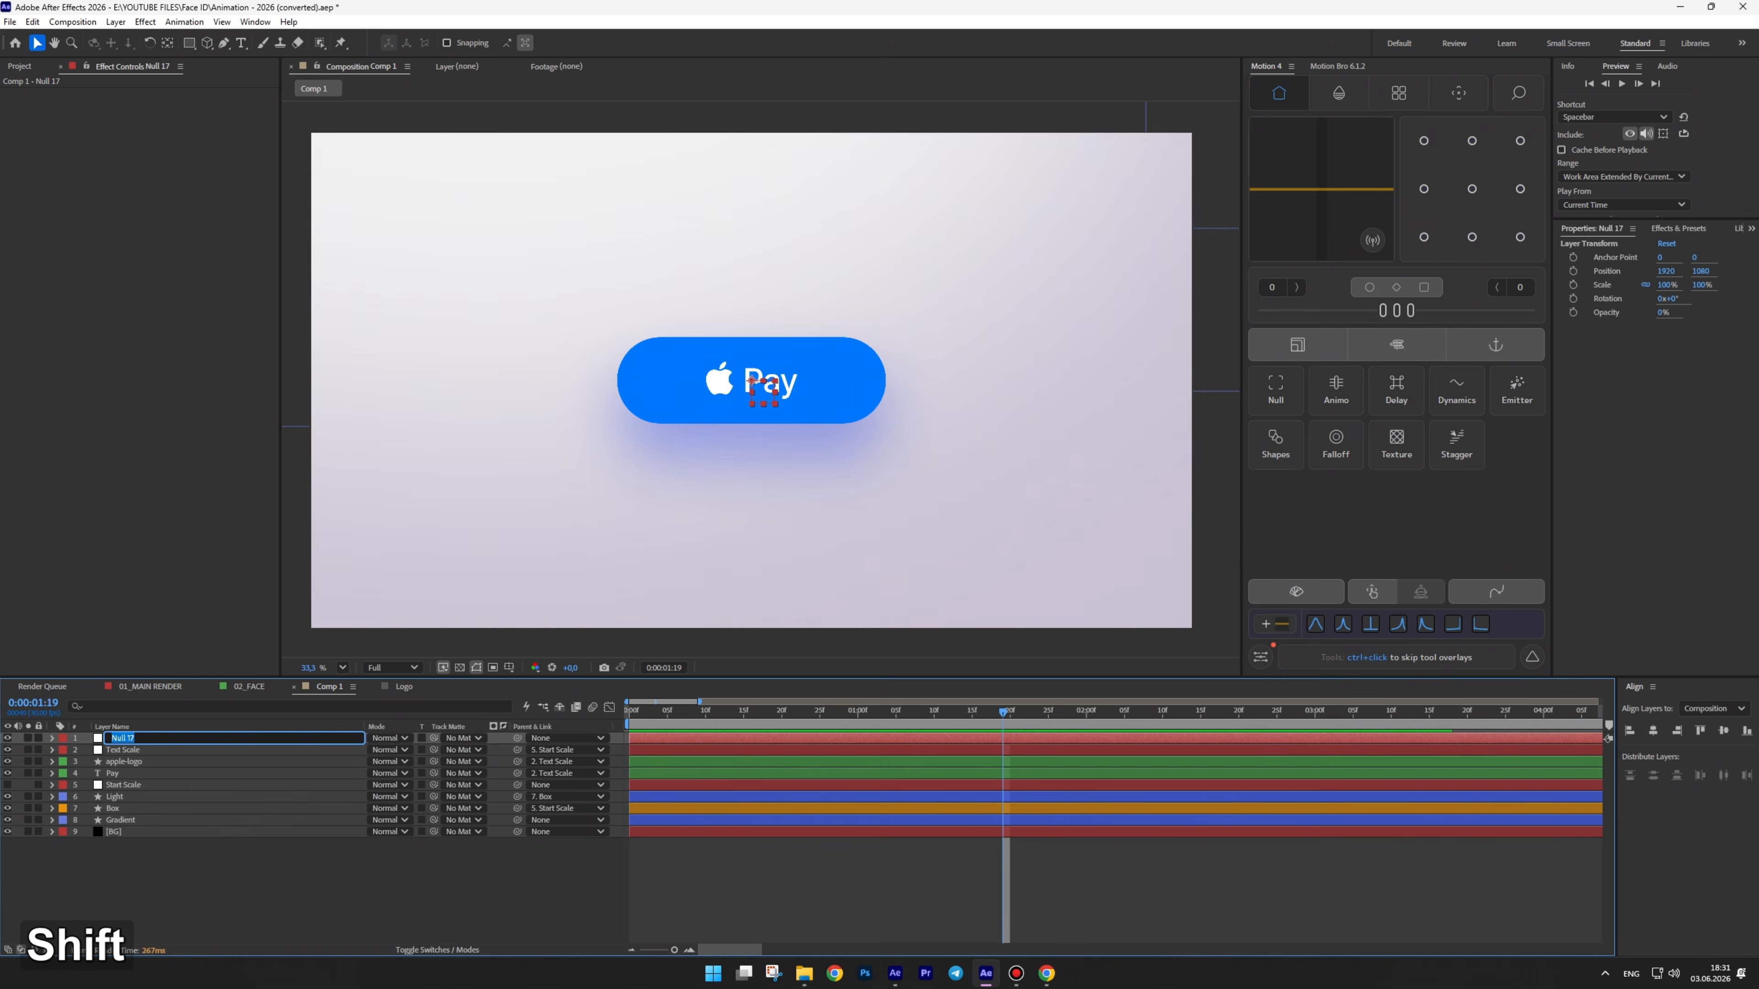
pyautogui.write('ck')
pyautogui.press('Return')
# Give the Click null the Sandstone label color and parent the Start Scale layer to it
pyautogui.click(63, 738)
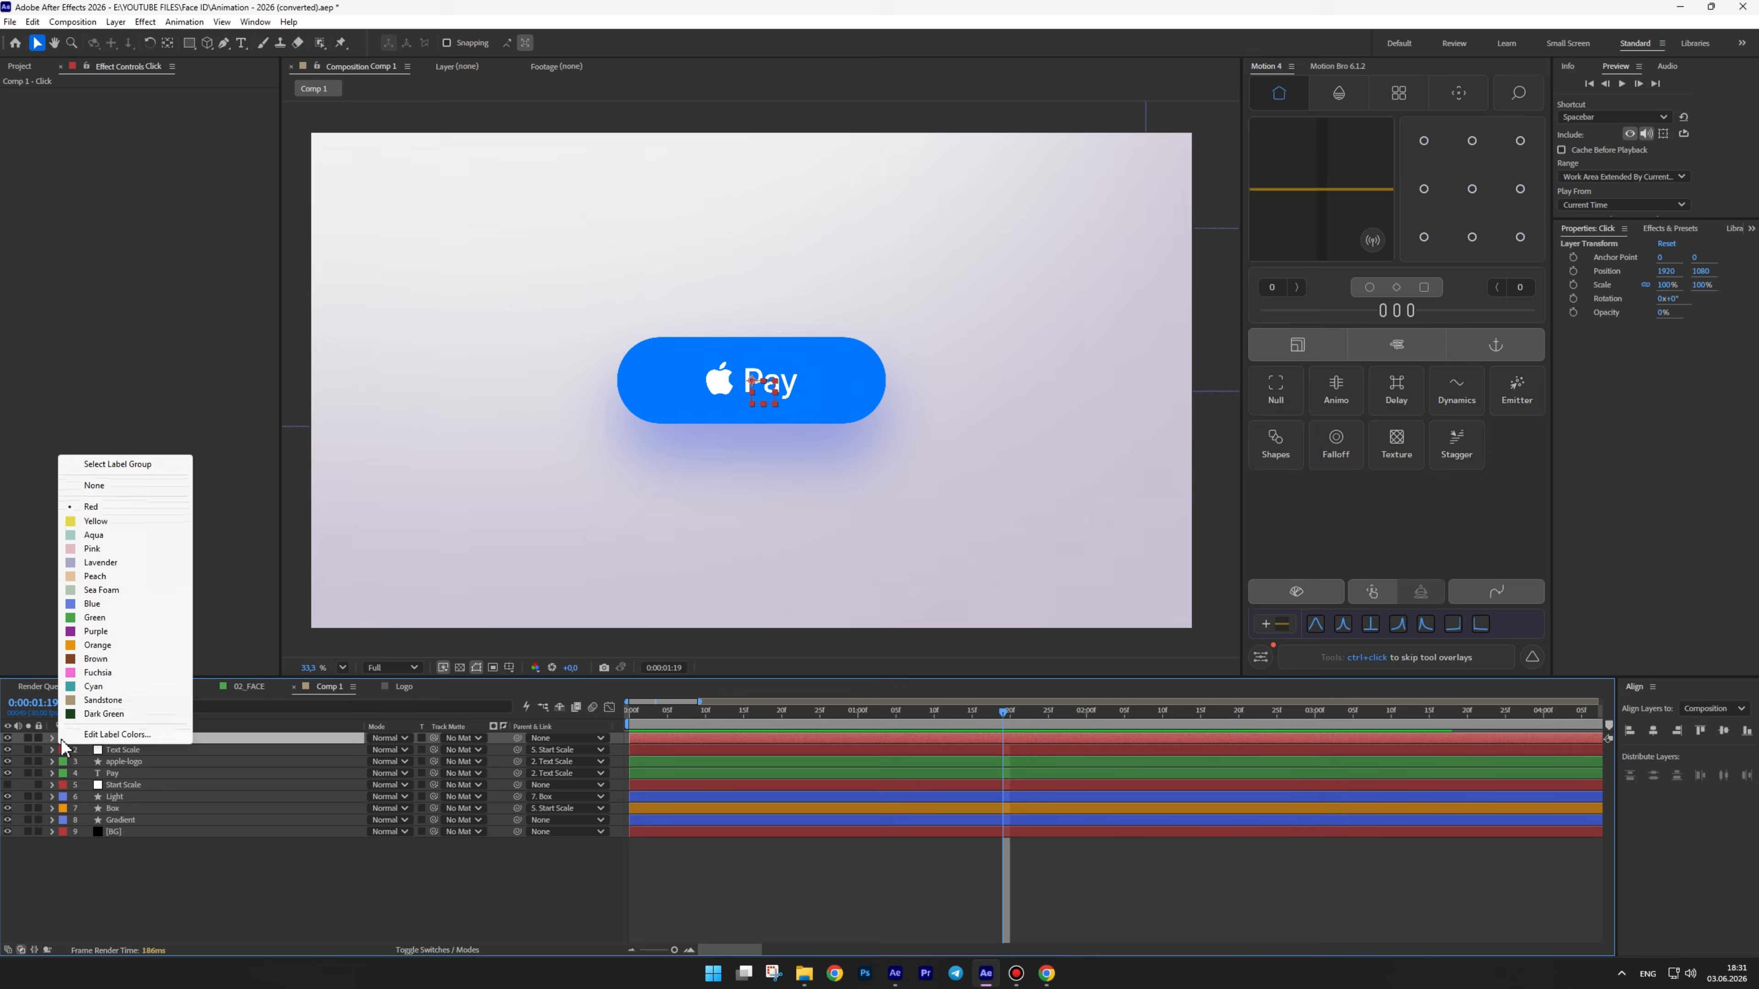
pyautogui.click(87, 702)
pyautogui.click(114, 783)
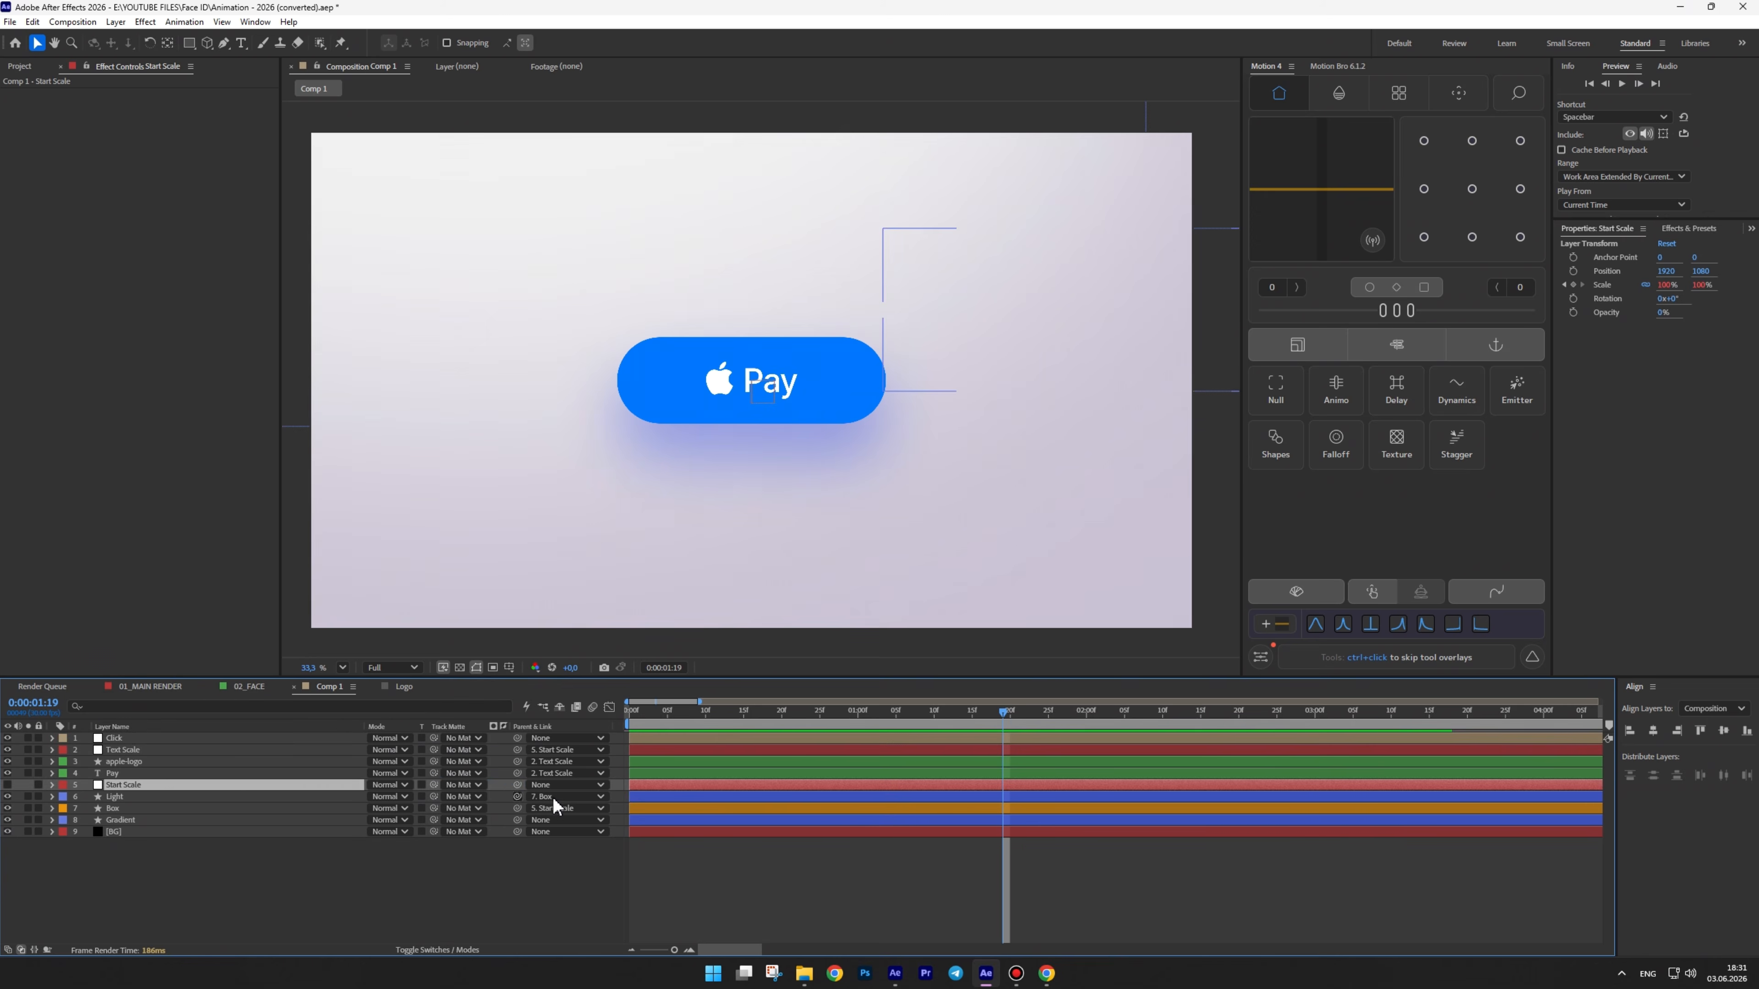
pyautogui.moveTo(518, 786); pyautogui.dragTo(129, 740)
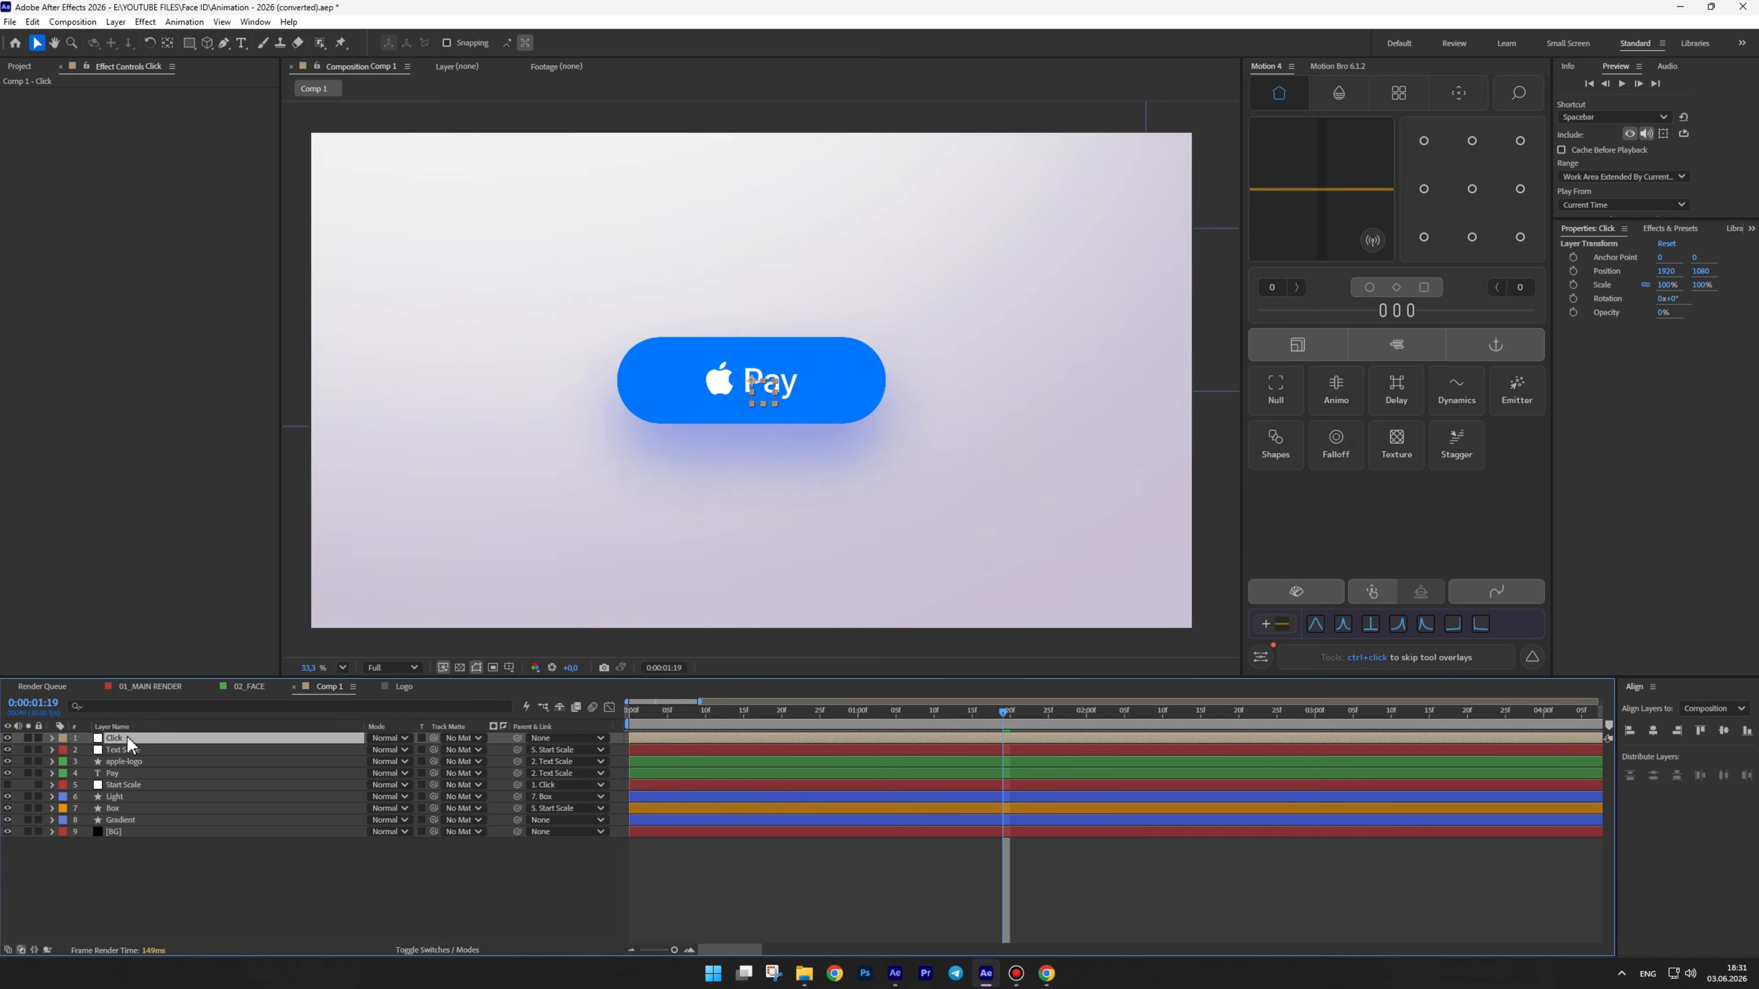
# Keyframe Click's Scale at 100% at 0:00:01:01 and shrink it to 71.4% at 0:00:01:06
pyautogui.press('s')
pyautogui.moveTo(859, 711); pyautogui.dragTo(869, 720)
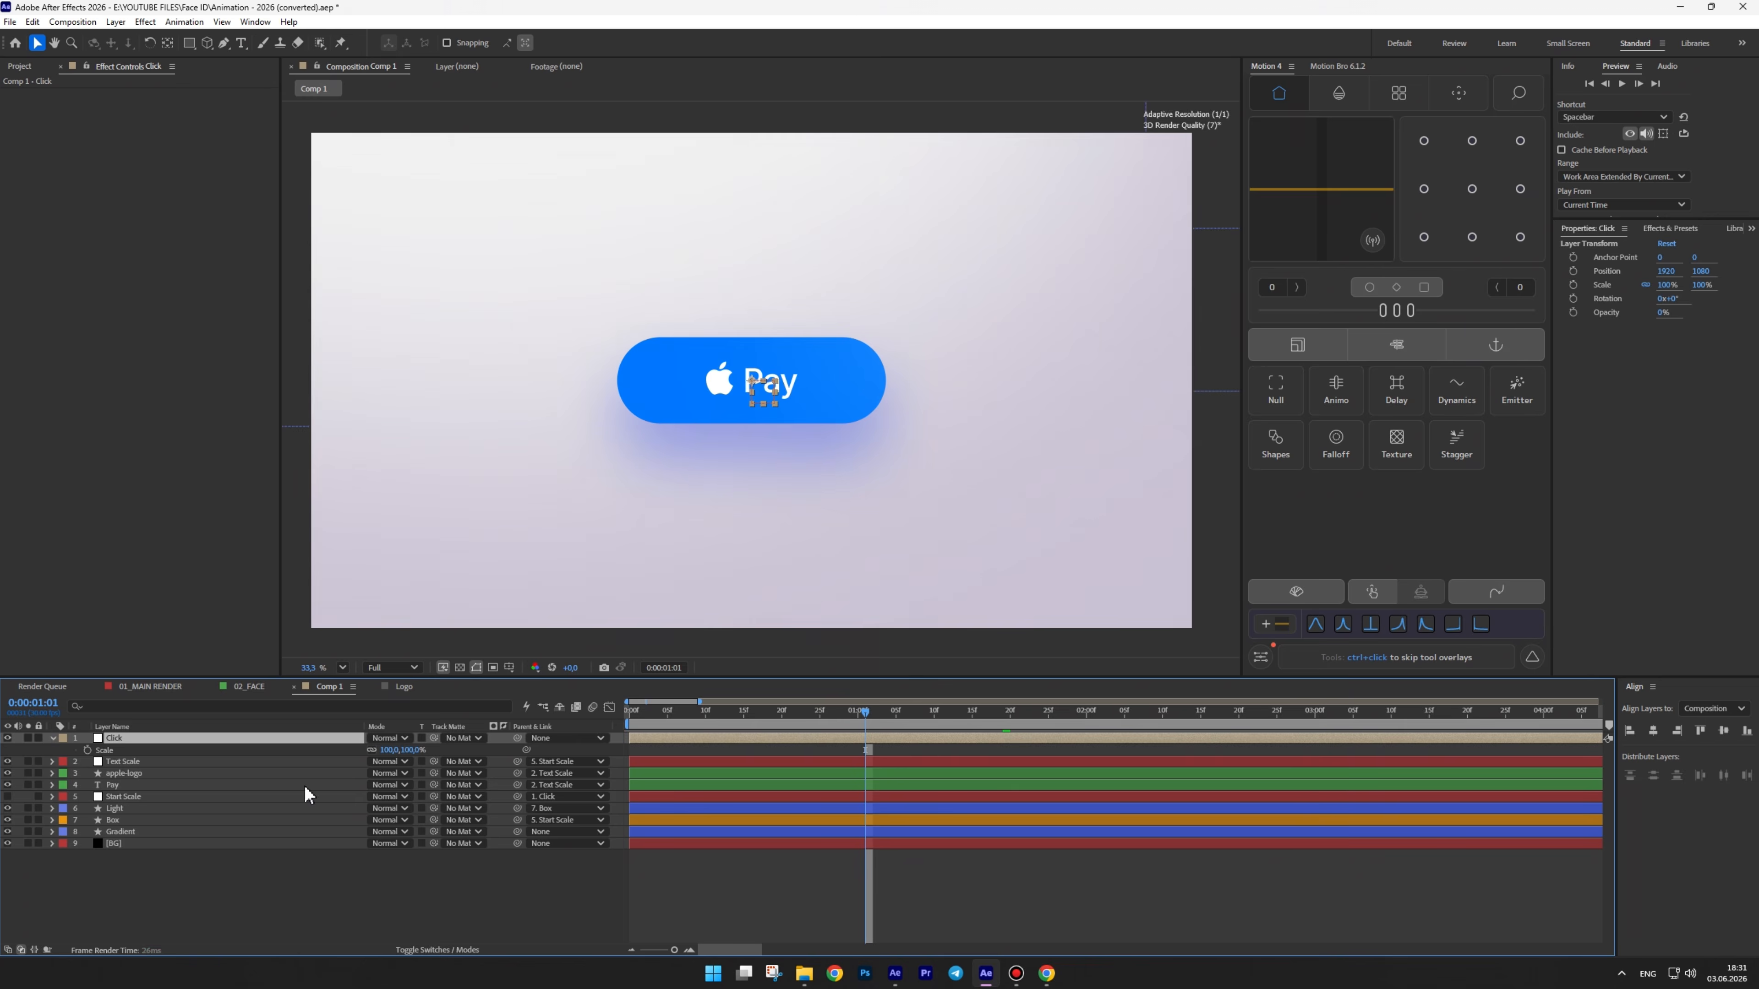
pyautogui.press('pagedown')
pyautogui.press('pagedown')
pyautogui.press('pagedown')
pyautogui.press('pagedown')
pyautogui.press('pagedown')
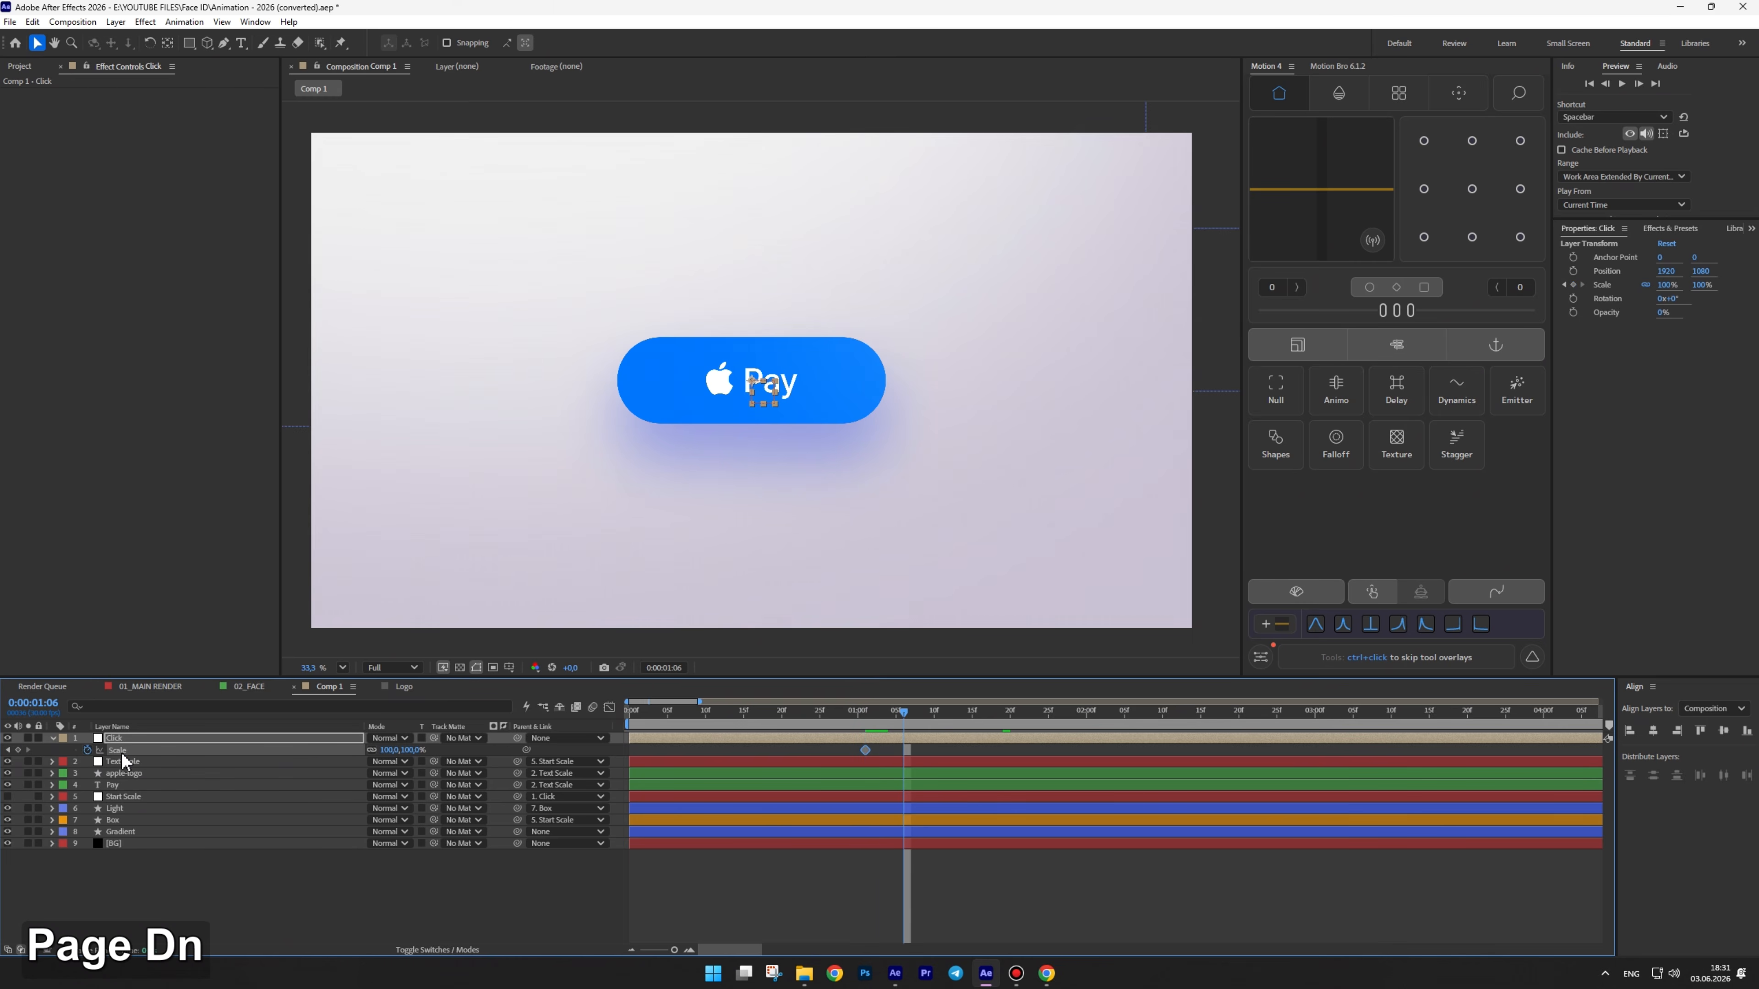
pyautogui.moveTo(388, 758); pyautogui.dragTo(252, 763)
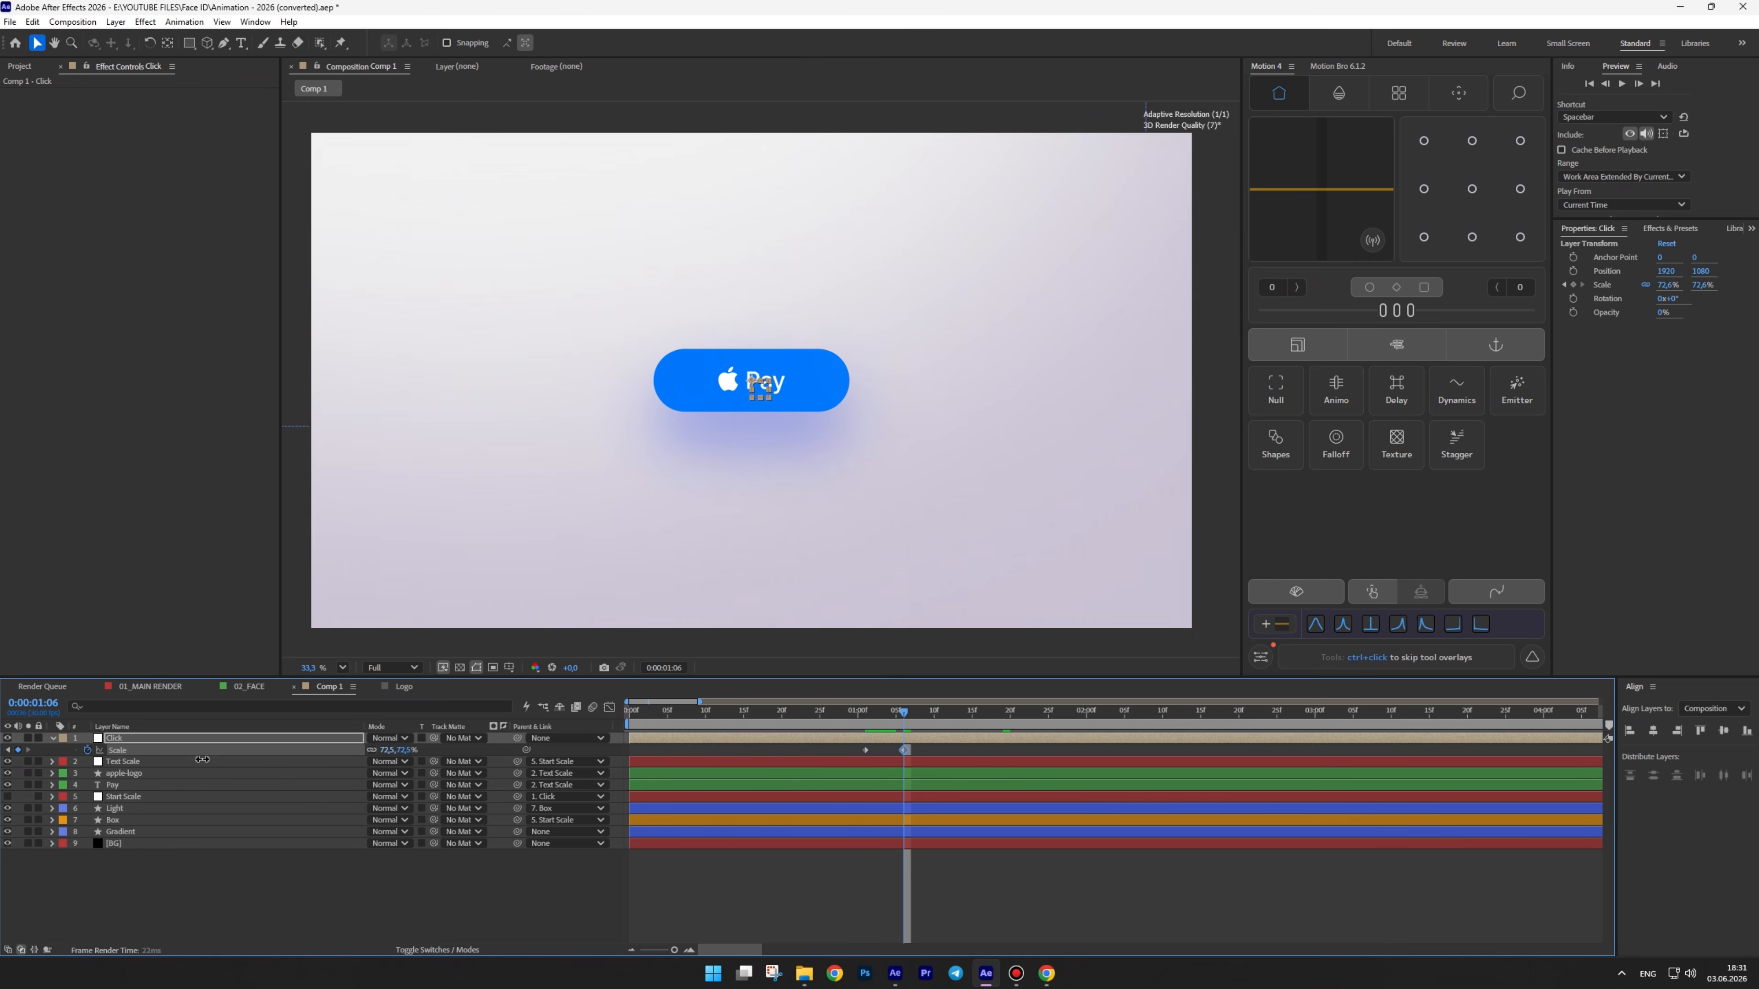
# Add a hold keyframe for Click's Scale at 71.4% five frames on, at 0:00:01:11
pyautogui.press('pagedown')
pyautogui.press('pagedown')
pyautogui.press('pagedown')
pyautogui.press('pagedown')
pyautogui.press('pagedown')
pyautogui.click(18, 749)
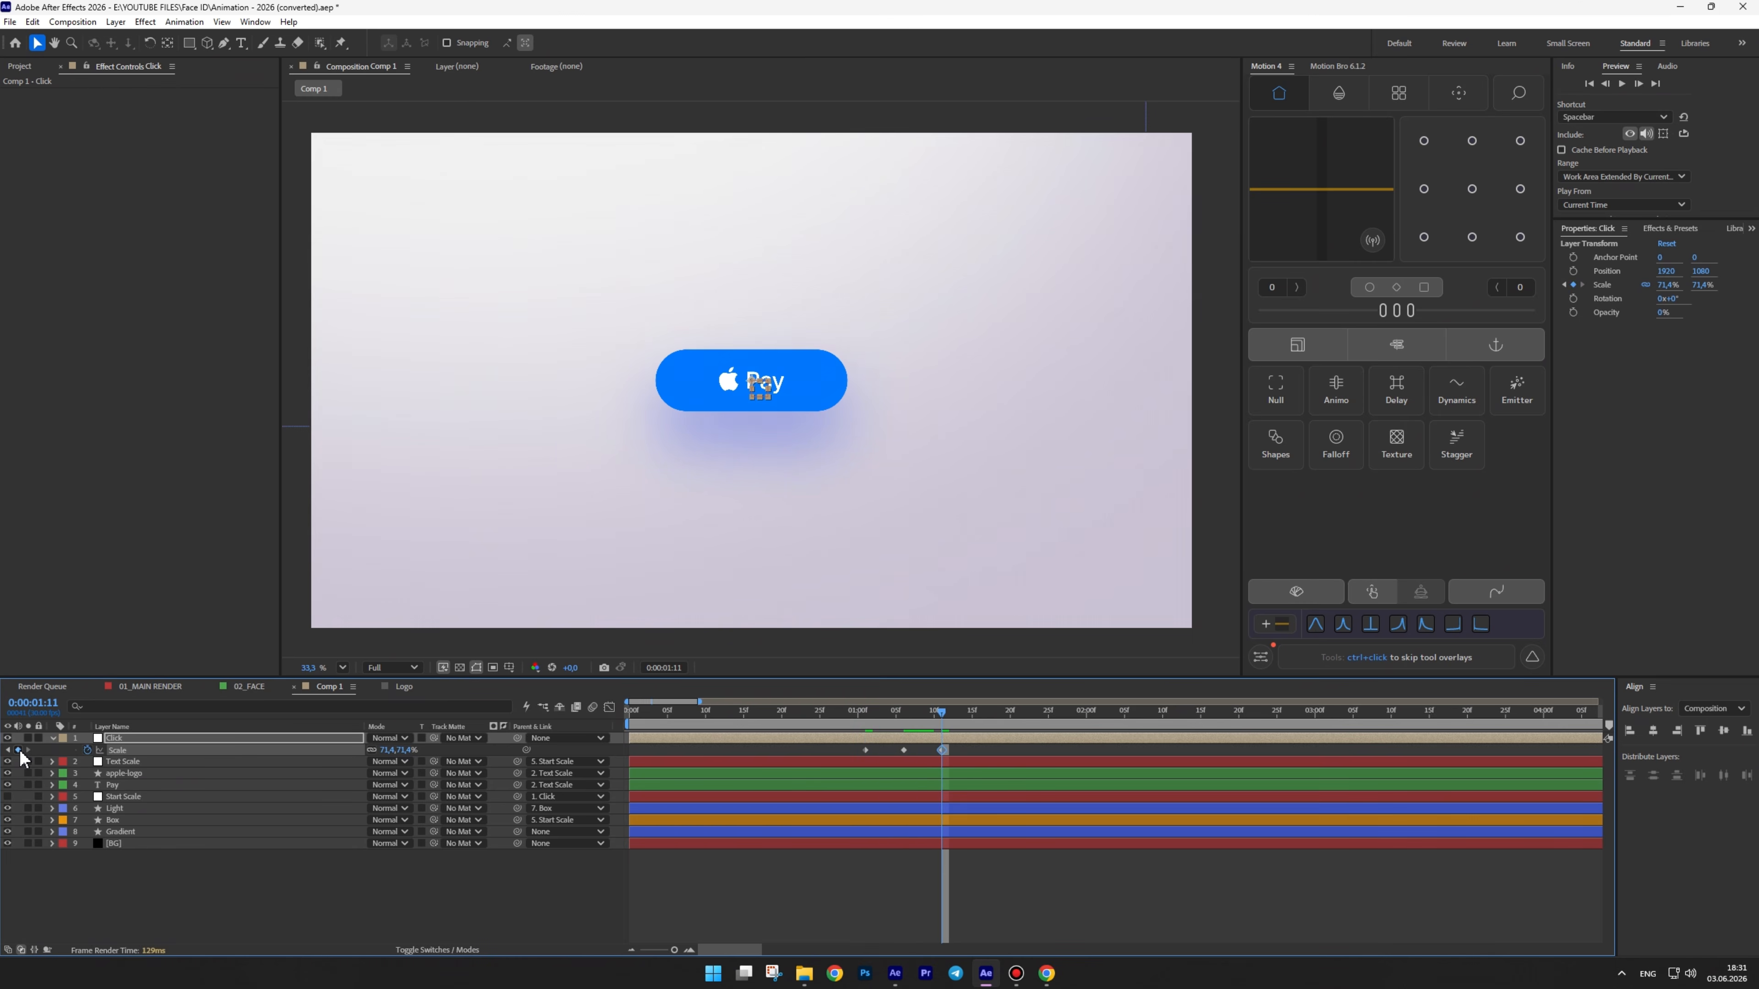
# Copy Click's first Scale keyframe of 100% to 0:00:01:16
pyautogui.press('pagedown')
pyautogui.press('pagedown')
pyautogui.press('pagedown')
pyautogui.press('pagedown')
pyautogui.press('pagedown')
pyautogui.click(864, 750)
pyautogui.hotkey('ctrl', 'c')
pyautogui.hotkey('ctrl', 'v')
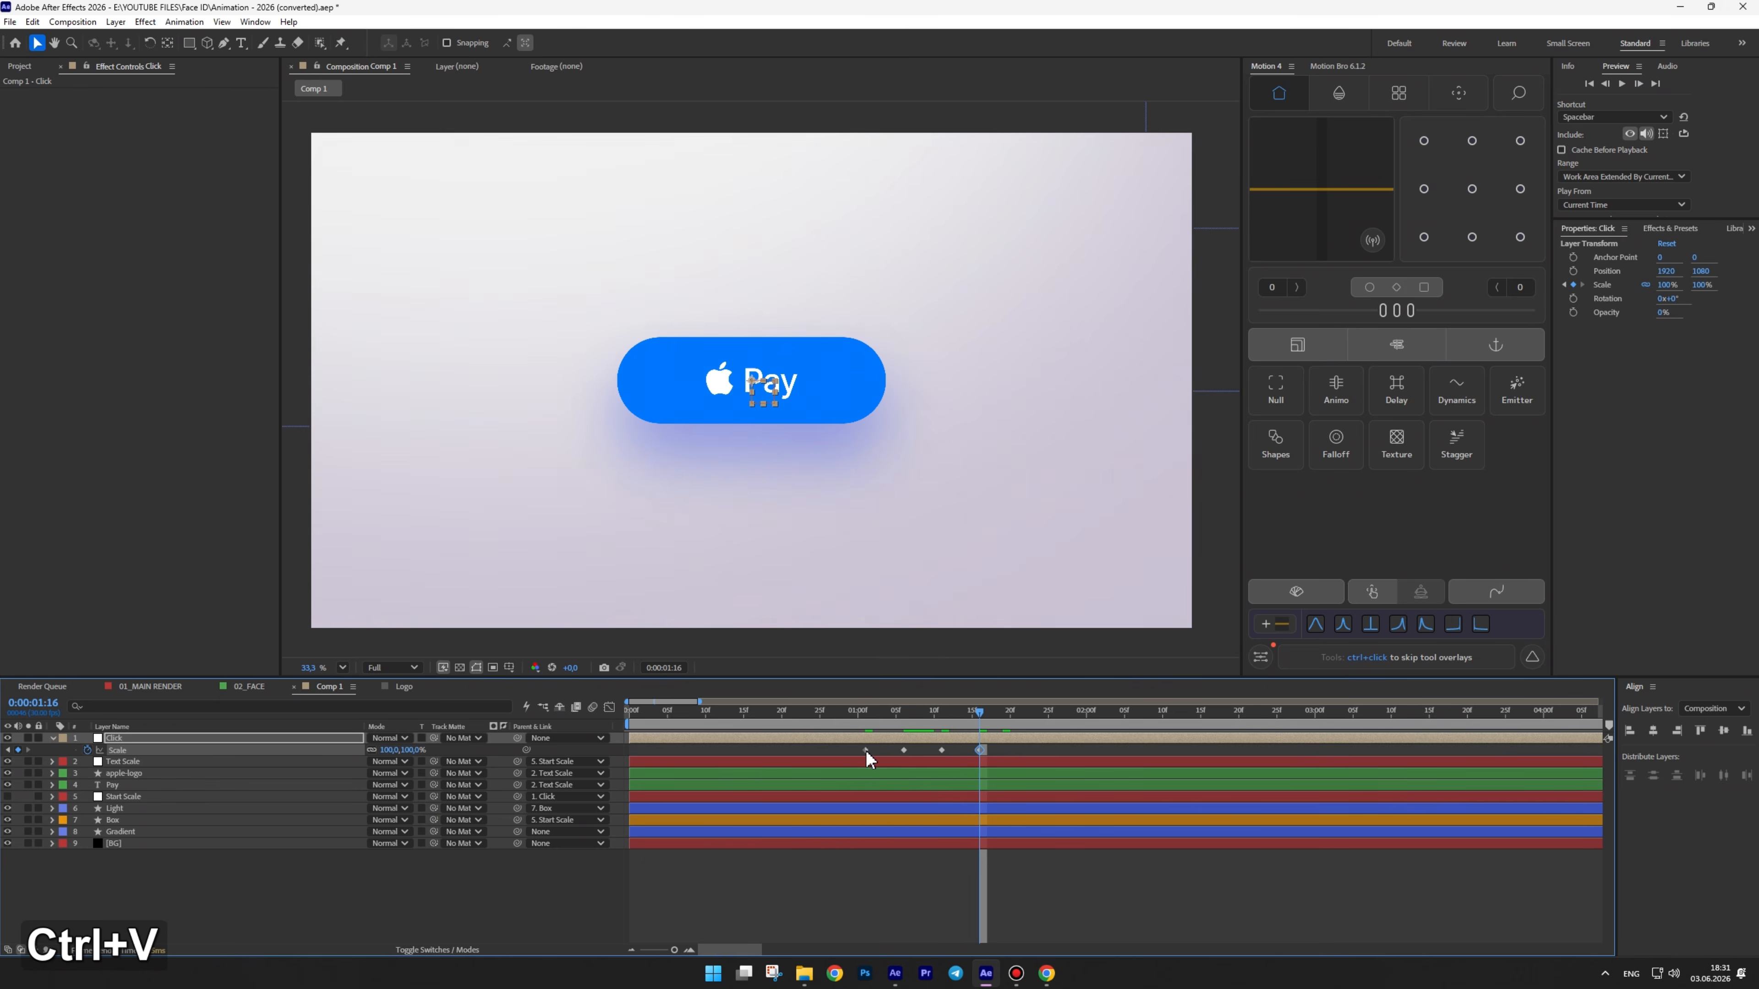
# Copy the bounce expression from Start Scale's Scale property and collapse the expression
pyautogui.moveTo(864, 715)
pyautogui.mouseDown()
pyautogui.moveTo(997, 684)
pyautogui.moveTo(868, 688)
pyautogui.mouseUp()
pyautogui.click(141, 797)
pyautogui.press('e')
pyautogui.press('e')
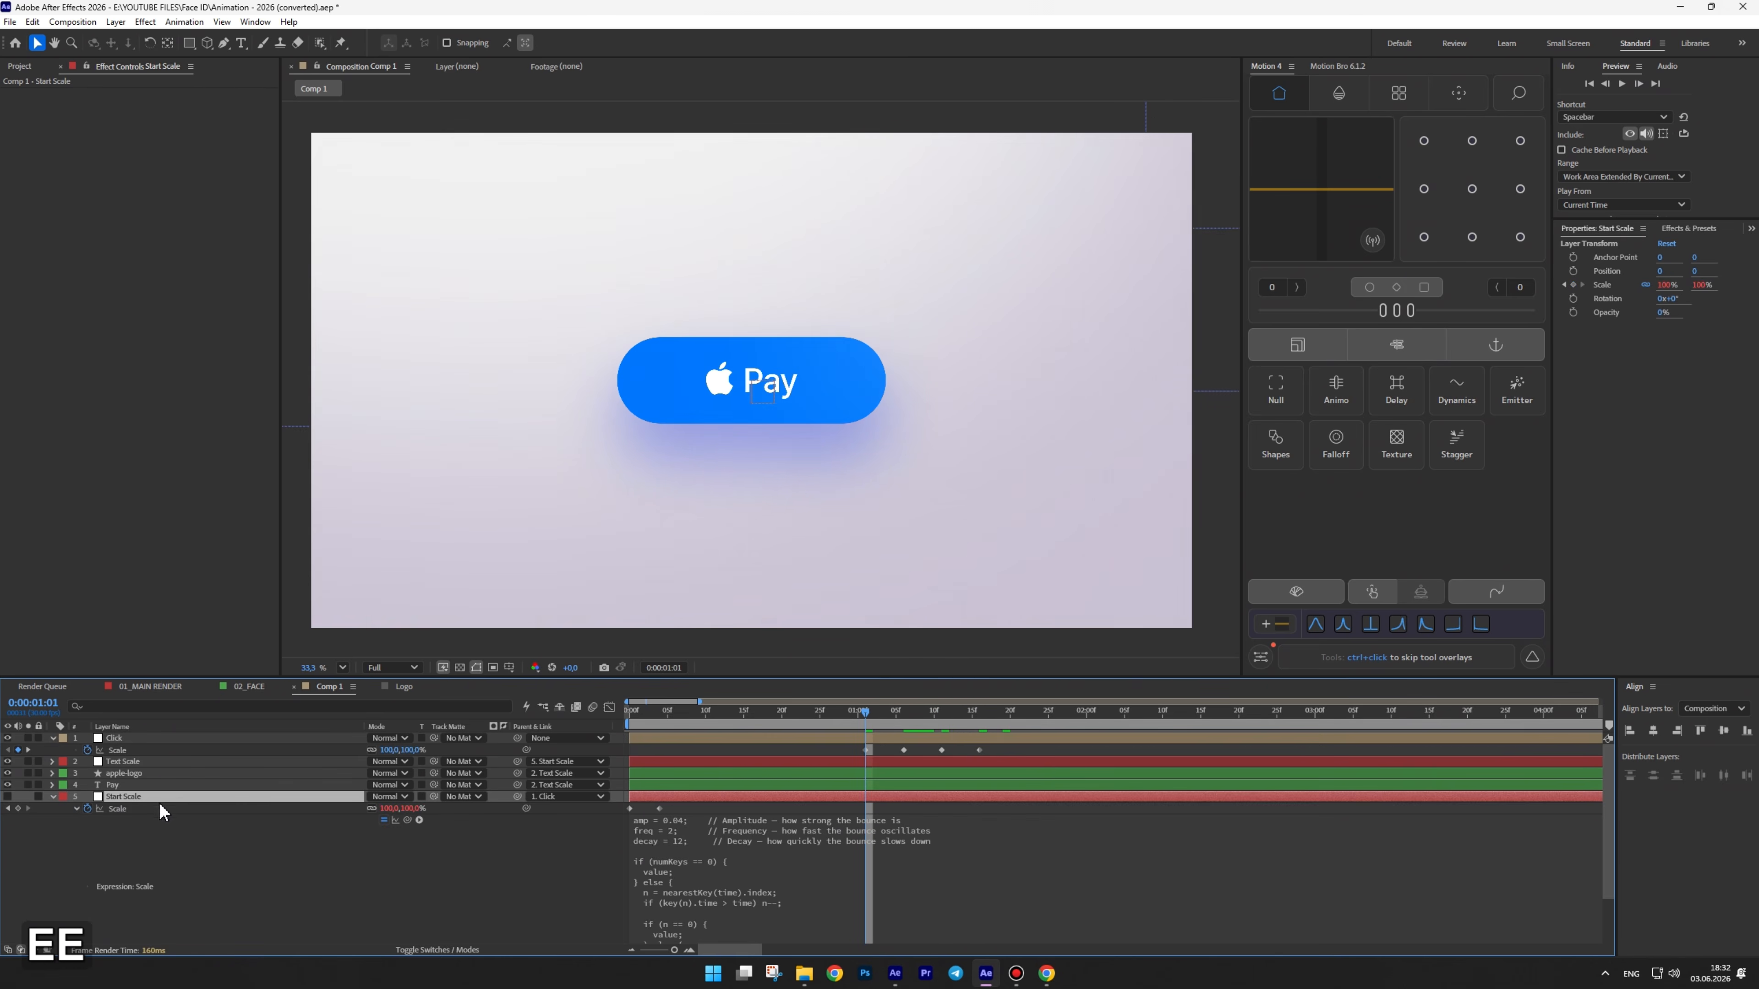
pyautogui.click(642, 844)
pyautogui.hotkey('ctrl', 'c')
pyautogui.click(543, 851)
pyautogui.click(76, 808)
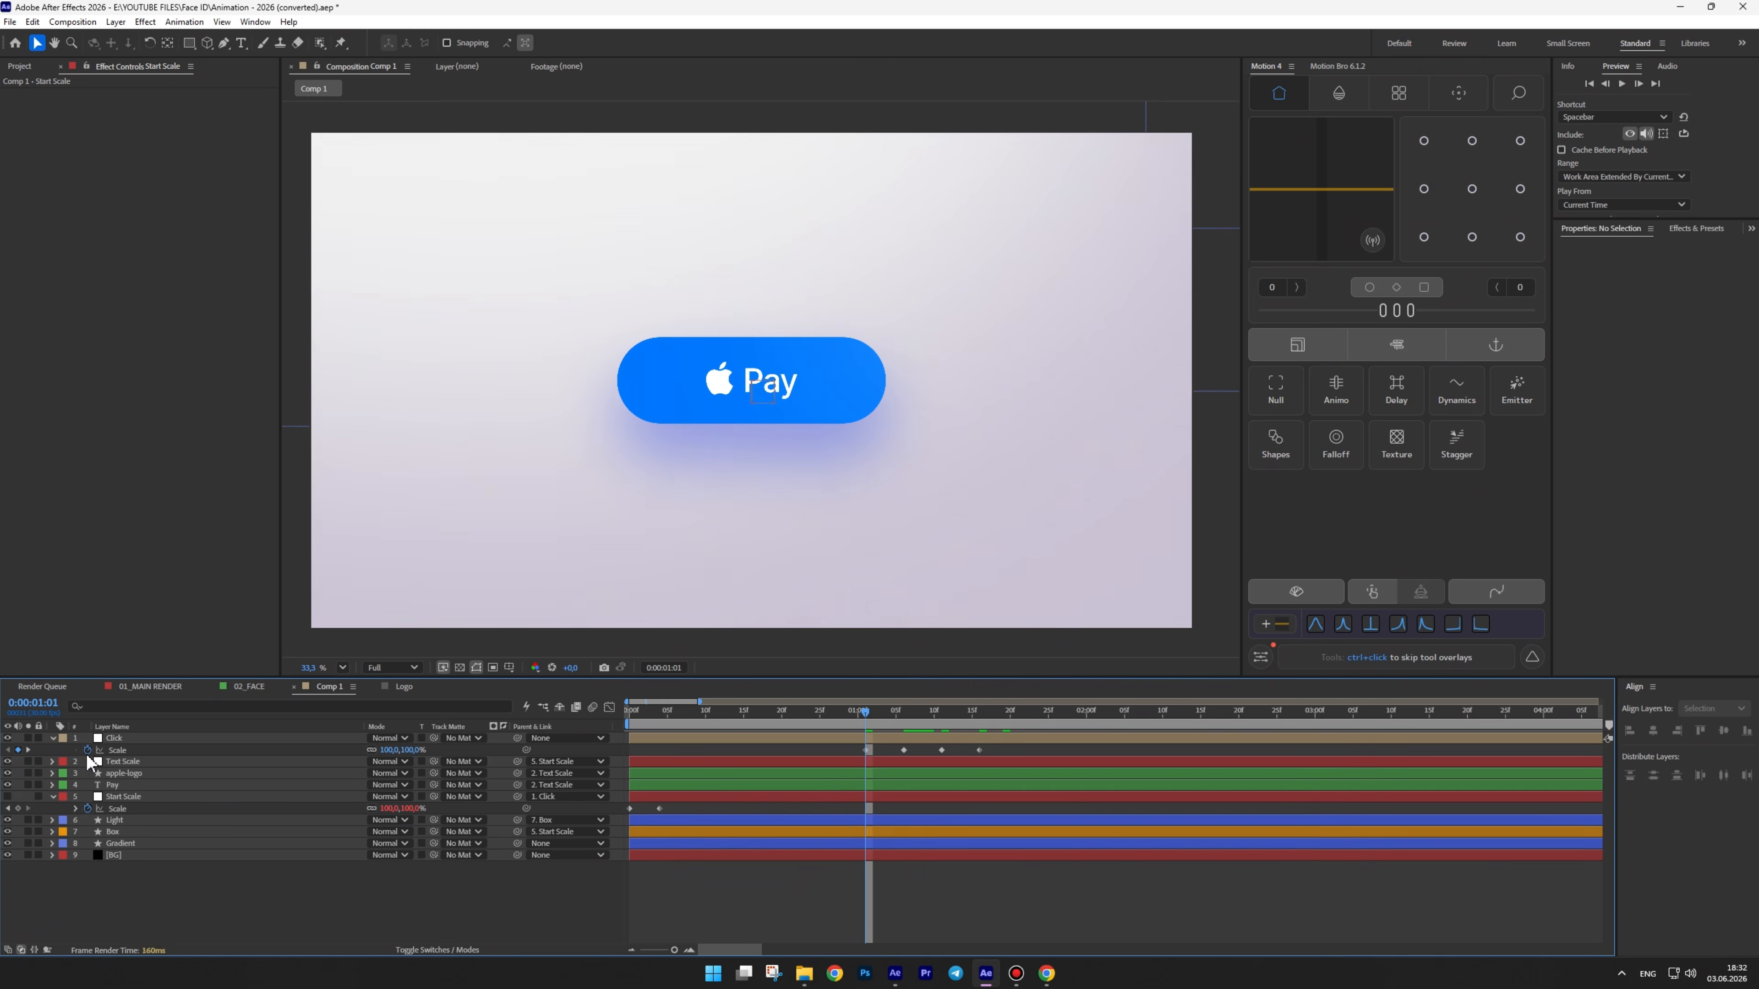
# Paste the bounce expression onto Click's Scale, set its decay to 10 and collapse the expression
pyautogui.keyDown('alt'); pyautogui.click(87, 751); pyautogui.keyUp('alt')
pyautogui.hotkey('ctrl', 'v')
pyautogui.click(562, 768)
pyautogui.click(696, 779)
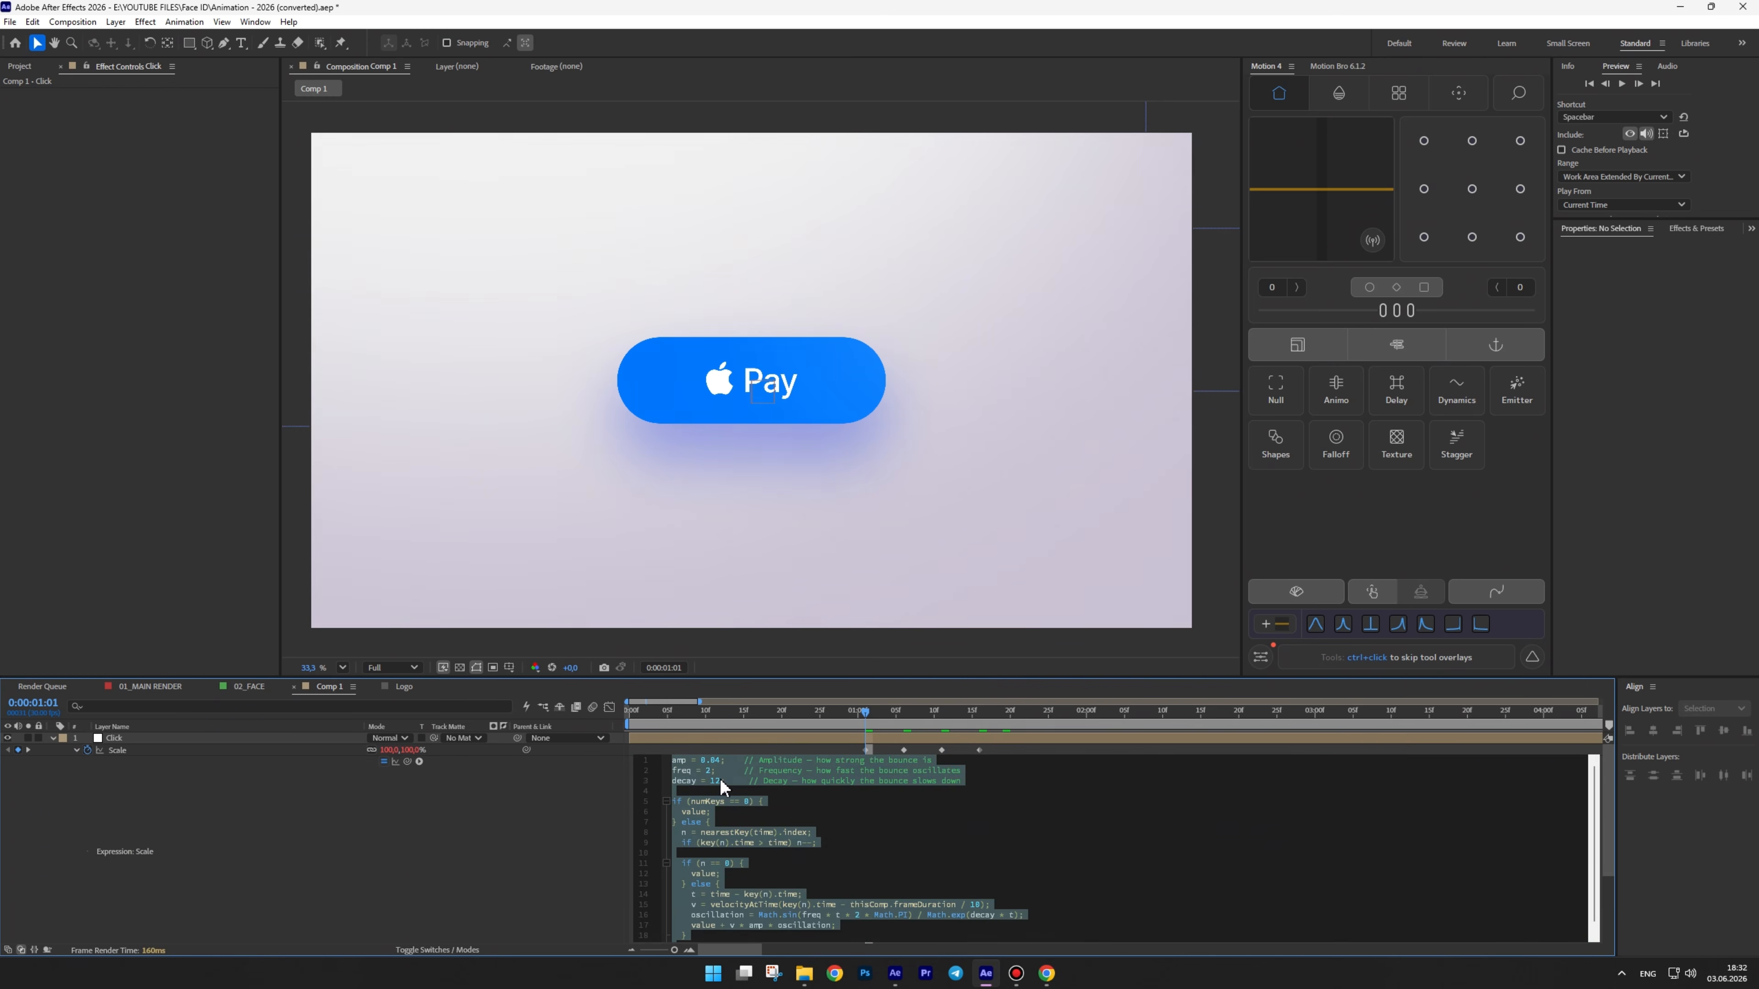
pyautogui.click(721, 782)
pyautogui.press('BackSpace')
pyautogui.write('0')
pyautogui.click(518, 806)
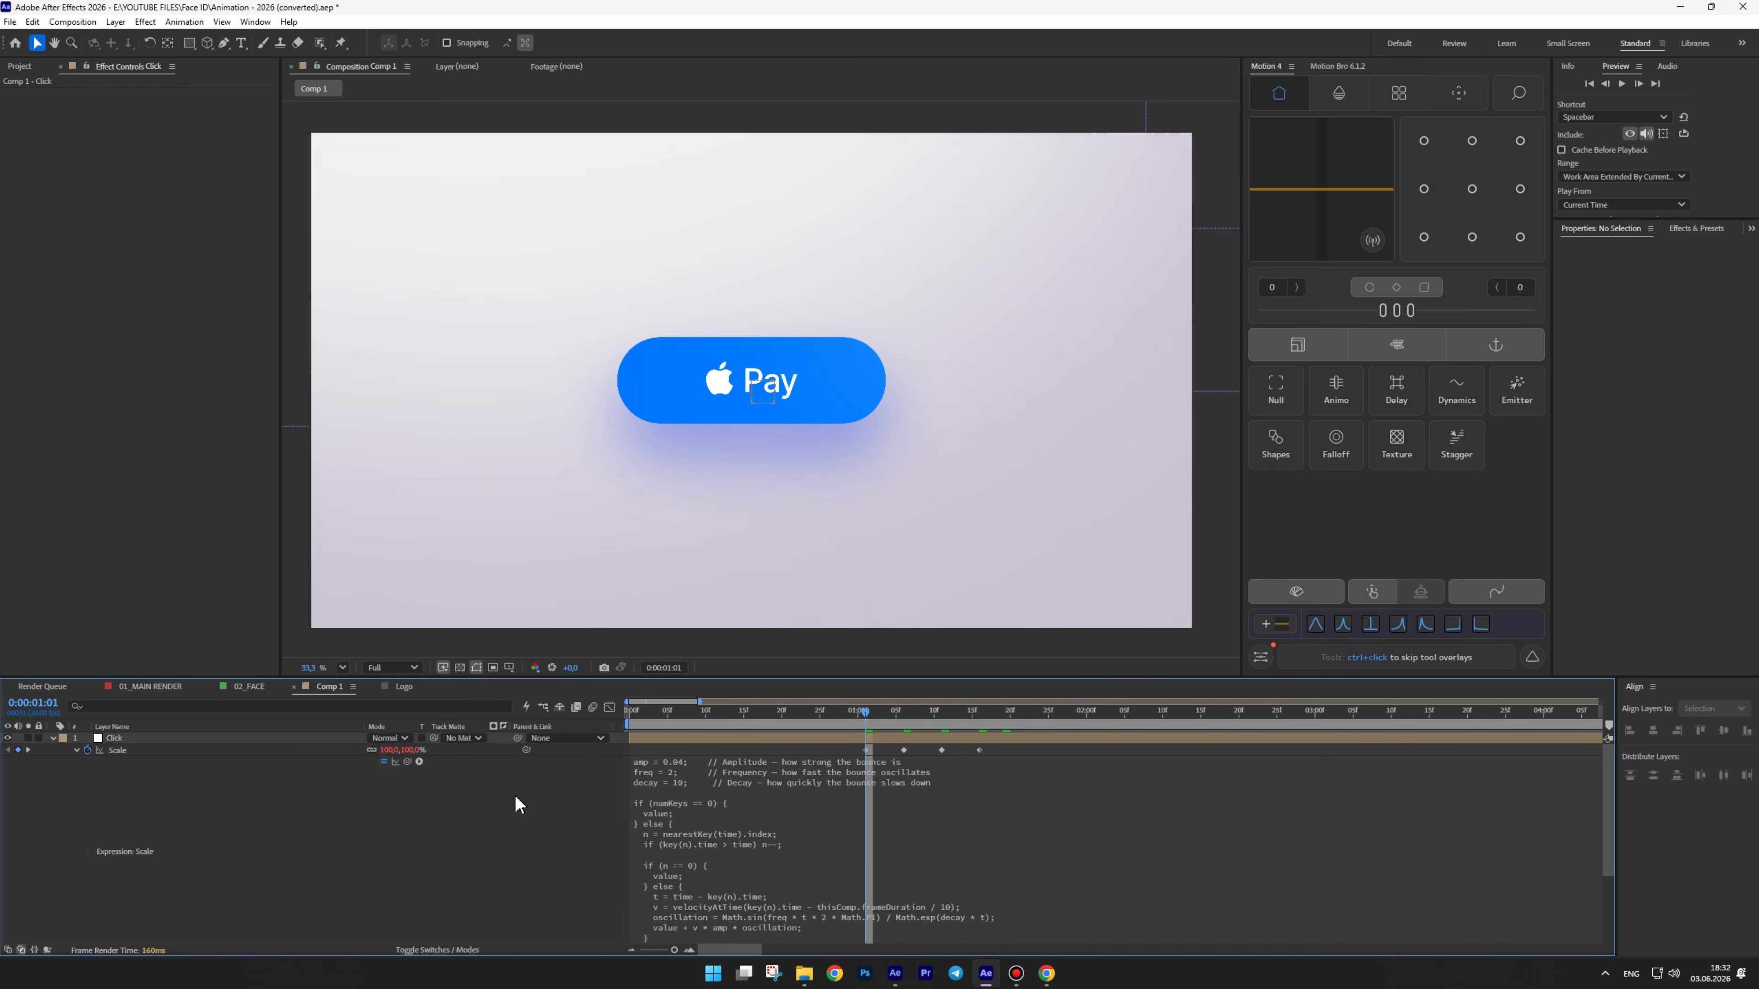
pyautogui.click(76, 751)
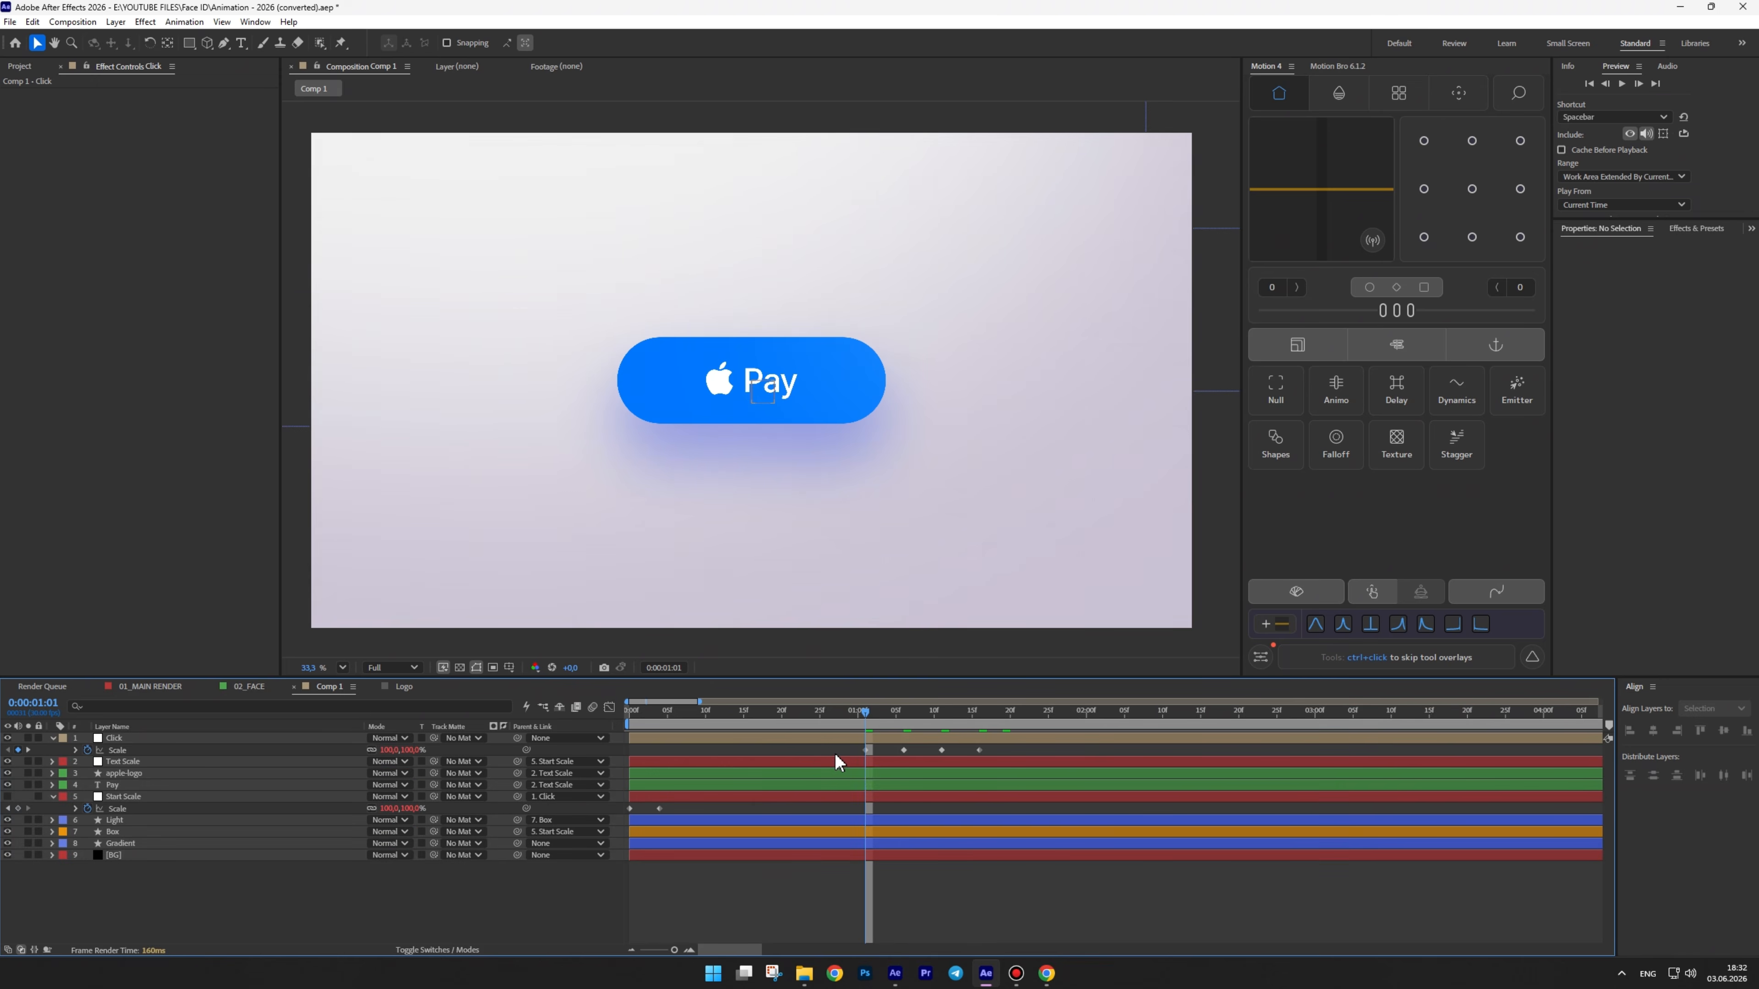
# Easy-ease Click's first Scale keyframe and lengthen its outgoing influence in the speed graph for a slower start
pyautogui.moveTo(867, 711)
pyautogui.mouseDown()
pyautogui.moveTo(1083, 697)
pyautogui.moveTo(866, 711)
pyautogui.mouseUp()
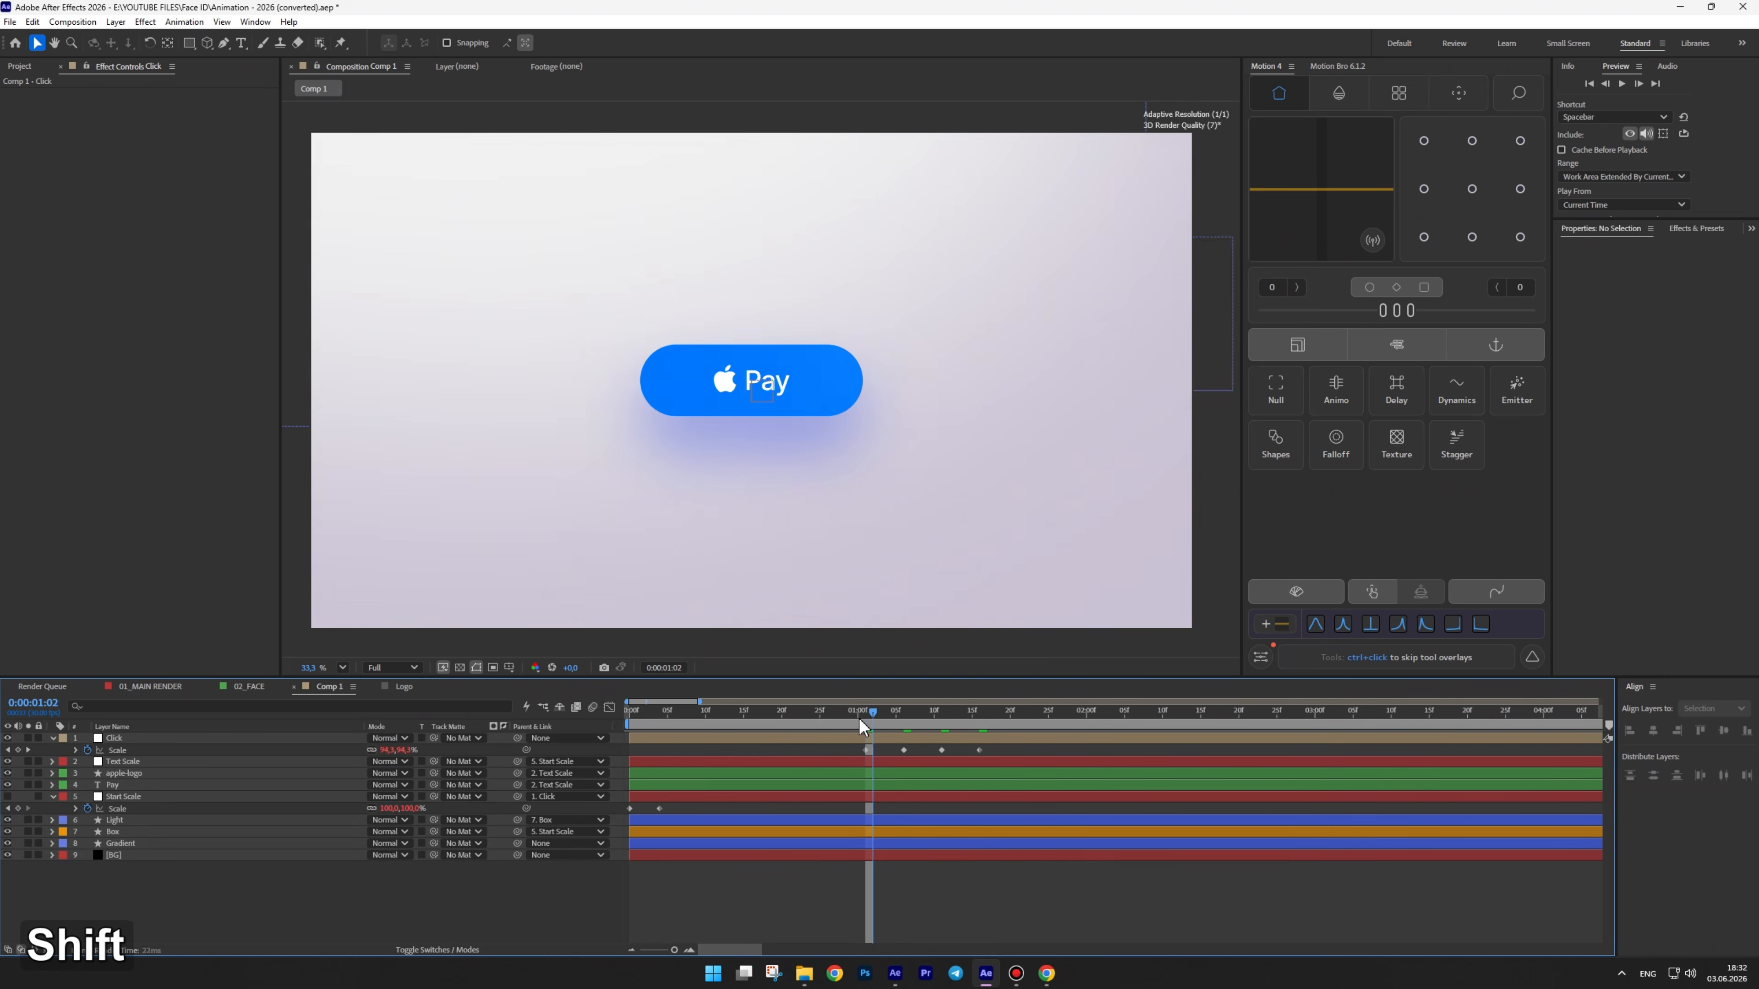
pyautogui.click(866, 750)
pyautogui.press('F9')
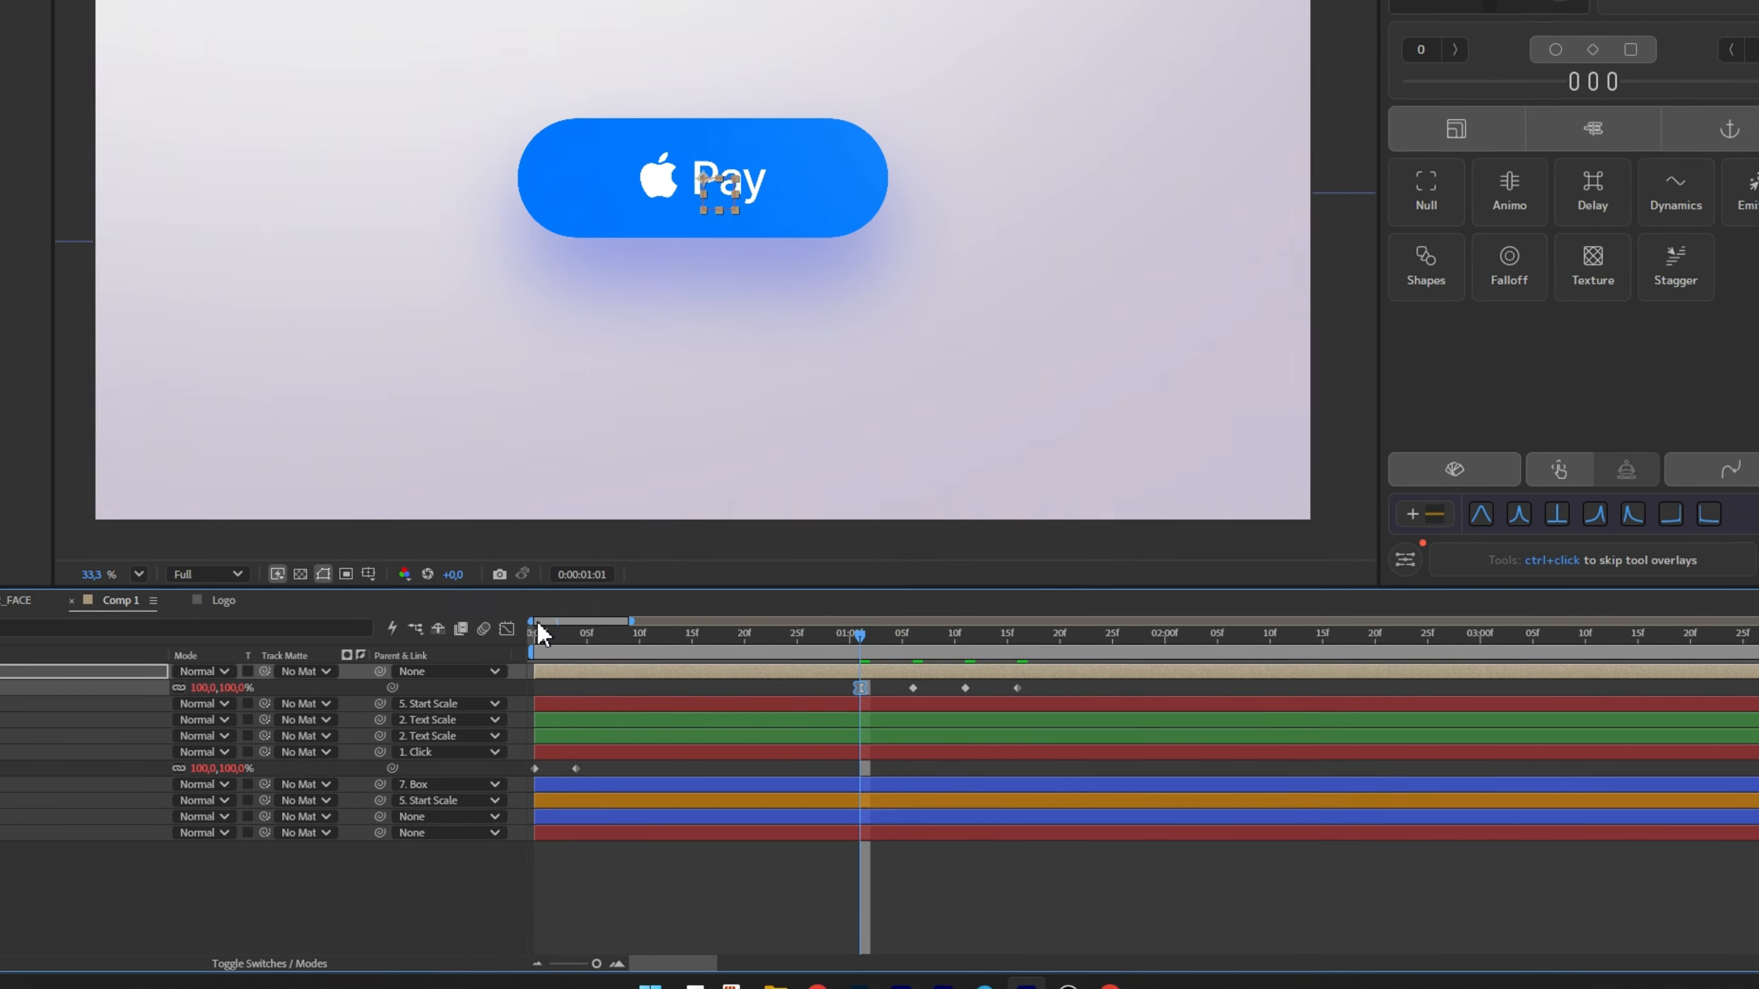
pyautogui.click(609, 707)
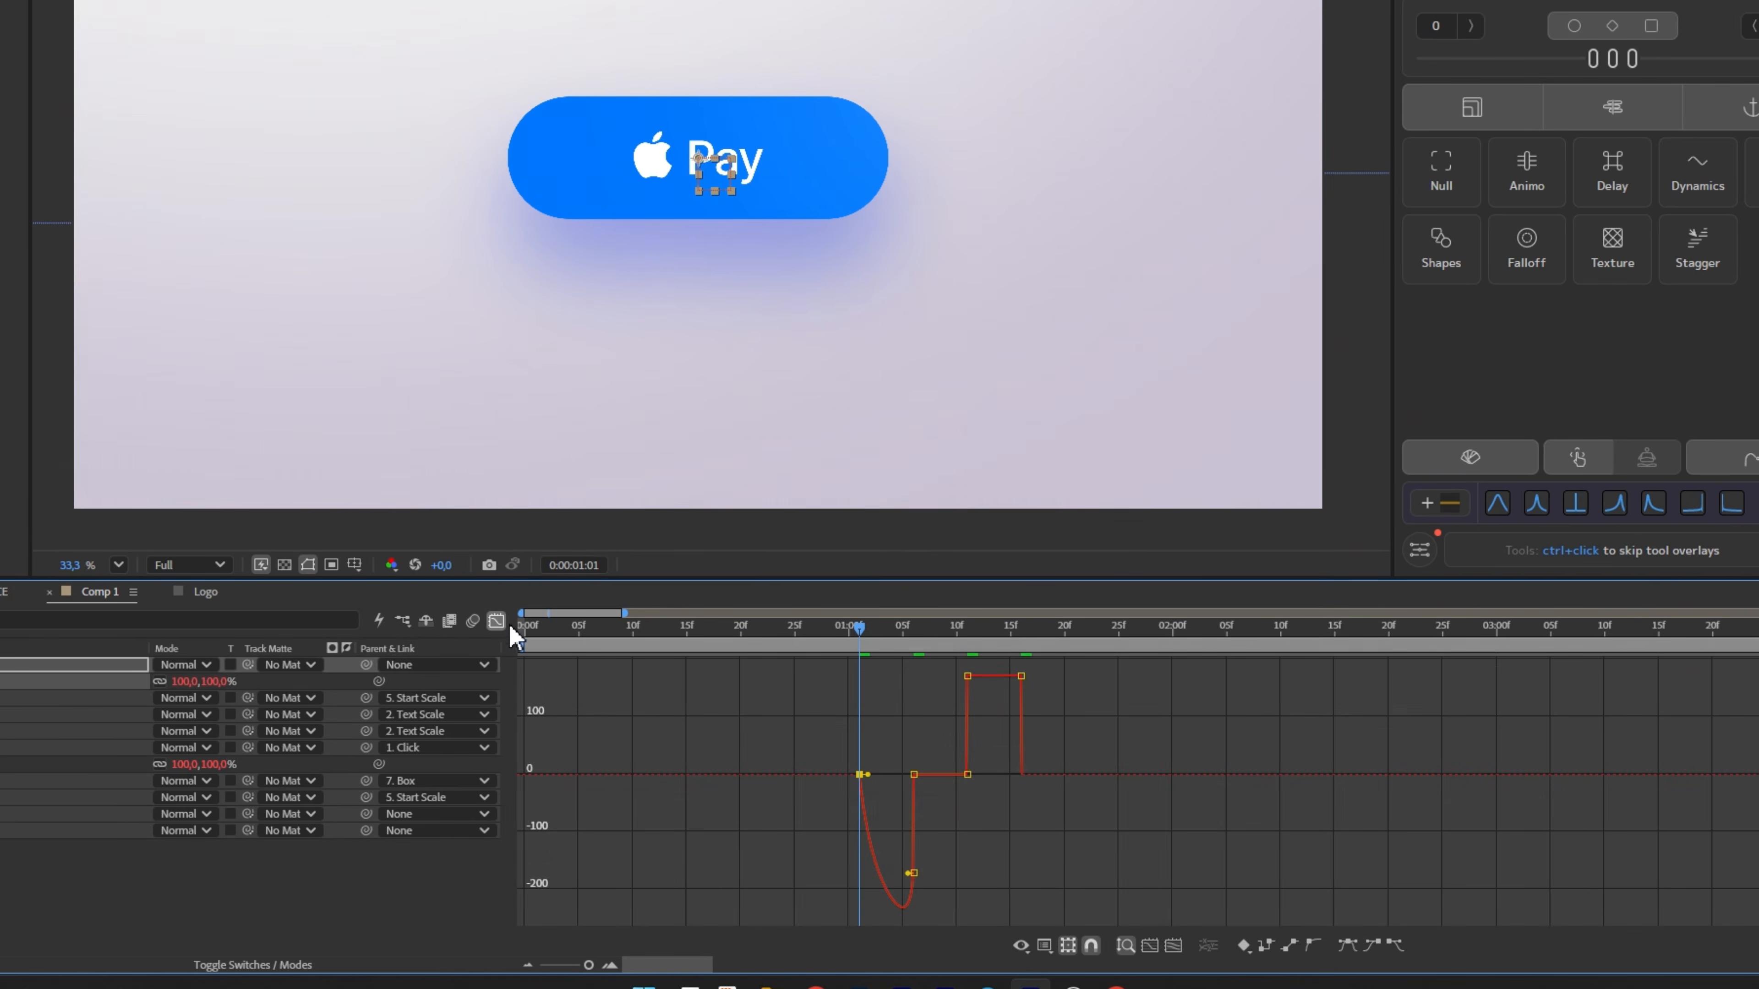
pyautogui.moveTo(867, 775); pyautogui.dragTo(889, 777)
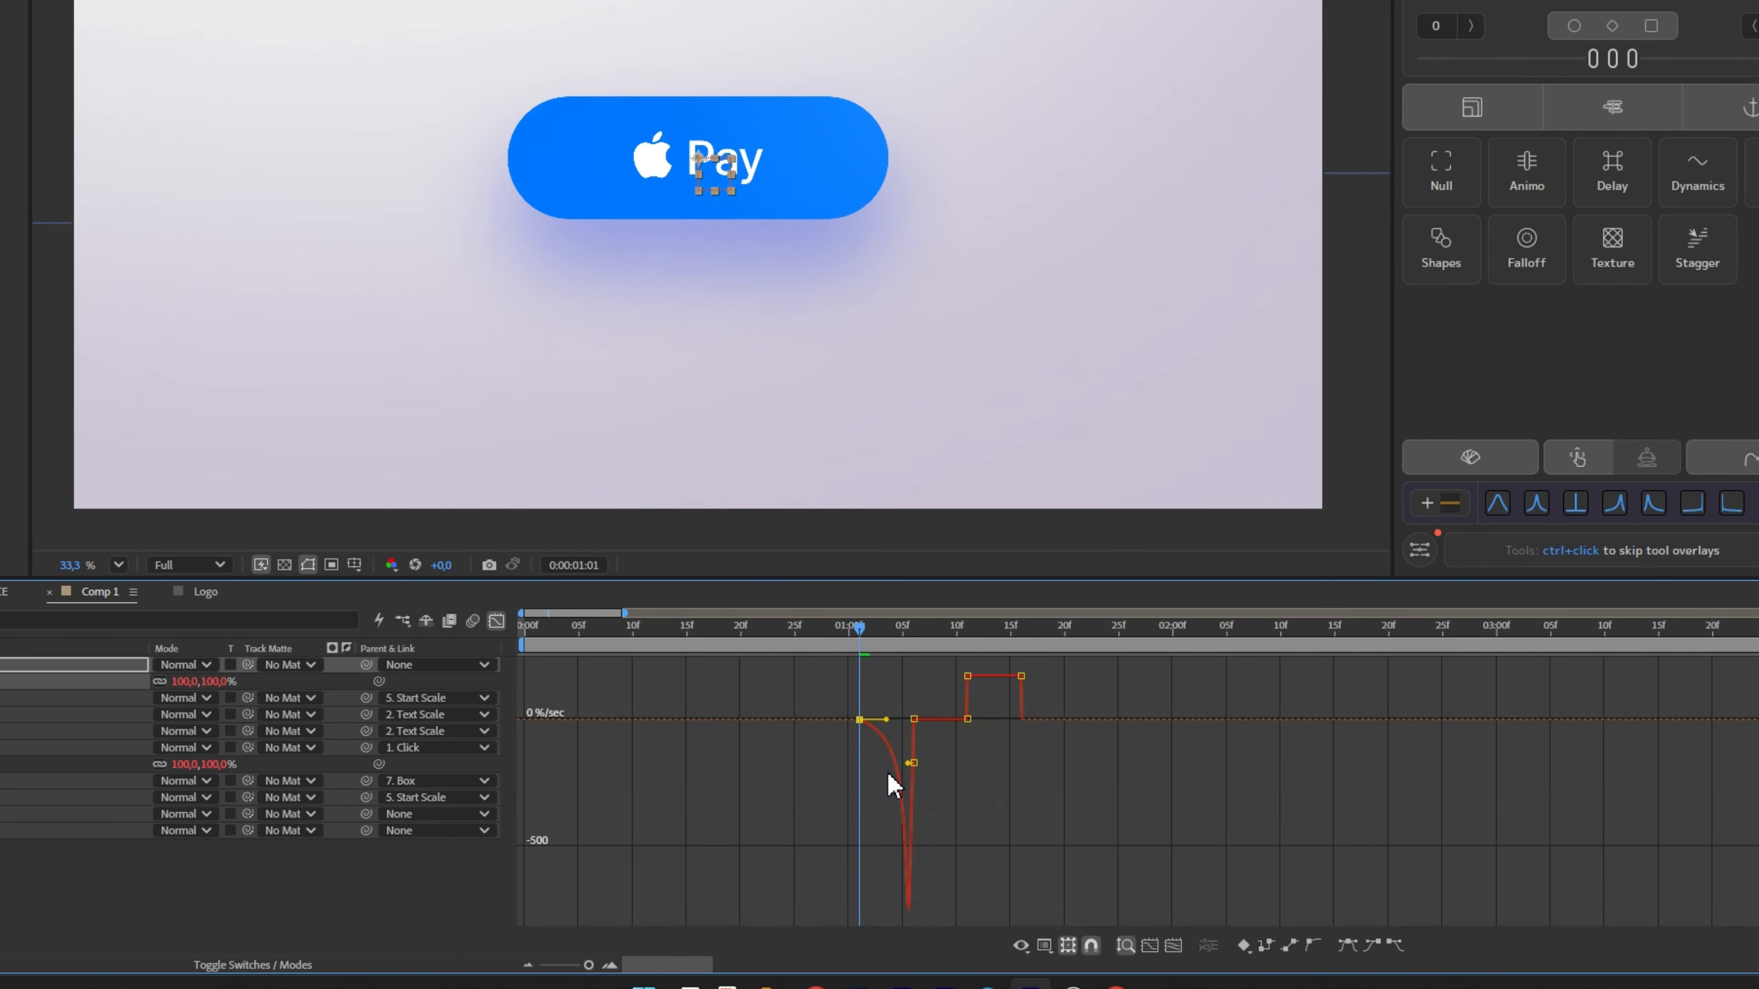
pyautogui.click(496, 621)
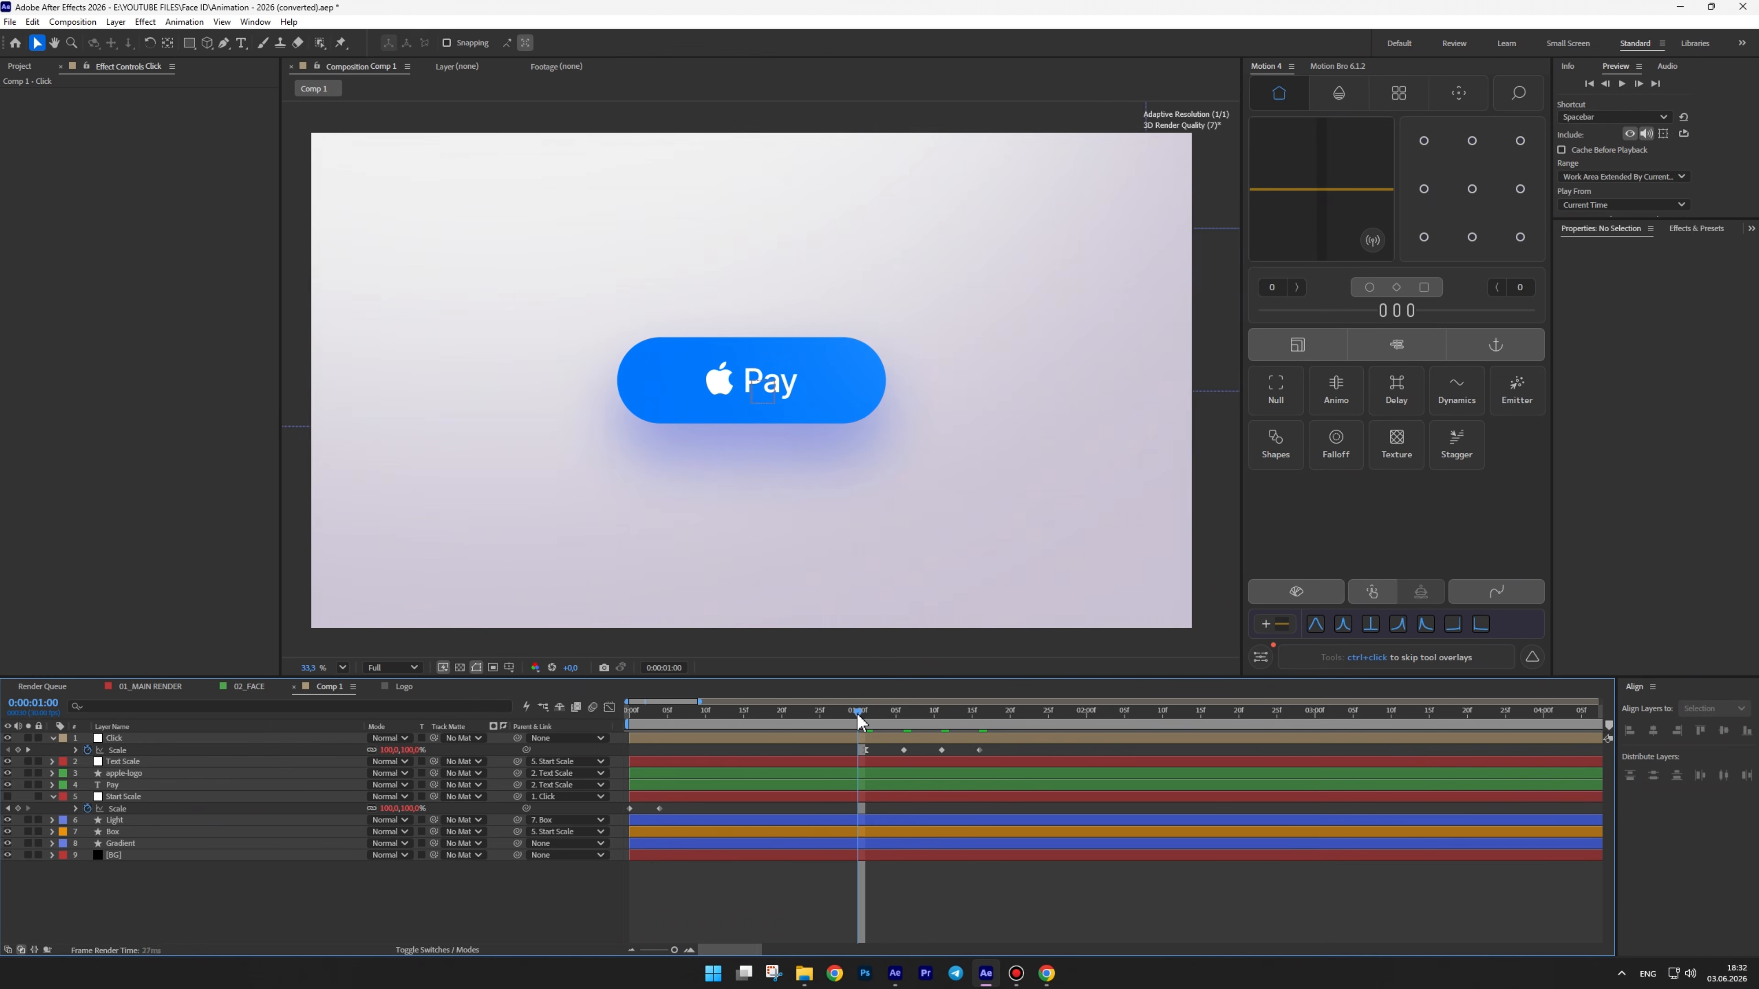
# Preview the button's click animation from 0:00:01:00, then return to 0:00:01:01
pyautogui.press('space')
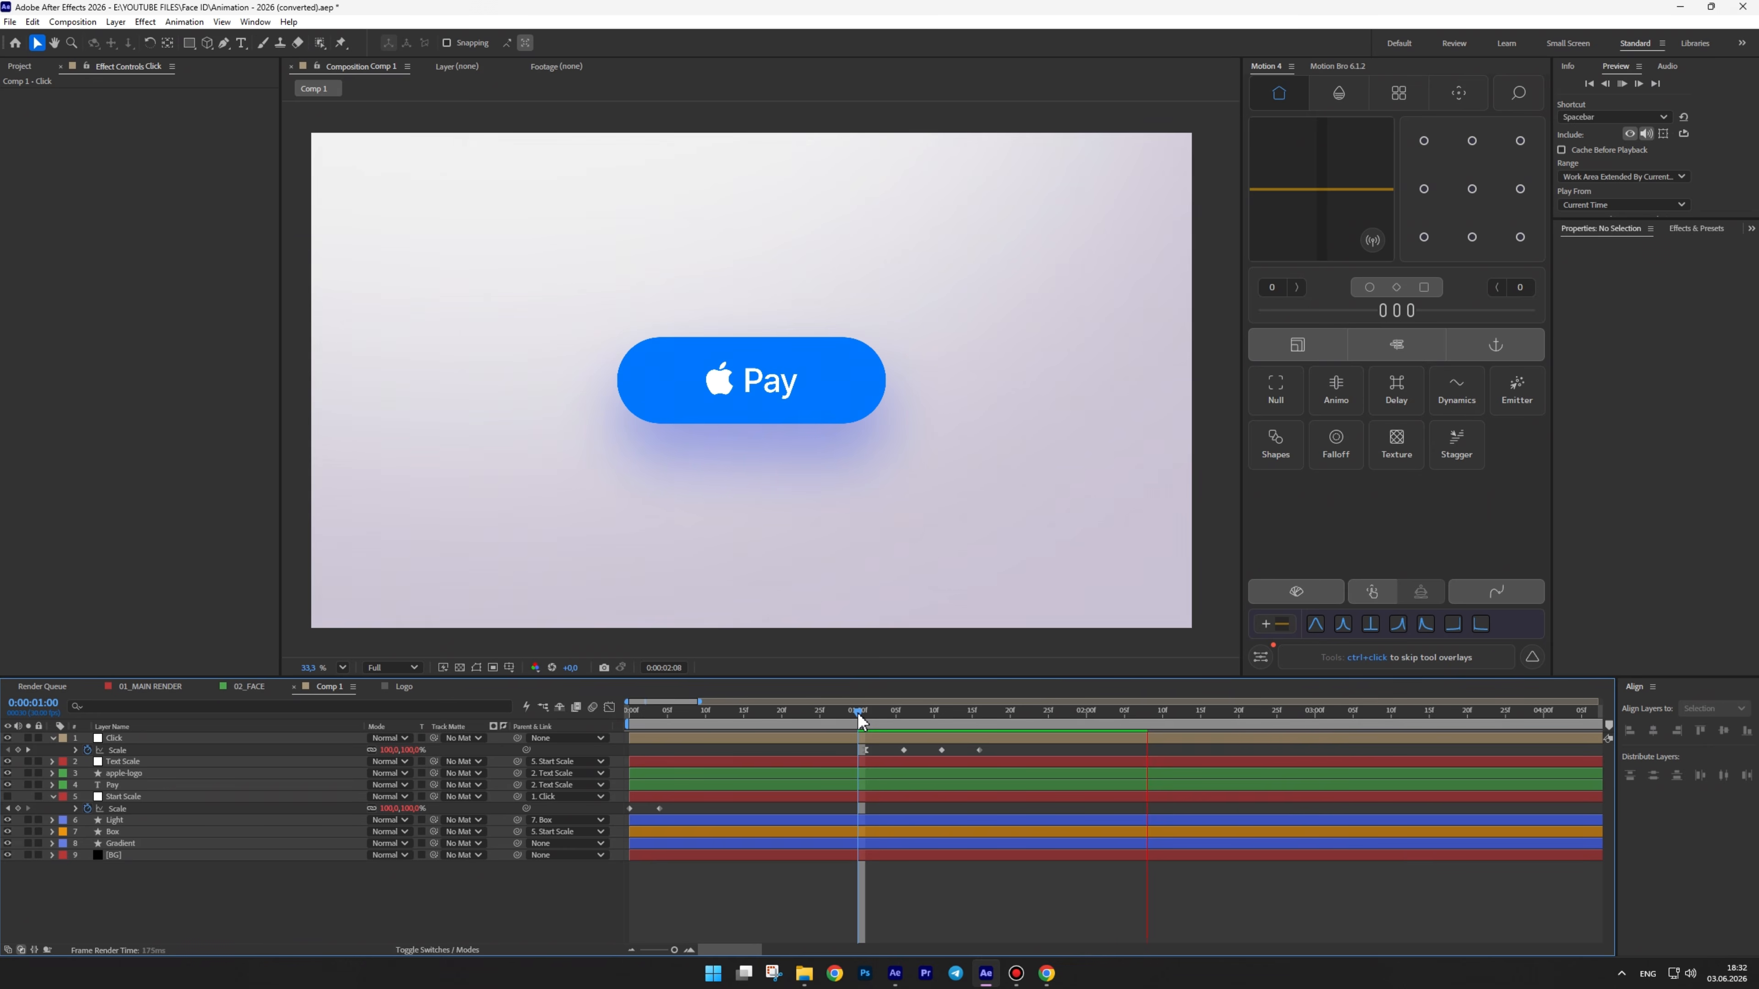
pyautogui.press('space')
pyautogui.press('space')
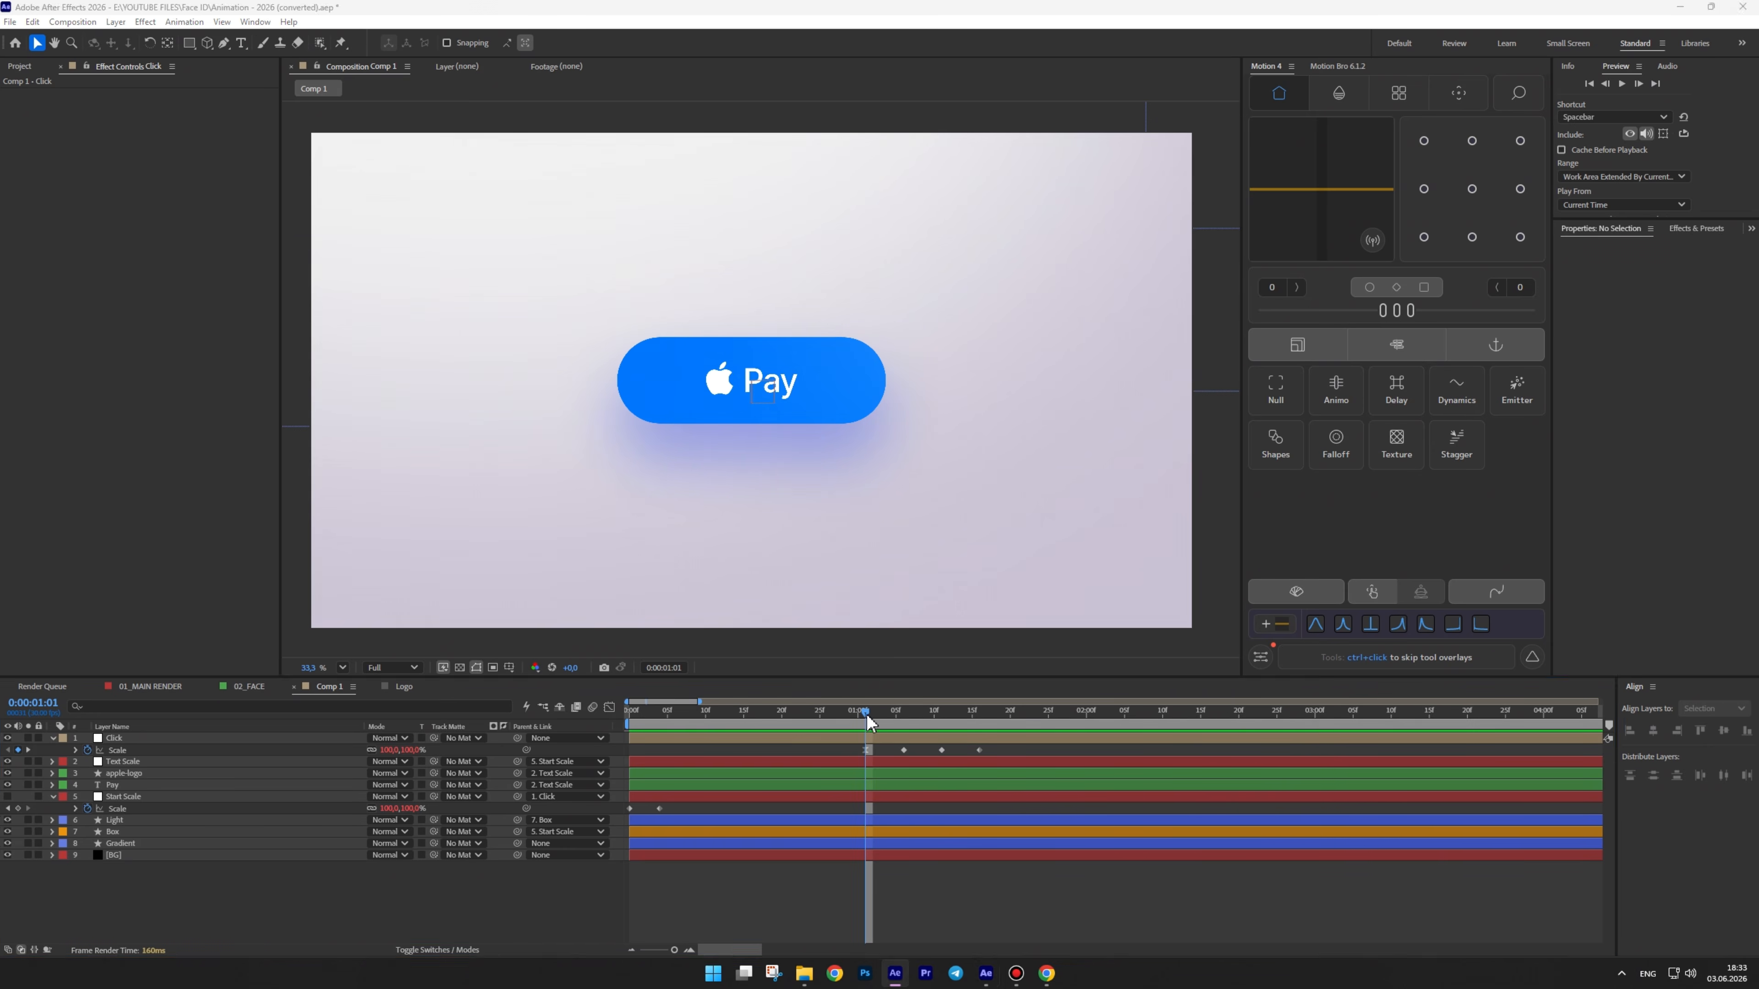
pyautogui.click(867, 714)
# Expand the Fast Box Blur on the Pay layer and add a Blur Radius keyframe of 0 at 0:00:01:04
pyautogui.click(121, 778)
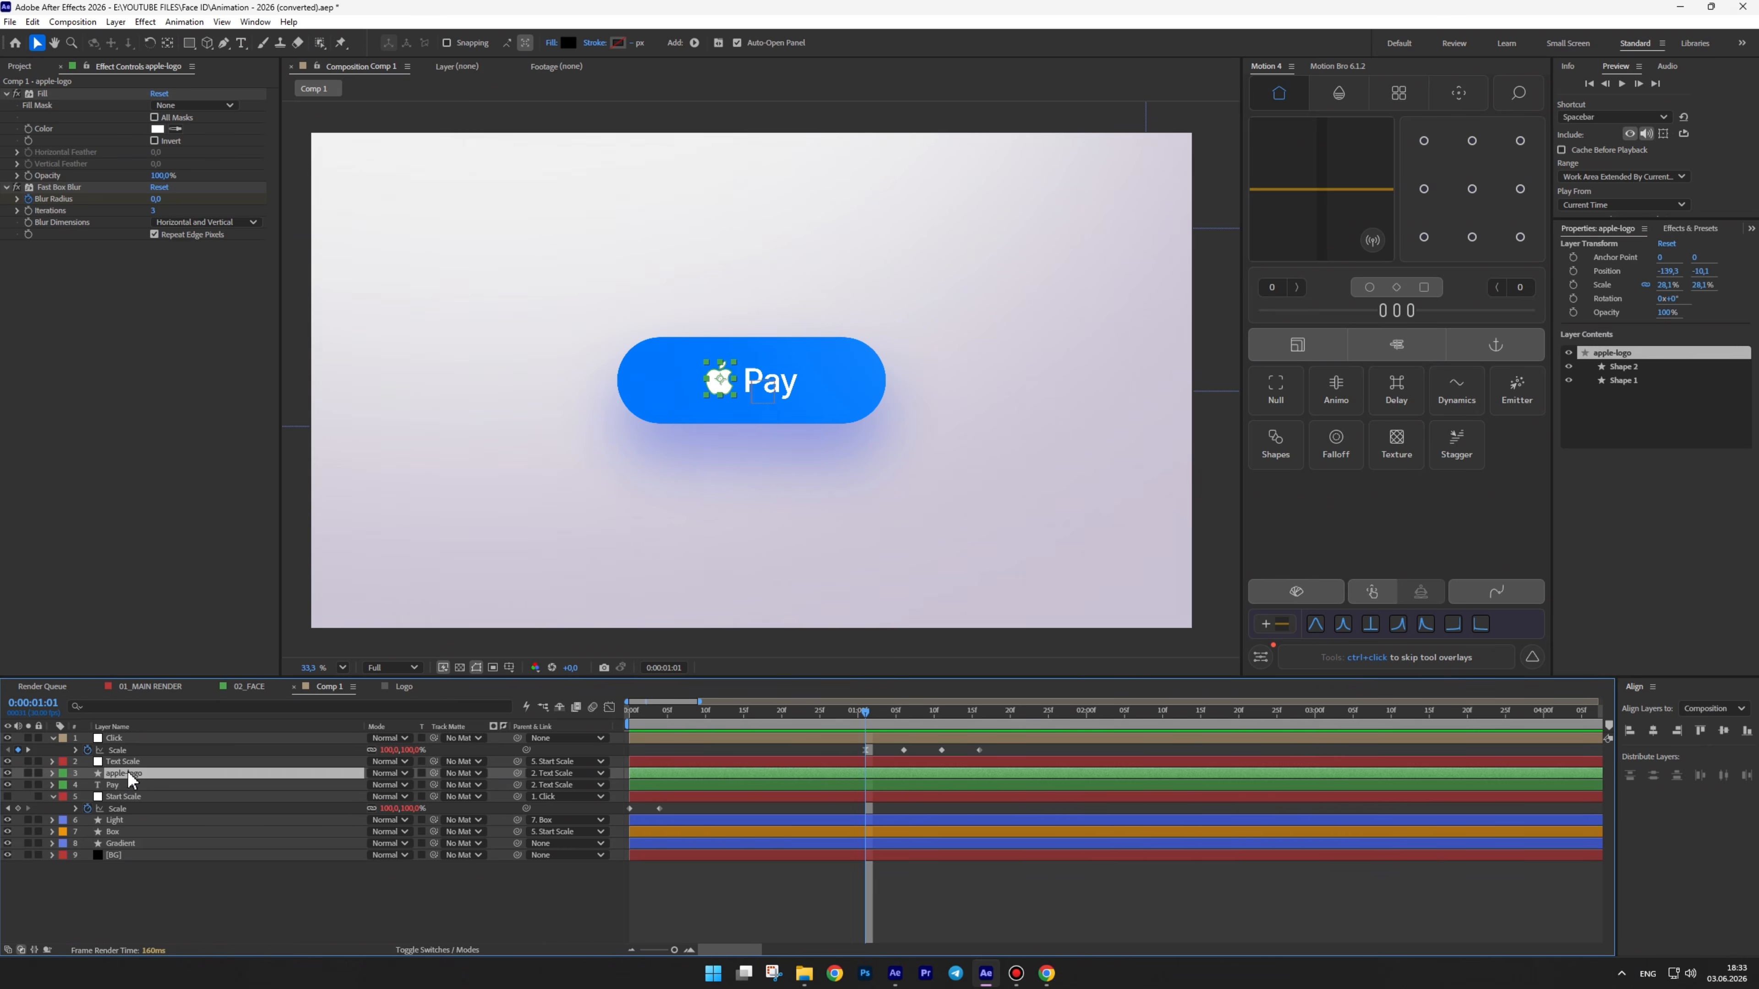
pyautogui.click(120, 785)
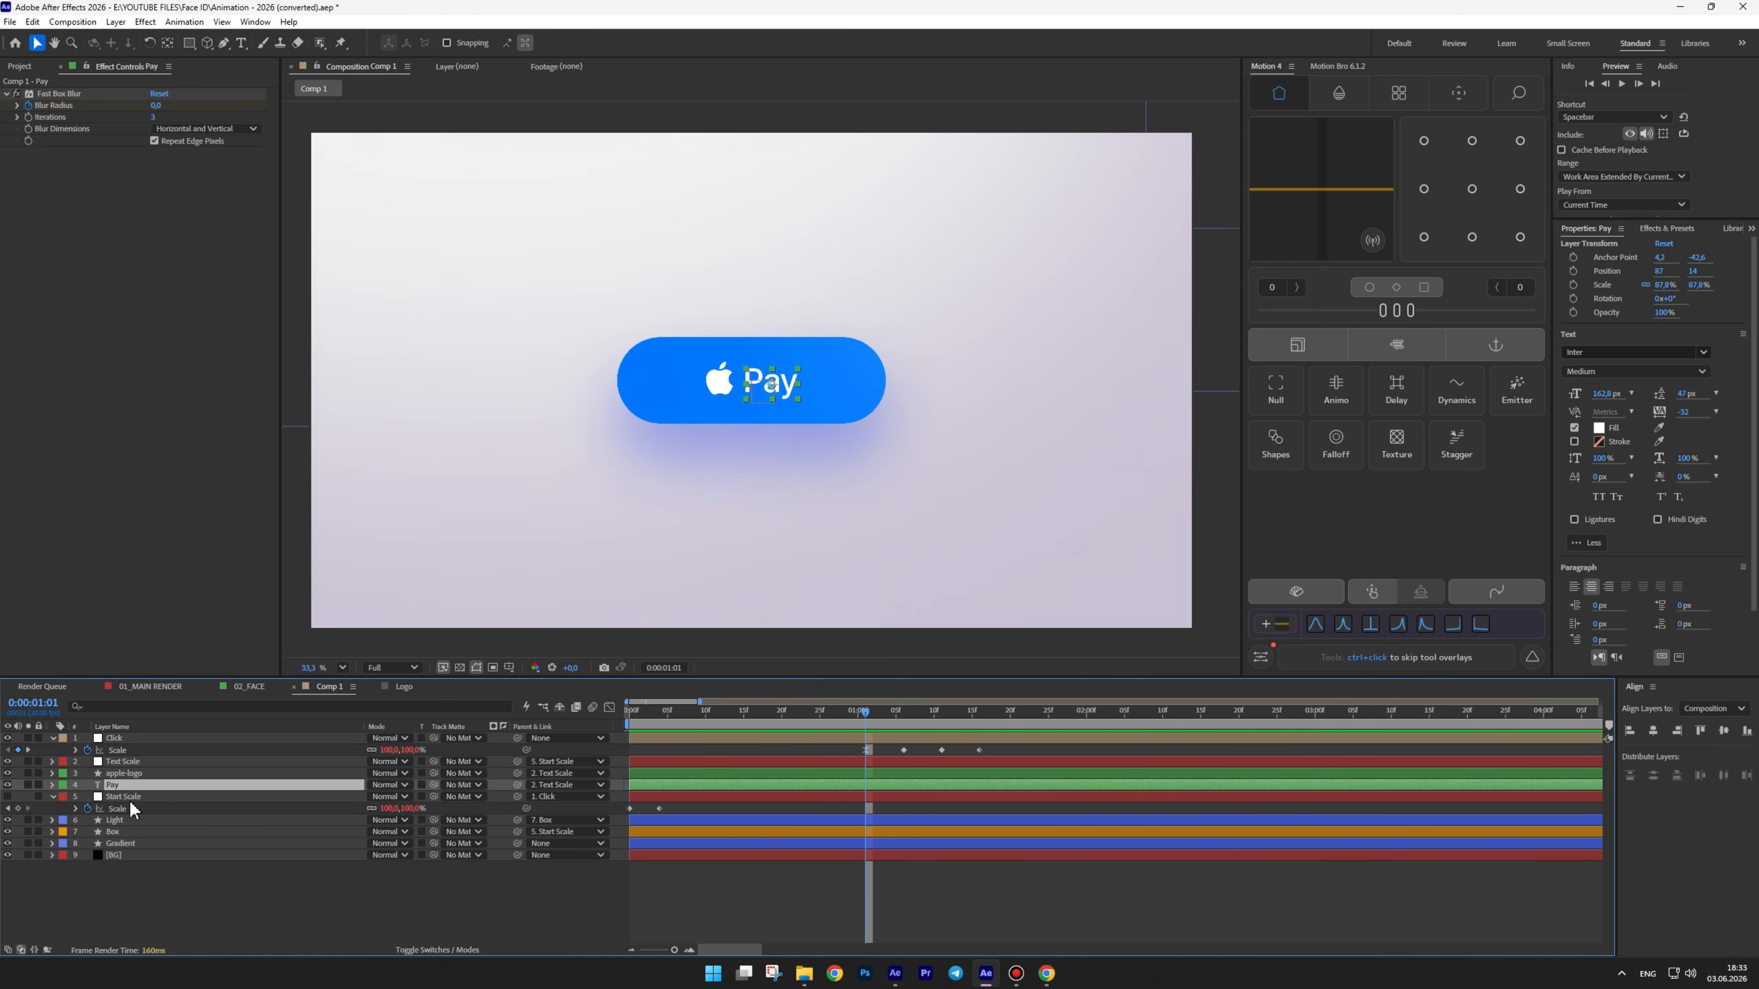
pyautogui.click(52, 785)
pyautogui.click(65, 809)
pyautogui.click(74, 820)
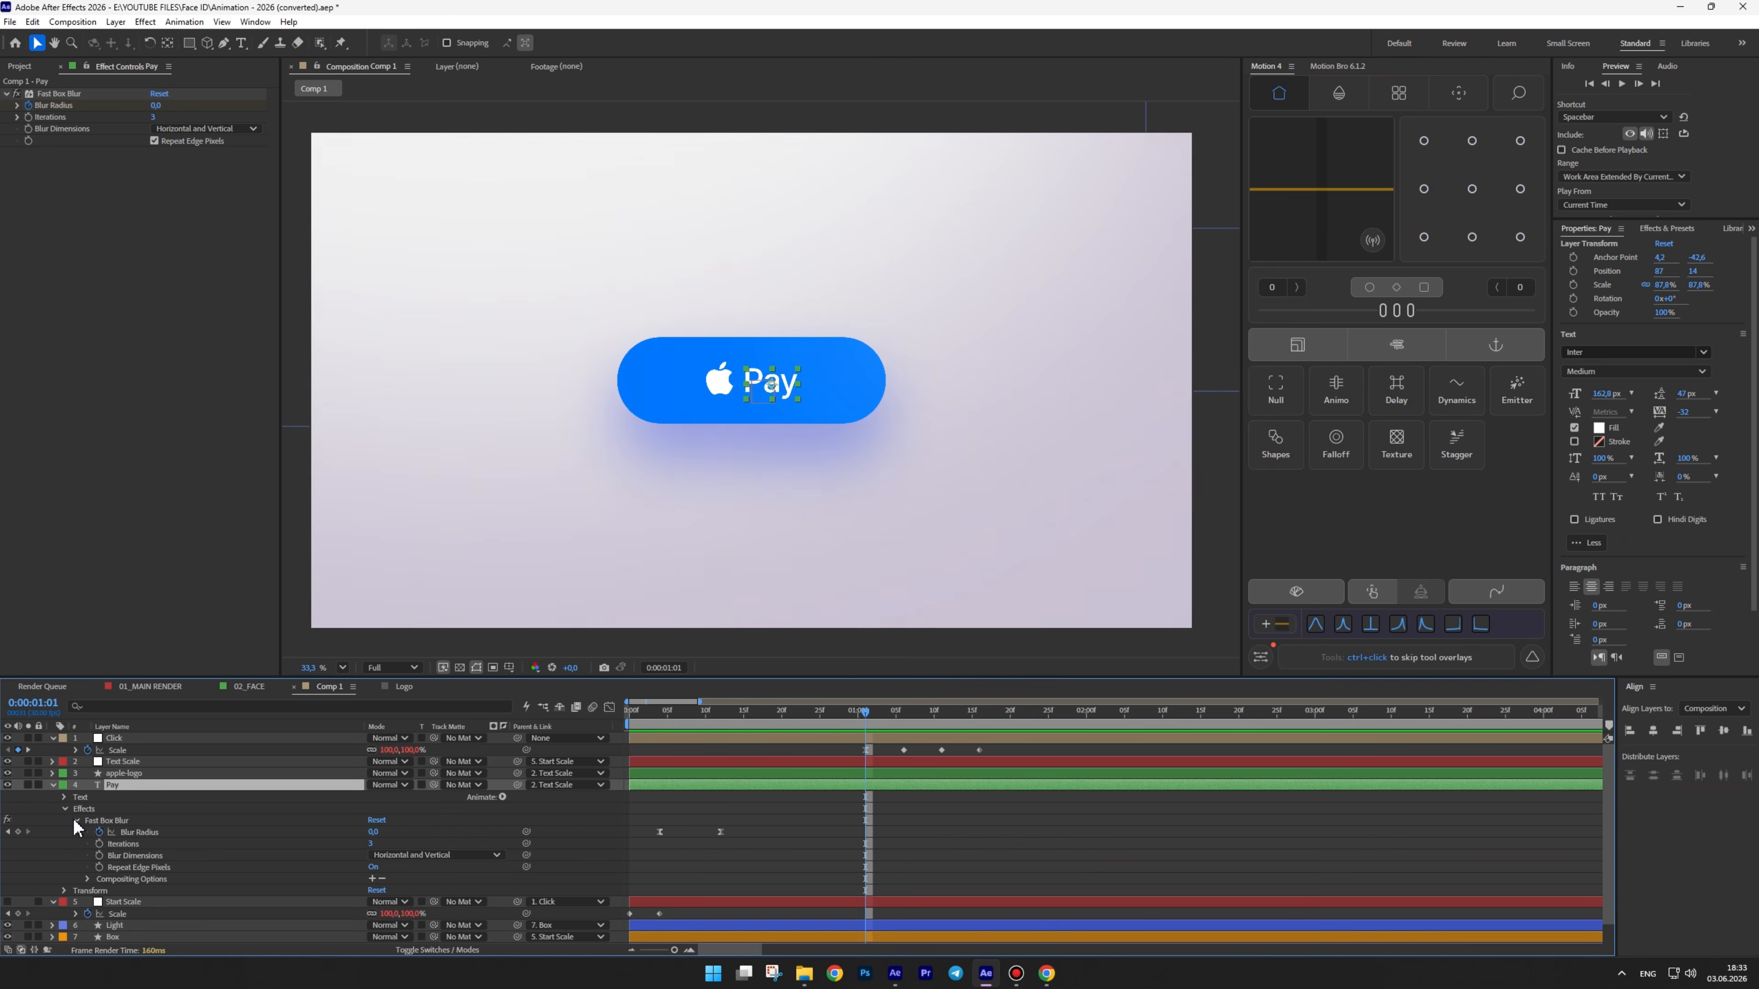
pyautogui.click(888, 711)
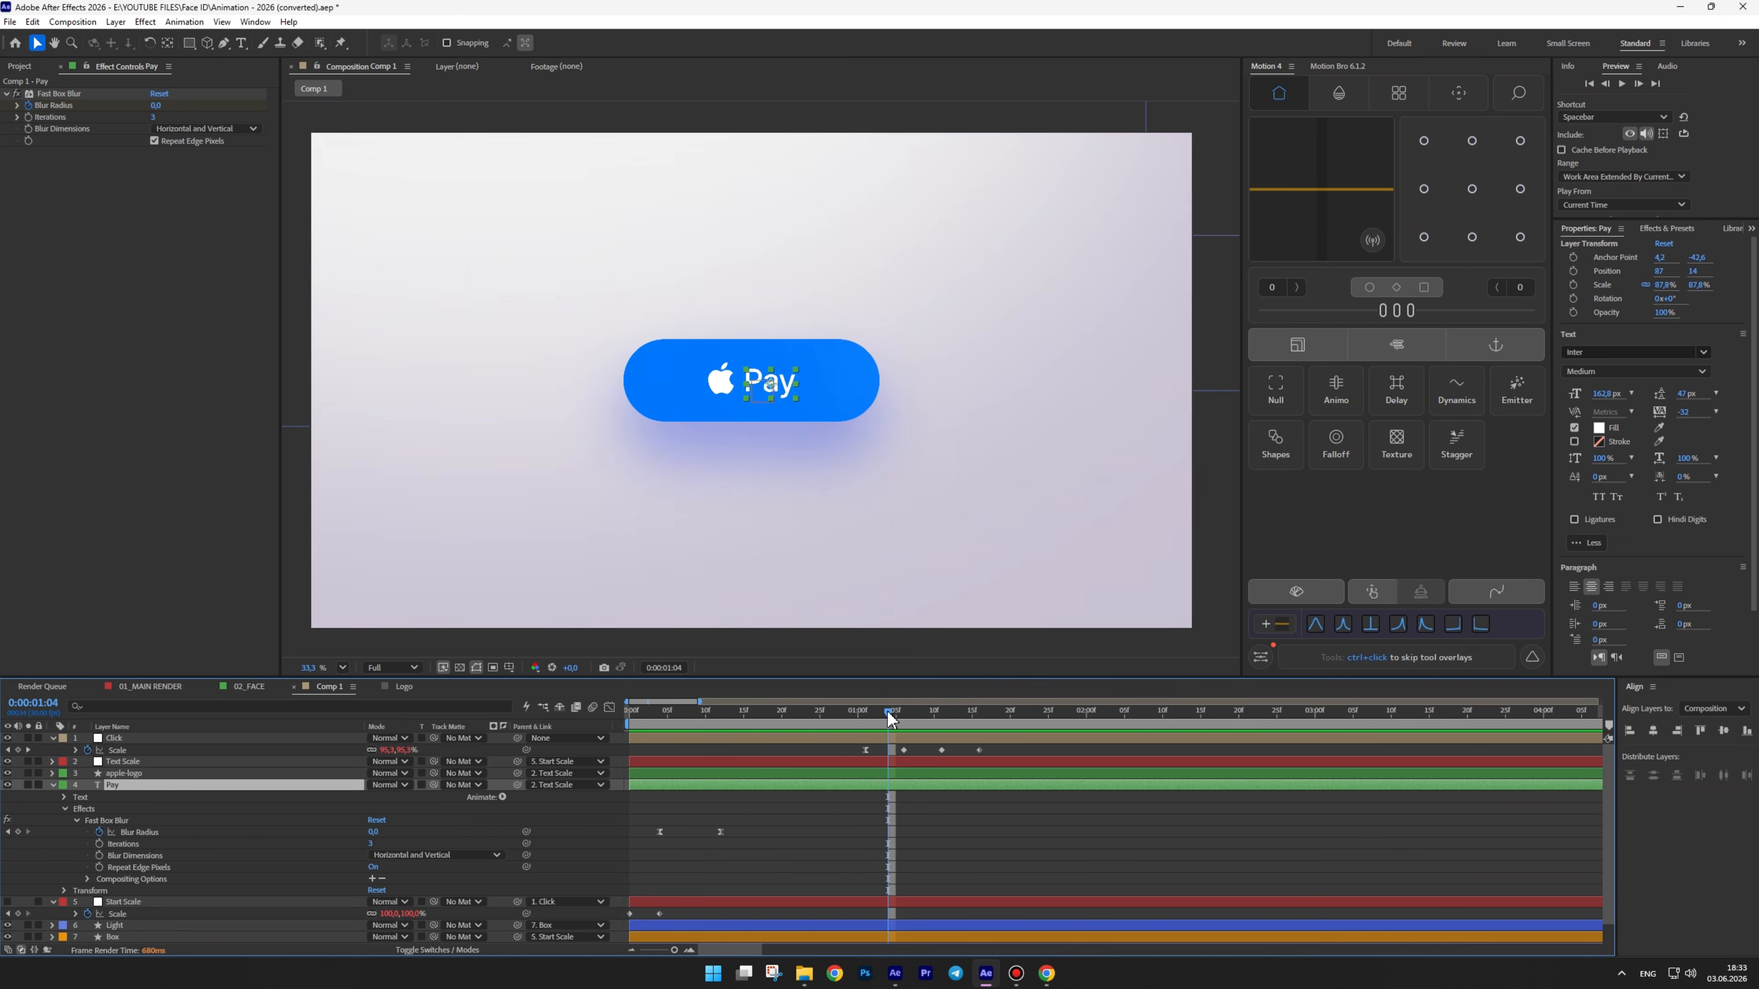
pyautogui.click(18, 832)
# Set Pay's Blur Radius to 25 at 0:00:01:10
pyautogui.press('pagedown')
pyautogui.press('pagedown')
pyautogui.press('pagedown')
pyautogui.press('pagedown')
pyautogui.press('pagedown')
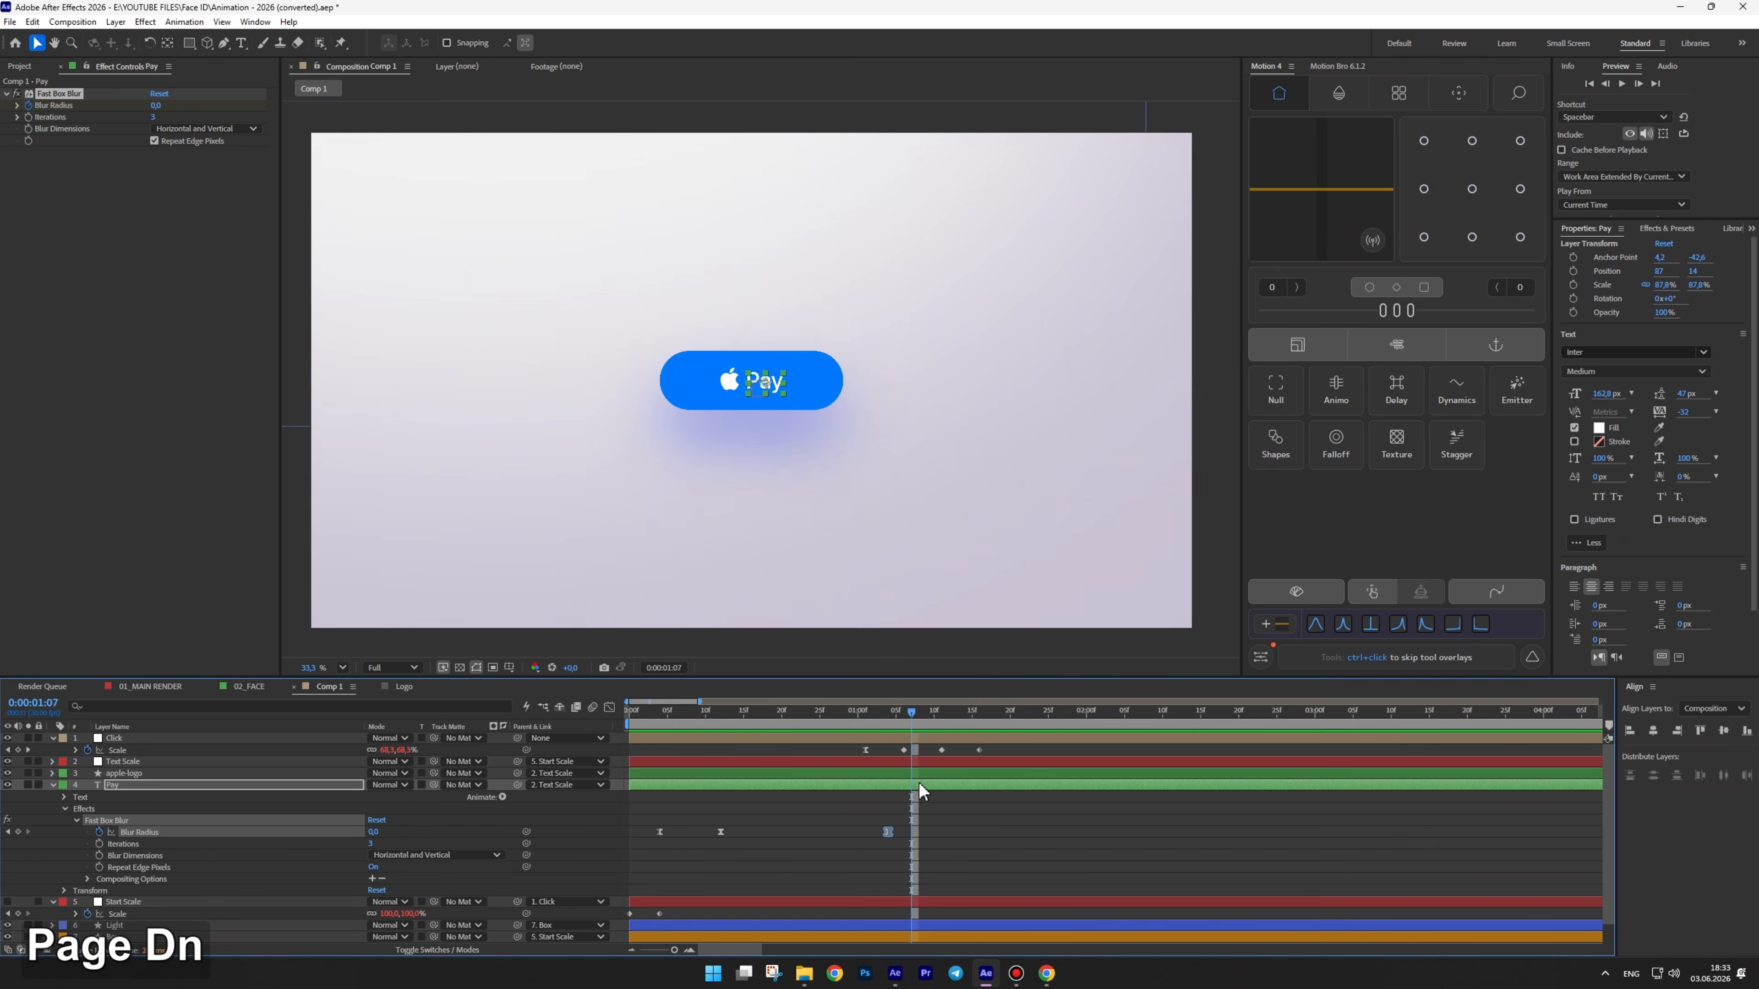
pyautogui.press('pagedown')
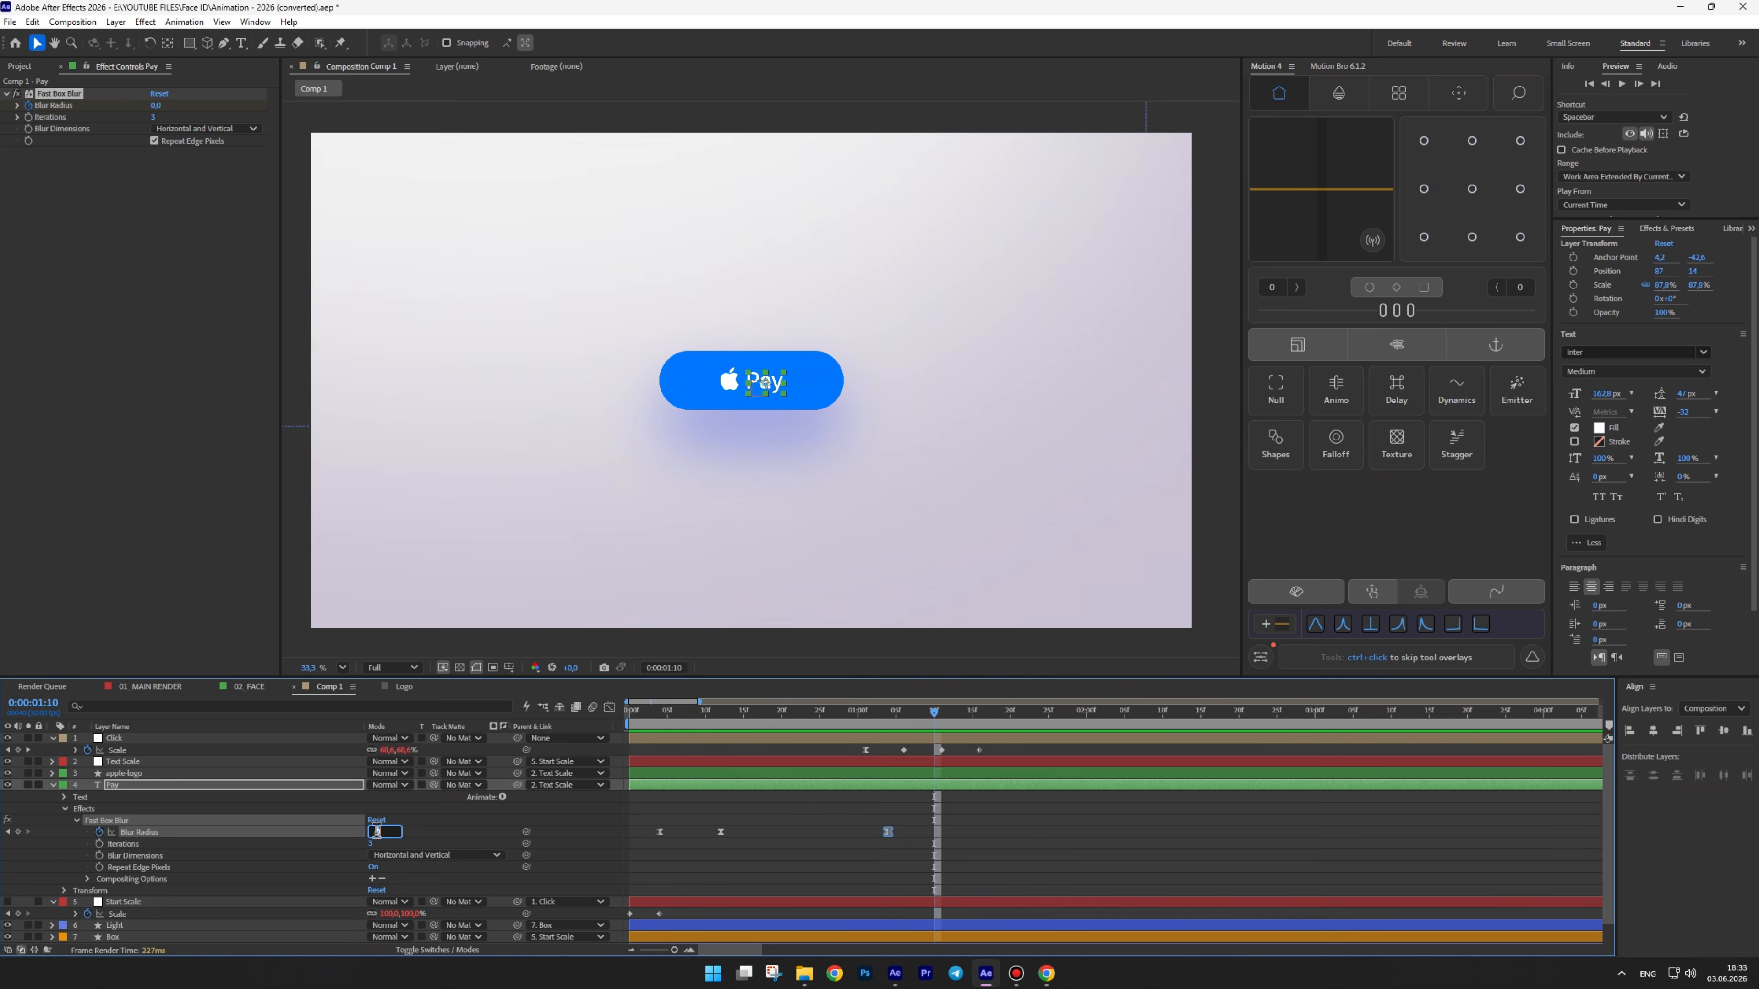
pyautogui.write('25')
pyautogui.press('Return')
# Easy-ease the two new Blur Radius keyframes on Pay
pyautogui.scroll(3, 932, 838)
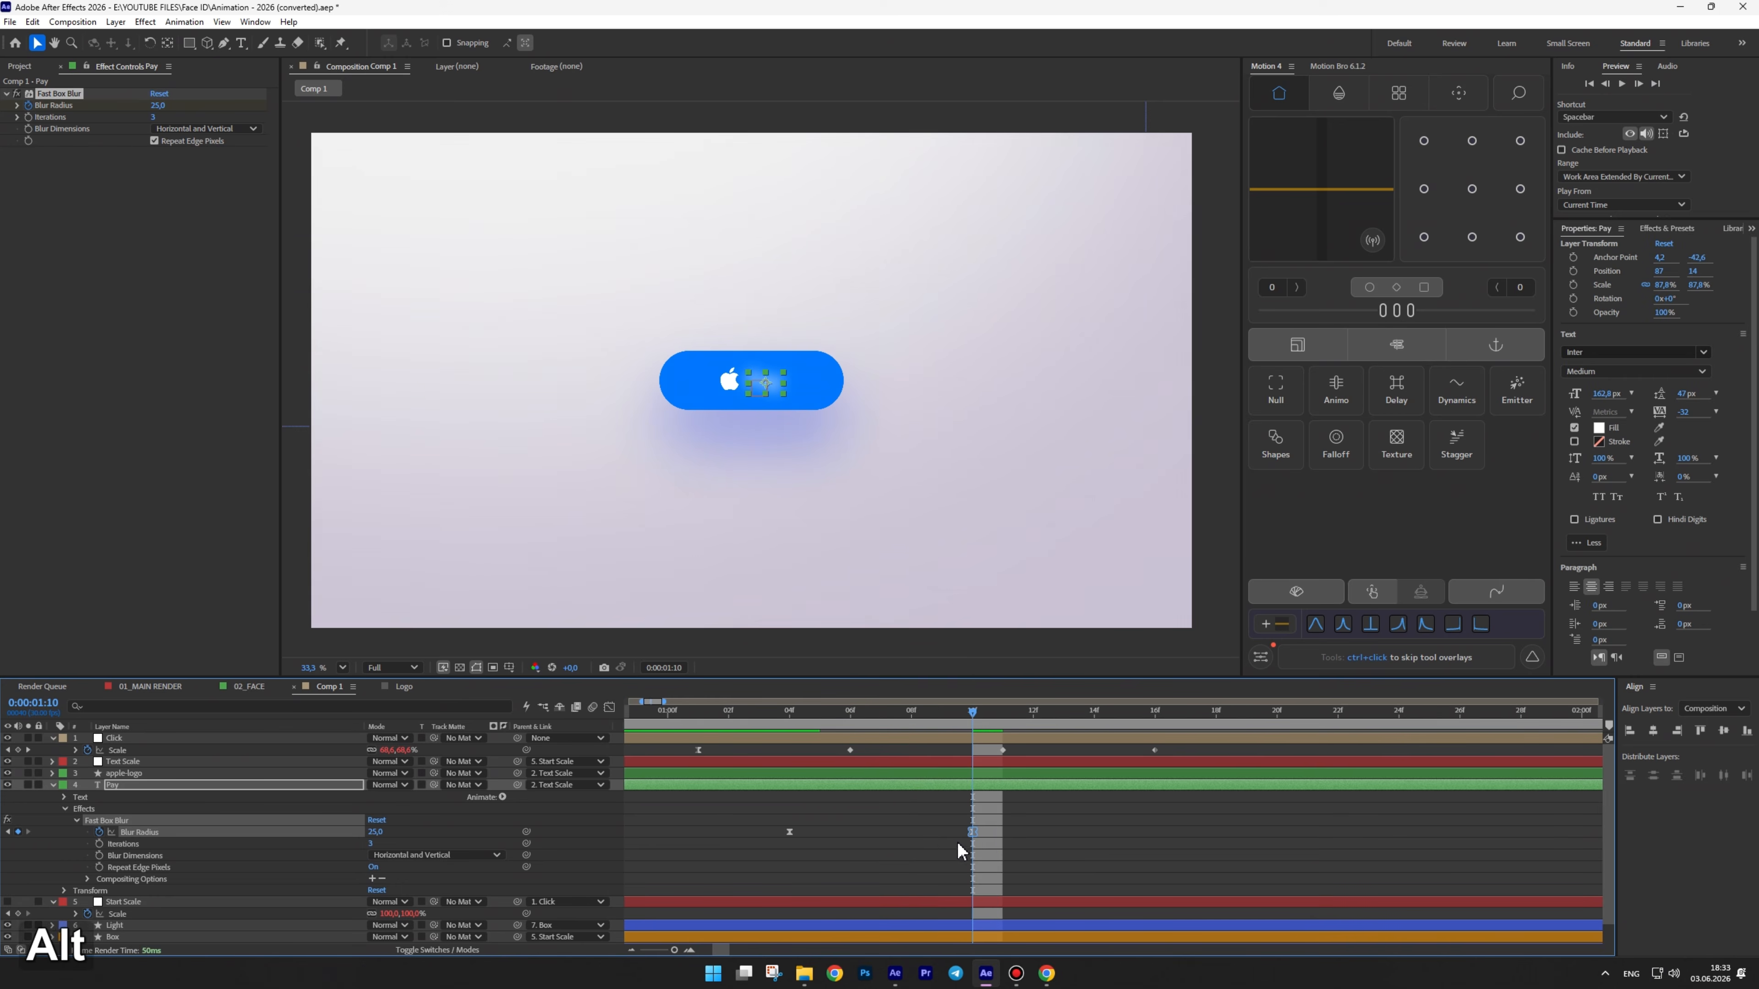
pyautogui.moveTo(997, 828); pyautogui.dragTo(756, 835)
pyautogui.press('F9')
# Add a 100% Opacity keyframe to Pay at 0:00:01:04 and show all of the layer's keyframed properties
pyautogui.click(803, 708)
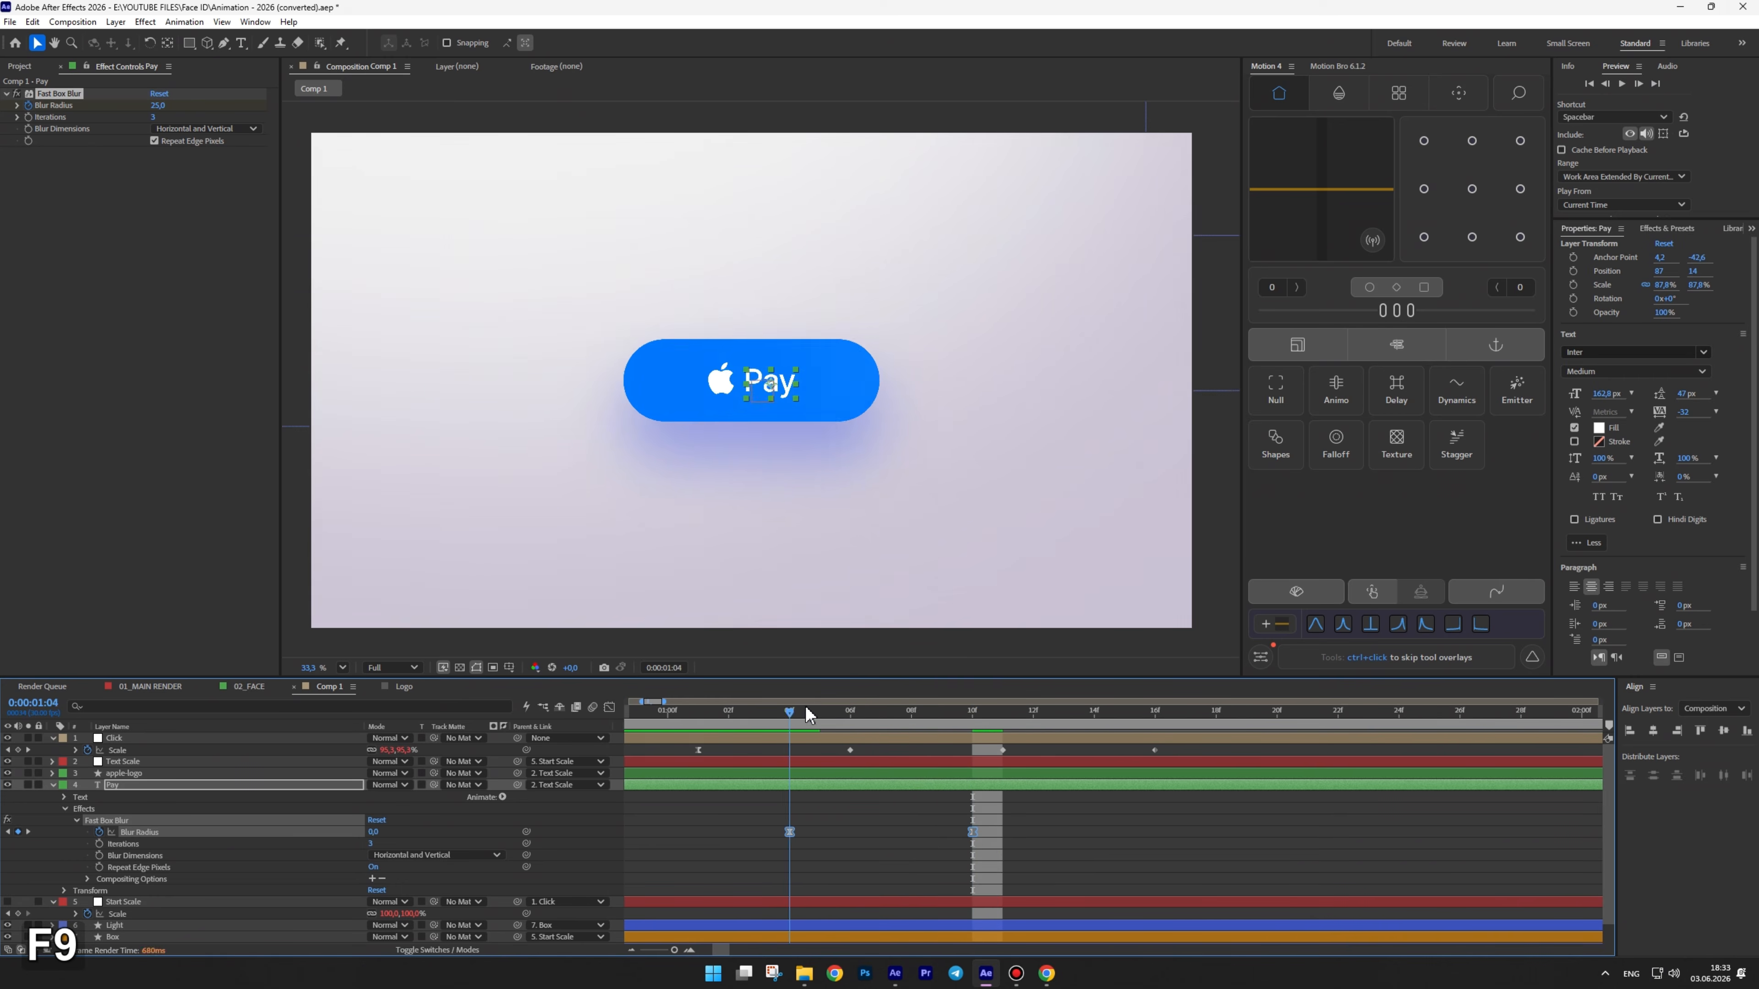
pyautogui.moveTo(805, 705)
pyautogui.mouseDown()
pyautogui.moveTo(942, 700)
pyautogui.moveTo(789, 701)
pyautogui.mouseUp()
pyautogui.click(126, 784)
pyautogui.press('t')
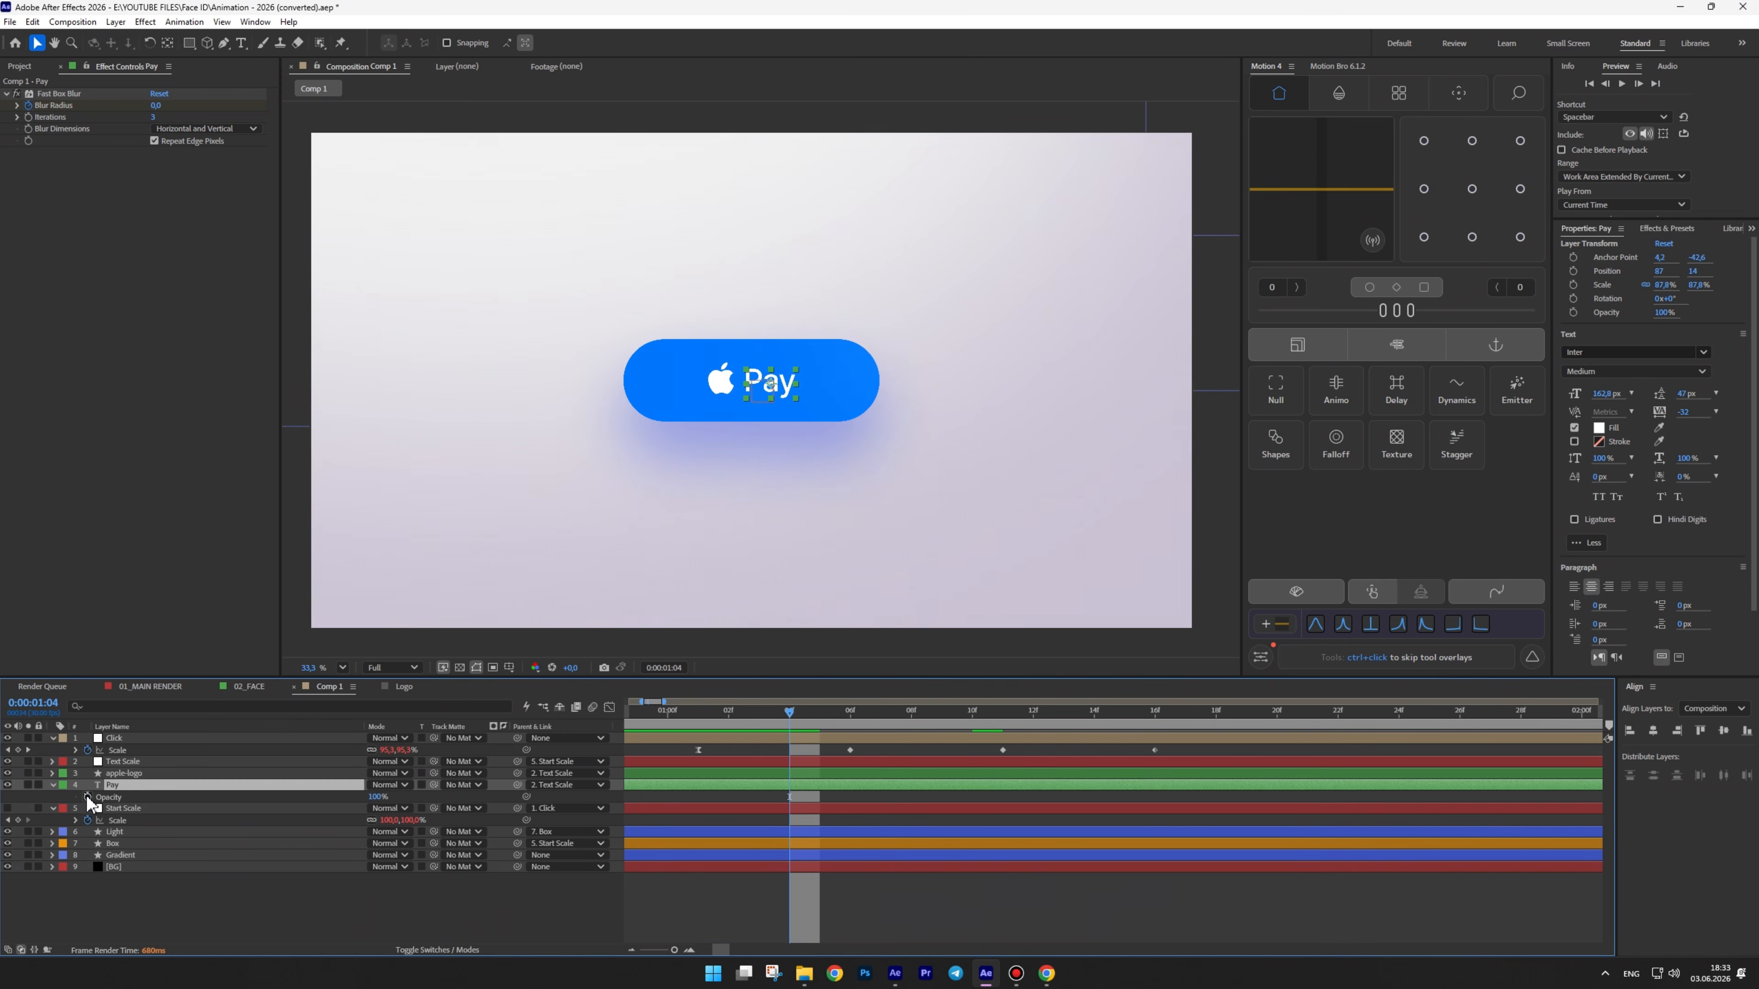
pyautogui.click(86, 797)
pyautogui.press('u')
# Set Pay's Opacity to 0% at 0:00:01:12 and easy-ease both Opacity keyframes
pyautogui.moveTo(821, 708); pyautogui.dragTo(1039, 698)
pyautogui.moveTo(376, 819); pyautogui.dragTo(179, 820)
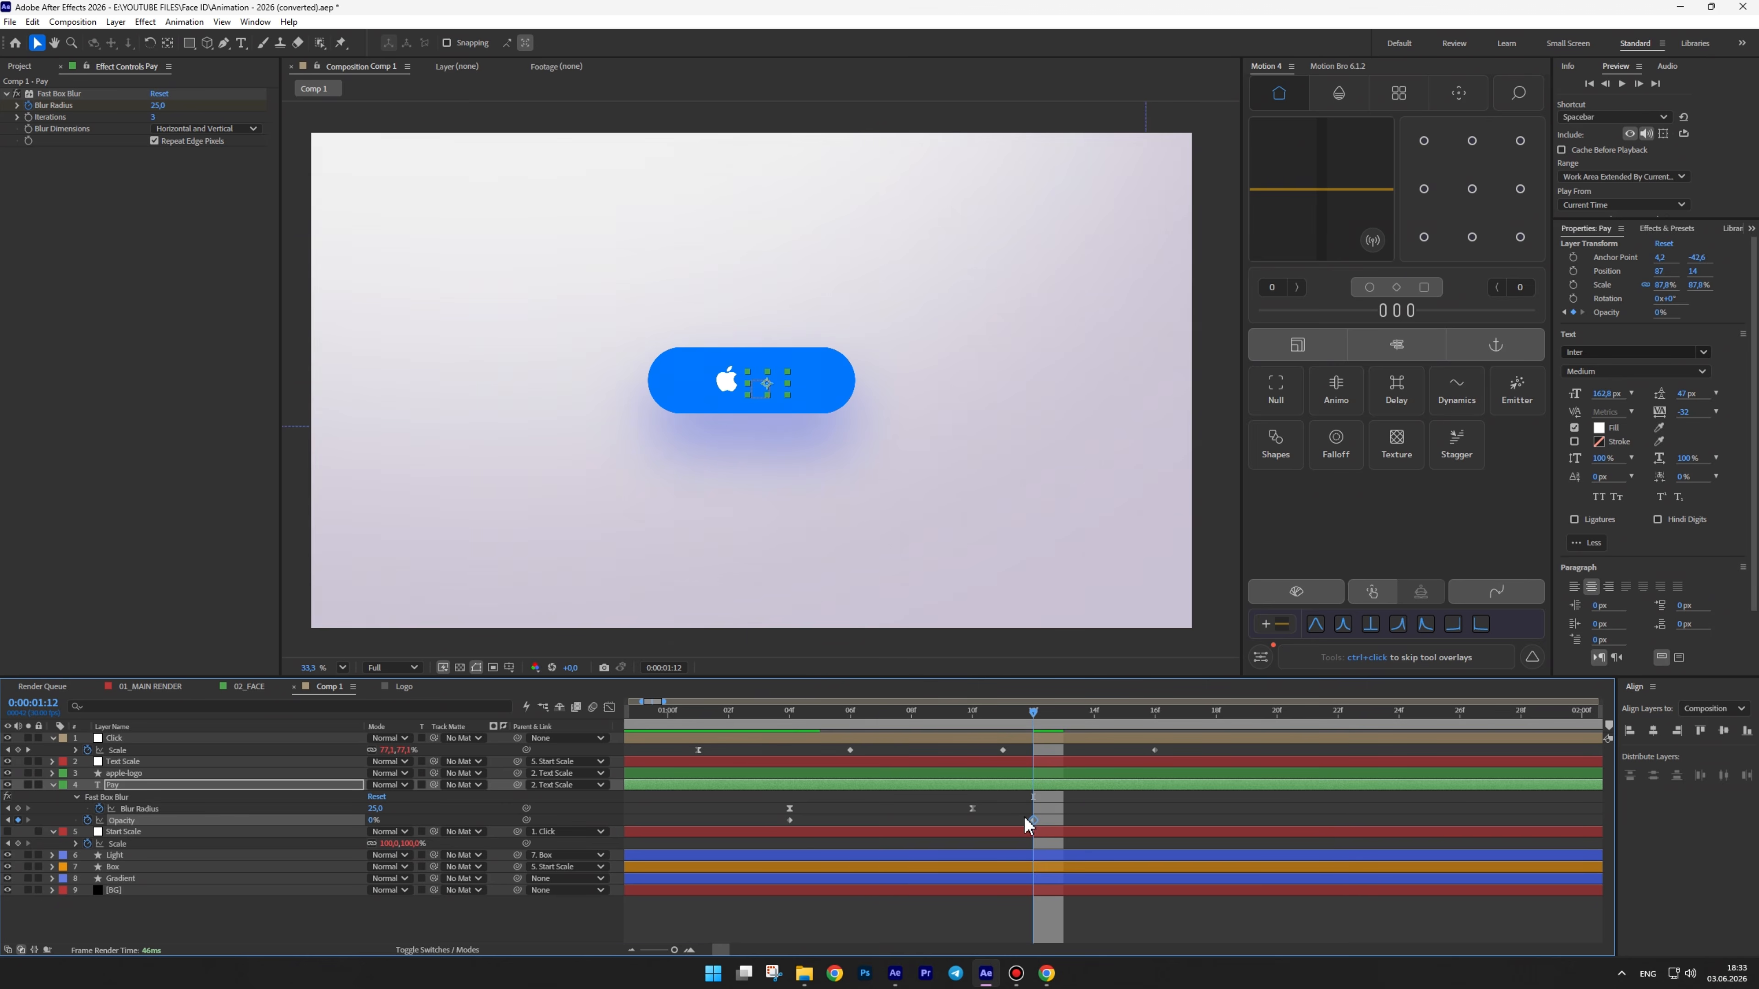
pyautogui.moveTo(1024, 817); pyautogui.dragTo(770, 837)
pyautogui.press('F9')
# Preview the Pay text blurring and fading out during the button's click
pyautogui.click(782, 741)
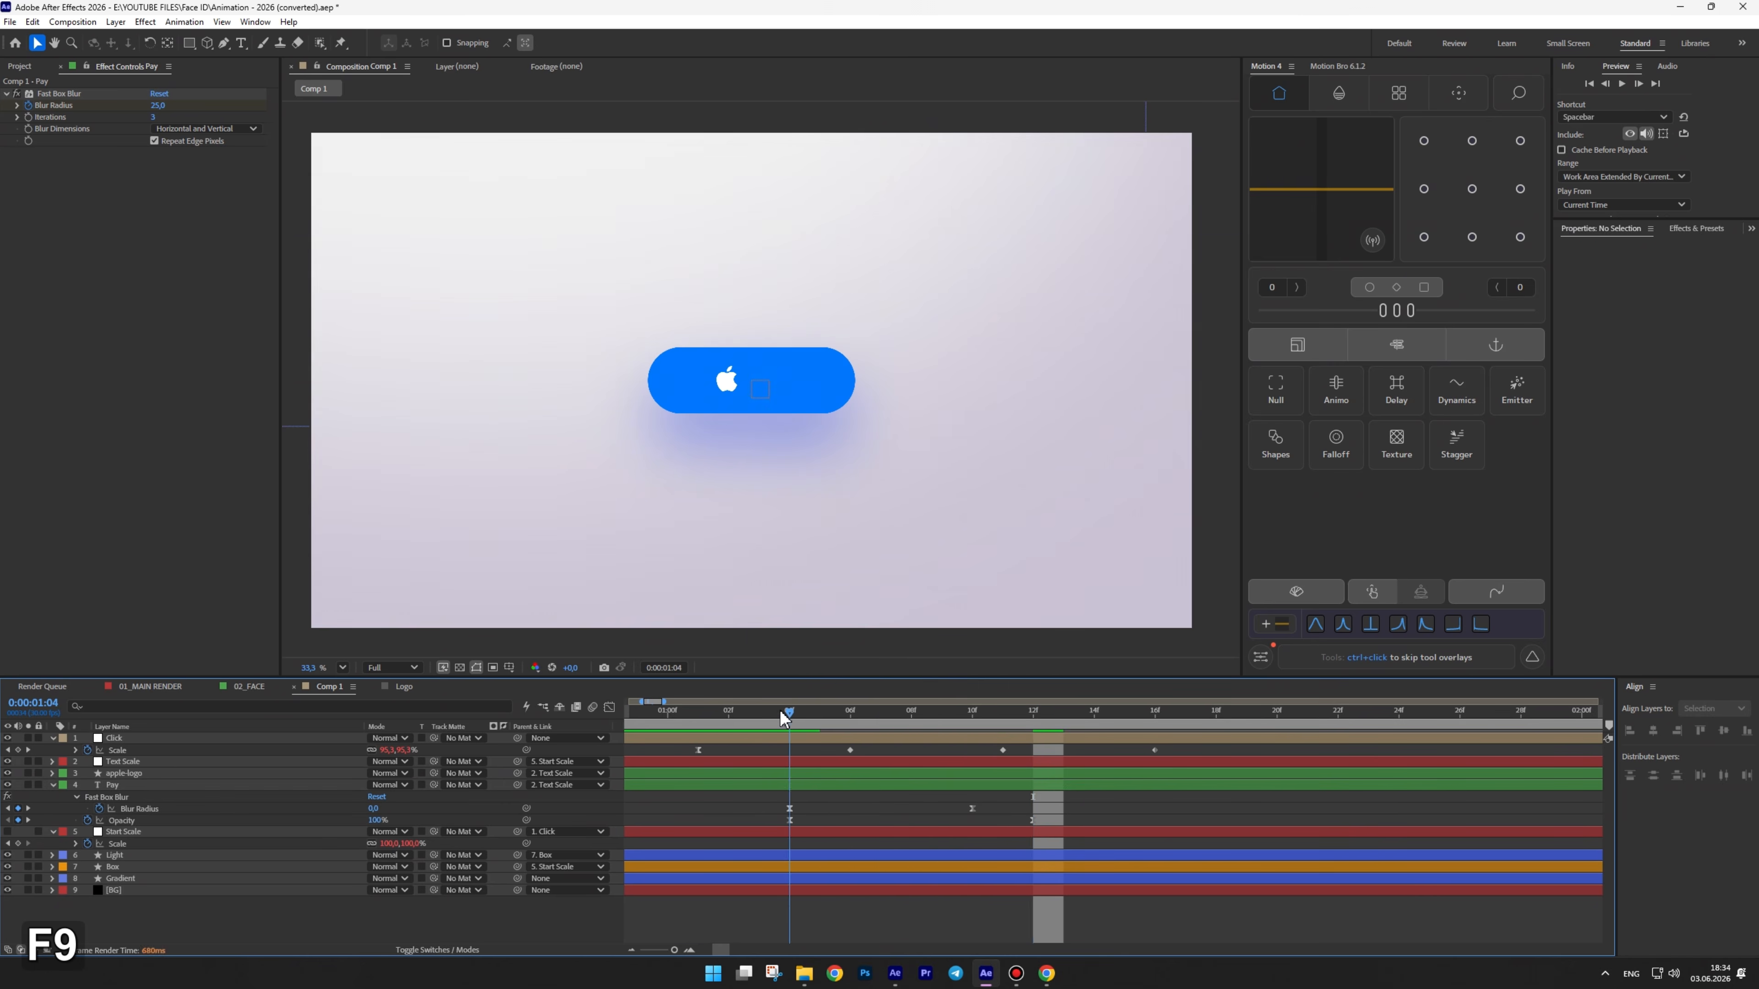
pyautogui.press('space')
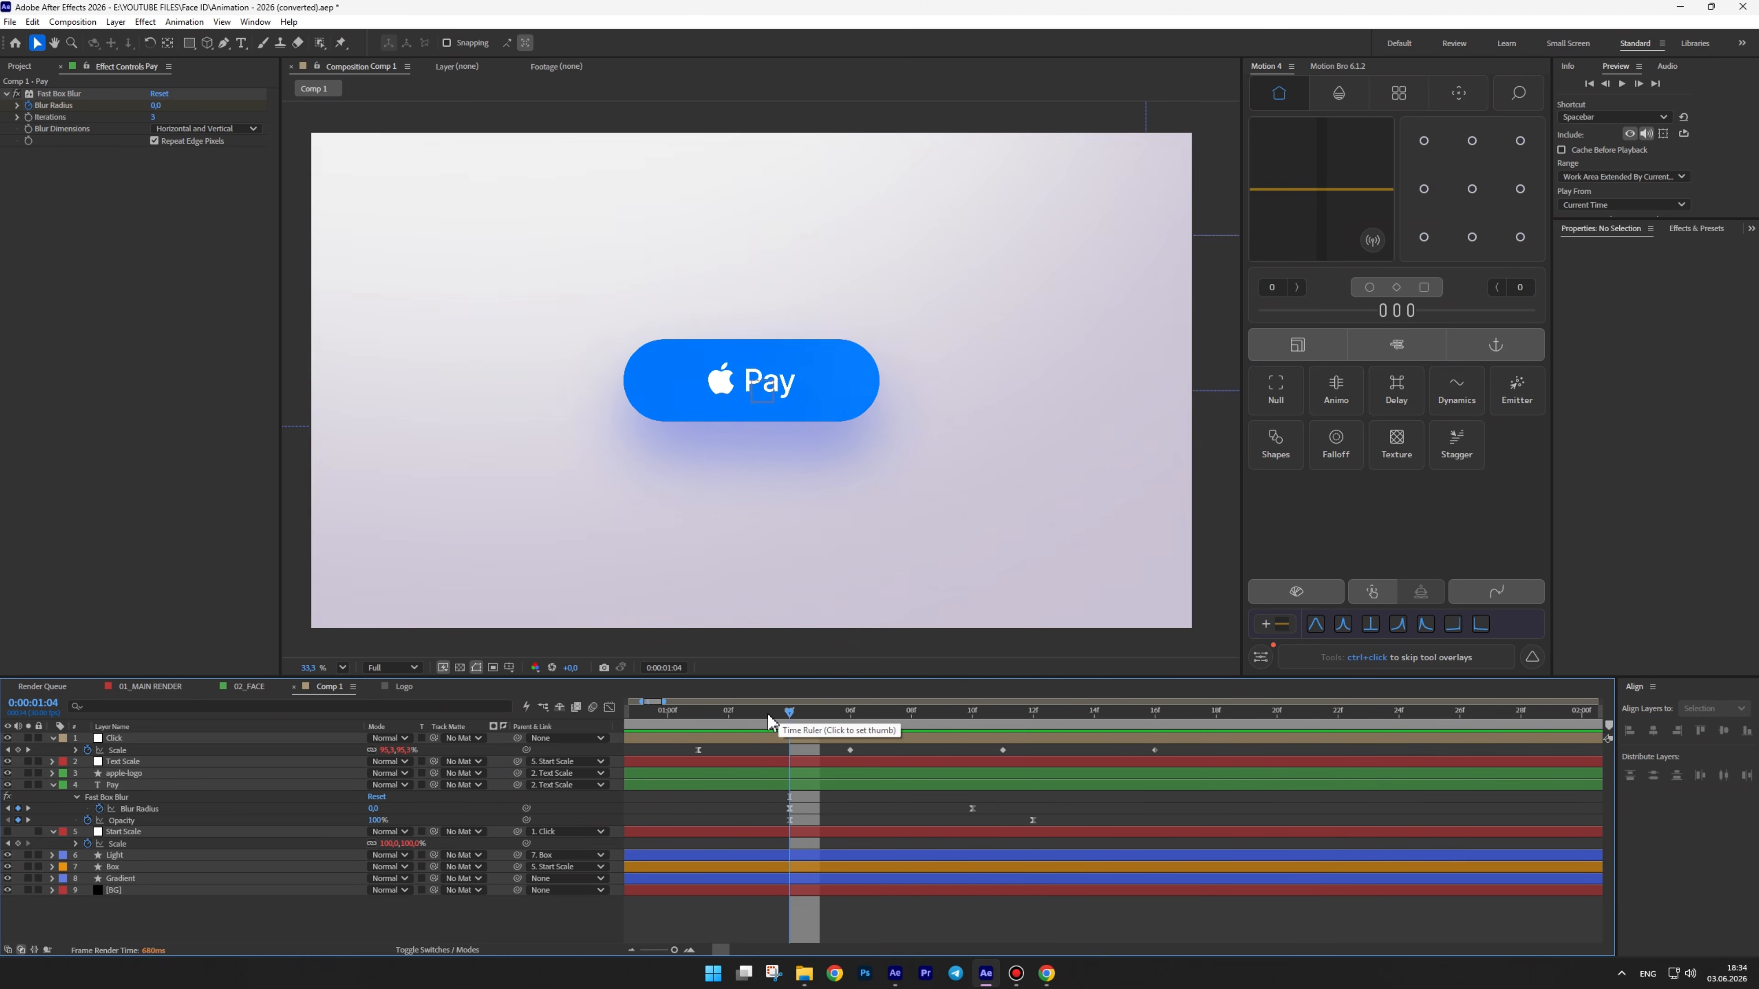
pyautogui.press('space')
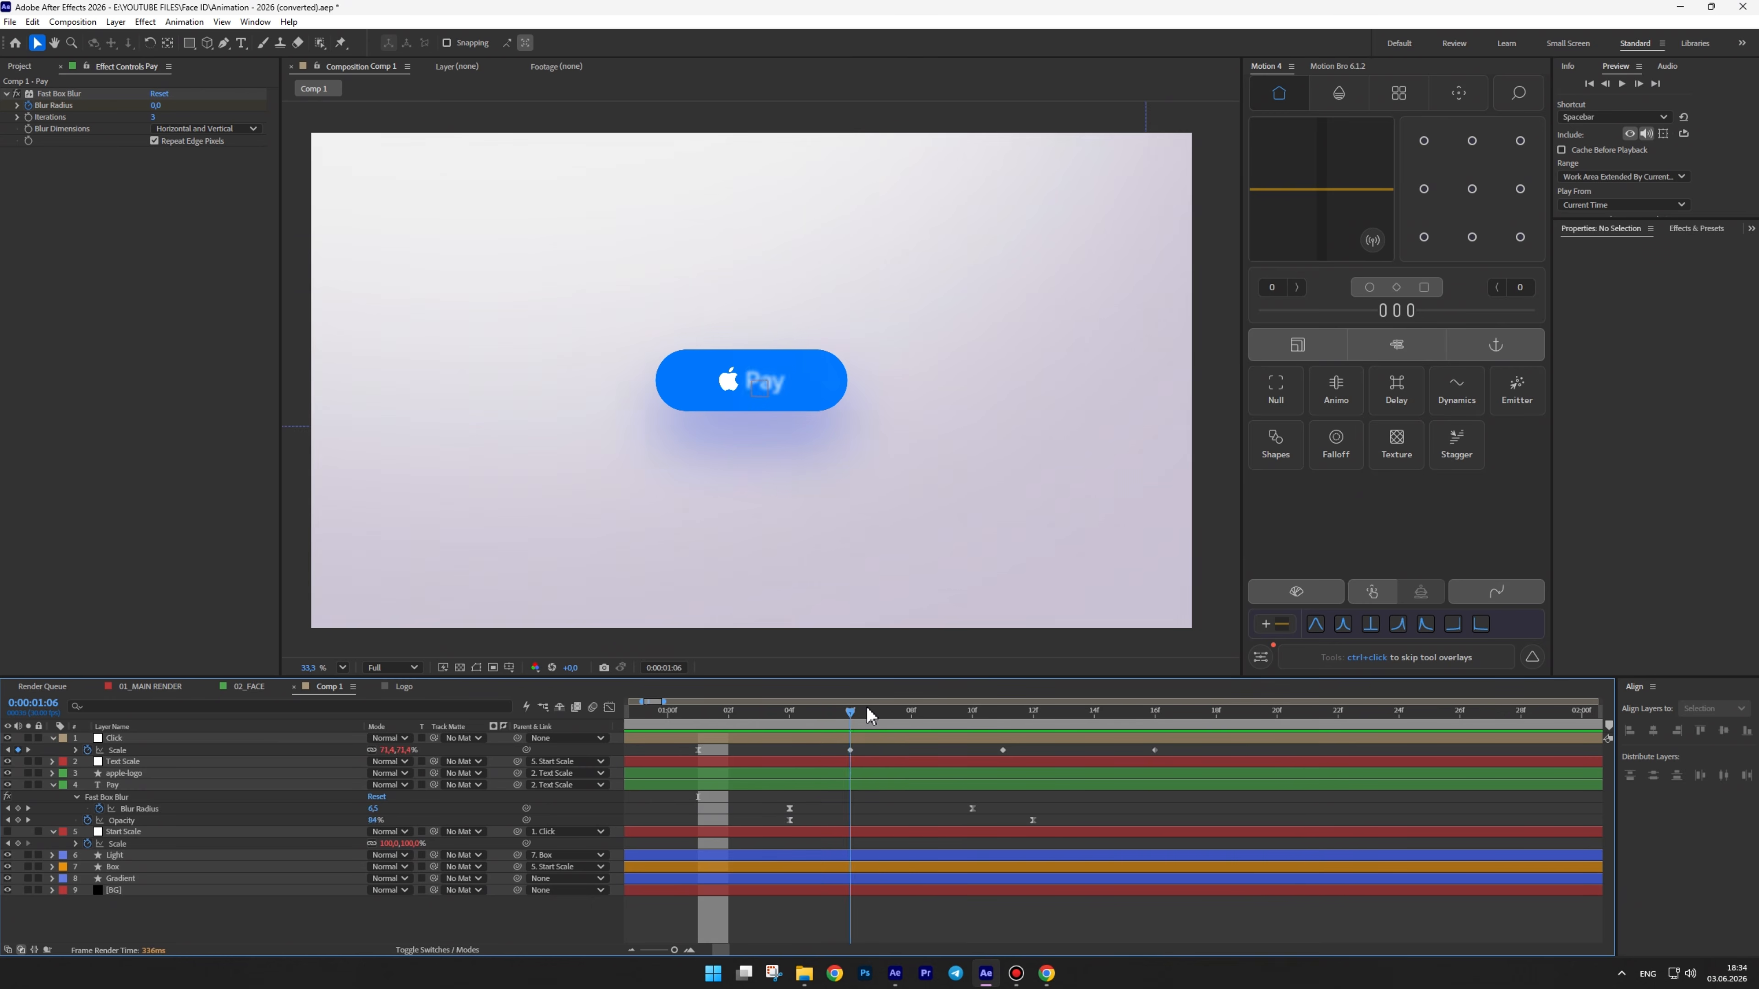
# Copy Pay's click-time Blur Radius and Opacity keyframes onto the apple-logo layer at 0:00:01:04 and show its keyframed properties
pyautogui.moveTo(867, 708); pyautogui.dragTo(789, 714)
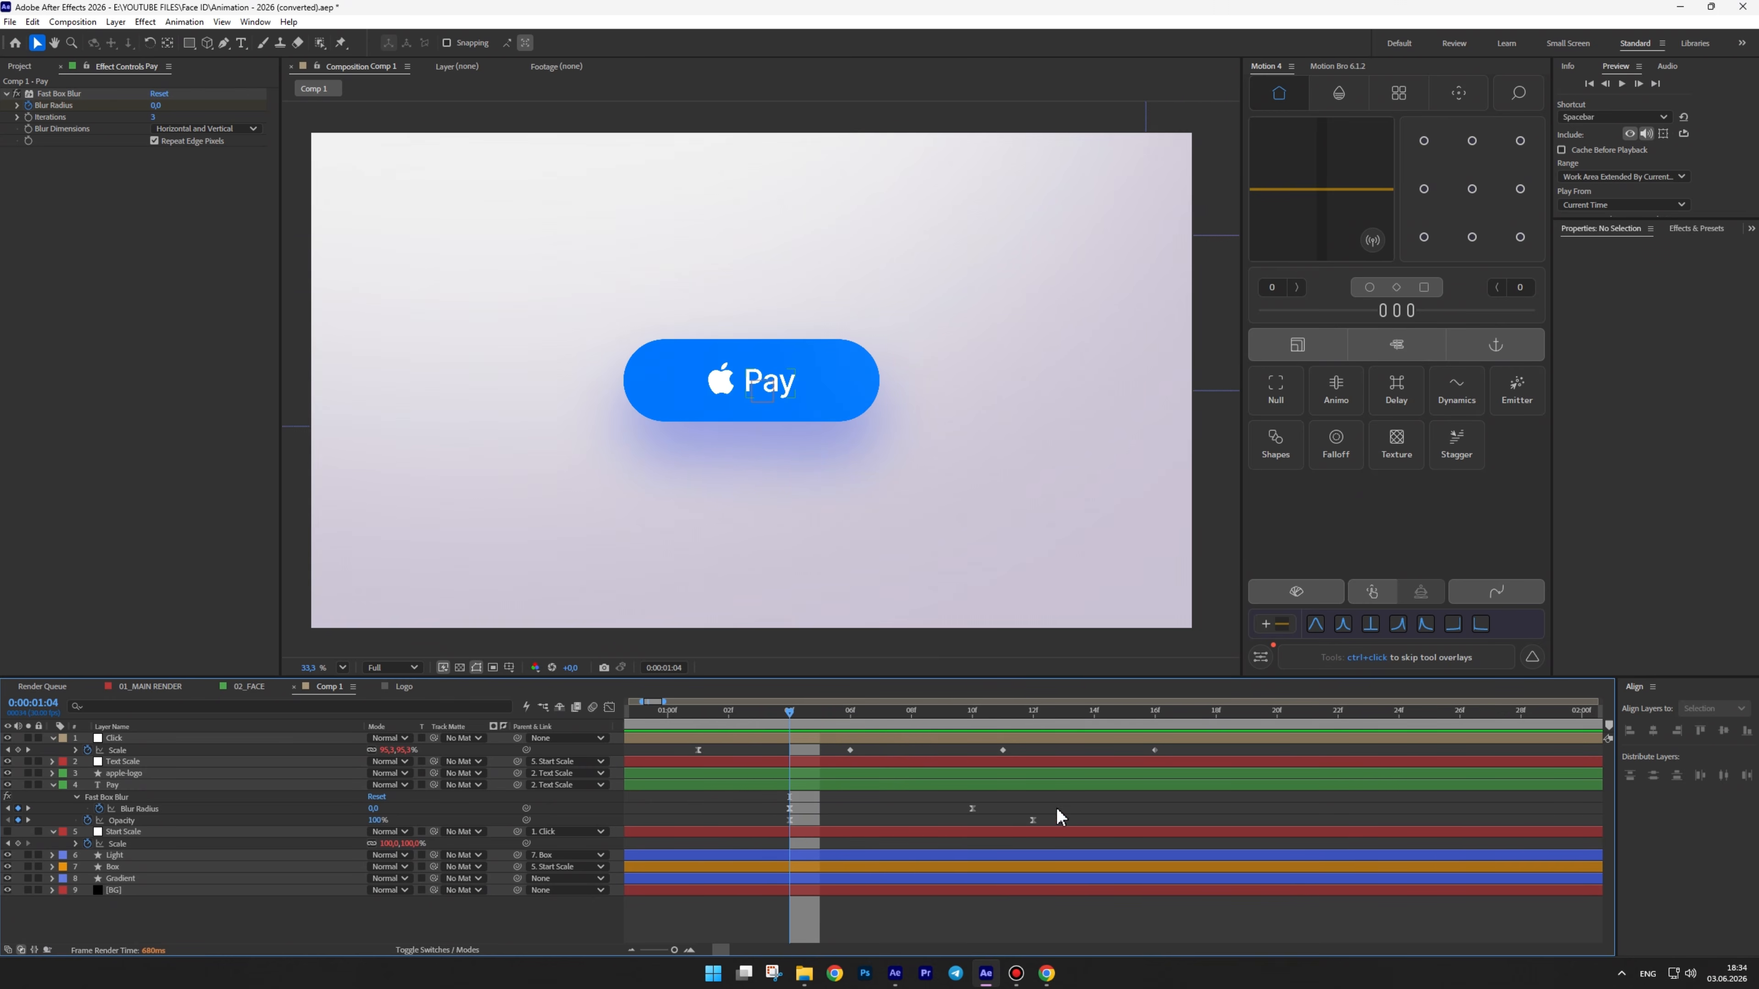
pyautogui.moveTo(1057, 807); pyautogui.dragTo(782, 824)
pyautogui.hotkey('ctrl', 'c')
pyautogui.click(128, 773)
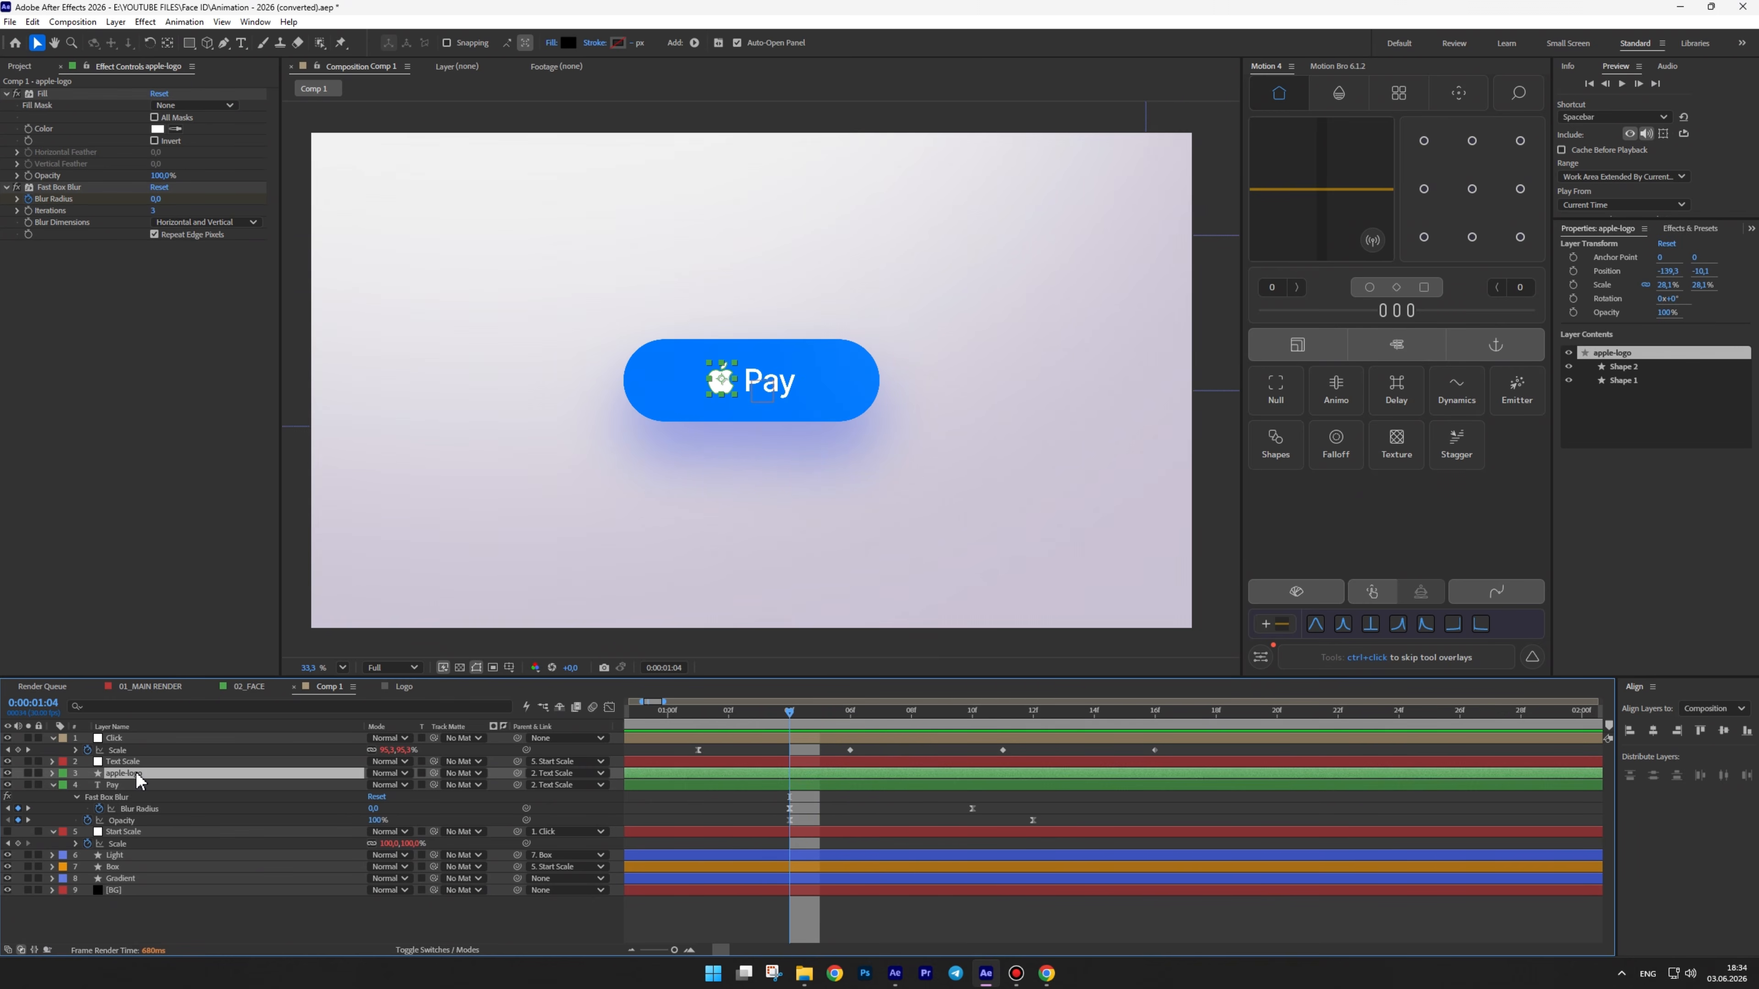
pyautogui.hotkey('ctrl', 'v')
pyautogui.press('u')
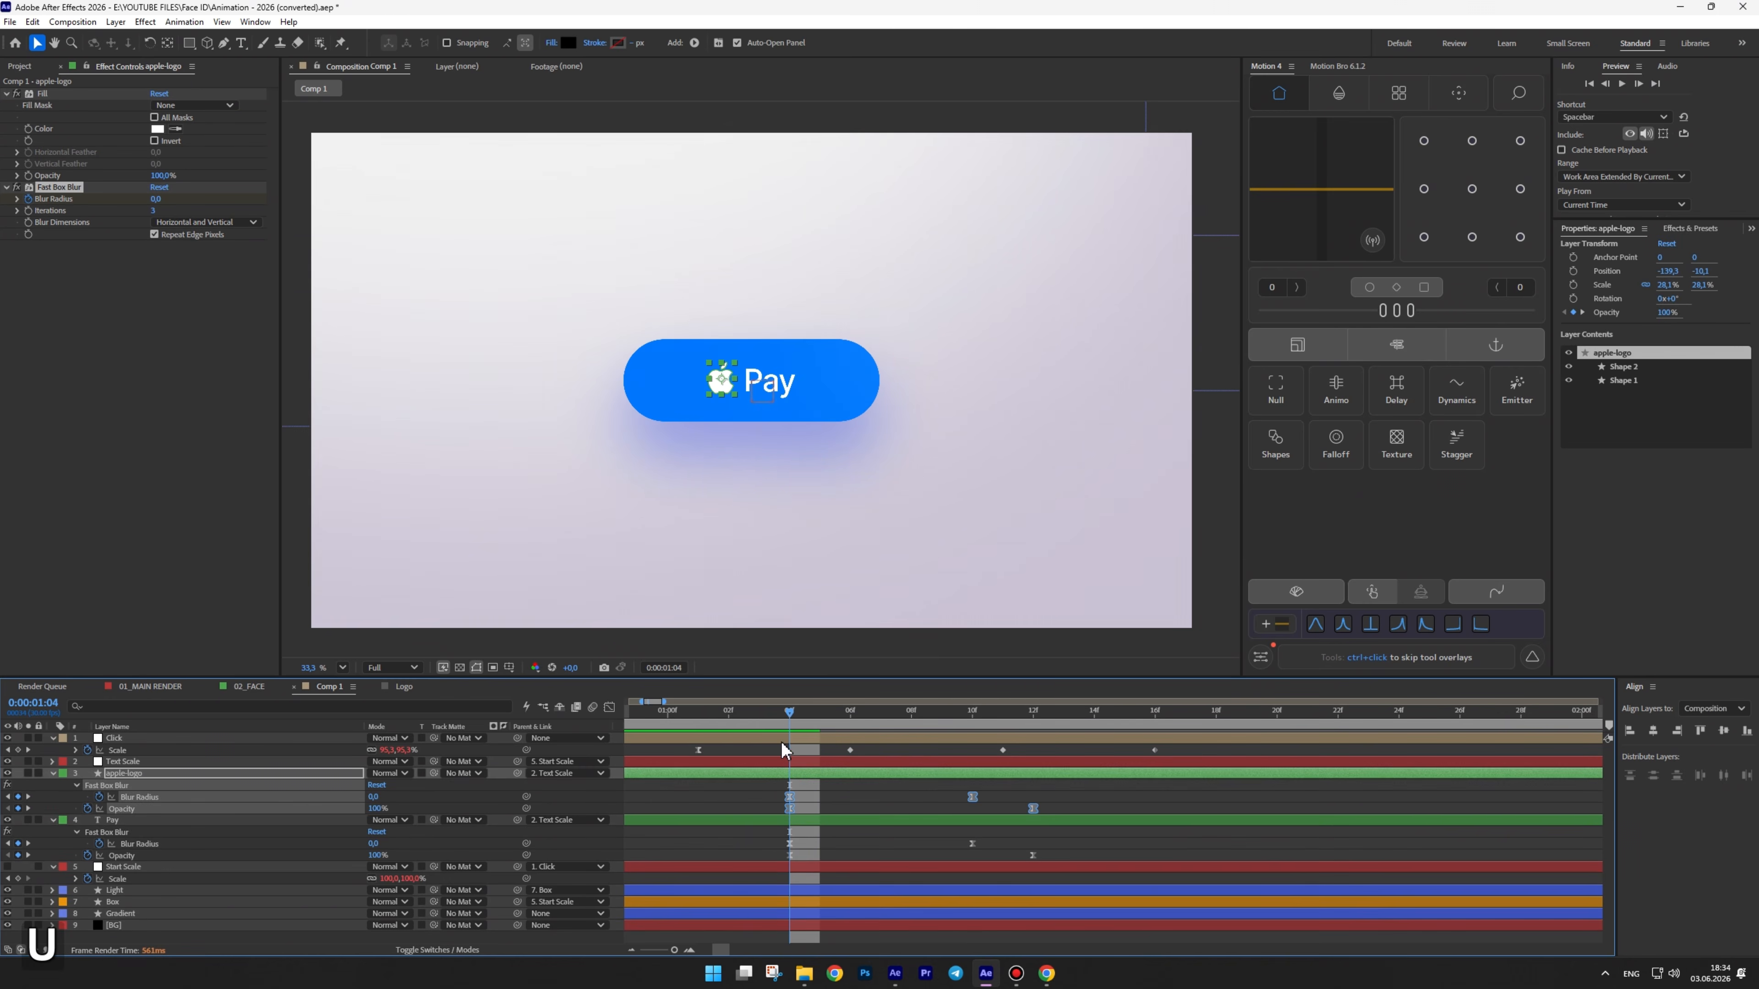
pyautogui.moveTo(789, 710)
pyautogui.mouseDown()
pyautogui.moveTo(927, 707)
pyautogui.moveTo(790, 707)
pyautogui.mouseUp()
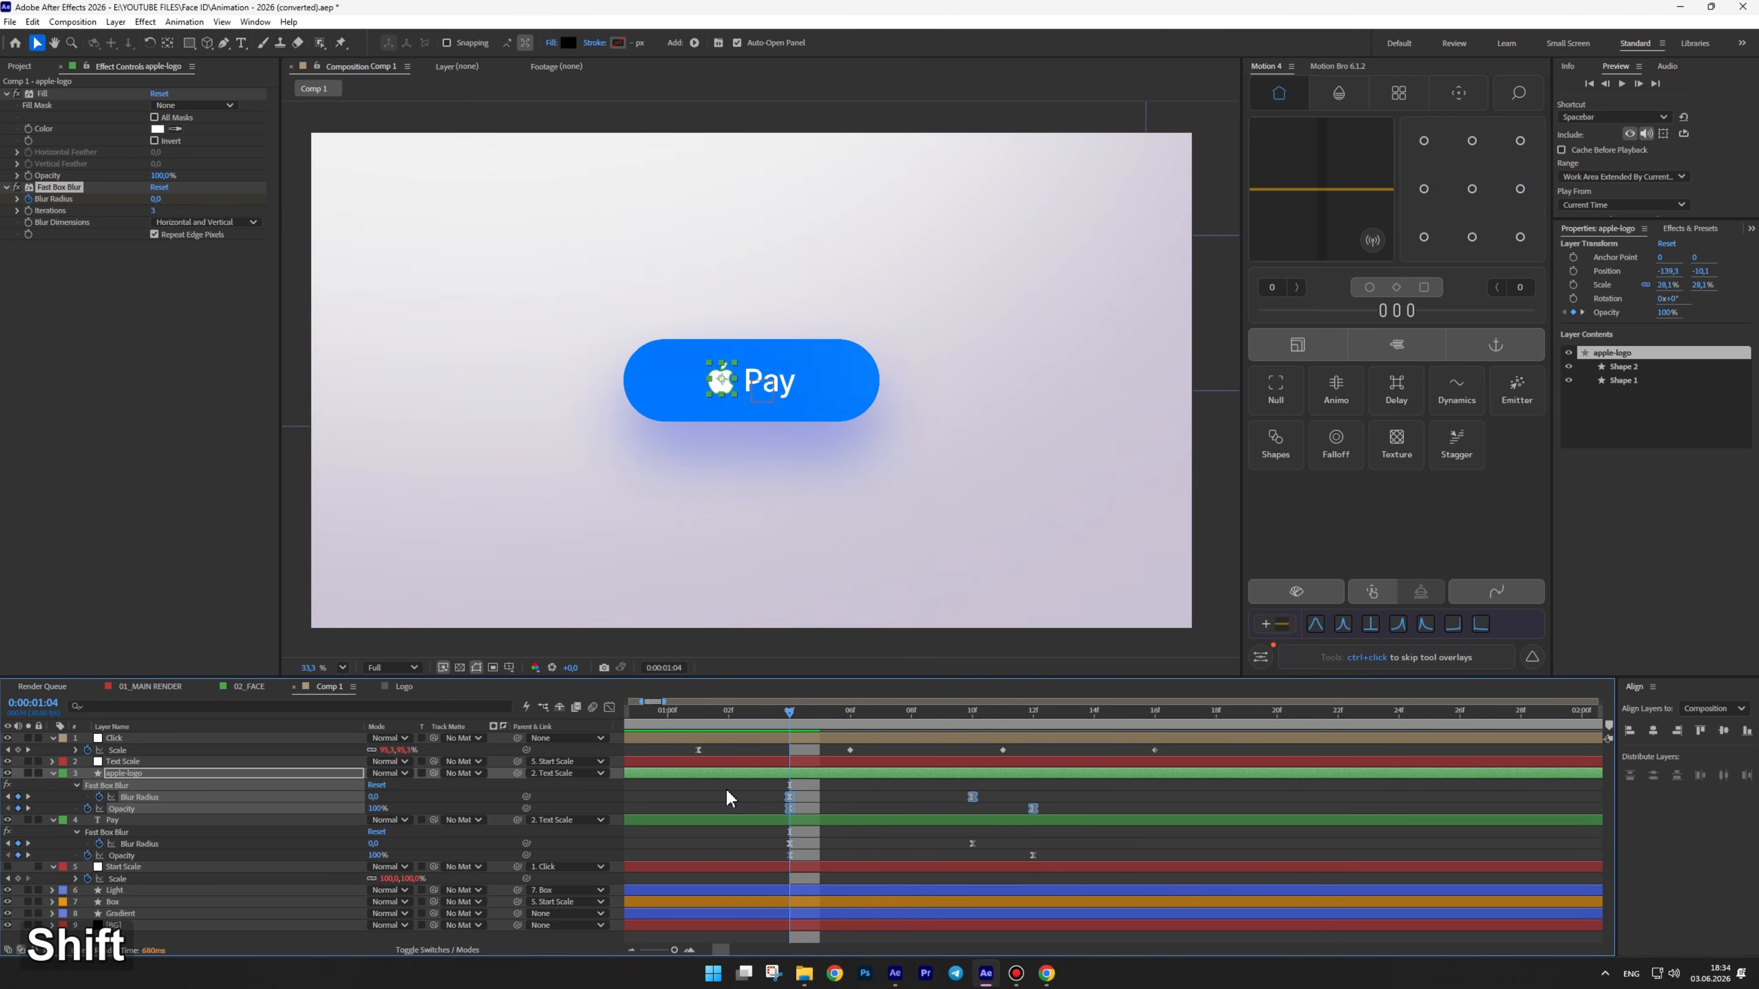
# Show Box's keyframed slider properties and scrub through the 01_MAIN RENDER composition as a reference before returning to Comp 1
pyautogui.click(229, 808)
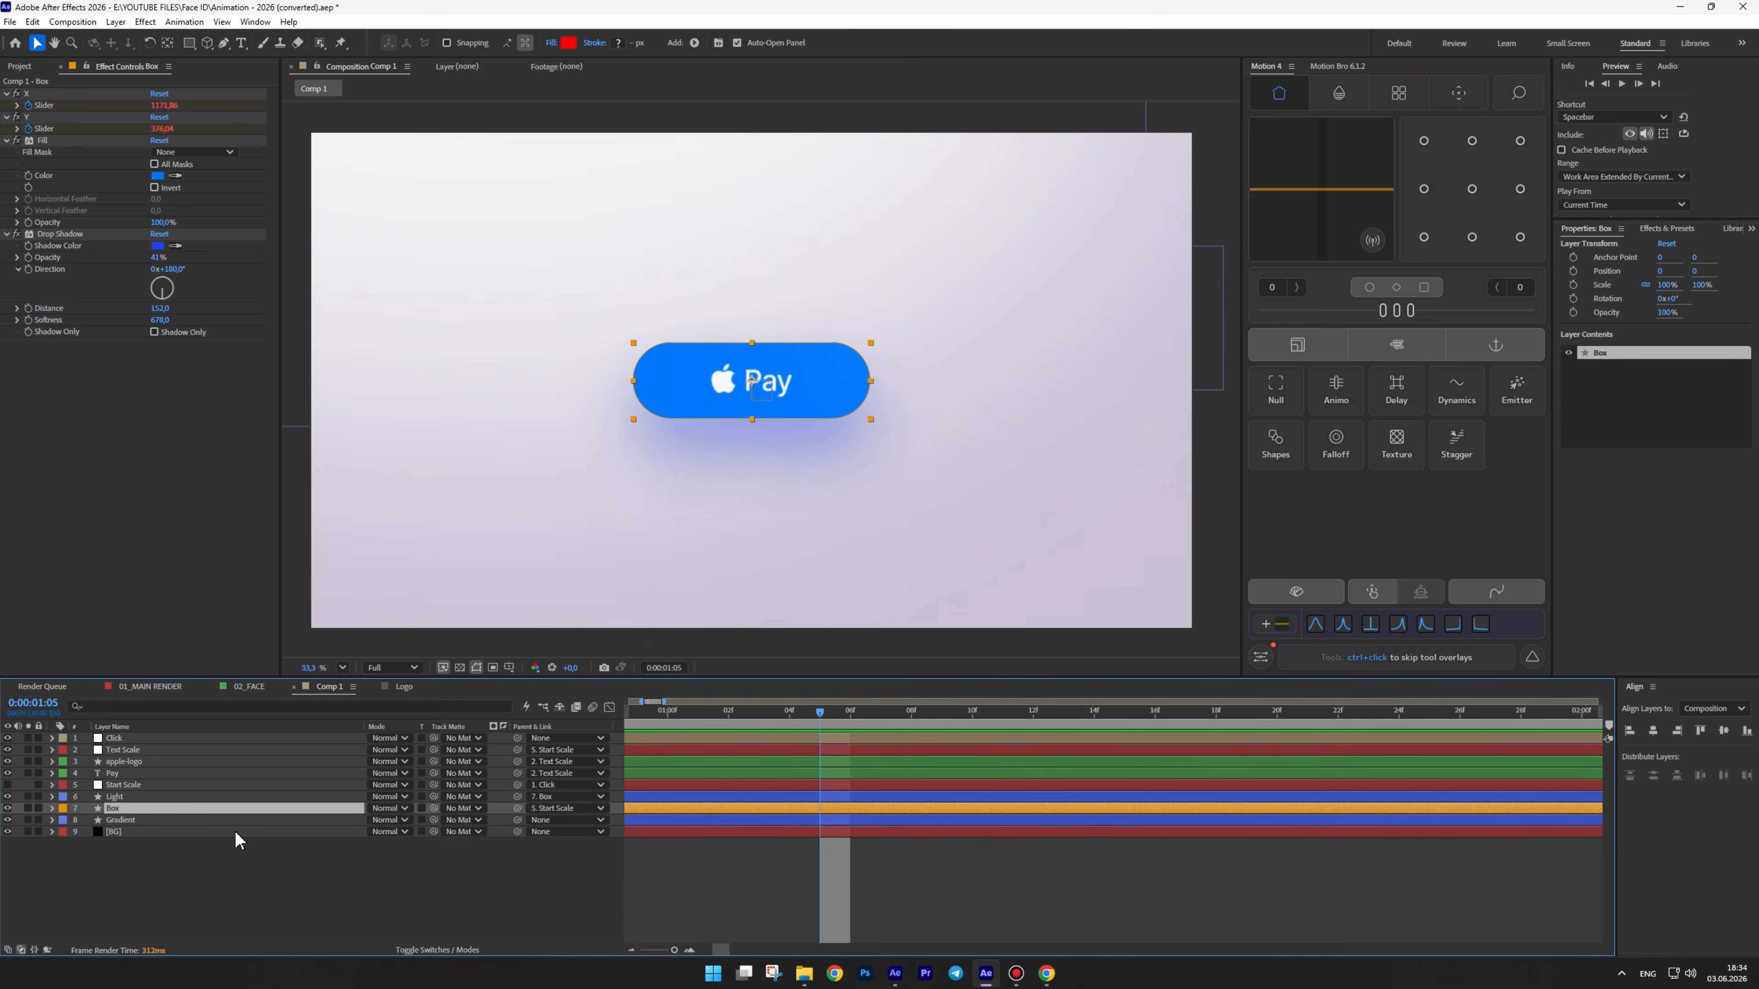
pyautogui.press('u')
pyautogui.moveTo(846, 804); pyautogui.dragTo(958, 713)
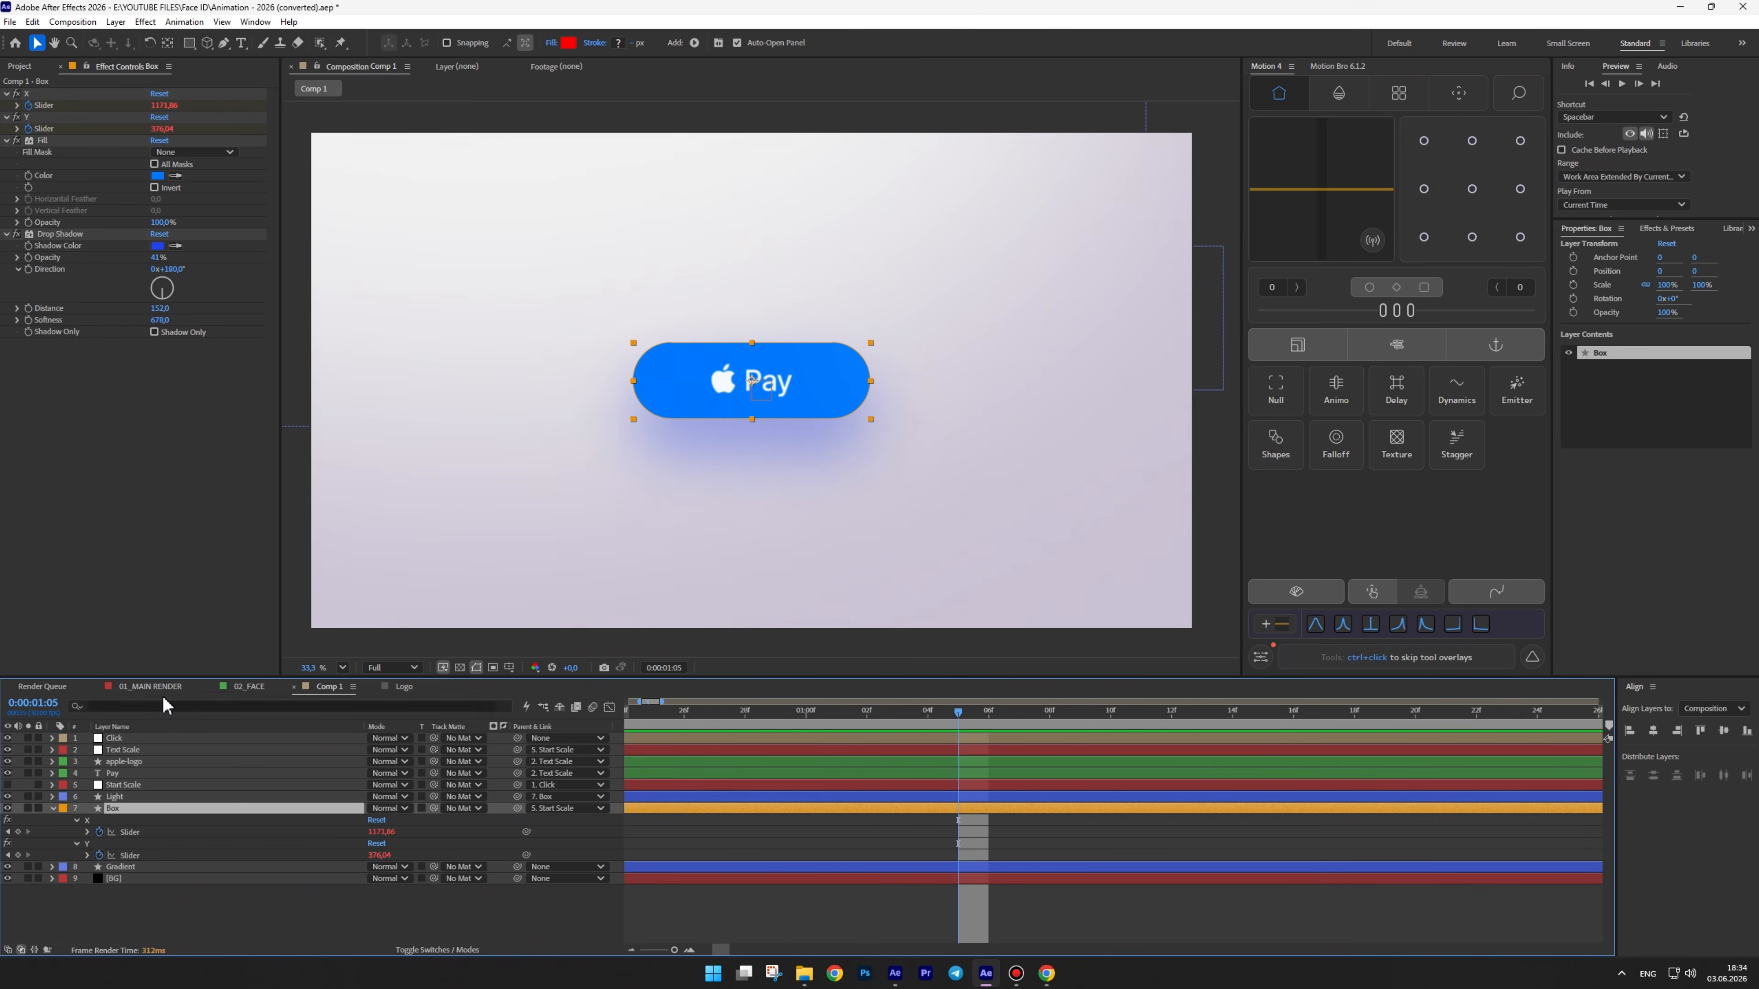
pyautogui.click(152, 687)
pyautogui.moveTo(810, 711); pyautogui.dragTo(1031, 700)
pyautogui.click(328, 687)
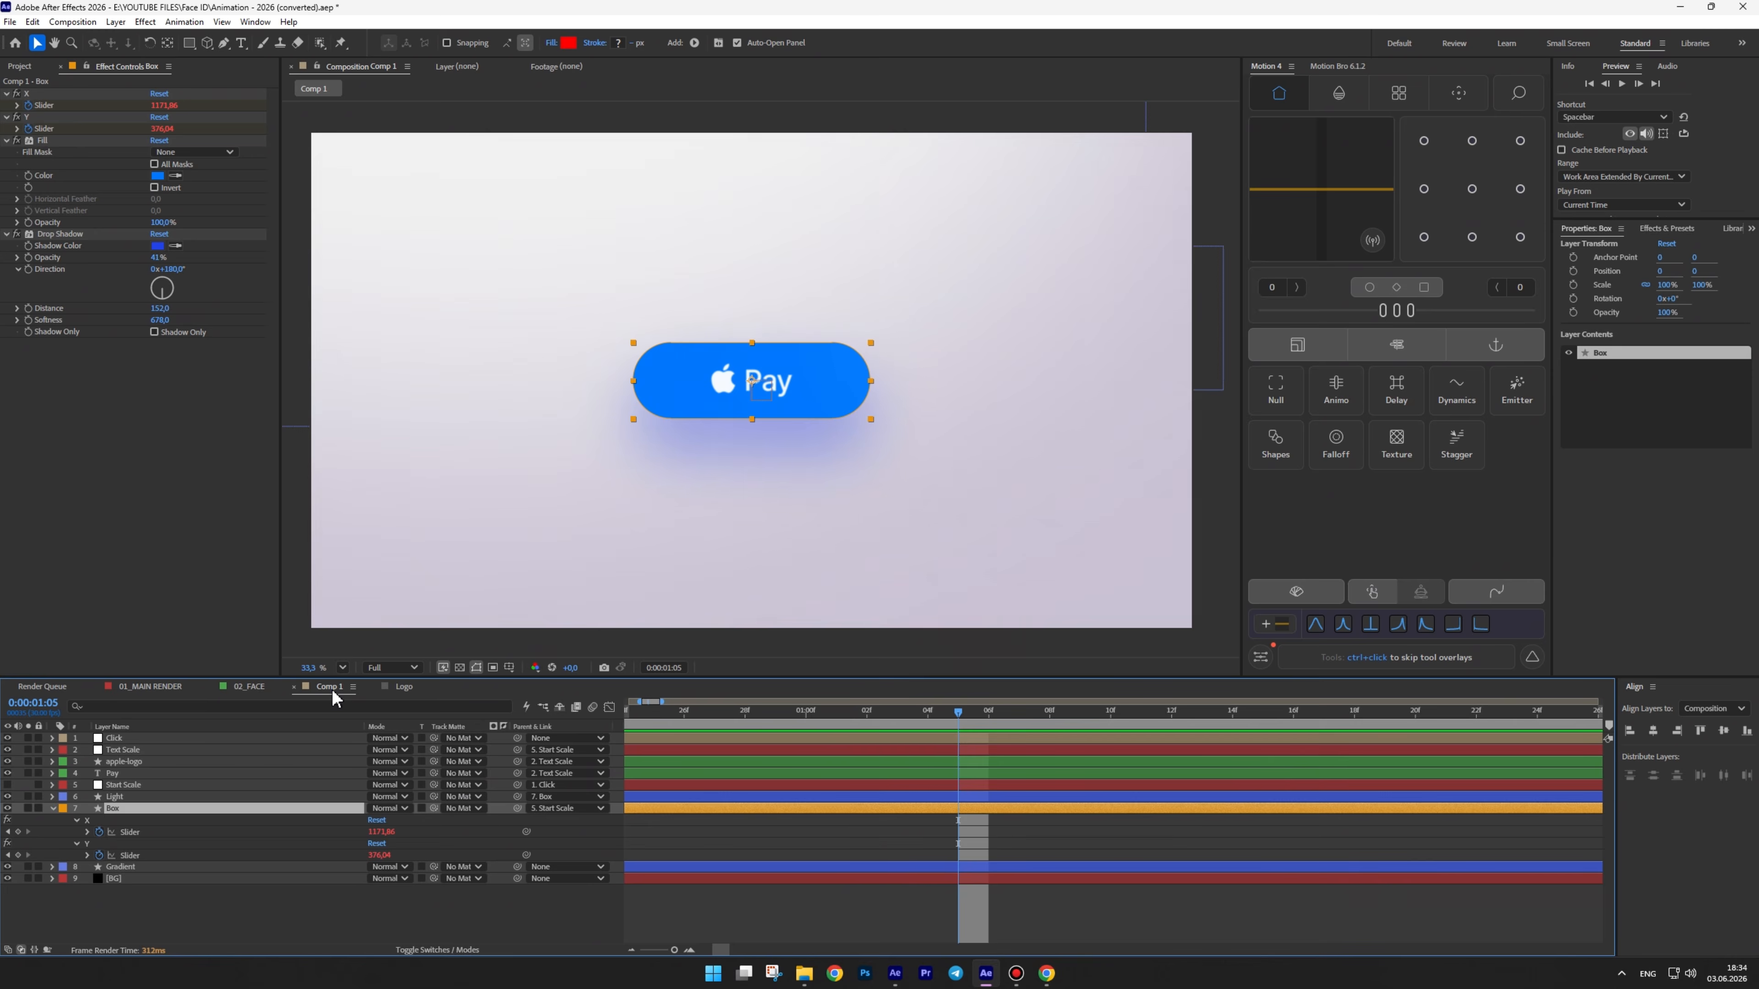
# Using Click's Scale keyframes as timing, add a keyframe to Box's X slider at 0:00:01:06 and set it to 834 at 0:00:01:11
pyautogui.click(156, 738)
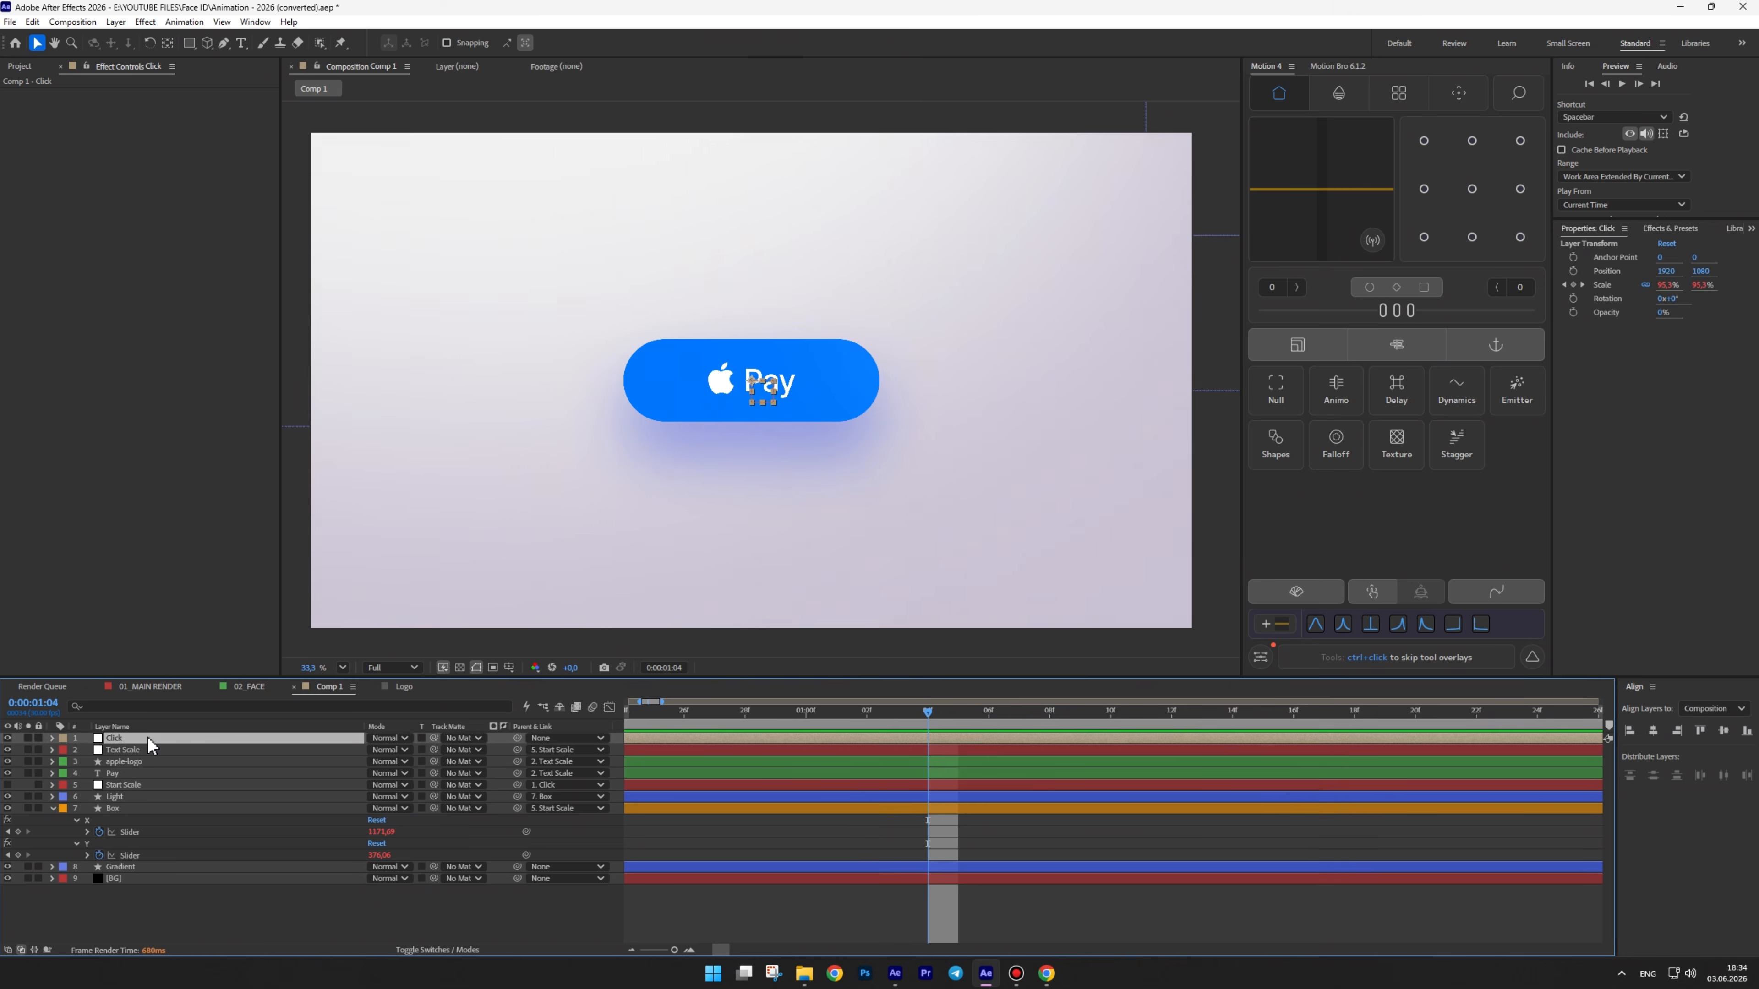
pyautogui.press('u')
pyautogui.moveTo(867, 714); pyautogui.dragTo(1142, 705)
pyautogui.click(18, 843)
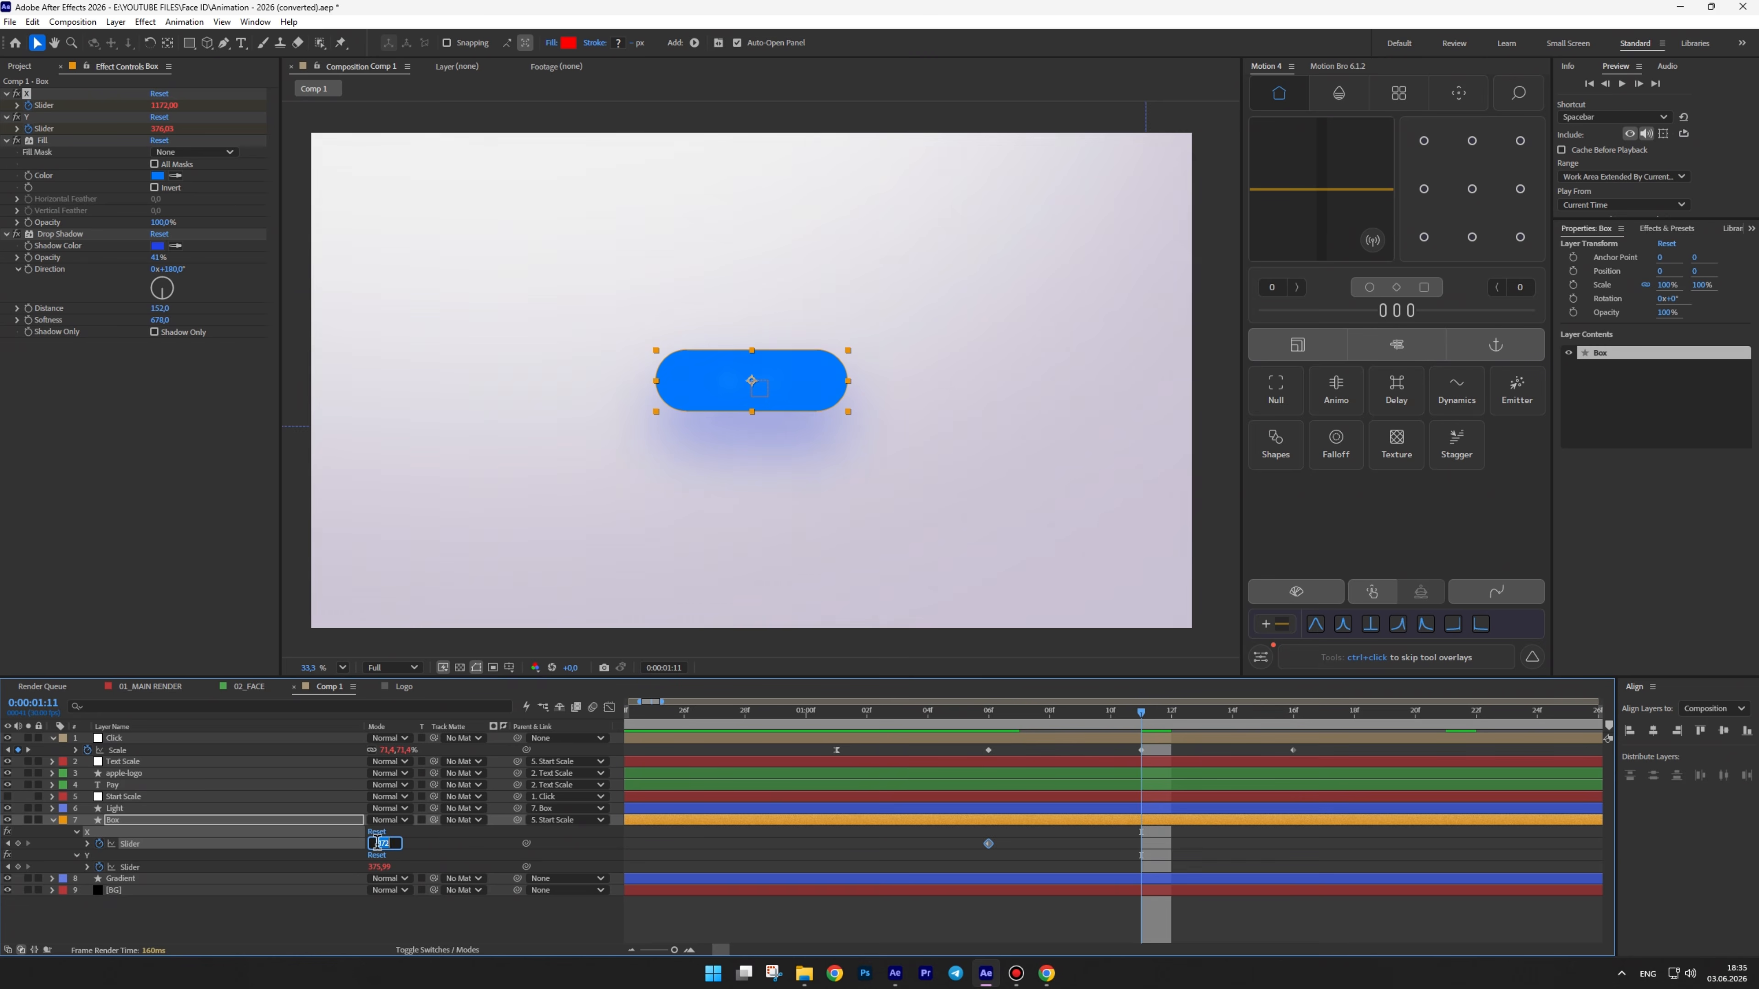
pyautogui.write('834')
pyautogui.press('Return')
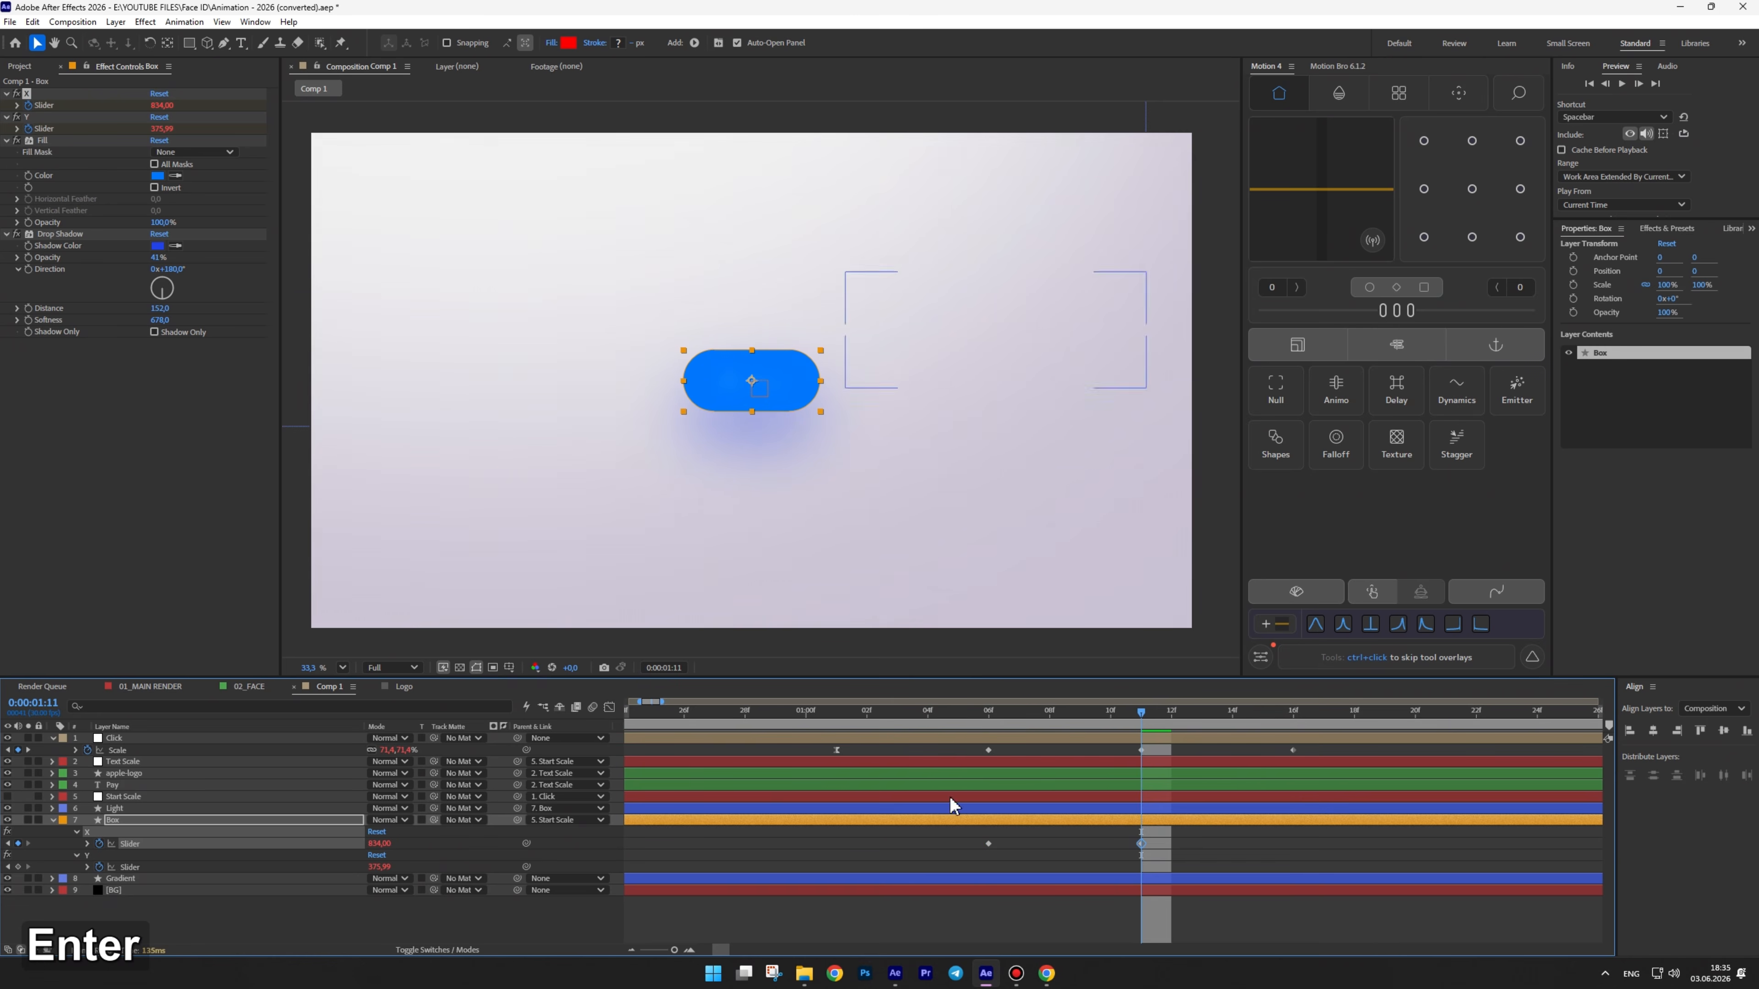
# Add a keyframe to Box's Y slider at 0:00:01:08, set it to 834 at 0:00:01:11, and preview the shape change
pyautogui.moveTo(1141, 708)
pyautogui.mouseDown()
pyautogui.moveTo(995, 717)
pyautogui.moveTo(1136, 707)
pyautogui.mouseUp()
pyautogui.moveTo(986, 716); pyautogui.dragTo(1050, 713)
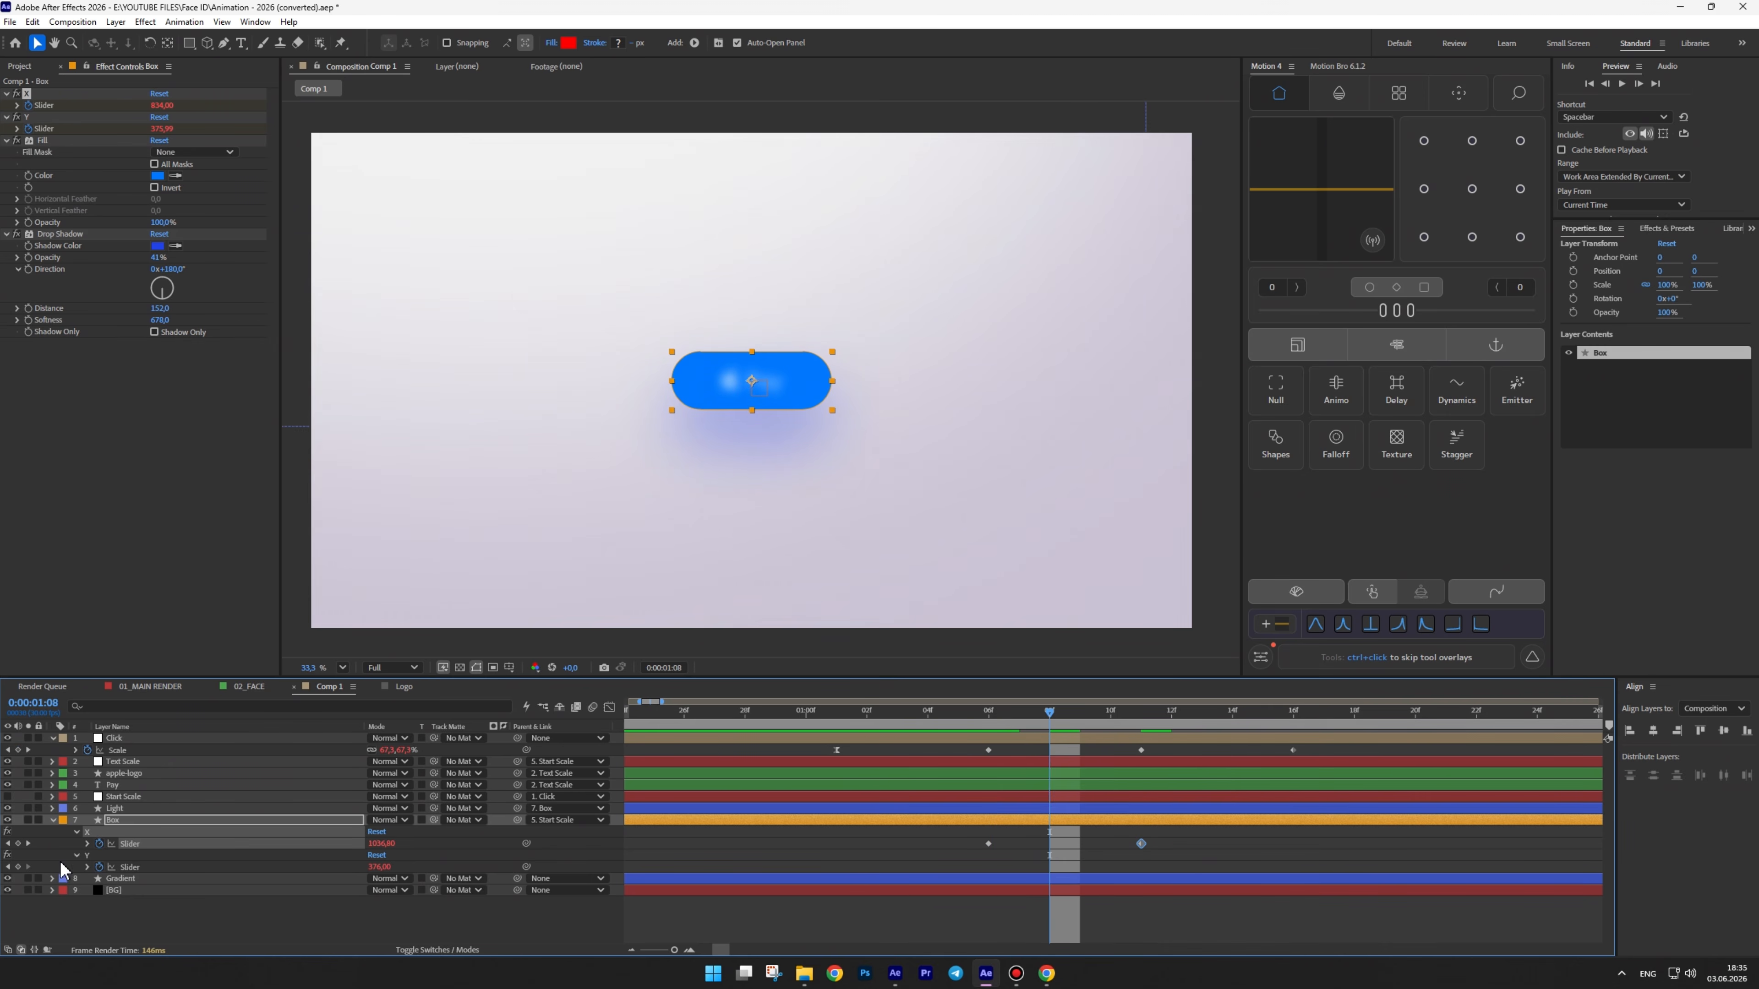
pyautogui.click(17, 867)
pyautogui.write('k')
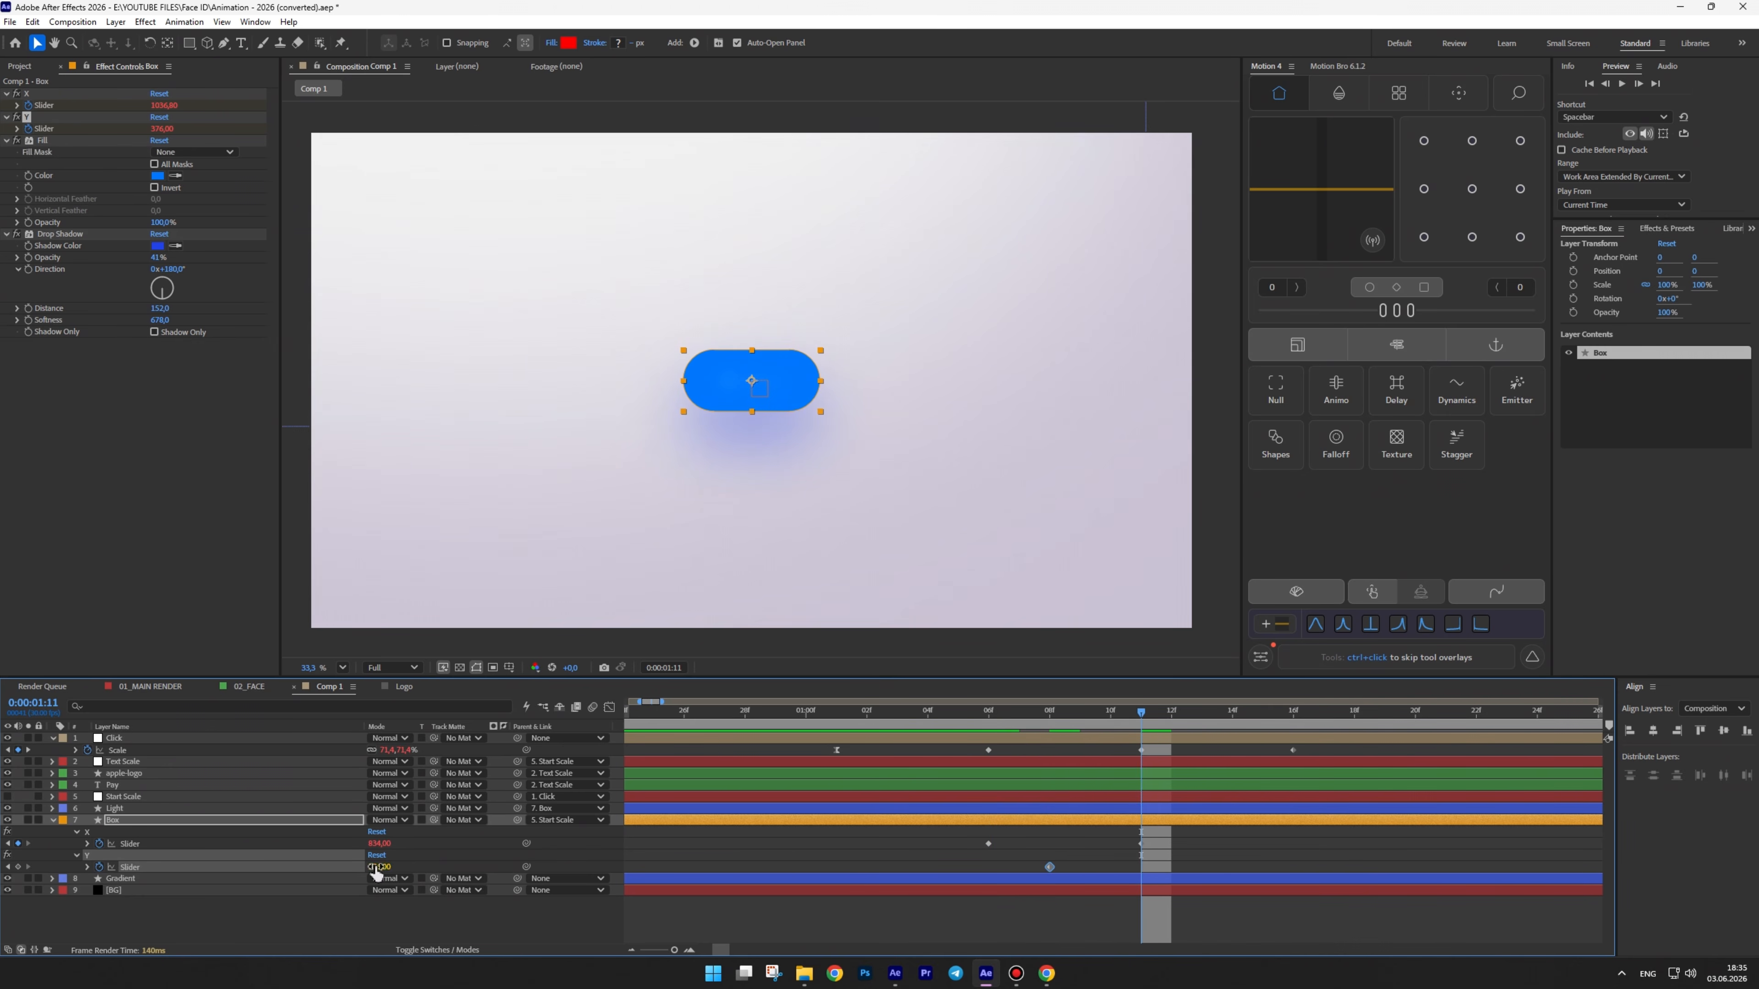
pyautogui.write('834')
pyautogui.press('Return')
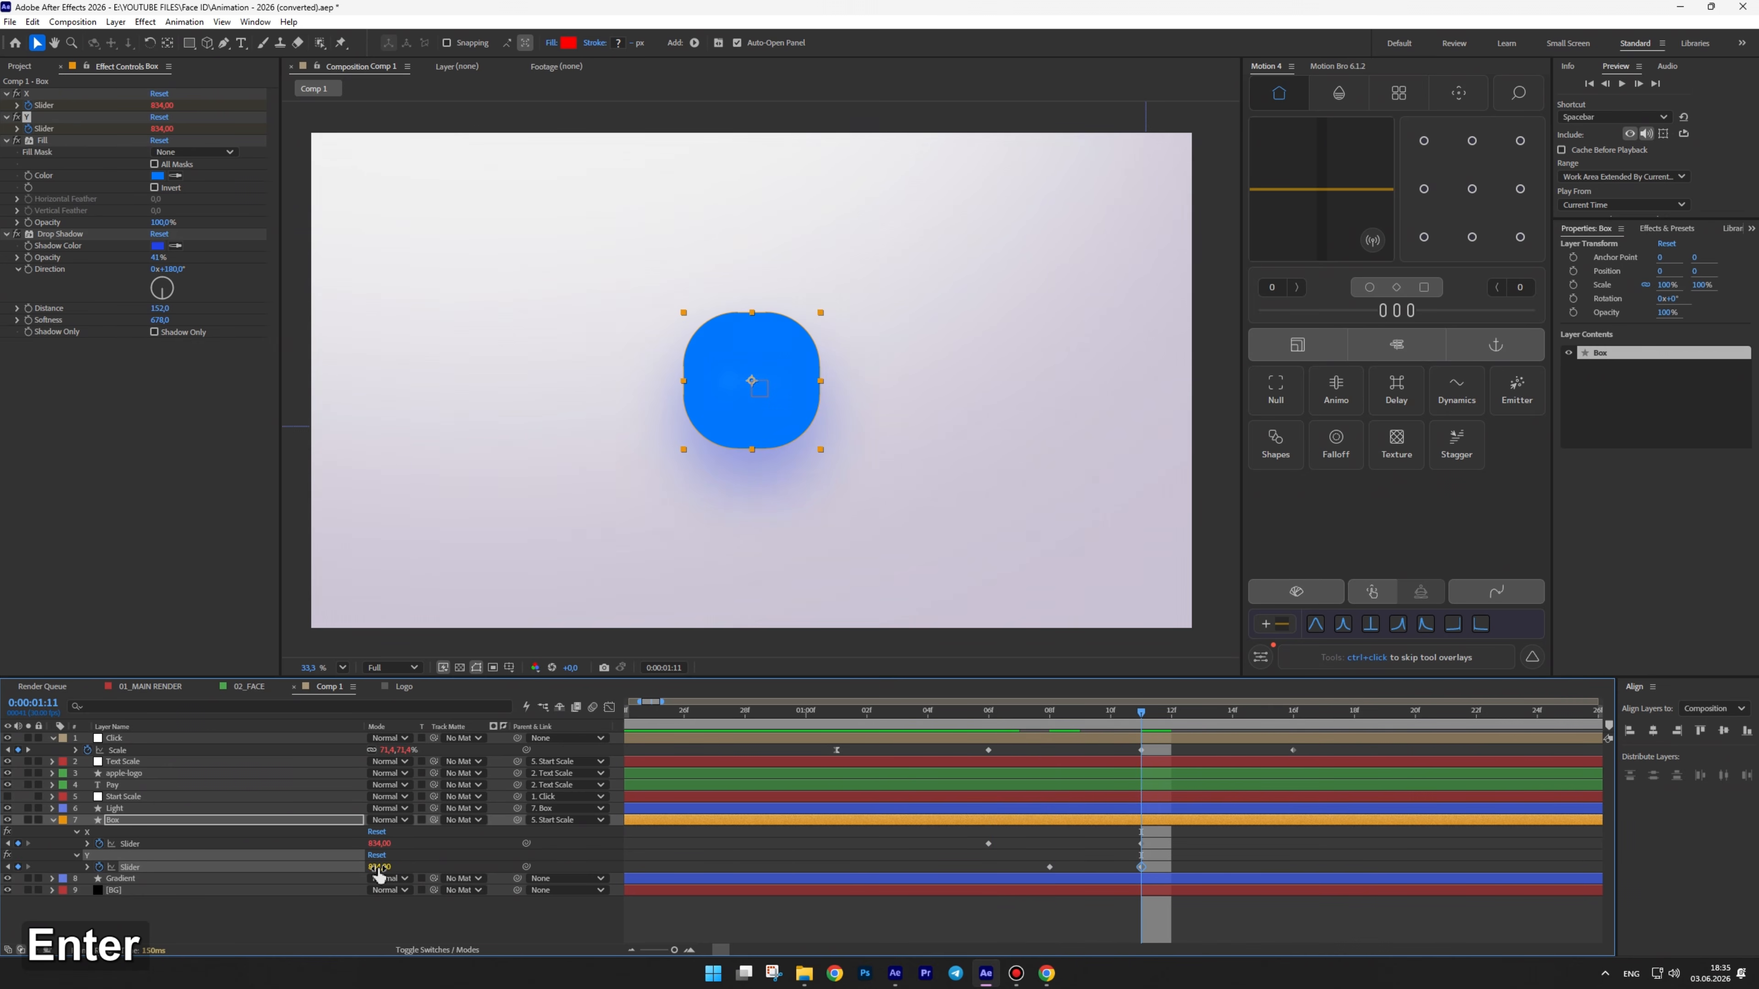
pyautogui.moveTo(1141, 711); pyautogui.dragTo(1233, 713)
pyautogui.press('space')
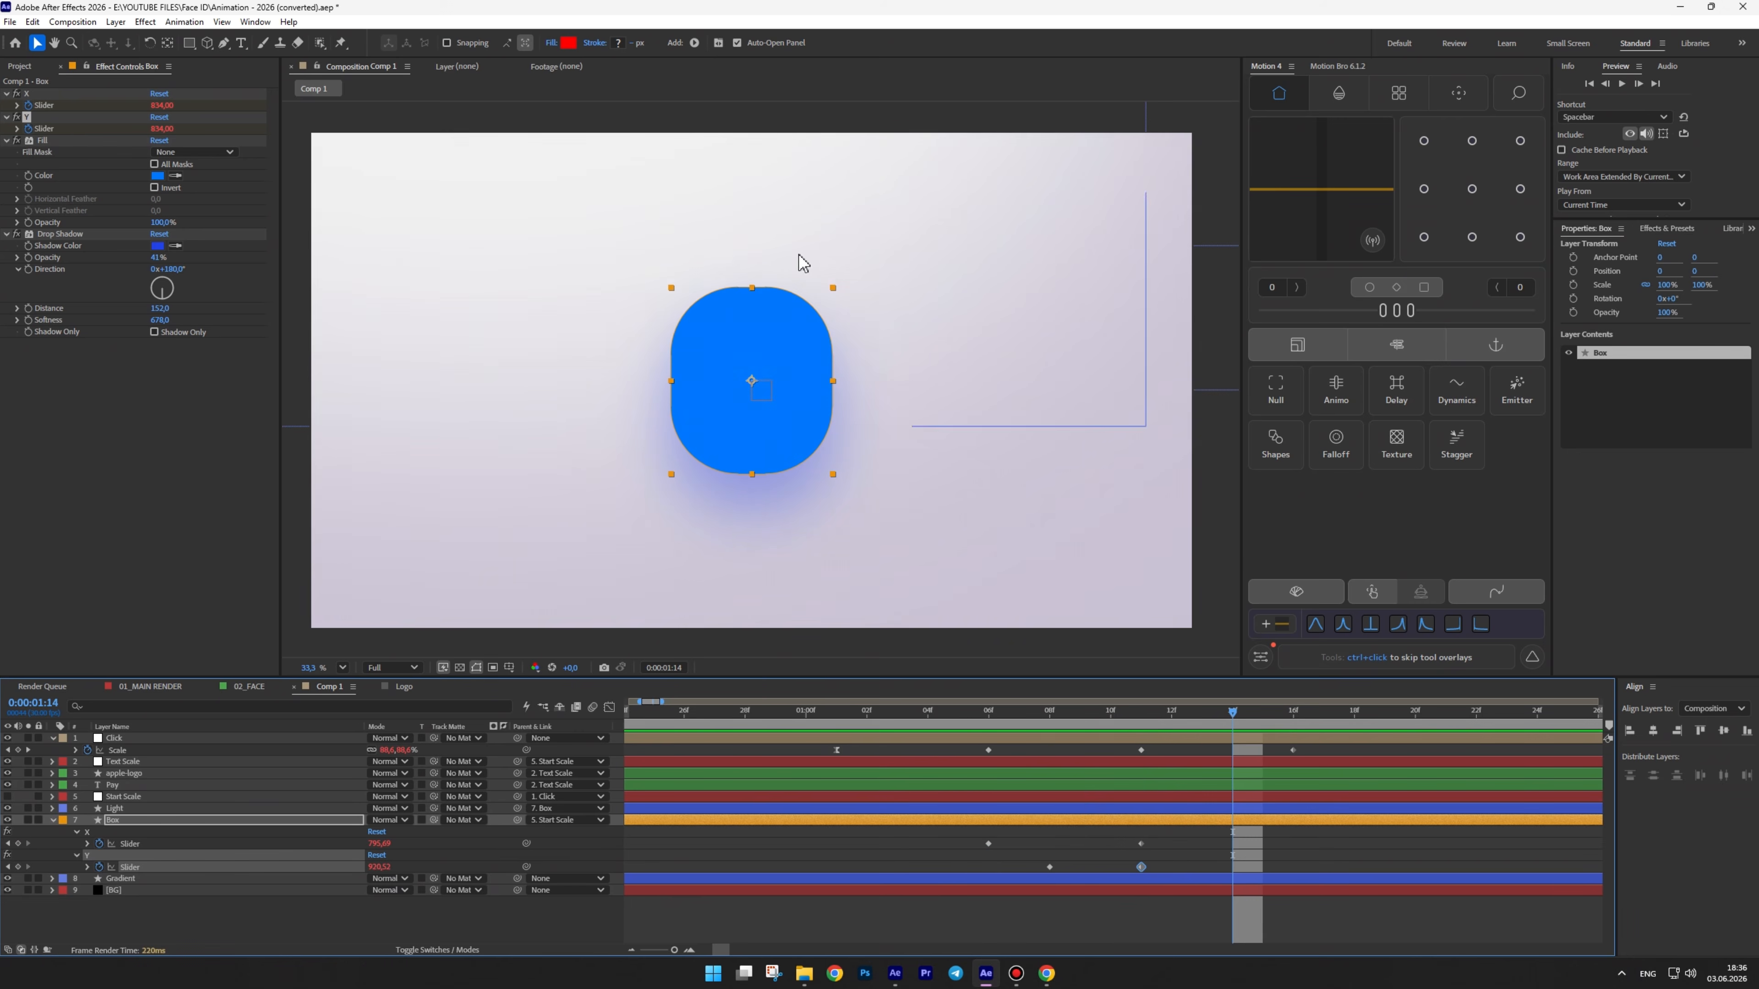
# Add a Roundness keyframe to Box's Rectangle Path 1 at 0:00:01:09 and set Roundness to 219 at 0:00:01:12
pyautogui.click(52, 821)
pyautogui.click(53, 820)
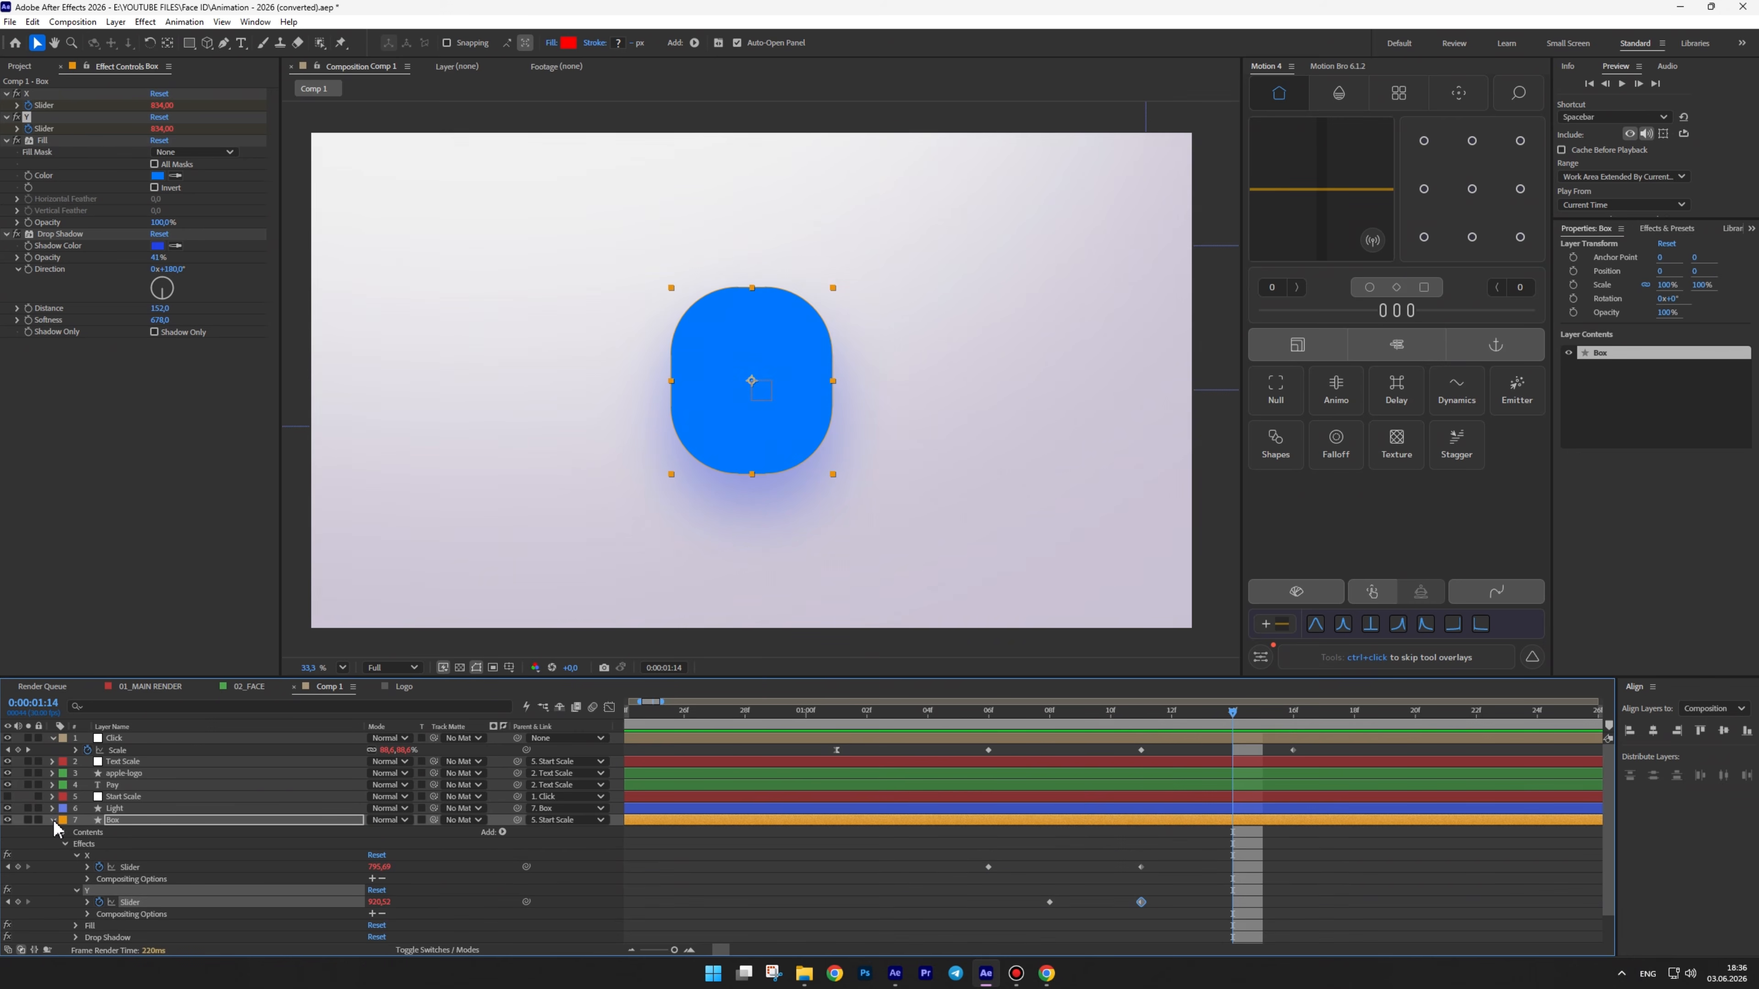
pyautogui.click(65, 833)
pyautogui.click(76, 844)
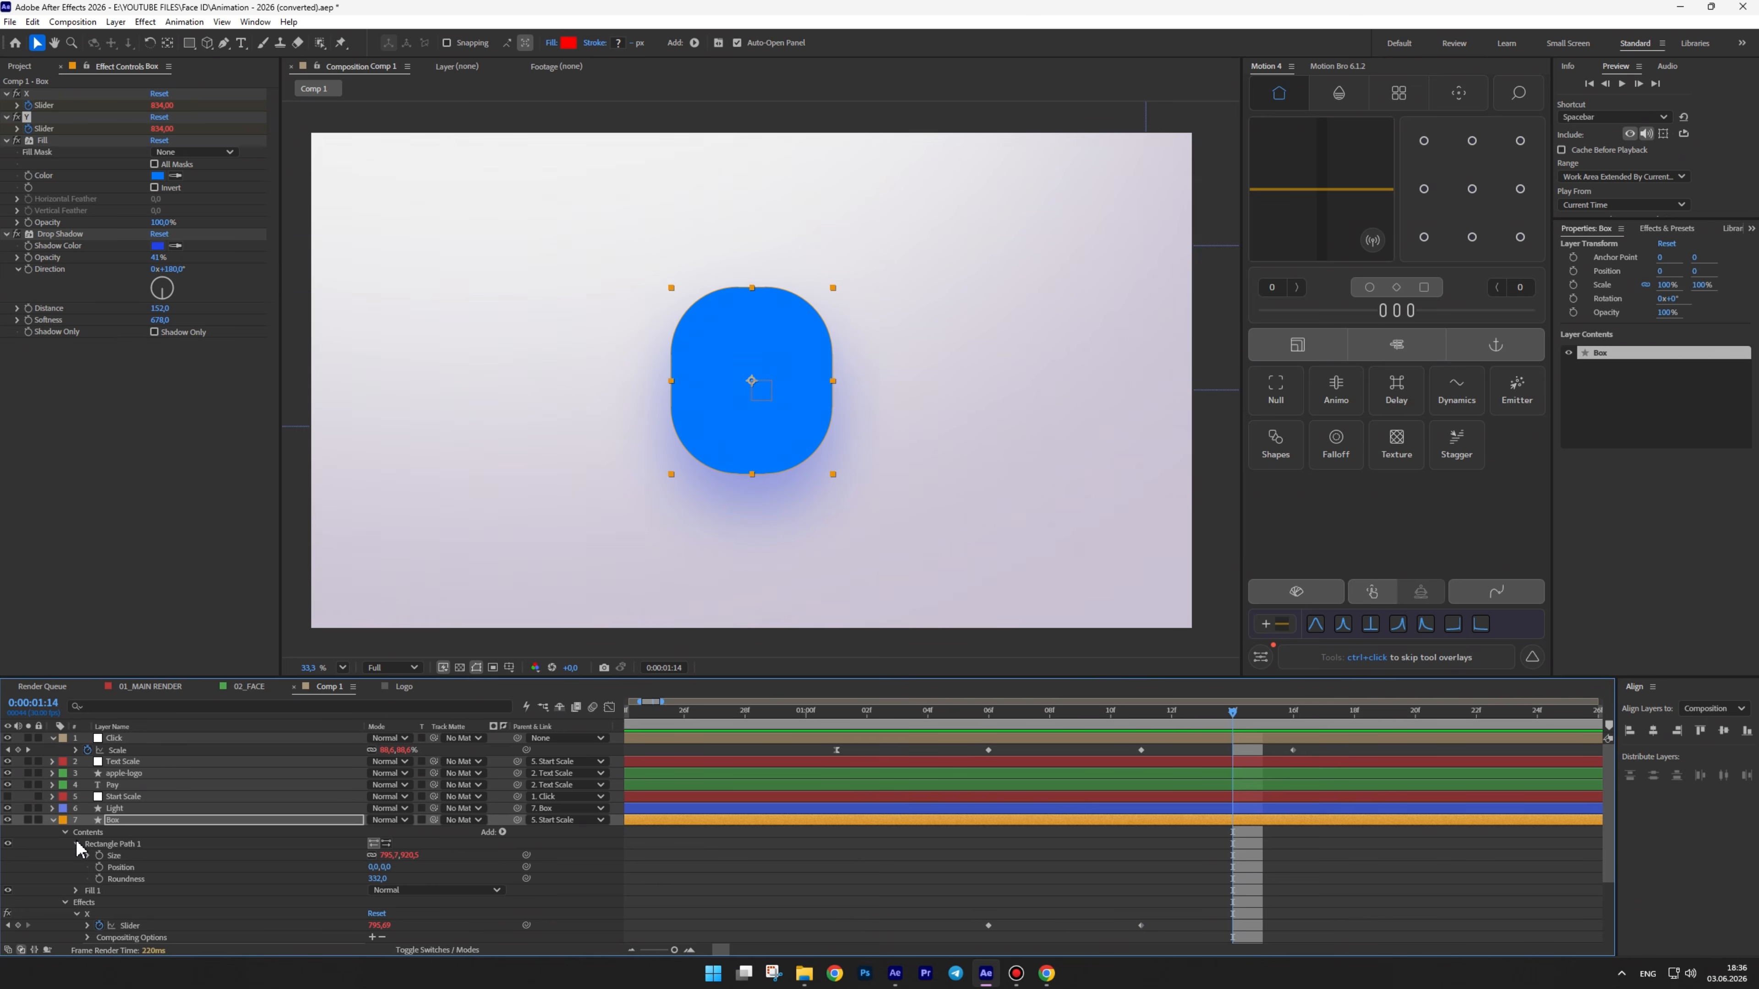
pyautogui.click(132, 878)
pyautogui.scroll(-2, 1195, 883)
pyautogui.moveTo(1195, 883); pyautogui.dragTo(1085, 801)
pyautogui.moveTo(1056, 713); pyautogui.dragTo(1083, 712)
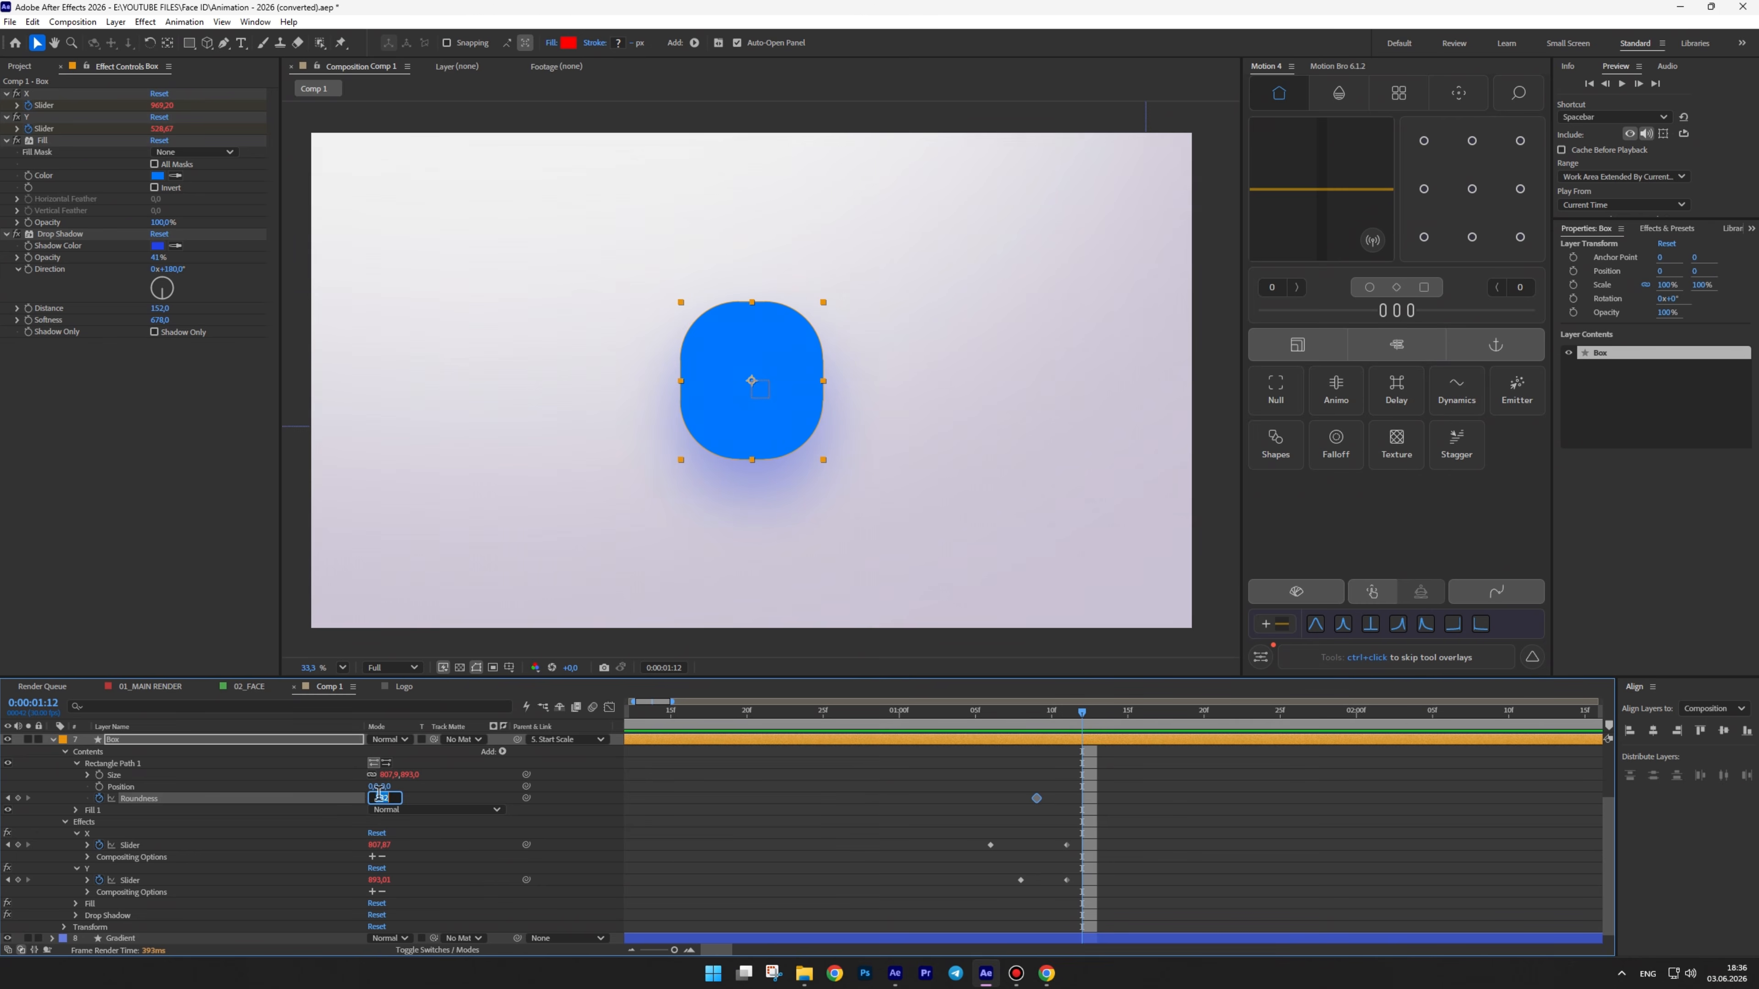
pyautogui.write('219')
pyautogui.press('Return')
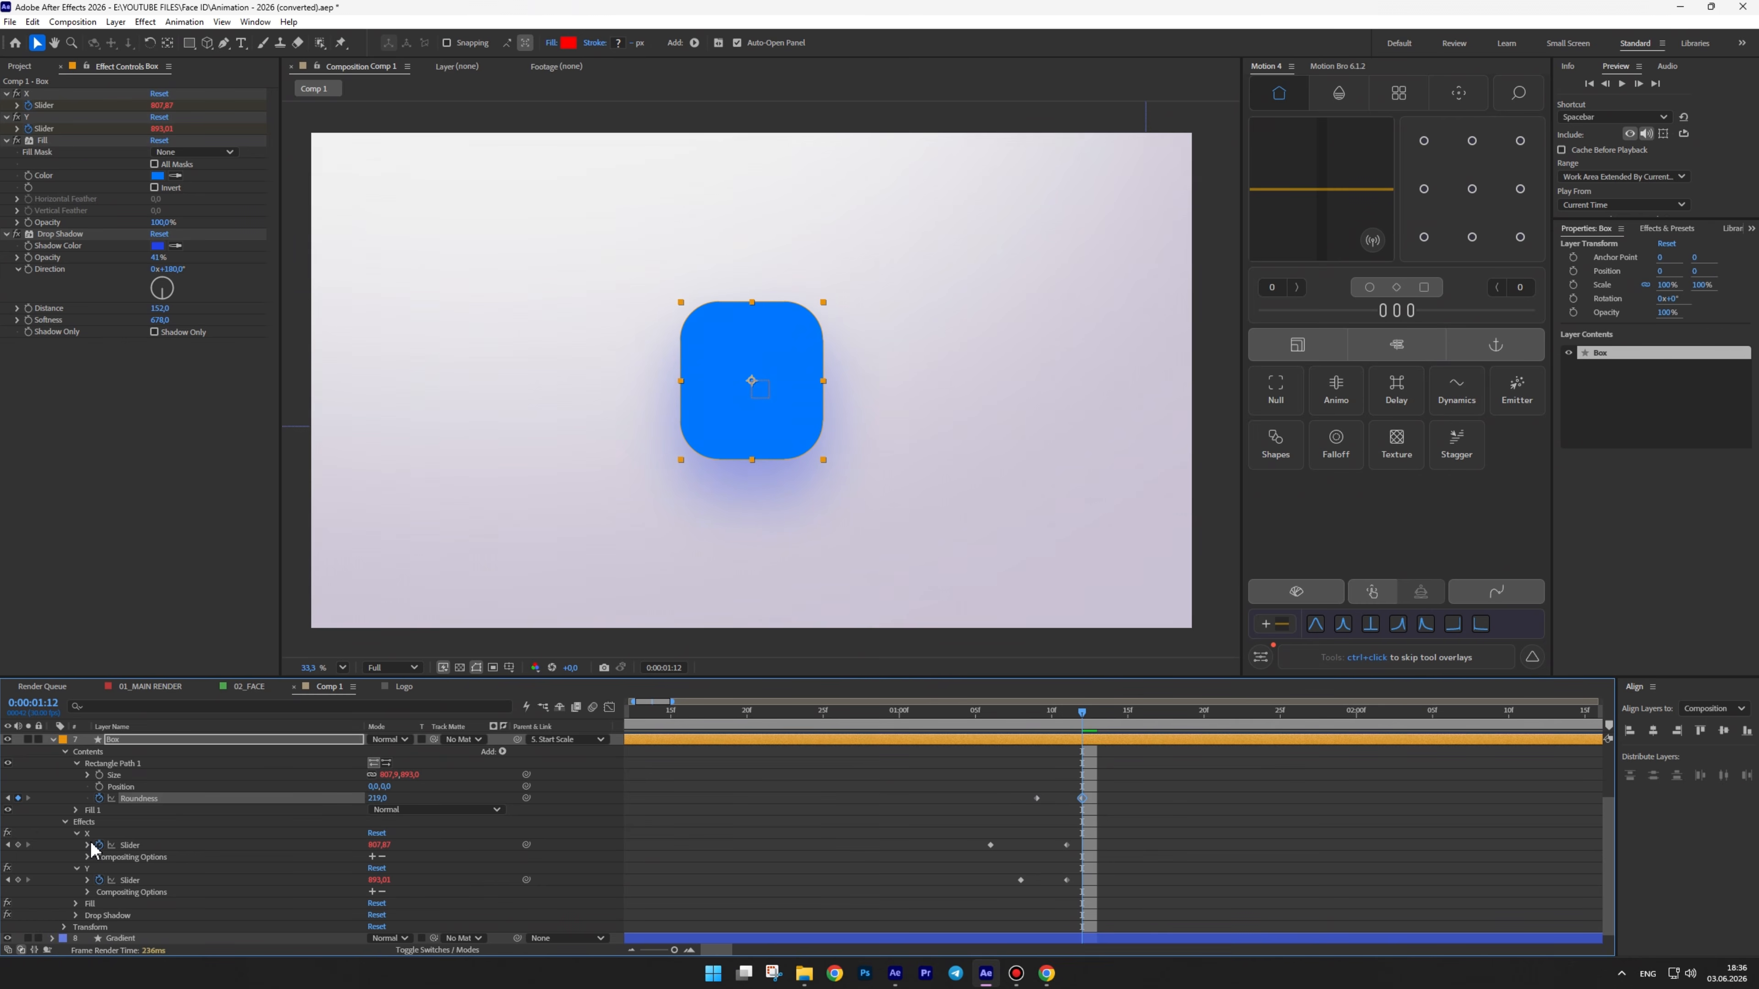
# Copy the bounce expression from Box's X slider and apply it to the Roundness of Rectangle Path 1
pyautogui.click(87, 846)
pyautogui.scroll(-1, 87, 852)
pyautogui.click(845, 858)
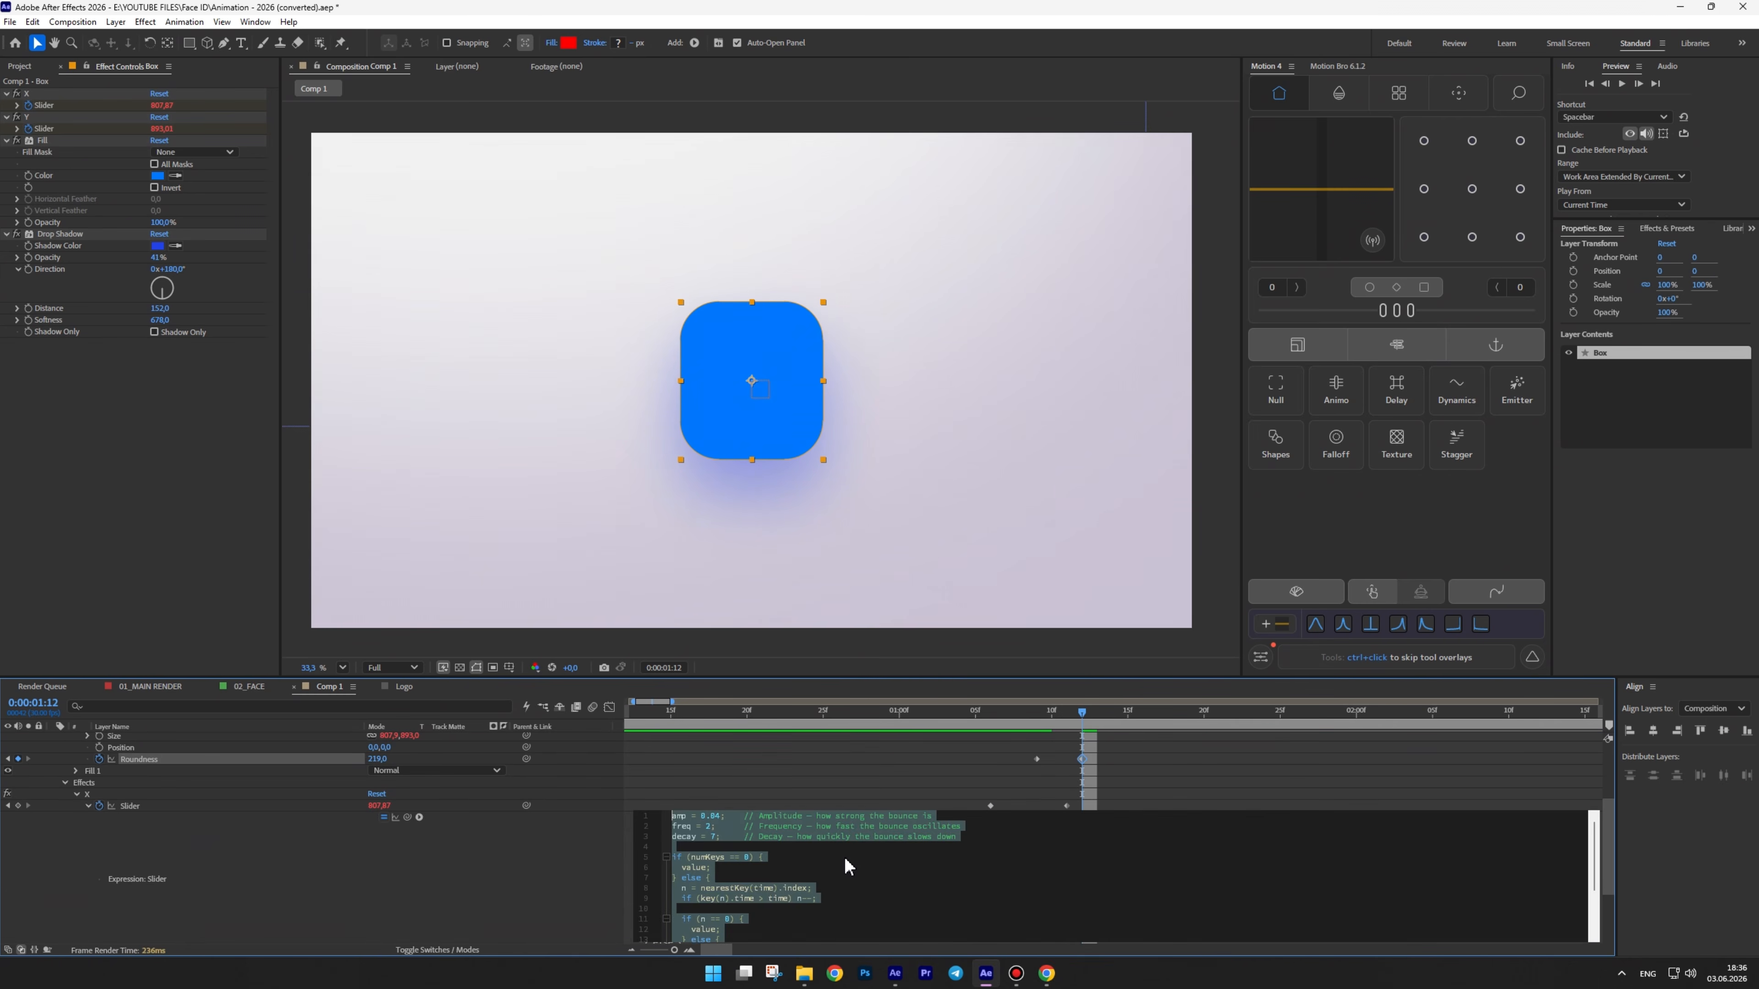
pyautogui.hotkey('ctrl', 'c')
pyautogui.click(762, 794)
pyautogui.click(87, 805)
pyautogui.keyDown('alt'); pyautogui.click(97, 784); pyautogui.keyUp('alt')
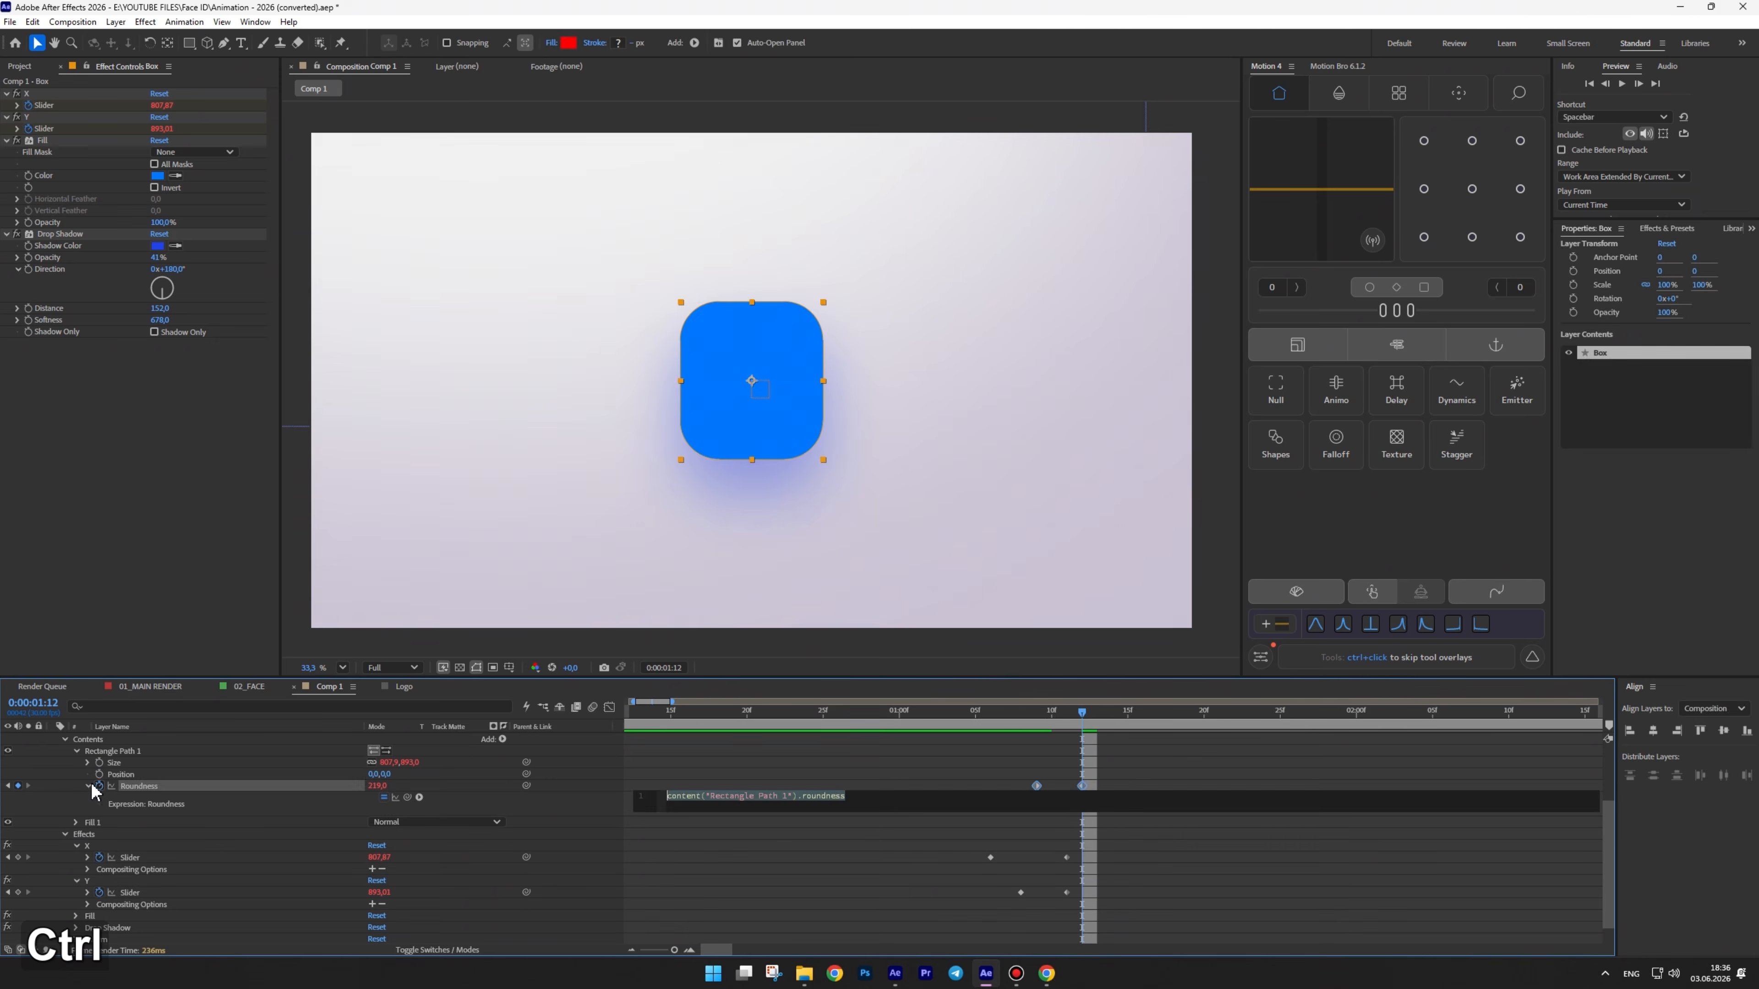
pyautogui.hotkey('ctrl', 'v')
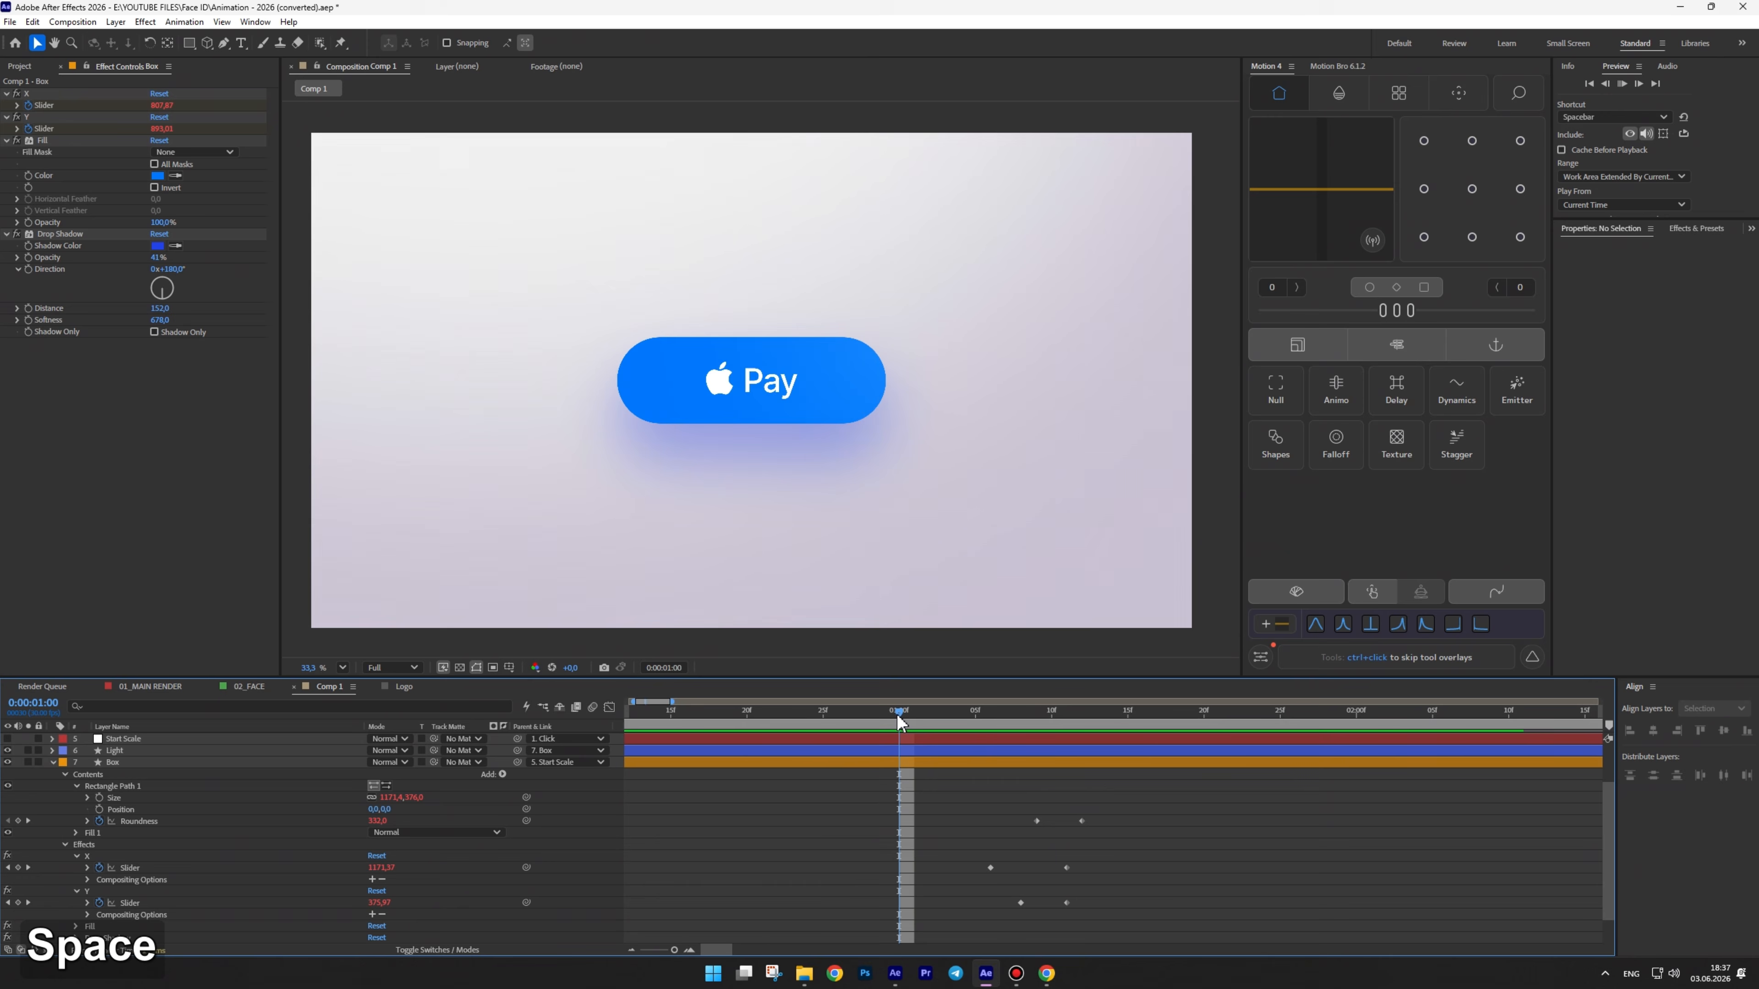
# Preview the button morphing into a rounded square from 0:00:01:00
pyautogui.press('space')
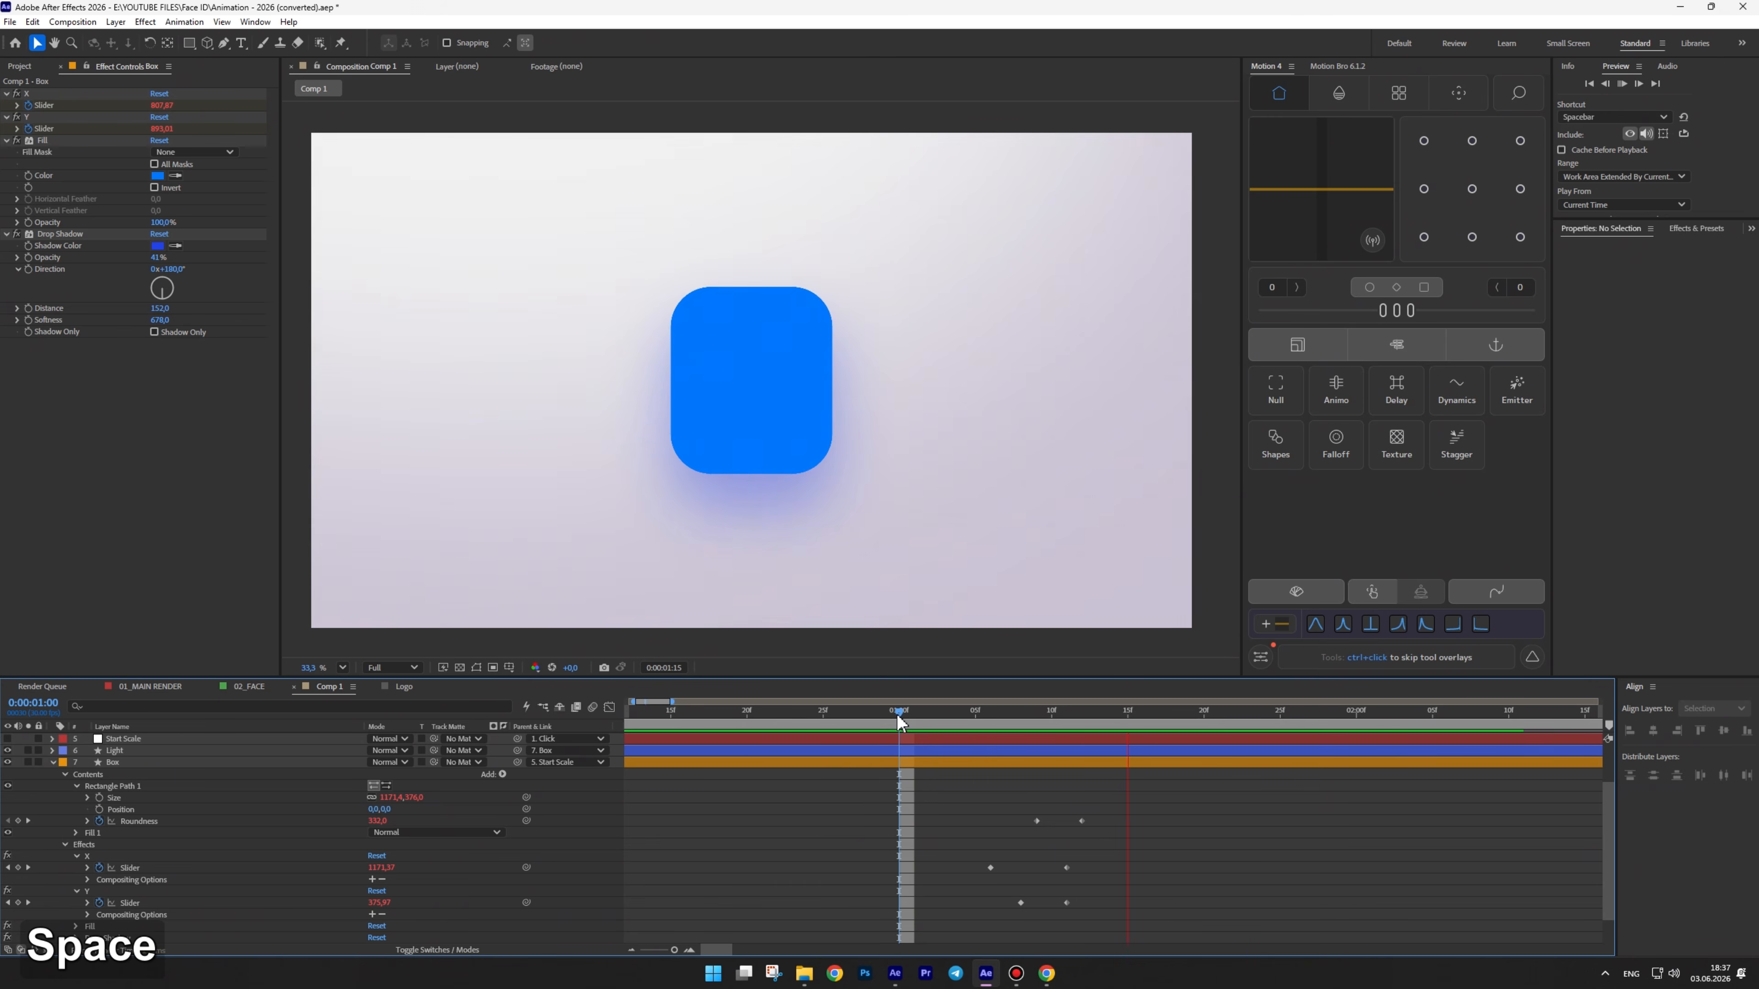
pyautogui.press('space')
pyautogui.press('space')
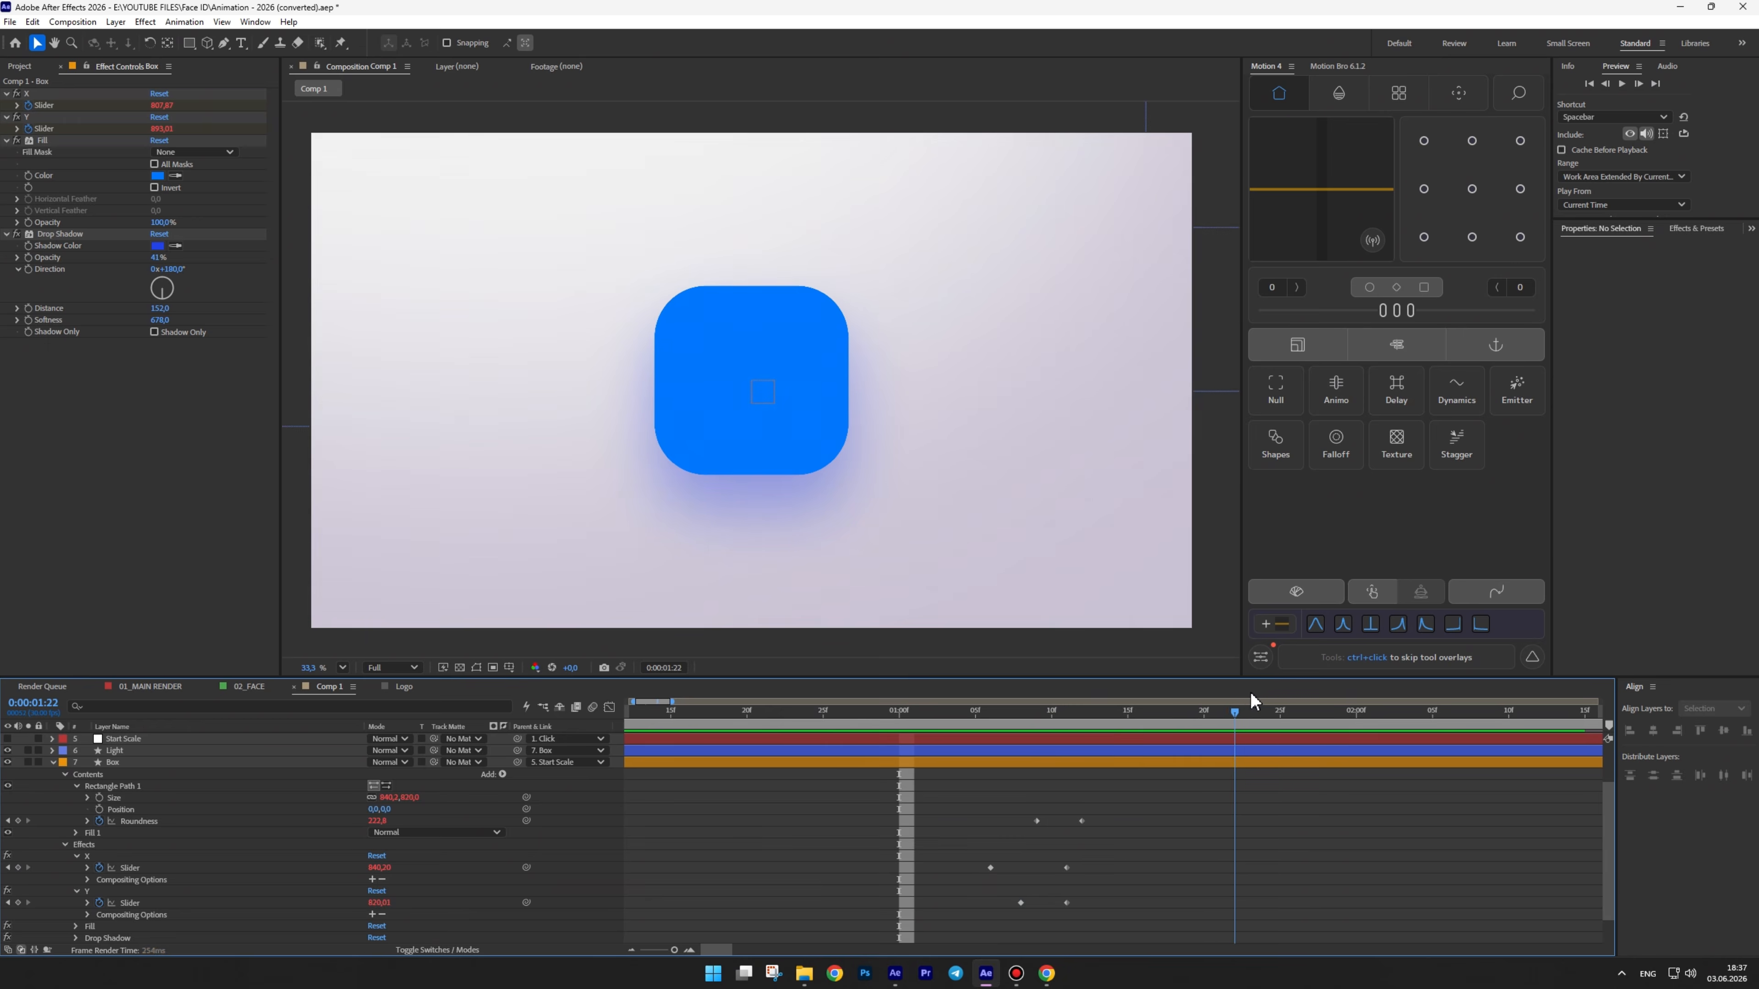
# Add keyframes for Box's Fill Color and Drop Shadow Color at 0:00:01:05 and show the layer's keyframed properties
pyautogui.click(738, 450)
pyautogui.press('u')
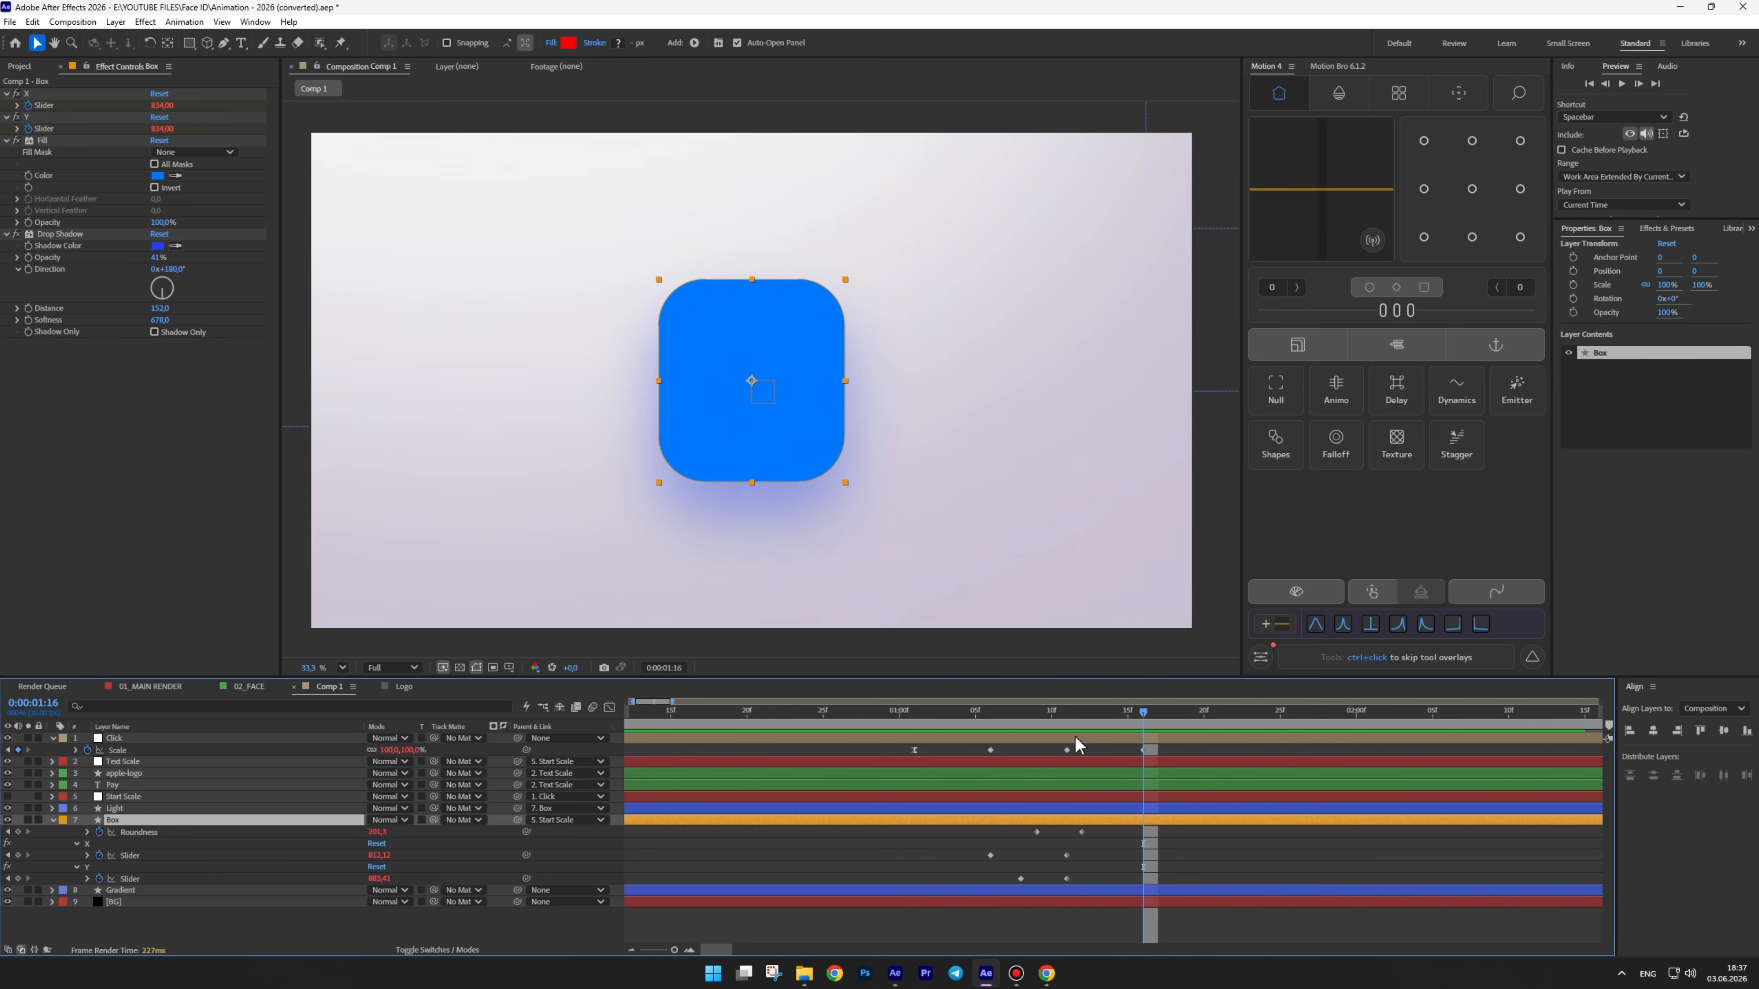
pyautogui.moveTo(1088, 712); pyautogui.dragTo(973, 712)
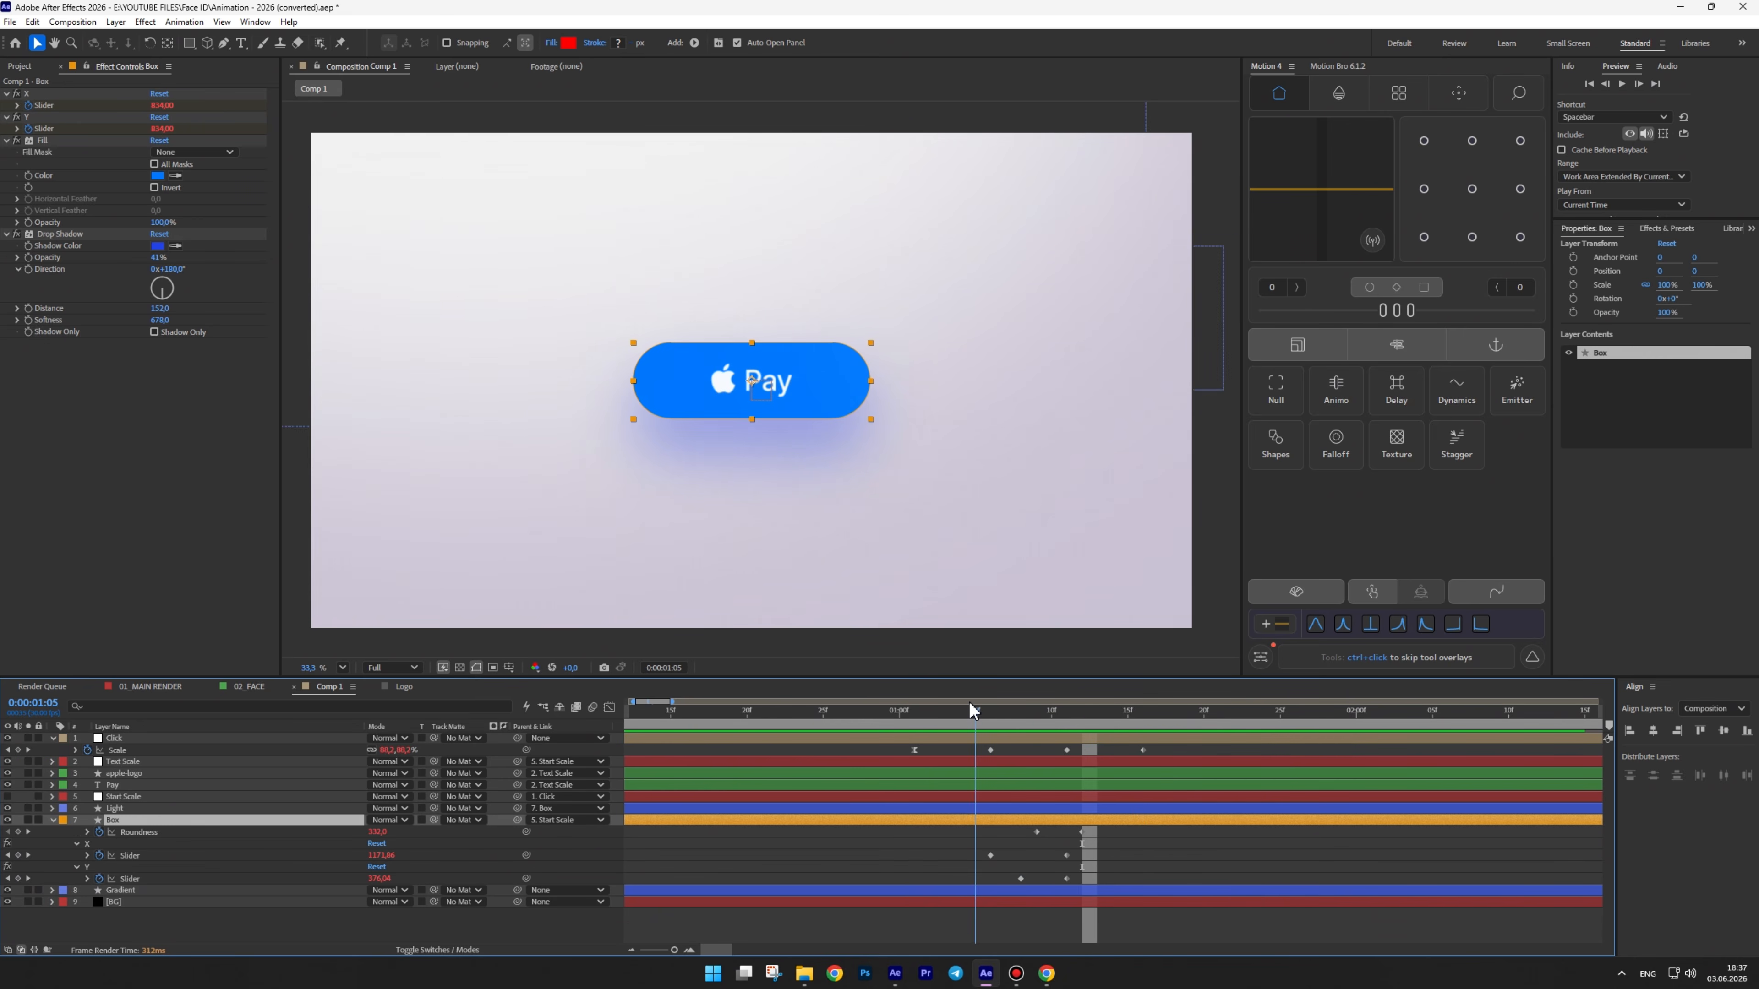
pyautogui.click(28, 183)
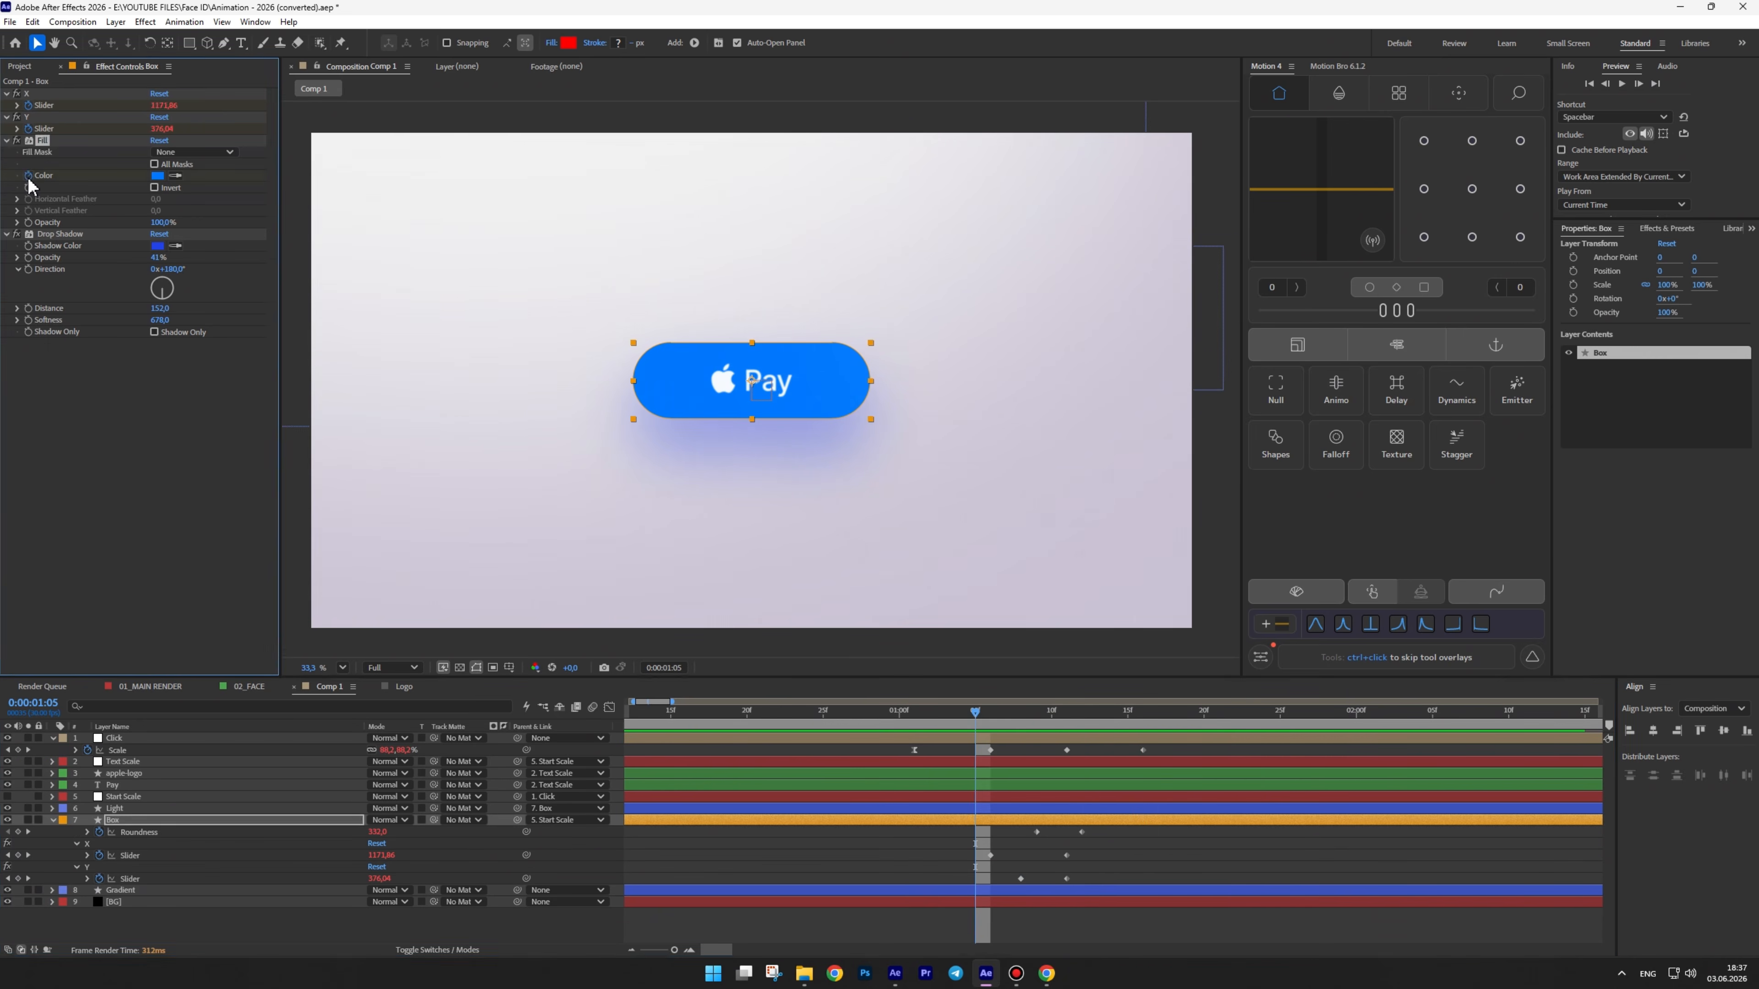
pyautogui.press('u')
pyautogui.press('u')
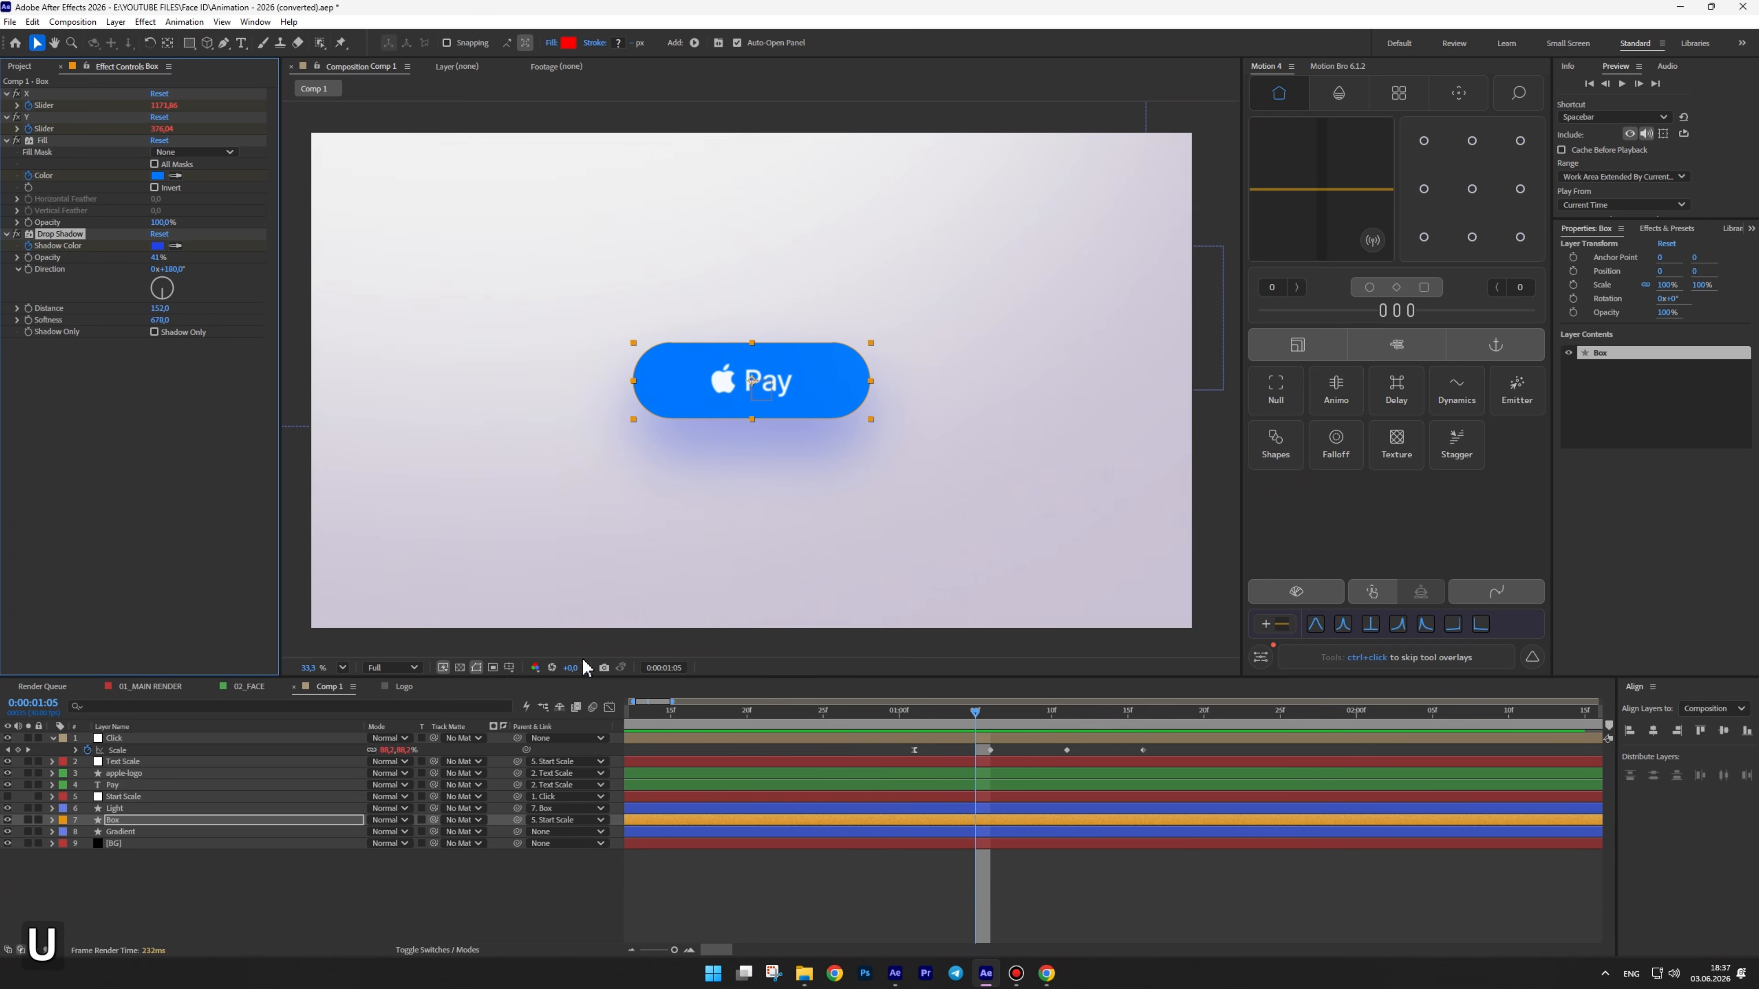
# Set Box's Fill Color to 000000 at 0:00:01:11
pyautogui.moveTo(976, 714); pyautogui.dragTo(1068, 714)
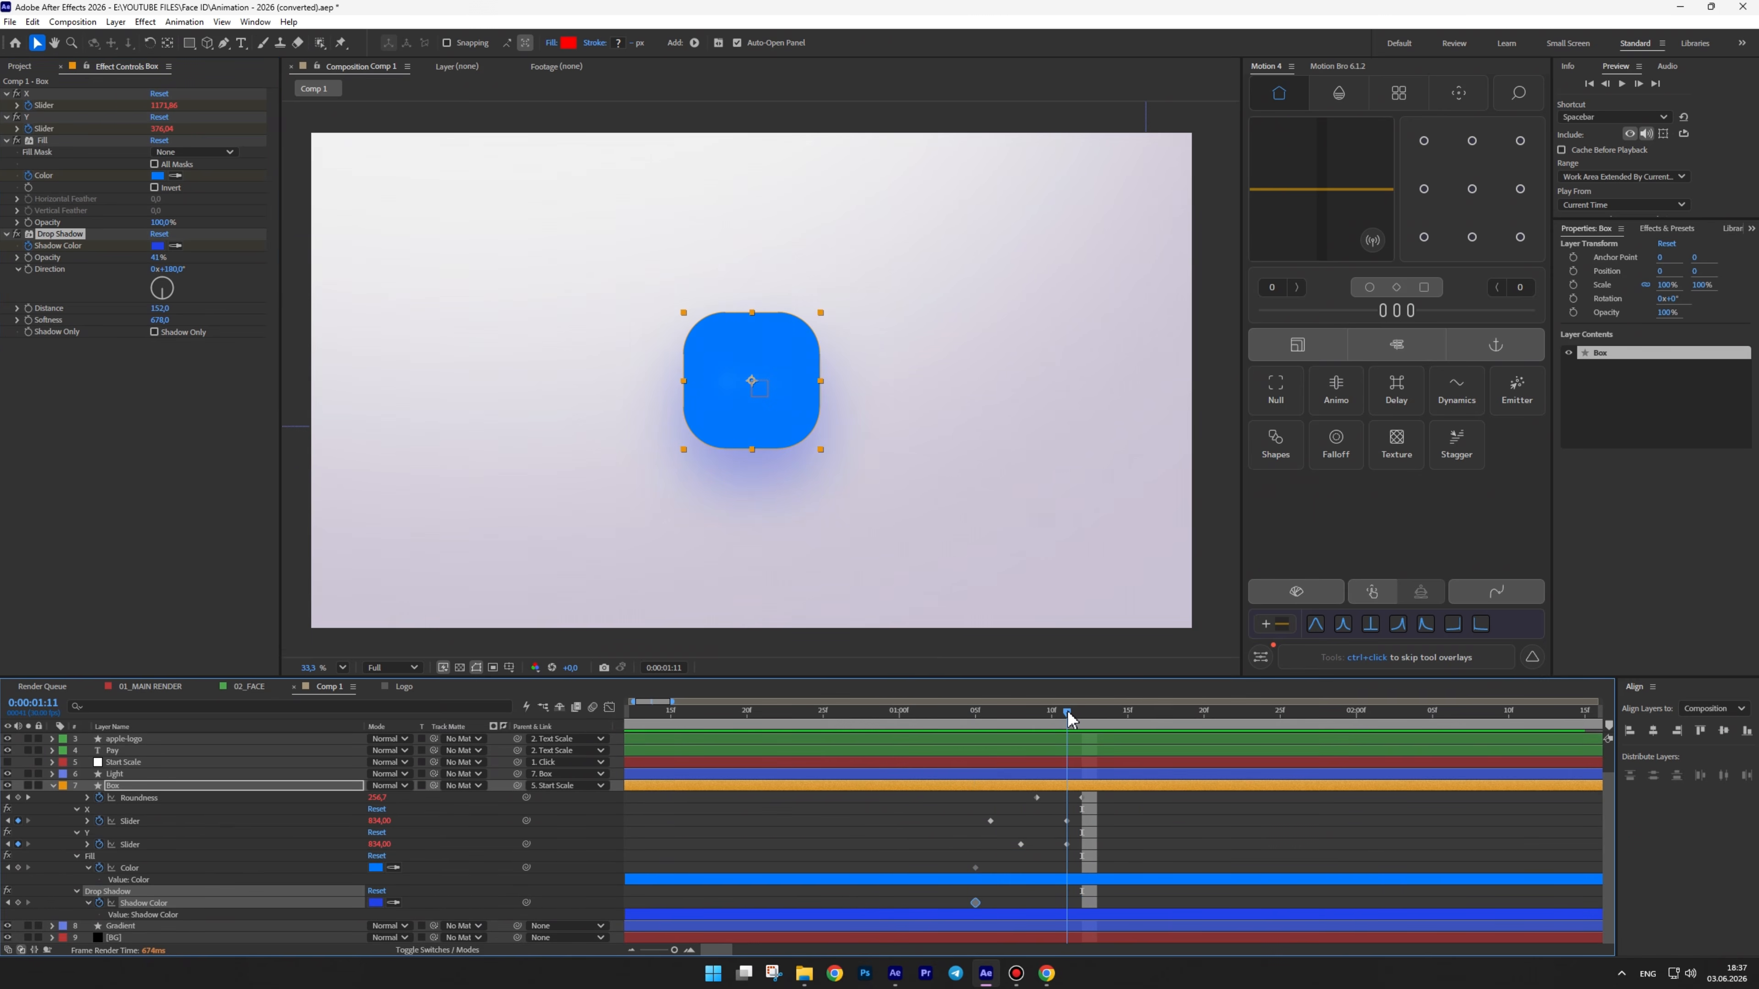
pyautogui.click(375, 868)
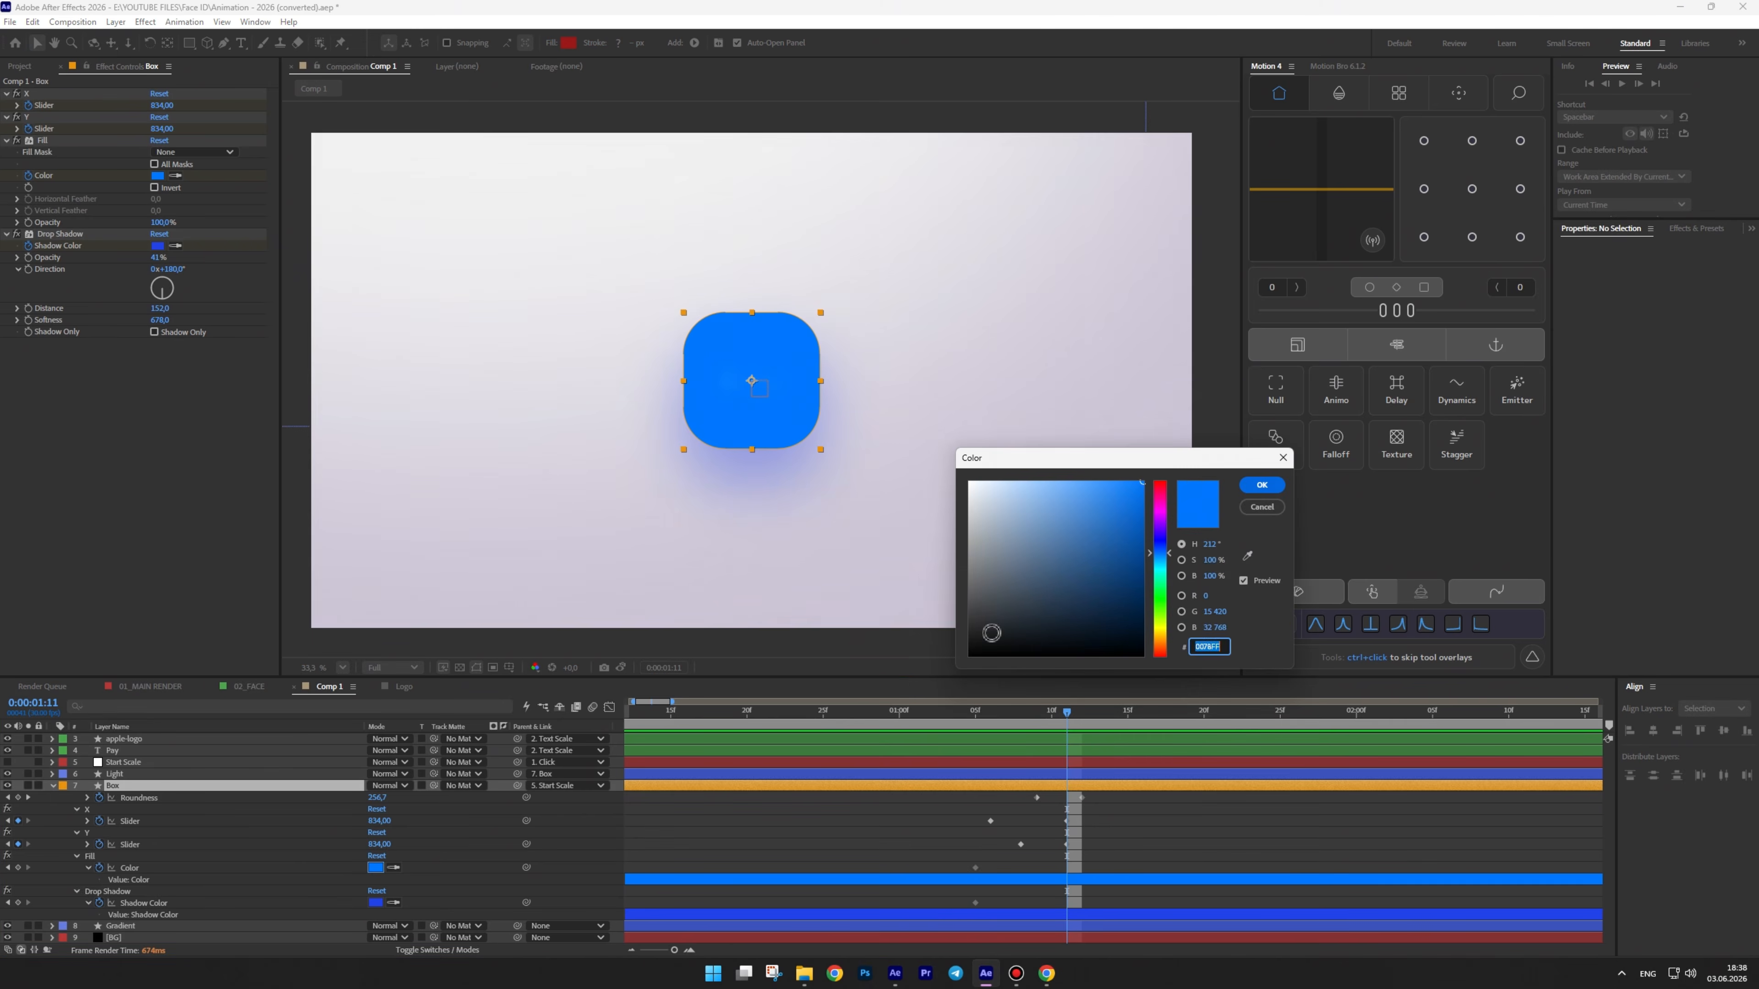
pyautogui.write('000000')
pyautogui.click(1262, 485)
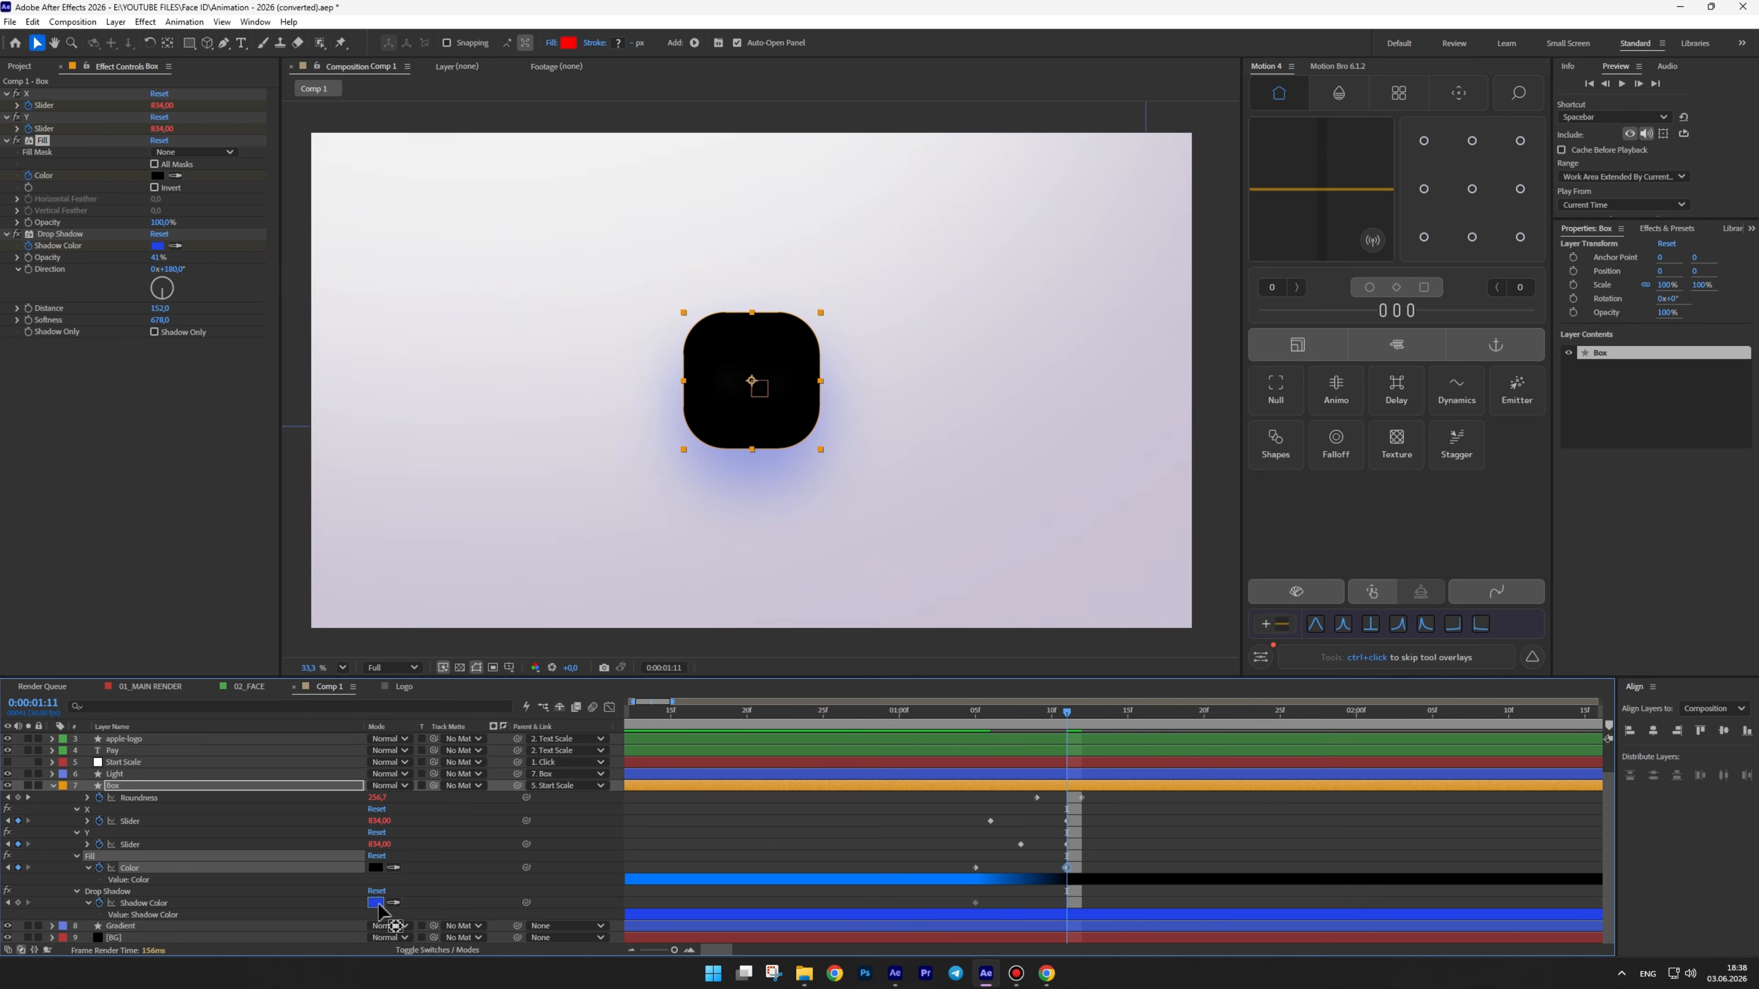
# Set Box's Shadow Color to 1D0B25 at 0:00:01:11 and easy-ease all Fill Color and Shadow Color keyframes
pyautogui.click(375, 903)
pyautogui.write('1D0B25')
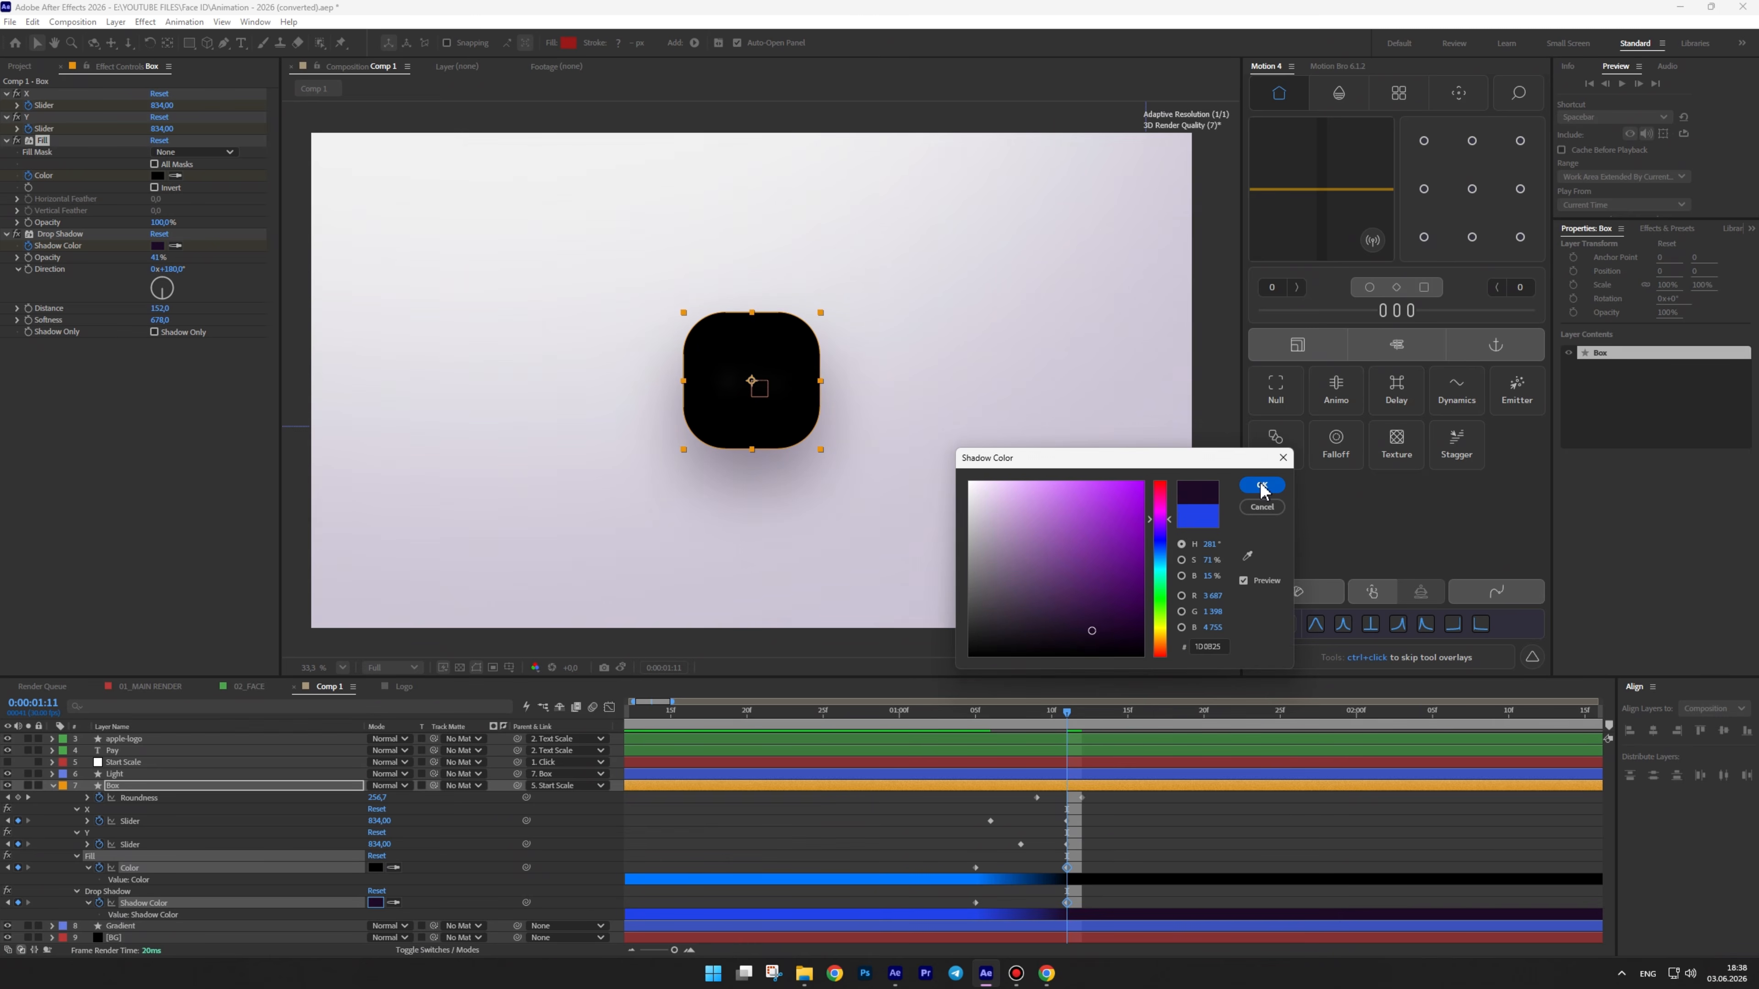
pyautogui.click(1262, 485)
pyautogui.moveTo(1084, 866); pyautogui.dragTo(927, 921)
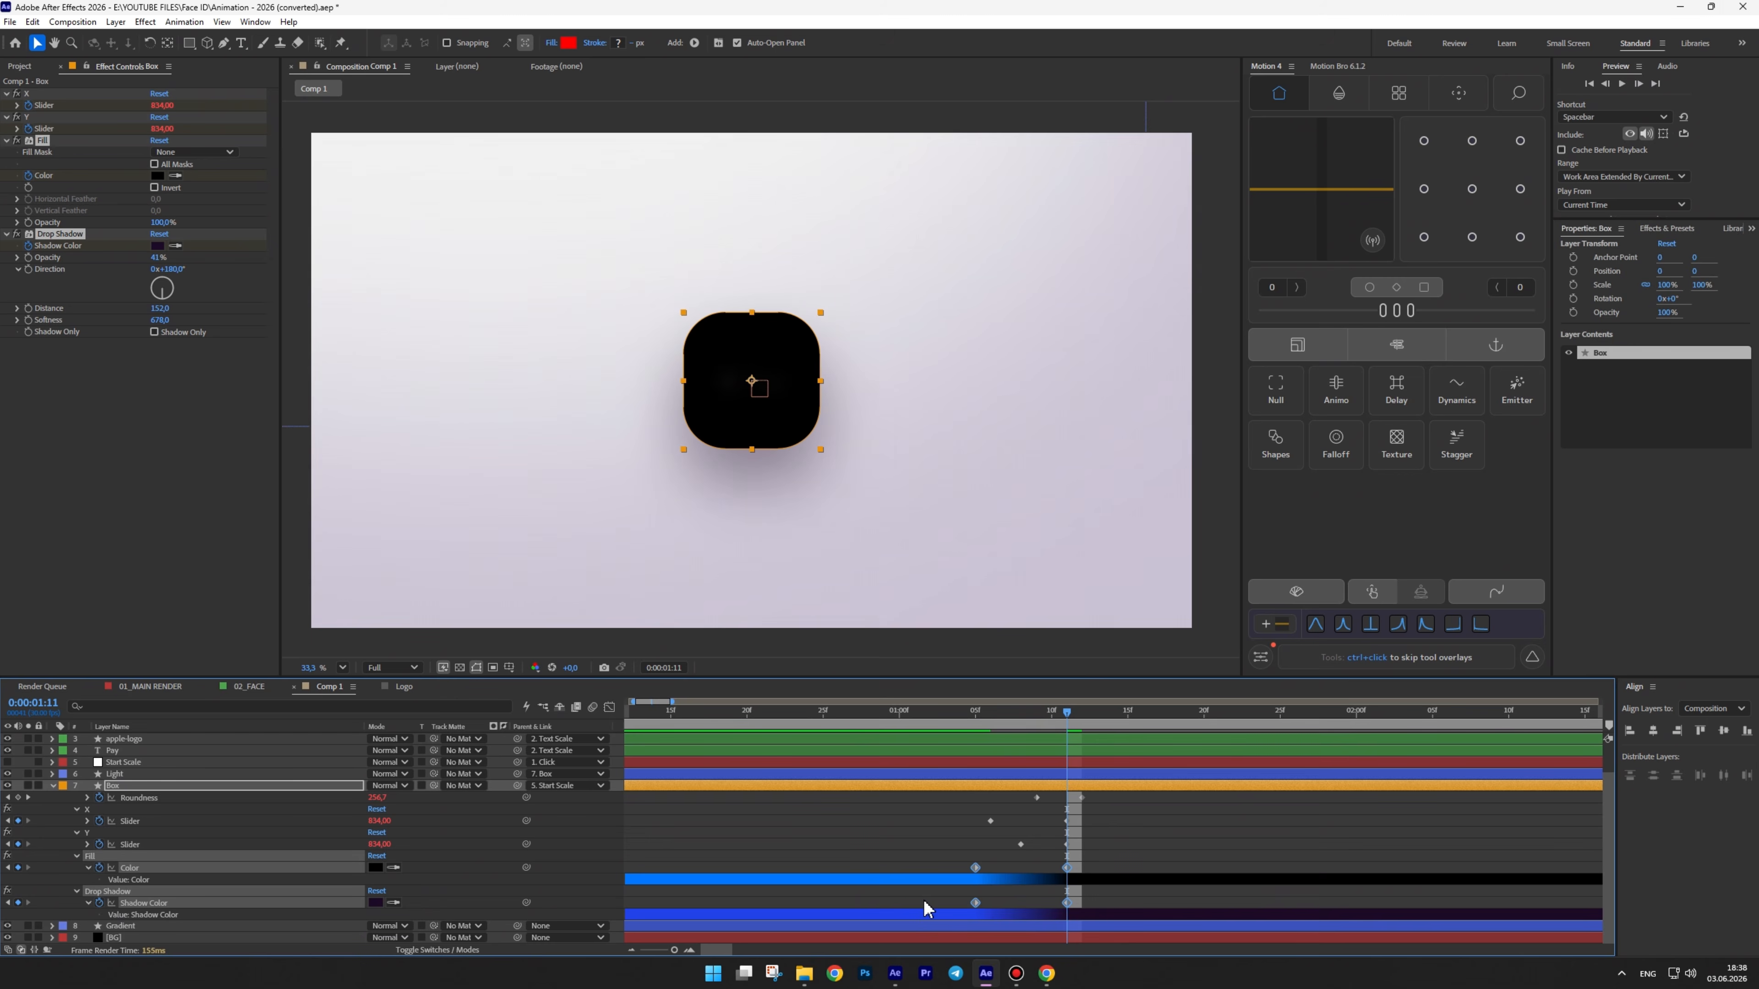
pyautogui.press('F9')
# Preview the whole button animation from the start and scrub through to 0:00:02:00
pyautogui.moveTo(951, 711); pyautogui.dragTo(570, 721)
pyautogui.scroll(-2, 797, 803)
pyautogui.press('space')
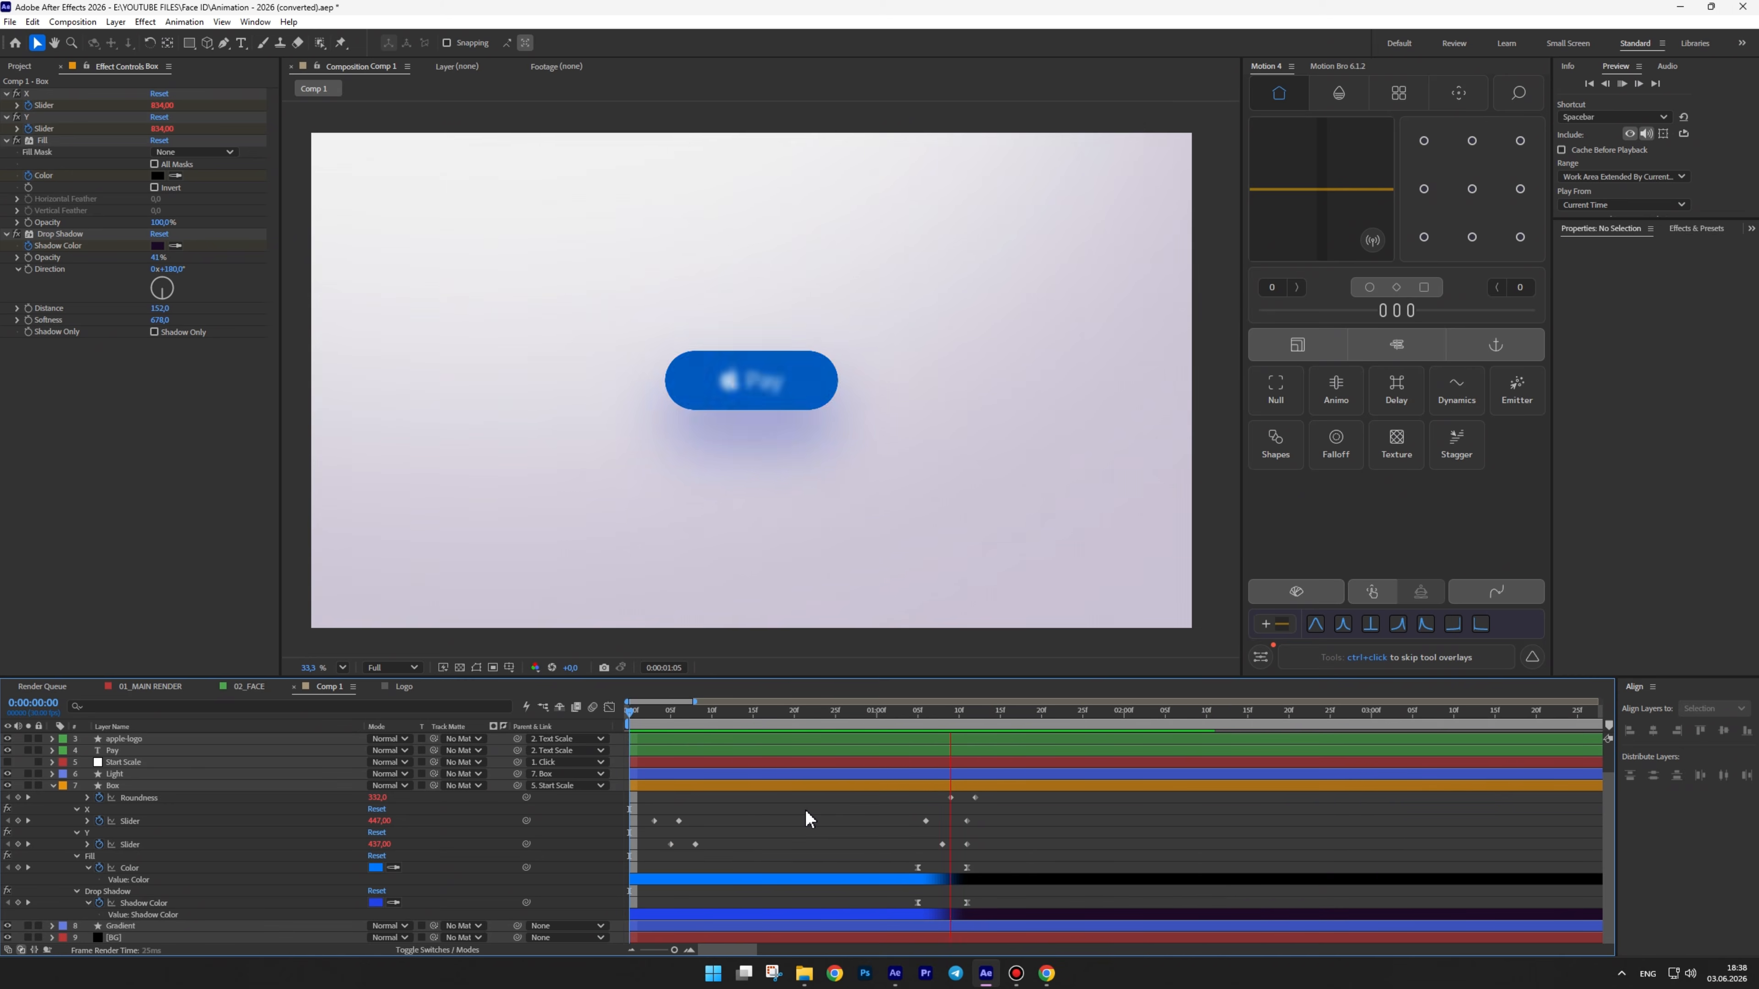
pyautogui.moveTo(631, 715); pyautogui.dragTo(1116, 675)
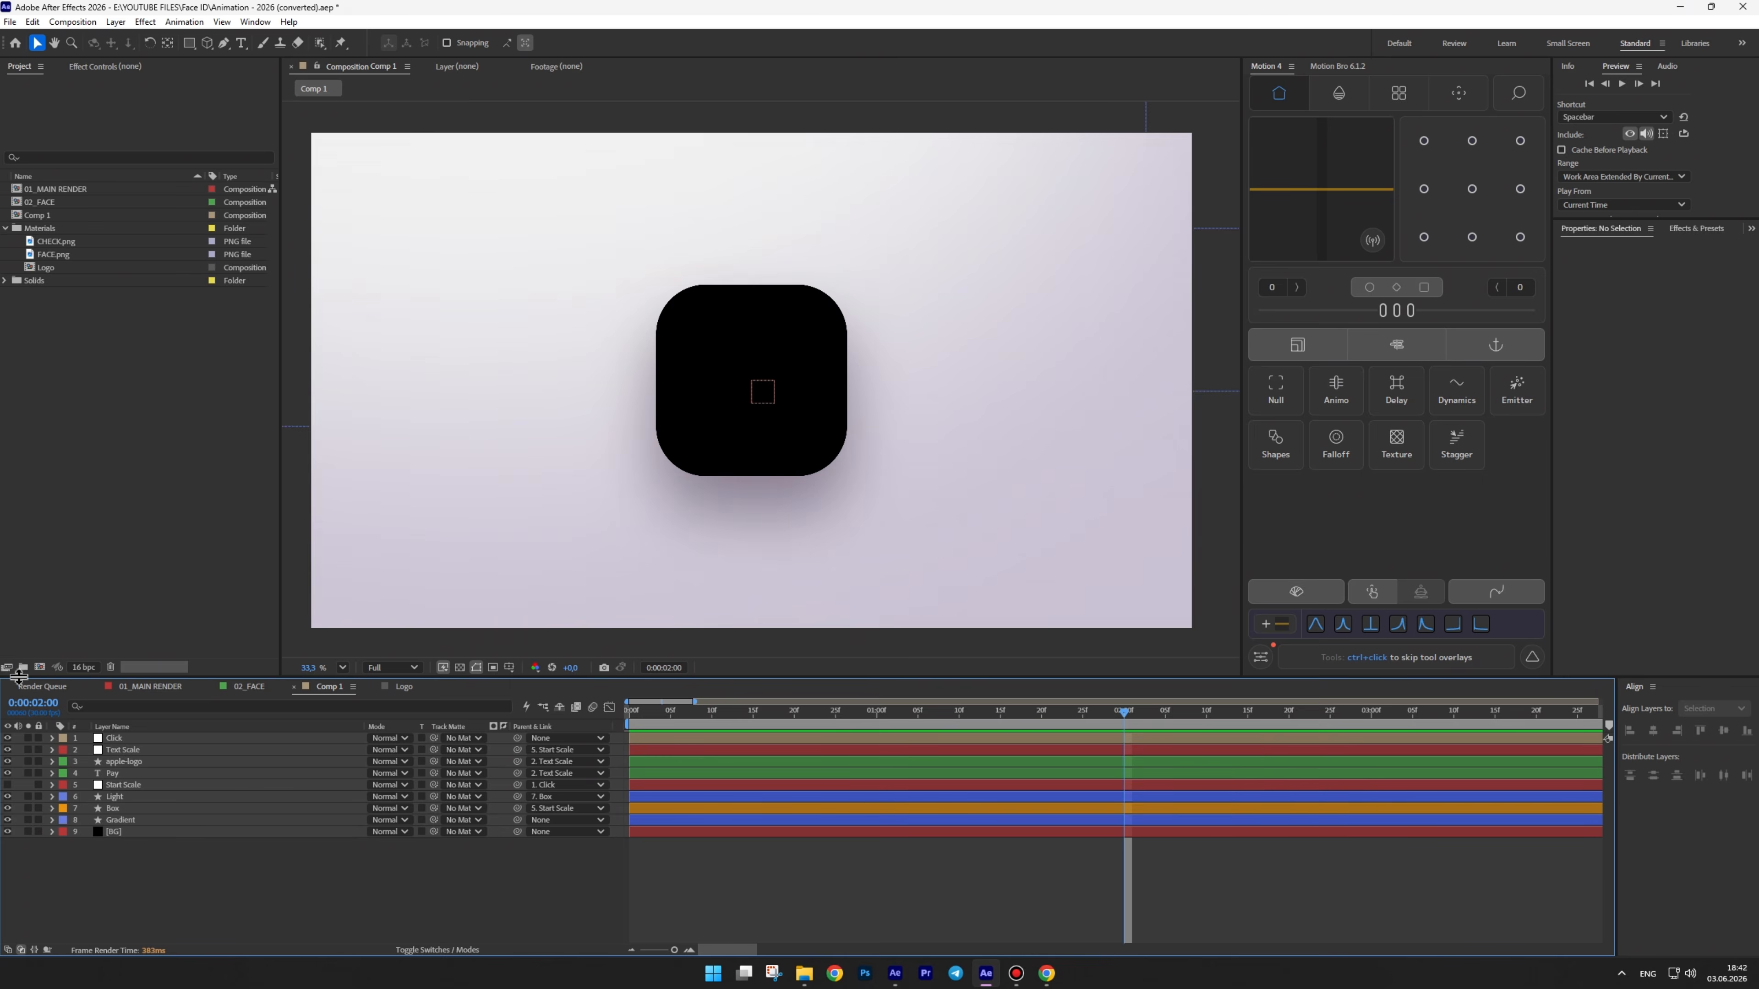
# Create a new composition named FACE COMP, 1000 px wide and 1000 px high
pyautogui.click(39, 666)
pyautogui.write('FACE COMP')
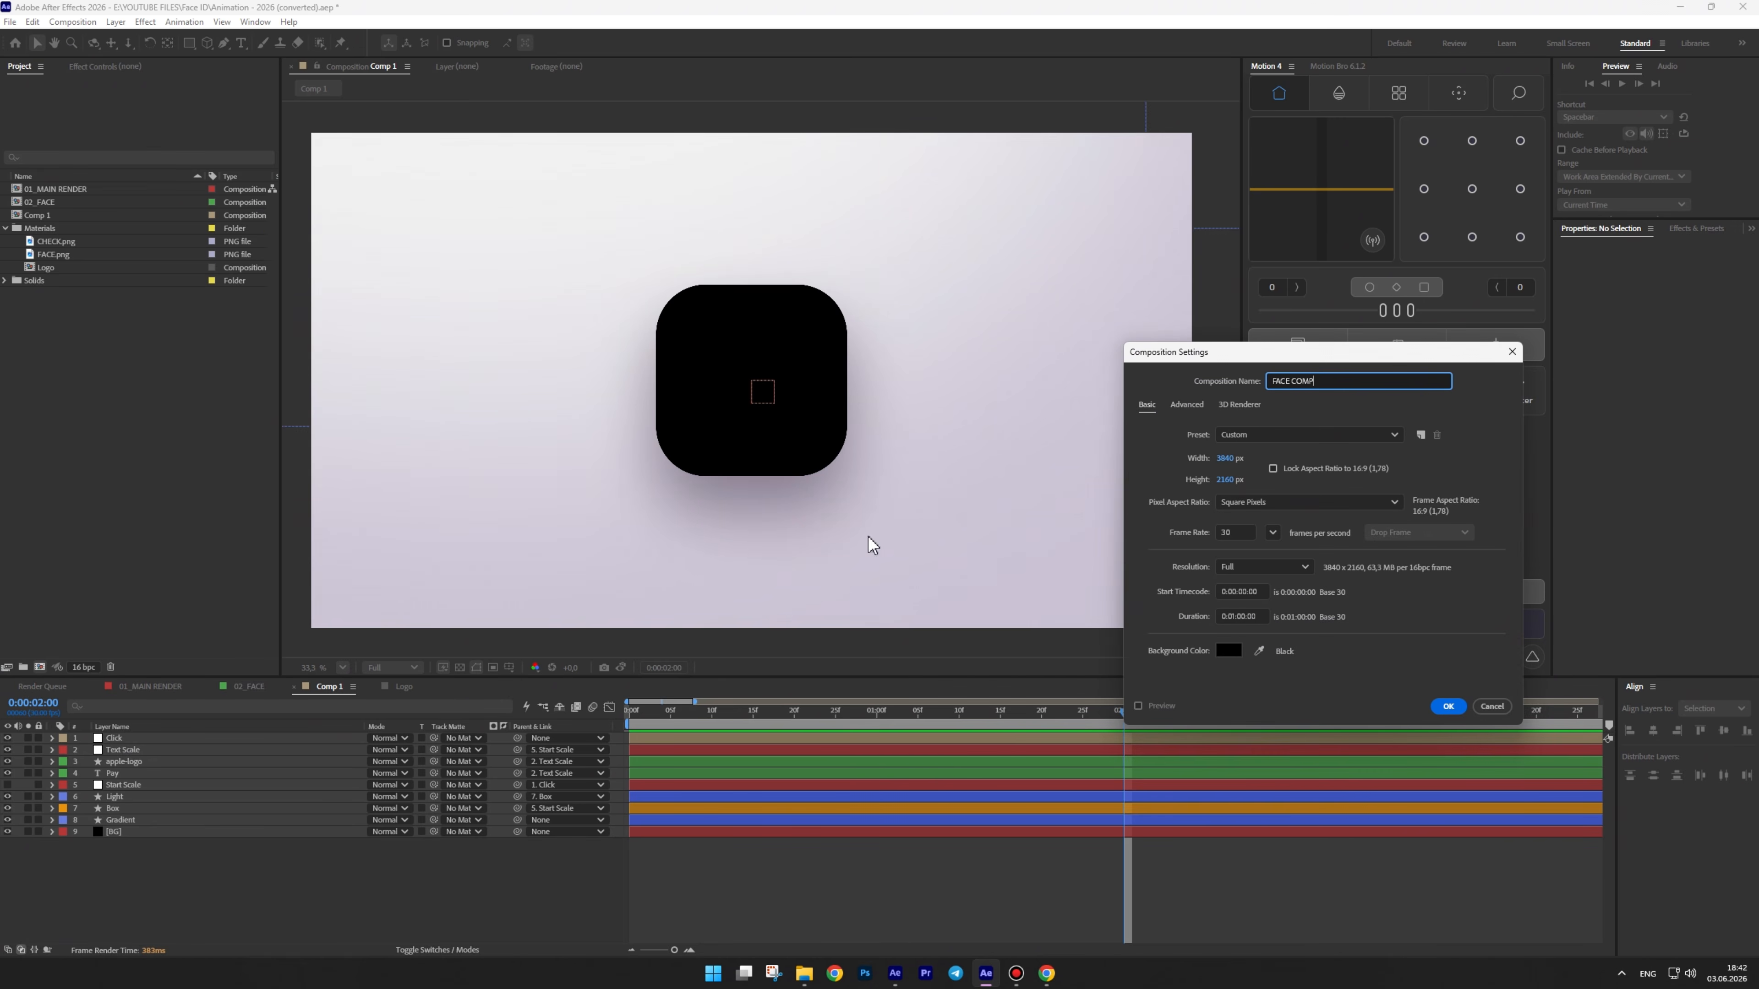
pyautogui.click(1227, 458)
pyautogui.write('1000')
pyautogui.press('Tab')
pyautogui.write('1')
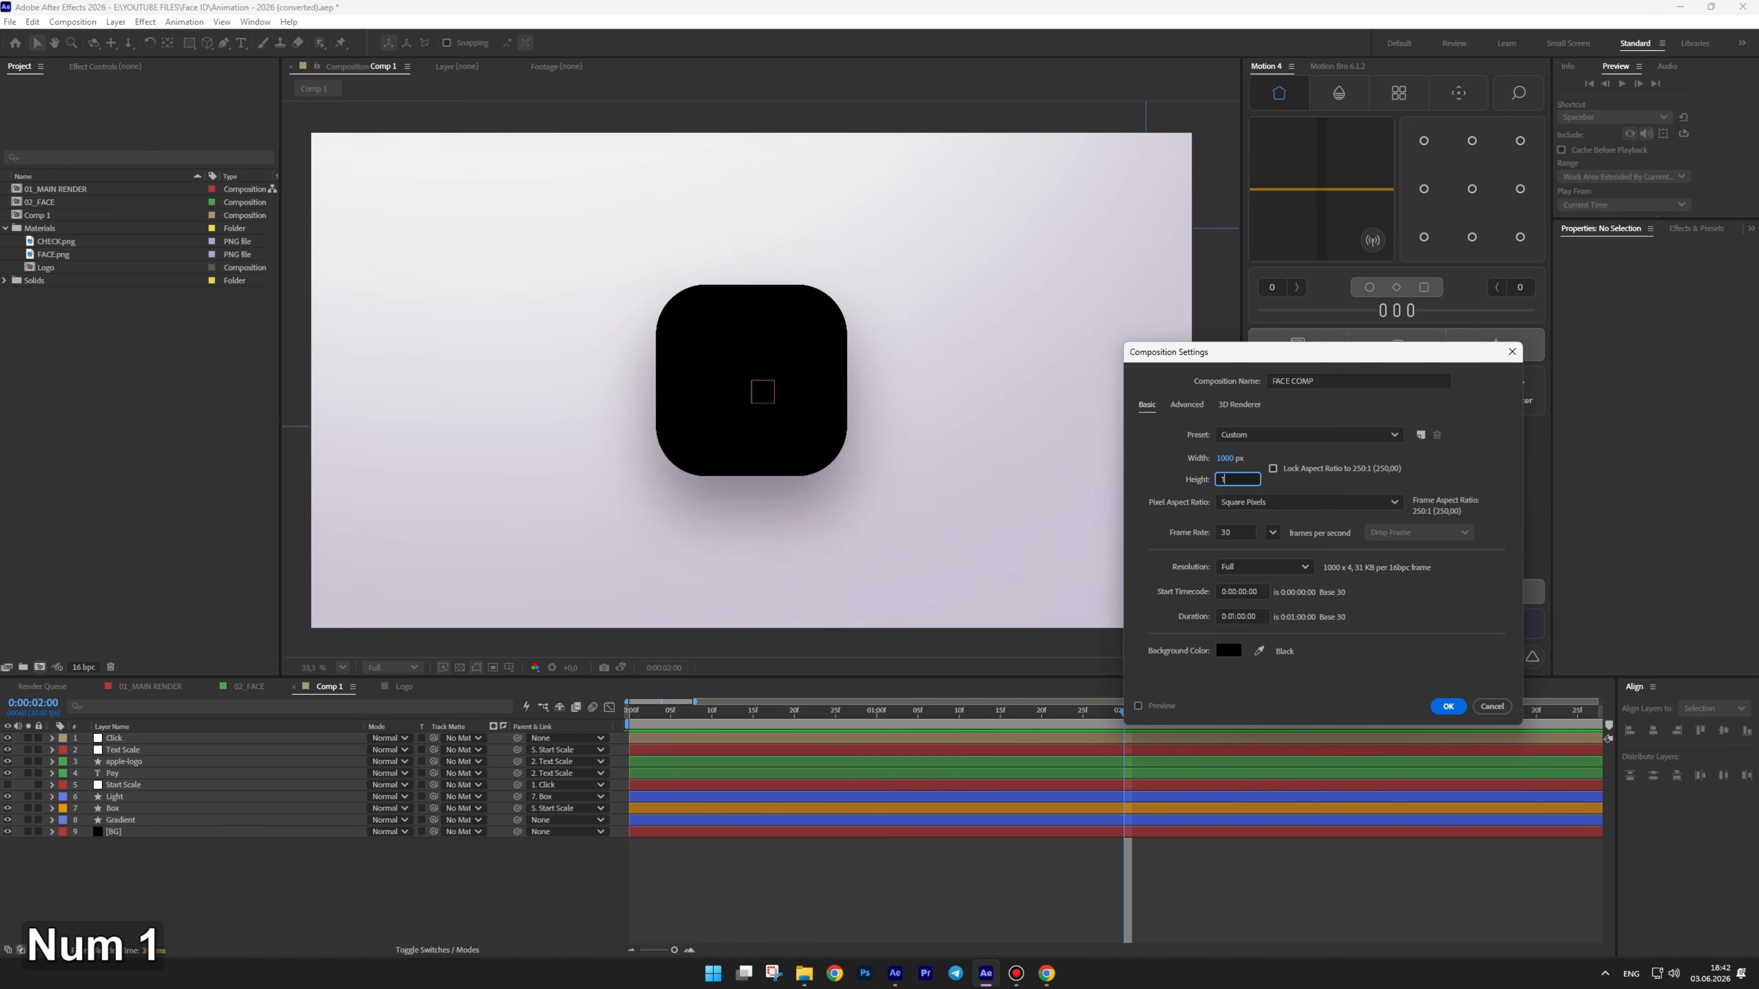
pyautogui.click(1447, 706)
# Add FACE.png from the Materials folder as a layer in FACE COMP
pyautogui.scroll(3, 831, 485)
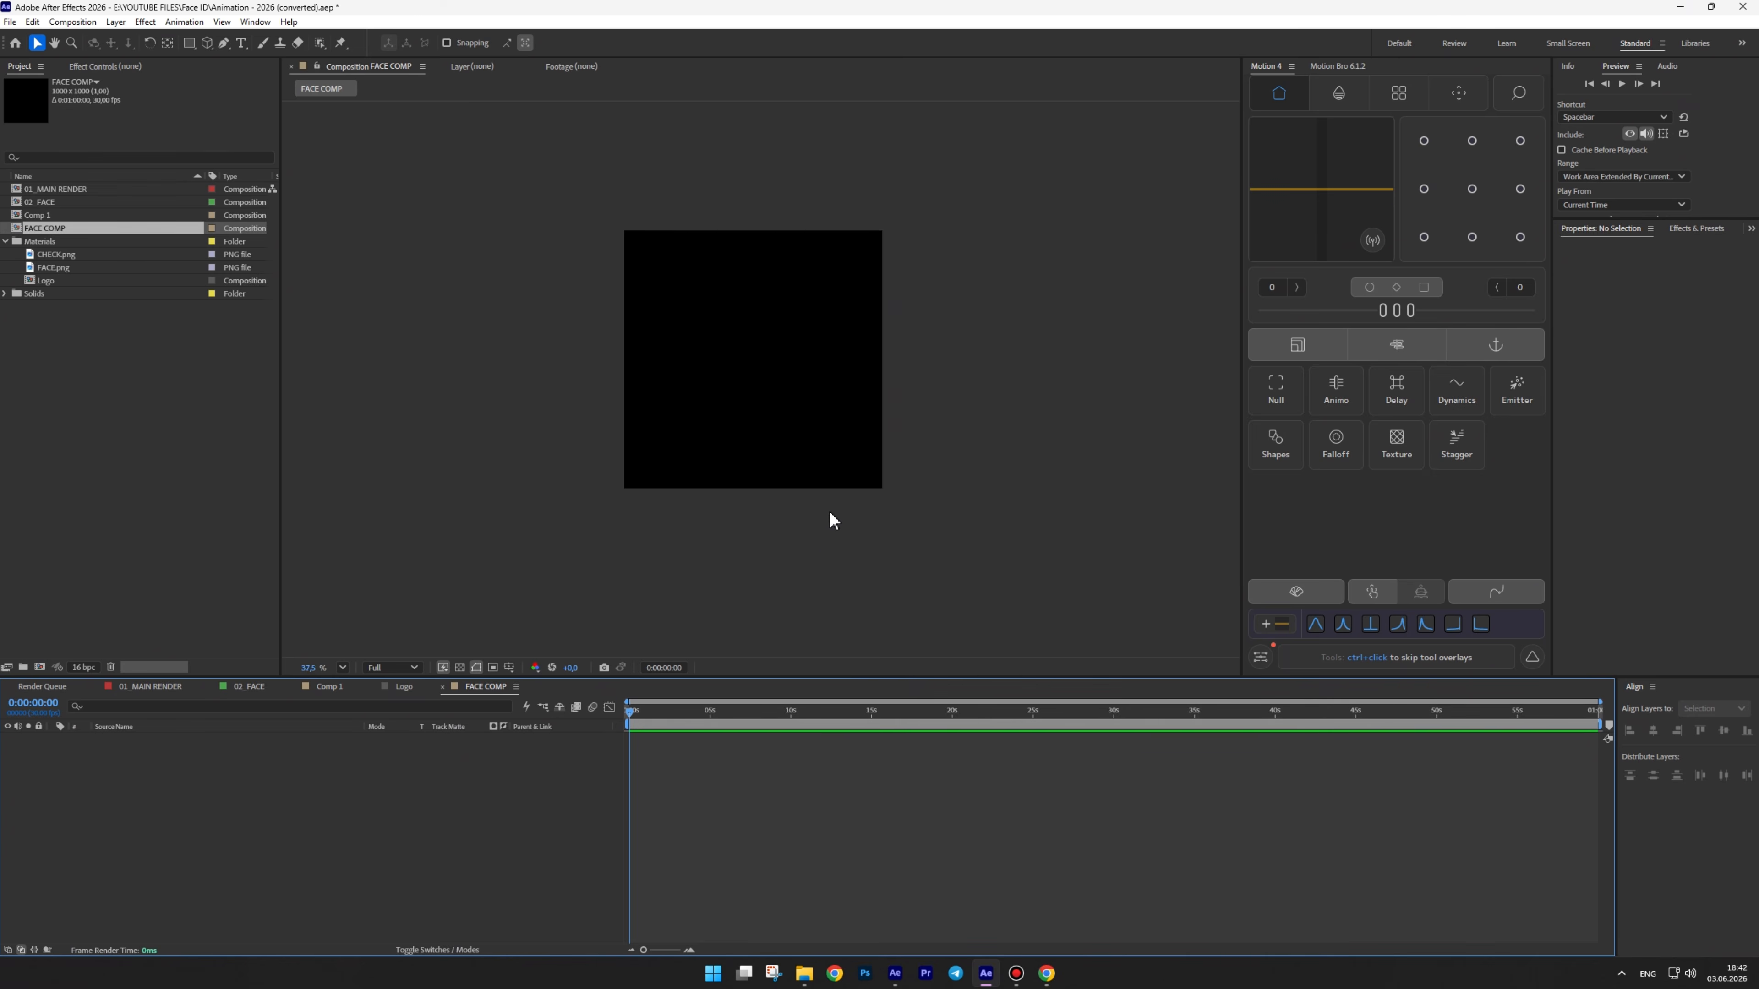
pyautogui.scroll(2, 835, 432)
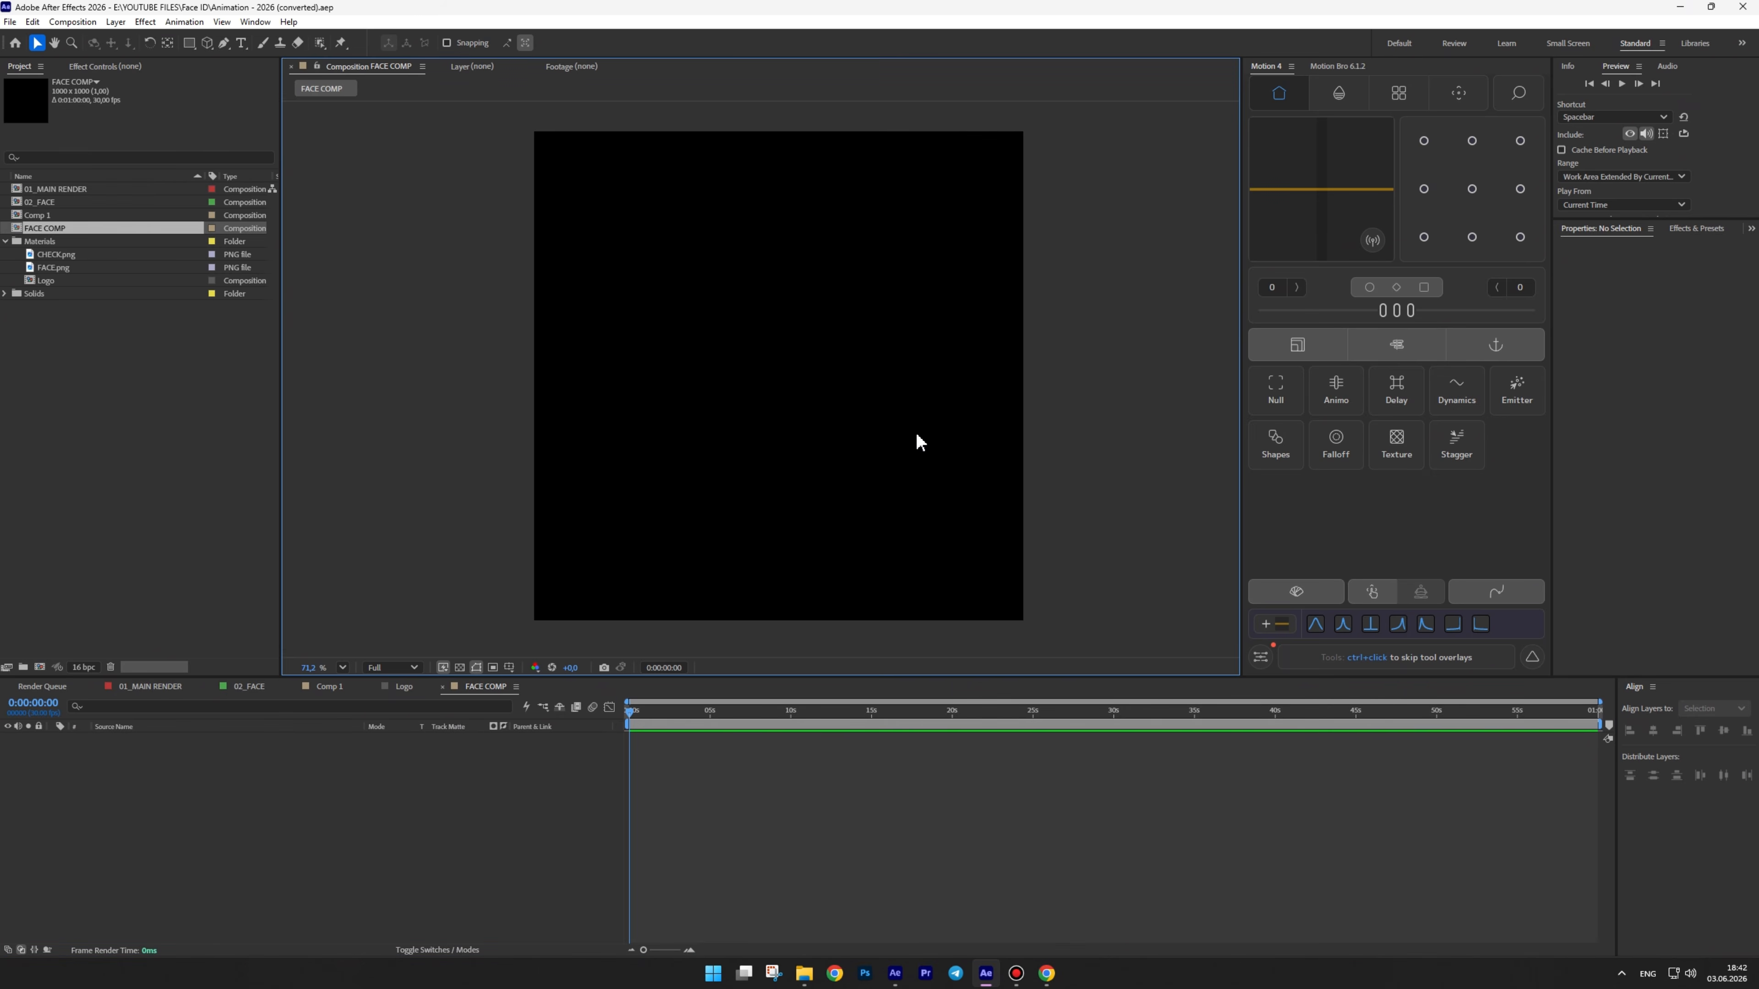
pyautogui.click(53, 269)
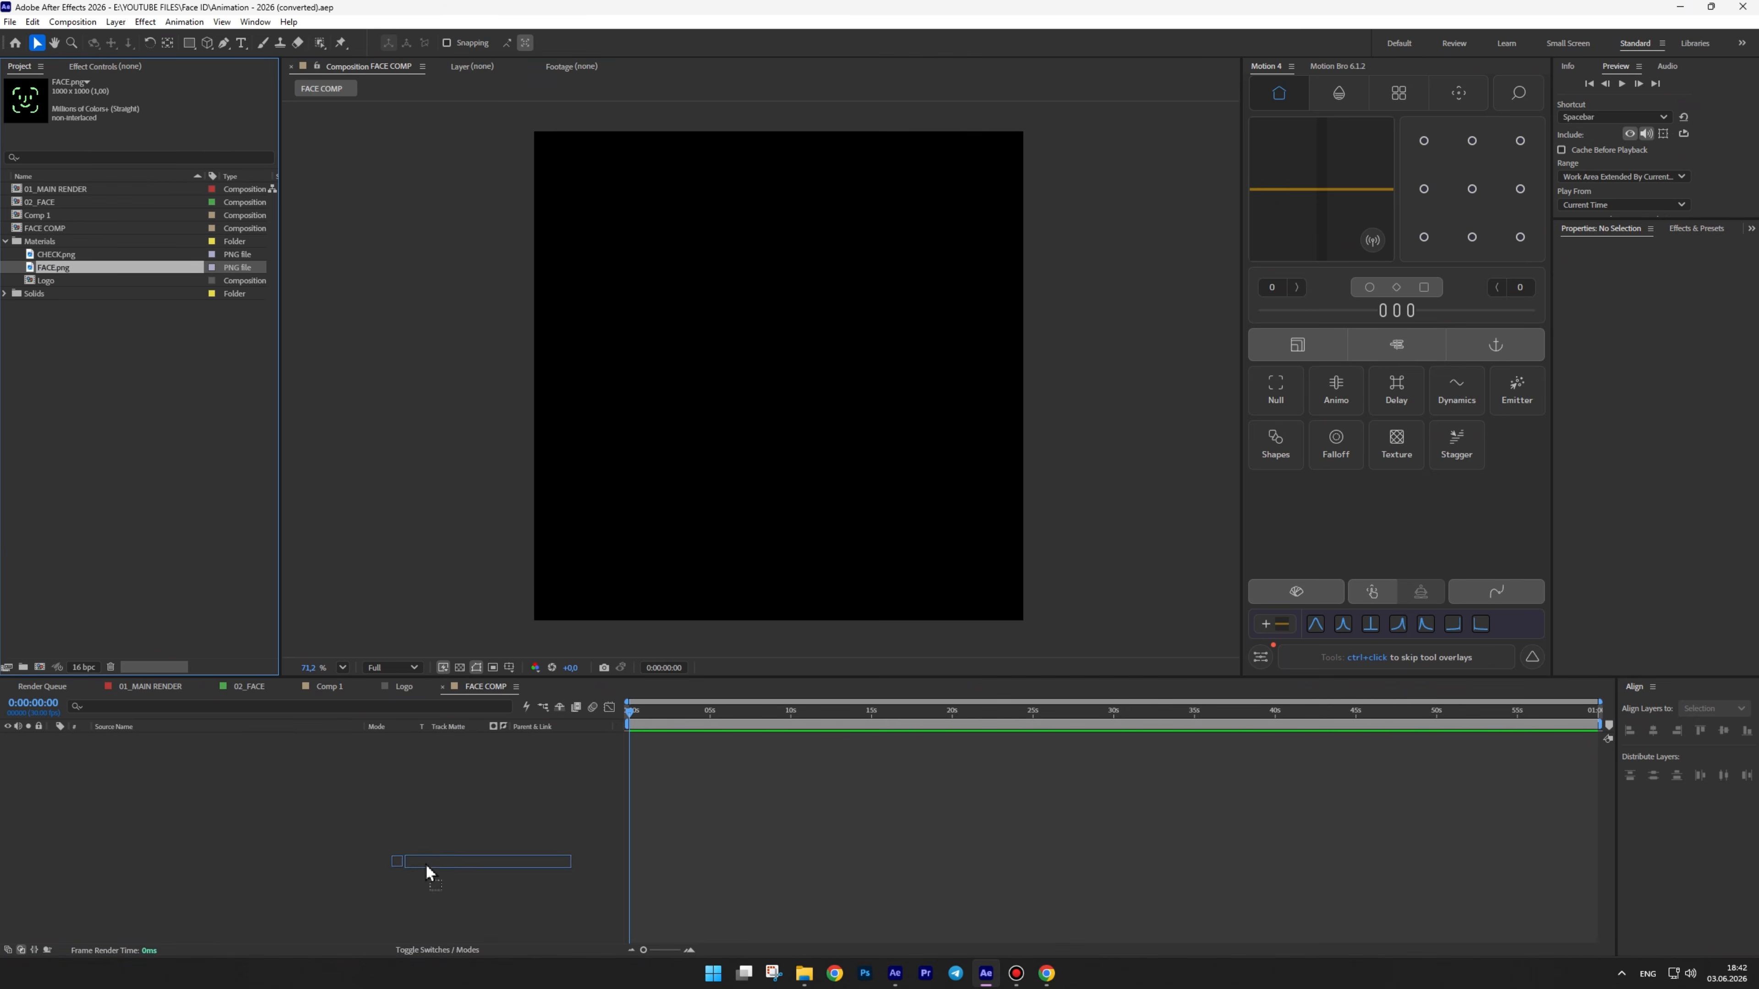
pyautogui.moveTo(426, 872); pyautogui.dragTo(424, 854)
pyautogui.click(1096, 308)
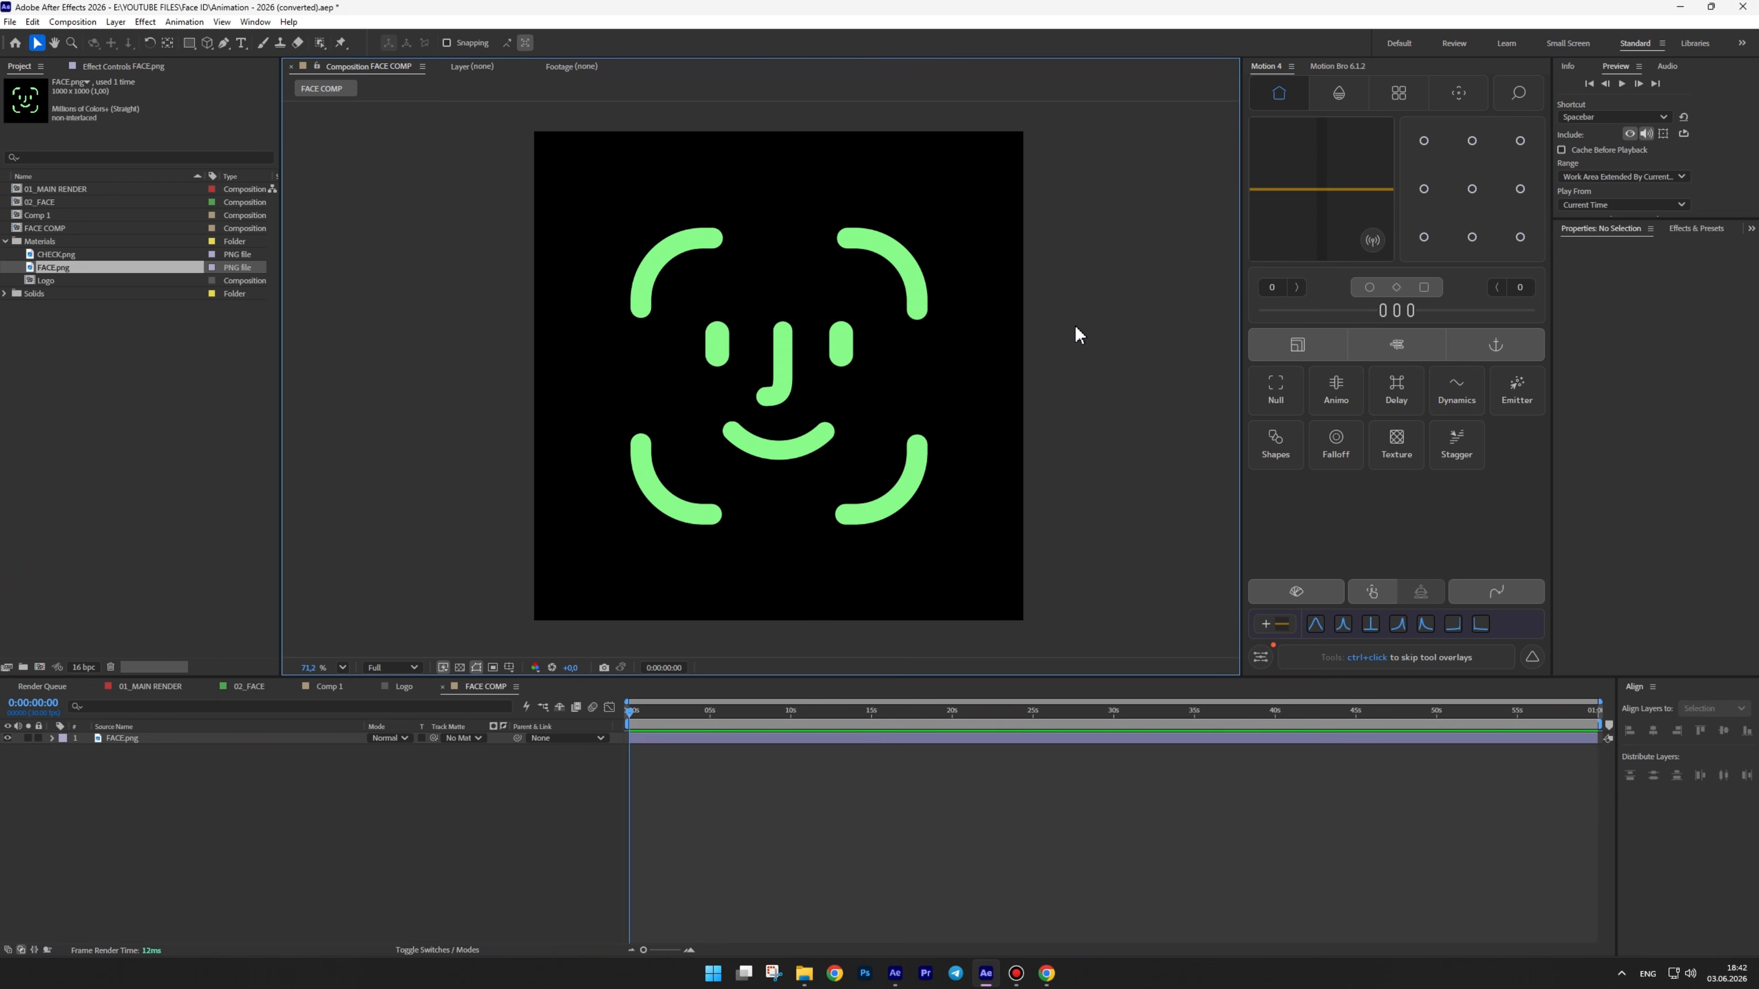
# Trace the face's left eye with a straight vertical Pen tool path, set its stroke width to 47 px, and center it on the eye
pyautogui.scroll(1, 1075, 336)
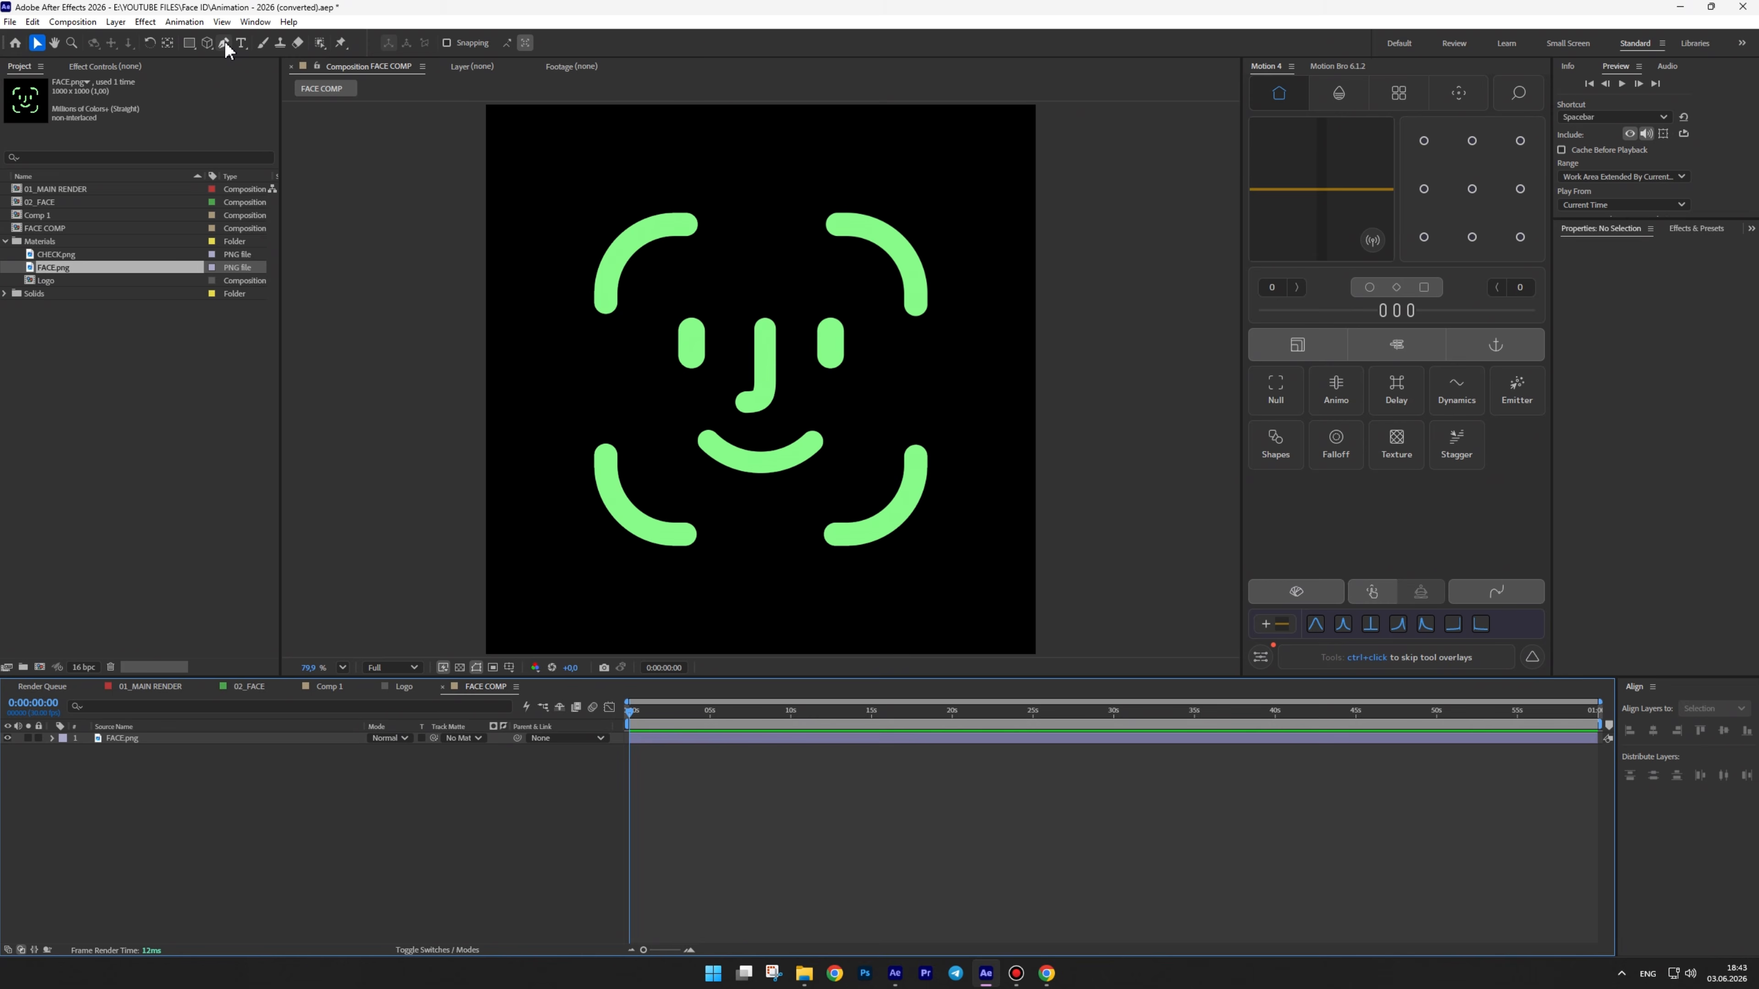
pyautogui.click(224, 43)
pyautogui.scroll(12, 708, 352)
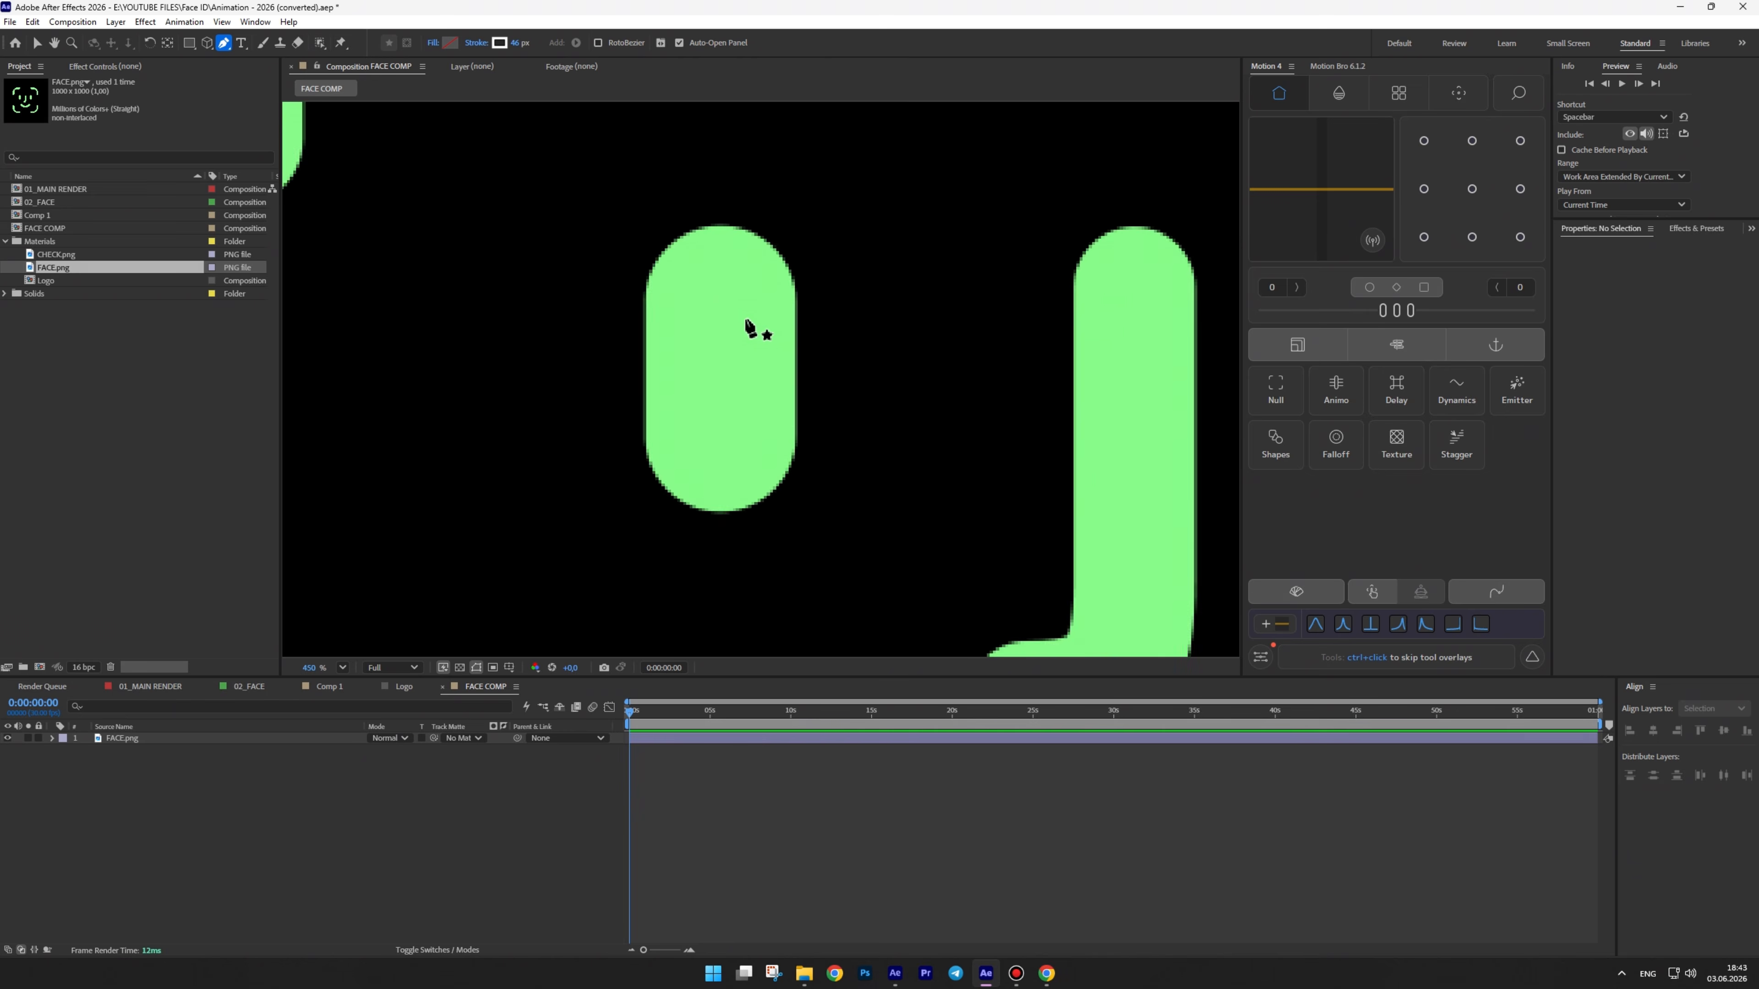
pyautogui.click(723, 295)
pyautogui.keyDown('shift'); pyautogui.click(723, 406); pyautogui.keyUp('shift')
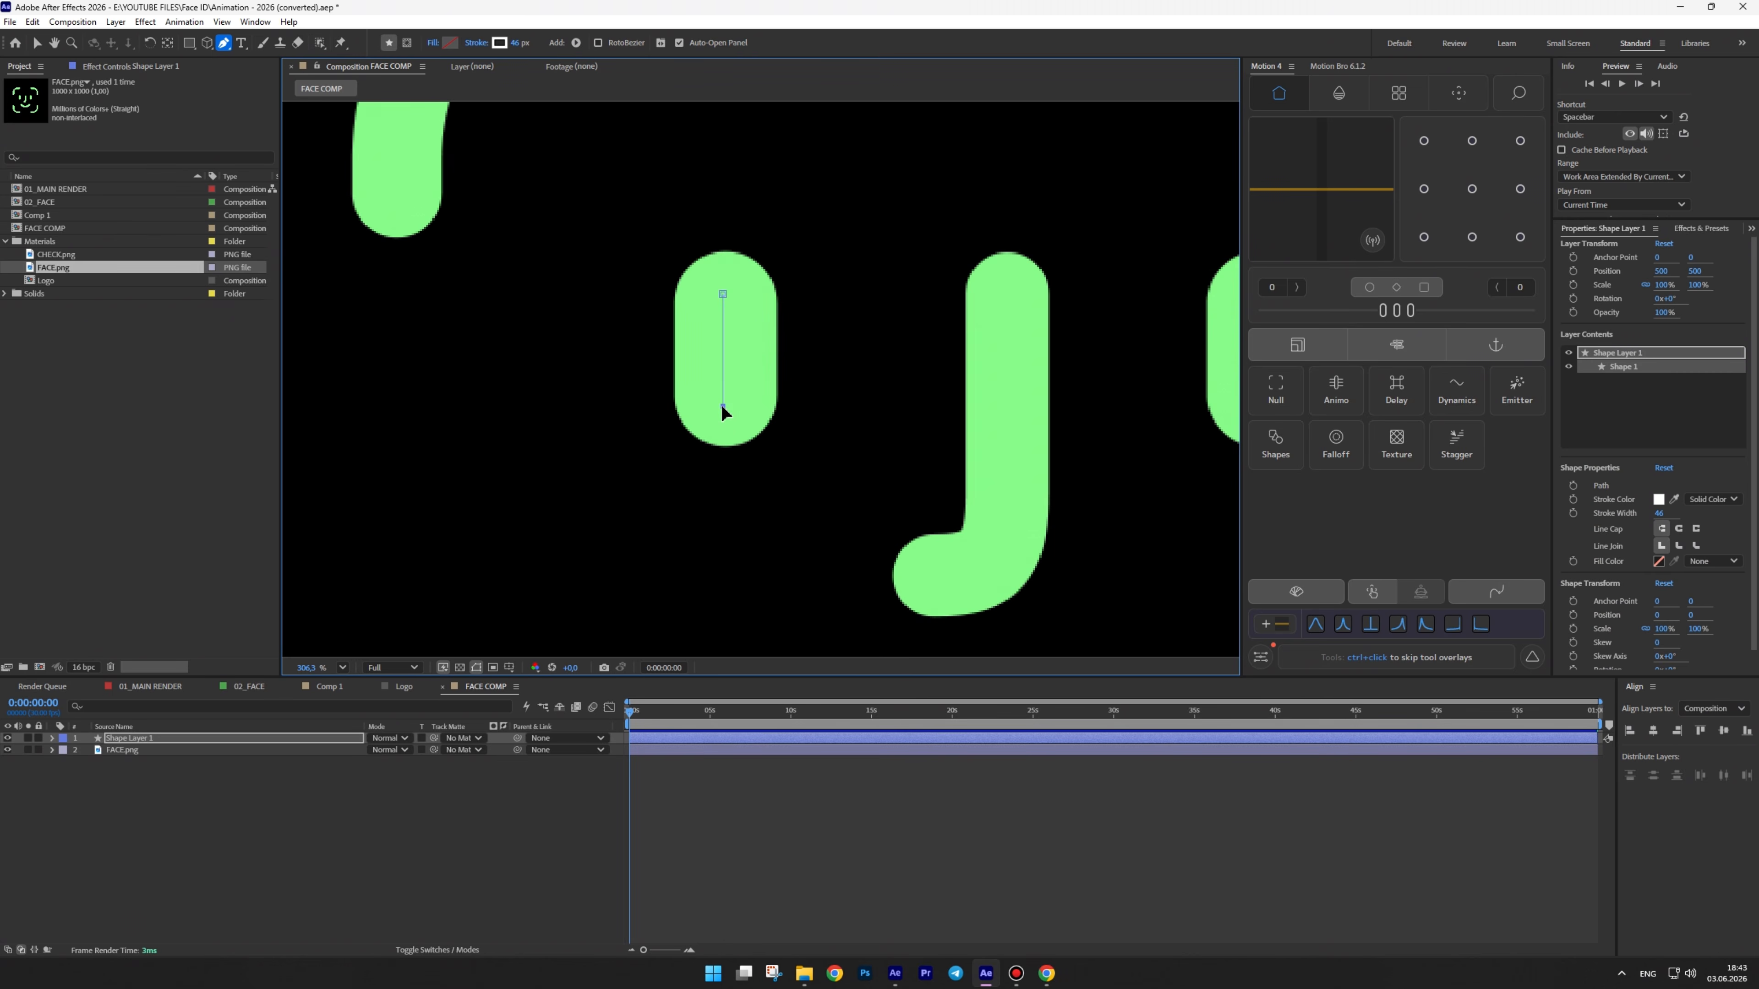
pyautogui.moveTo(516, 46); pyautogui.dragTo(519, 43)
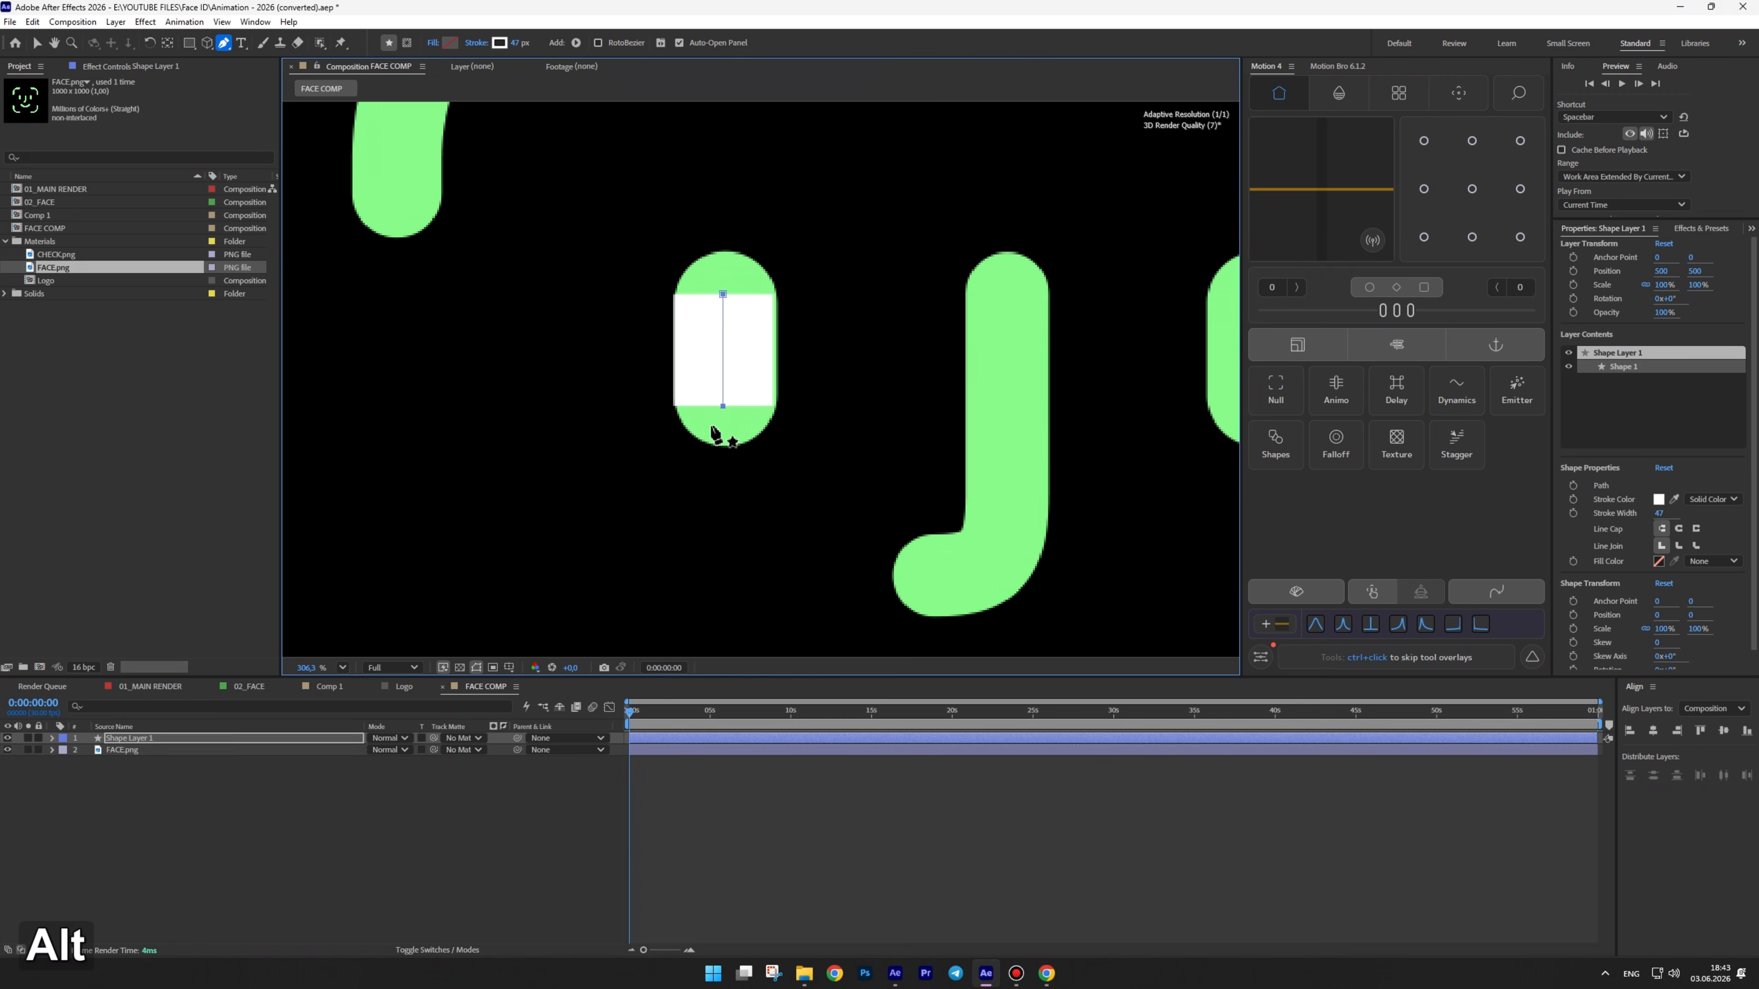
pyautogui.keyDown('alt'); pyautogui.click(724, 405); pyautogui.keyUp('alt')
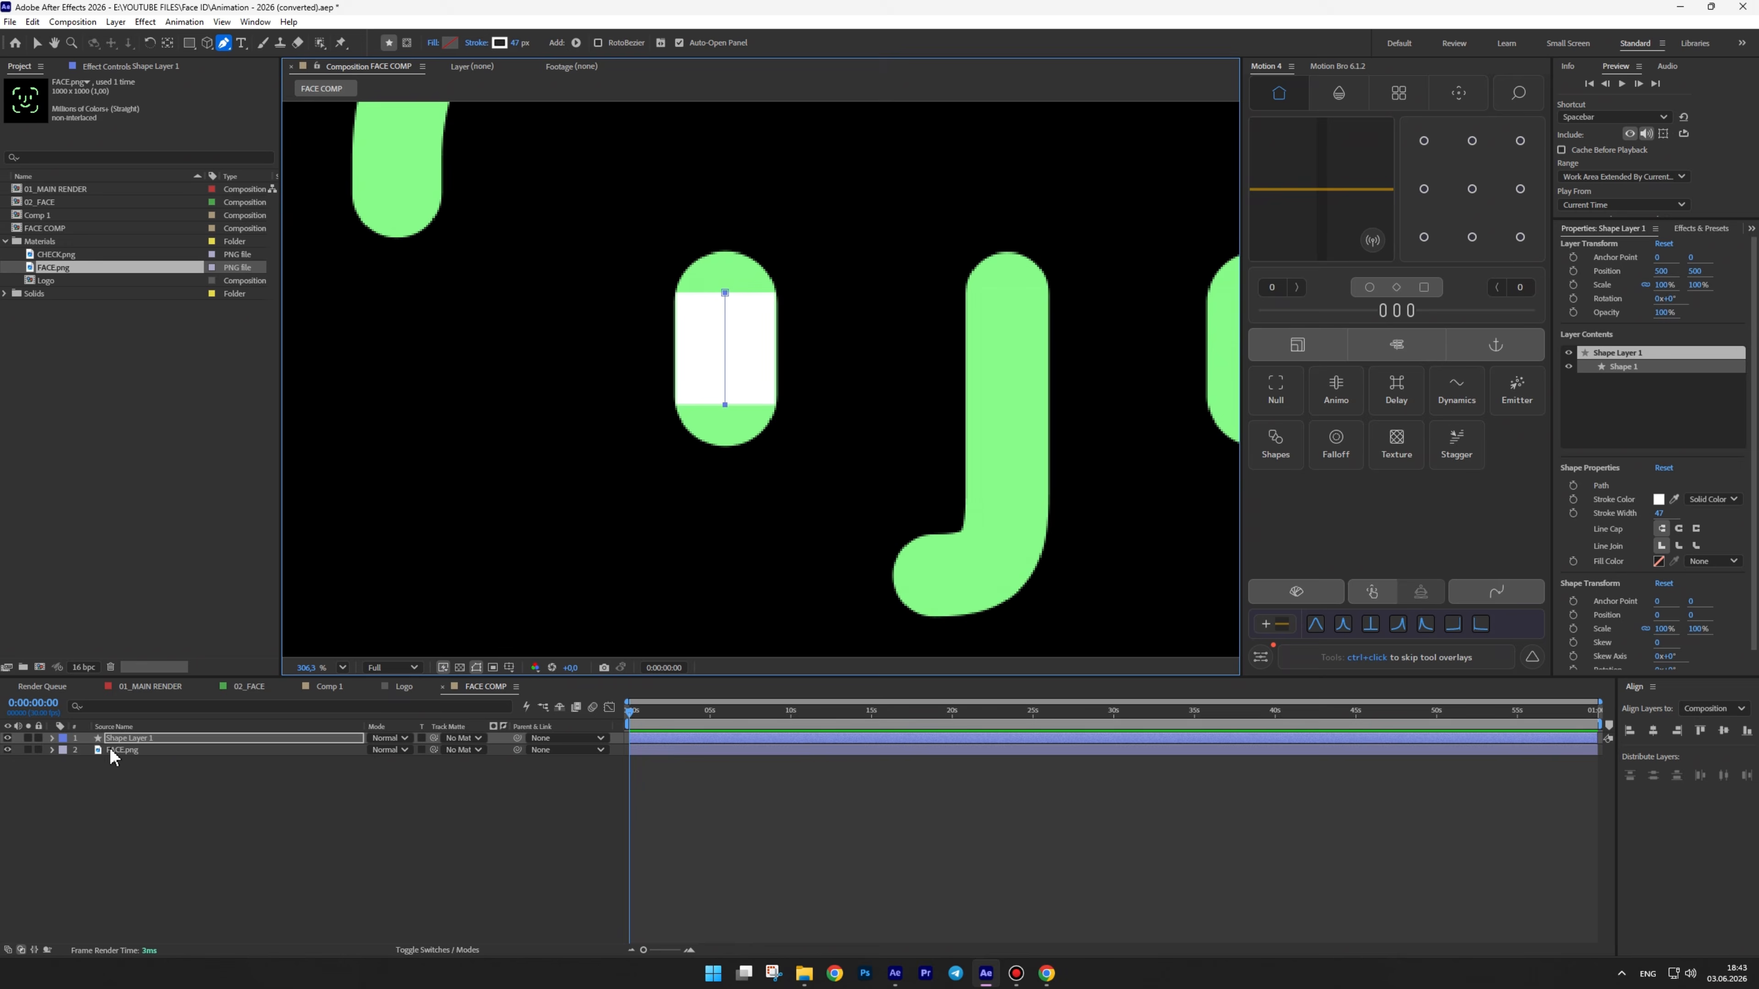
# Set the eye stroke to Round Cap and Round Join, and shorten both path ends to match the eye's height
pyautogui.click(52, 738)
pyautogui.click(65, 750)
pyautogui.click(76, 763)
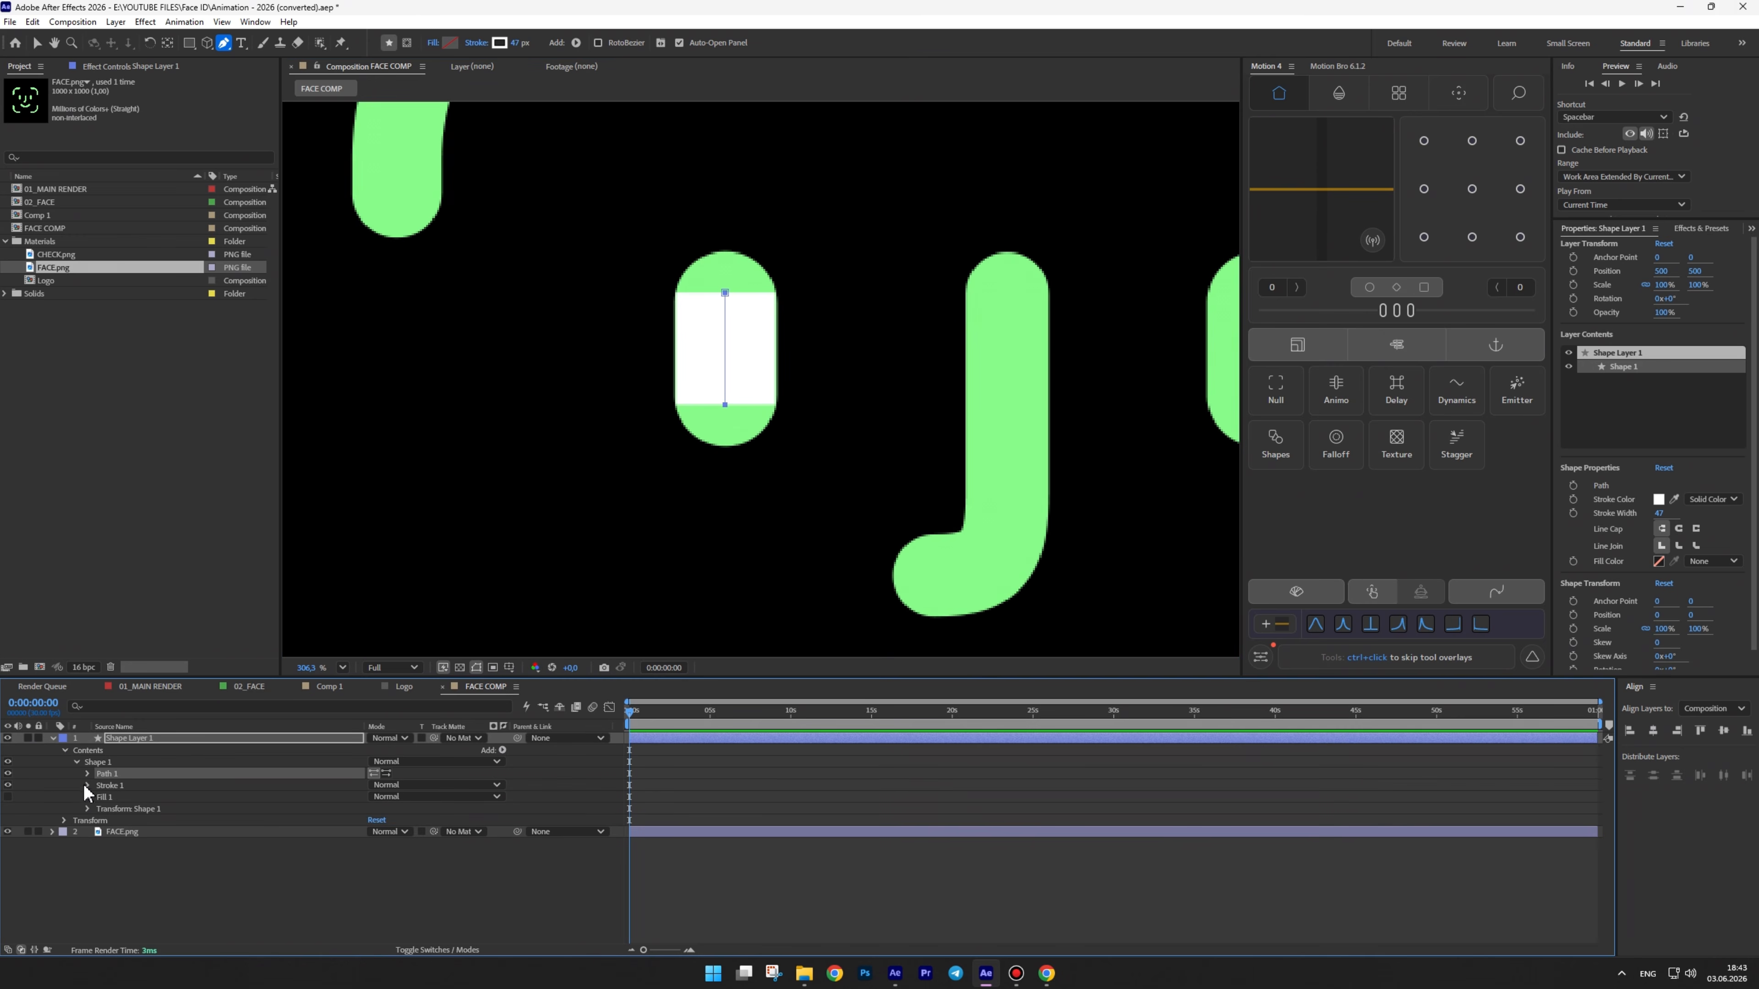
pyautogui.click(87, 786)
pyautogui.click(152, 846)
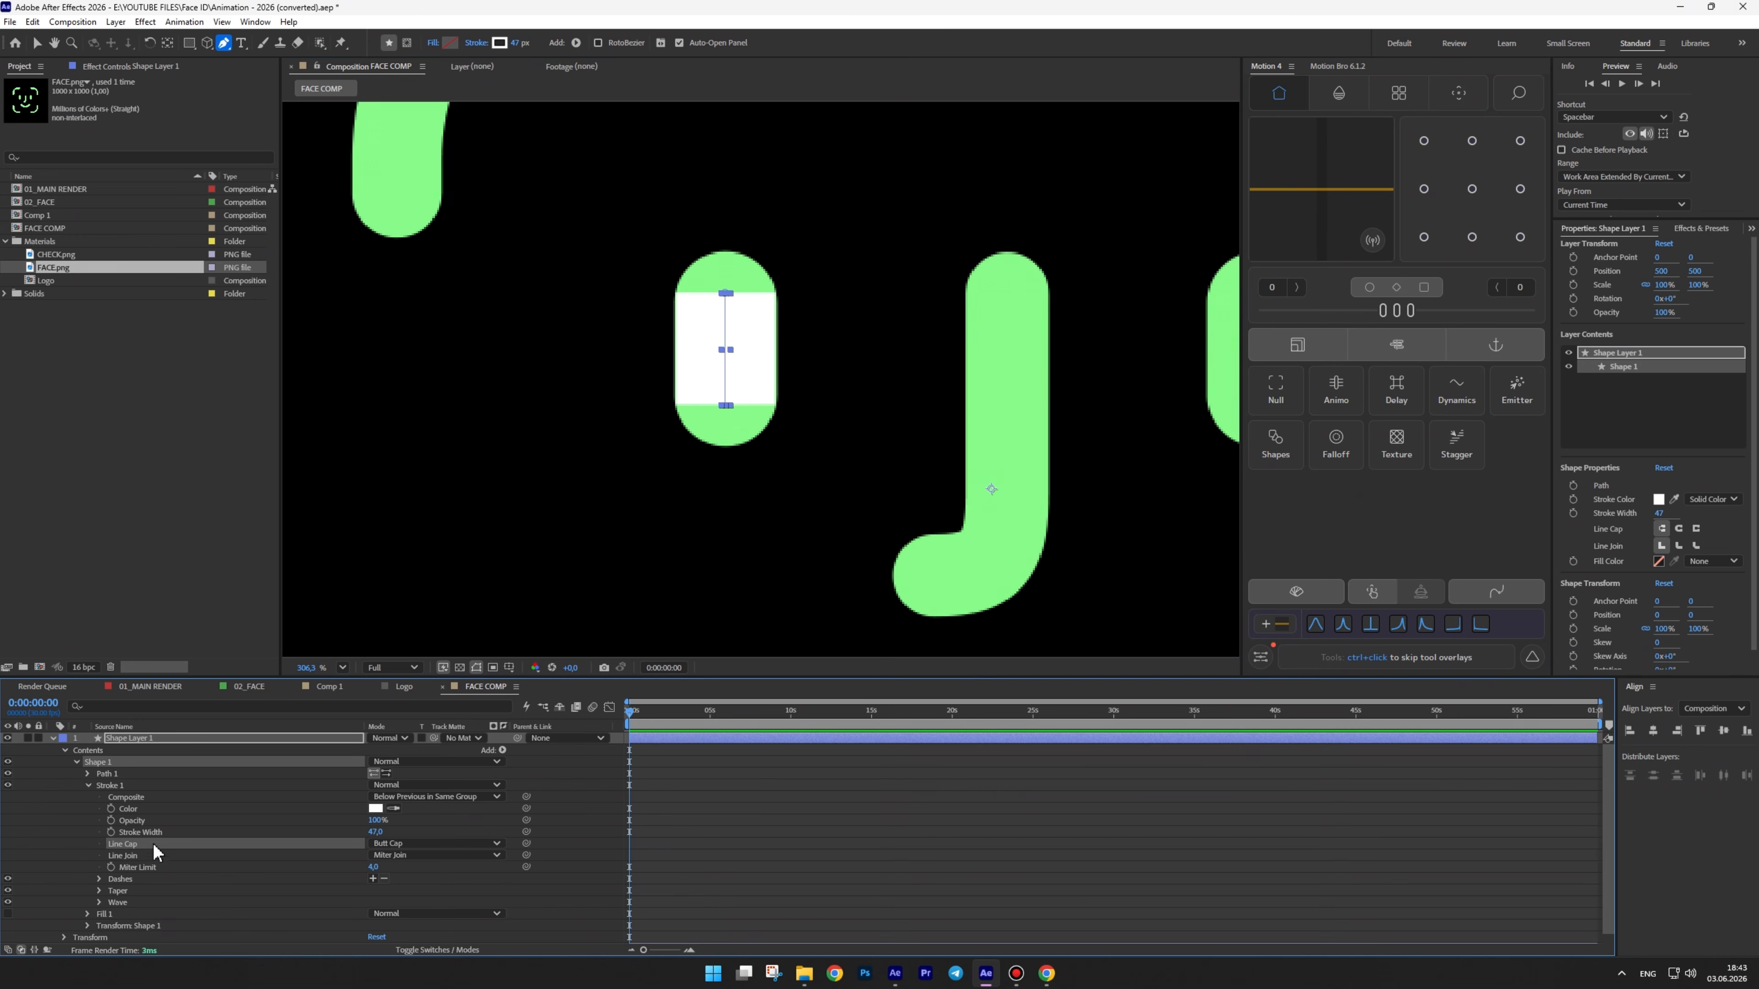
pyautogui.click(416, 843)
pyautogui.click(413, 873)
pyautogui.click(416, 856)
pyautogui.click(413, 885)
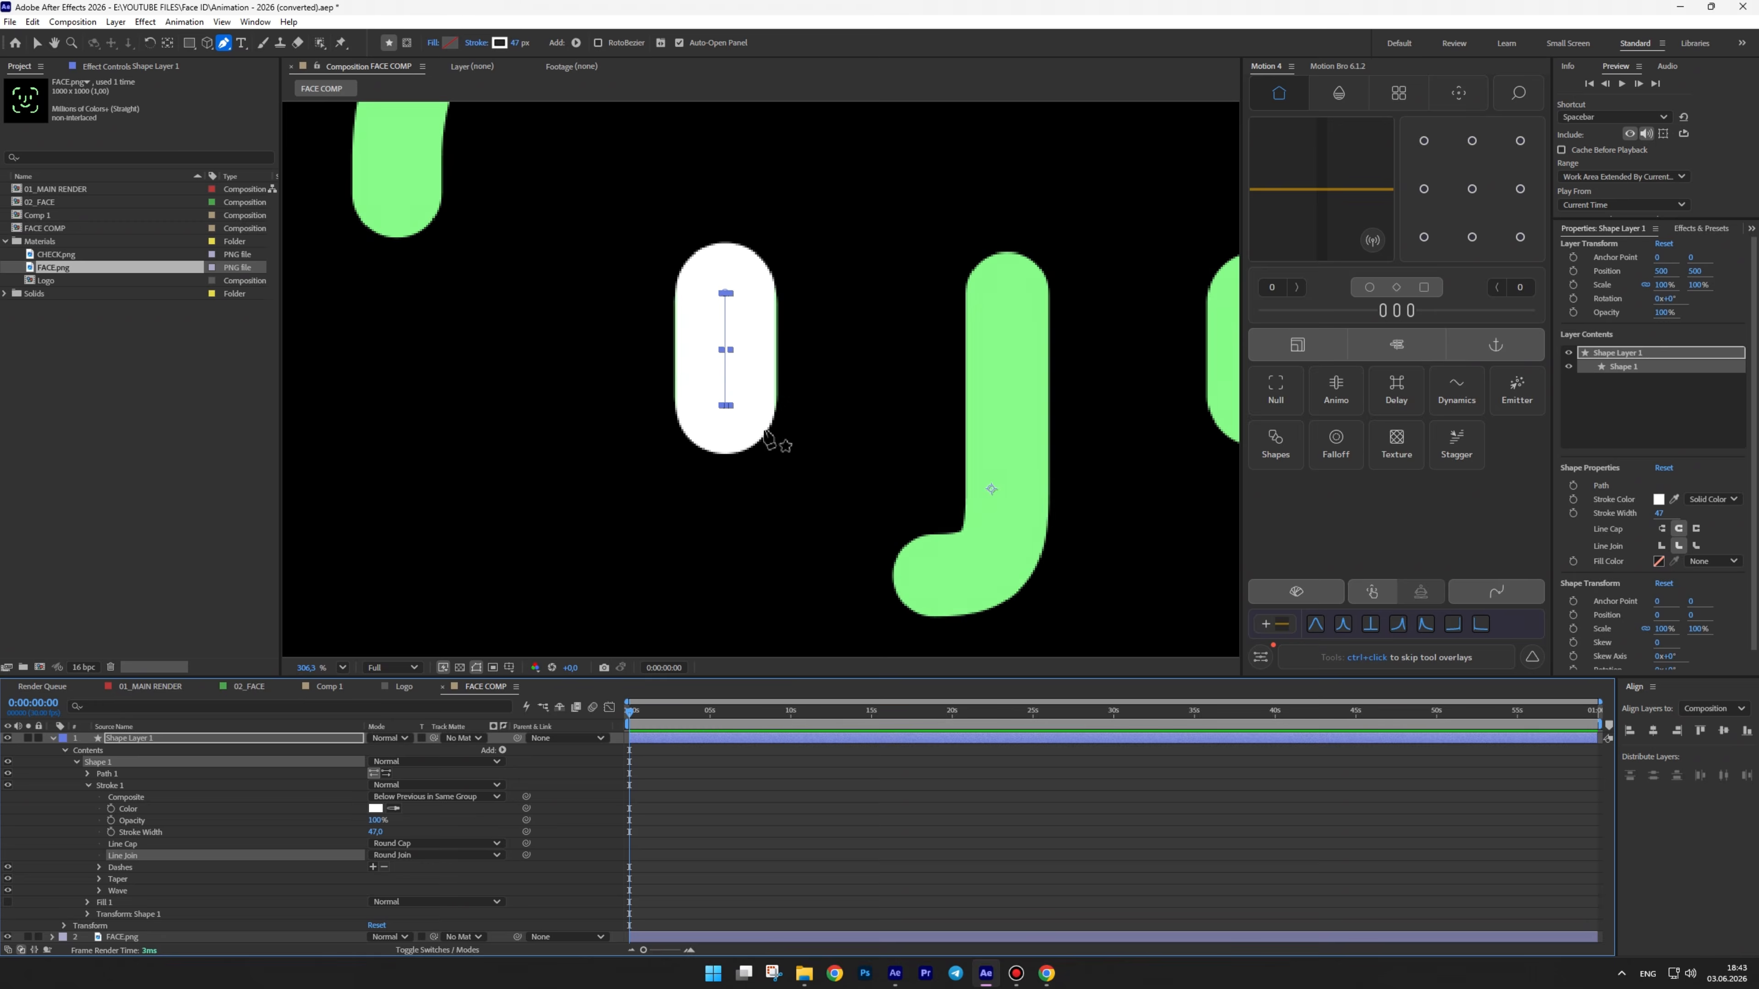
pyautogui.moveTo(724, 405); pyautogui.dragTo(725, 396)
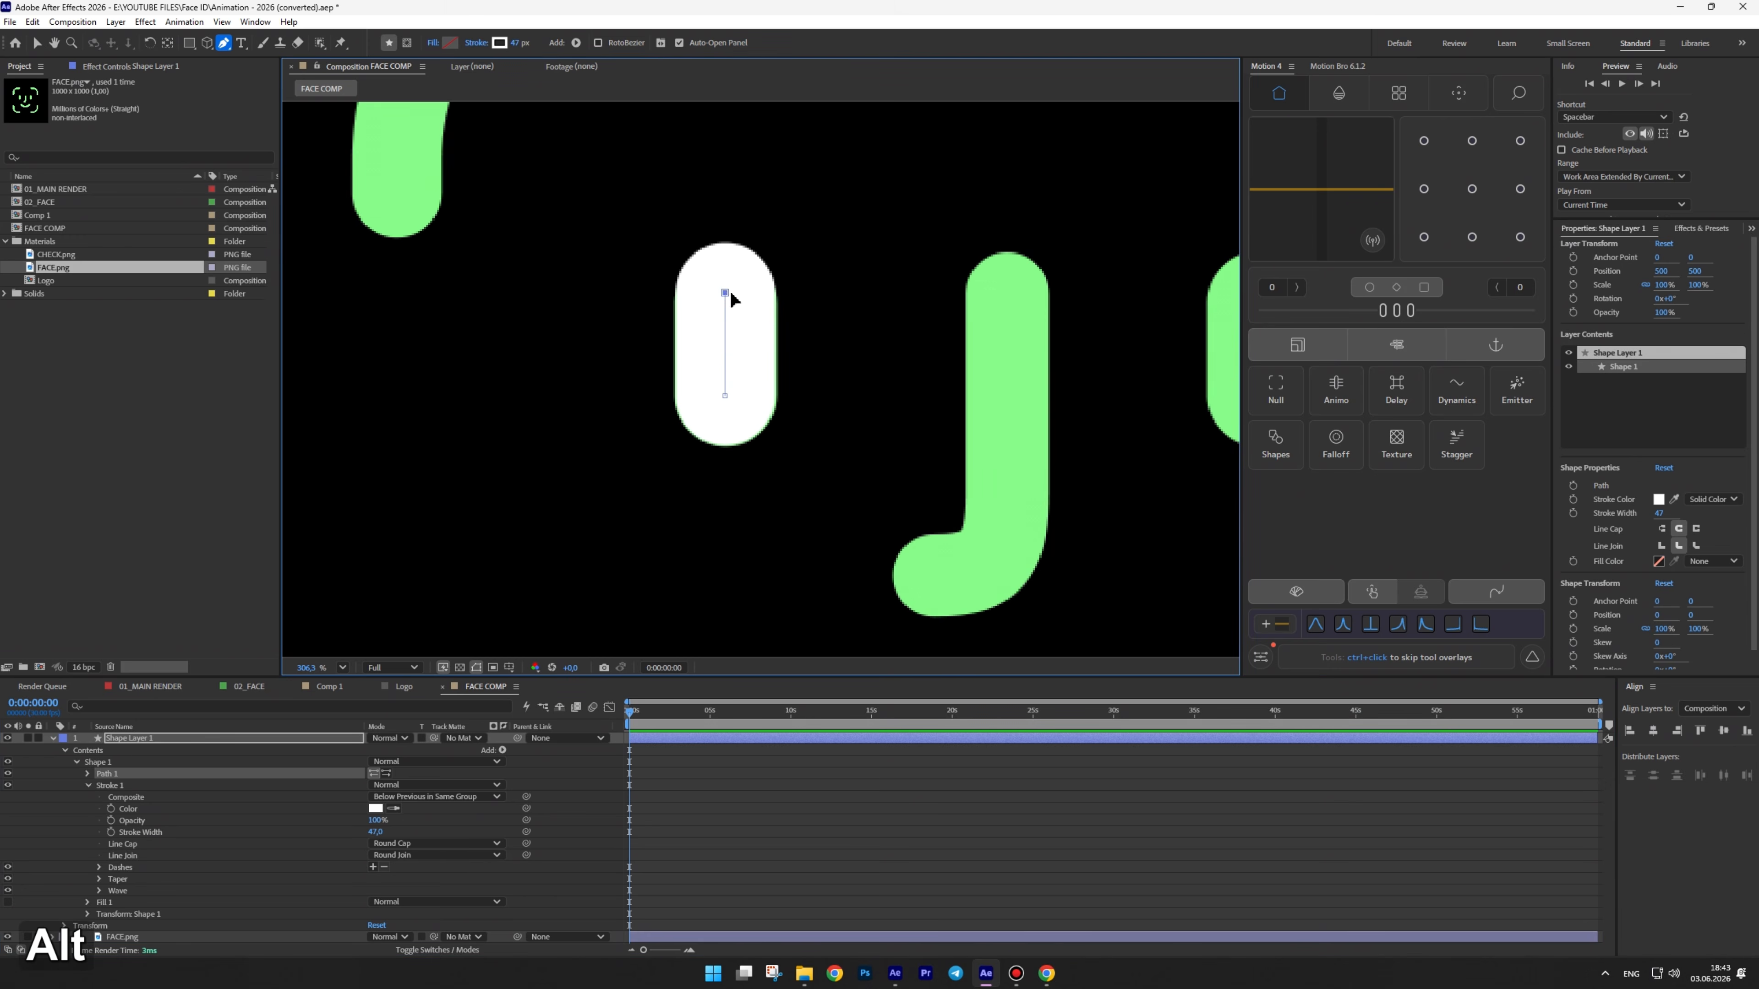
pyautogui.moveTo(725, 293); pyautogui.dragTo(726, 301)
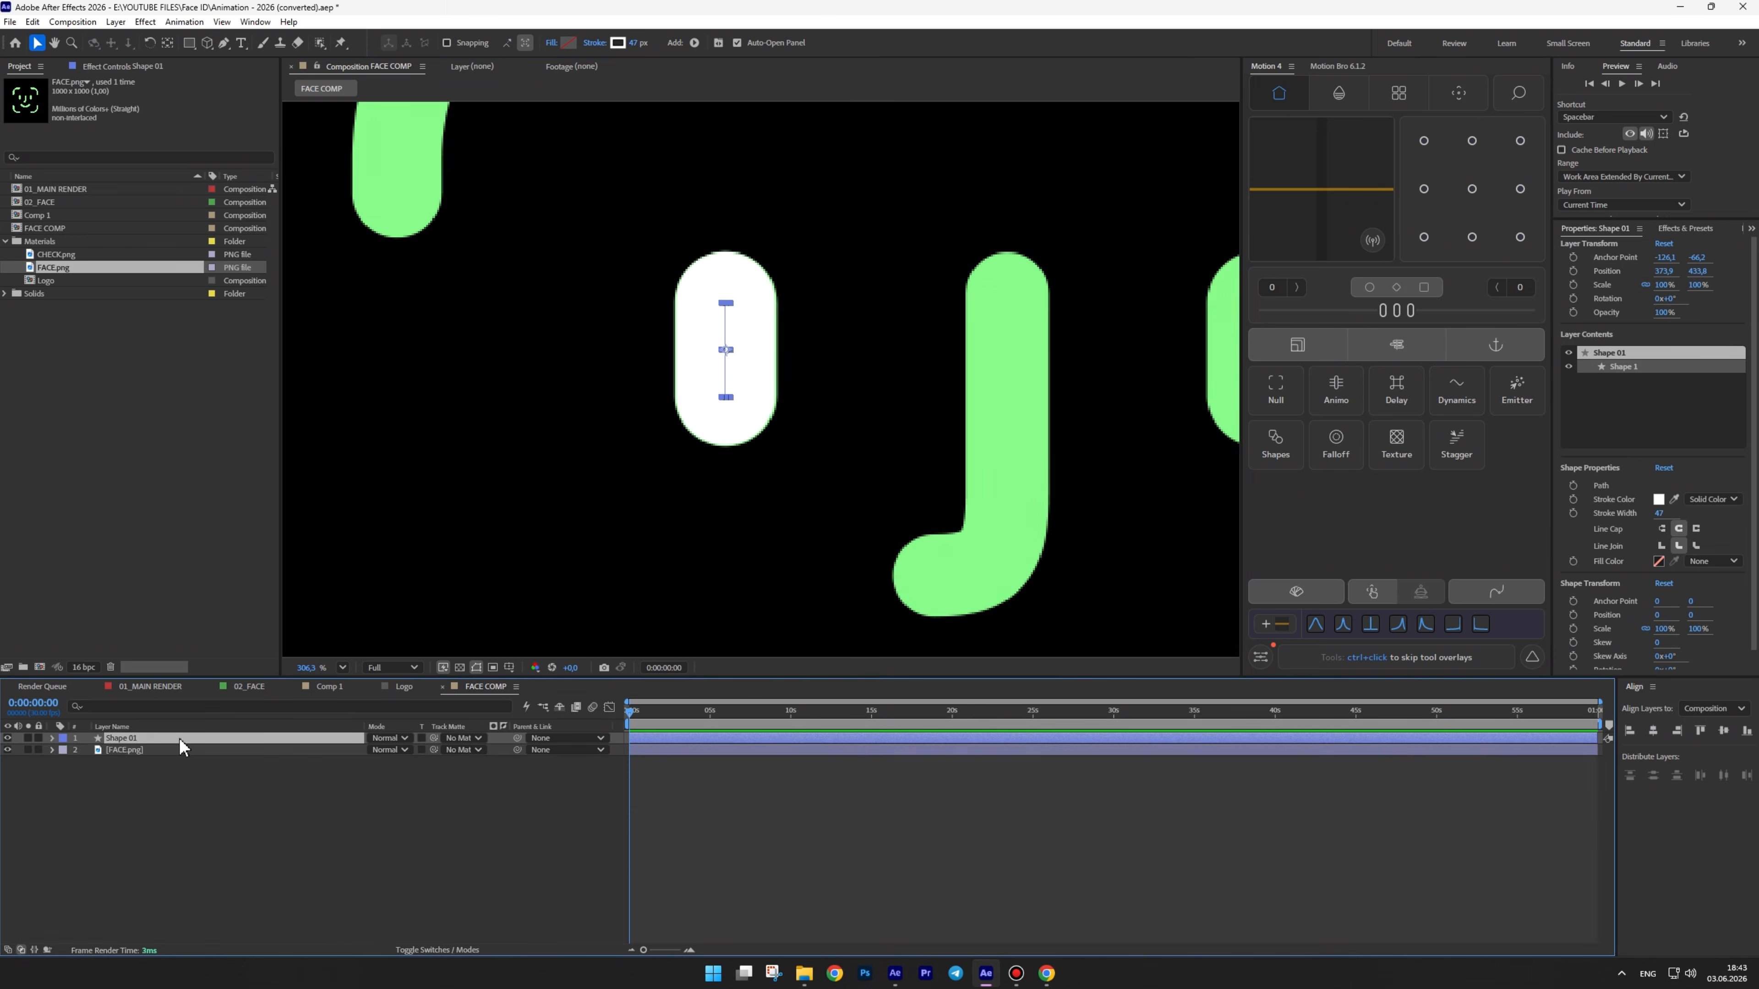
# Duplicate the Shape 01 eye layer to cover the other eye, and again over the upper part of the nose
pyautogui.moveTo(633, 361)
pyautogui.mouseDown()
pyautogui.moveTo(430, 365)
pyautogui.moveTo(1058, 368)
pyautogui.moveTo(797, 371)
pyautogui.mouseUp()
pyautogui.click(141, 749)
pyautogui.click(149, 740)
pyautogui.hotkey('ctrl', 'd')
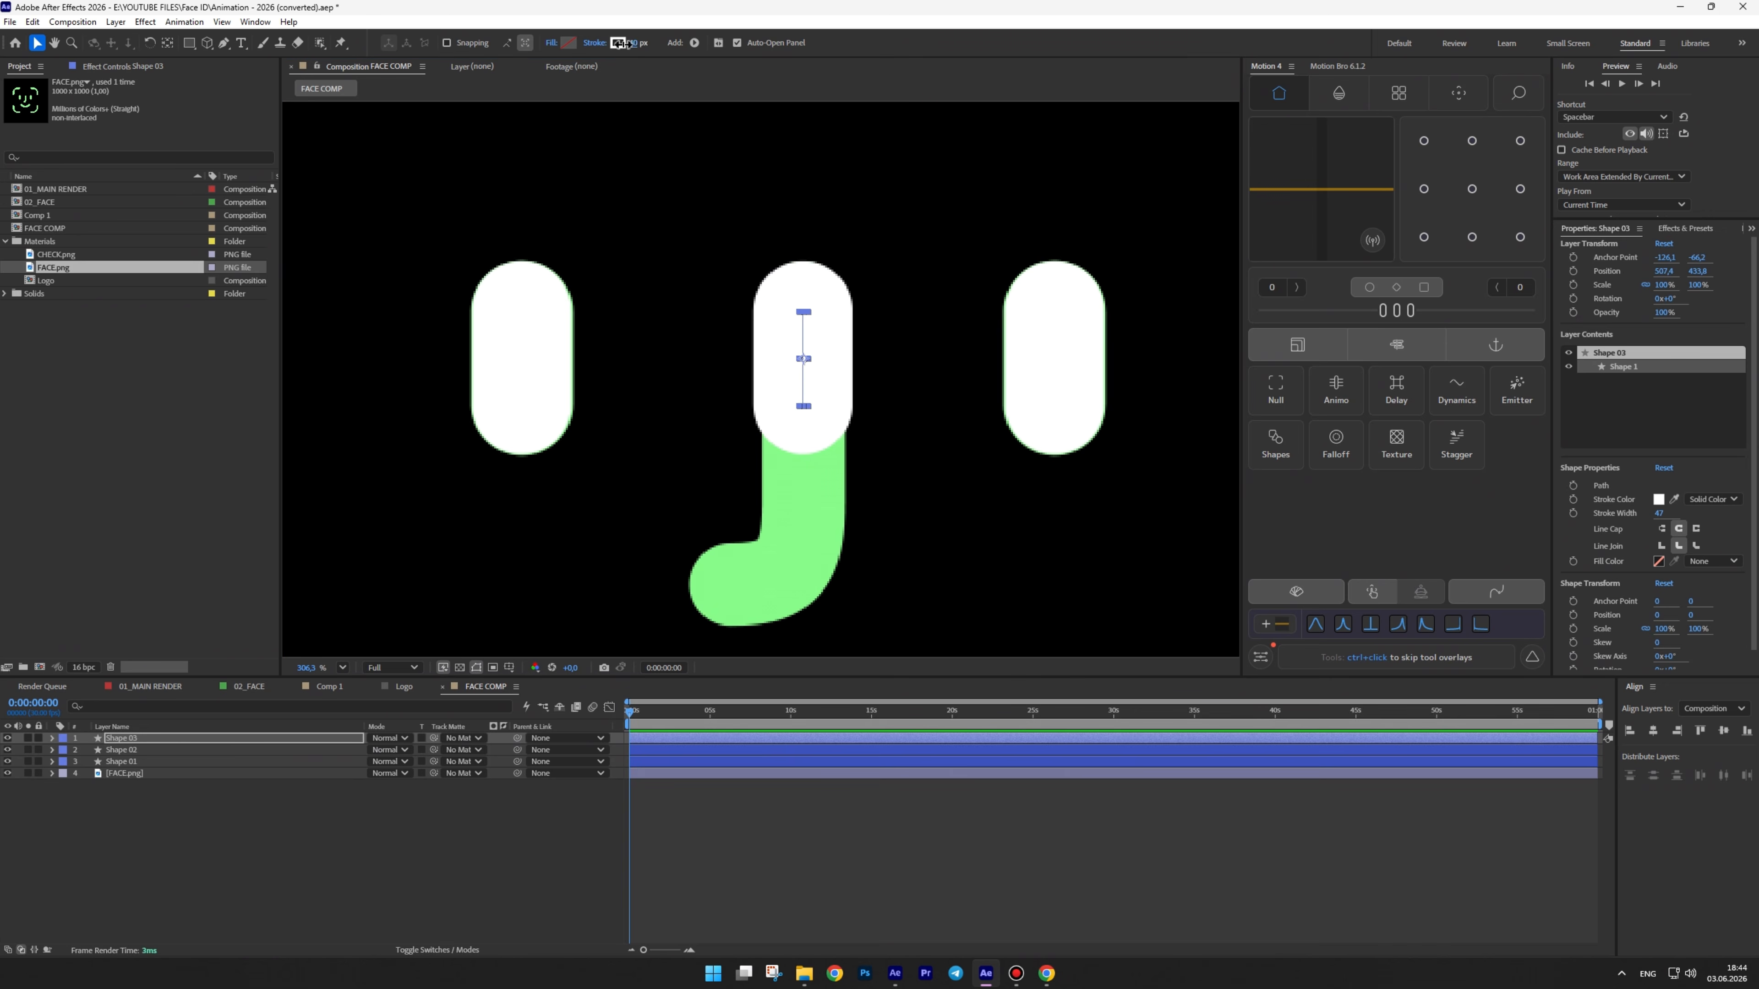
# Set the nose shape's stroke width to 38 px and stretch its path down to the start of the nose's bend
pyautogui.moveTo(623, 43); pyautogui.dragTo(631, 43)
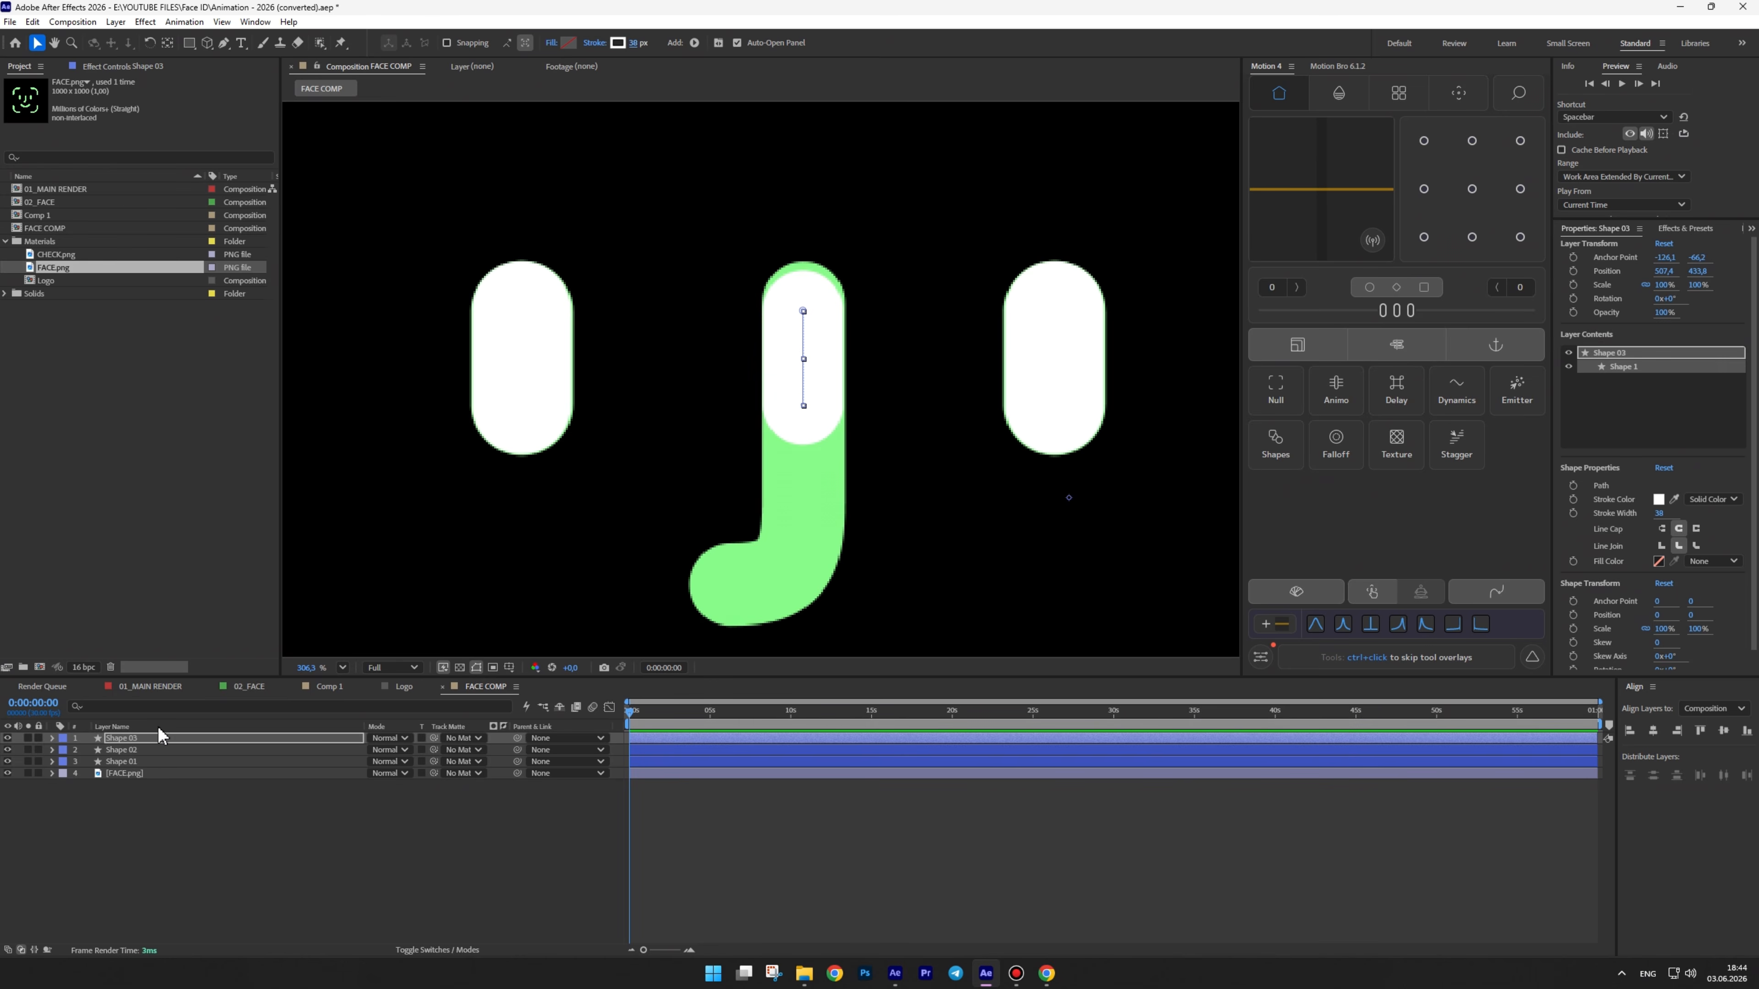
pyautogui.click(136, 749)
pyautogui.click(139, 738)
pyautogui.moveTo(805, 356); pyautogui.dragTo(798, 518)
# Extend the nose path with a curved hook and adjust the bend to follow the green reference
pyautogui.press('g')
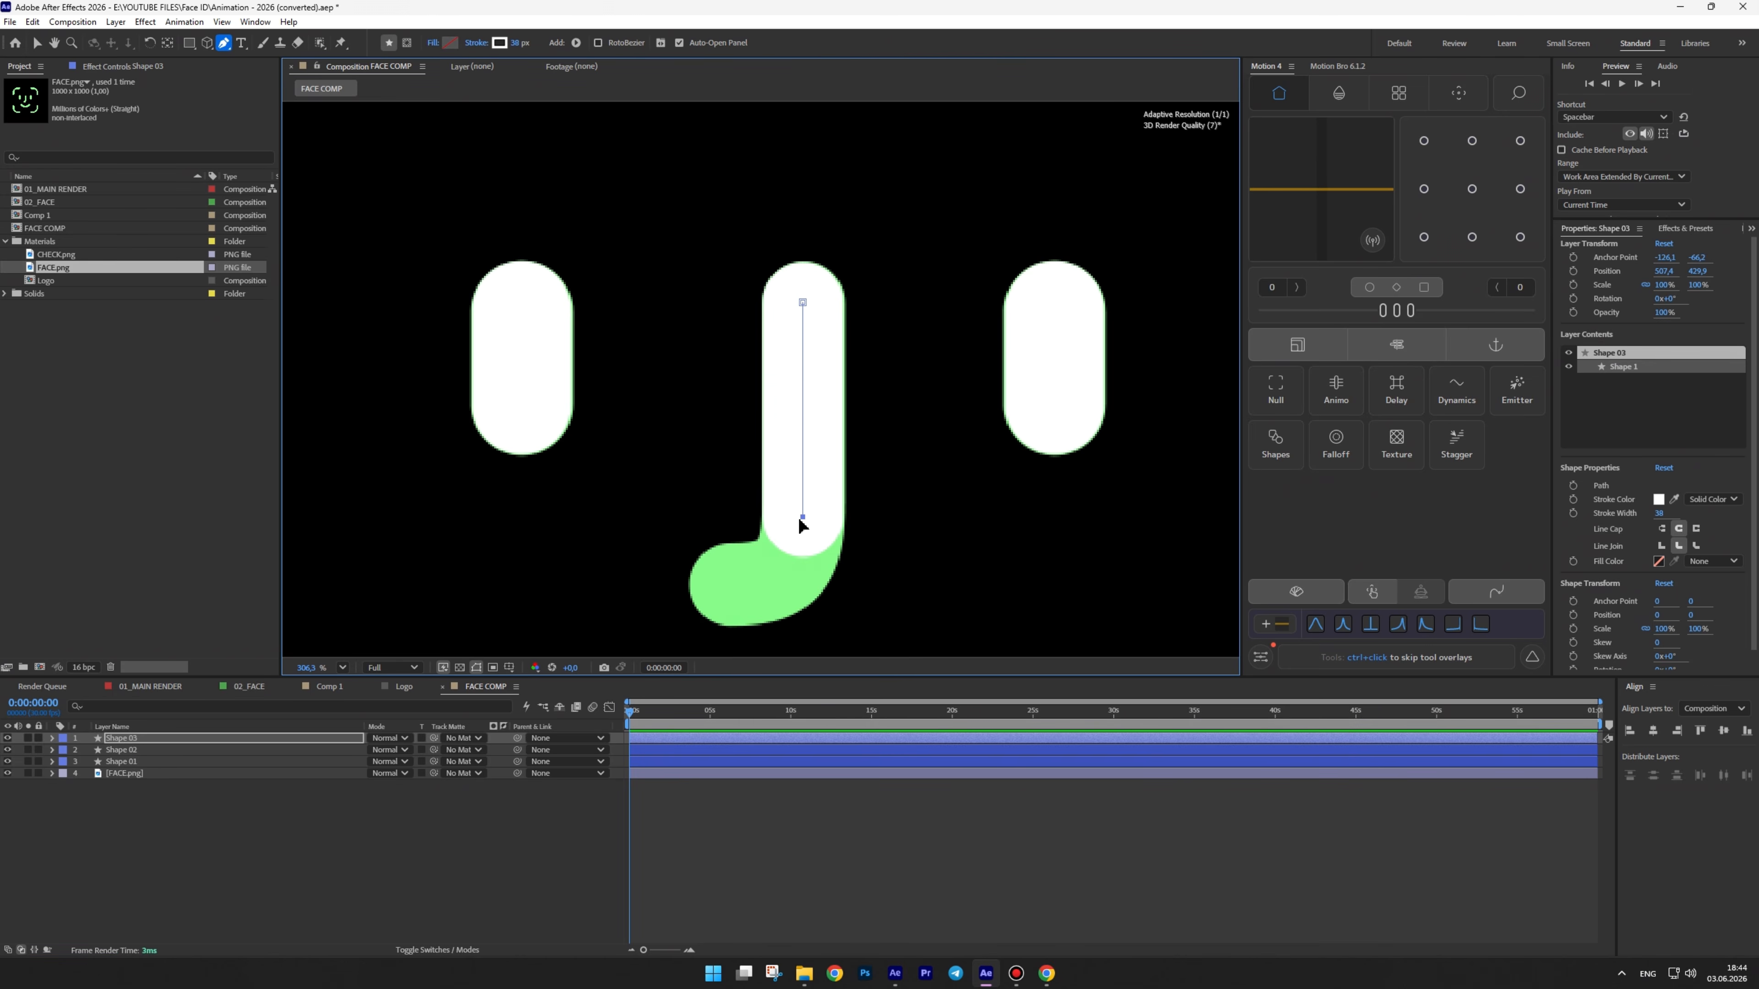
pyautogui.moveTo(729, 586); pyautogui.dragTo(648, 586)
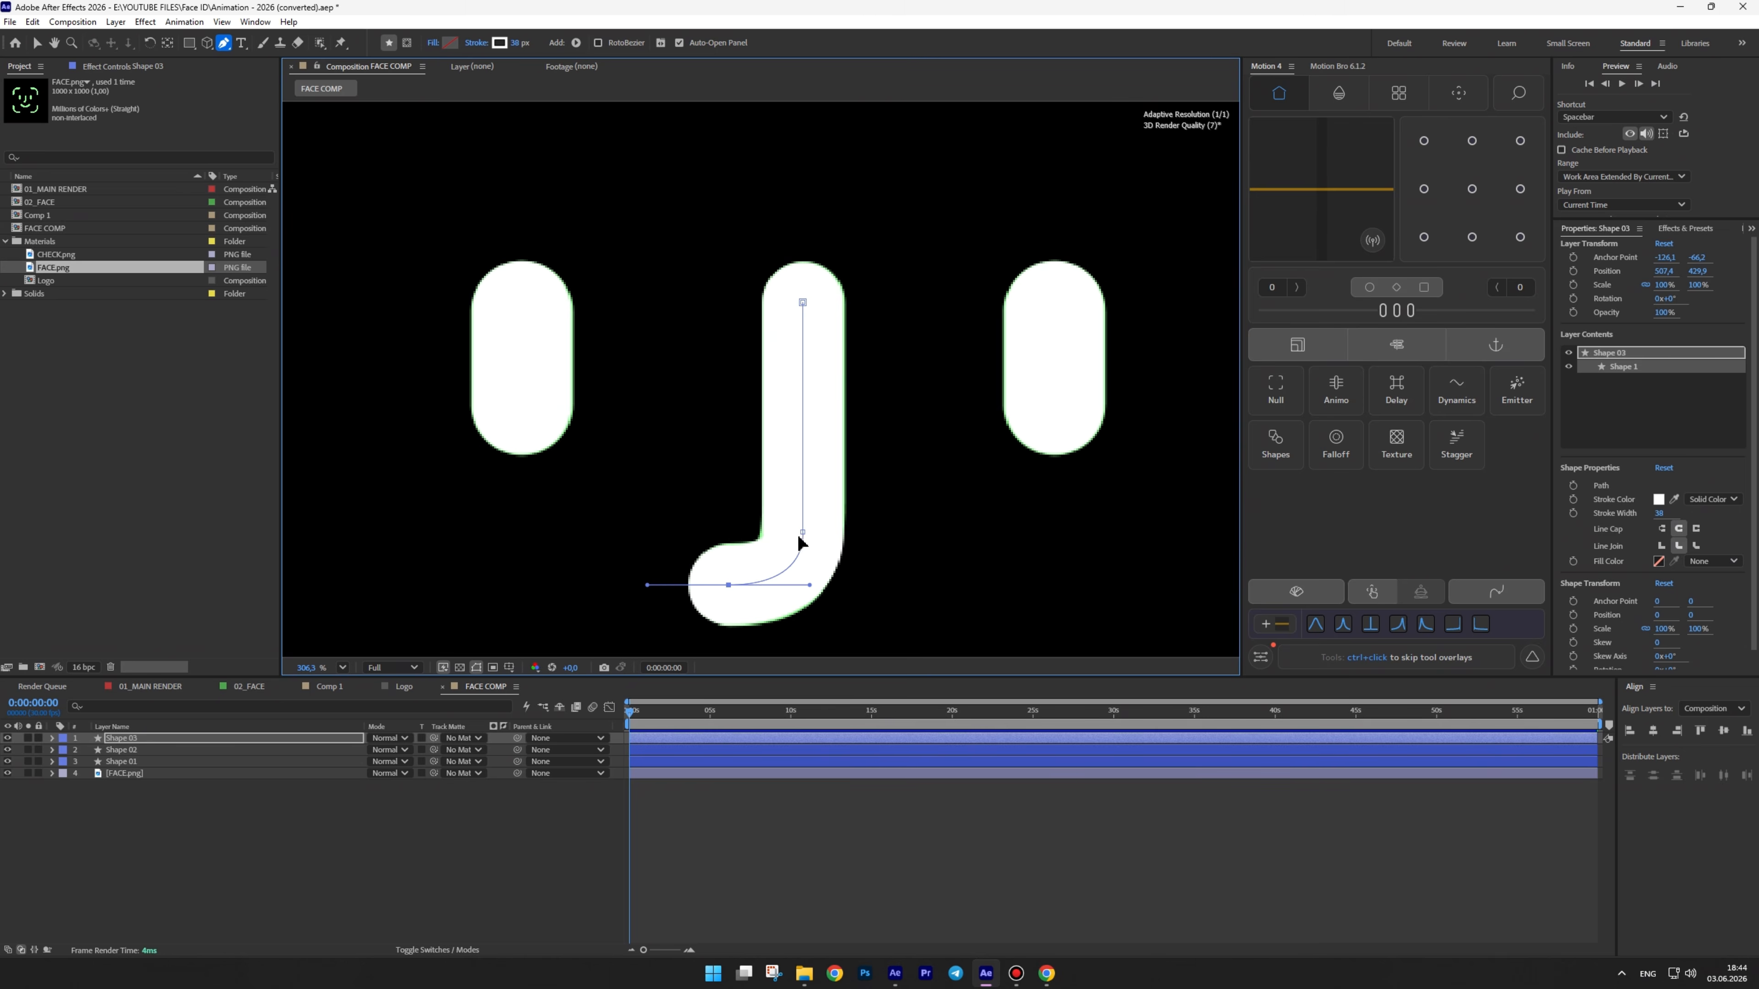
pyautogui.moveTo(802, 533); pyautogui.dragTo(813, 585)
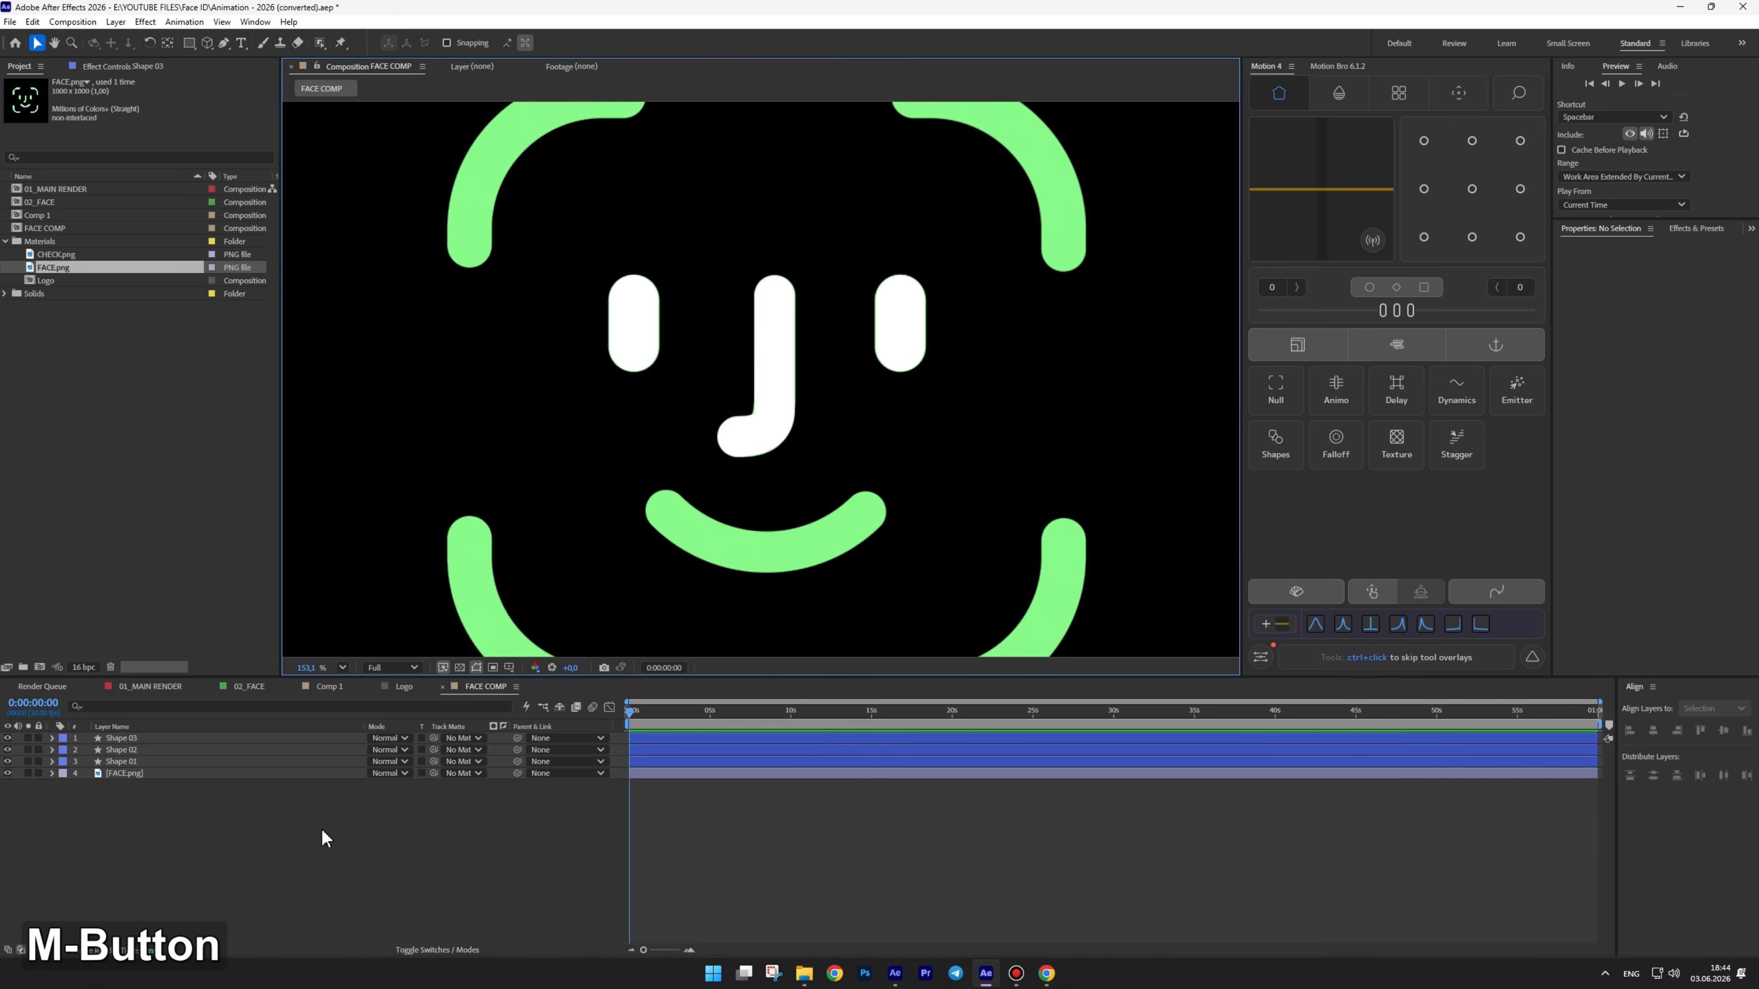
# Create a new shape layer and add an ellipse path and a stroke to it
pyautogui.rightClick(315, 817)
pyautogui.moveTo(354, 645)
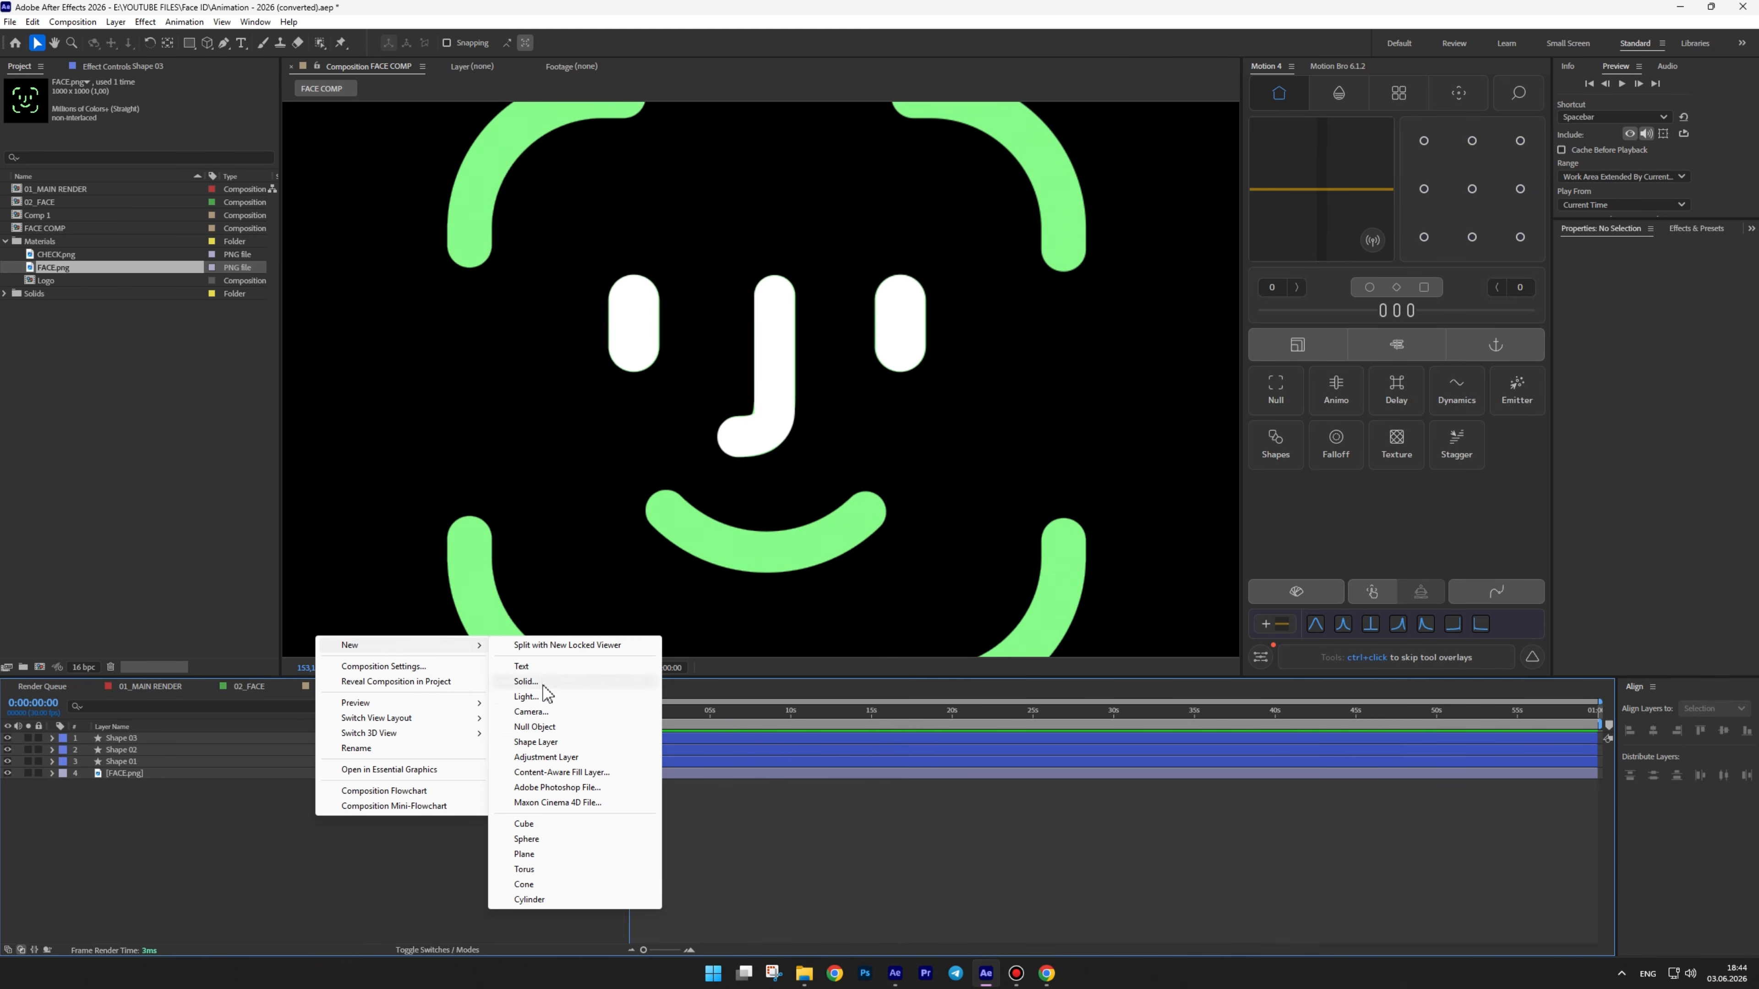
pyautogui.click(536, 742)
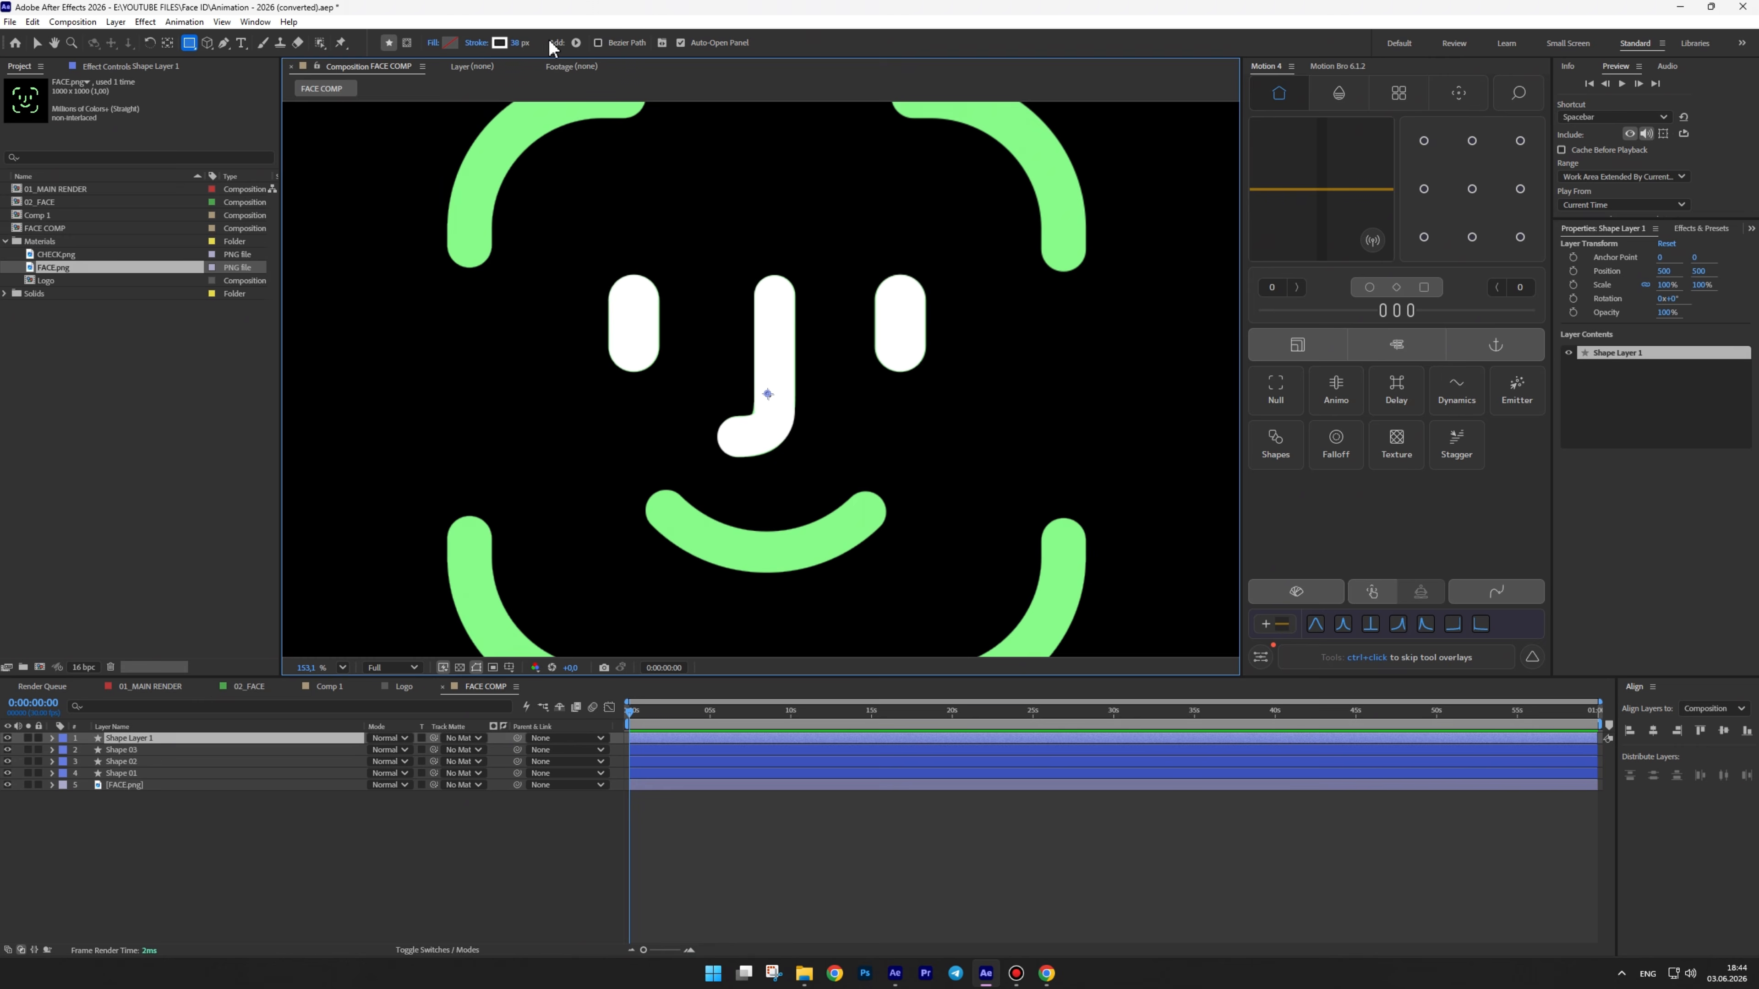
pyautogui.click(575, 42)
pyautogui.click(613, 81)
pyautogui.click(576, 42)
pyautogui.click(612, 147)
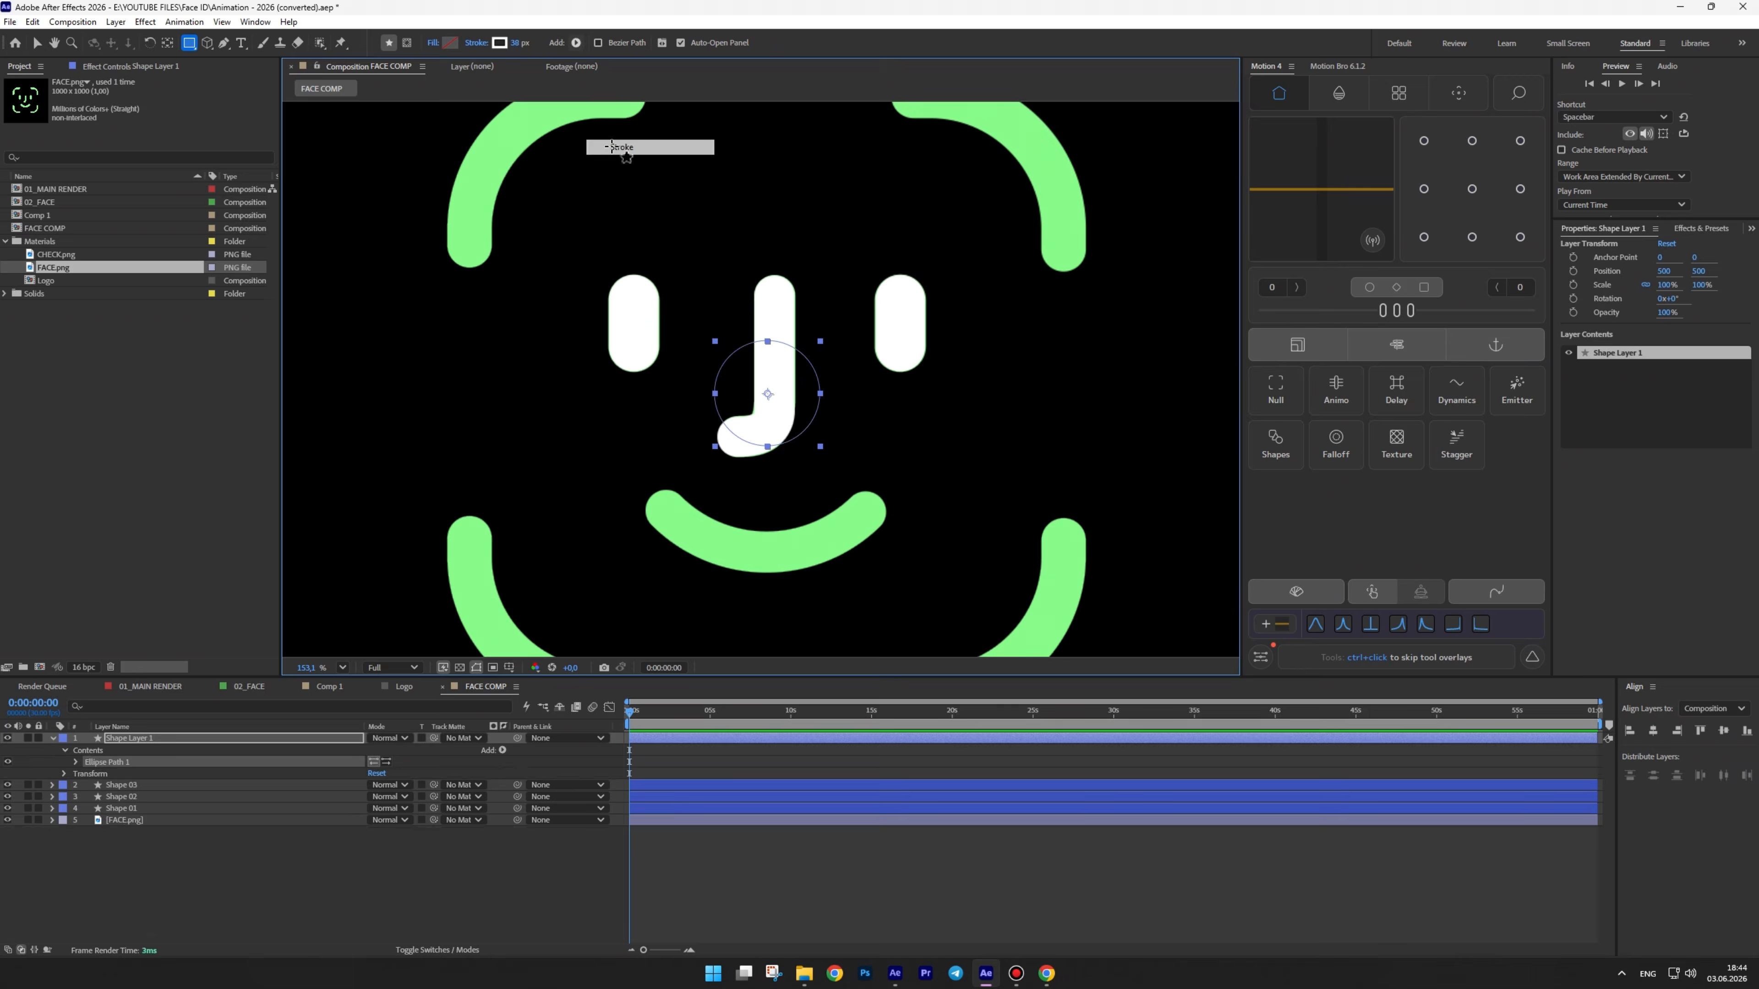
pyautogui.click(40, 42)
# Enlarge the ellipse path to about 301 px and set its stroke width to 38 px
pyautogui.click(75, 774)
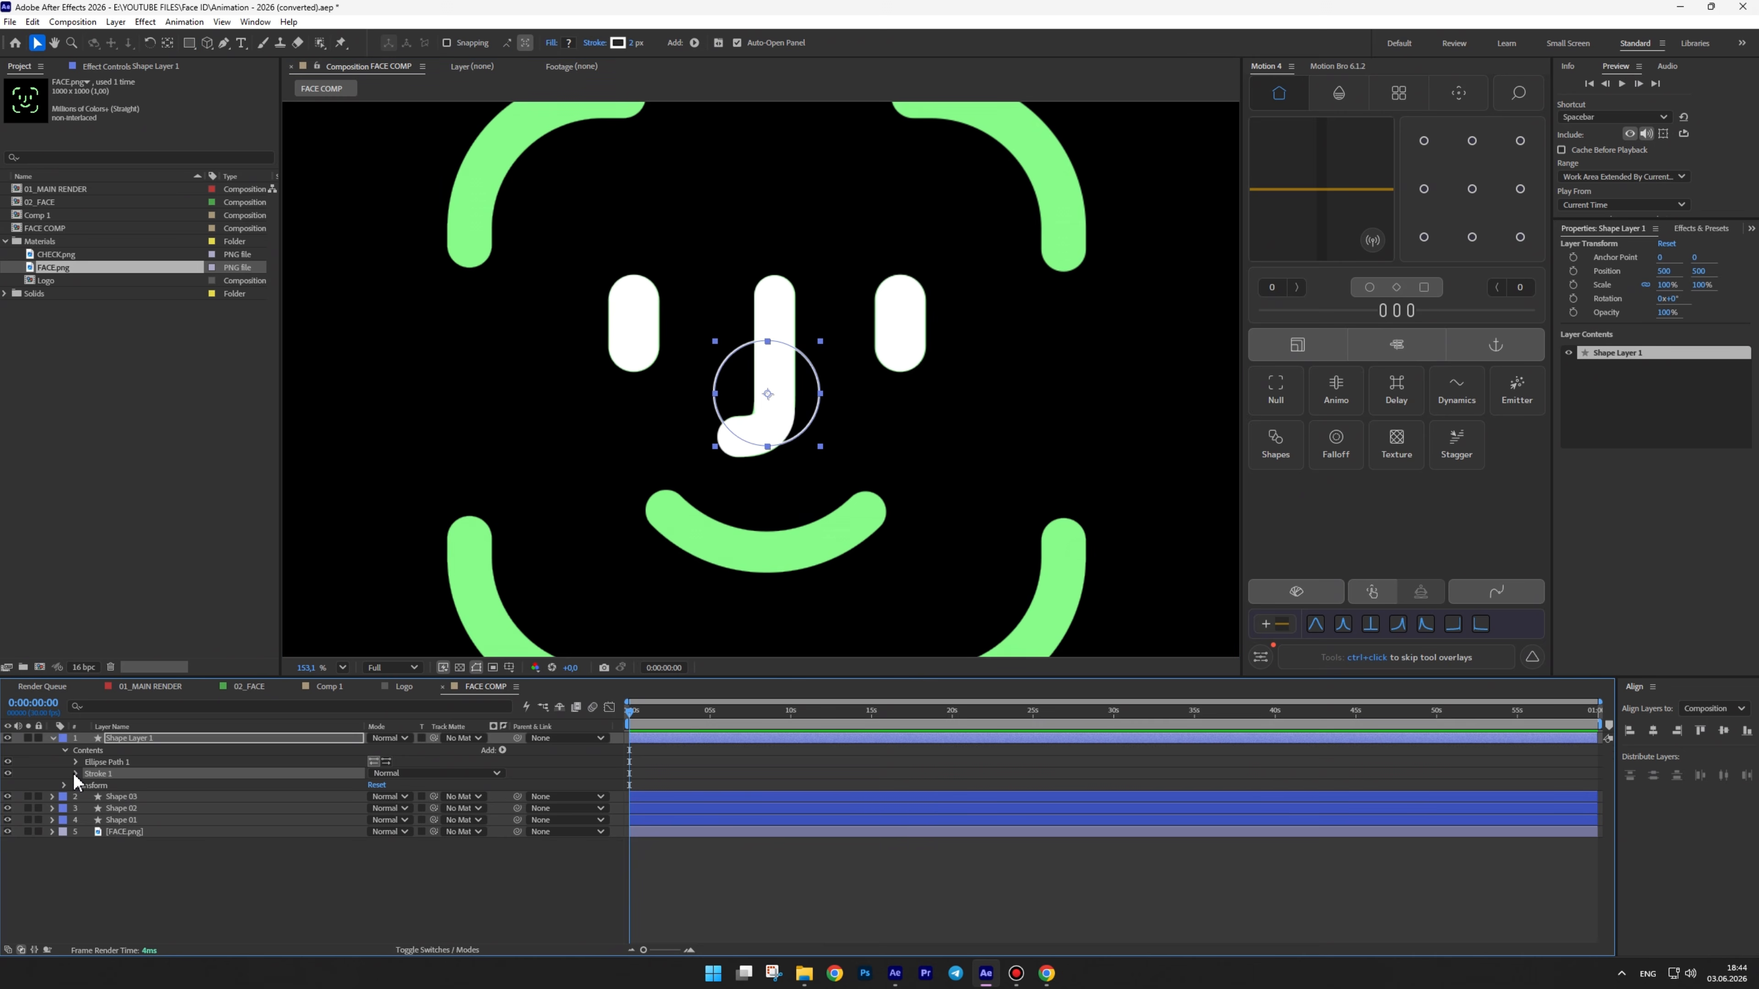
pyautogui.click(76, 761)
pyautogui.moveTo(398, 773); pyautogui.dragTo(529, 772)
pyautogui.hotkey('ctrl', 'c')
pyautogui.click(633, 42)
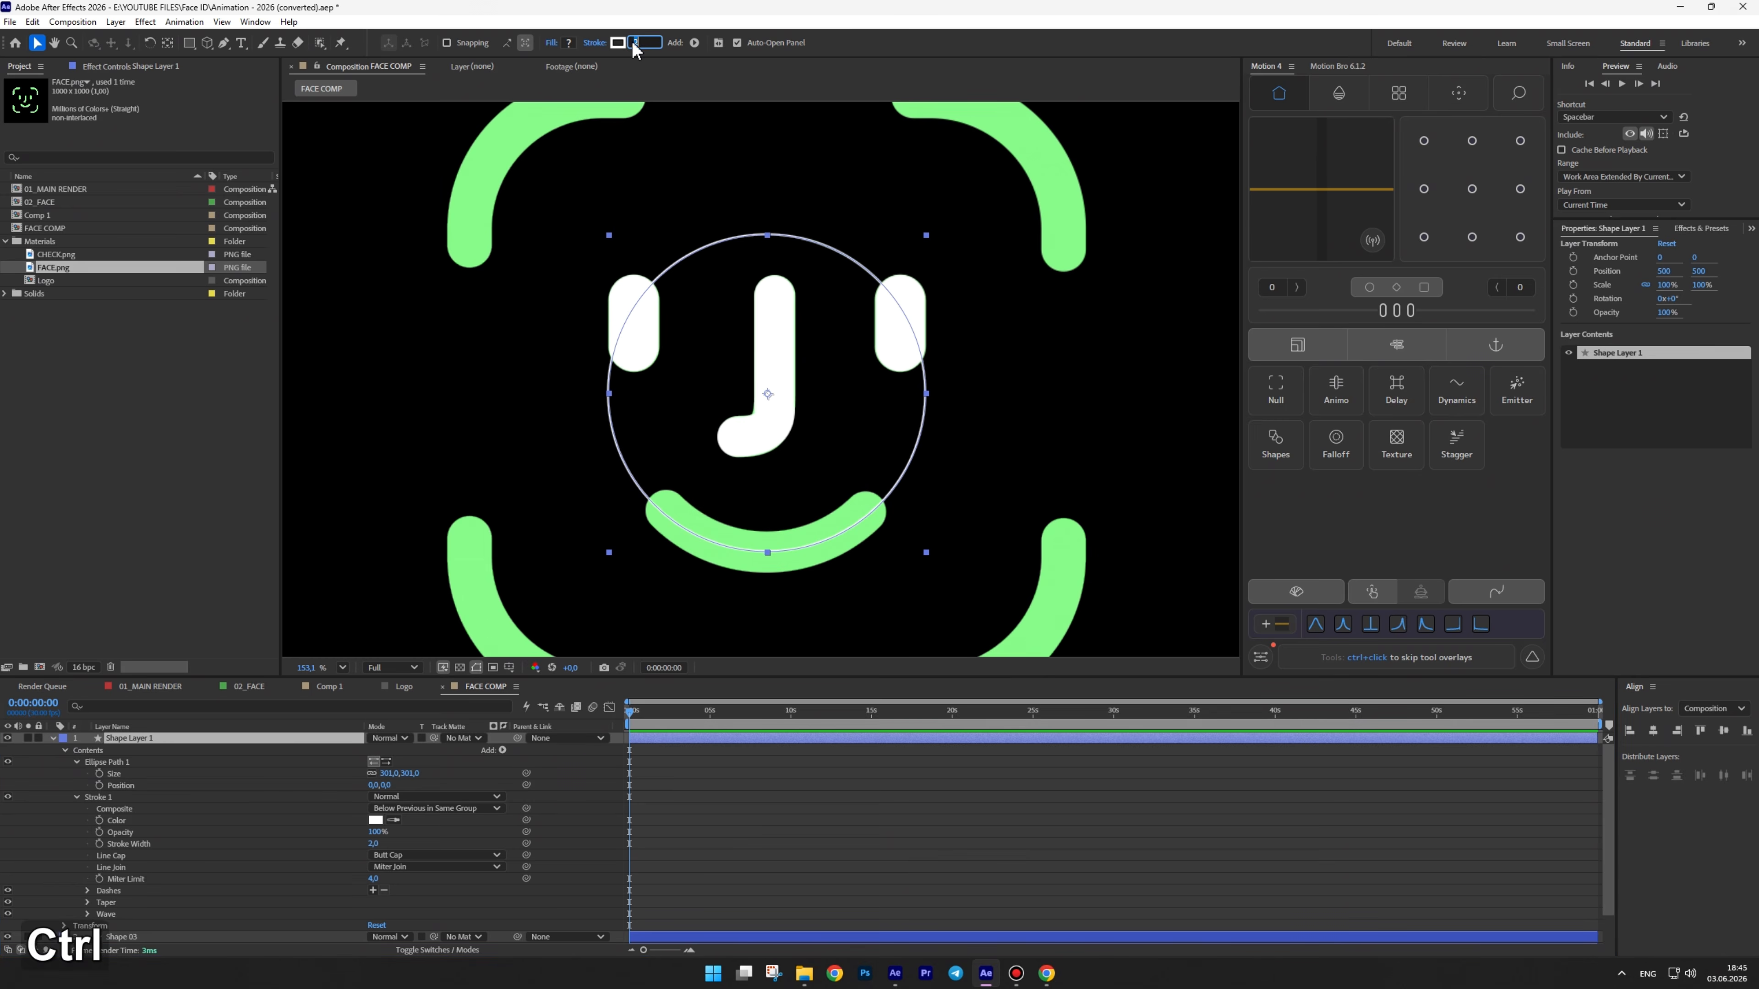
pyautogui.hotkey('ctrl', 'v')
pyautogui.press('Return')
# Resize the ellipse to 271.3 px and move it down so its lower edge follows the smile
pyautogui.click(201, 738)
pyautogui.moveTo(778, 456); pyautogui.dragTo(778, 450)
pyautogui.moveTo(385, 775); pyautogui.dragTo(364, 775)
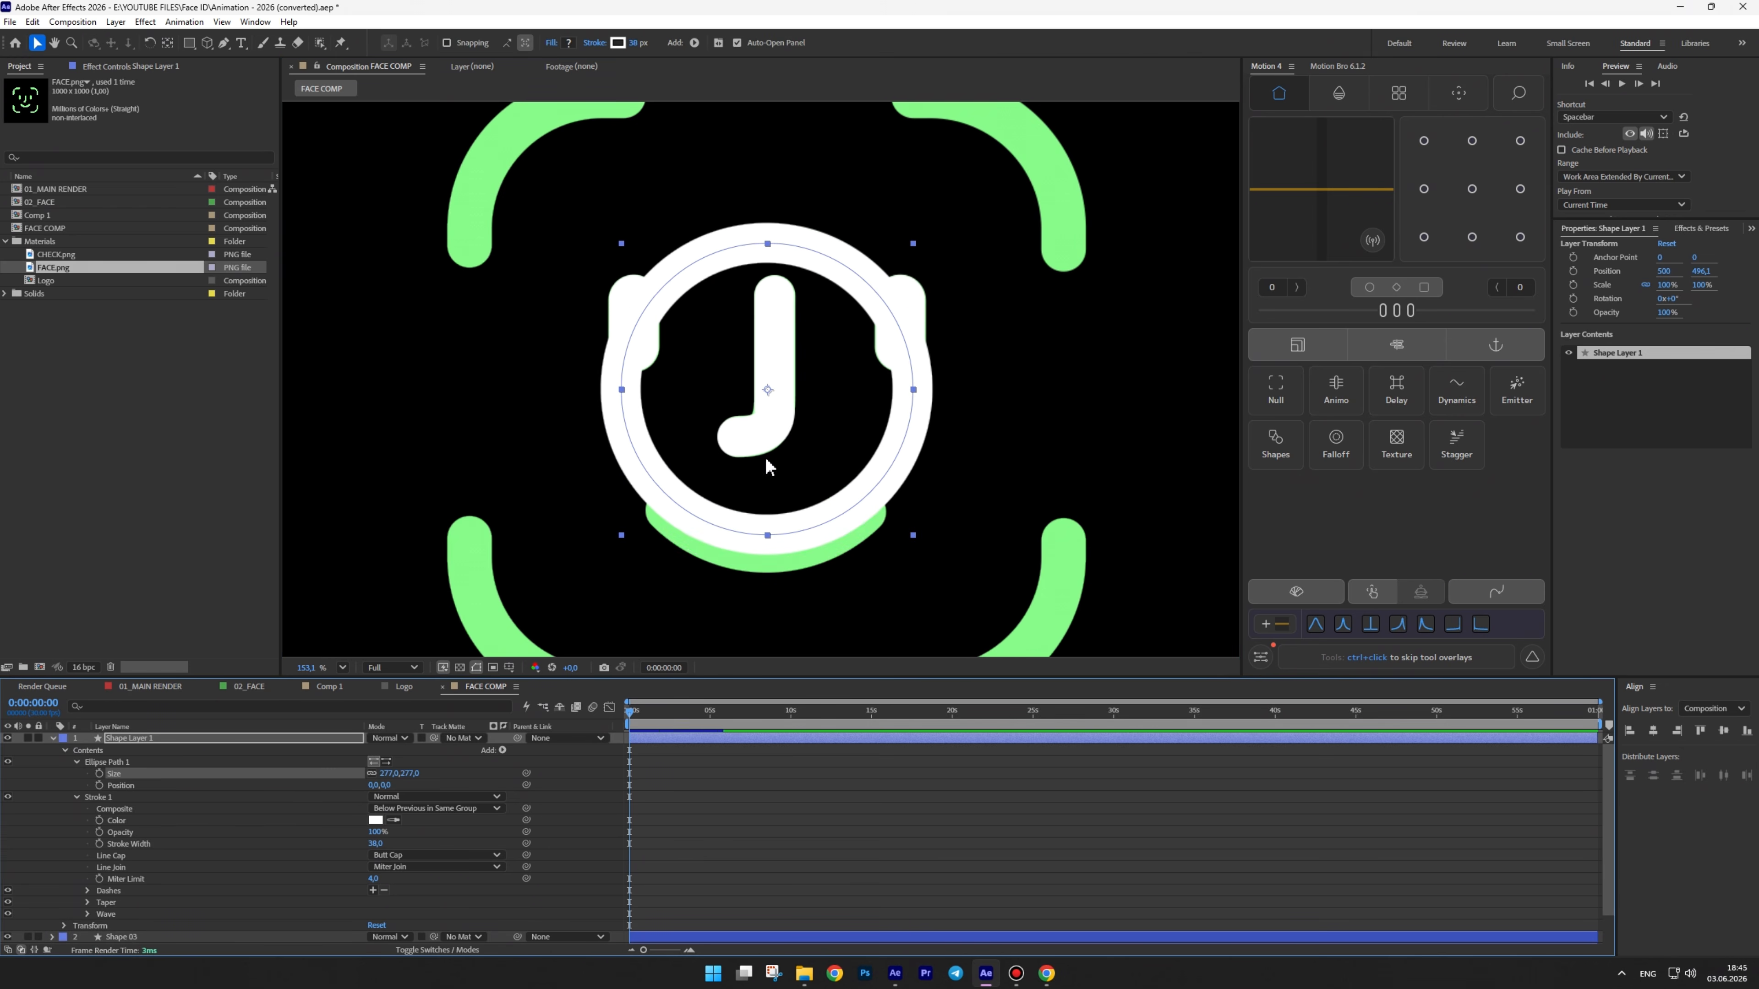
pyautogui.moveTo(769, 464); pyautogui.dragTo(770, 485)
# Trim the ellipse to the smile arc using Trim Paths with End 24.1% and Offset about 136°, and give the stroke round caps
pyautogui.click(502, 750)
pyautogui.click(582, 664)
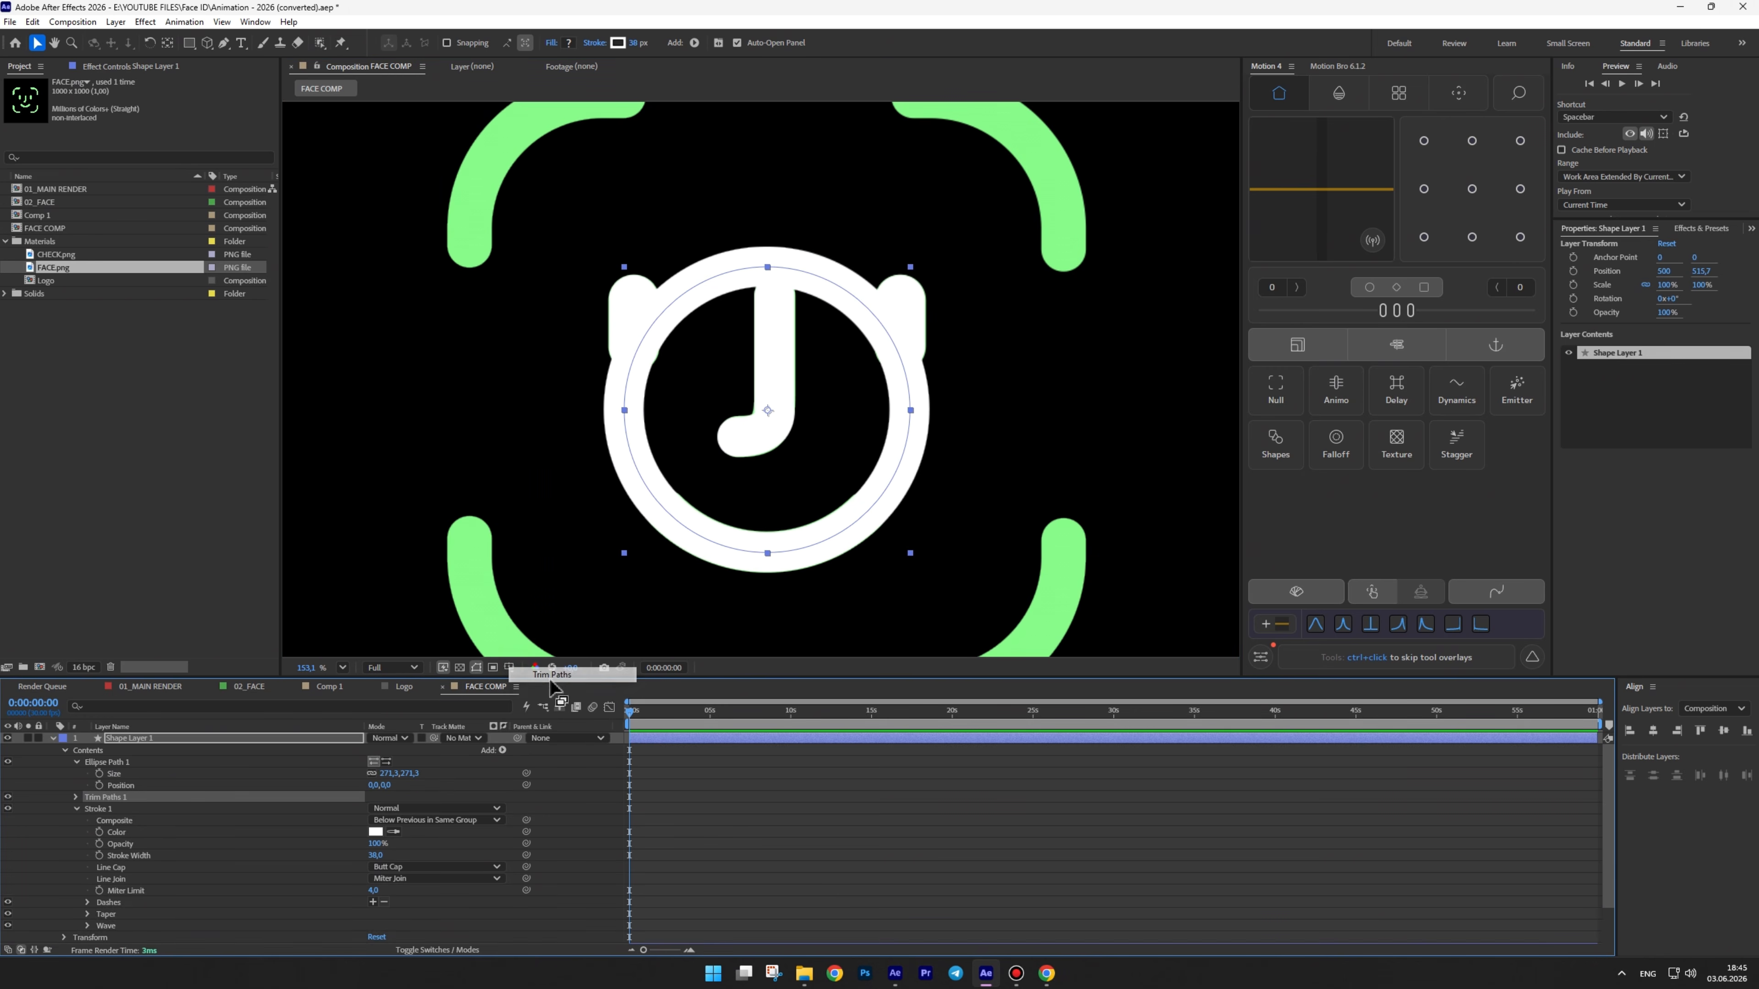
pyautogui.moveTo(376, 823)
pyautogui.mouseDown()
pyautogui.moveTo(330, 827)
pyautogui.moveTo(422, 832)
pyautogui.mouseUp()
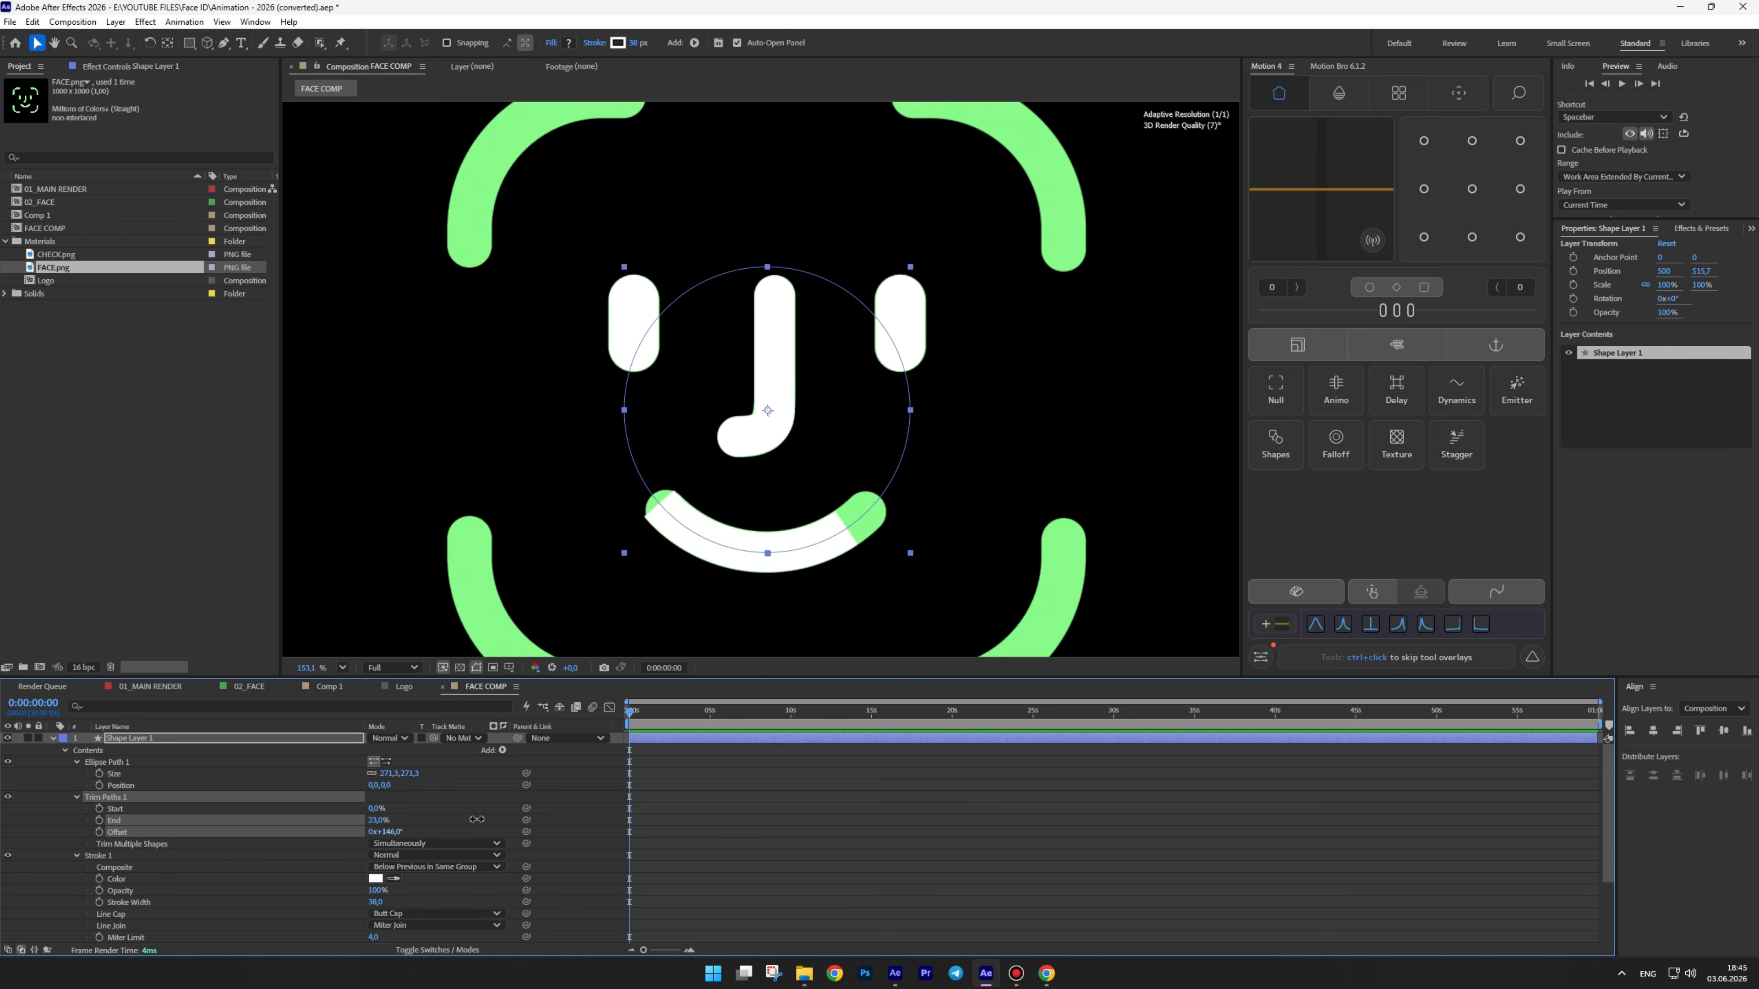
pyautogui.click(395, 915)
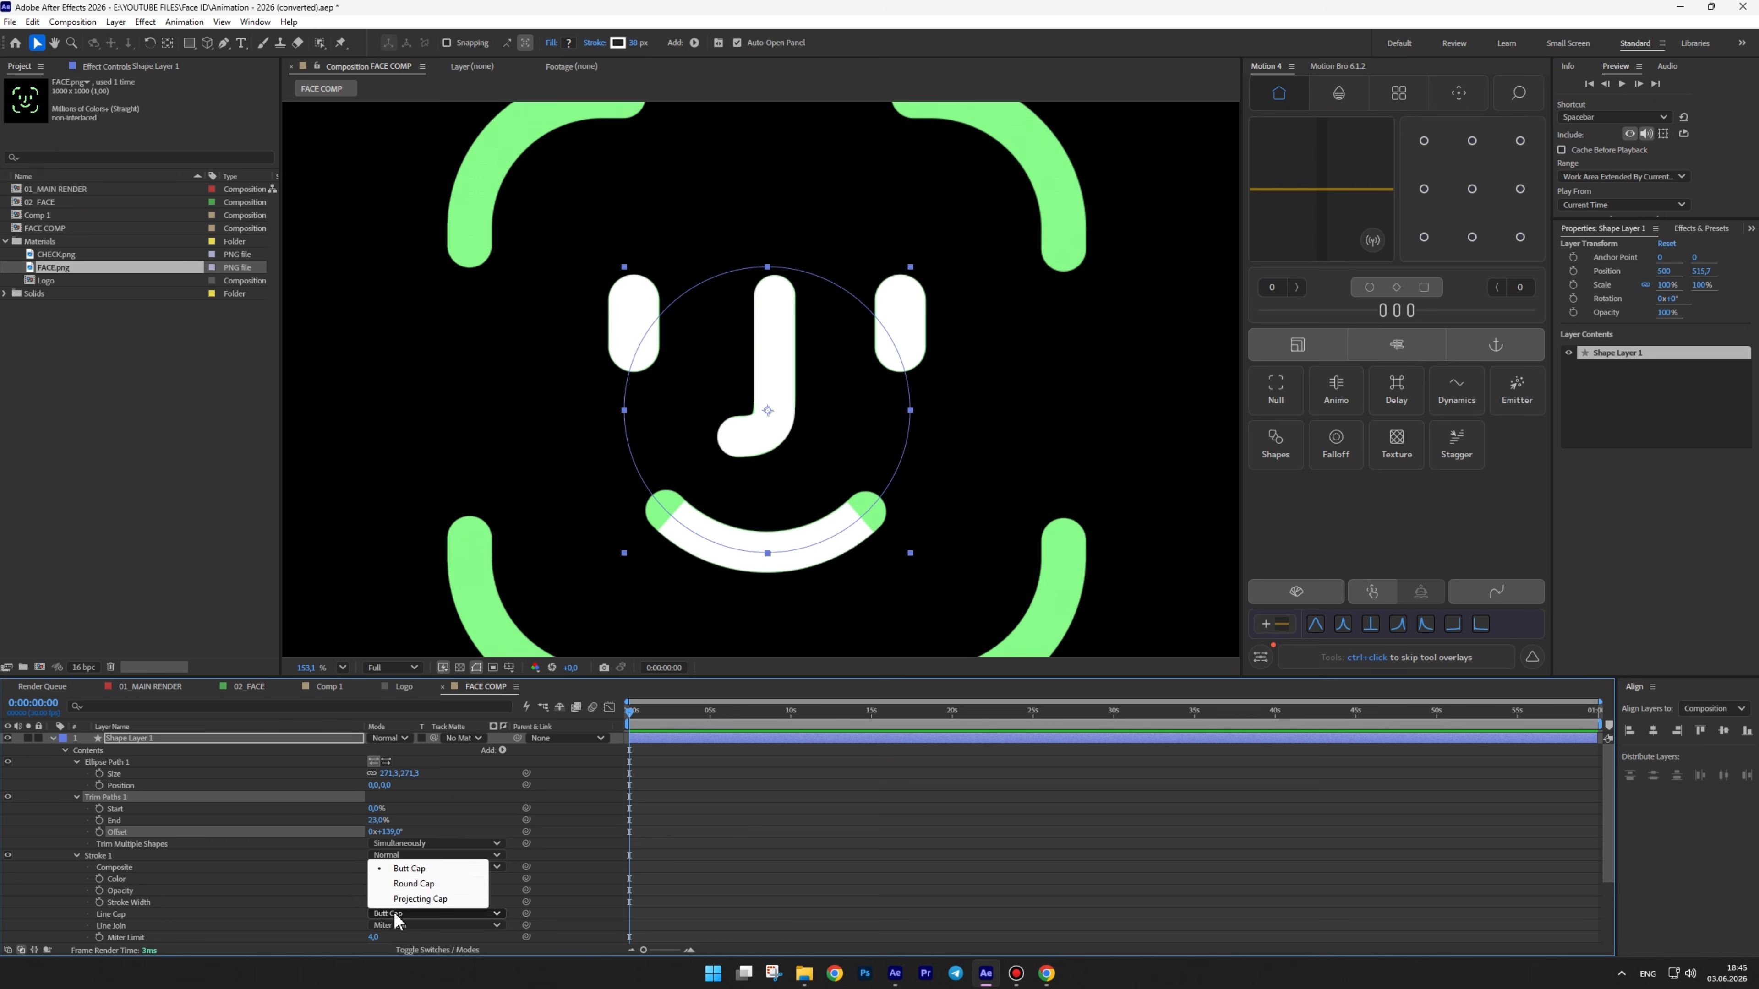
pyautogui.click(410, 885)
pyautogui.moveTo(376, 820); pyautogui.dragTo(416, 831)
pyautogui.press('F2')
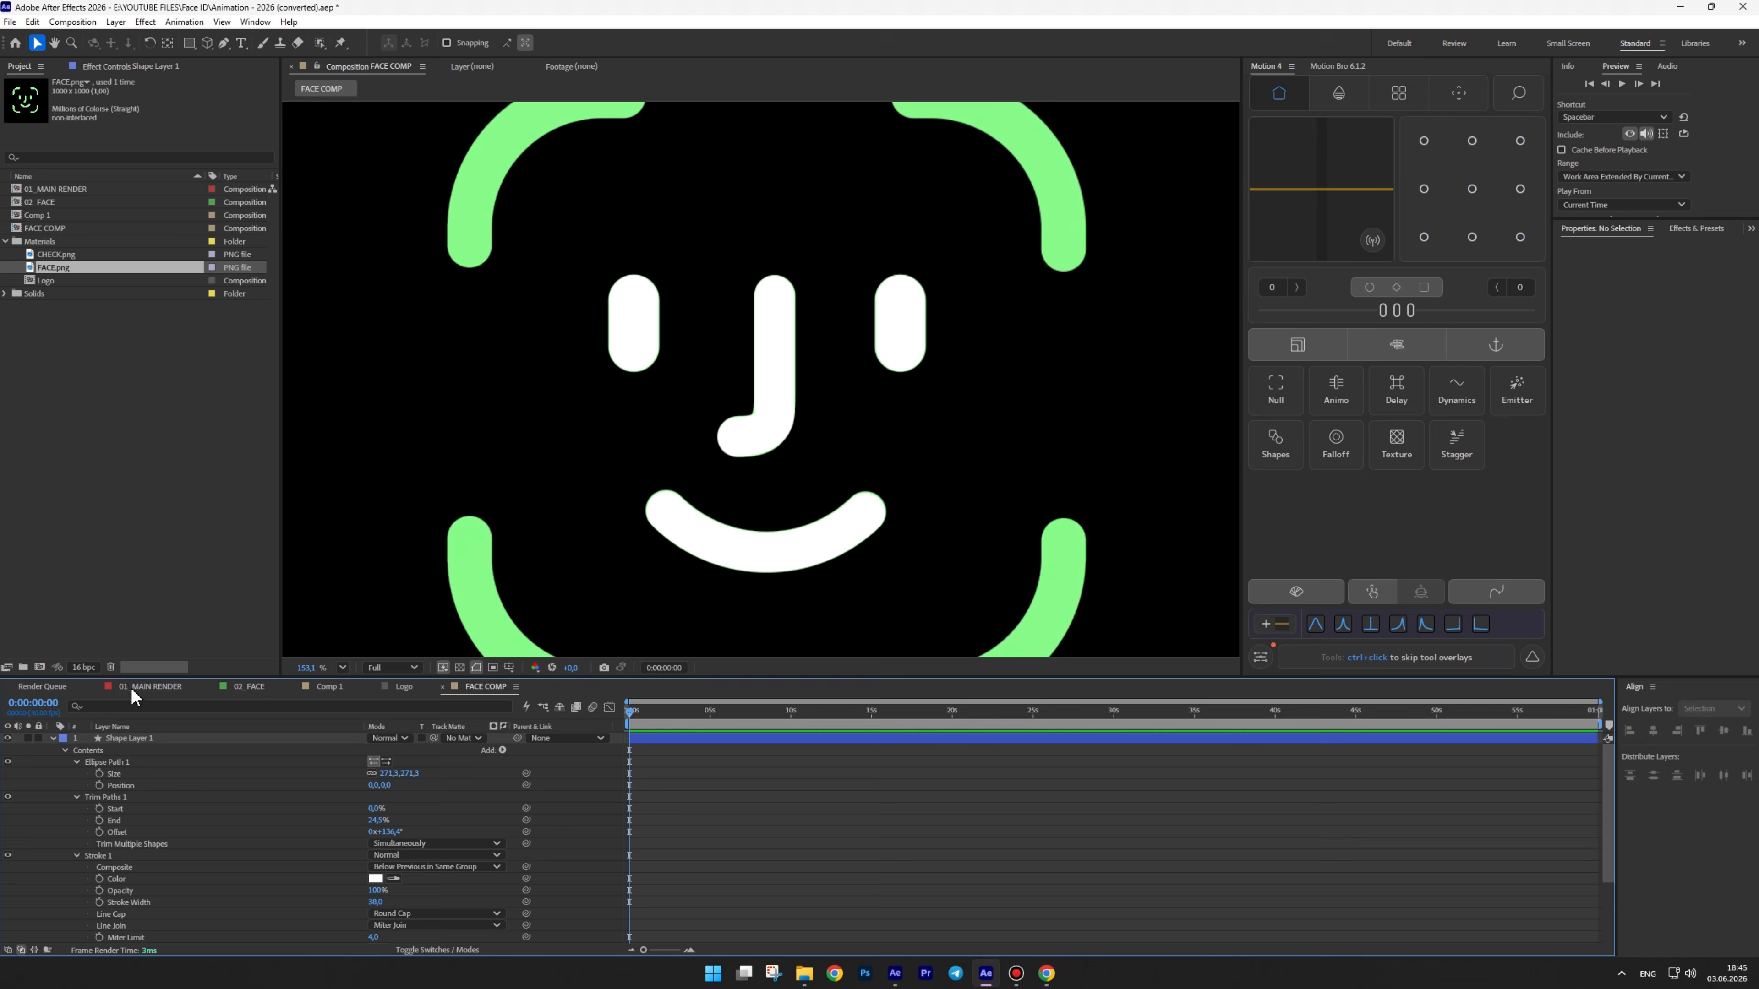
# Collapse the smile layer and rename it as Shape 04
pyautogui.click(132, 738)
pyautogui.click(53, 739)
pyautogui.press('Return')
pyautogui.write('Shape 04')
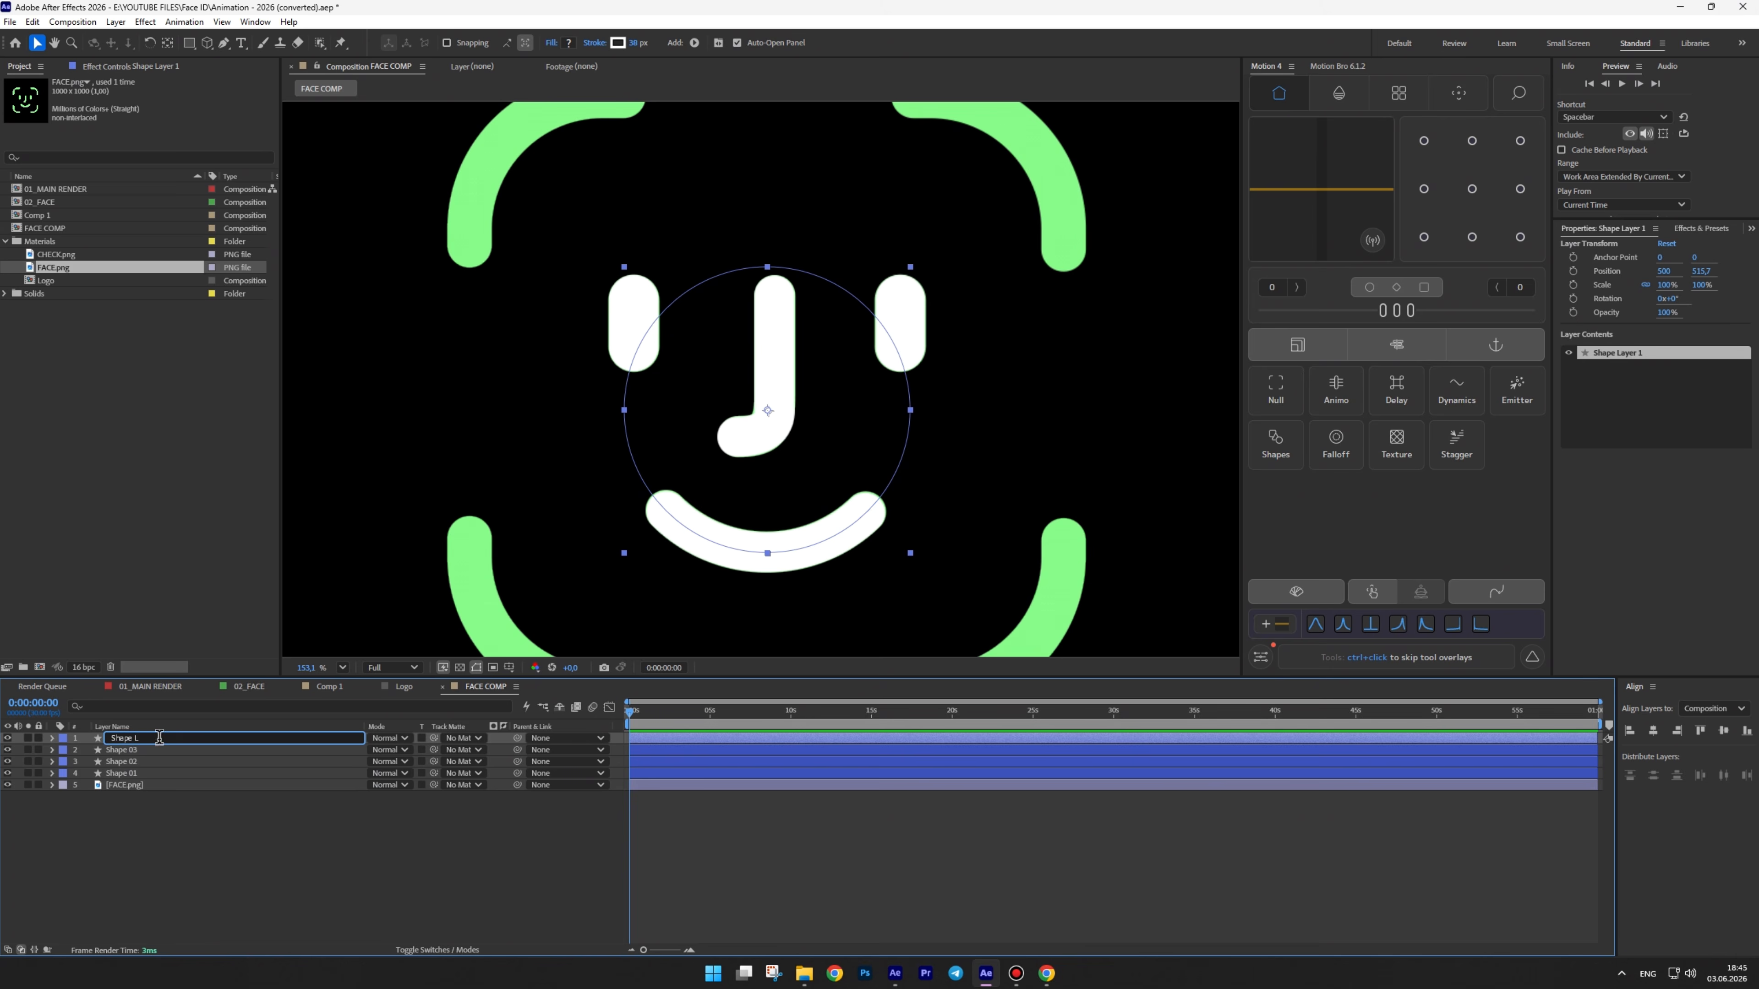
pyautogui.press('Return')
pyautogui.click(260, 828)
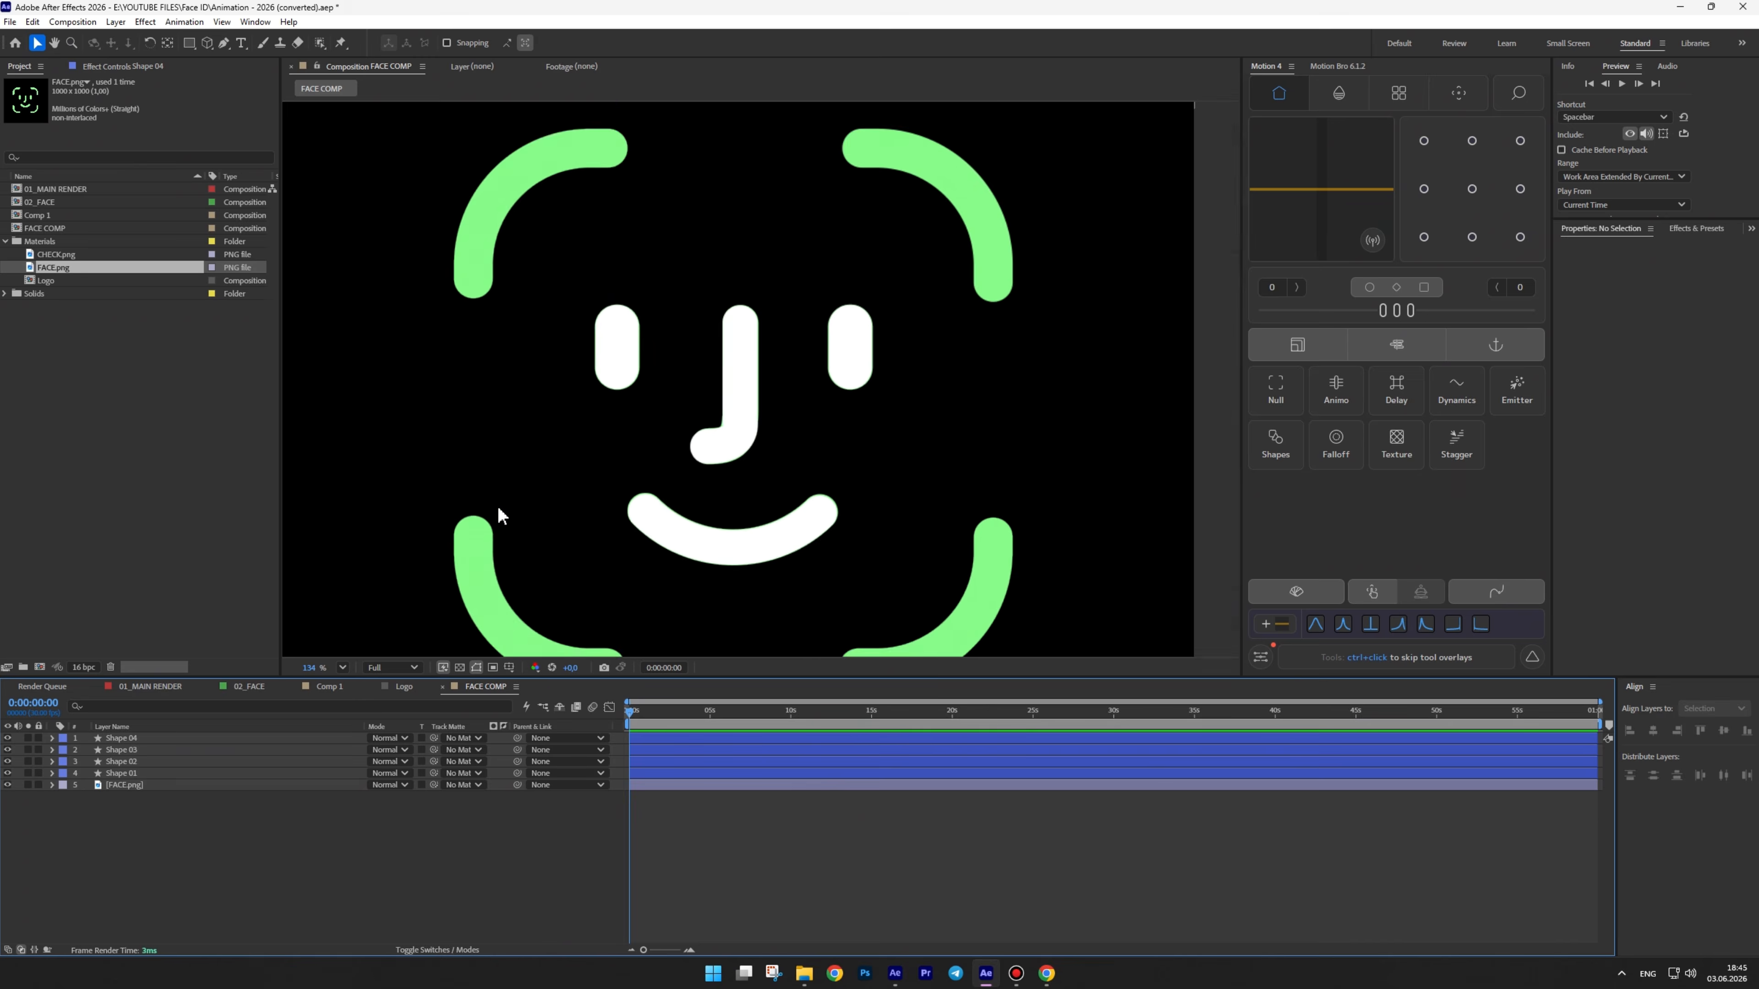
# Create another shape layer and add a rectangle path and a stroke to it
pyautogui.scroll(-2, 497, 504)
pyautogui.moveTo(499, 506); pyautogui.dragTo(617, 455)
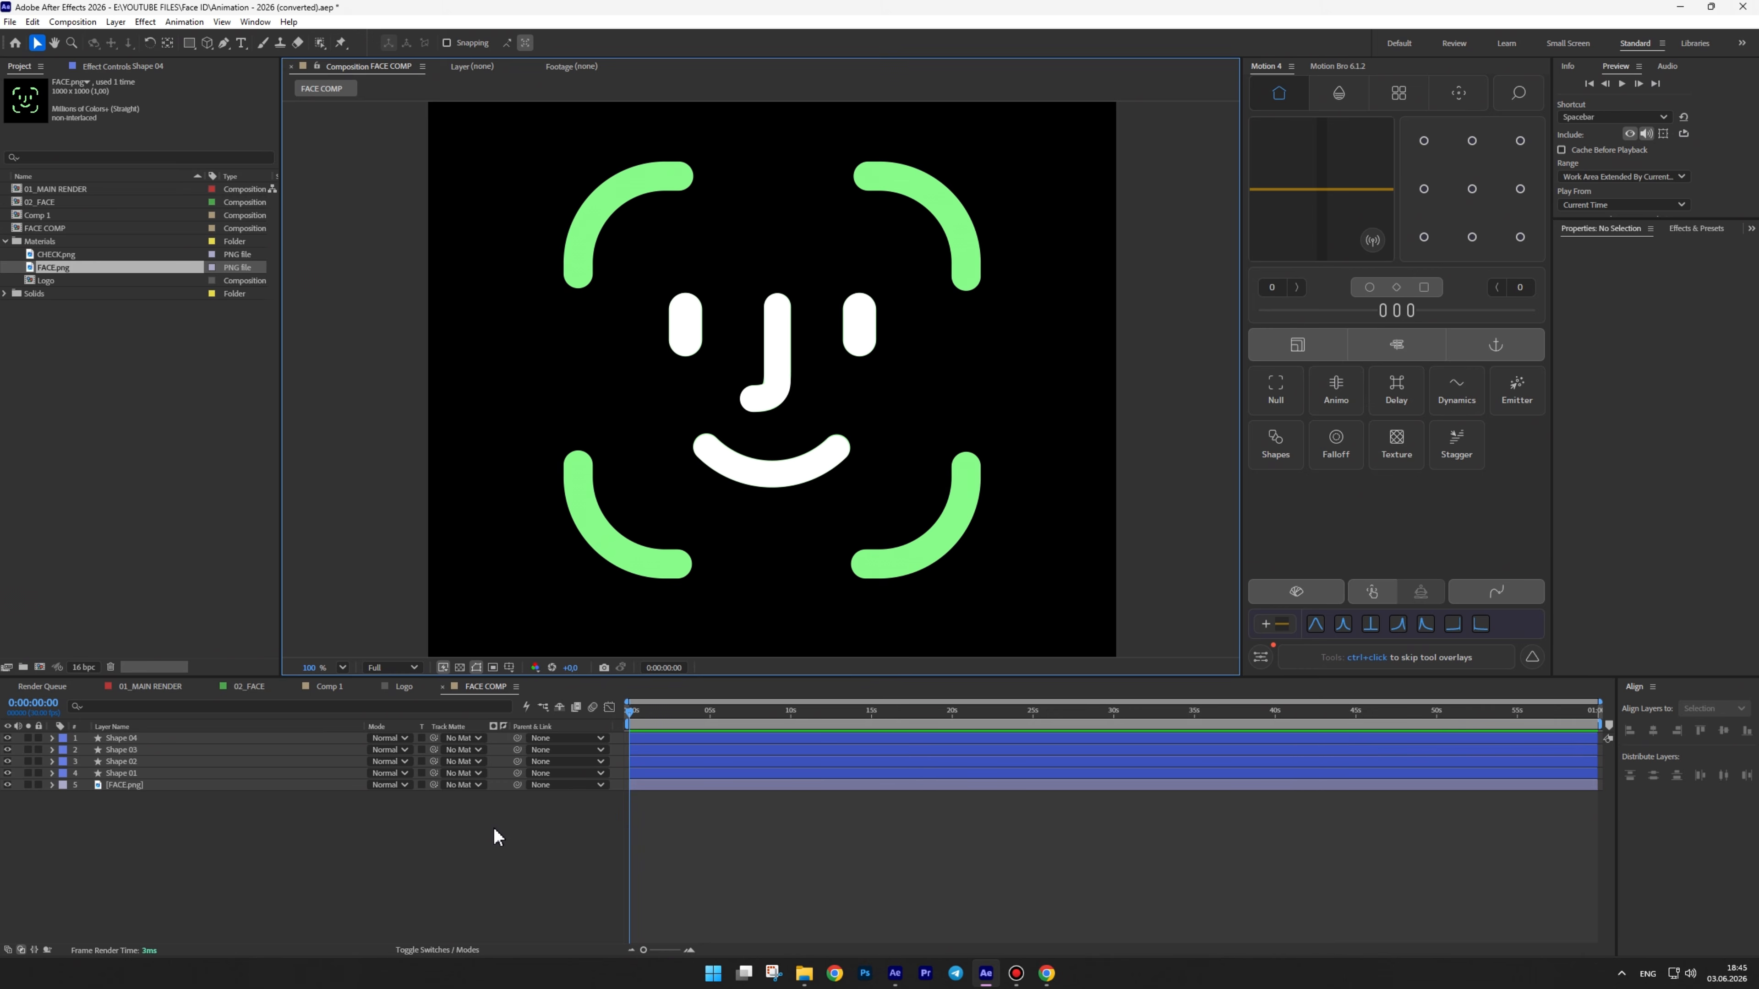
pyautogui.rightClick(318, 847)
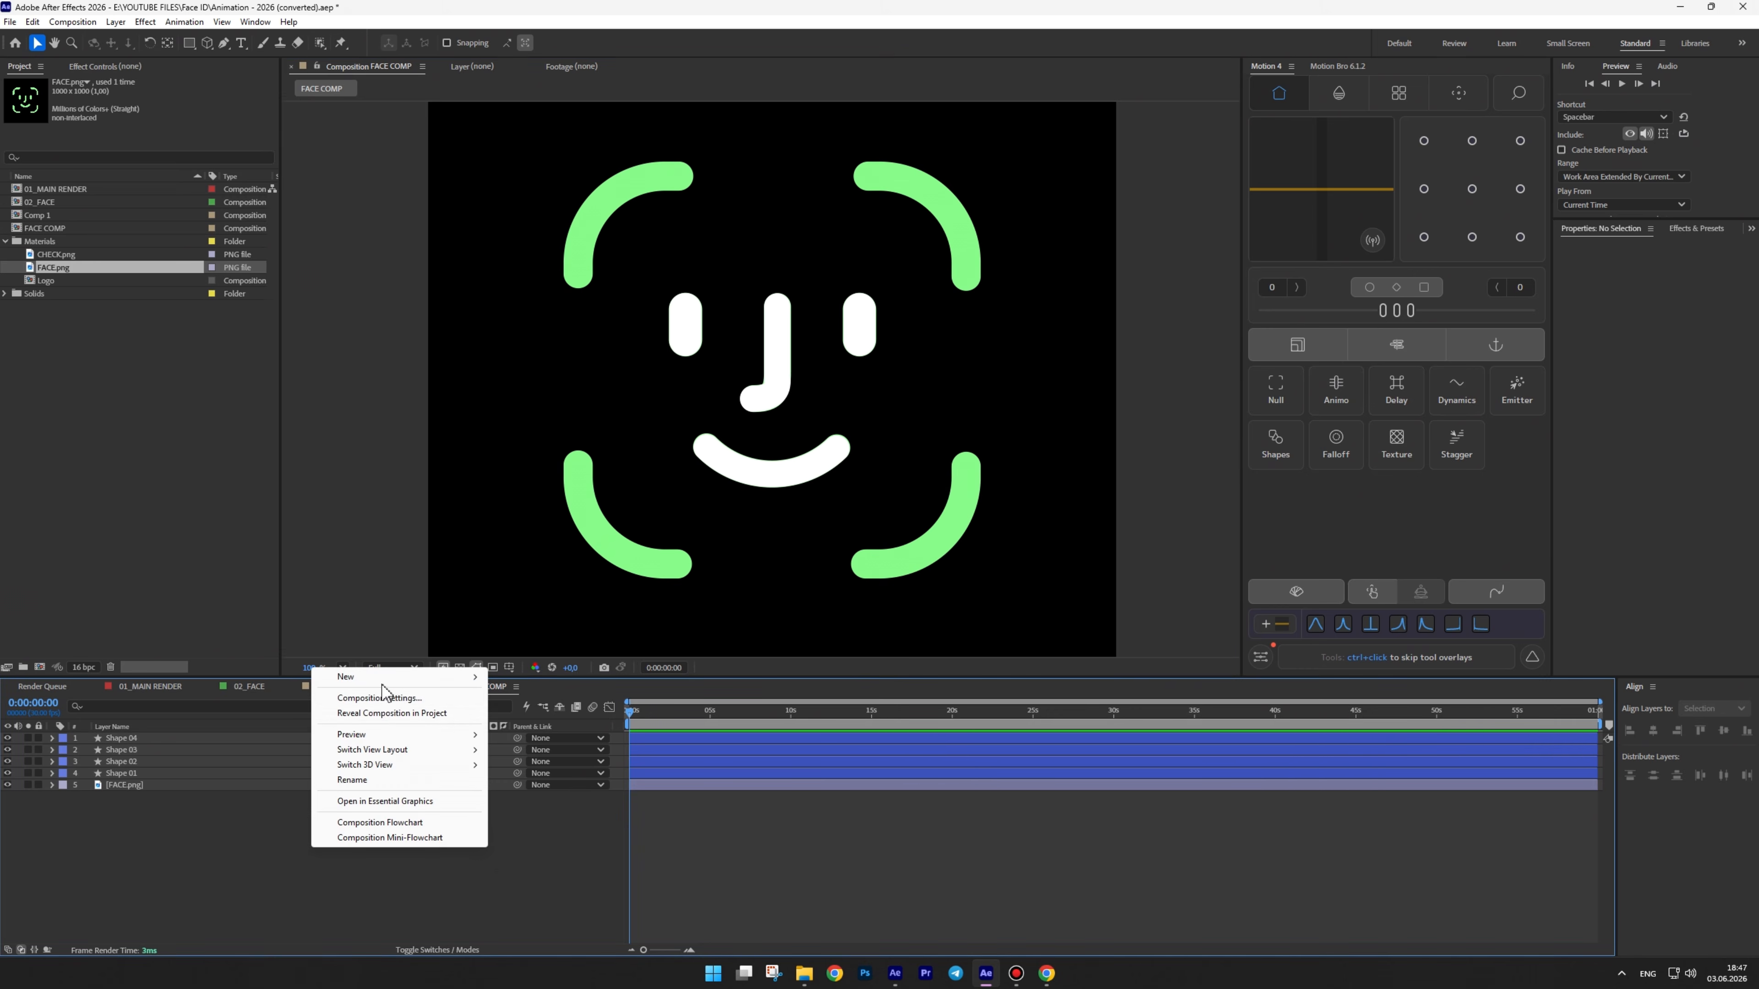
pyautogui.moveTo(360, 677)
pyautogui.click(533, 776)
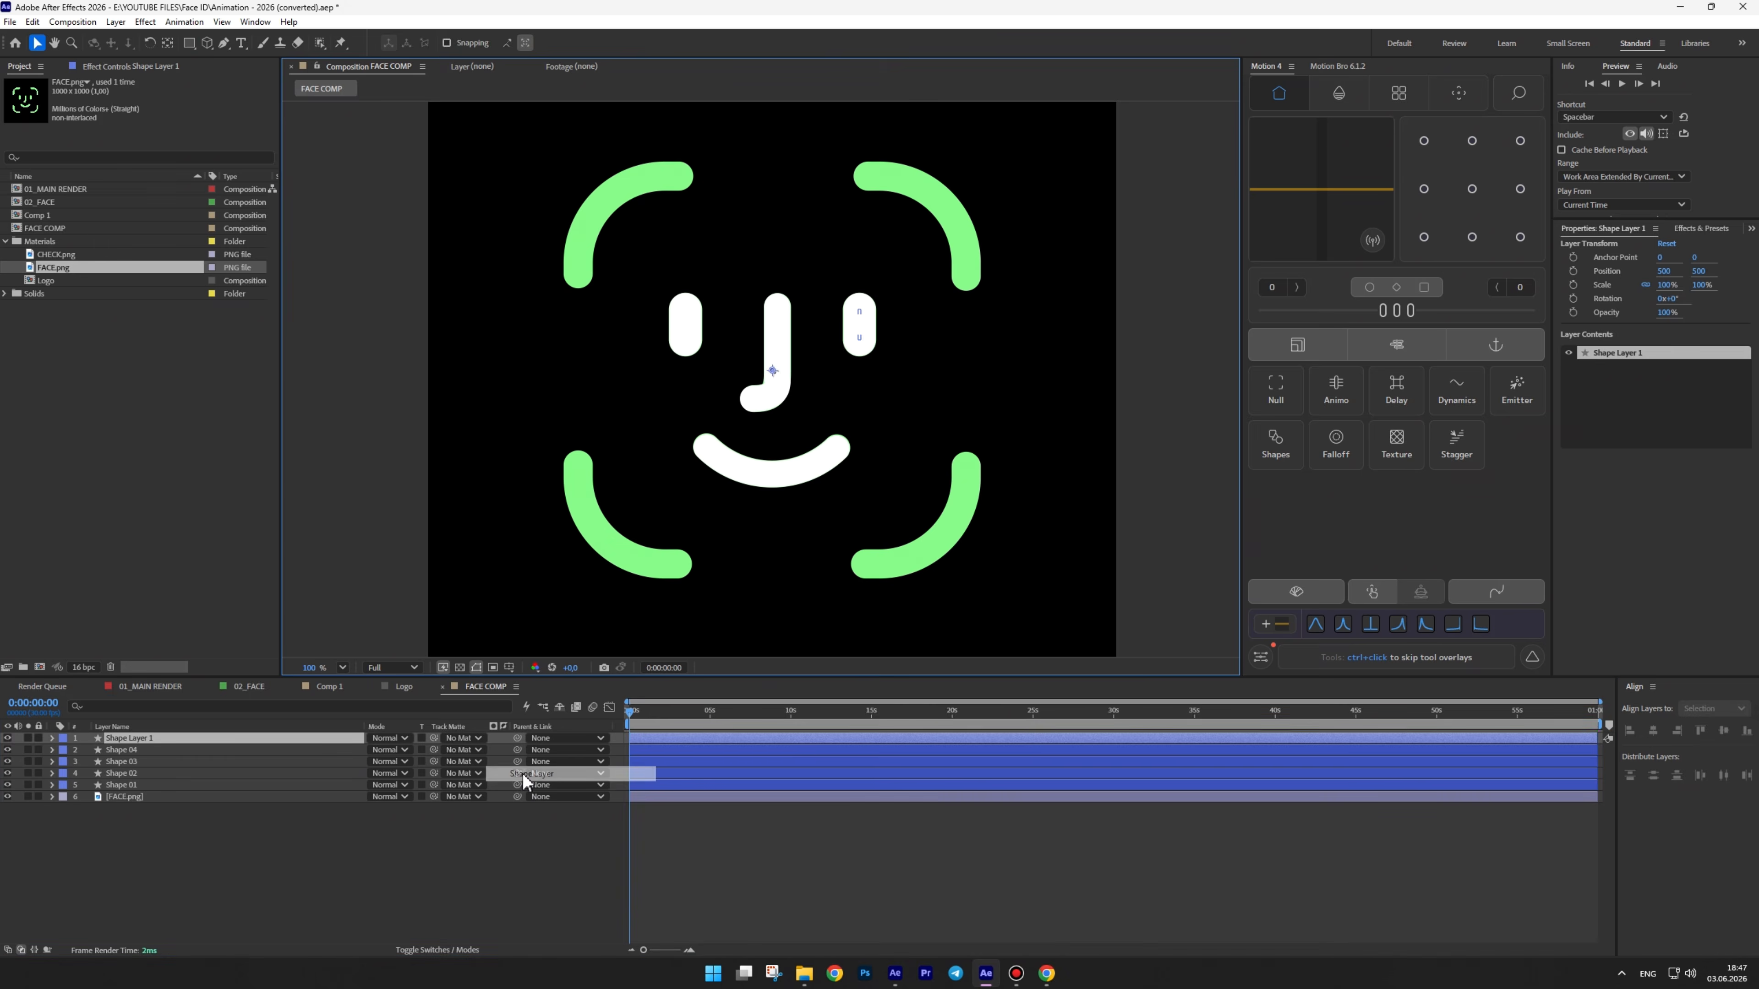
pyautogui.press('q')
pyautogui.click(575, 42)
pyautogui.click(623, 66)
pyautogui.click(576, 43)
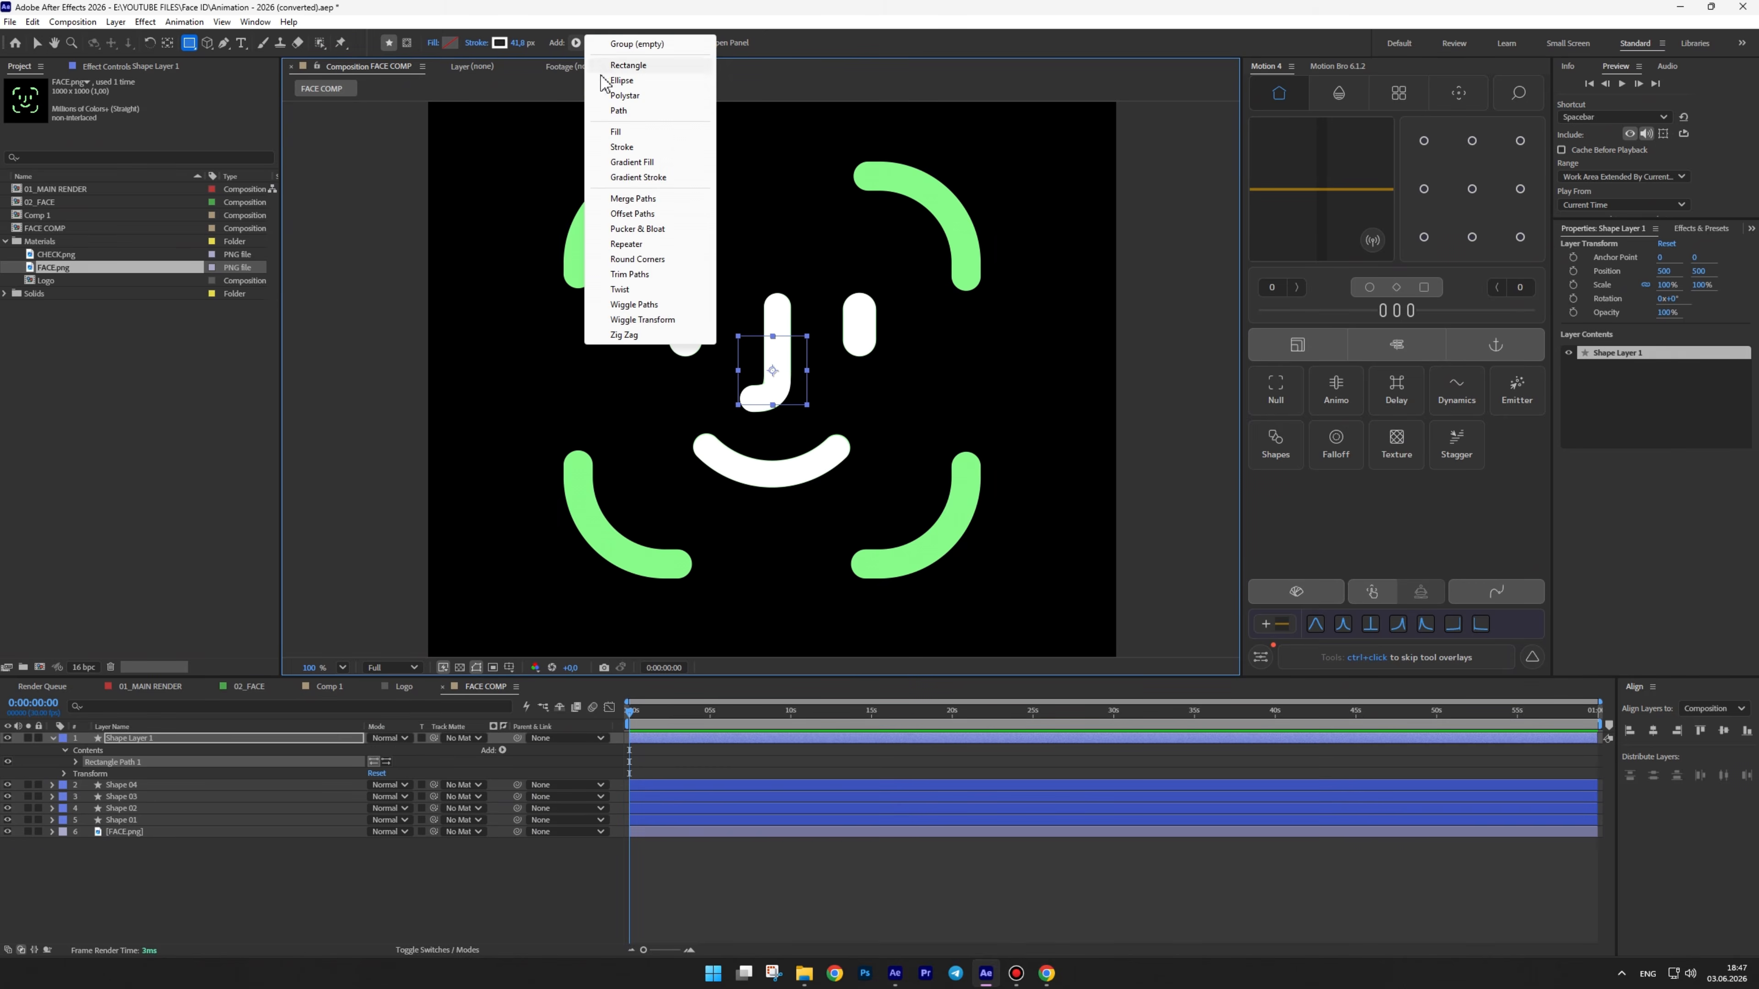
pyautogui.click(620, 147)
pyautogui.click(37, 42)
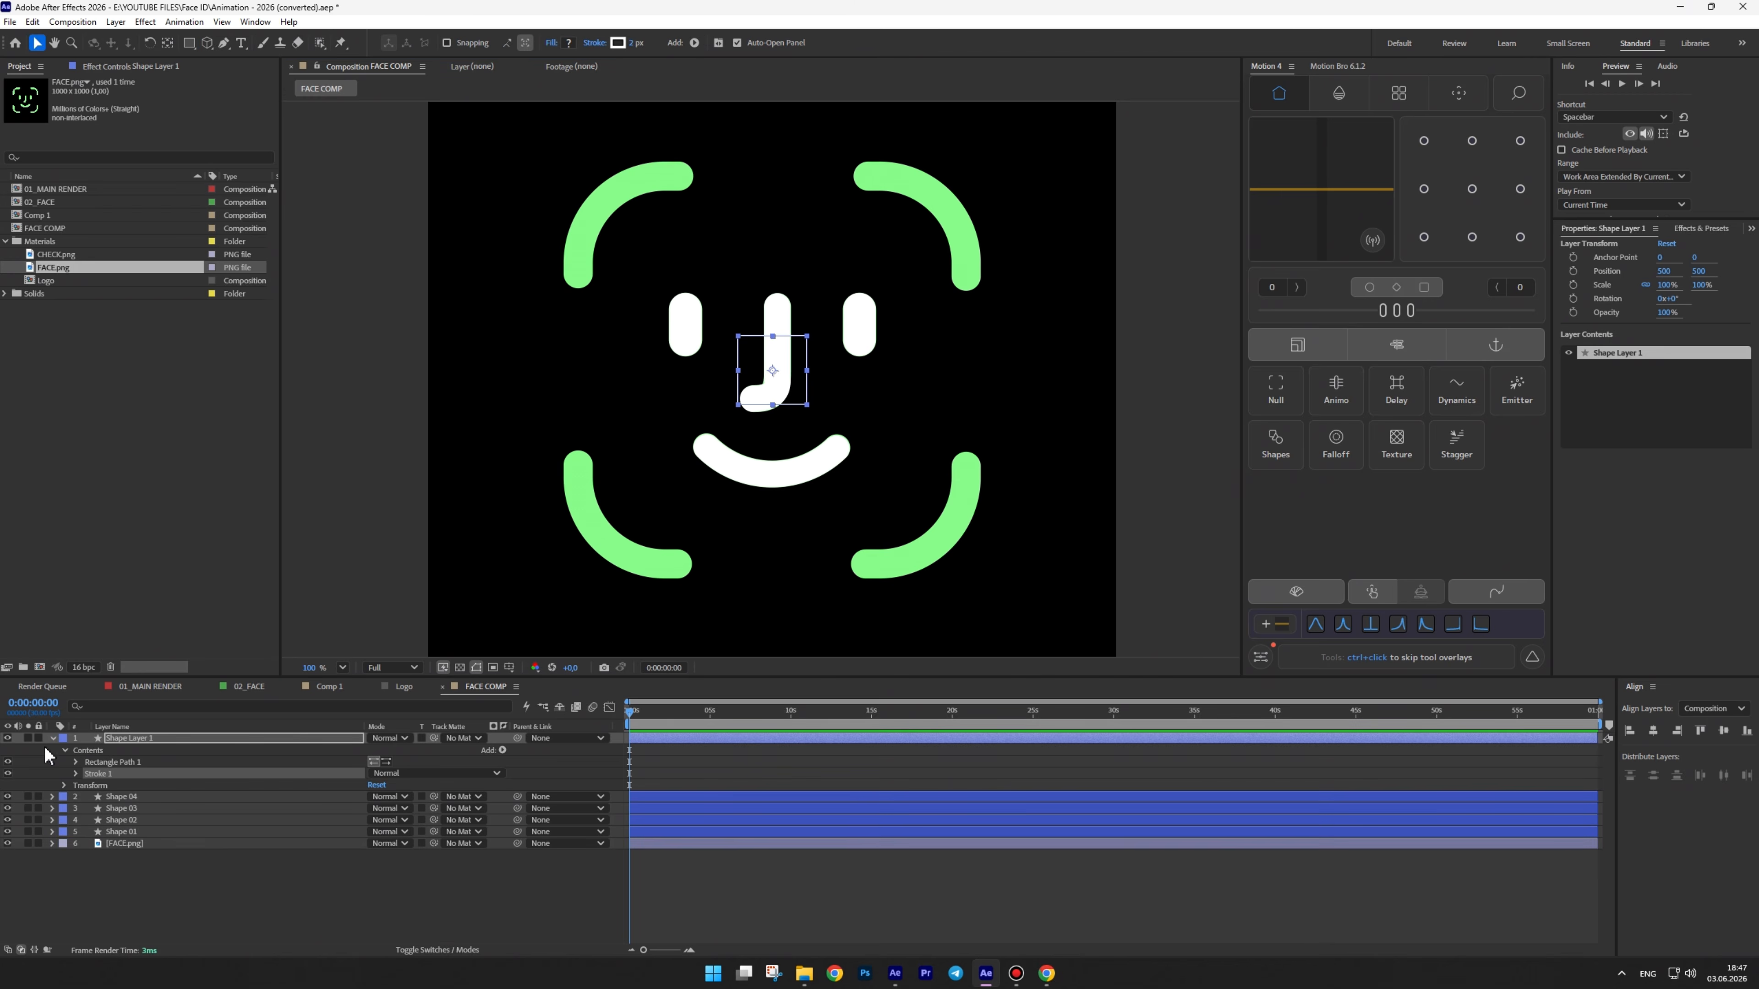
# Enlarge the rectangle path to about 568 px to match the outer frame and set its stroke width to 43 px
pyautogui.click(75, 773)
pyautogui.click(77, 761)
pyautogui.moveTo(388, 773)
pyautogui.mouseDown()
pyautogui.moveTo(634, 52)
pyautogui.moveTo(658, 42)
pyautogui.mouseUp()
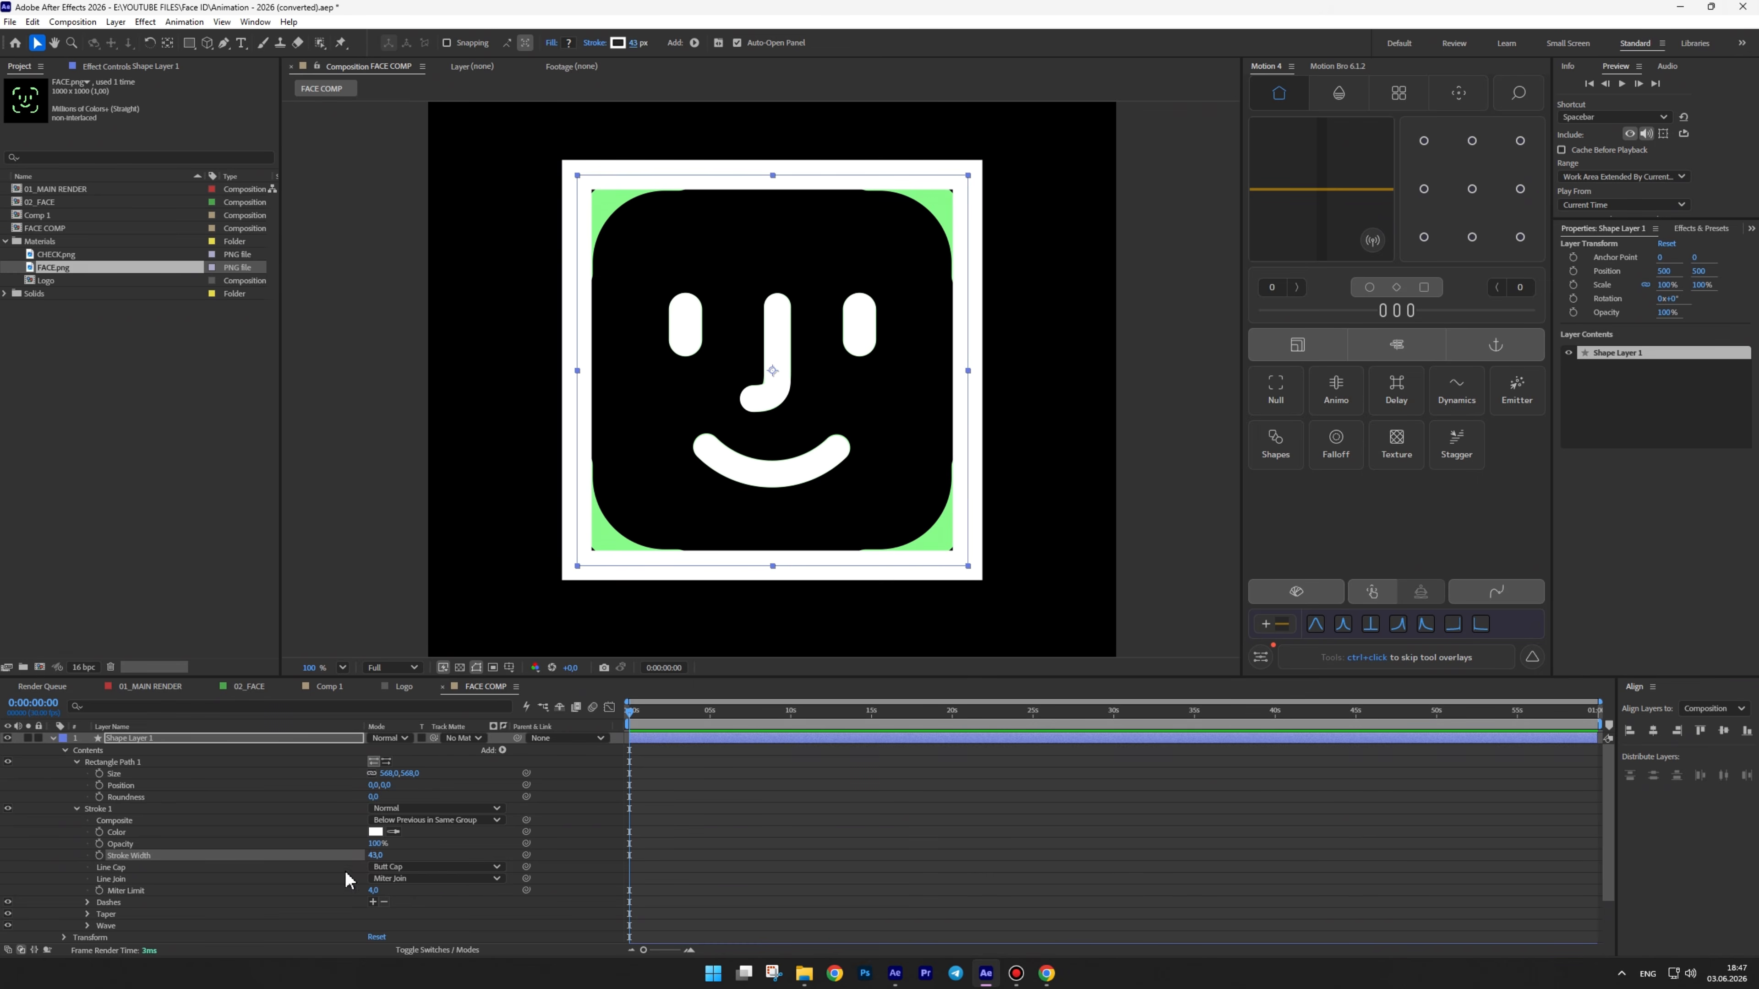
# Set the rectangle's roundness to 130 and size to 563.8 px, and change the stroke's line cap to Round Cap
pyautogui.moveTo(374, 797); pyautogui.dragTo(450, 781)
pyautogui.click(393, 867)
pyautogui.click(389, 878)
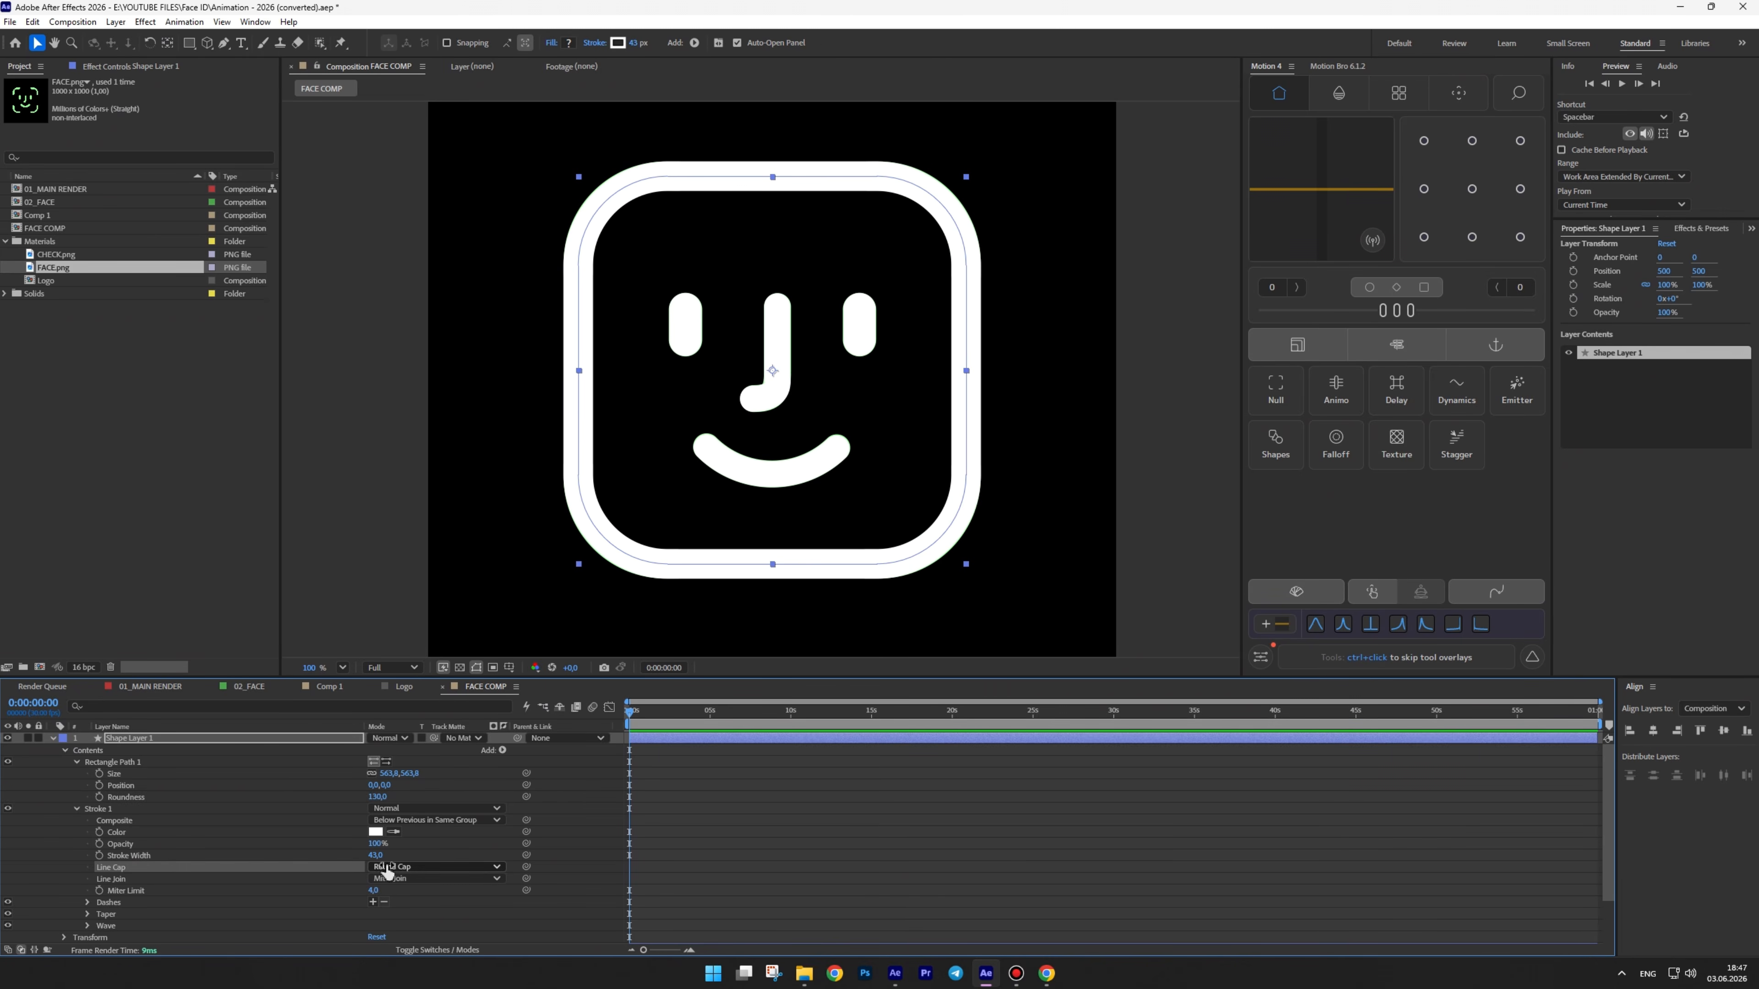
# Add Trim Paths to the rectangle with End 11.4% and Offset about -38° so only the upper-right corner arc remains
pyautogui.click(503, 751)
pyautogui.click(552, 675)
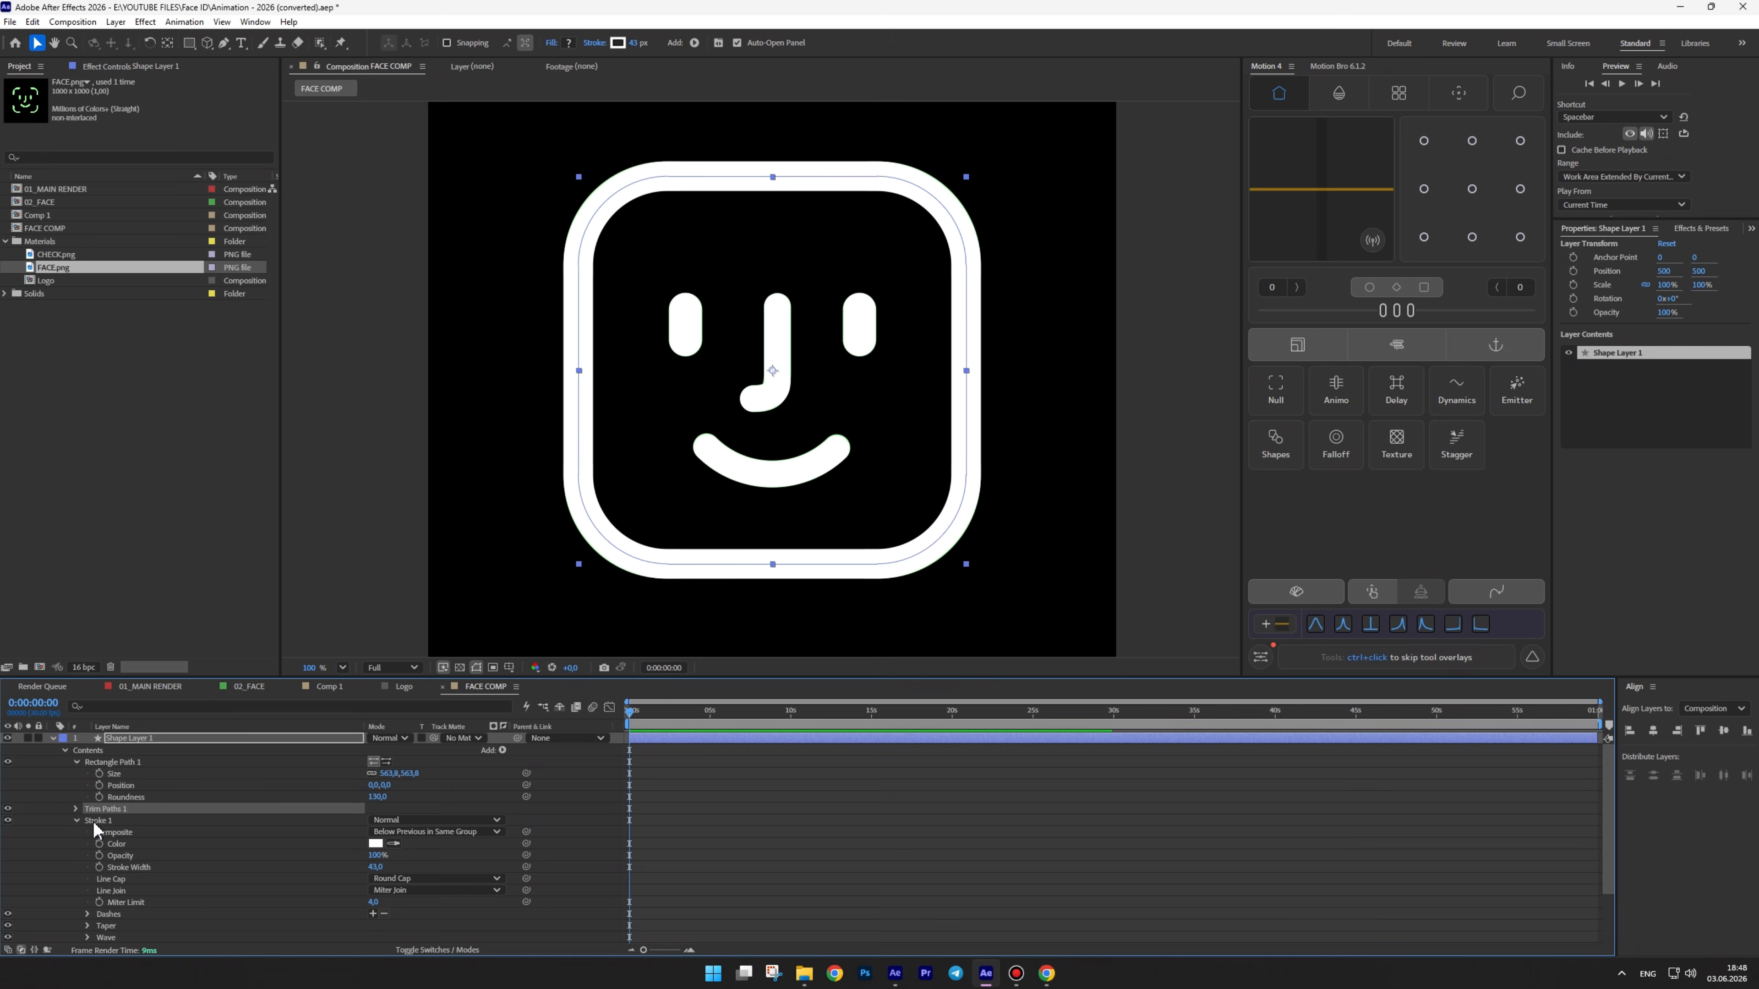
pyautogui.moveTo(378, 835)
pyautogui.mouseDown()
pyautogui.moveTo(336, 853)
pyautogui.moveTo(381, 845)
pyautogui.moveTo(367, 852)
pyautogui.mouseUp()
pyautogui.click(341, 856)
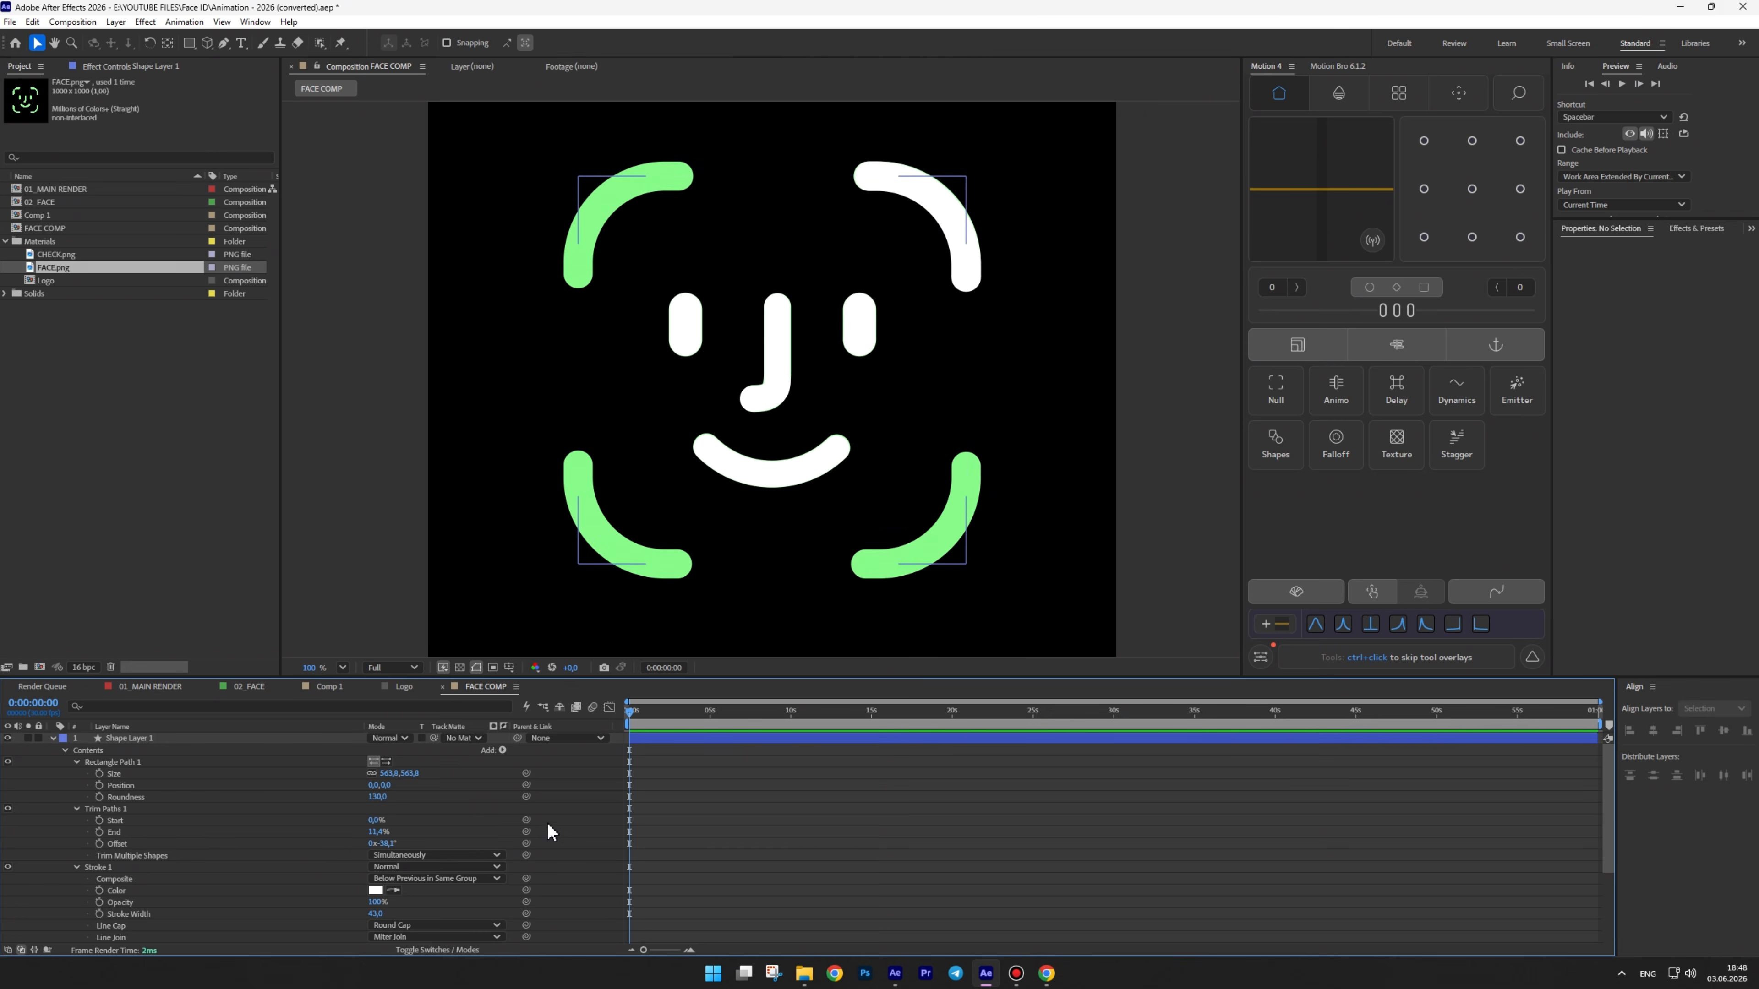
# Rename the corner arc layer as Line 1
pyautogui.click(143, 737)
pyautogui.press('Return')
pyautogui.write('Line 1')
pyautogui.press('Return')
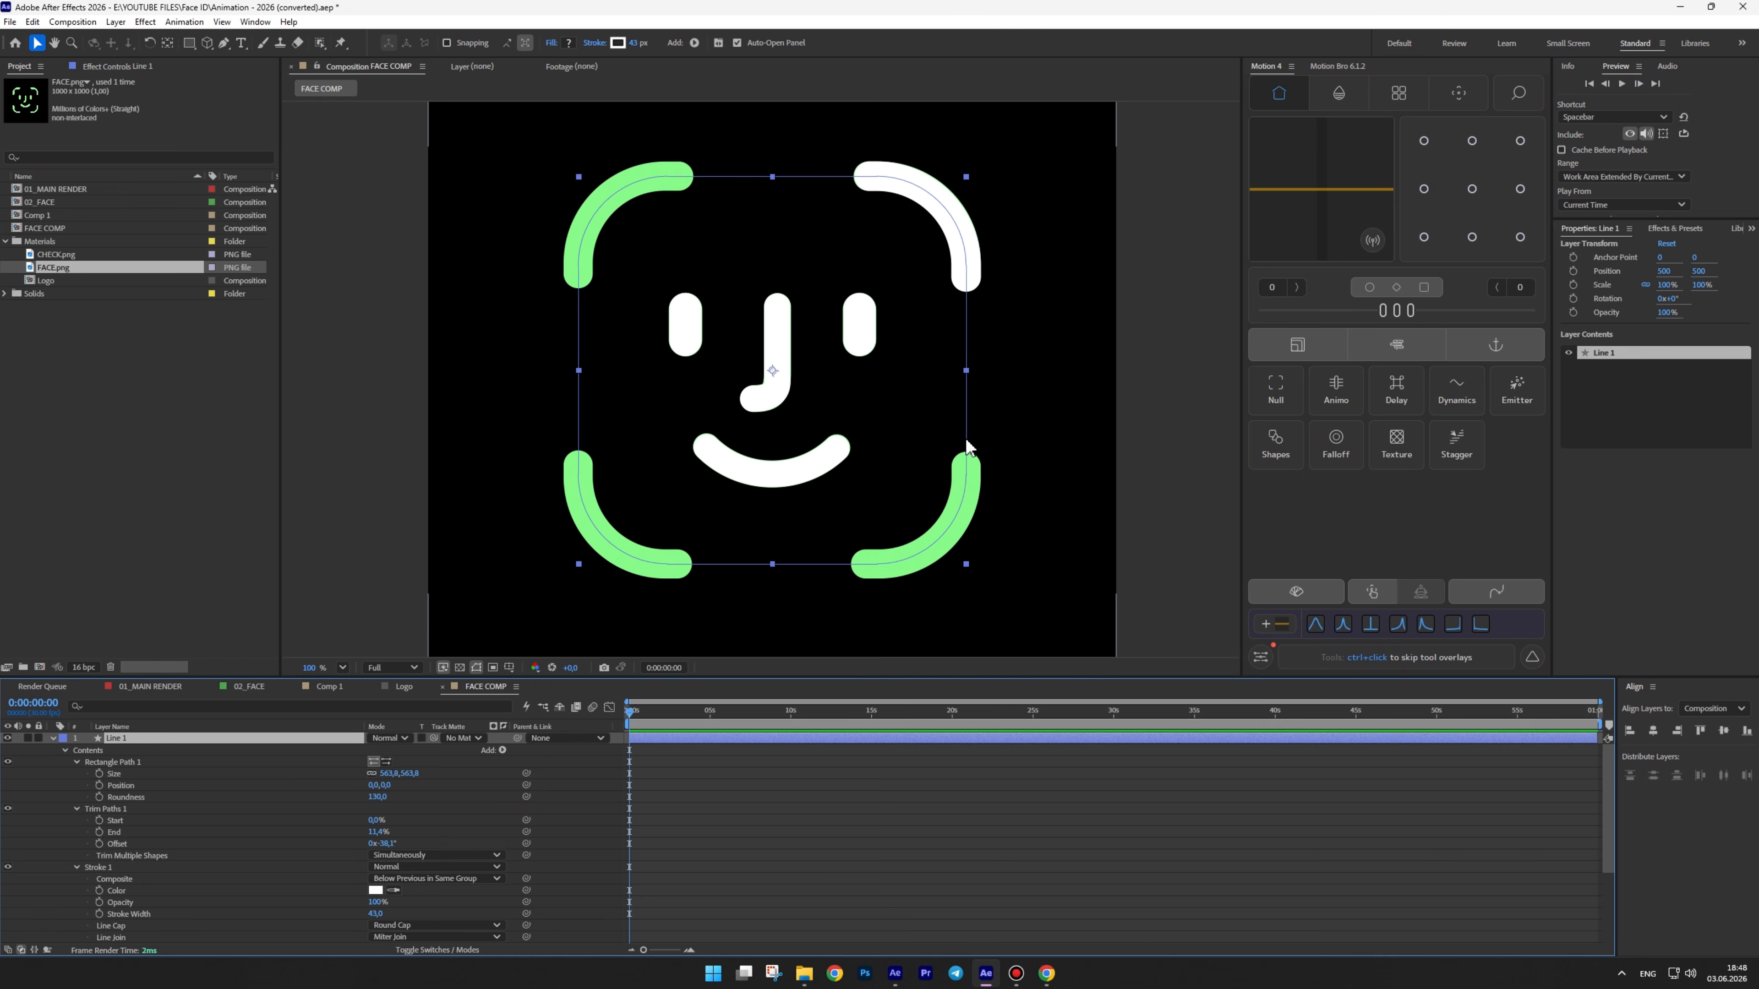
# Duplicate Line 1 and link the copy's rectangle Size to Line 1's Size with an expression
pyautogui.hotkey('ctrl', 'd')
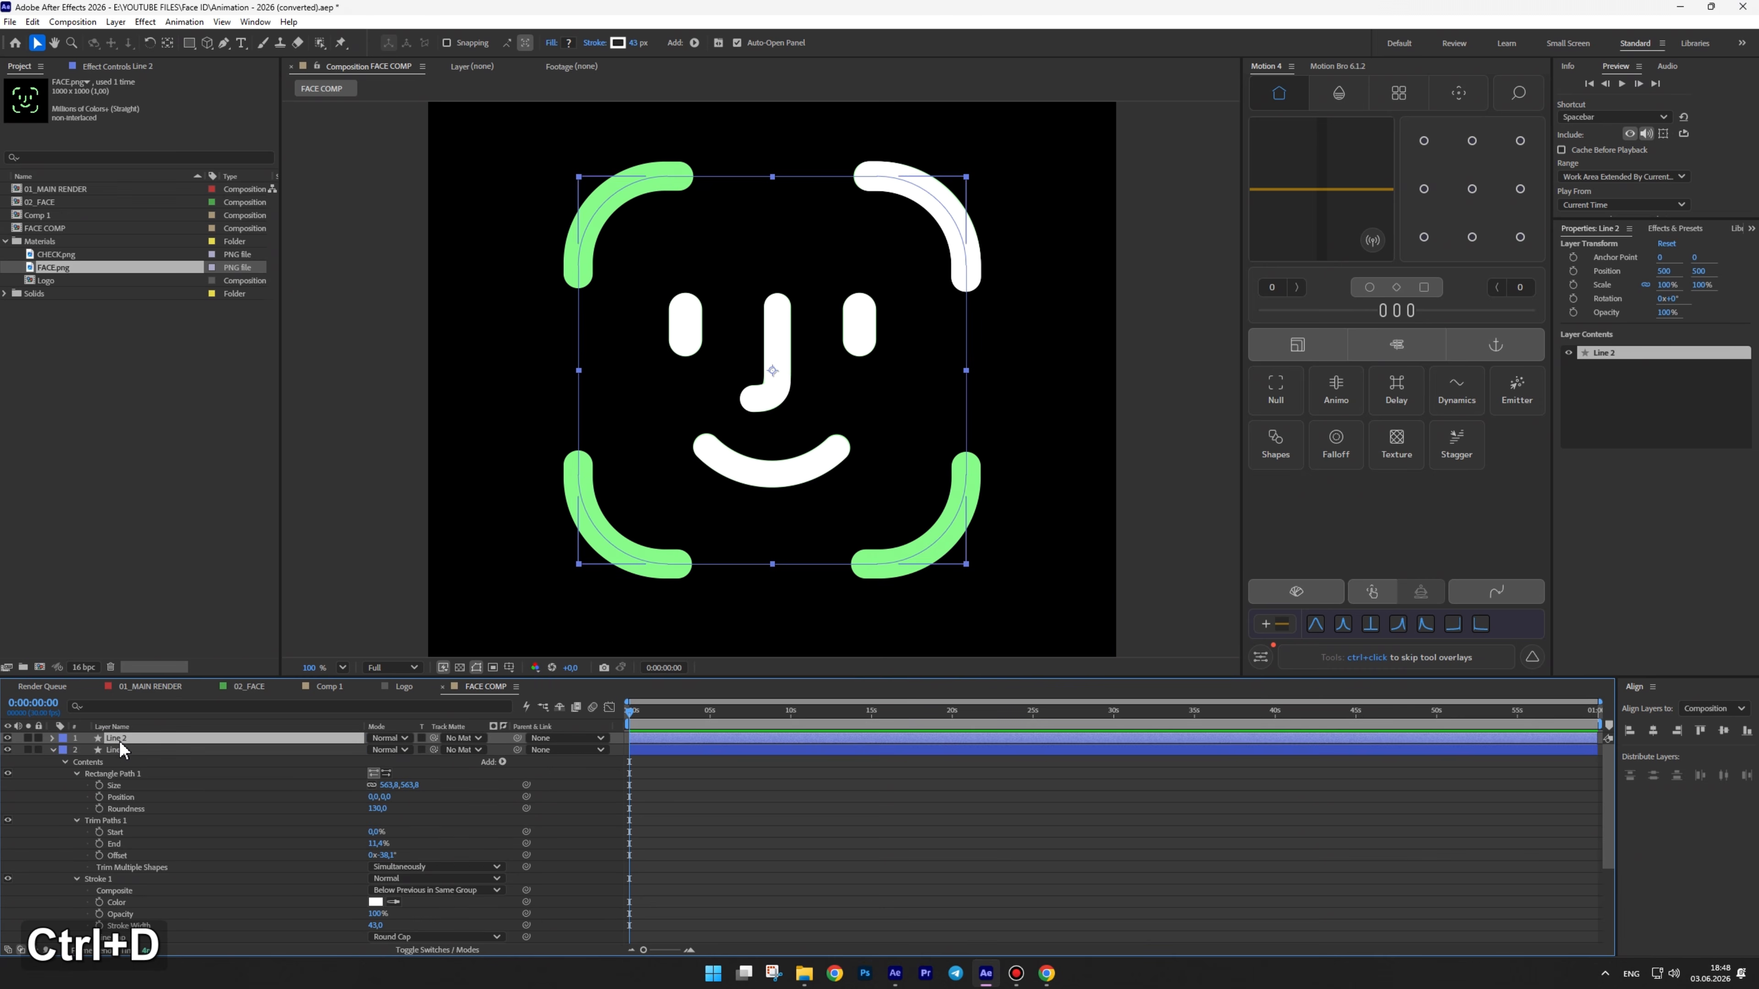
pyautogui.press('u')
pyautogui.press('u')
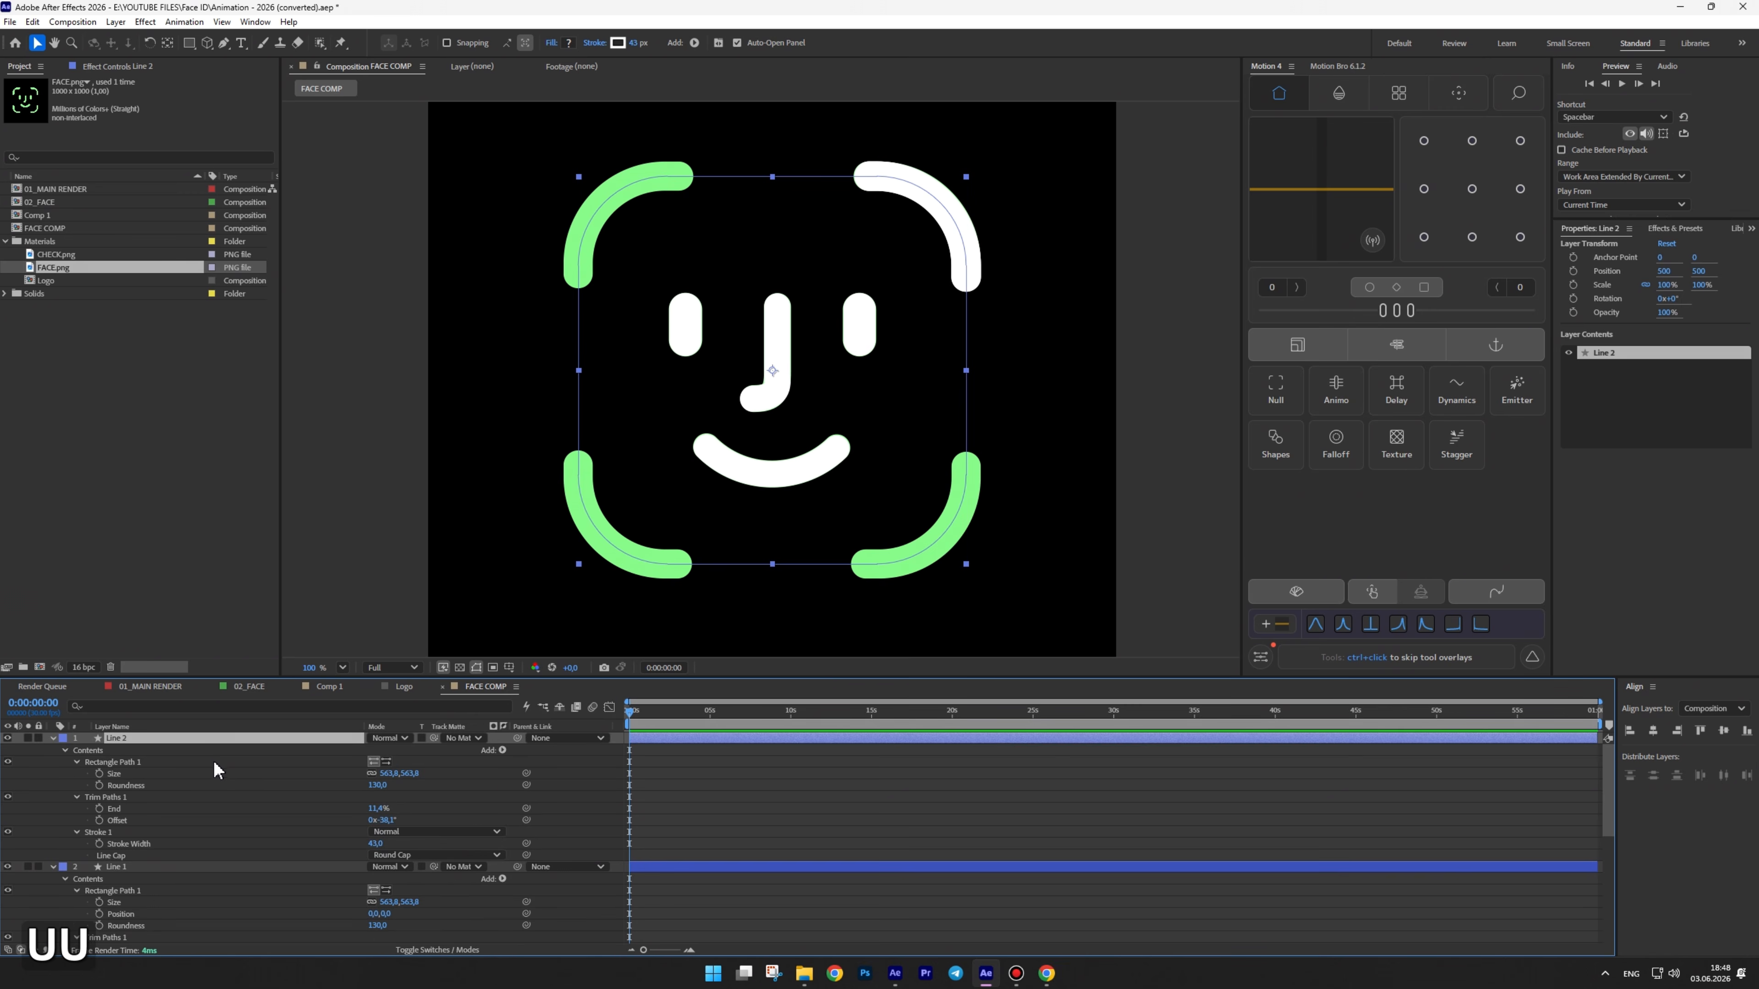
pyautogui.keyDown('alt'); pyautogui.click(99, 774); pyautogui.keyUp('alt')
pyautogui.moveTo(406, 786); pyautogui.dragTo(114, 927)
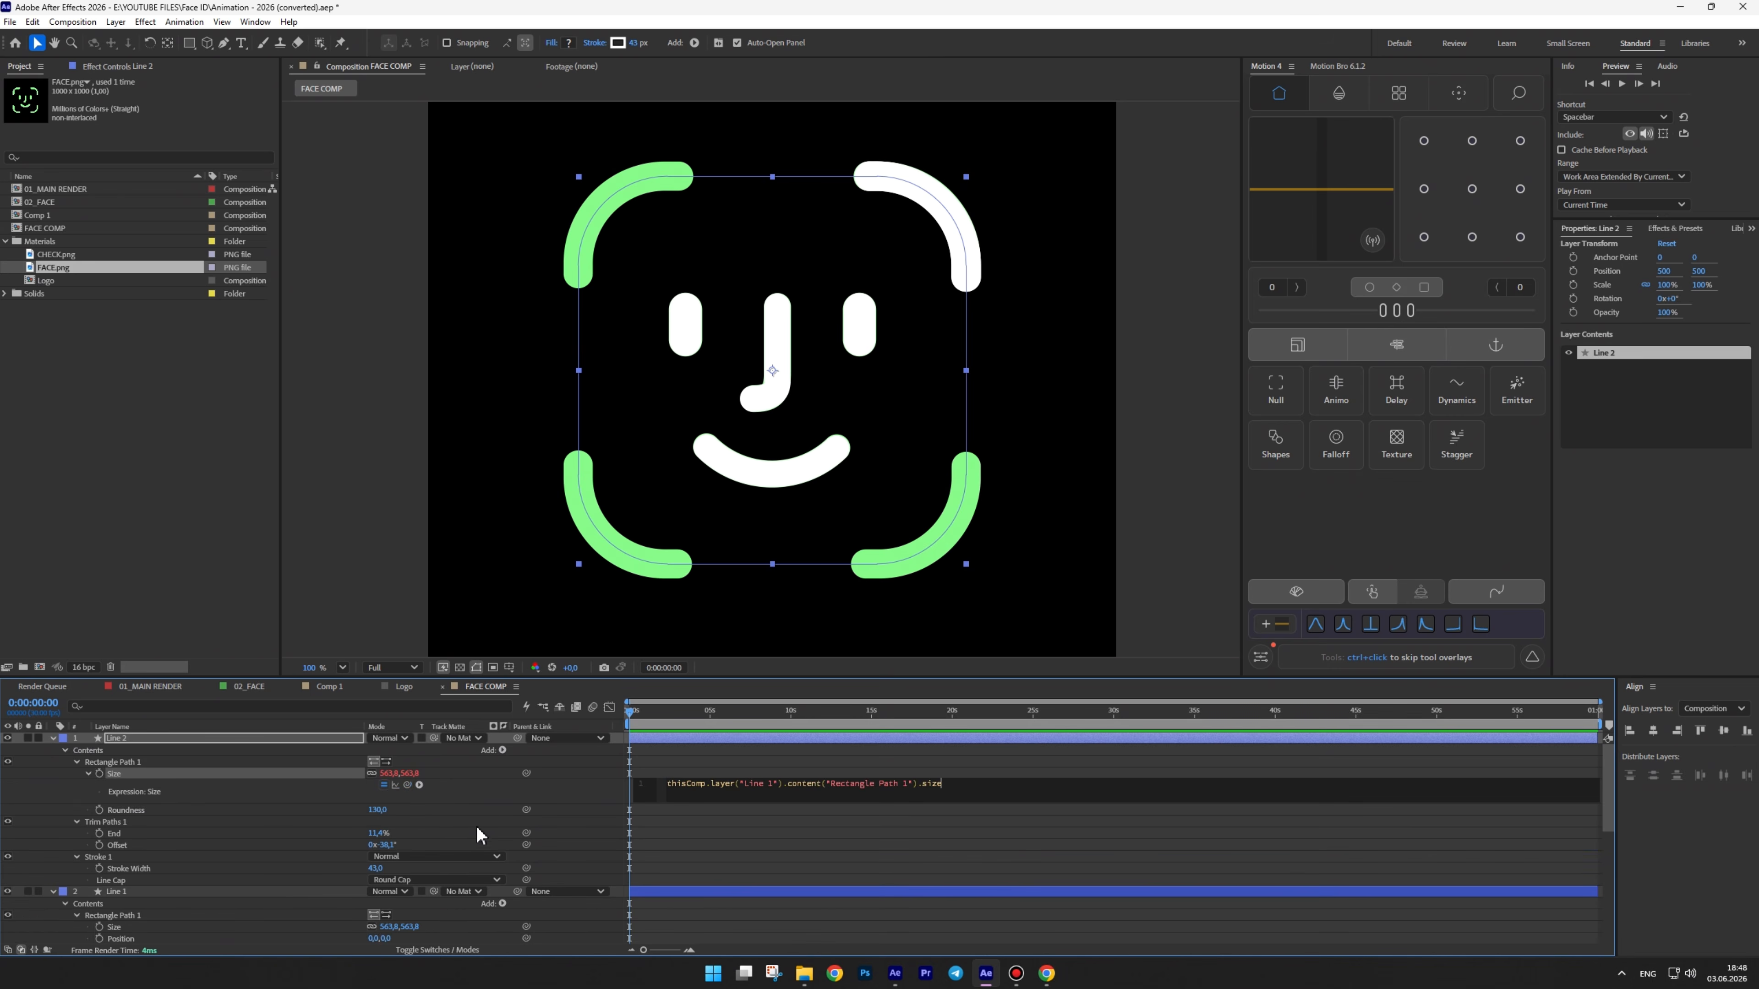
pyautogui.click(496, 785)
# Link Line 2's rectangle Roundness to Line 1's Roundness with an expression
pyautogui.scroll(-1, 496, 785)
pyautogui.keyDown('alt'); pyautogui.click(99, 775); pyautogui.keyUp('alt')
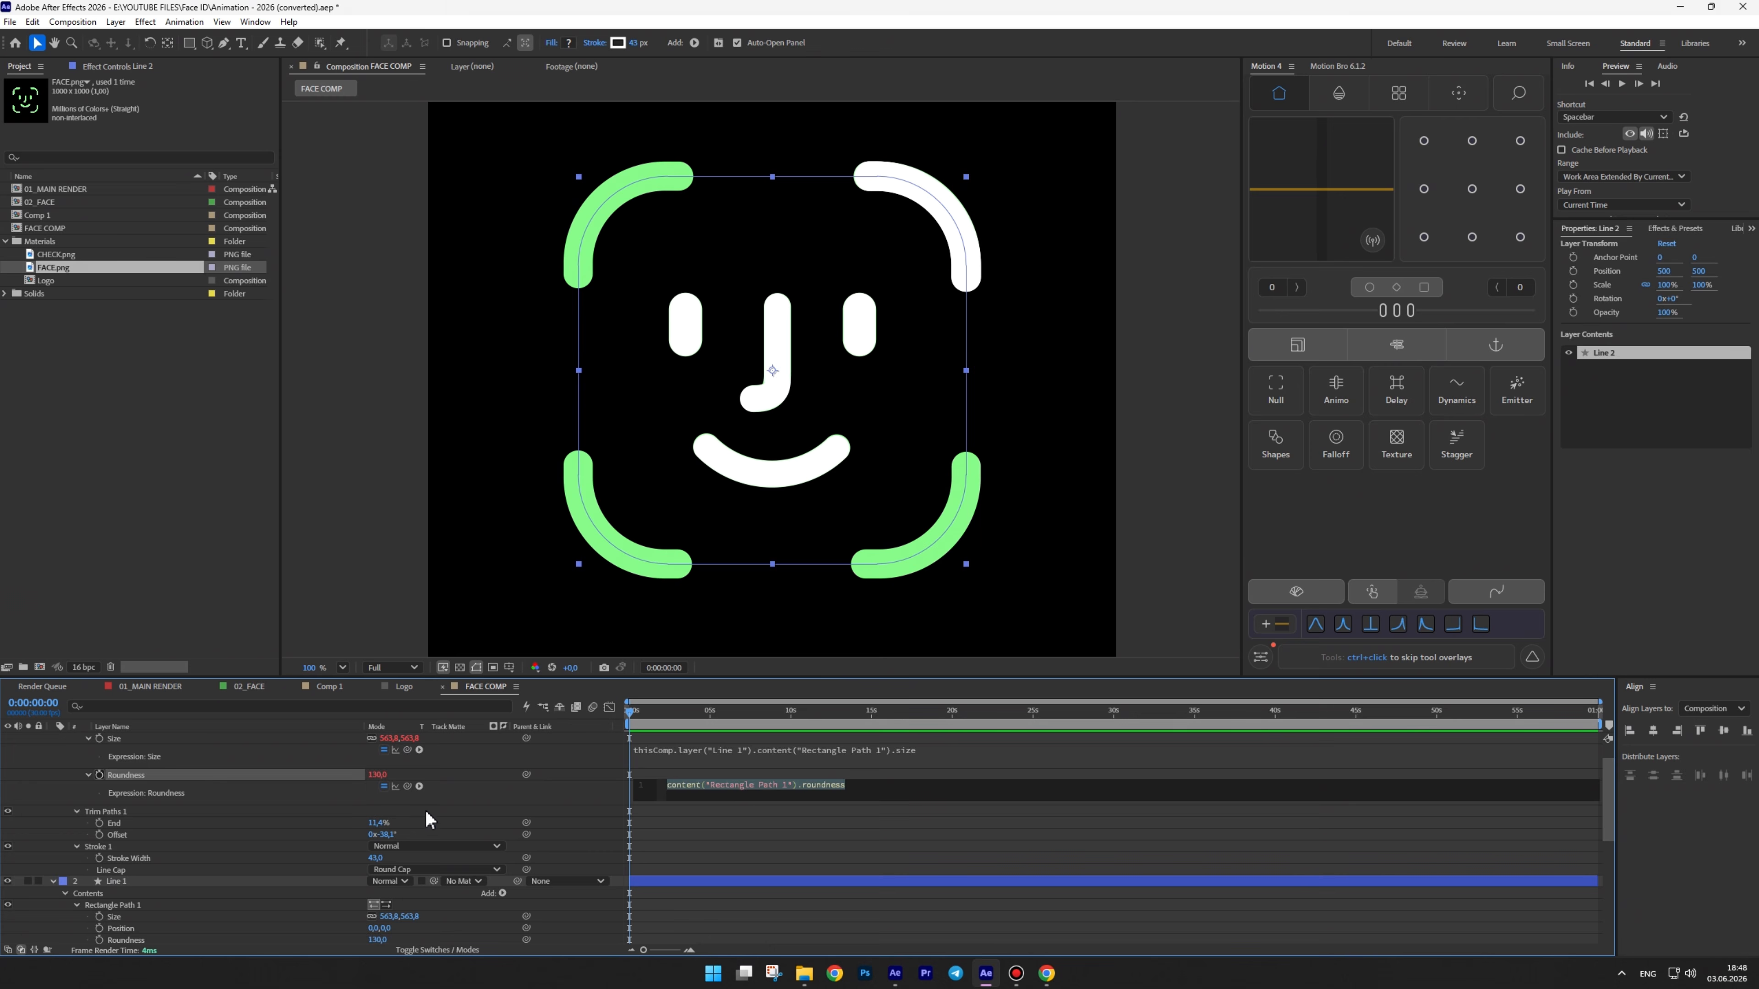
pyautogui.click(462, 786)
pyautogui.scroll(-1, 443, 776)
pyautogui.moveTo(419, 751); pyautogui.dragTo(126, 905)
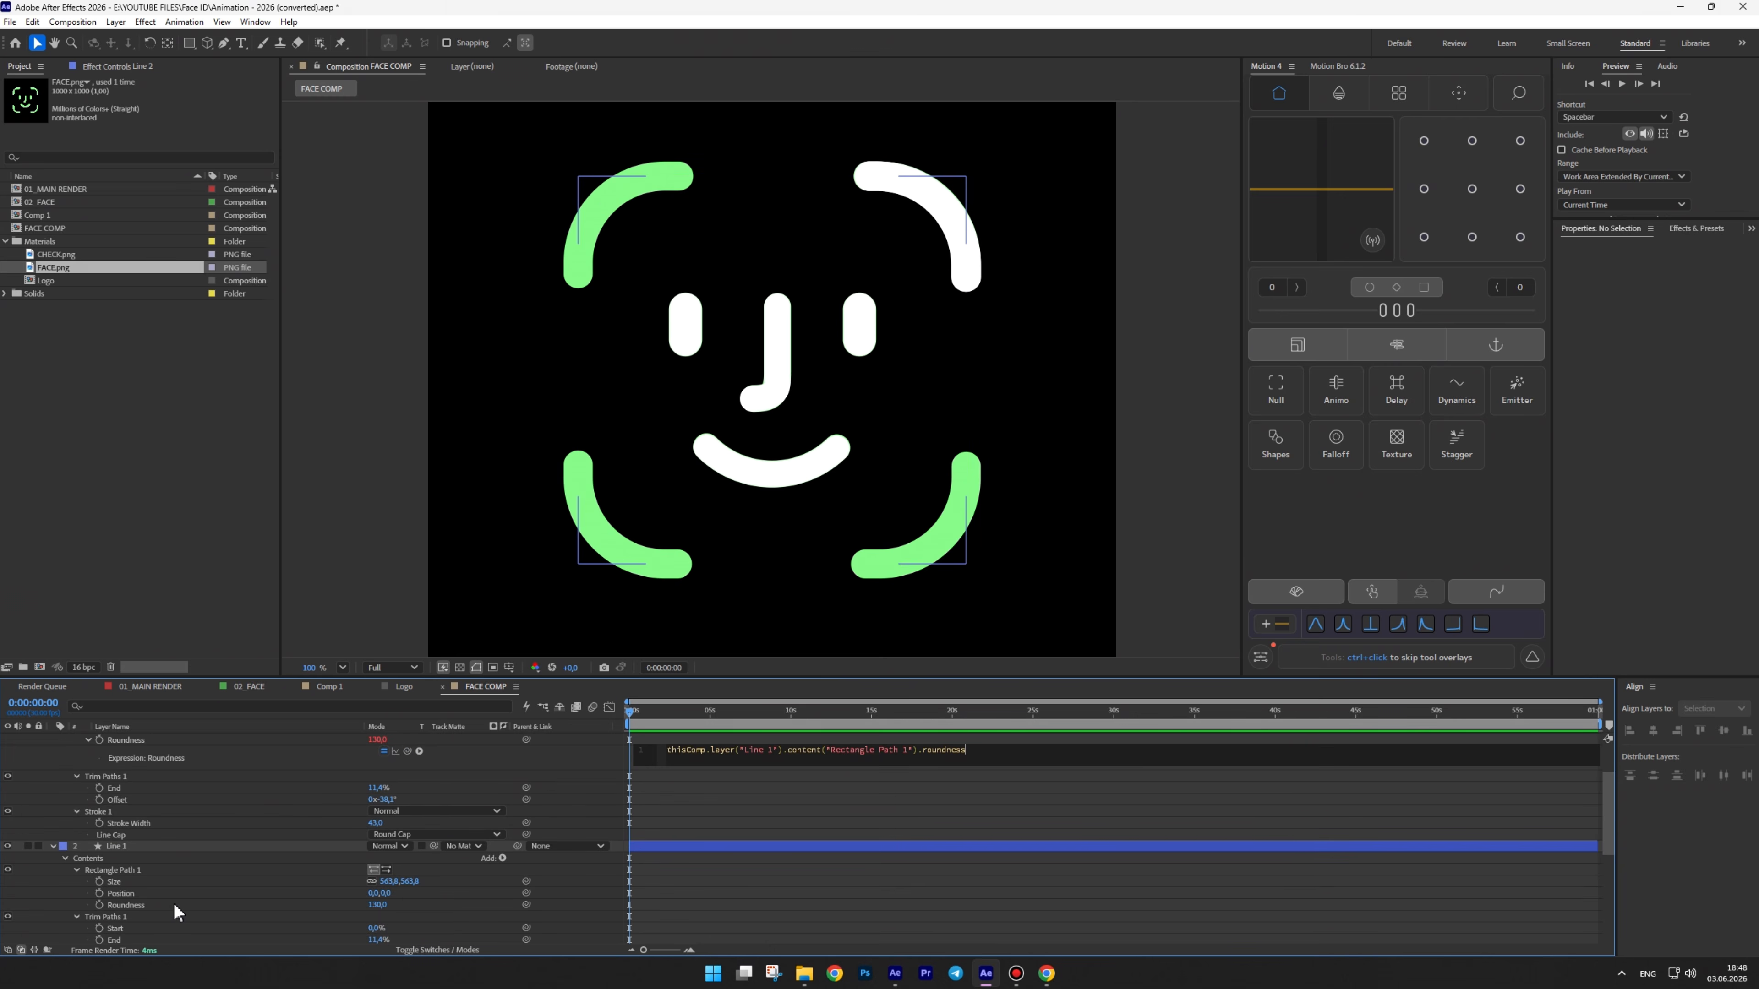
# Link Line 2's Stroke Width to Line 1's Stroke Width with an expression, enlarging the timeline area to reach both properties
pyautogui.scroll(2, 212, 891)
pyautogui.keyDown('alt'); pyautogui.click(99, 893); pyautogui.keyUp('alt')
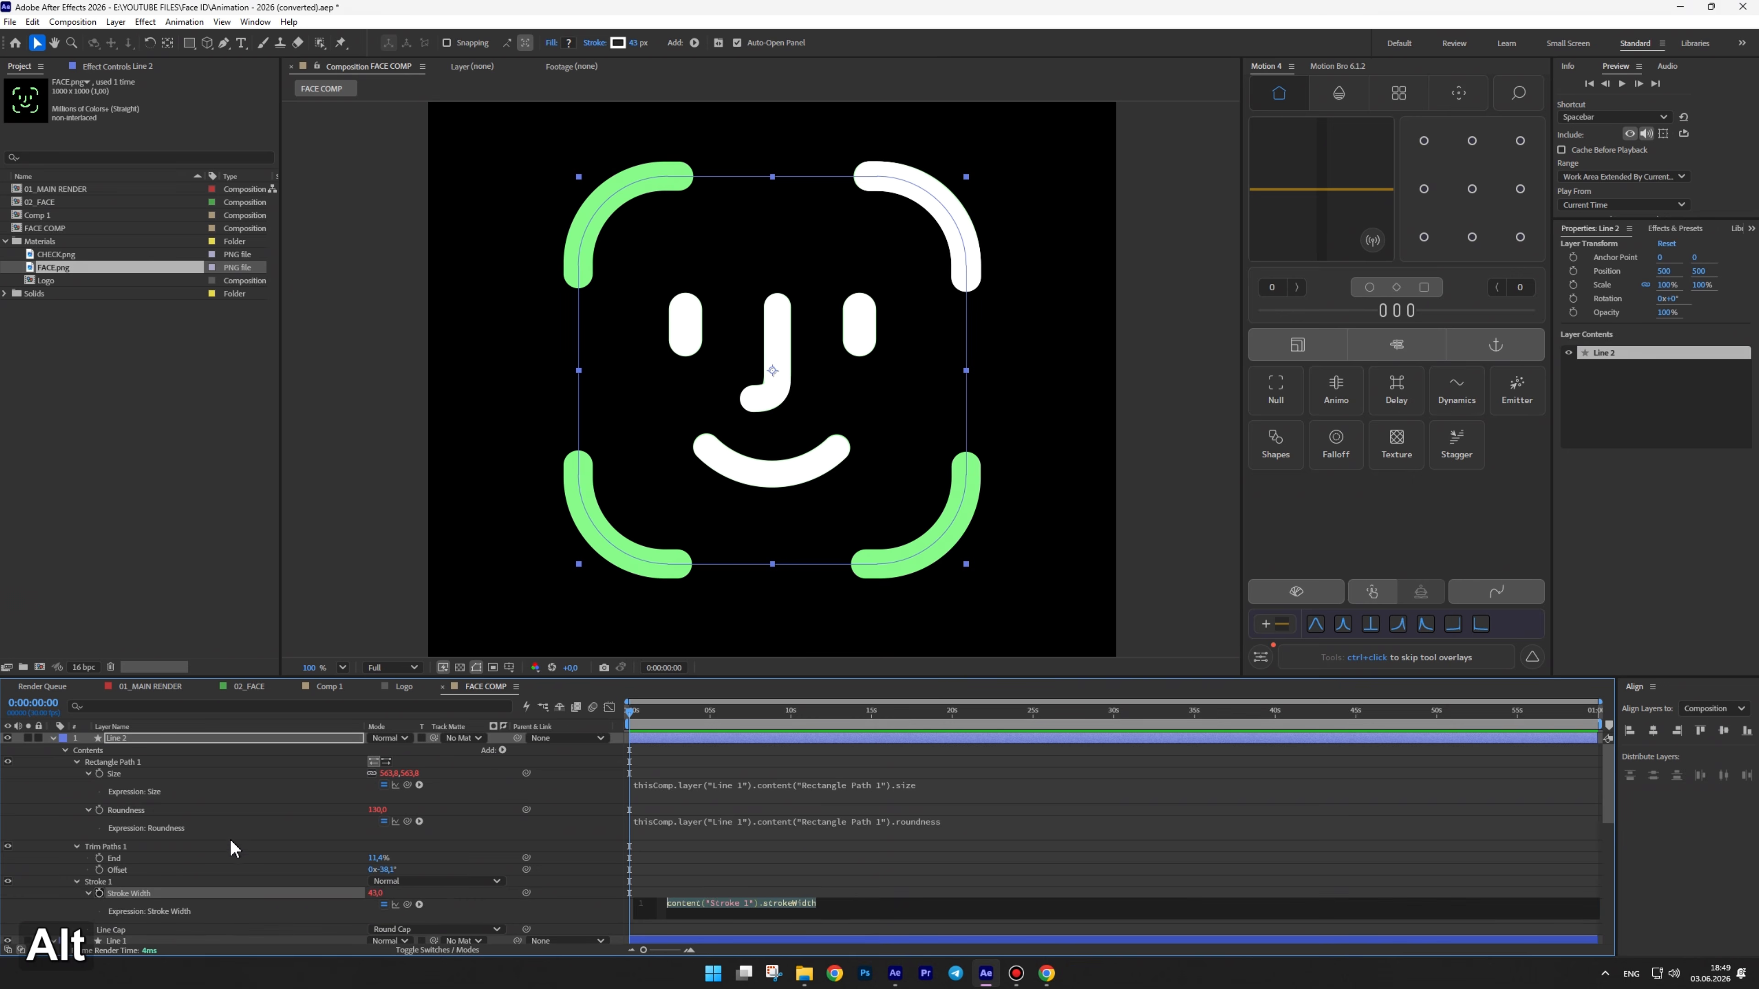
pyautogui.scroll(-5, 234, 839)
pyautogui.moveTo(518, 677); pyautogui.dragTo(518, 589)
pyautogui.scroll(2, 395, 684)
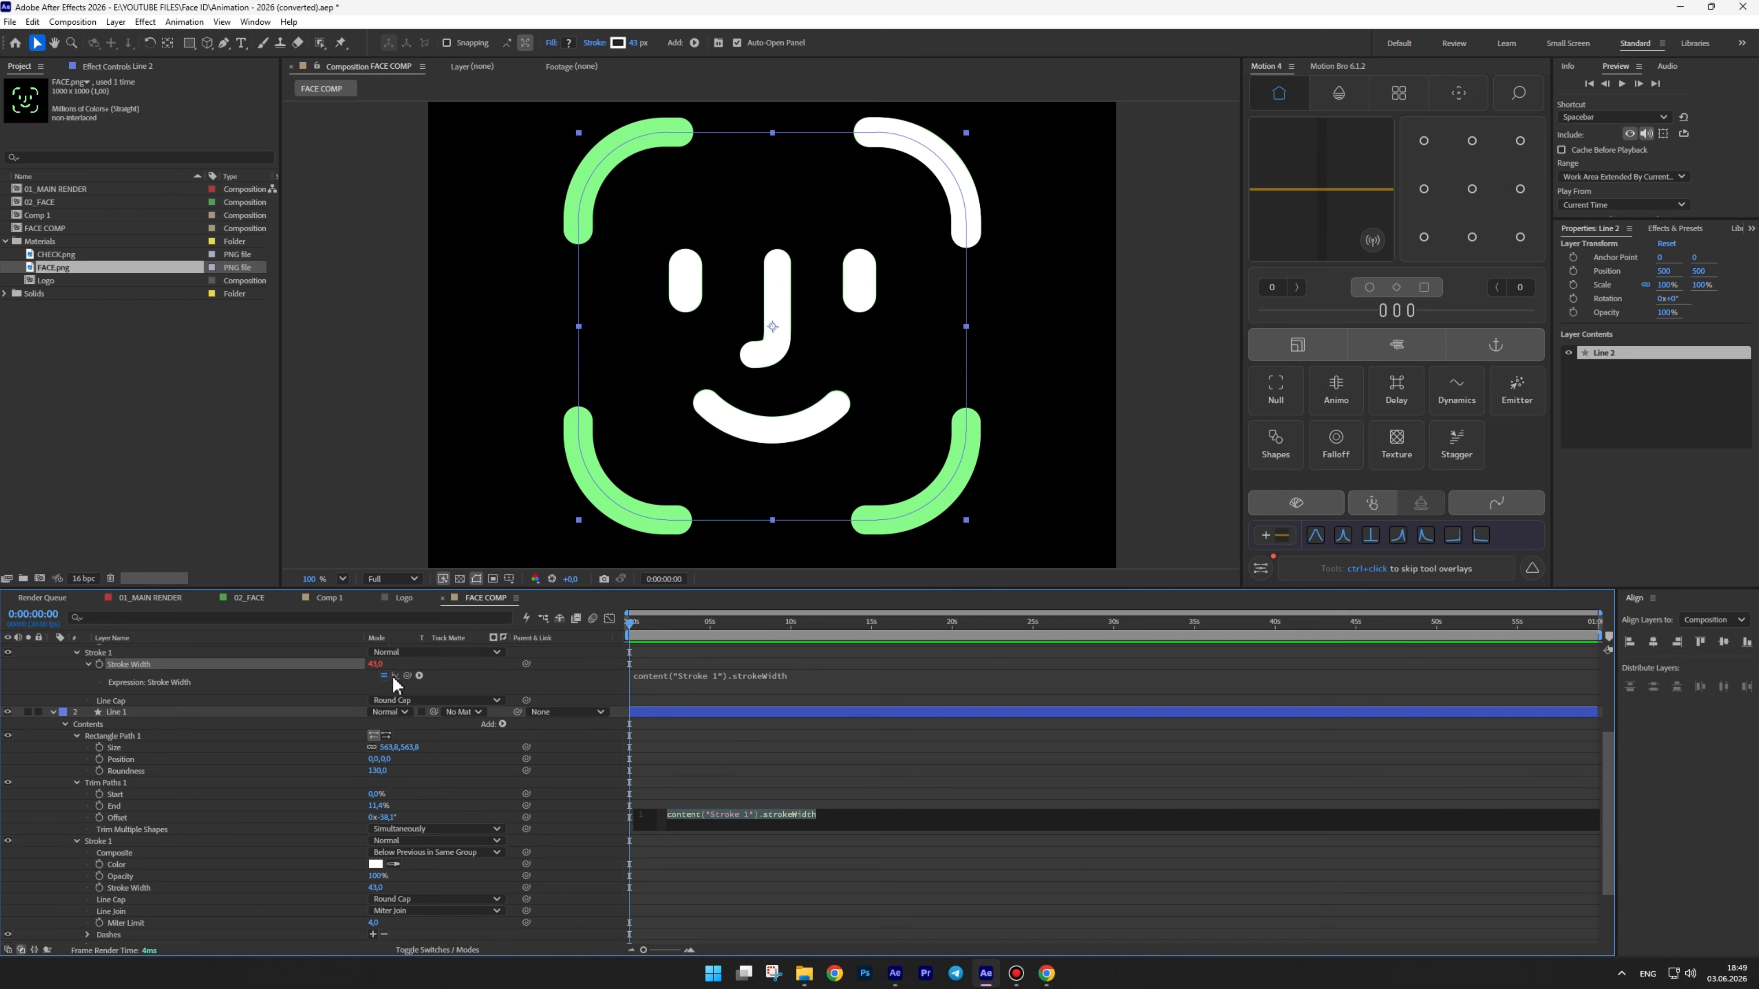
pyautogui.moveTo(407, 676)
pyautogui.mouseDown()
pyautogui.moveTo(296, 844)
pyautogui.moveTo(152, 892)
pyautogui.mouseUp()
pyautogui.click(574, 777)
pyautogui.scroll(5, 575, 777)
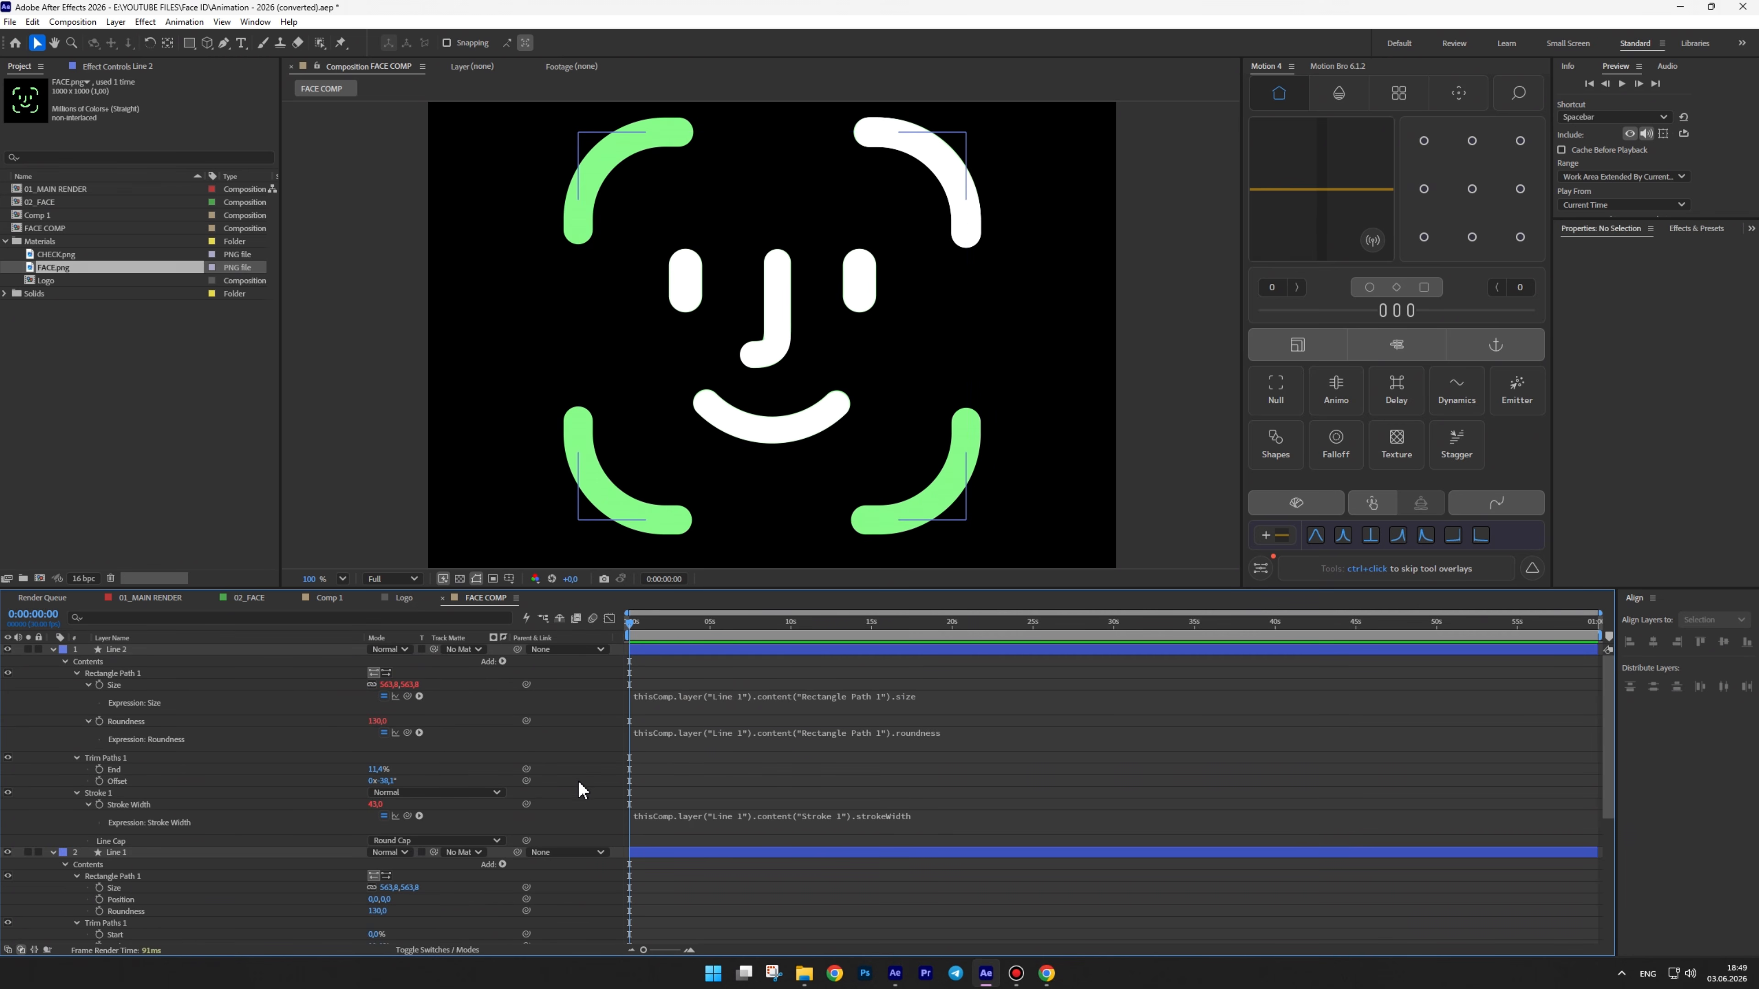
# Link Line 2's Trim Paths End to Line 1's End with an expression and set its Offset to about -128°
pyautogui.keyDown('alt'); pyautogui.click(99, 769); pyautogui.keyUp('alt')
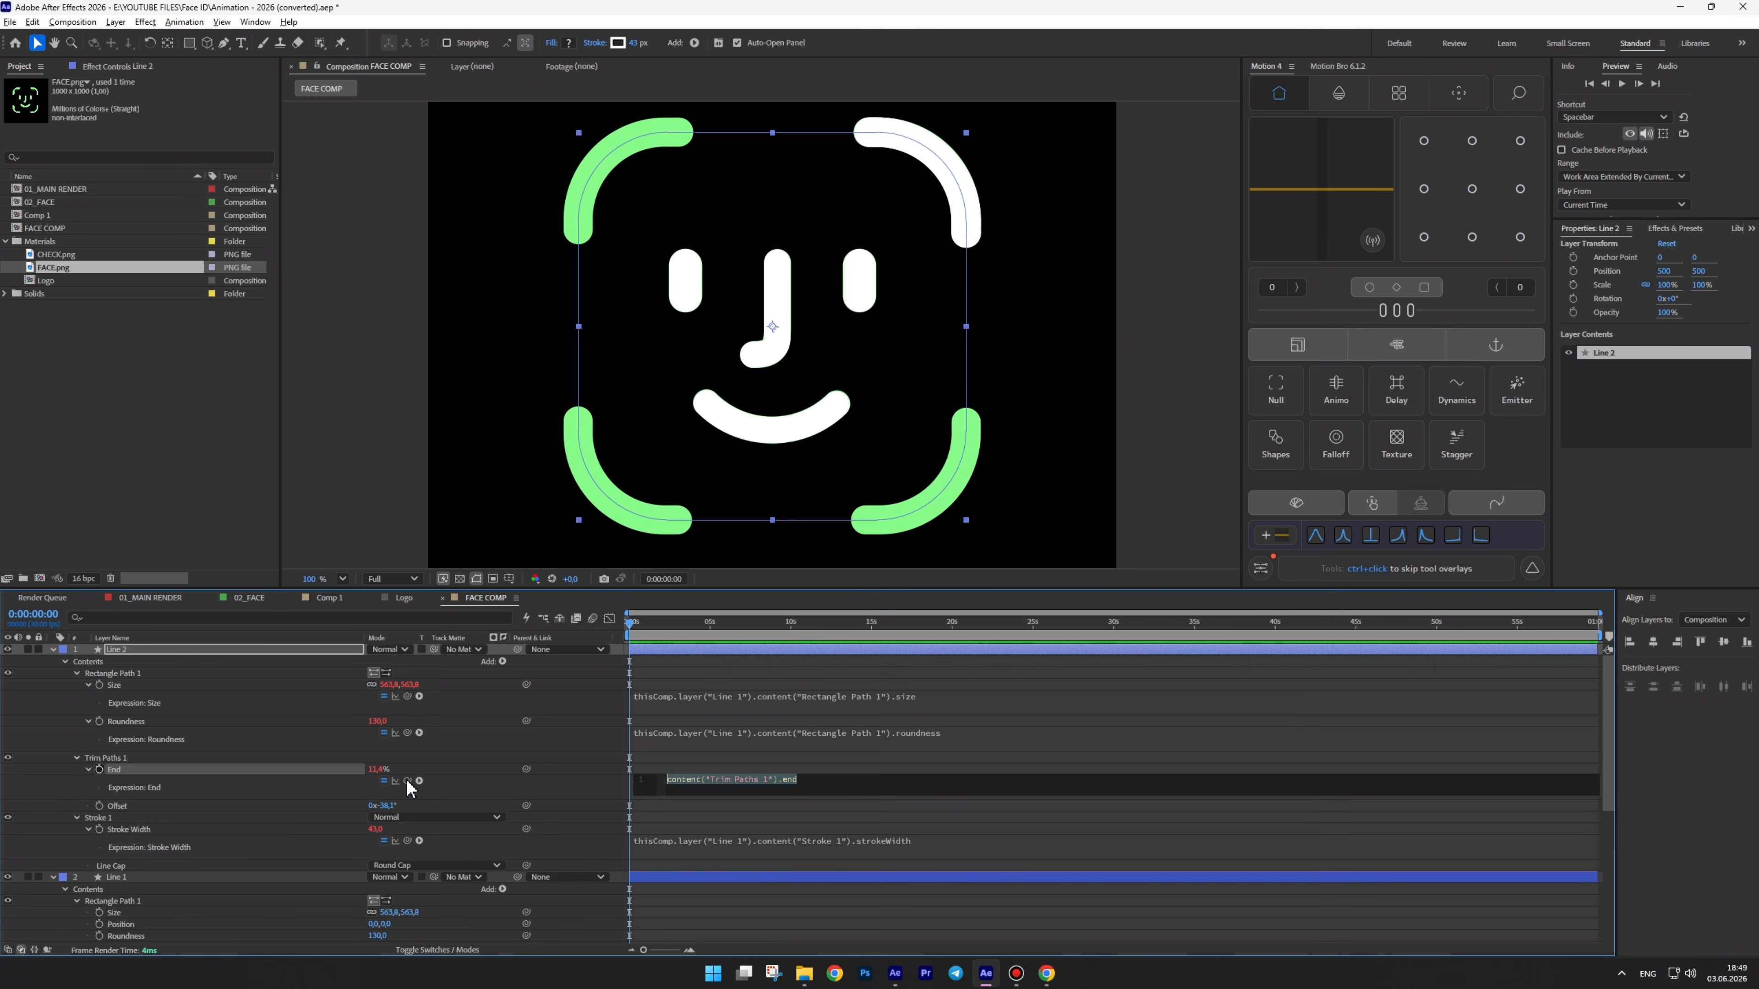
pyautogui.moveTo(192, 937); pyautogui.dragTo(116, 840)
pyautogui.scroll(3, 299, 832)
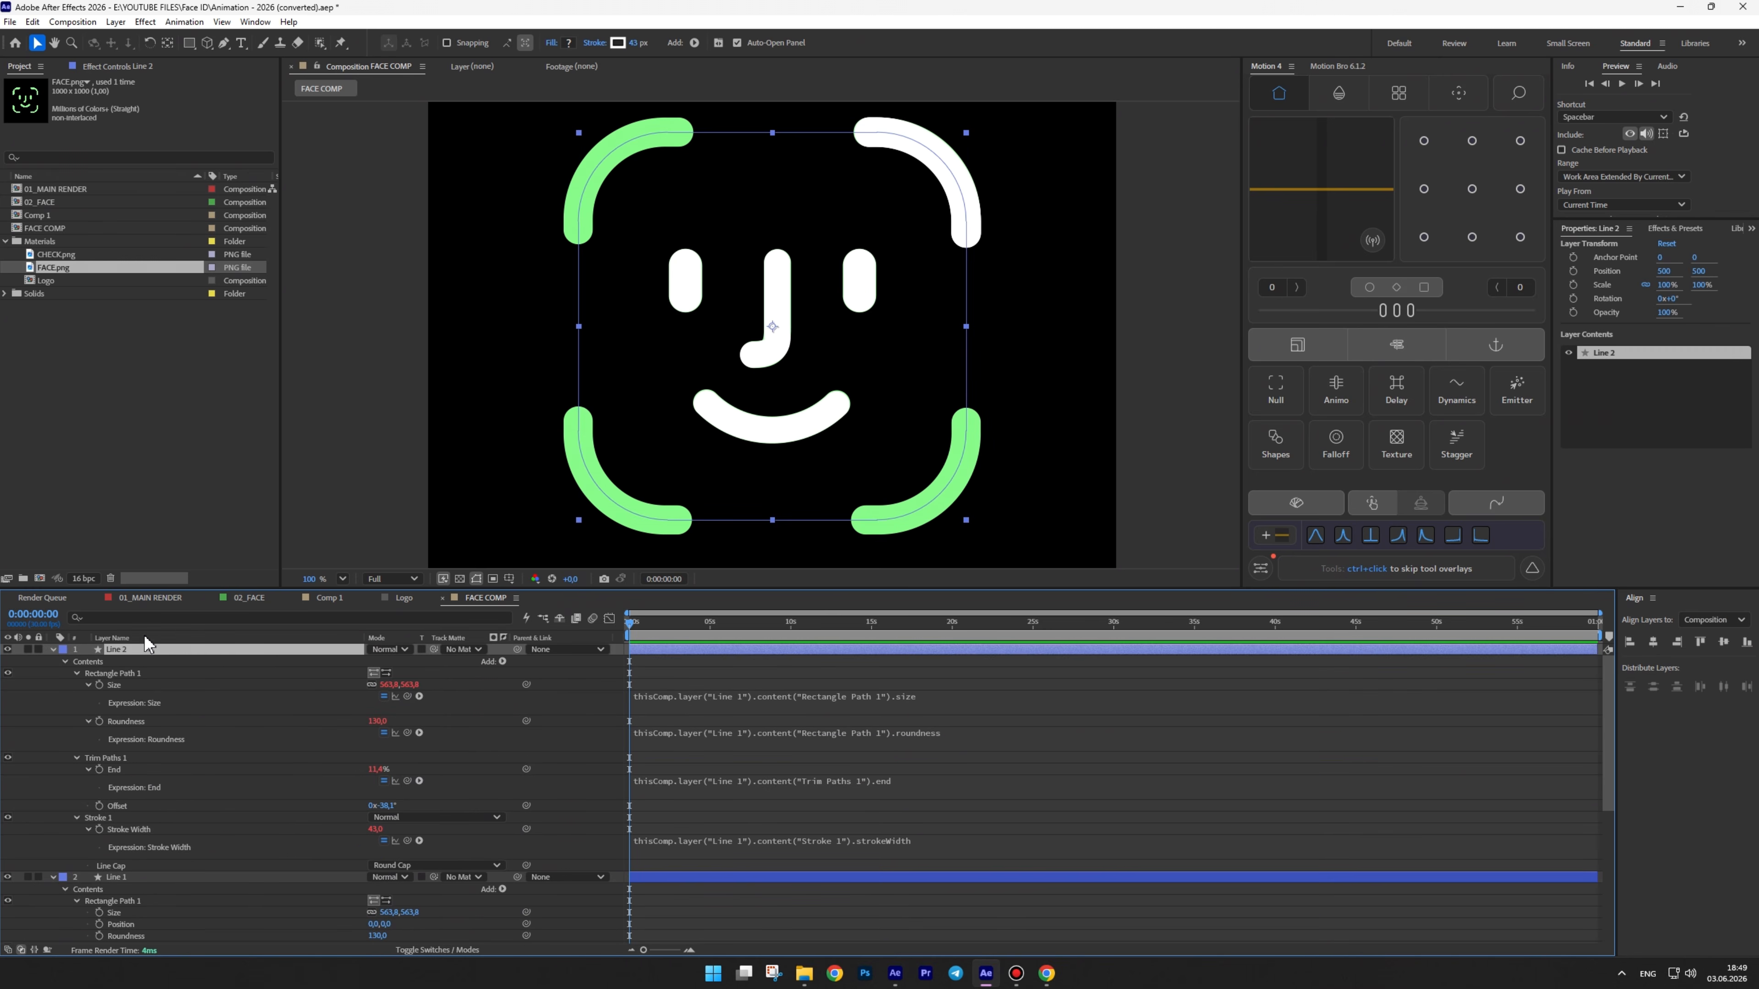
pyautogui.moveTo(385, 808); pyautogui.dragTo(330, 792)
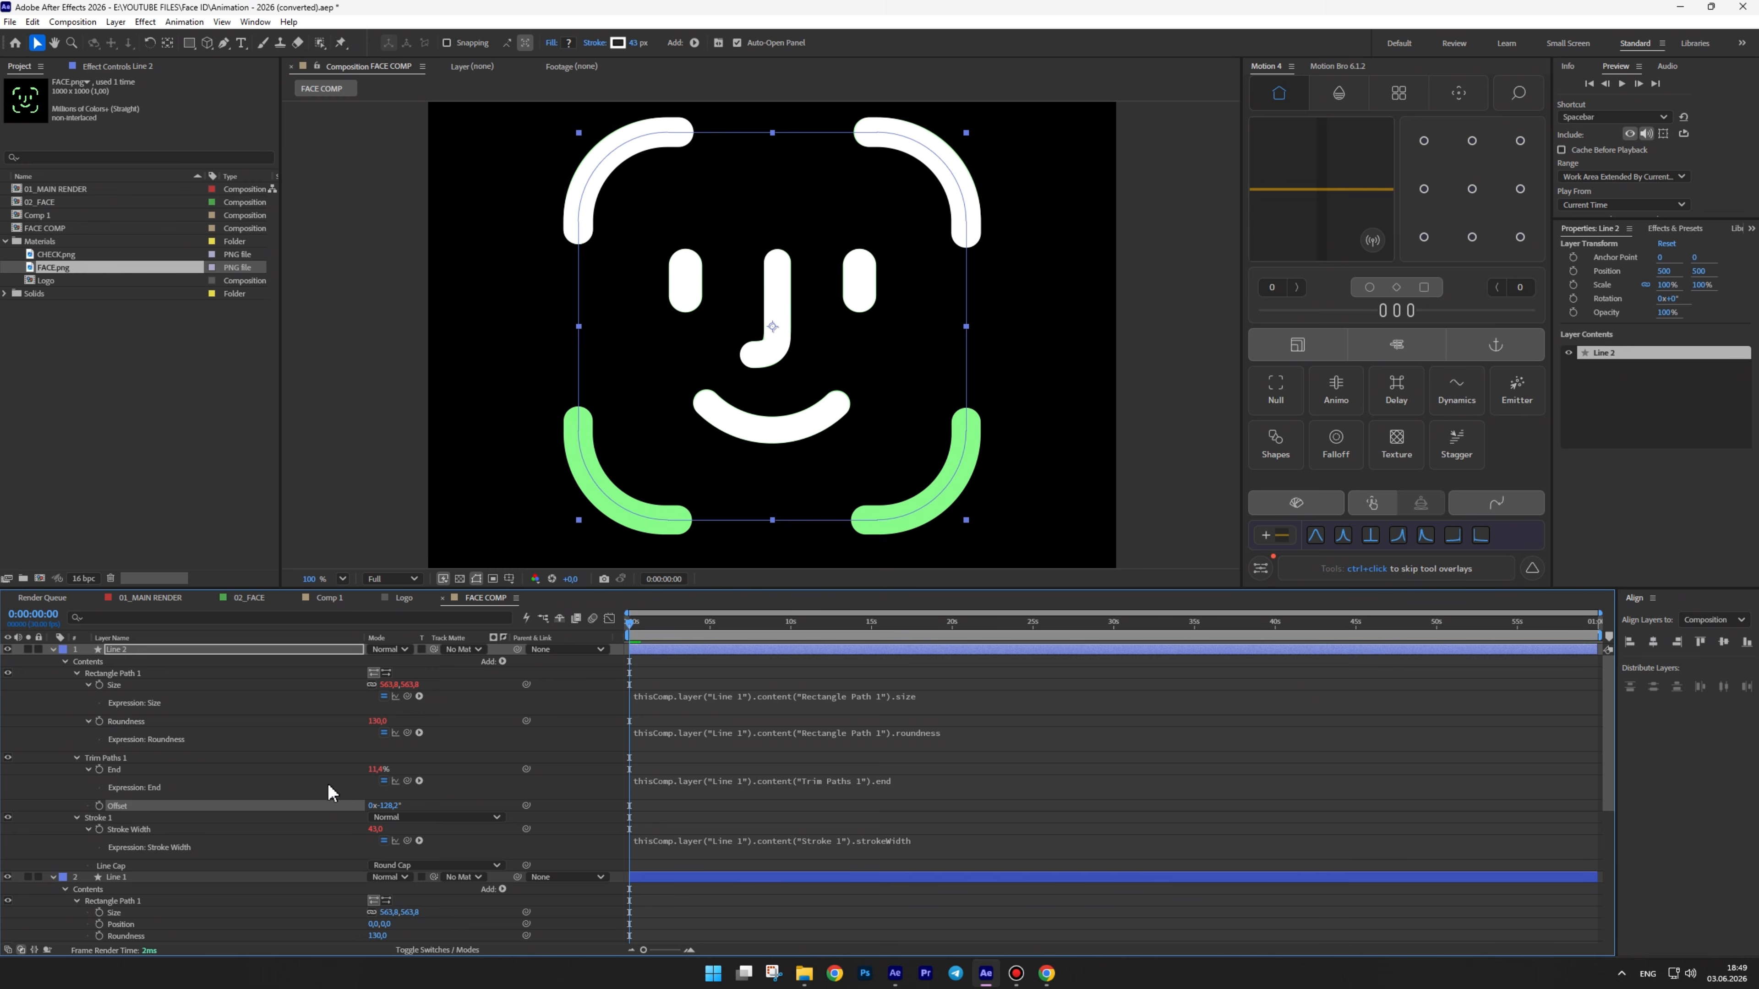
# Duplicate Line 2 and set the copy's Trim Paths Offset to about -218° to cover the lower-left corner arc
pyautogui.click(53, 650)
pyautogui.click(53, 661)
pyautogui.hotkey('ctrl', 'd')
pyautogui.press('u')
pyautogui.press('u')
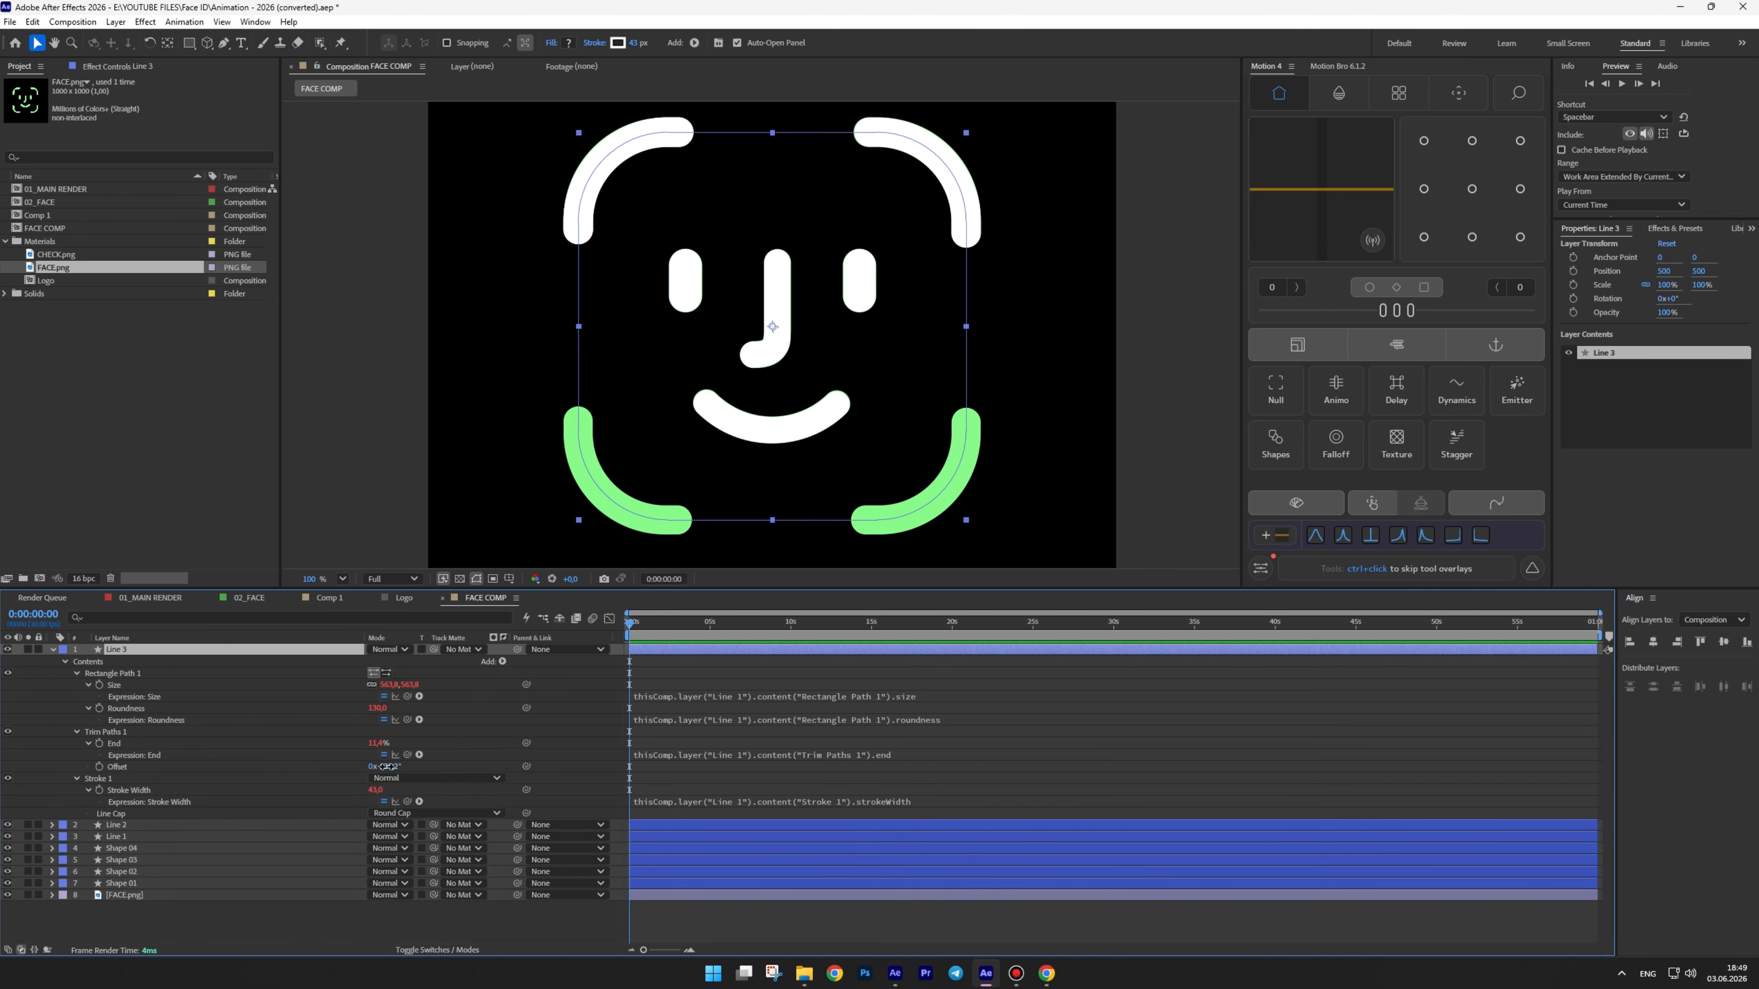
pyautogui.moveTo(385, 766); pyautogui.dragTo(333, 772)
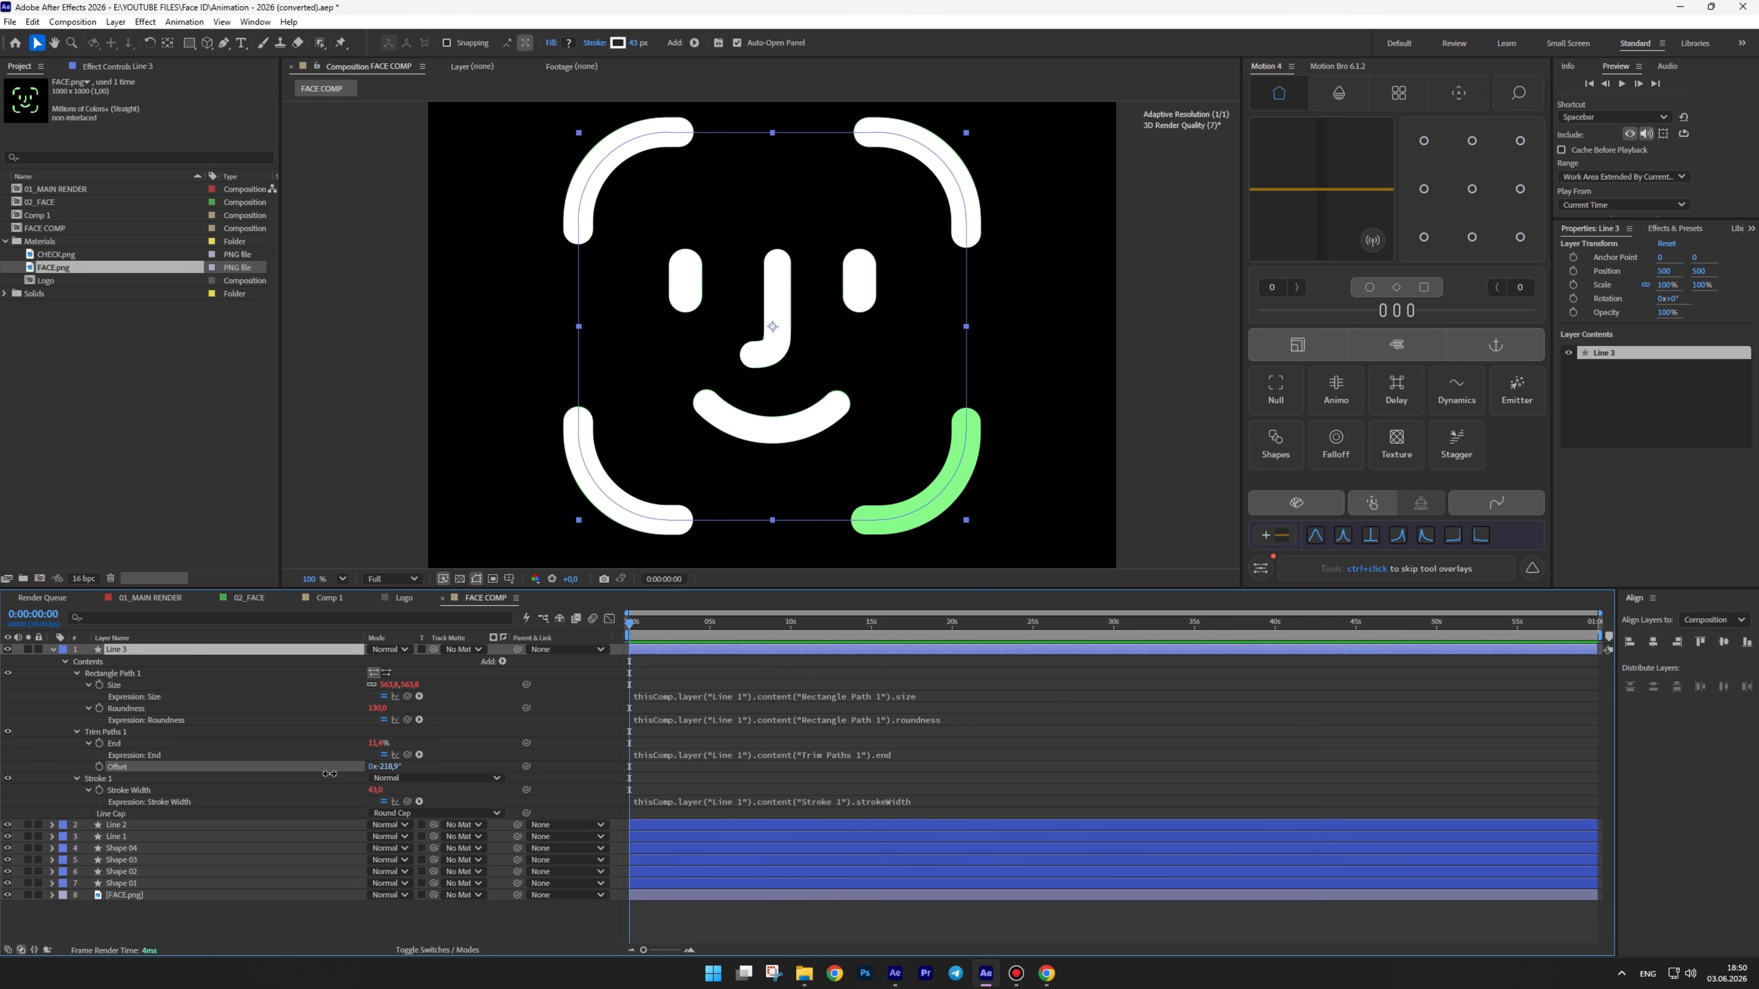
# Duplicate Line 3 and set the copy's Trim Paths Offset to about -308° to cover the lower-right corner arc
pyautogui.click(54, 650)
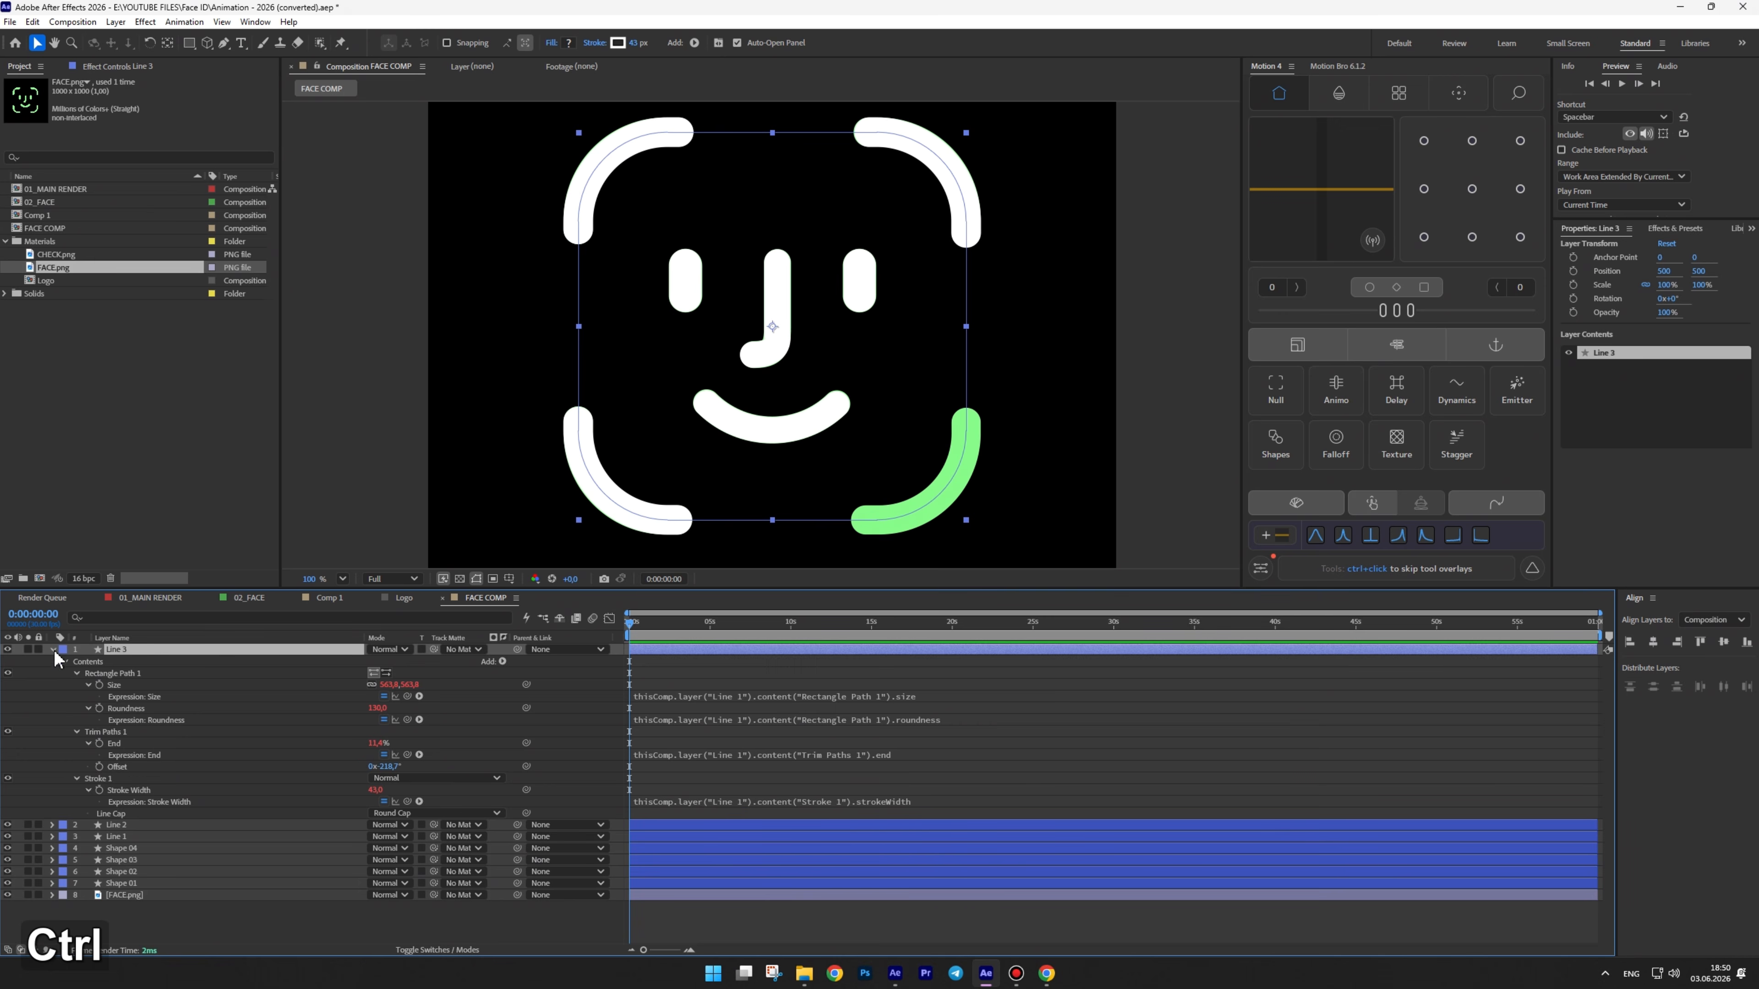
pyautogui.hotkey('ctrl', 'd')
pyautogui.press('u')
pyautogui.press('u')
pyautogui.moveTo(385, 767); pyautogui.dragTo(2, 790)
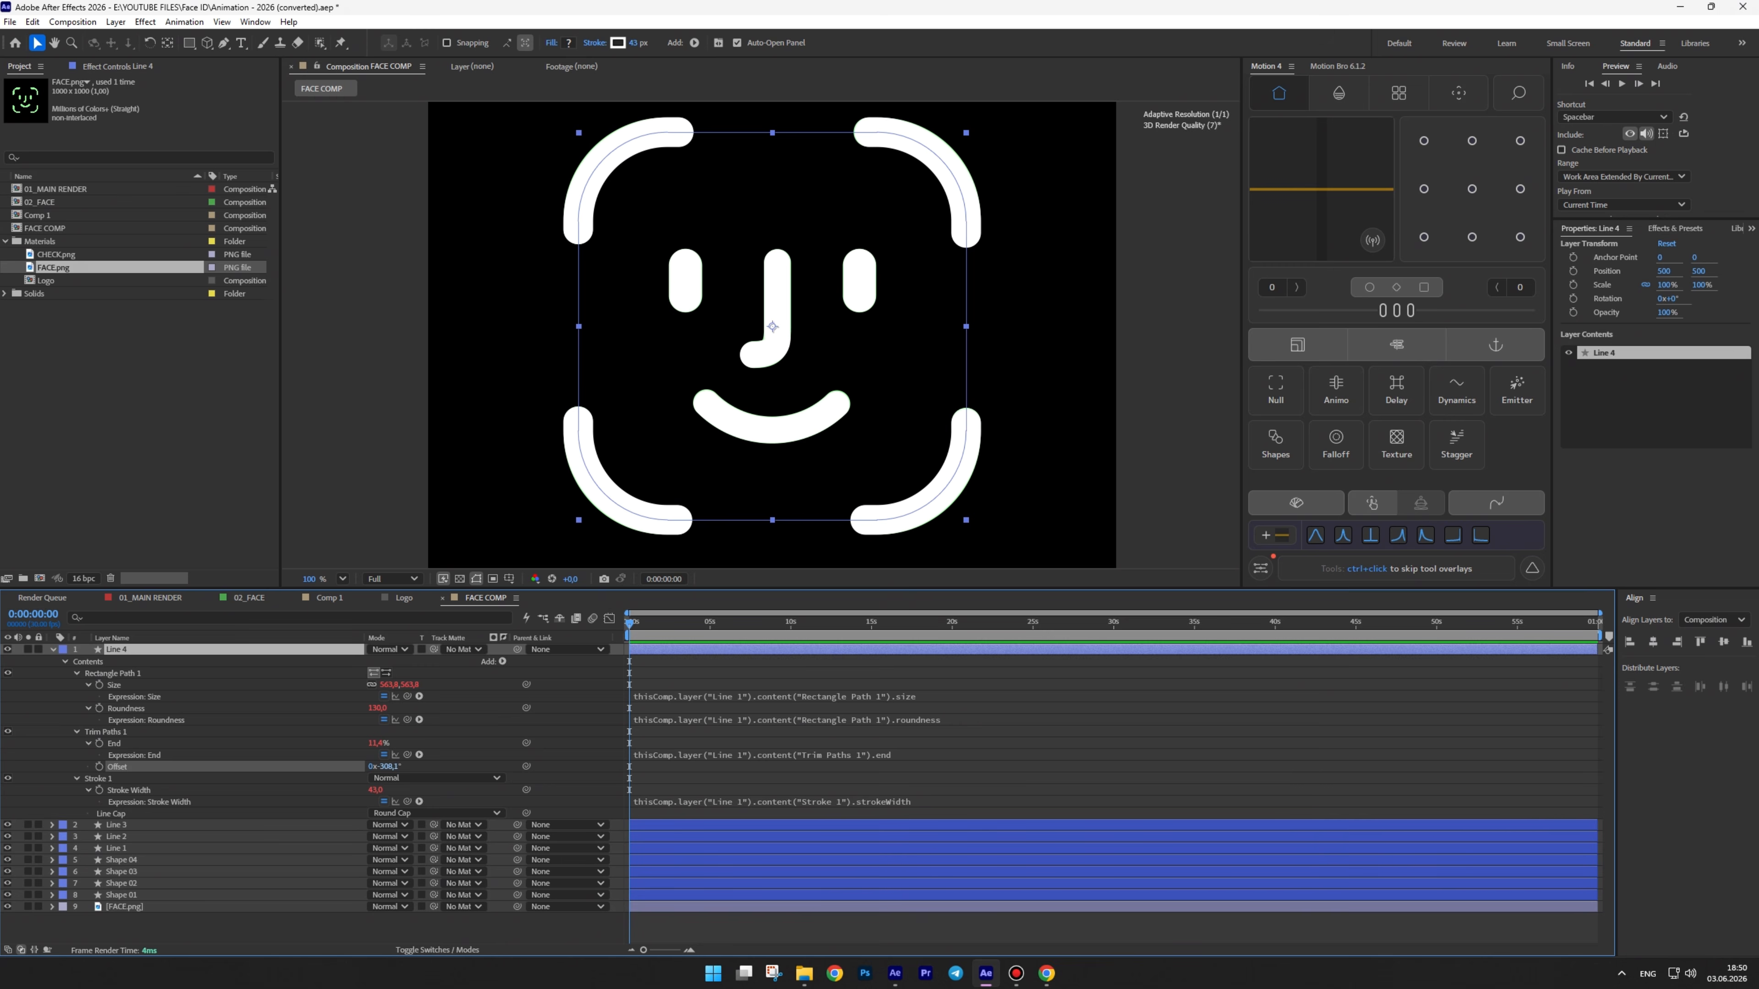
pyautogui.press('Return')
pyautogui.press('Return')
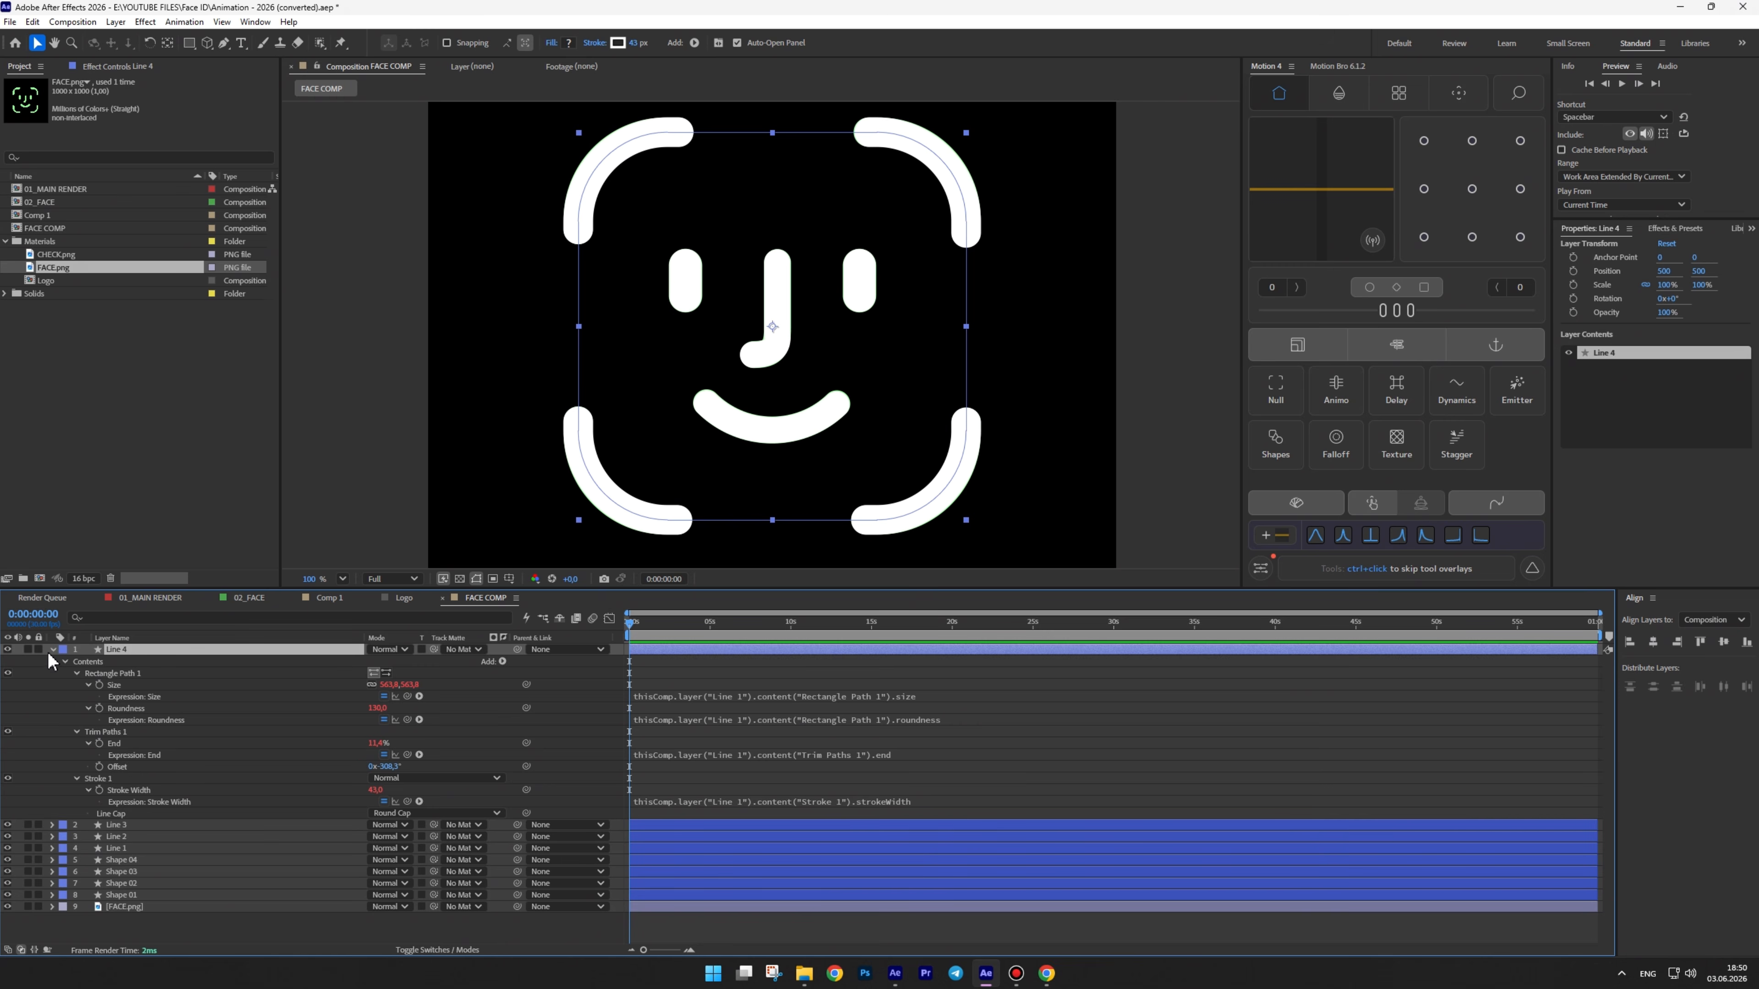
# Change the label colour of the layers Line 1 to Line 4 to Fuchsia
pyautogui.click(53, 649)
pyautogui.keyDown('shift'); pyautogui.click(69, 685); pyautogui.keyUp('shift')
pyautogui.click(63, 684)
pyautogui.click(97, 619)
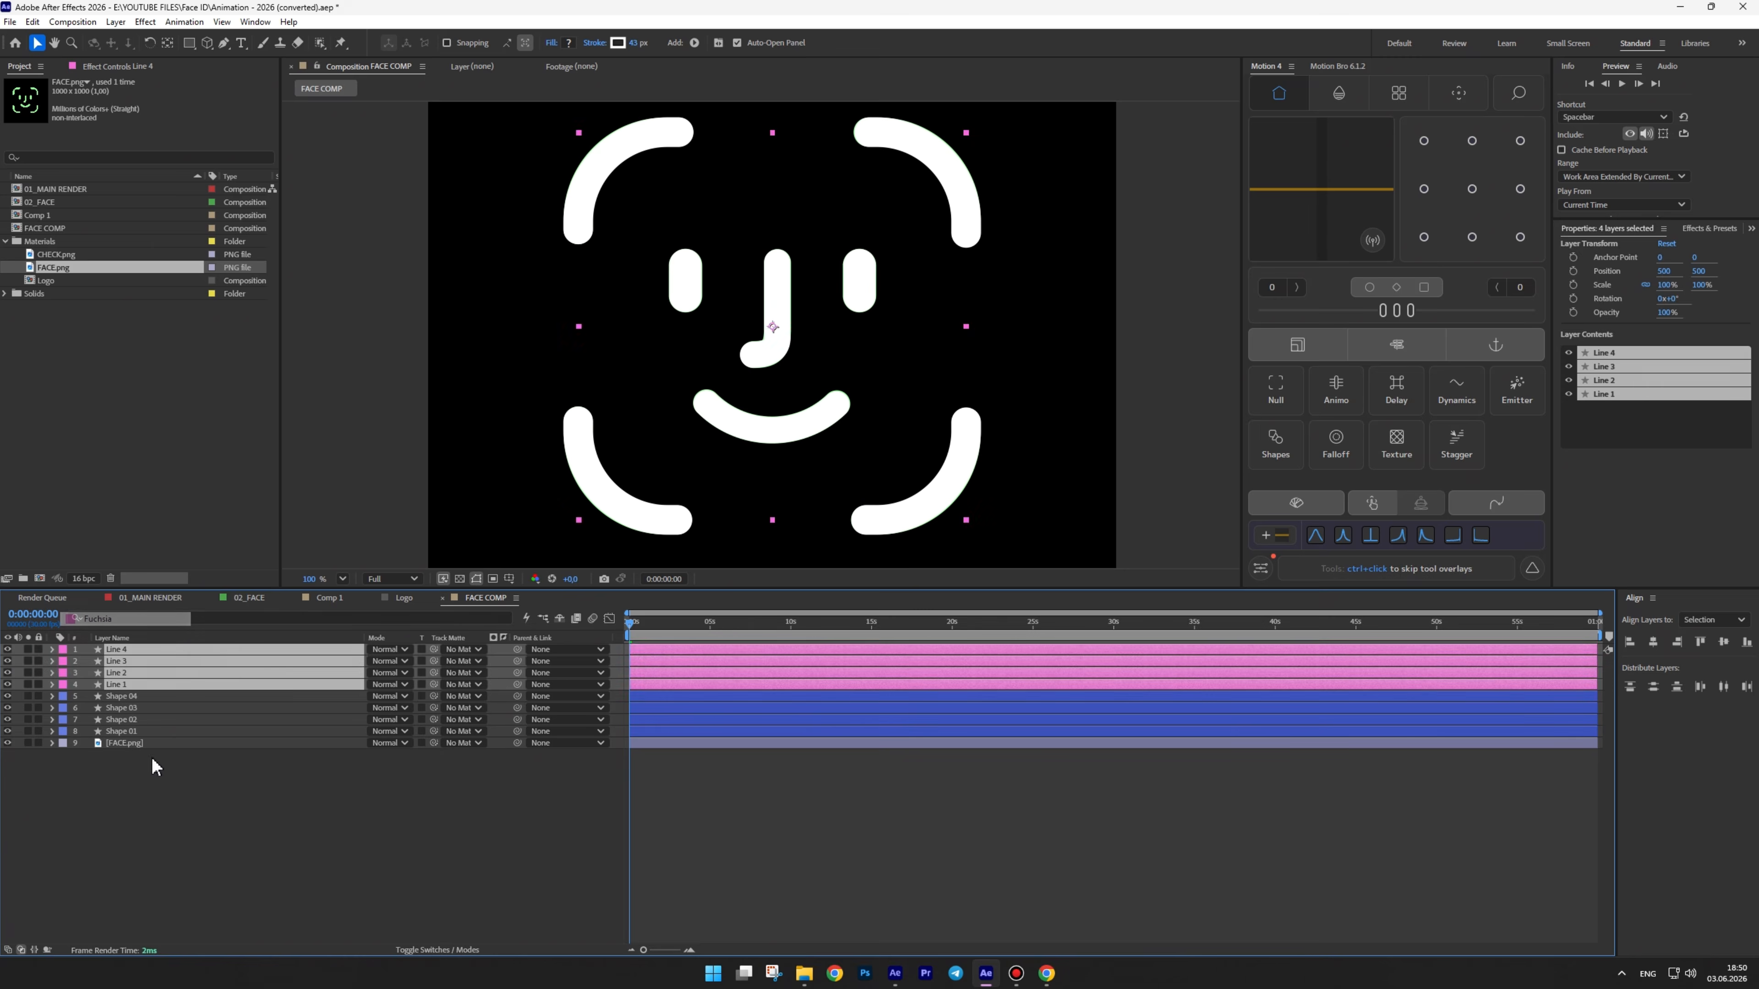
pyautogui.click(149, 765)
# Try other property values on Line 1 to test the linked corner arcs, and undo the changes
pyautogui.click(135, 684)
pyautogui.moveTo(688, 589); pyautogui.dragTo(689, 693)
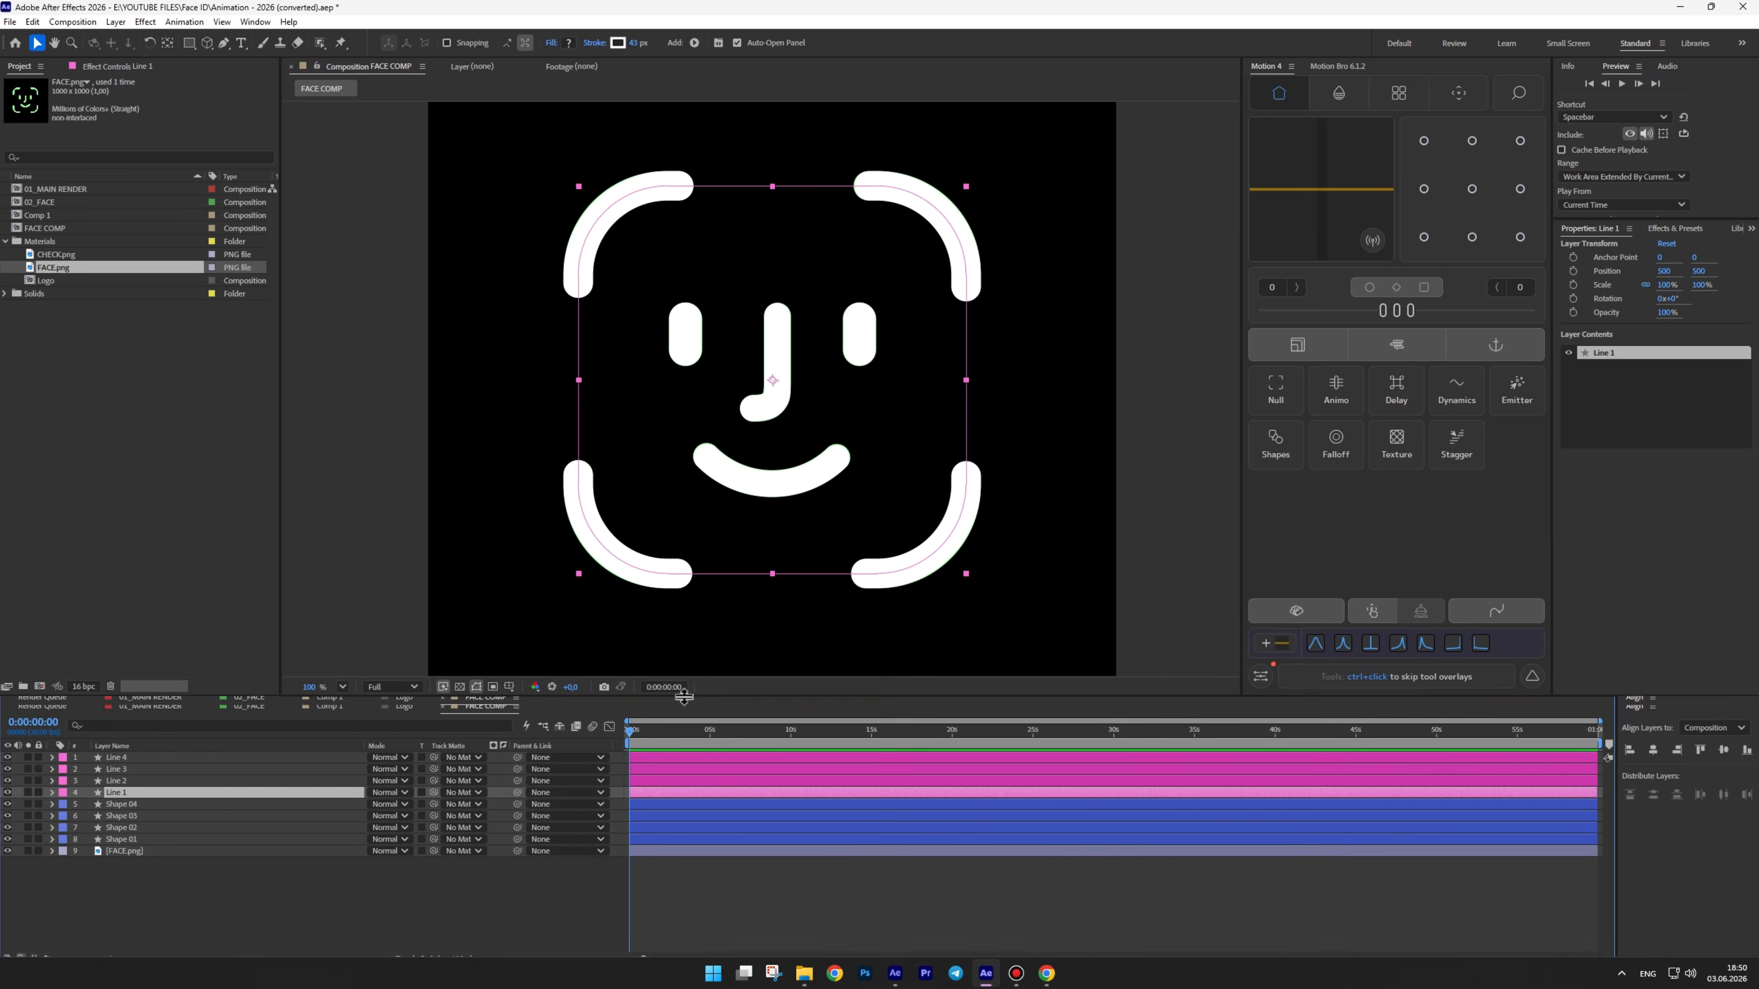
pyautogui.press('u')
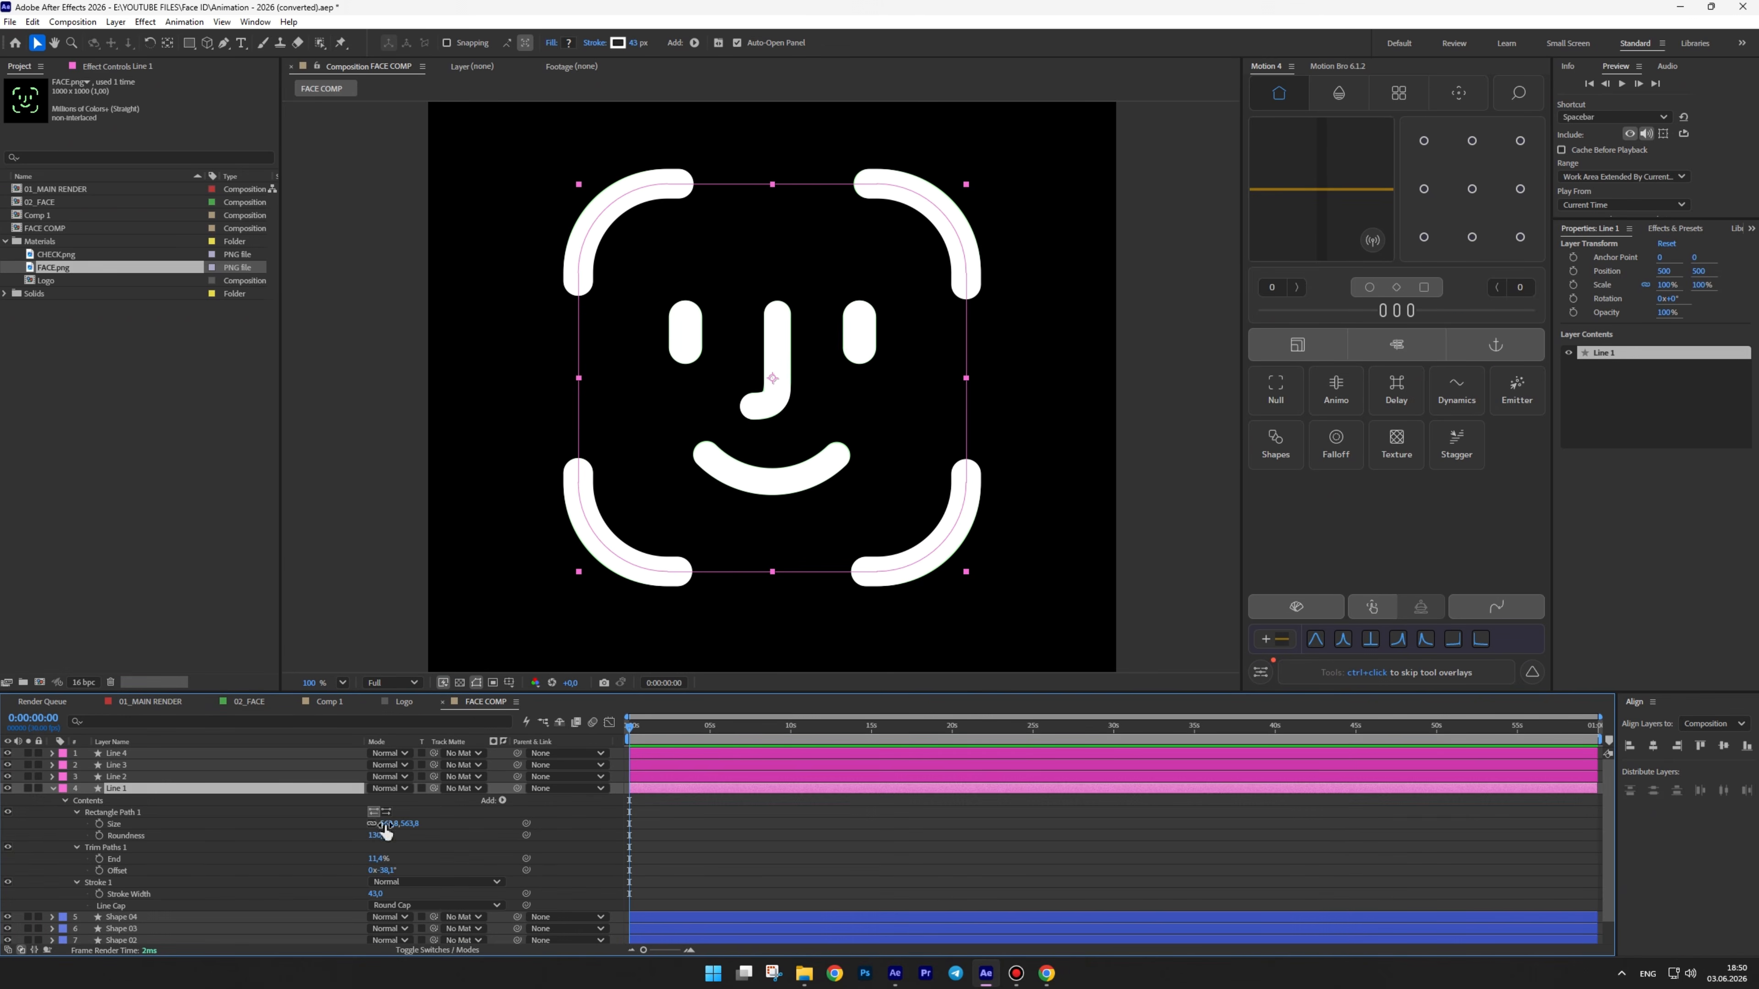
pyautogui.moveTo(391, 823)
pyautogui.mouseDown()
pyautogui.moveTo(250, 837)
pyautogui.moveTo(429, 824)
pyautogui.moveTo(494, 795)
pyautogui.moveTo(360, 813)
pyautogui.moveTo(414, 819)
pyautogui.moveTo(364, 858)
pyautogui.moveTo(379, 855)
pyautogui.moveTo(391, 889)
pyautogui.moveTo(409, 881)
pyautogui.mouseUp()
pyautogui.hotkey('ctrl', 'z')
pyautogui.hotkey('ctrl', 'z')
pyautogui.hotkey('ctrl', 'z')
pyautogui.hotkey('ctrl', 'z')
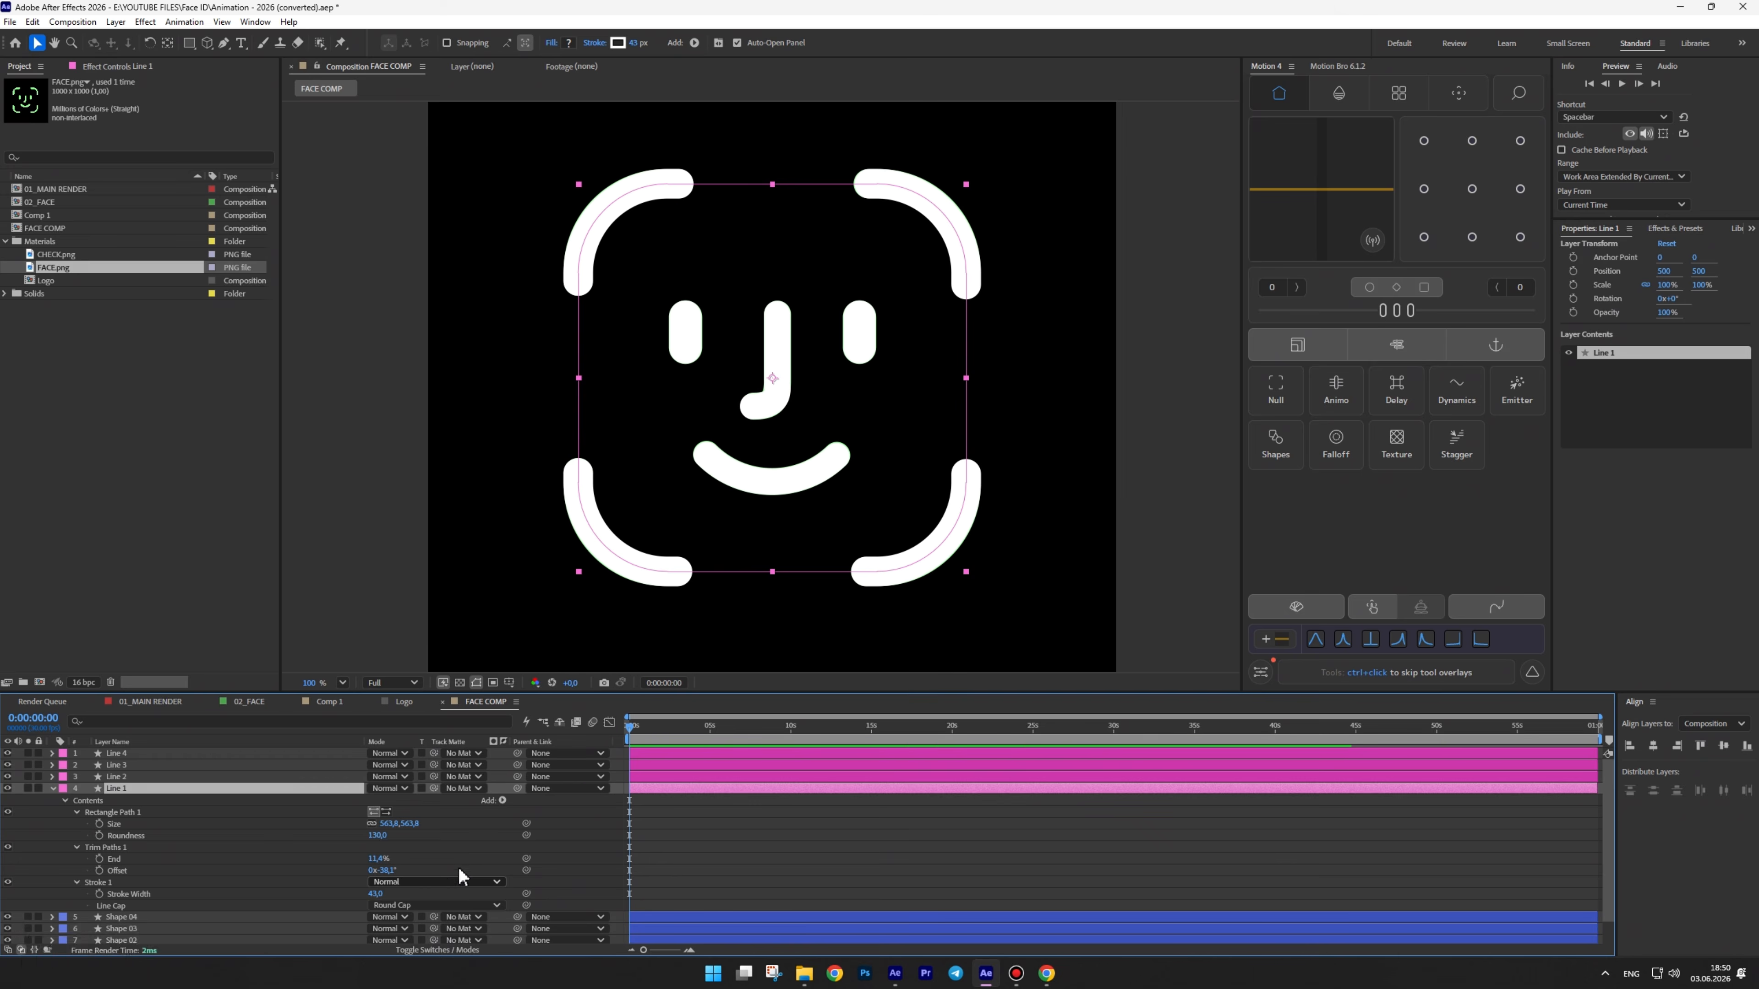
pyautogui.press('F2')
pyautogui.click(52, 788)
# Scale the FACE.png reference down to 67% and move it toward the lower right of the composition
pyautogui.click(156, 847)
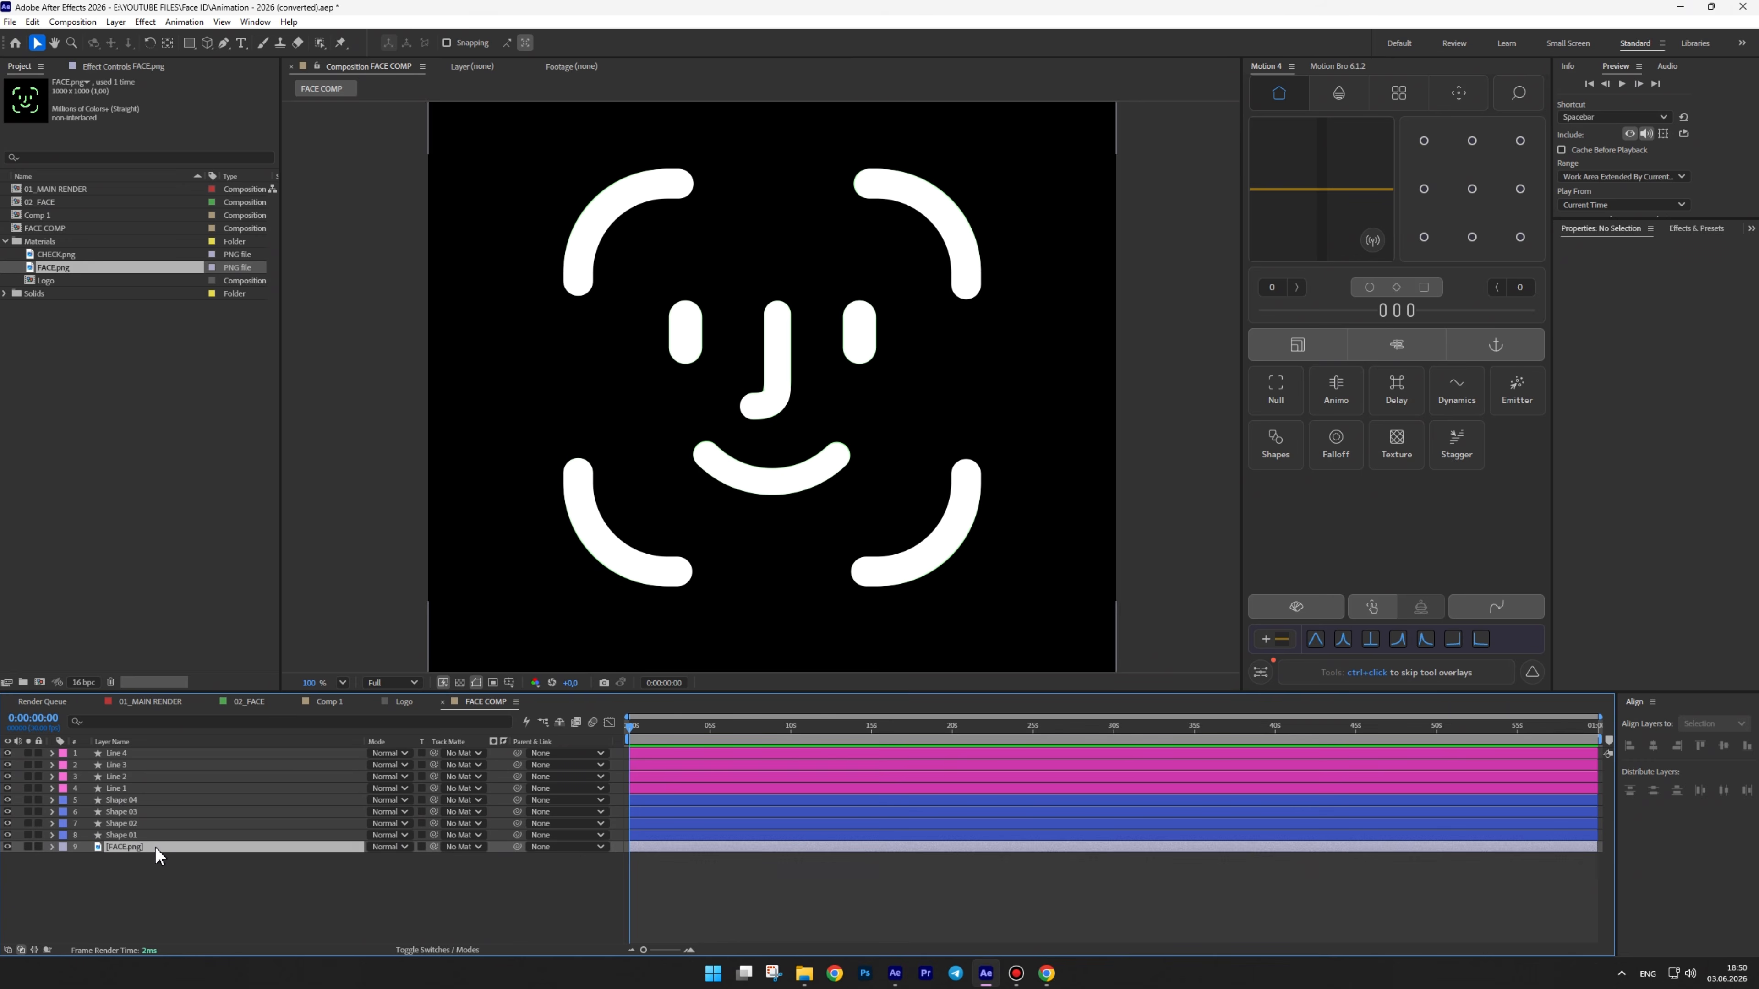
pyautogui.moveTo(1116, 378); pyautogui.dragTo(1003, 378)
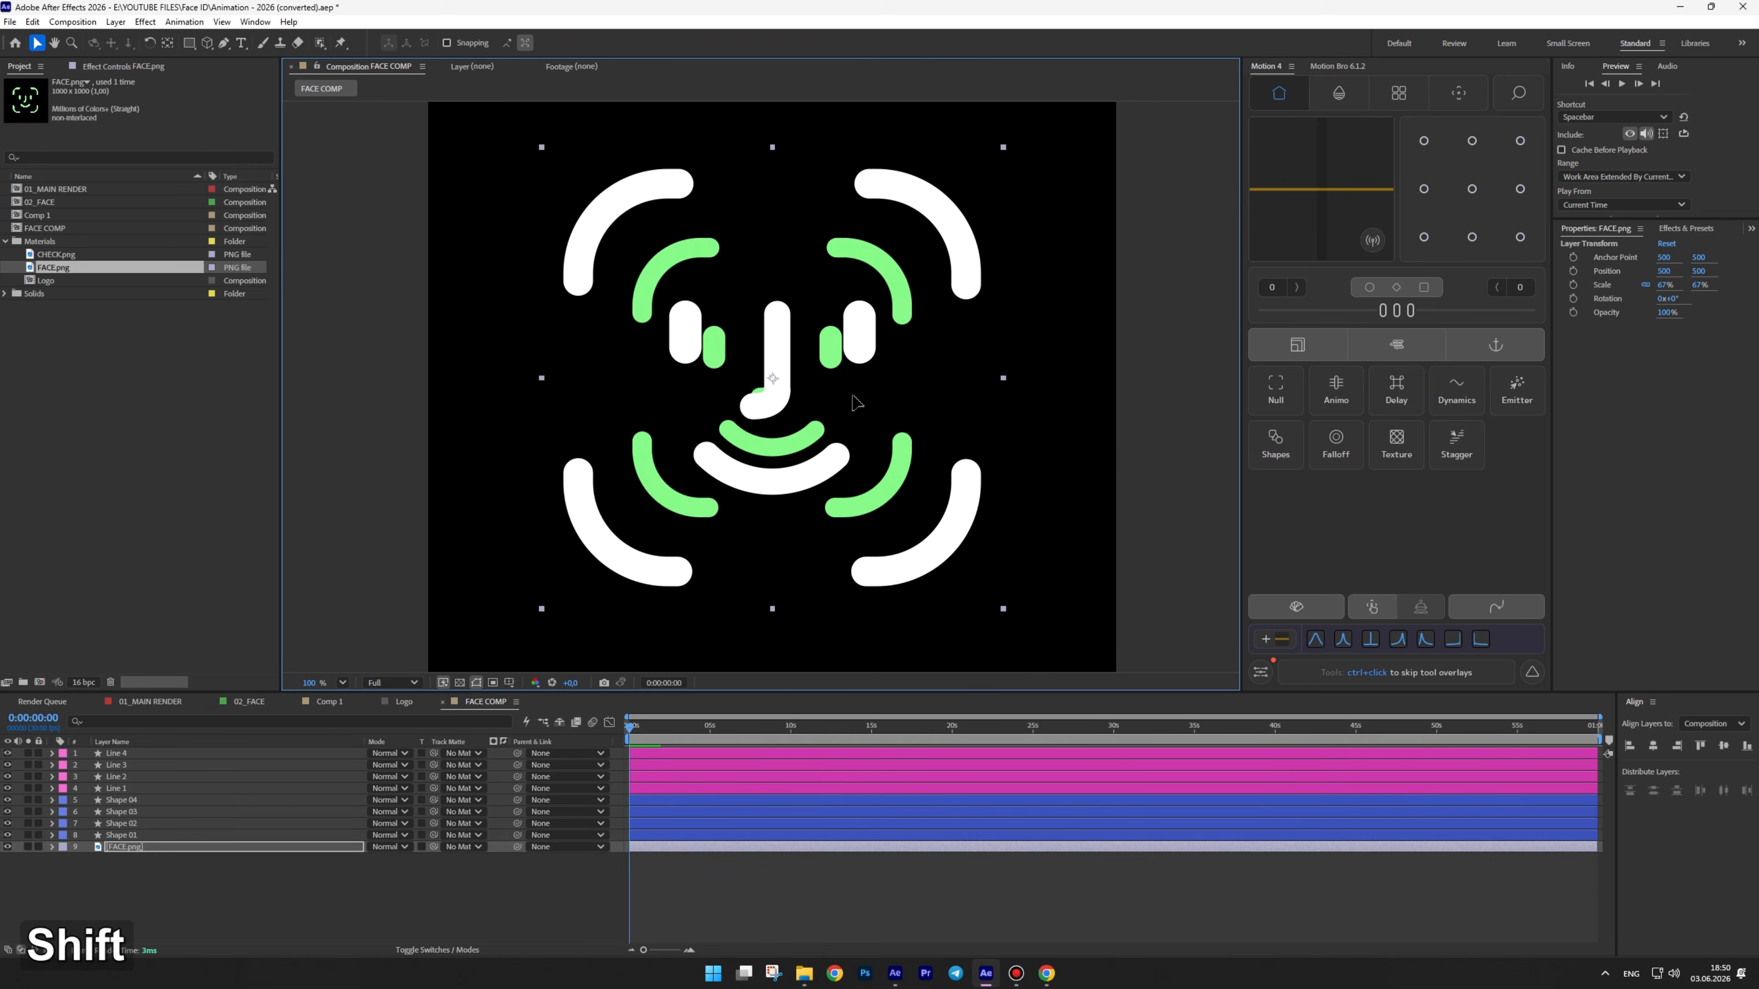
pyautogui.moveTo(856, 403); pyautogui.dragTo(1124, 536)
# Apply a Fill effect to Line 4 and sample its colour from the green FACE.png reference
pyautogui.click(121, 753)
pyautogui.click(110, 66)
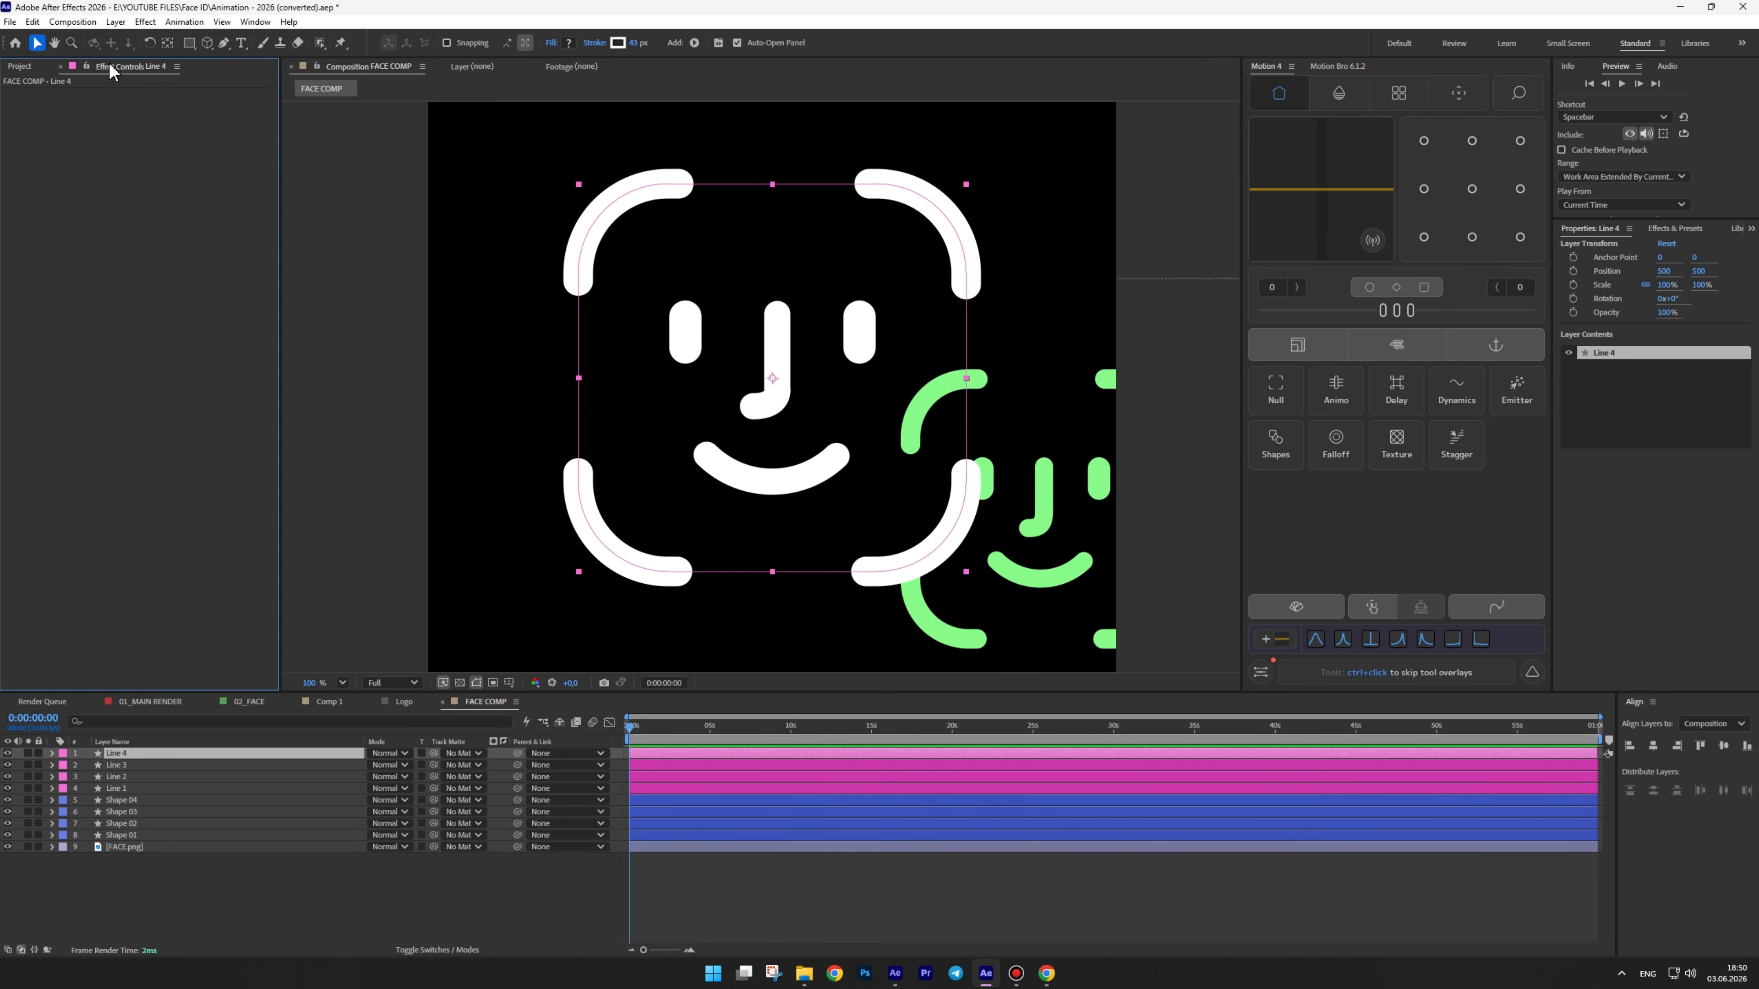
pyautogui.hotkey('ctrl', 'space')
pyautogui.click(21, 144)
pyautogui.click(175, 128)
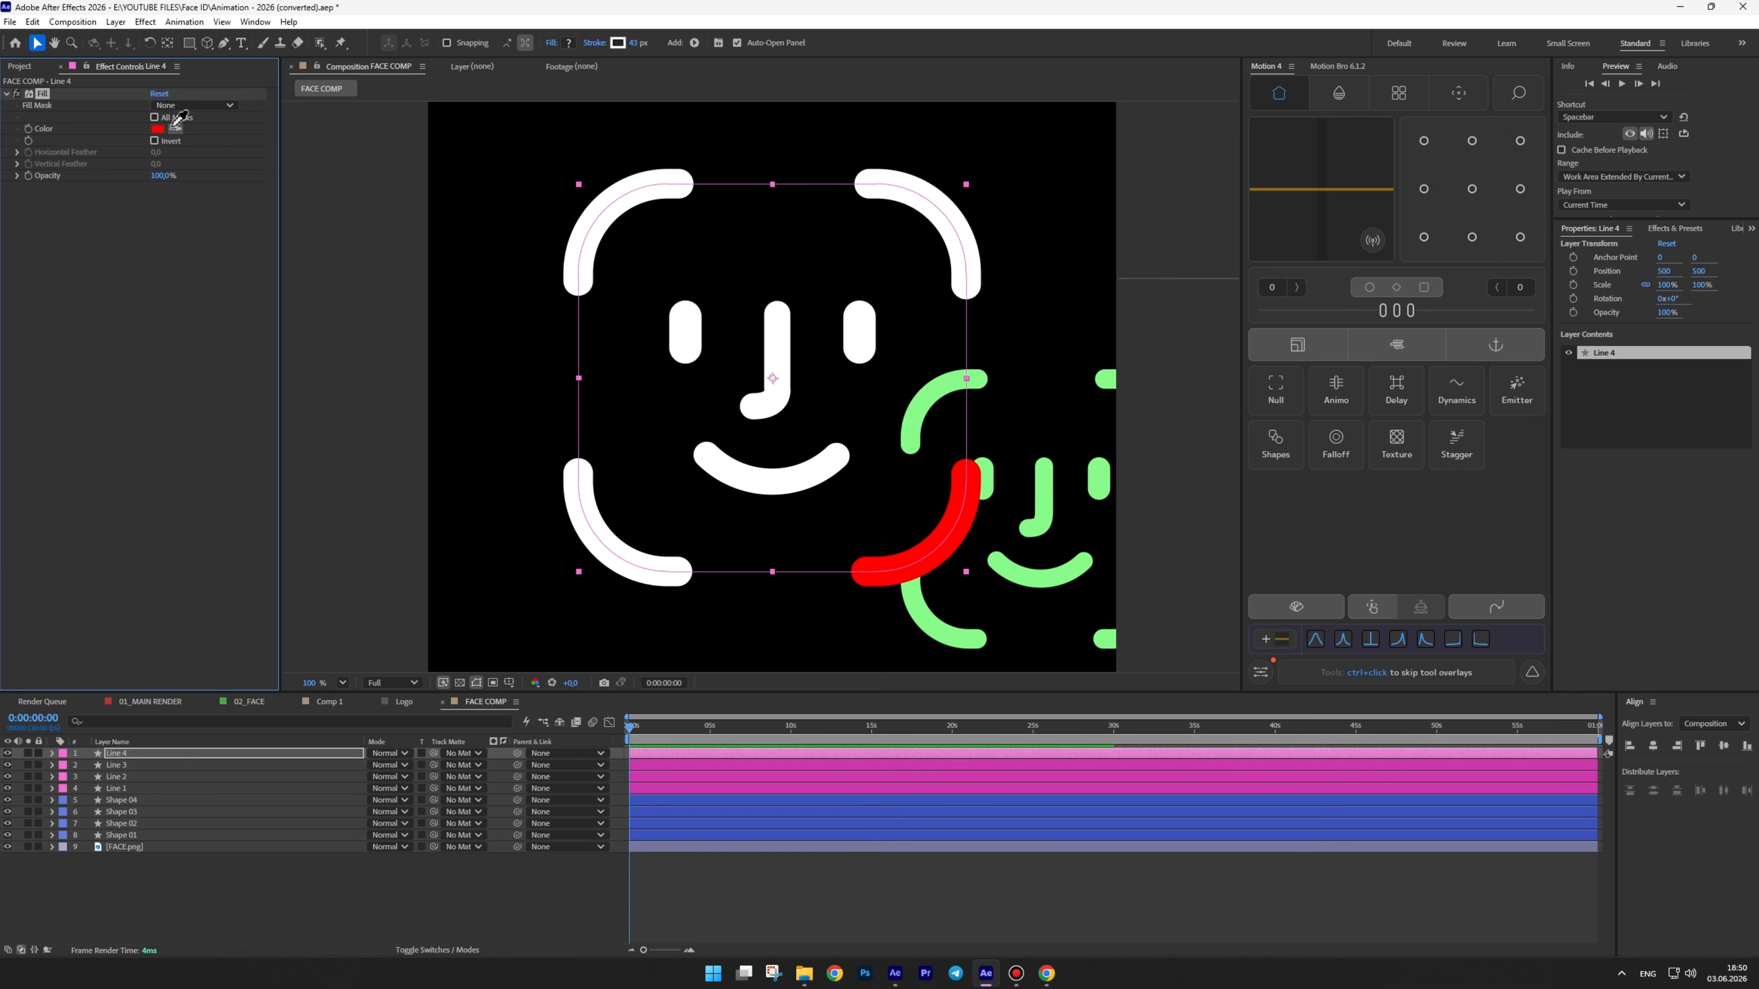
pyautogui.click(1048, 494)
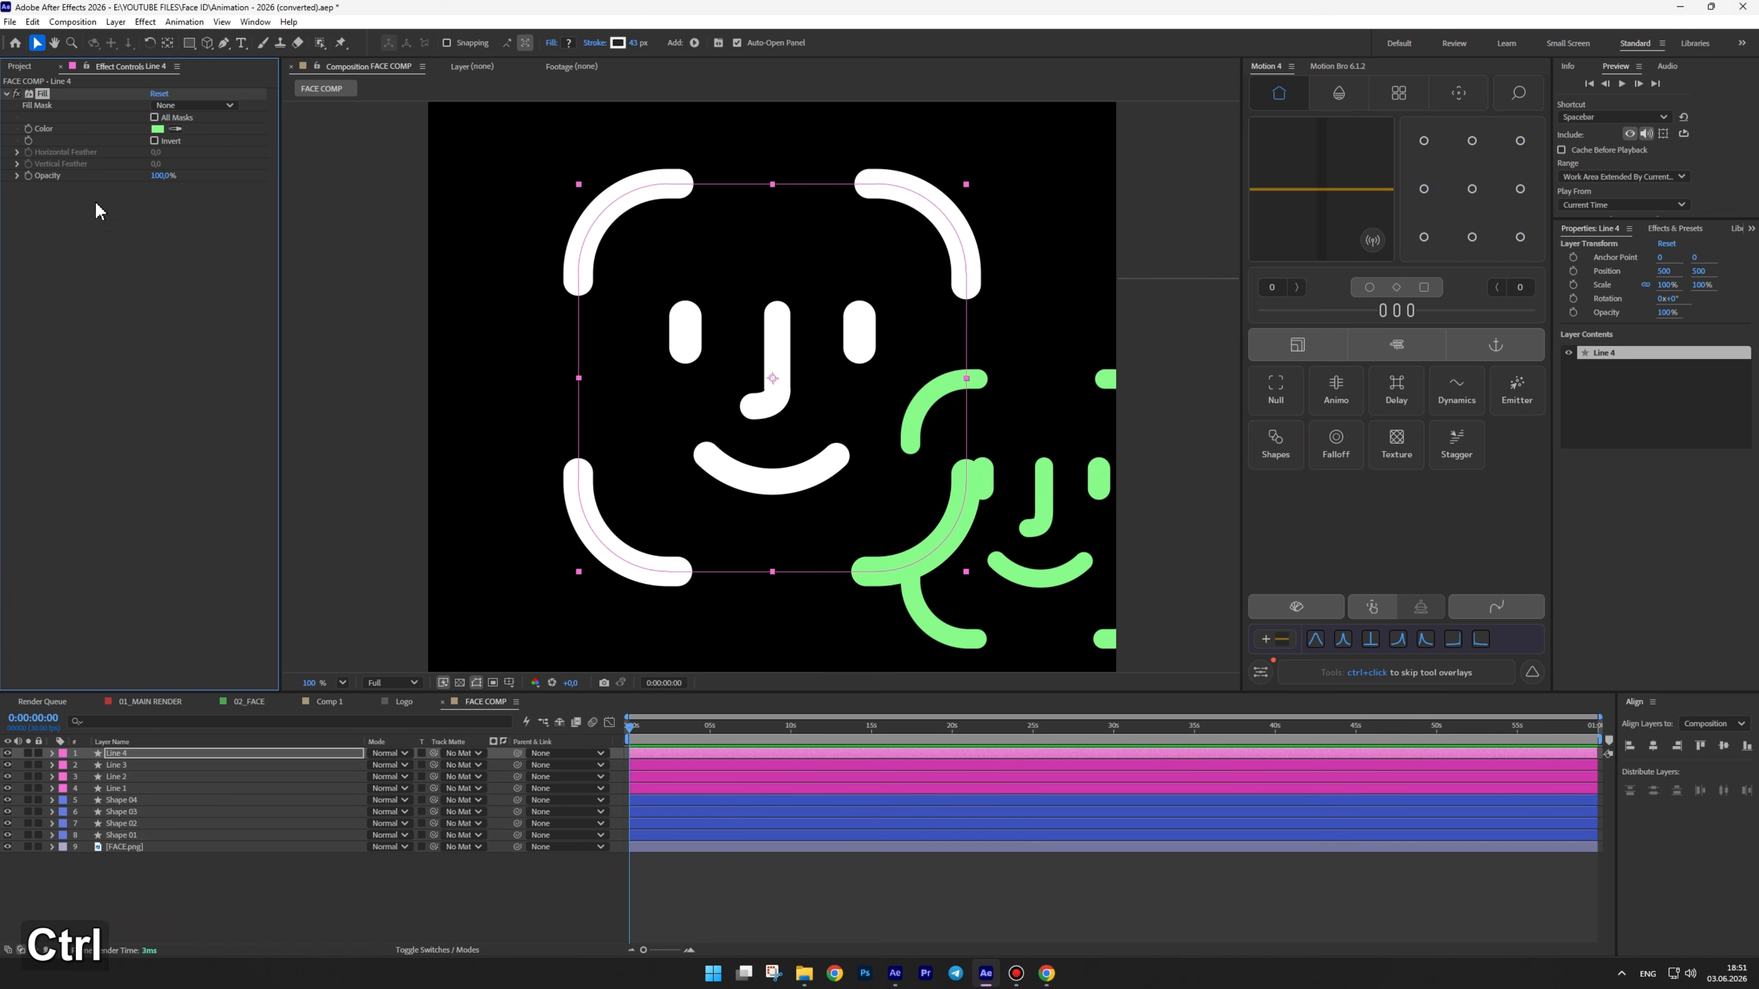
# Copy Line 4's Fill effect to all the other line and shape layers, and delete the FACE.png layer
pyautogui.hotkey('ctrl', 'c')
pyautogui.click(120, 764)
pyautogui.keyDown('shift'); pyautogui.click(133, 834); pyautogui.keyUp('shift')
pyautogui.hotkey('ctrl', 'v')
pyautogui.click(133, 851)
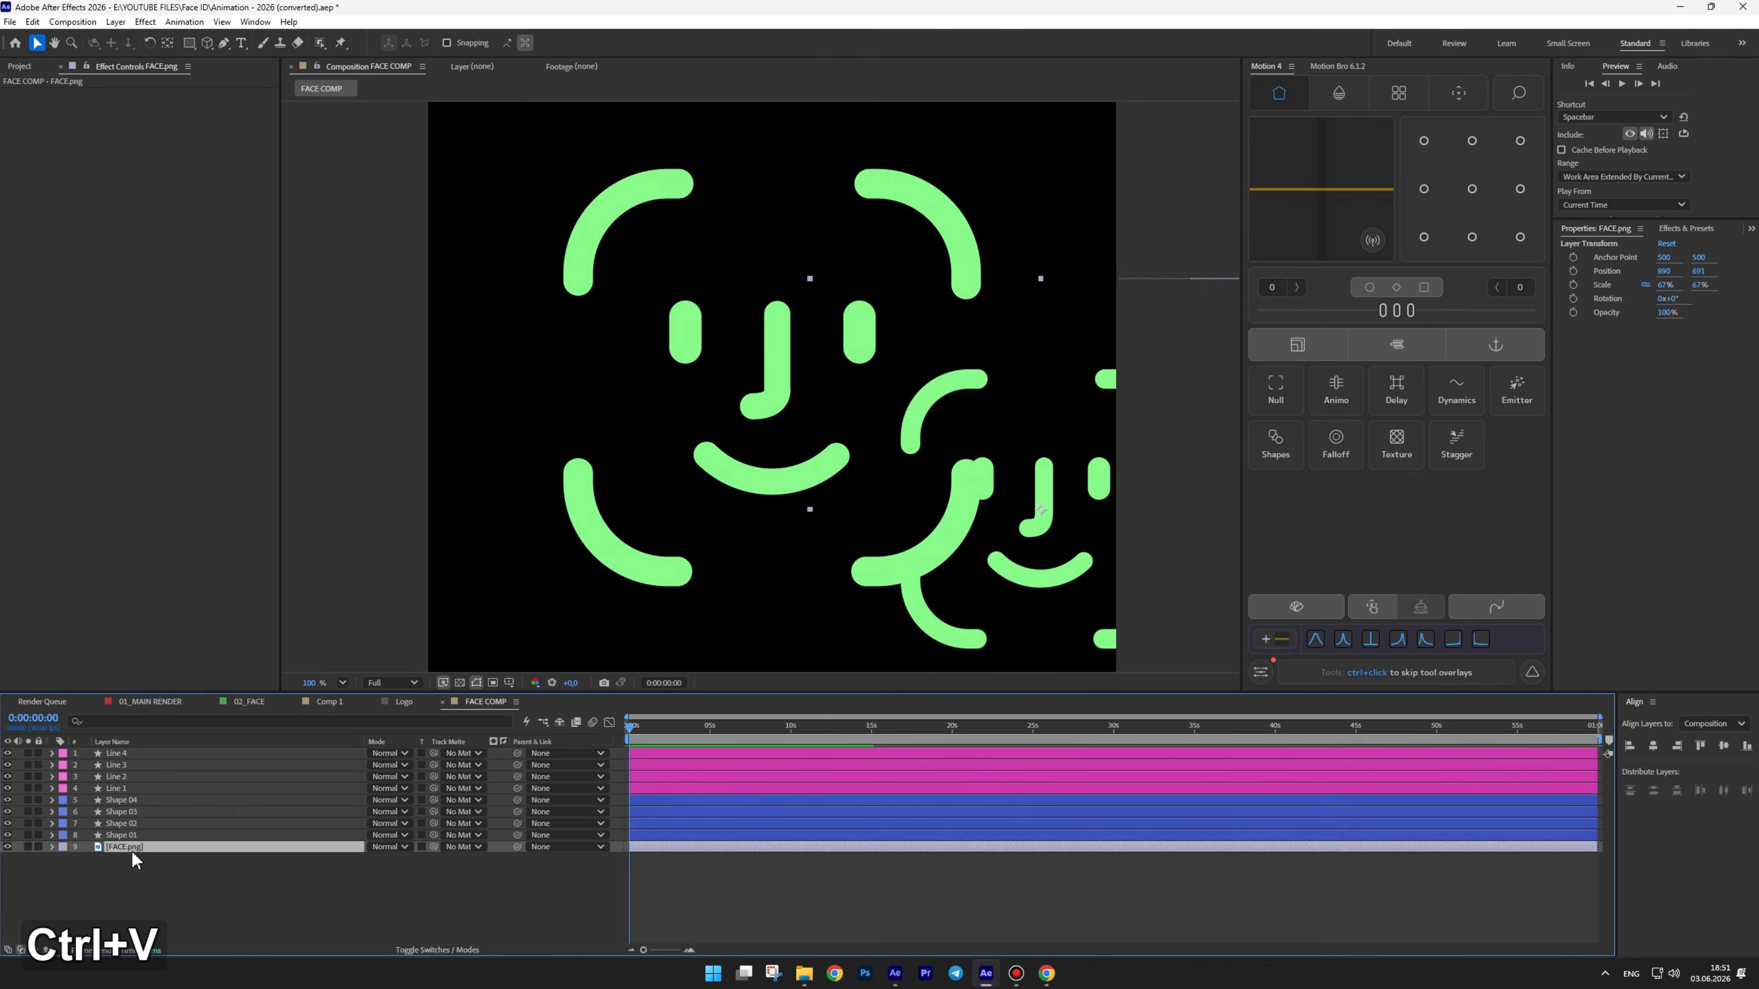
pyautogui.press('Delete')
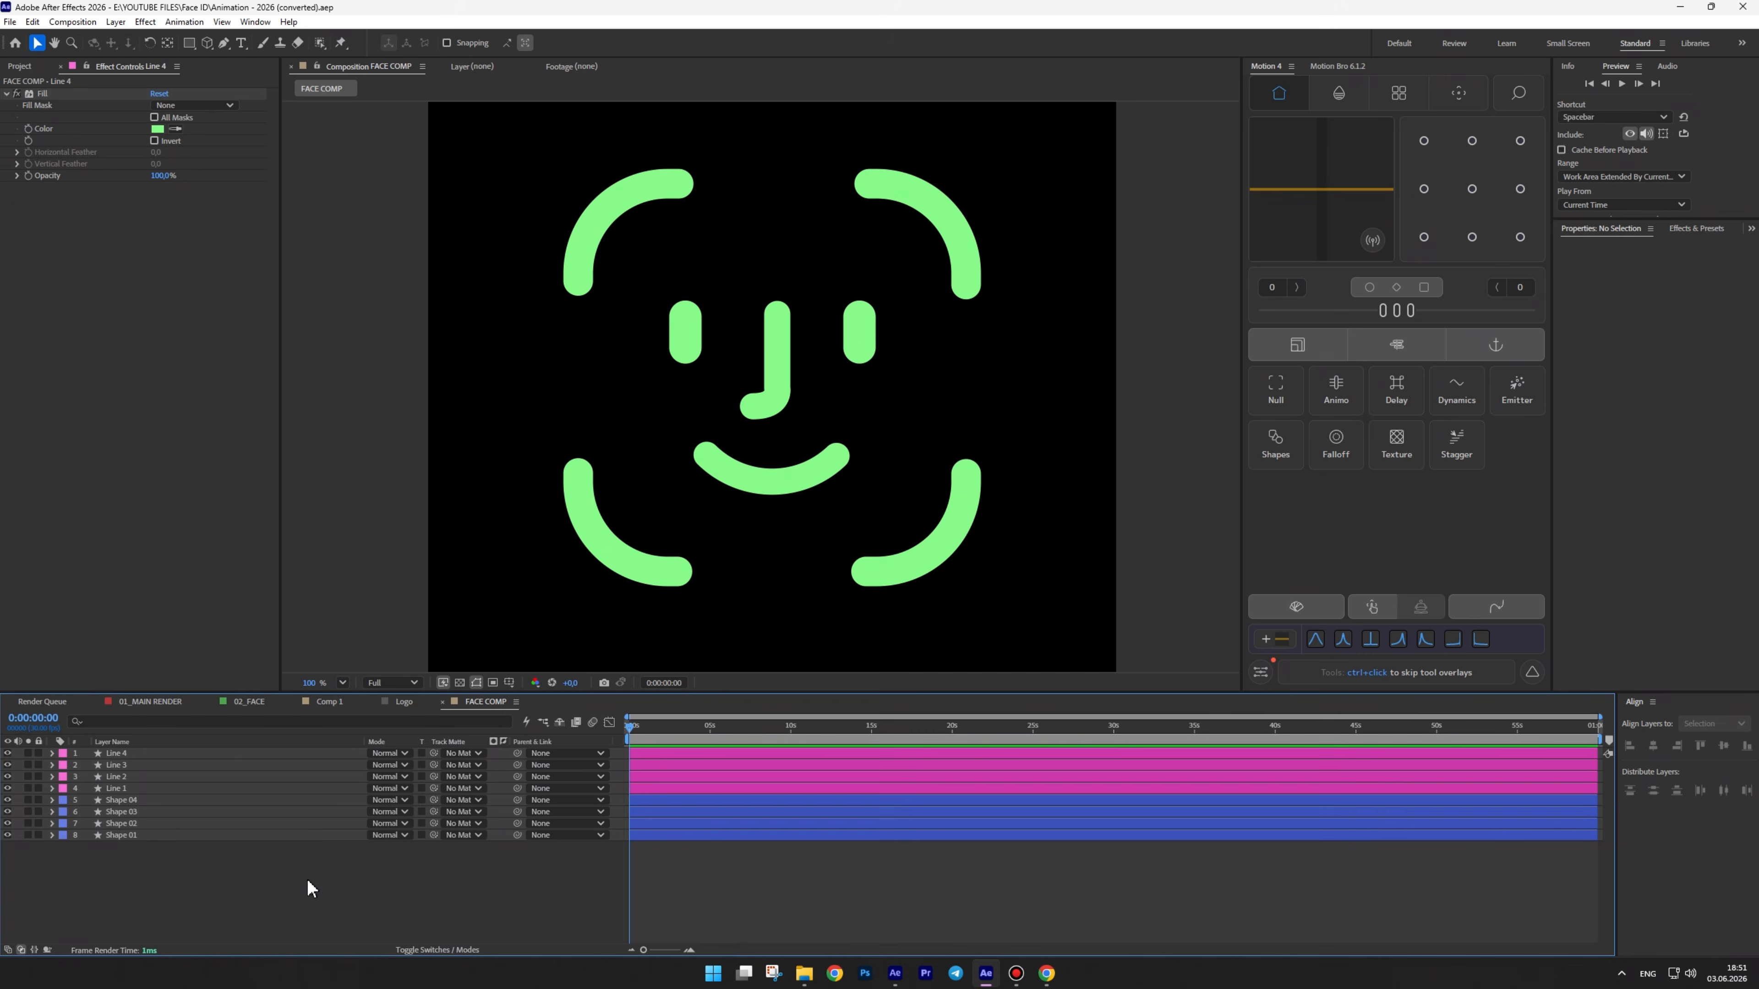
# Add a null object and parent the layers Shape 01 to Shape 04 to it
pyautogui.rightClick(320, 873)
pyautogui.moveTo(346, 710)
pyautogui.click(568, 793)
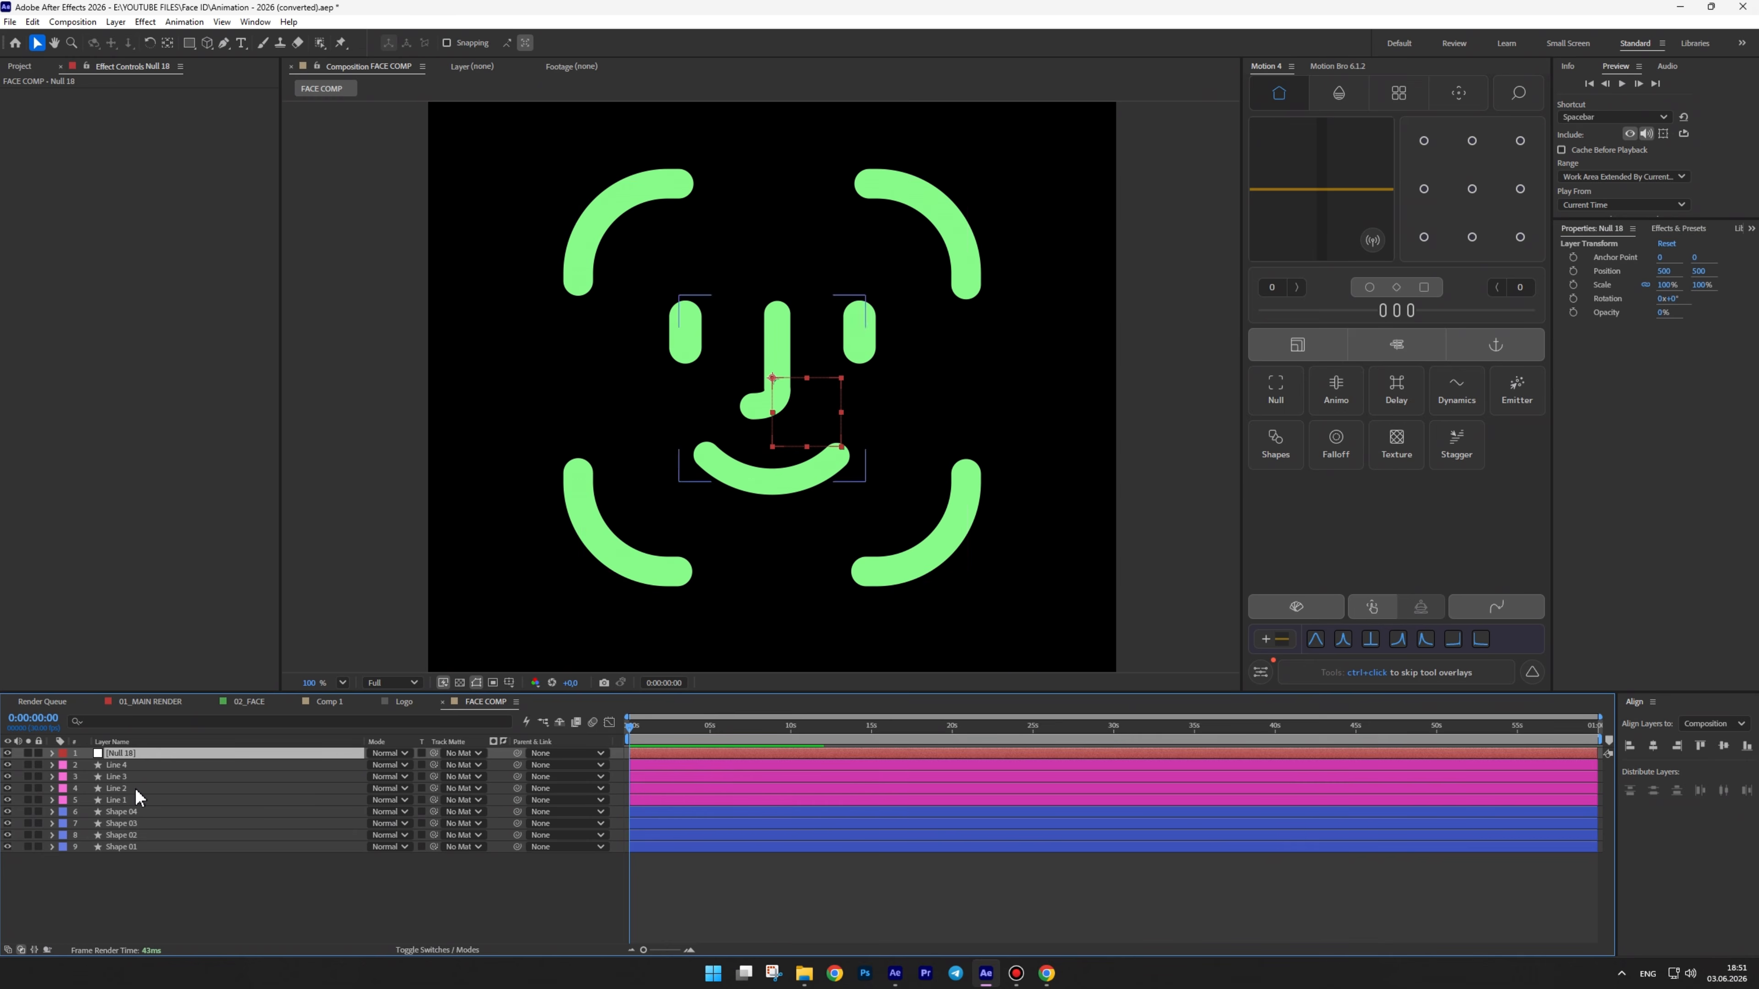
pyautogui.click(132, 811)
pyautogui.keyDown('shift'); pyautogui.click(203, 846); pyautogui.keyUp('shift')
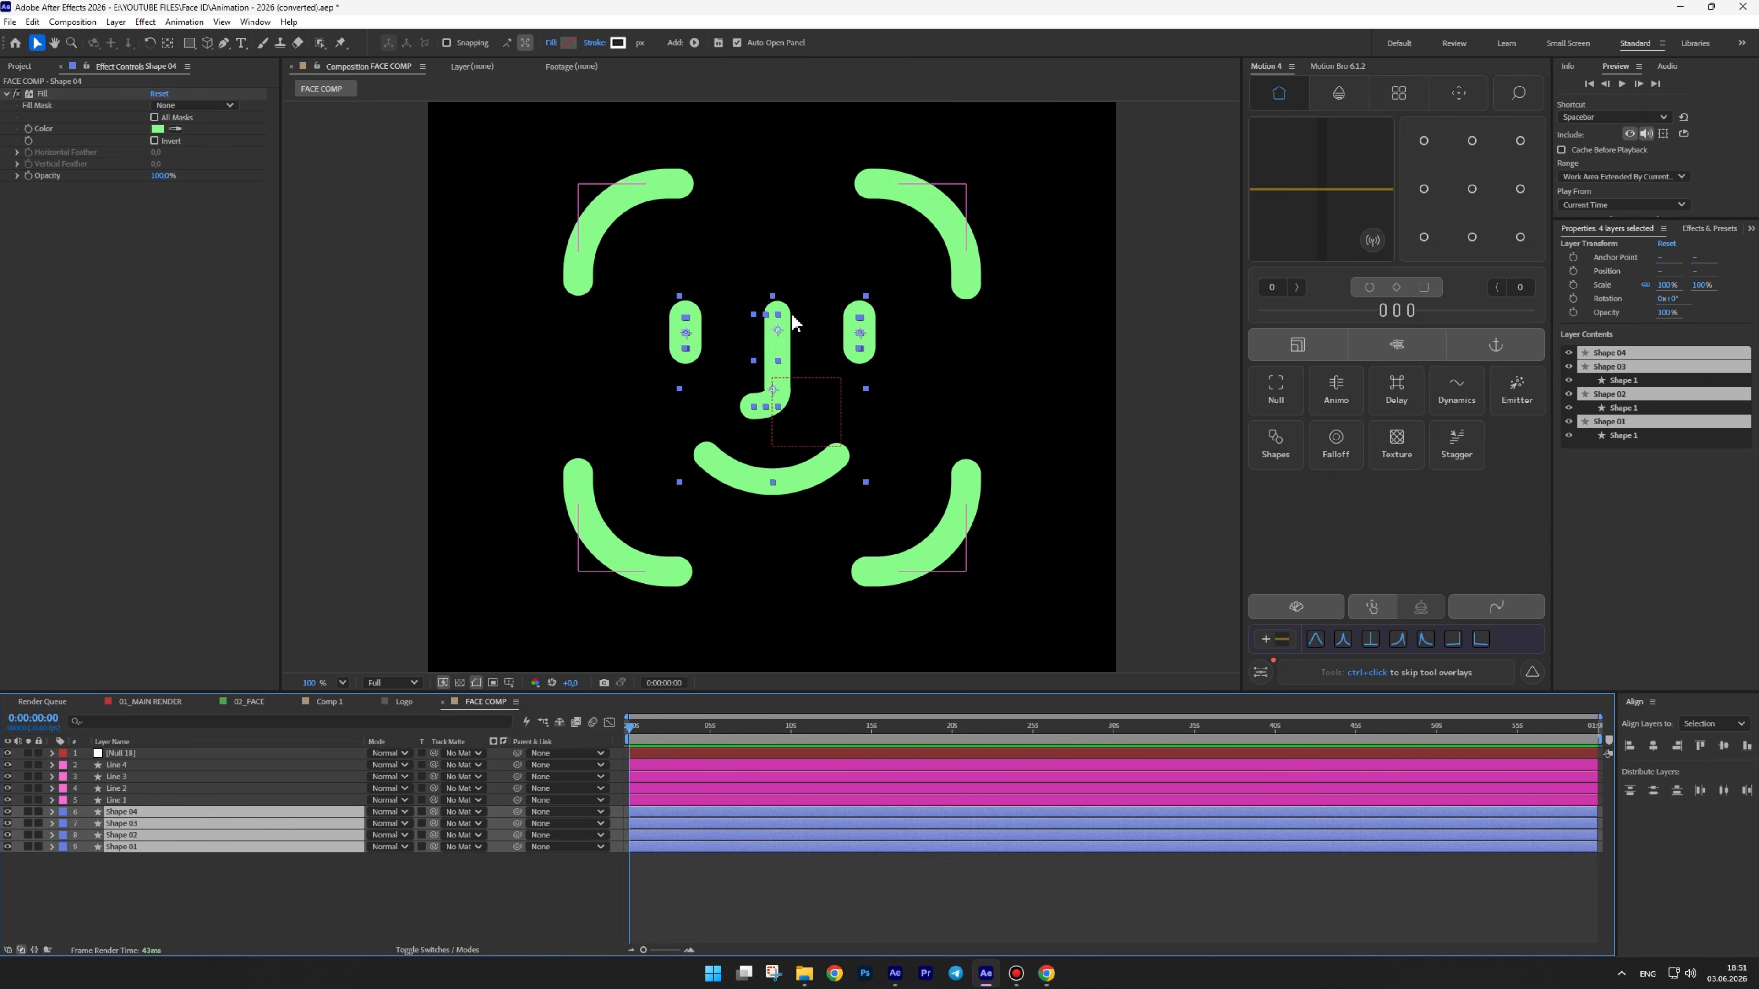
pyautogui.moveTo(146, 756); pyautogui.dragTo(142, 754)
# Move the null between Line 1 and Shape 04 in the layer stack and rename it Face Null
pyautogui.moveTo(131, 753); pyautogui.dragTo(113, 803)
pyautogui.press('Return')
pyautogui.write('Fa')
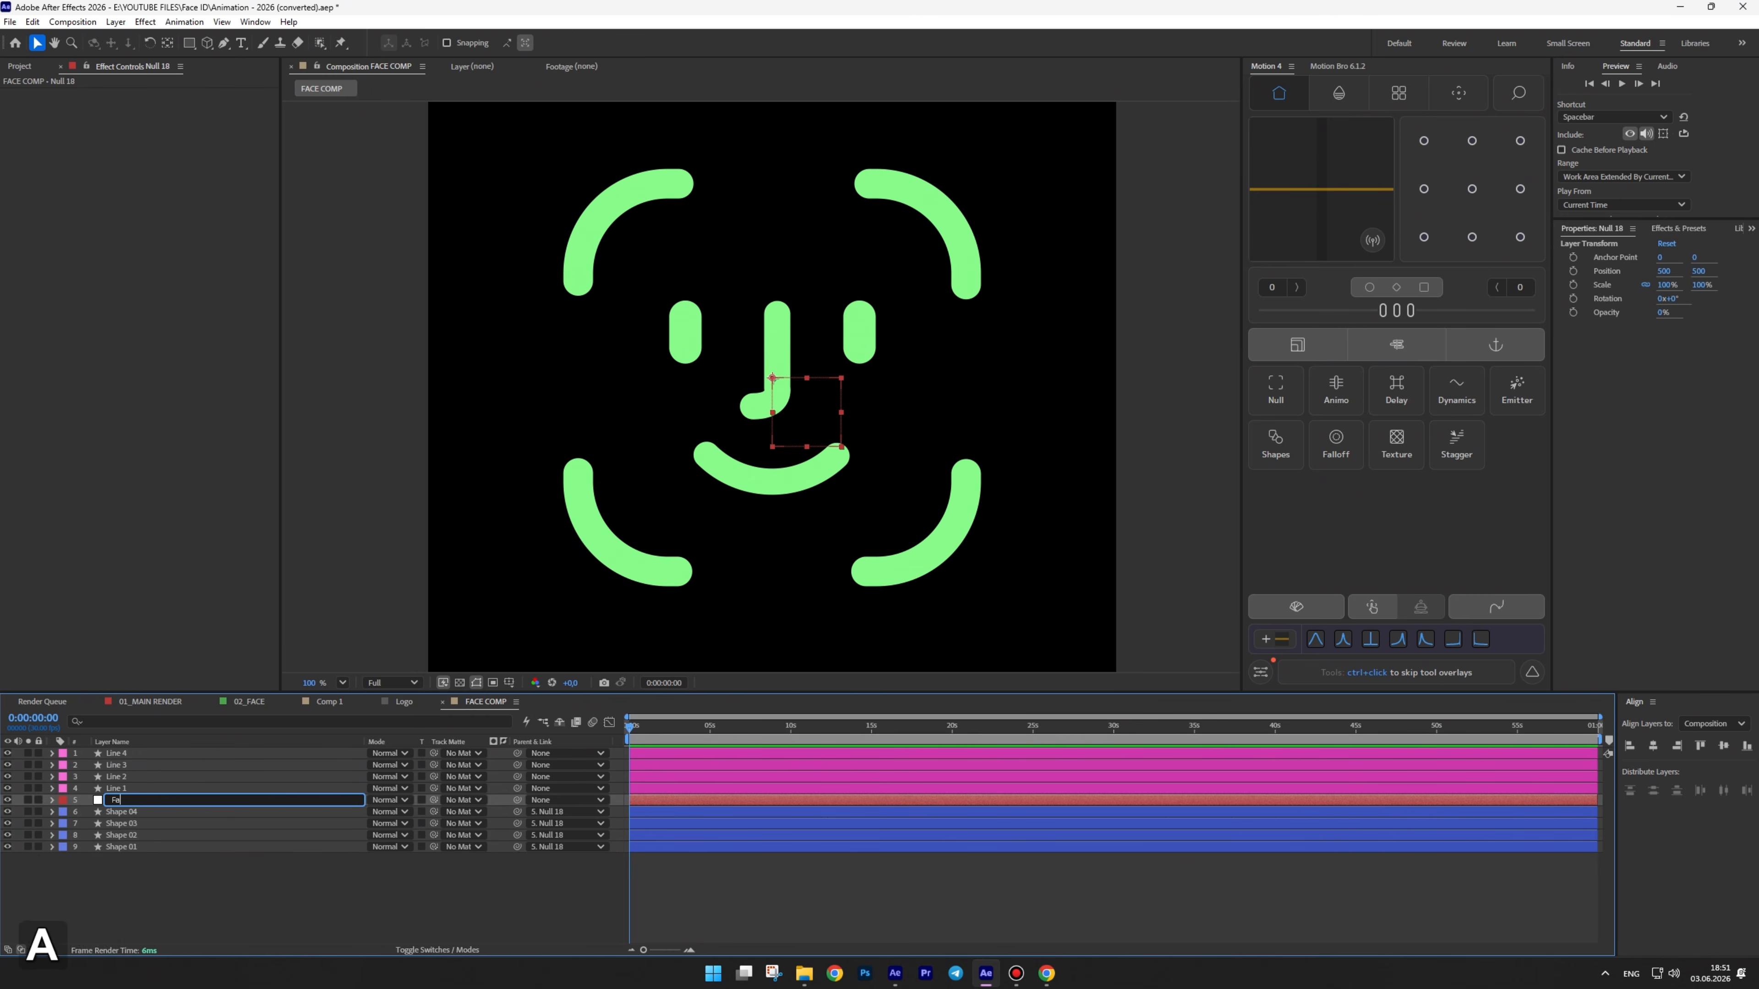
pyautogui.write('ce Null')
pyautogui.press('Return')
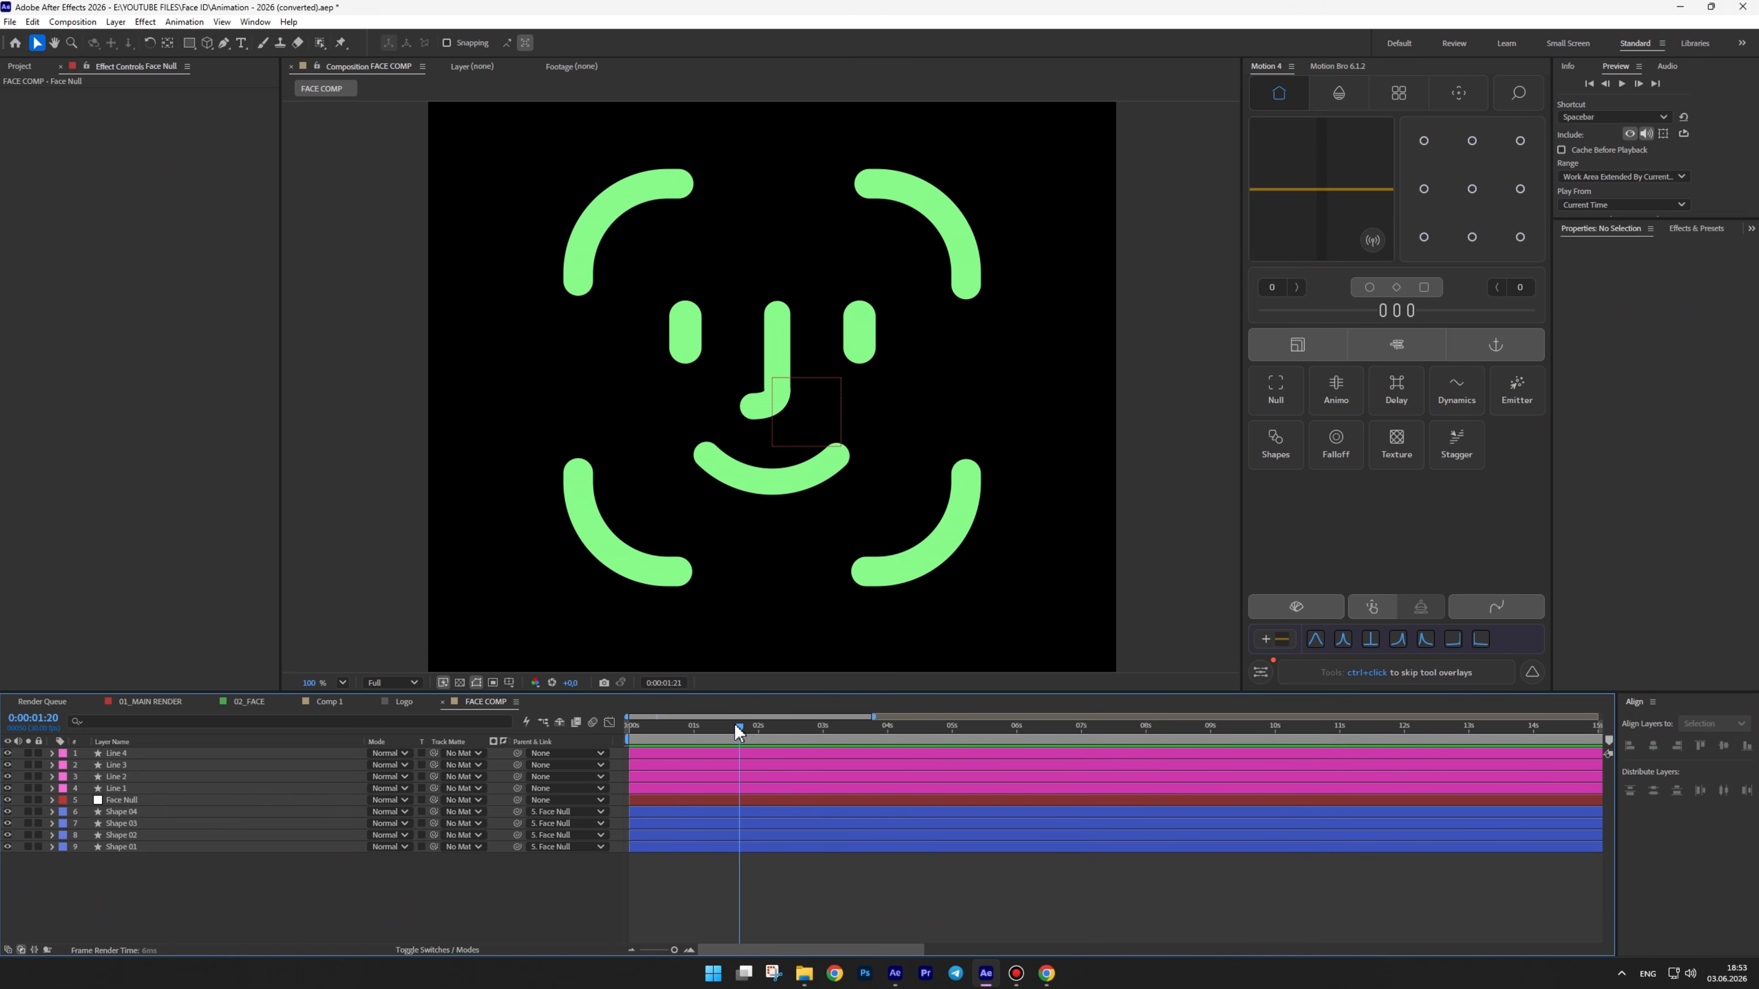
# Set initial keyframes for Line 1's rectangle Roundness and Trim Paths End at 0:00:01:20
pyautogui.click(735, 723)
pyautogui.click(118, 788)
pyautogui.press('u')
pyautogui.press('u')
pyautogui.scroll(-1, 121, 796)
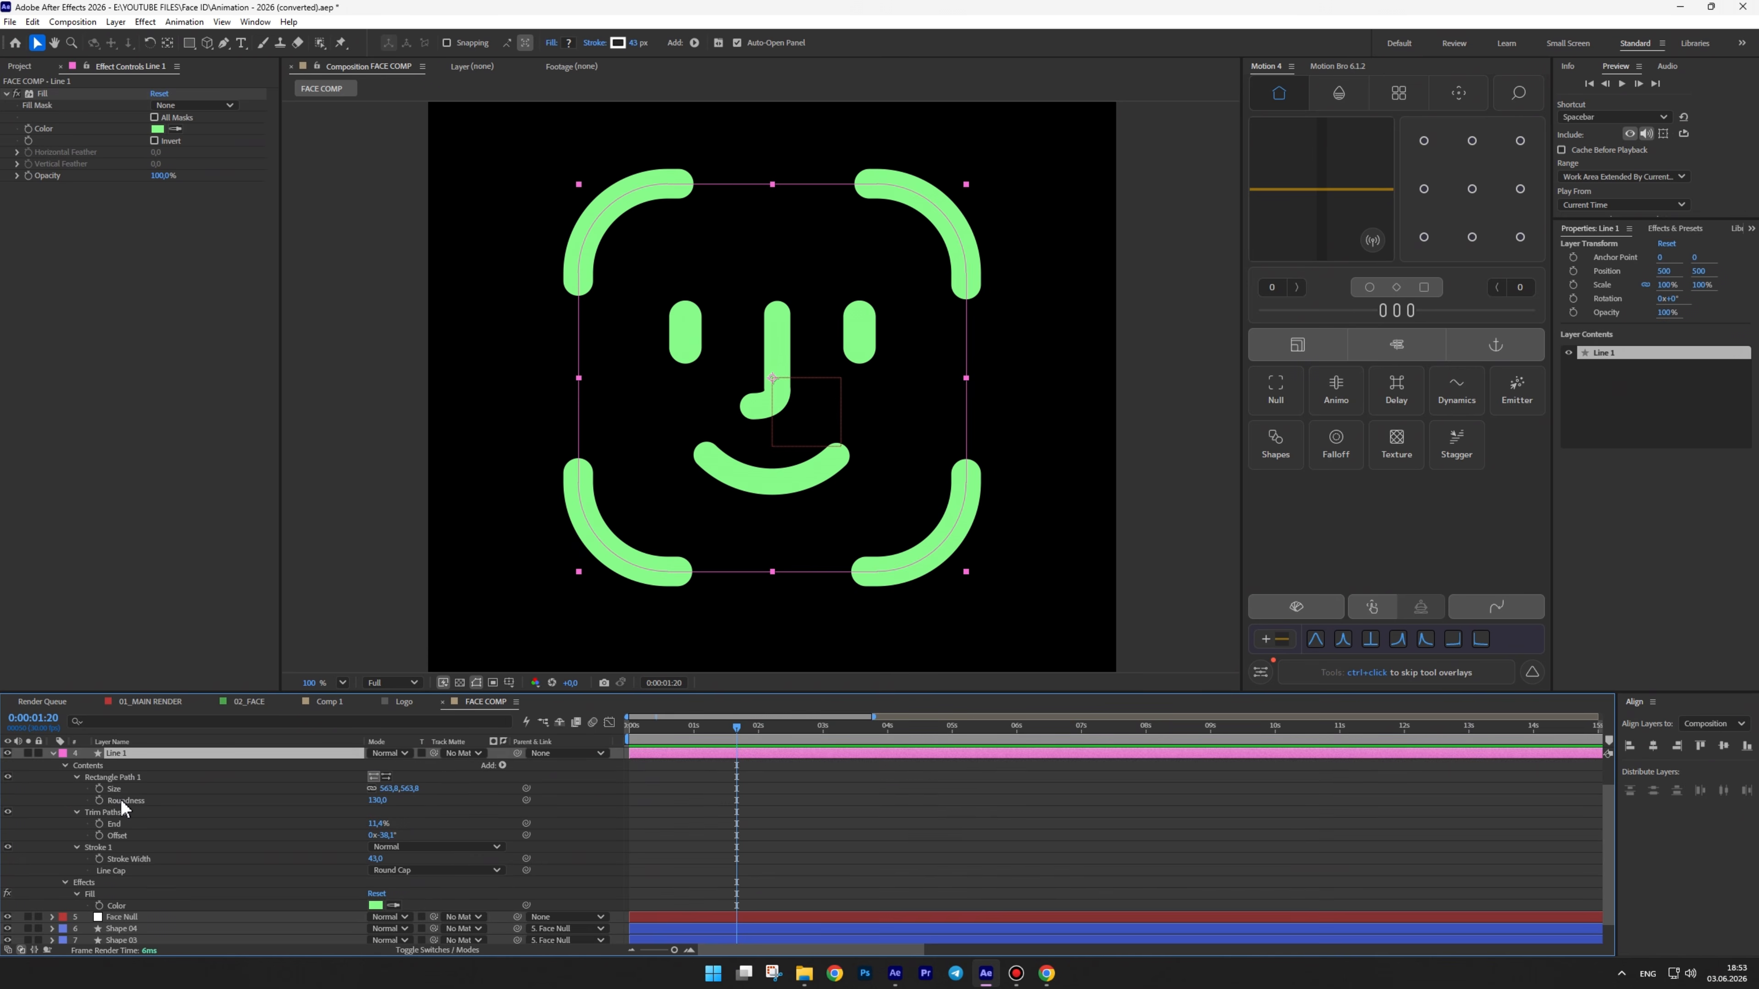
pyautogui.click(99, 824)
pyautogui.click(99, 800)
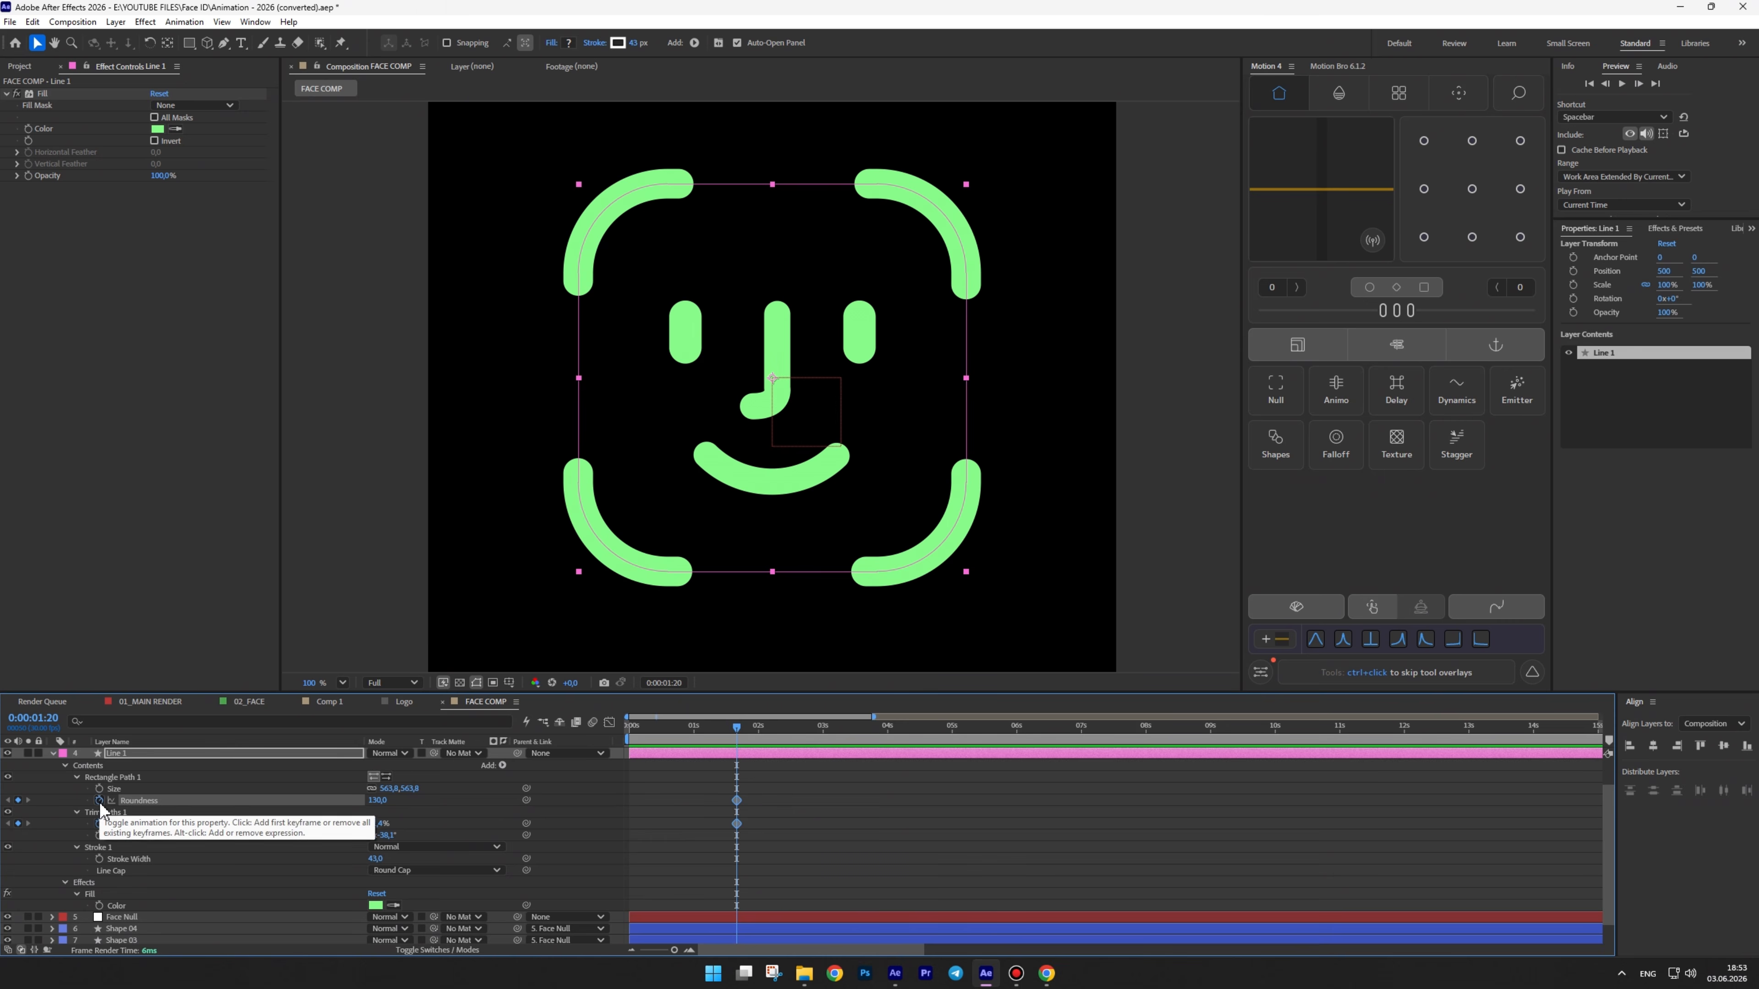
# At 0:00:02:00, set Line 1's Roundness to about 296 and Trim Paths End to about 28%, closing the arcs into a circle
pyautogui.press('pagedown')
pyautogui.press('pagedown')
pyautogui.press('pagedown')
pyautogui.press('pagedown')
pyautogui.press('pagedown')
pyautogui.press('pagedown')
pyautogui.press('pagedown')
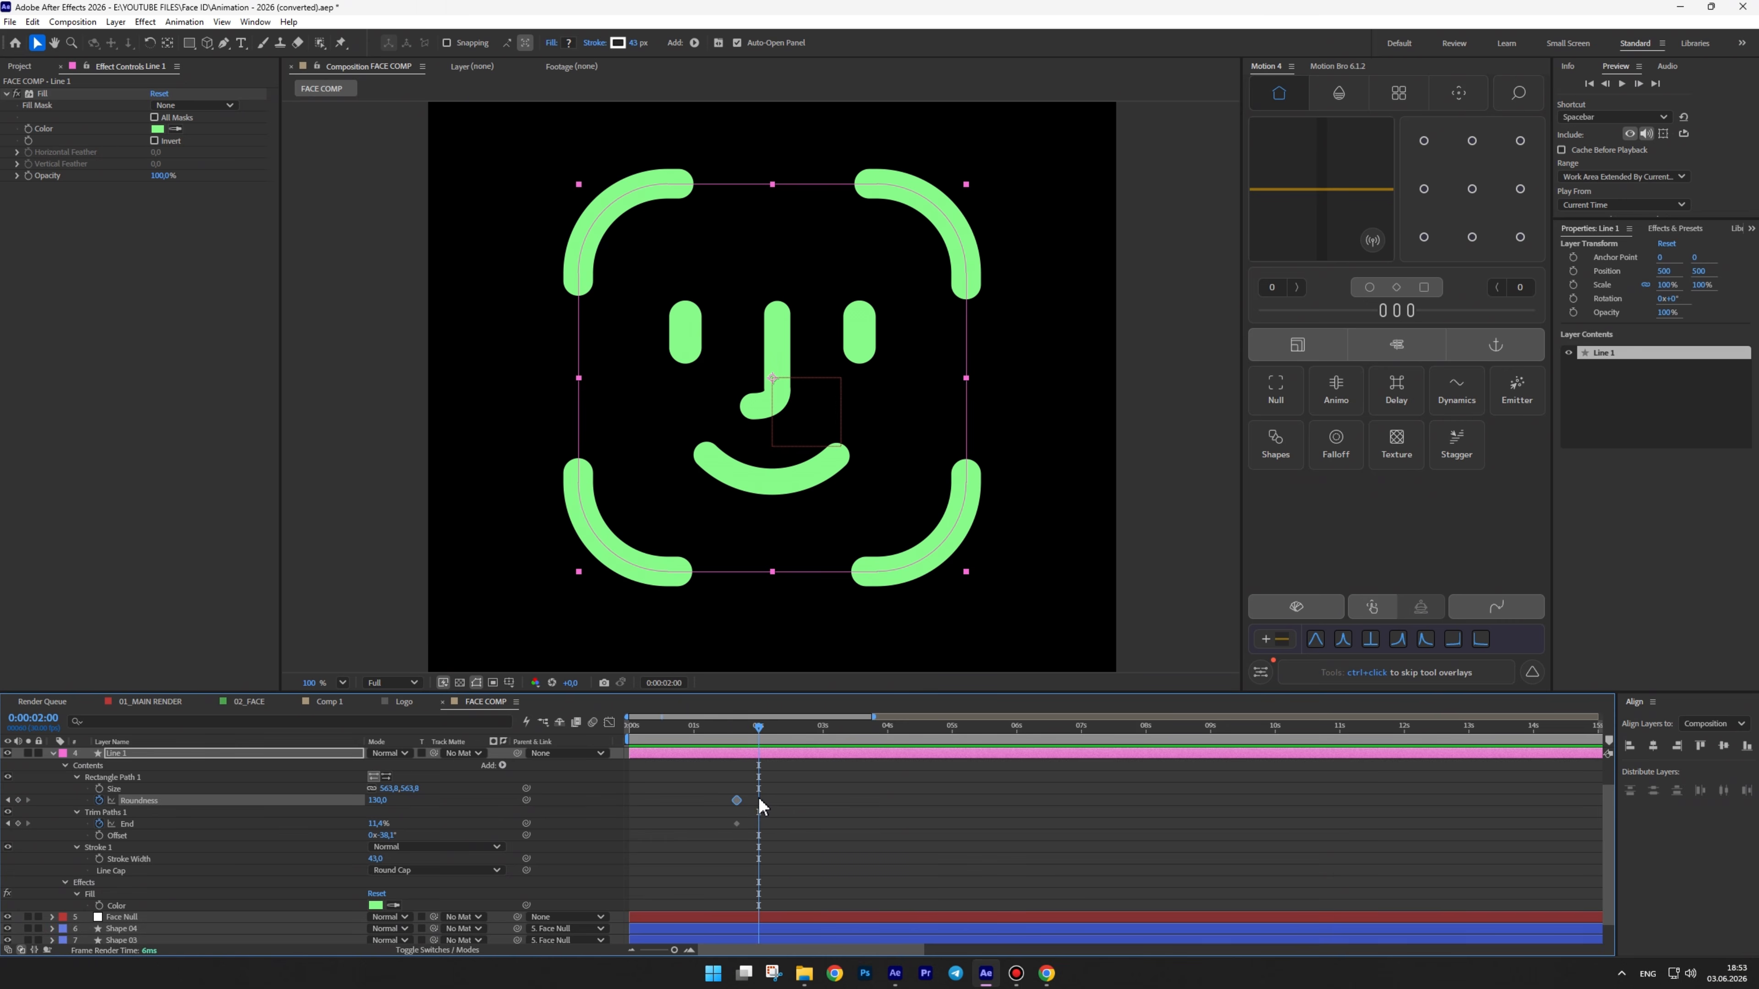
pyautogui.moveTo(383, 807); pyautogui.dragTo(461, 768)
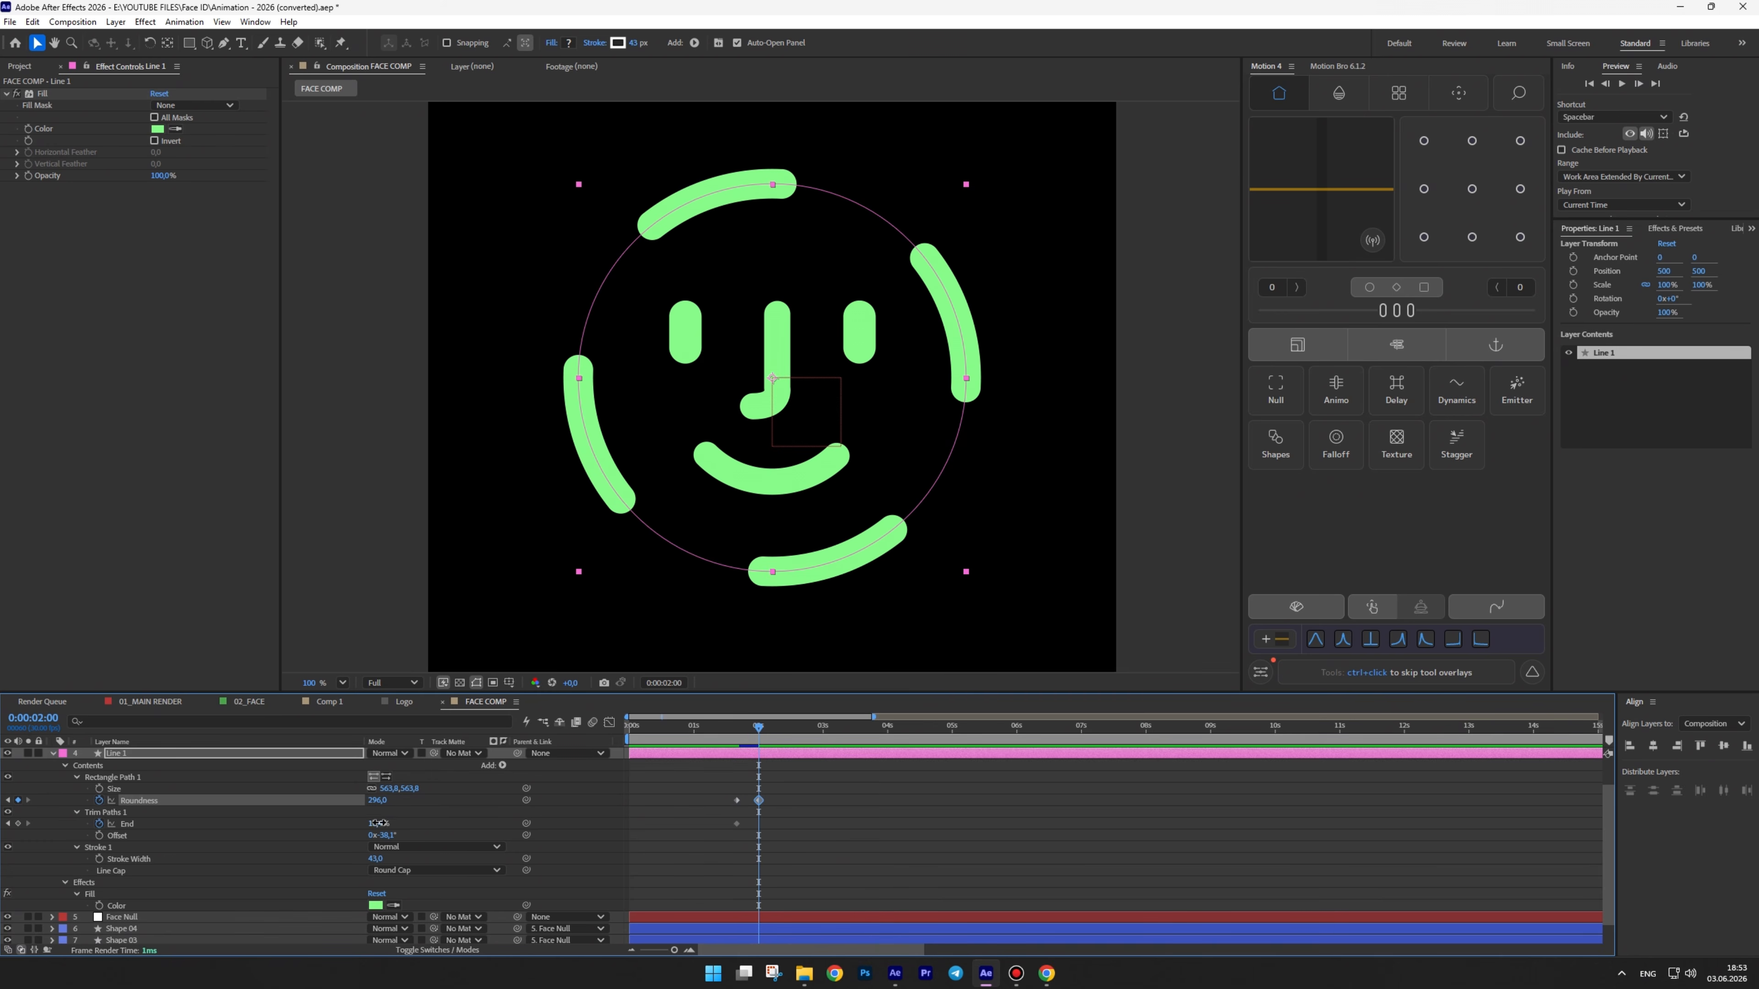
pyautogui.moveTo(379, 823); pyautogui.dragTo(429, 821)
# Apply Easy Ease to all of Line 1's Roundness and End keyframes
pyautogui.keyDown('alt'); pyautogui.scroll(3, 942, 807); pyautogui.keyUp('alt')
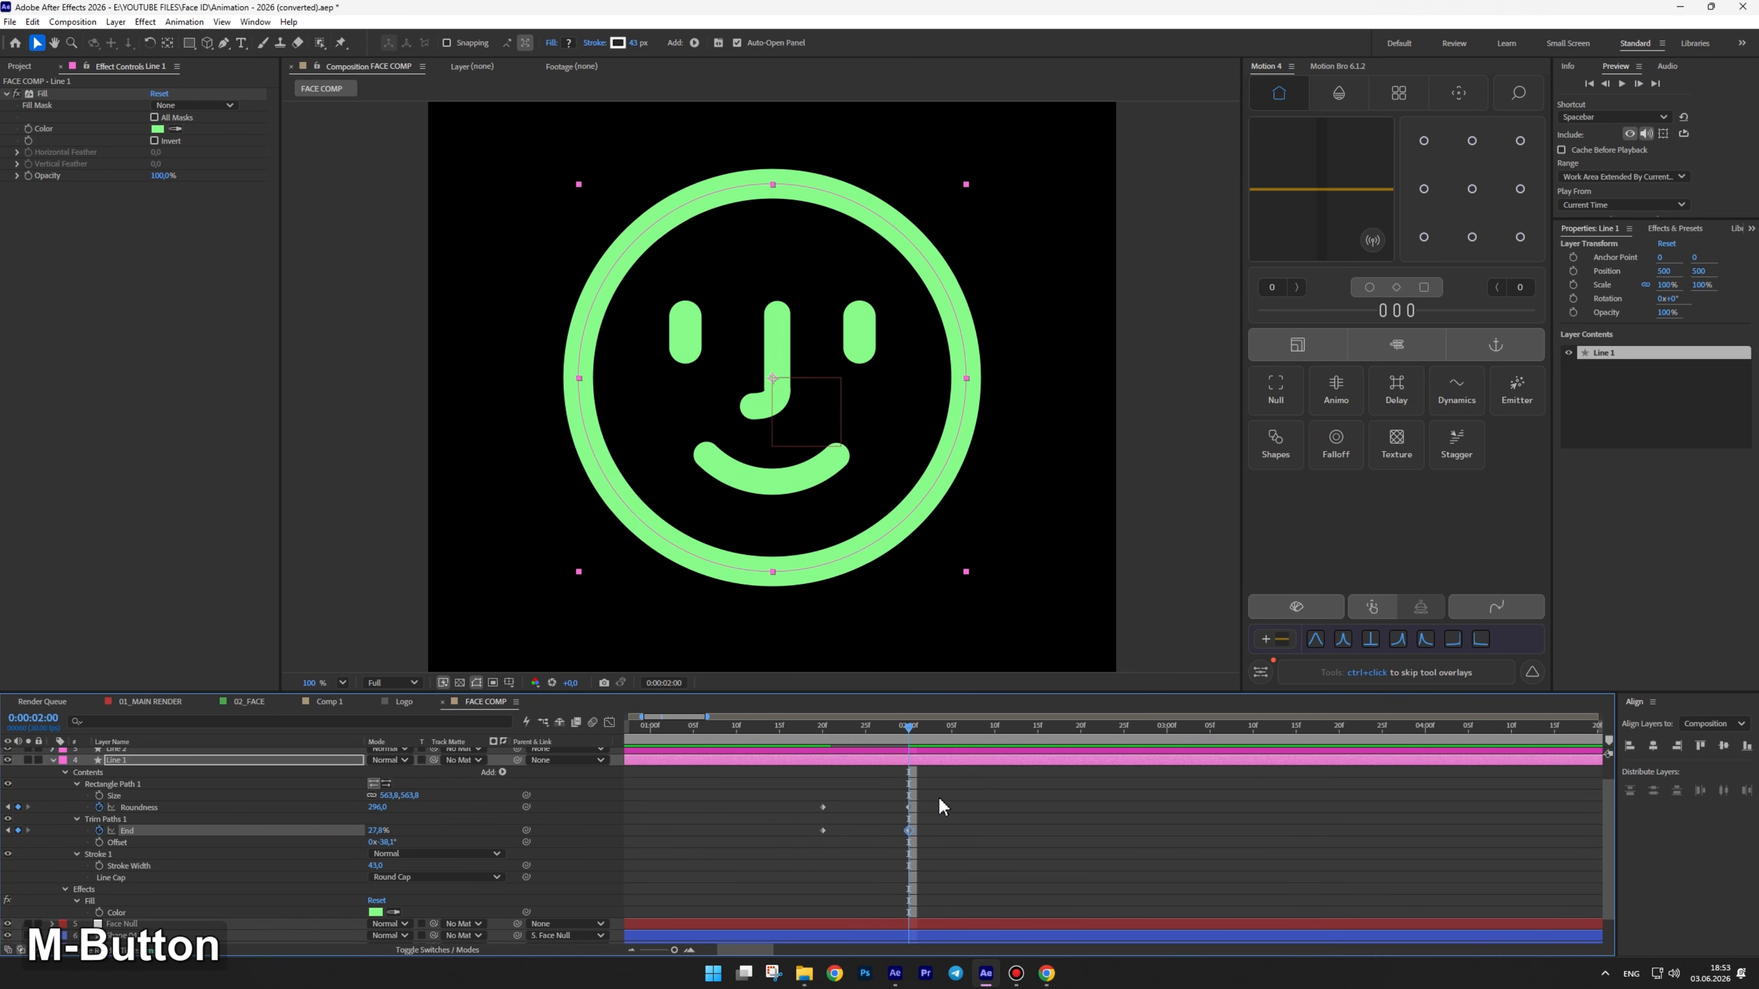
pyautogui.moveTo(942, 807); pyautogui.dragTo(788, 834)
pyautogui.press('F9')
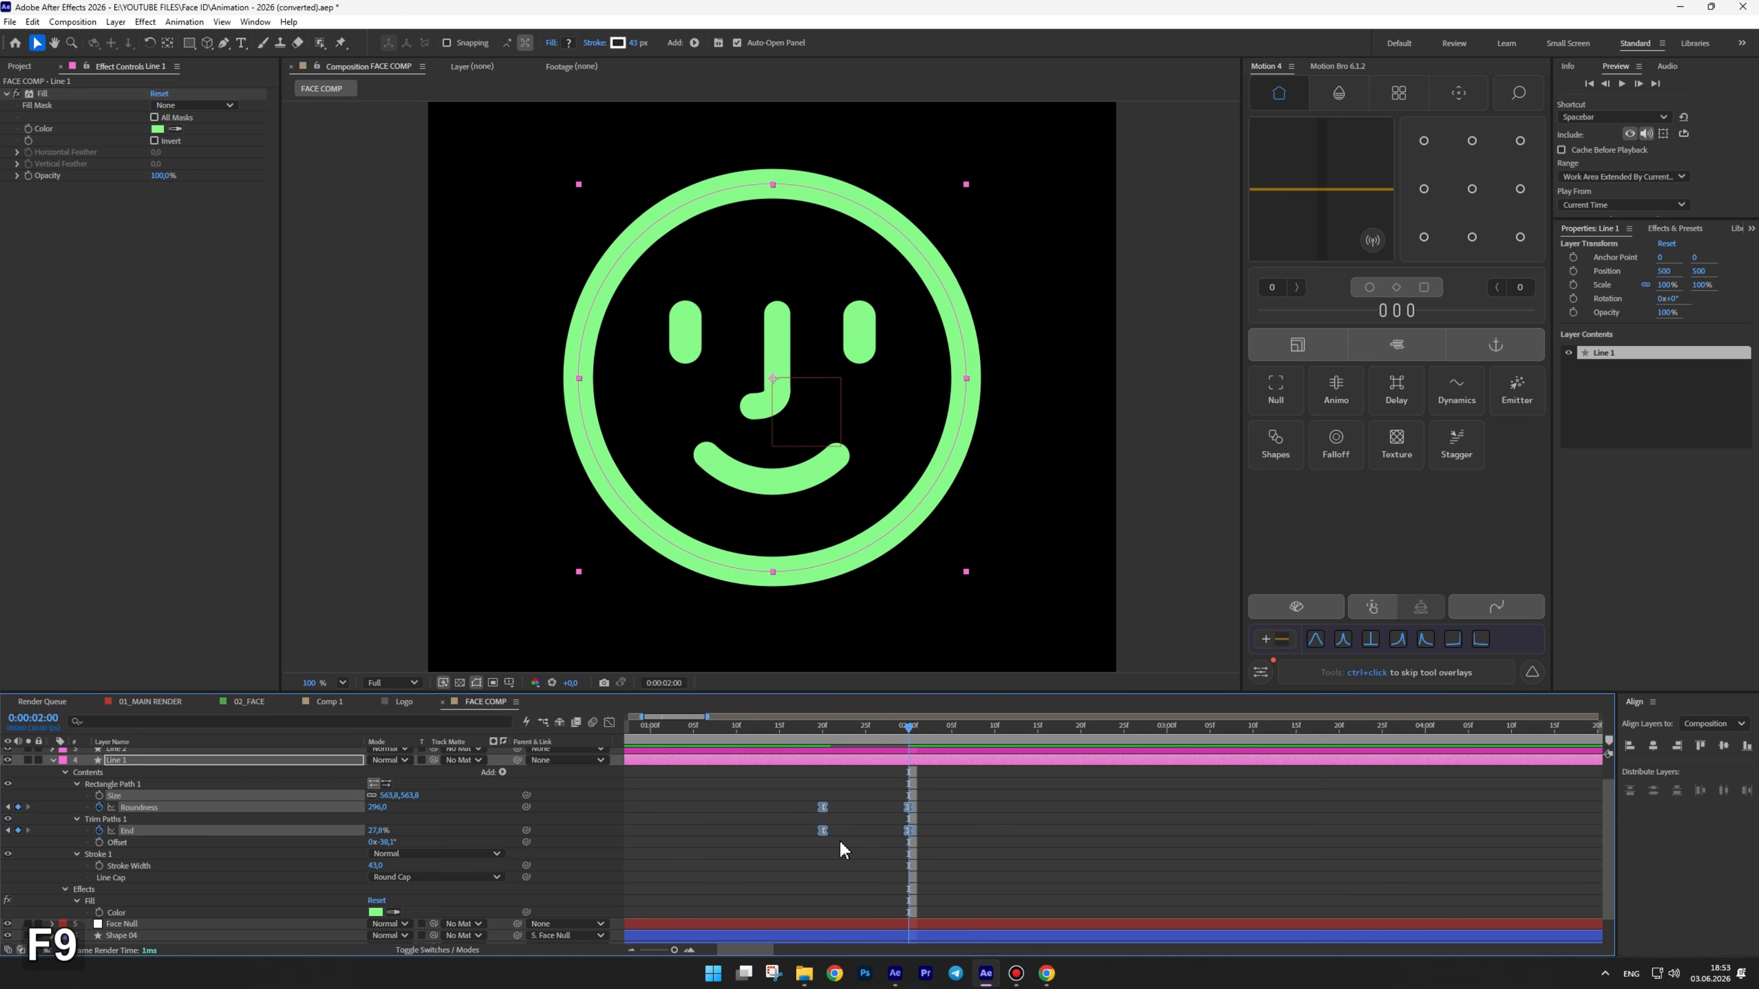
# Reshape the speed graph of Line 1's keyframes so the motion starts slowly and peaks sharply at the last keyframe
pyautogui.click(607, 723)
pyautogui.keyDown('alt'); pyautogui.scroll(3, 765, 908); pyautogui.keyUp('alt')
pyautogui.keyDown('alt'); pyautogui.scroll(-1, 763, 901); pyautogui.keyUp('alt')
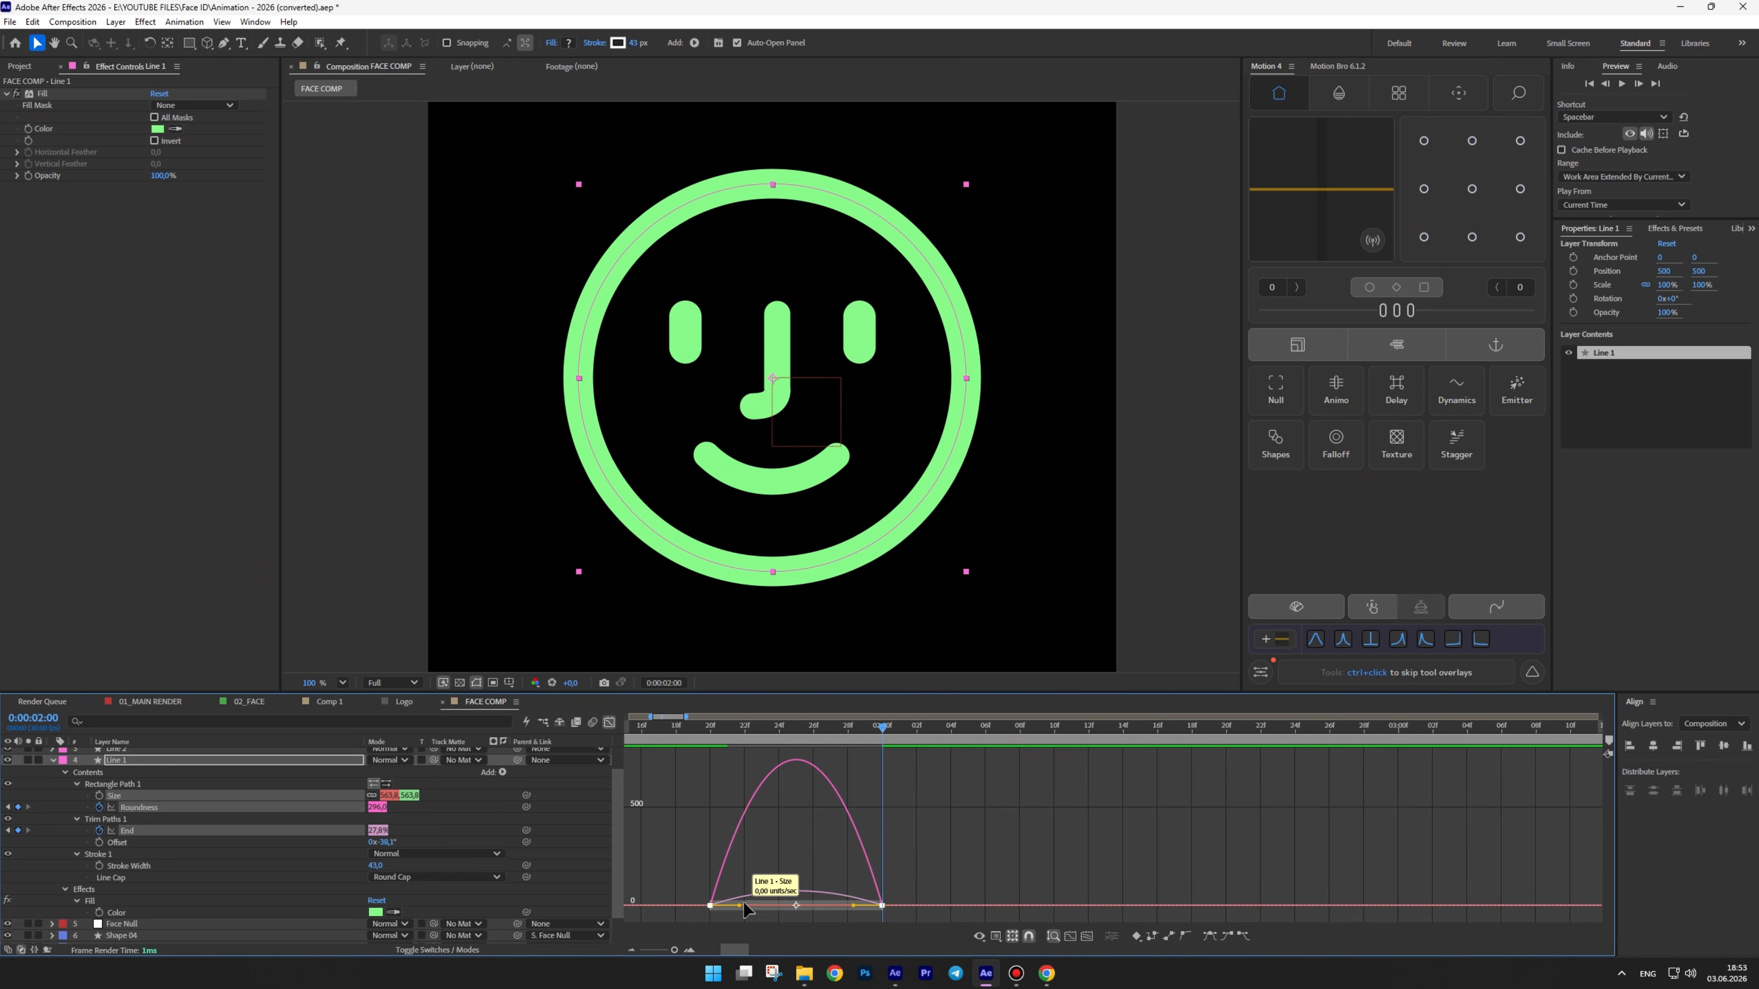
pyautogui.keyDown('shift'); pyautogui.moveTo(739, 906); pyautogui.dragTo(883, 909); pyautogui.keyUp('shift')
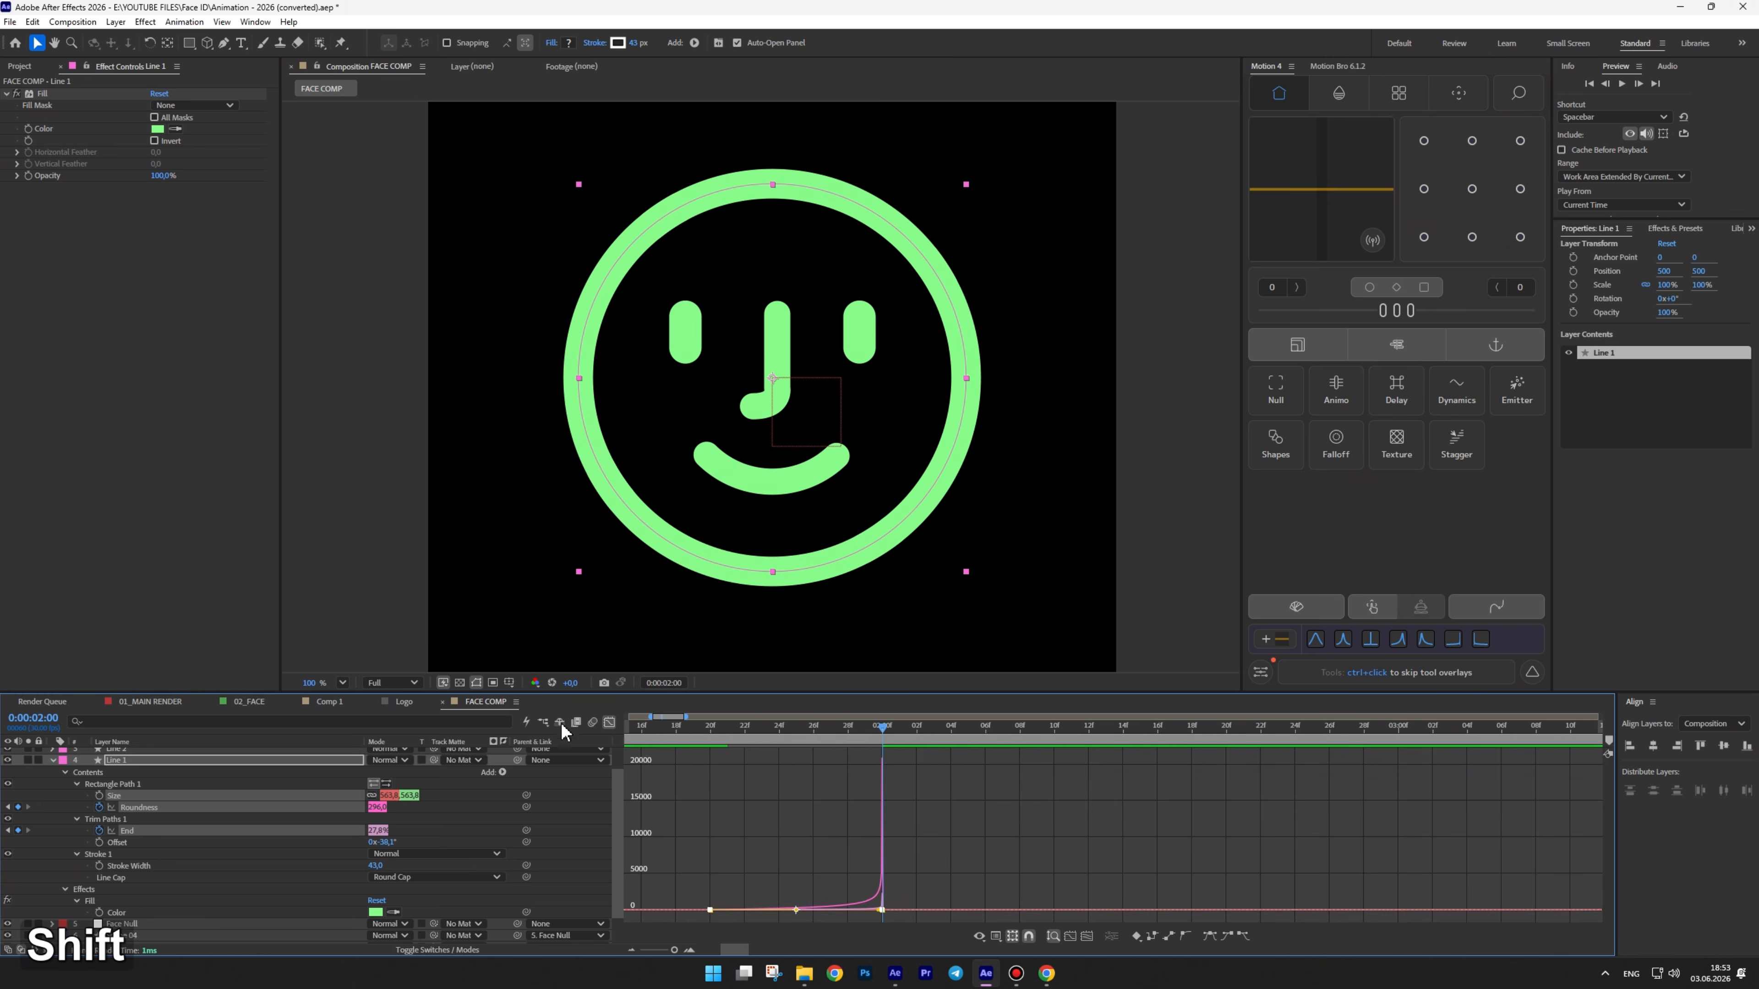
pyautogui.click(609, 723)
pyautogui.keyDown('alt'); pyautogui.scroll(-5, 838, 793); pyautogui.keyUp('alt')
pyautogui.click(857, 825)
# Trim the ends of the layers Line 1 to Line 4 to 0:00:02:00
pyautogui.scroll(1, 857, 824)
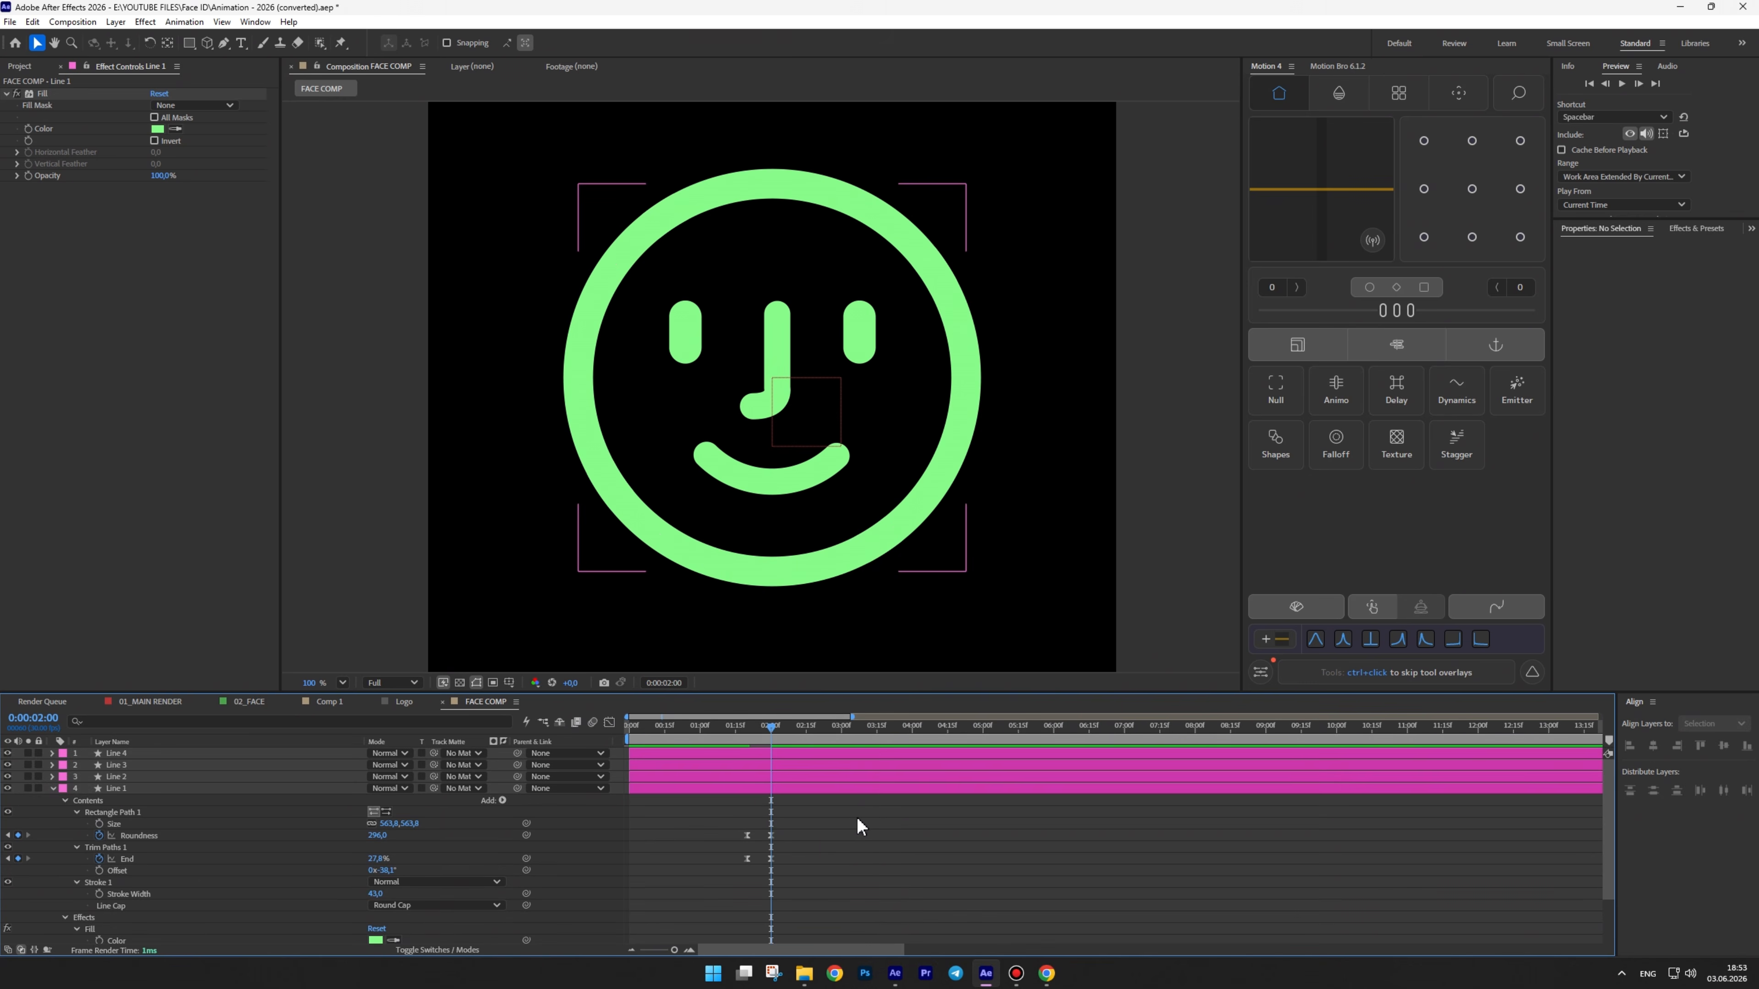
pyautogui.keyDown('shift'); pyautogui.click(788, 753); pyautogui.keyUp('shift')
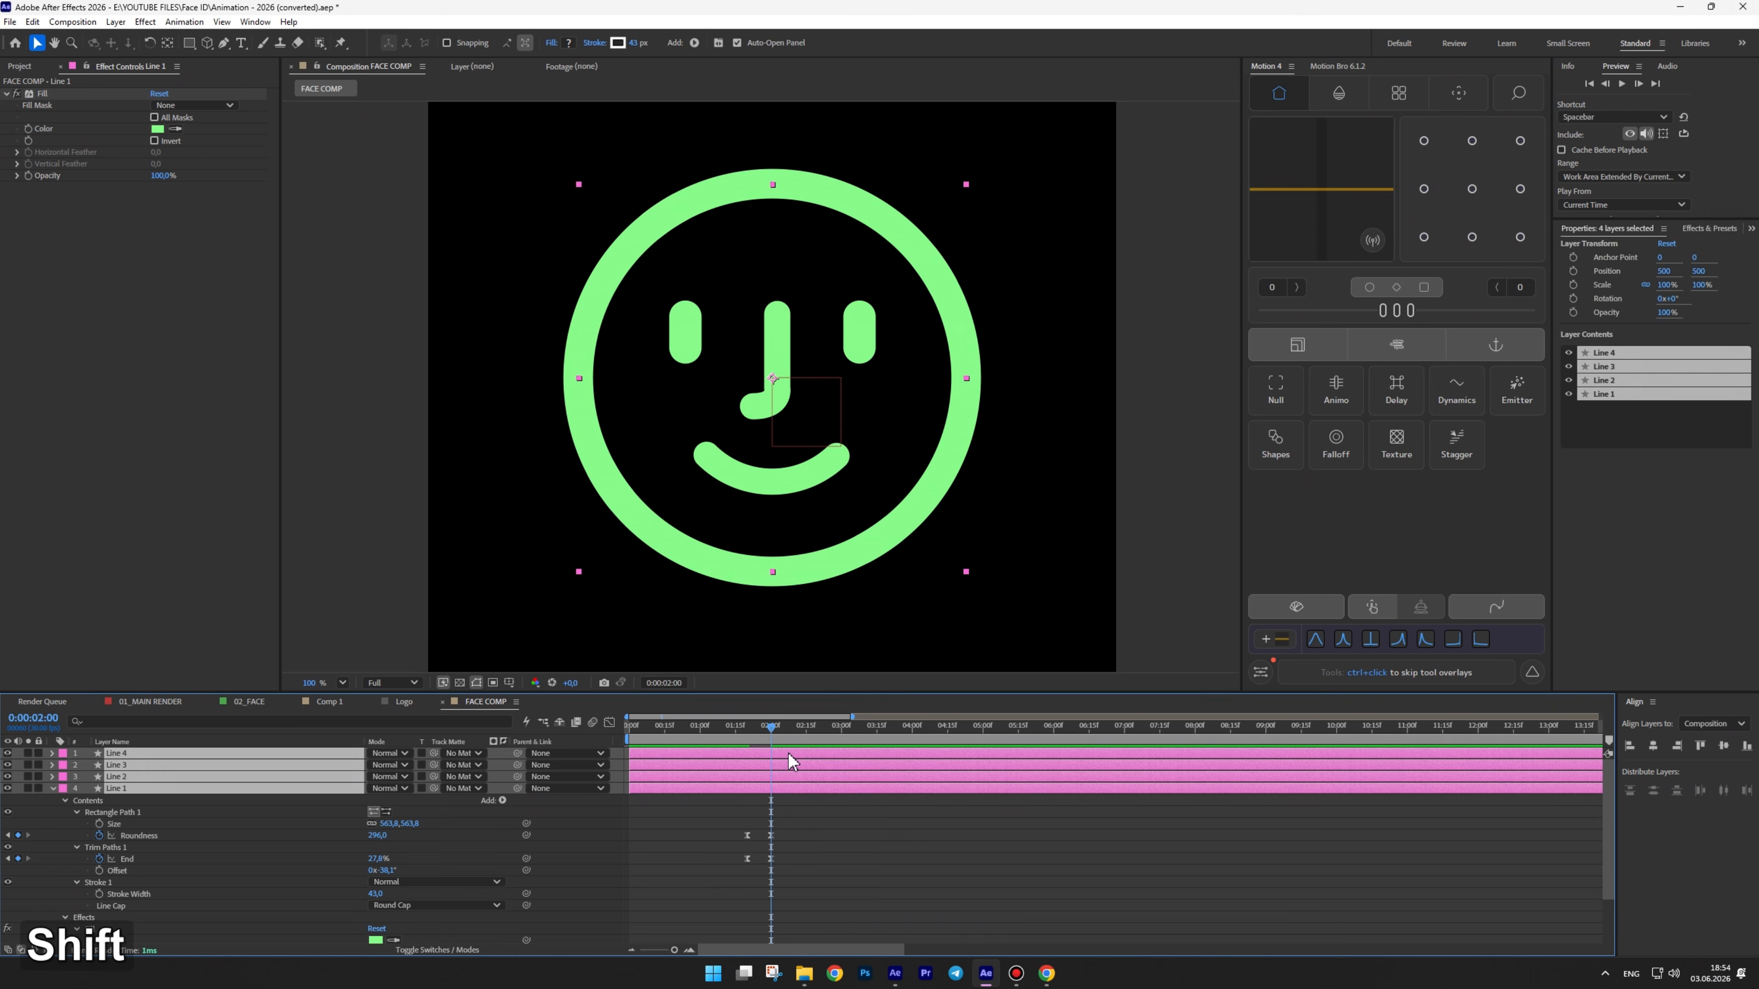
pyautogui.hotkey('alt', ']')
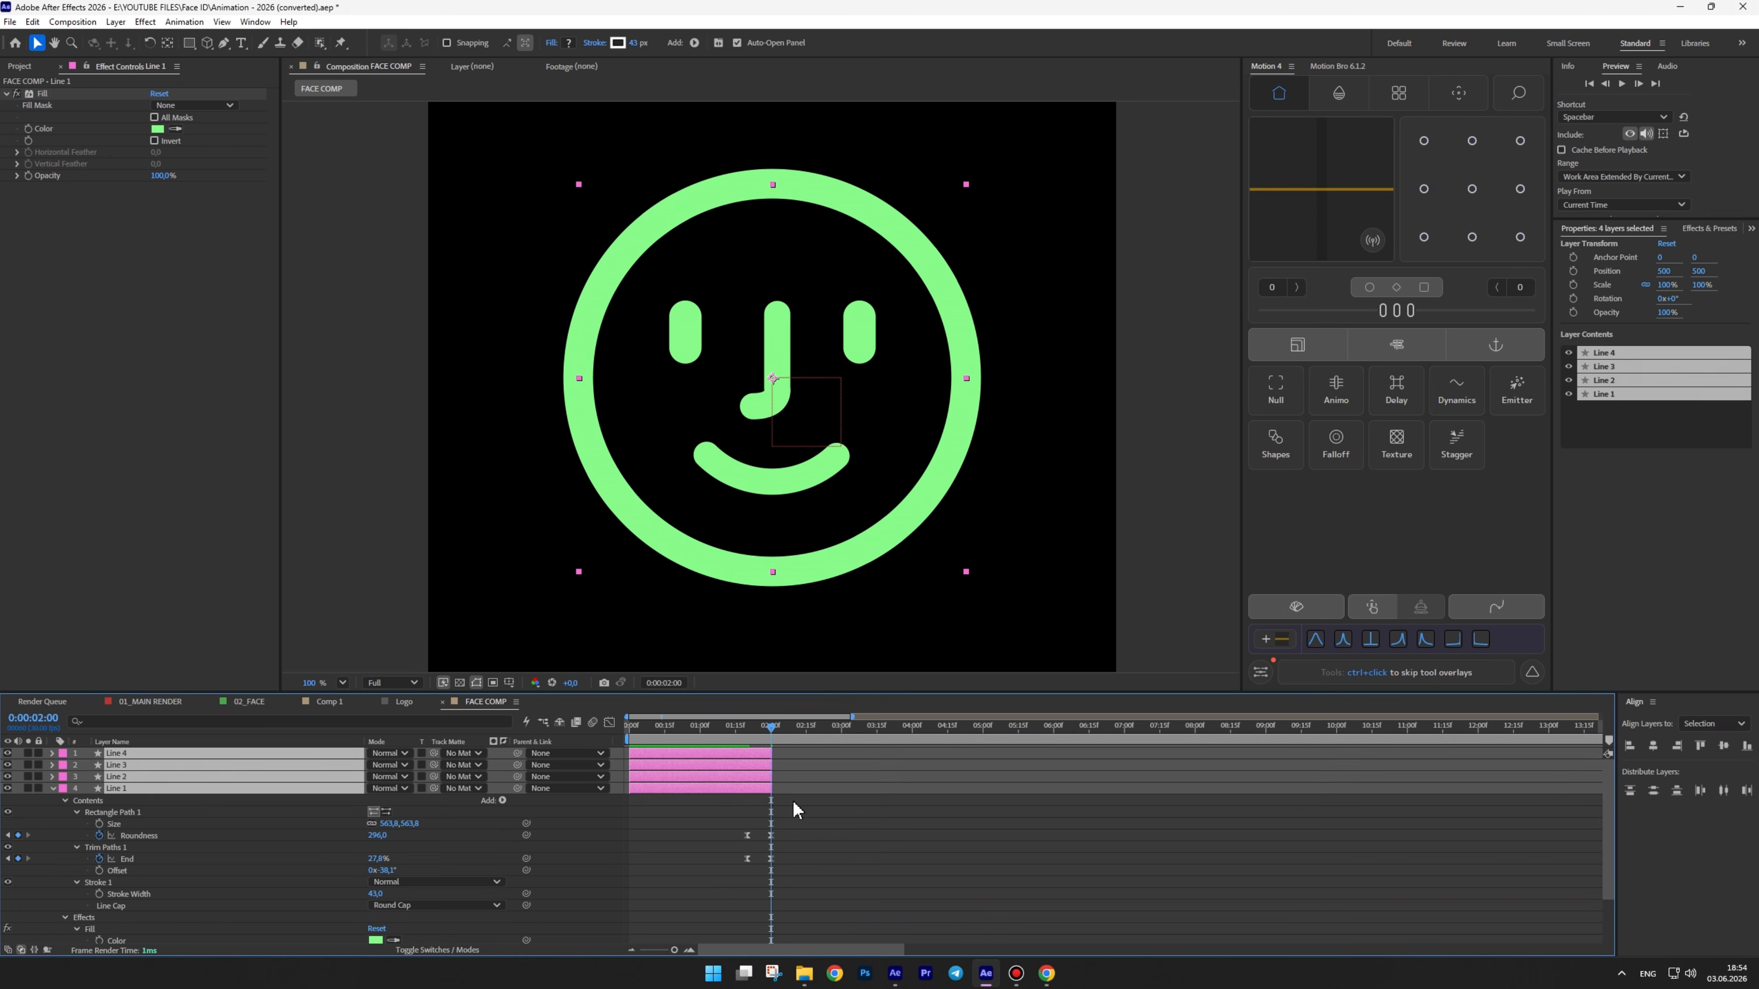
pyautogui.click(797, 815)
# Keyframe the Face Null's Scale at 100% at 0:00:01:23 and reduce it to about 72% at 0:00:02:00
pyautogui.moveTo(742, 726); pyautogui.dragTo(821, 722)
pyautogui.scroll(3, 733, 807)
pyautogui.scroll(-2, 859, 835)
pyautogui.scroll(-2, 815, 867)
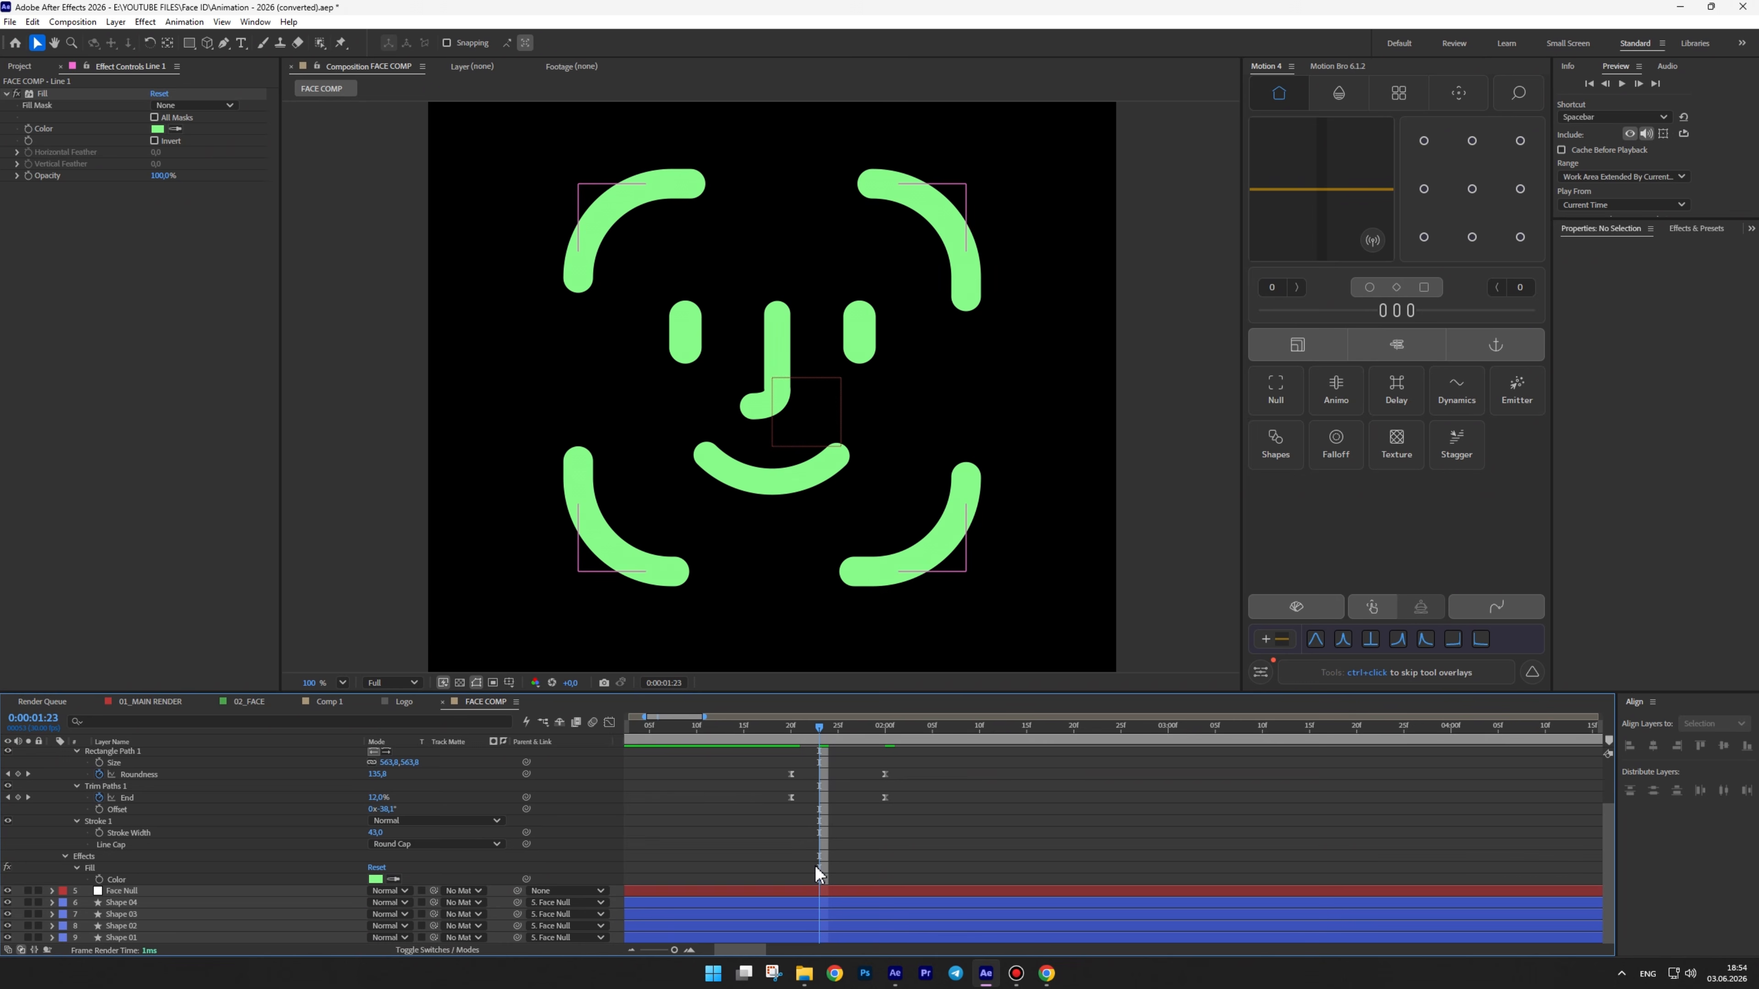
pyautogui.click(117, 894)
pyautogui.press('s')
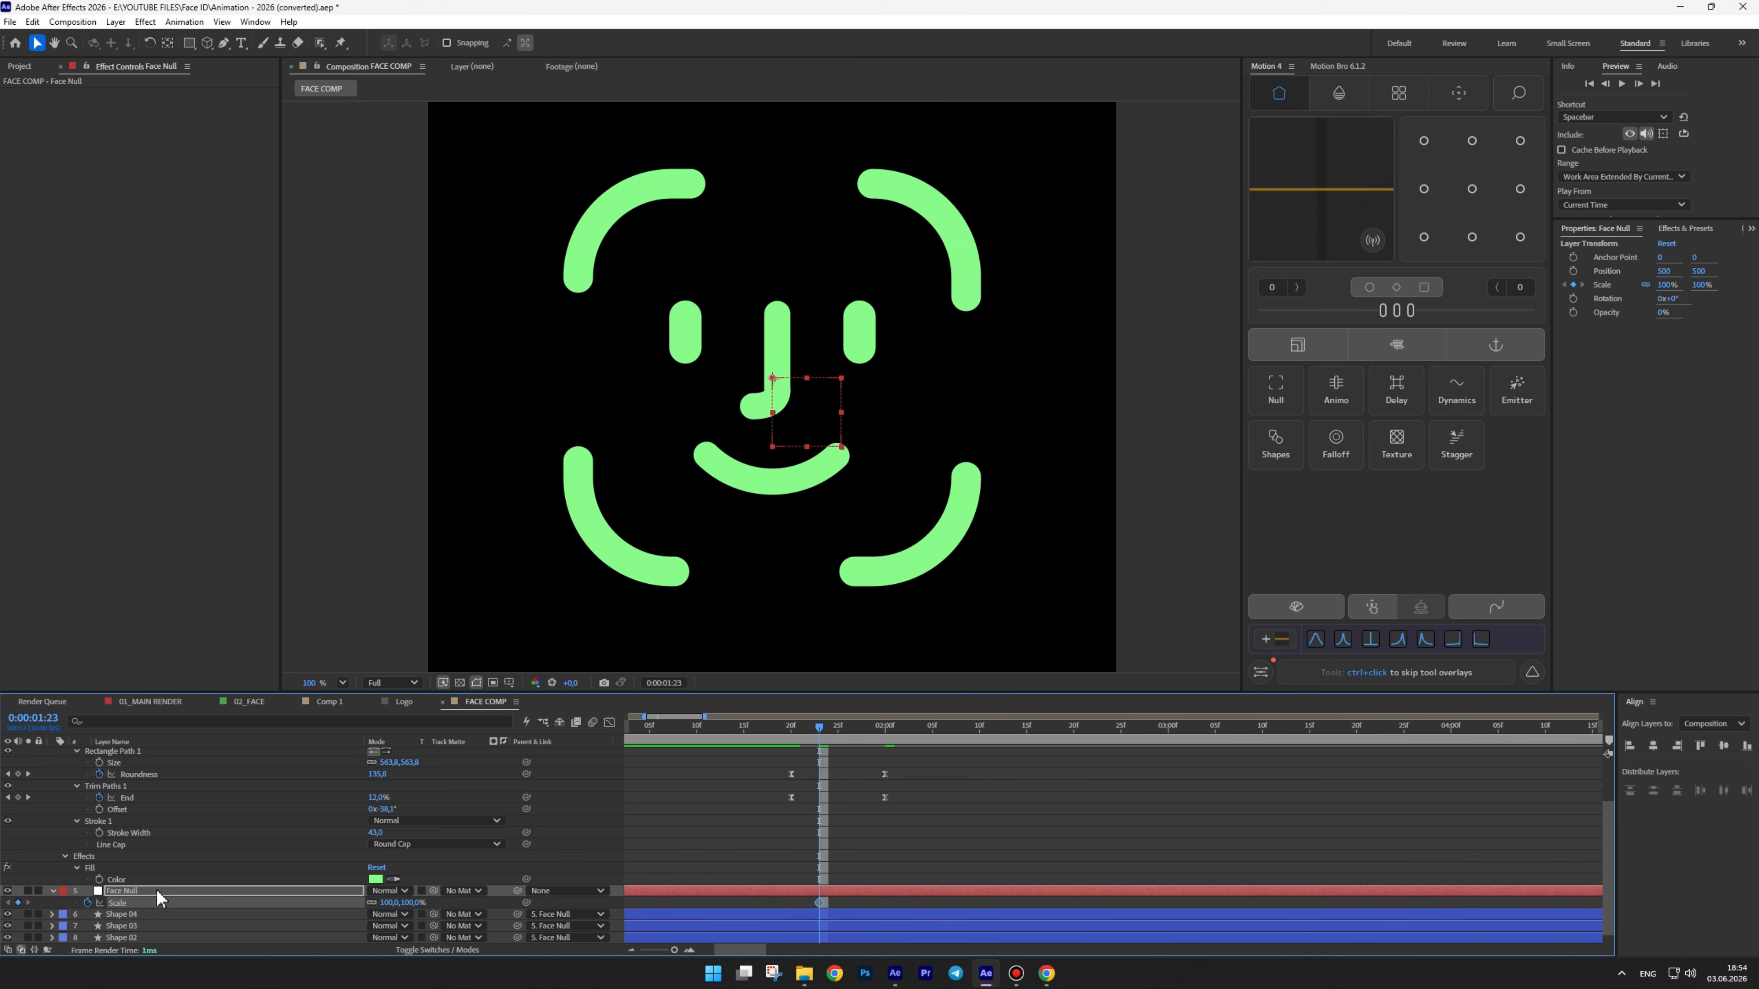
pyautogui.moveTo(828, 728); pyautogui.dragTo(886, 724)
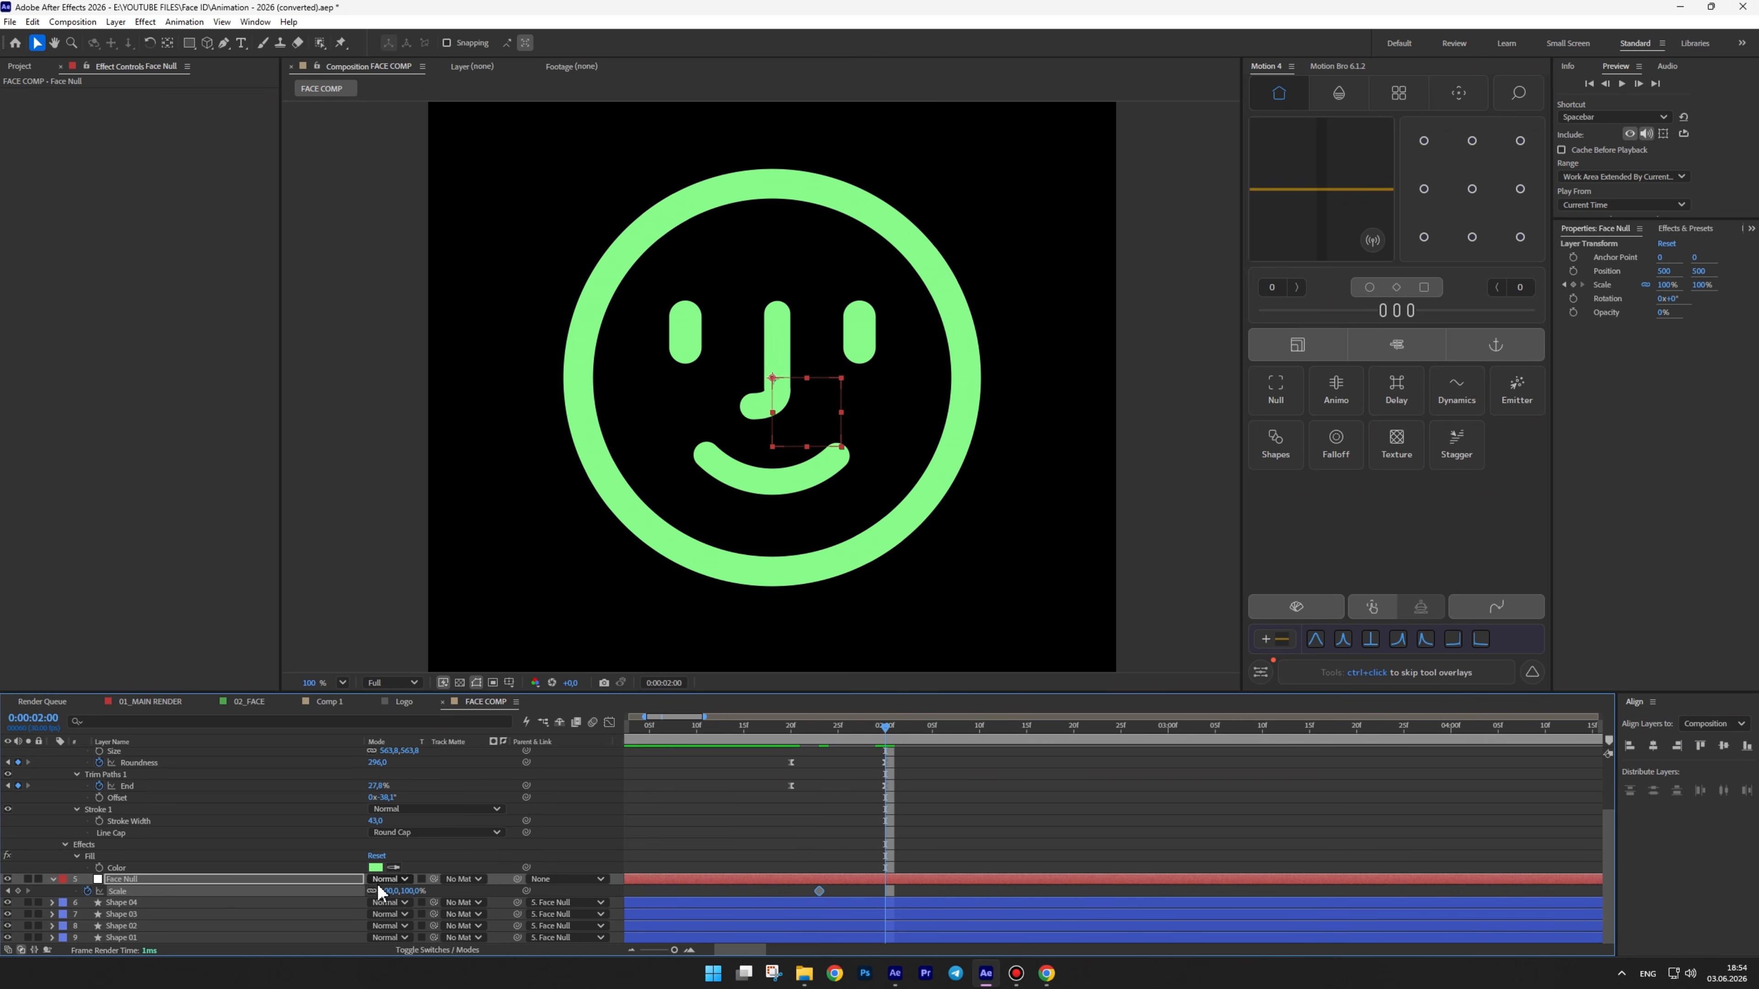
pyautogui.moveTo(390, 894); pyautogui.dragTo(317, 893)
# Fade out the layers Shape 01 to Shape 04 with Opacity keyframes from 100% at 0:00:01:23 to 0% at 0:00:02:00
pyautogui.click(811, 903)
pyautogui.keyDown('shift'); pyautogui.click(152, 935); pyautogui.keyUp('shift')
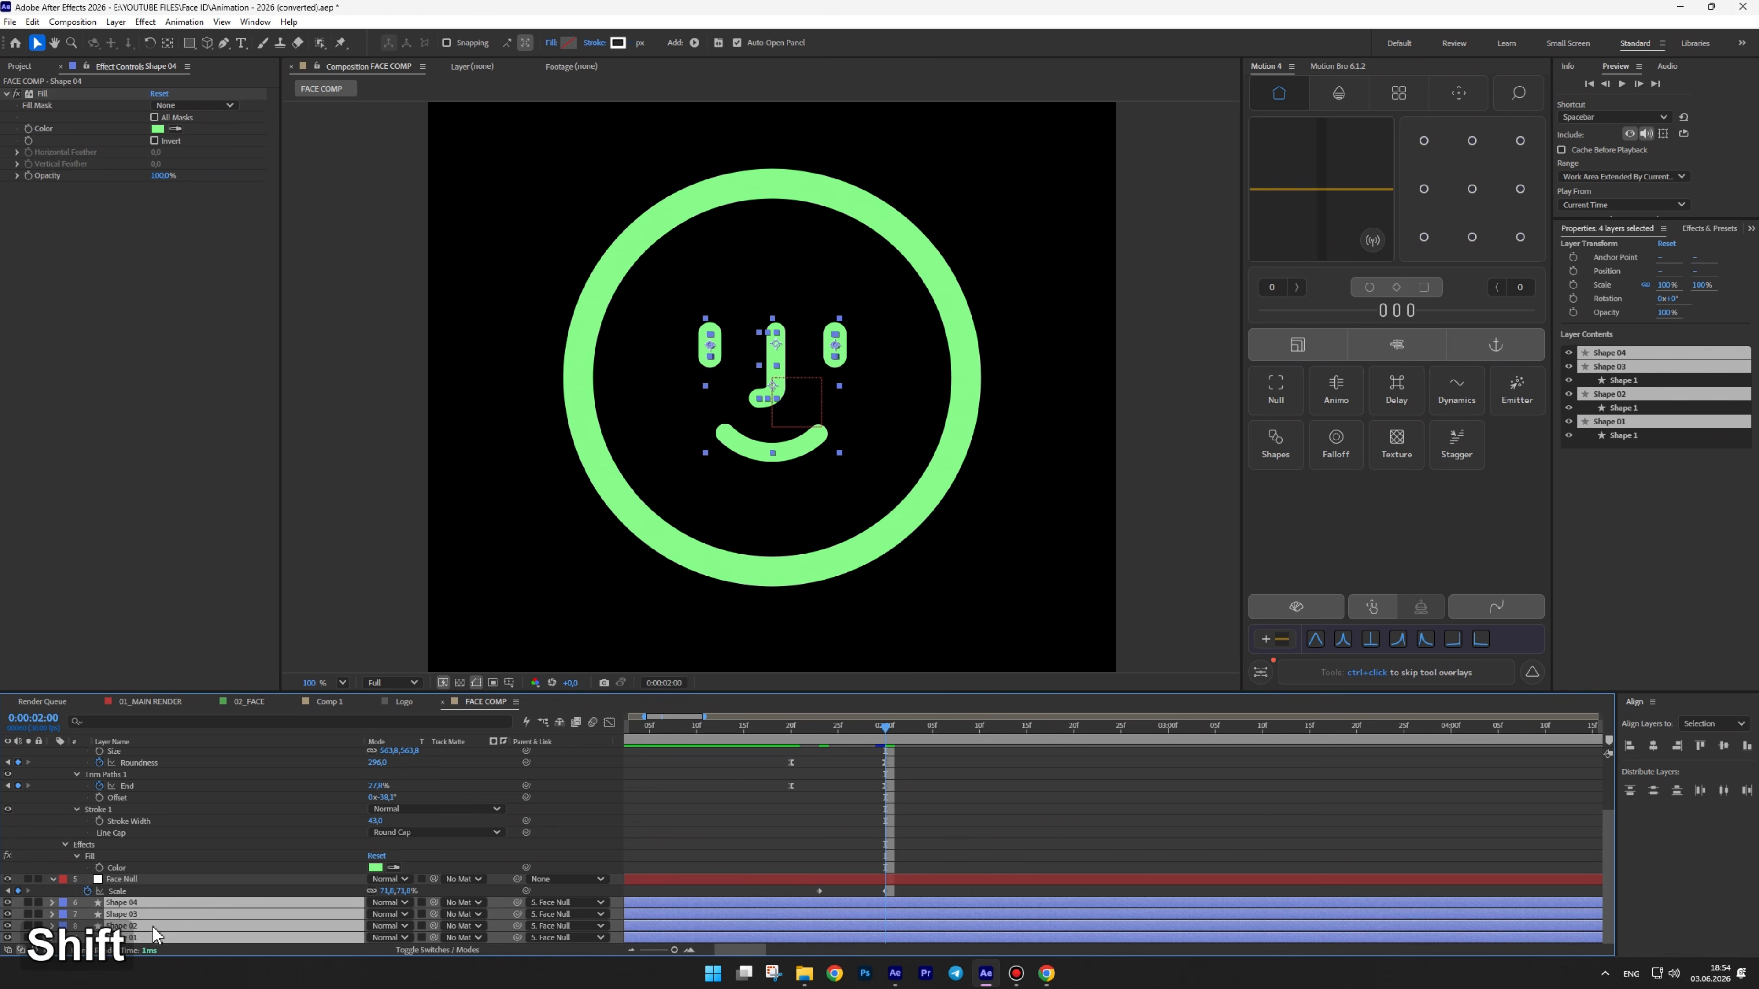
pyautogui.press('t')
pyautogui.click(87, 868)
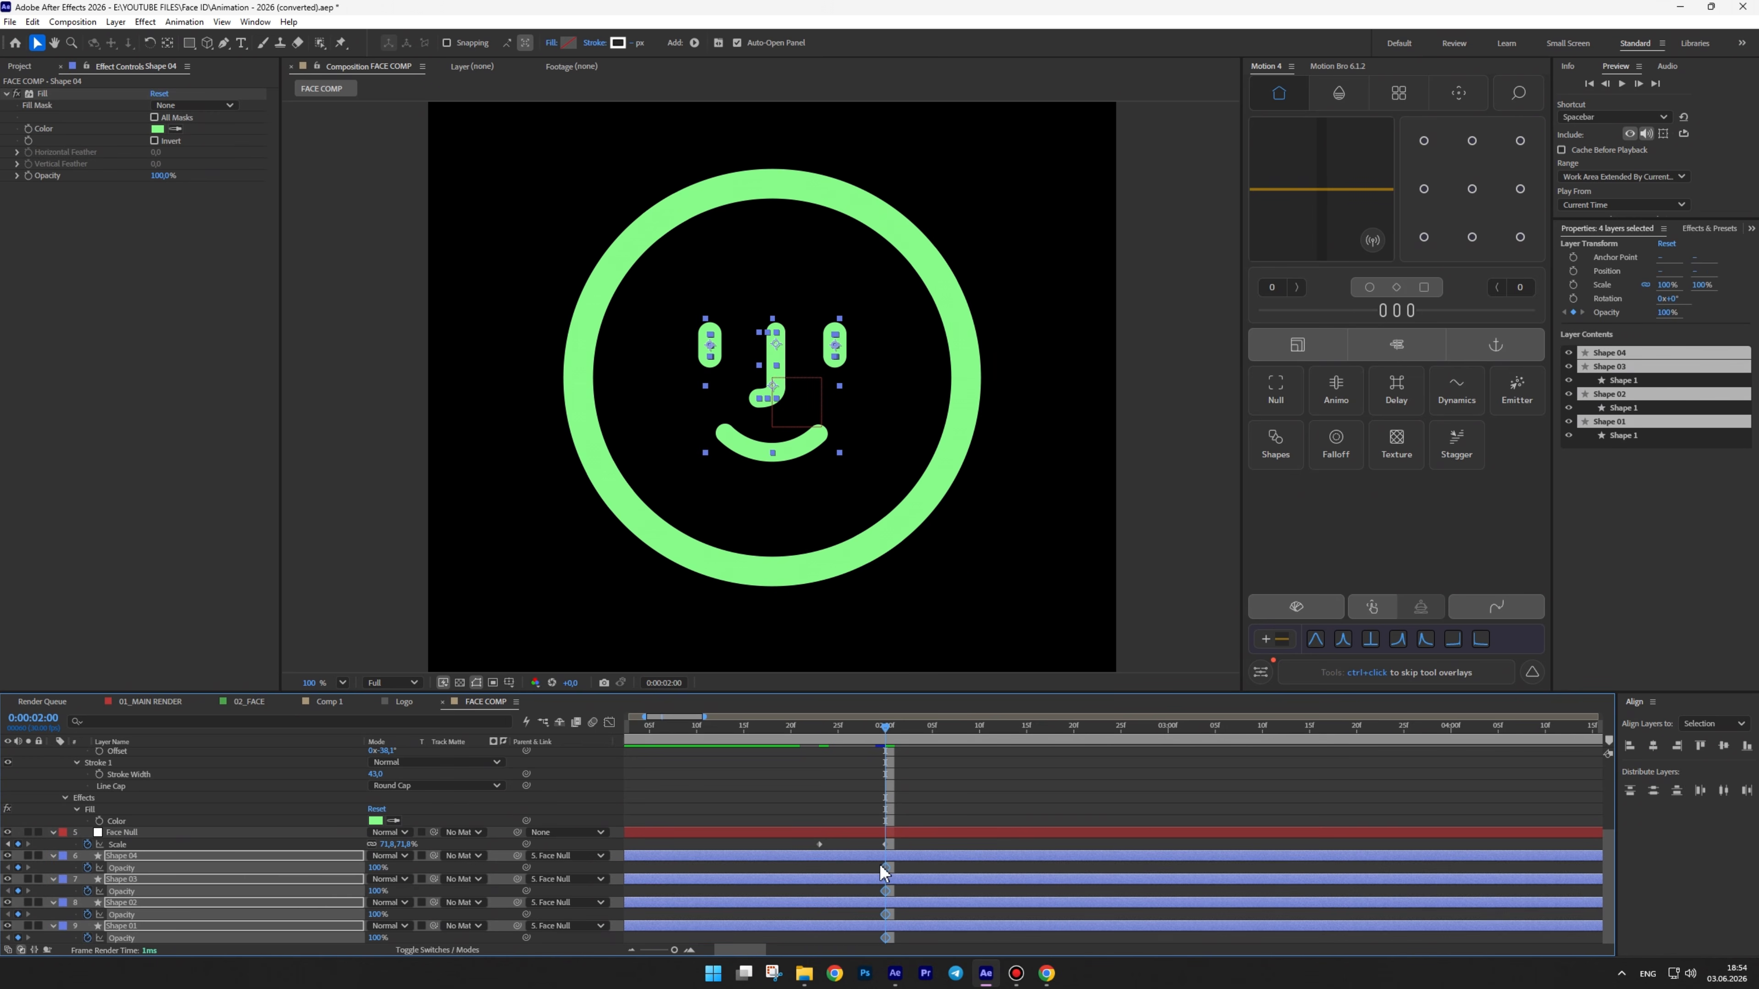
pyautogui.moveTo(880, 865); pyautogui.dragTo(823, 869)
pyautogui.moveTo(377, 868); pyautogui.dragTo(228, 869)
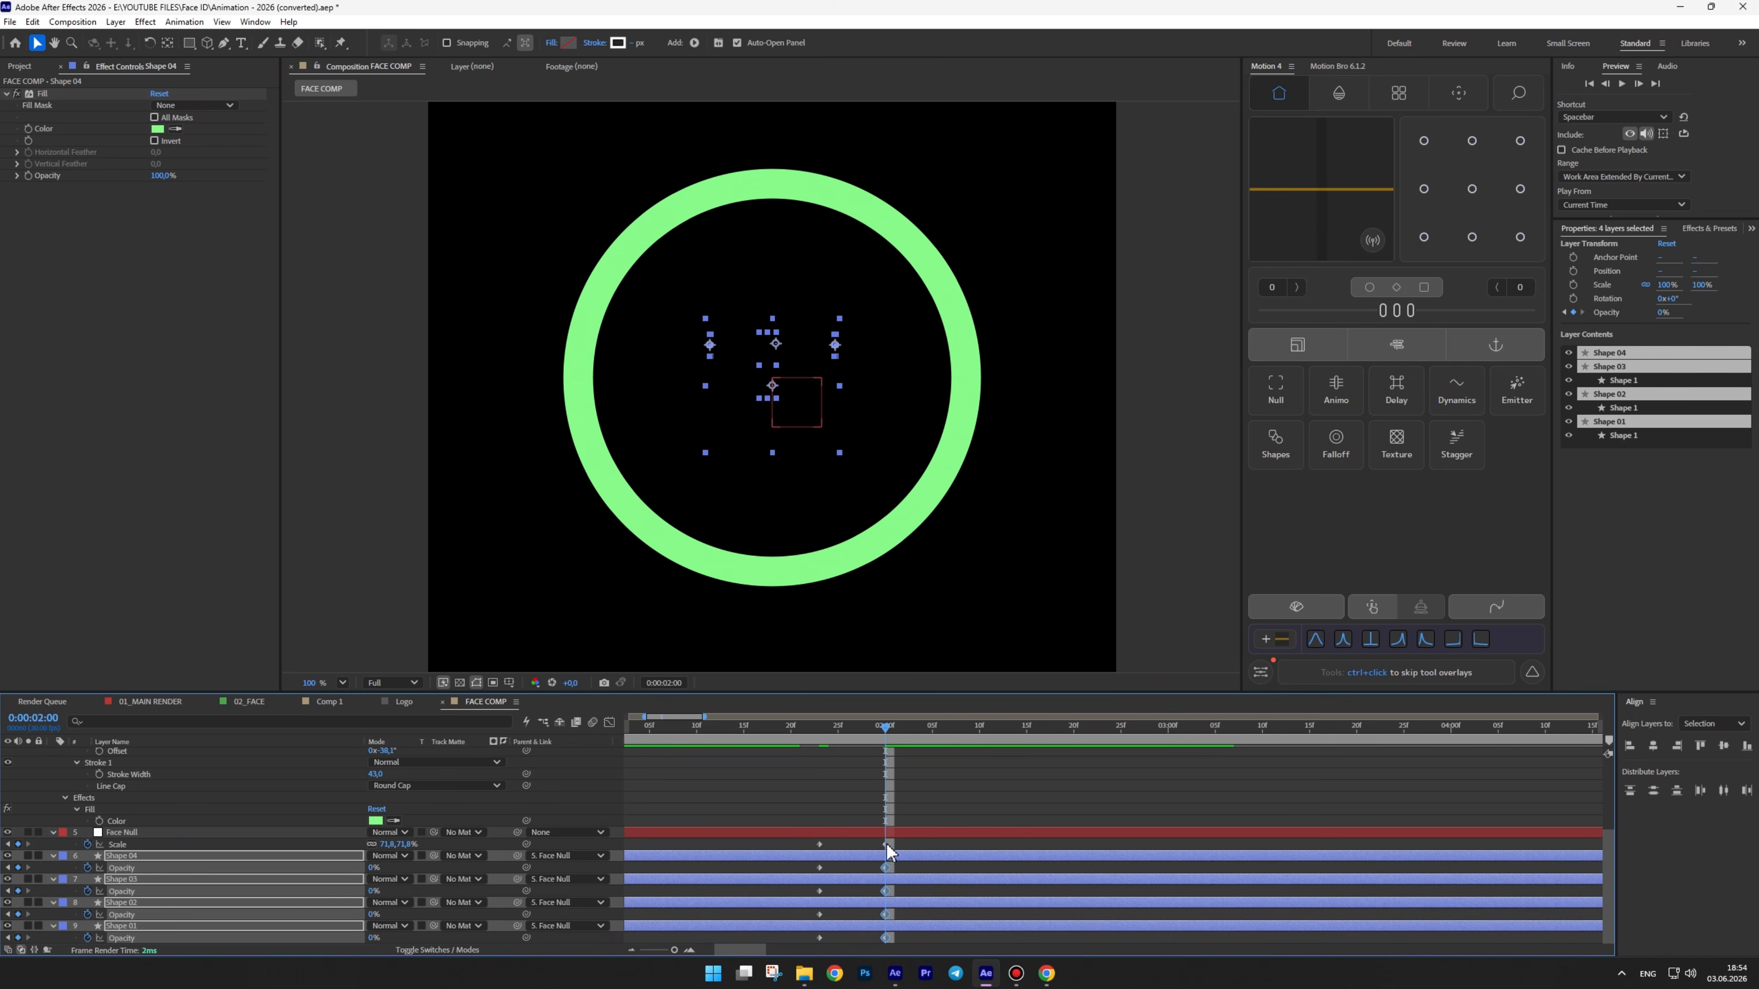
# Apply Easy Ease to the Face Null's Scale and the Shape layers' Opacity keyframes, and preview the motion
pyautogui.moveTo(899, 840); pyautogui.dragTo(763, 943)
pyautogui.press('F9')
pyautogui.click(992, 806)
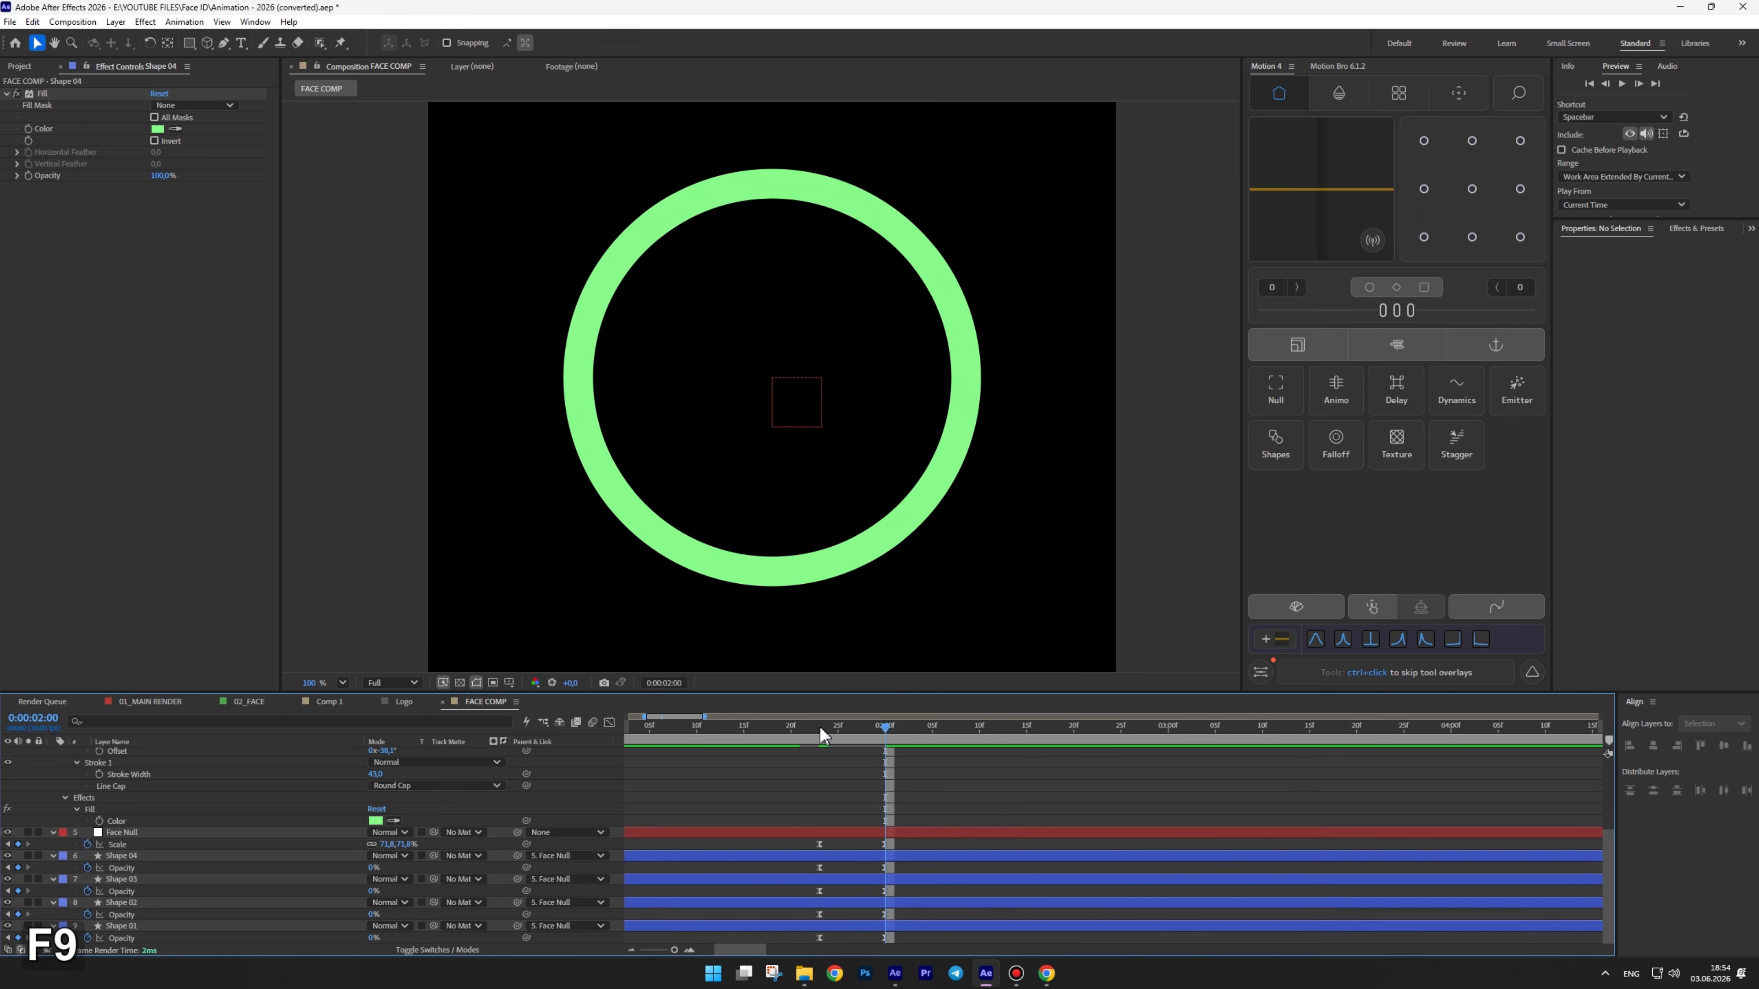
pyautogui.press('space')
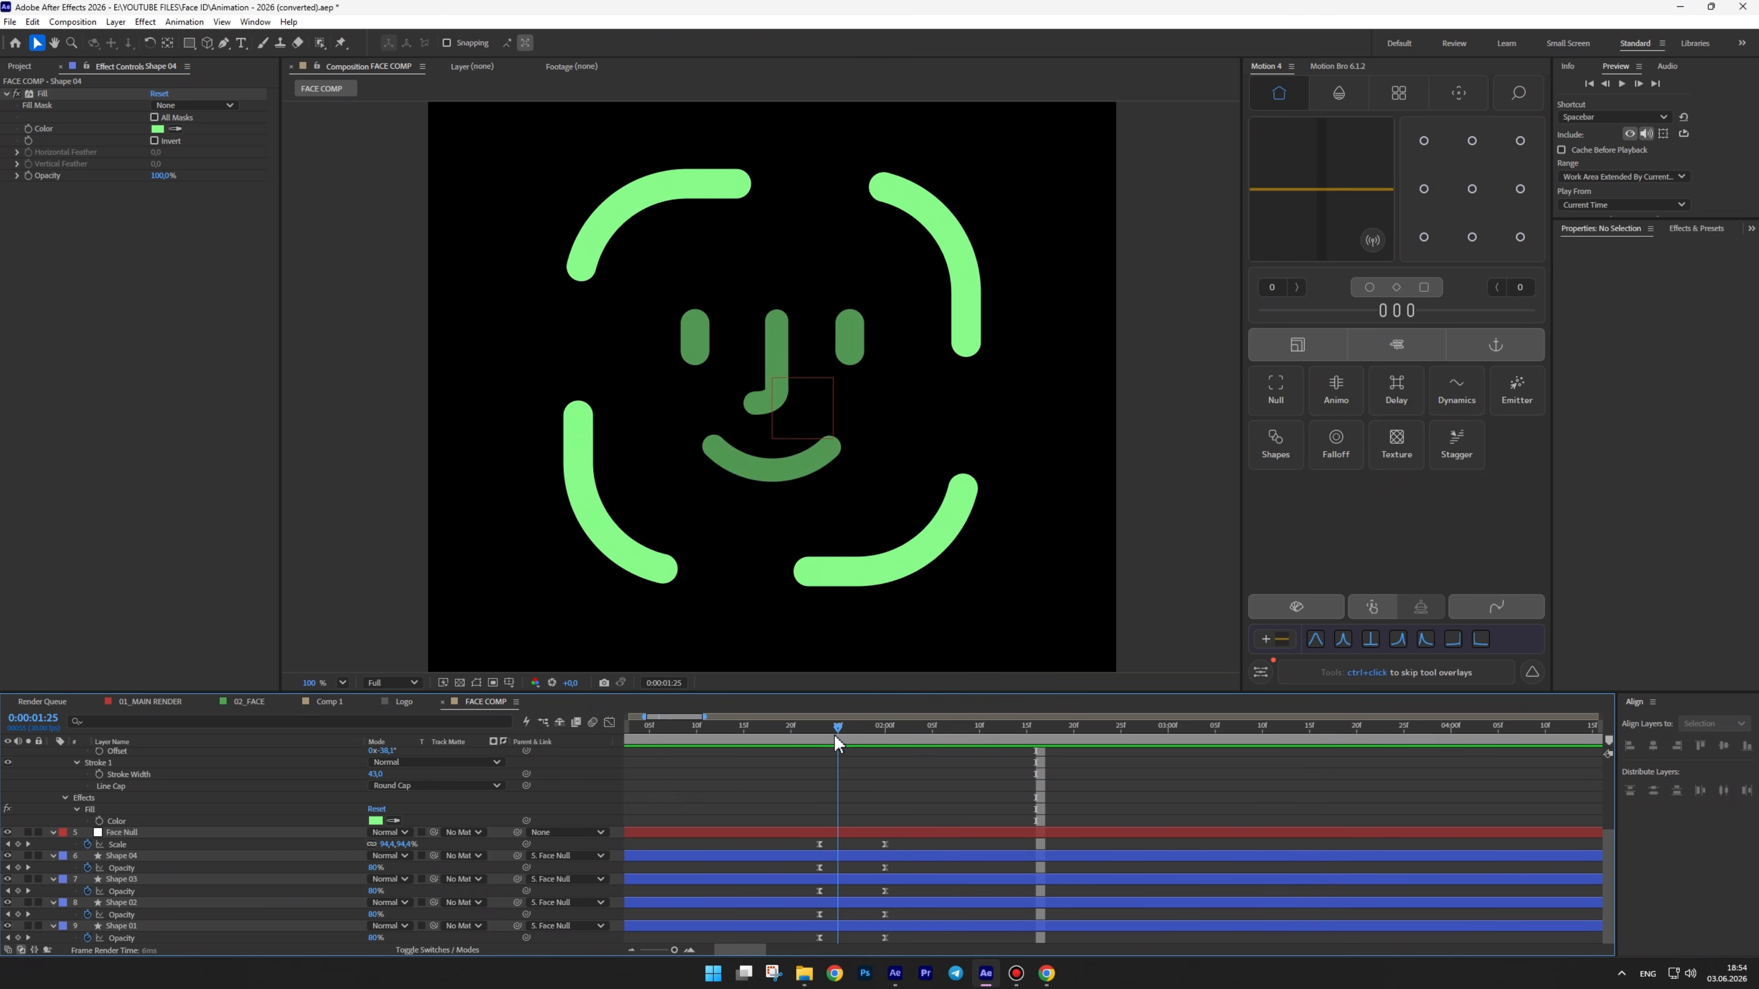
# Trim the ends of the Face Null and the layers Shape 01 to Shape 04 to 0:00:02:00
pyautogui.click(852, 832)
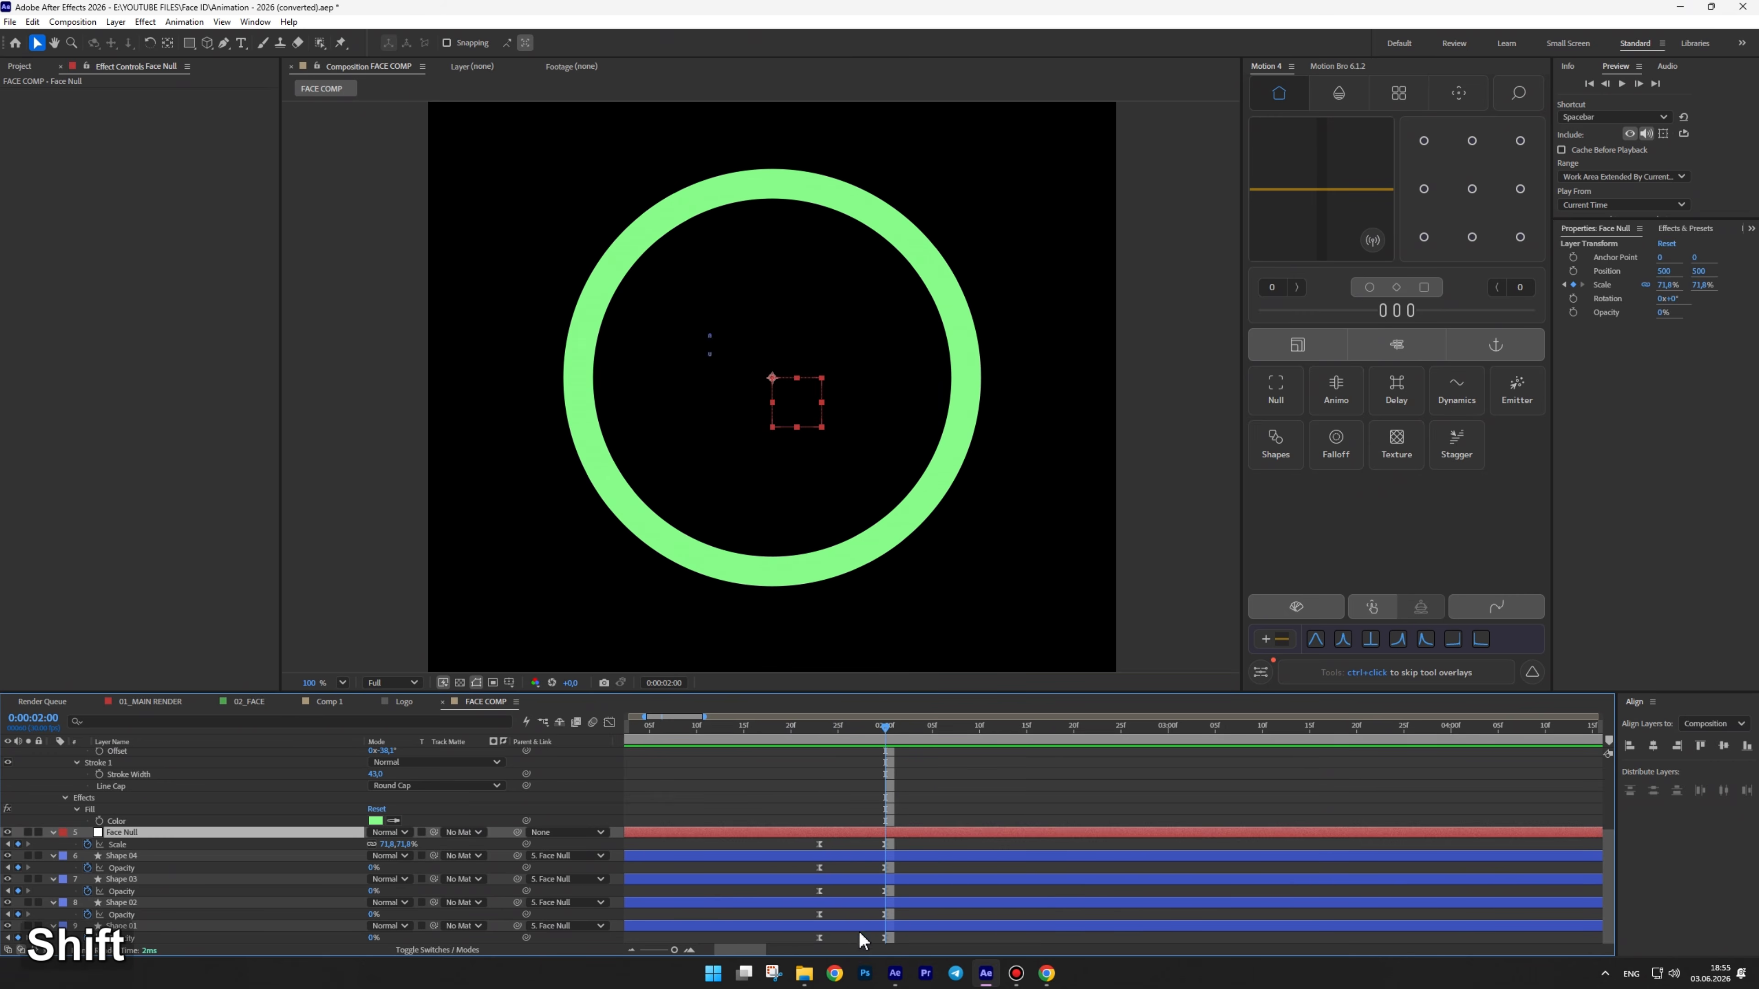
pyautogui.keyDown('shift'); pyautogui.click(859, 927); pyautogui.keyUp('shift')
pyautogui.hotkey('alt', ']')
pyautogui.hotkey('shift', '/')
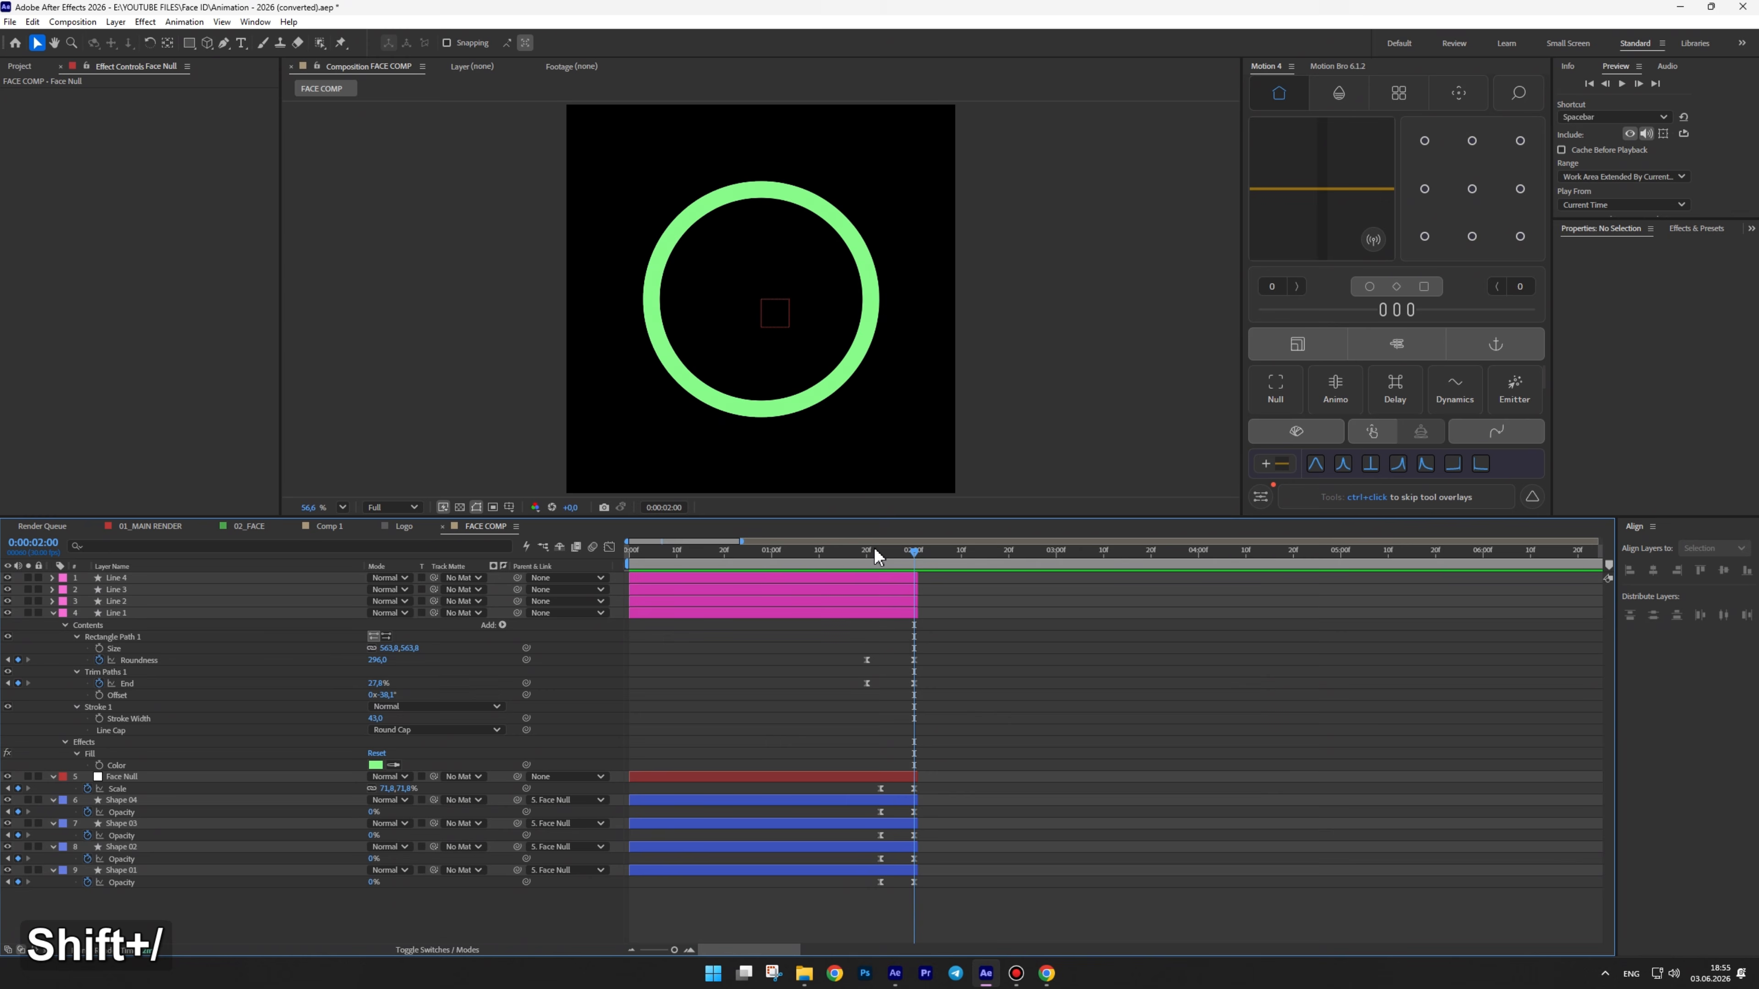
pyautogui.moveTo(874, 547); pyautogui.dragTo(916, 542)
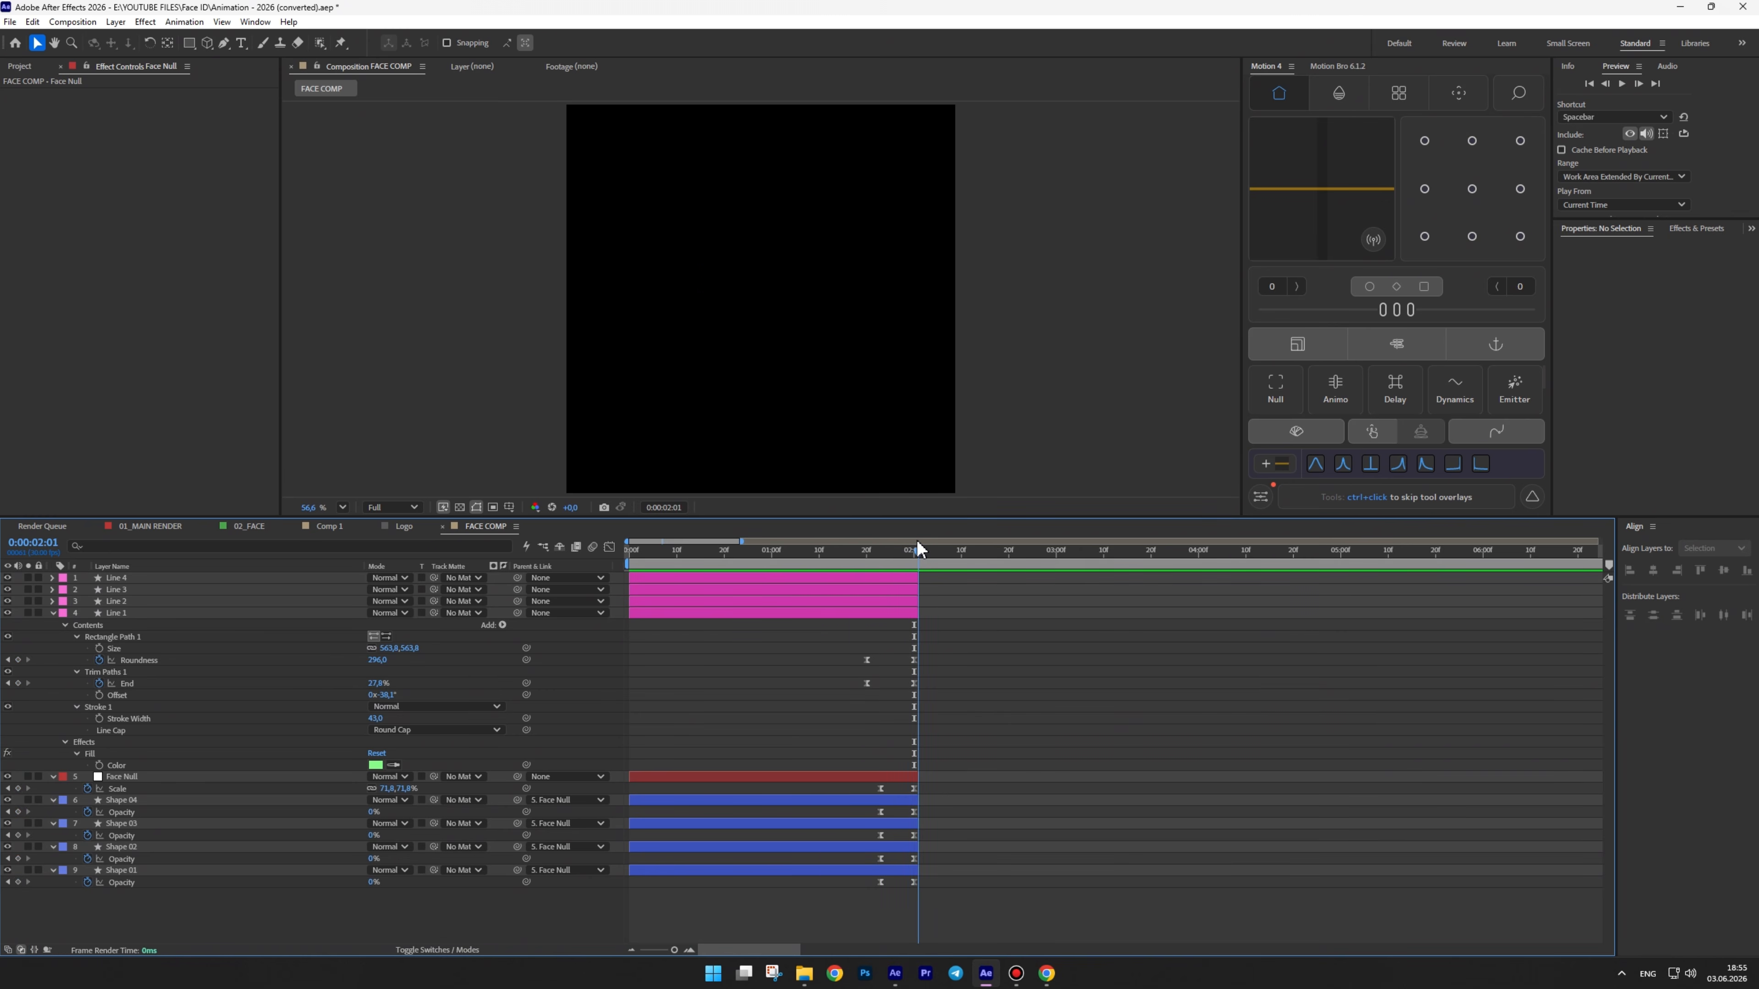
# Examine the rotating circle in the 02_FACE reference composition around 0:00:02:09 and return to FACE COMP
pyautogui.hotkey('ctrl', '`')
pyautogui.click(251, 526)
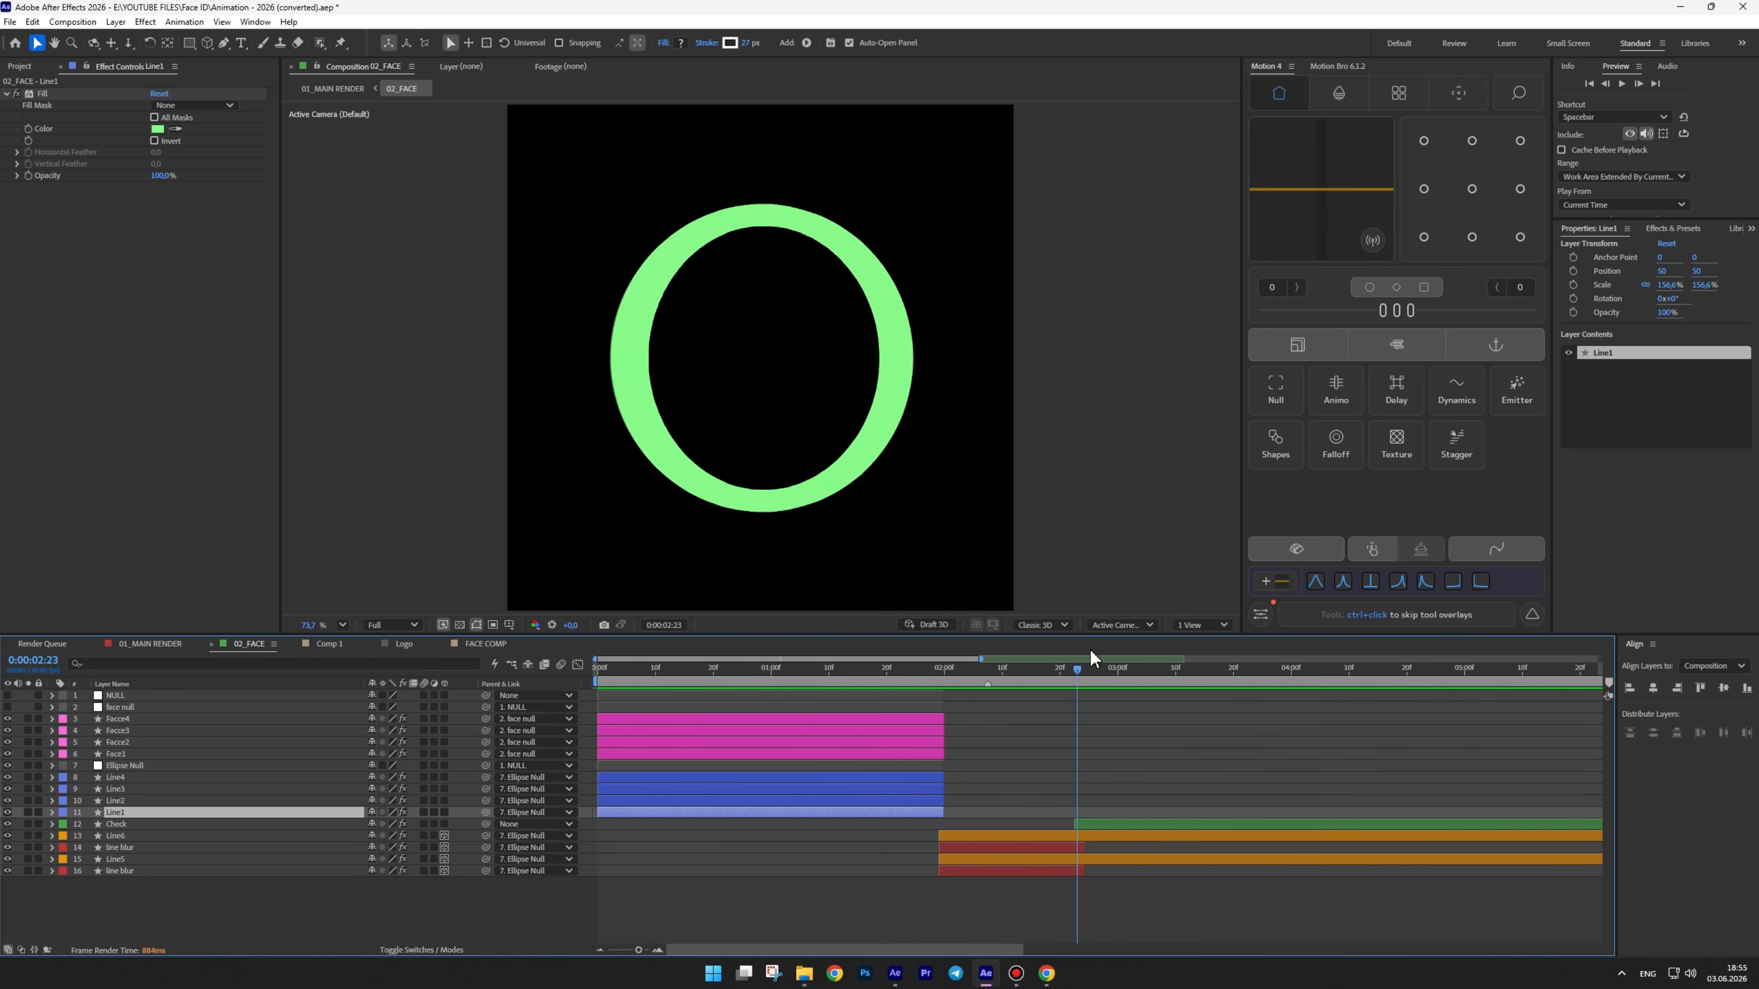
pyautogui.moveTo(1091, 650); pyautogui.dragTo(999, 672)
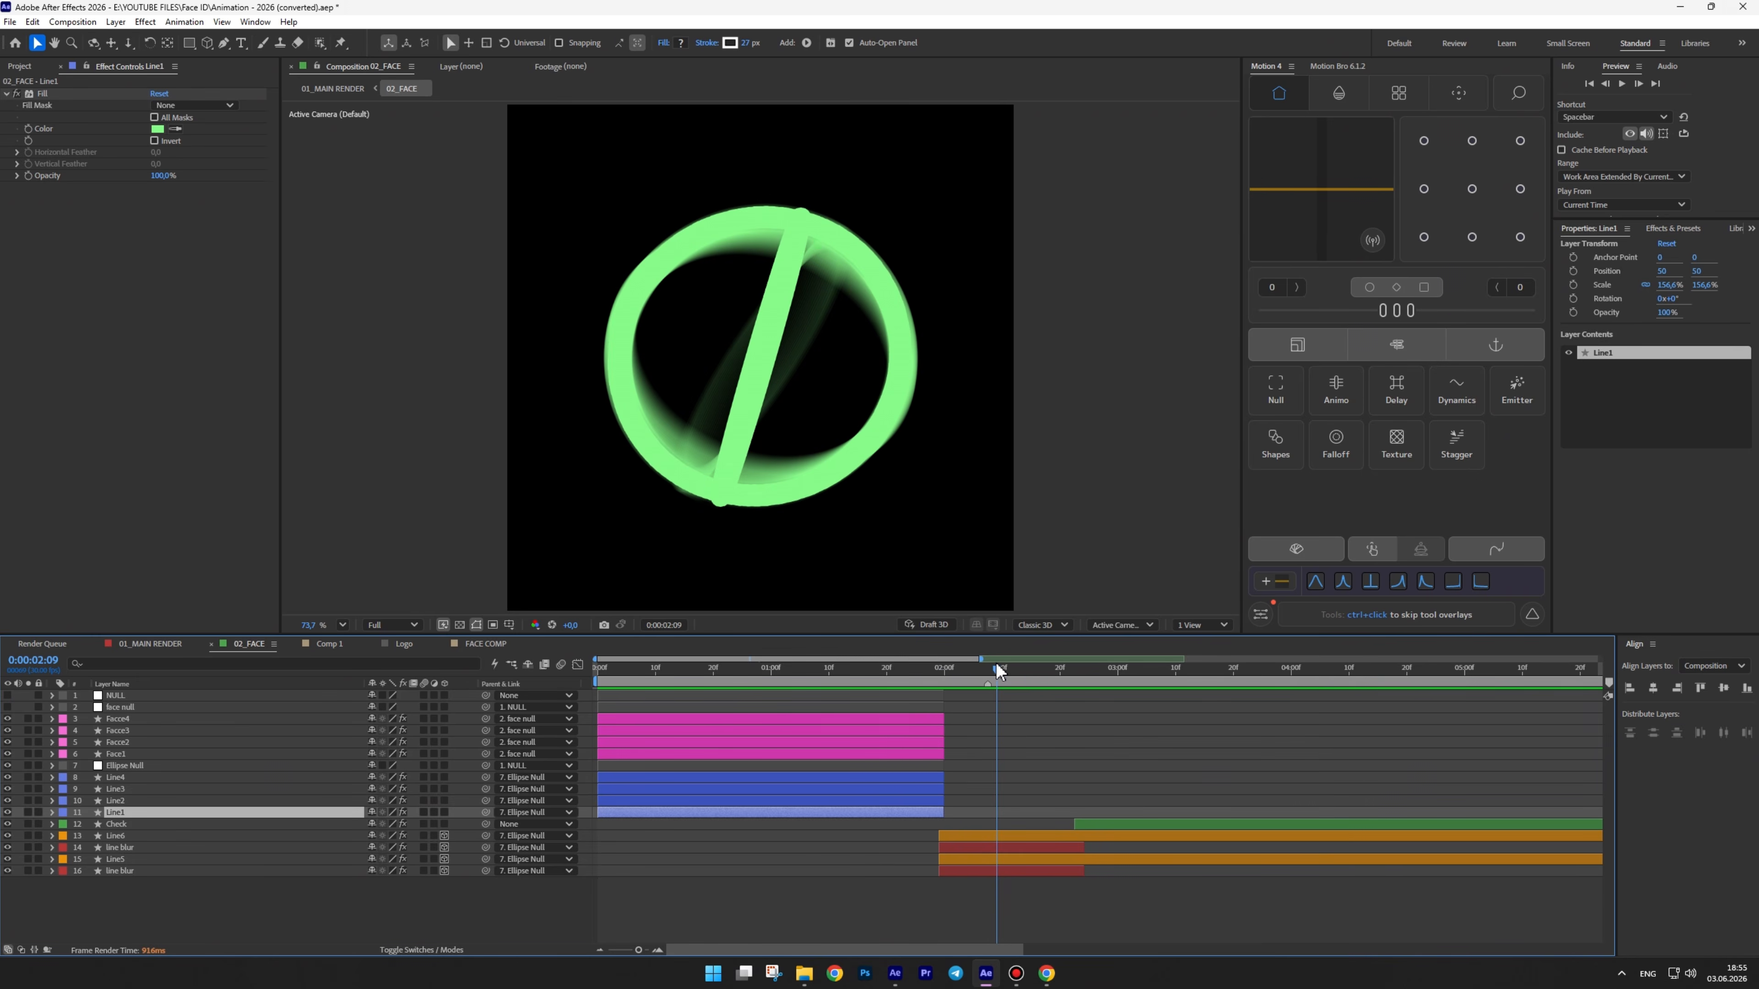
pyautogui.click(485, 645)
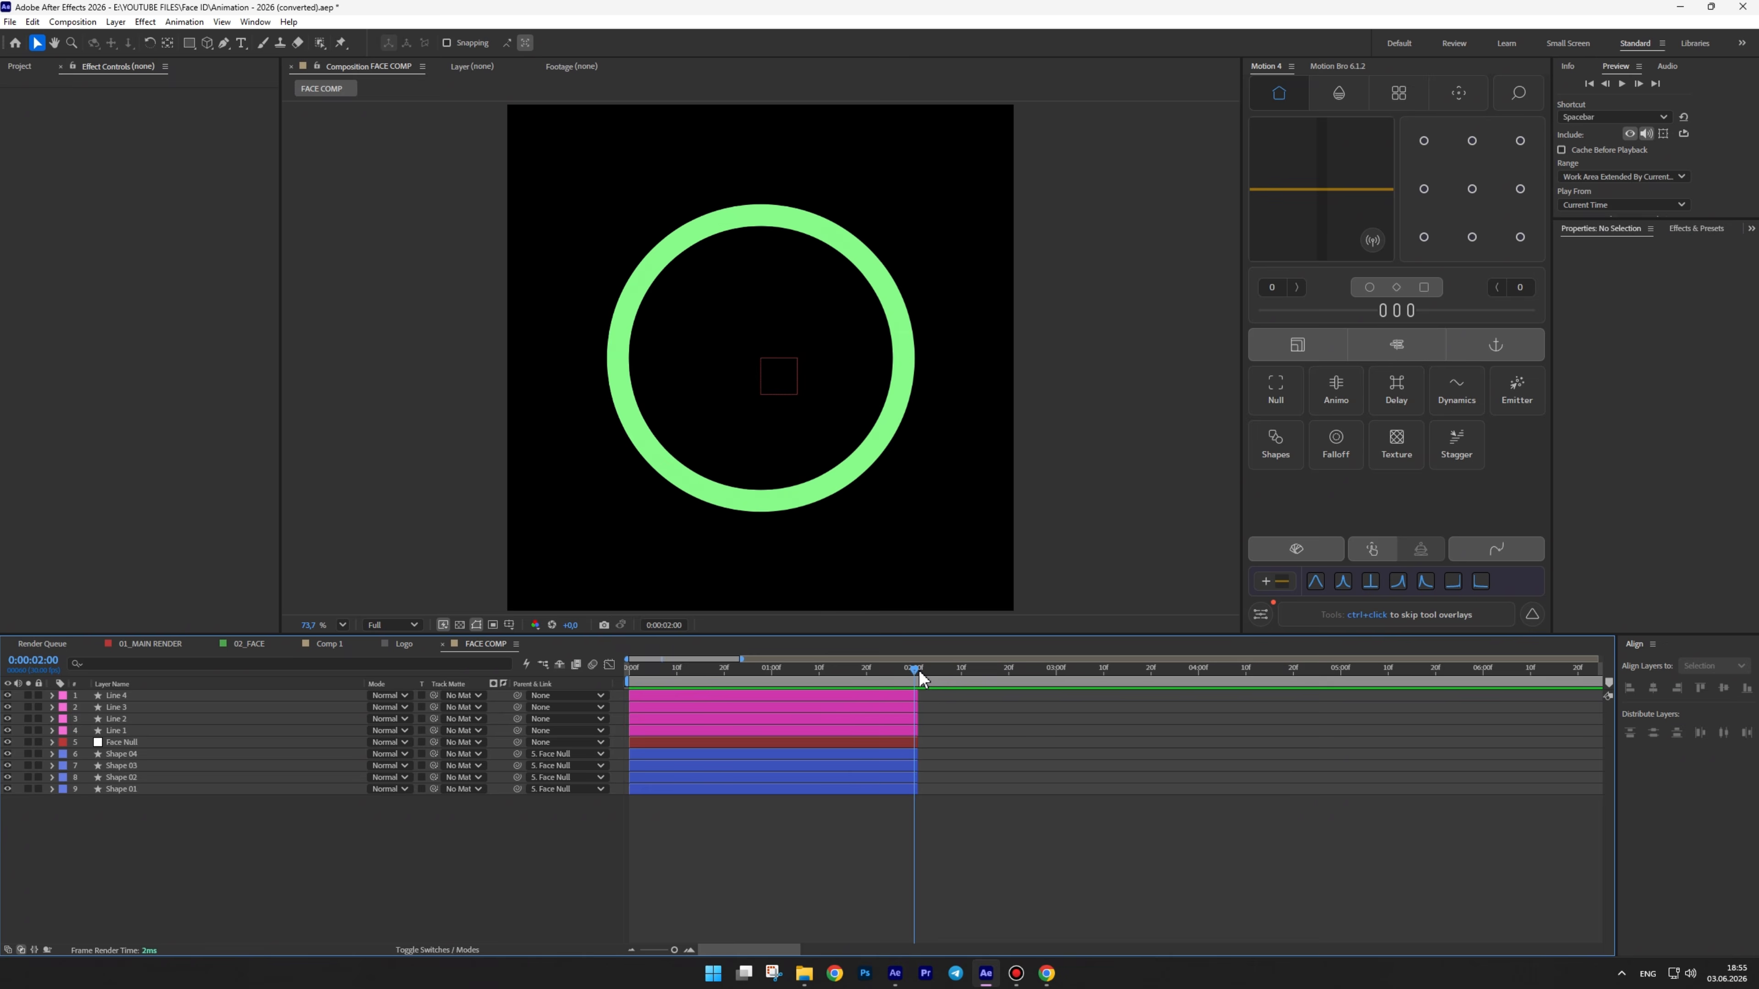
# Create a new empty shape layer and add an Ellipse path and a Stroke to it
pyautogui.rightClick(348, 887)
pyautogui.moveTo(422, 708)
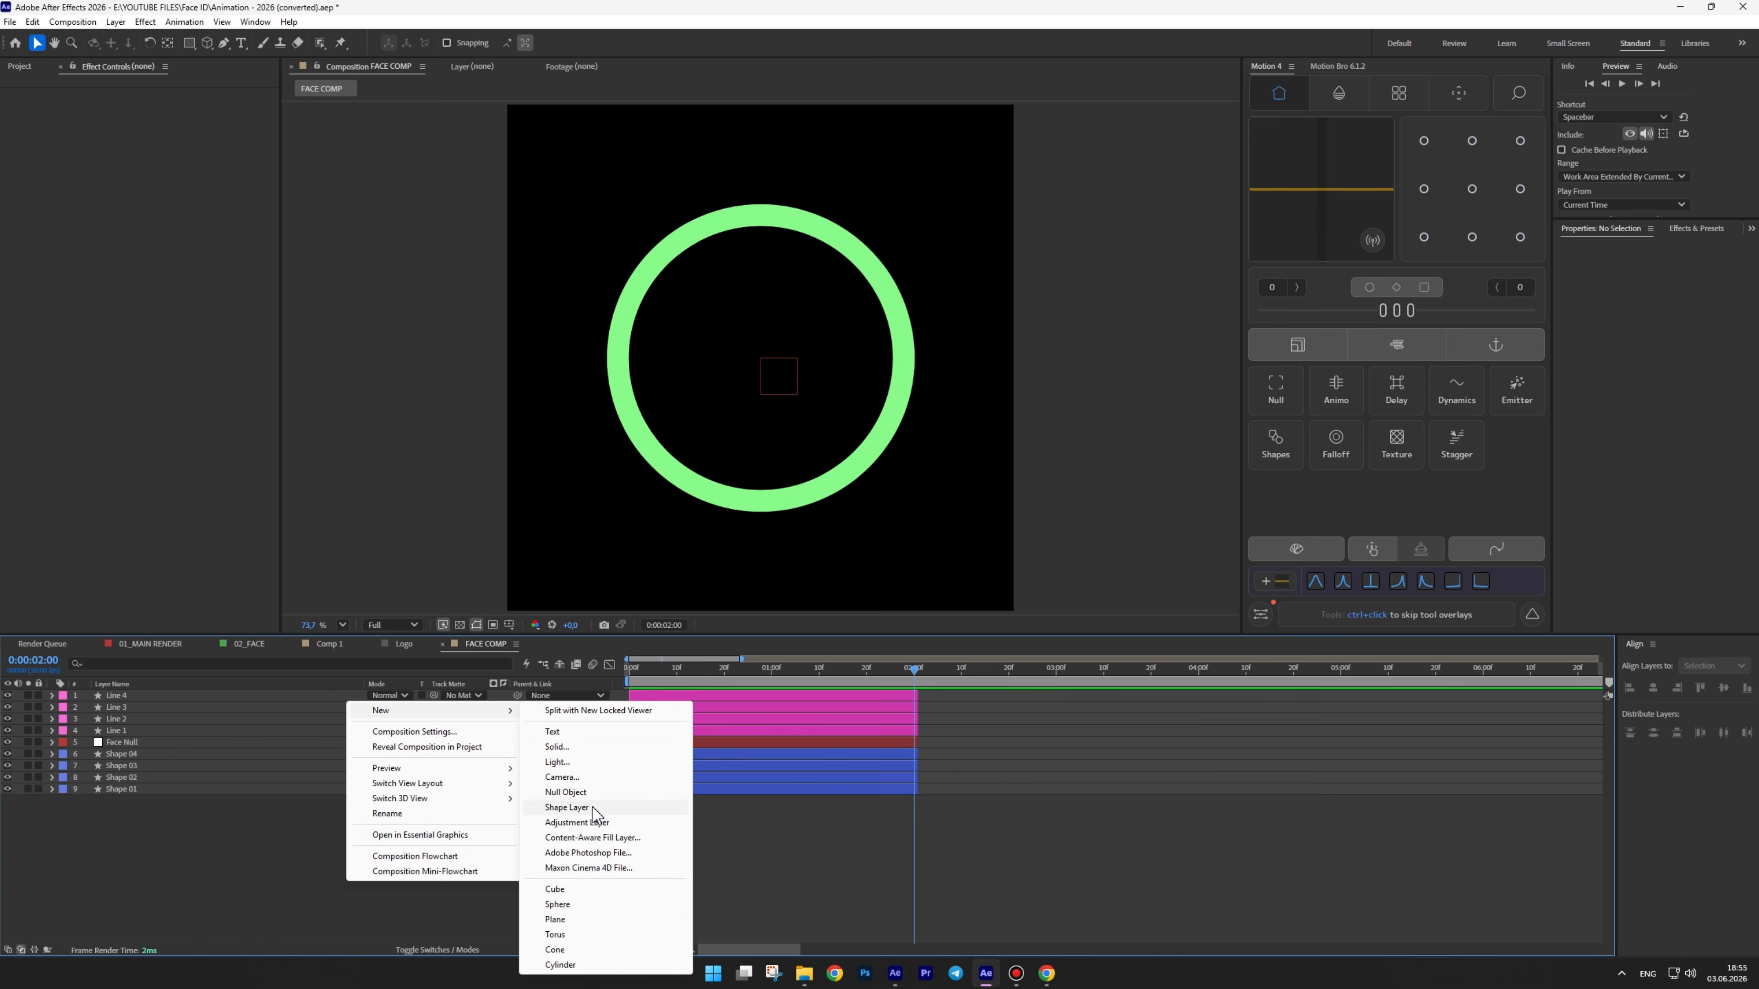
pyautogui.click(566, 808)
pyautogui.click(576, 42)
pyautogui.click(621, 80)
pyautogui.click(575, 42)
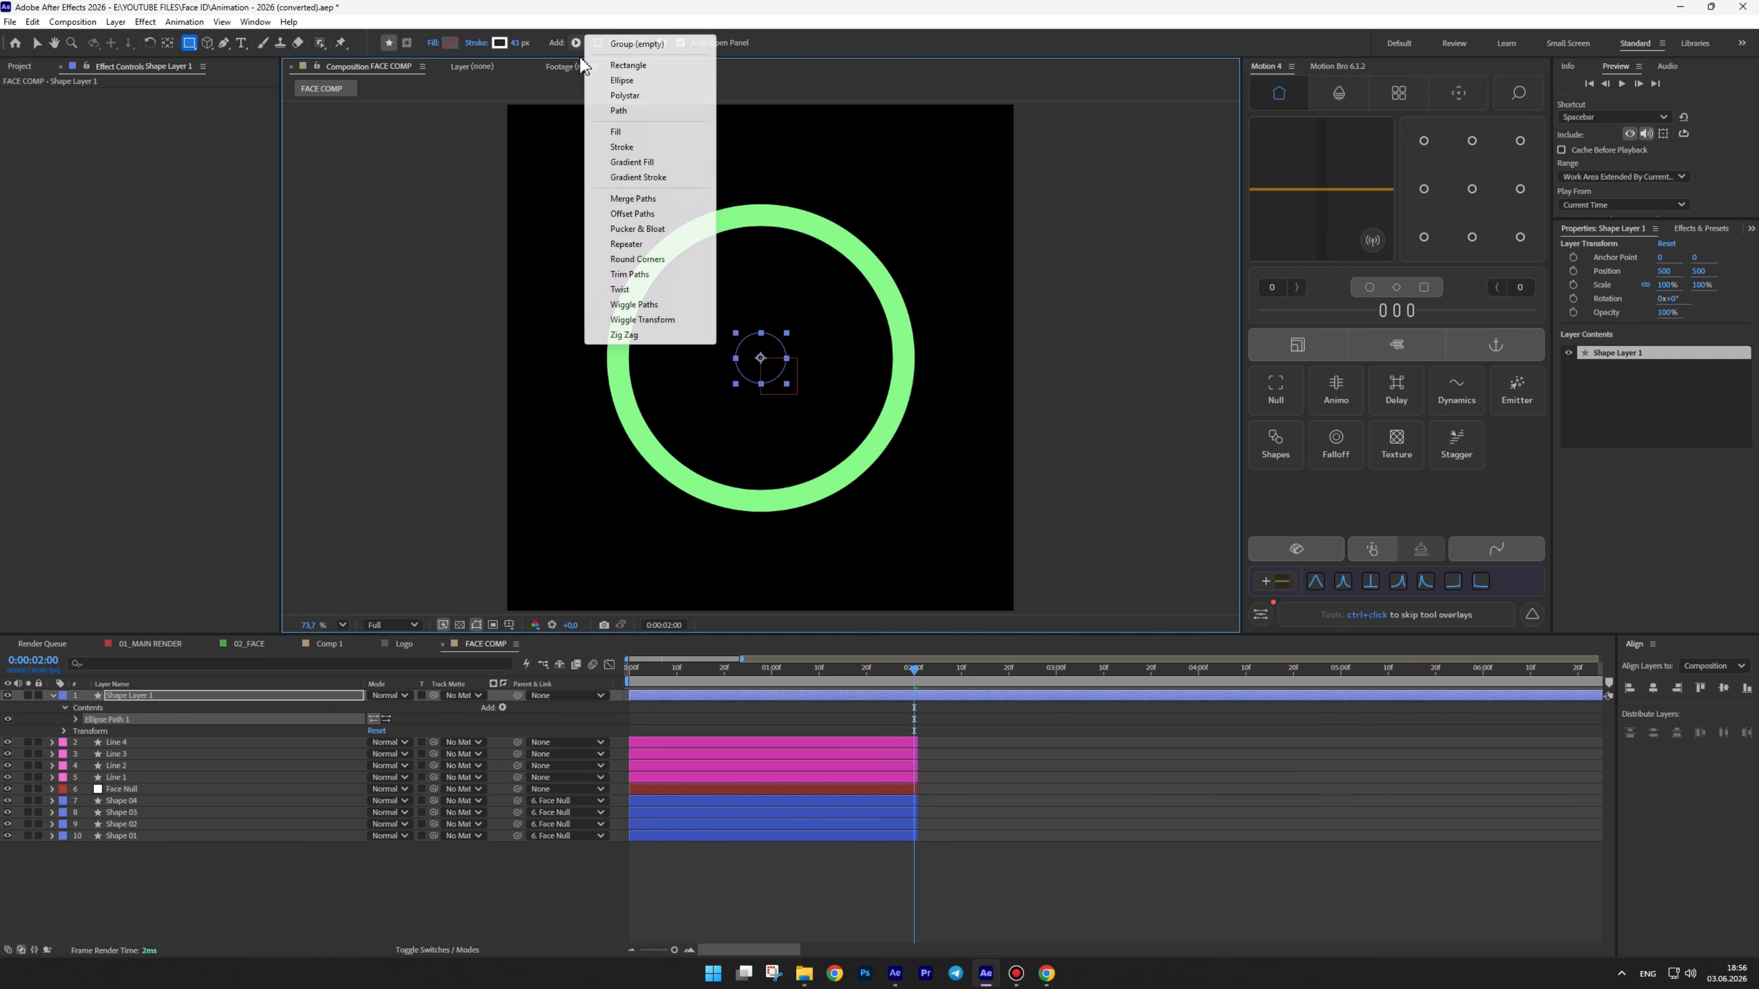
pyautogui.click(621, 147)
pyautogui.click(37, 43)
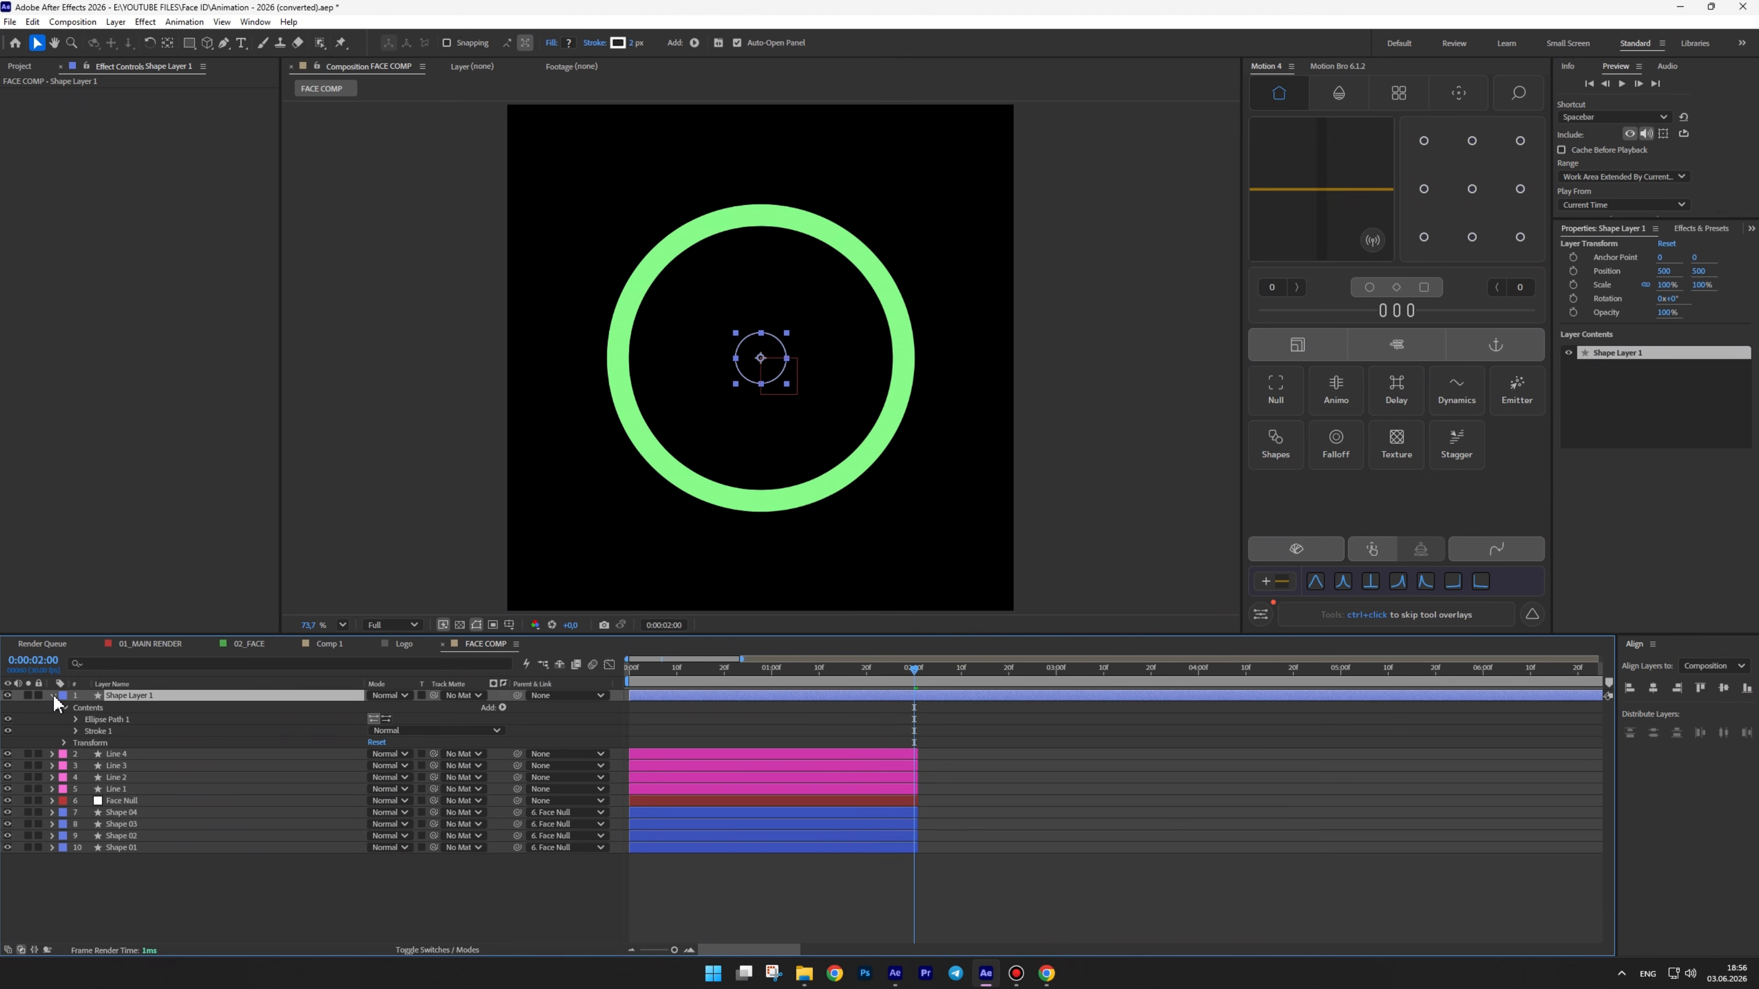
# Set the new ellipse path's Size to about 564.5 to match the closed ring
pyautogui.click(64, 707)
pyautogui.click(64, 708)
pyautogui.click(75, 719)
pyautogui.moveTo(394, 731); pyautogui.dragTo(690, 707)
# Apply the green Fill effect to the ellipse layer and shift the layer's start to 0:00:02:01
pyautogui.click(121, 695)
pyautogui.hotkey('ctrl', 'space')
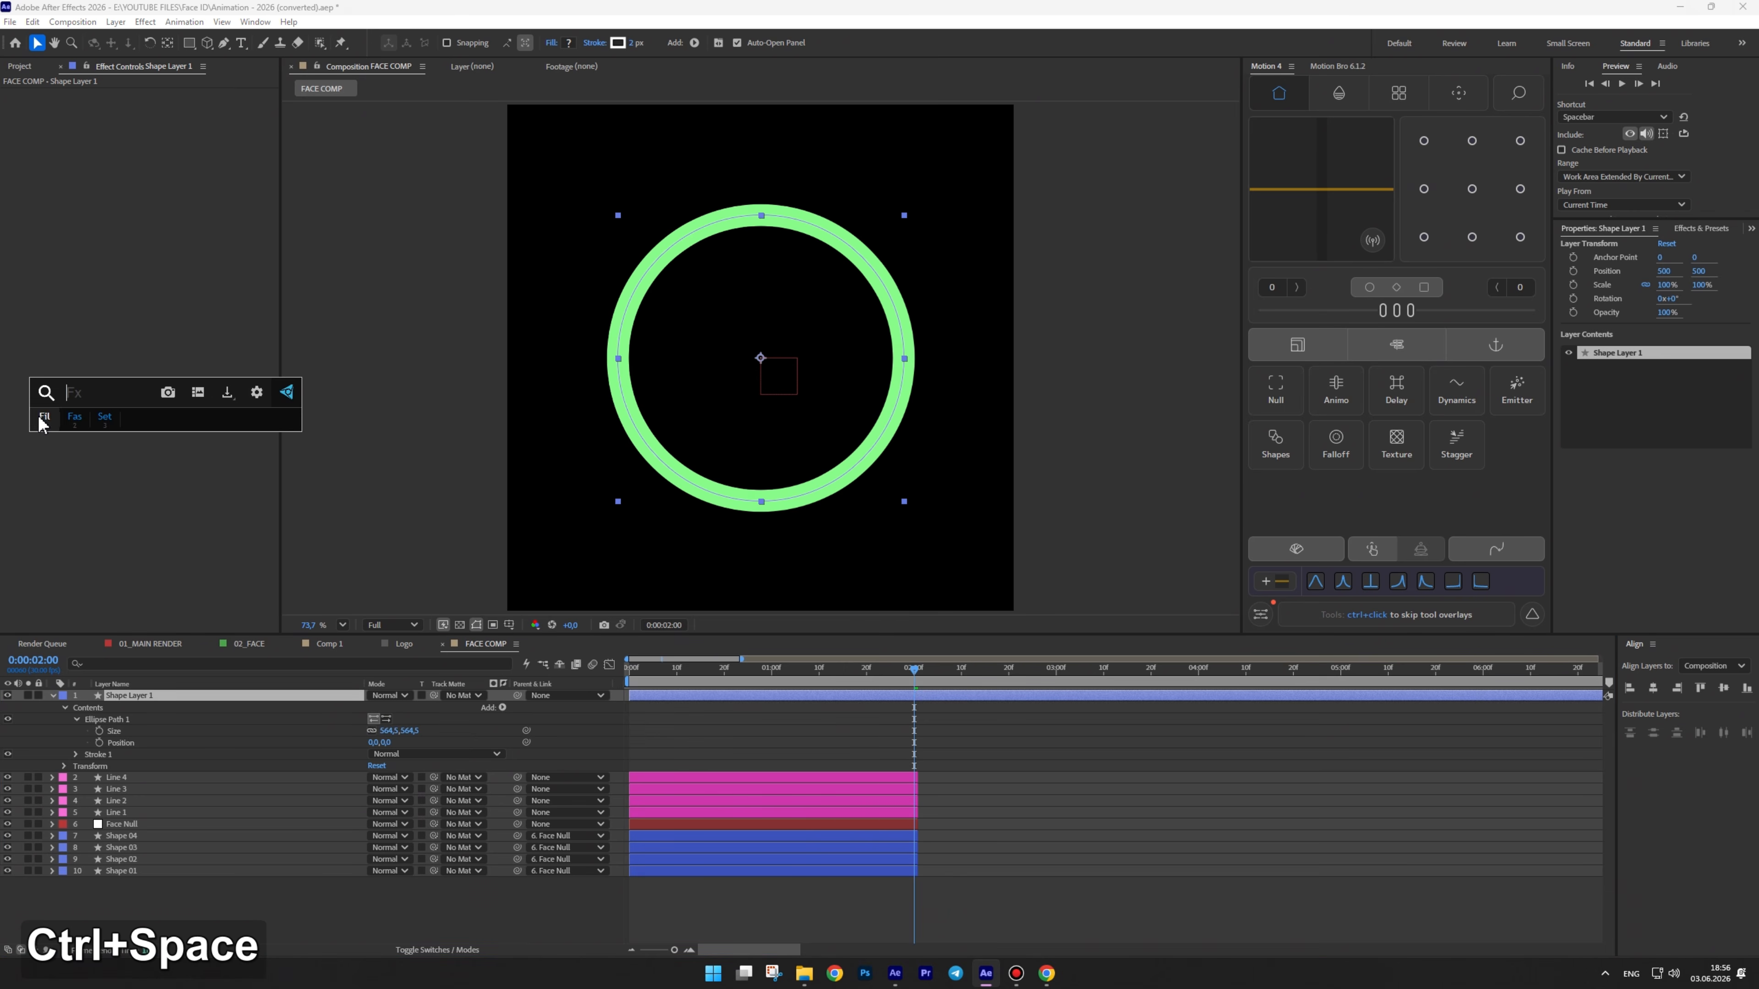
pyautogui.click(43, 416)
pyautogui.click(803, 211)
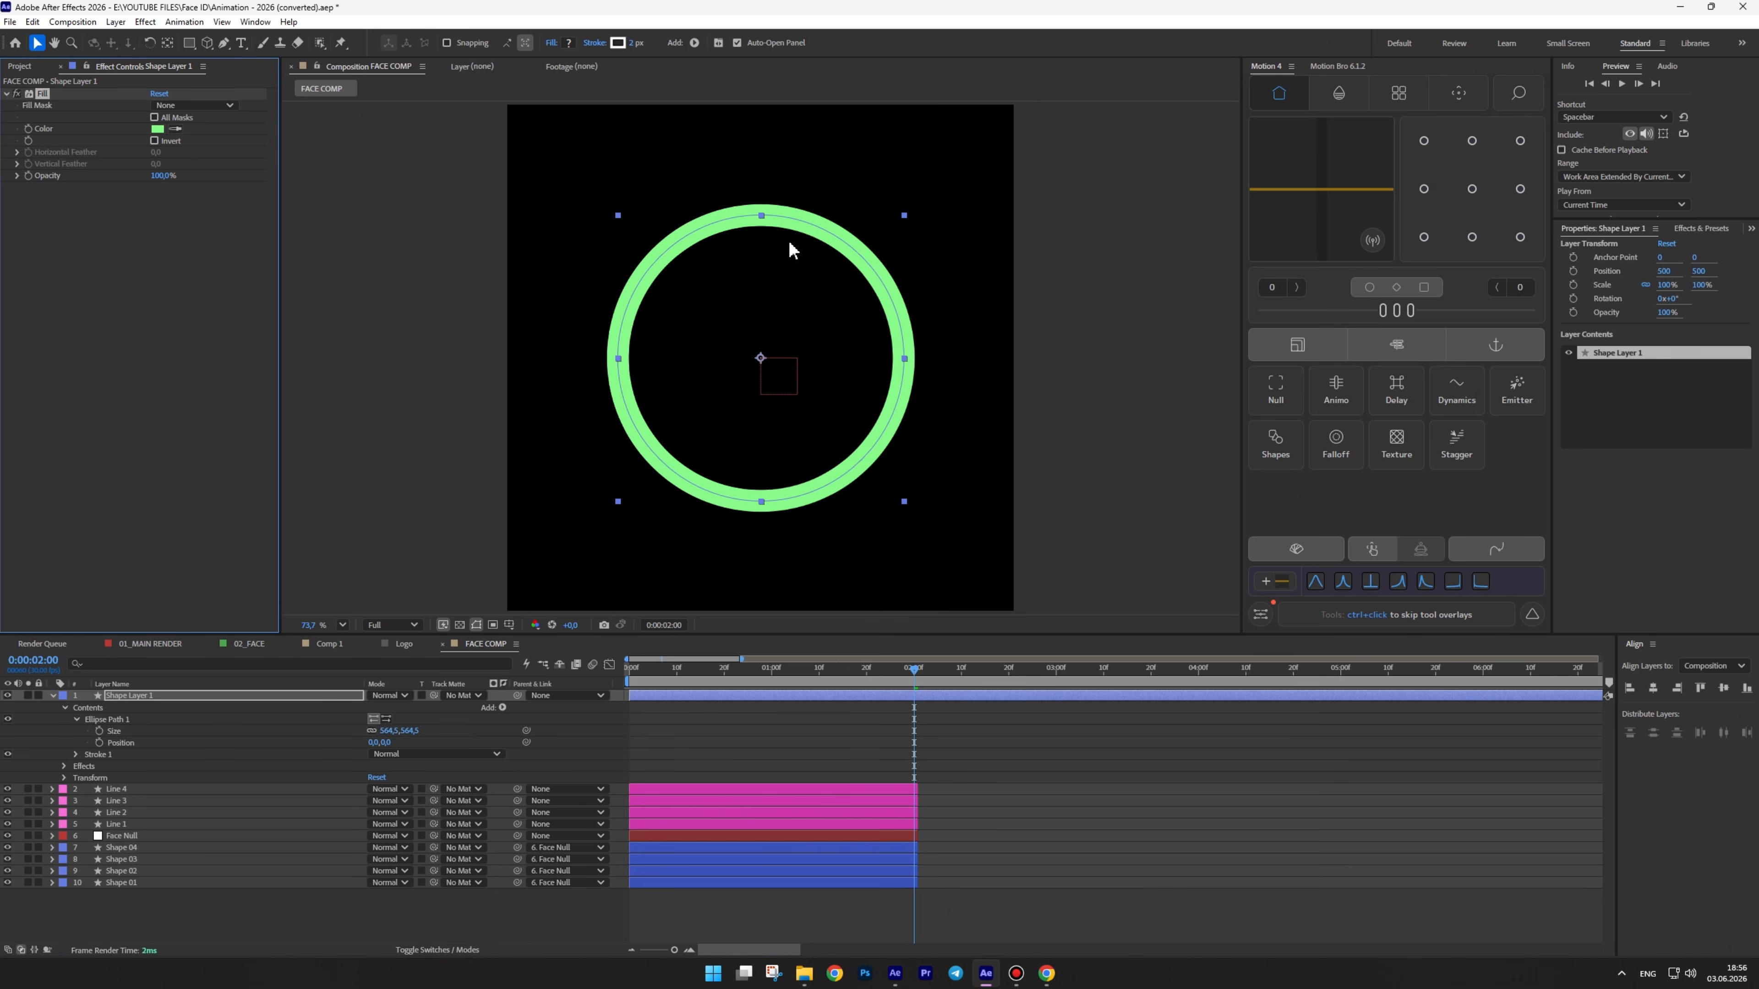
pyautogui.moveTo(630, 696); pyautogui.dragTo(811, 698)
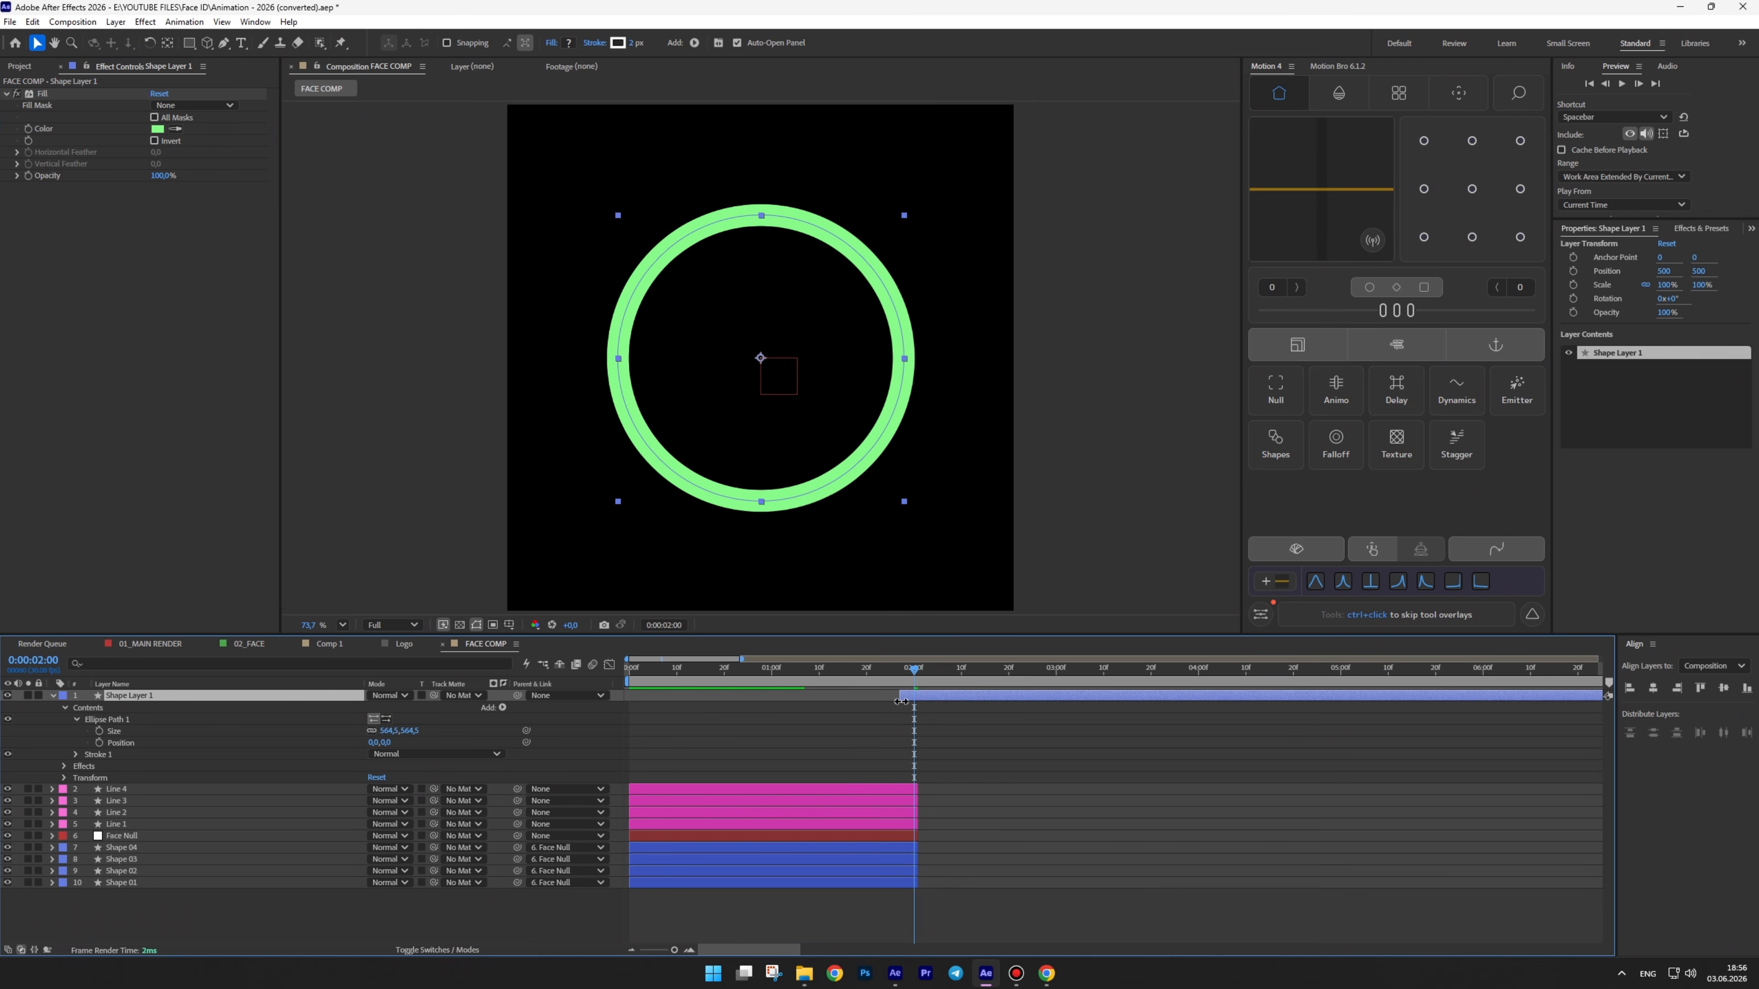
pyautogui.moveTo(920, 668); pyautogui.dragTo(919, 670)
# Add a Stroke layer style to the ellipse layer and sample its colour from the Fill effect's green
pyautogui.rightClick(147, 692)
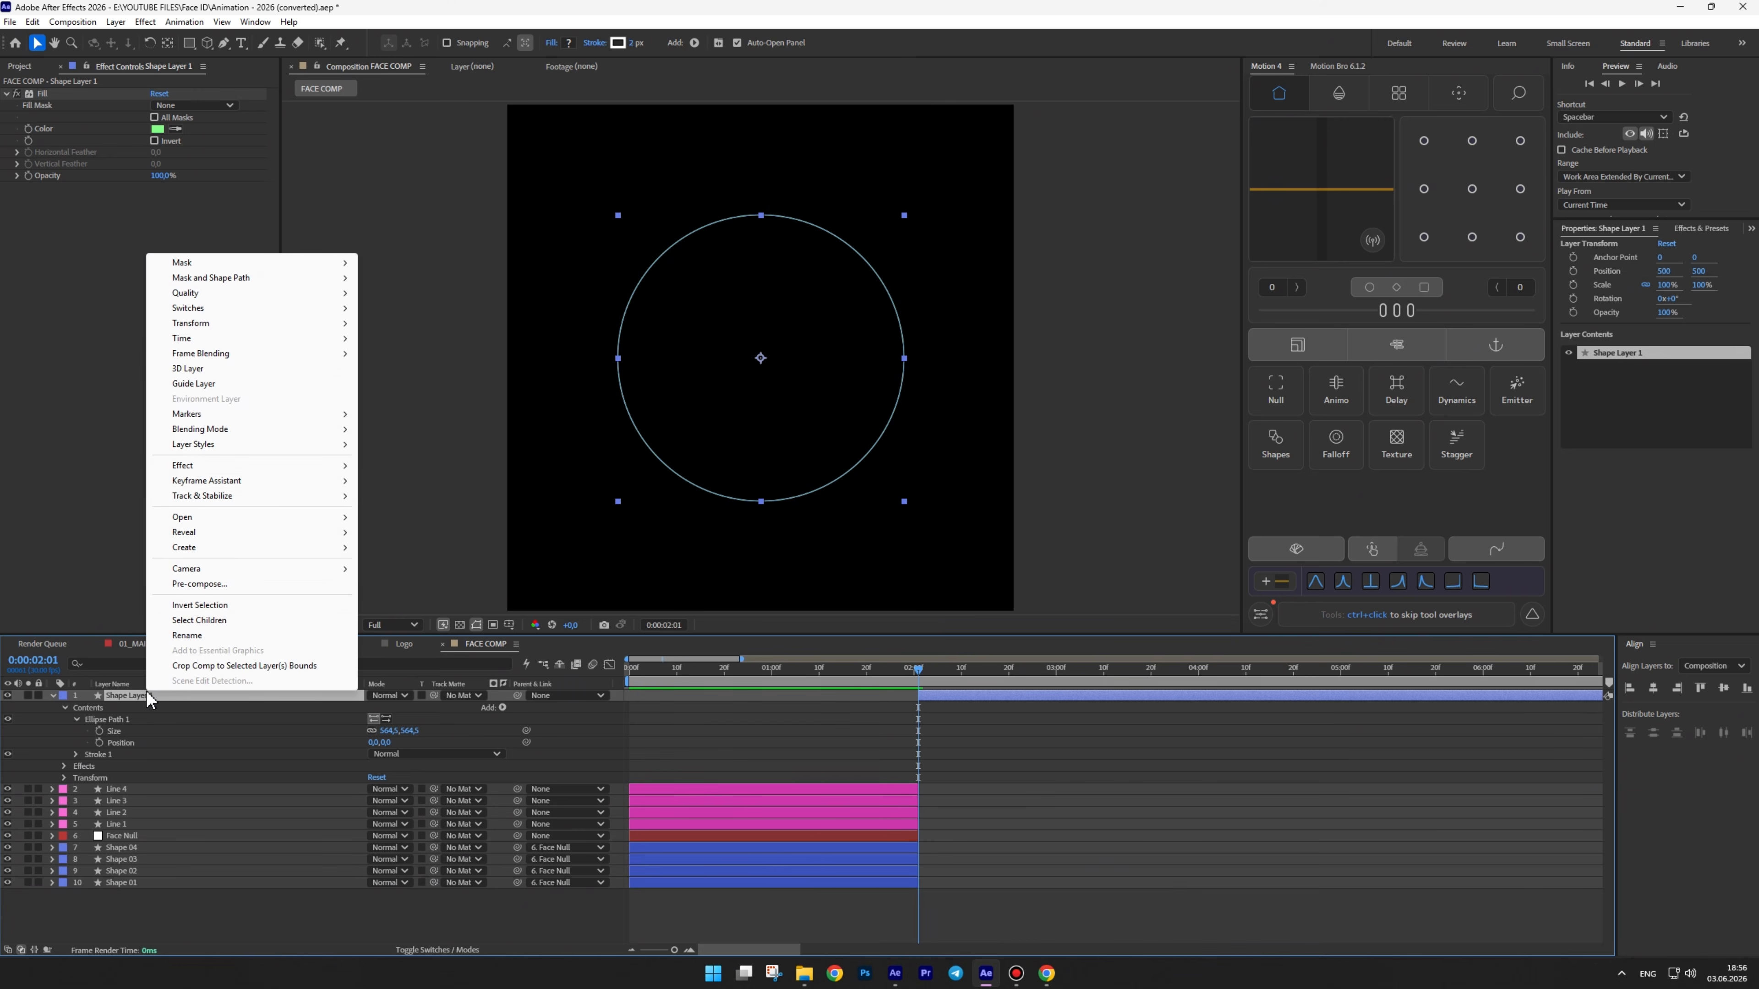
pyautogui.moveTo(179, 447)
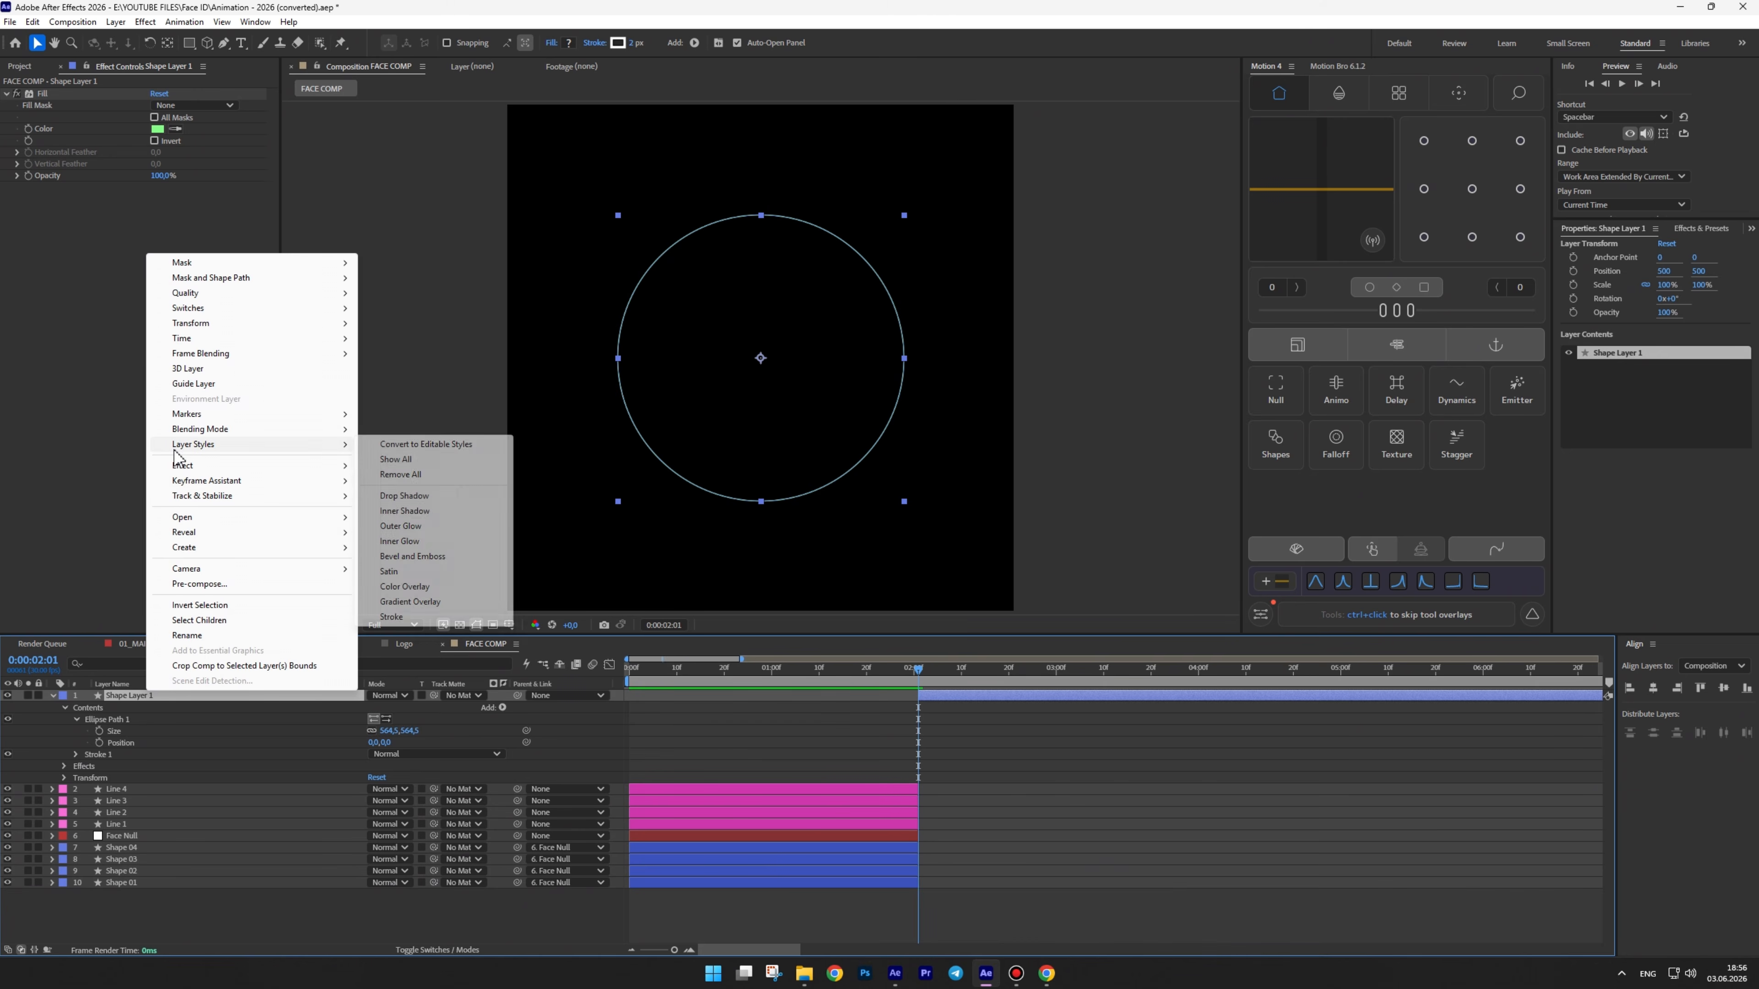
pyautogui.click(391, 616)
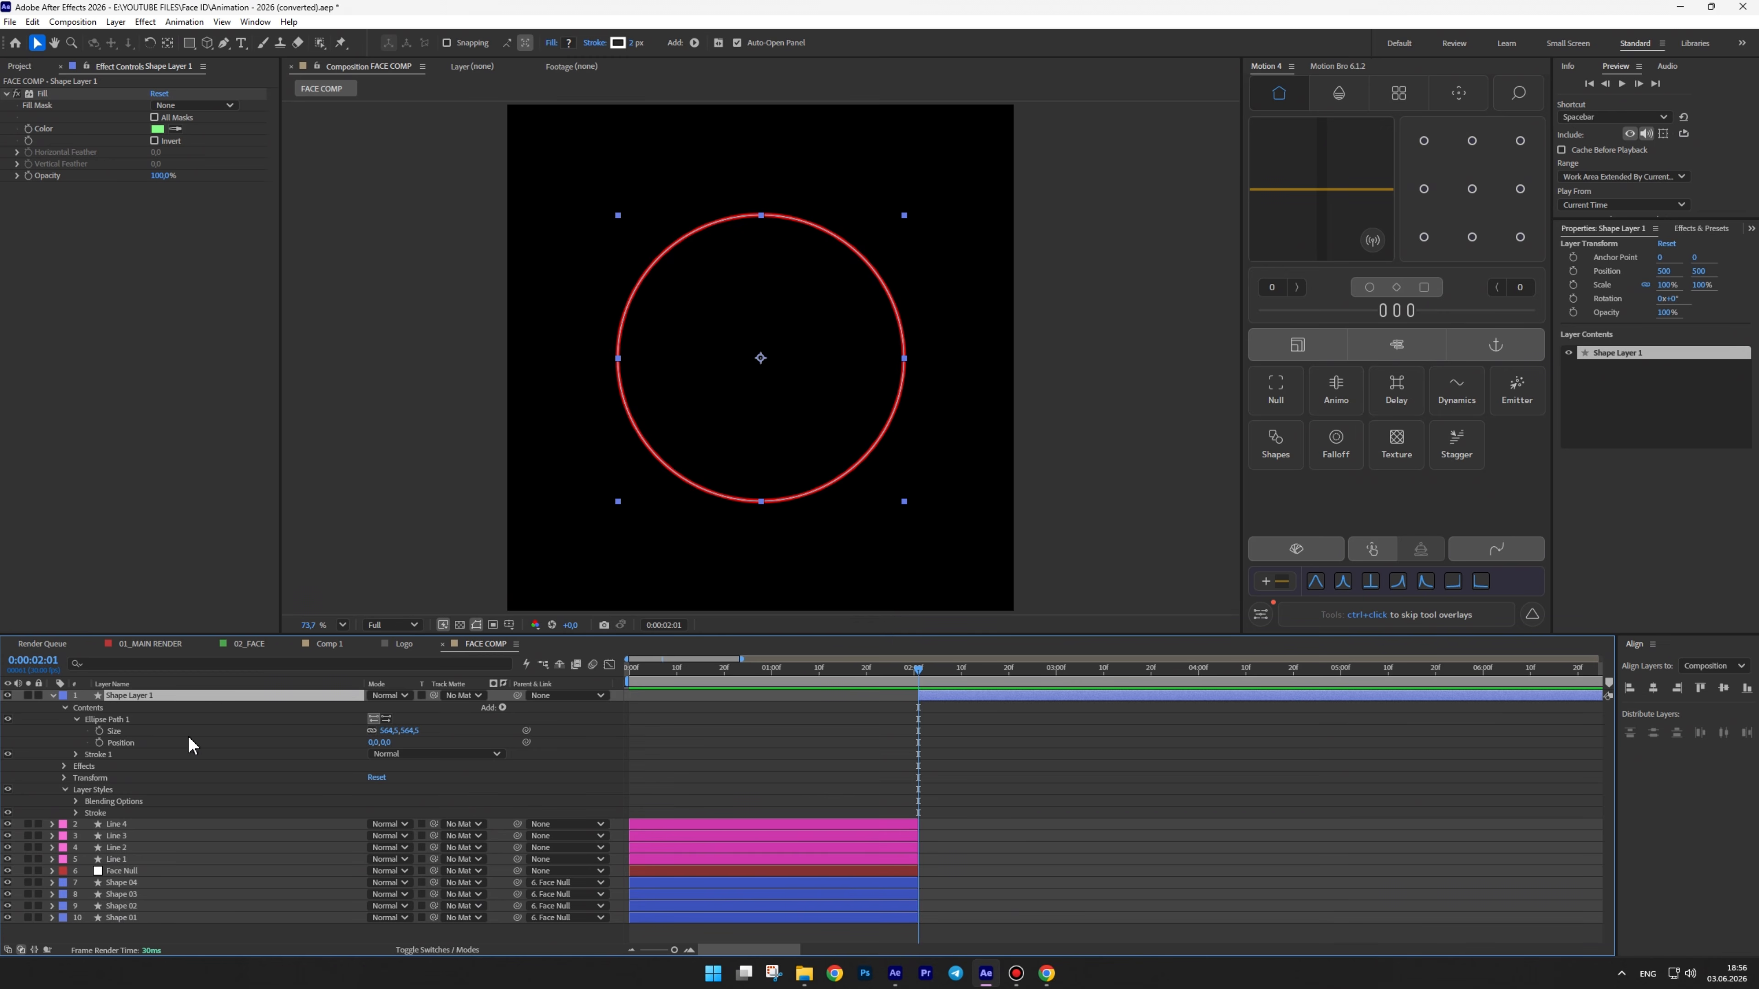
pyautogui.click(75, 813)
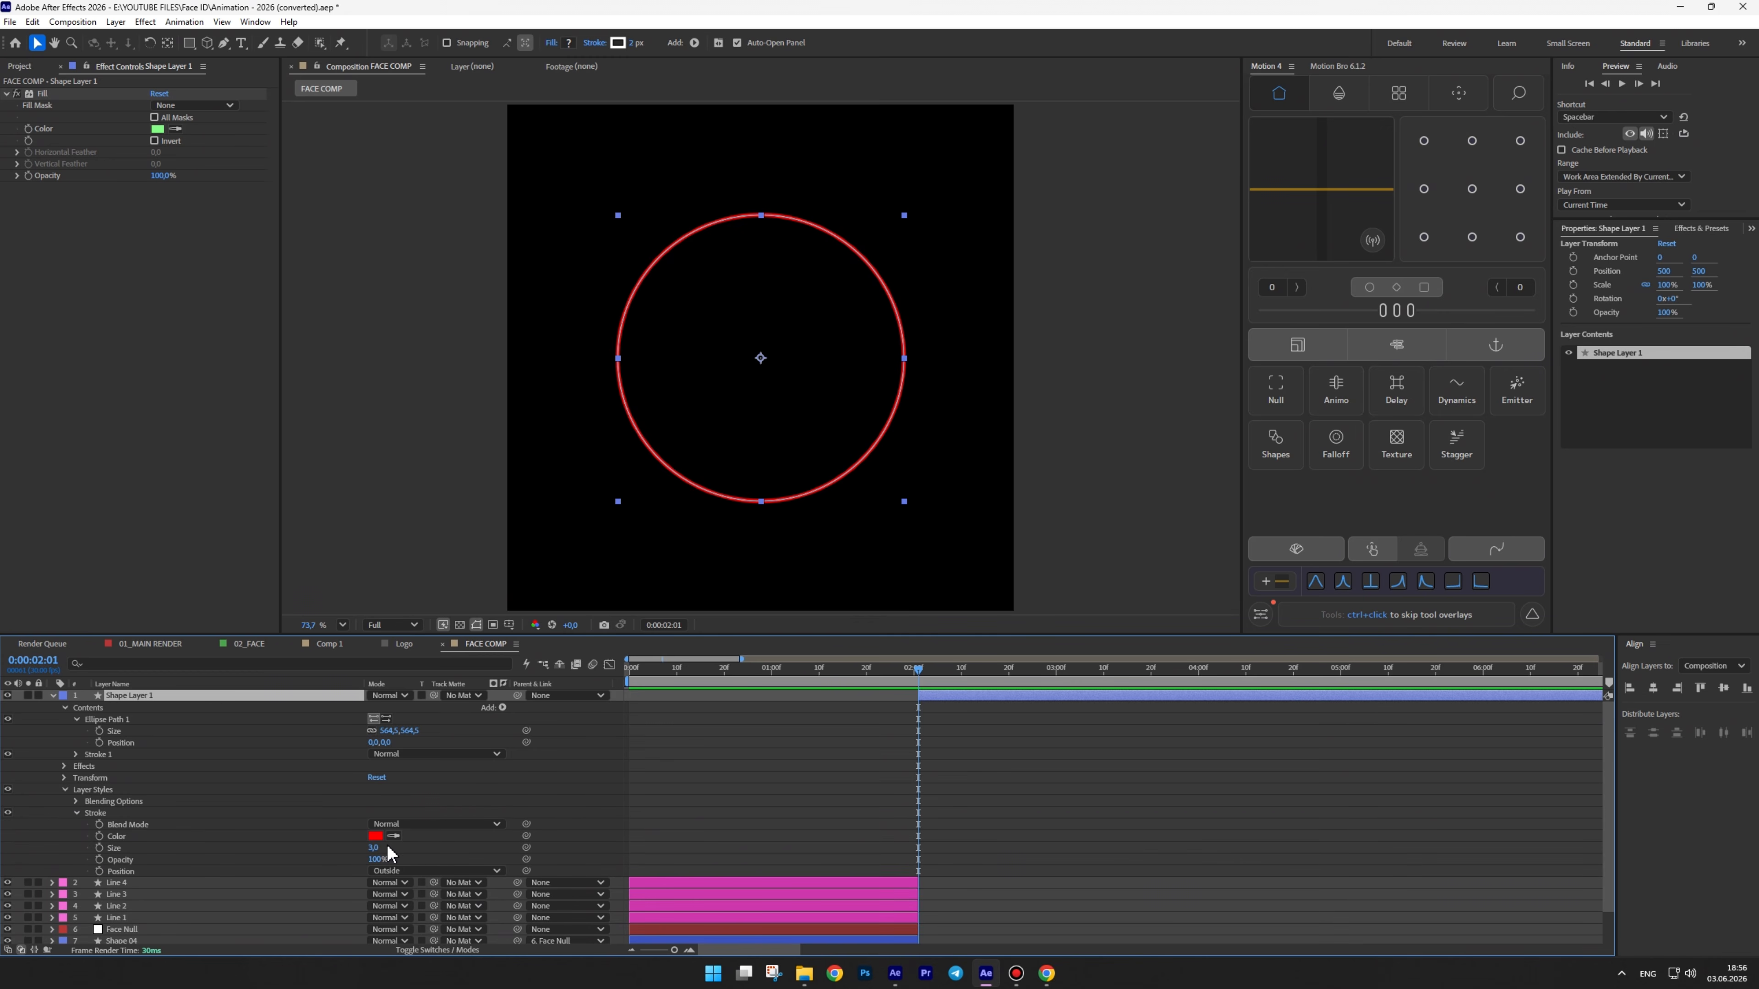
pyautogui.click(160, 129)
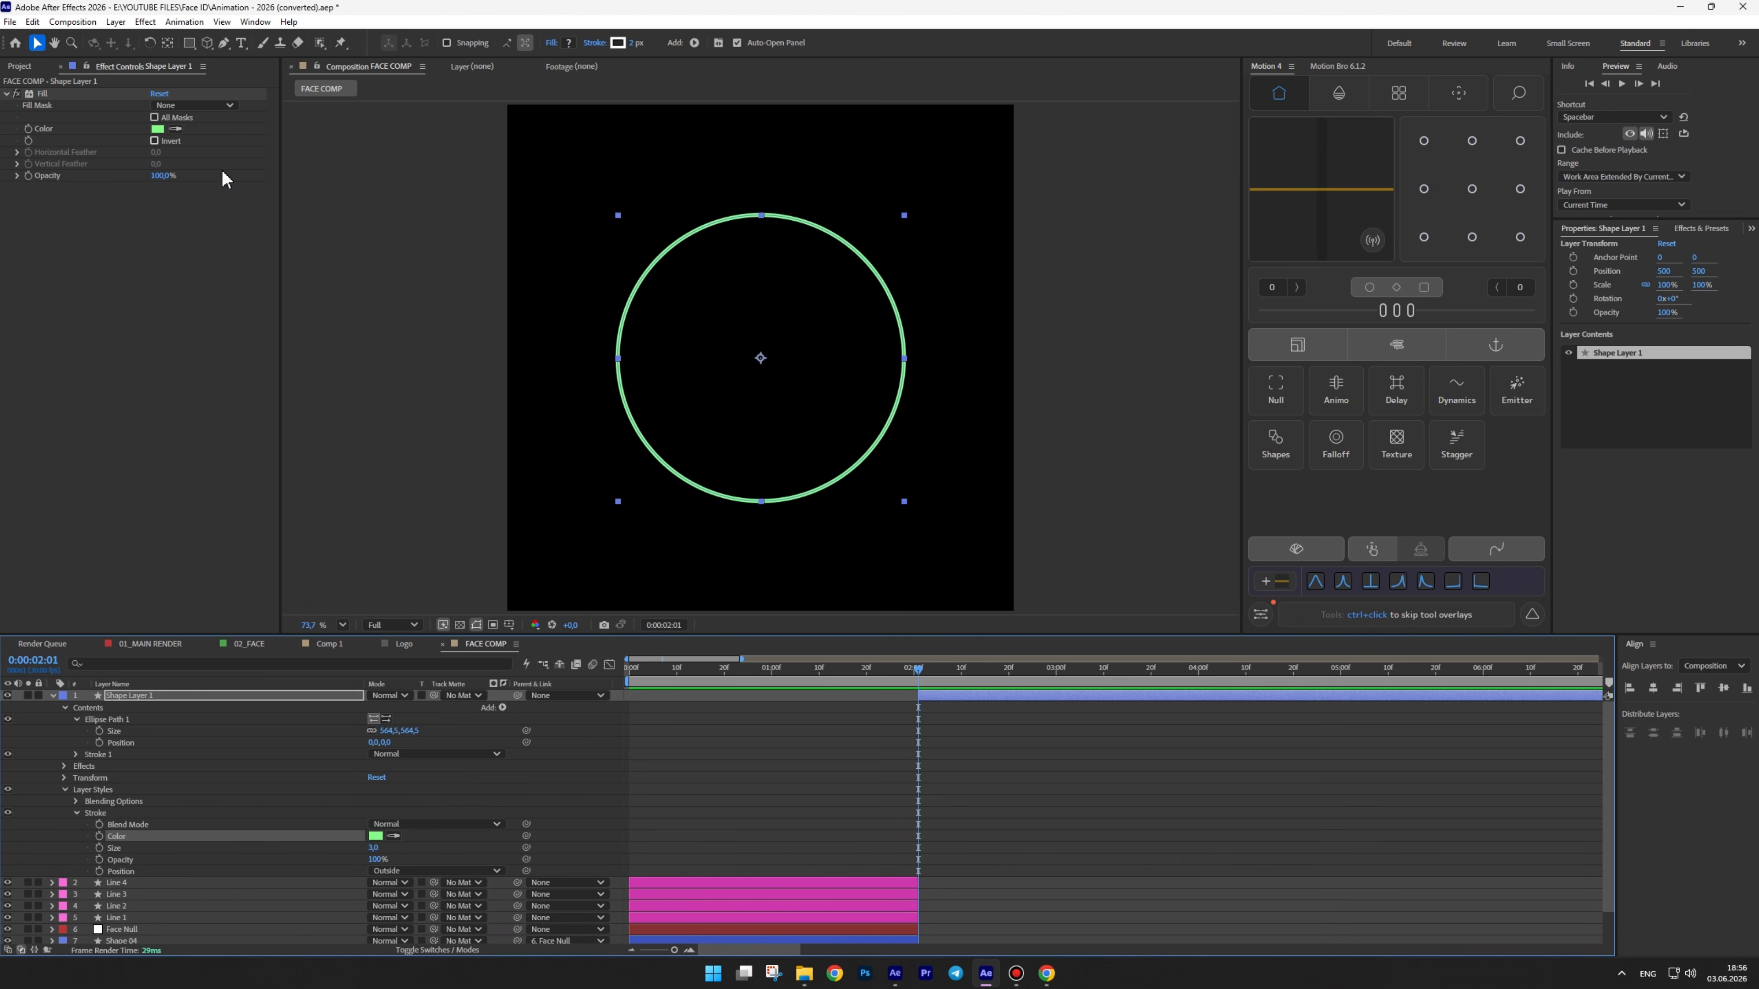
# Set the Stroke layer style's Size to 20 and compare the ring with the preceding frame around 0:00:02:01
pyautogui.moveTo(372, 846); pyautogui.dragTo(411, 848)
pyautogui.click(381, 848)
pyautogui.write('20')
pyautogui.press('Return')
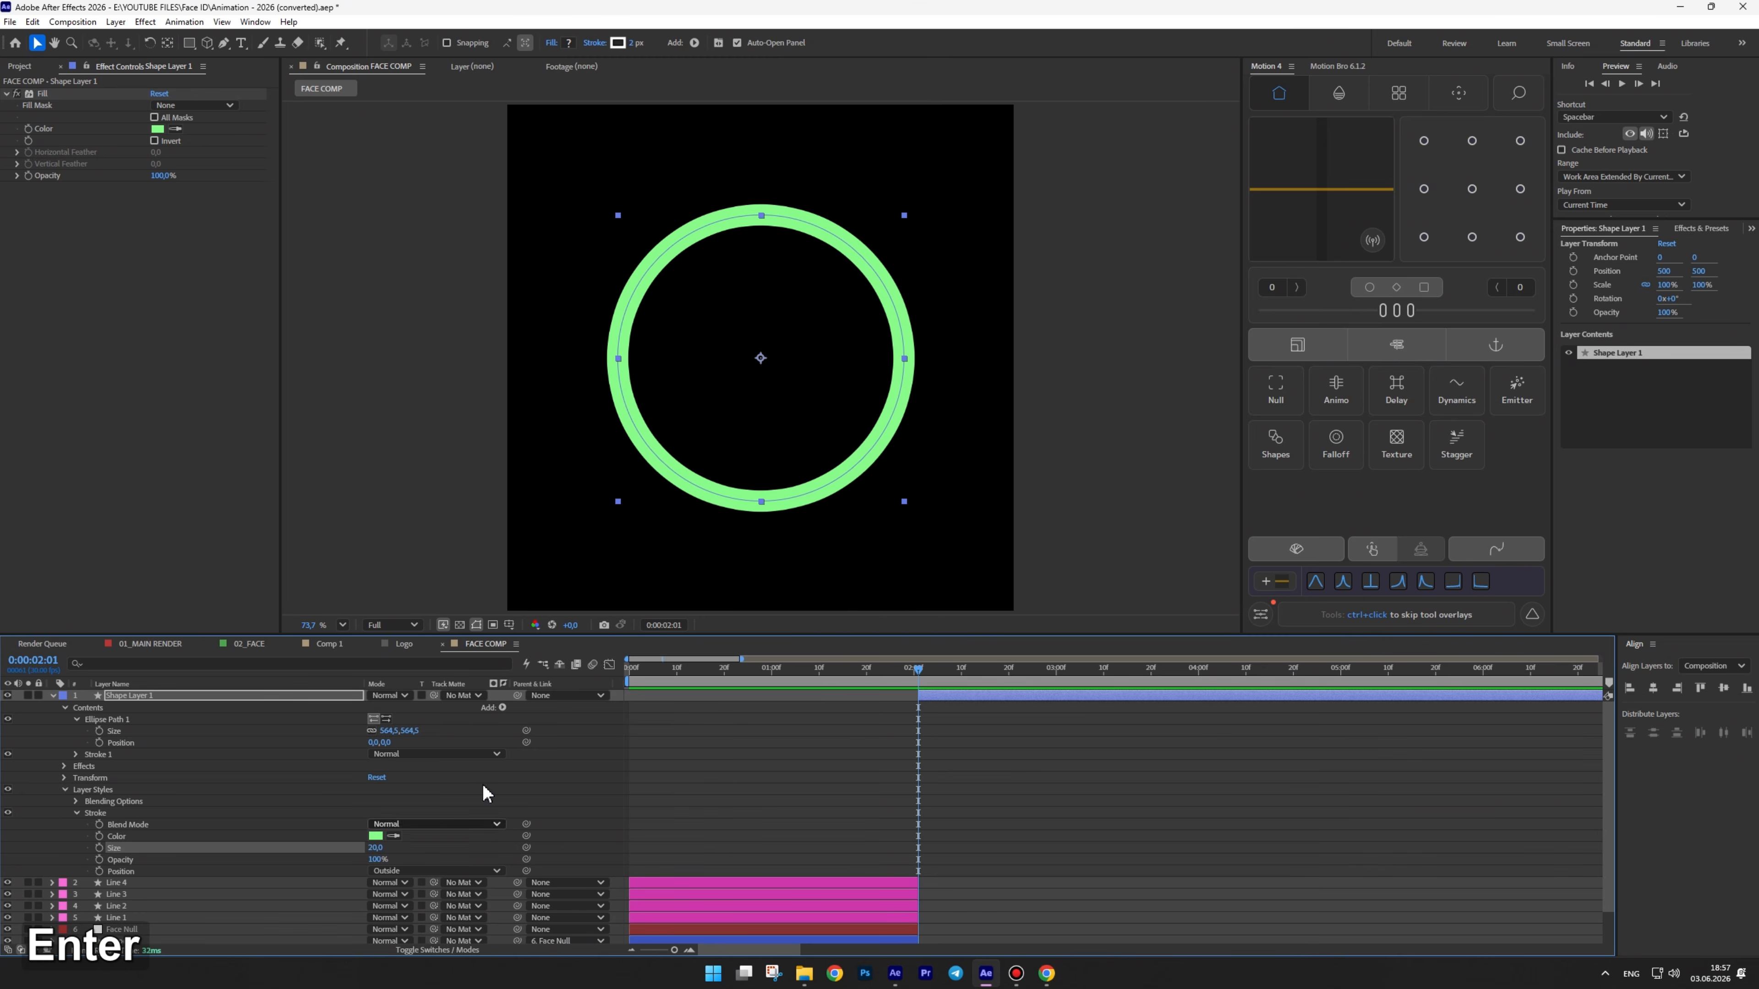
pyautogui.click(916, 671)
pyautogui.click(919, 670)
pyautogui.moveTo(916, 674)
pyautogui.mouseDown()
pyautogui.moveTo(889, 669)
pyautogui.moveTo(919, 670)
pyautogui.mouseUp()
pyautogui.click(929, 699)
# Make the ellipse layer 3D with the Classic 3D renderer and show its rotation properties
pyautogui.click(450, 951)
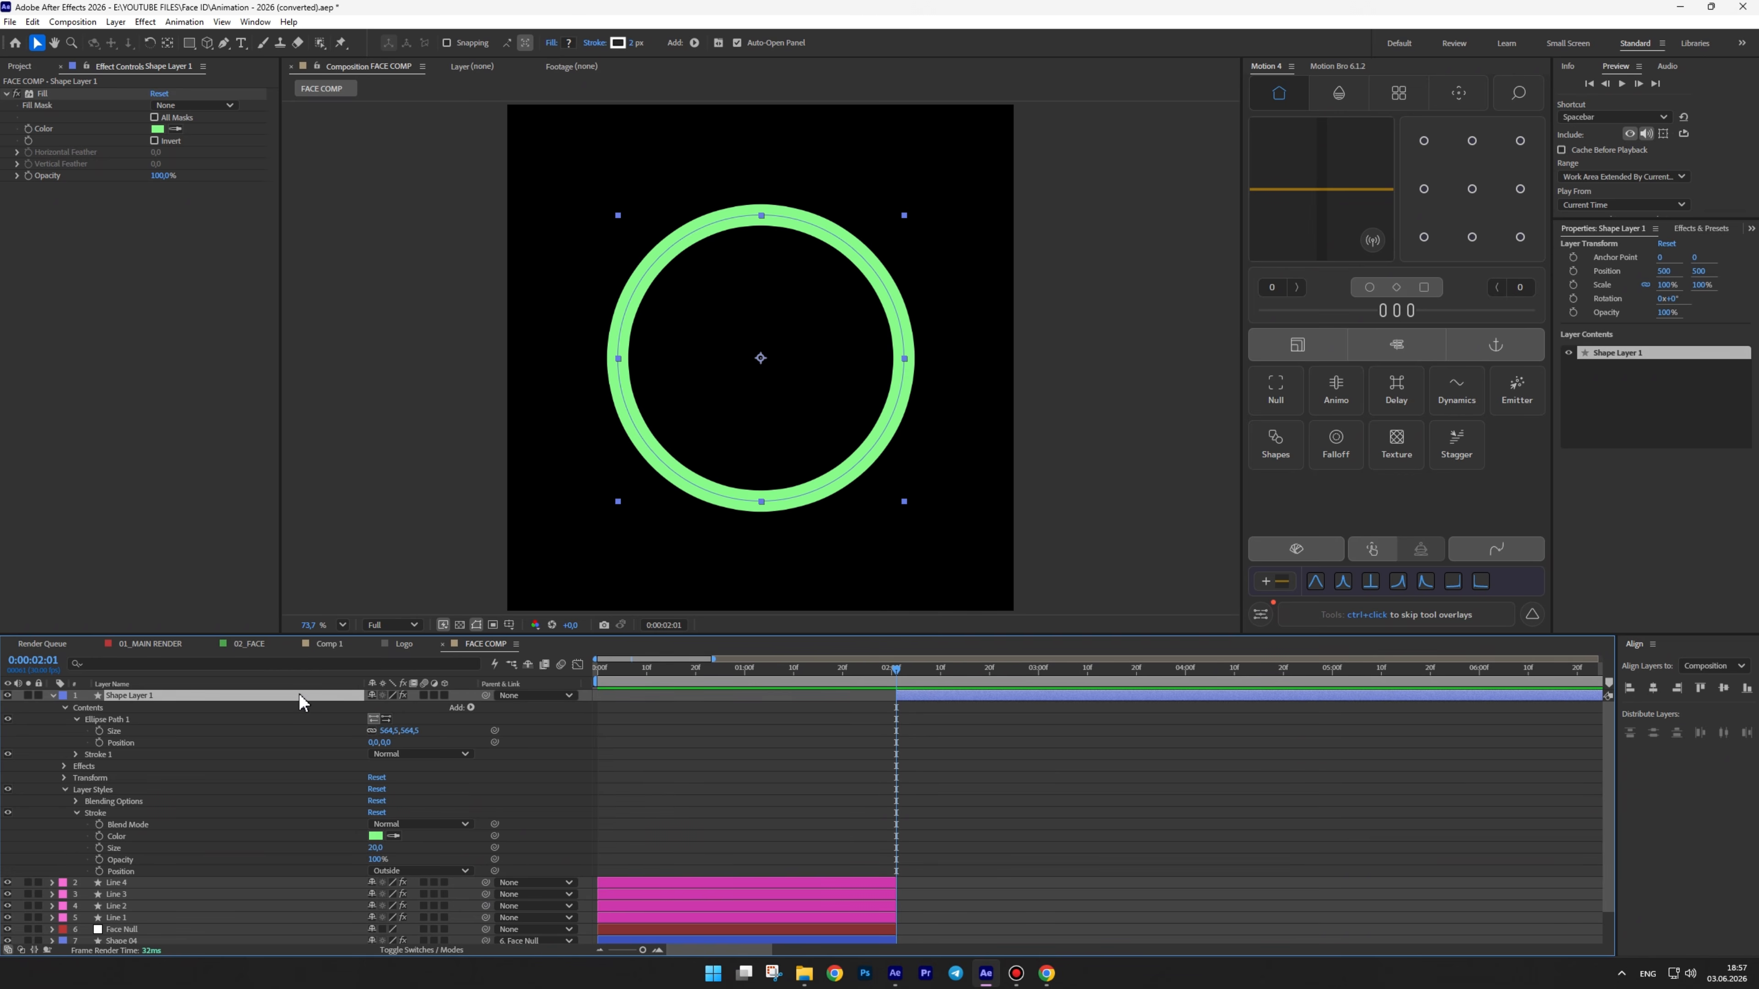
pyautogui.click(444, 695)
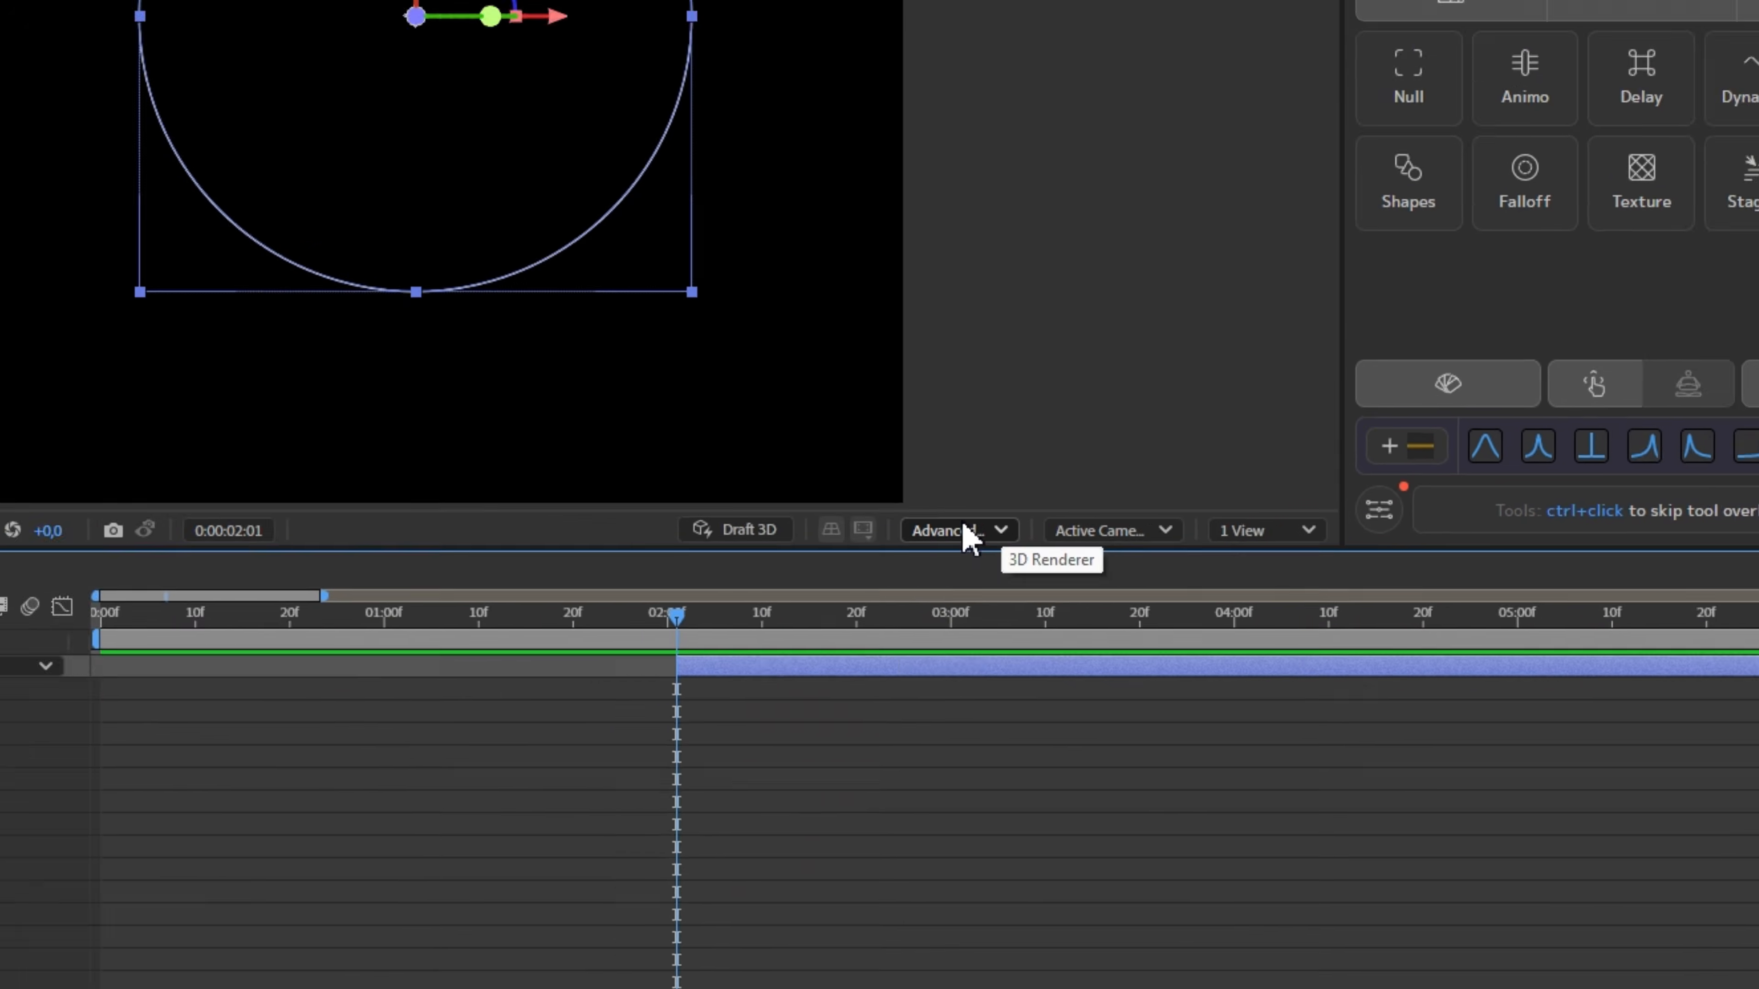
pyautogui.click(1040, 623)
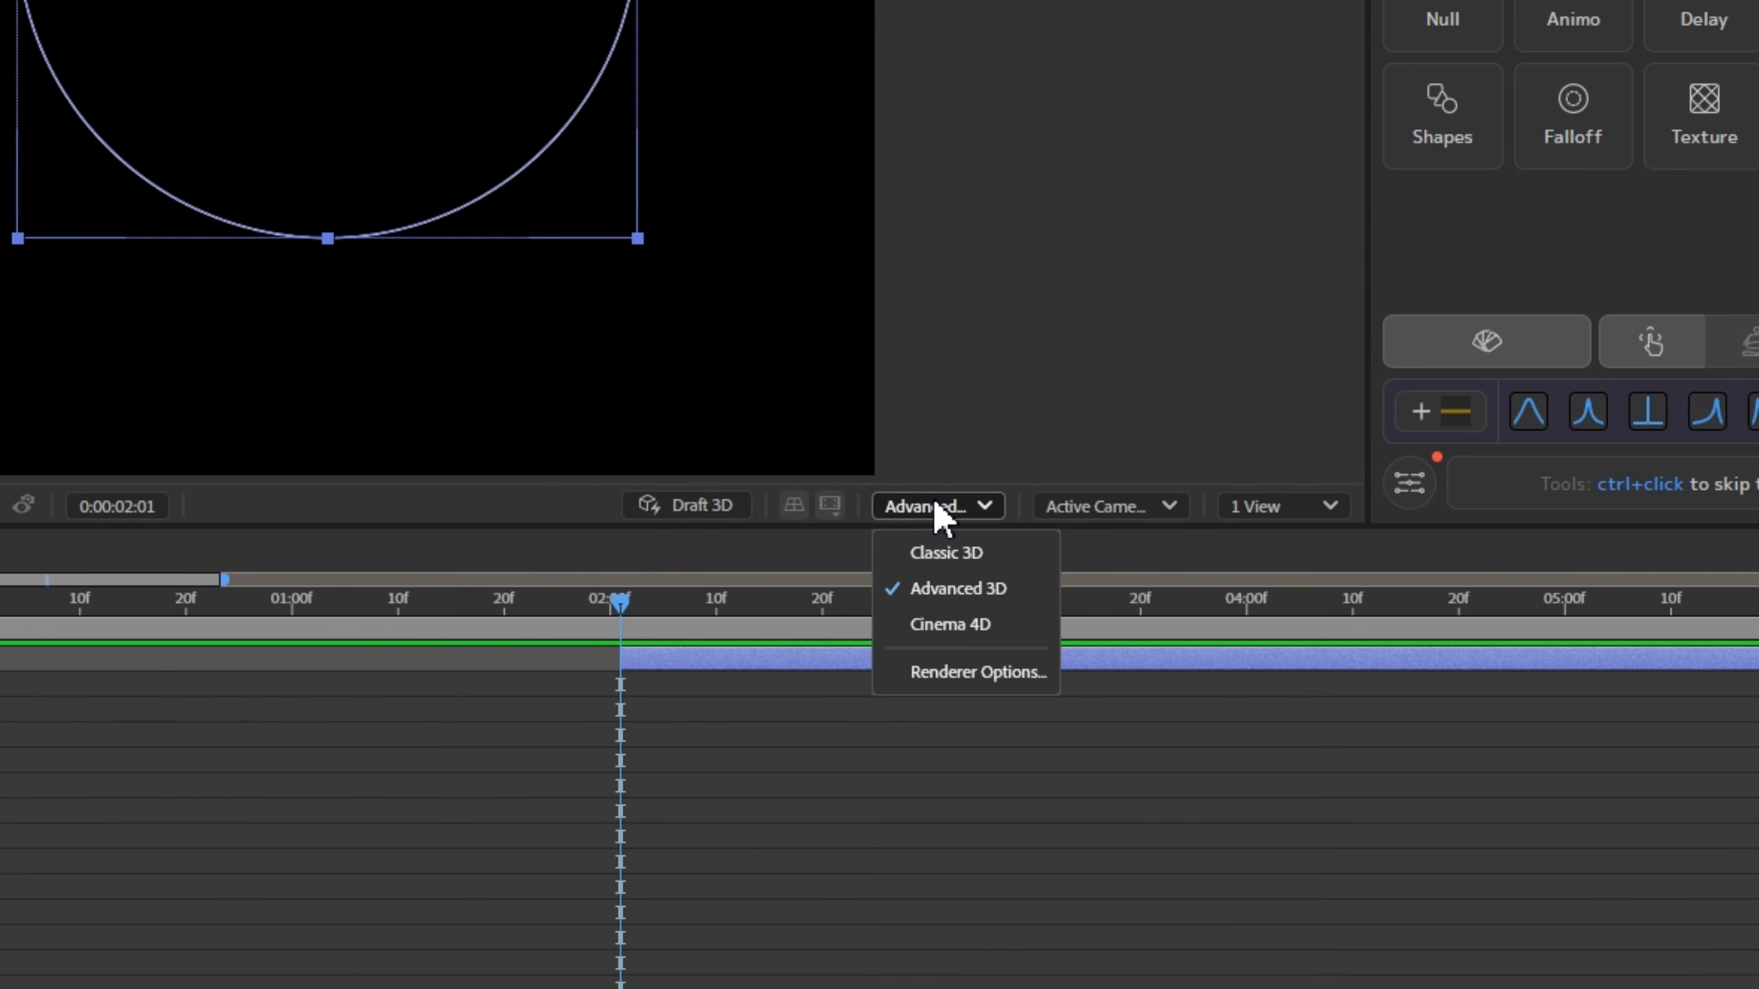
pyautogui.click(932, 555)
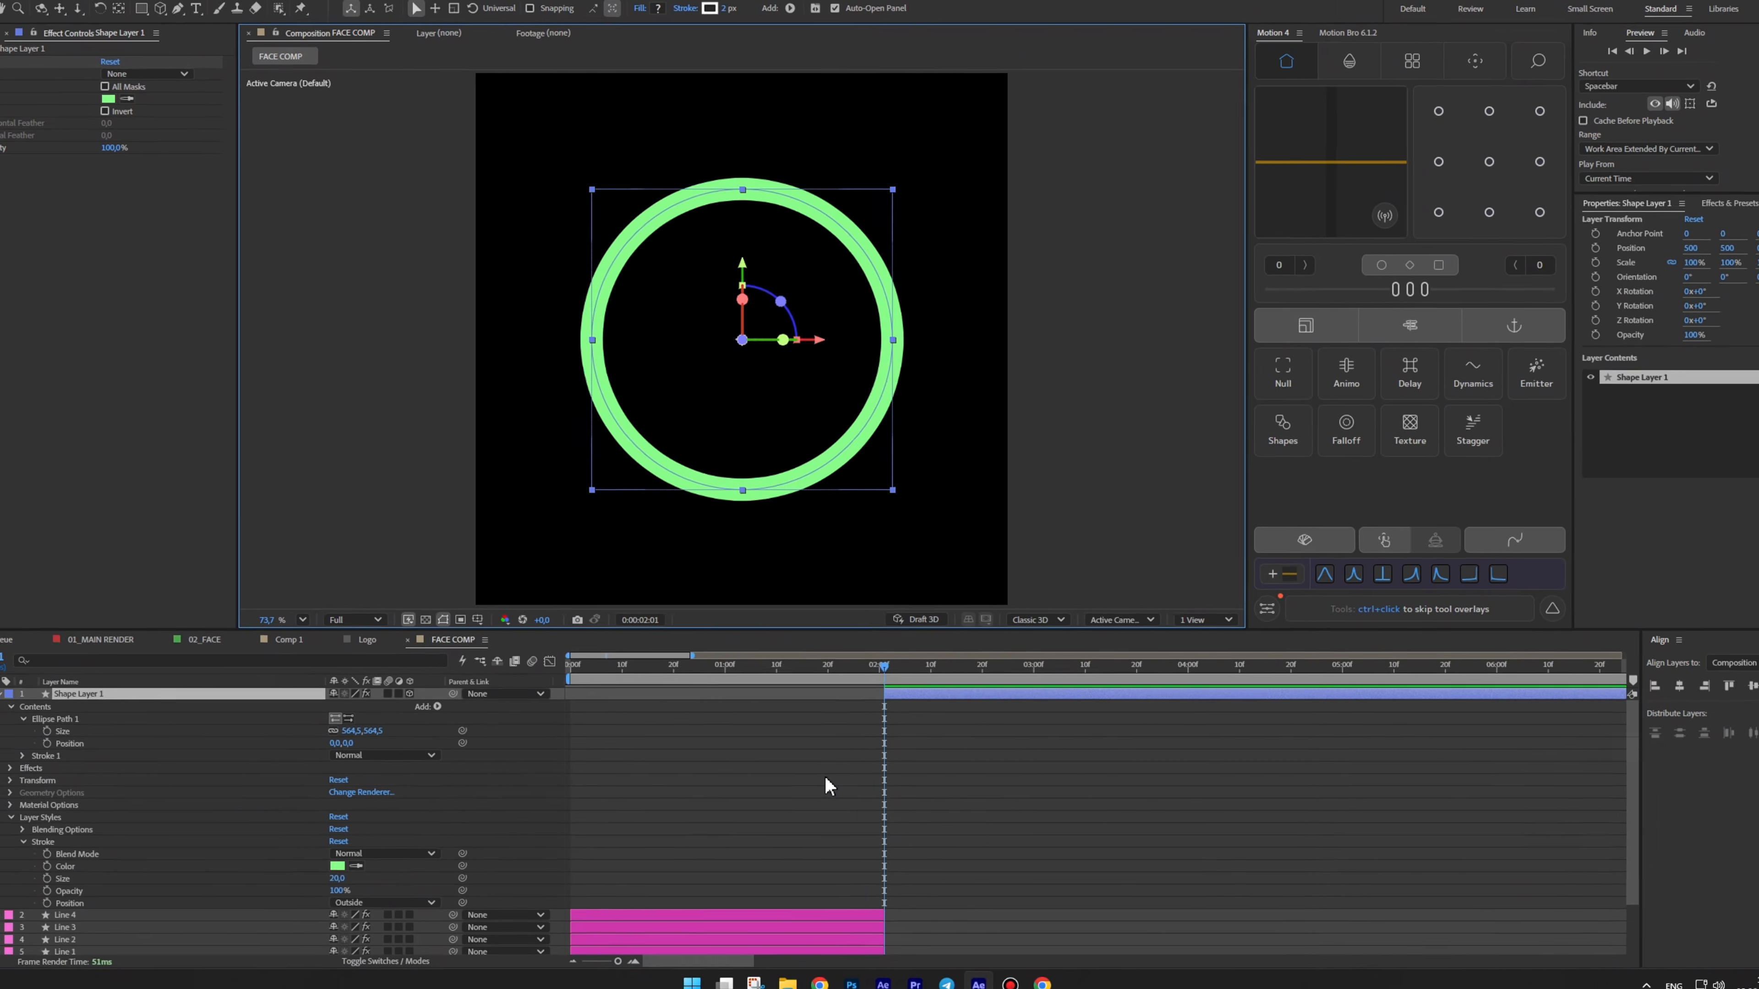
pyautogui.click(685, 617)
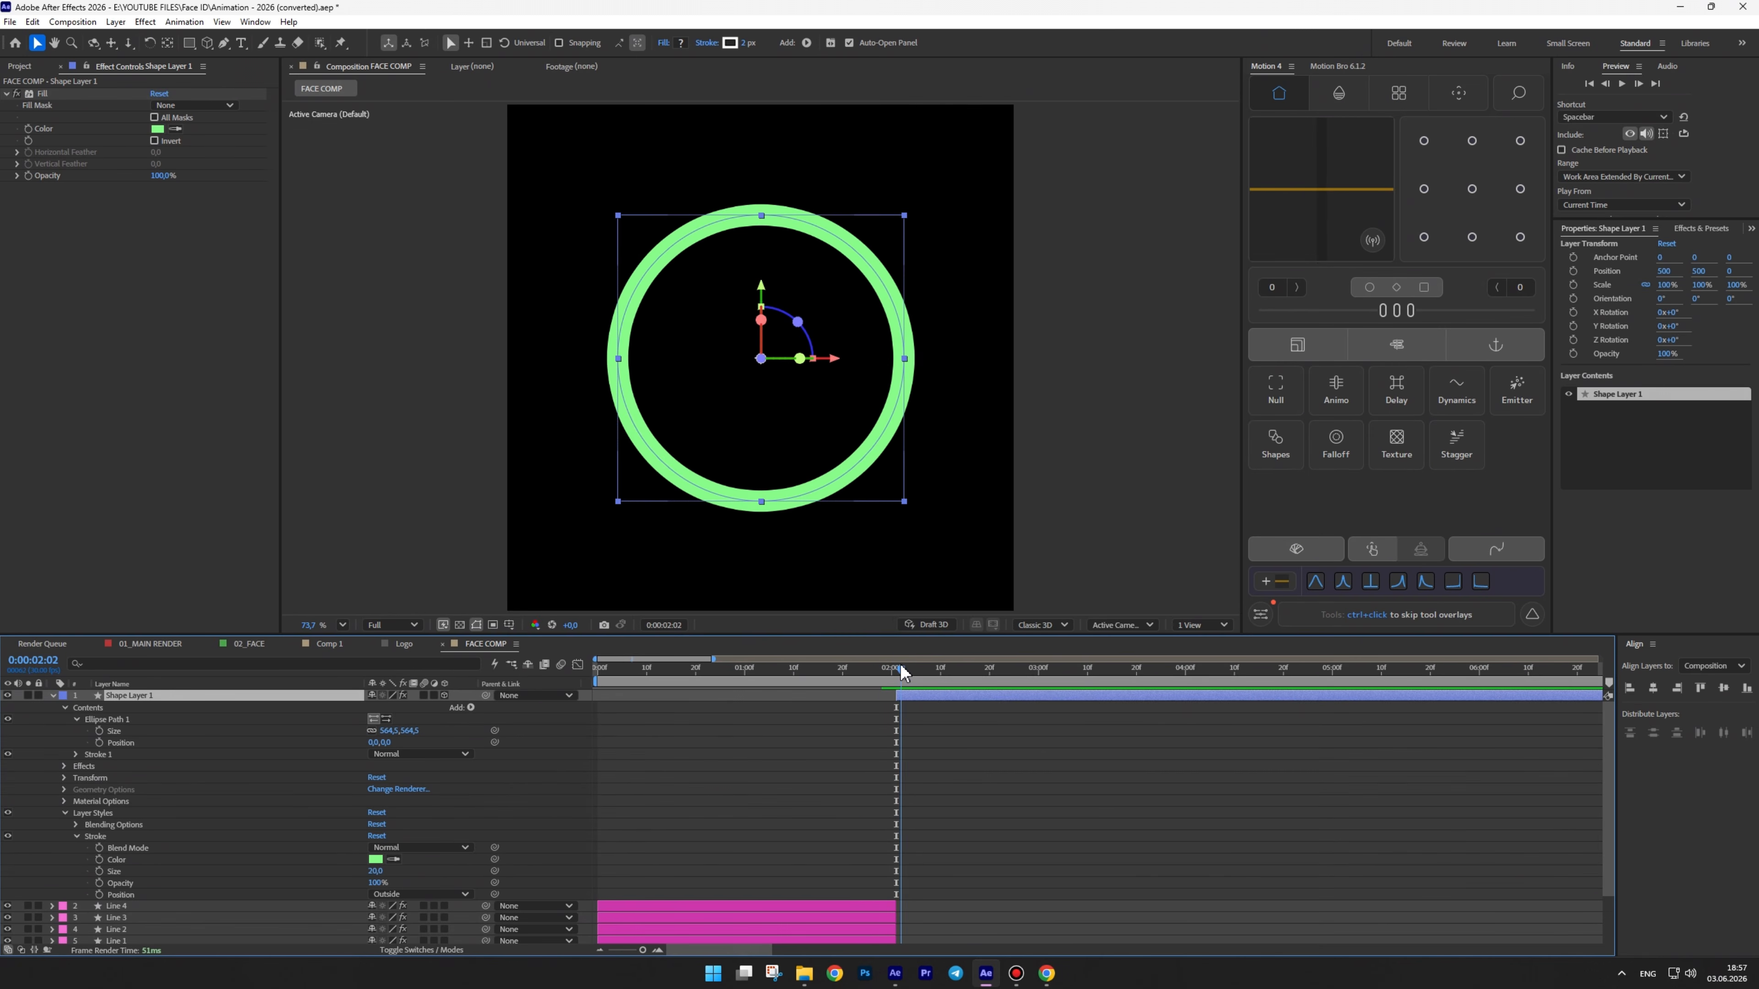
pyautogui.press('r')
# Try tilting the ellipse layer in 3D with X Rotation and Y Rotation, and undo both changes
pyautogui.moveTo(382, 719)
pyautogui.mouseDown()
pyautogui.moveTo(323, 731)
pyautogui.moveTo(374, 717)
pyautogui.mouseUp()
pyautogui.moveTo(386, 731); pyautogui.dragTo(147, 773)
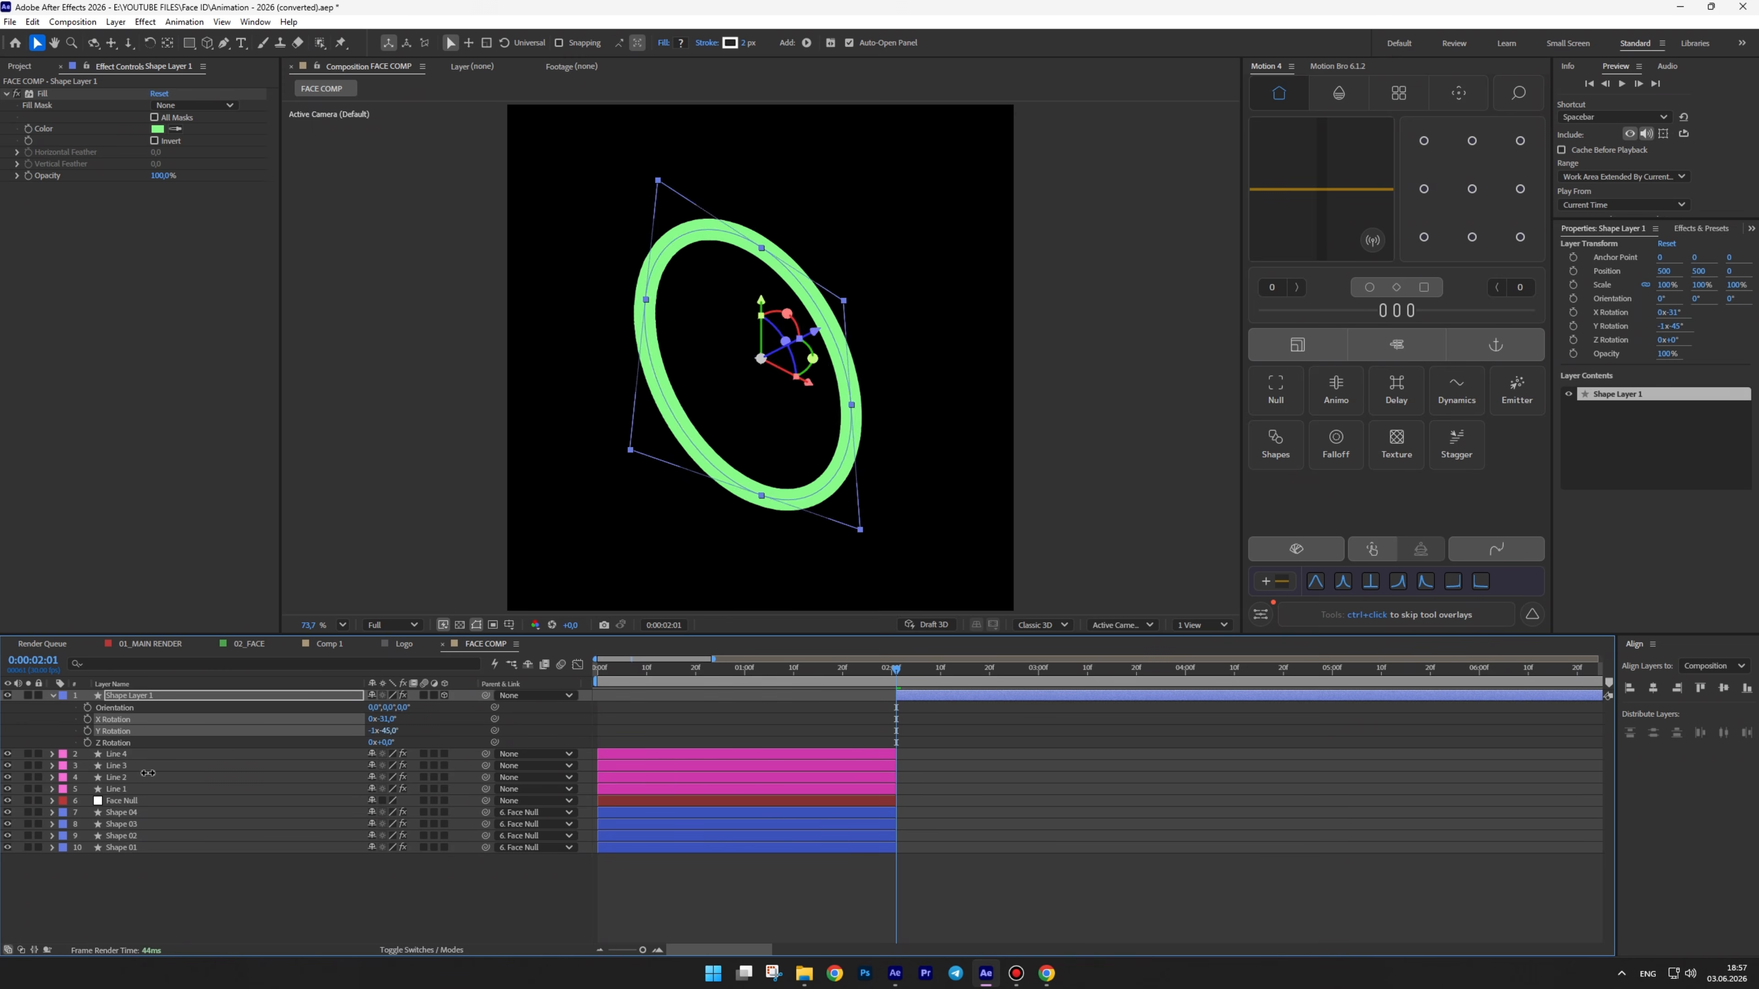
pyautogui.hotkey('ctrl', 'z')
pyautogui.hotkey('ctrl', 'z')
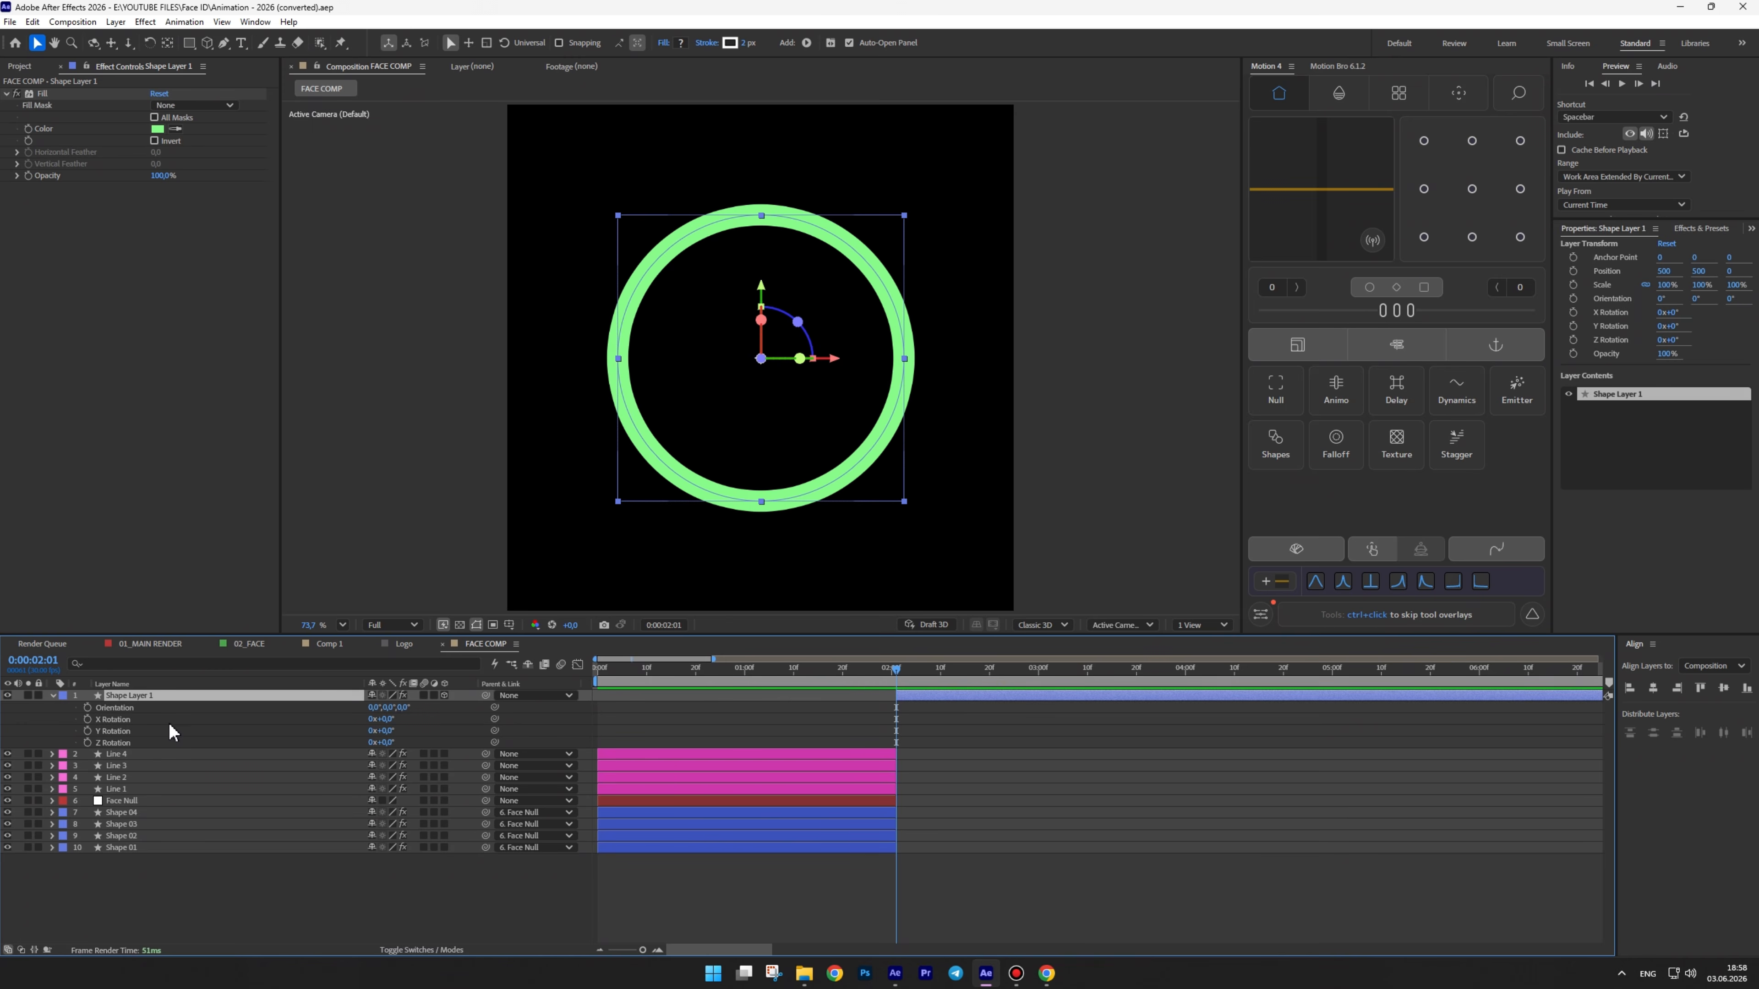
# Keyframe the ring layer's X and Y Rotation at 0:00:02:01 and set X Rotation to 1 revolution at 0:00:02:20
pyautogui.click(88, 720)
pyautogui.click(86, 730)
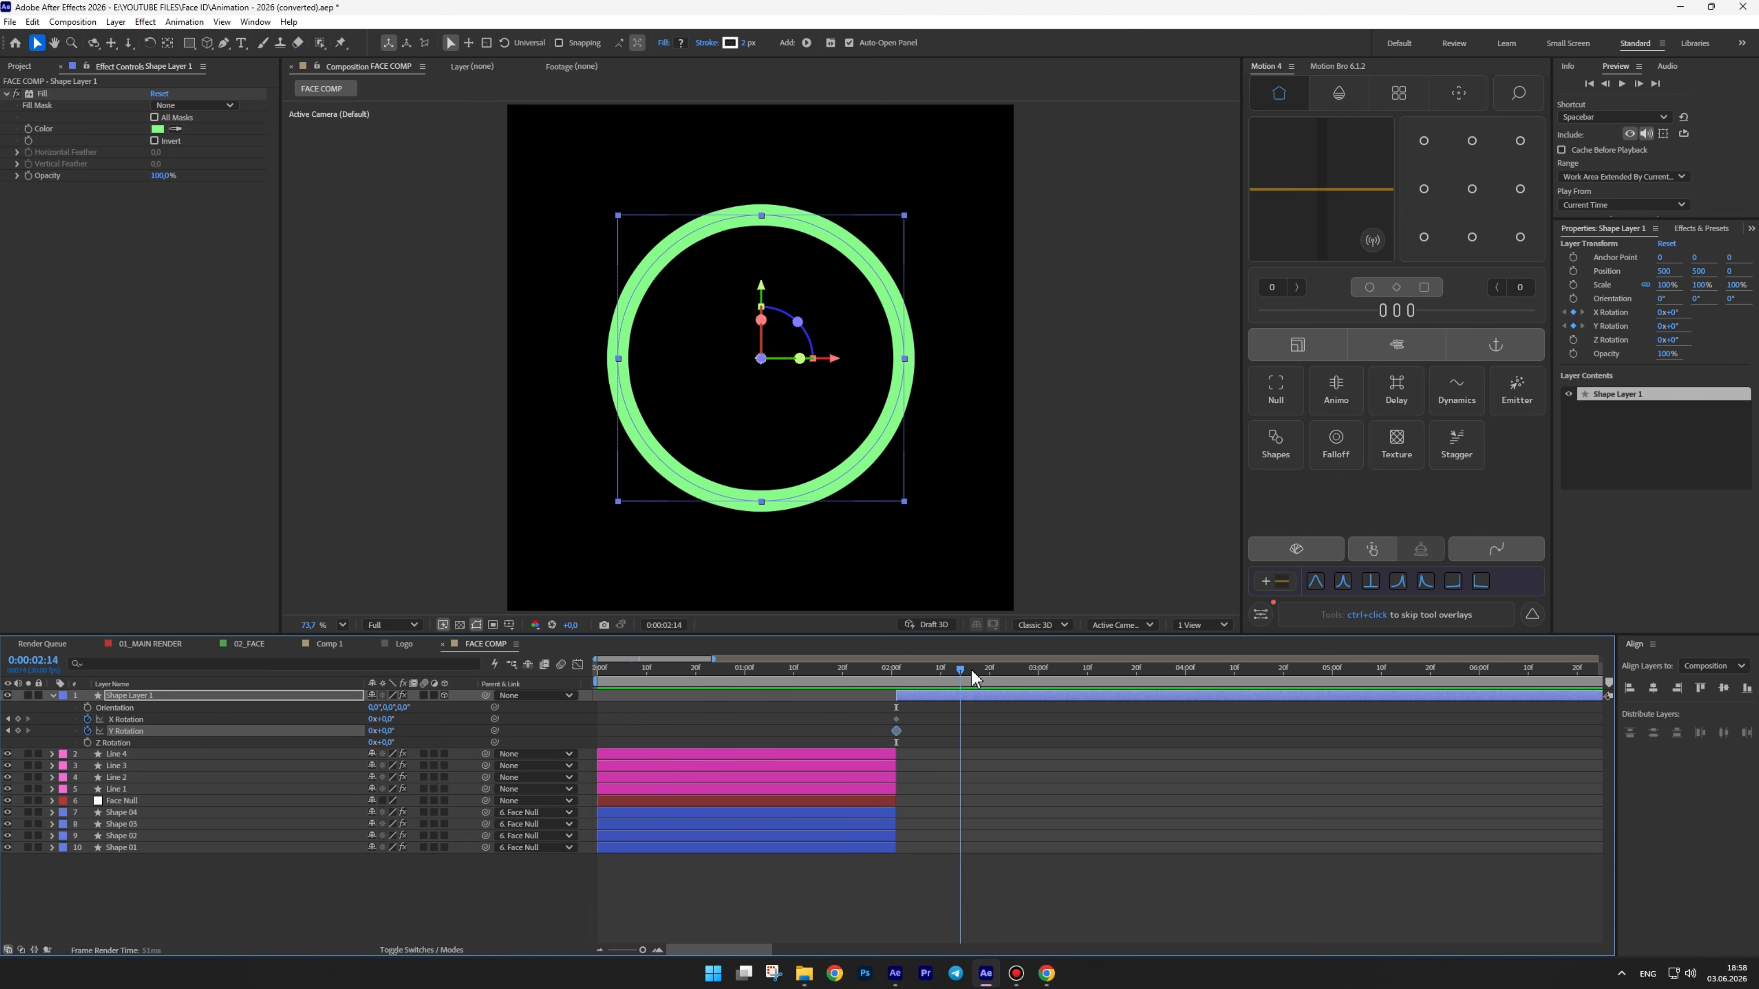
pyautogui.click(340, 717)
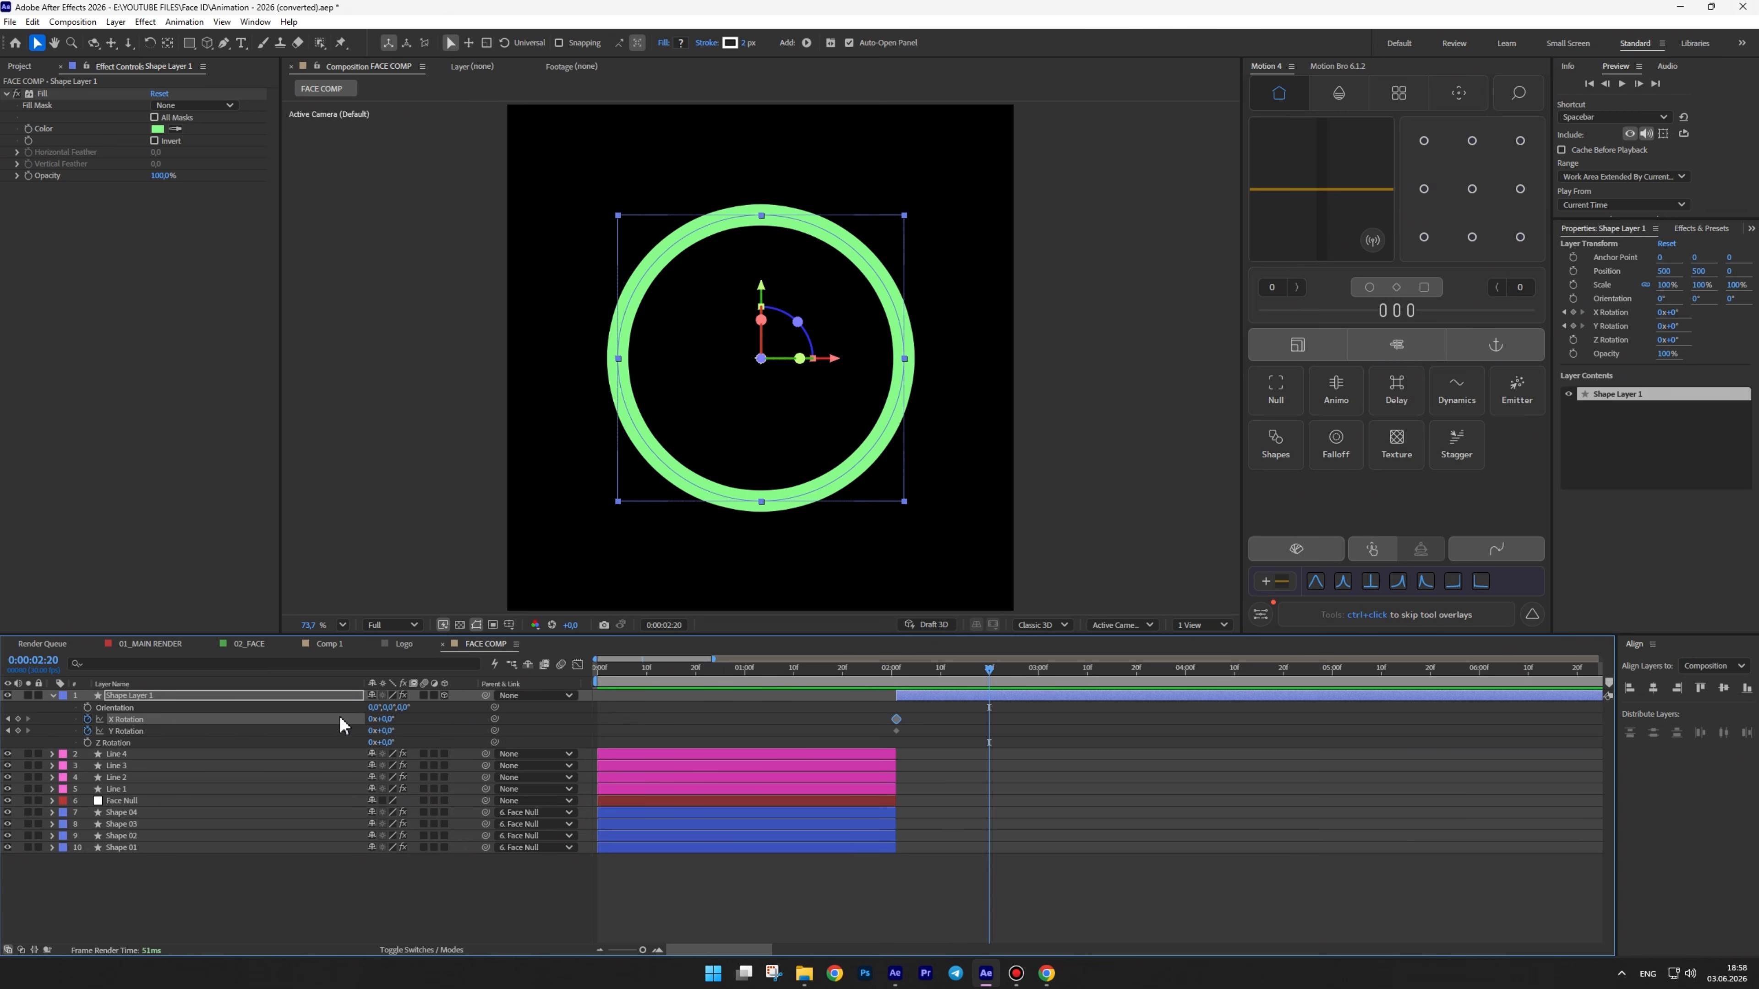
pyautogui.write('1')
pyautogui.press('Return')
# Set the ring layer's Y Rotation to -1 revolution at 0:00:02:24
pyautogui.moveTo(905, 673); pyautogui.dragTo(990, 651)
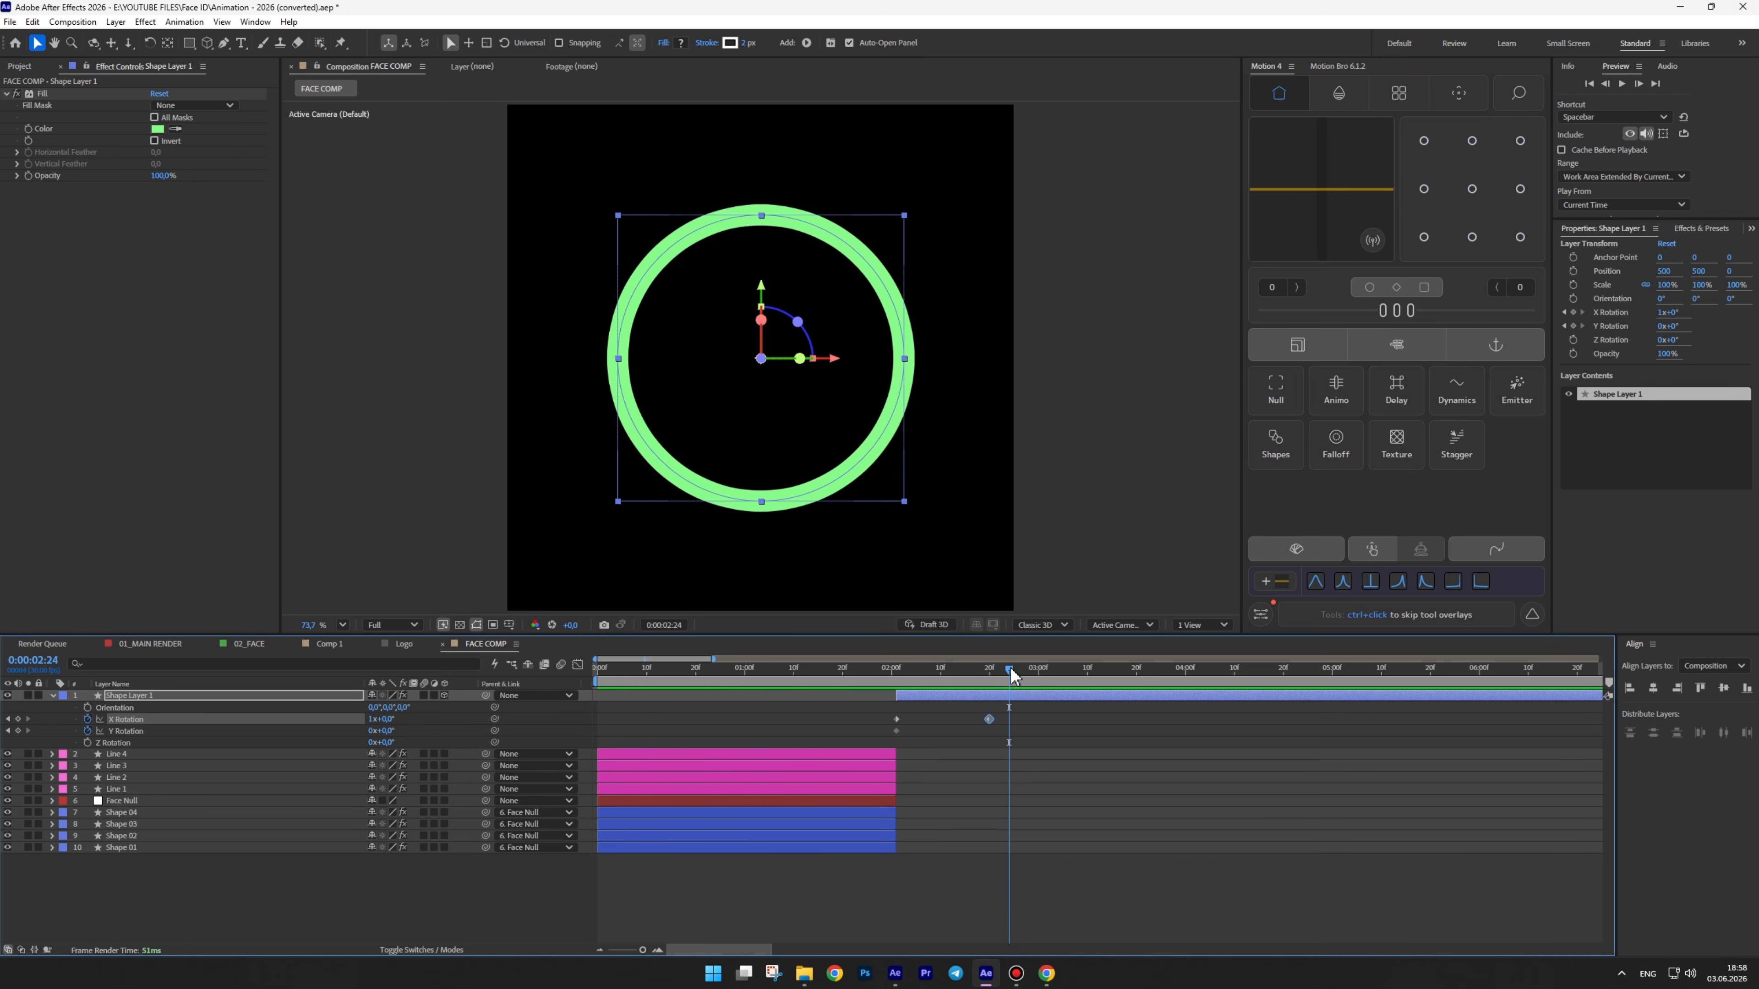
pyautogui.write('-1')
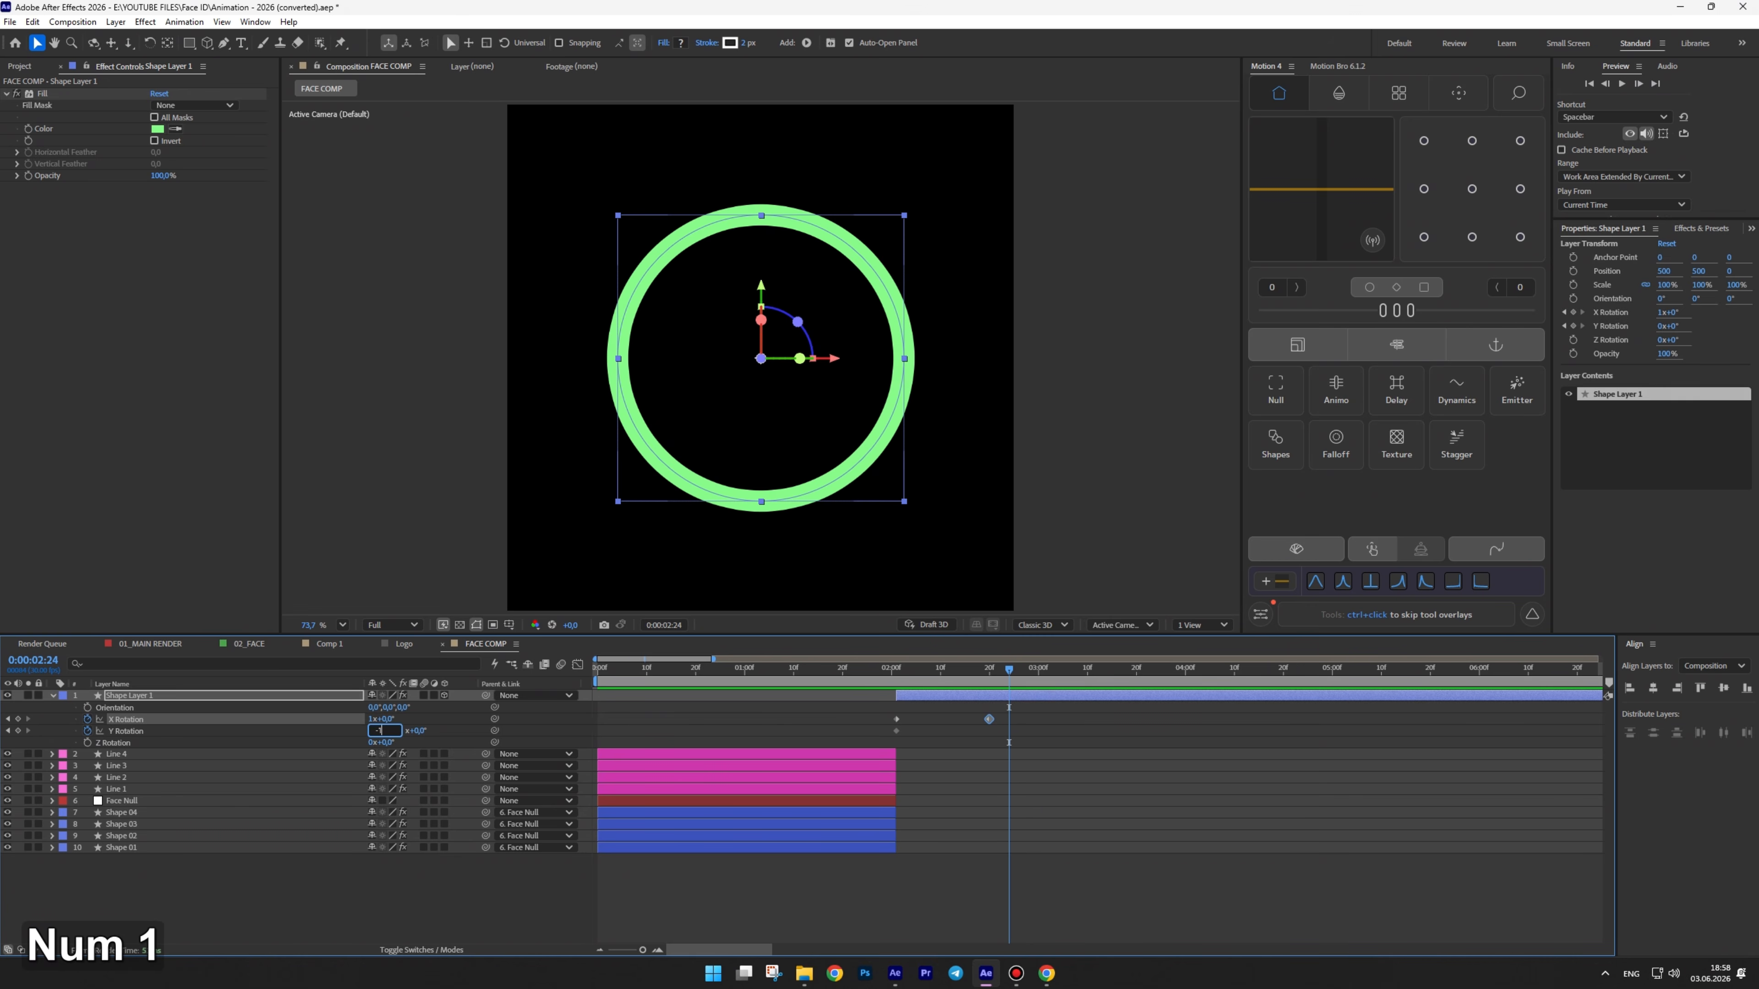
pyautogui.press('Return')
# Apply Easy Ease to all X and Y Rotation keyframes and reshape their speed curves for a faster start
pyautogui.moveTo(1025, 710); pyautogui.dragTo(863, 733)
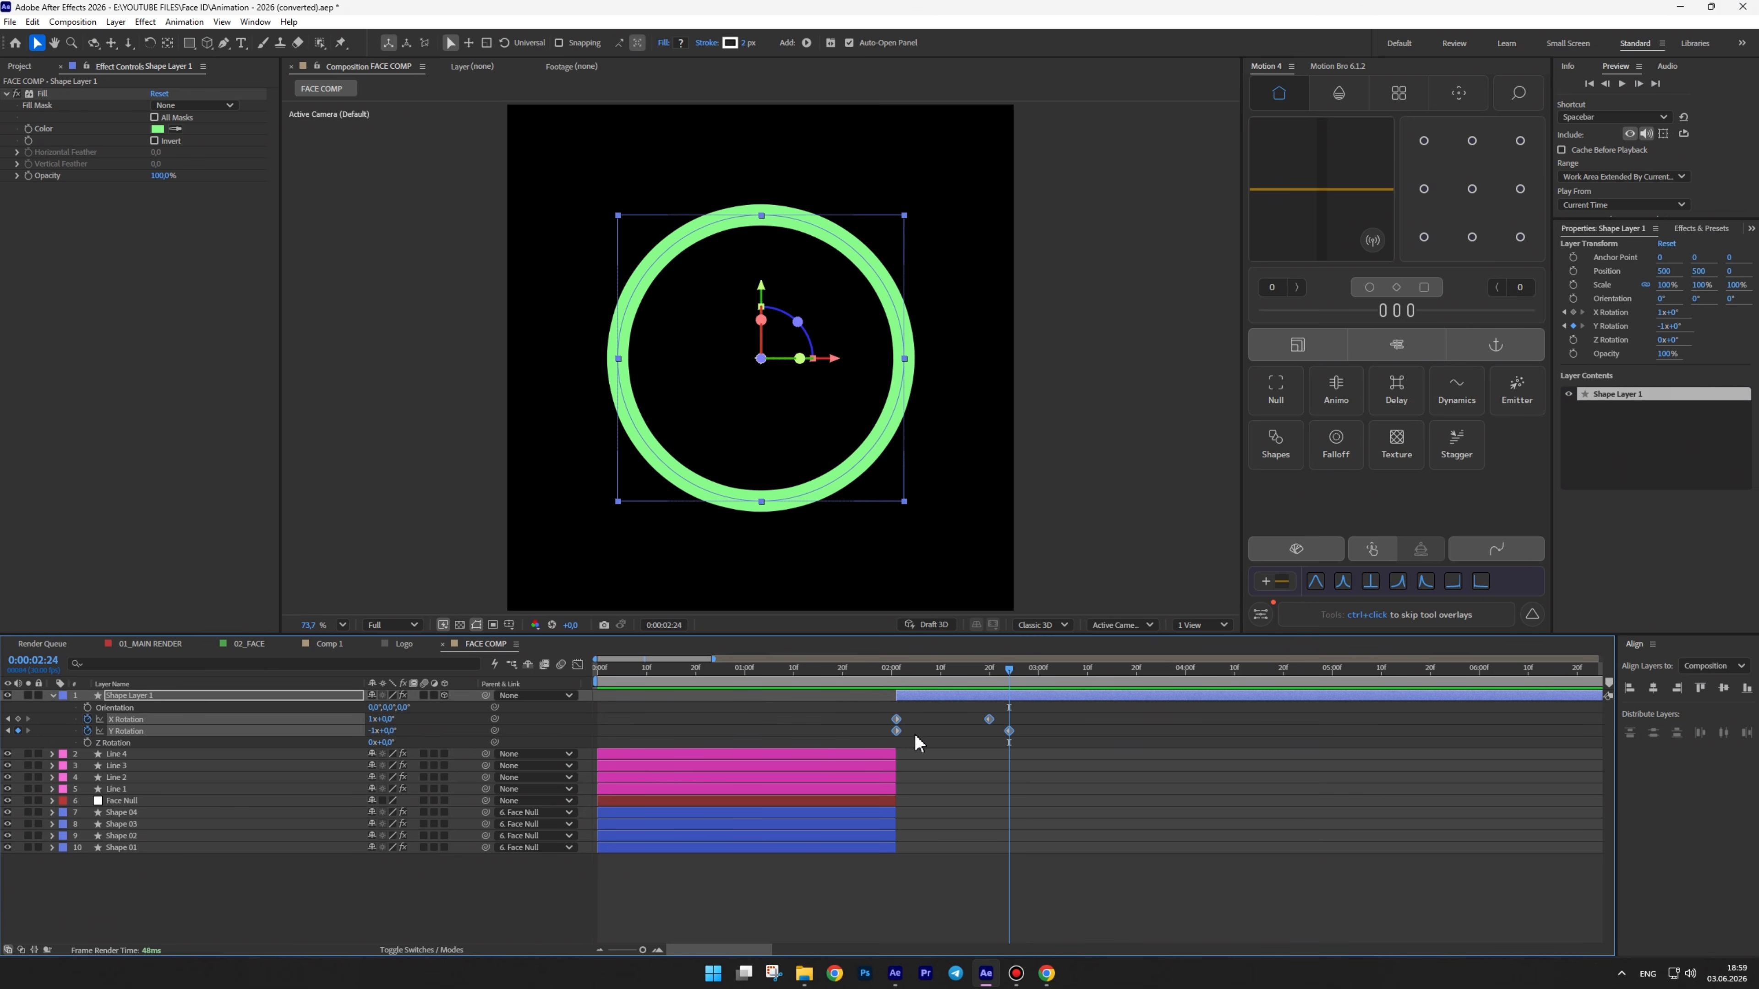
pyautogui.press('F9')
pyautogui.click(577, 666)
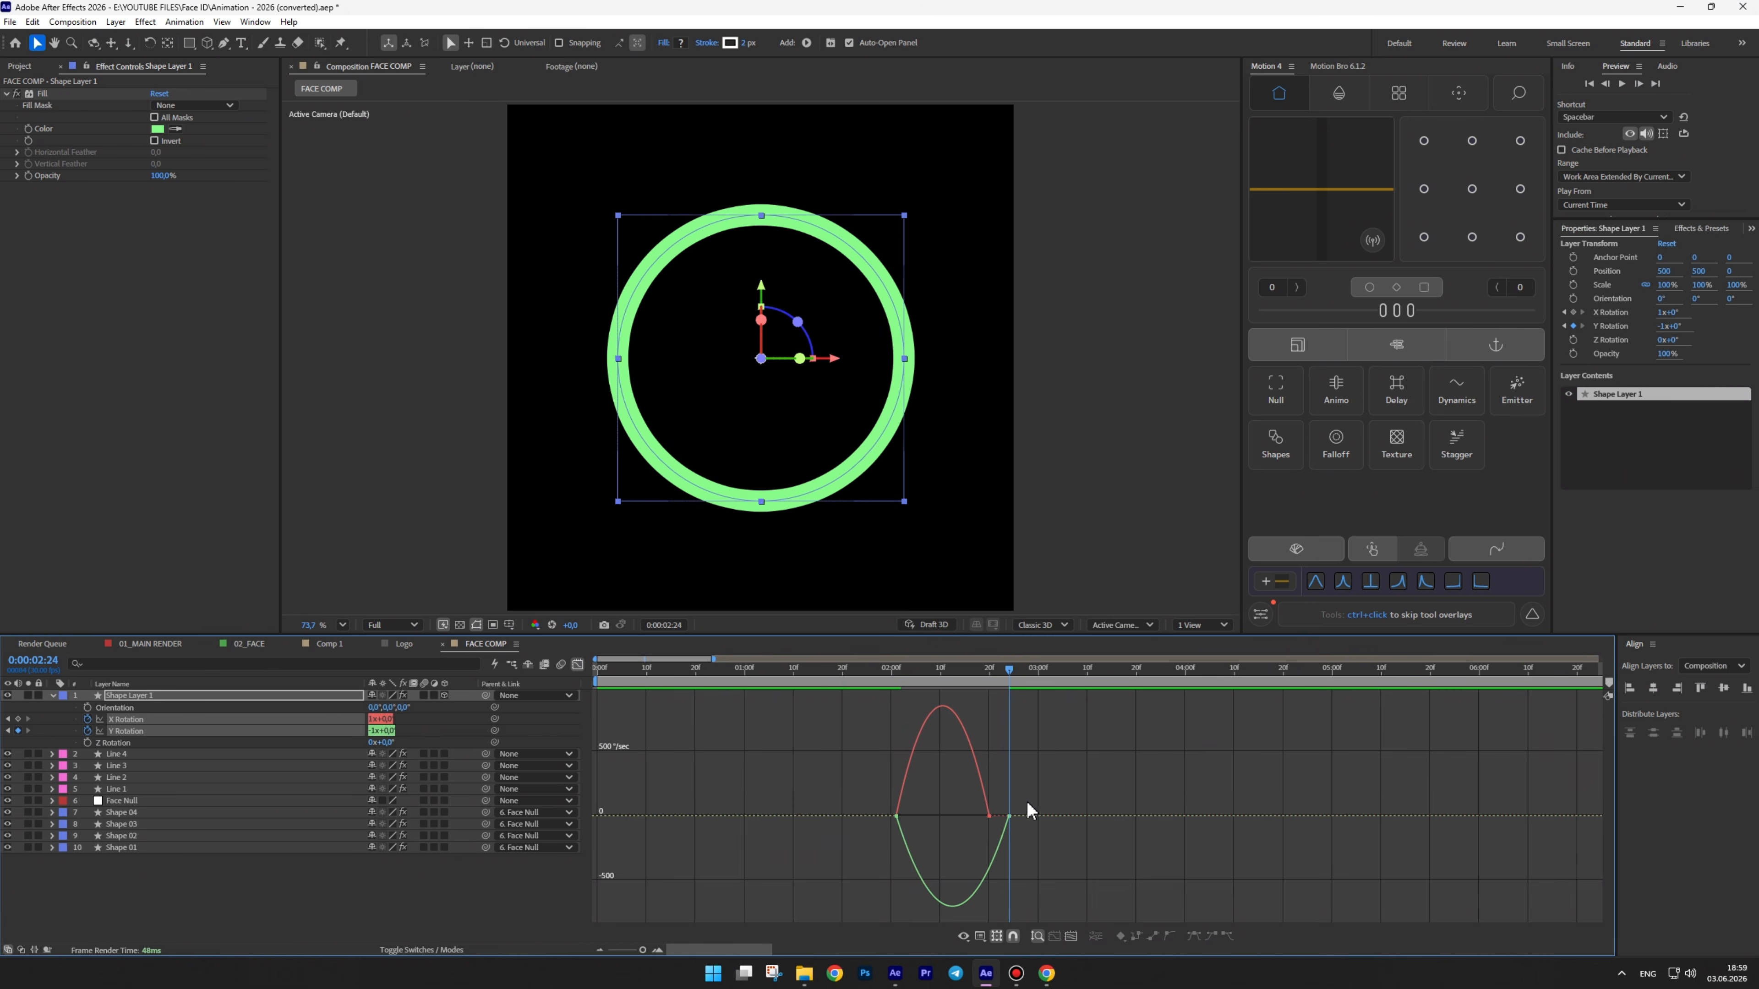
pyautogui.moveTo(1039, 809); pyautogui.dragTo(887, 828)
pyautogui.keyDown('alt'); pyautogui.scroll(6, 950, 833); pyautogui.keyUp('alt')
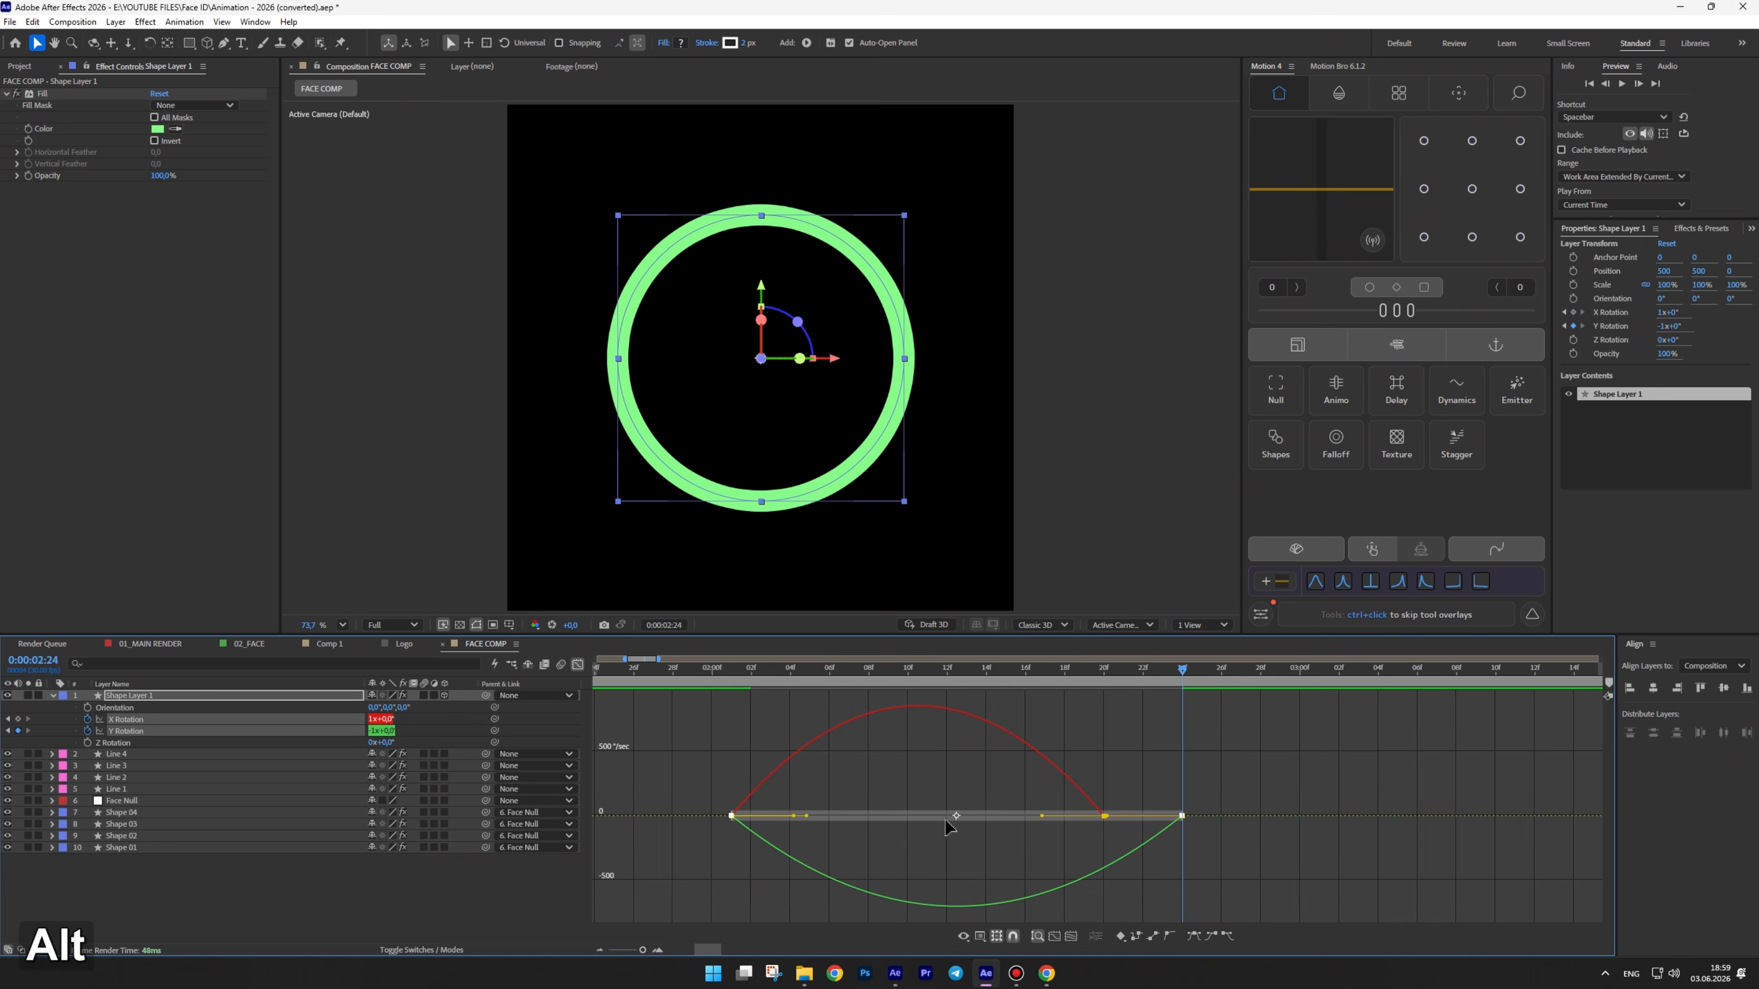
pyautogui.moveTo(1041, 816); pyautogui.dragTo(1068, 816)
pyautogui.moveTo(807, 815); pyautogui.dragTo(732, 815)
pyautogui.click(578, 665)
pyautogui.click(866, 719)
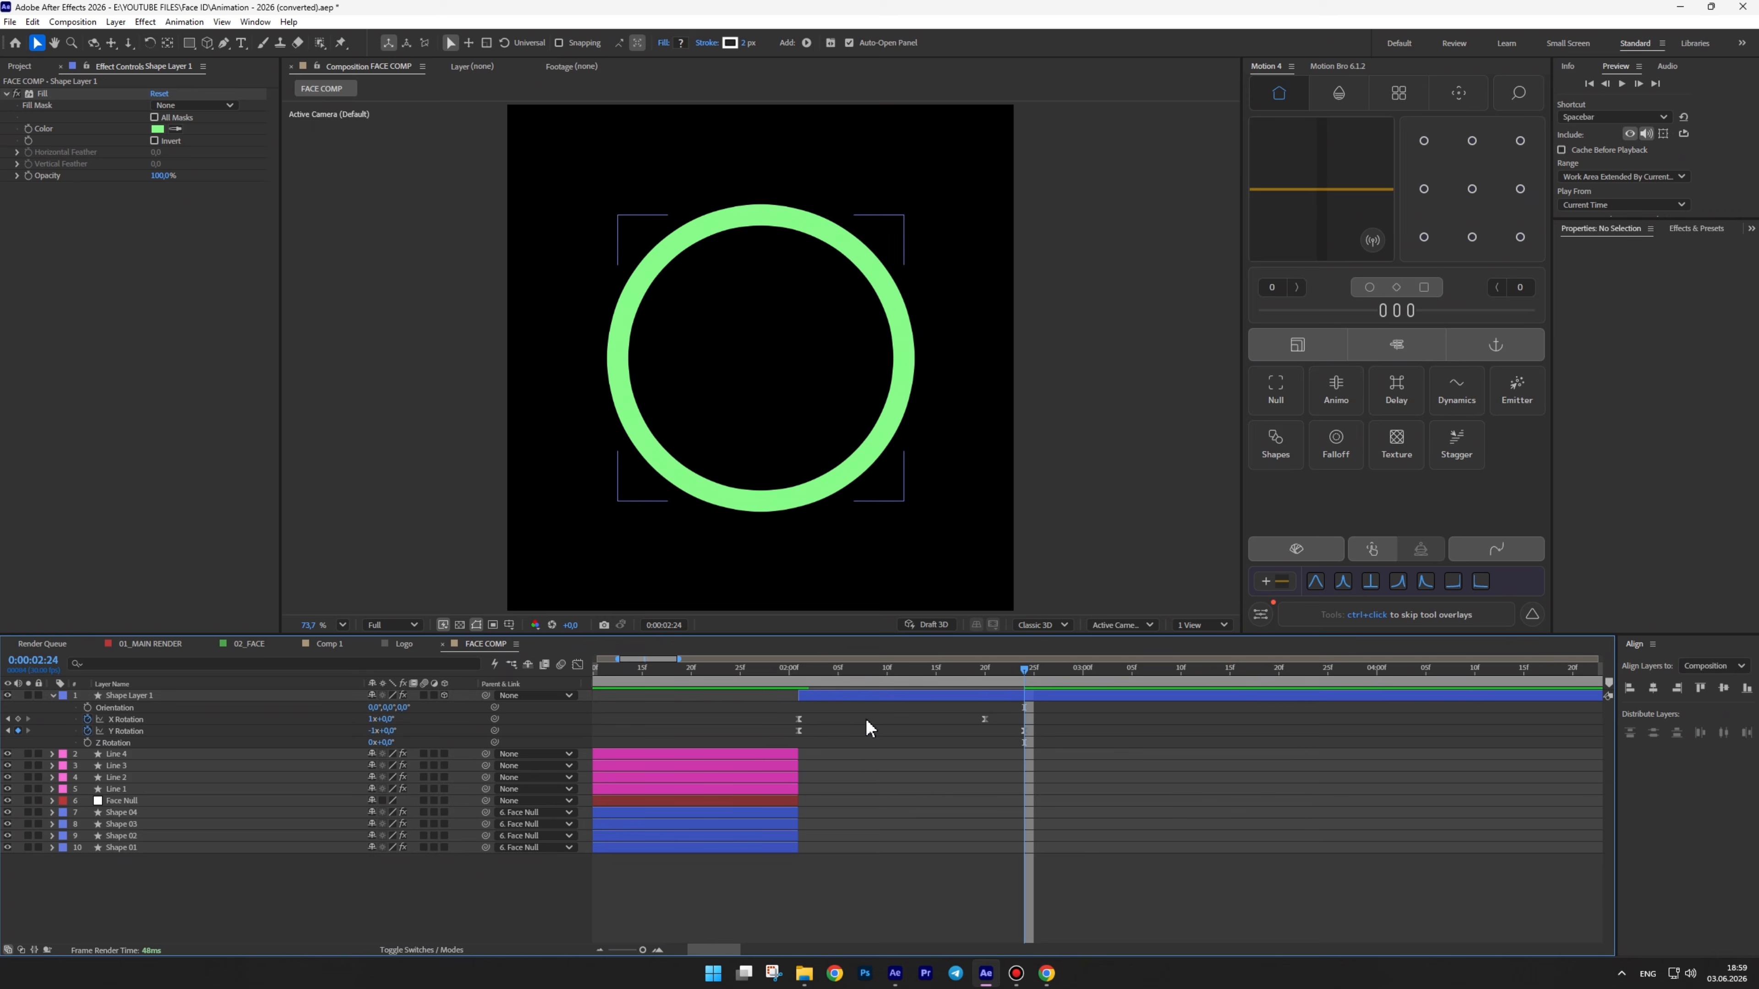
# Scrub through the ring's spin and shift the ending X and Y Rotation keyframes one frame later, to 0:00:02:21 and 0:00:02:25
pyautogui.click(761, 674)
pyautogui.moveTo(761, 675); pyautogui.dragTo(946, 652)
pyautogui.moveTo(1032, 710); pyautogui.dragTo(941, 736)
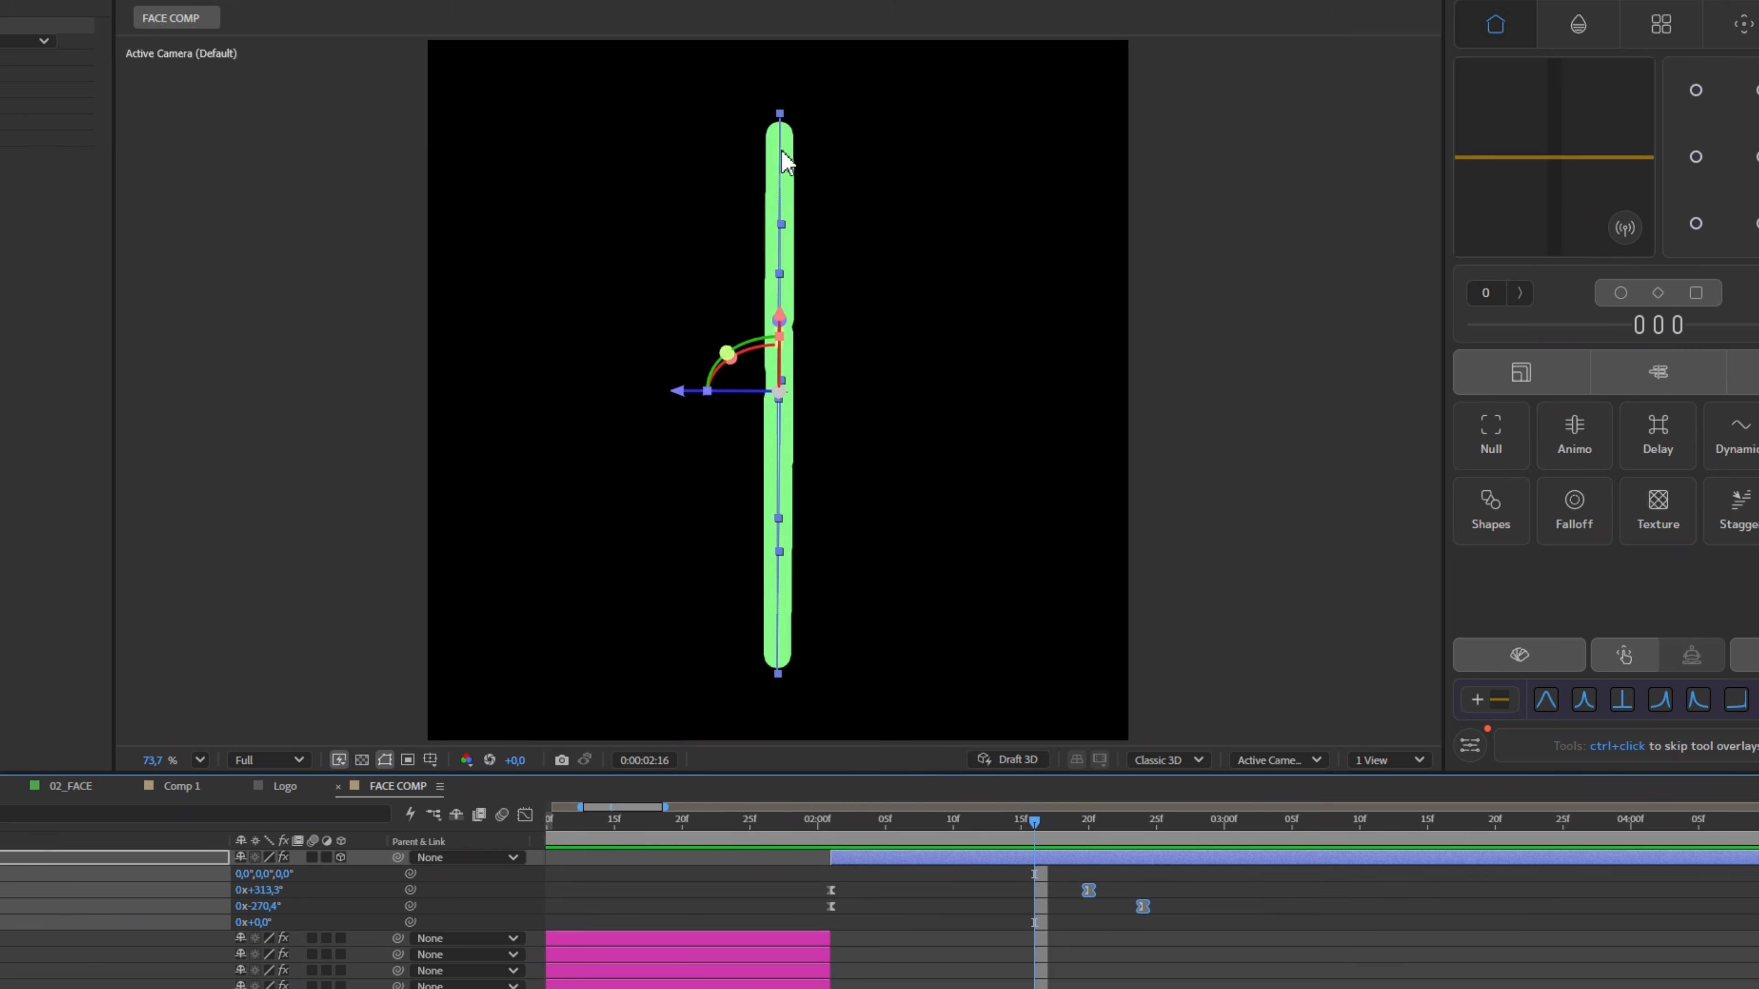
pyautogui.moveTo(1042, 828)
pyautogui.mouseDown()
pyautogui.moveTo(1023, 826)
pyautogui.moveTo(1039, 827)
pyautogui.mouseUp()
pyautogui.moveTo(1093, 891); pyautogui.dragTo(1103, 891)
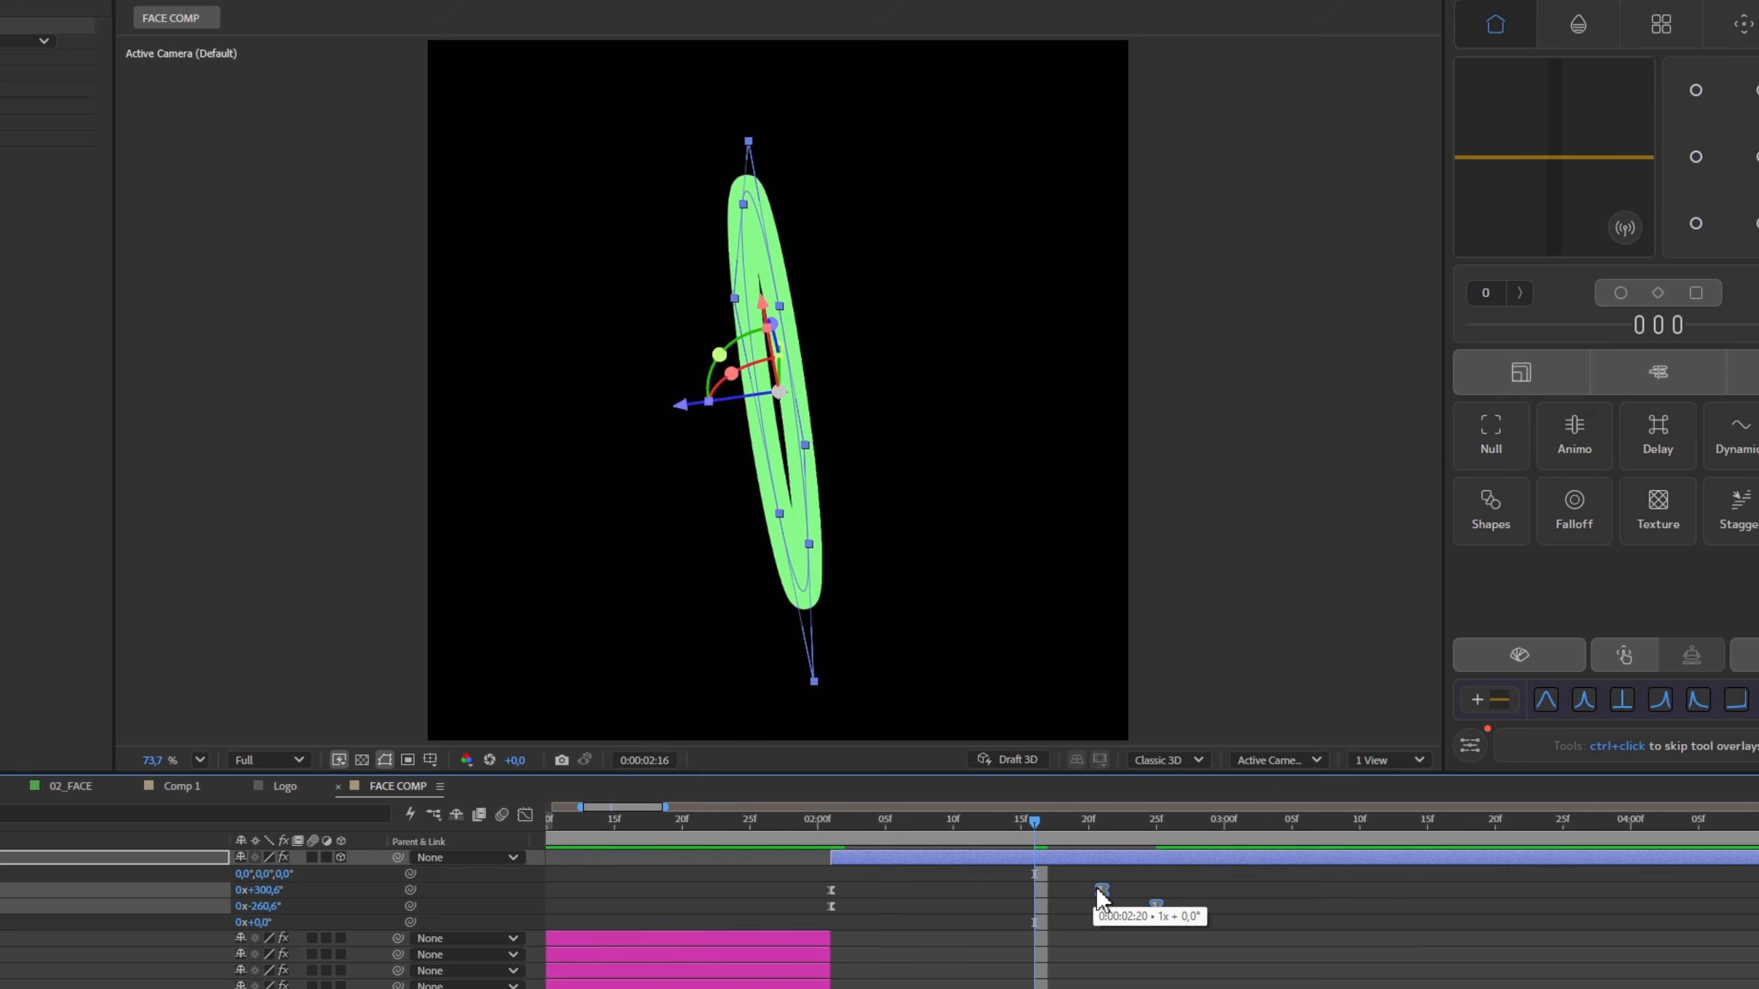
pyautogui.click(1072, 896)
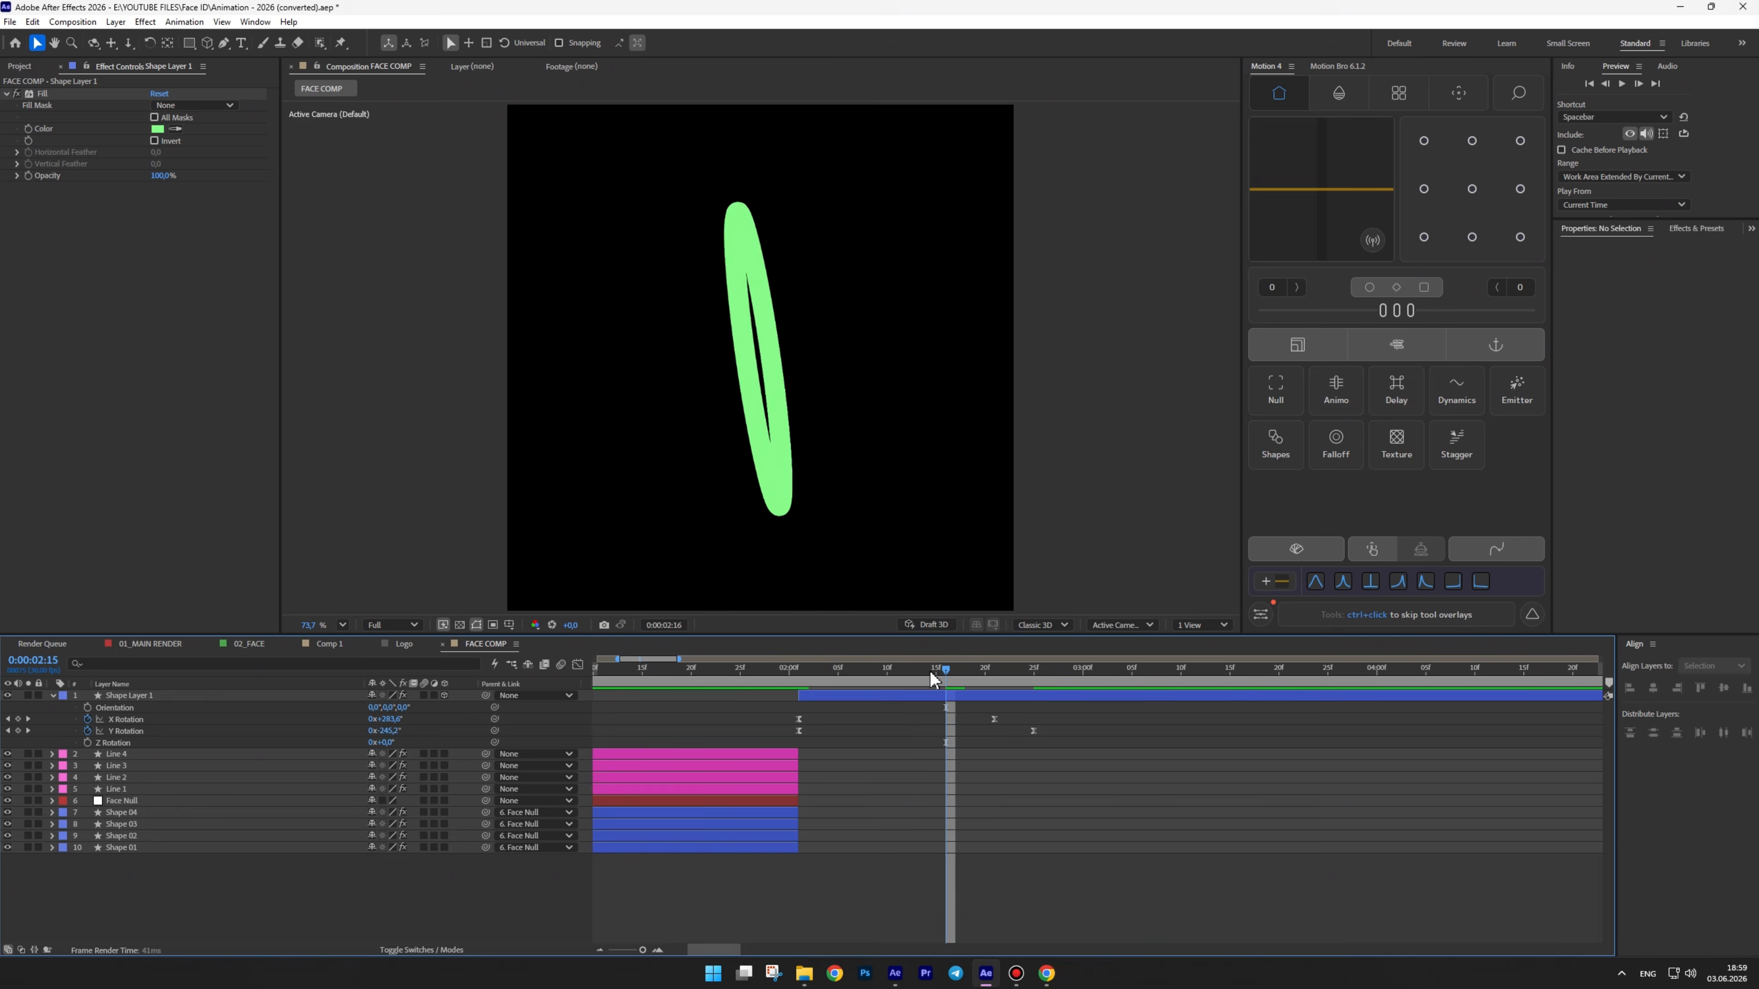
# Play back the transition from the closing arcs into the spinning ring
pyautogui.moveTo(930, 670); pyautogui.dragTo(800, 677)
pyautogui.press('space')
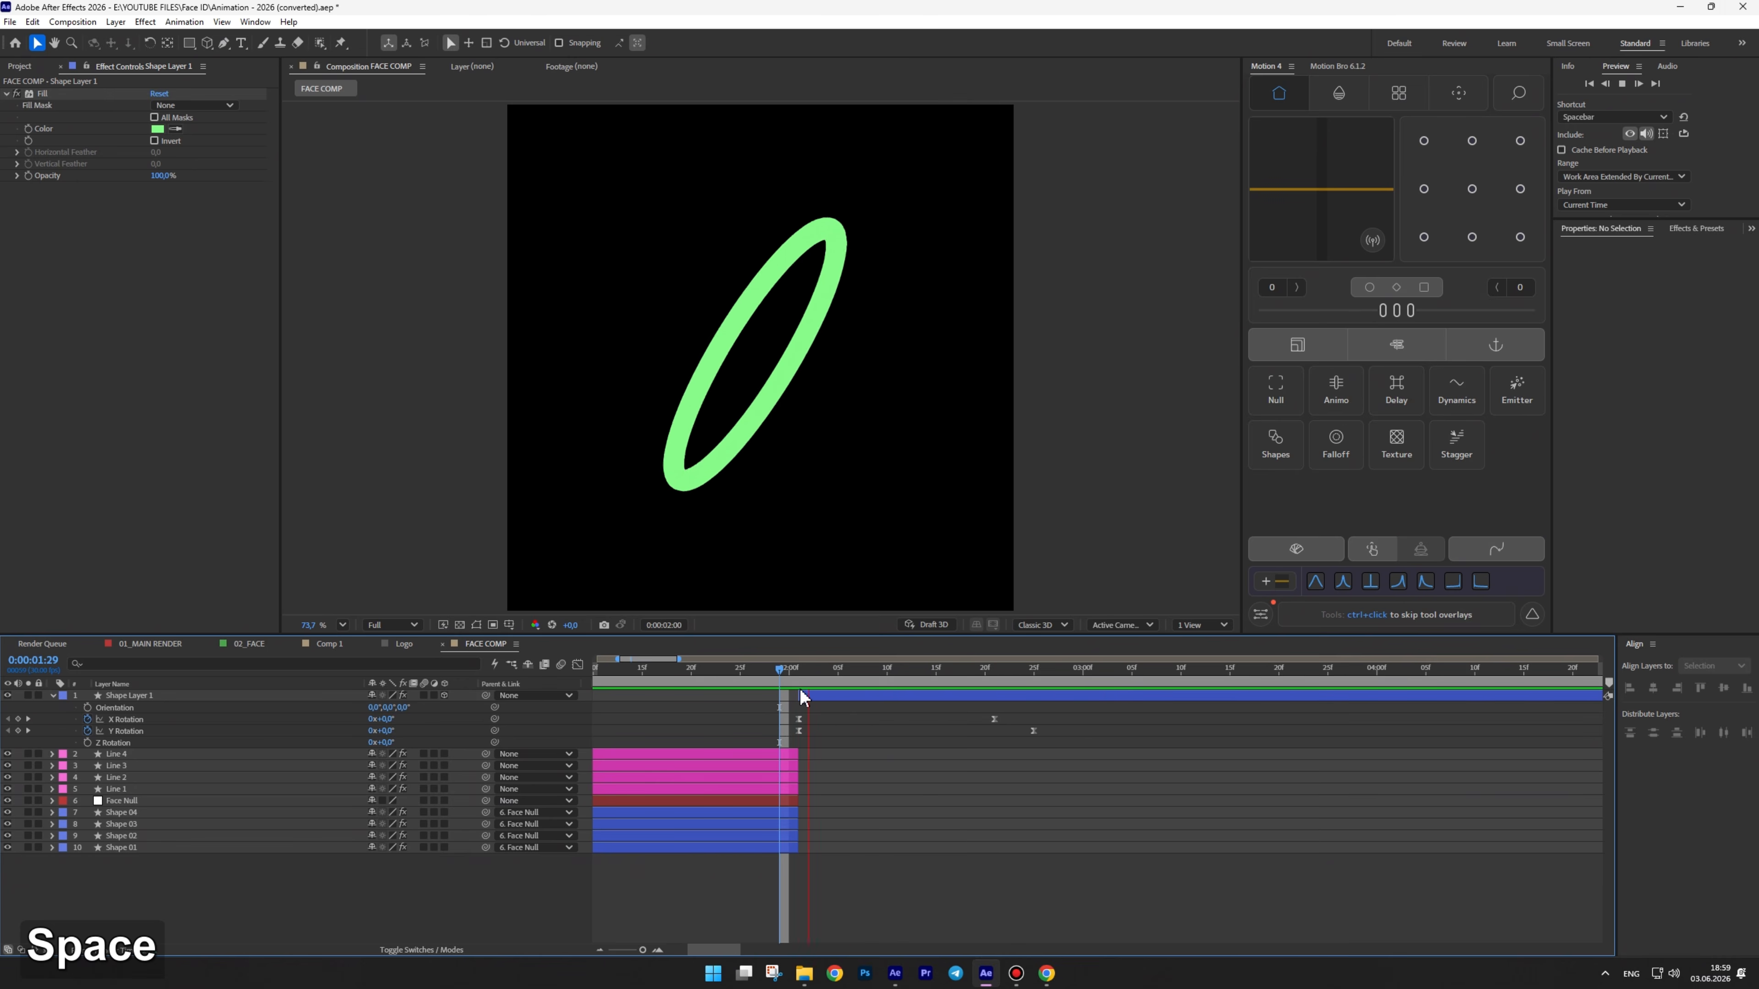
pyautogui.click(666, 675)
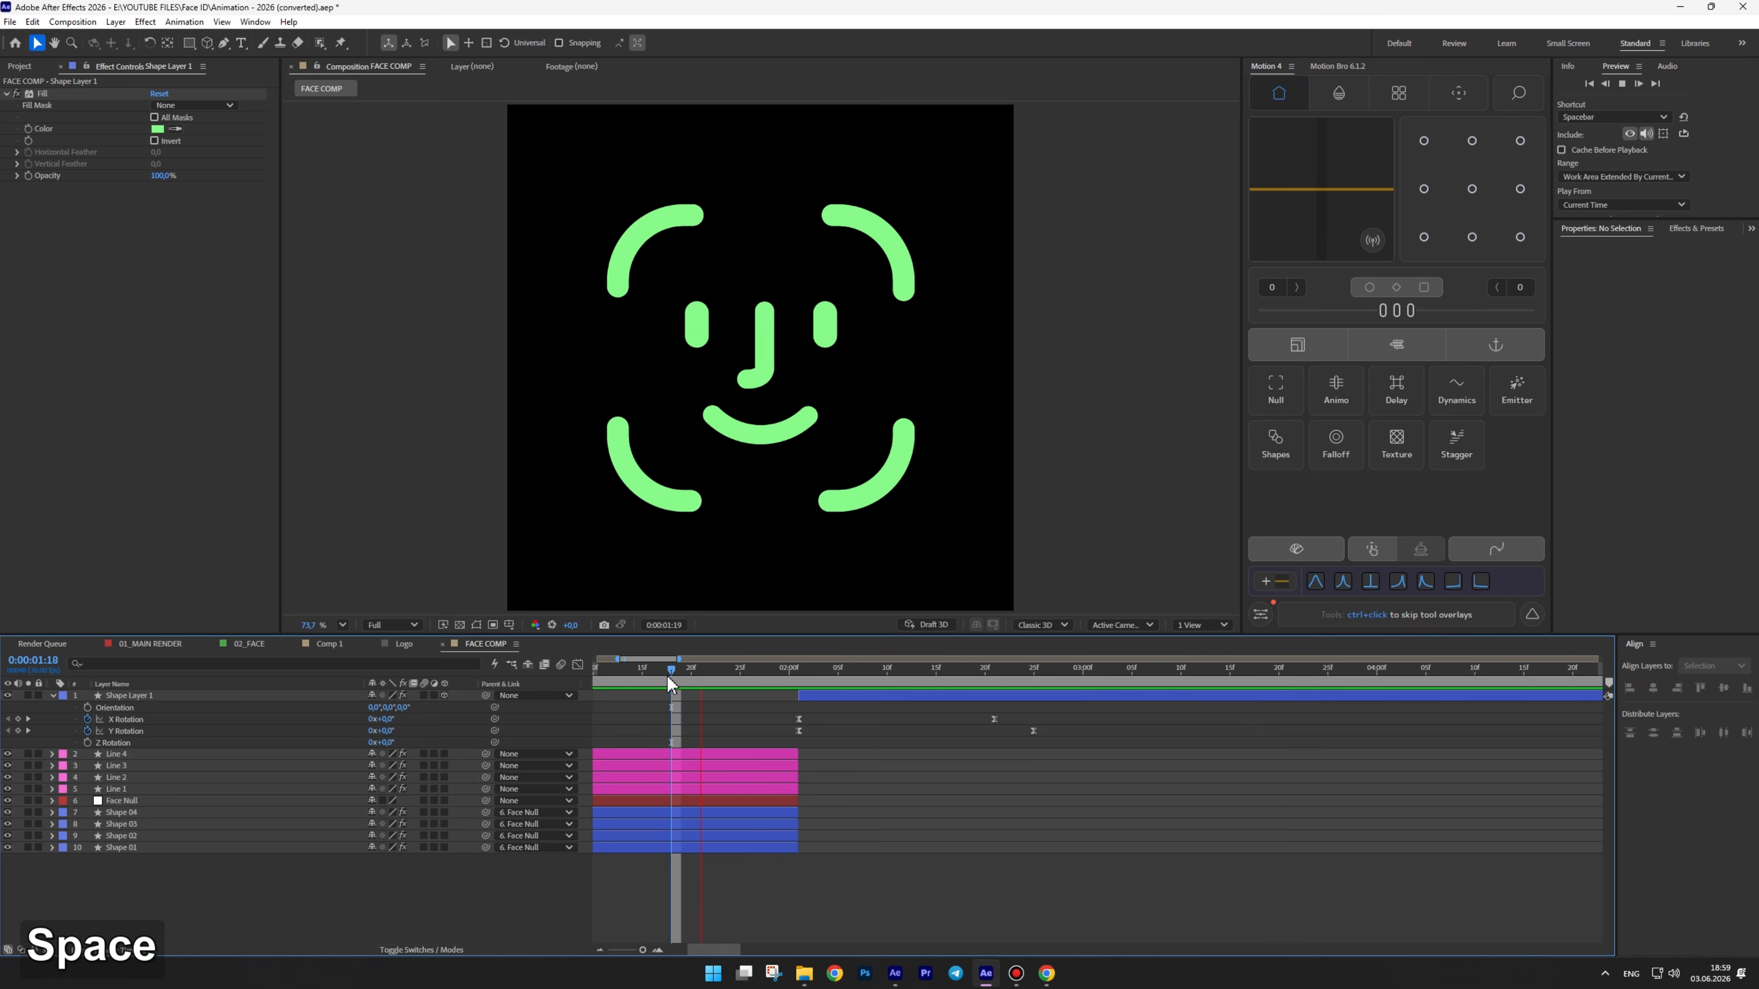
# Duplicate the ring layer at 0:00:02:01 and reveal the copy's rotation keyframes
pyautogui.keyDown('shift'); pyautogui.click(823, 697); pyautogui.keyUp('shift')
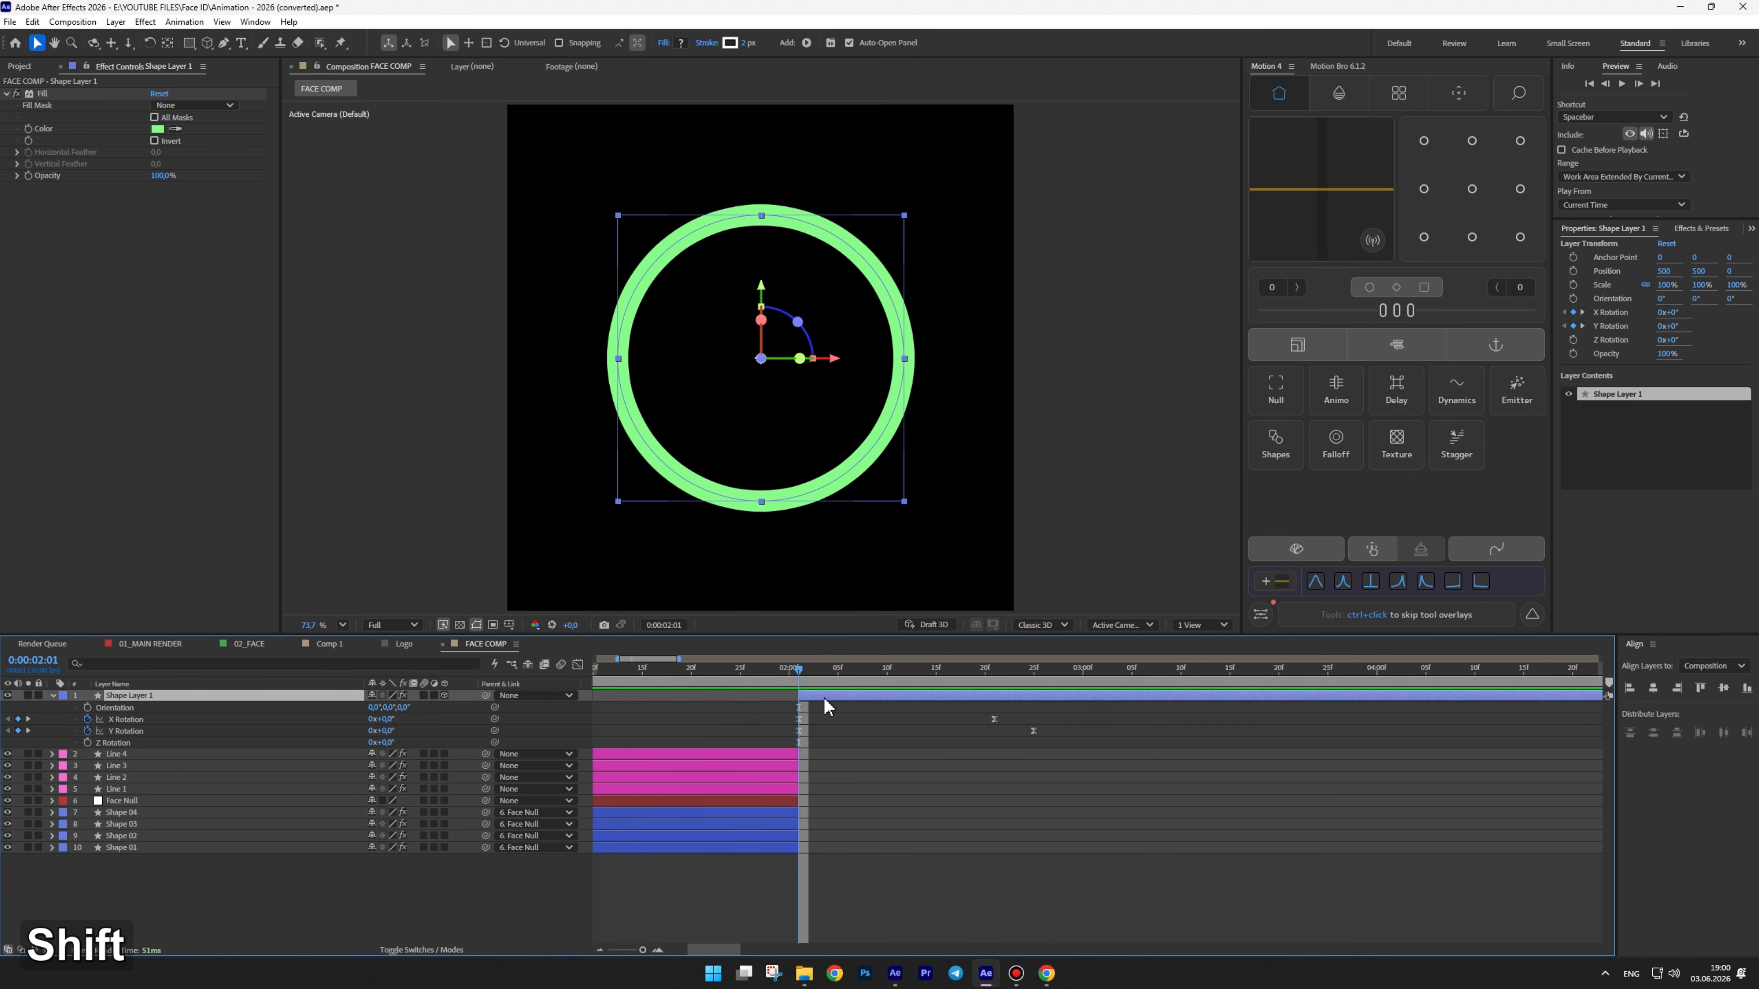
pyautogui.hotkey('ctrl', 'd')
pyautogui.press('u')
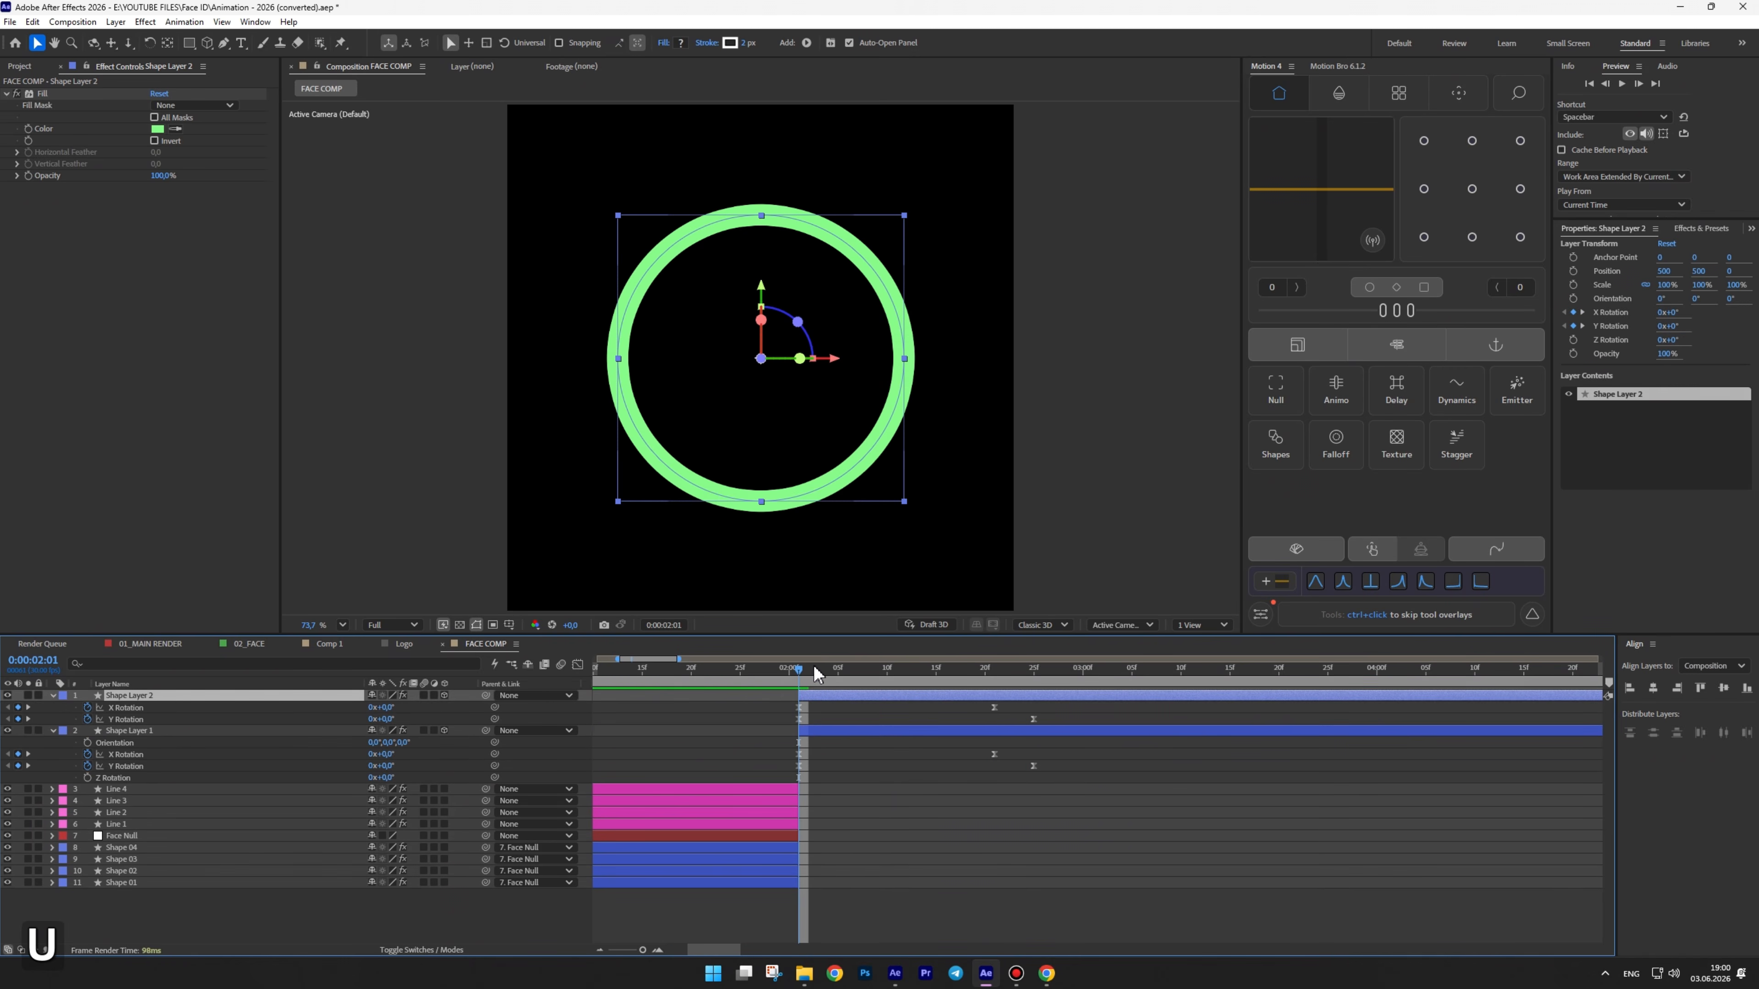
# Add middle keyframes to the copied ring, X Rotation about 308° and Y Rotation about -153°, and stagger them to 0:00:02:11 and 0:00:02:14
pyautogui.moveTo(804, 676); pyautogui.dragTo(975, 676)
pyautogui.click(908, 673)
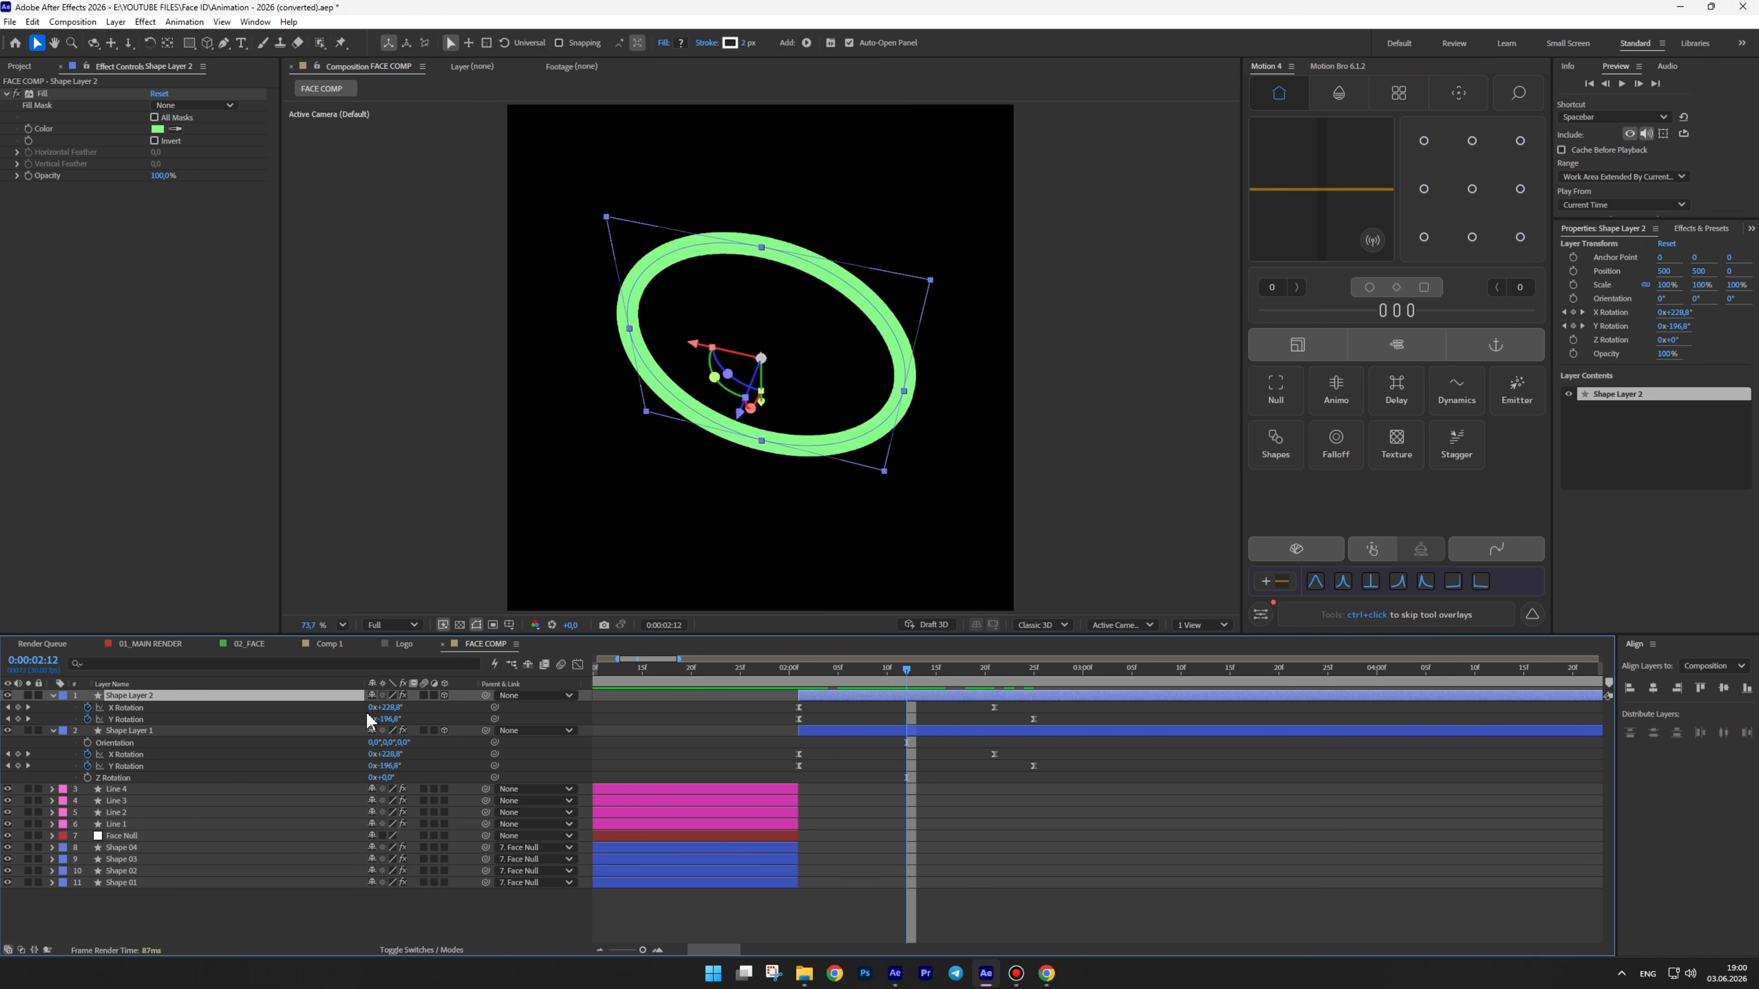
pyautogui.moveTo(392, 708); pyautogui.dragTo(429, 719)
pyautogui.hotkey('ctrl', 'z')
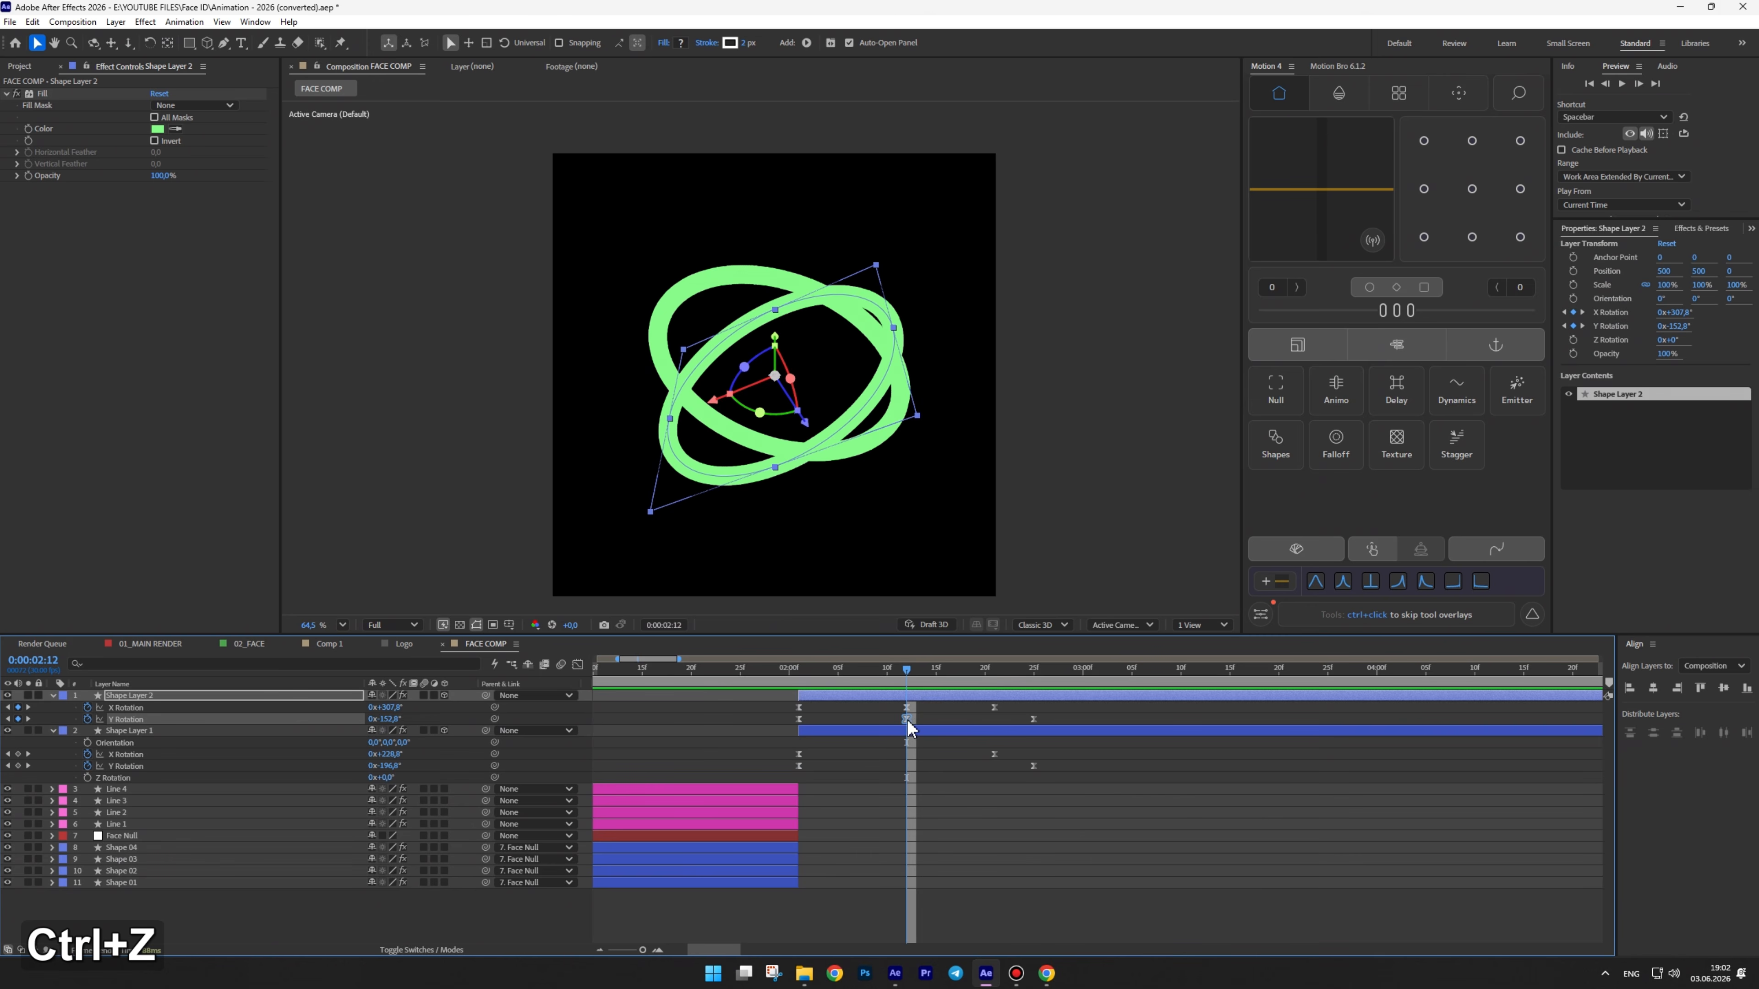
pyautogui.moveTo(907, 719)
pyautogui.mouseDown()
pyautogui.moveTo(928, 718)
pyautogui.moveTo(897, 709)
pyautogui.mouseUp()
pyautogui.click(874, 710)
# Play back the face-to-ring transition from about 0:00:01:16 and scrub through the two crossing rings
pyautogui.click(650, 672)
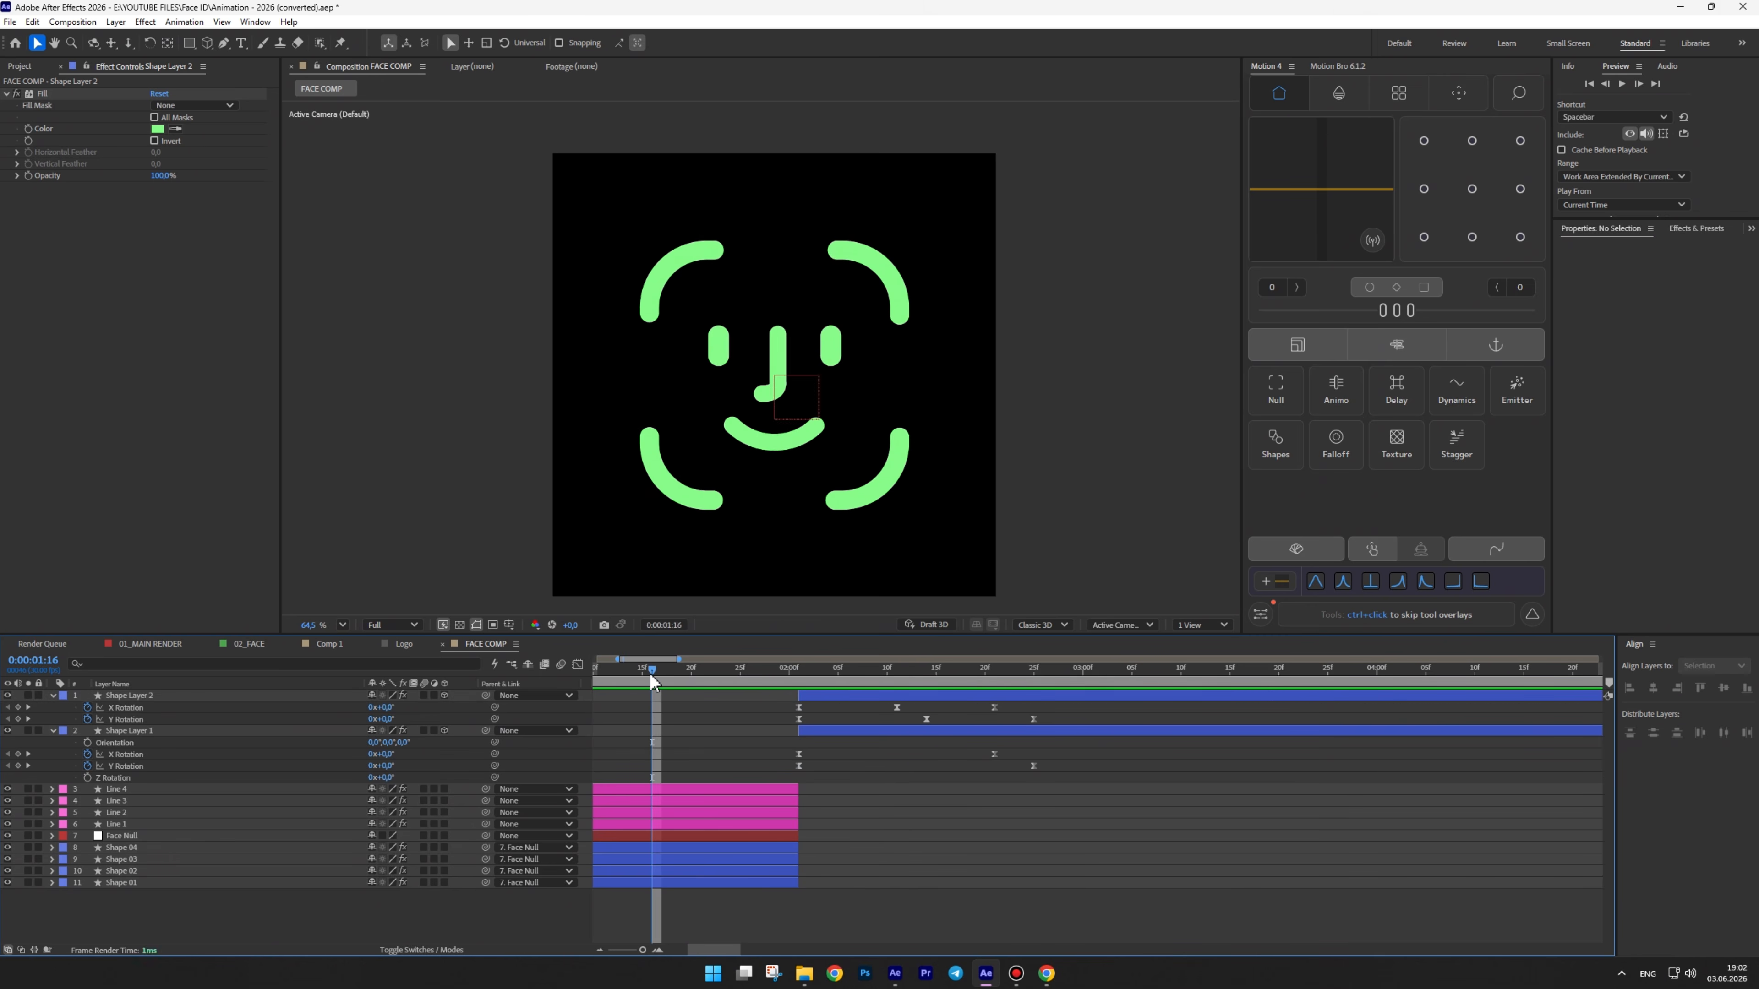
pyautogui.press('space')
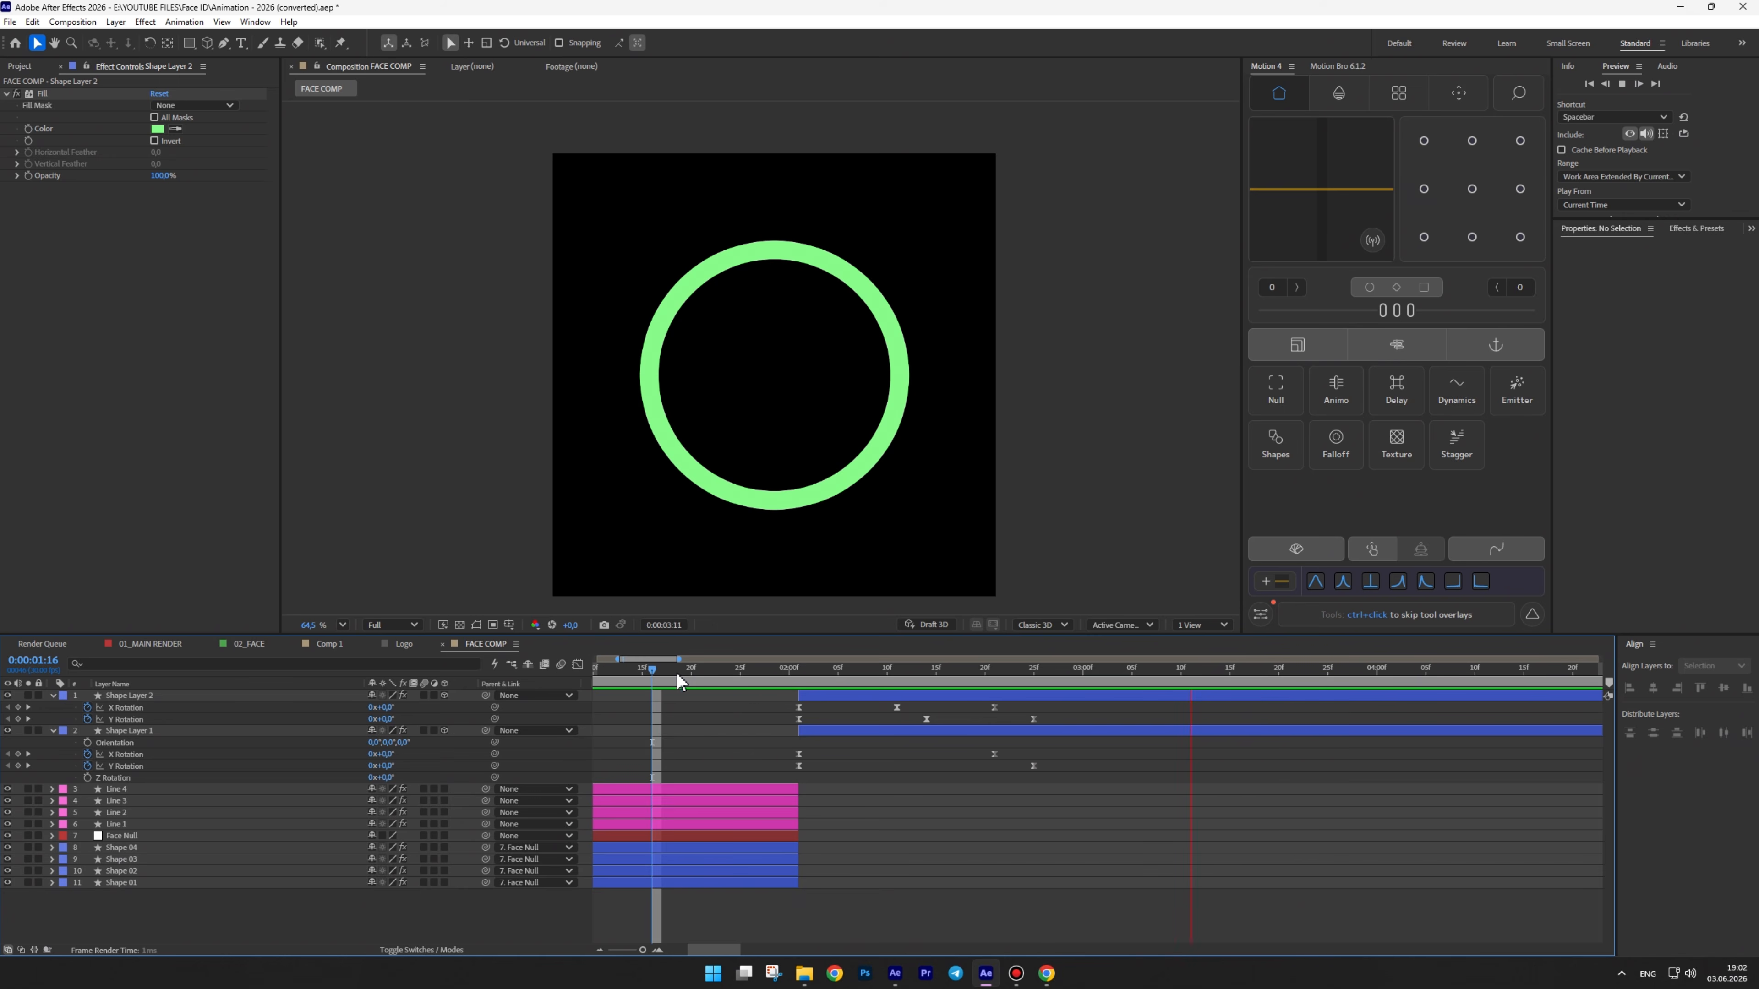
pyautogui.press('space')
pyautogui.click(679, 674)
pyautogui.moveTo(678, 672); pyautogui.dragTo(1056, 666)
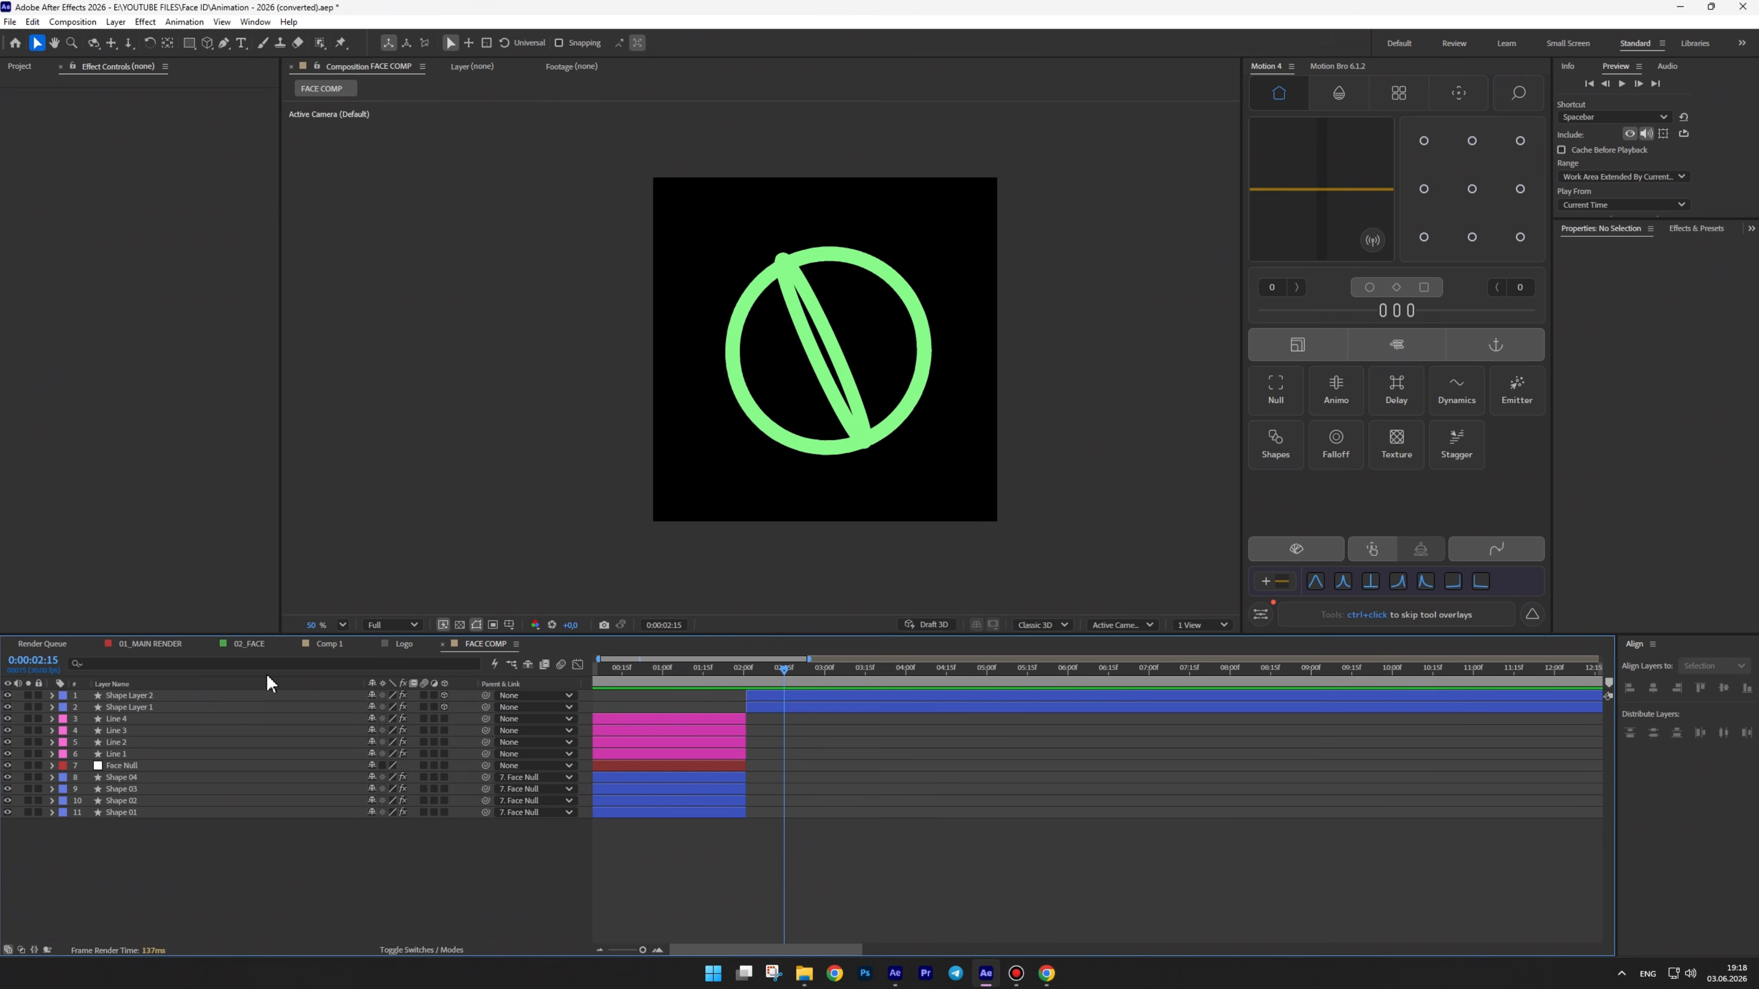
# Examine the motion-blurred rings in the 02_FACE composition around 0:00:02:11 and return to FACE COMP at 0:00:02:08
pyautogui.click(249, 643)
pyautogui.moveTo(1153, 670); pyautogui.dragTo(1008, 669)
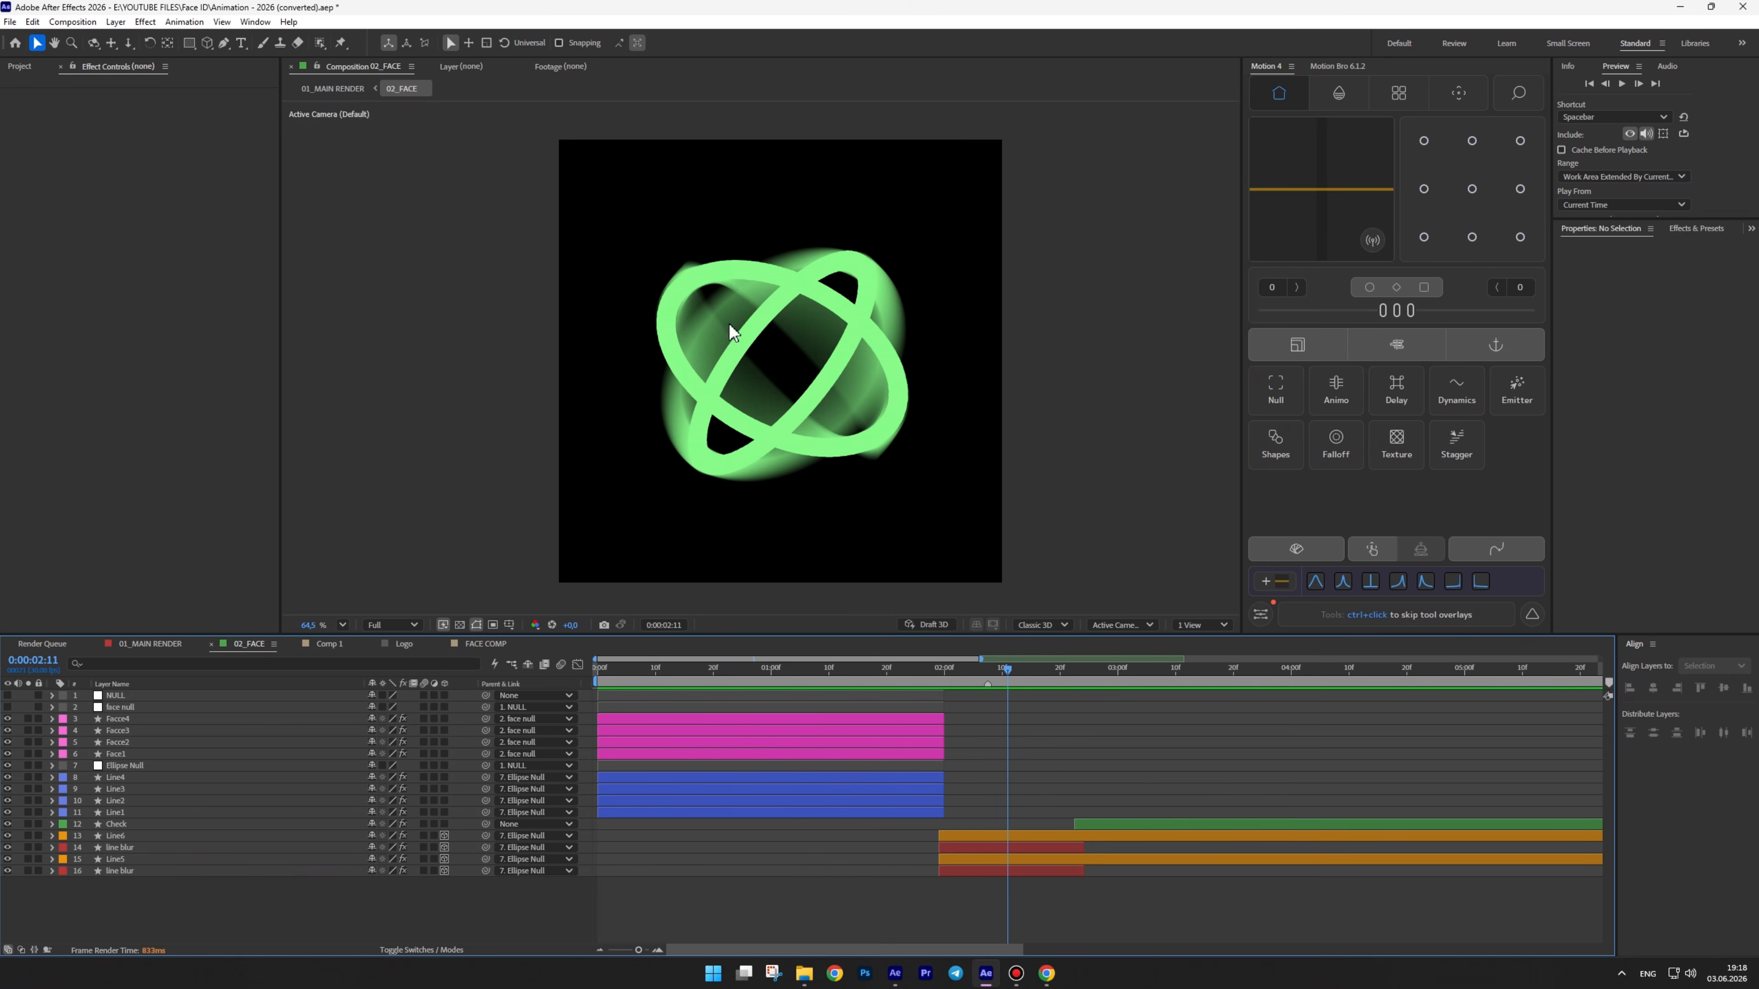
pyautogui.click(486, 644)
pyautogui.moveTo(794, 671); pyautogui.dragTo(783, 668)
# Solo Shape Layer 1 and duplicate it
pyautogui.click(122, 707)
pyautogui.click(28, 708)
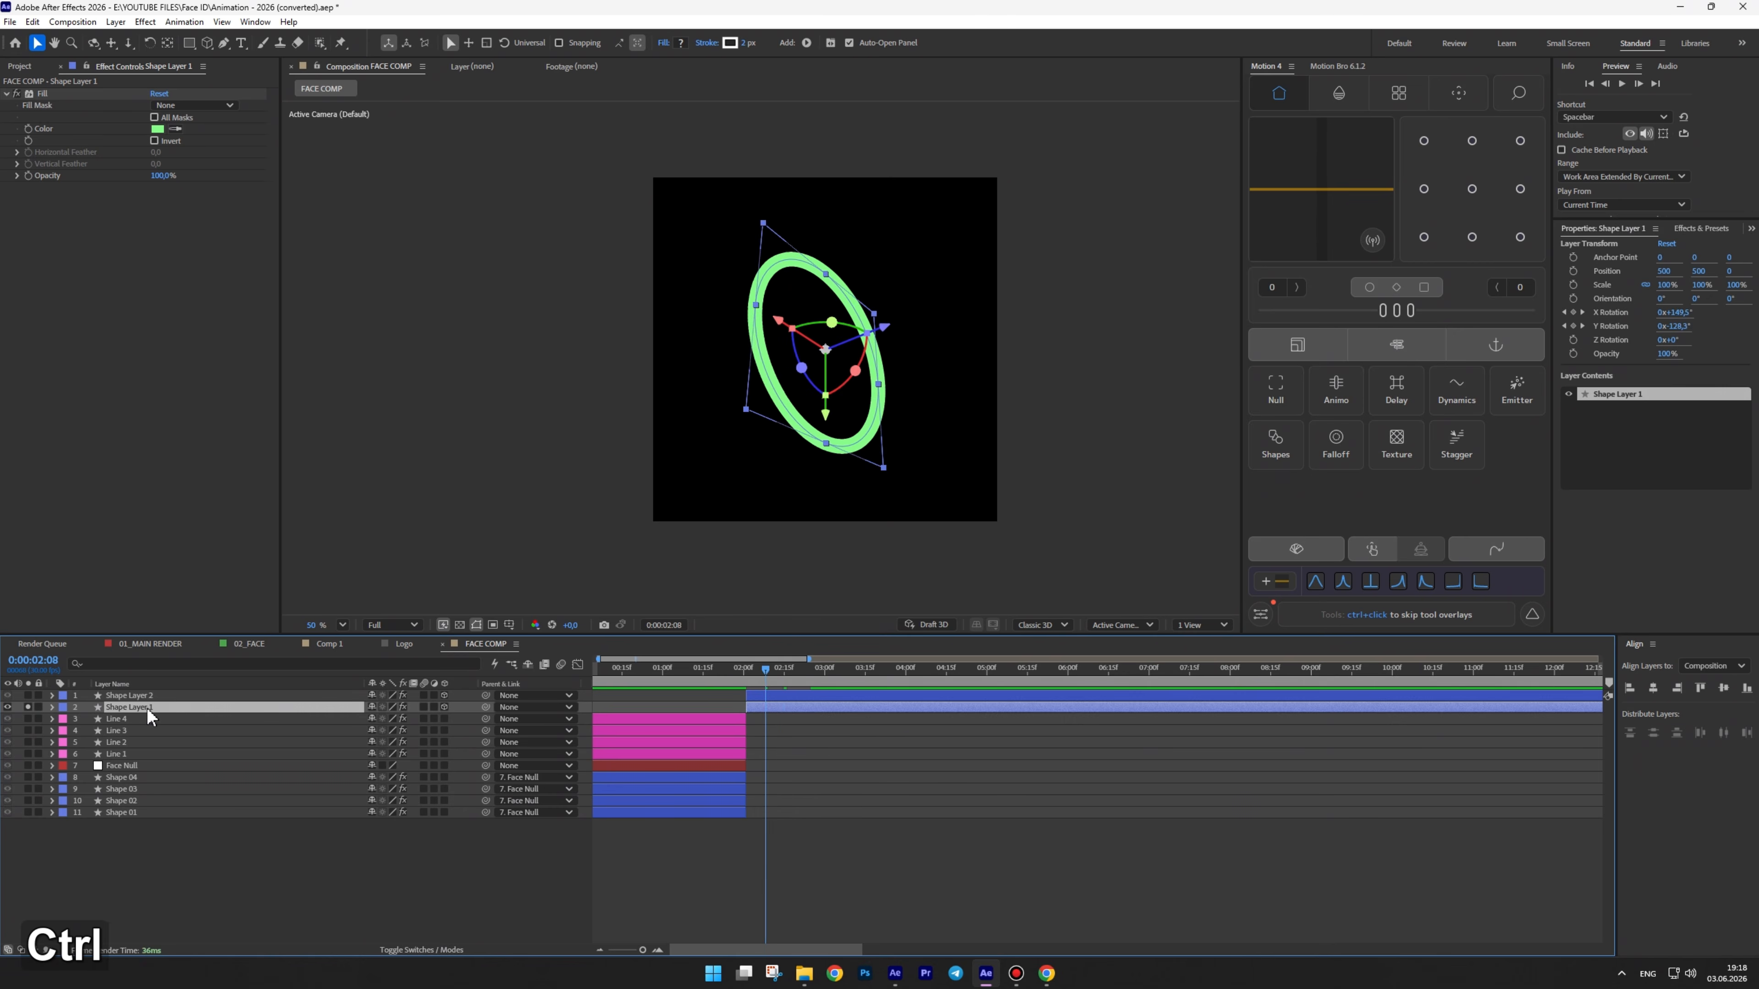
pyautogui.hotkey('ctrl', 'd')
# Rename the duplicated ring layer Effect and give it an Orange label colour
pyautogui.press('Return')
pyautogui.write('Eff')
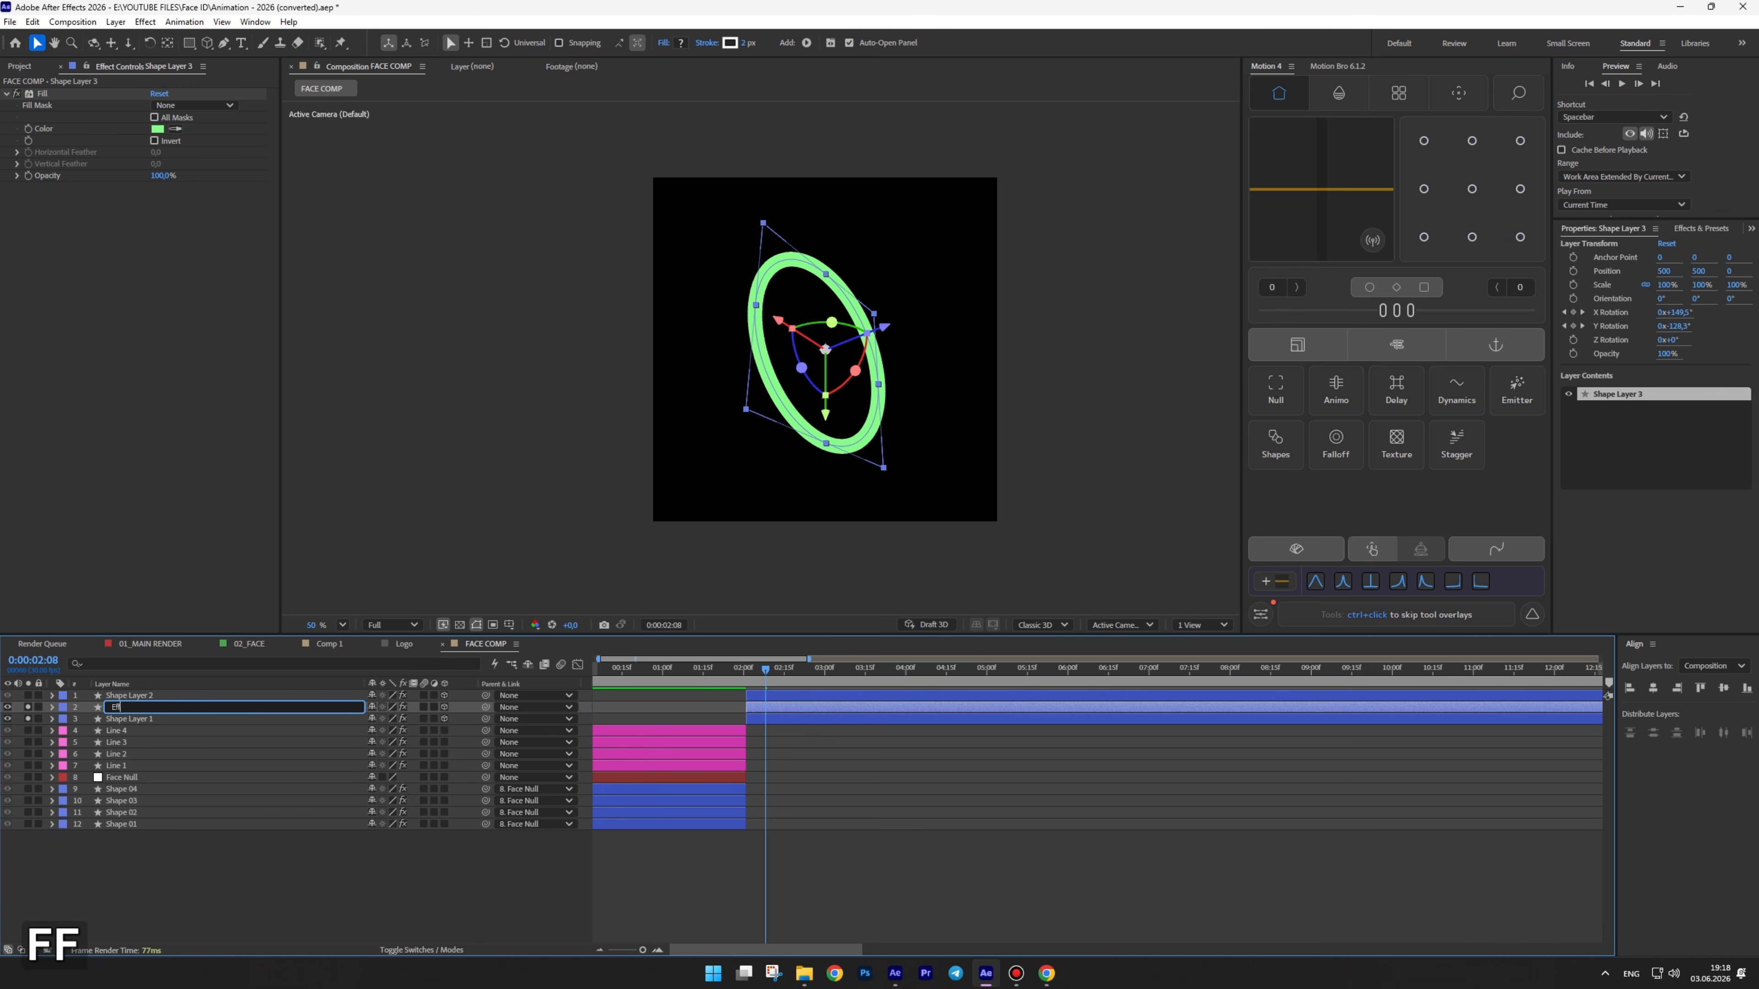
pyautogui.write('ect')
pyautogui.press('Return')
pyautogui.click(62, 707)
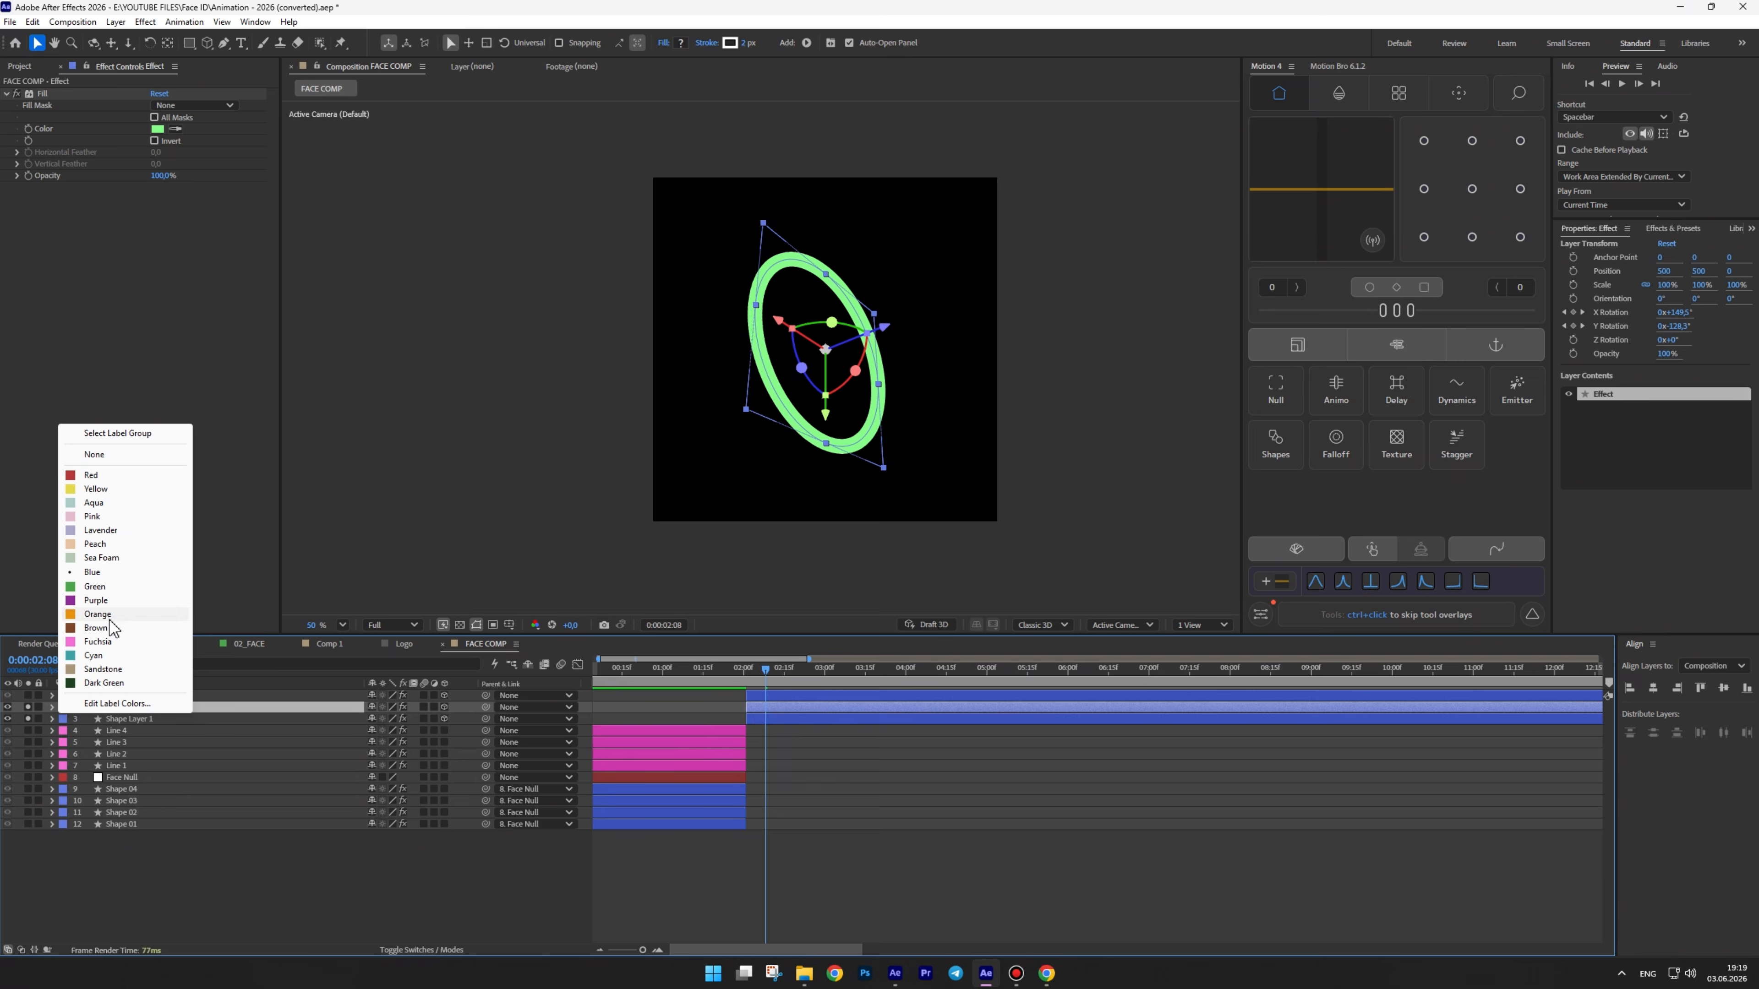
pyautogui.click(114, 627)
# Remove the layer styles from the Effect layer and set its shape stroke width to 45 px
pyautogui.click(51, 707)
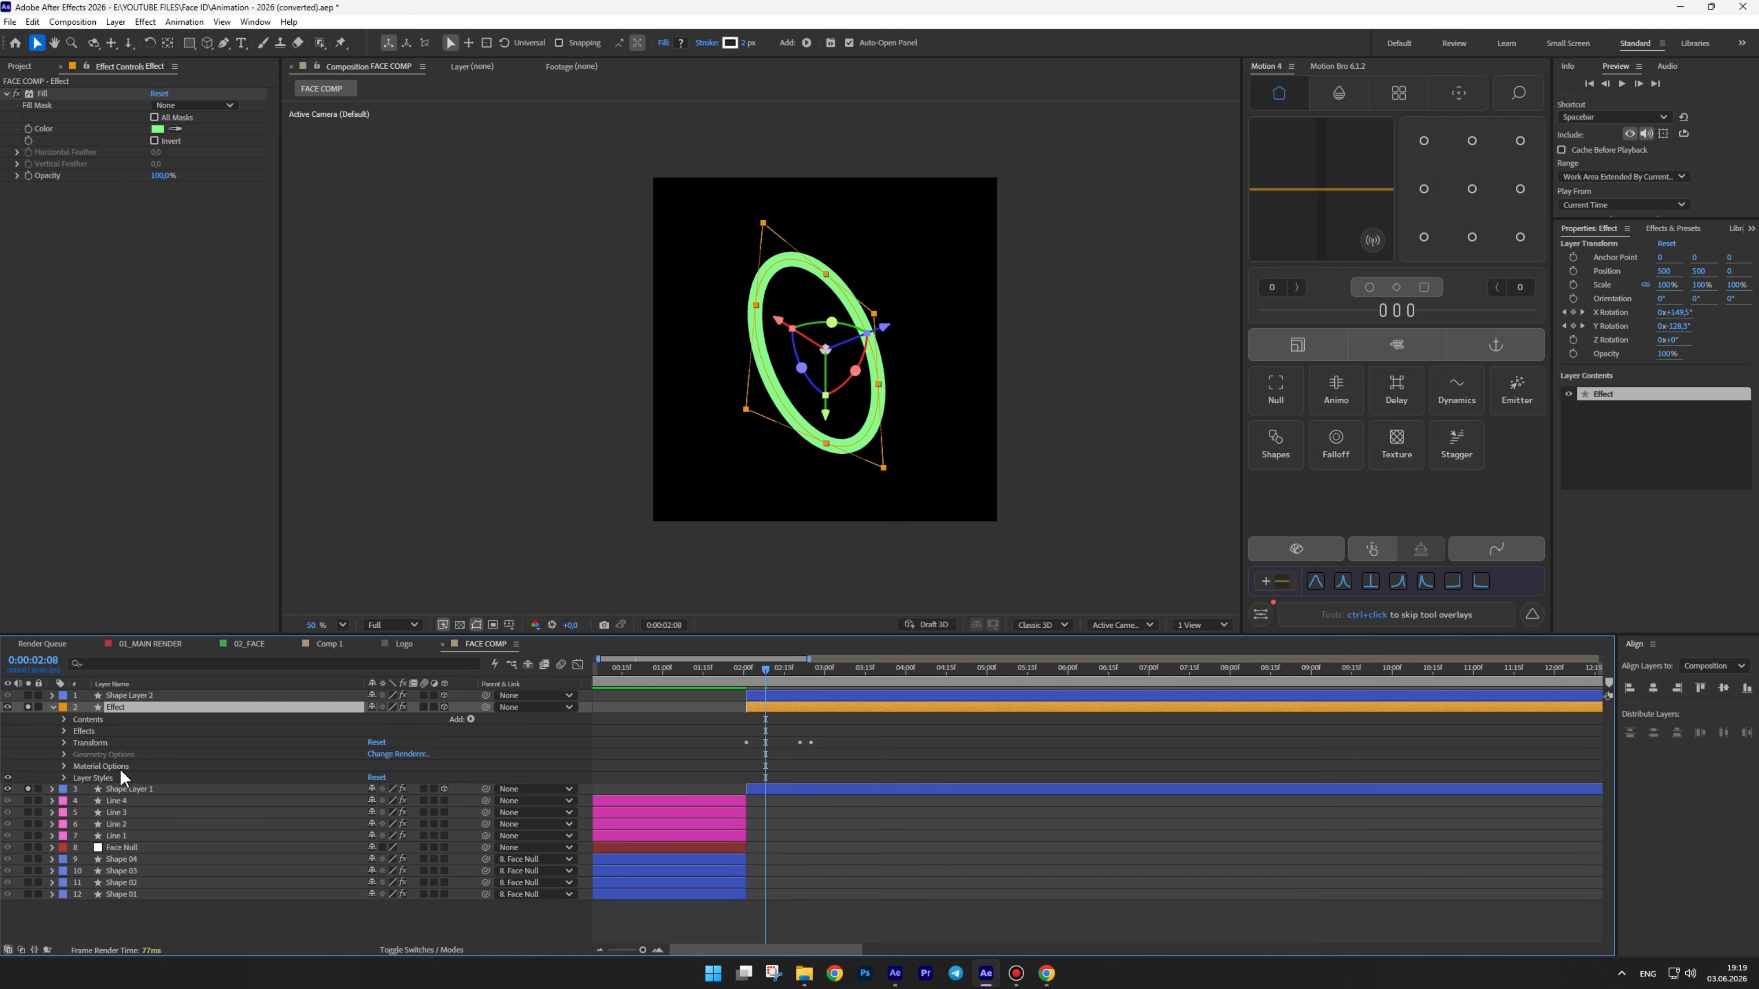
pyautogui.click(83, 775)
pyautogui.press('Delete')
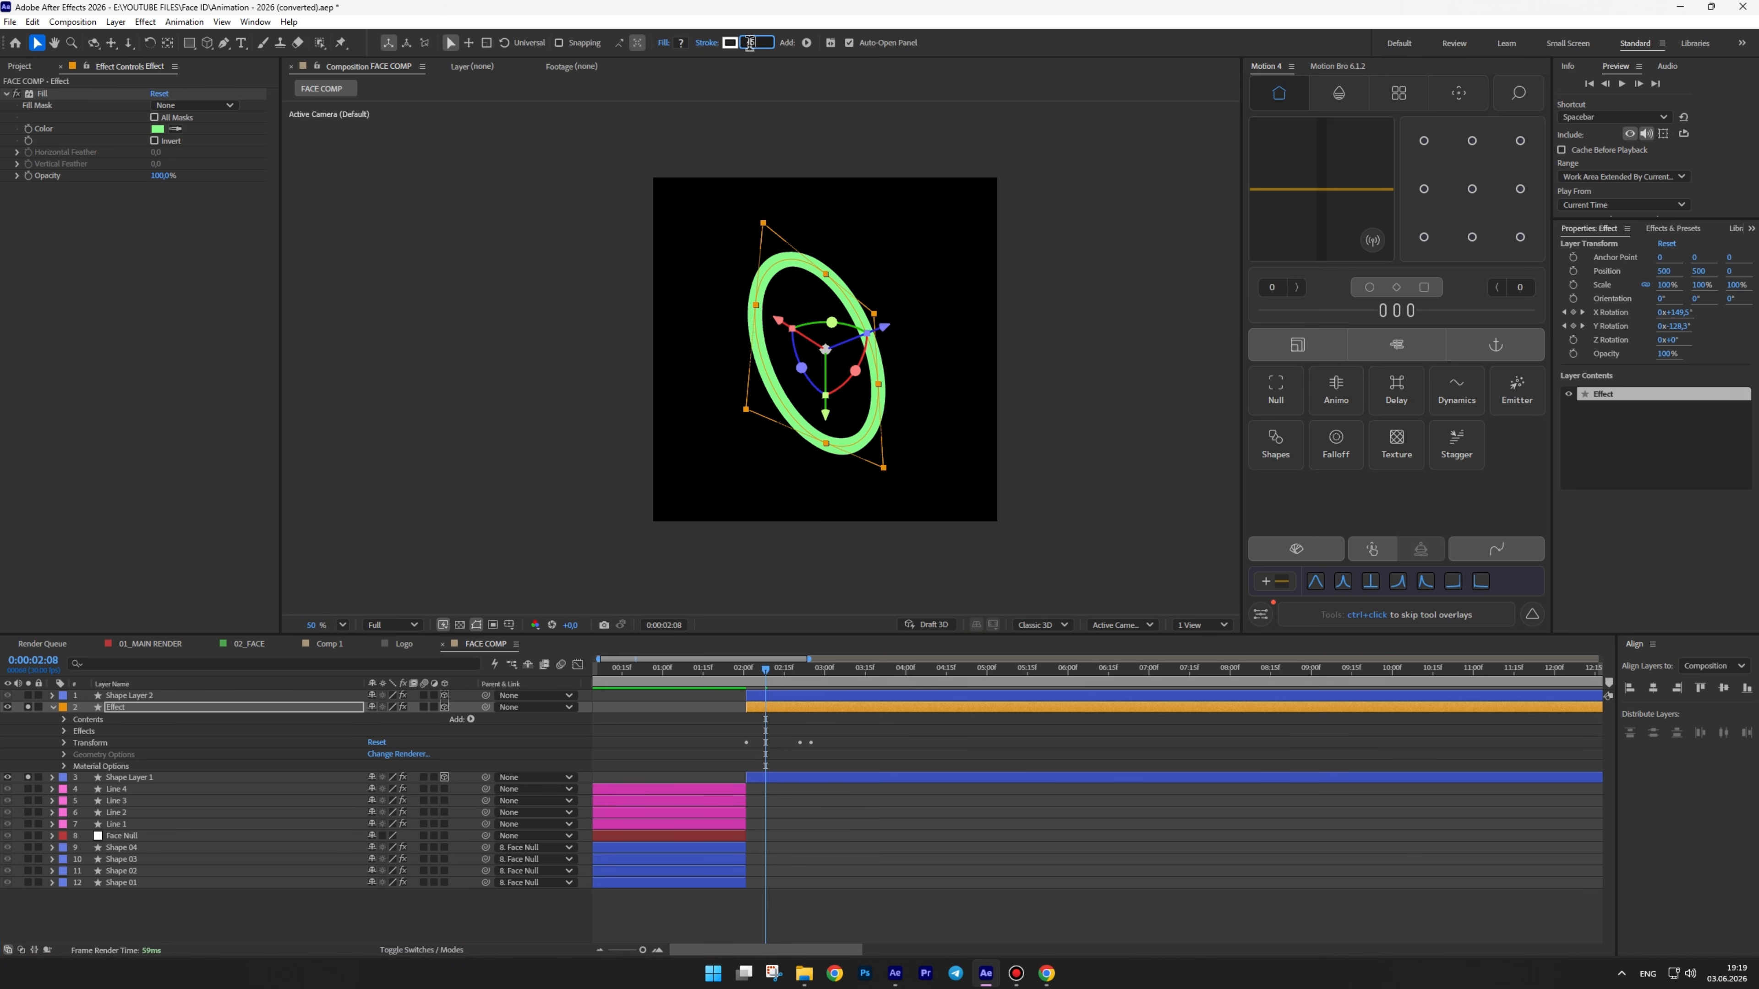
pyautogui.press('Return')
pyautogui.scroll(2, 770, 414)
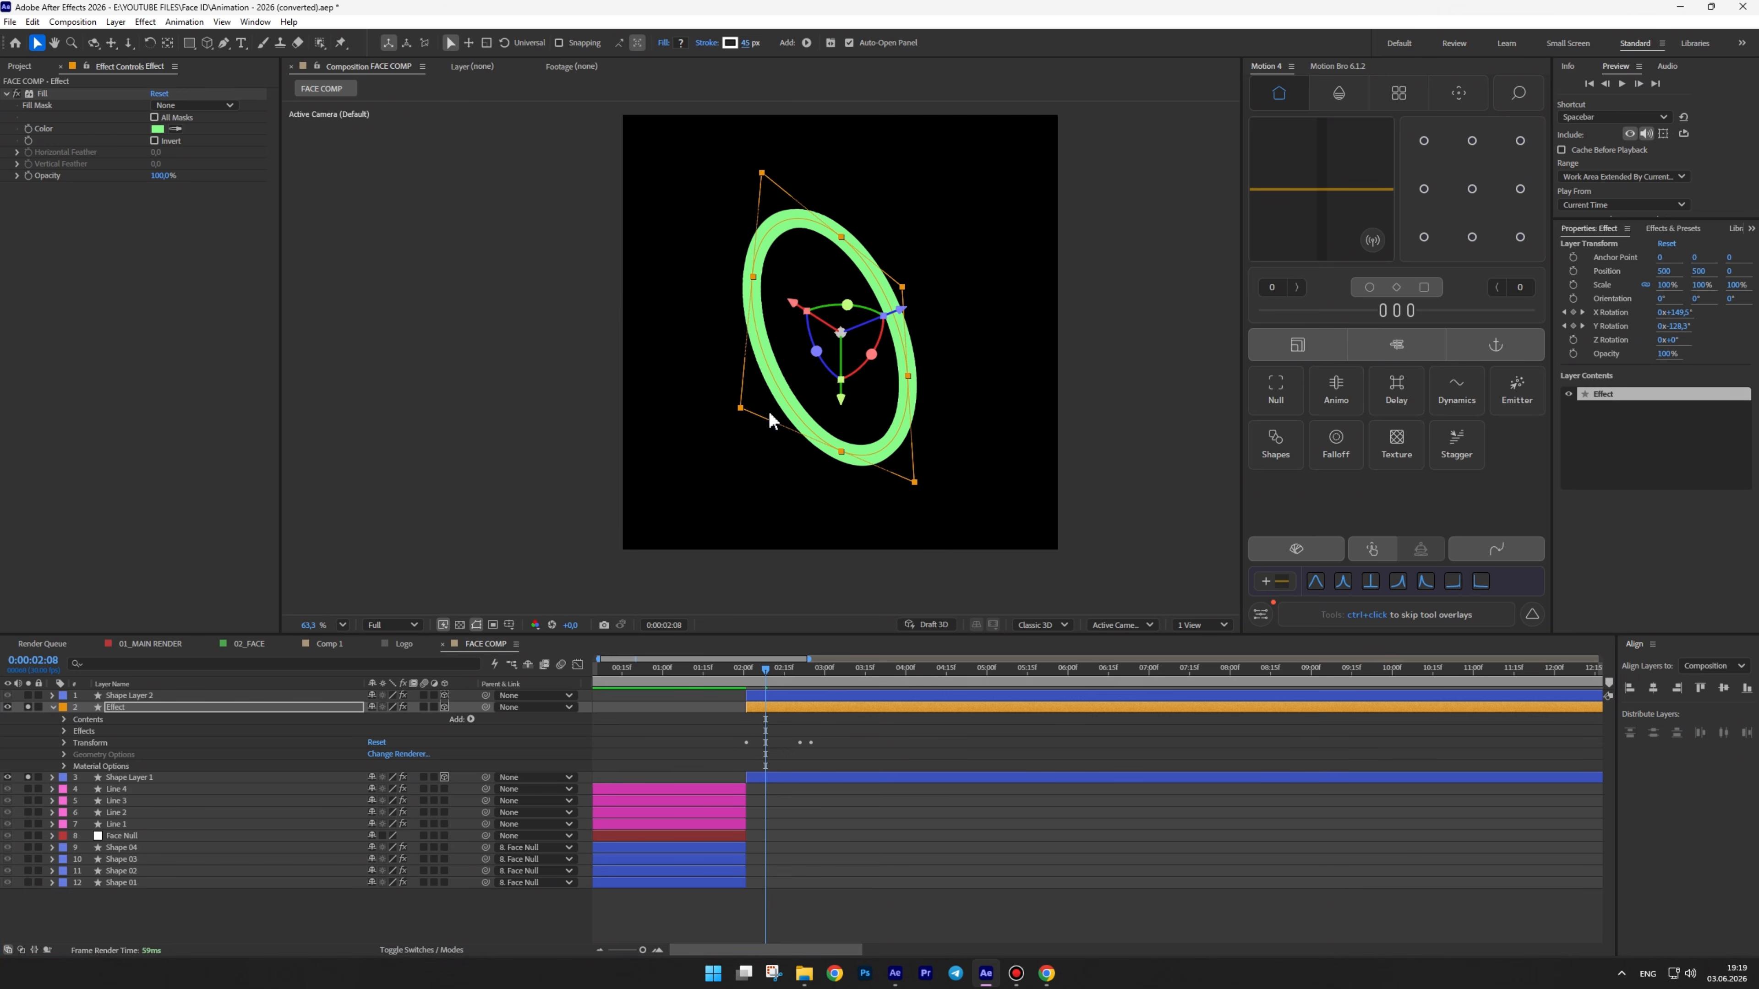
pyautogui.moveTo(814, 500); pyautogui.dragTo(718, 526)
# Apply CC Force Motion Blur to the Effect layer with Motion Blur Samples 31 and Shutter Angle 553, and check the blur up to 0:00:02:18
pyautogui.moveTo(765, 669); pyautogui.dragTo(838, 669)
pyautogui.hotkey('ctrl', 'space')
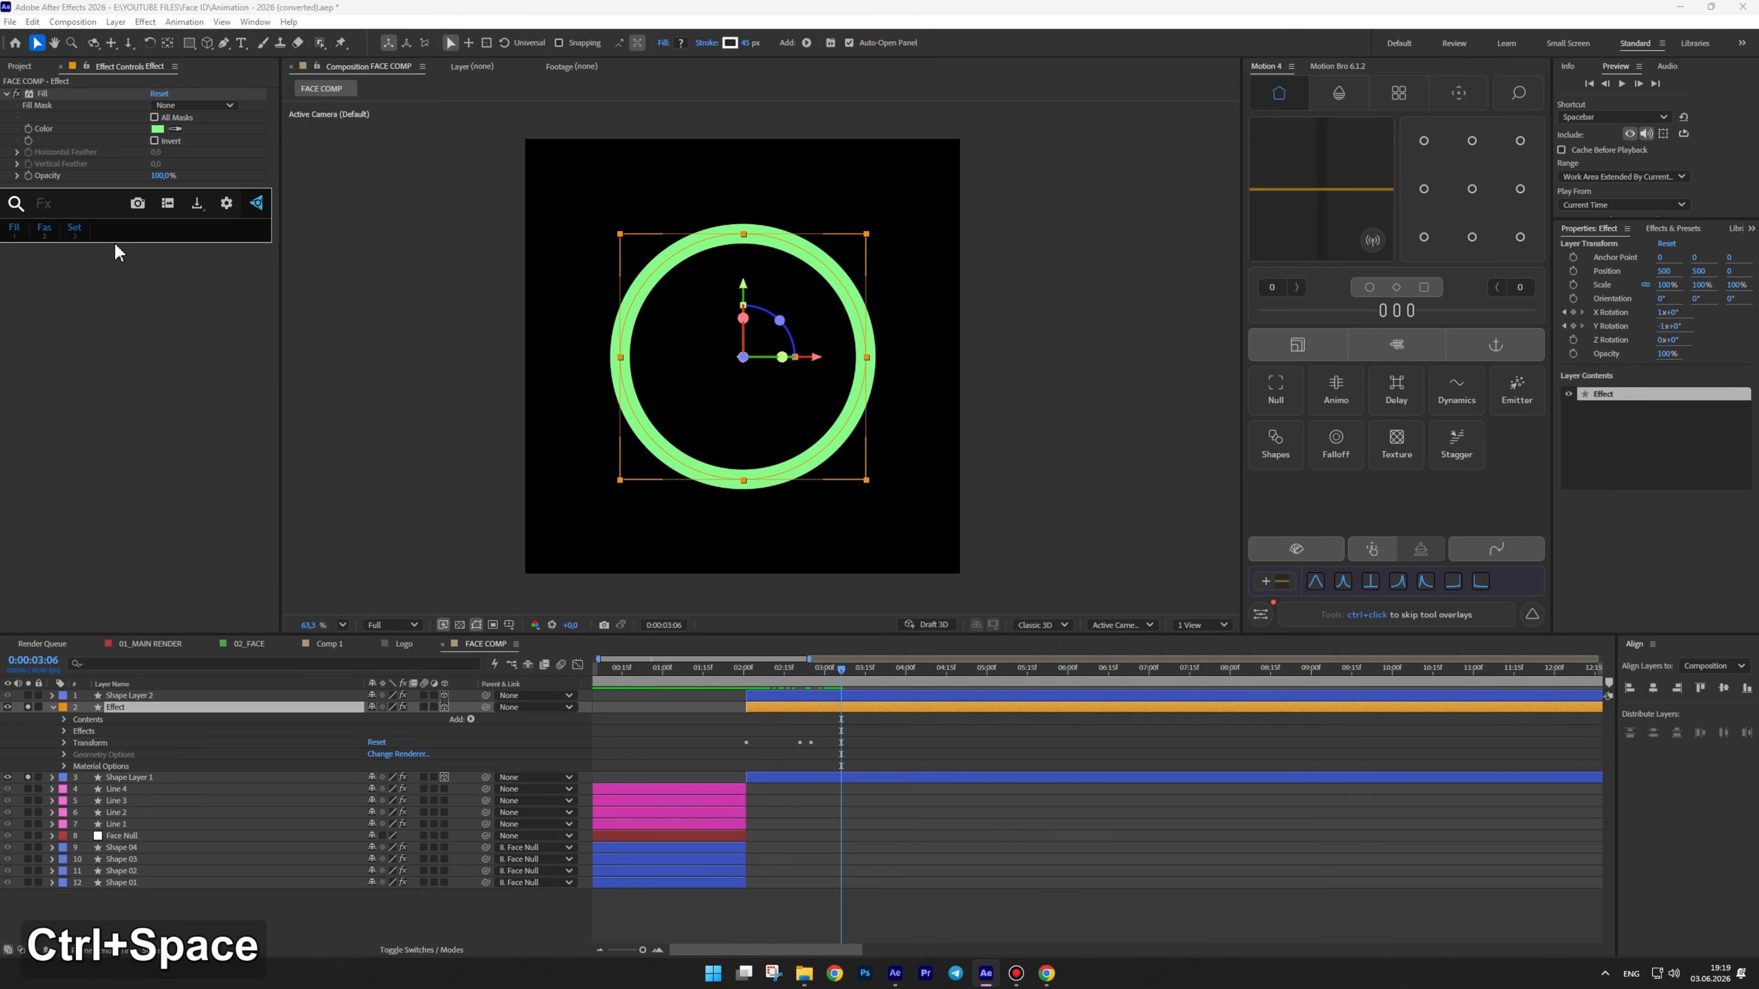
pyautogui.write('force')
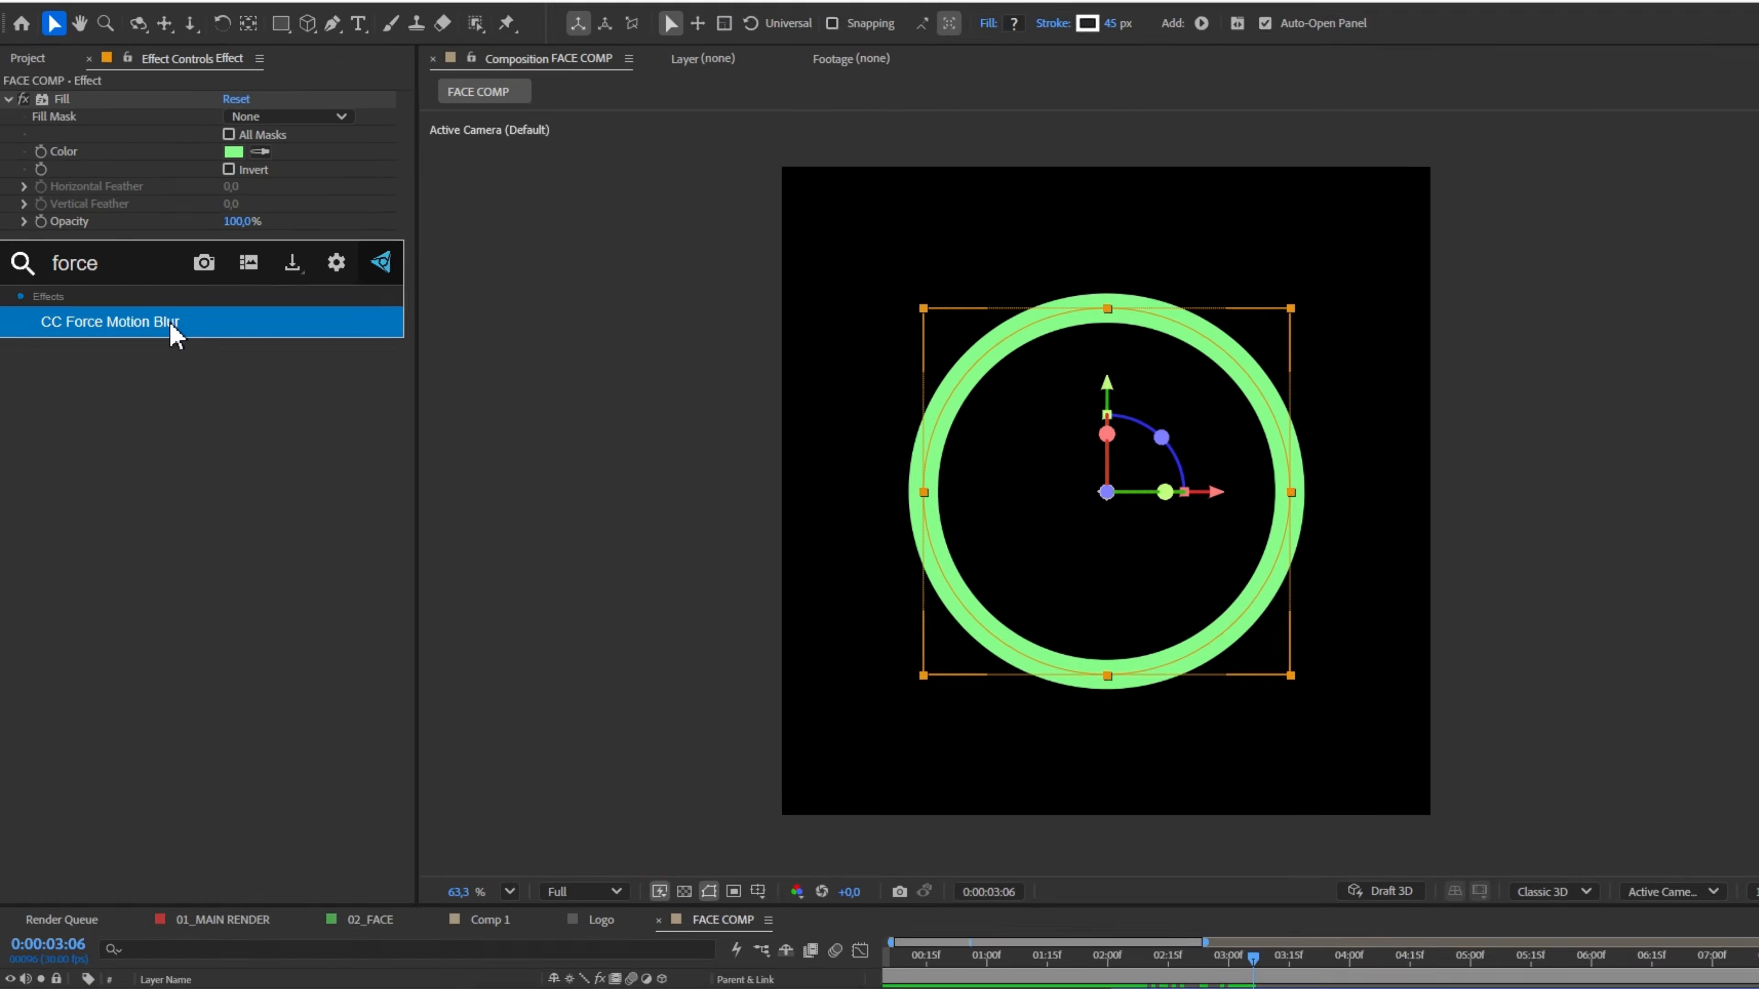
pyautogui.click(171, 324)
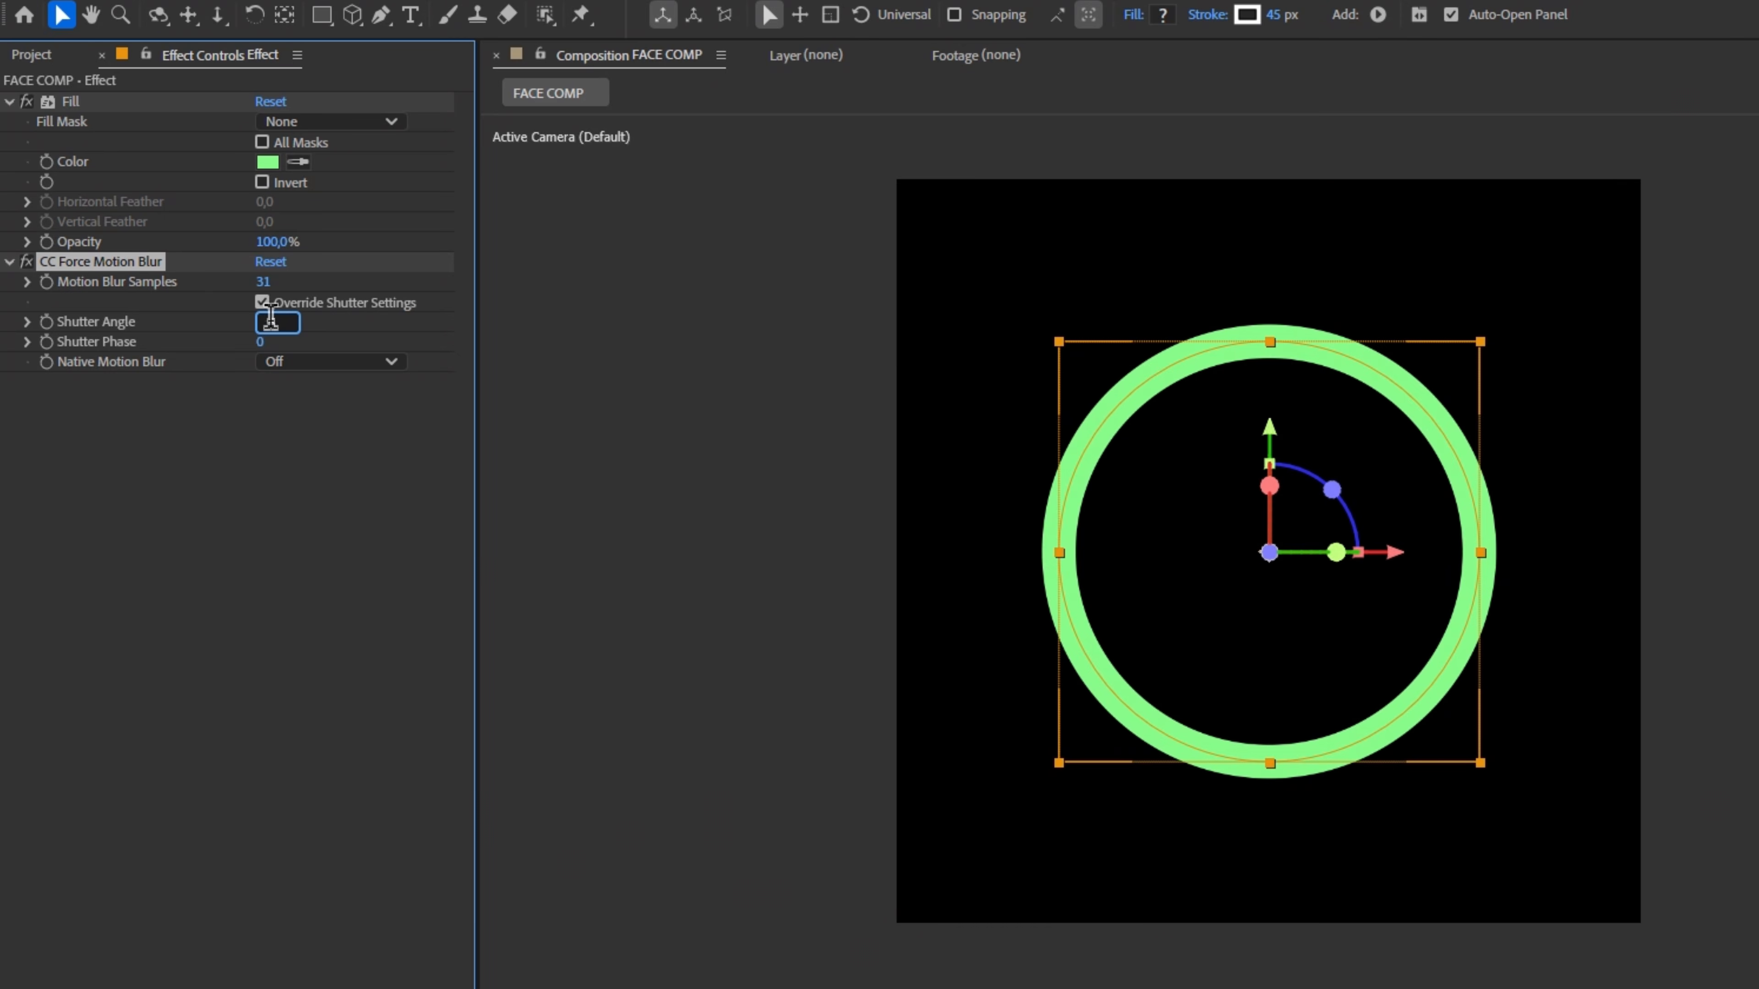
pyautogui.press('Return')
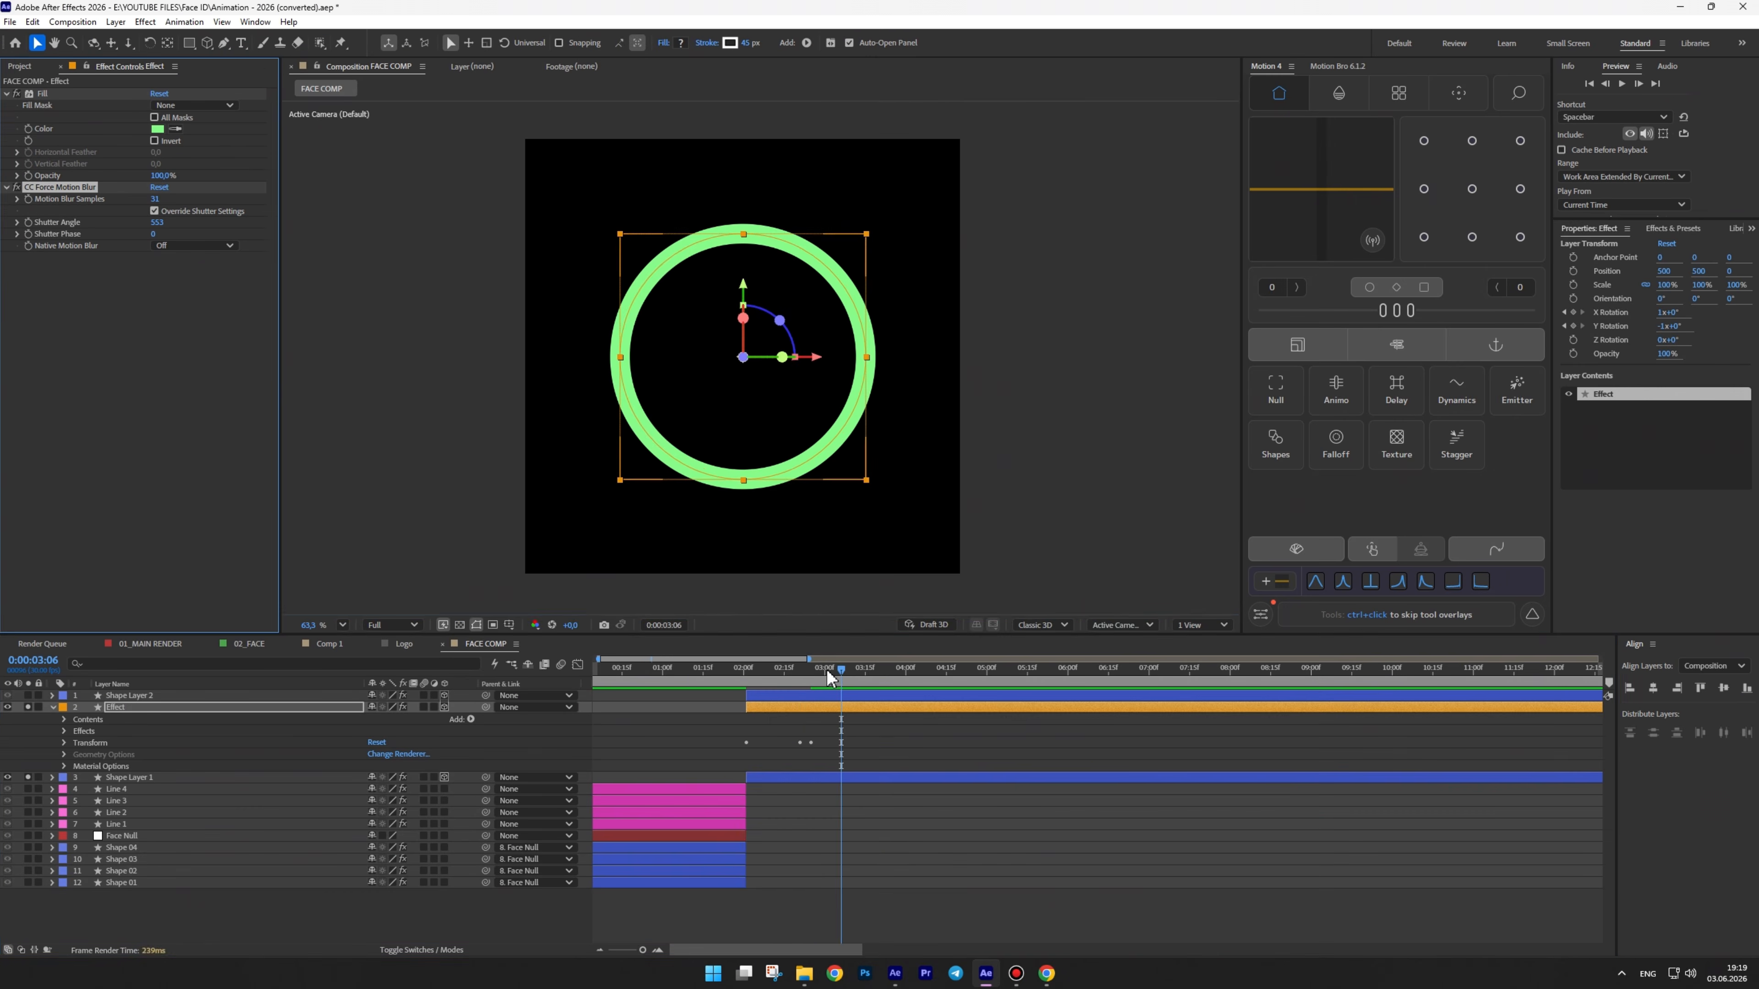
pyautogui.moveTo(827, 673); pyautogui.dragTo(758, 678)
pyautogui.moveTo(764, 677); pyautogui.dragTo(798, 668)
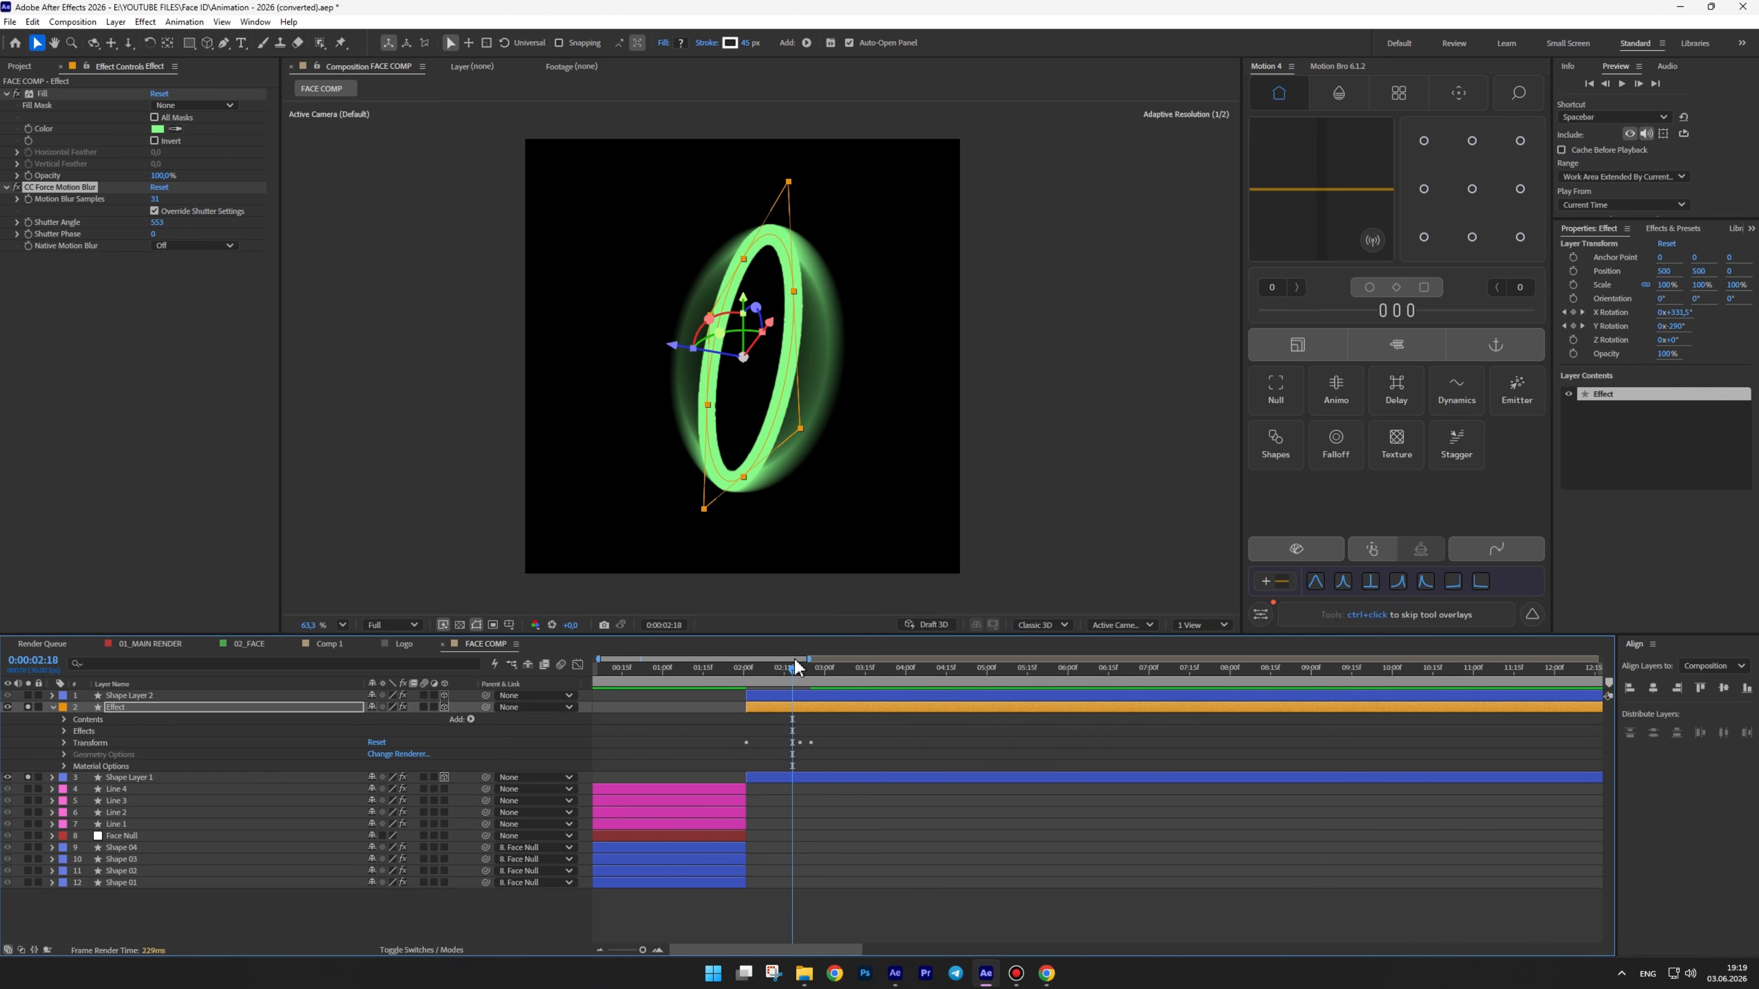
# Add a Curves effect to the Effect layer and raise the middle of its Alpha channel curve to strengthen the blur
pyautogui.hotkey('ctrl', 'space')
pyautogui.write('cur')
pyautogui.click(106, 346)
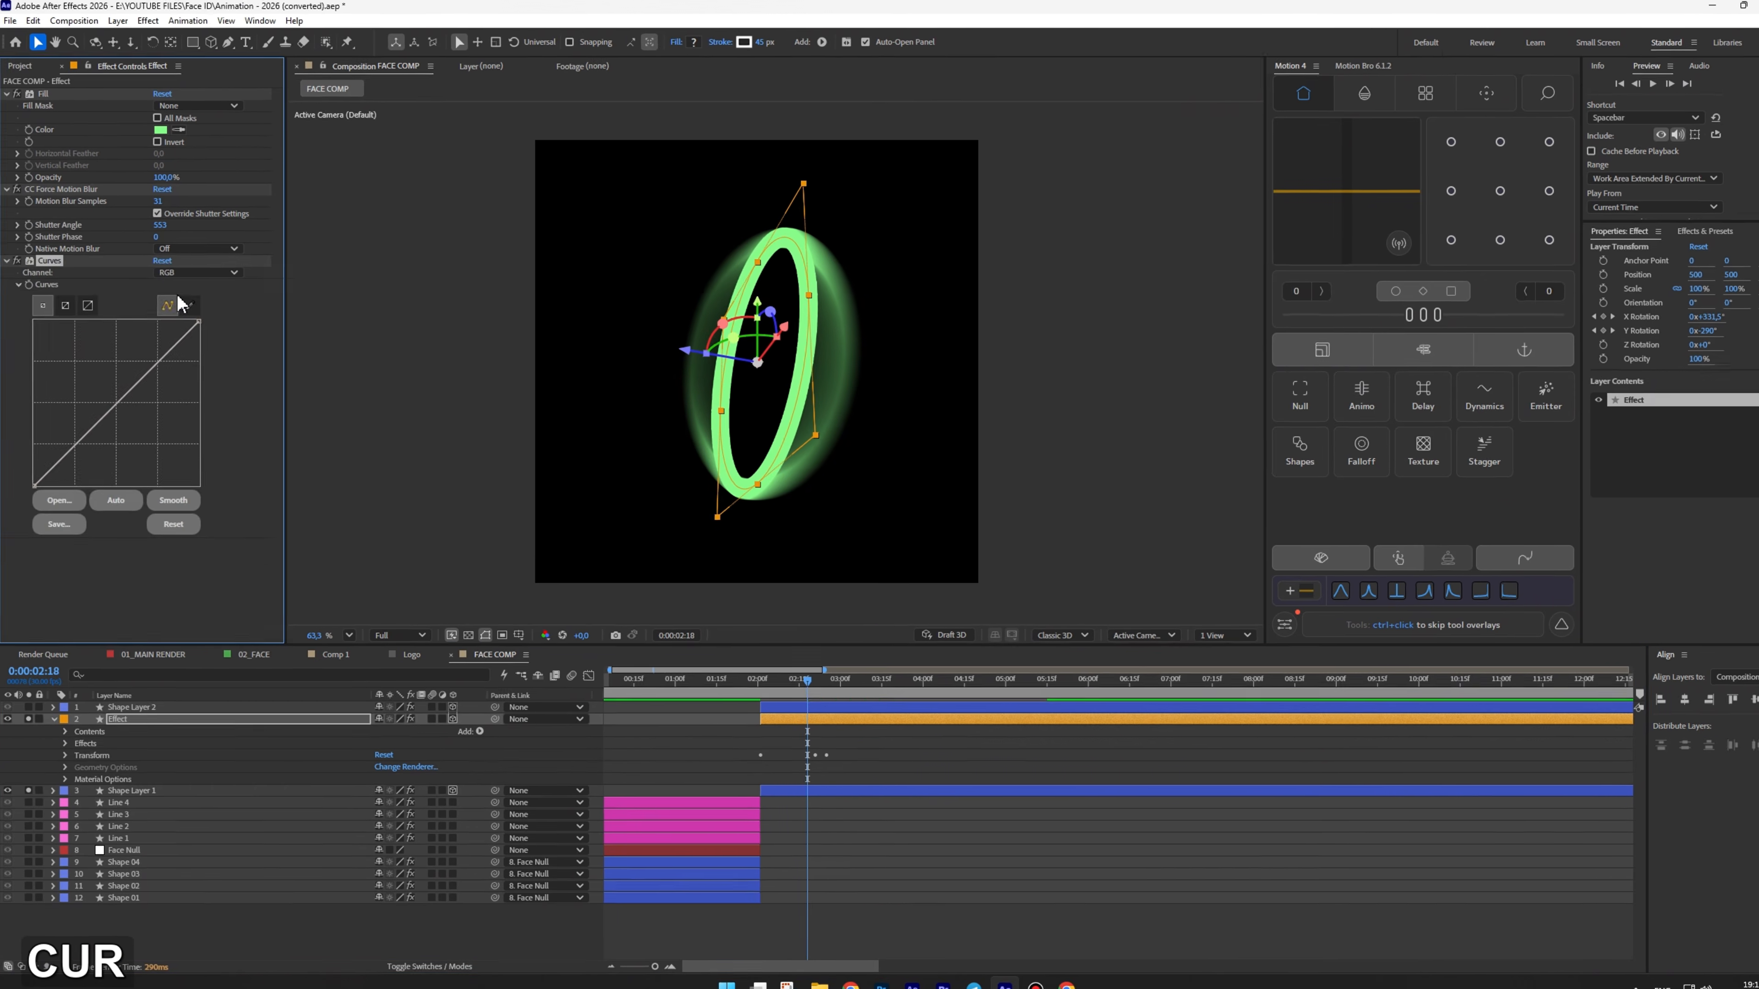
pyautogui.click(195, 273)
pyautogui.click(189, 345)
pyautogui.moveTo(98, 424); pyautogui.dragTo(94, 413)
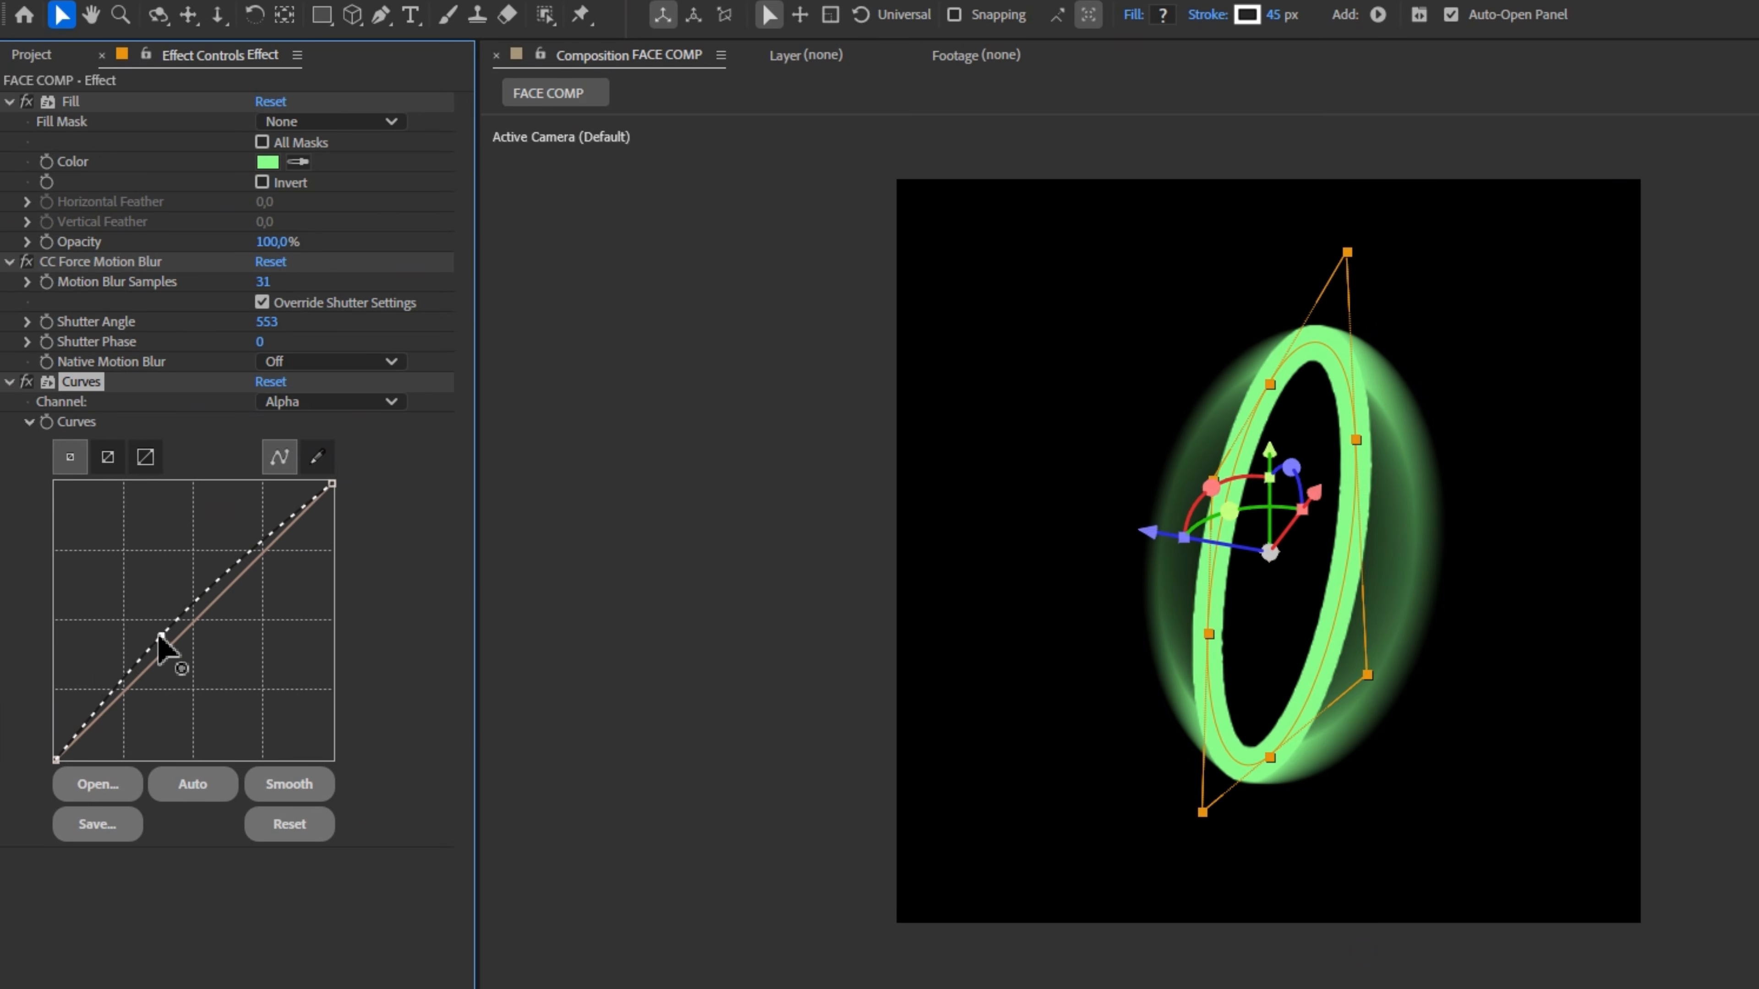
pyautogui.moveTo(158, 636)
pyautogui.mouseDown()
pyautogui.moveTo(125, 617)
pyautogui.moveTo(166, 654)
pyautogui.moveTo(144, 639)
pyautogui.mouseUp()
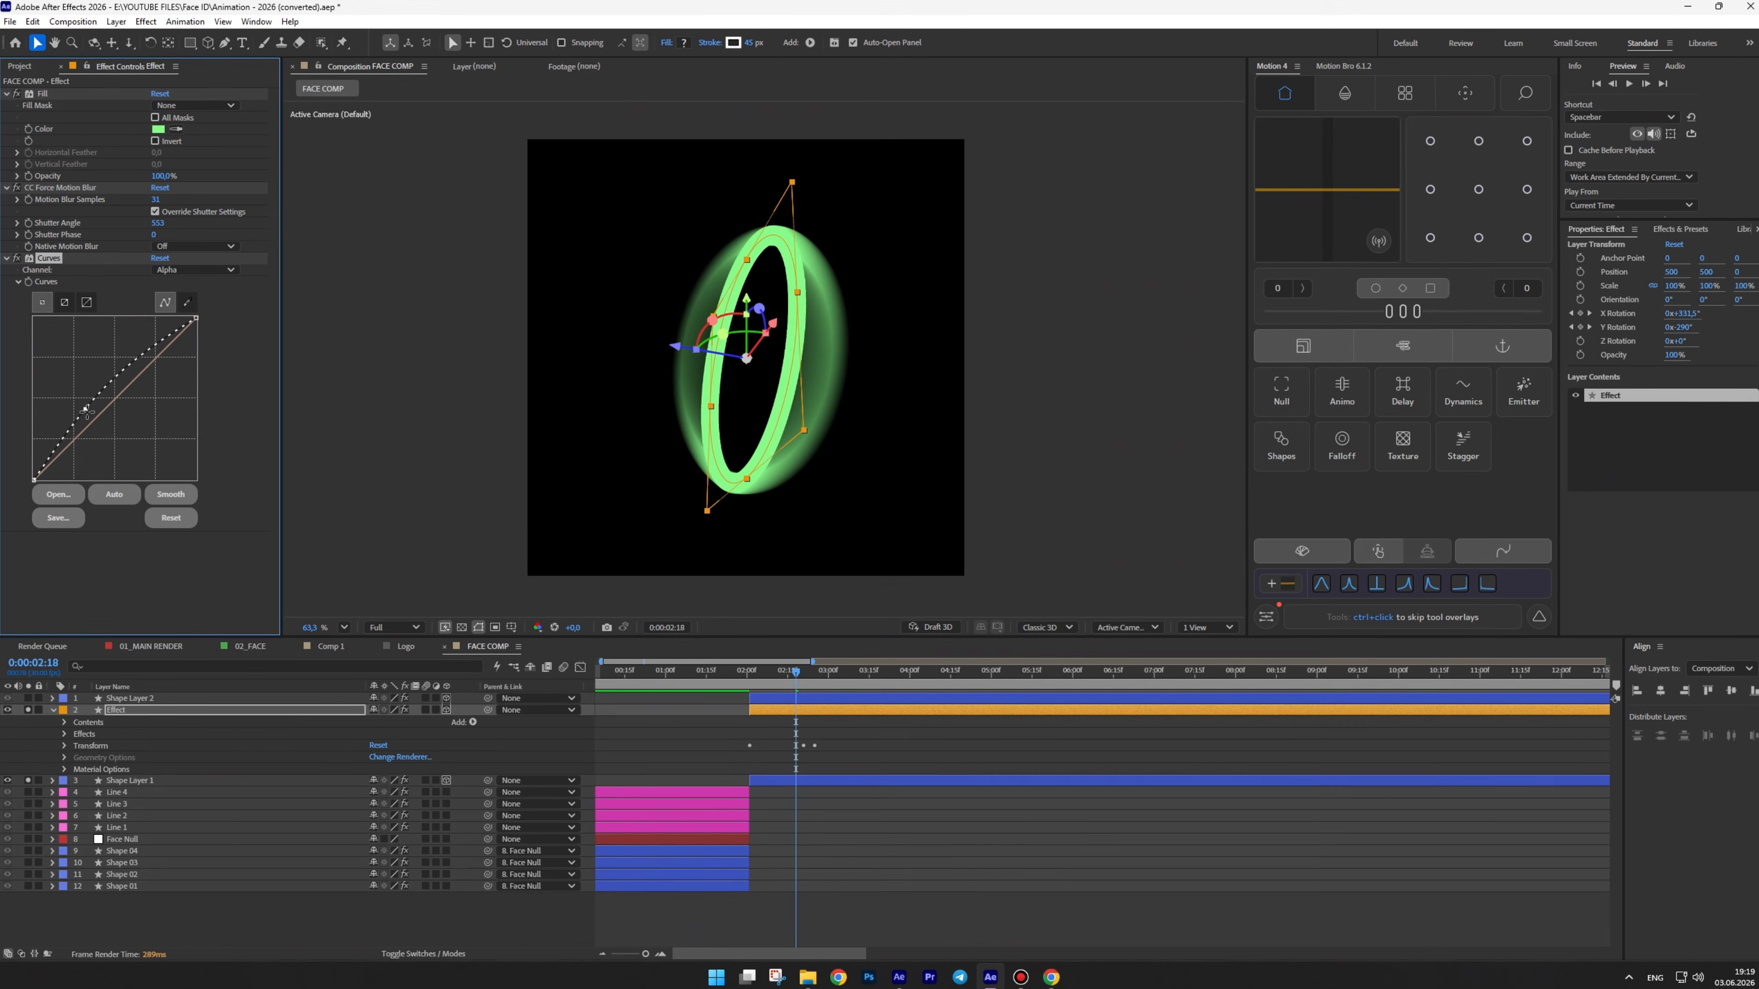
# Start keyframing the Effect layer's stroke width at 45 px, a few frames before its rotation ends
pyautogui.click(583, 930)
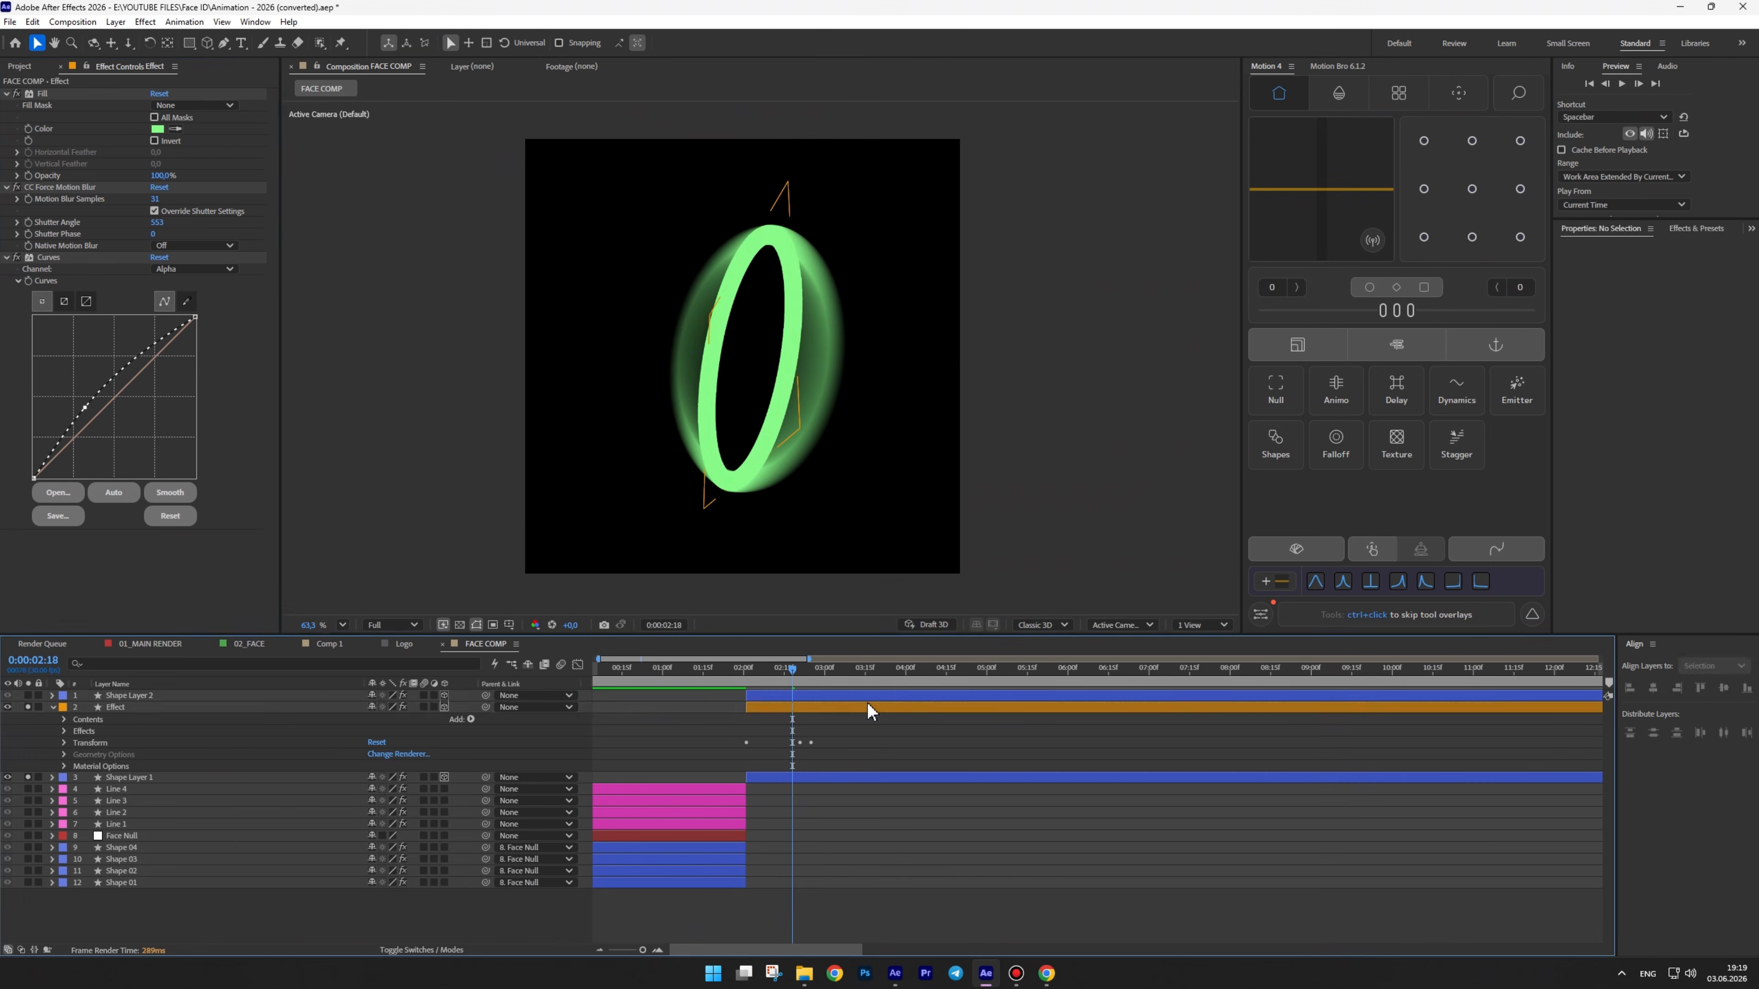
pyautogui.click(762, 707)
pyautogui.scroll(1, 761, 708)
pyautogui.press('u')
pyautogui.press('u')
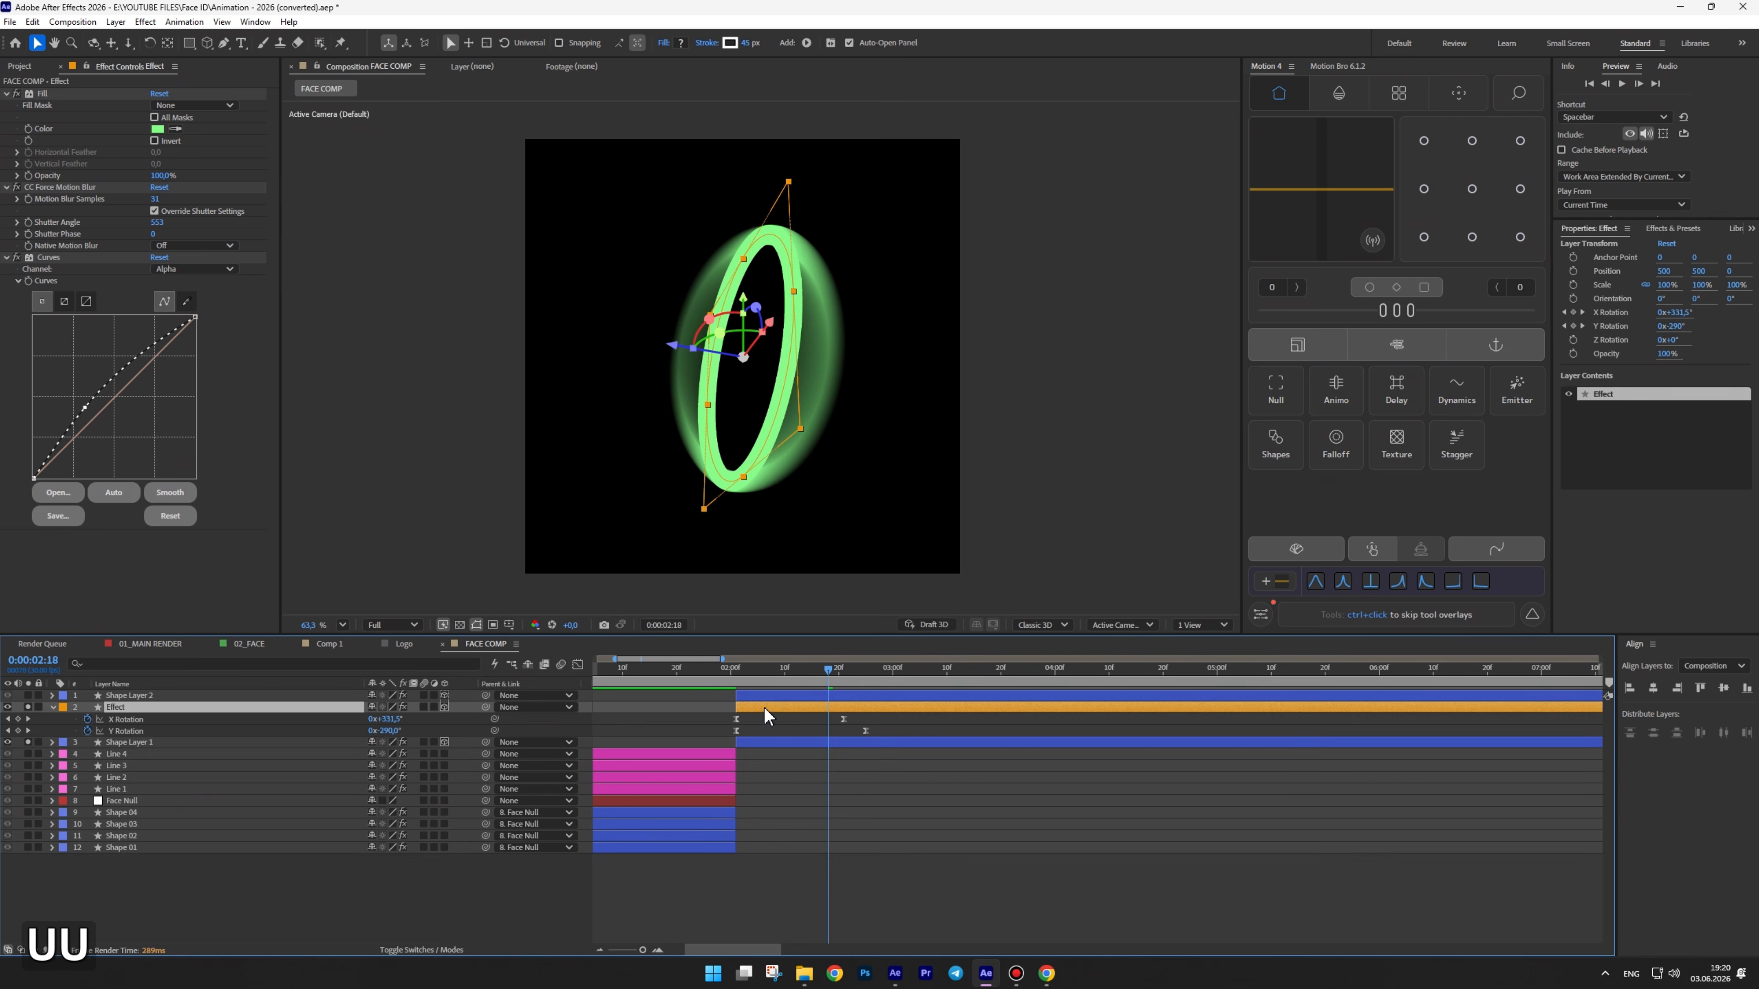
pyautogui.moveTo(740, 670); pyautogui.dragTo(871, 637)
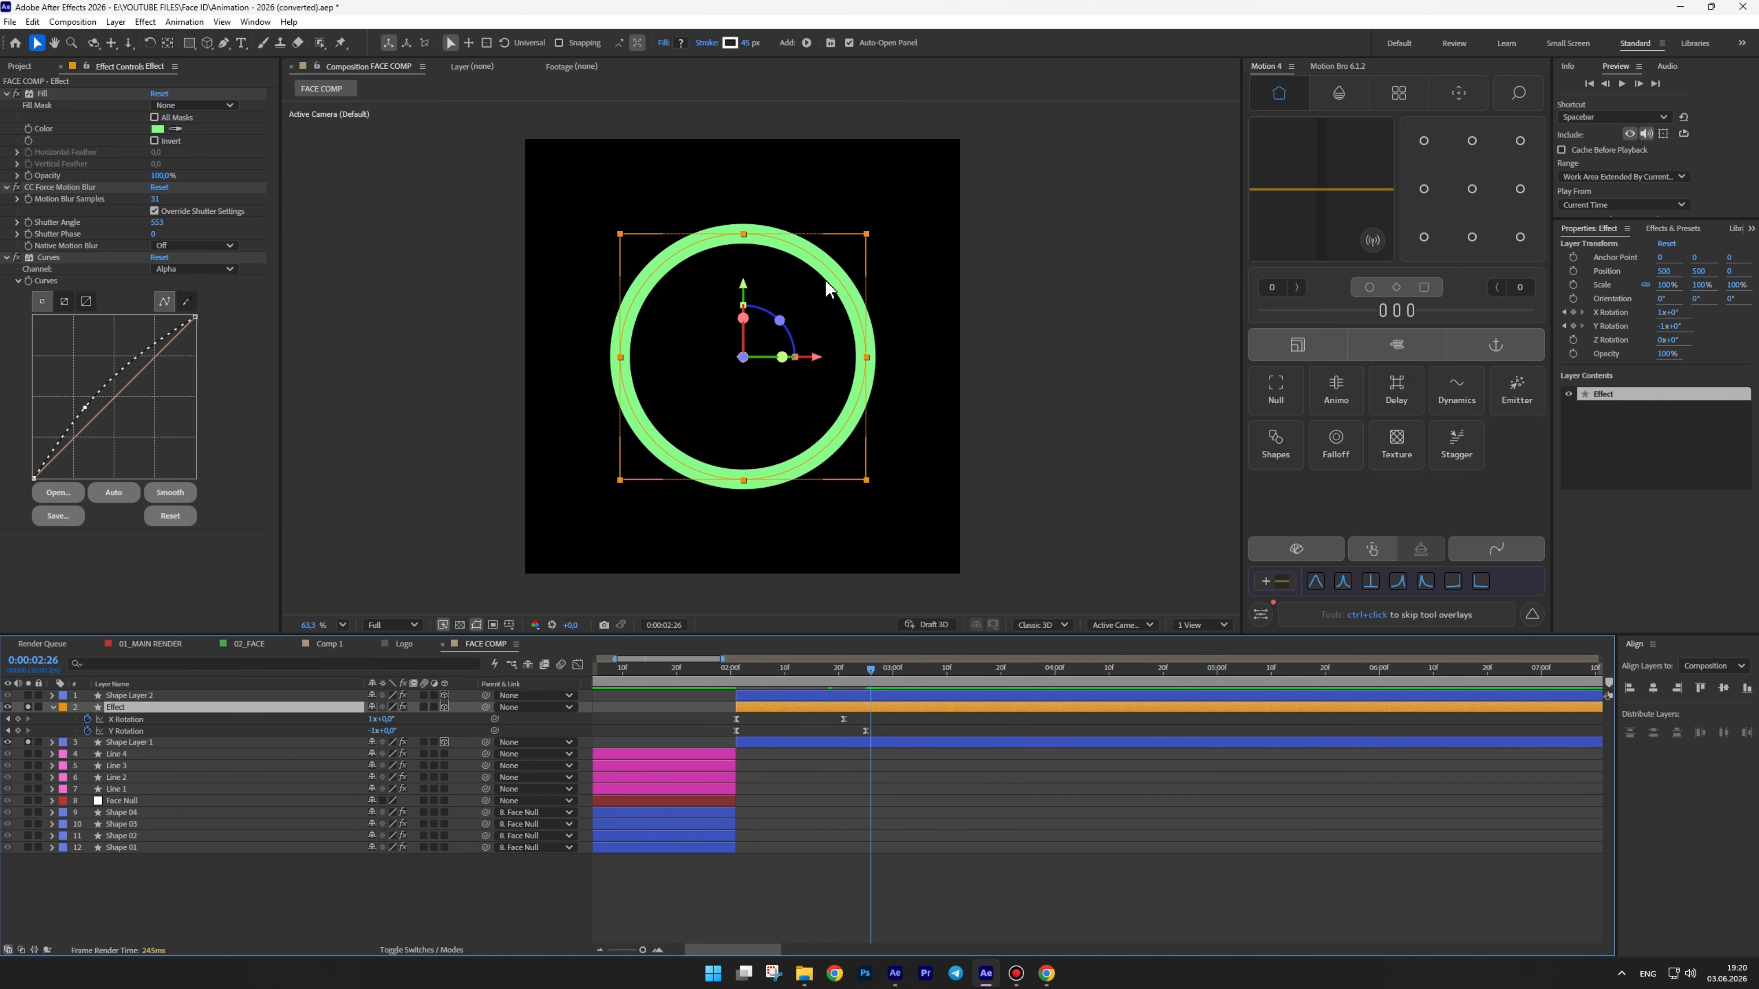
pyautogui.press('u')
pyautogui.press('u')
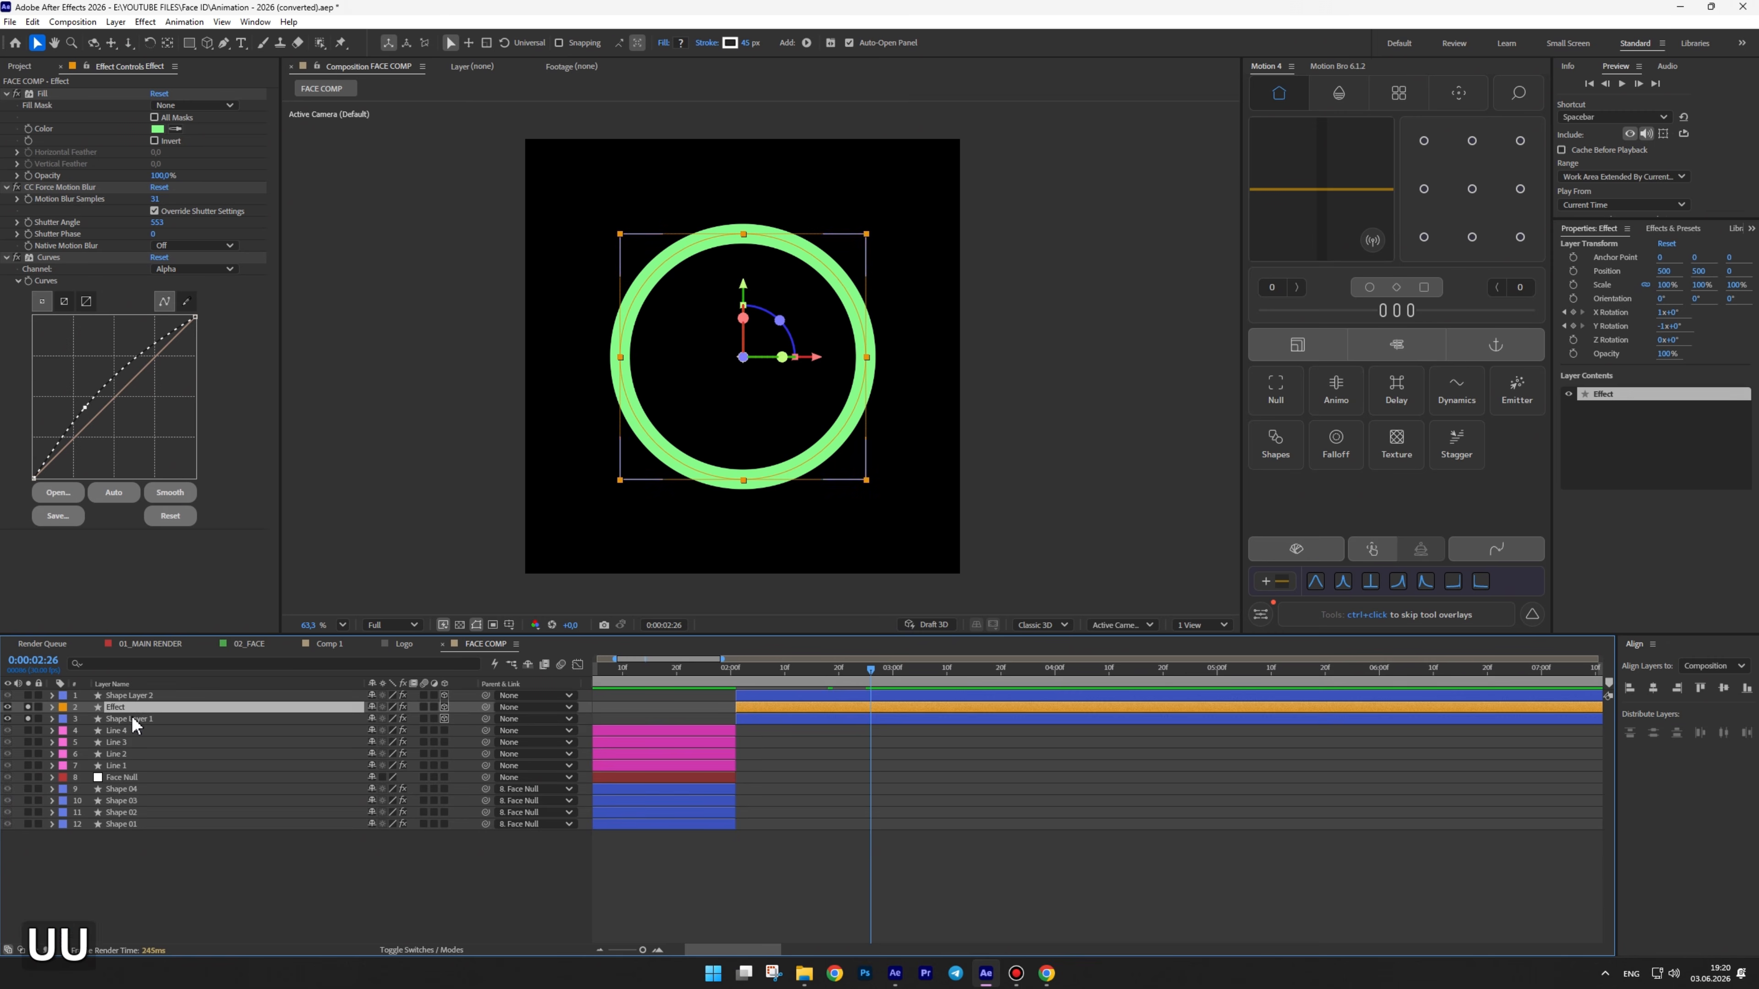
pyautogui.moveTo(870, 679)
pyautogui.mouseDown()
pyautogui.moveTo(829, 683)
pyautogui.moveTo(866, 672)
pyautogui.mouseUp()
pyautogui.click(99, 765)
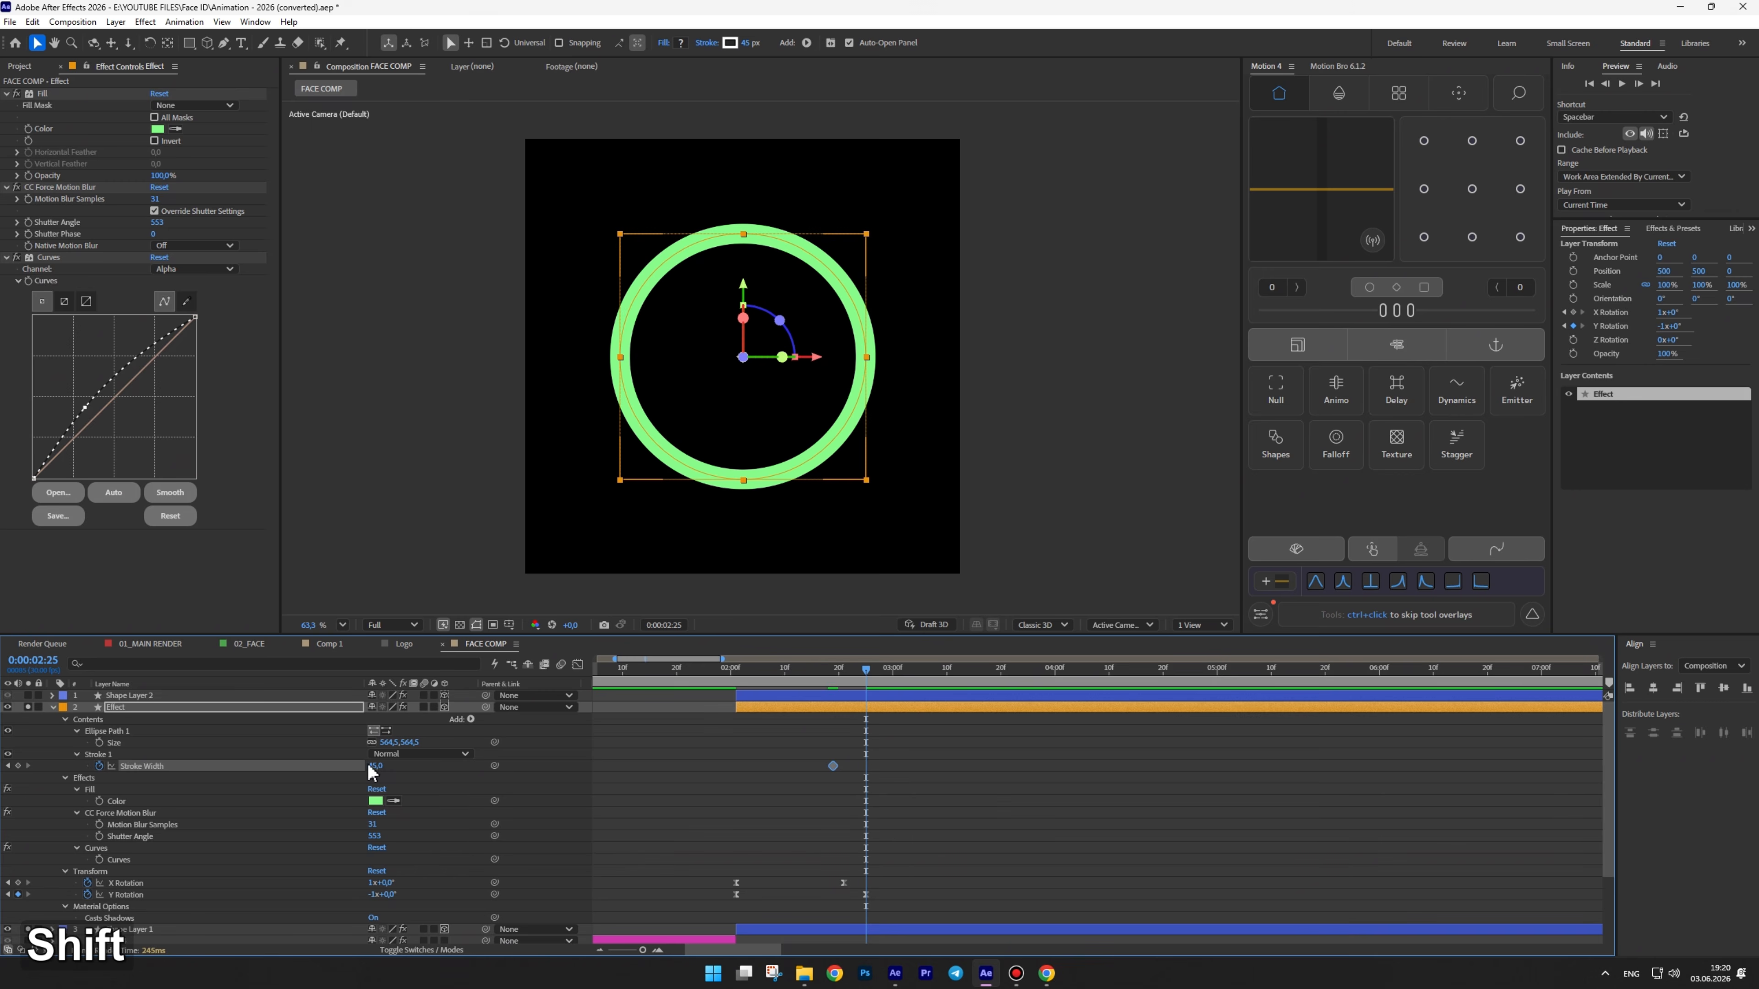
# Set the Effect layer's stroke width to 25 px at 0:00:02:25, apply Easy Ease to both width keyframes, and preview the result
pyautogui.click(375, 765)
pyautogui.write('25')
pyautogui.press('Return')
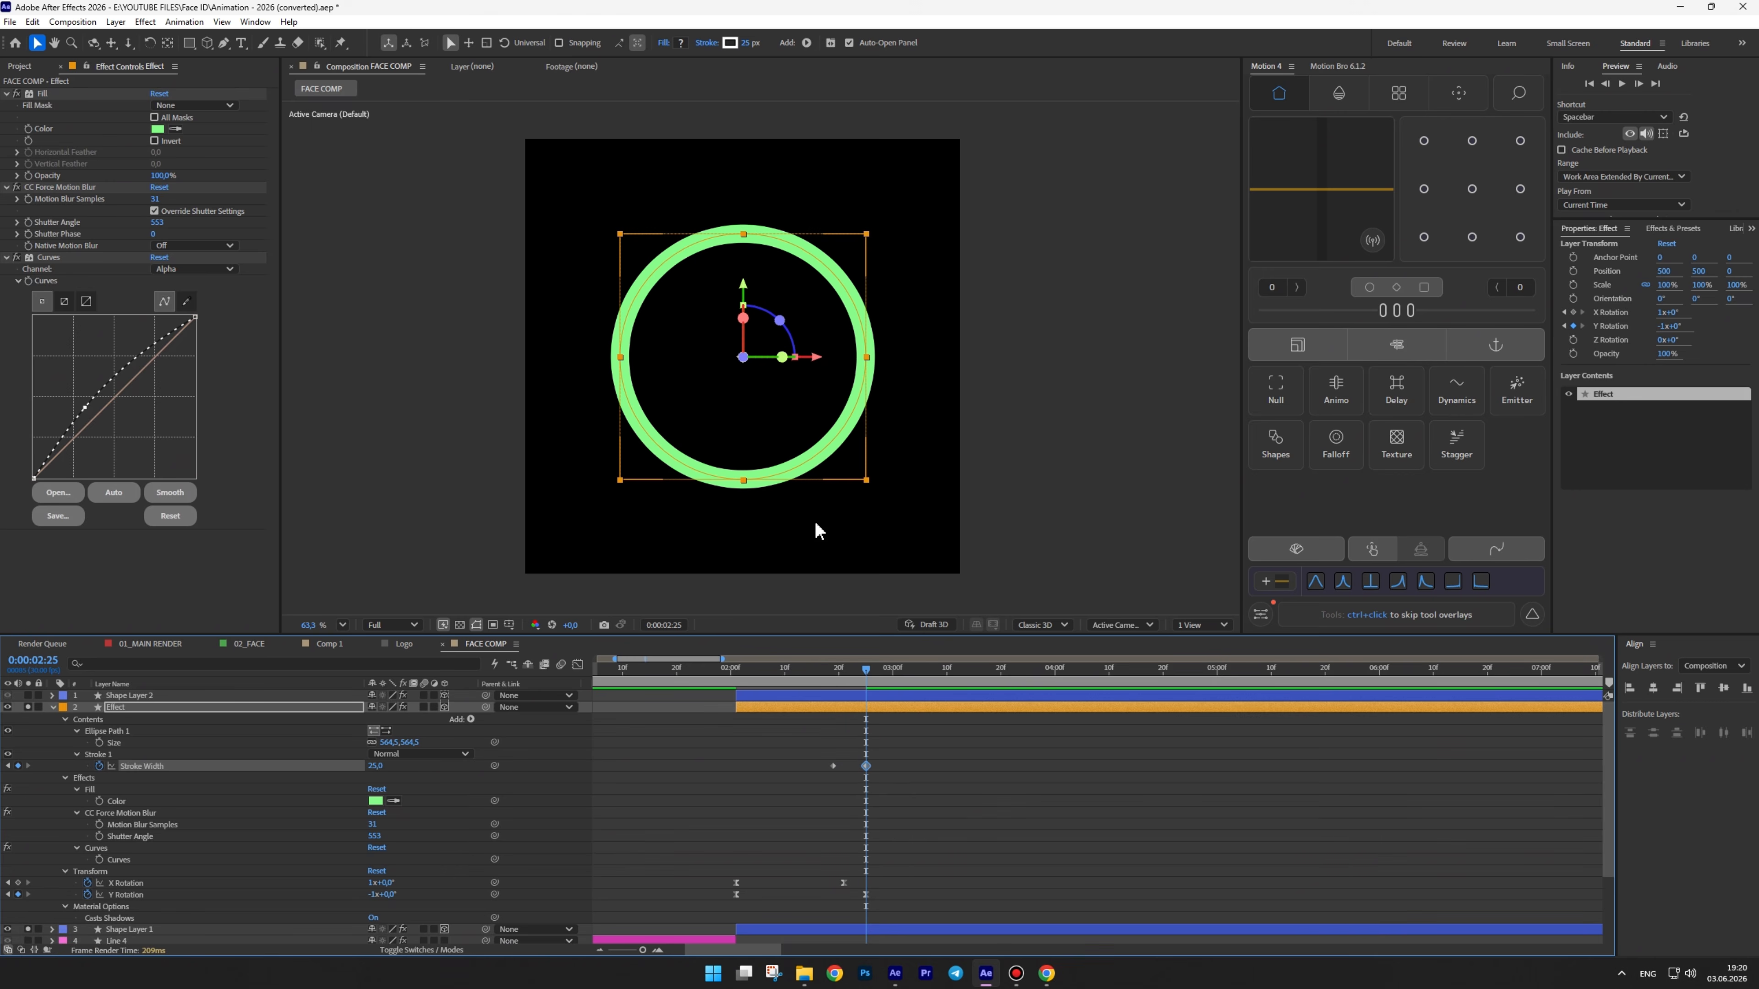
pyautogui.moveTo(887, 755); pyautogui.dragTo(824, 771)
pyautogui.press('F9')
pyautogui.click(870, 741)
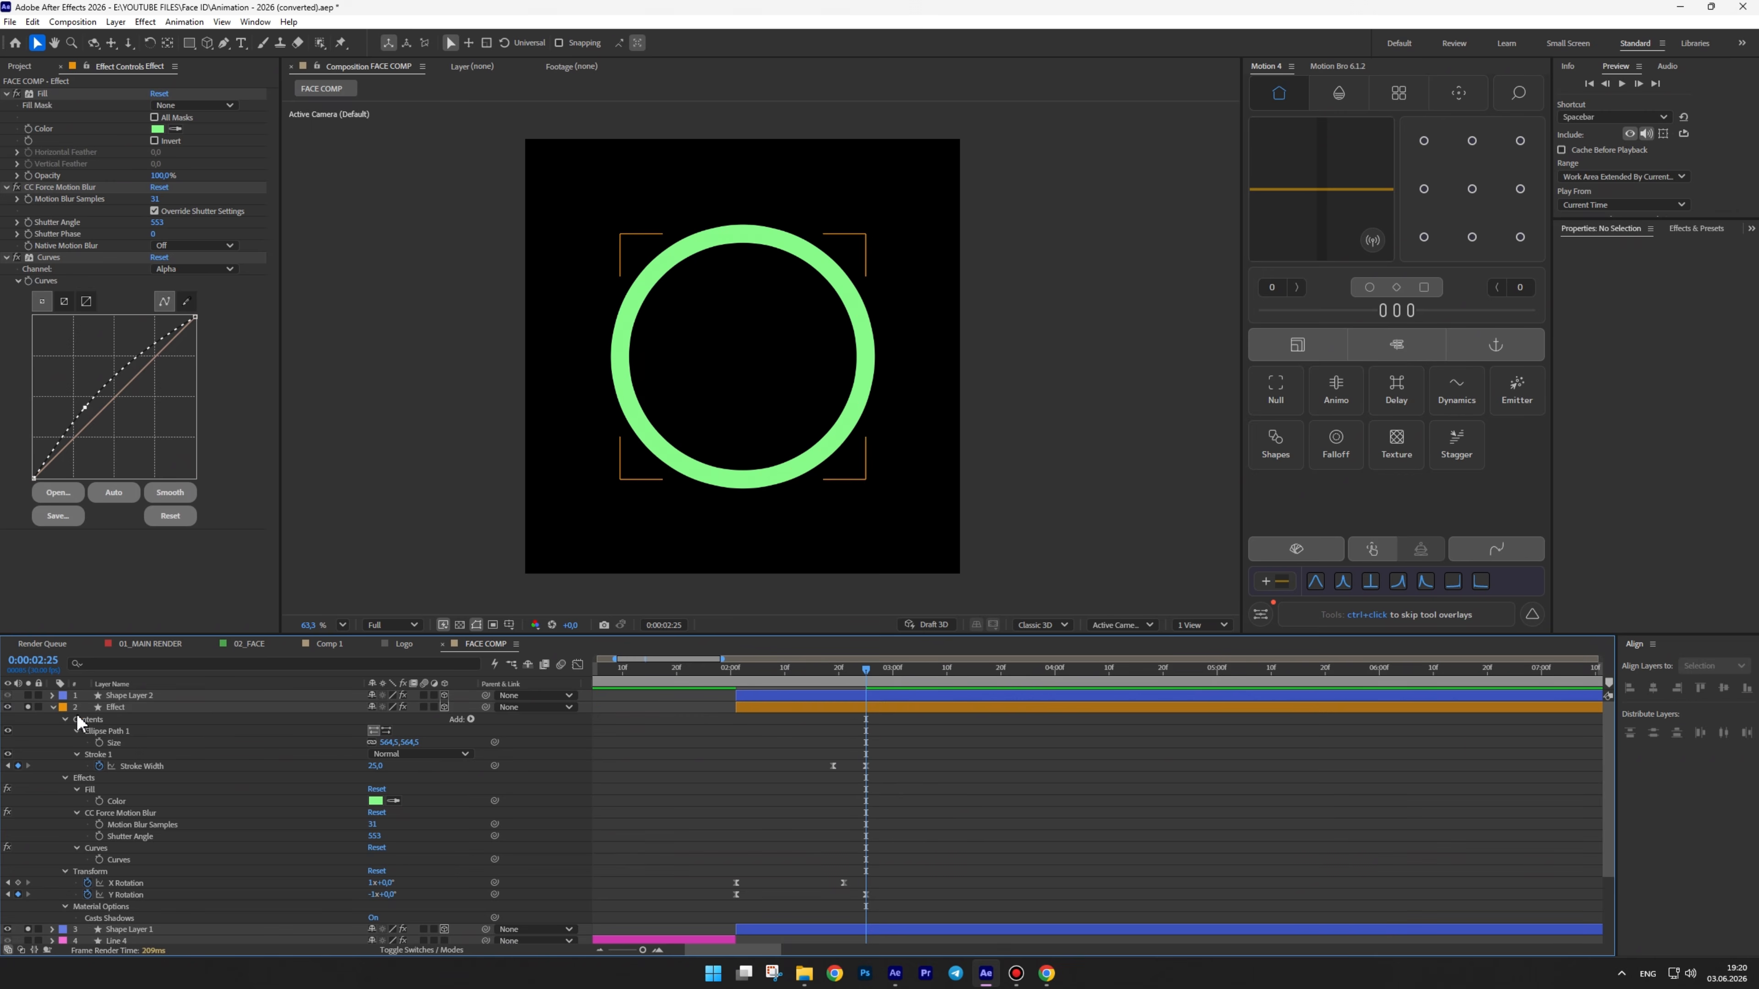
pyautogui.click(52, 708)
pyautogui.click(736, 673)
pyautogui.press('space')
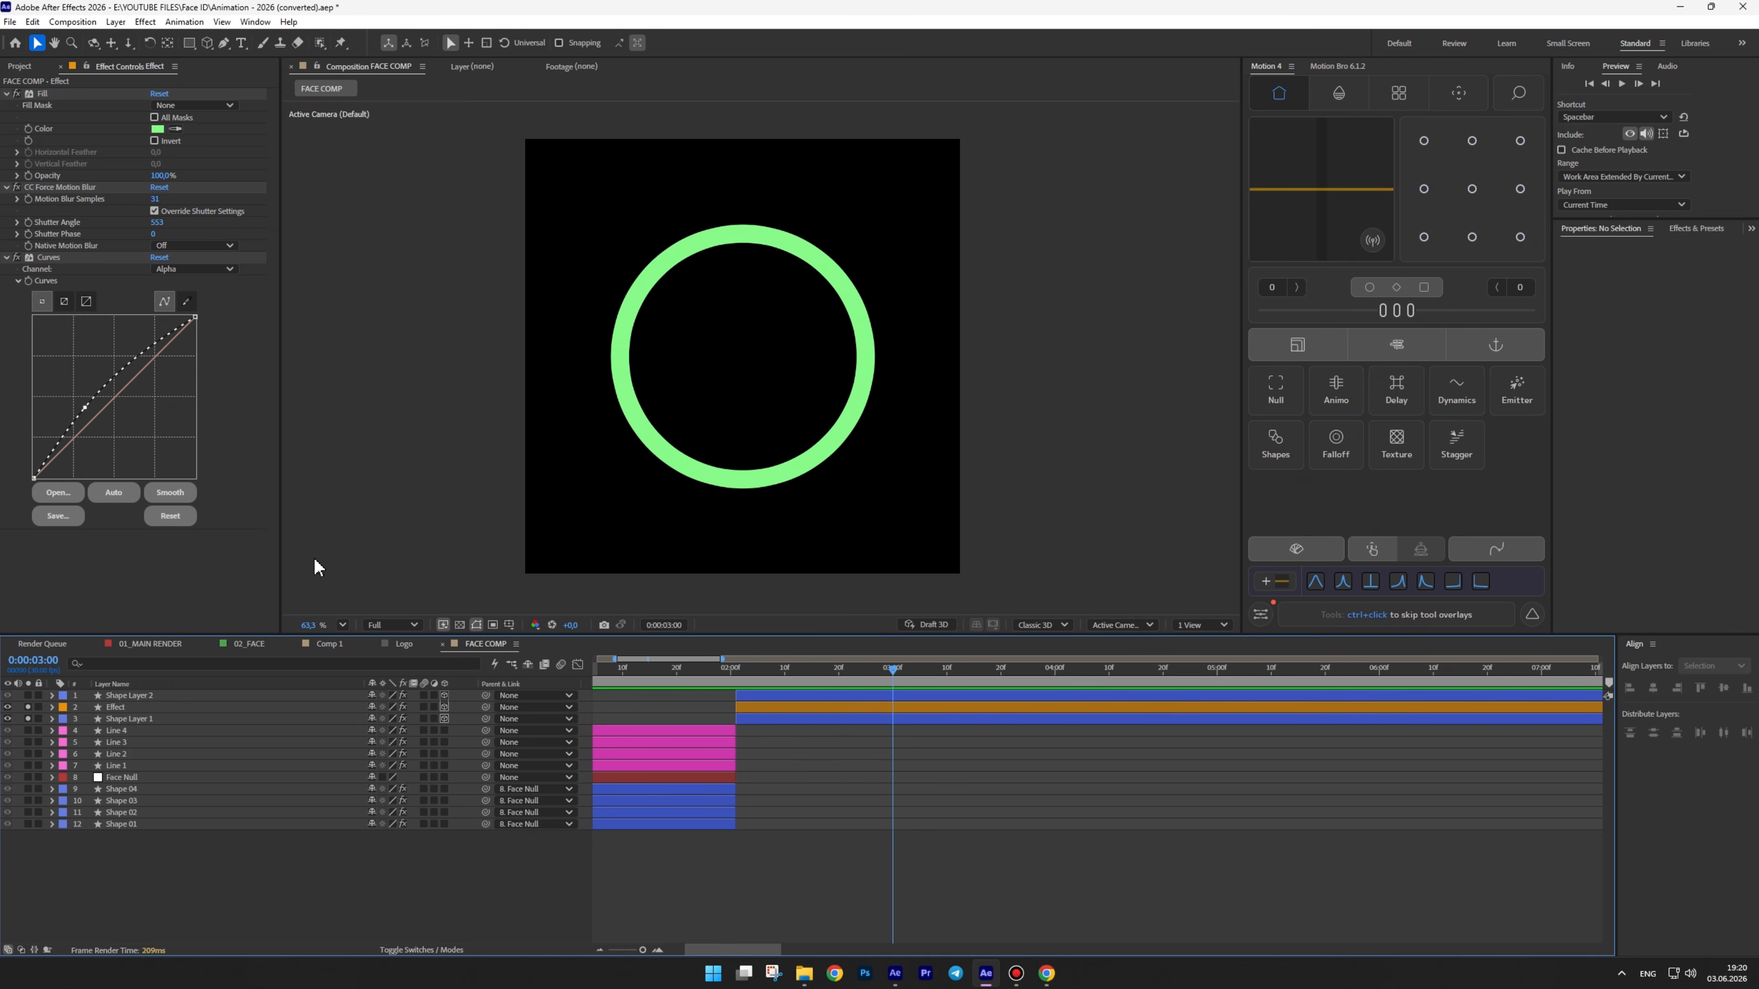
# Duplicate Shape Layer 2, rename the copy Effect and give it an Orange label colour
pyautogui.click(150, 699)
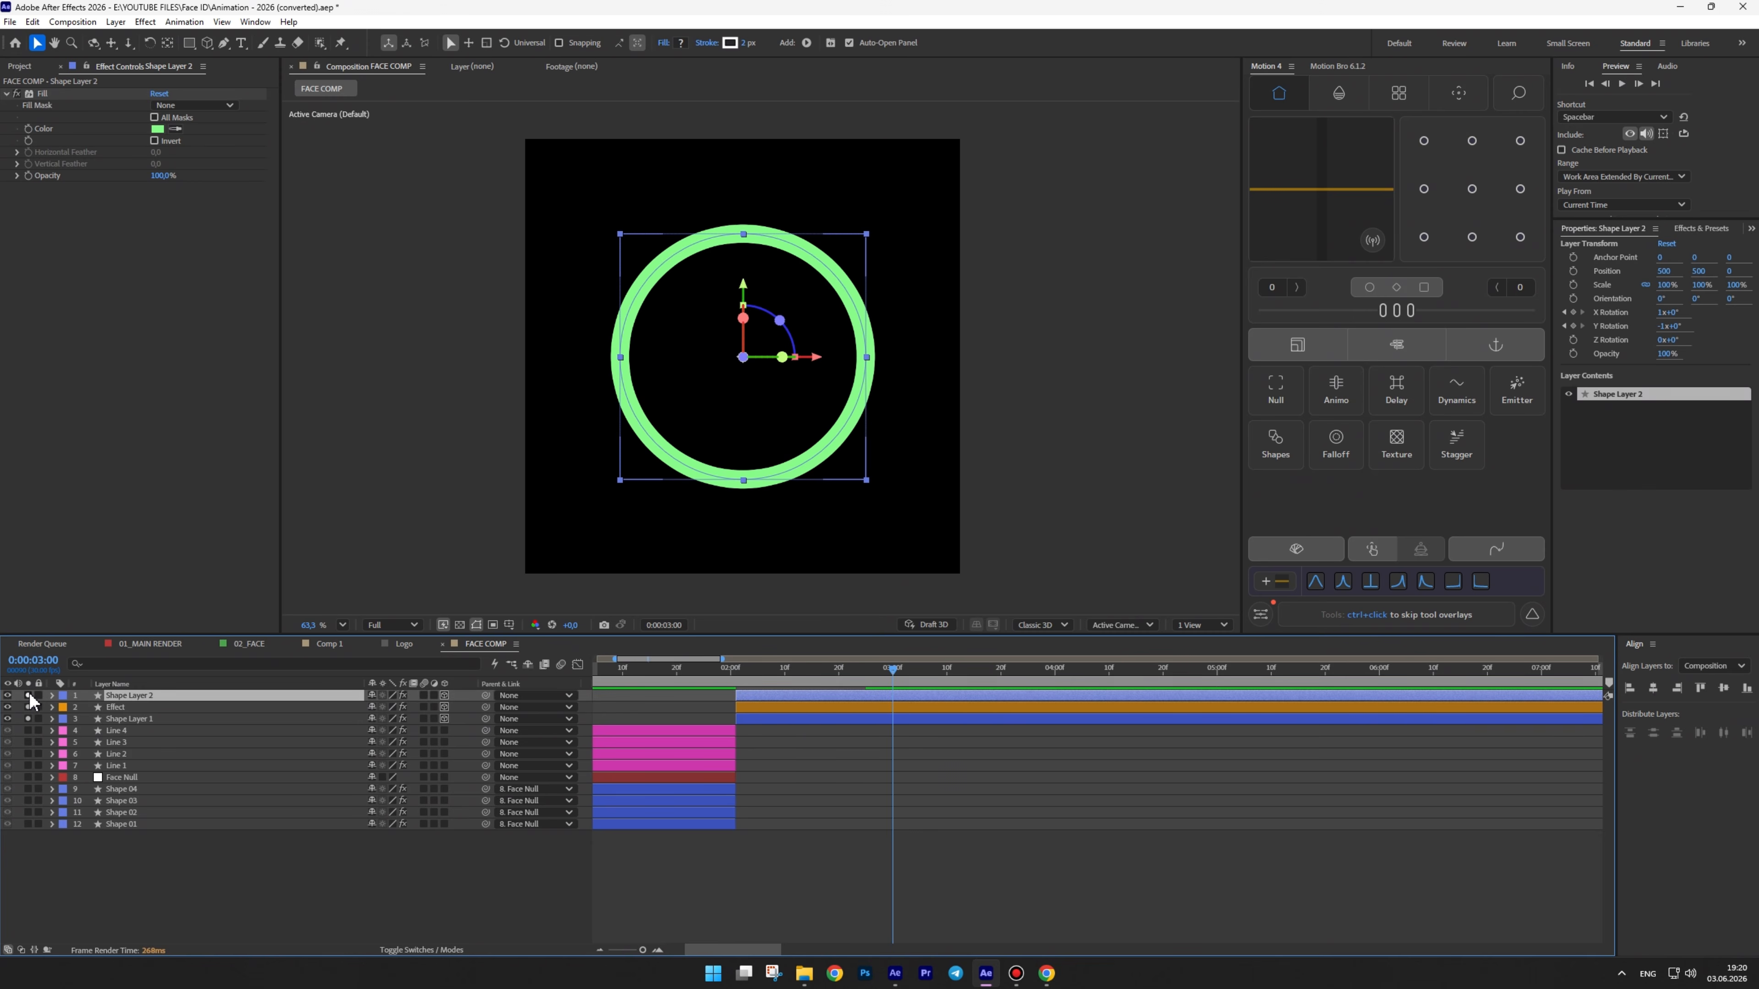
pyautogui.moveTo(858, 668); pyautogui.dragTo(802, 674)
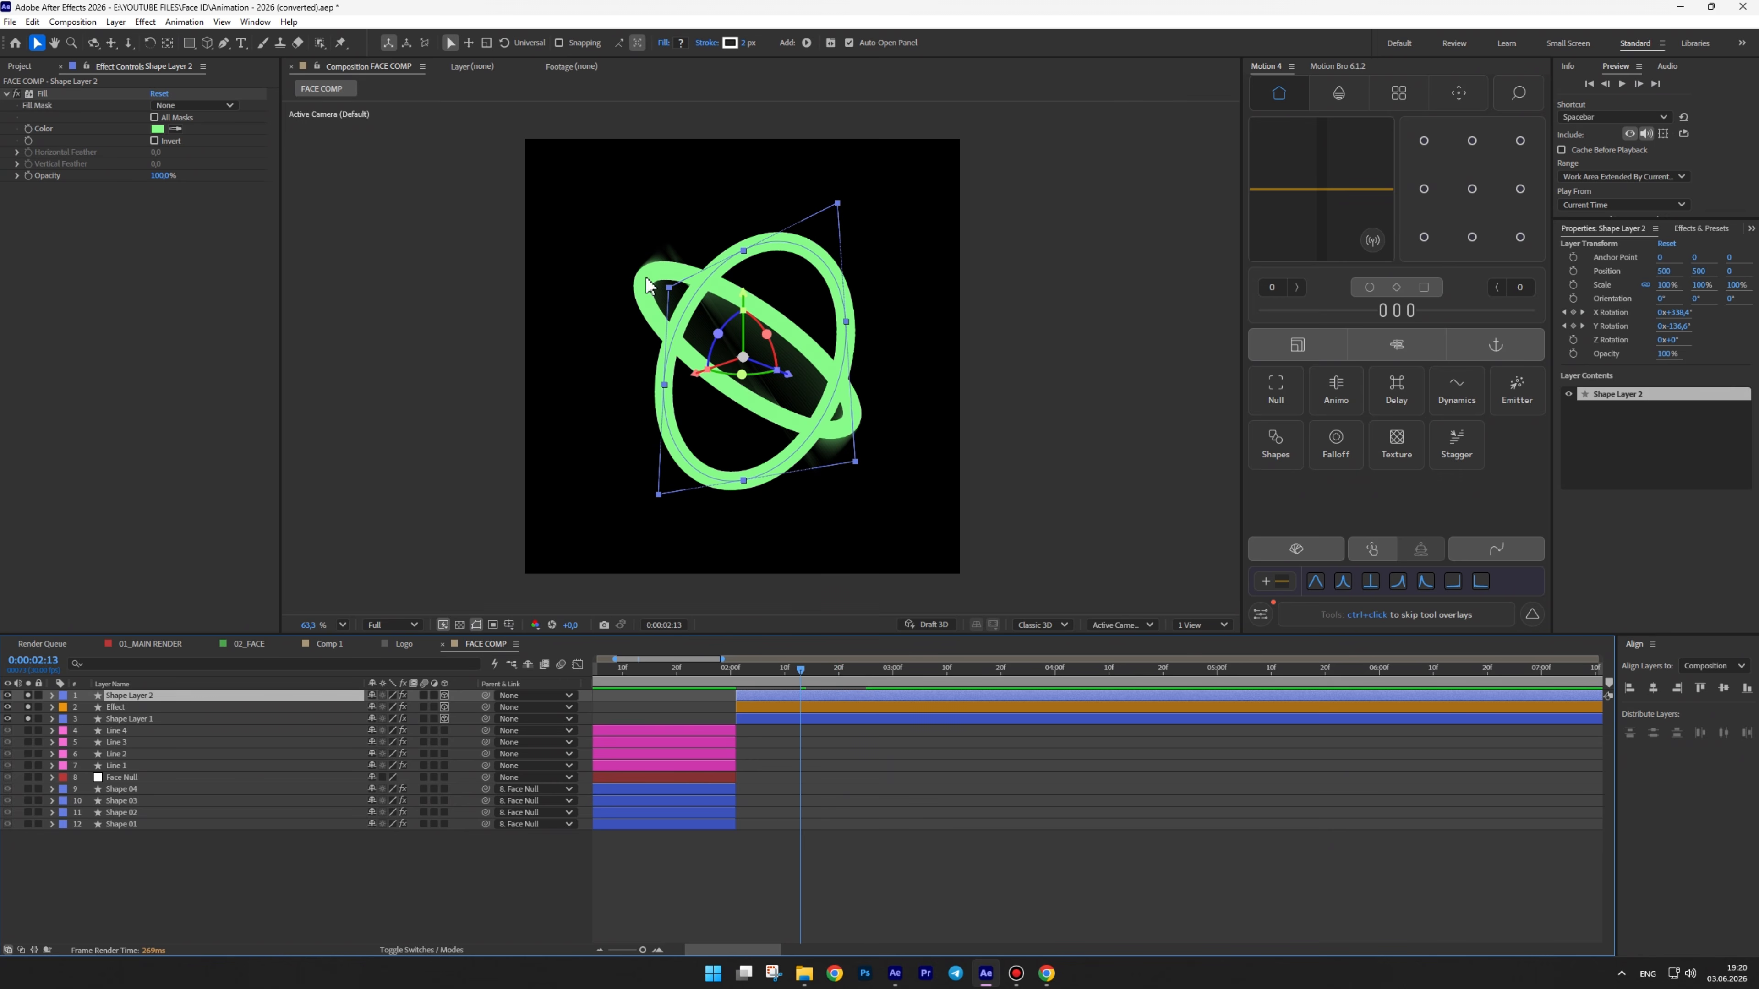
pyautogui.hotkey('ctrl', 'd')
pyautogui.press('Return')
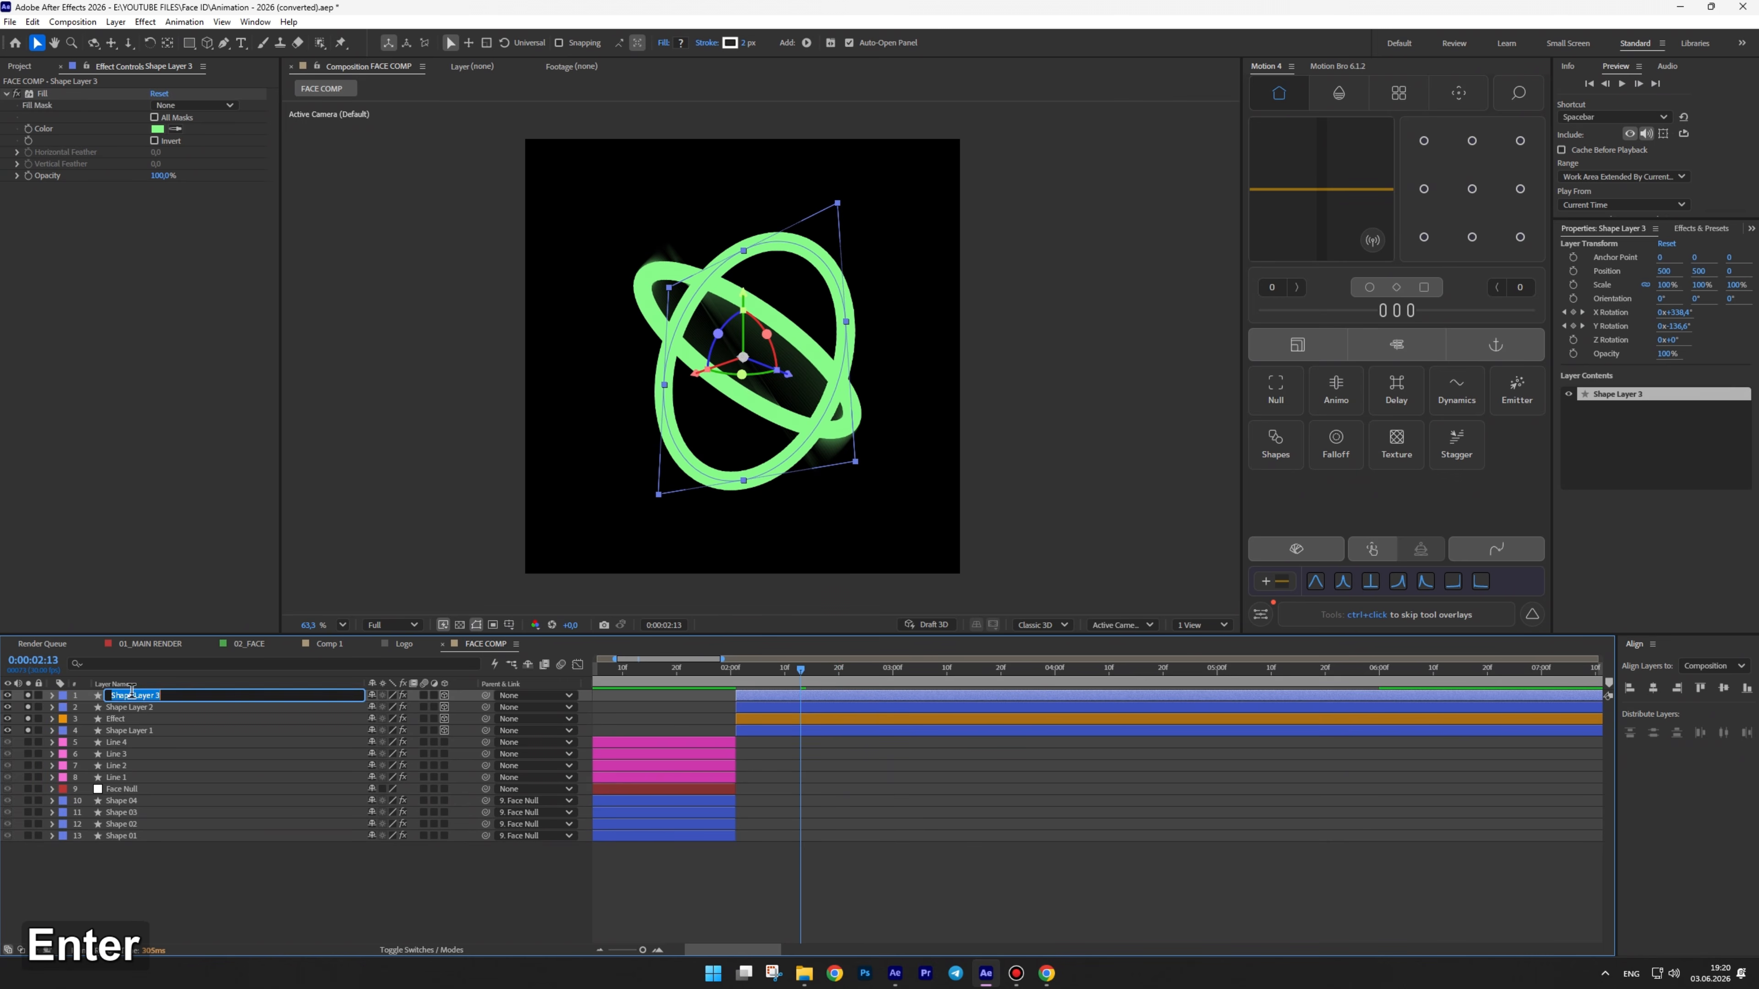
pyautogui.write('Effect')
pyautogui.press('Return')
pyautogui.click(62, 695)
pyautogui.click(97, 602)
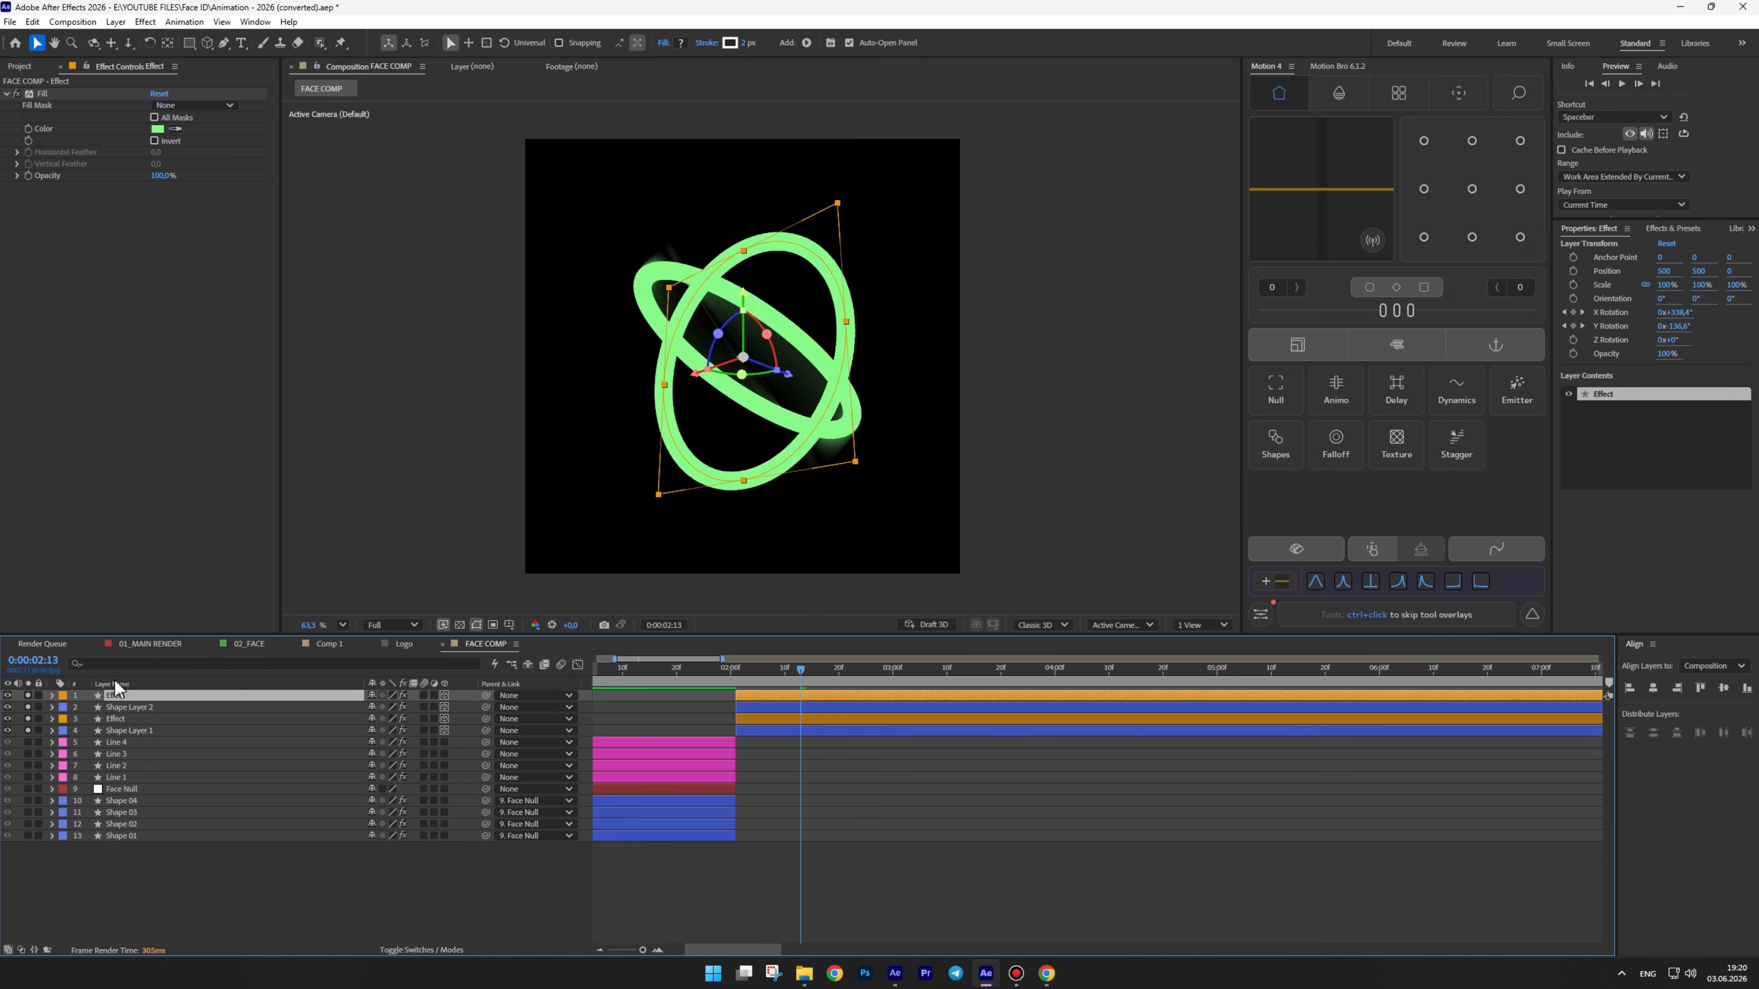
# Remove the layer styles from the new Effect layer and set its stroke width to 45 px
pyautogui.click(52, 695)
pyautogui.click(94, 765)
pyautogui.press('Delete')
pyautogui.click(52, 695)
pyautogui.click(747, 43)
pyautogui.write('45')
pyautogui.press('Return')
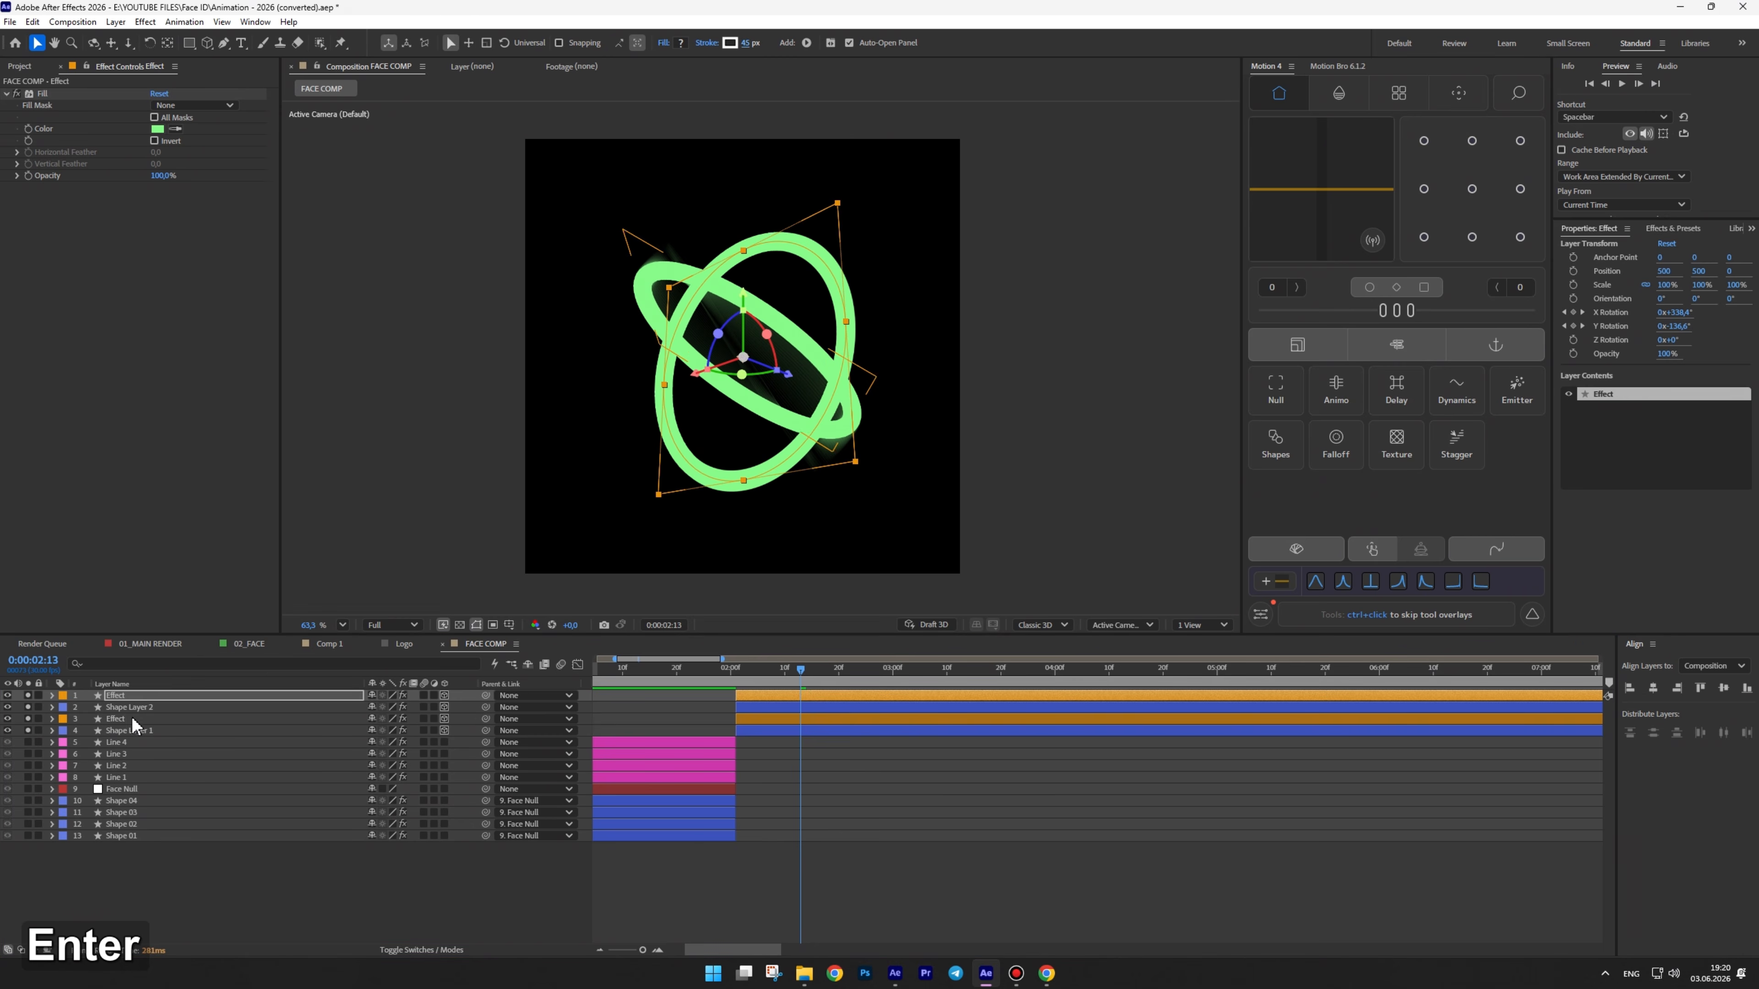
# Copy CC Force Motion Blur and Curves from the first Effect layer onto the new top Effect layer
pyautogui.click(134, 726)
pyautogui.click(59, 187)
pyautogui.keyDown('shift'); pyautogui.click(48, 257); pyautogui.keyUp('shift')
pyautogui.hotkey('ctrl', 'c')
pyautogui.click(128, 697)
pyautogui.hotkey('ctrl', 'v')
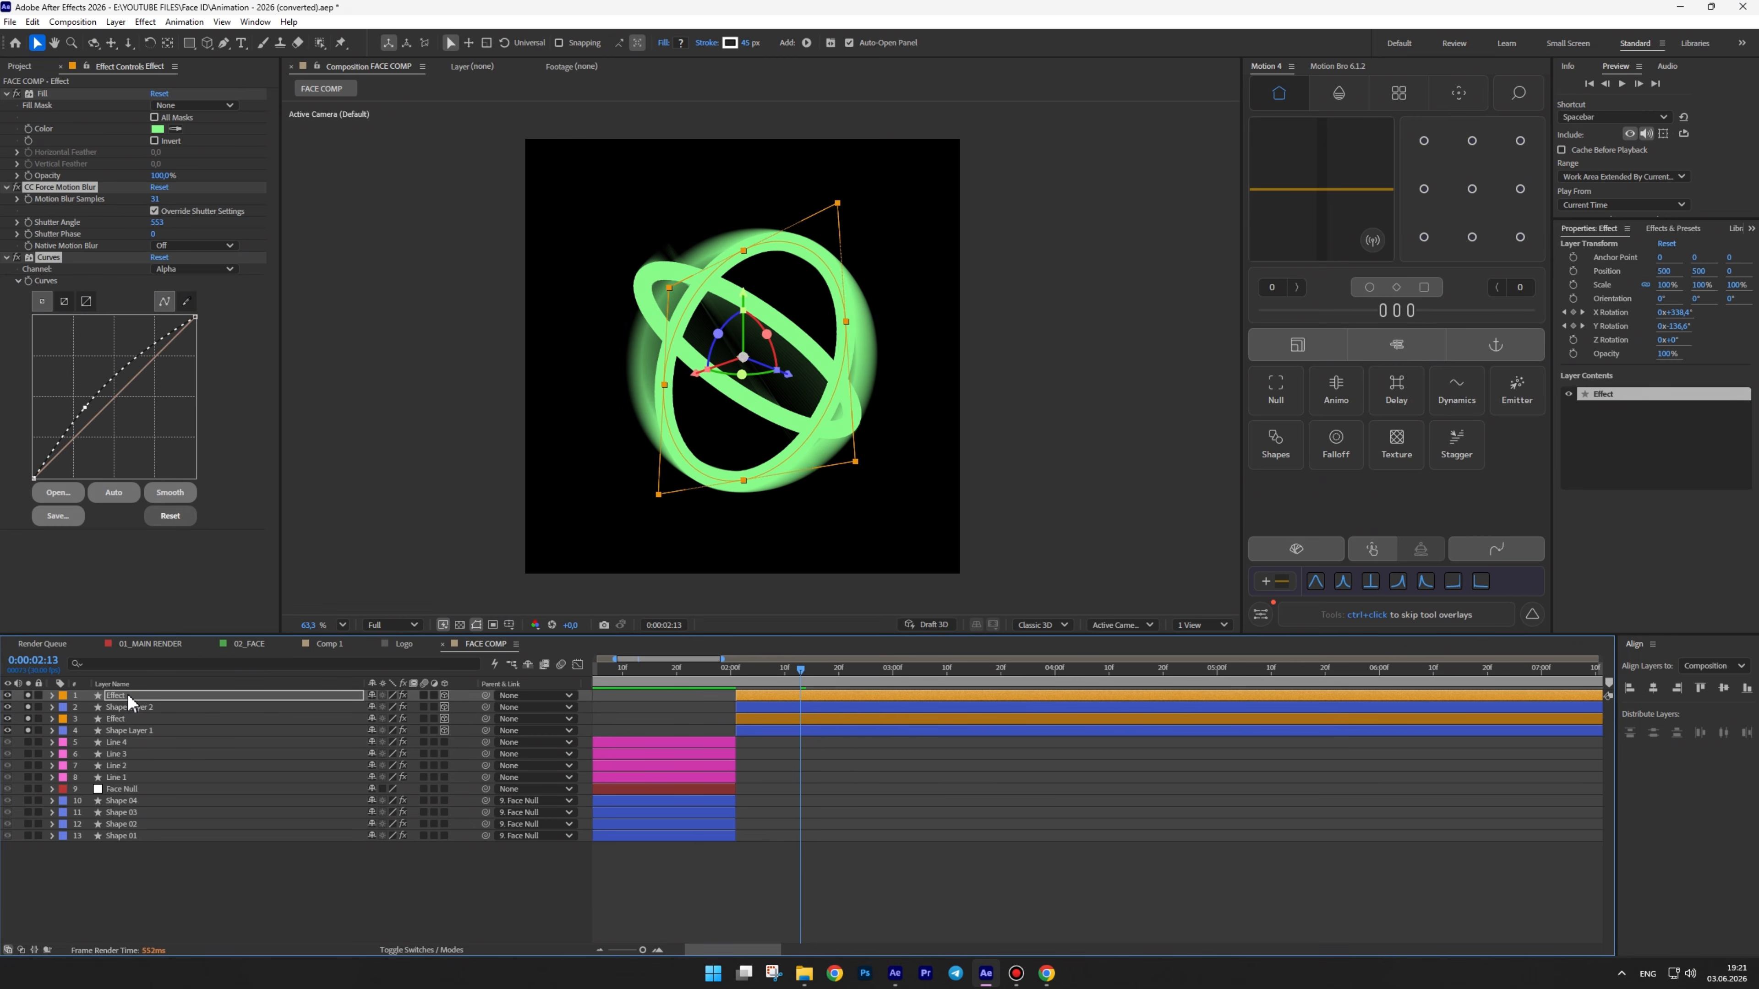
# Start keyframing the top Effect layer's stroke width at 45 px, shortly before its rotation ends
pyautogui.click(251, 698)
pyautogui.press('u')
pyautogui.moveTo(801, 670); pyautogui.dragTo(866, 675)
pyautogui.press('u')
pyautogui.press('u')
pyautogui.click(99, 755)
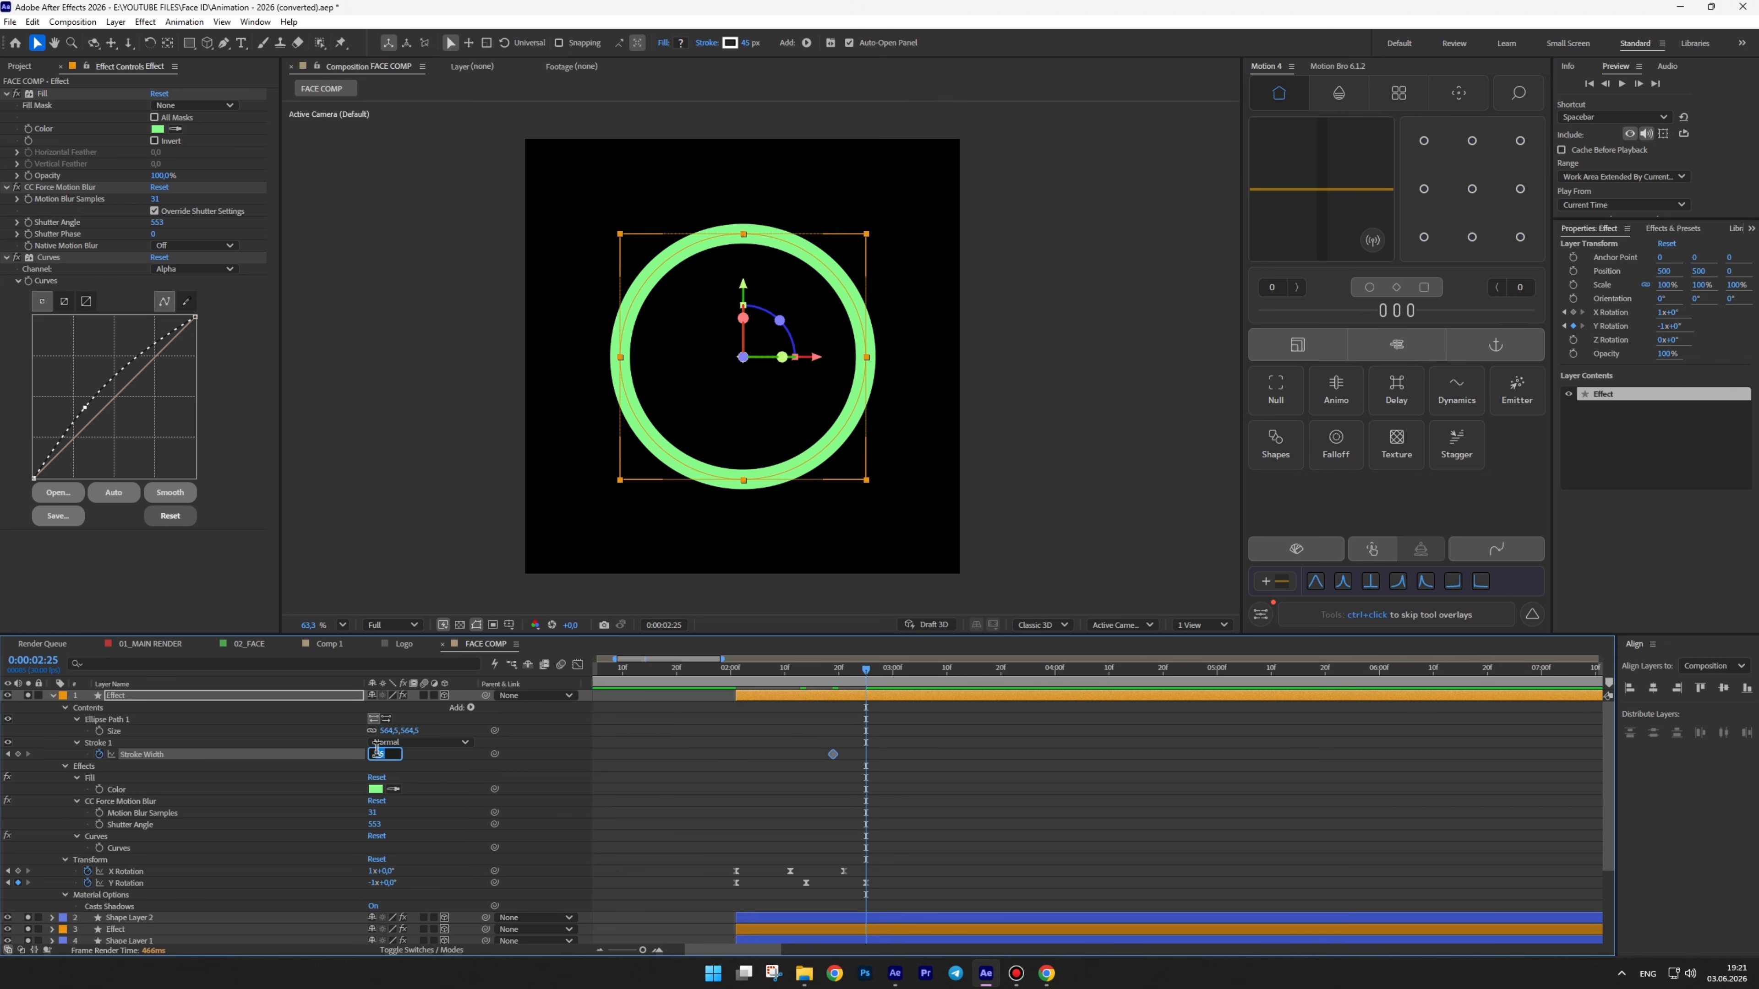
# Set the top Effect layer's stroke width to 25 px at 0:00:02:25, ease its keyframes, and preview the whole animation
pyautogui.press('BackSpace')
pyautogui.write('25')
pyautogui.press('Return')
pyautogui.press('F9')
pyautogui.press('u')
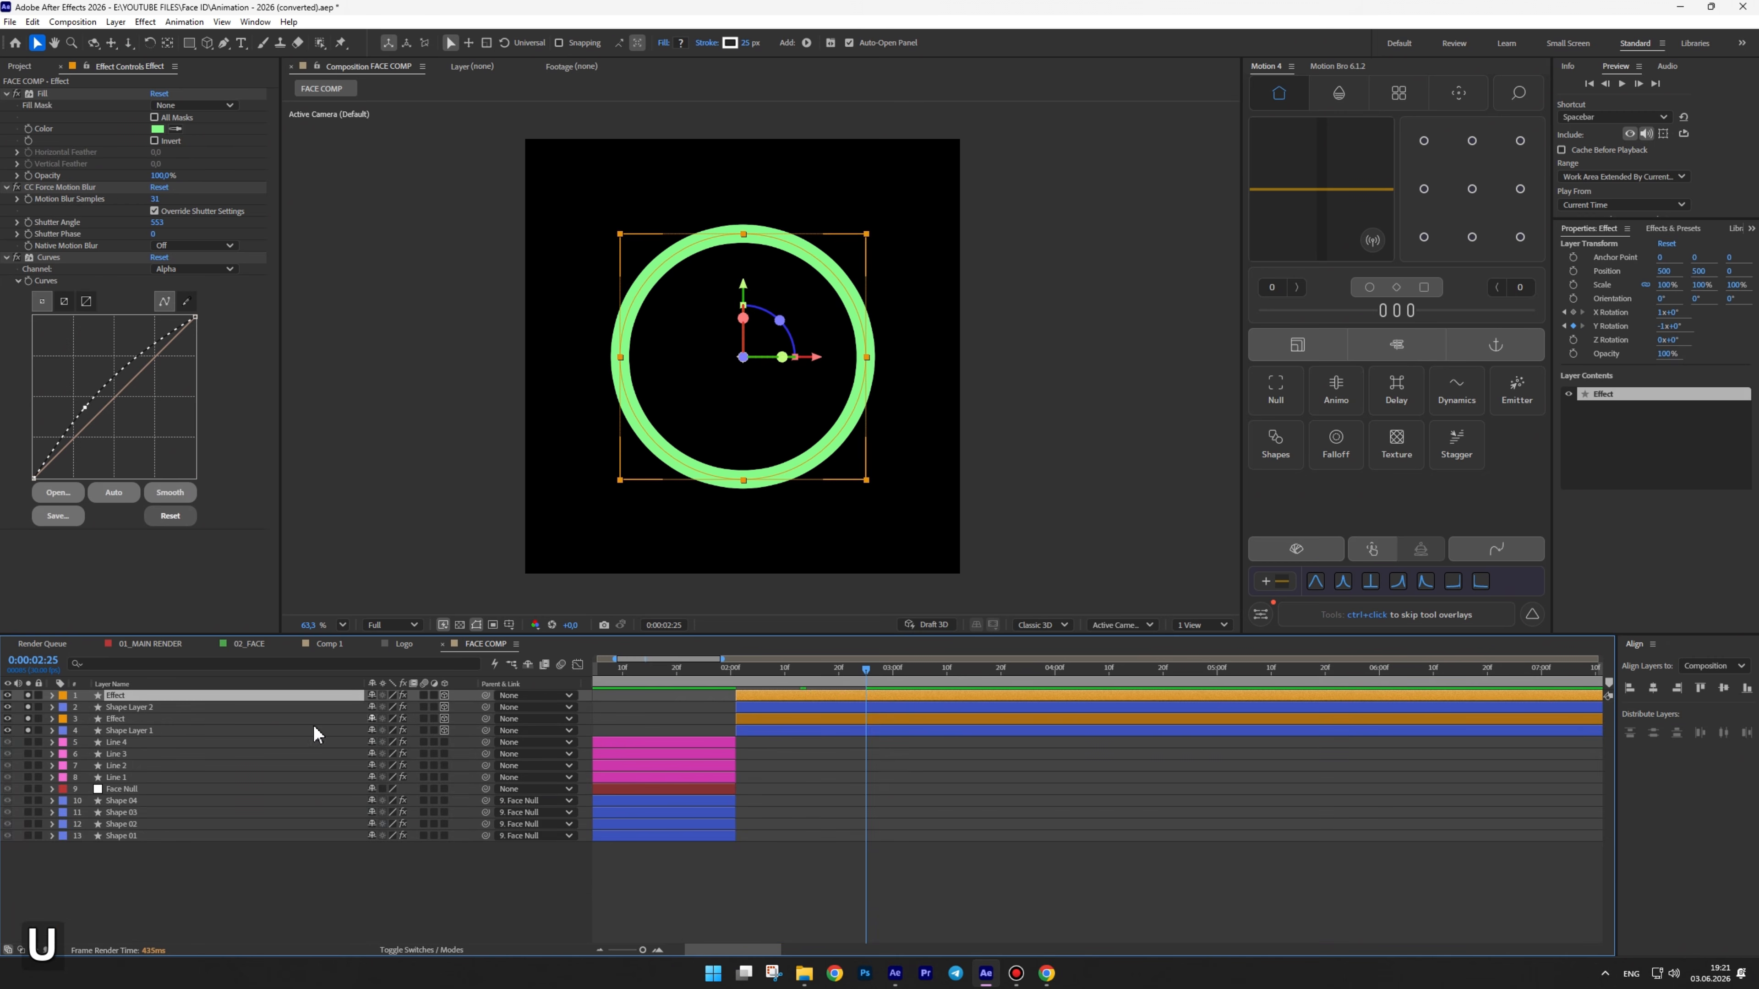
pyautogui.press('space')
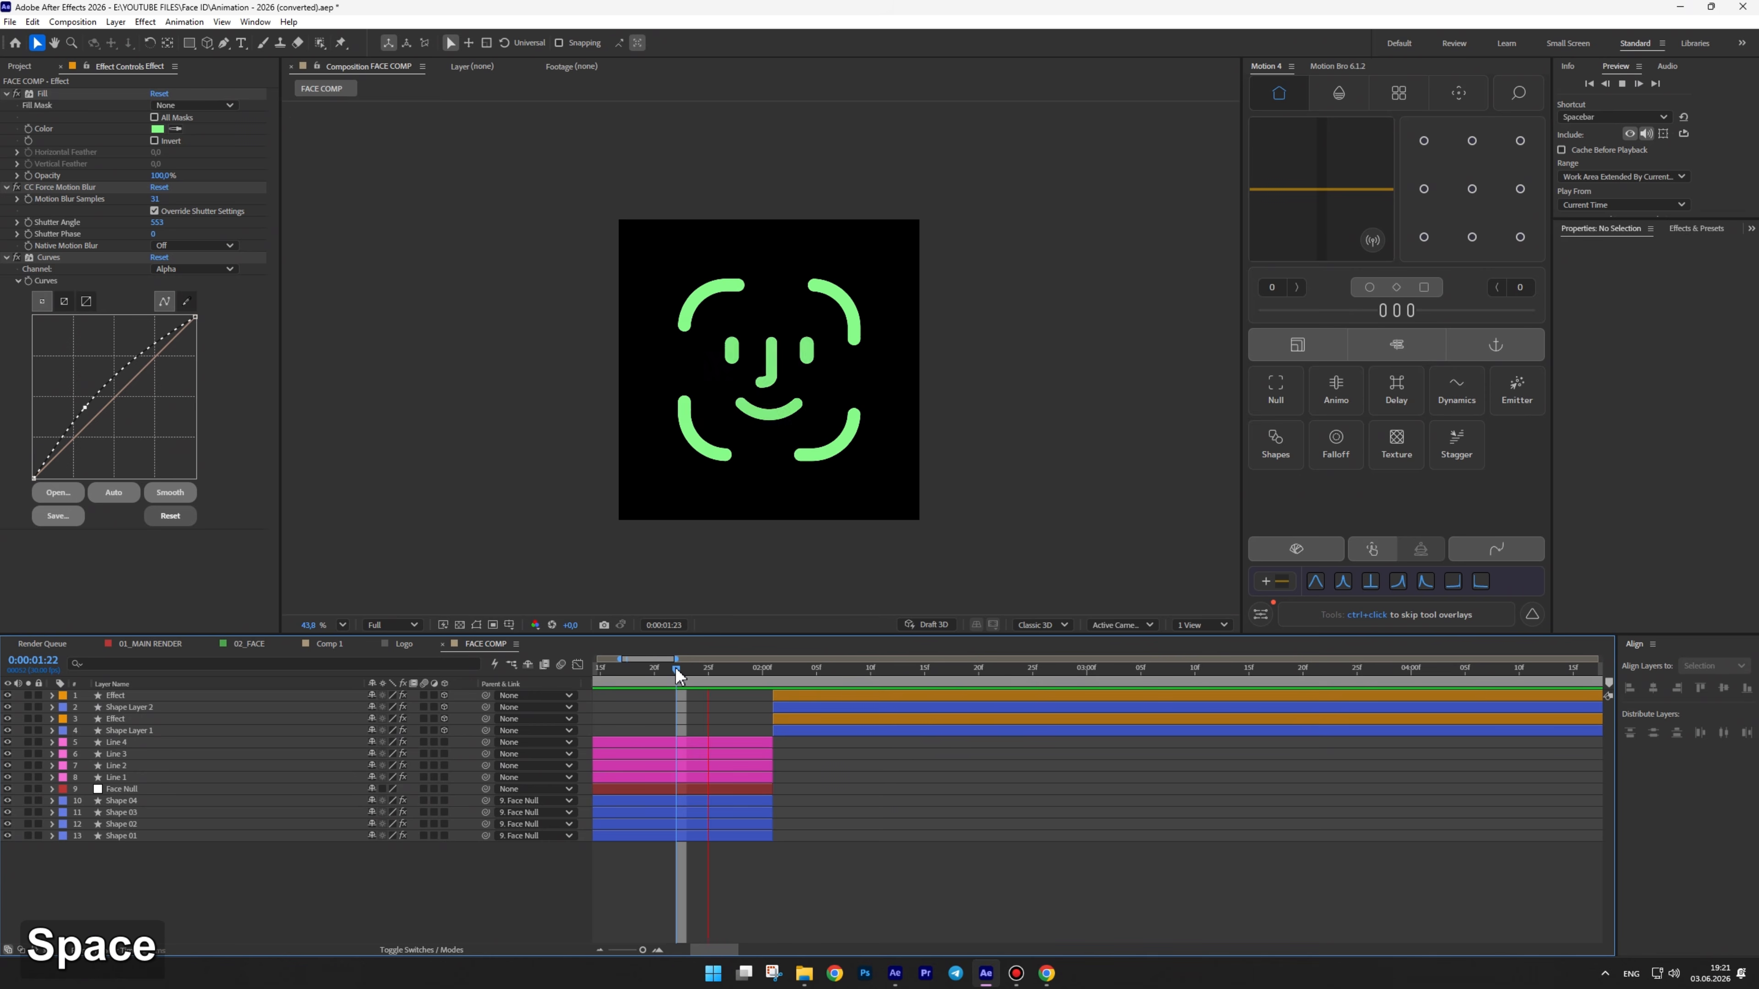
pyautogui.press('space')
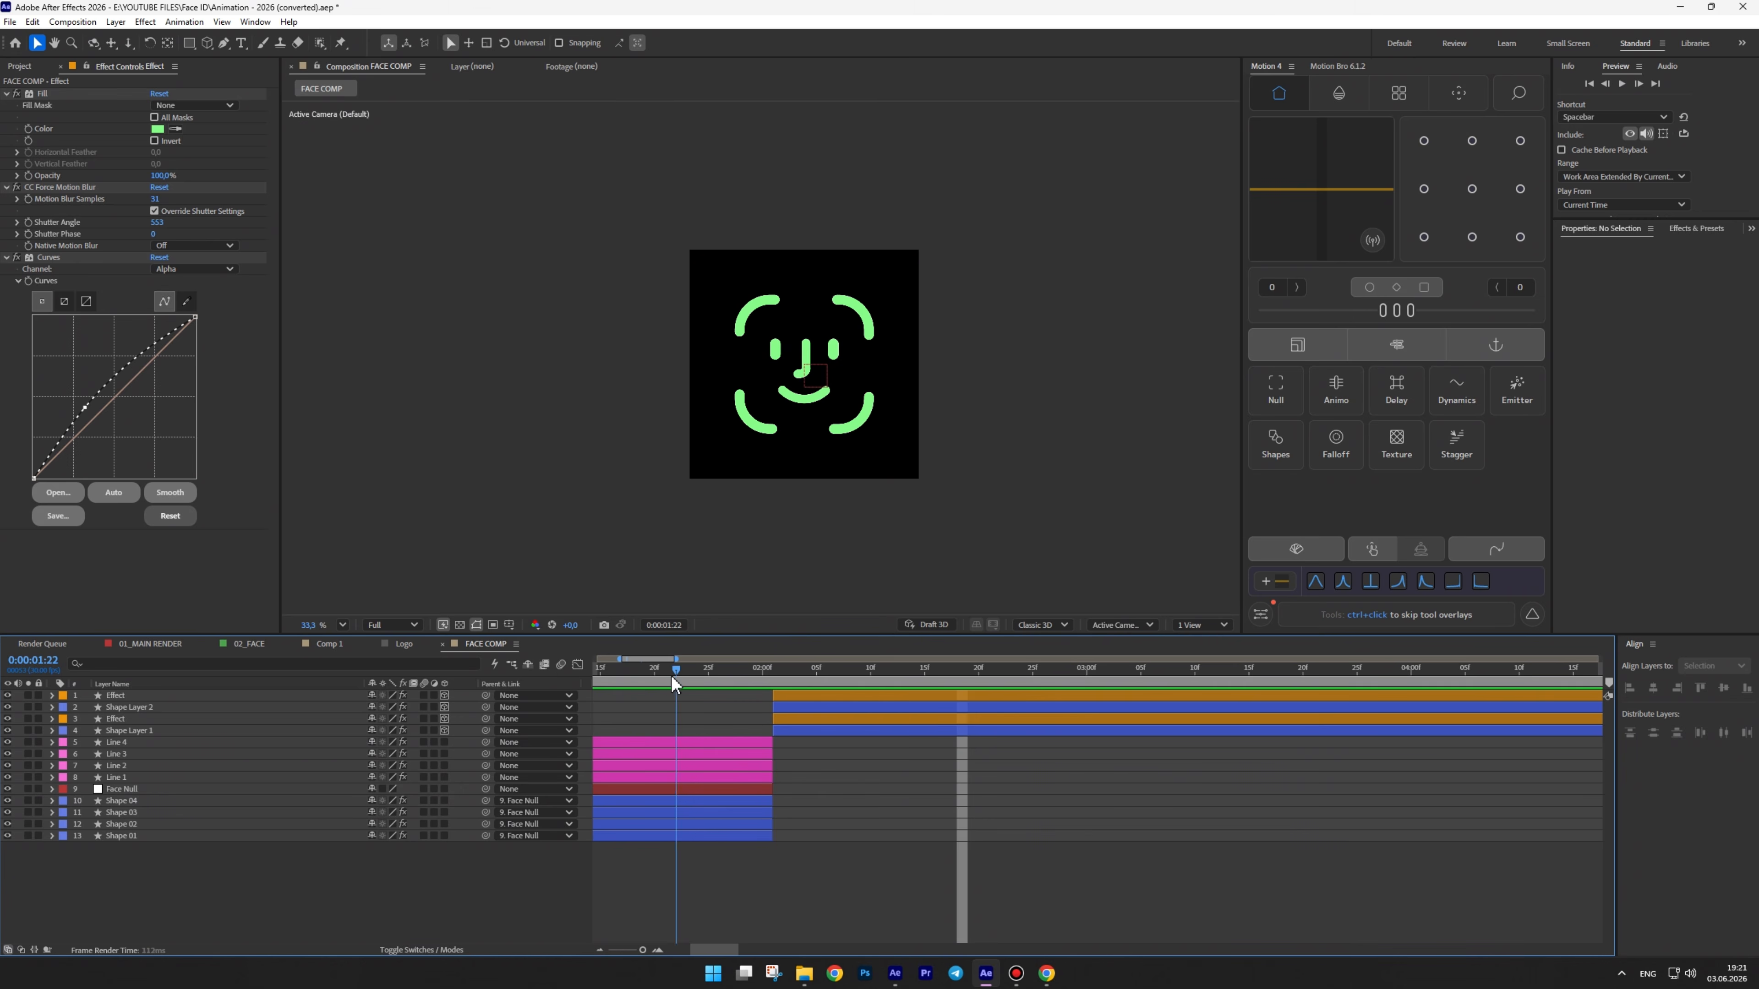
pyautogui.press('space')
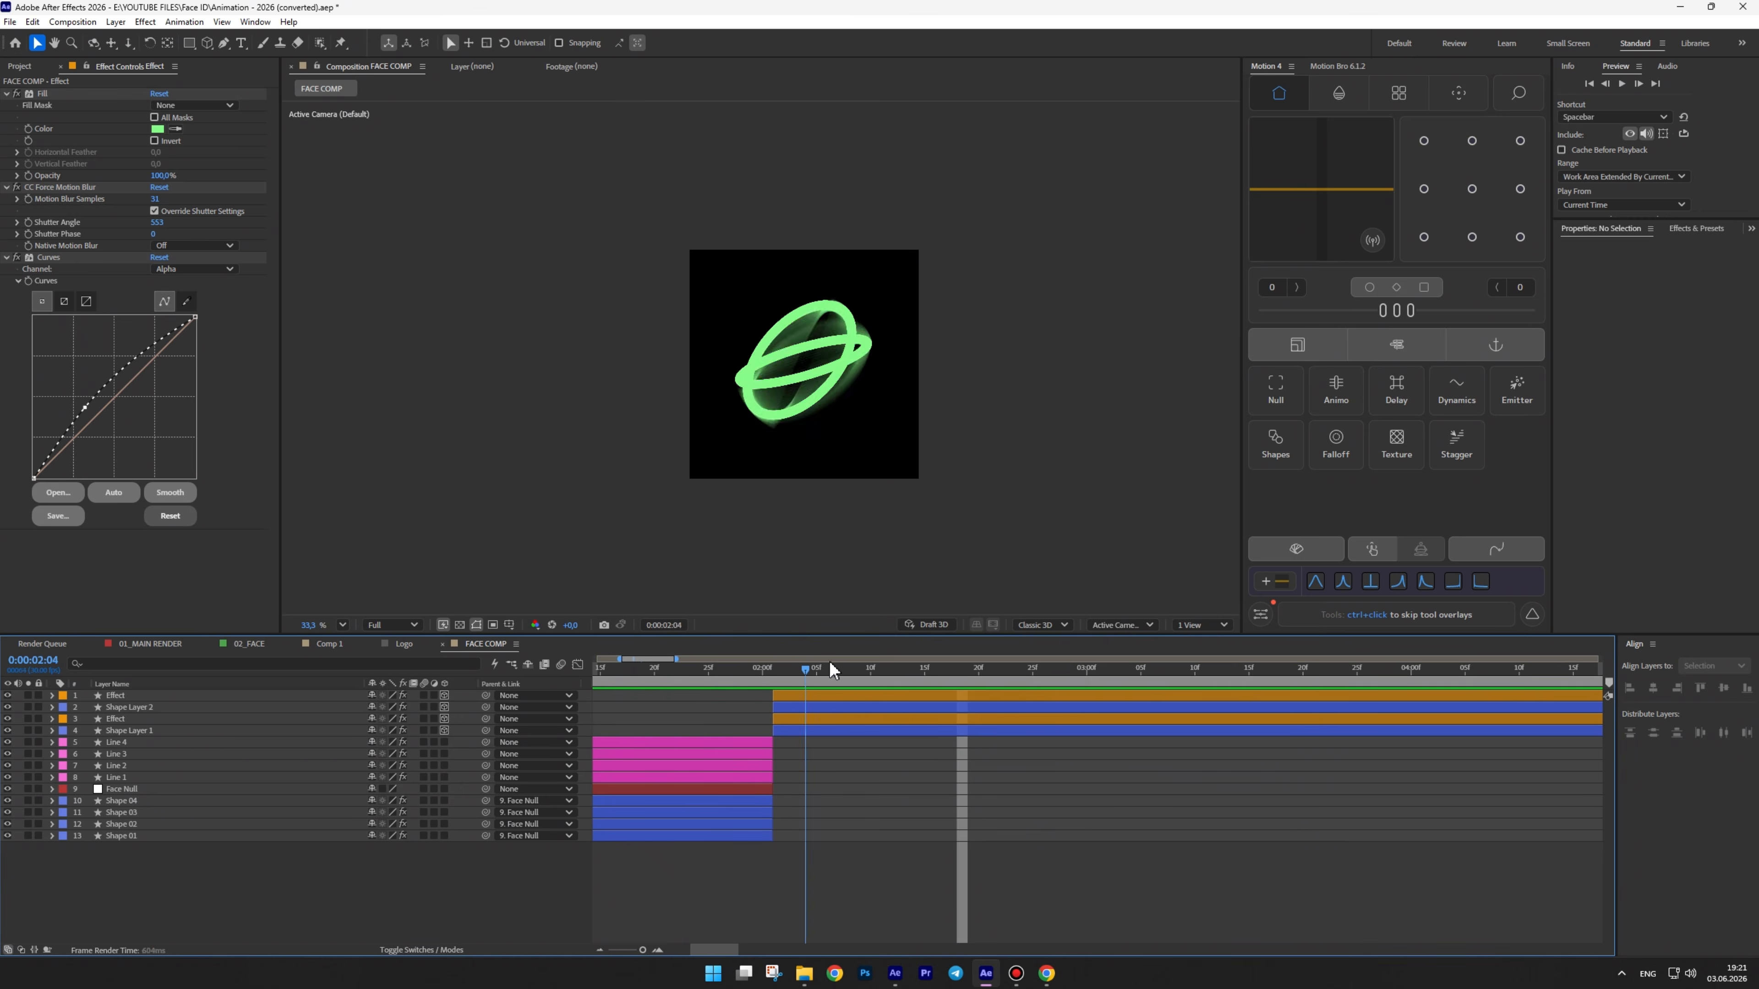
pyautogui.press('space')
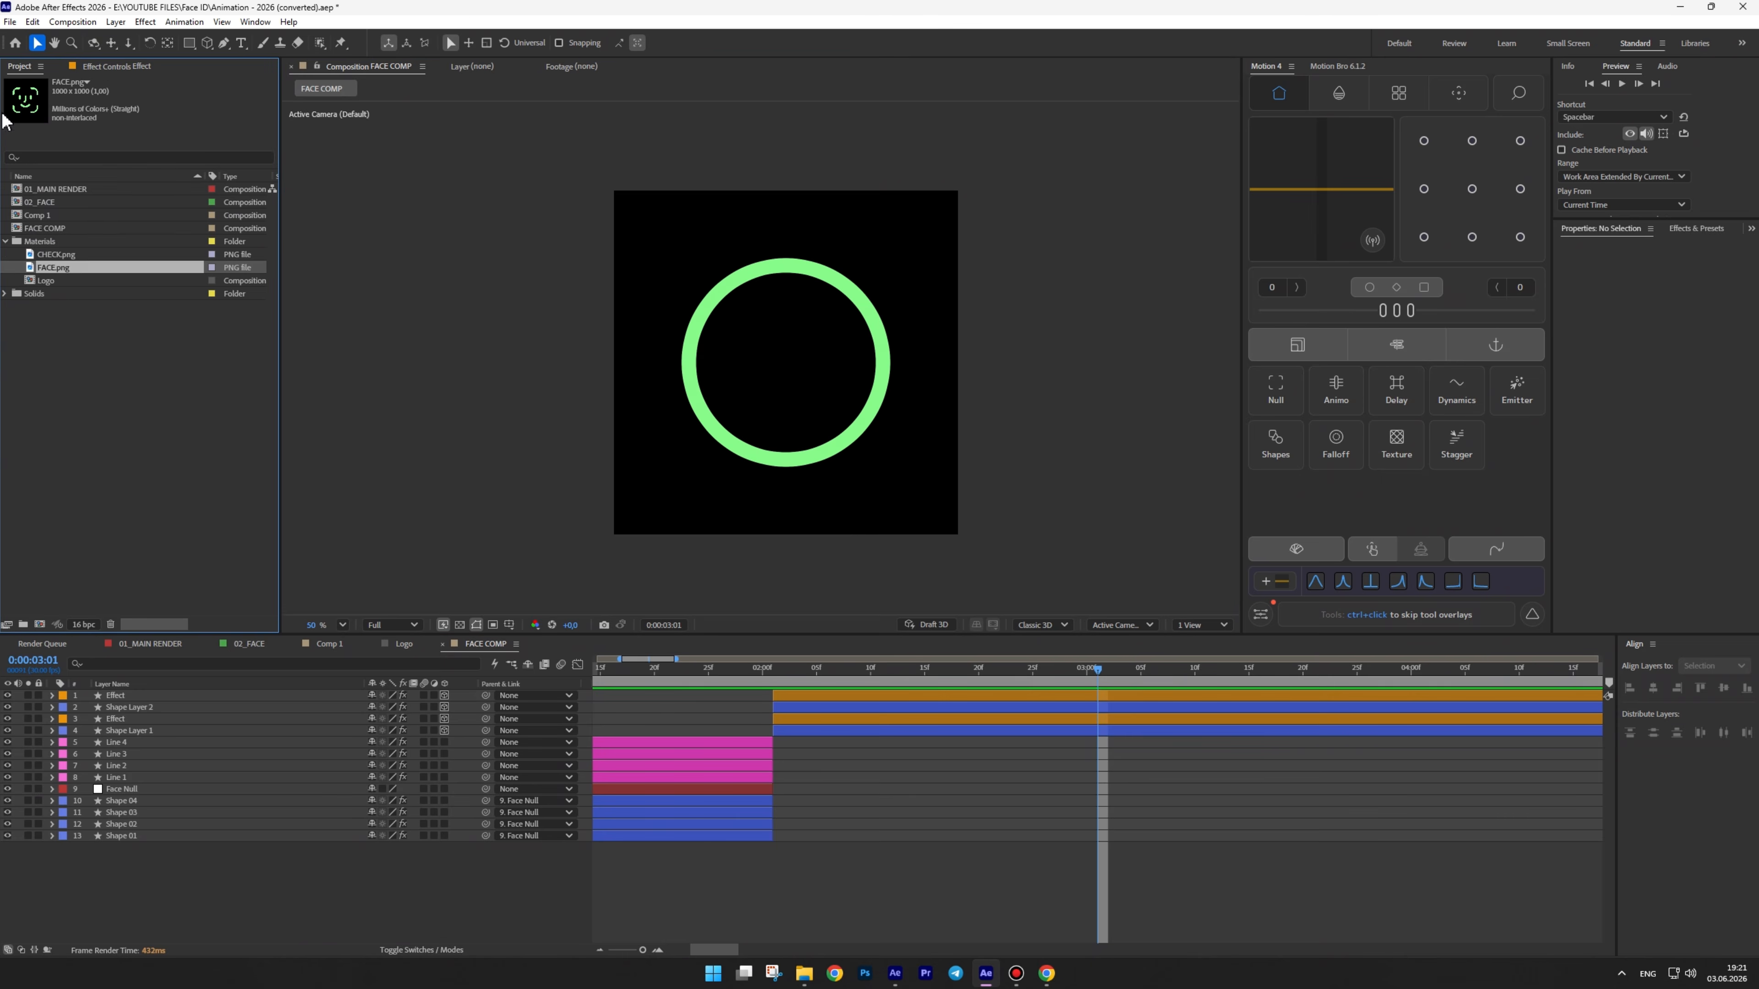
# Add CHECK.png to the bottom of the FACE COMP layer stack as a tracing reference
pyautogui.click(58, 256)
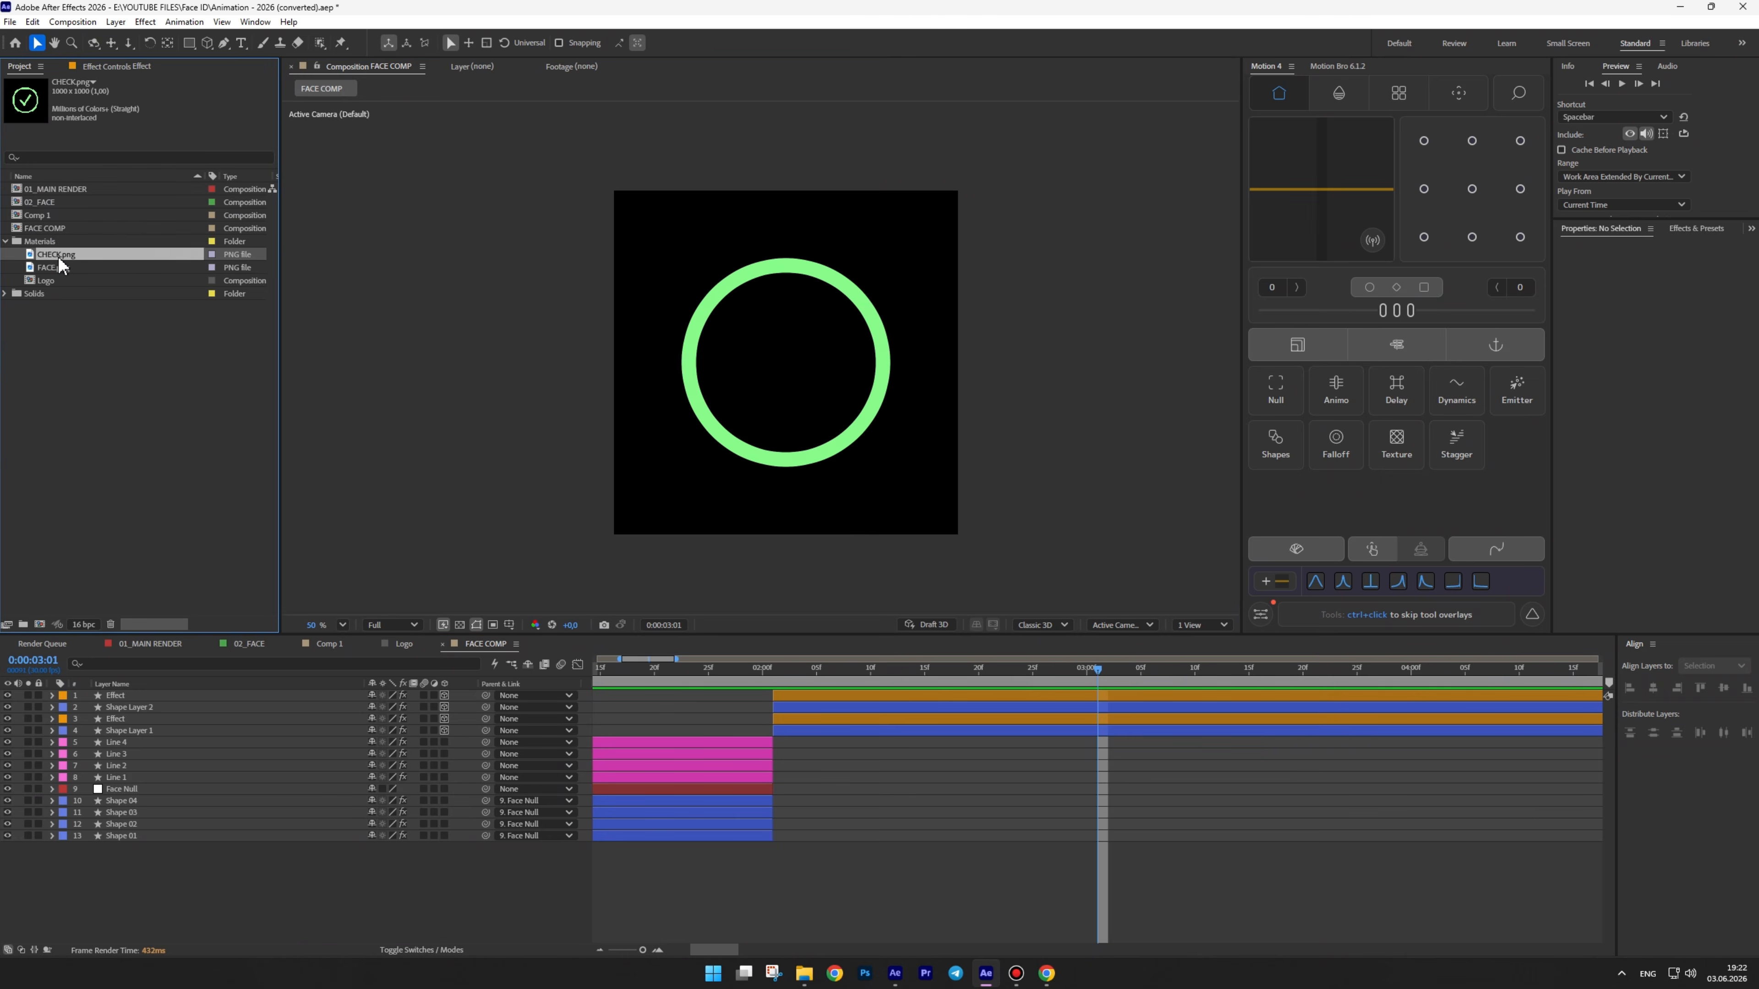
pyautogui.moveTo(62, 265); pyautogui.dragTo(175, 843)
pyautogui.press('/')
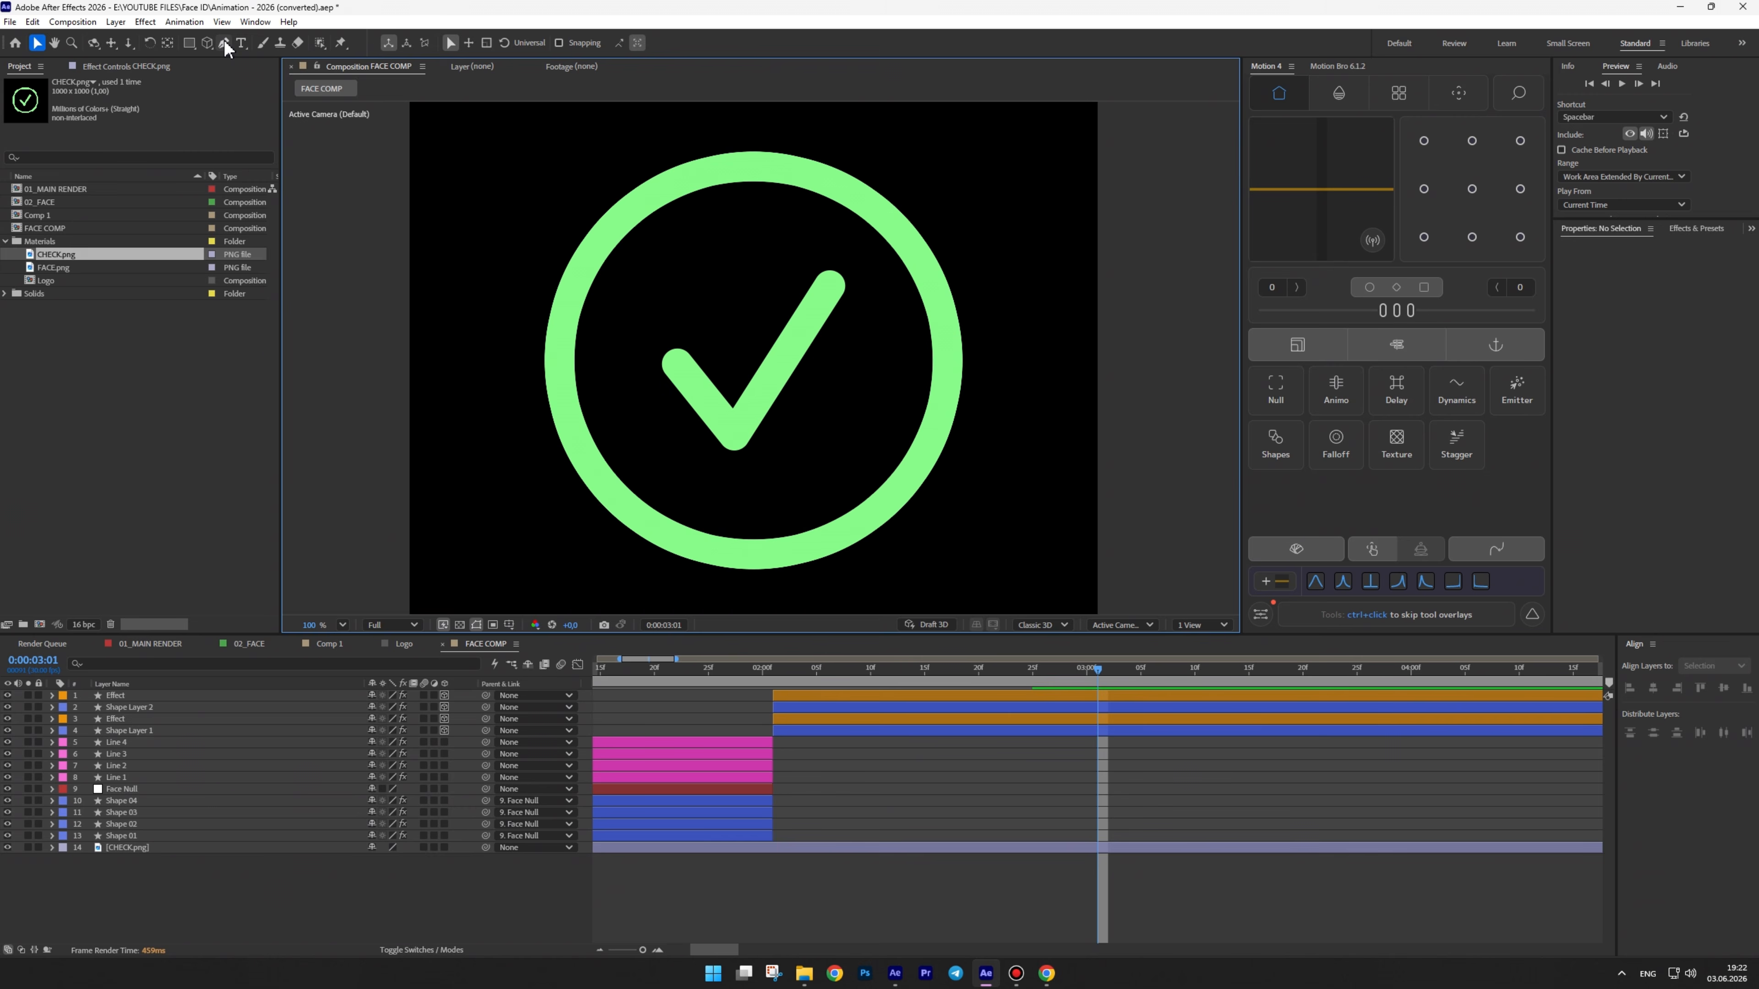
# Trace the reference checkmark with a three-point Pen tool path and give its stroke a round line cap and round line join
pyautogui.click(223, 44)
pyautogui.click(676, 364)
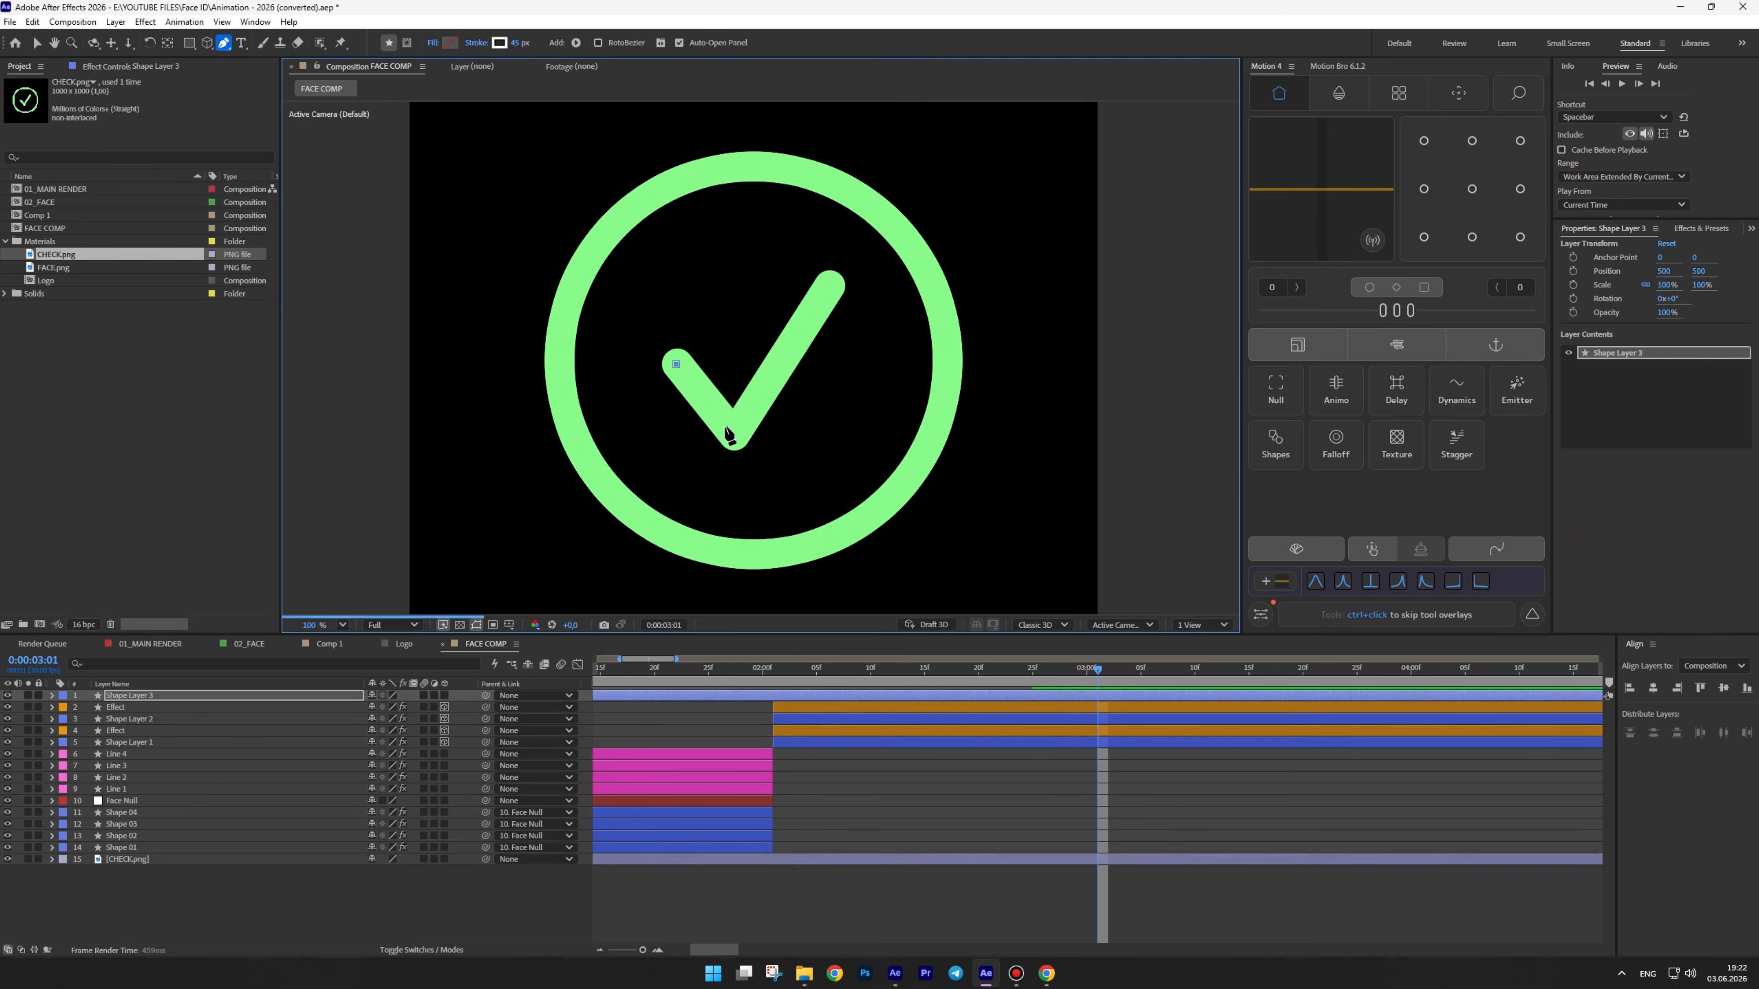
pyautogui.click(732, 431)
pyautogui.click(832, 287)
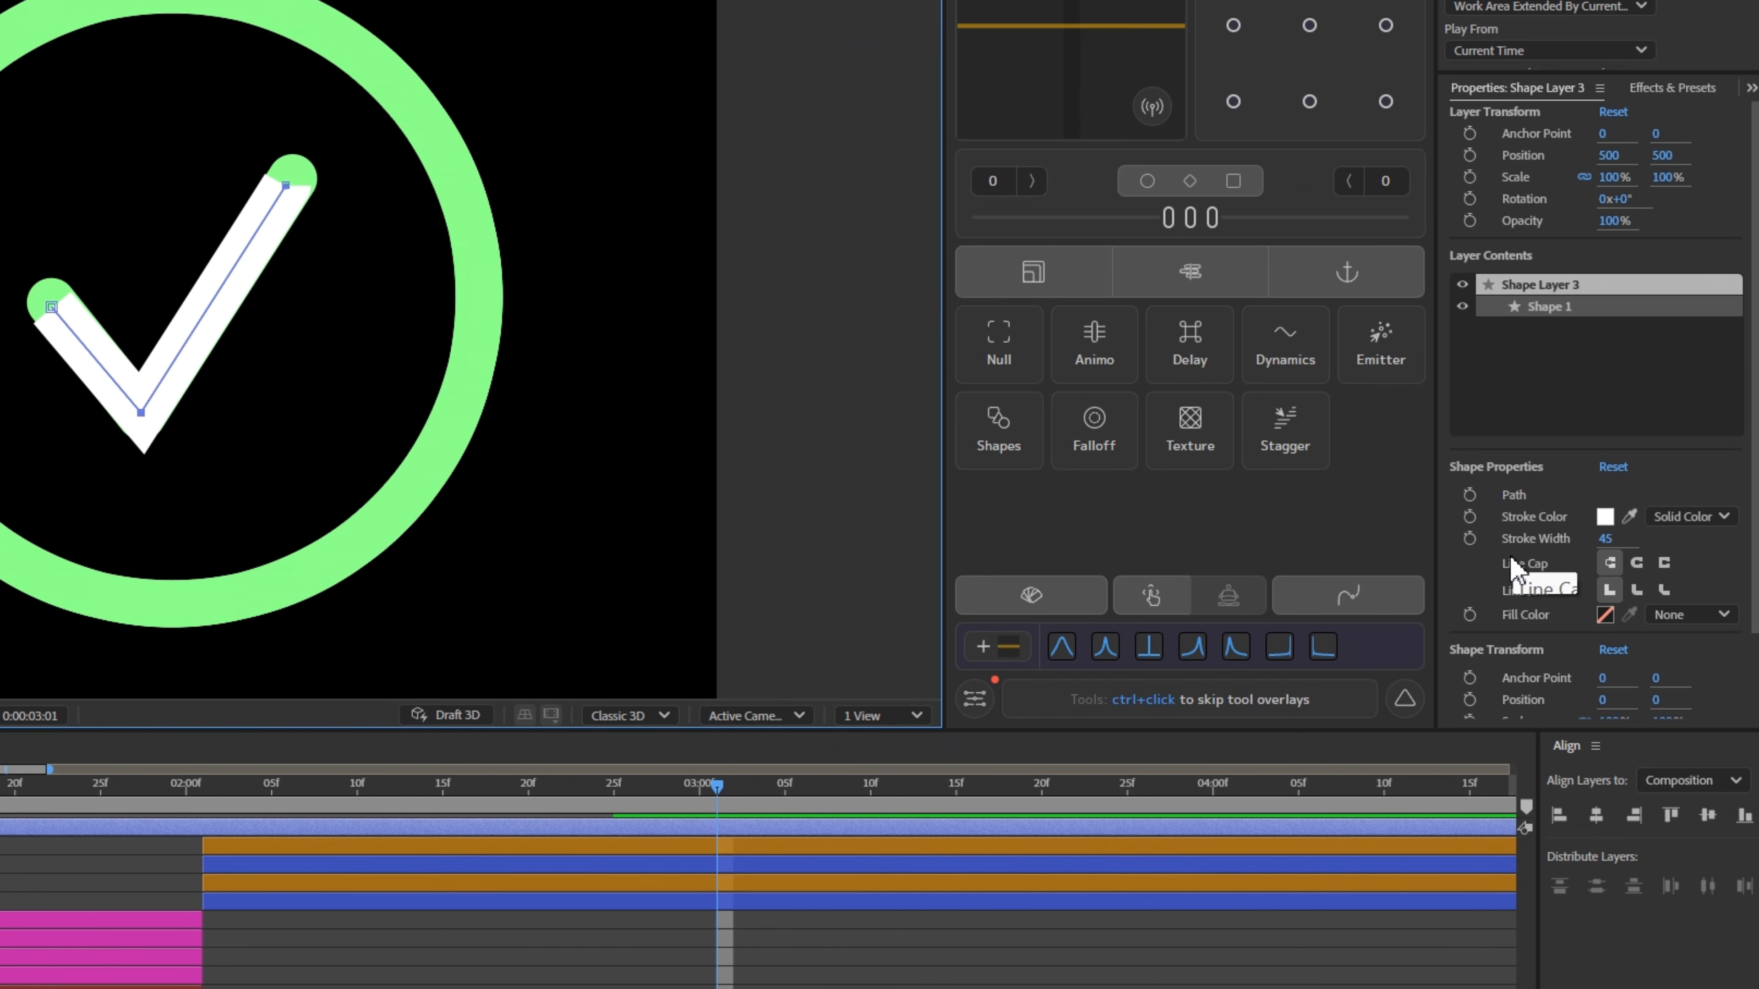
pyautogui.click(1636, 563)
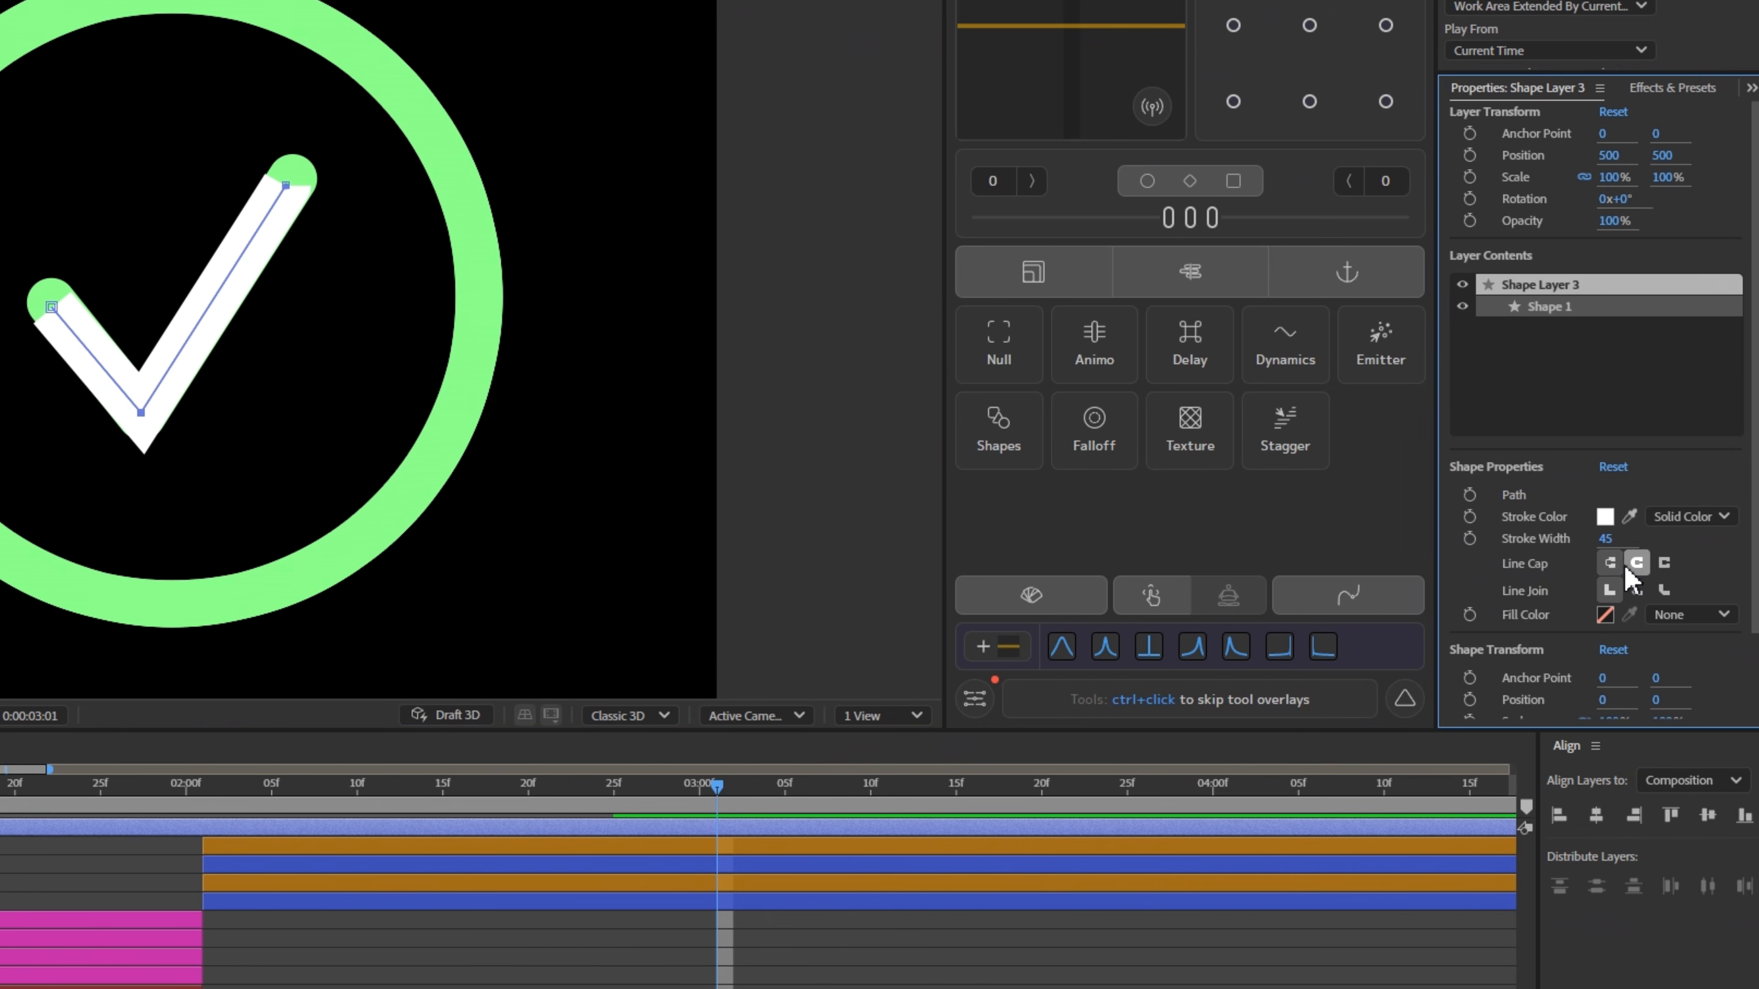
pyautogui.click(1636, 590)
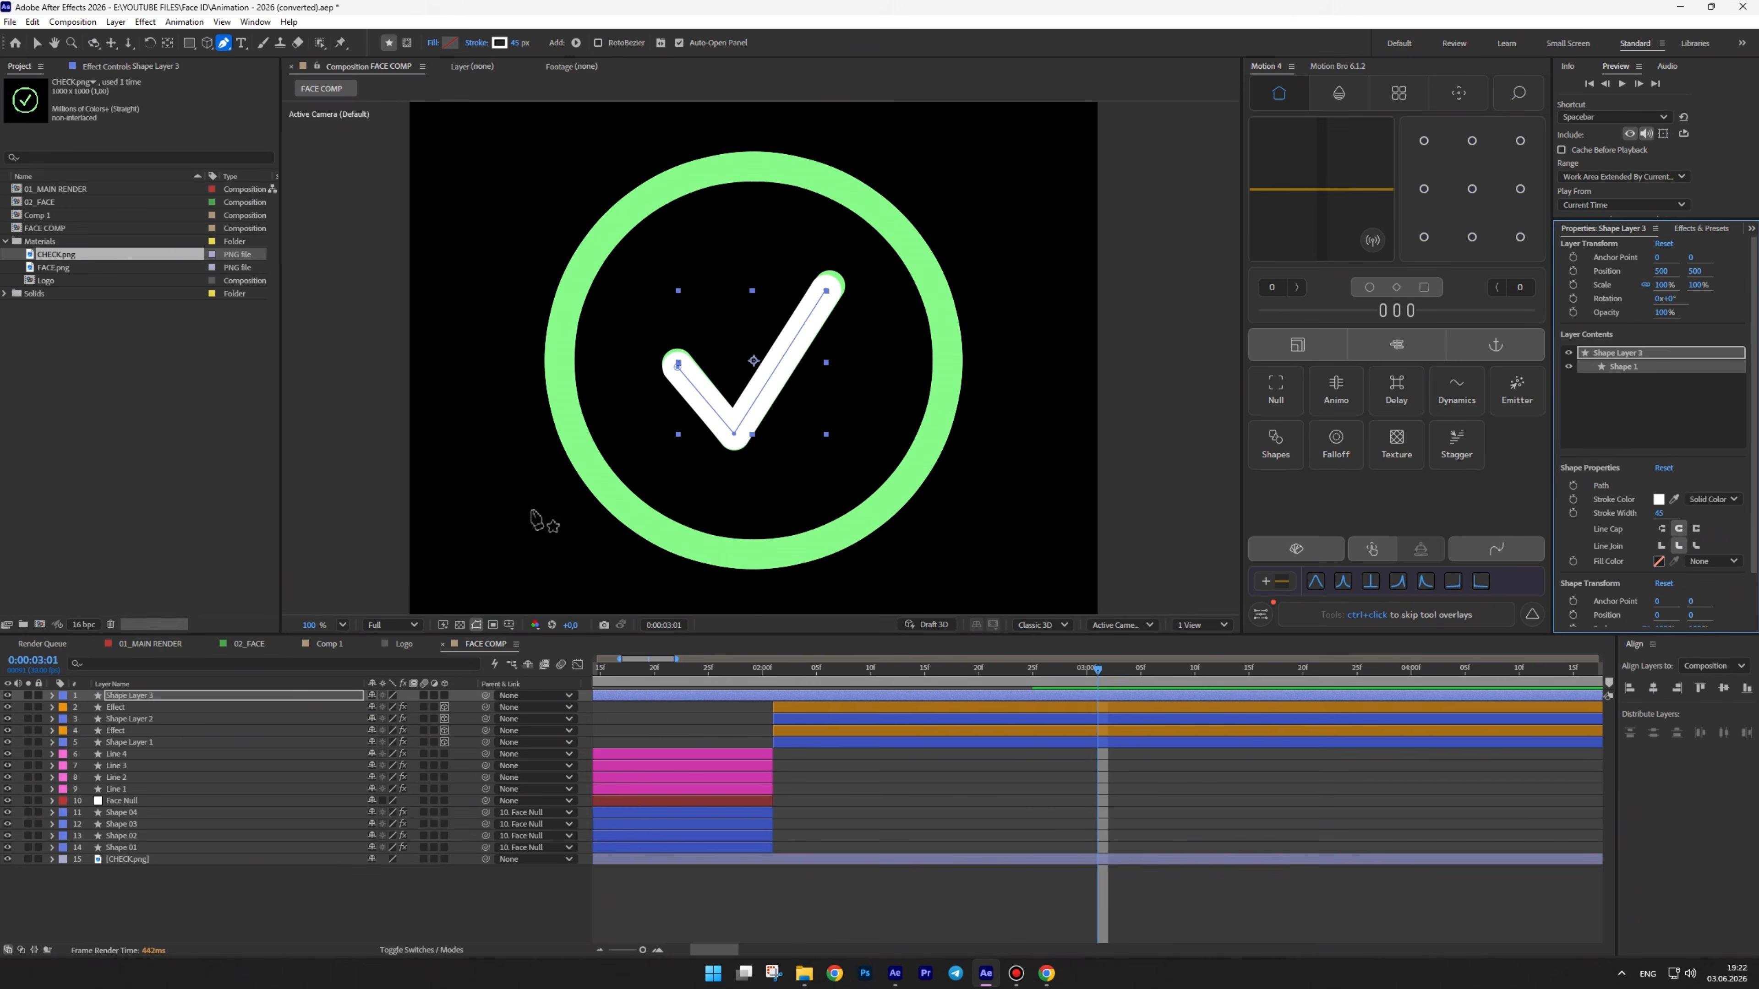
pyautogui.press('v')
# Copy the Fill effect from Line 4 to the checkmark shape layer and rename that layer Check
pyautogui.click(129, 756)
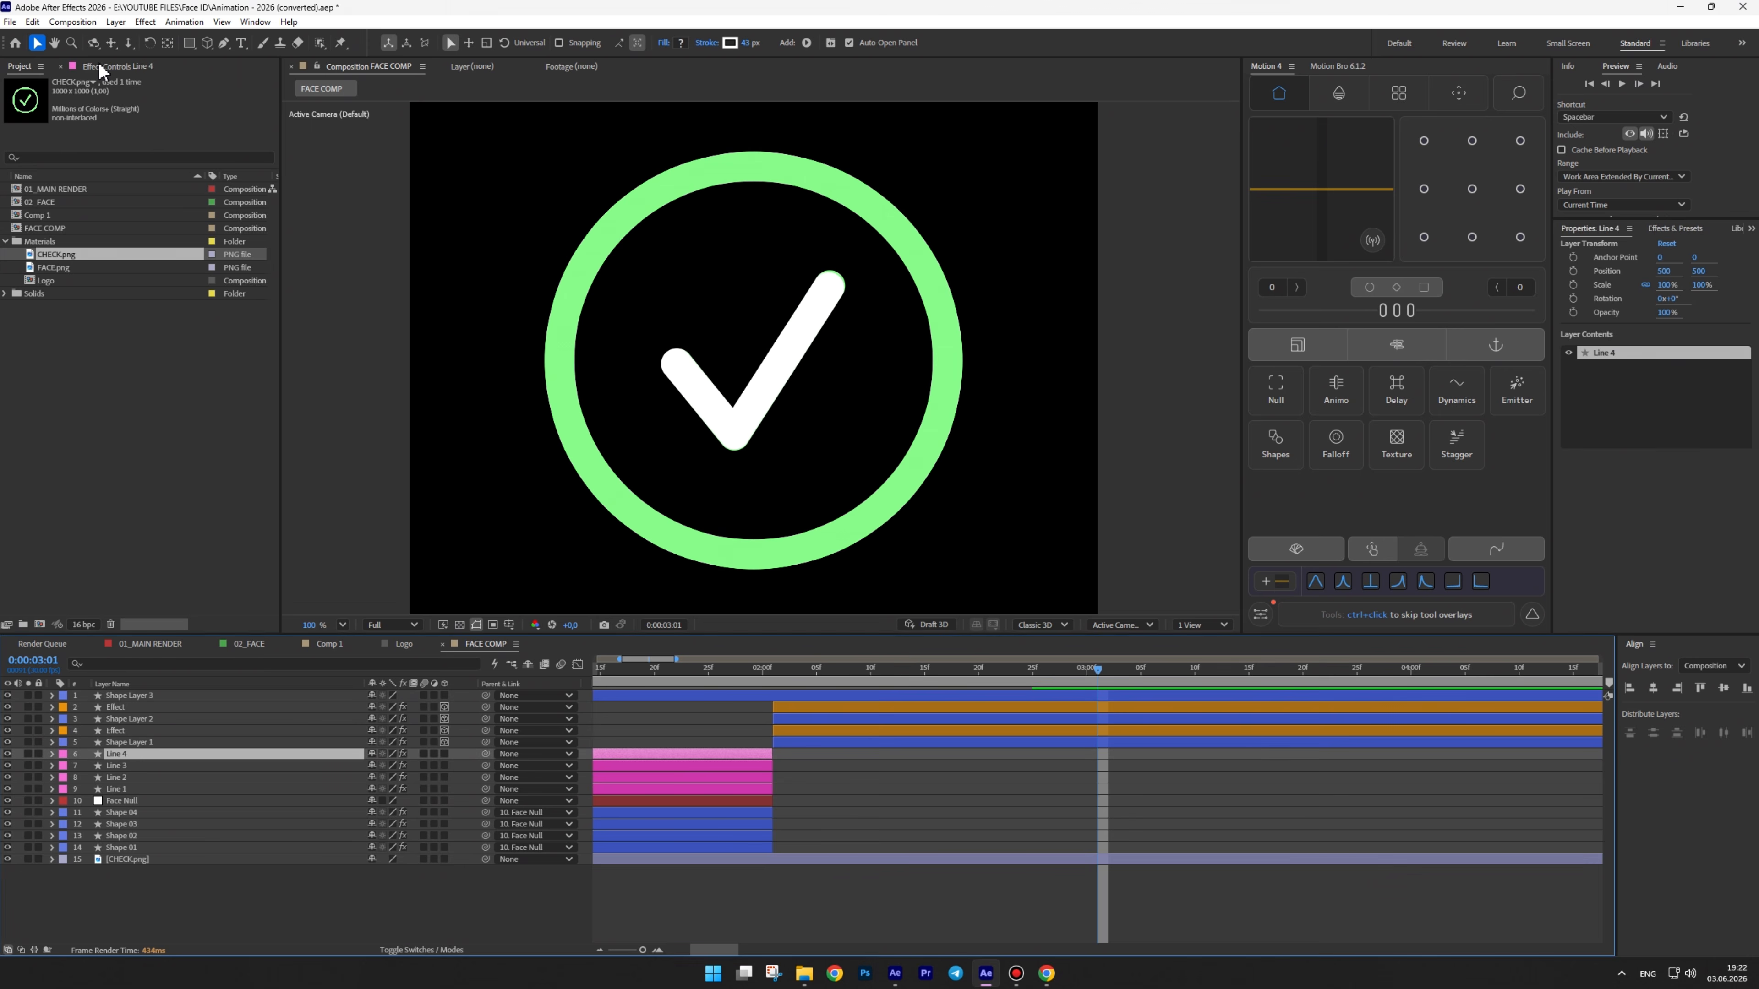
pyautogui.hotkey('ctrl', 'c')
pyautogui.click(131, 695)
pyautogui.hotkey('ctrl', 'v')
pyautogui.press('Return')
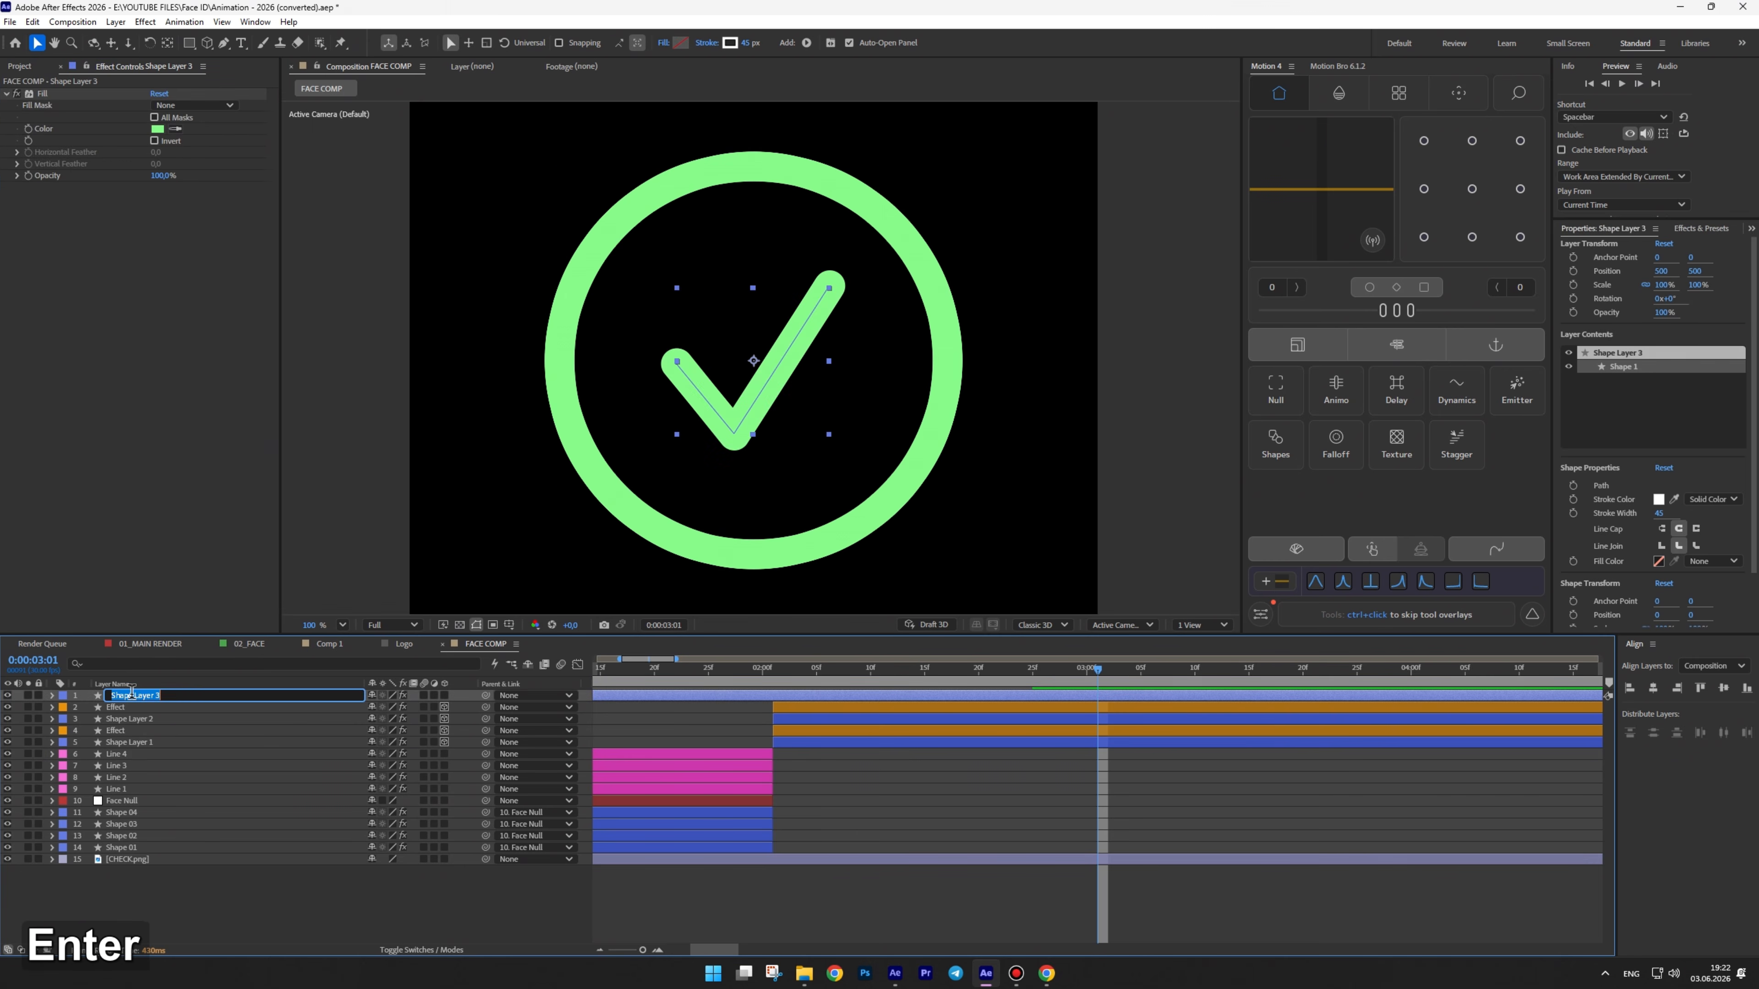
pyautogui.write('Check')
pyautogui.press('Return')
# Delete the CHECK.png reference layer from FACE COMP
pyautogui.click(156, 862)
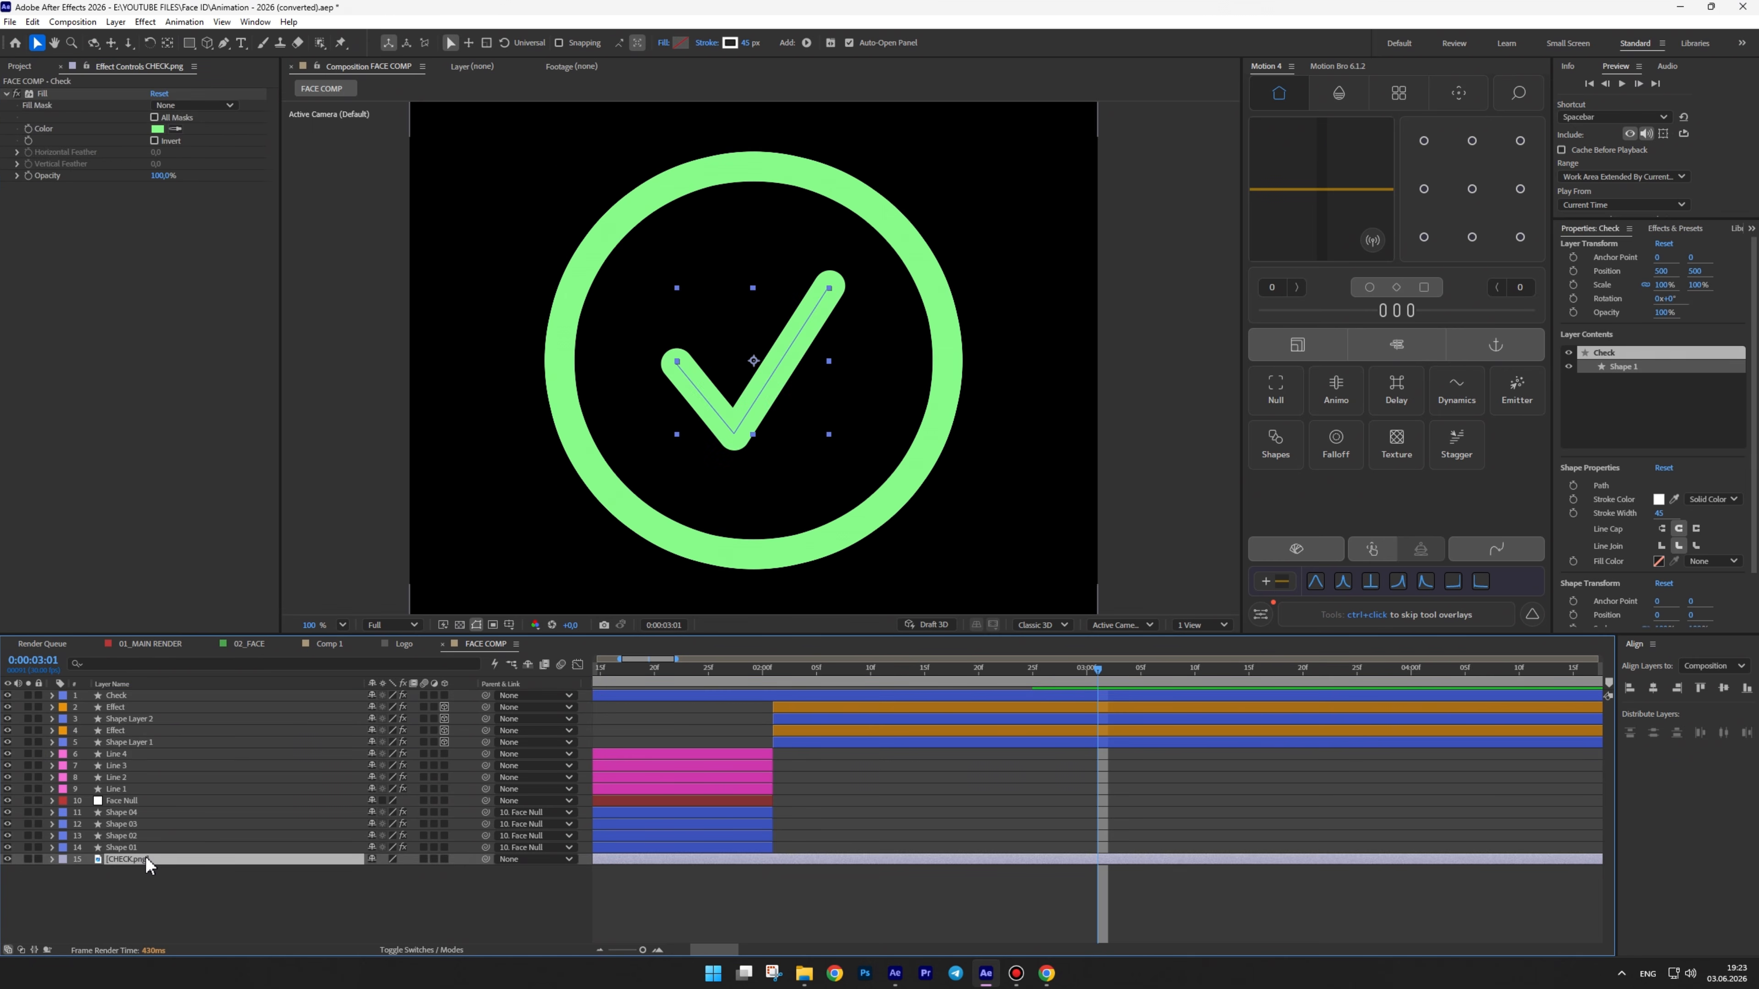
pyautogui.press('Delete')
pyautogui.scroll(-1, 636, 372)
# Make the Check layer start at 0:00:02:23, using the ring layers' keyframes as a timing guide
pyautogui.click(819, 696)
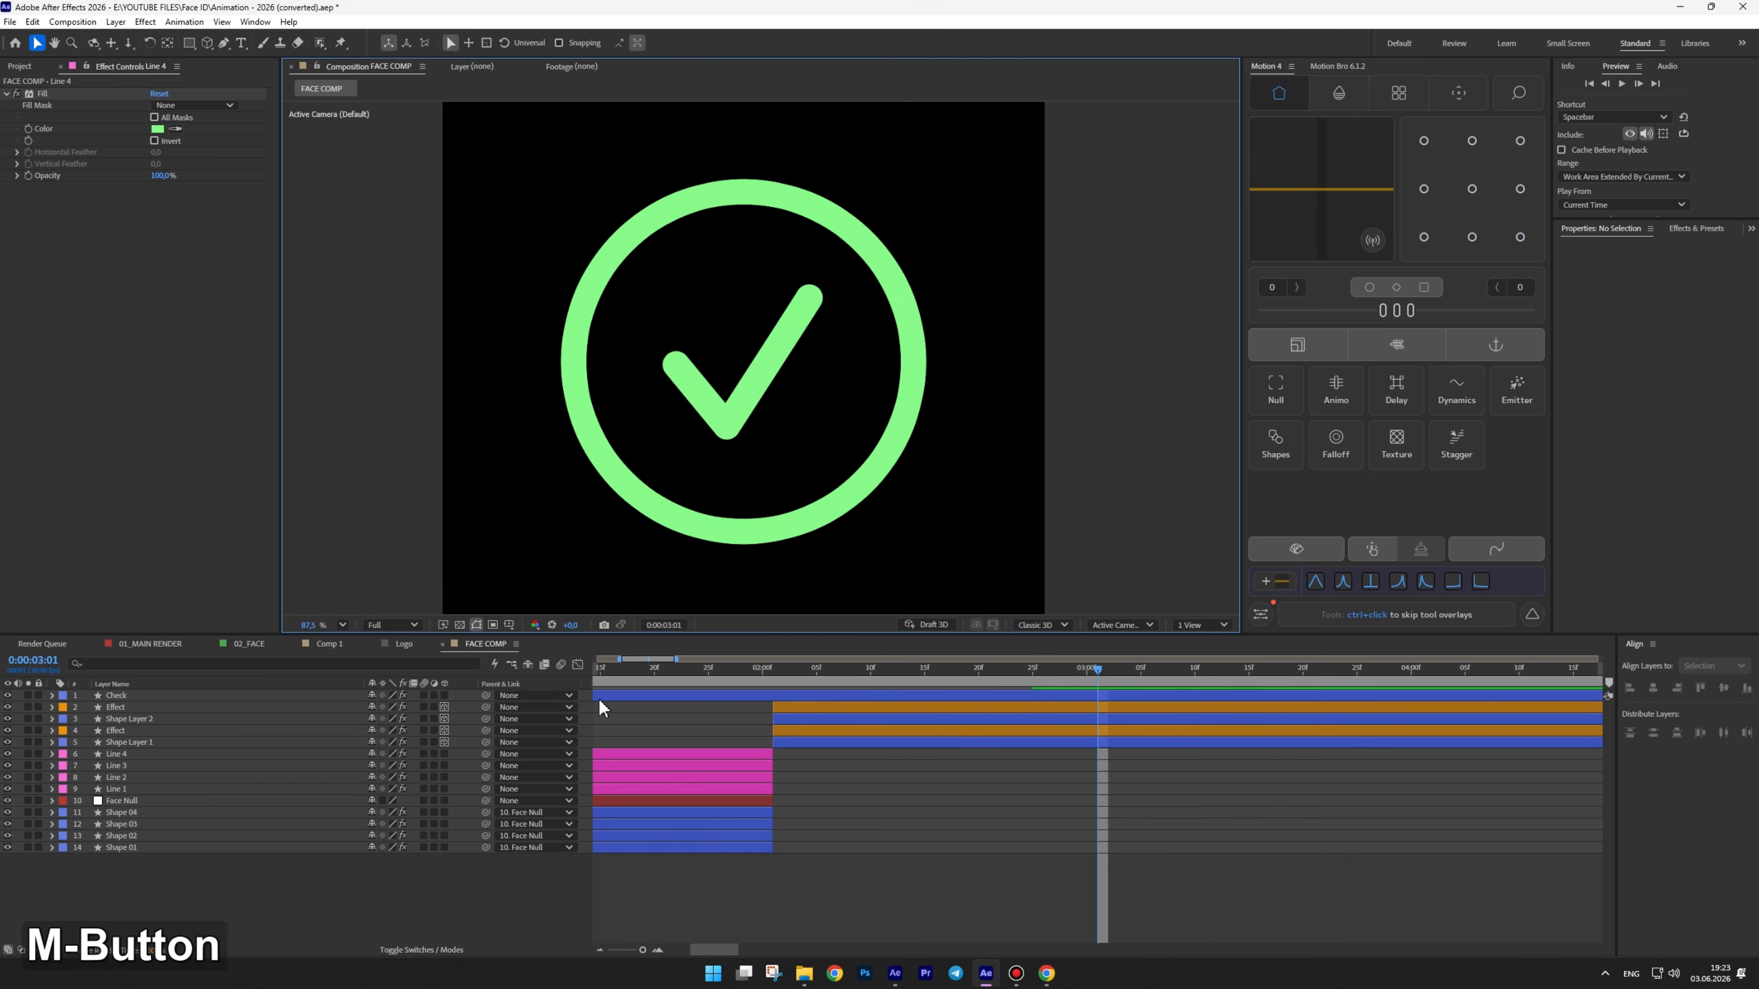
pyautogui.scroll(-3, 995, 697)
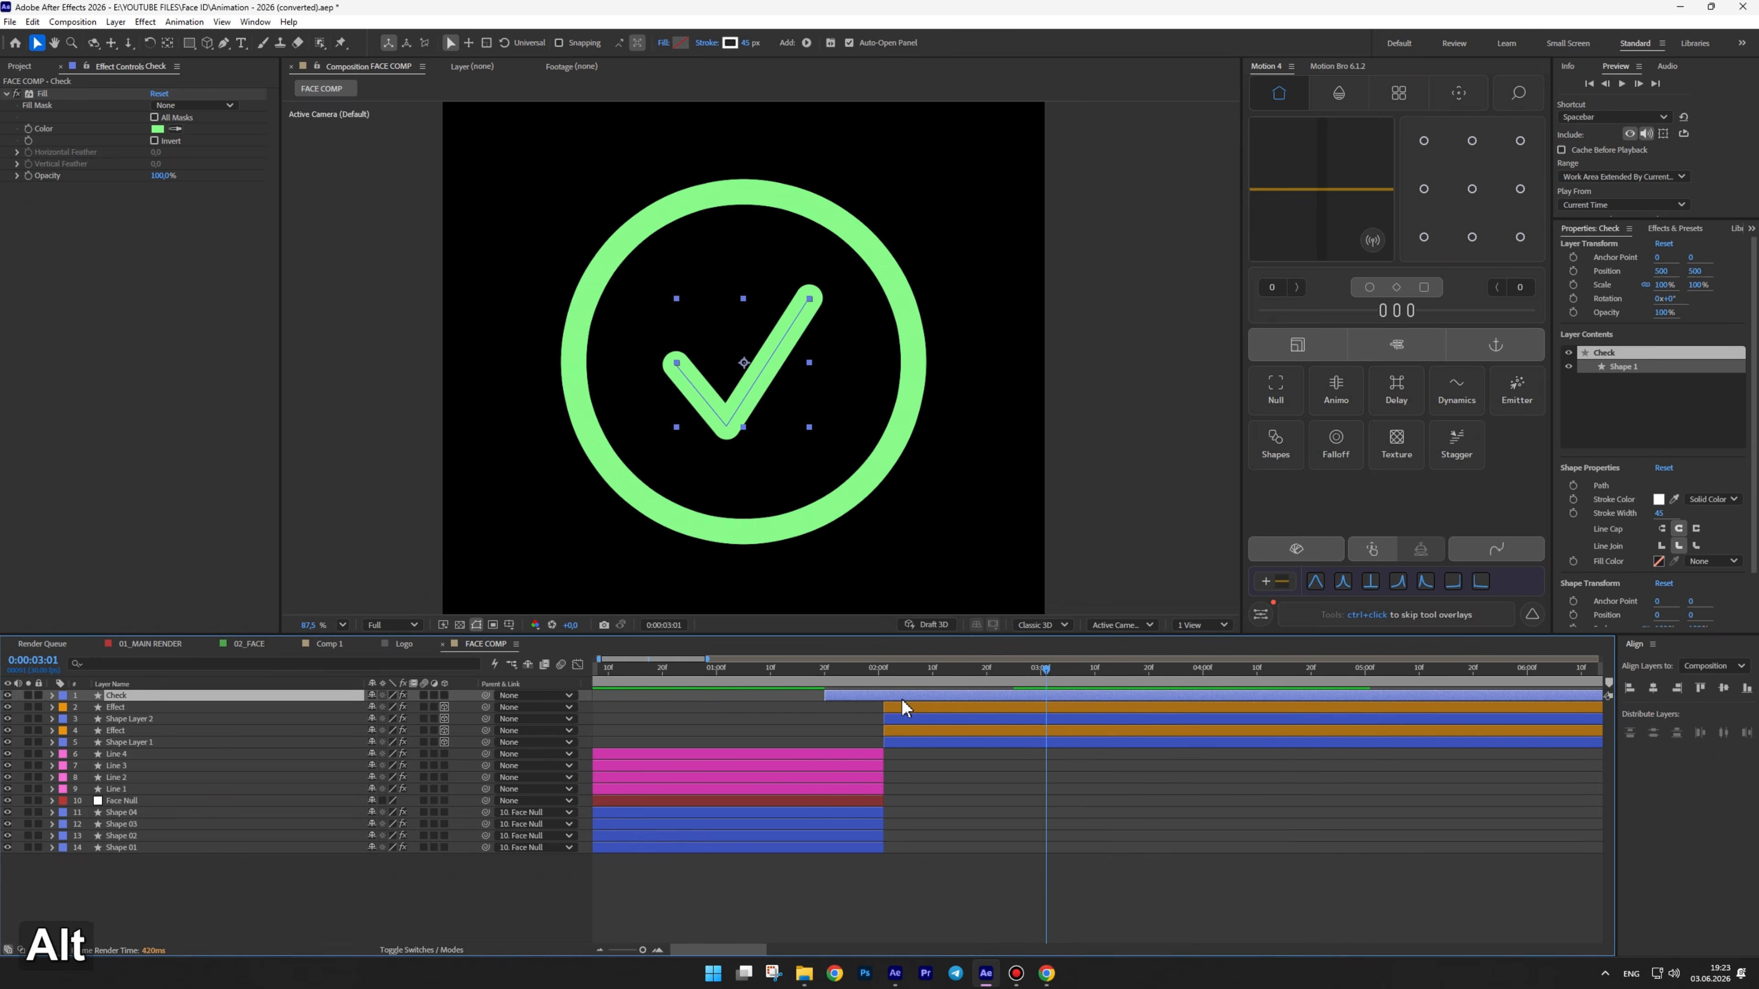
pyautogui.click(939, 671)
pyautogui.moveTo(934, 670); pyautogui.dragTo(916, 680)
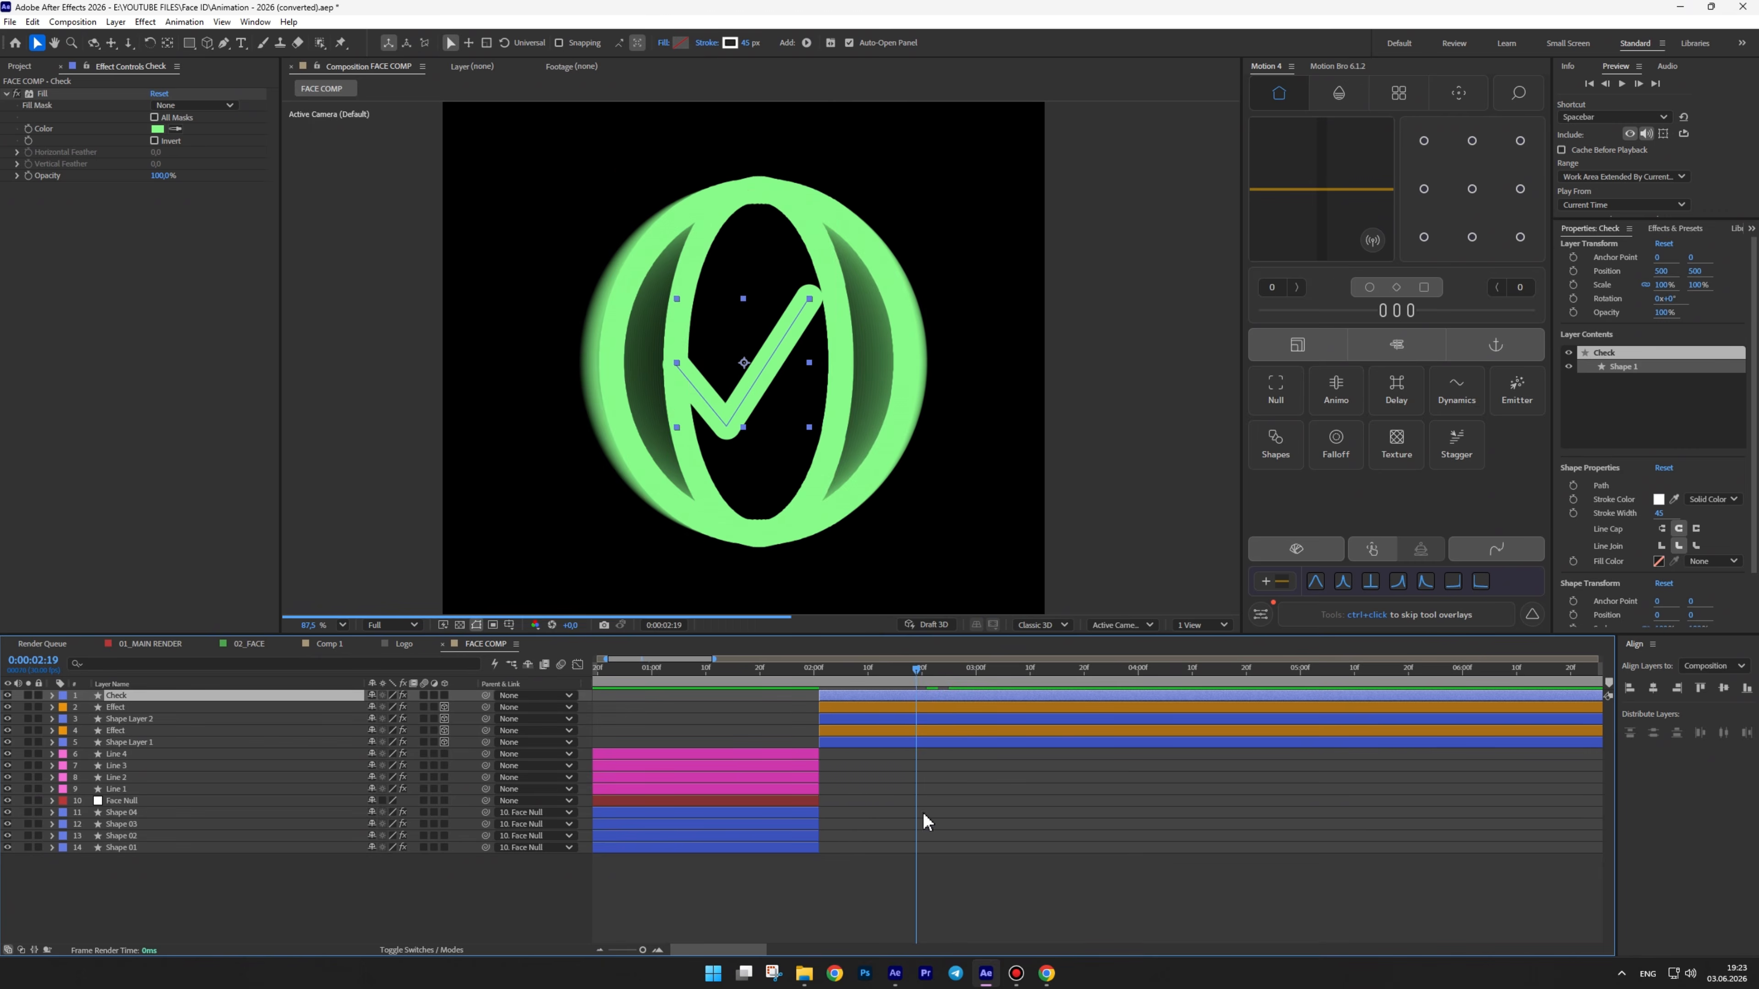
pyautogui.click(923, 812)
pyautogui.press('u')
pyautogui.scroll(2, 959, 732)
pyautogui.click(878, 673)
pyautogui.moveTo(608, 696); pyautogui.dragTo(1079, 687)
# Add Trim Paths to the Check layer and set its End to 0%
pyautogui.click(52, 696)
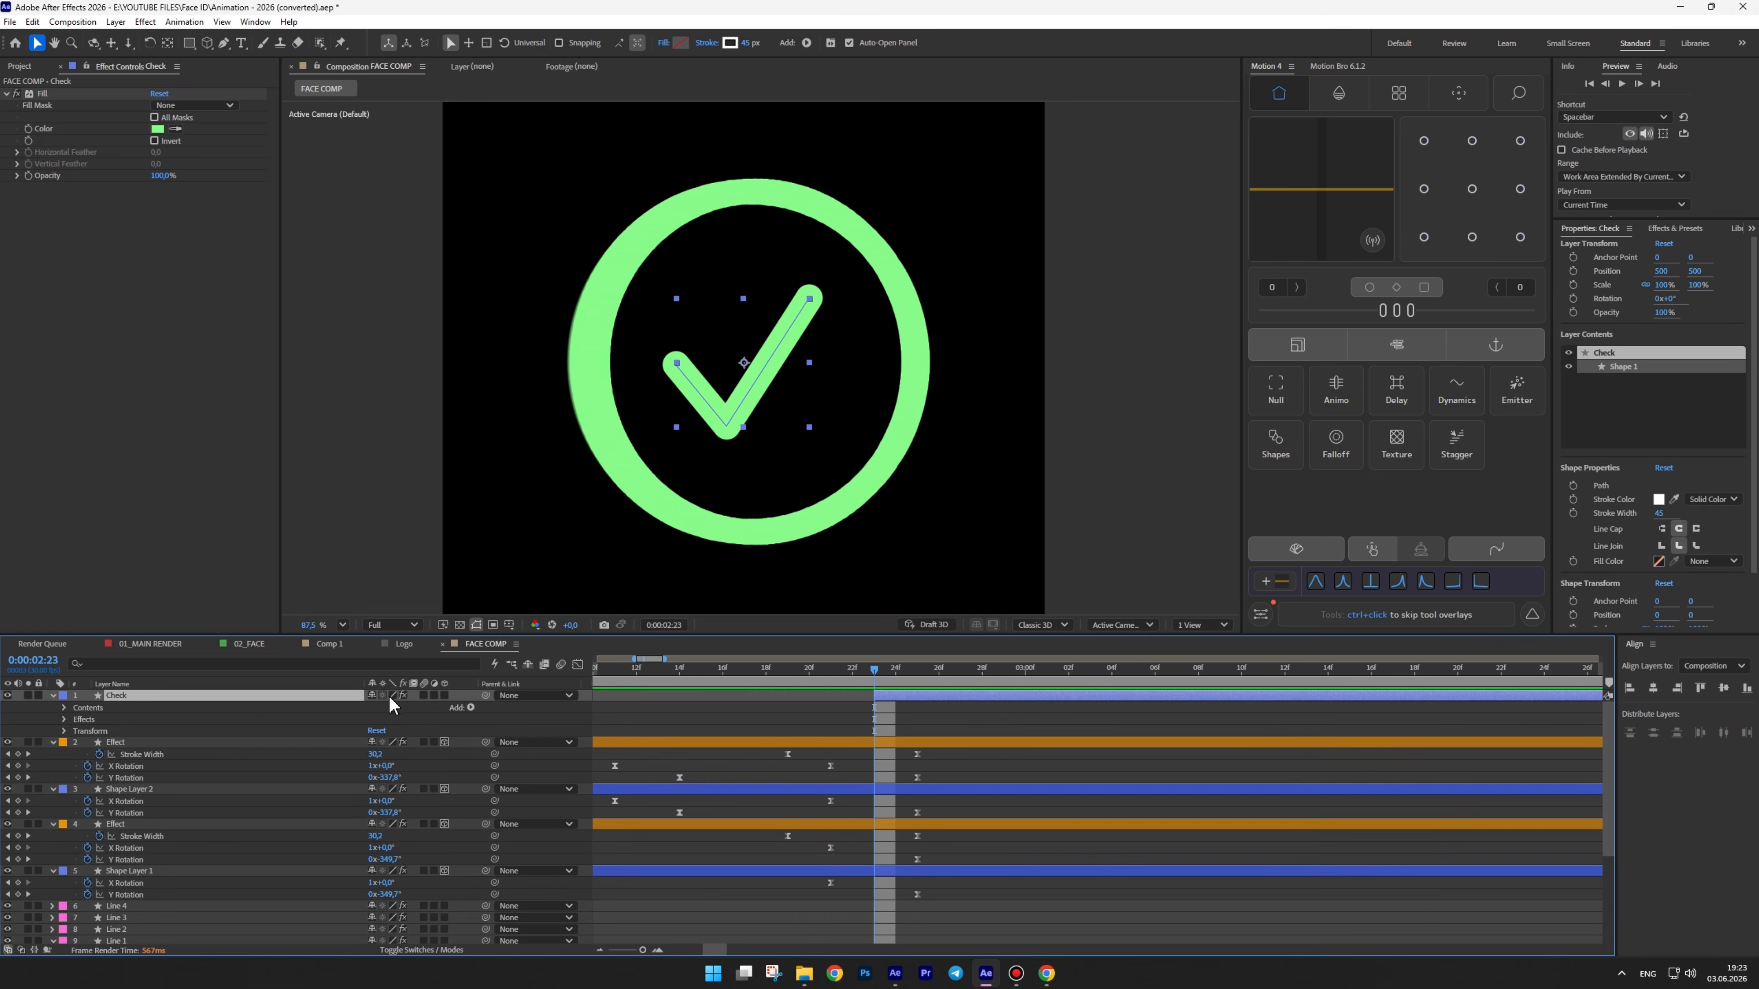
pyautogui.click(471, 707)
pyautogui.click(519, 648)
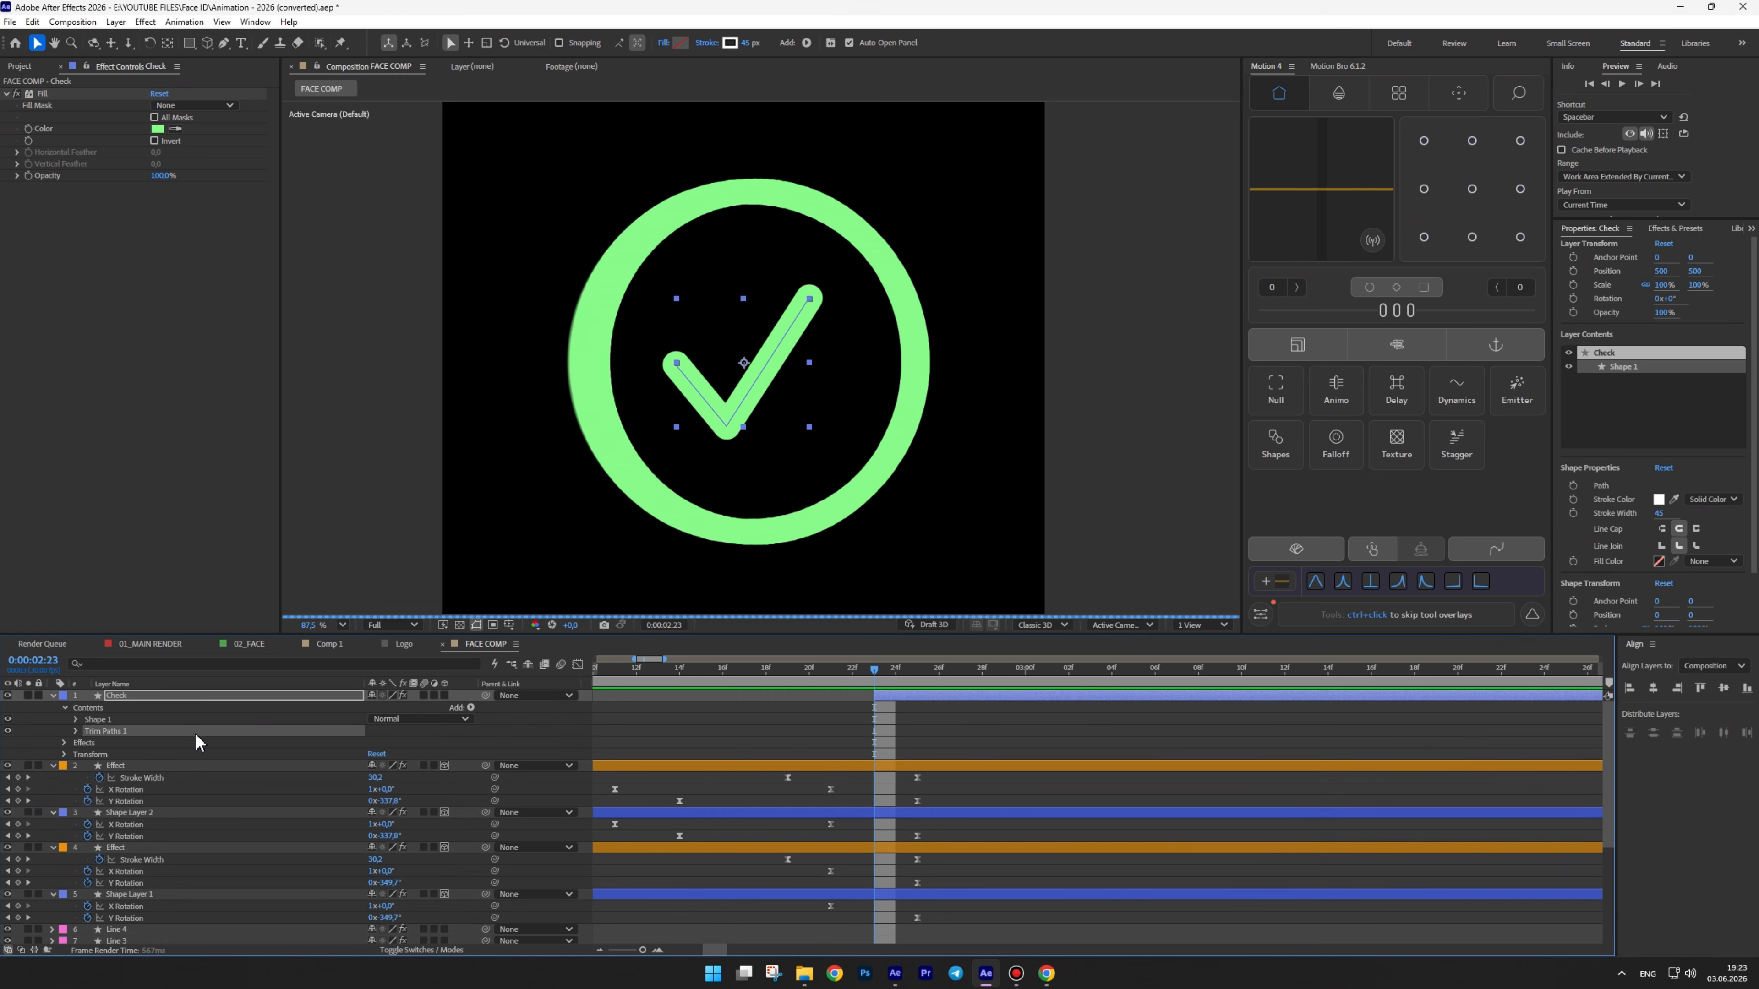
pyautogui.click(74, 732)
pyautogui.moveTo(377, 754); pyautogui.dragTo(298, 755)
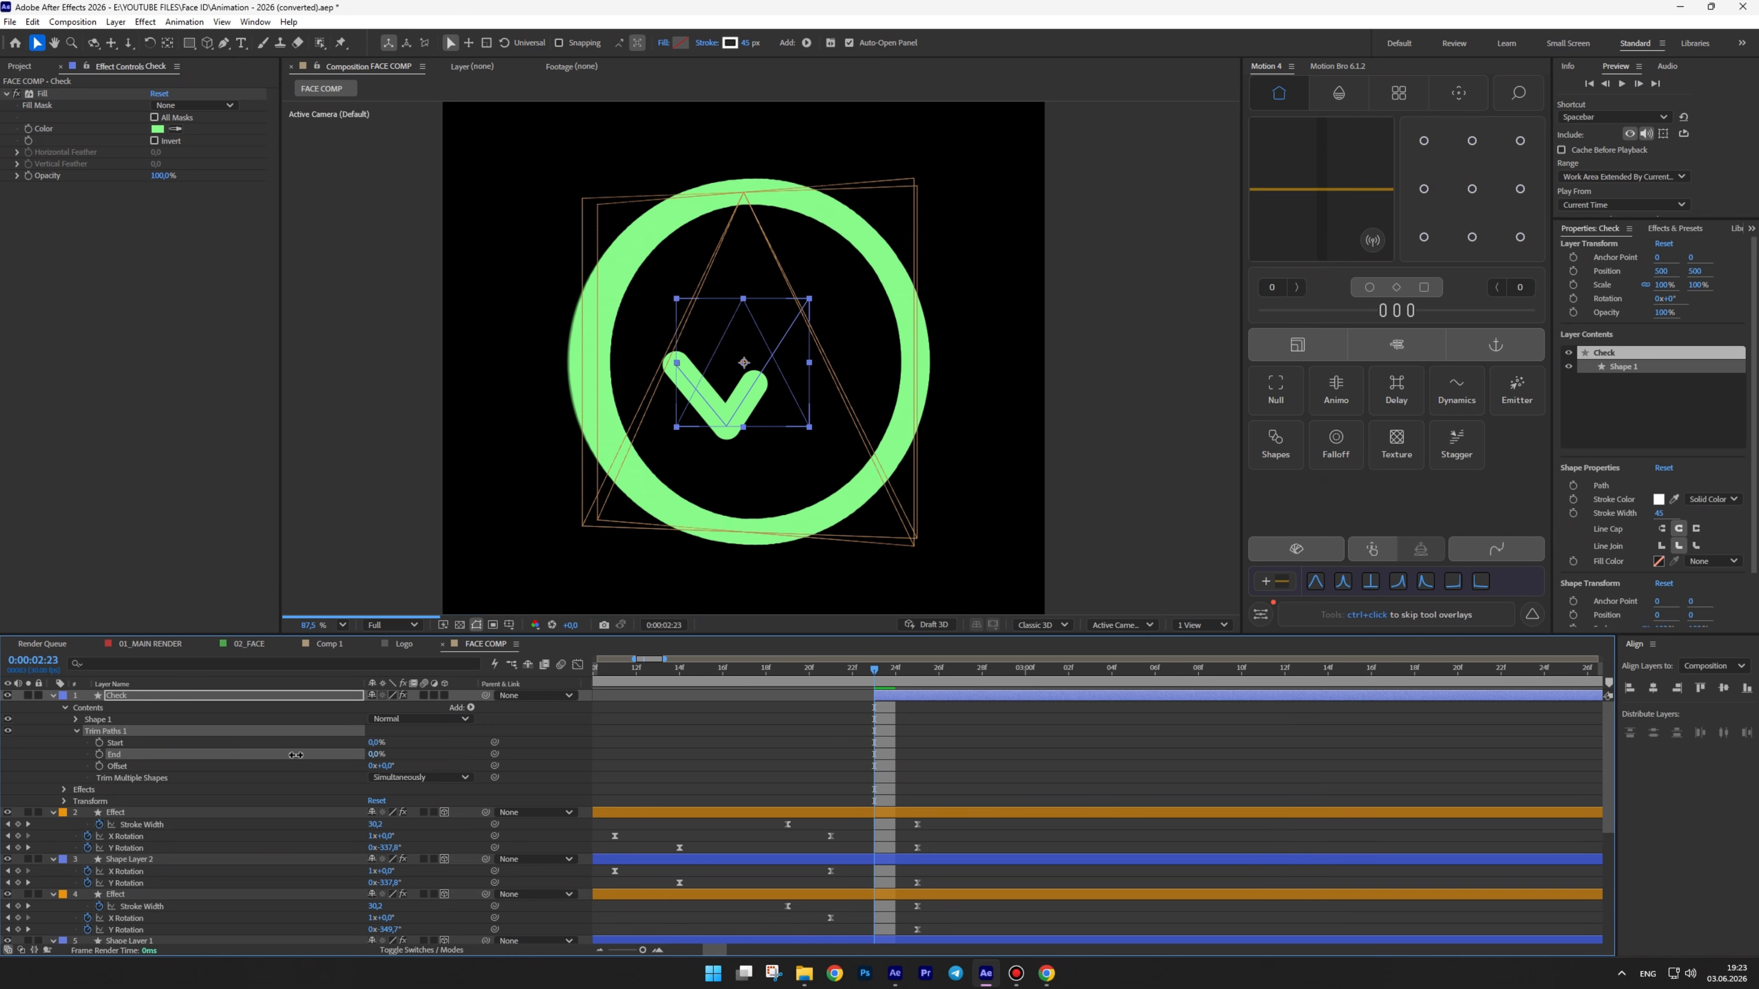
# Keyframe the Check layer's Trim Paths End from 0% at 0:00:02:23 to 100% at 0:00:03:10 with Easy Ease
pyautogui.click(99, 755)
pyautogui.press('-')
pyautogui.click(1088, 670)
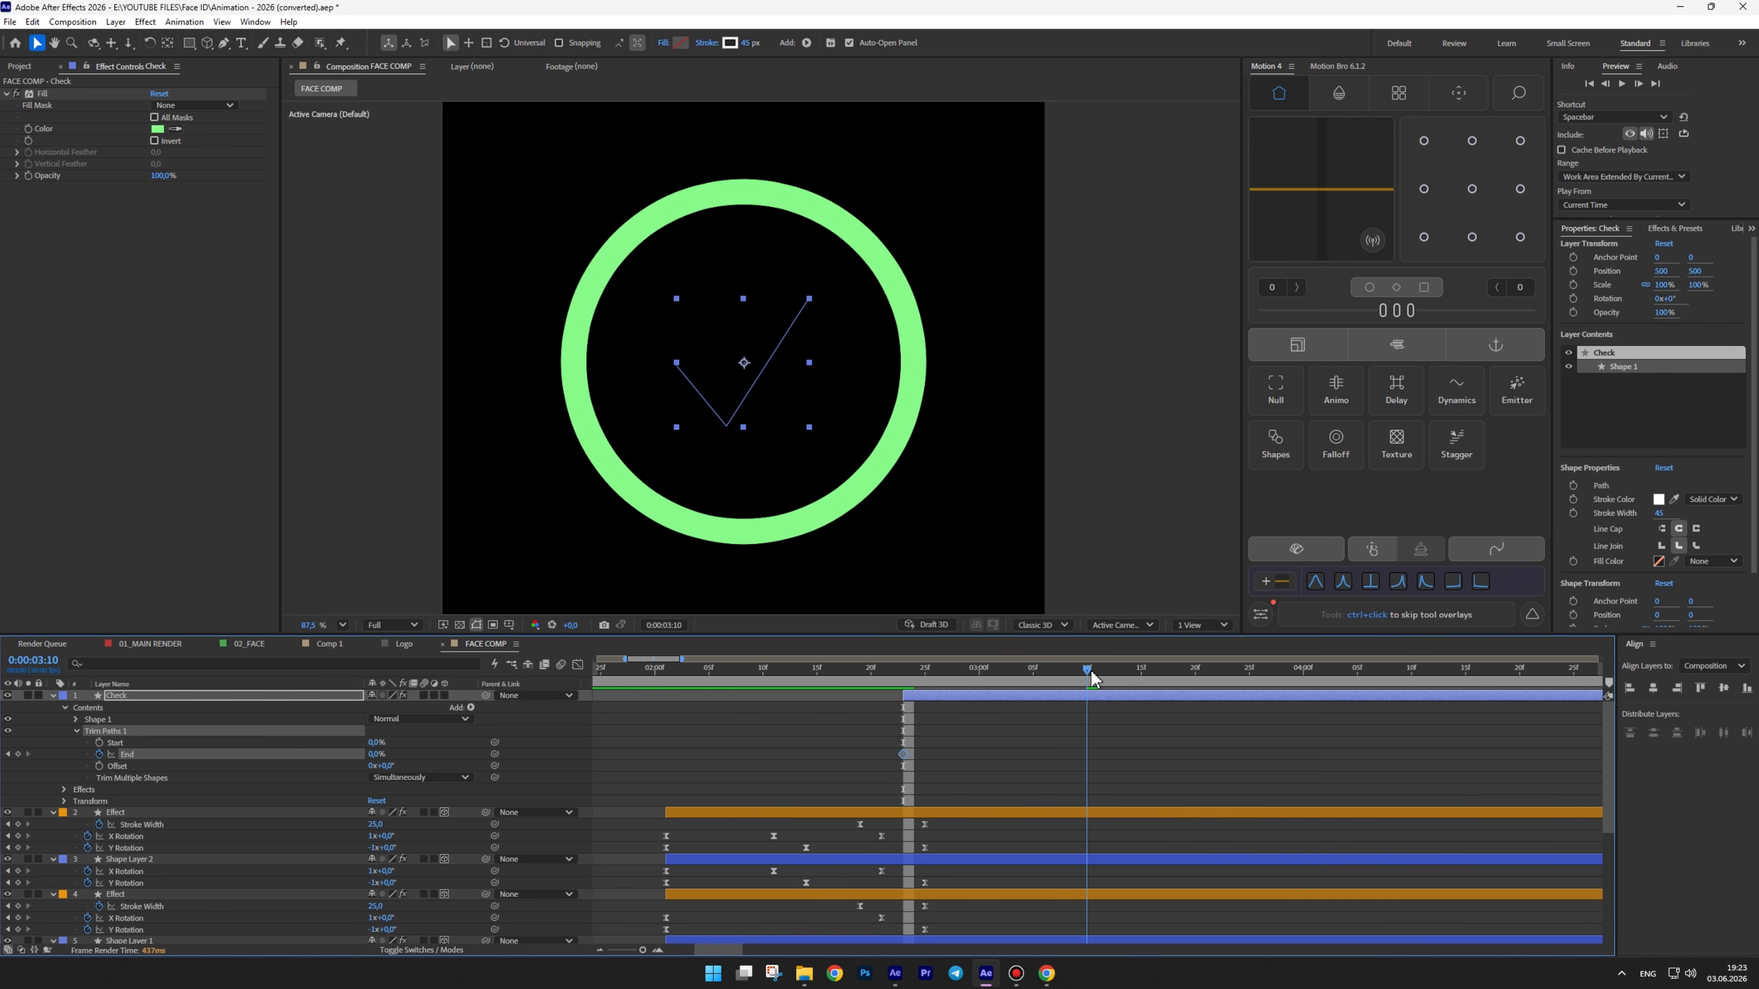
pyautogui.moveTo(377, 755)
pyautogui.mouseDown()
pyautogui.moveTo(1070, 774)
pyautogui.moveTo(859, 767)
pyautogui.mouseUp()
pyautogui.press('F9')
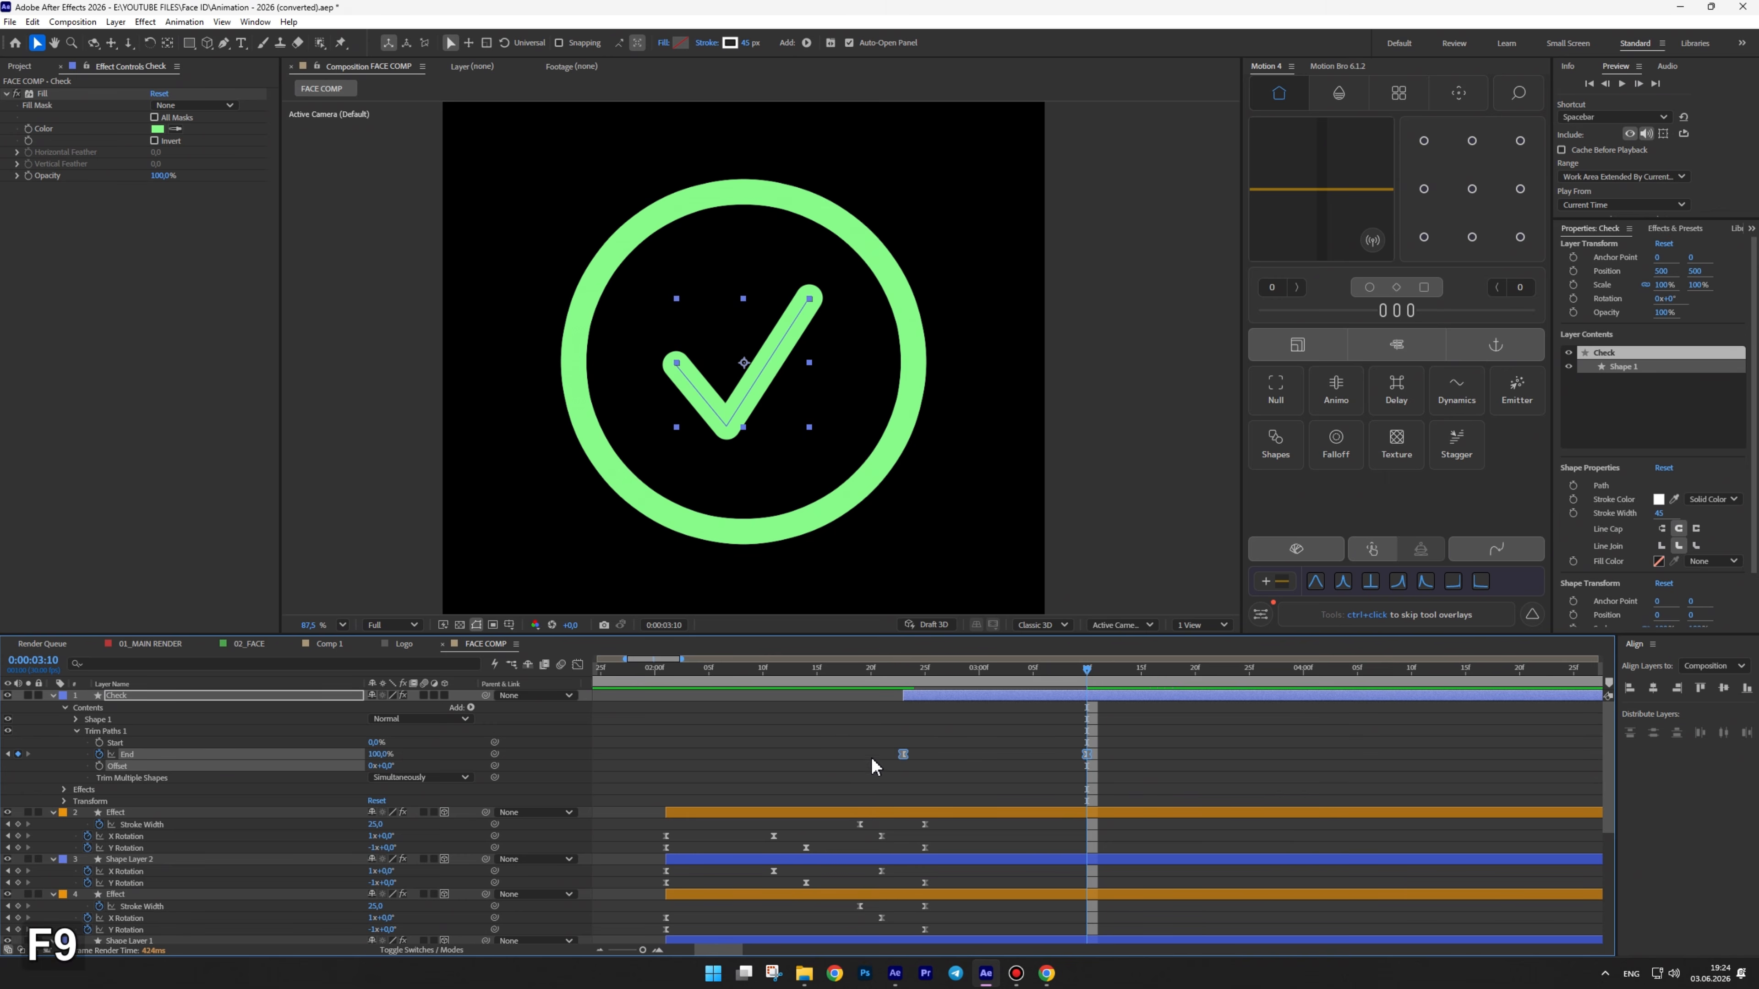
# Reshape the checkmark's End speed curve so it draws on fast and slows gradually, and preview FACE COMP
pyautogui.click(581, 667)
pyautogui.moveTo(1257, 845); pyautogui.dragTo(880, 918)
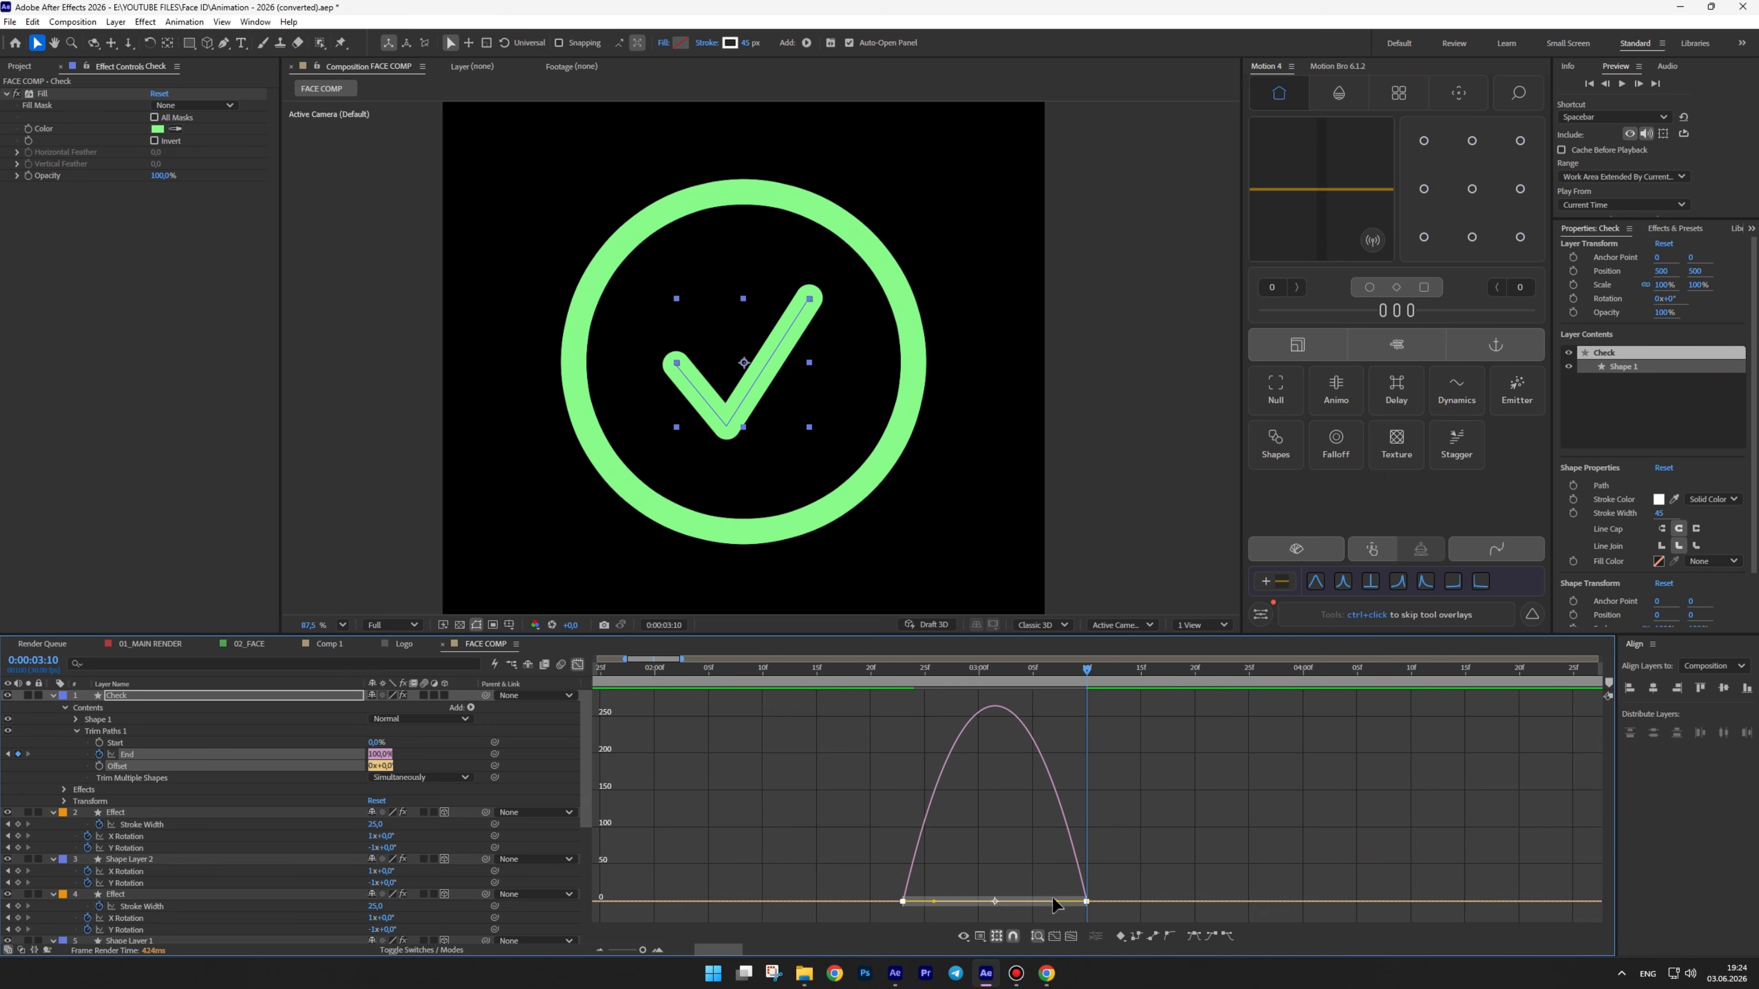
pyautogui.moveTo(1057, 905); pyautogui.dragTo(936, 905)
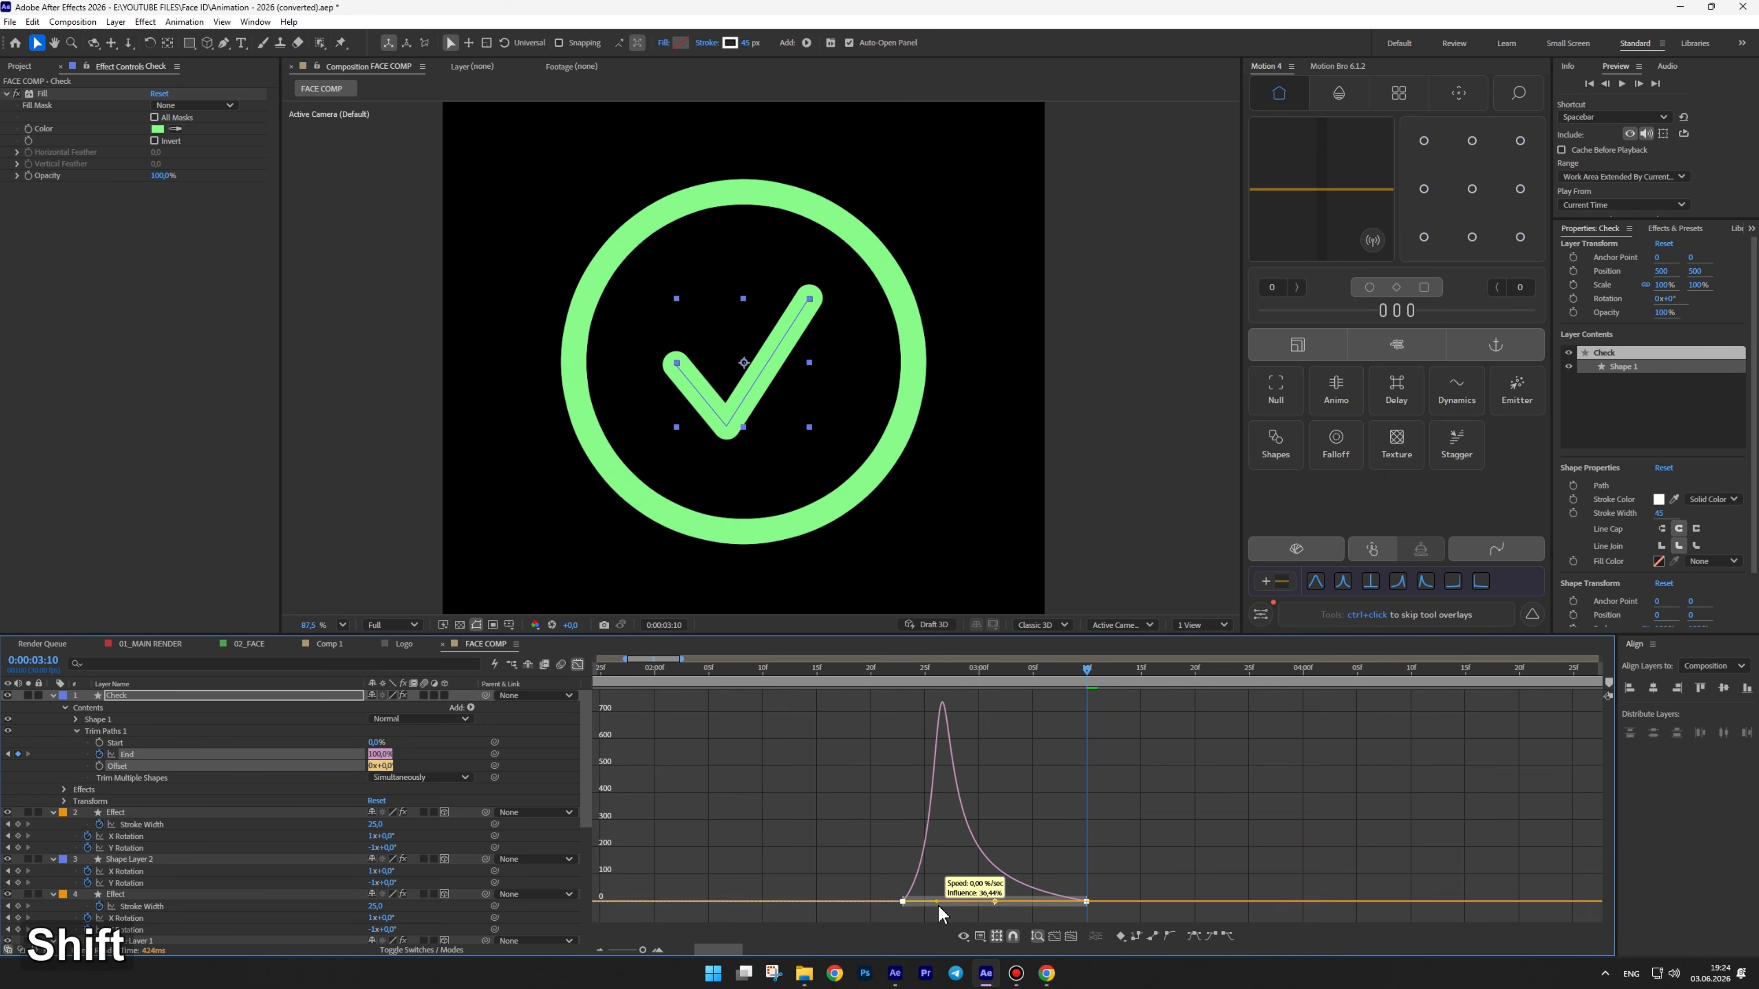
pyautogui.click(578, 665)
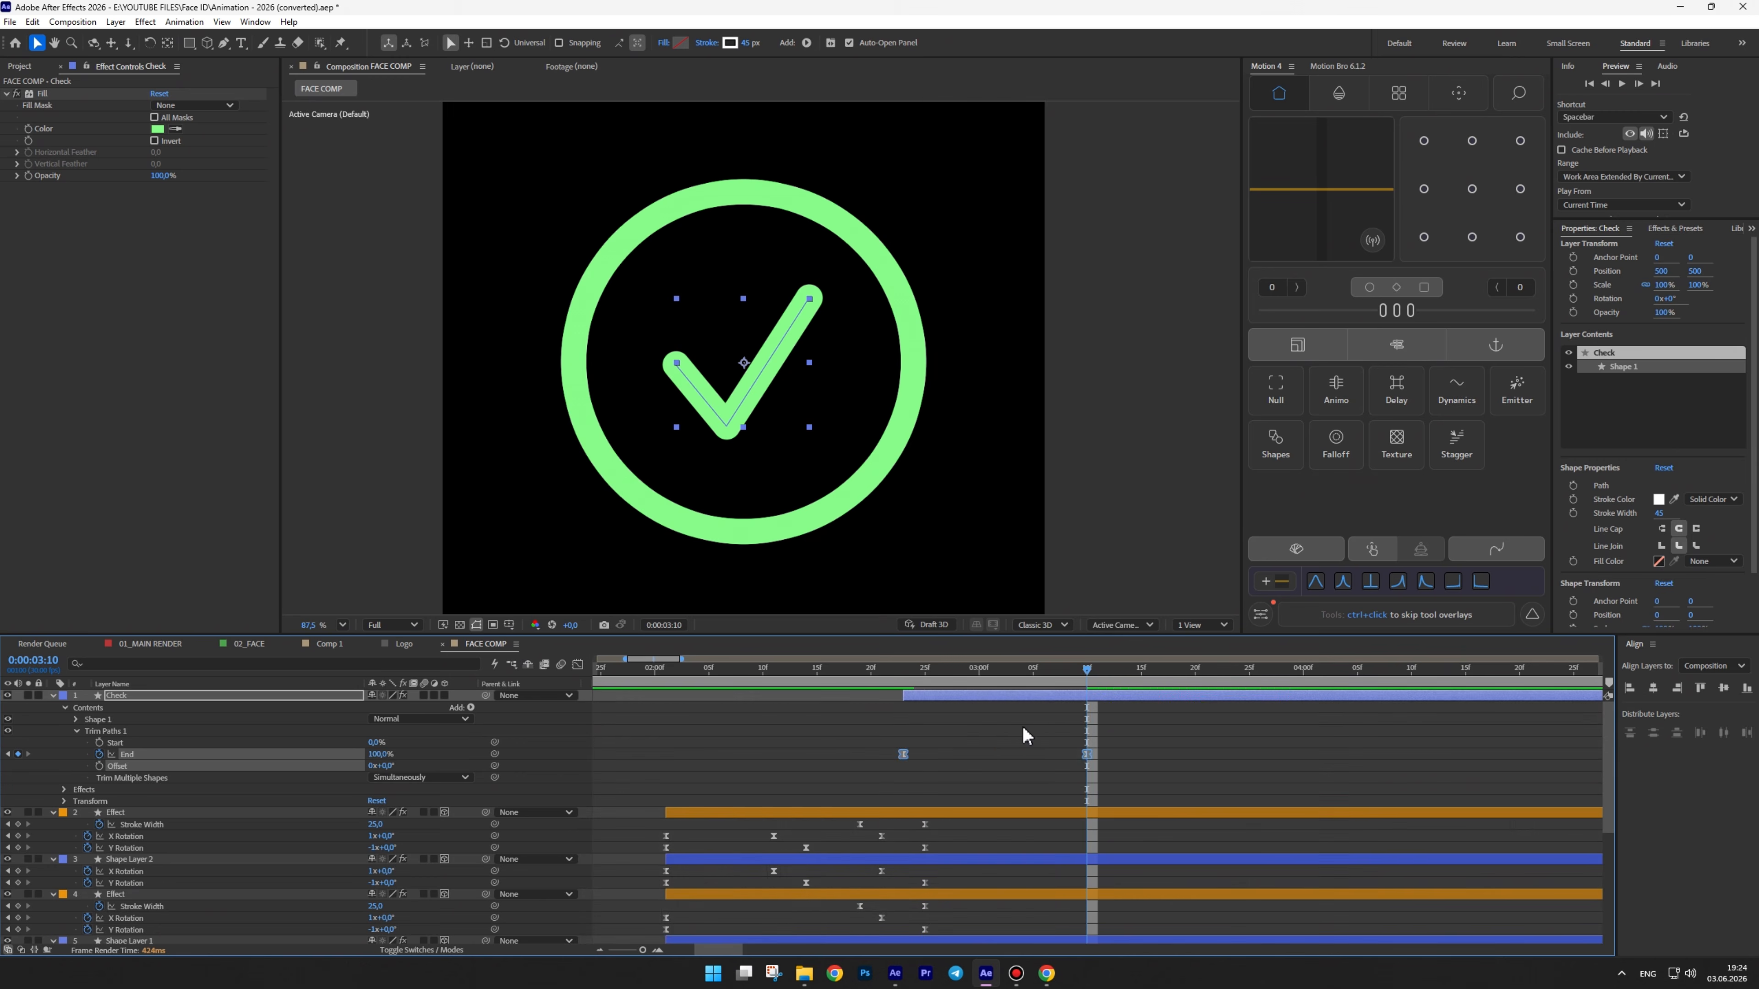
pyautogui.keyDown('alt'); pyautogui.scroll(-2, 1025, 722); pyautogui.keyUp('alt')
pyautogui.press('space')
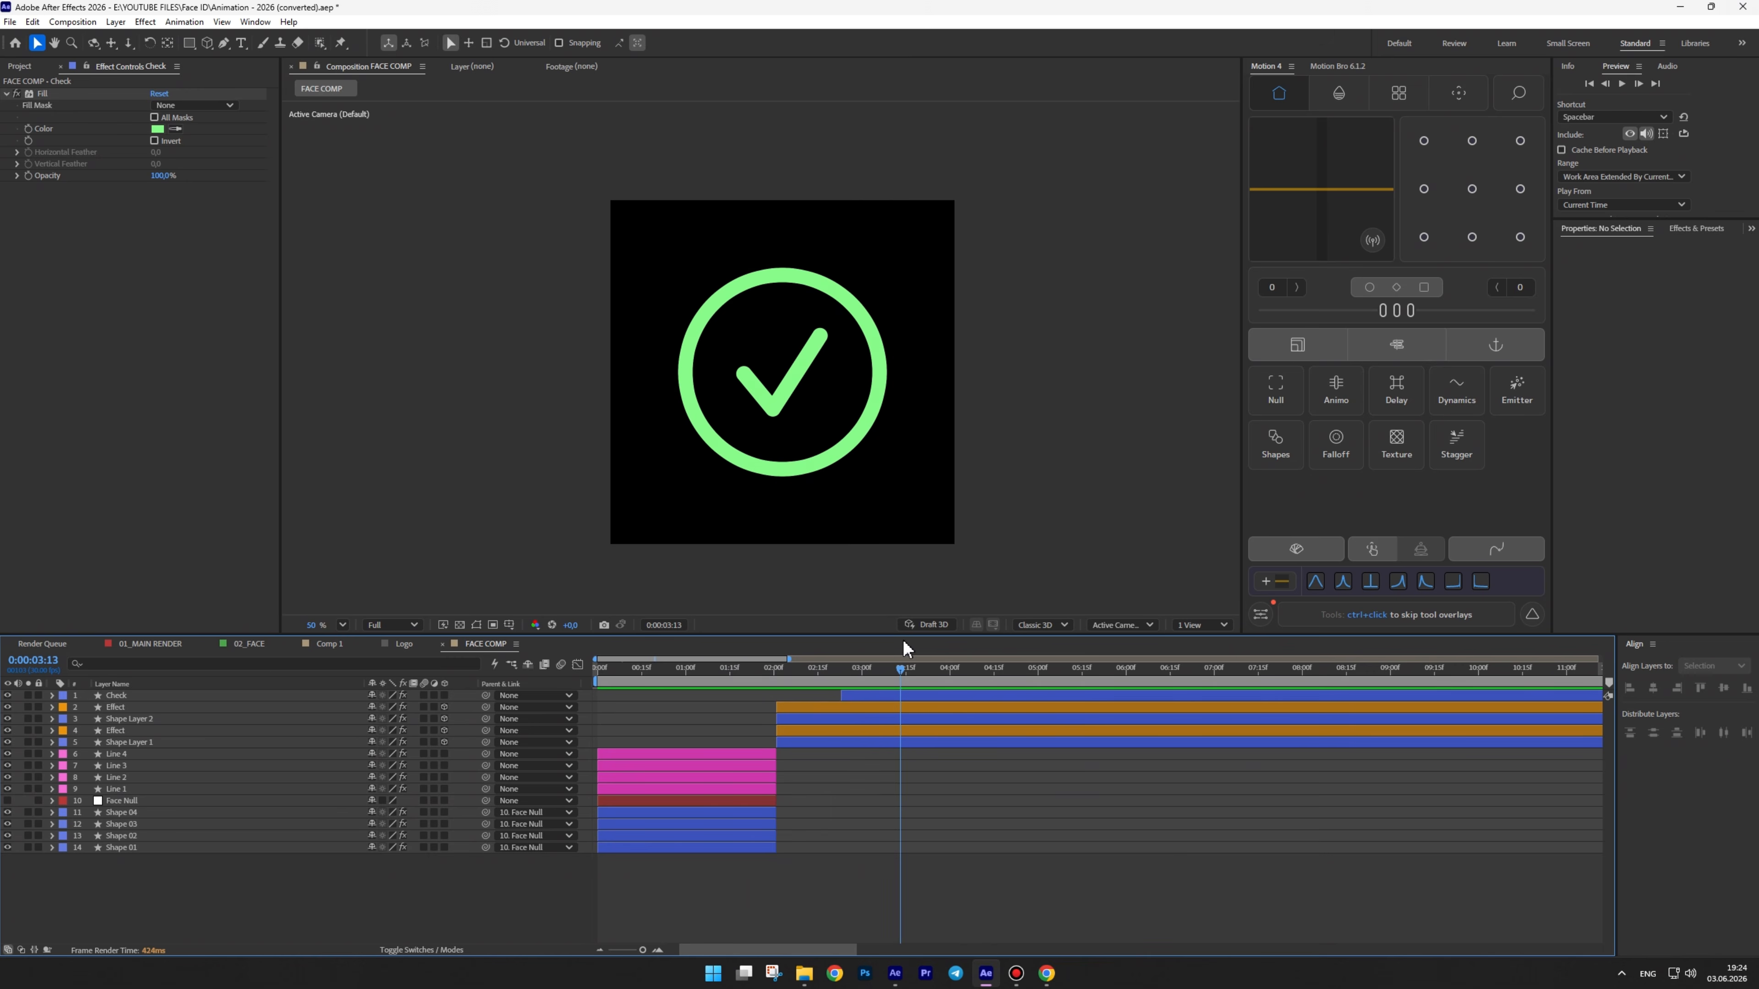
# Place FACE COMP as the top layer of Comp 1 and scale it down to 74.4%
pyautogui.click(325, 644)
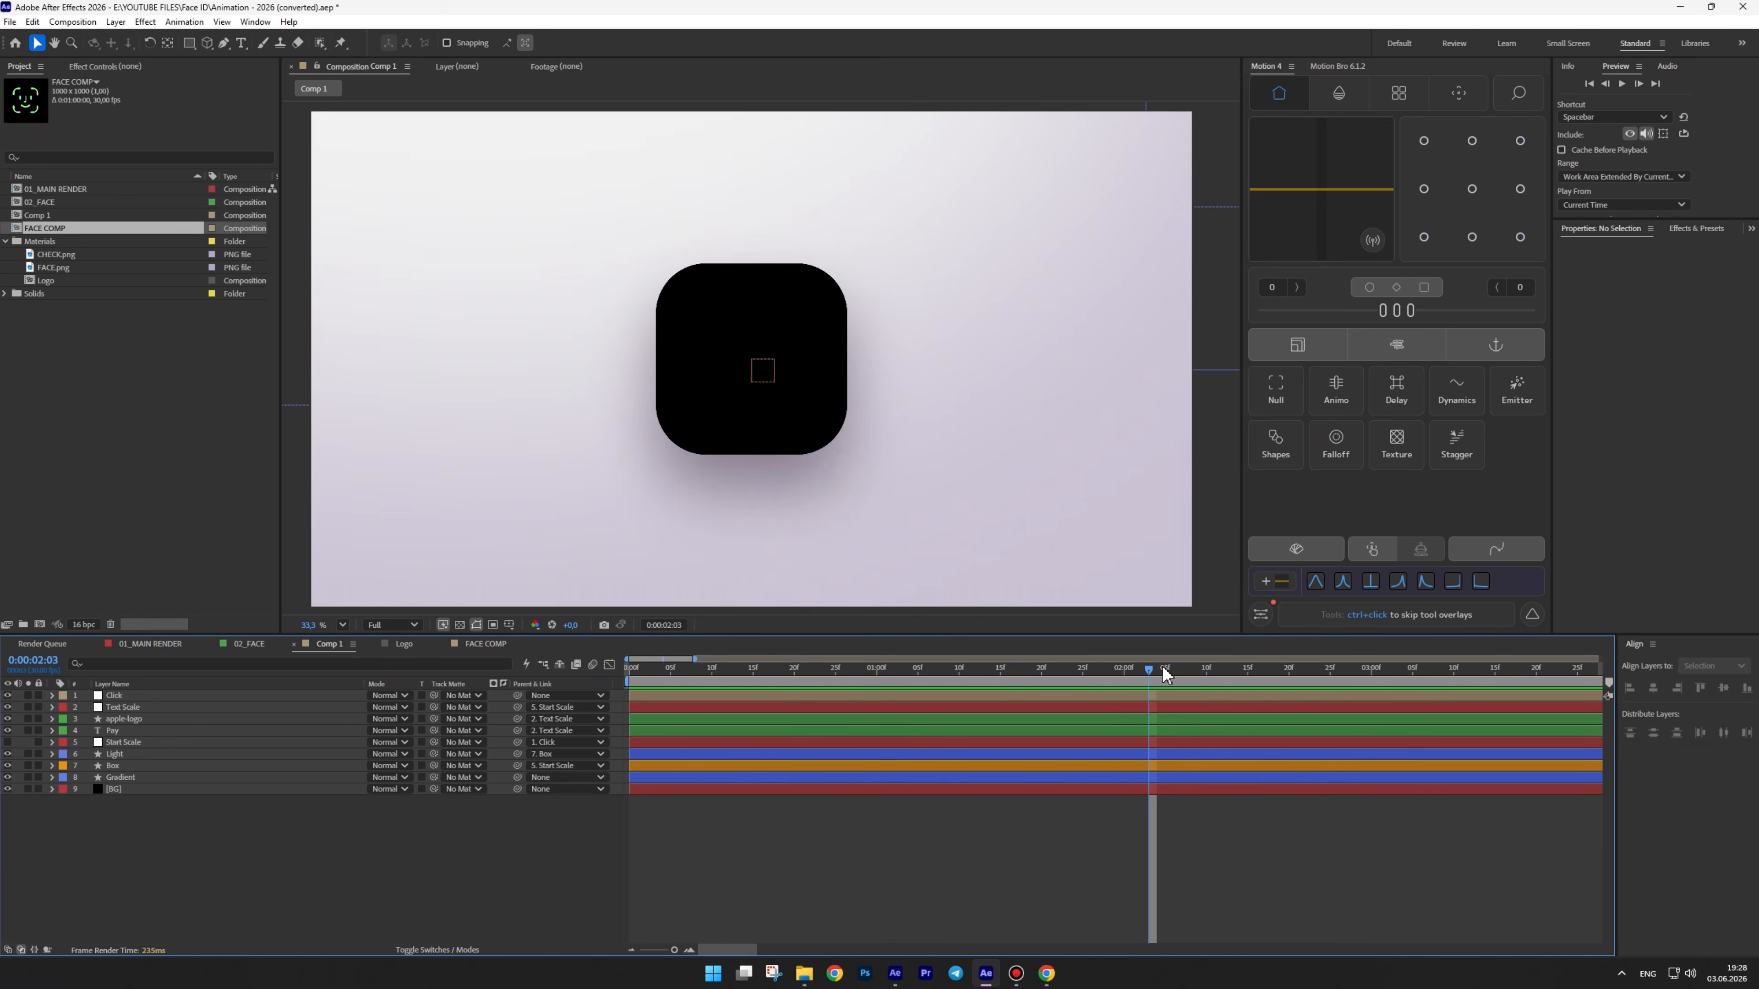
pyautogui.moveTo(42, 232); pyautogui.dragTo(118, 693)
pyautogui.click(1103, 682)
pyautogui.moveTo(1103, 681); pyautogui.dragTo(1045, 686)
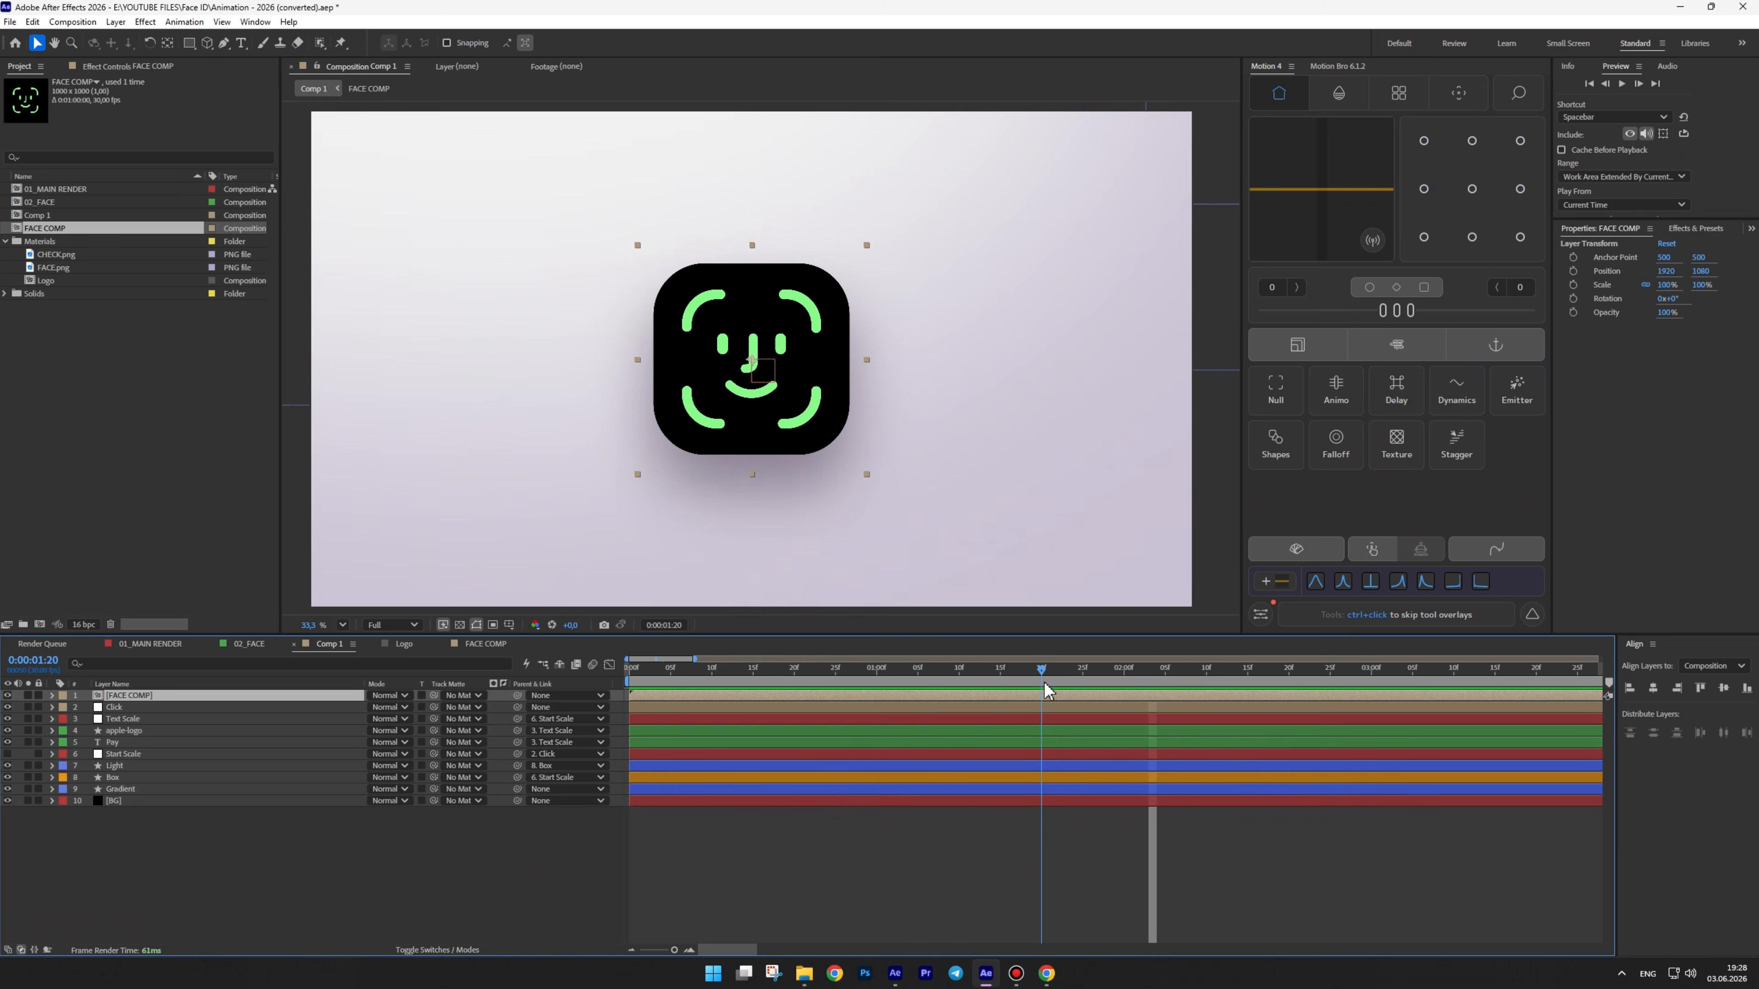
pyautogui.moveTo(868, 359); pyautogui.dragTo(842, 363)
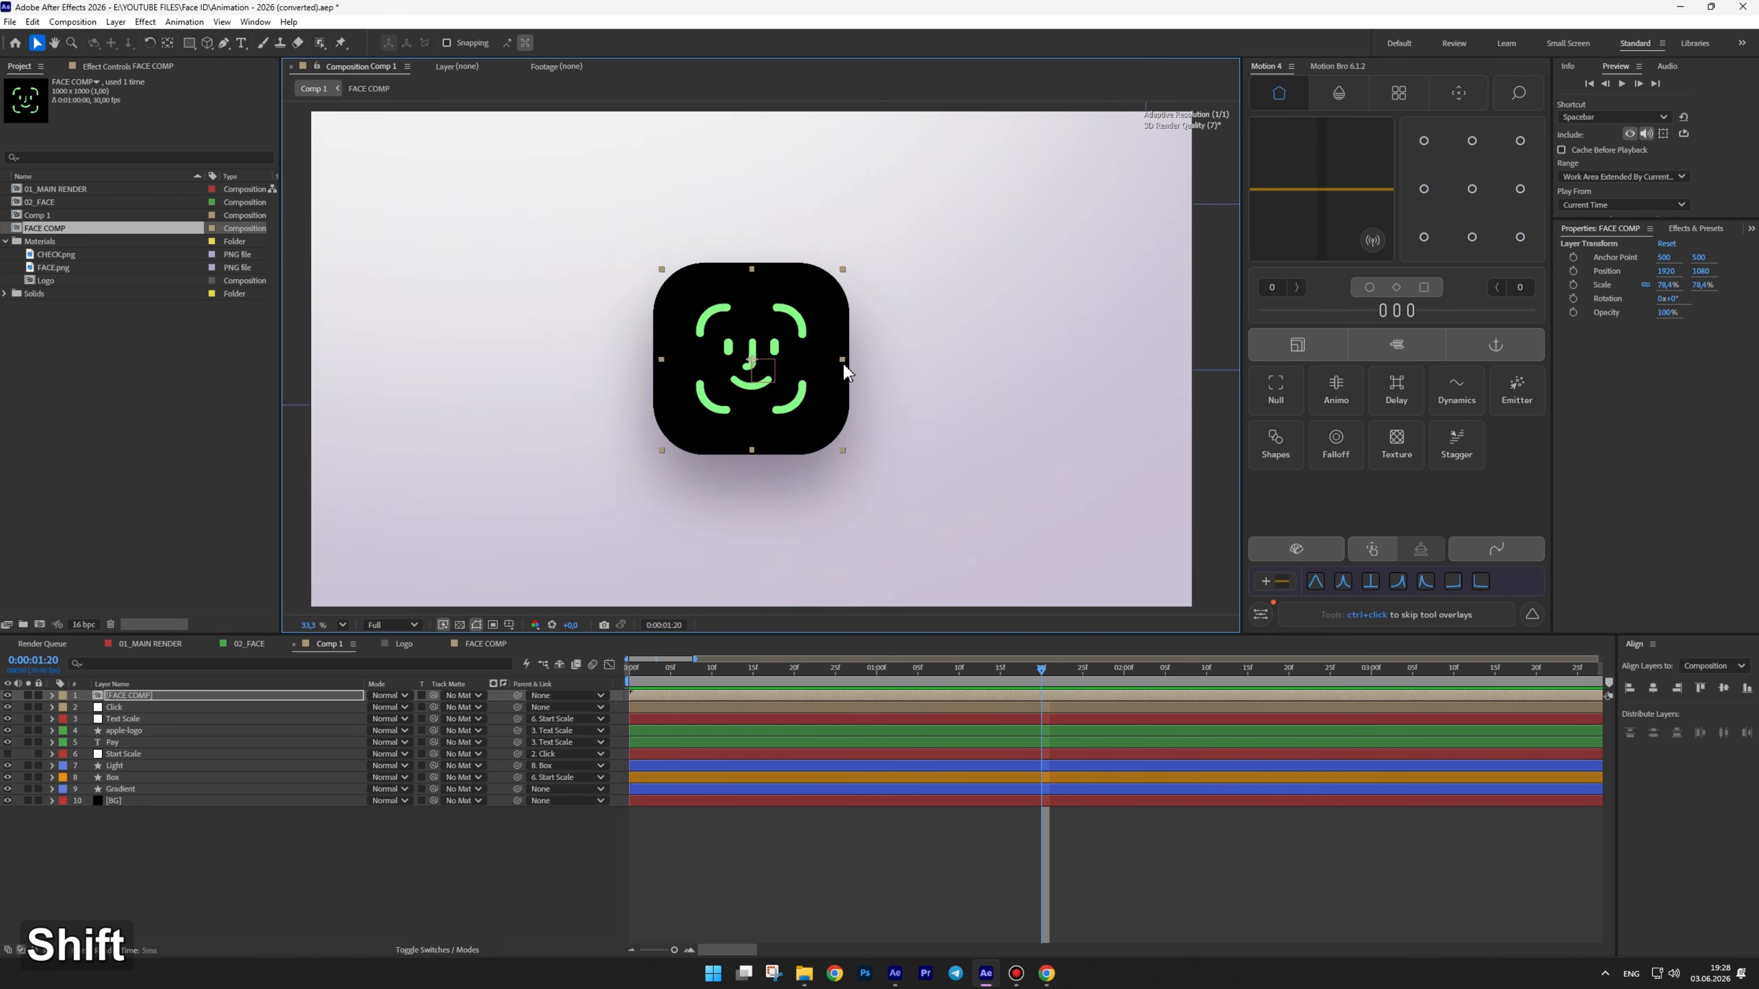
pyautogui.press('s')
pyautogui.moveTo(387, 707); pyautogui.dragTo(371, 707)
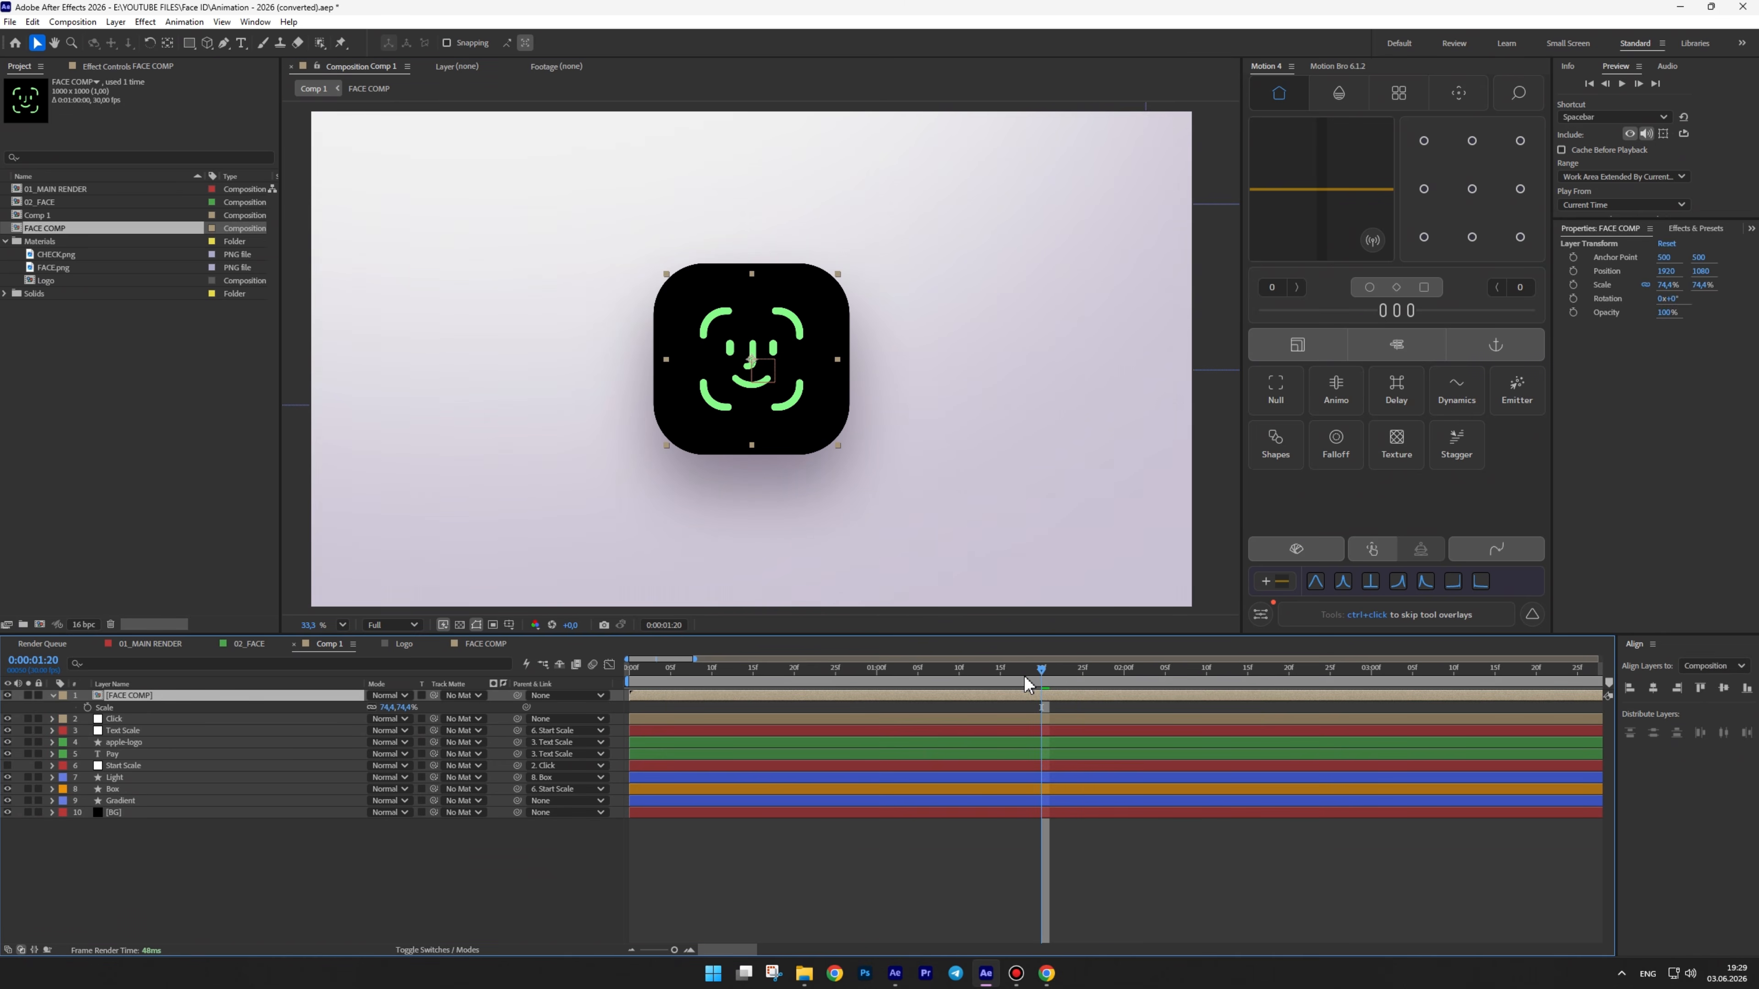
# Keyframe FACE COMP's Scale from 40% at 0:00:01:10 to 74.4% at 0:00:01:16
pyautogui.moveTo(1032, 676); pyautogui.dragTo(959, 673)
pyautogui.click(87, 707)
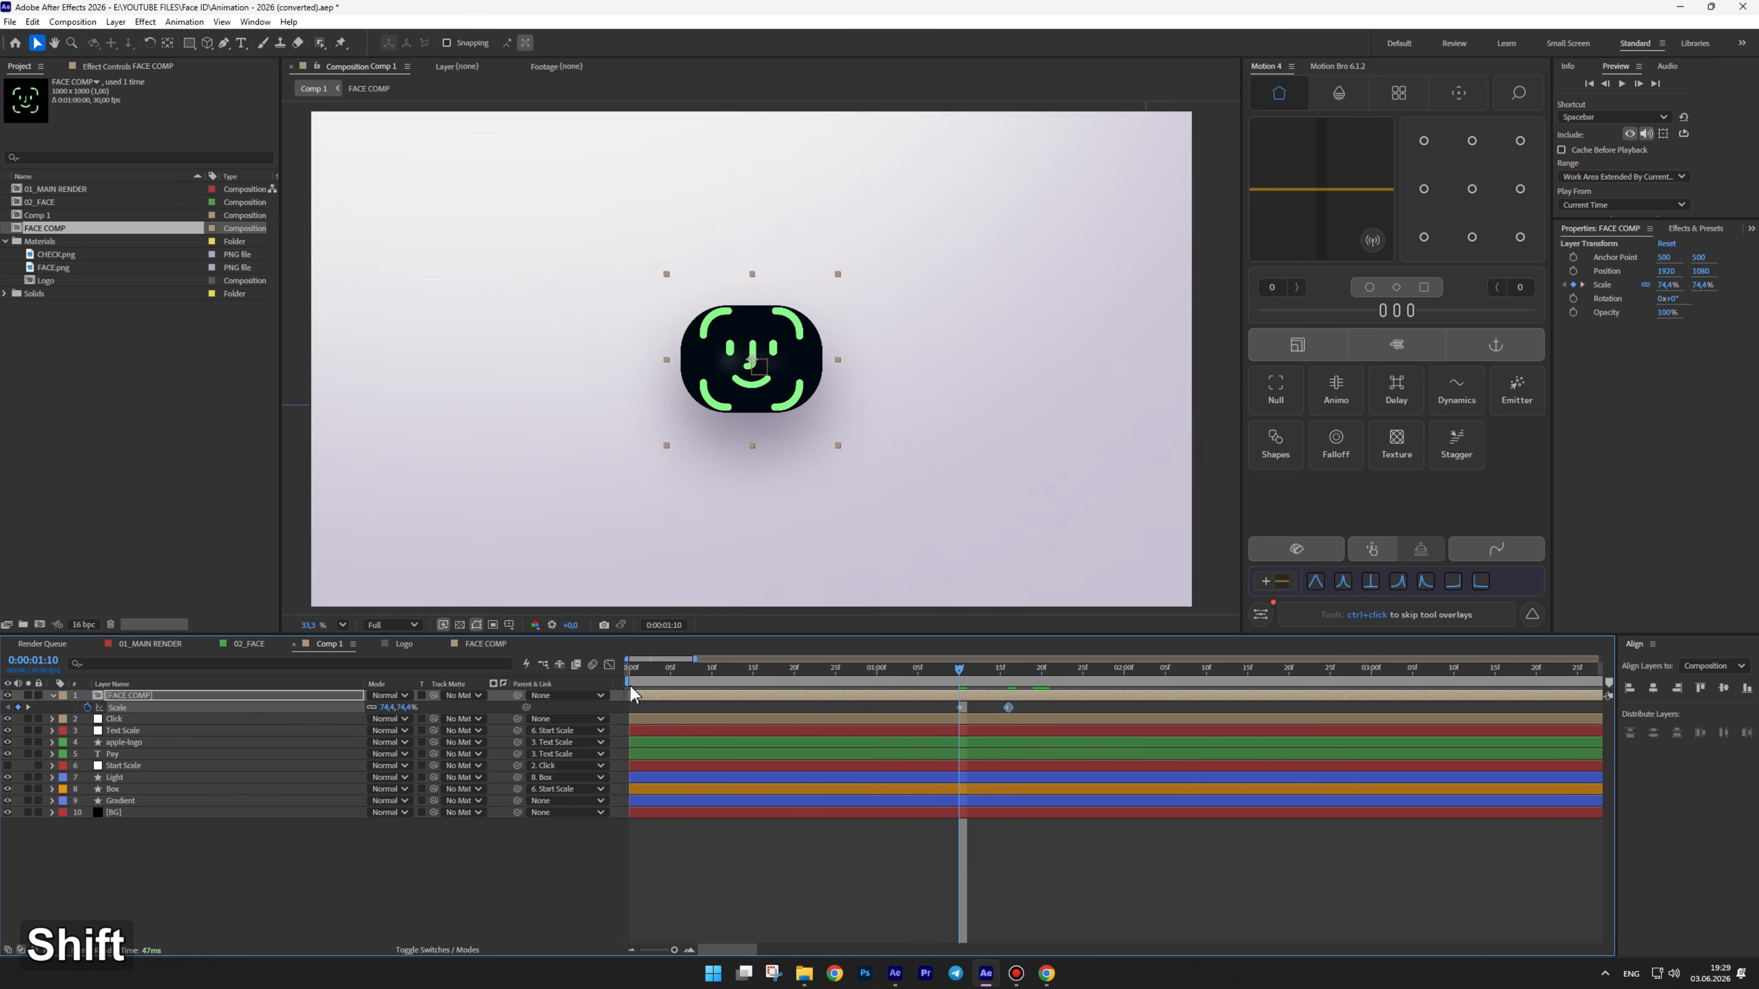
pyautogui.click(388, 707)
pyautogui.write('40')
pyautogui.press('Return')
# Copy the bounce expression from the Start Scale layer's Scale to FACE COMP's Scale and check the pop-in
pyautogui.click(122, 765)
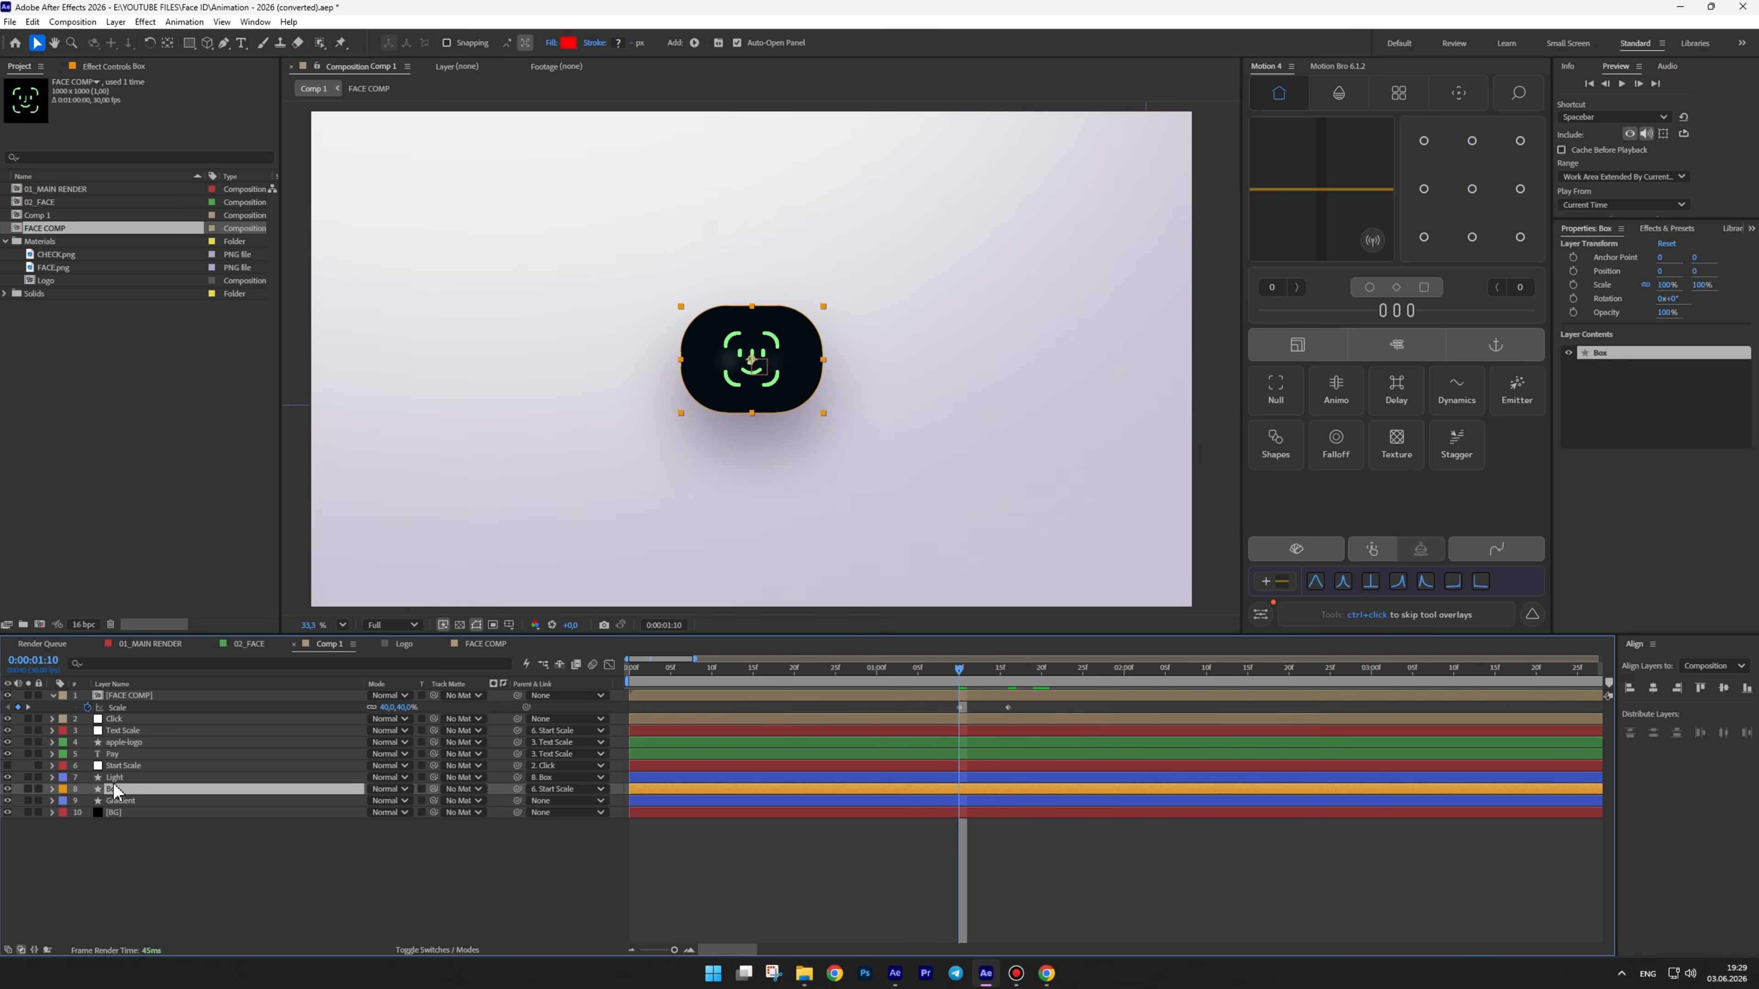
pyautogui.press('e')
pyautogui.press('e')
pyautogui.hotkey('ctrl', 'c')
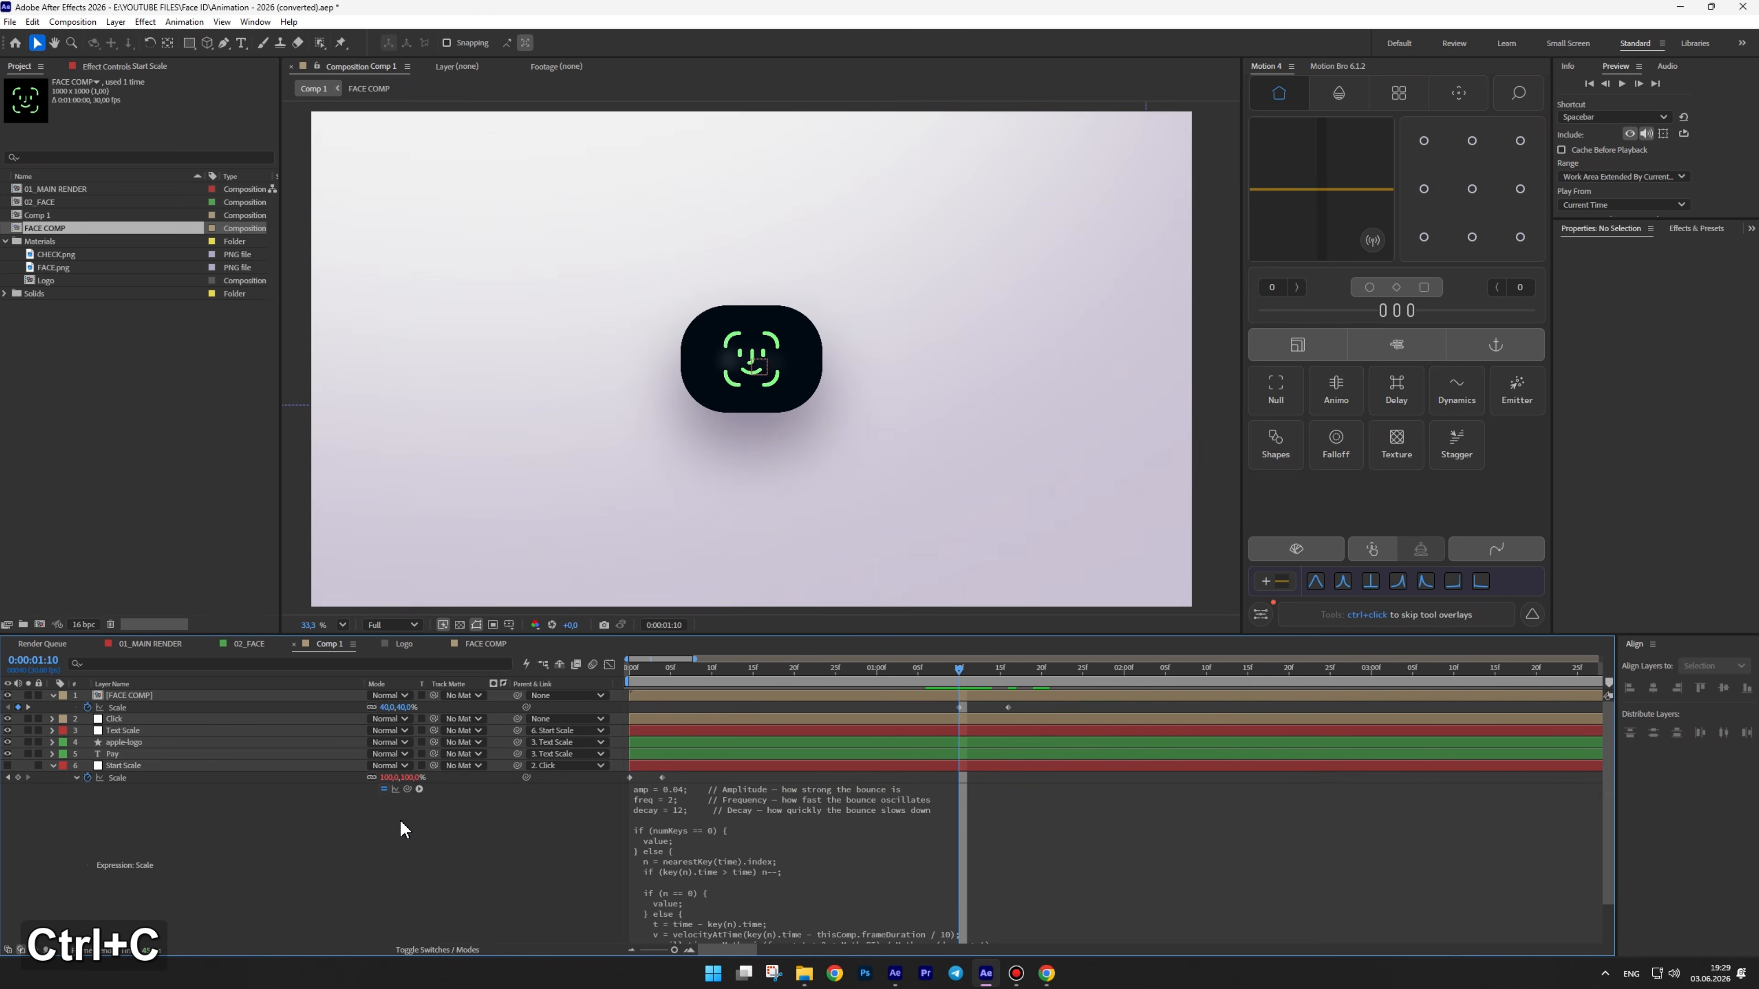
pyautogui.click(76, 778)
pyautogui.click(90, 710)
pyautogui.keyDown('alt'); pyautogui.click(88, 707); pyautogui.keyUp('alt')
pyautogui.hotkey('ctrl', 'v')
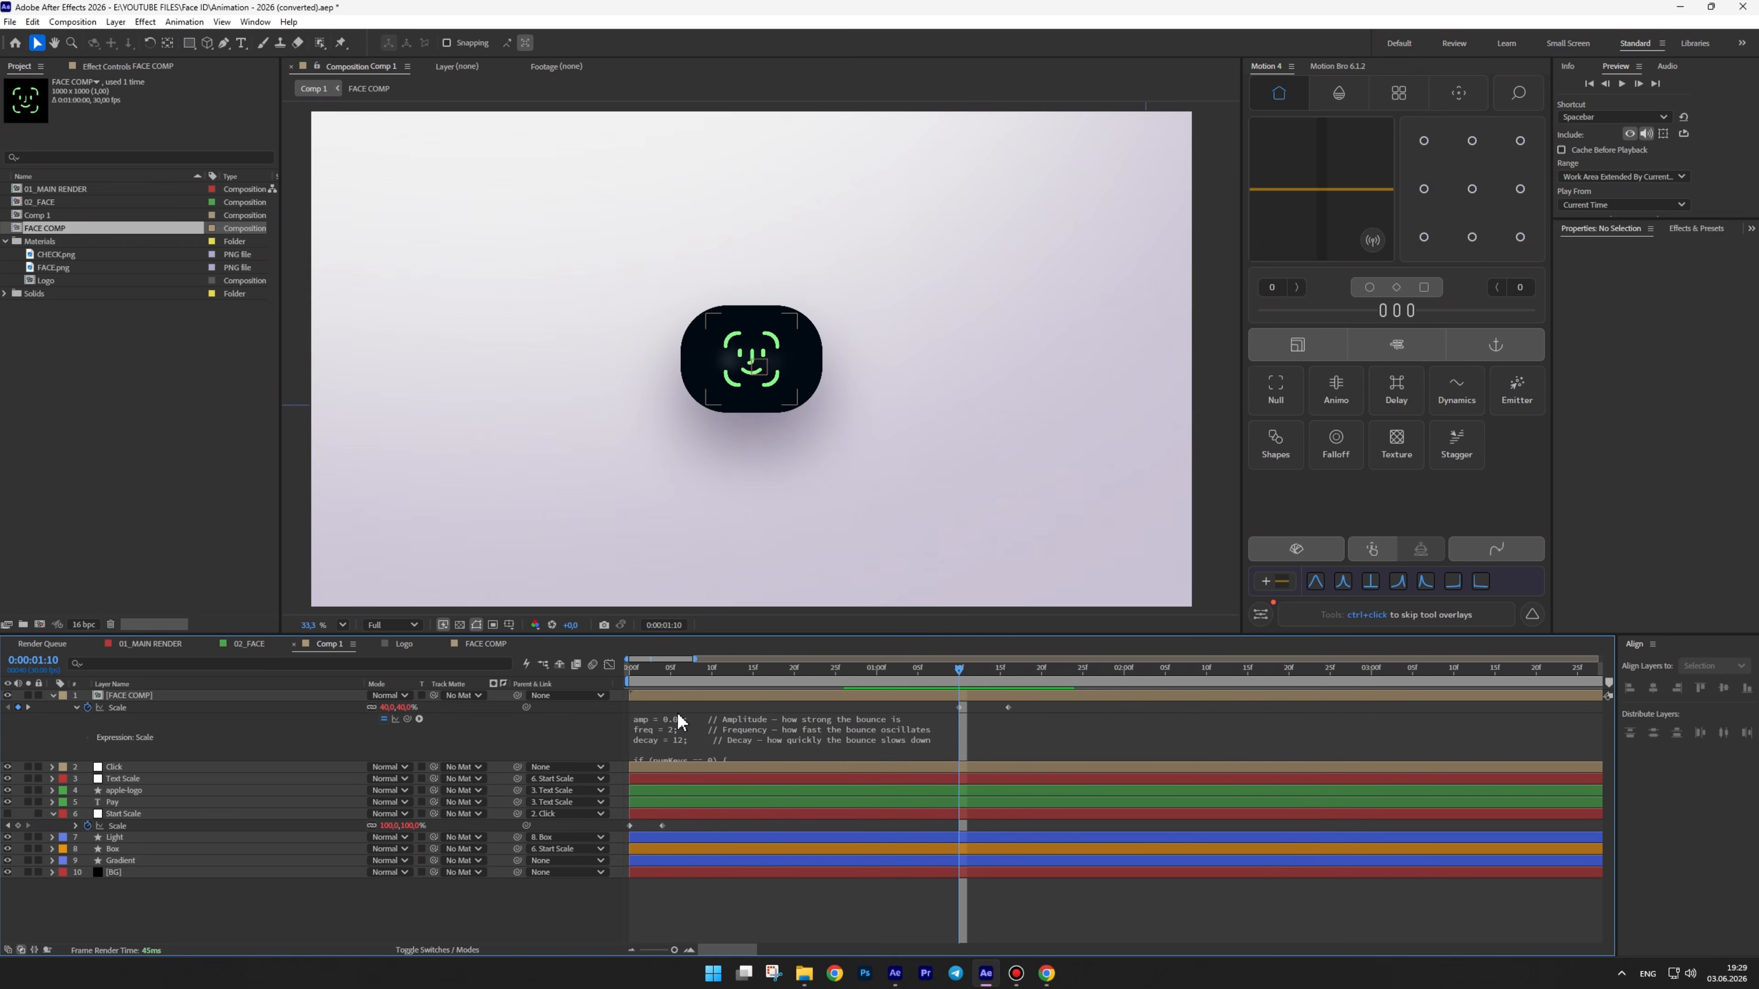
pyautogui.click(76, 707)
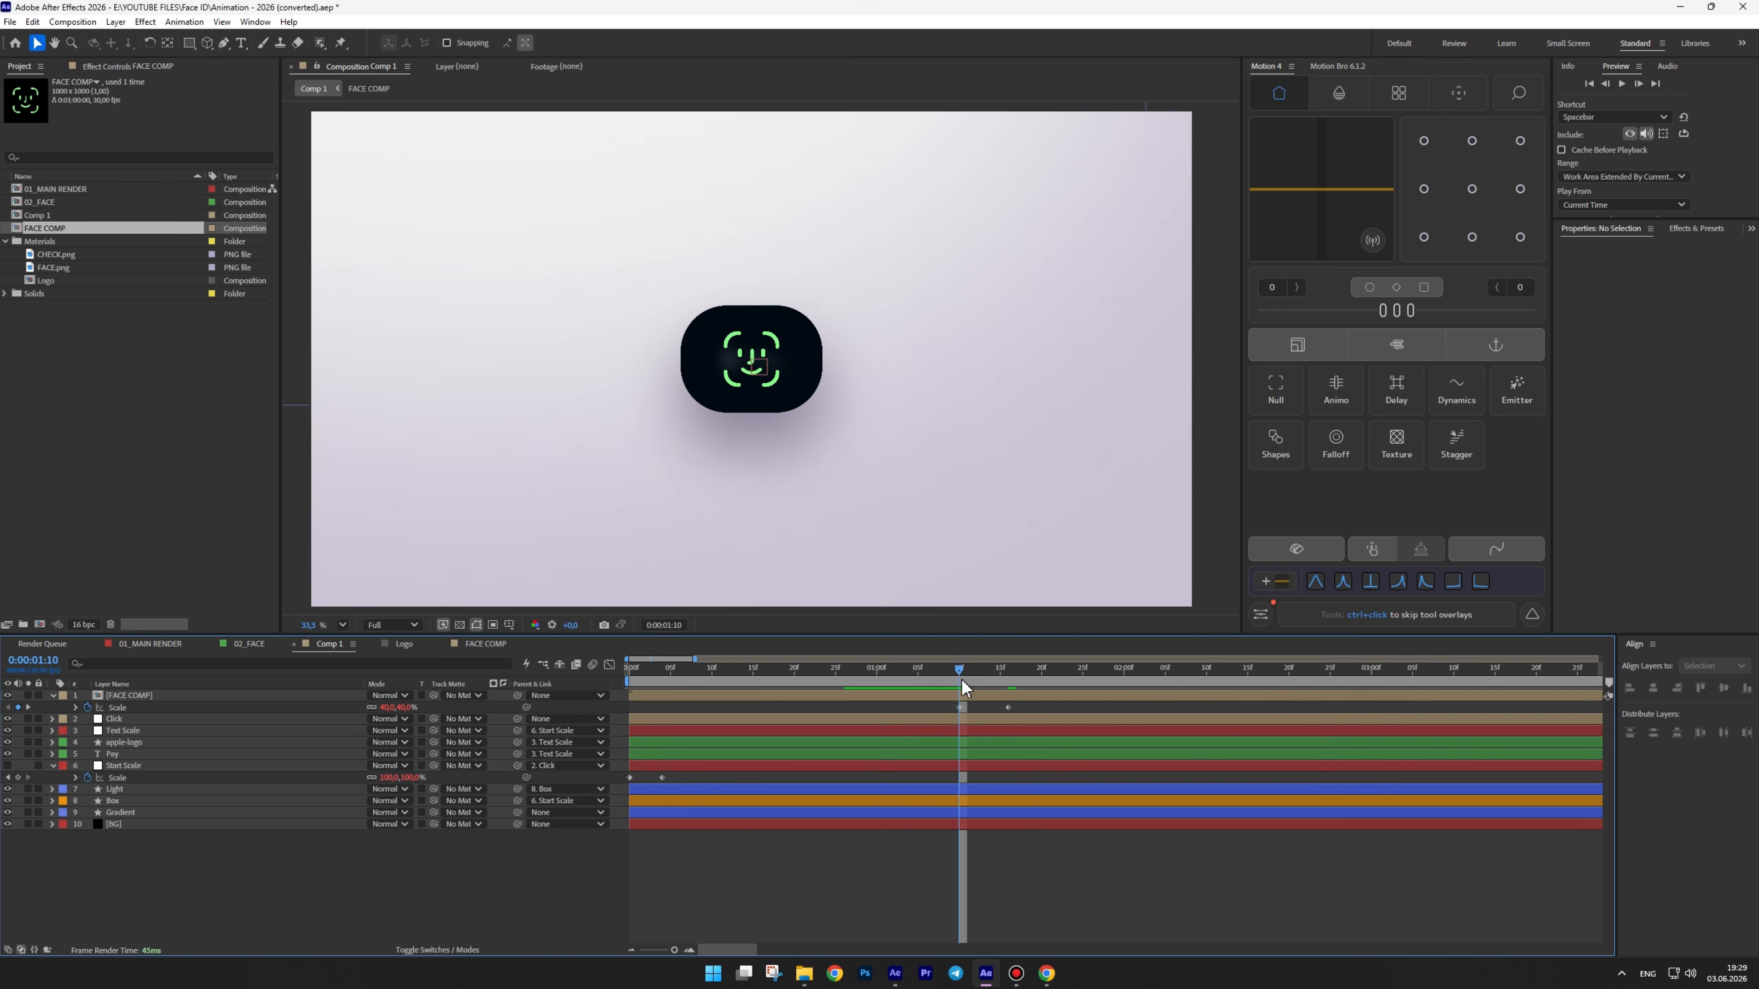
pyautogui.moveTo(962, 672)
pyautogui.mouseDown()
pyautogui.moveTo(1112, 654)
pyautogui.moveTo(995, 661)
pyautogui.mouseUp()
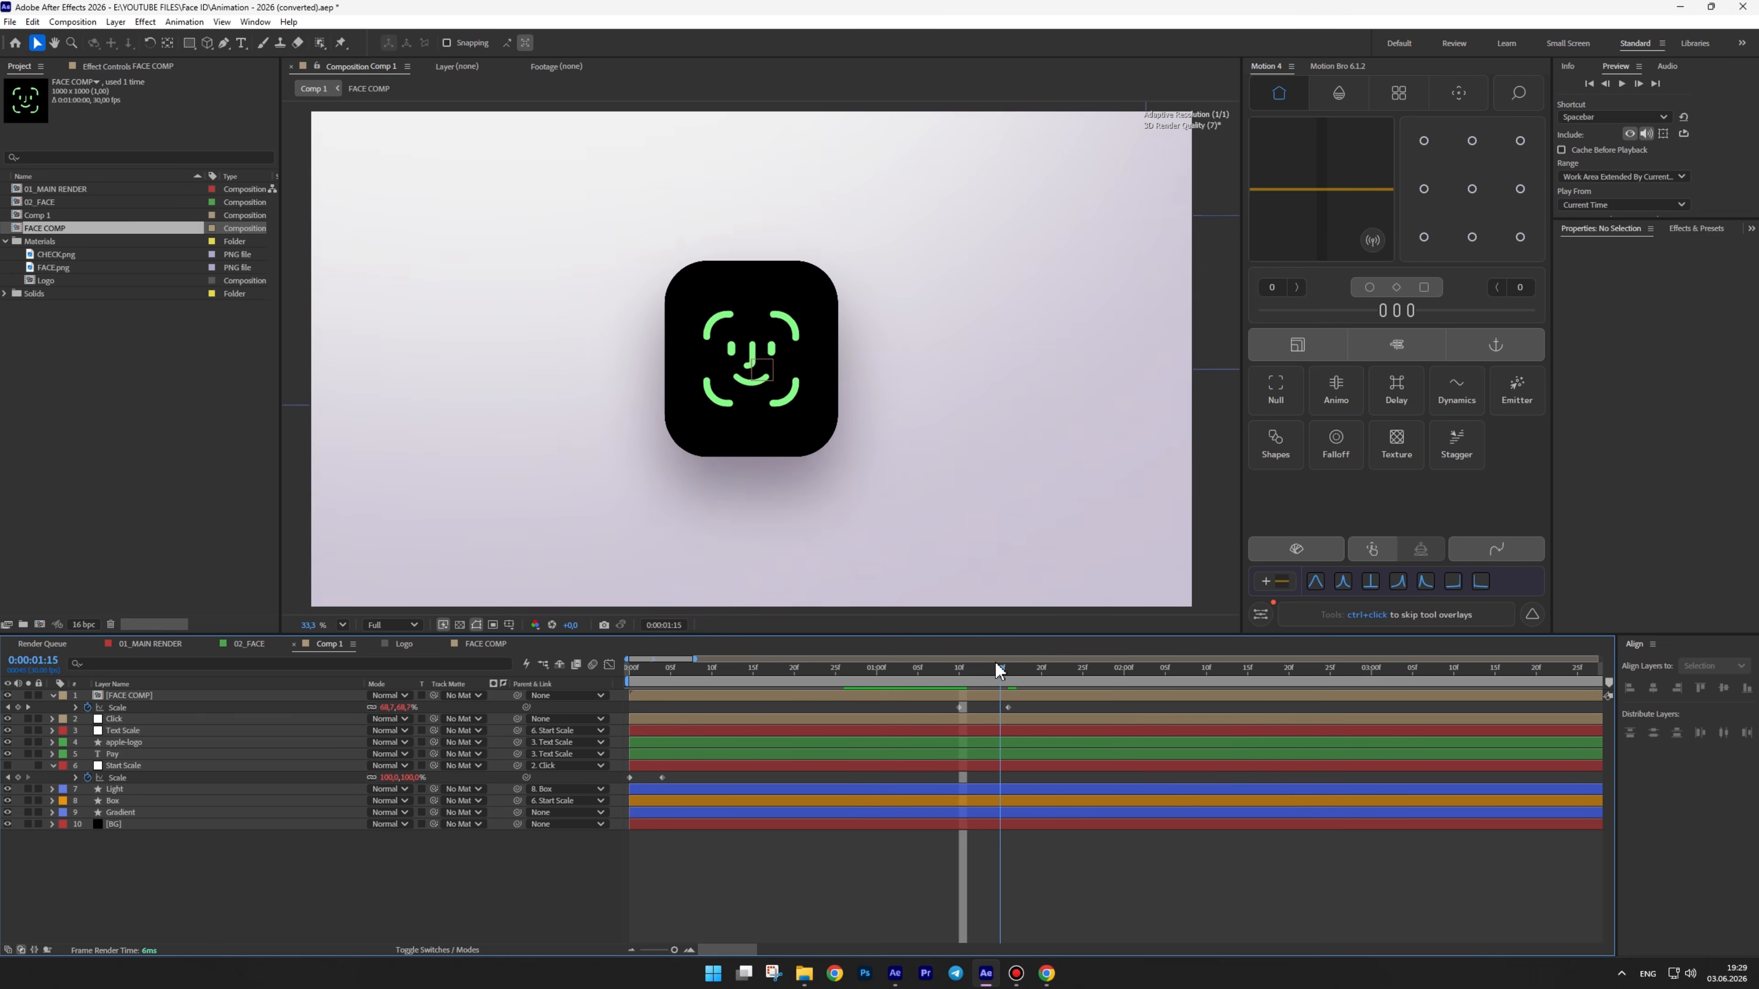
# Add Fast Box Blur to FACE COMP and keyframe Blur Radius from 60 at 0:00:01:10 to 0 at 0:00:01:16 with Easy Ease
pyautogui.hotkey('ctrl', 'space')
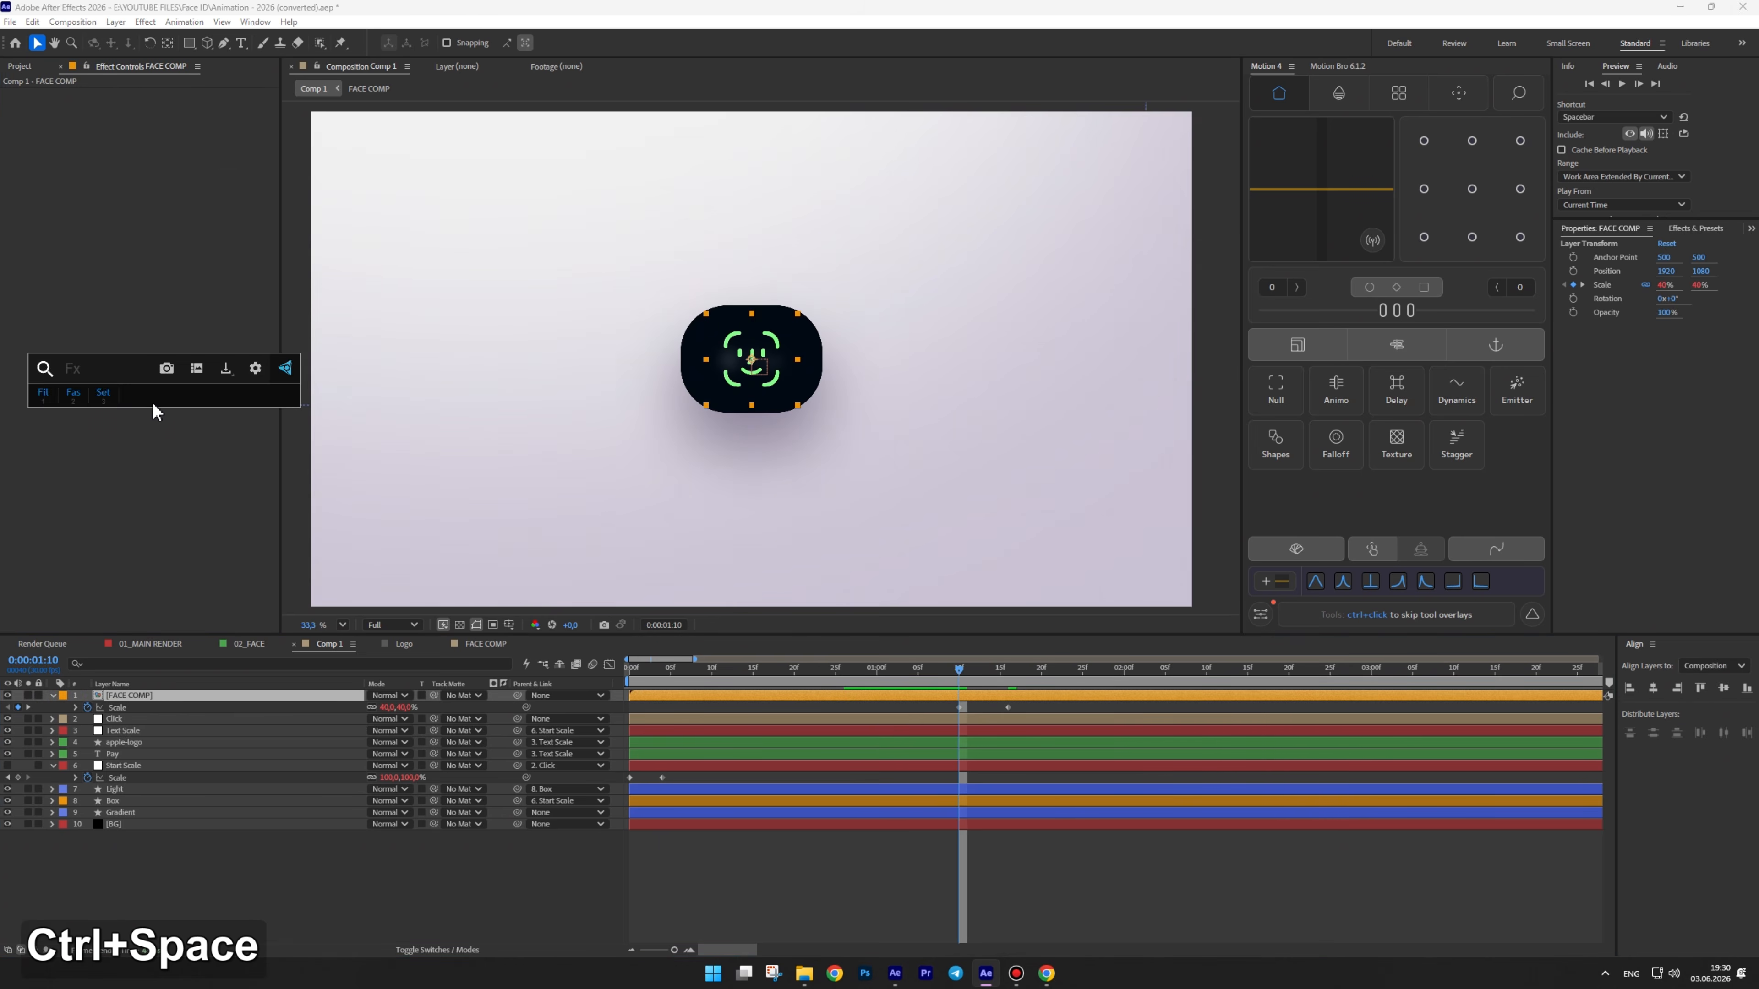
pyautogui.click(75, 392)
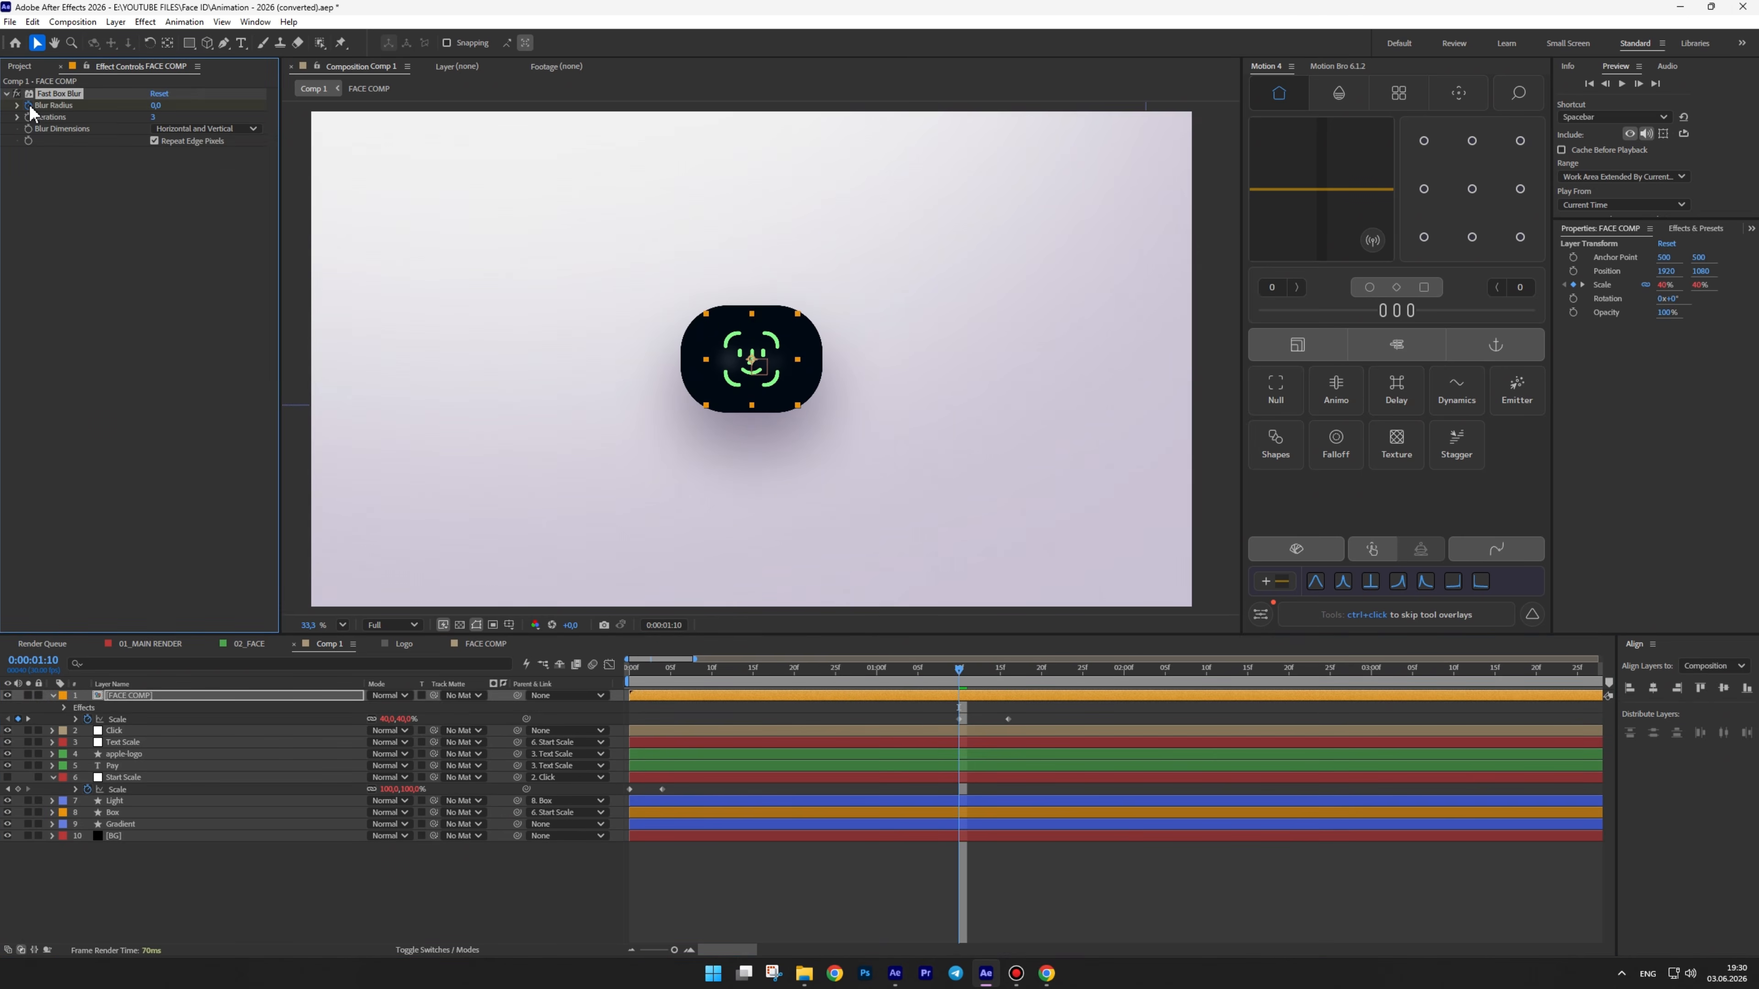
pyautogui.press('u')
pyautogui.moveTo(959, 727); pyautogui.dragTo(1009, 725)
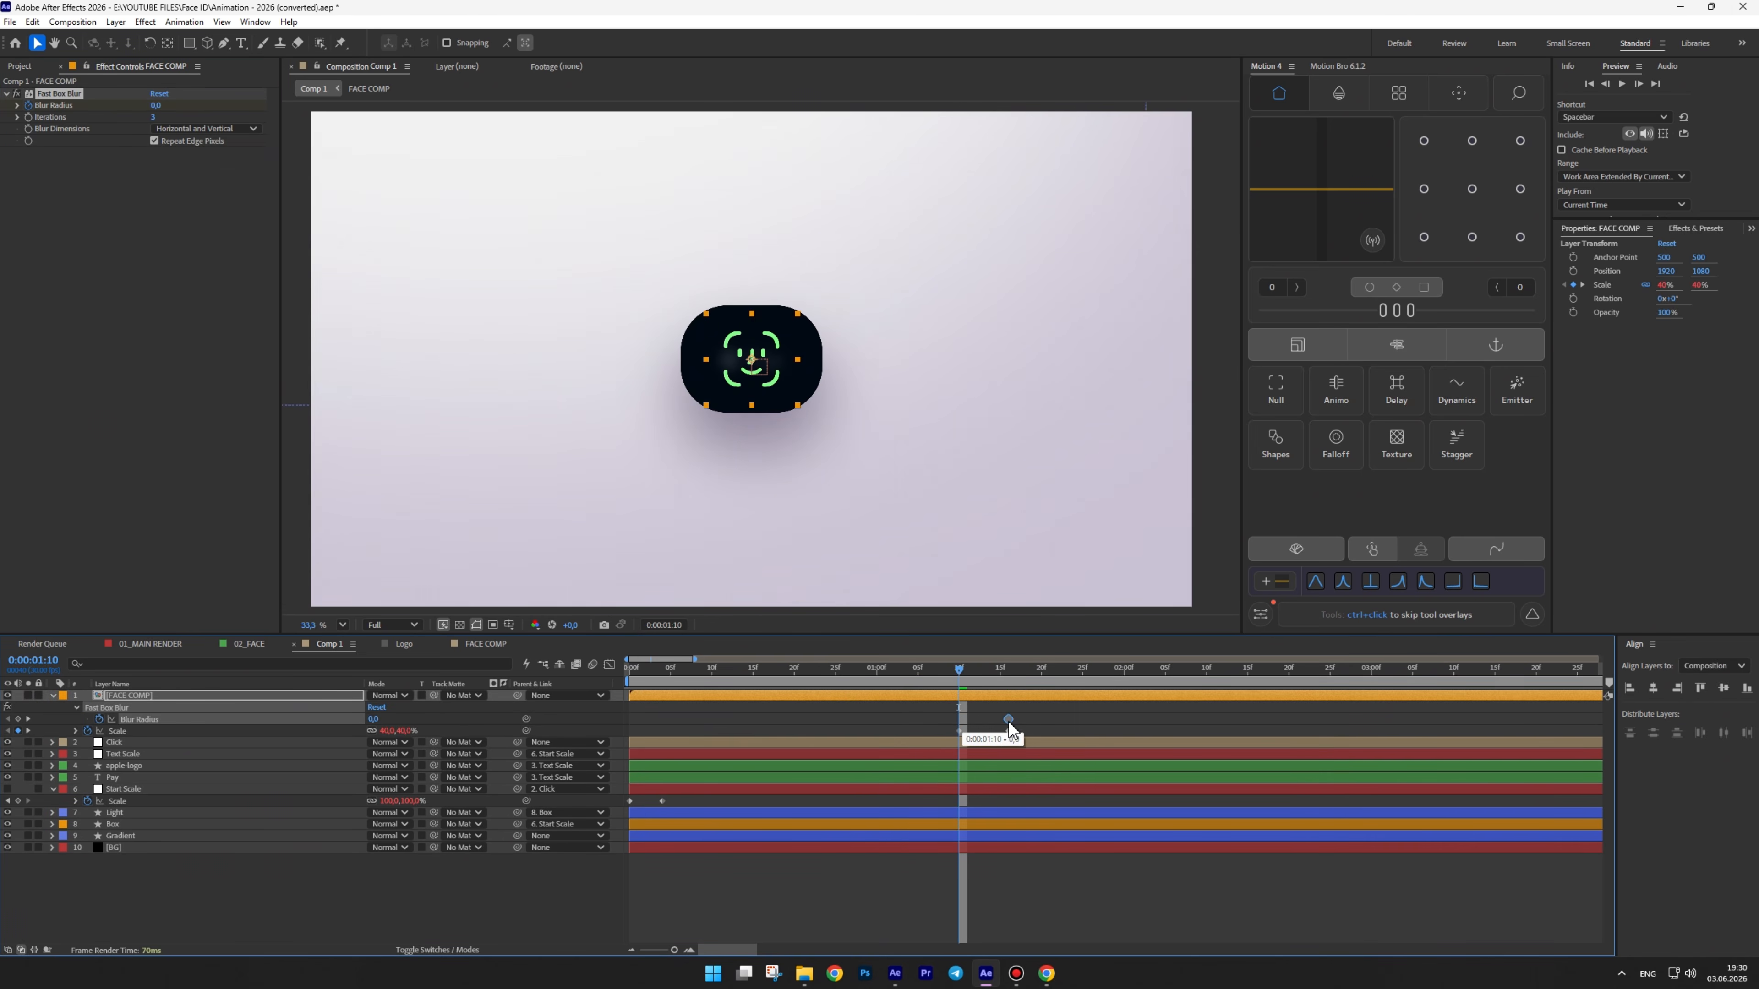
pyautogui.write('60')
pyautogui.press('Return')
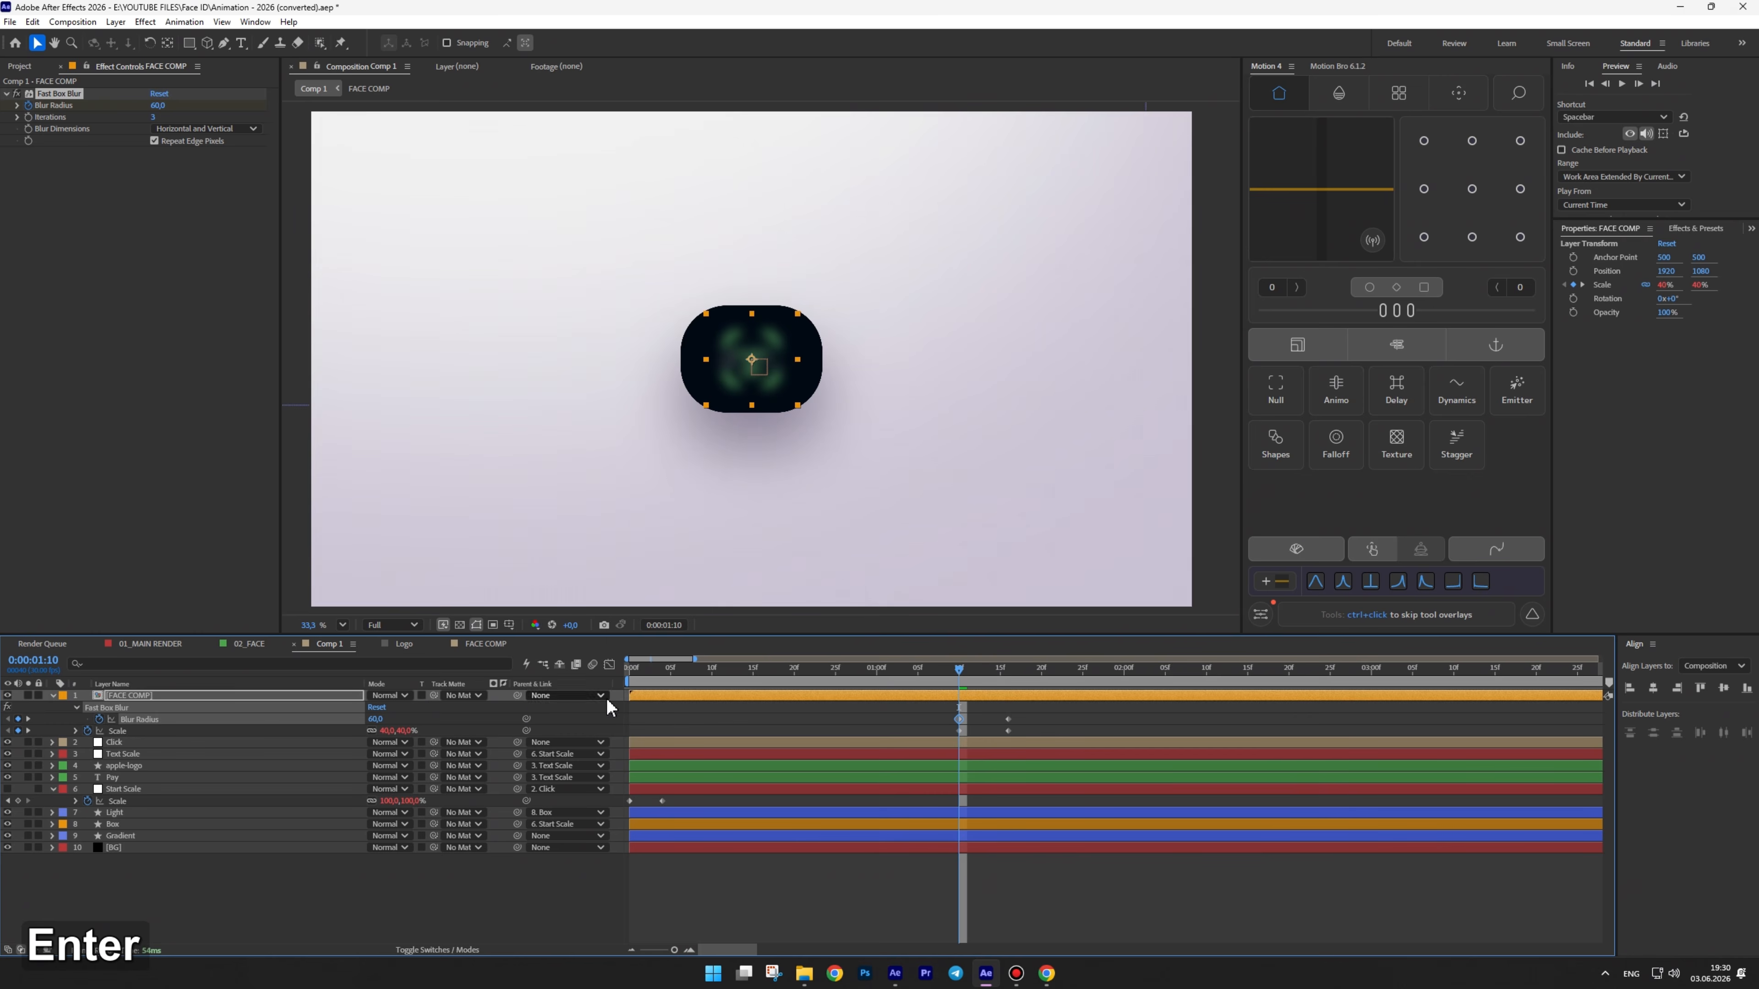
pyautogui.moveTo(1017, 712); pyautogui.dragTo(977, 680)
pyautogui.press('F9')
# Keyframe FACE COMP's Opacity from 0% at 0:00:01:10 to 100% about four frames on, apply Easy Ease, and preview the entrance
pyautogui.click(980, 693)
pyautogui.hotkey('shift', 't')
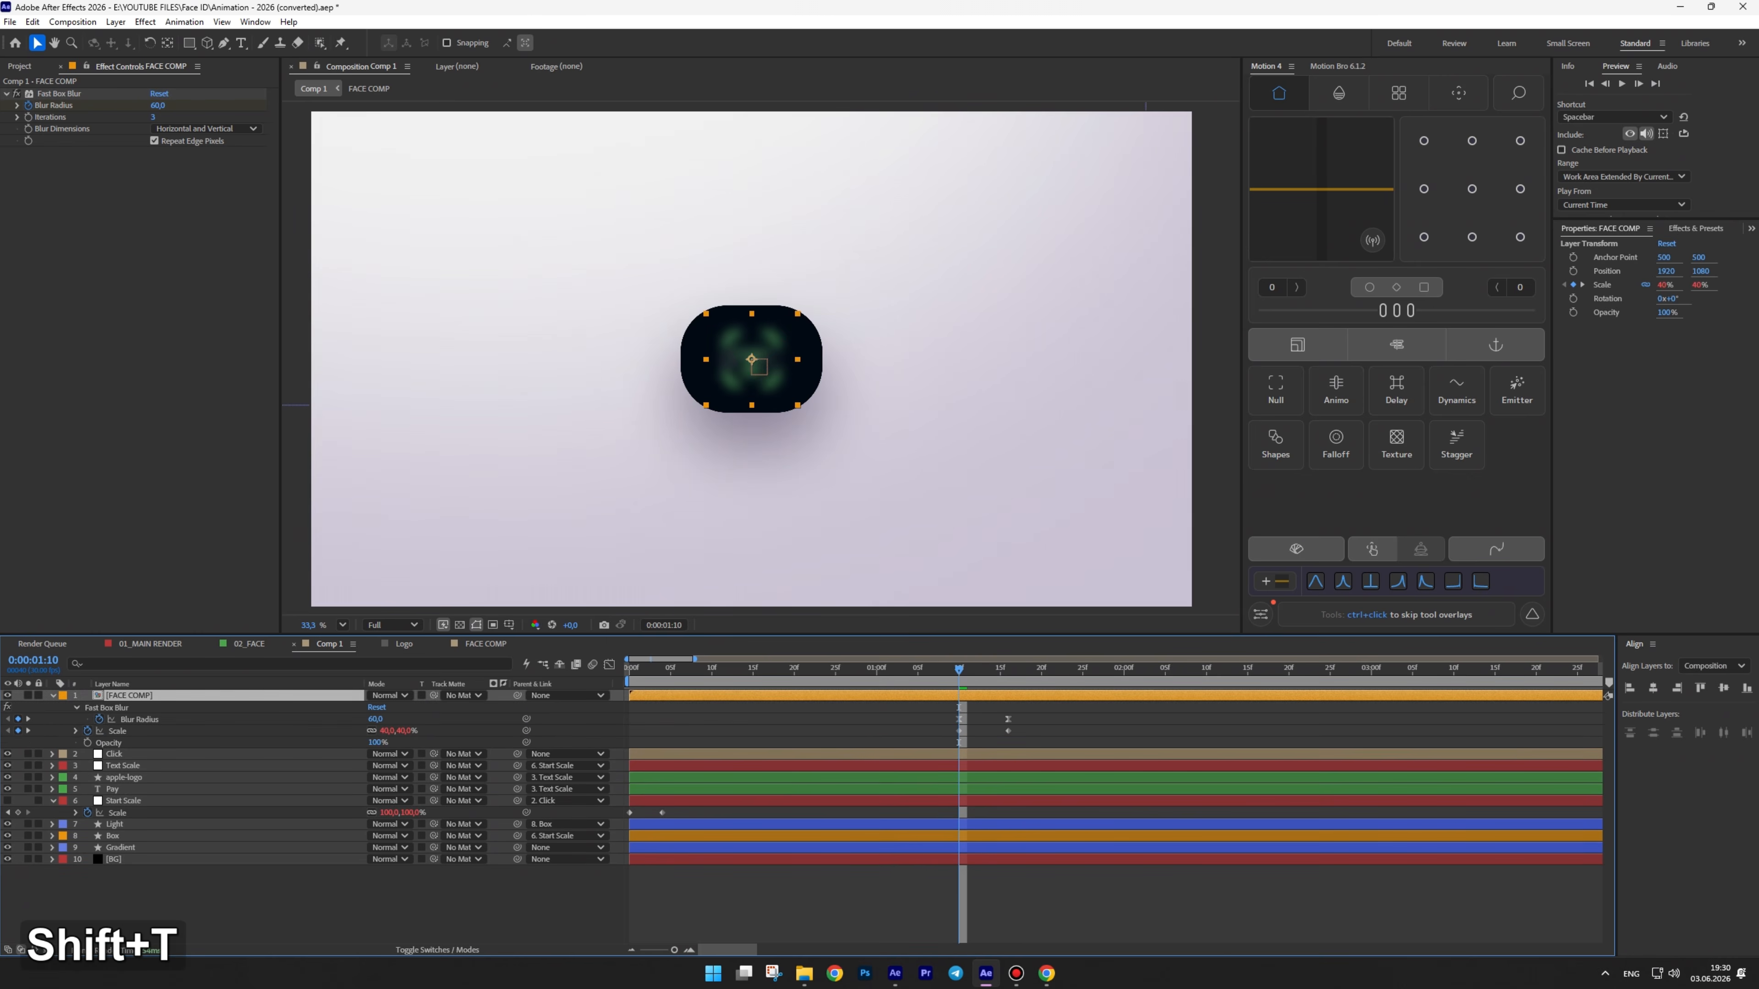
pyautogui.click(87, 743)
pyautogui.moveTo(959, 744); pyautogui.dragTo(999, 743)
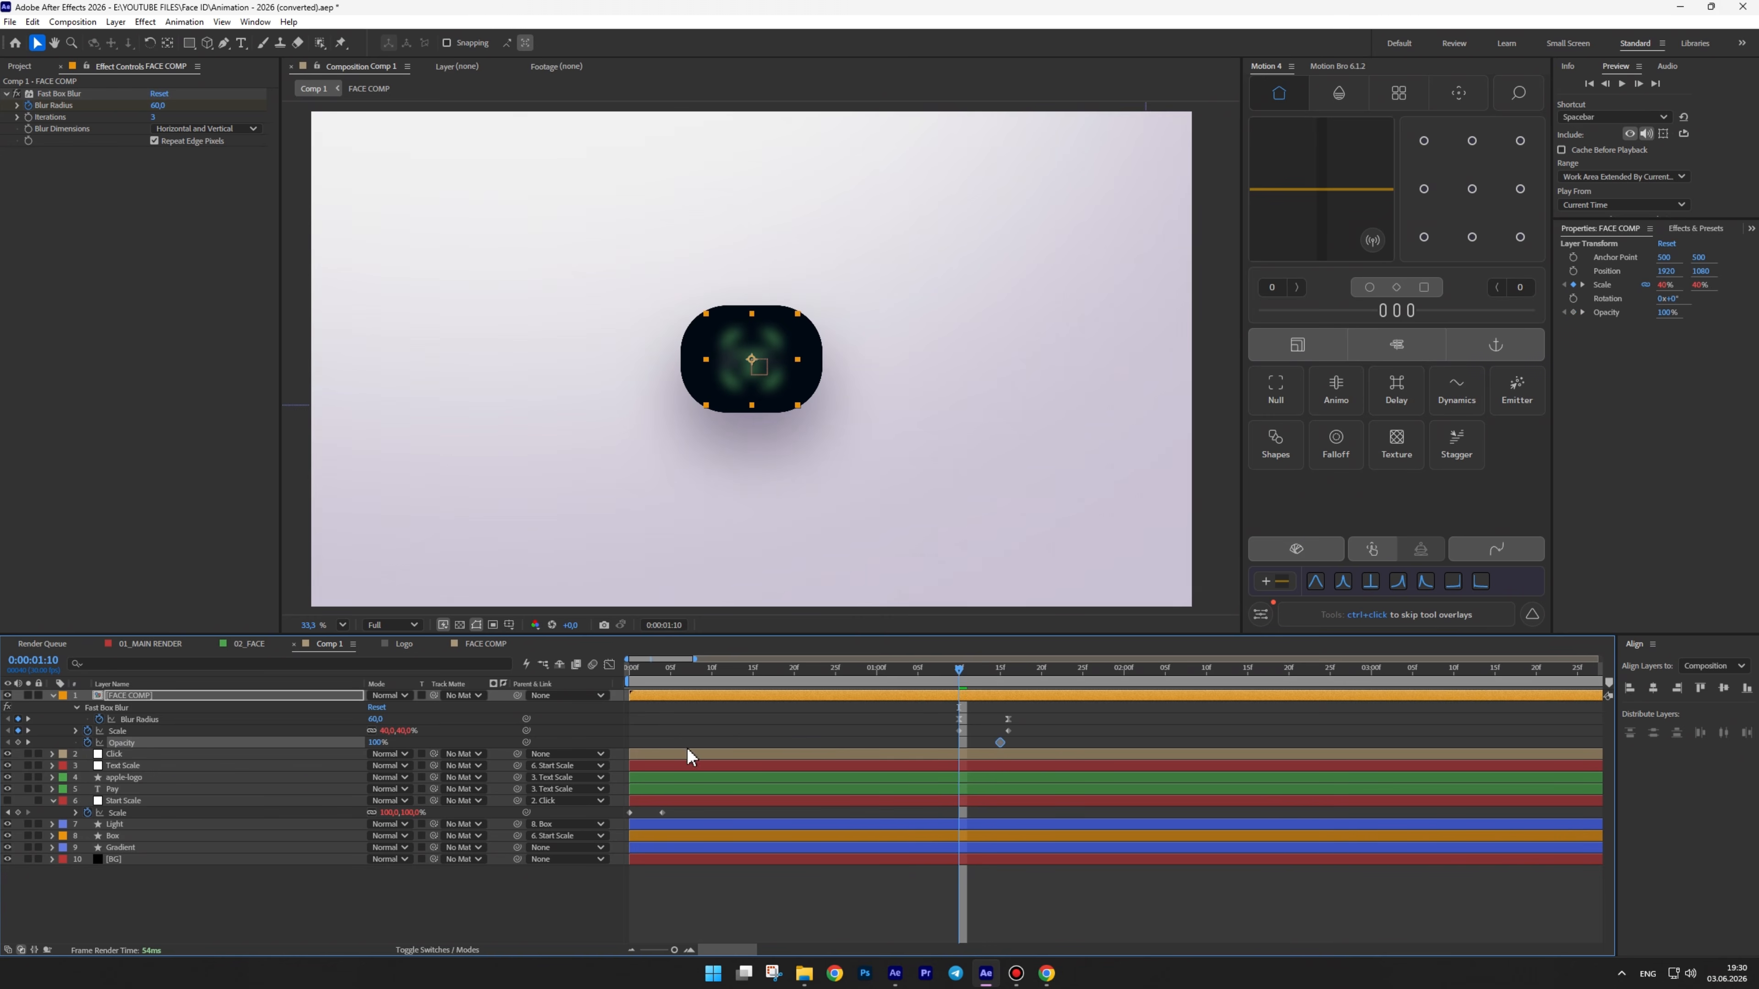
pyautogui.moveTo(321, 743); pyautogui.dragTo(298, 744)
pyautogui.moveTo(1002, 743); pyautogui.dragTo(899, 754)
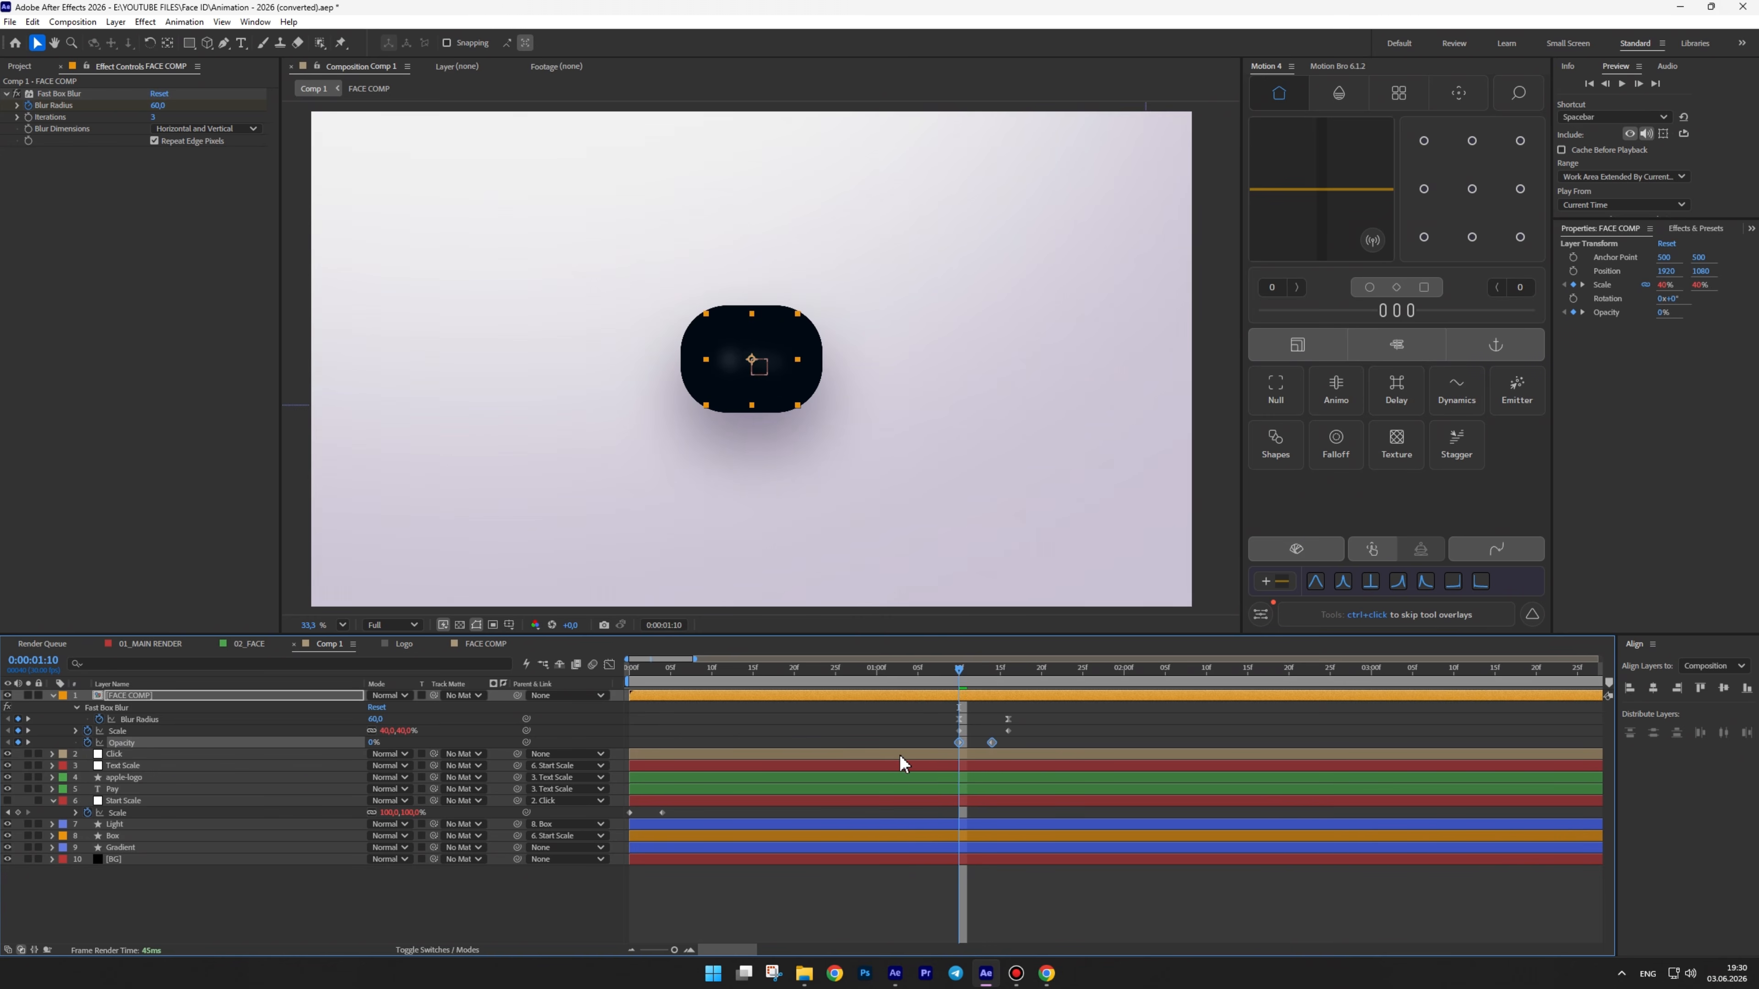
pyautogui.press('F9')
pyautogui.click(939, 715)
pyautogui.click(804, 671)
pyautogui.press('space')
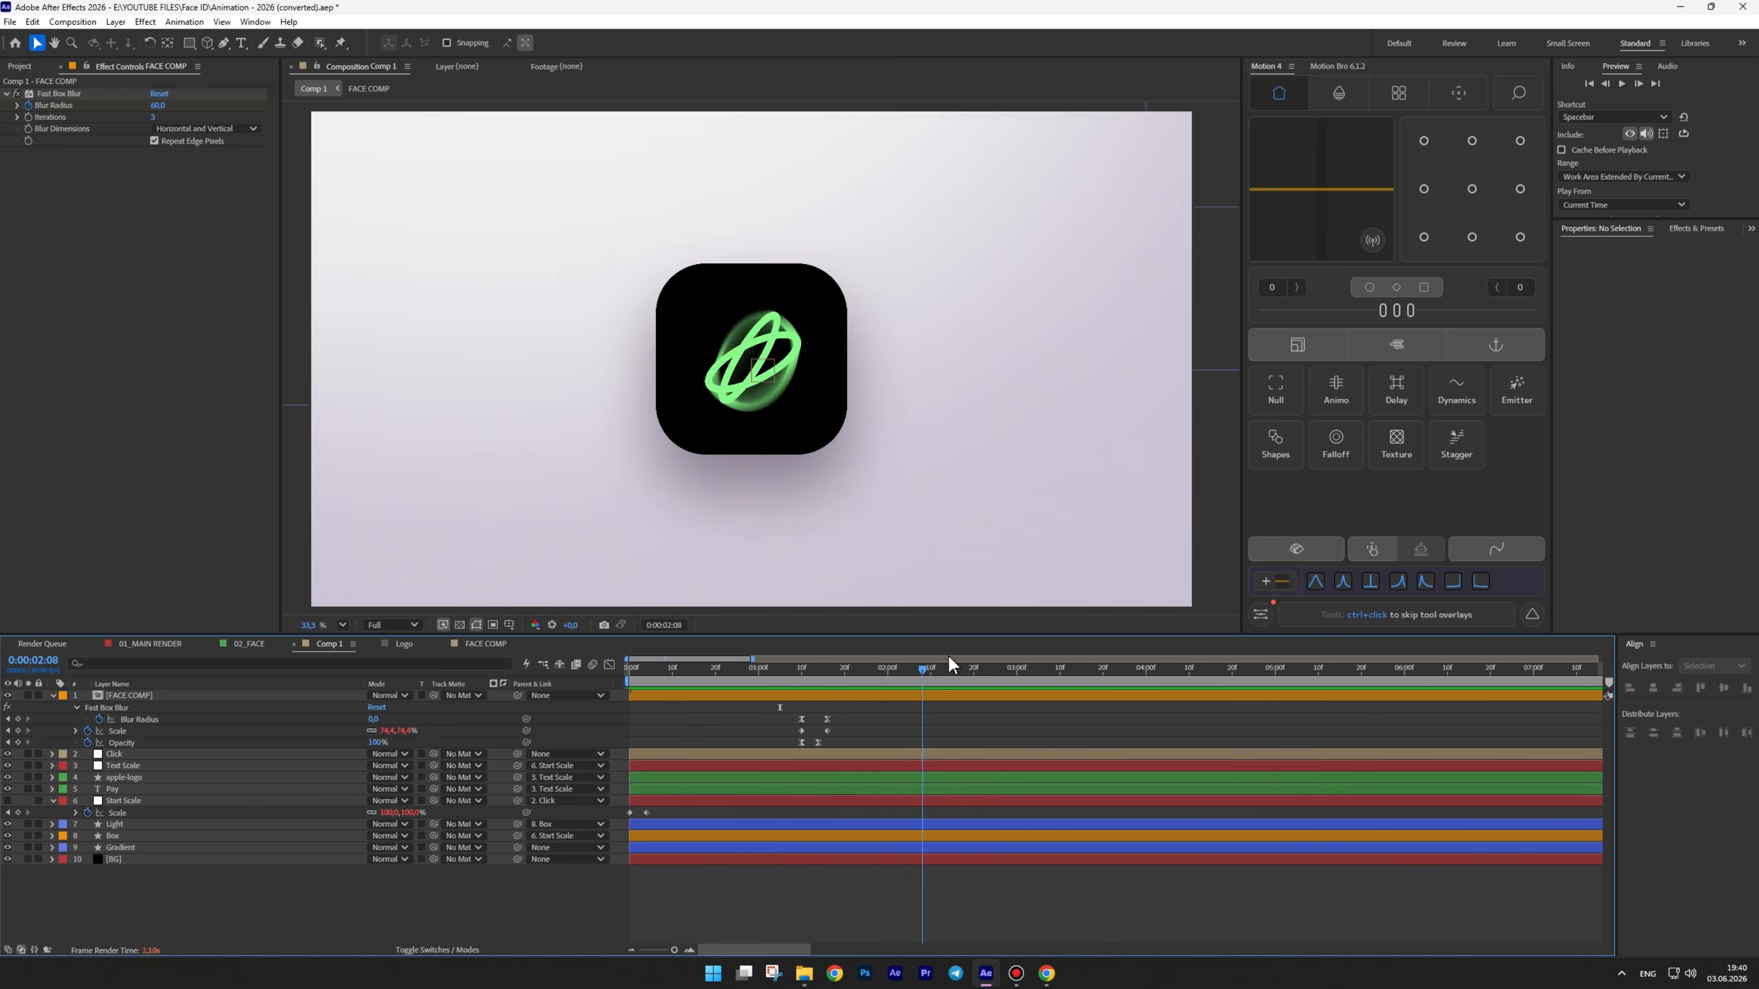
# Keyframe the Box layer's X and Y sliders at 0:00:03:19 and set both to 0 at 0:00:04:01
pyautogui.moveTo(951, 665); pyautogui.dragTo(1050, 664)
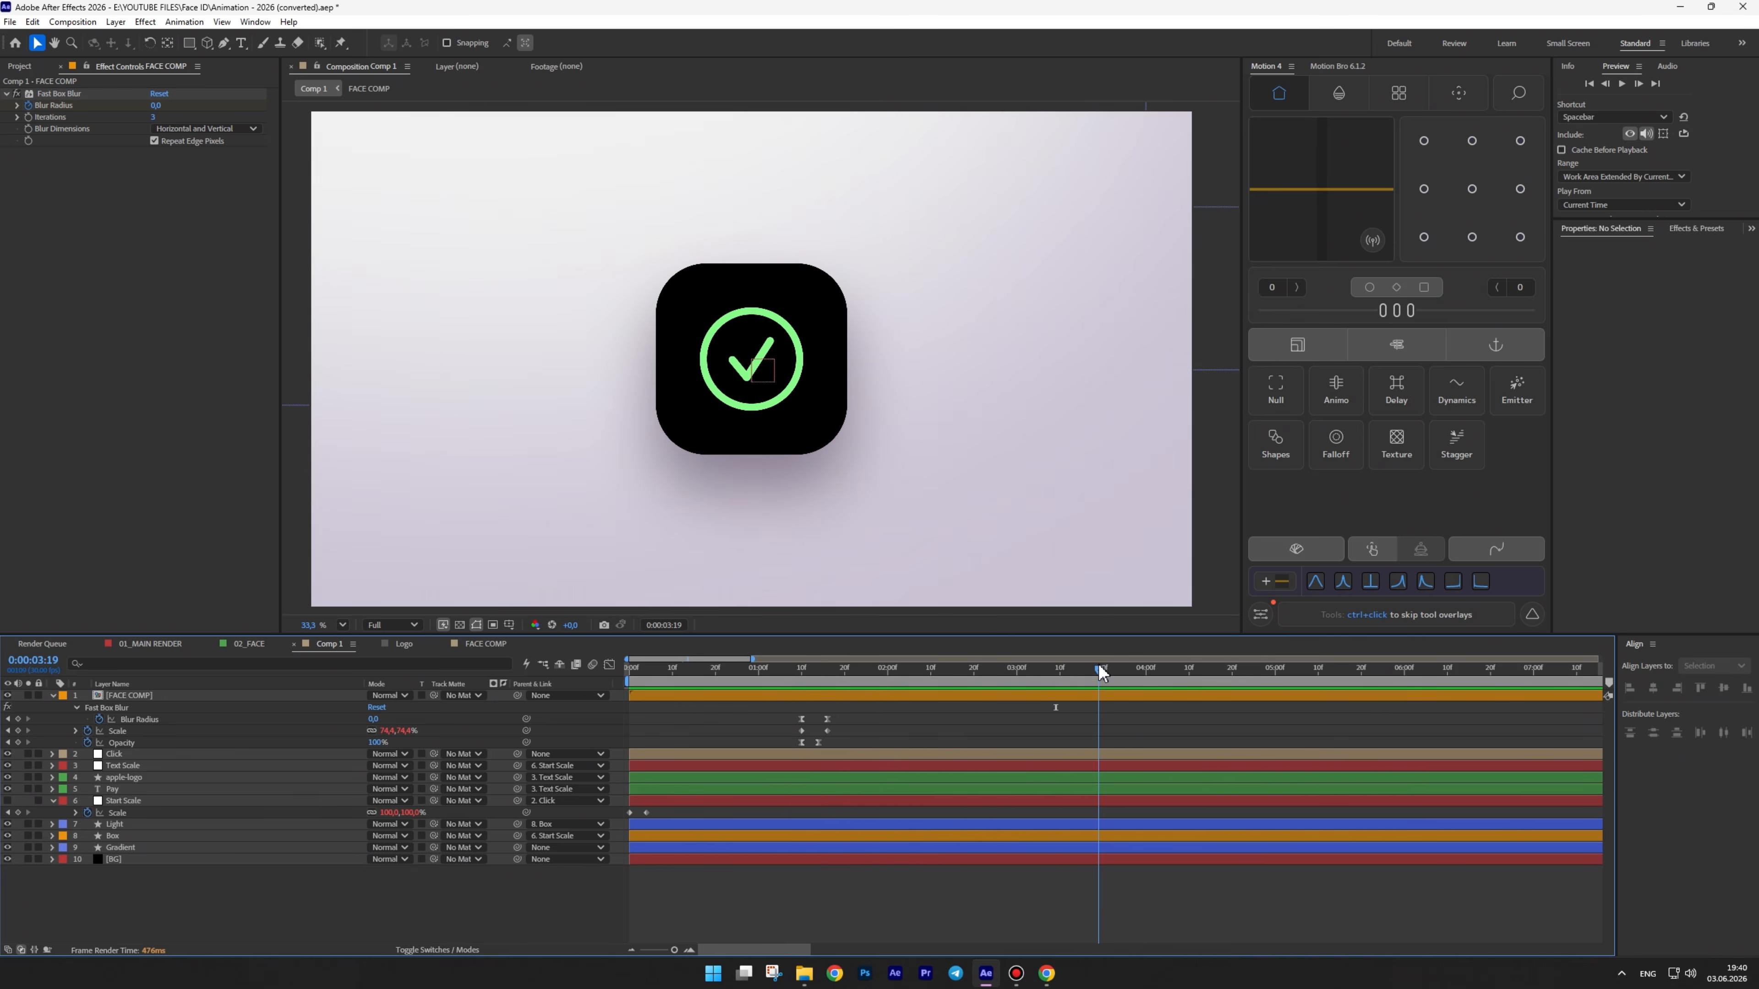
pyautogui.click(136, 837)
pyautogui.press('u')
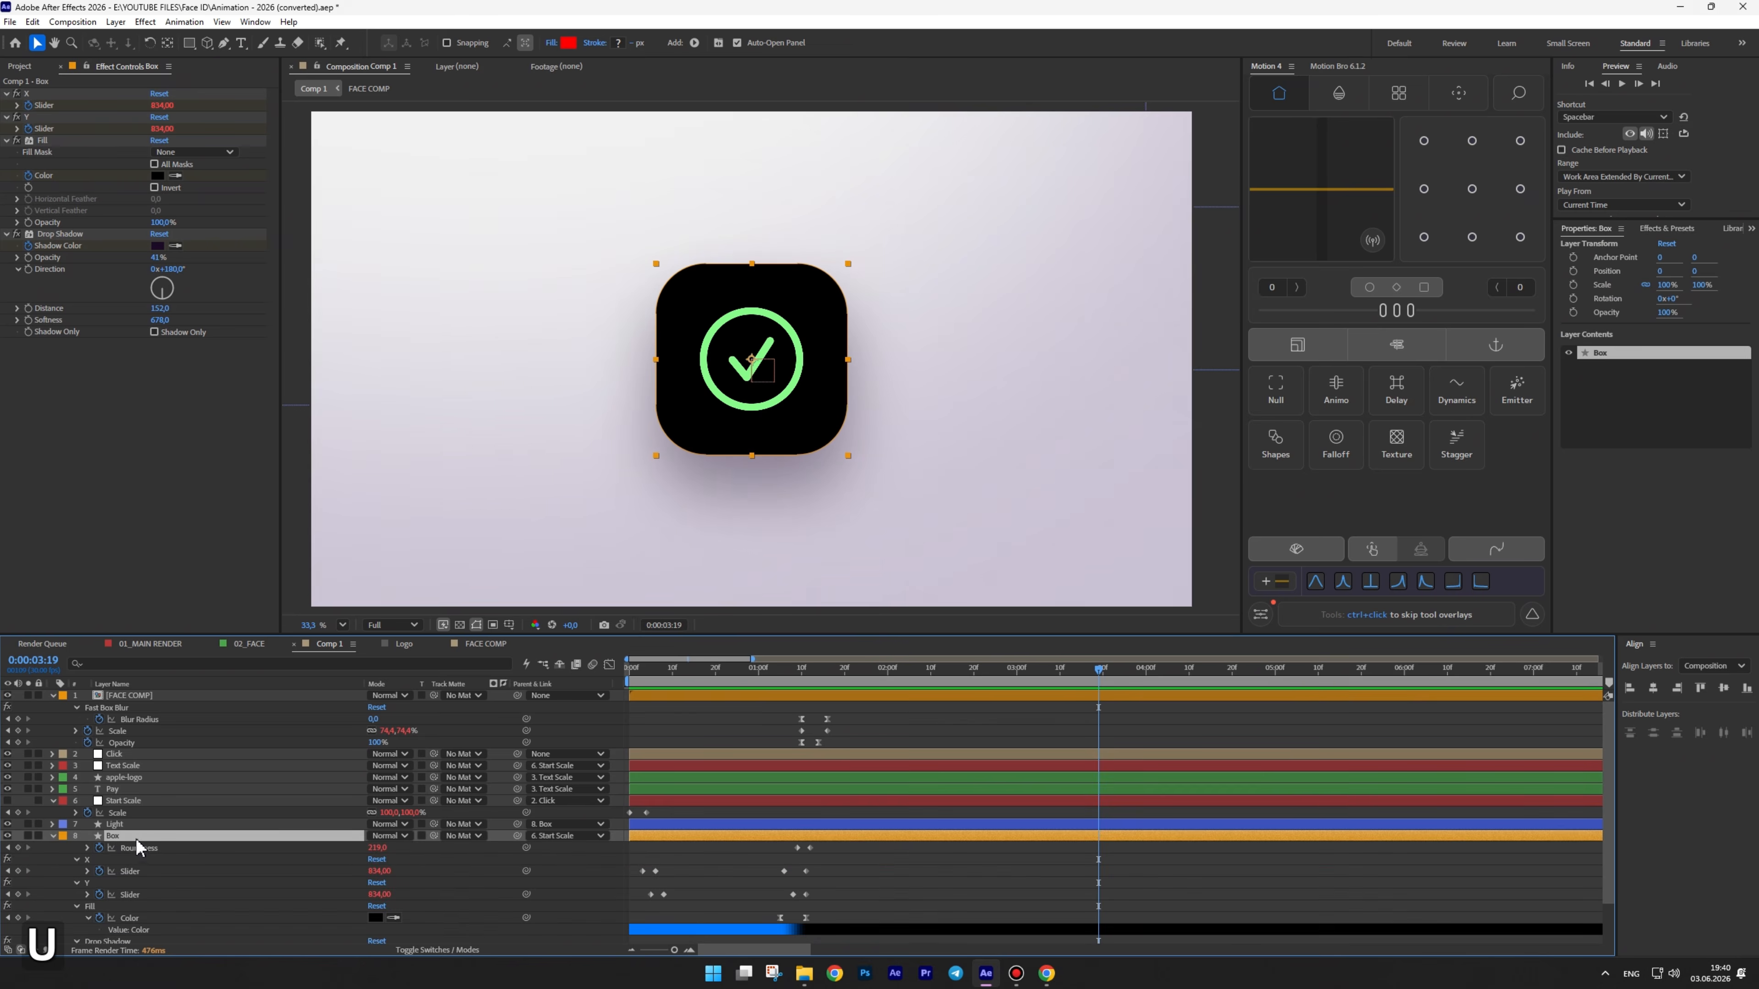
pyautogui.click(19, 836)
pyautogui.click(18, 860)
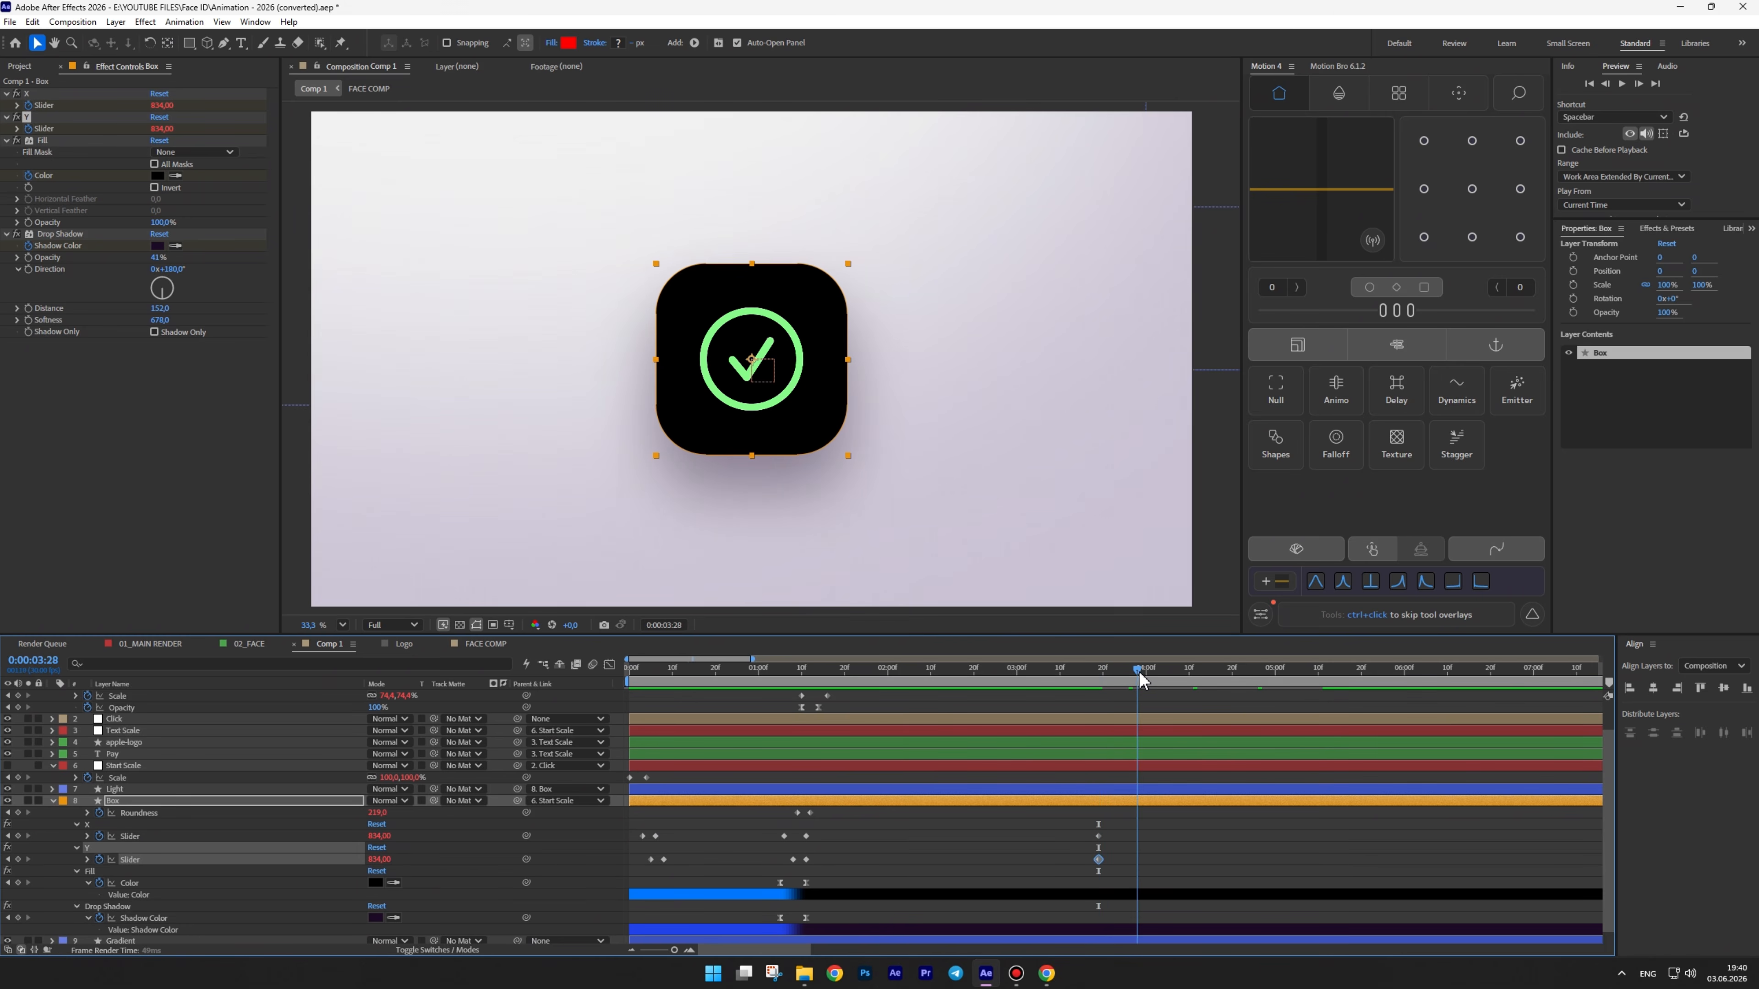
pyautogui.moveTo(1139, 671); pyautogui.dragTo(1155, 672)
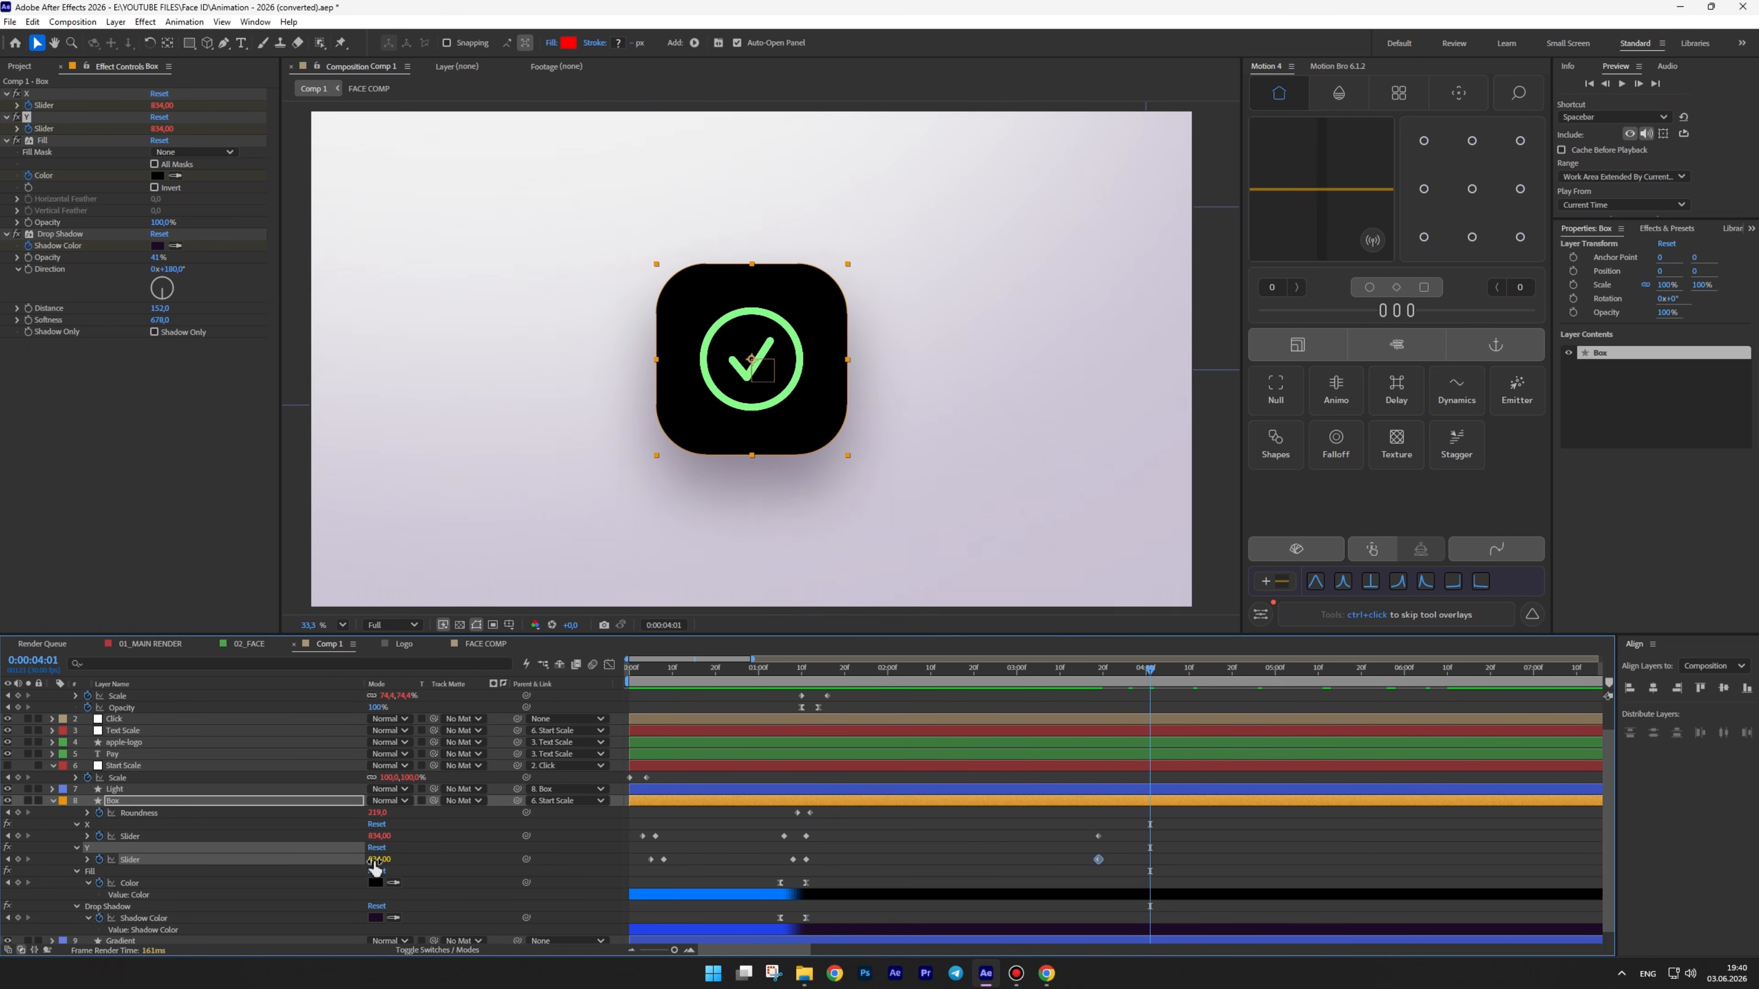
pyautogui.write('0')
pyautogui.press('Return')
# Apply Easy Ease to the Box's closing X and Y keyframes, reshape their speed curve to start slowly, and preview the shrink
pyautogui.moveTo(1170, 829); pyautogui.dragTo(1055, 871)
pyautogui.press('F9')
pyautogui.hotkey('shift', 'F3')
pyautogui.keyDown('alt'); pyautogui.scroll(4, 1138, 928); pyautogui.keyUp('alt')
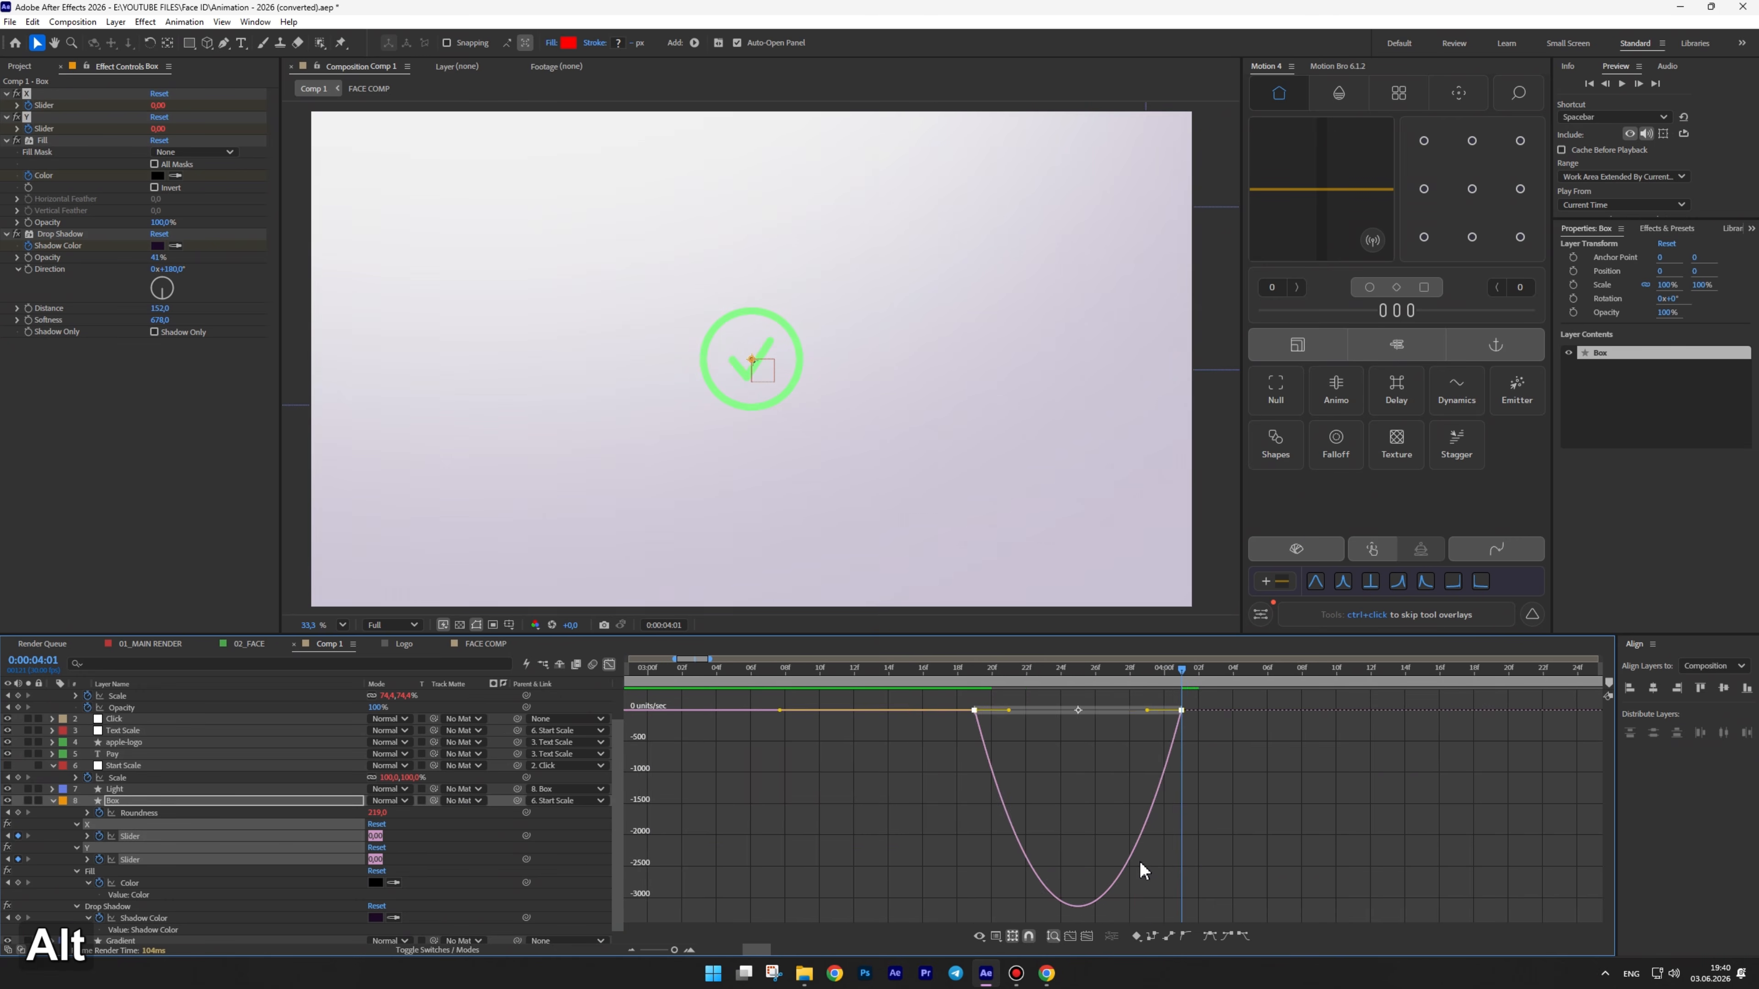
pyautogui.keyDown('alt'); pyautogui.scroll(2, 1134, 781); pyautogui.keyUp('alt')
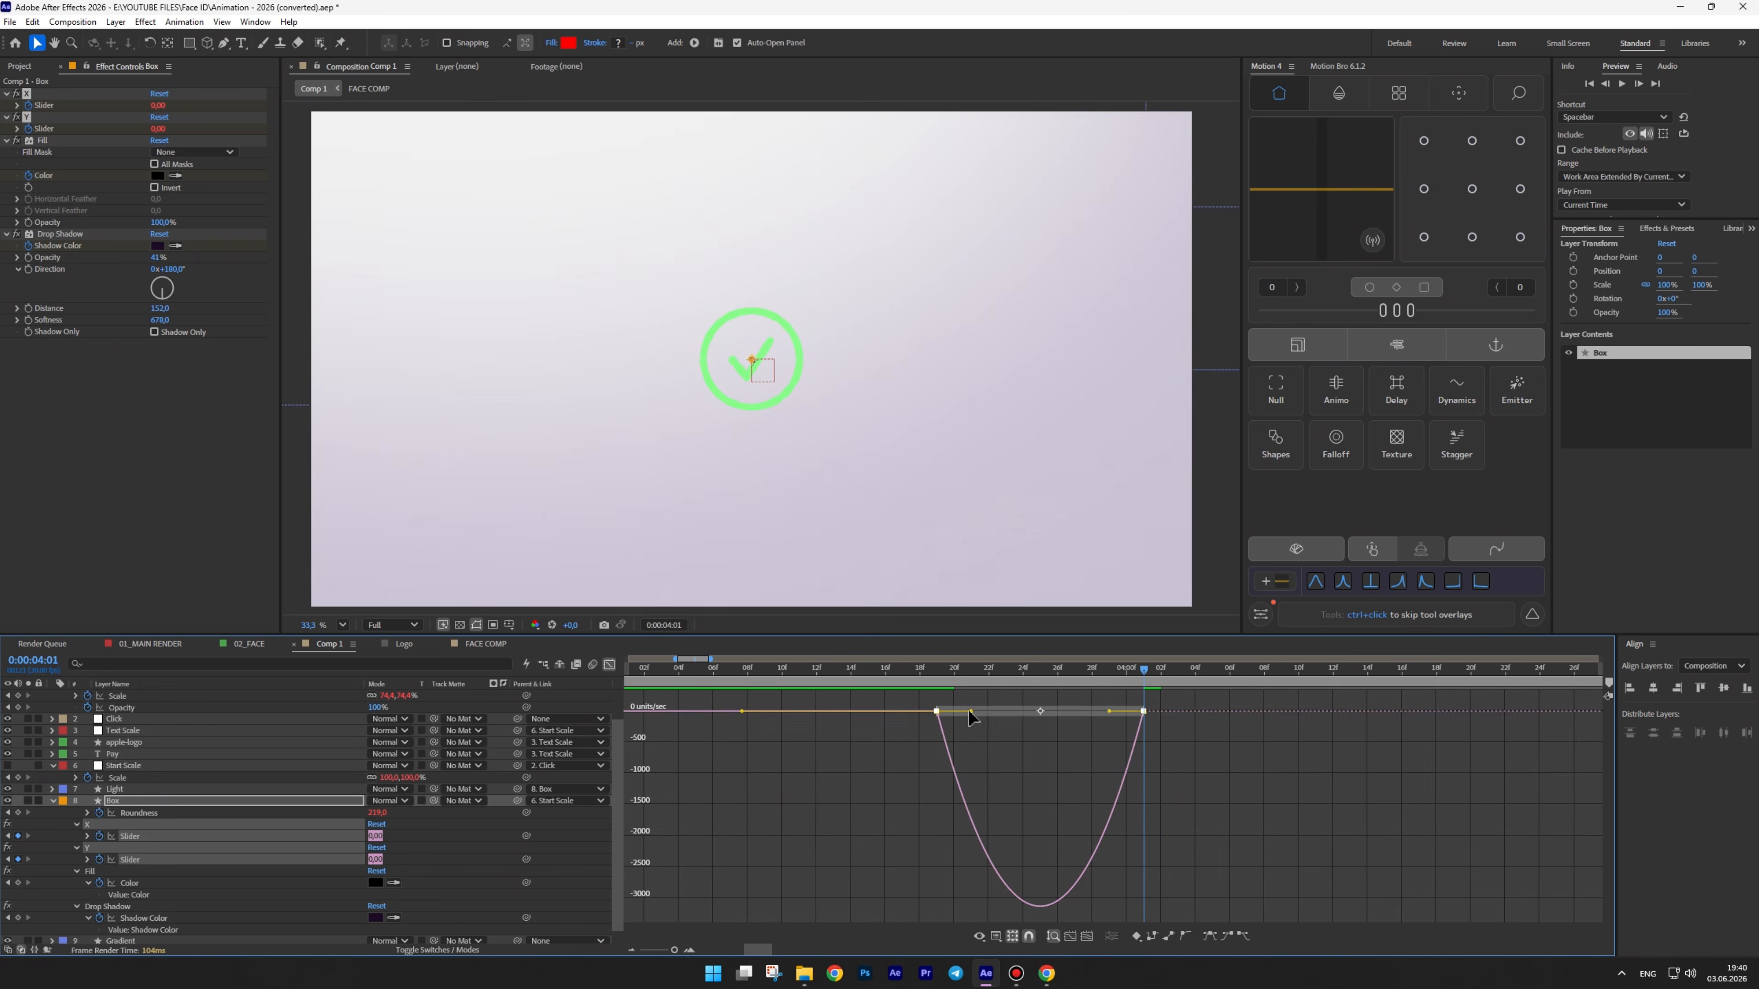
pyautogui.moveTo(971, 711); pyautogui.dragTo(1120, 711)
pyautogui.click(609, 665)
pyautogui.click(1057, 827)
pyautogui.click(943, 676)
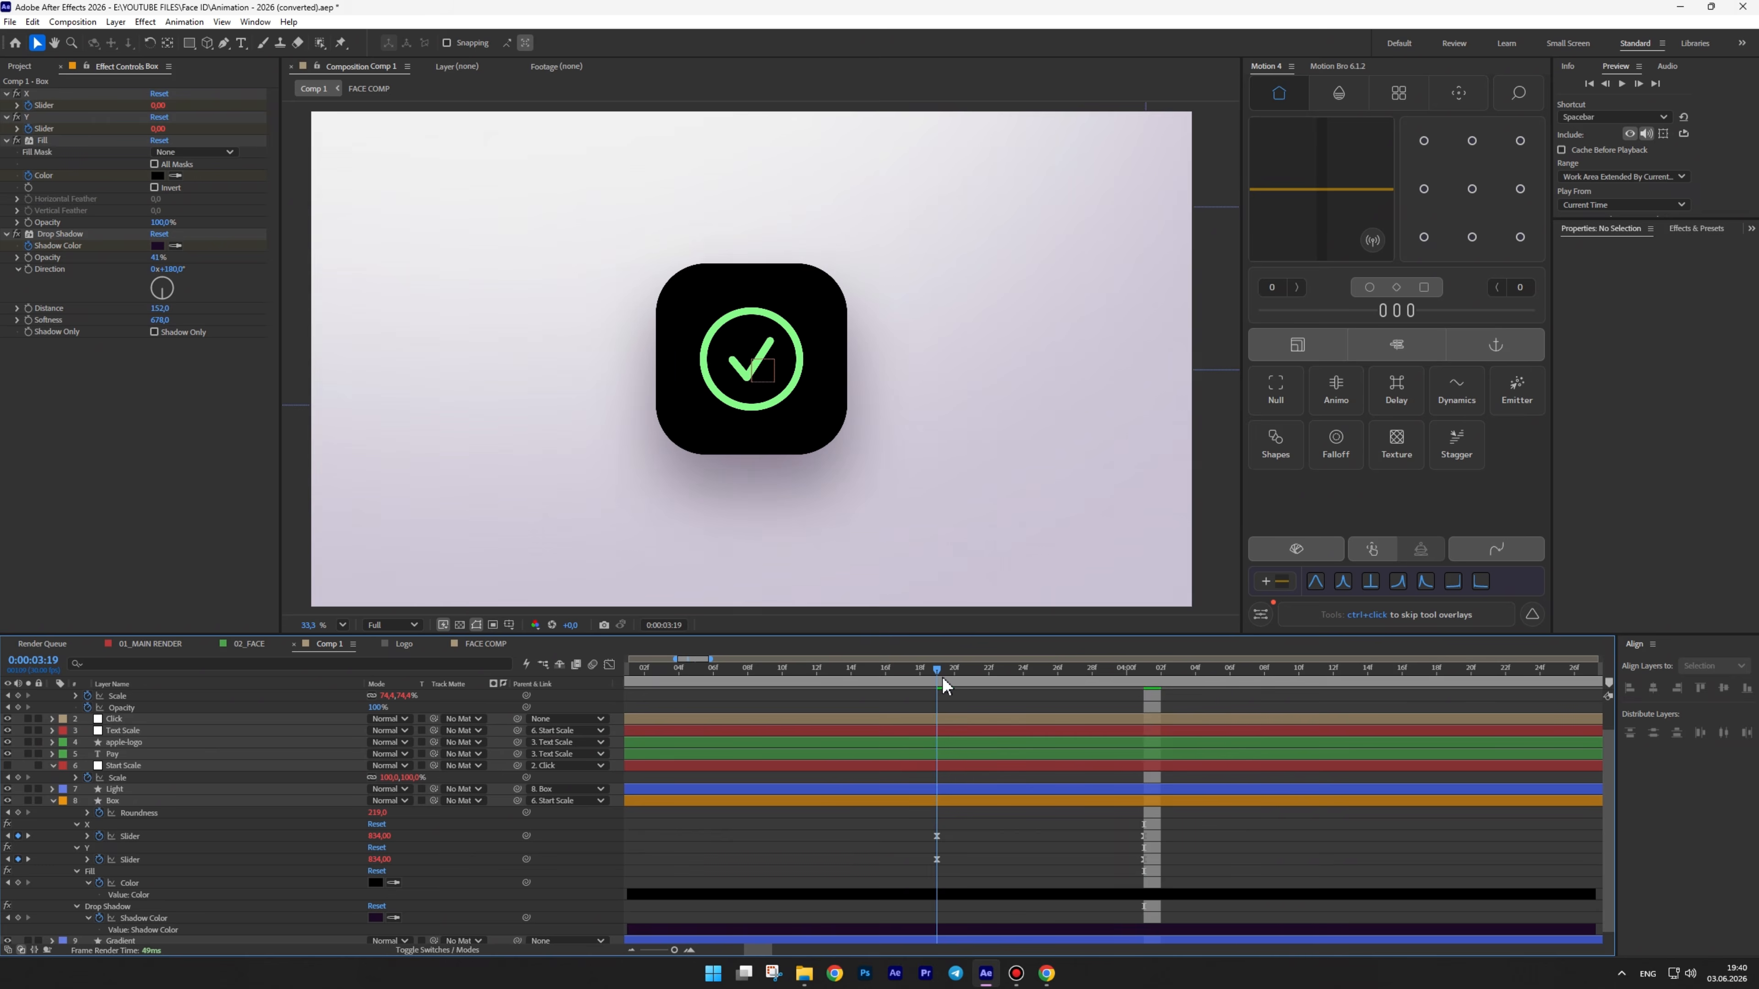
pyautogui.press('space')
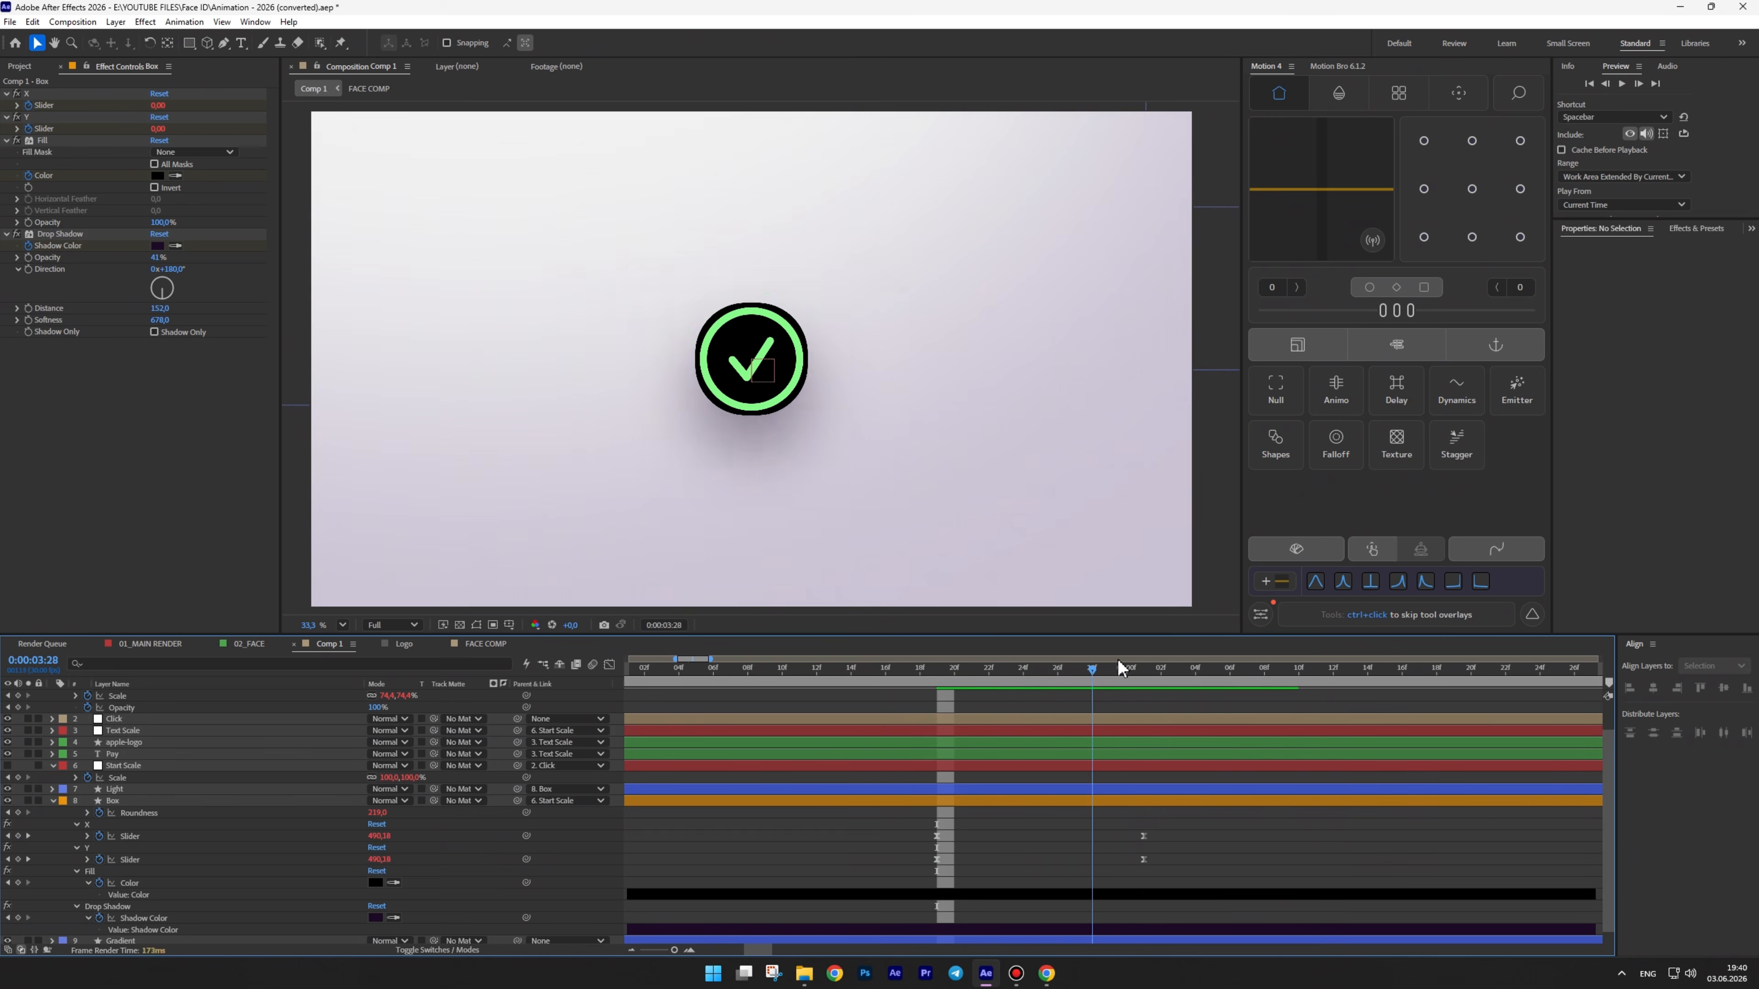
# Add holding keyframes for FACE COMP's Scale, Opacity and Blur Radius at 0:00:03:19
pyautogui.click(950, 662)
pyautogui.scroll(3, 967, 702)
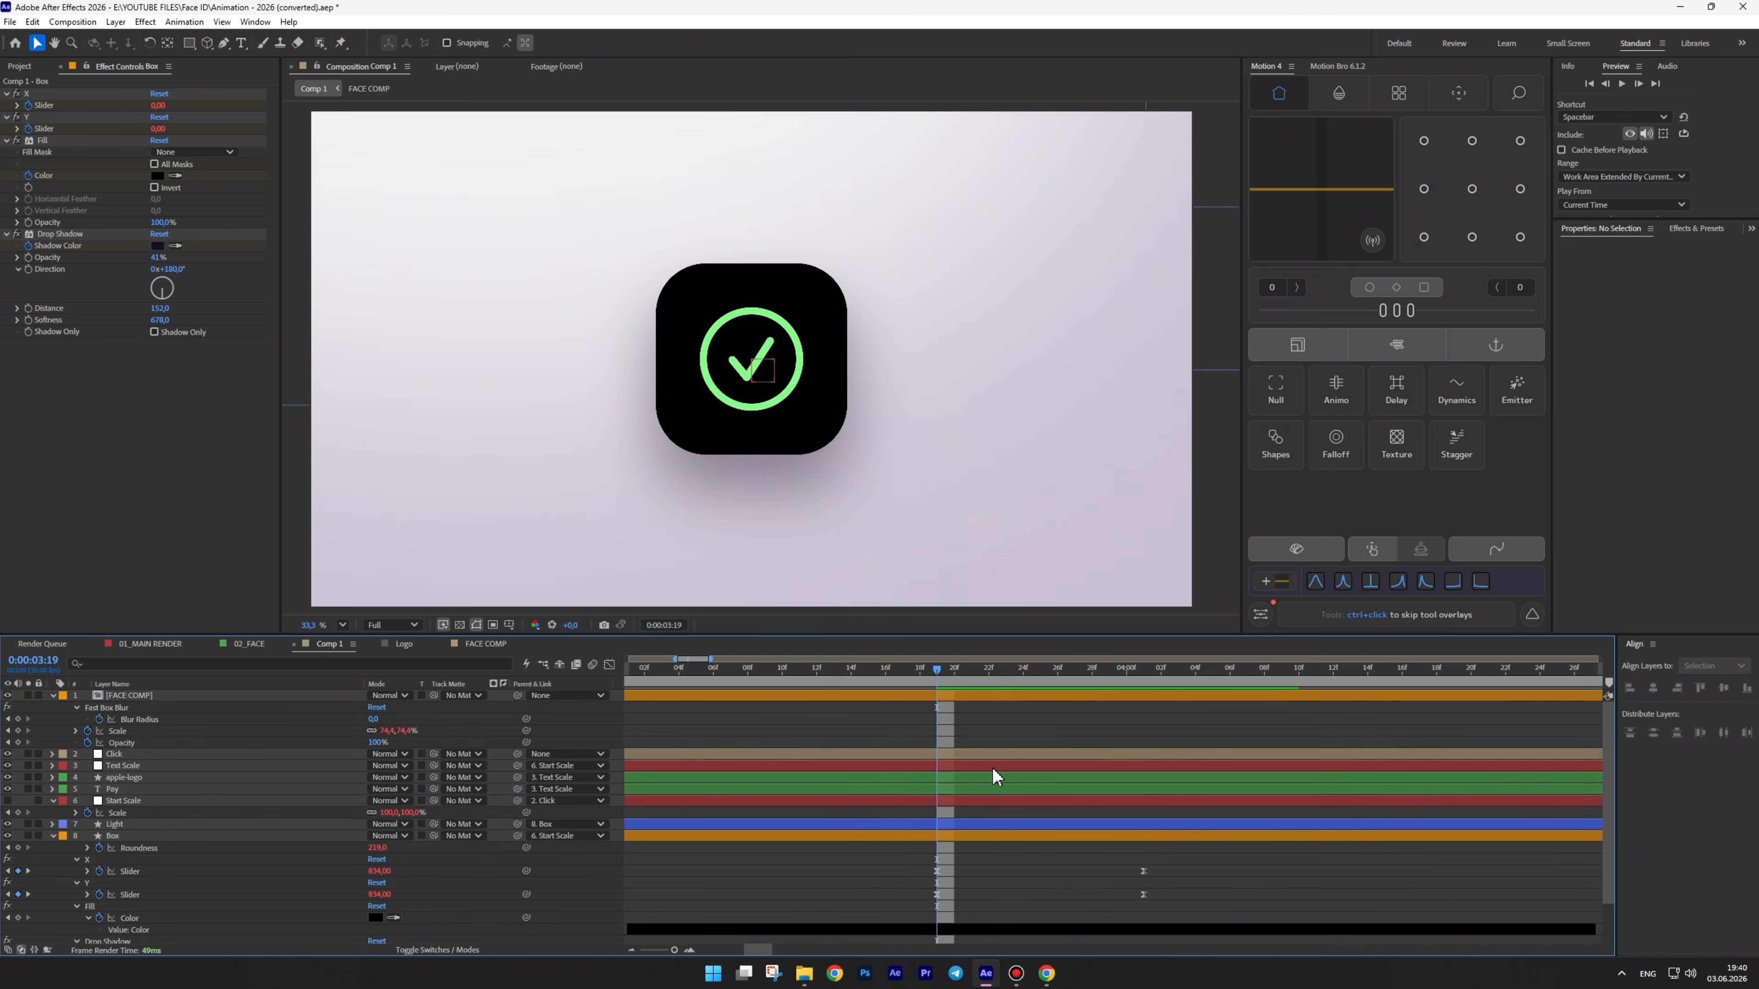
pyautogui.click(112, 732)
pyautogui.click(18, 730)
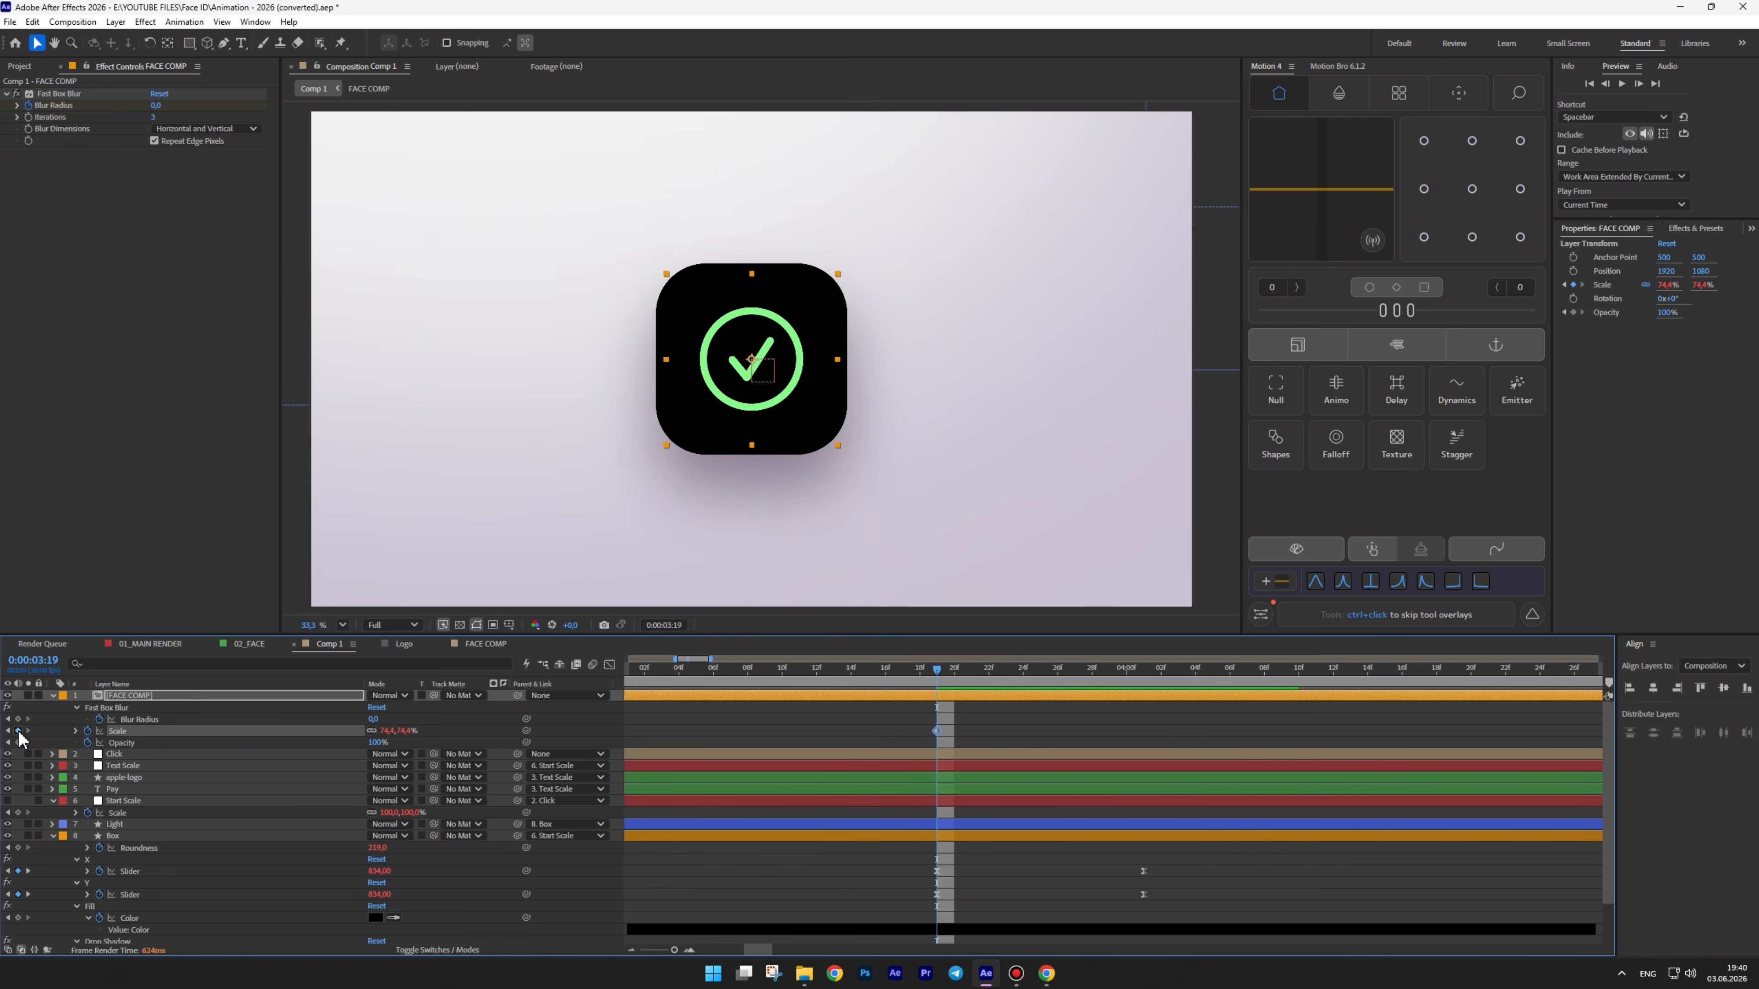
pyautogui.click(18, 719)
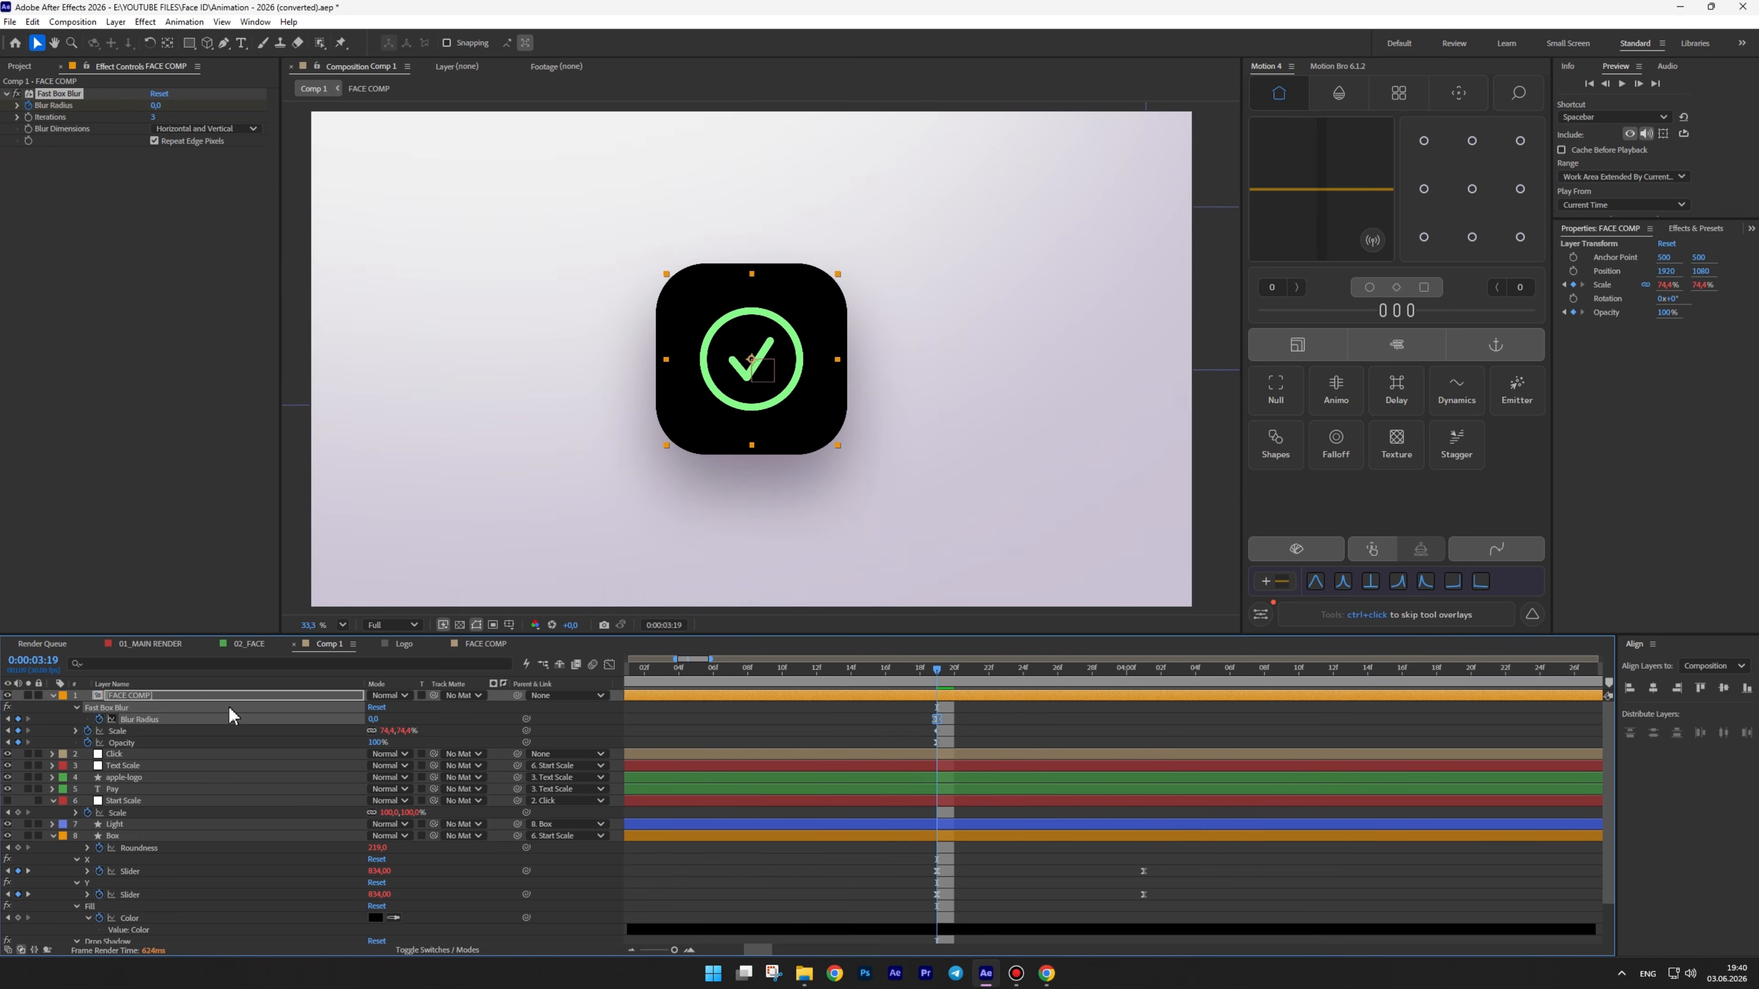
# At 0:00:04:00, set FACE COMP's Blur Radius to 90, Scale to about 29% and Opacity to 0%
pyautogui.moveTo(955, 673); pyautogui.dragTo(1123, 676)
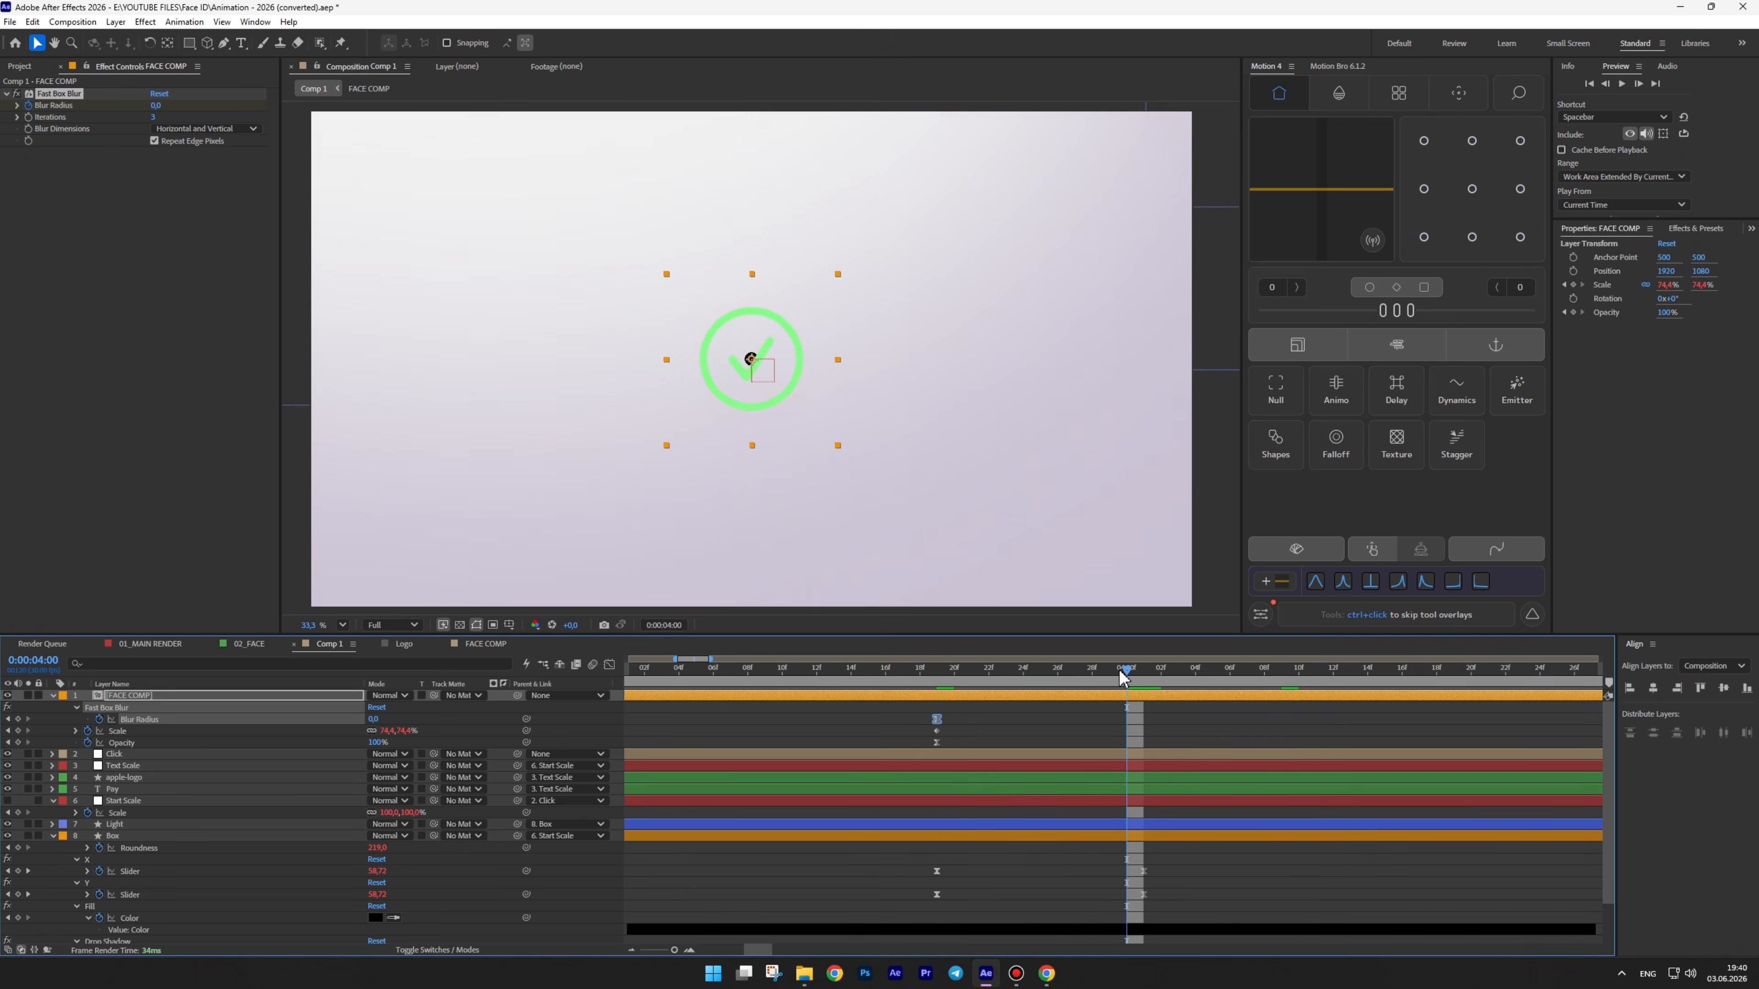
pyautogui.click(375, 721)
pyautogui.write('90')
pyautogui.press('Return')
# Ease FACE COMP's closing Blur Radius, Scale and Opacity keyframes, reshape their speed curves to start slowly and peak late, and preview the exit
pyautogui.moveTo(1144, 713); pyautogui.dragTo(916, 744)
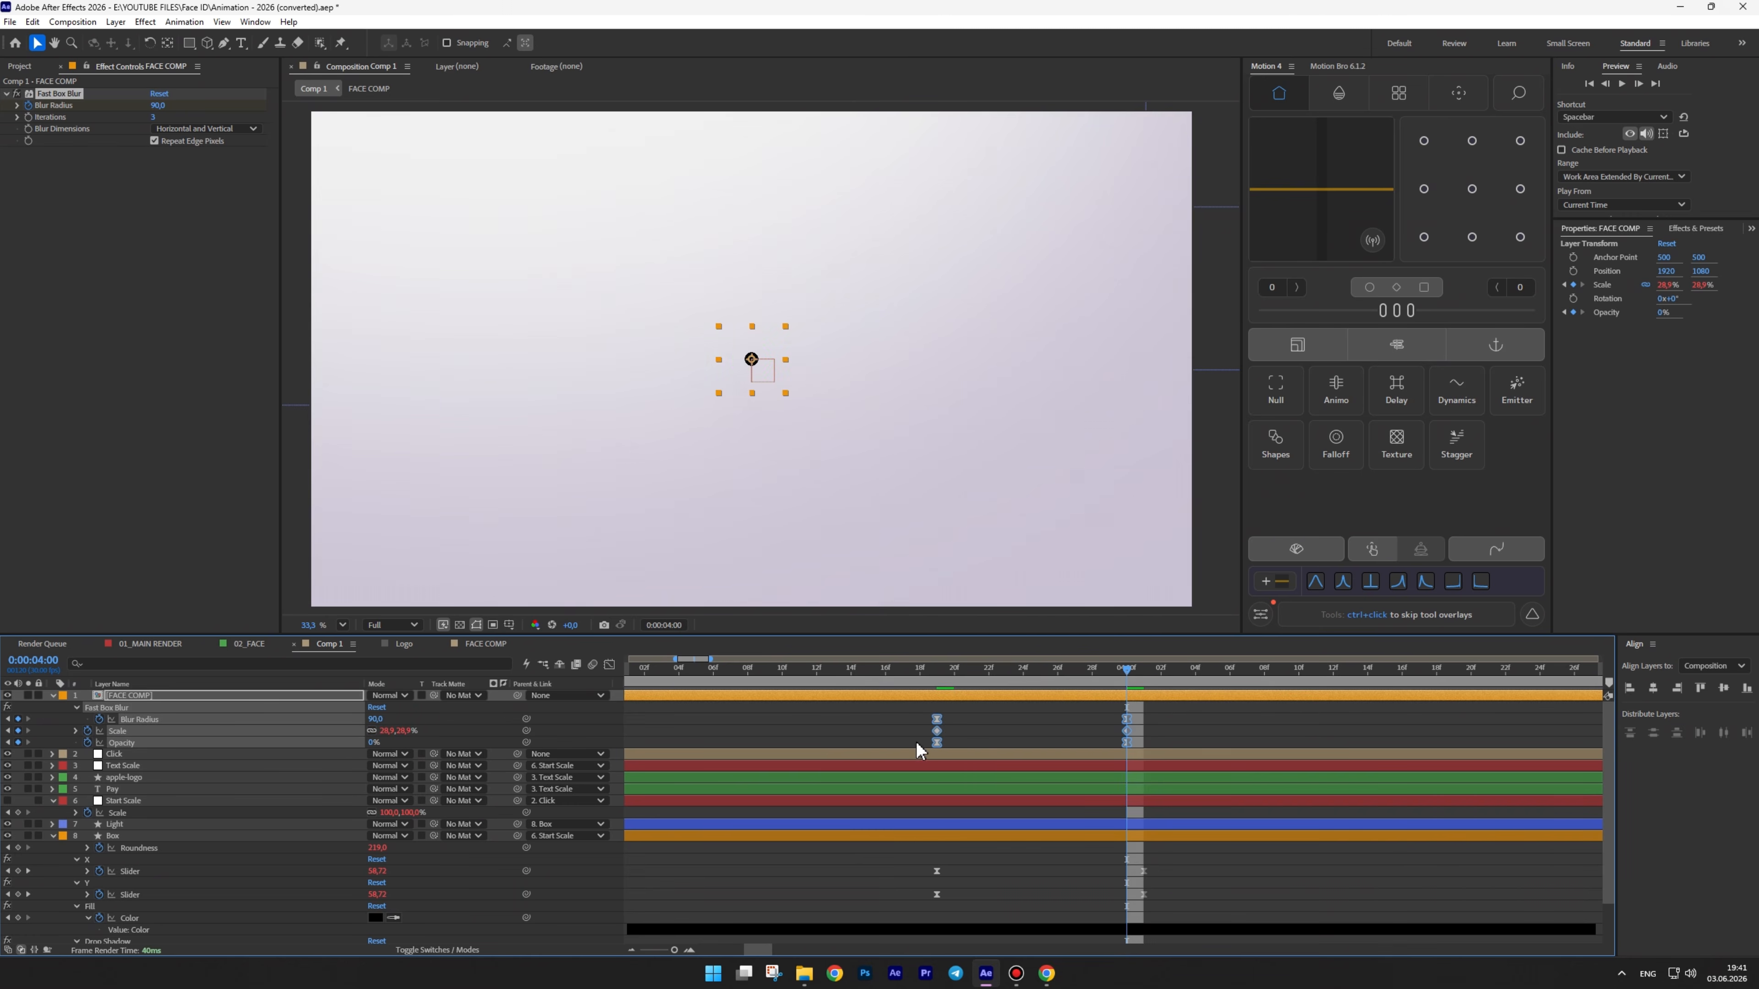
pyautogui.click(608, 666)
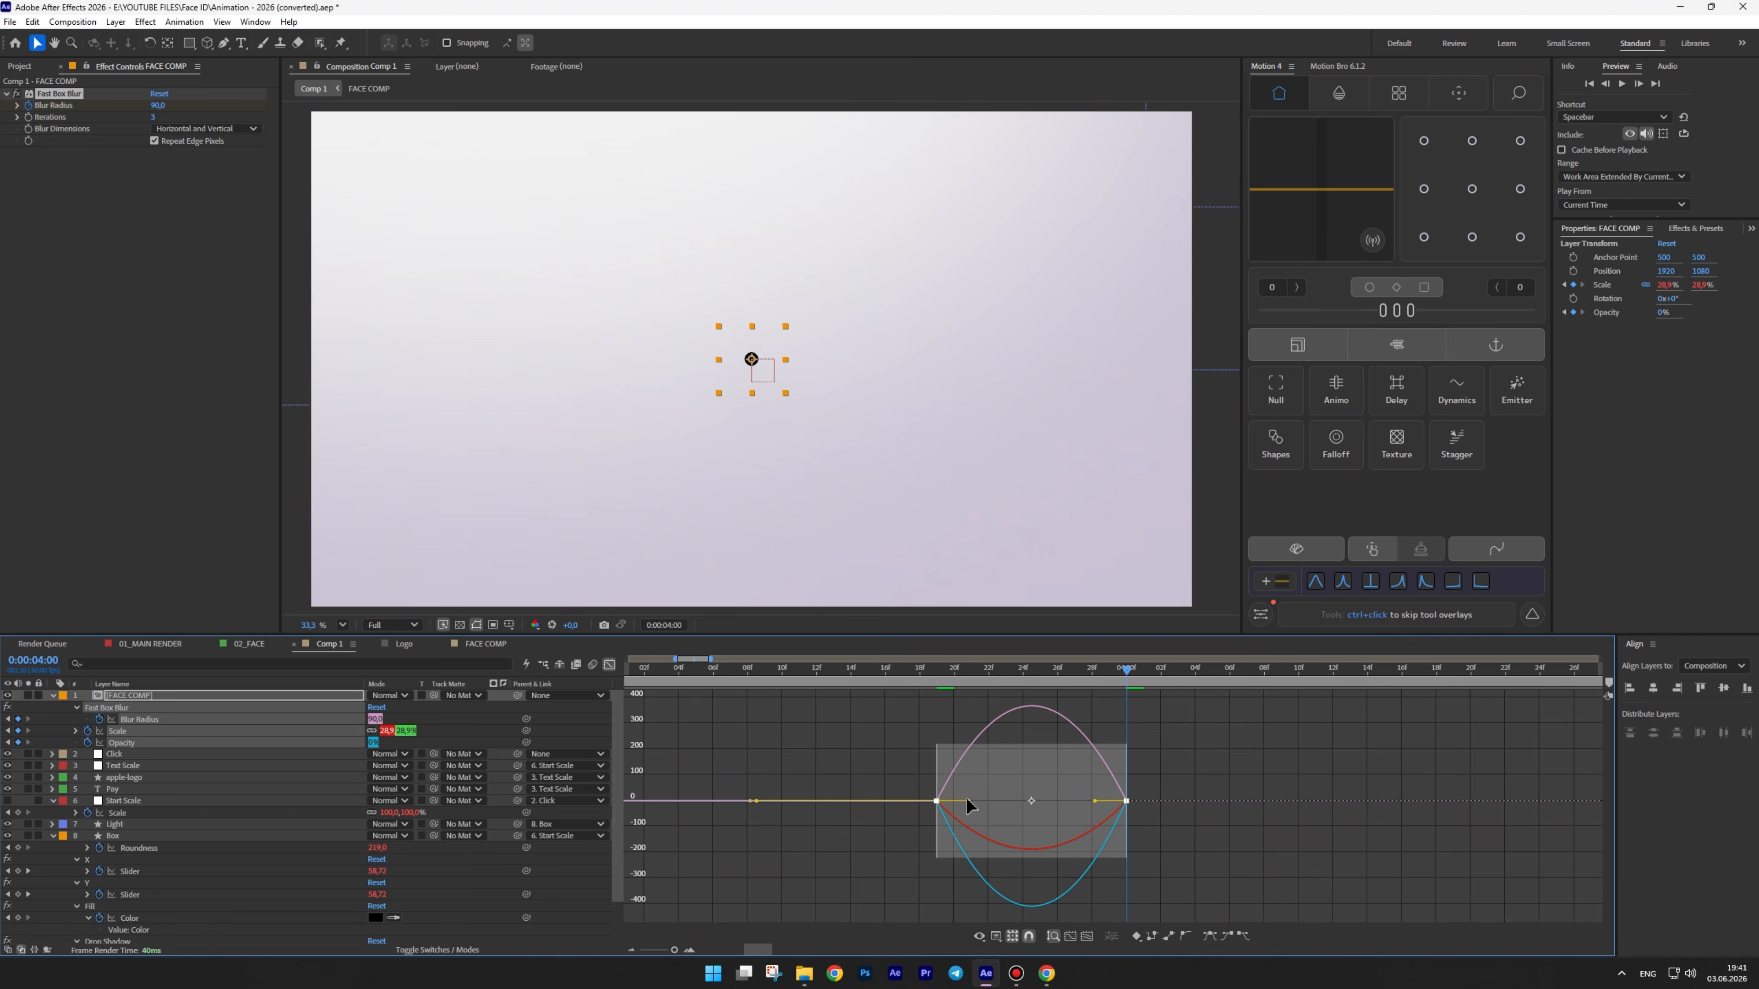
pyautogui.moveTo(967, 806); pyautogui.dragTo(1095, 806)
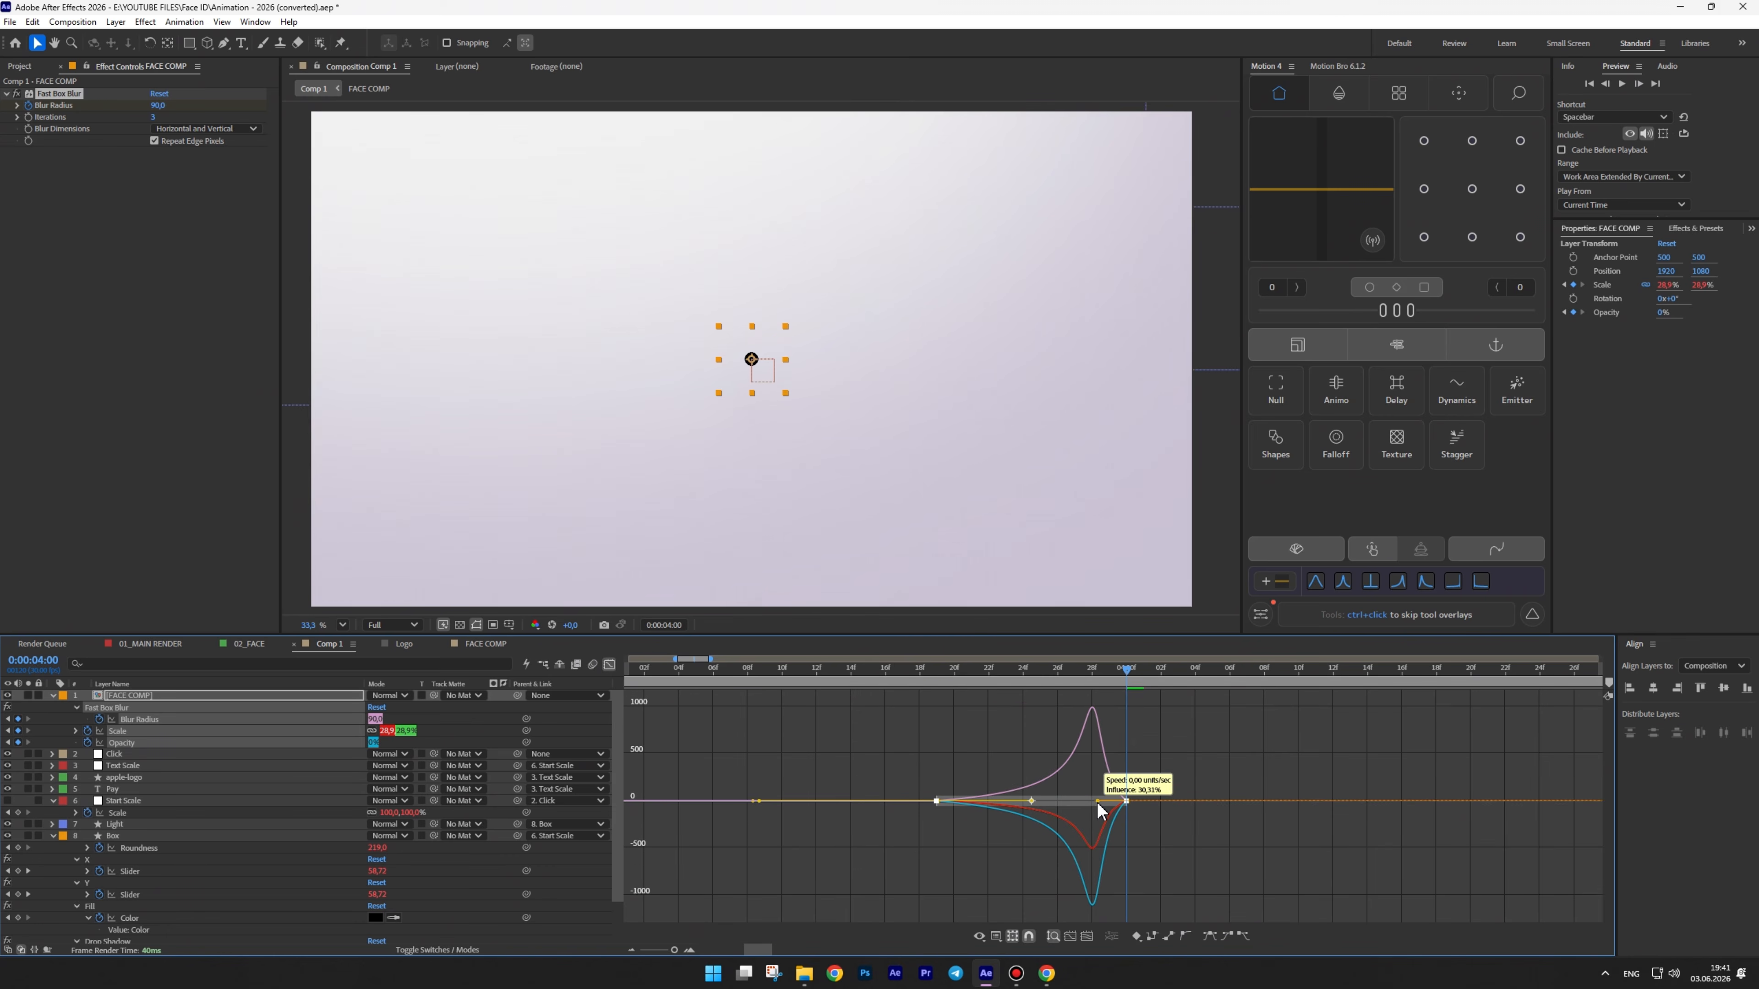
pyautogui.click(609, 667)
pyautogui.click(1025, 726)
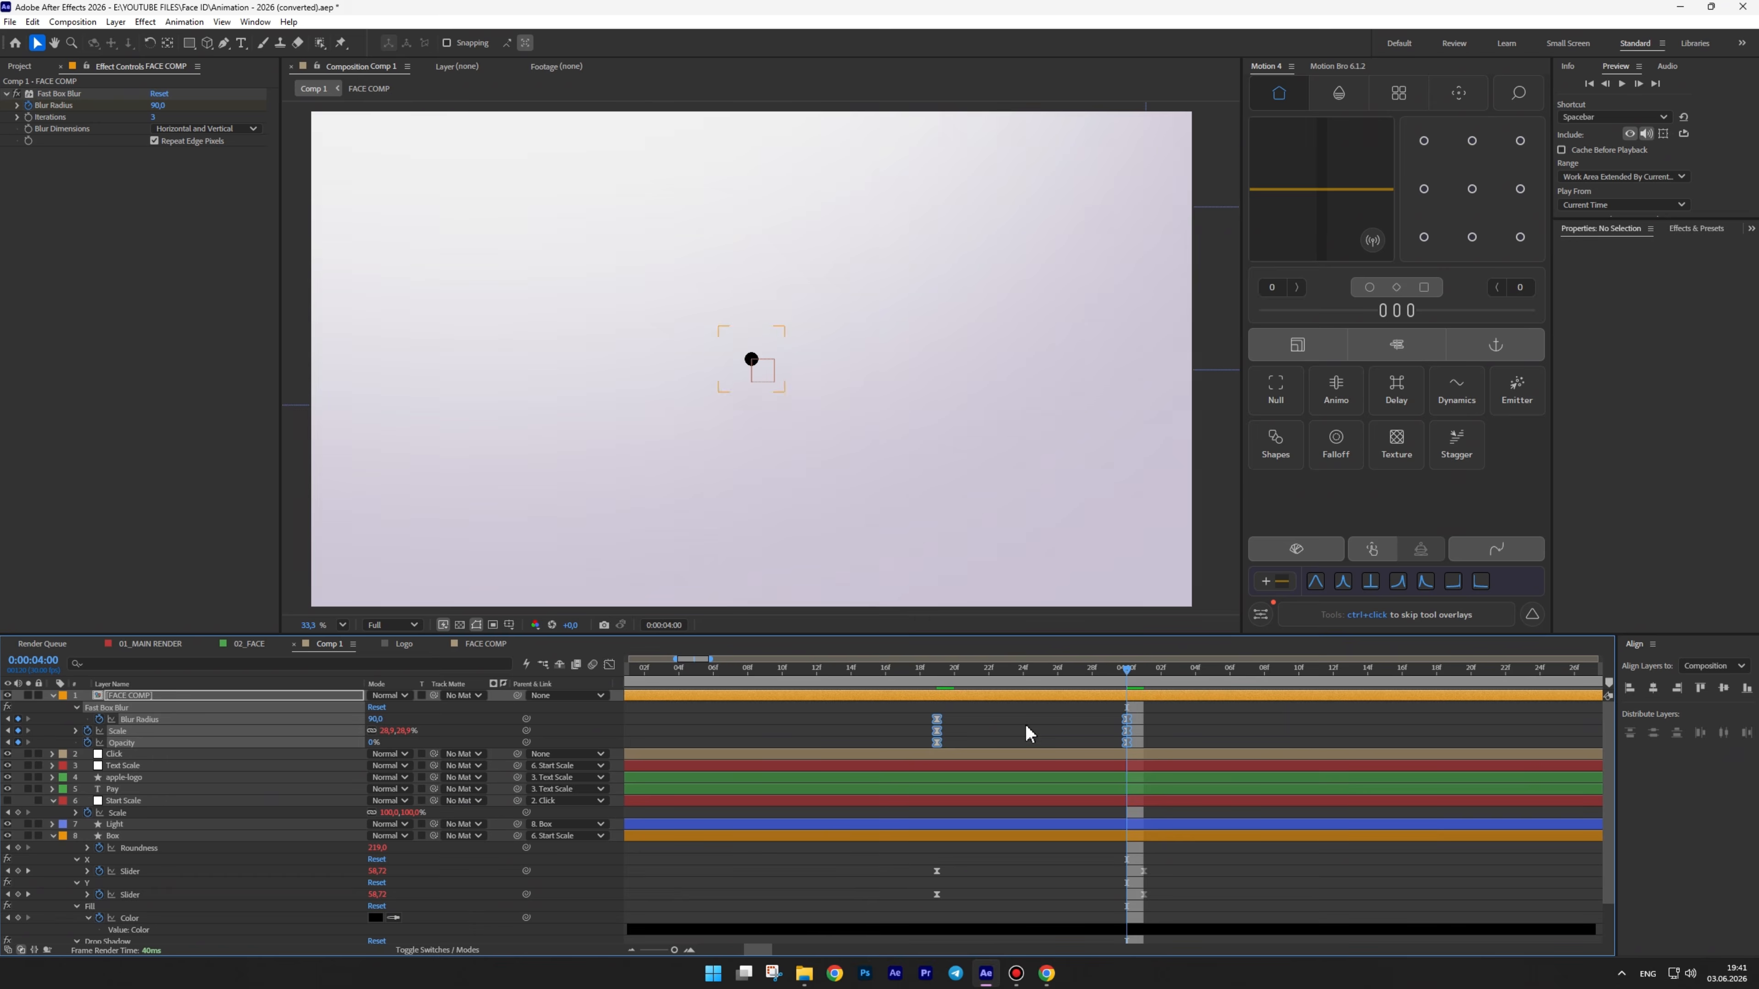
pyautogui.moveTo(1123, 671); pyautogui.dragTo(898, 676)
pyautogui.press('space')
pyautogui.click(1013, 671)
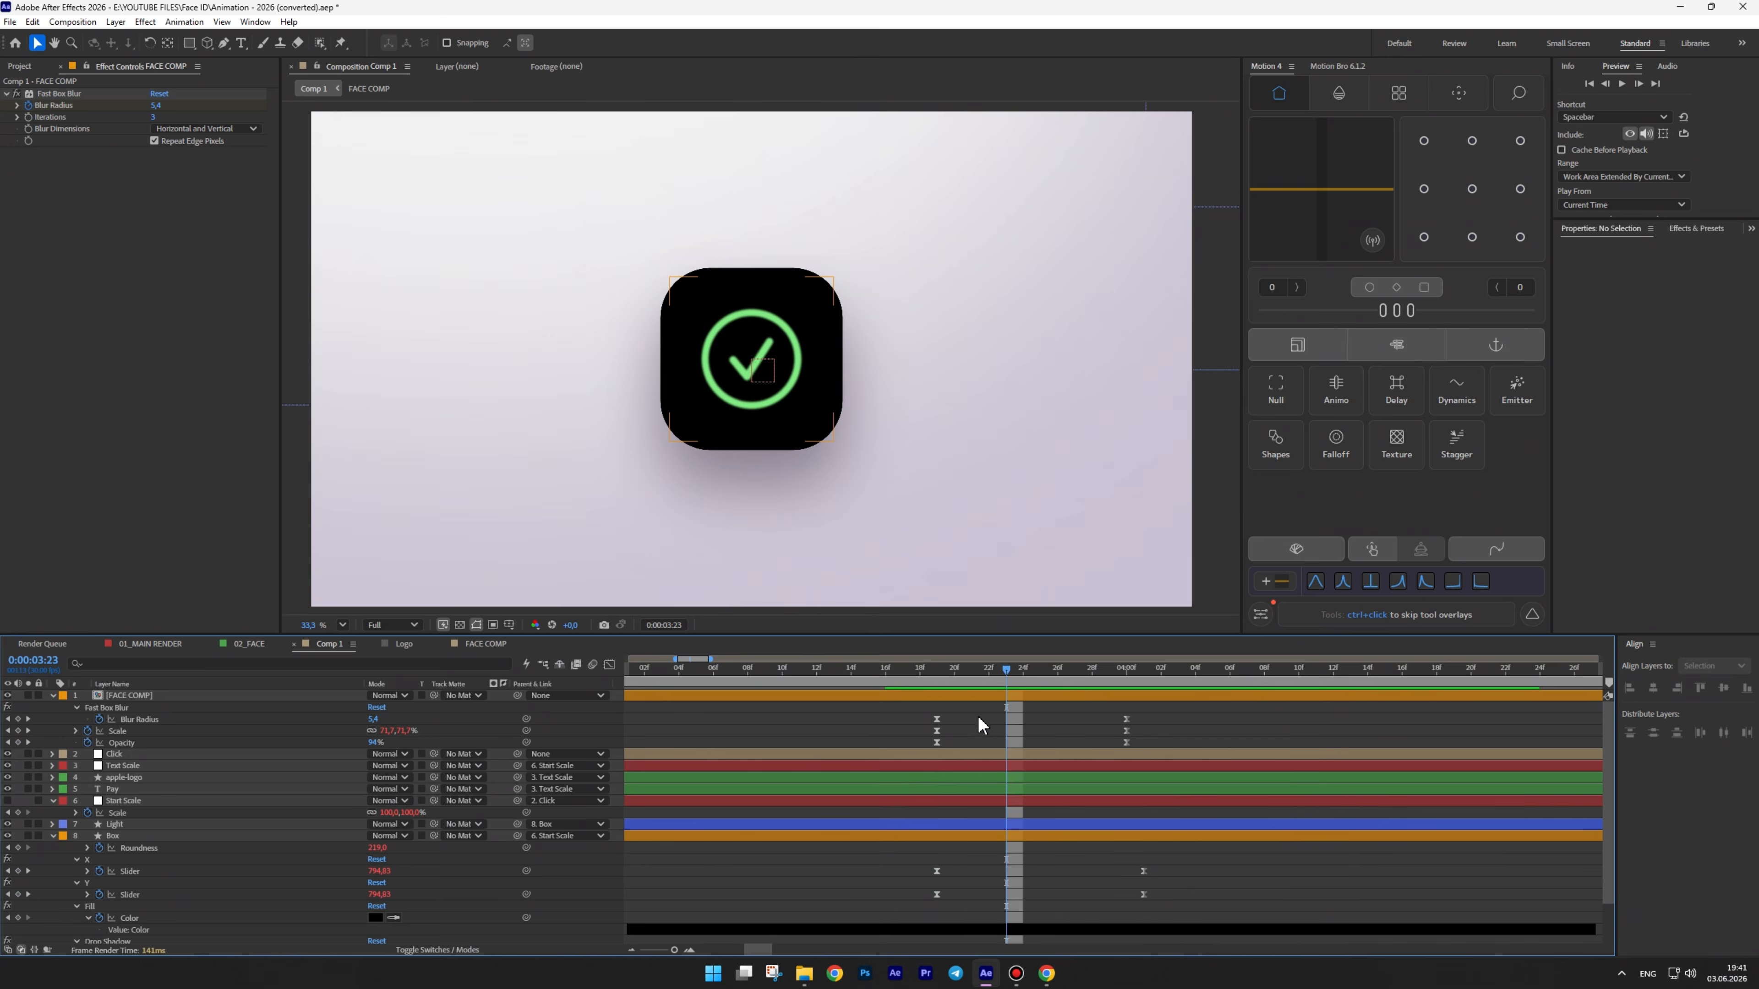
# End the work area at about 0:00:04:15 and preview the whole Comp 1 animation from the start
pyautogui.scroll(-3, 978, 723)
pyautogui.click(952, 673)
pyautogui.press('n')
pyautogui.click(629, 673)
pyautogui.press('space')
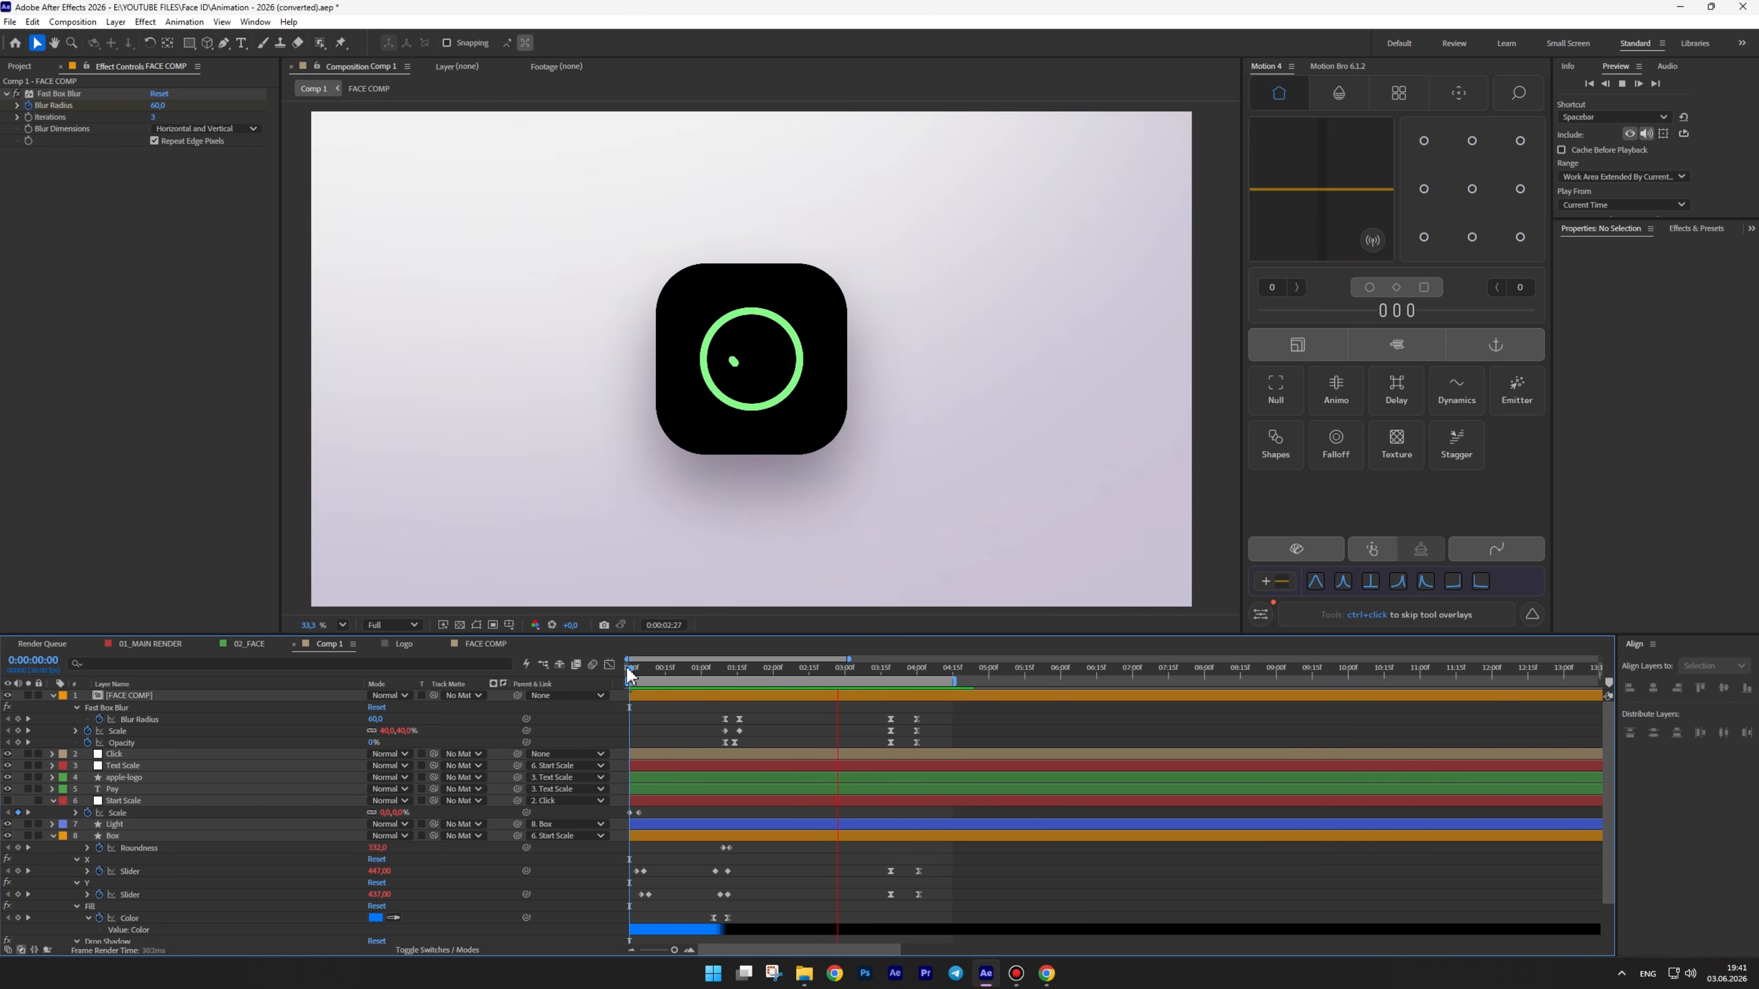
pyautogui.moveTo(628, 673); pyautogui.dragTo(732, 671)
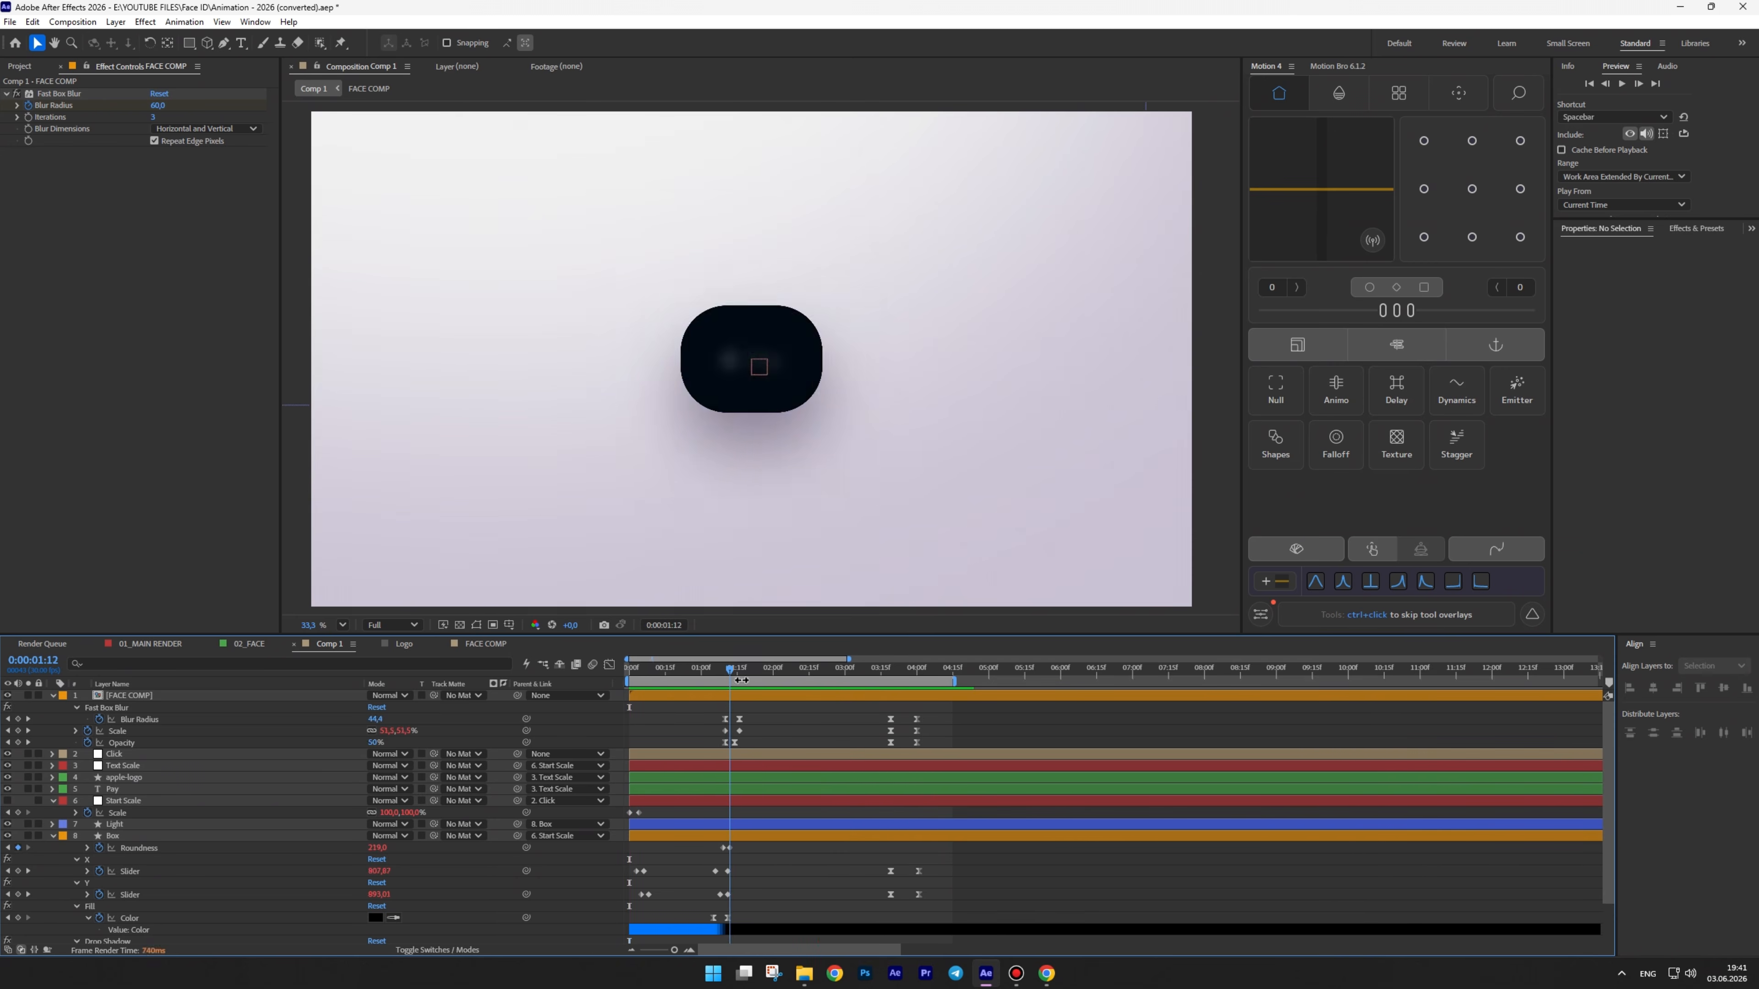
# Collapse the layer properties, add a null object above all layers, and parent the FACE COMP and Click layers to it
pyautogui.press('u')
pyautogui.rightClick(418, 885)
pyautogui.moveTo(477, 717)
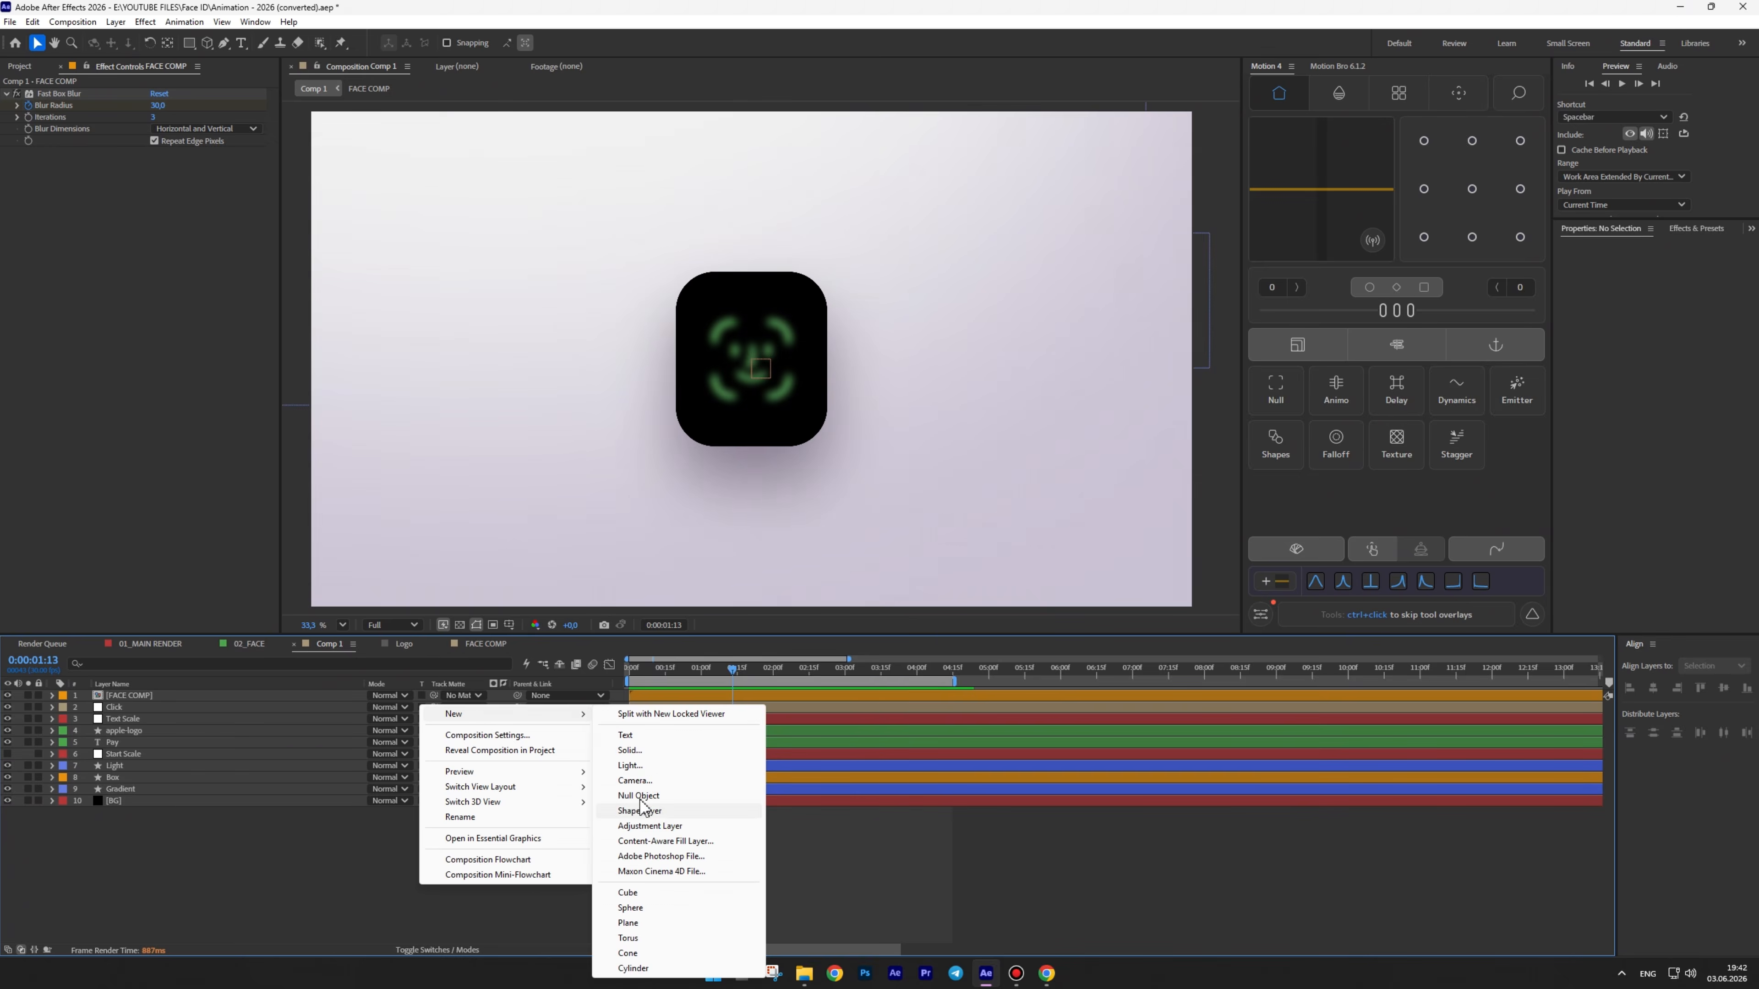
pyautogui.click(638, 797)
pyautogui.click(142, 707)
pyautogui.keyDown('ctrl'); pyautogui.click(164, 720); pyautogui.keyUp('ctrl')
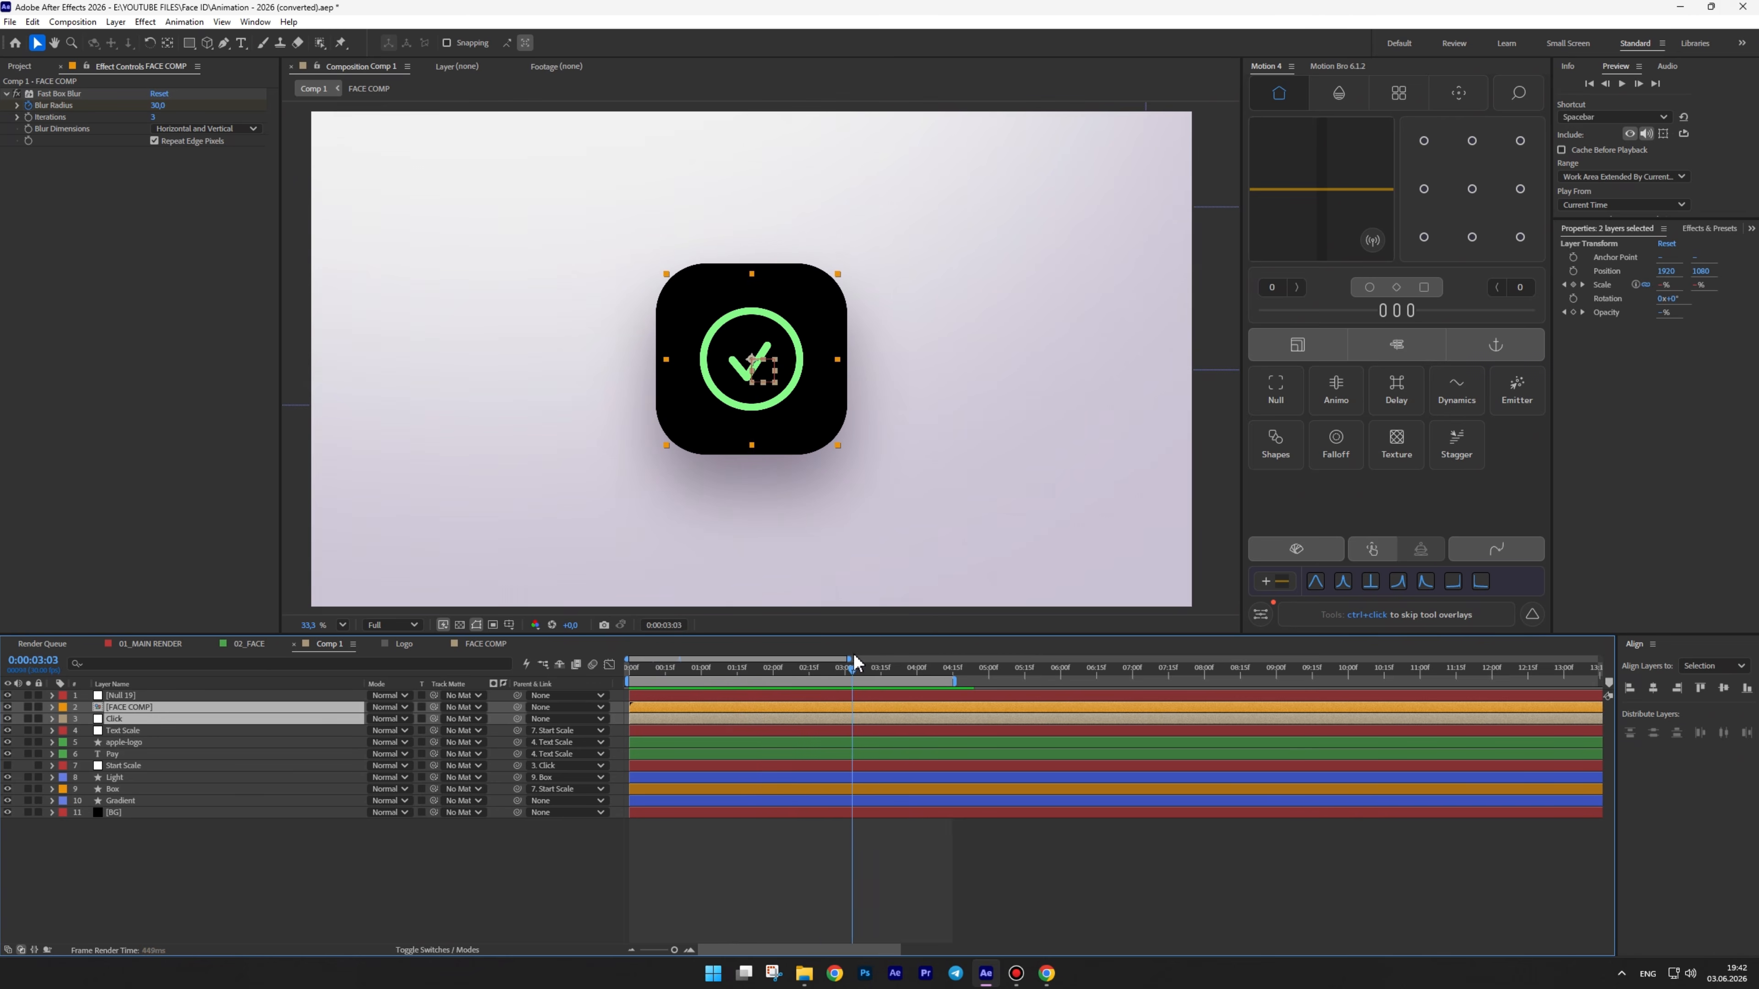
pyautogui.moveTo(231, 710); pyautogui.dragTo(208, 696)
# Keyframe the null's Scale from 100% at the first frame to a slightly larger size at the work area's end, and preview the slow zoom
pyautogui.click(208, 695)
pyautogui.press('s')
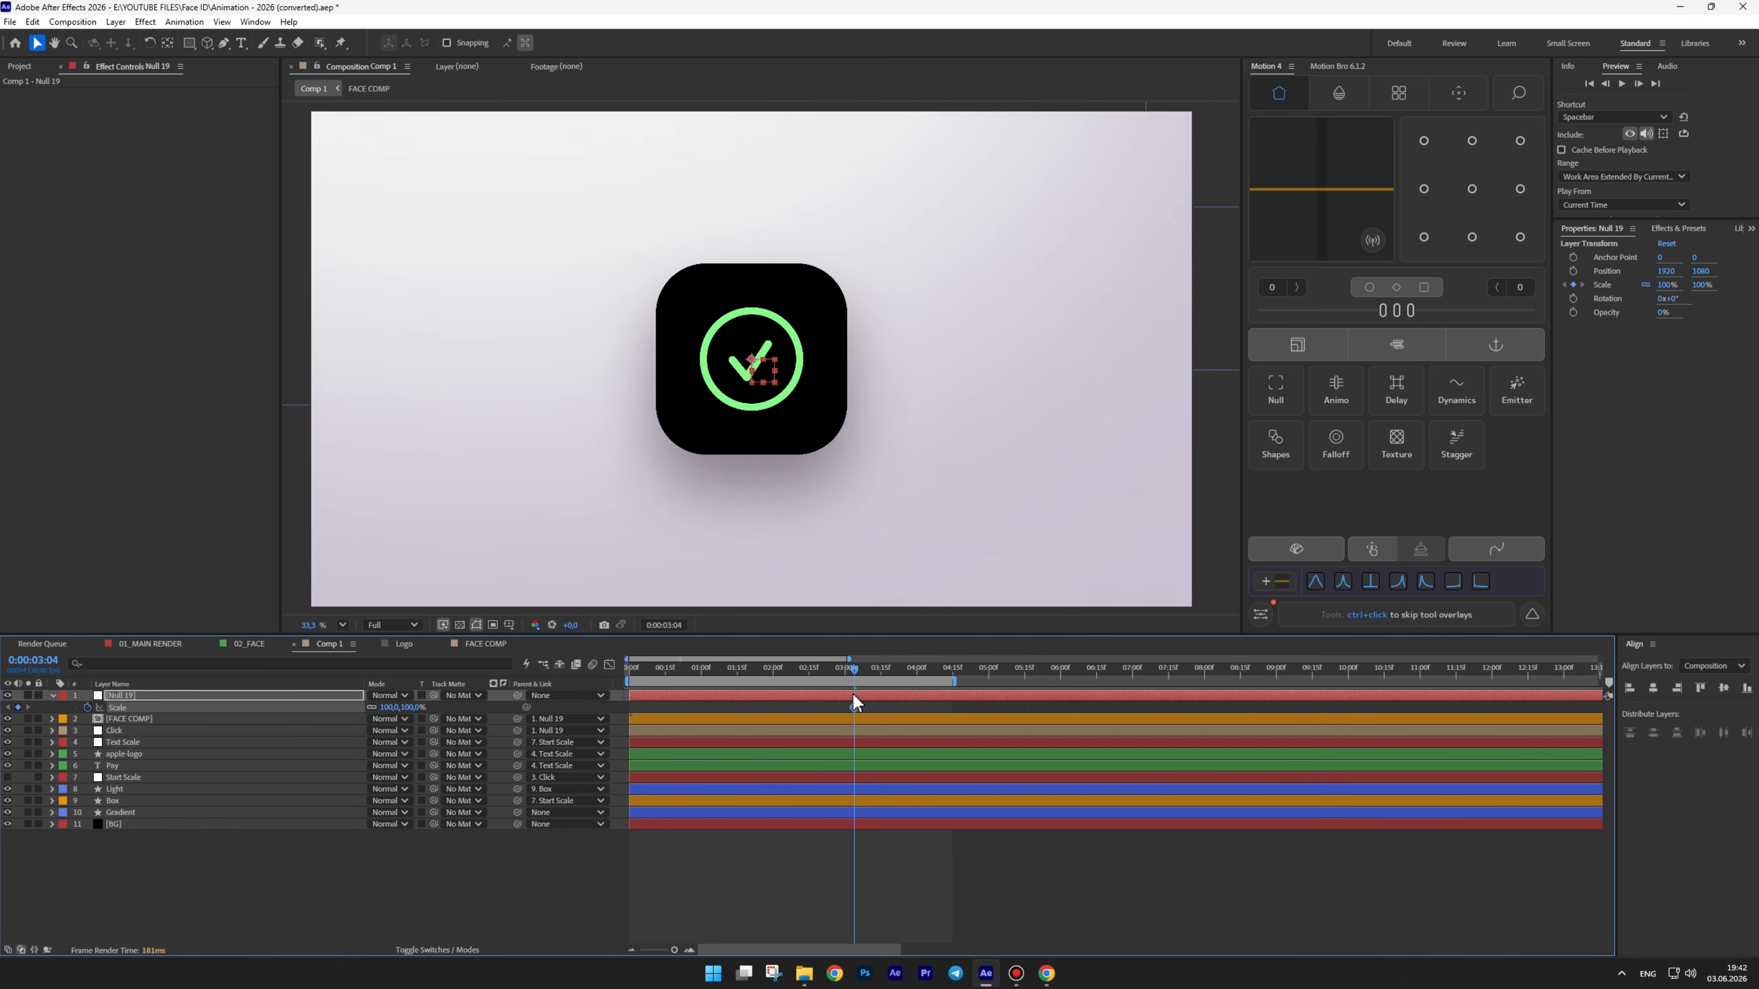
pyautogui.moveTo(783, 707); pyautogui.dragTo(629, 707)
pyautogui.moveTo(916, 675)
pyautogui.mouseDown()
pyautogui.moveTo(948, 677)
pyautogui.moveTo(903, 673)
pyautogui.mouseUp()
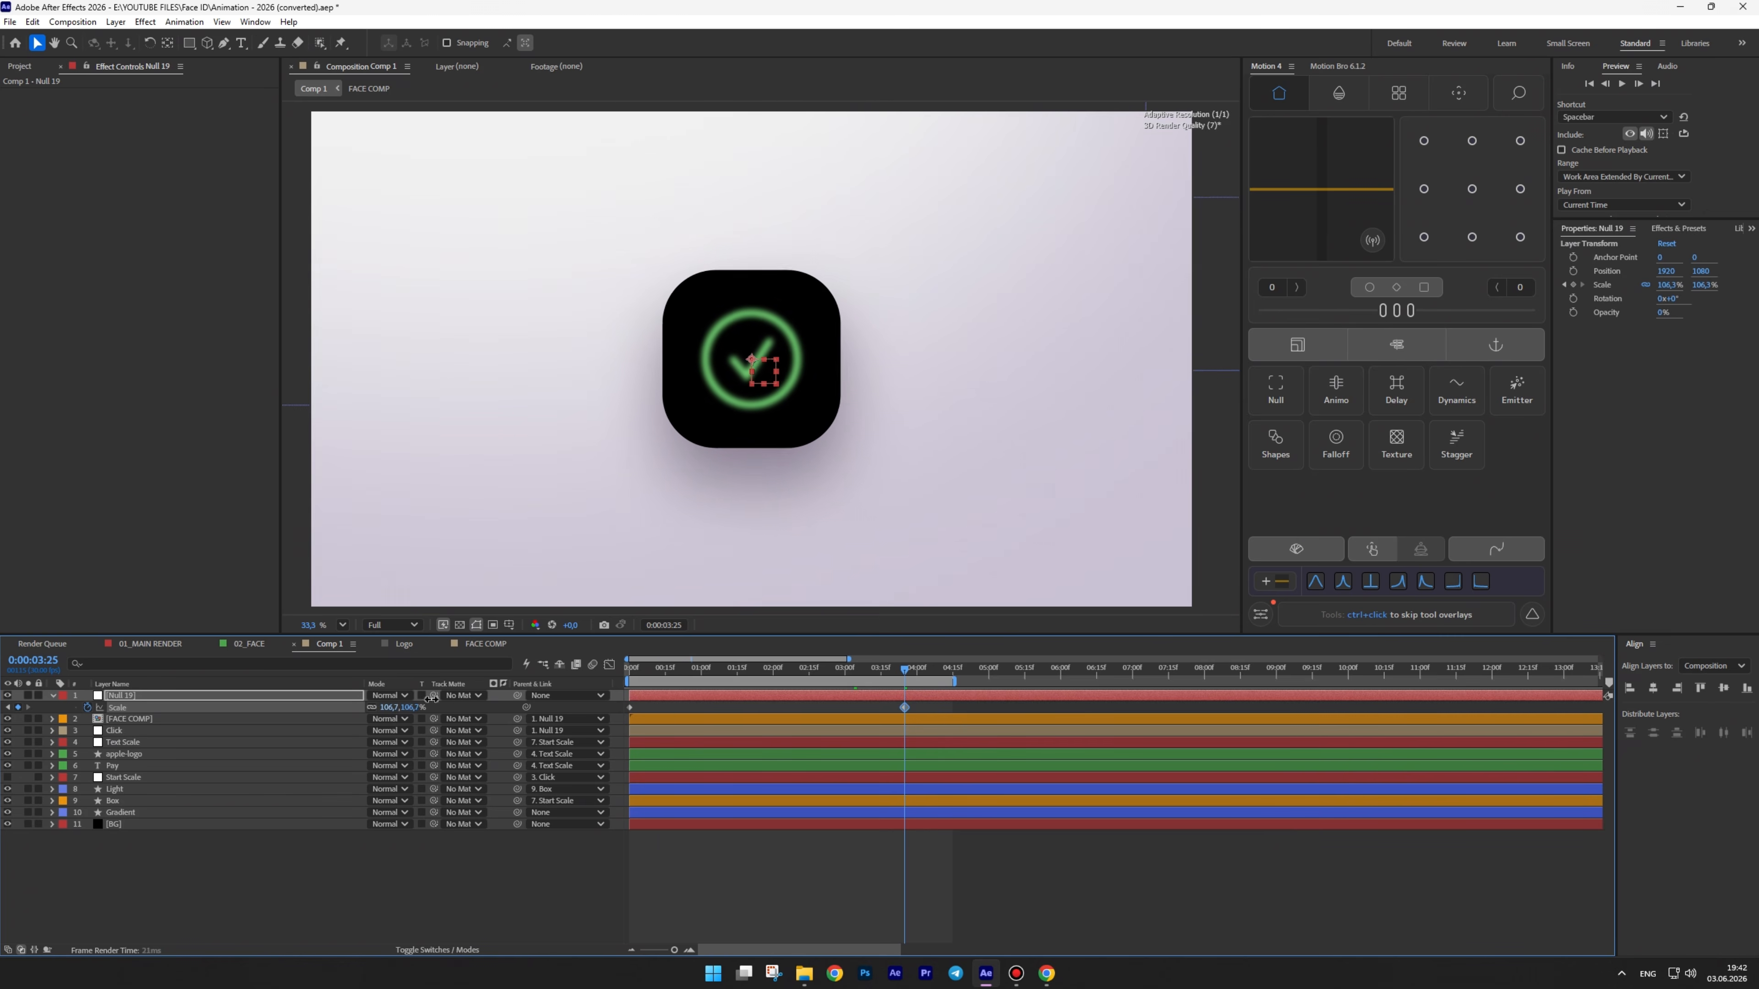
pyautogui.moveTo(904, 707); pyautogui.dragTo(952, 709)
pyautogui.click(866, 708)
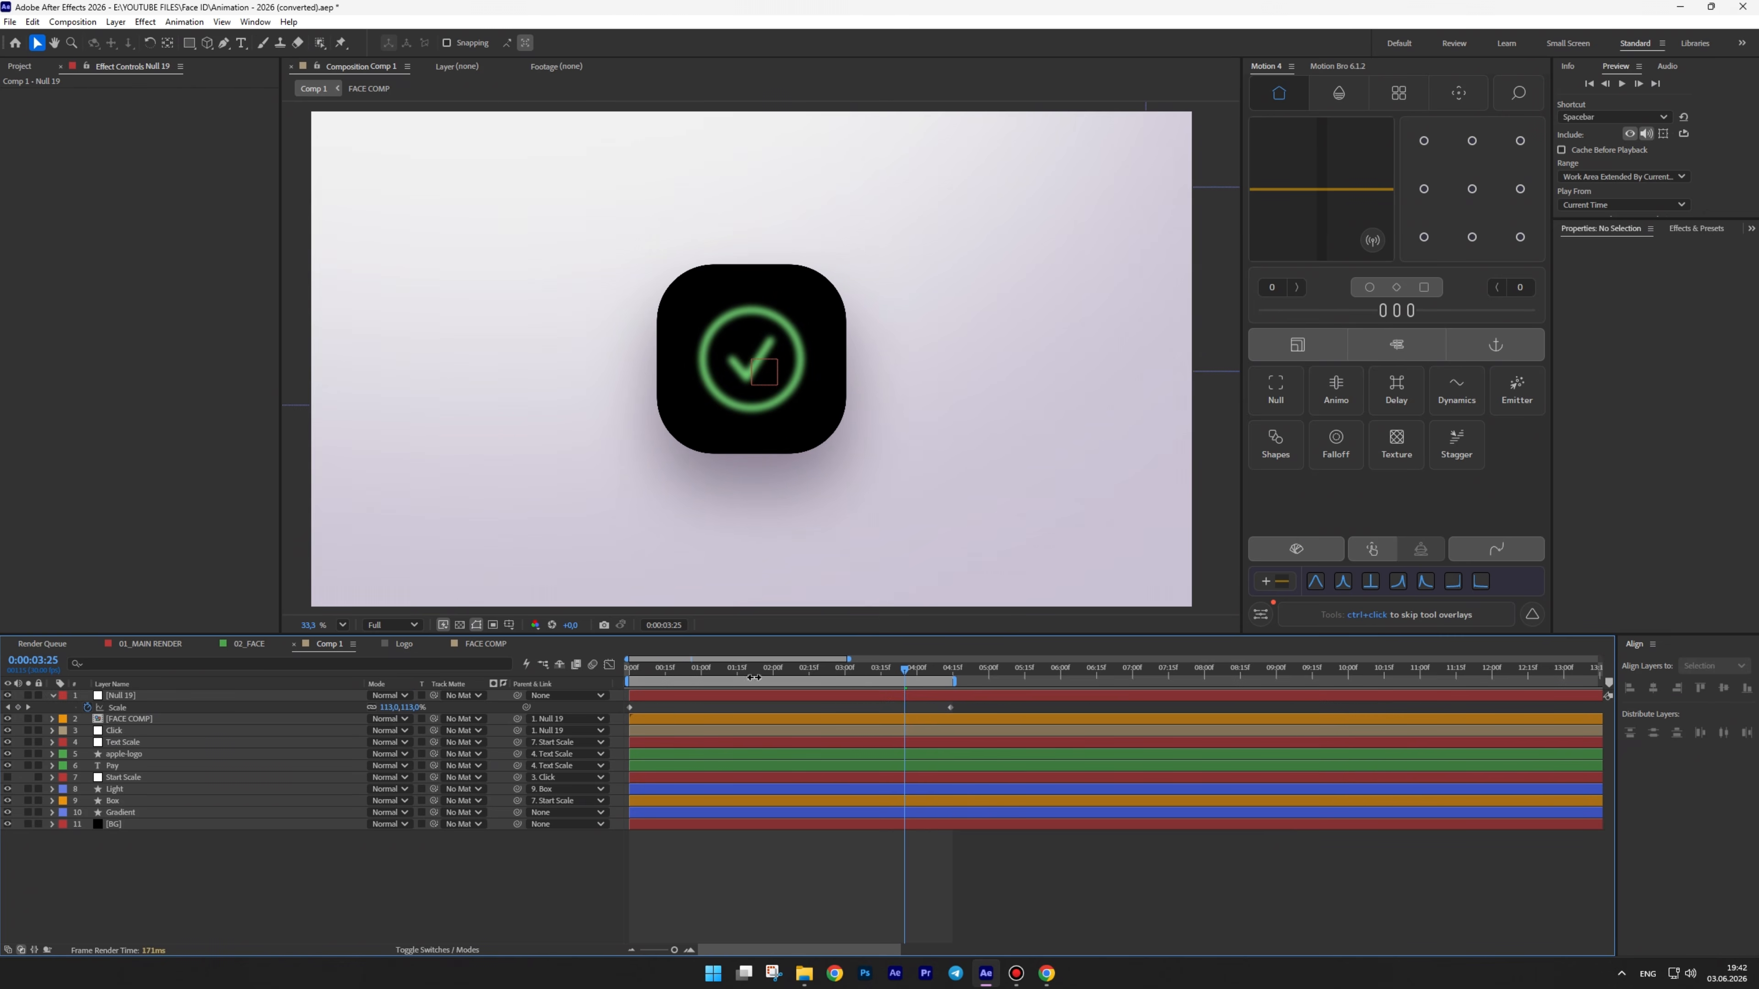
pyautogui.moveTo(751, 669); pyautogui.dragTo(628, 671)
pyautogui.press('u')
pyautogui.press('space')
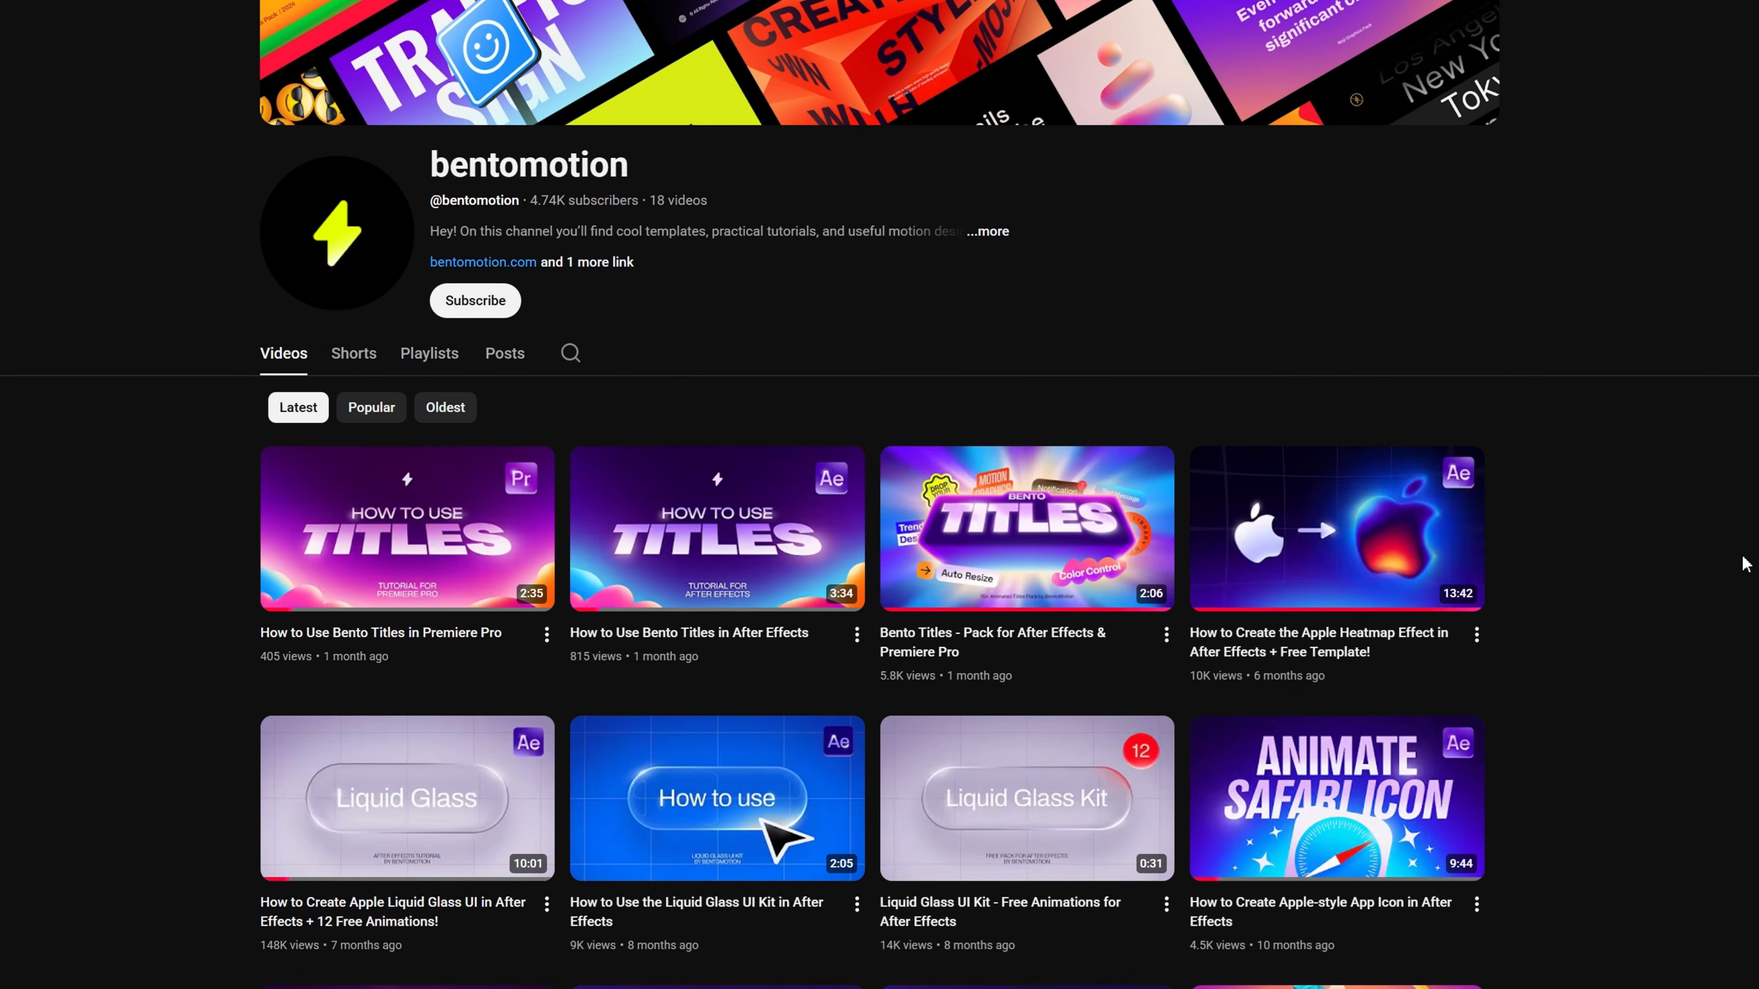
# Switch to YouTube in the browser and subscribe to the bentomotion channel
pyautogui.scroll(3, 1745, 563)
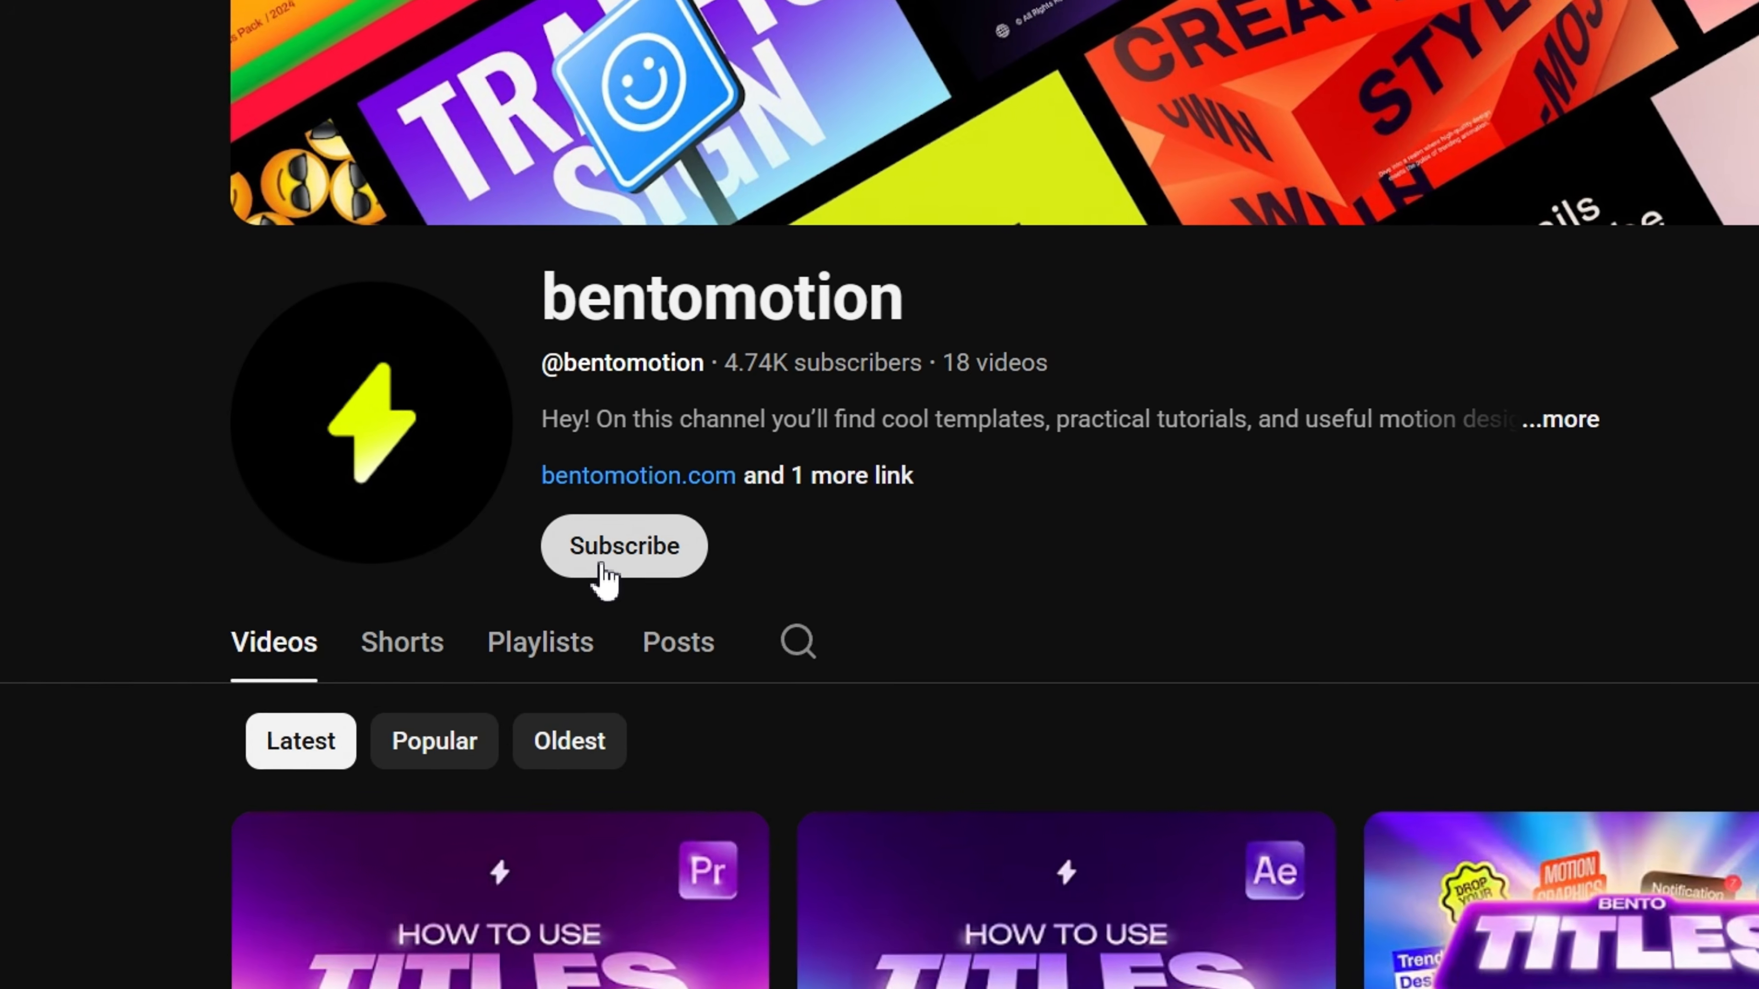
pyautogui.click(471, 307)
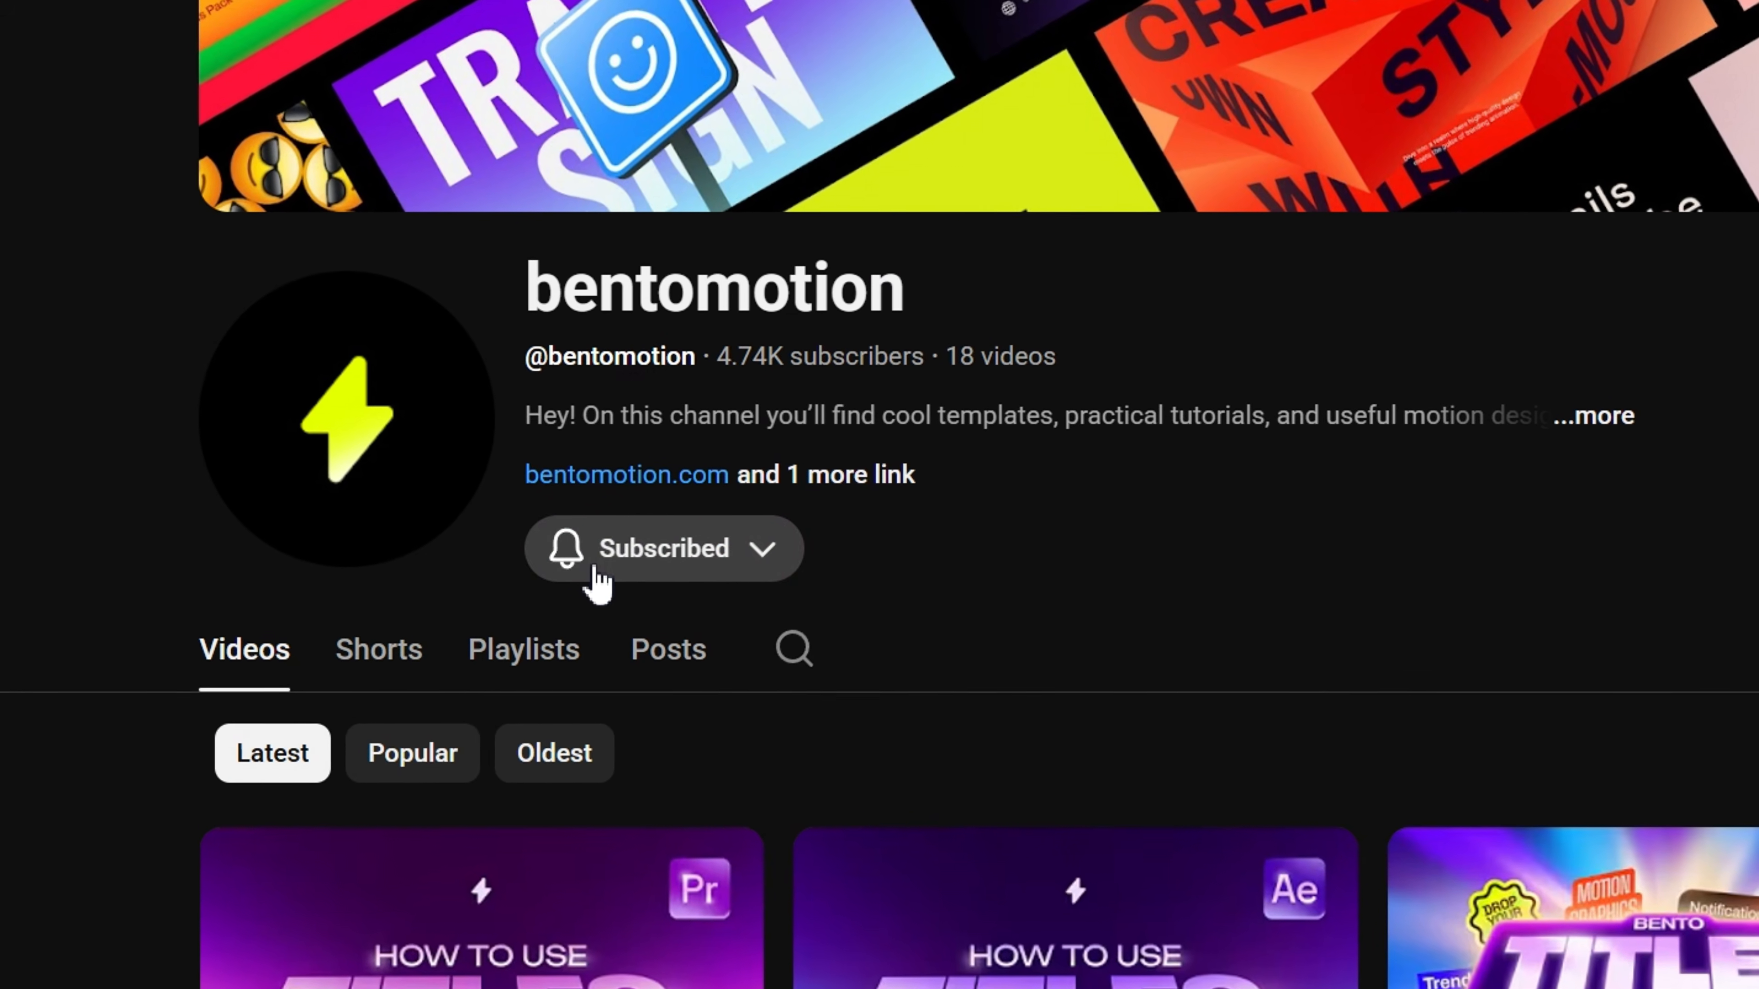